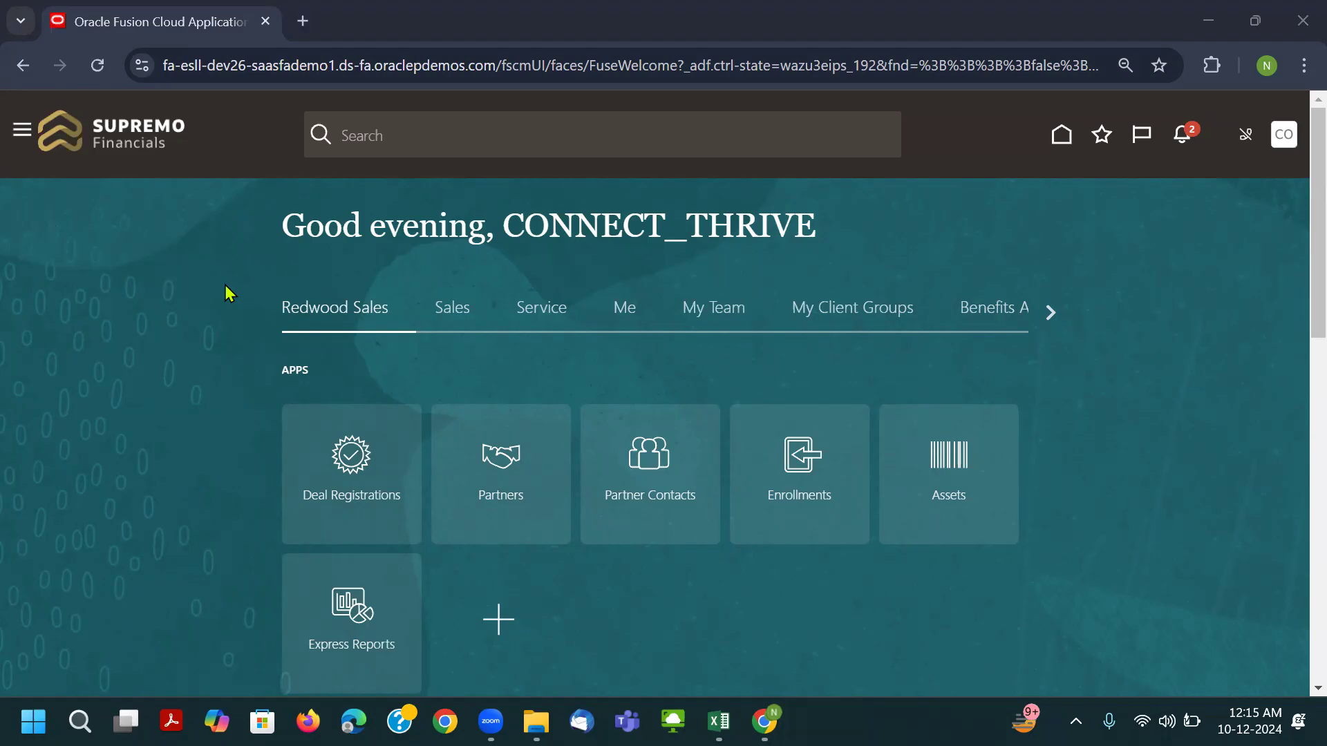
Switch to the Excel class notes and review prerequisite setups 1 to 5 for loading chart of accounts value set values.
{"action": "key", "text": "alt+Tab"}
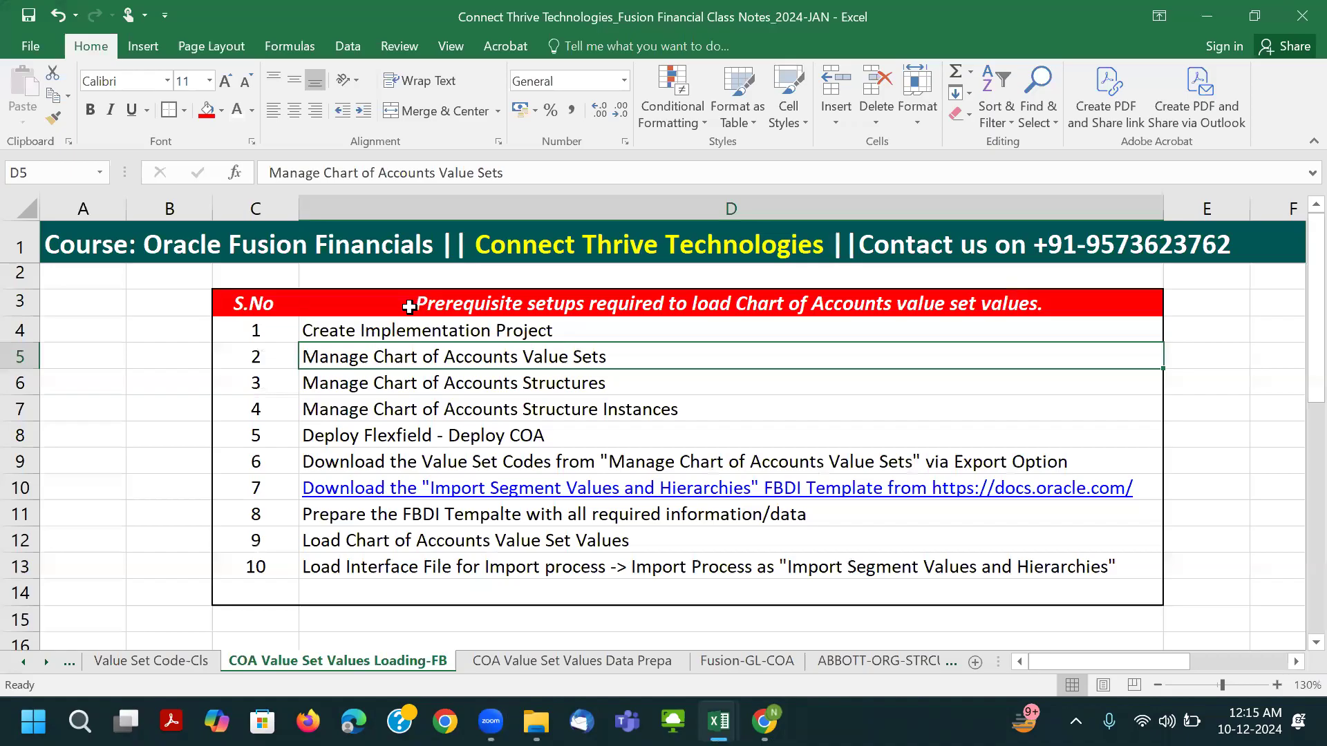
{"action": "left_click", "coordinate": [409, 307]}
{"action": "scroll", "coordinate": [520, 342], "scroll_direction": "down", "scroll_amount": 1}
{"action": "scroll", "coordinate": [520, 342], "scroll_direction": "up", "scroll_amount": 1}
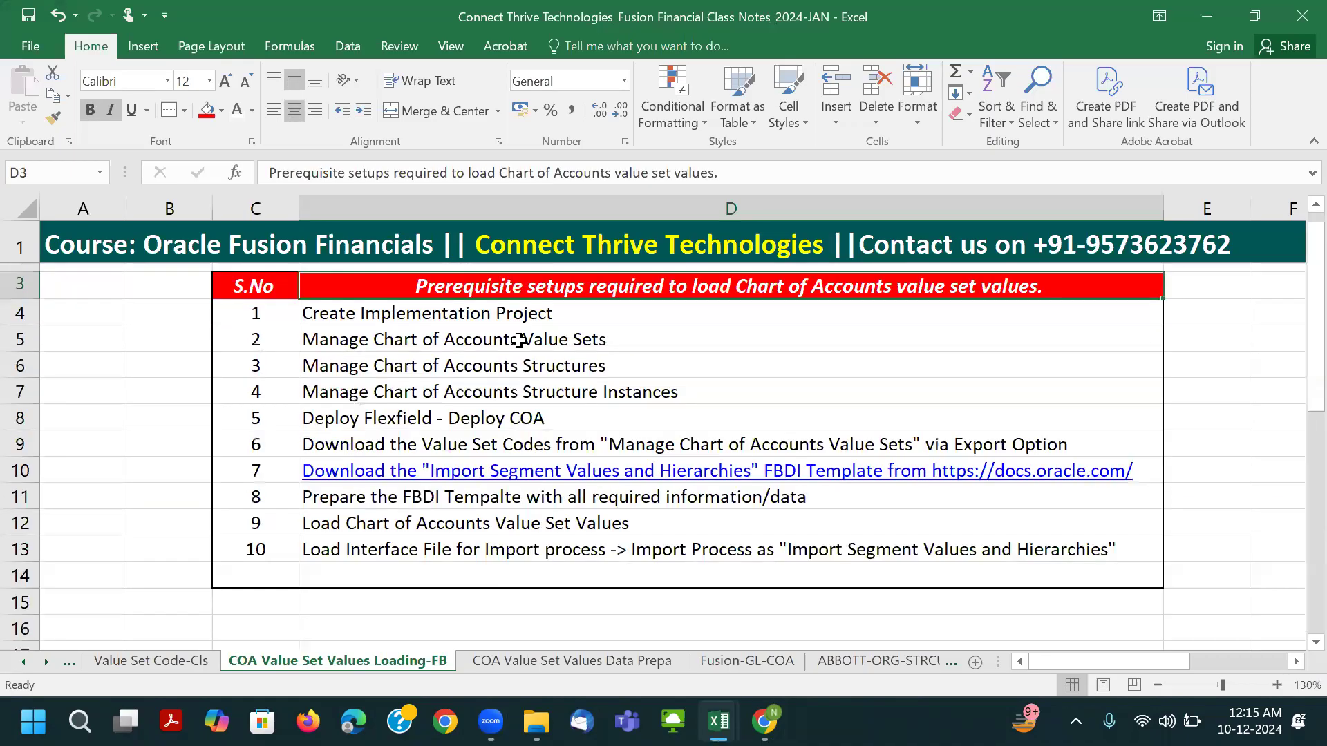
{"action": "scroll", "coordinate": [406, 312], "scroll_direction": "up", "scroll_amount": 1}
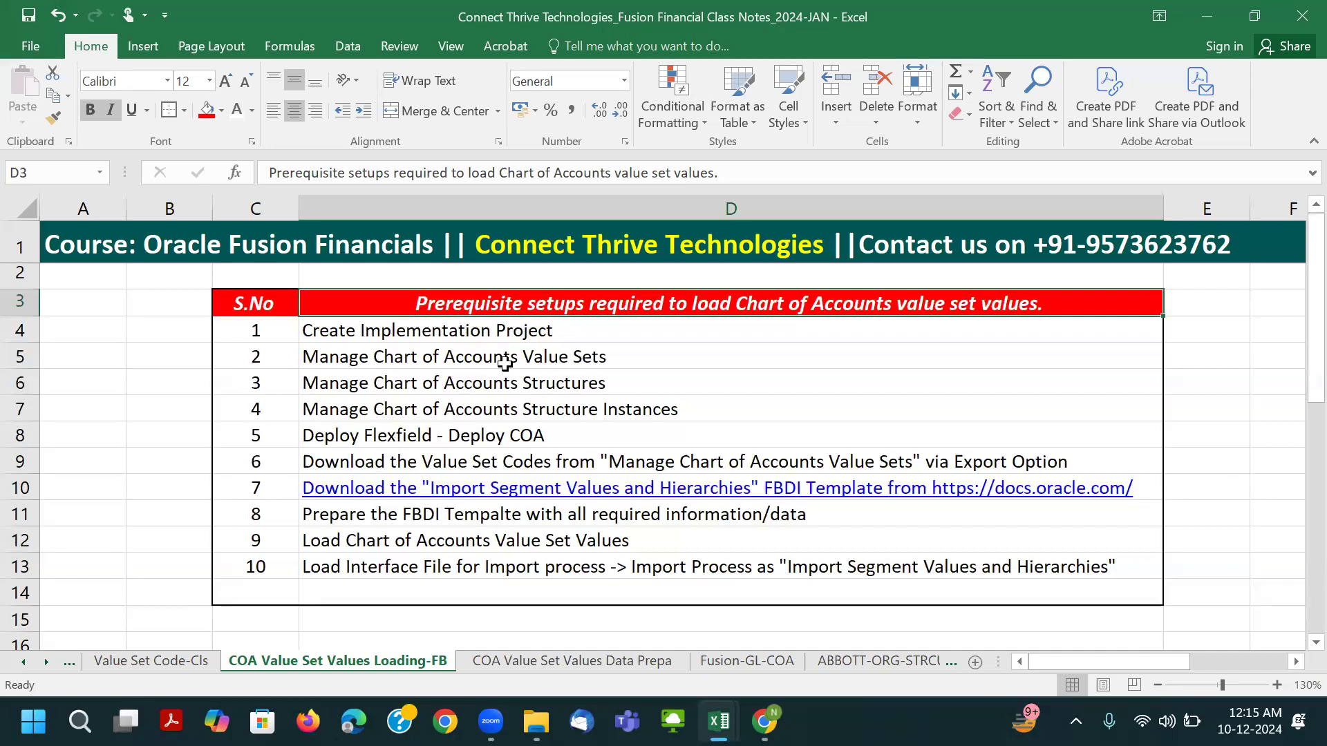
{"action": "left_click", "coordinate": [276, 332]}
{"action": "left_click", "coordinate": [359, 334]}
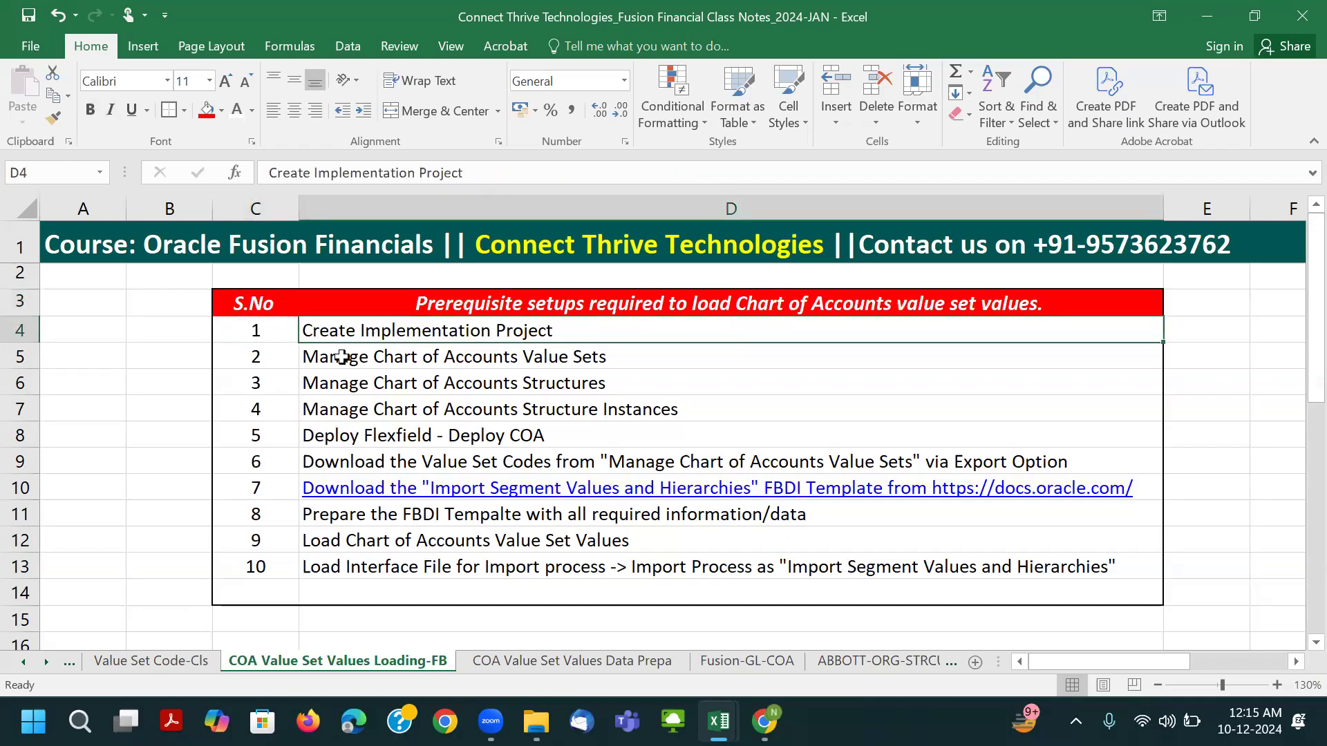
{"action": "left_click", "coordinate": [385, 355]}
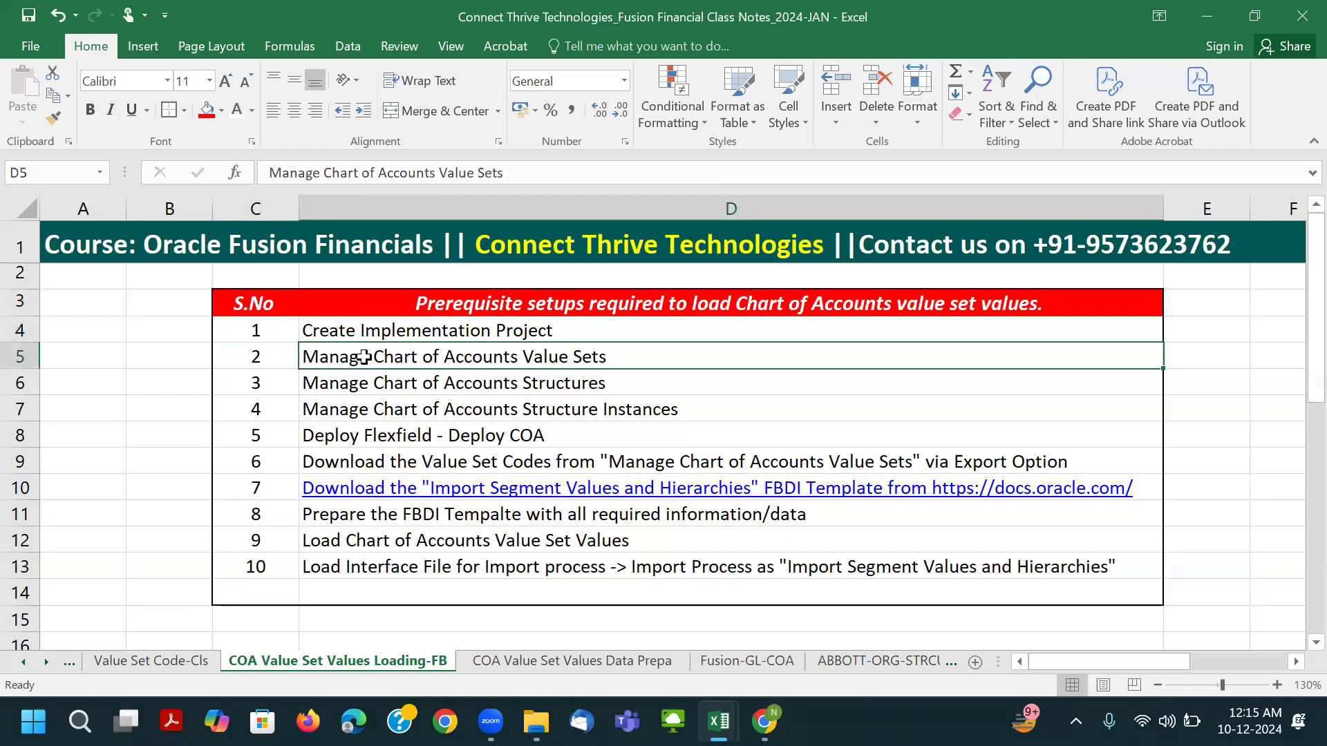
{"action": "left_click", "coordinate": [509, 387]}
{"action": "left_click", "coordinate": [516, 412]}
{"action": "left_click", "coordinate": [513, 388]}
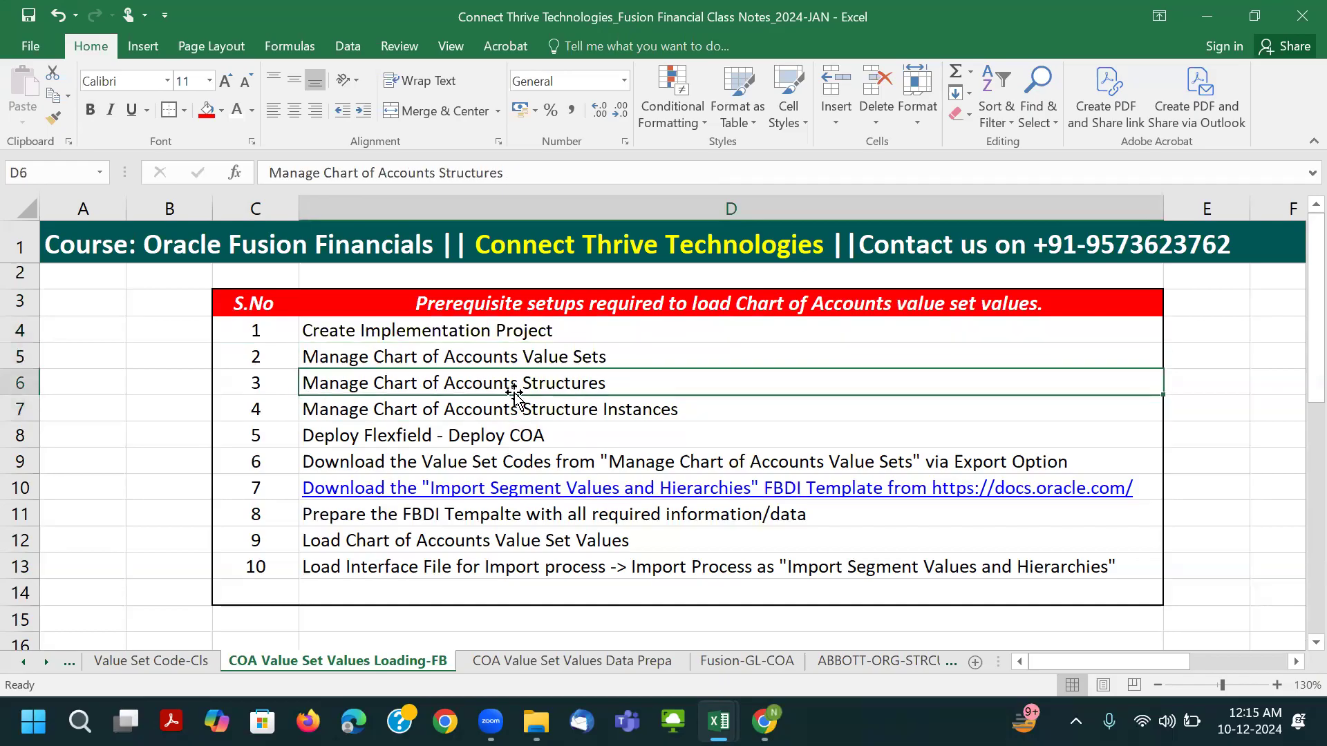
{"action": "left_click", "coordinate": [513, 406]}
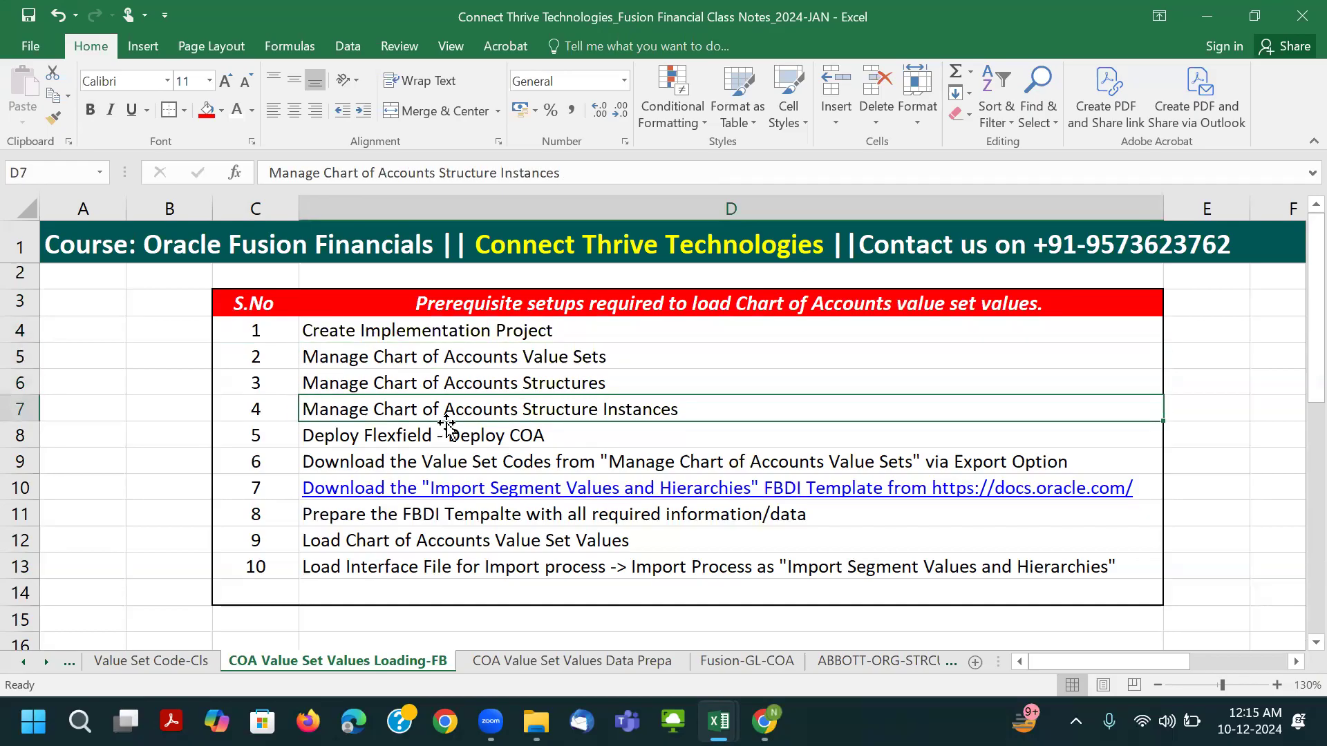
{"action": "left_click", "coordinate": [348, 437]}
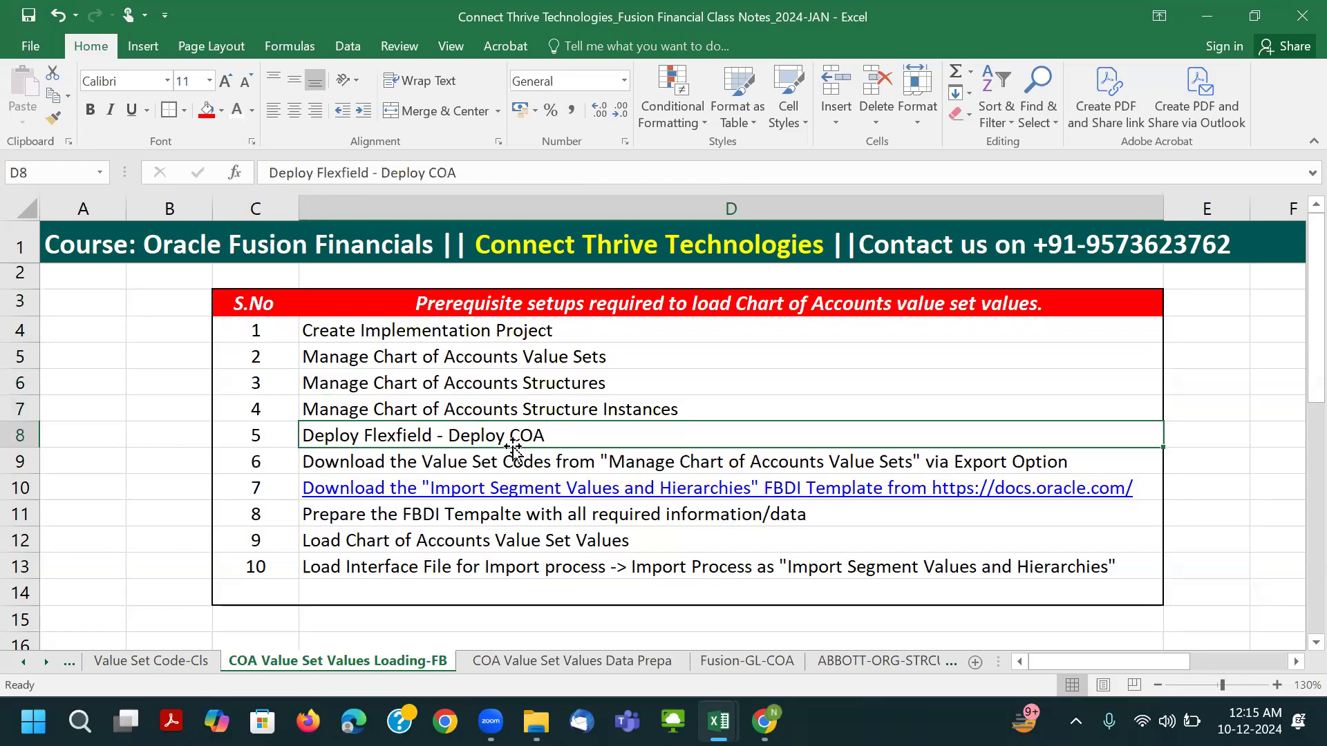
Review prerequisites 6 to 10, from downloading the value set codes to loading the interface file for import.
{"action": "left_click", "coordinate": [417, 459]}
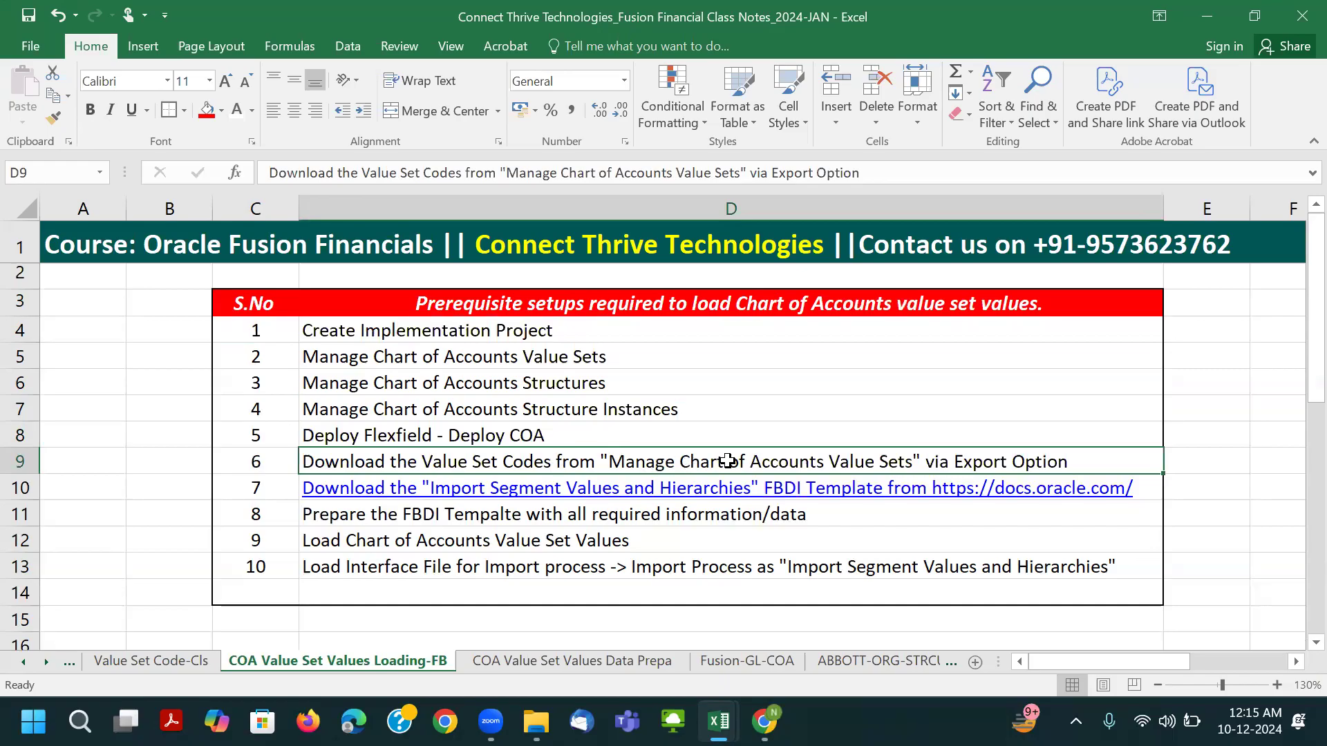
{"action": "left_click", "coordinate": [280, 491]}
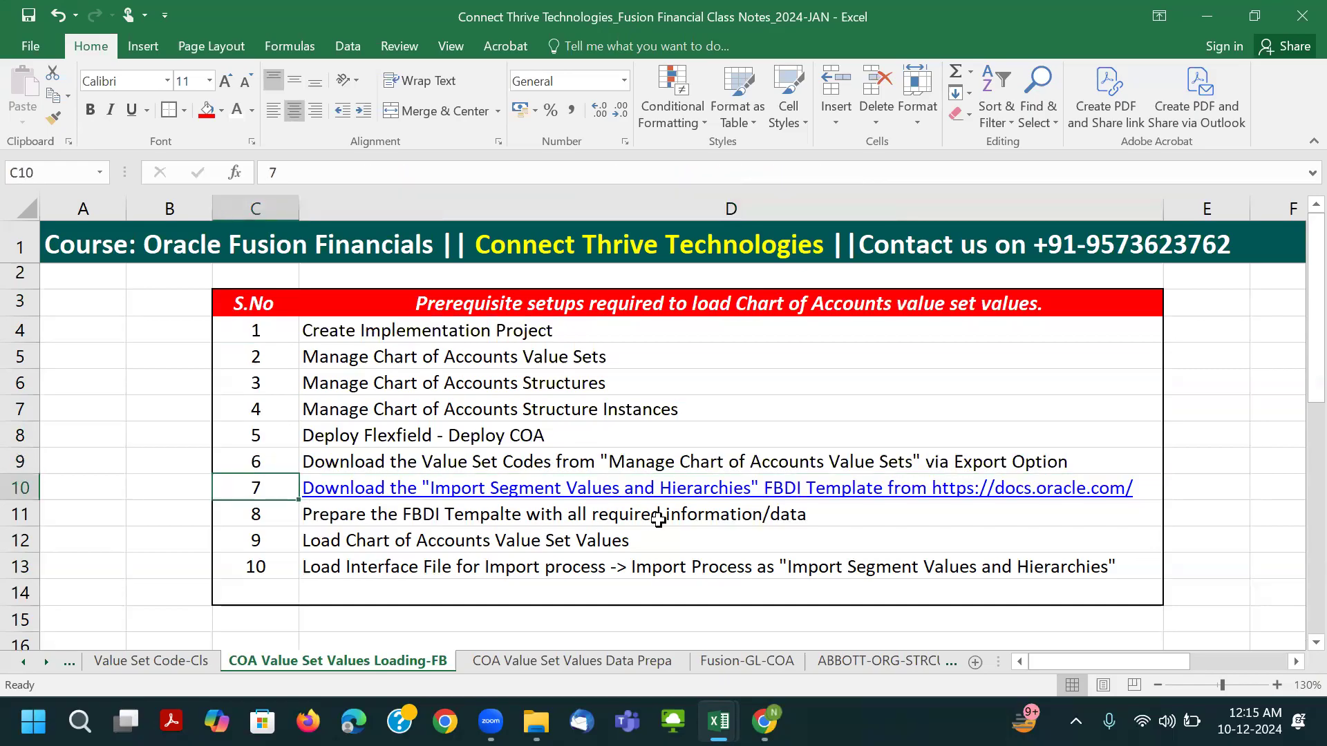
{"action": "left_click", "coordinate": [745, 455]}
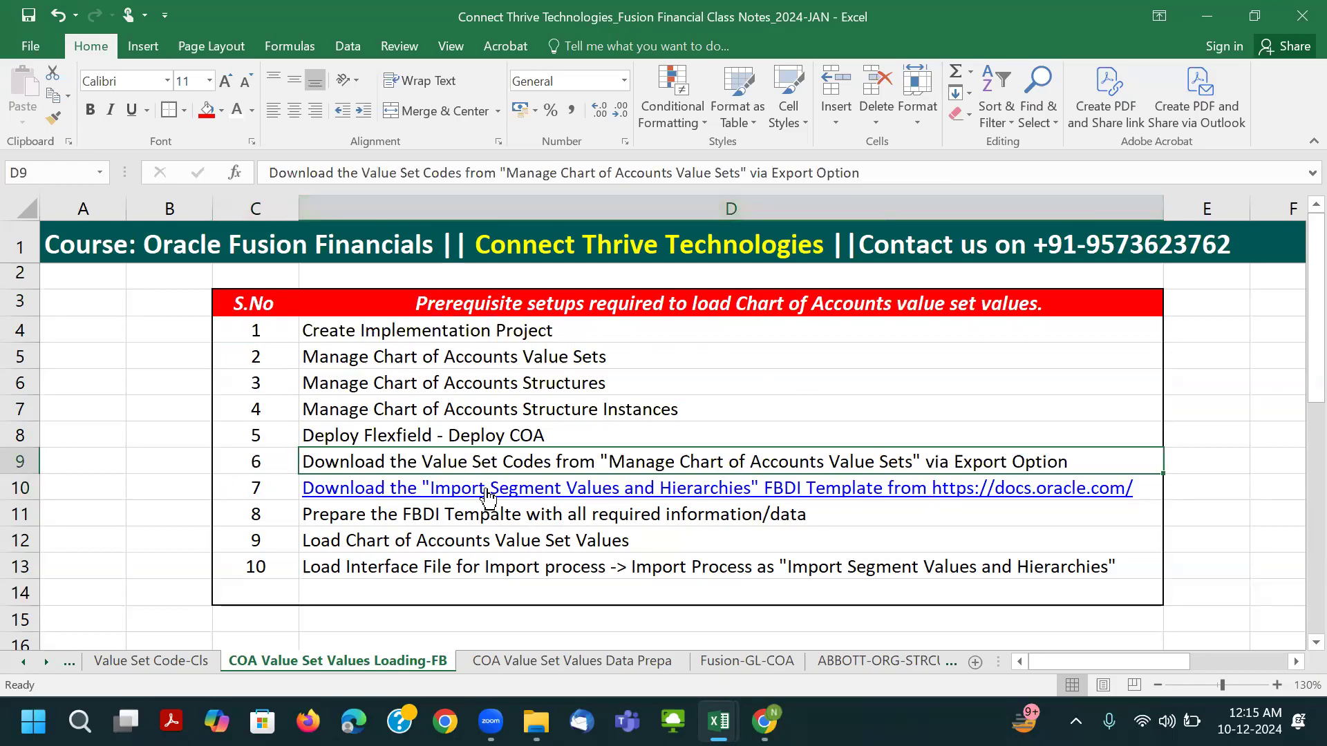
{"action": "key", "text": "Down"}
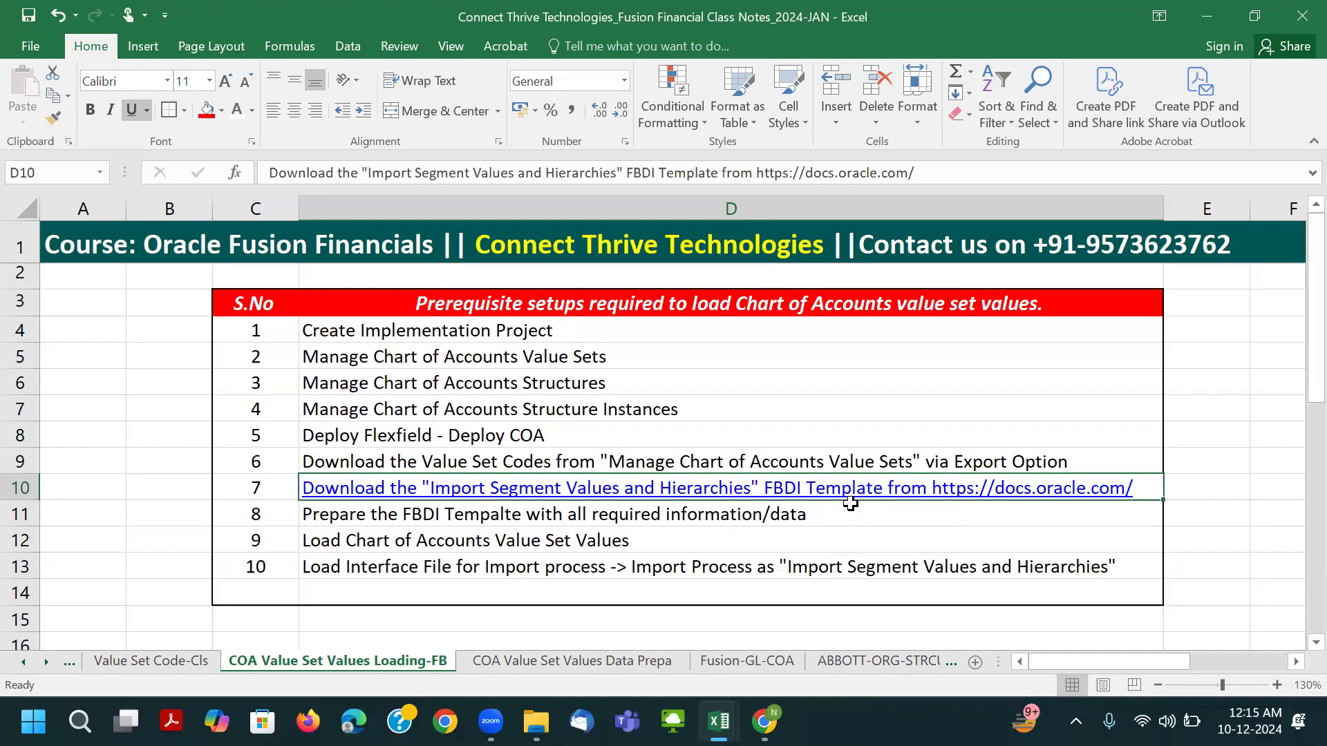
{"action": "left_click", "coordinate": [323, 515]}
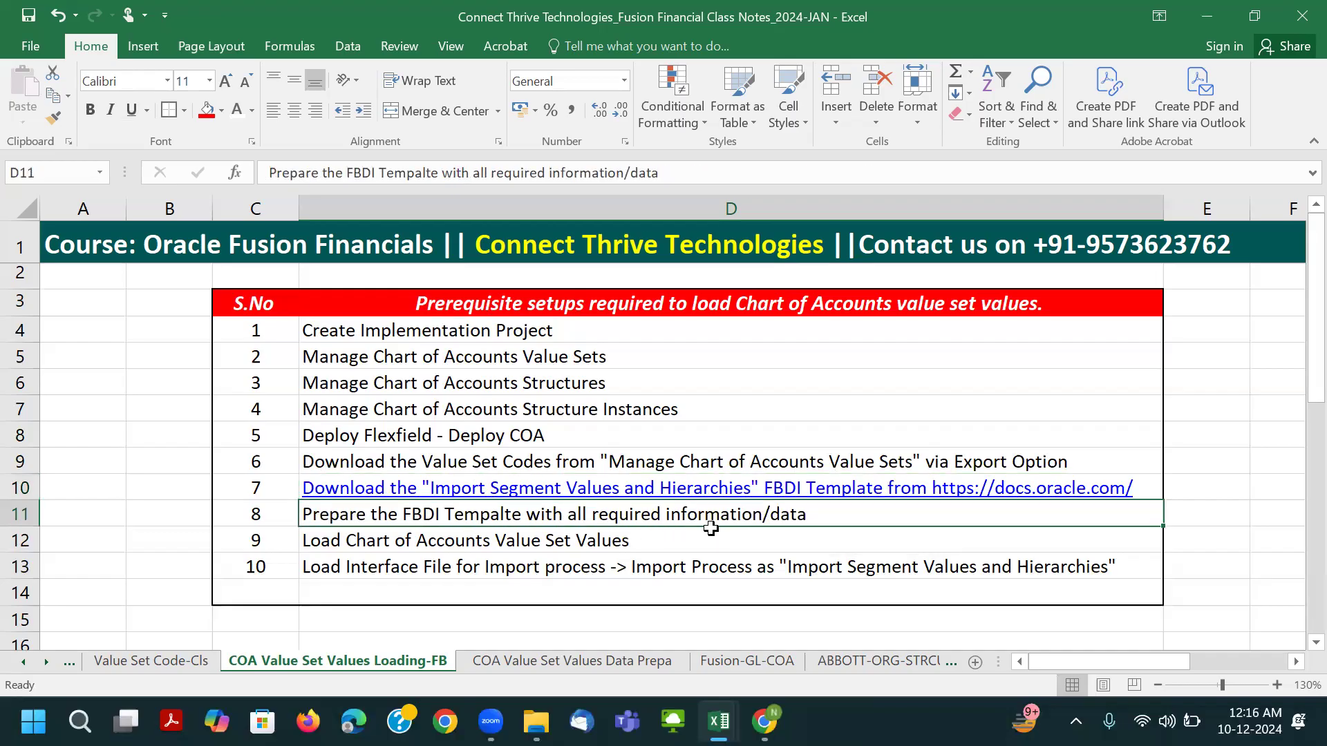
{"action": "left_click", "coordinate": [564, 543]}
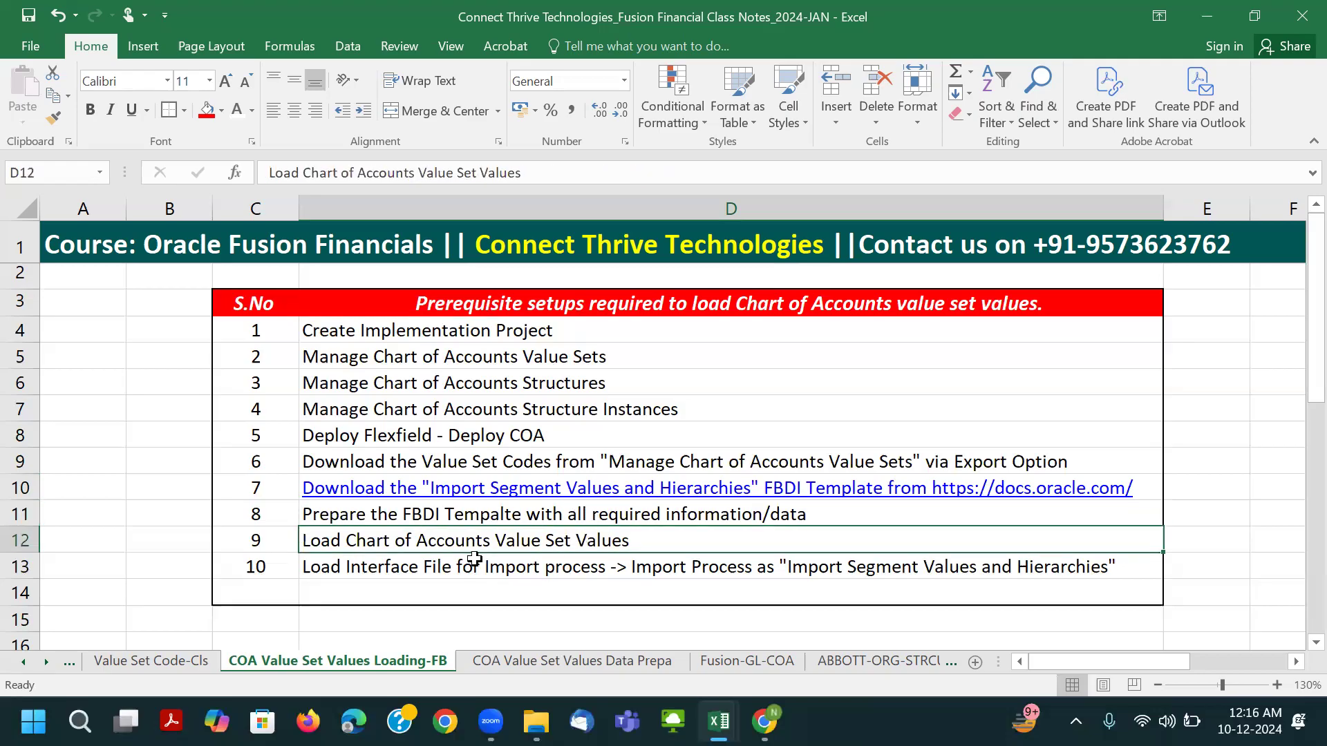
{"action": "left_click", "coordinate": [543, 561]}
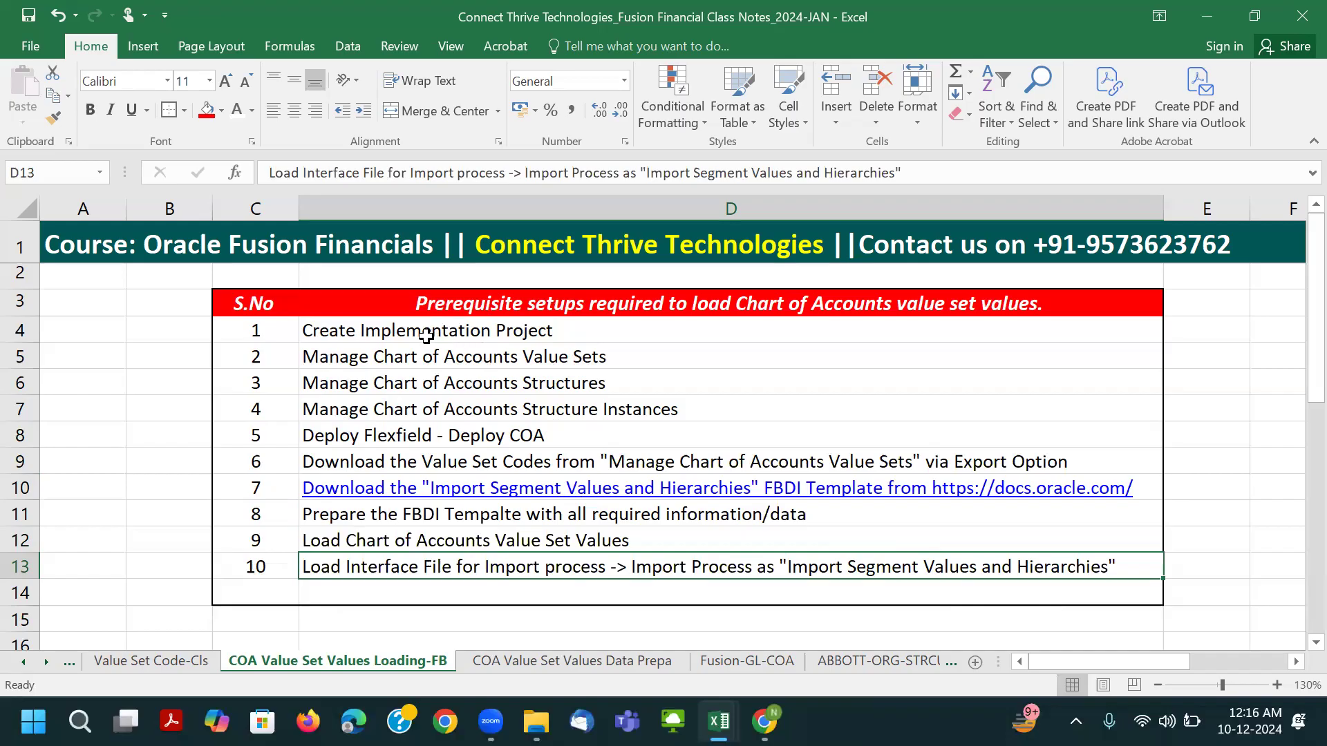
Highlight the first six prerequisites, from Create Implementation Project to the value set code download.
{"action": "left_click_drag", "start_coordinate": [410, 329], "coordinate": [413, 456]}
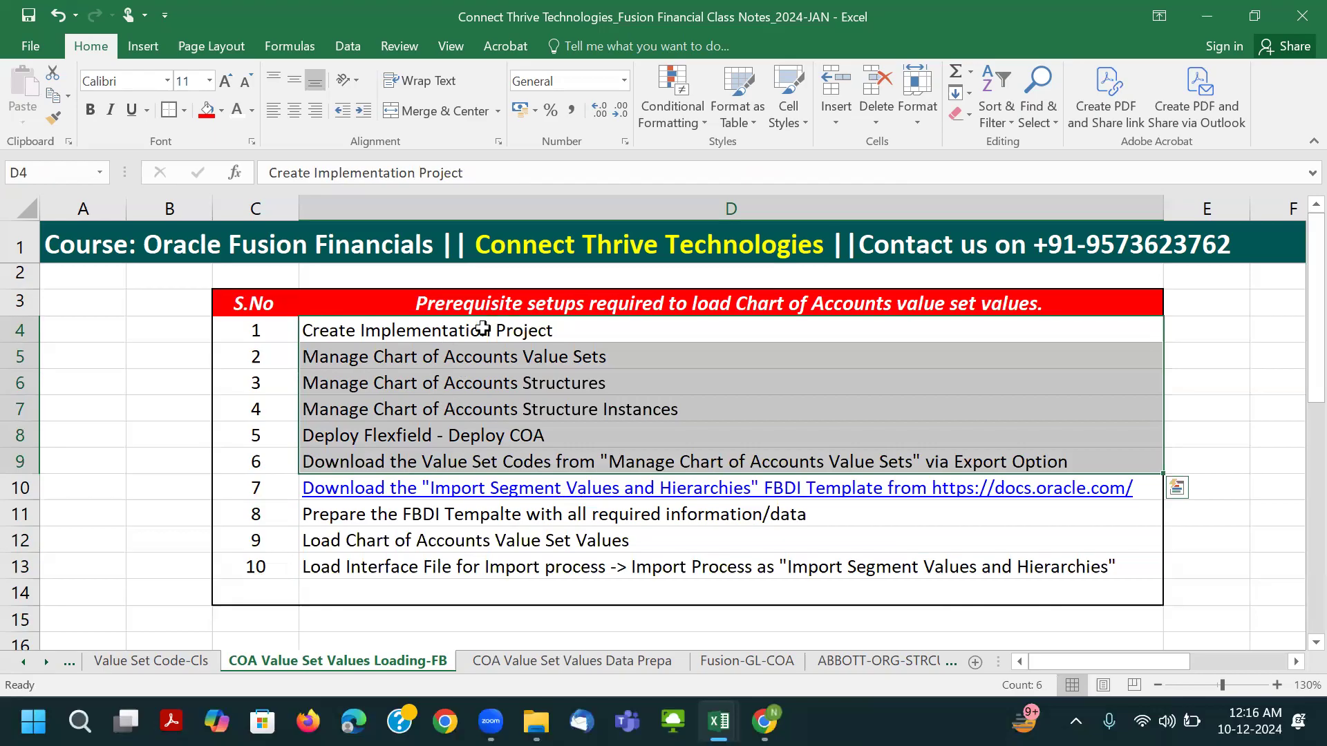
{"action": "left_click", "coordinate": [517, 328]}
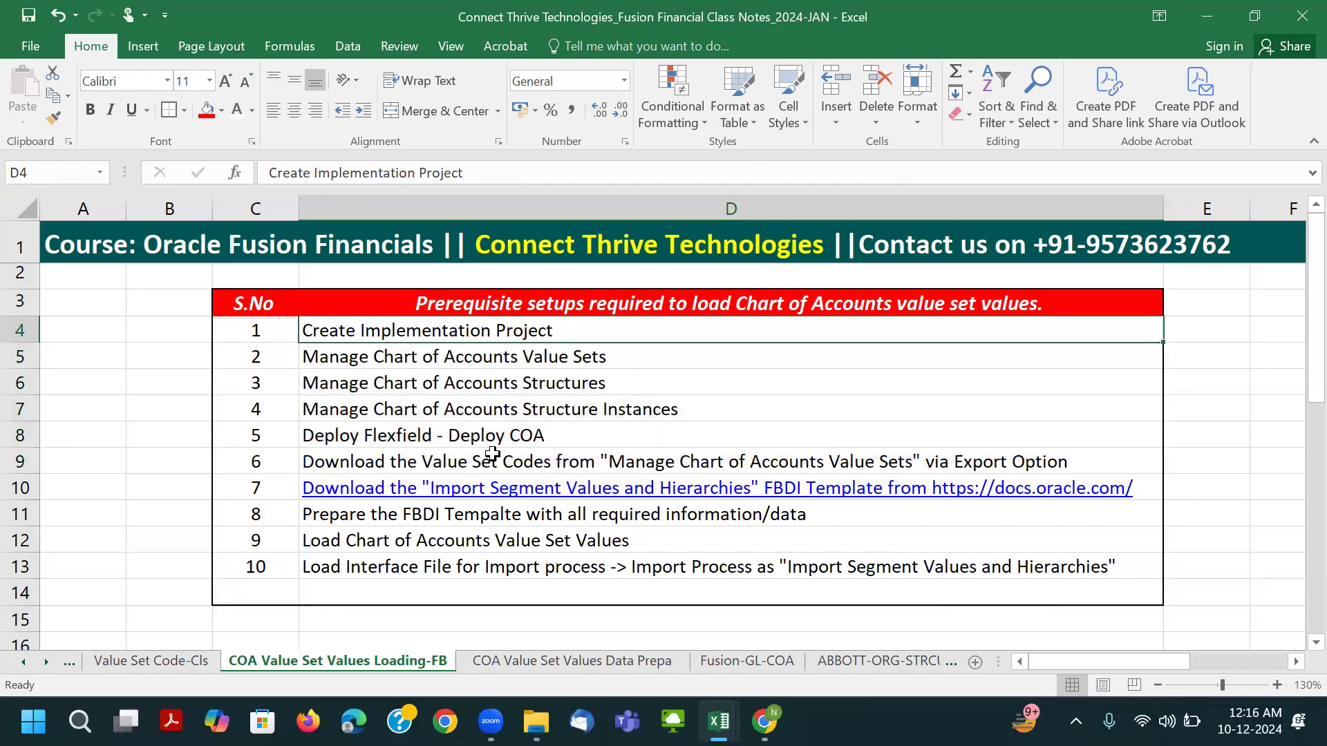
{"action": "left_click_drag", "start_coordinate": [483, 453], "coordinate": [472, 342]}
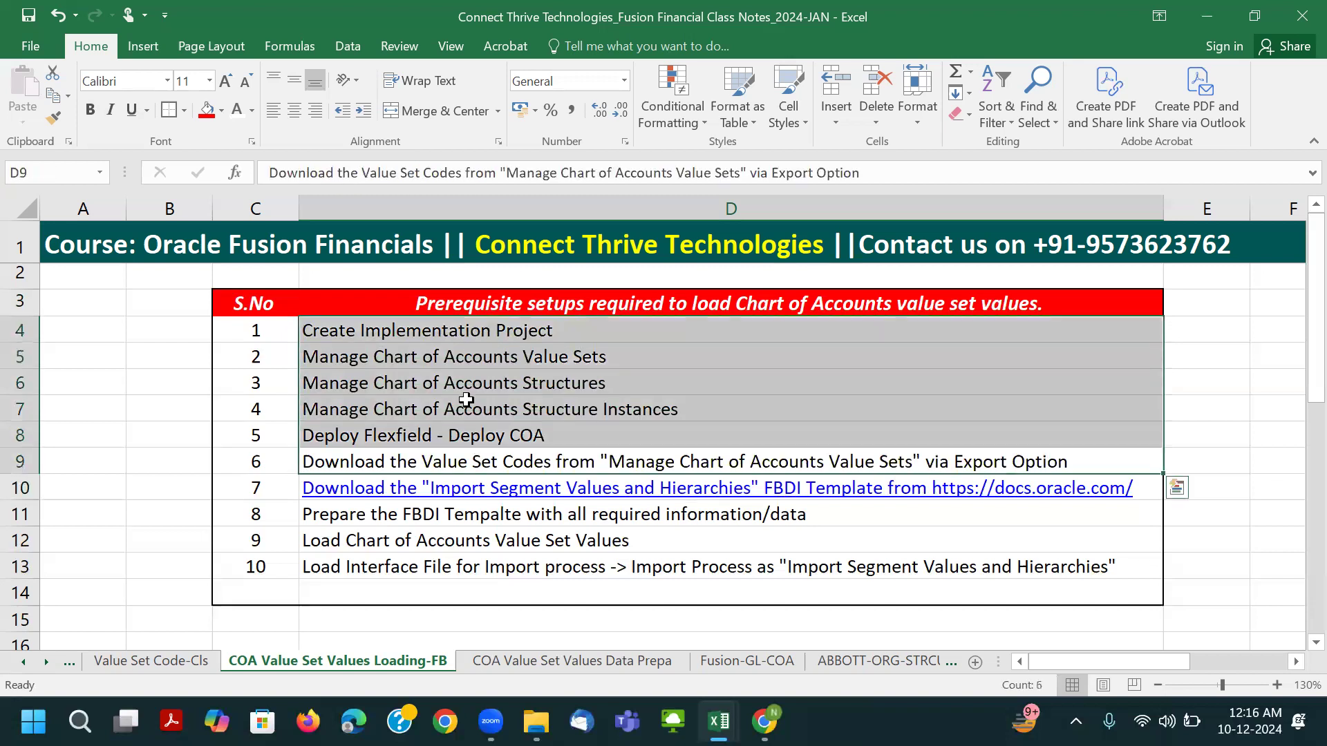
Switch to Oracle Fusion in Chrome and open Manage Implementation Projects from Setup and Maintenance.
{"action": "key", "text": "alt+Tab"}
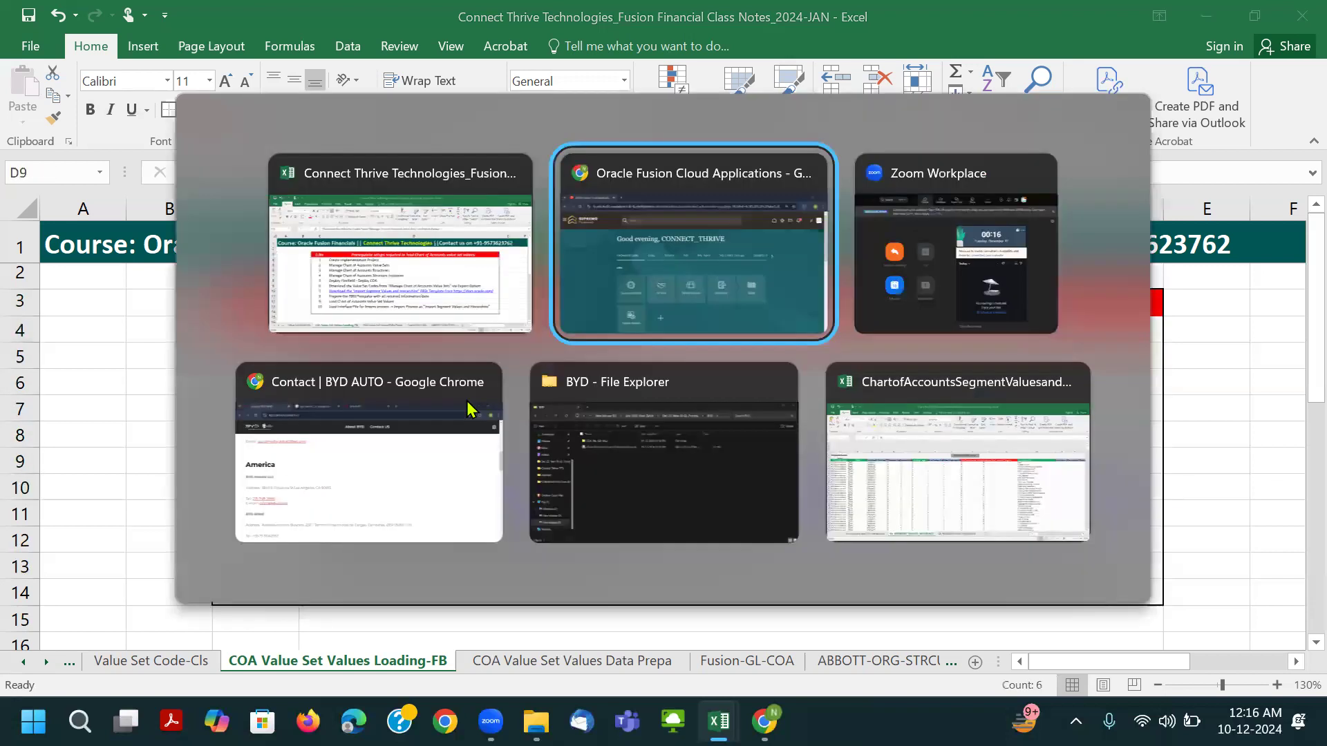
{"action": "left_click", "coordinate": [1290, 132]}
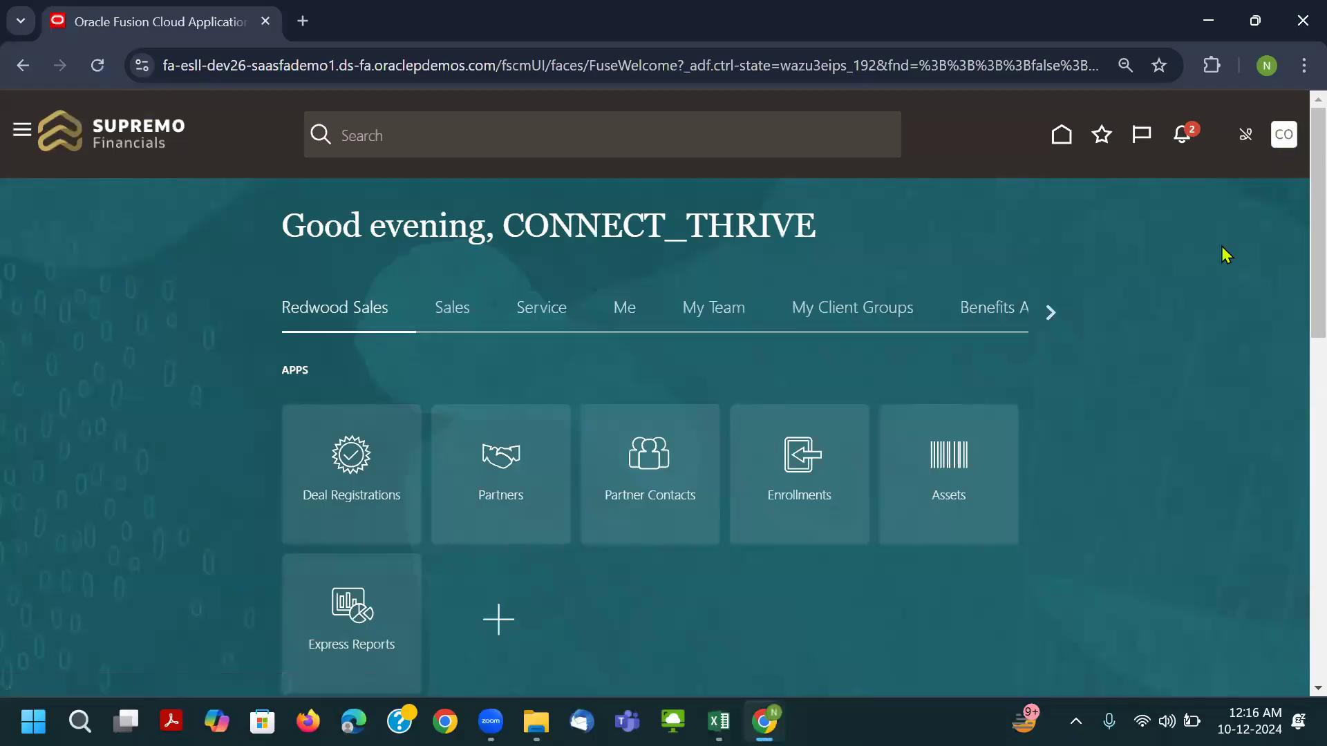
{"action": "left_click", "coordinate": [990, 411]}
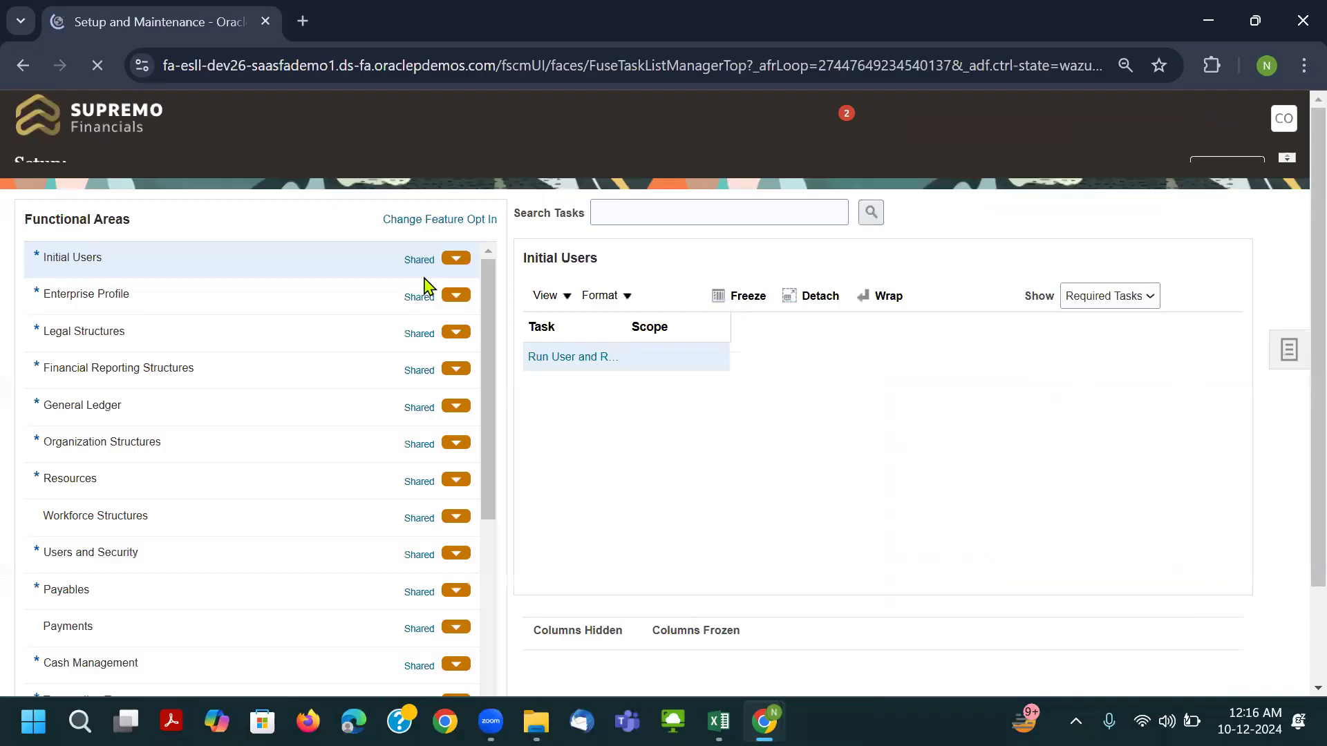
{"action": "left_click", "coordinate": [1284, 382]}
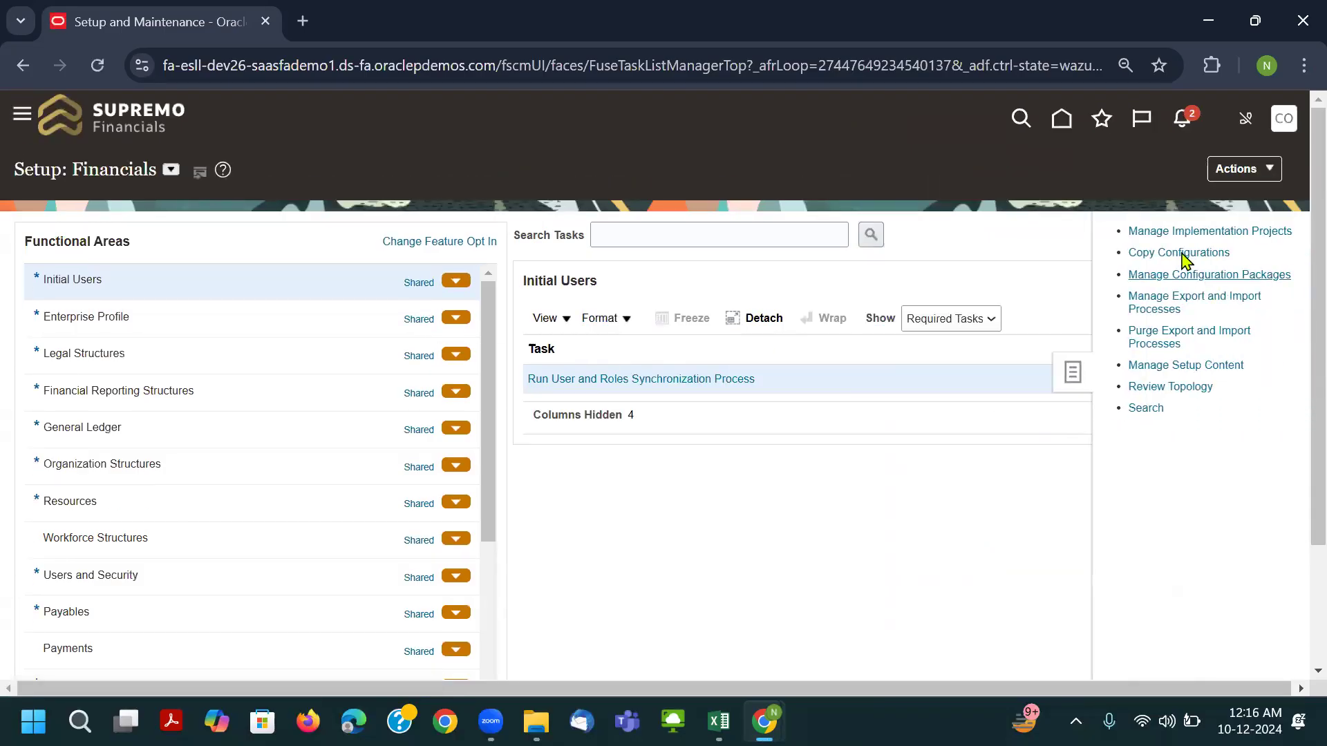
{"action": "left_click", "coordinate": [1209, 231]}
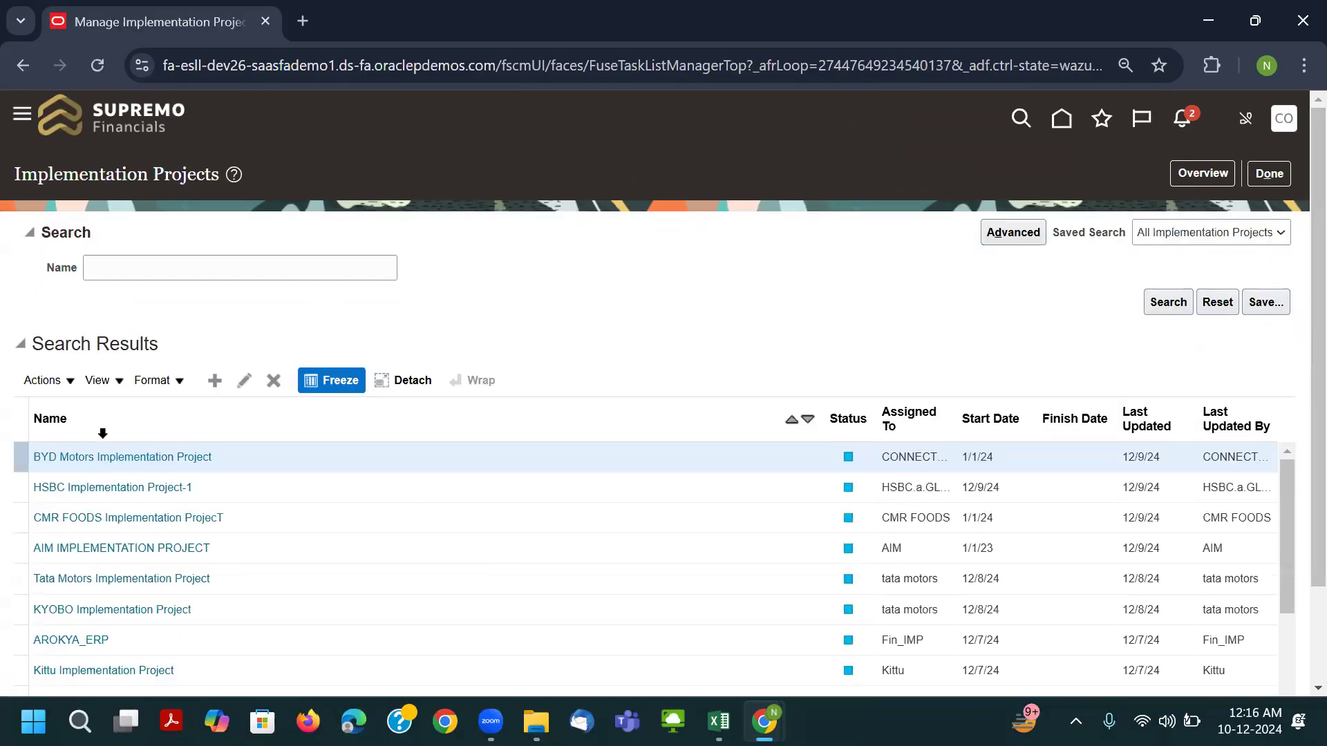
Open the BYD Motors Implementation Project, enlarge the page, and examine the project's basic information.
{"action": "left_click", "coordinate": [110, 458]}
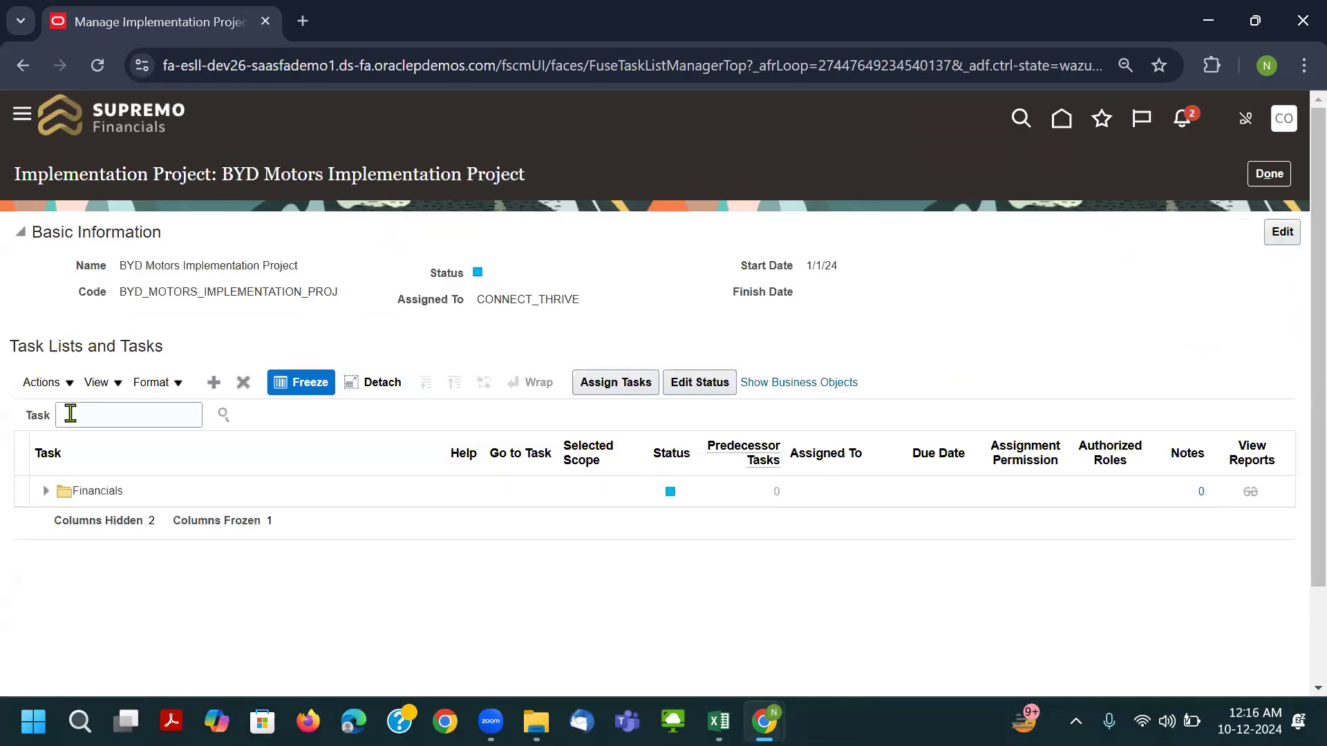
{"action": "key", "text": "ctrl+plus"}
{"action": "left_click_drag", "start_coordinate": [131, 286], "coordinate": [344, 294]}
{"action": "left_click", "coordinate": [400, 306]}
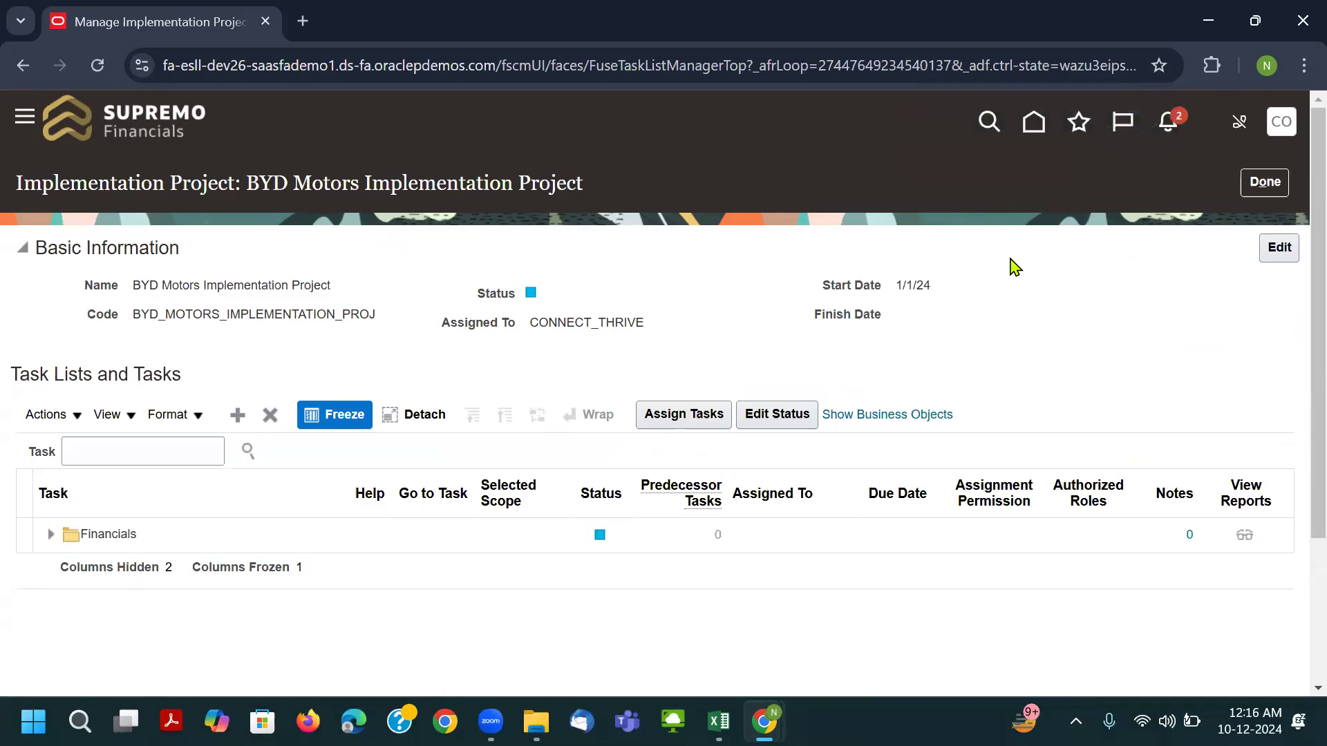
Check the Create Implementation Project item in the Excel notes, and close the BYD Motors project to return to the Financials setup page.
{"action": "key", "text": "alt+Tab"}
{"action": "left_click", "coordinate": [582, 333]}
{"action": "key", "text": "alt+Tab"}
{"action": "left_click", "coordinate": [1265, 182]}
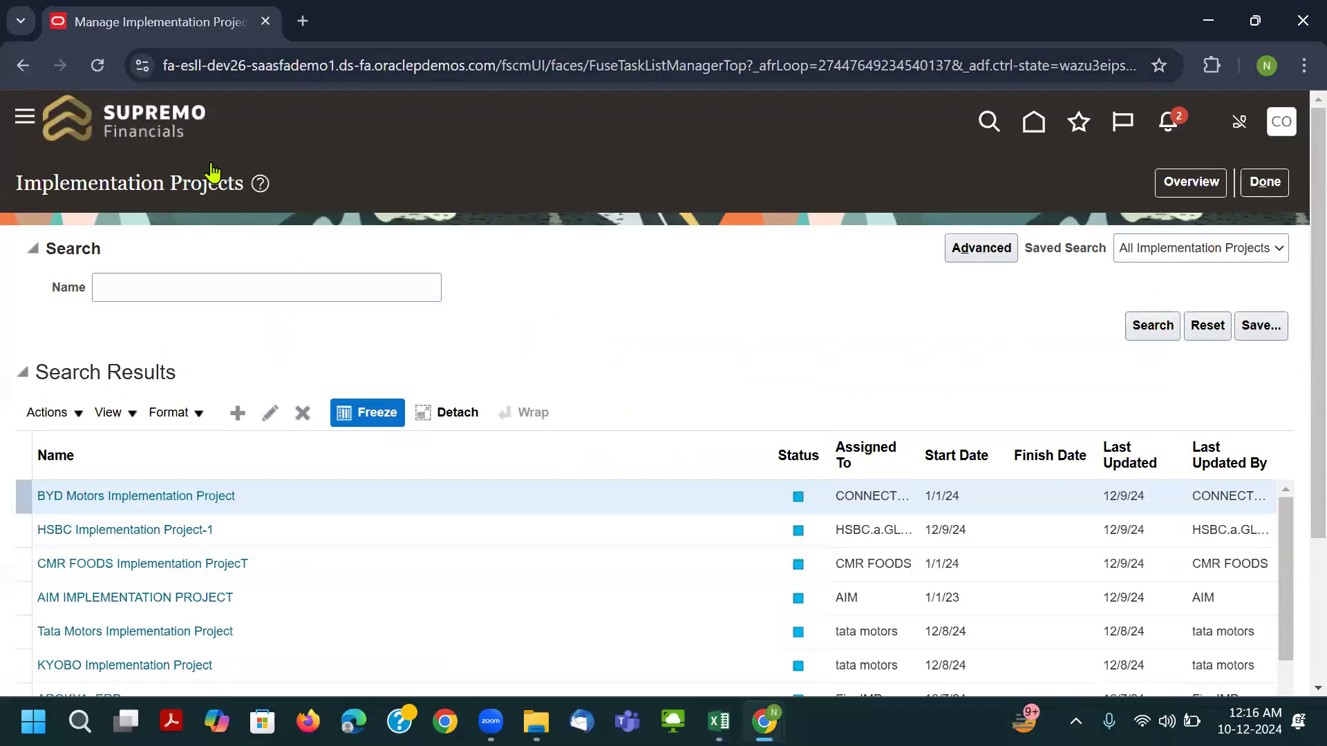
{"action": "left_click", "coordinate": [1265, 183]}
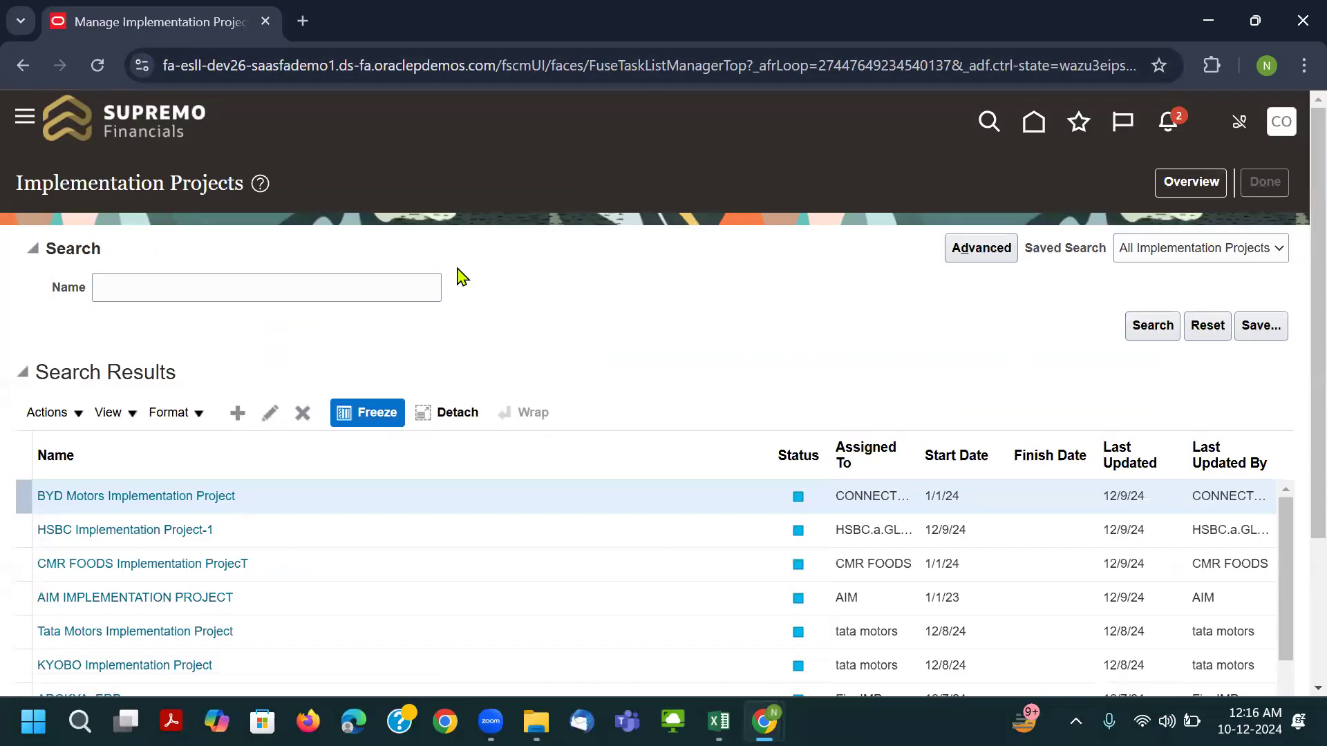
Check the next prerequisite in the notes and open the Manage Chart of Accounts Value Sets task under Financial Reporting Structures.
{"action": "key", "text": "alt+Tab"}
{"action": "key", "text": "Down"}
{"action": "key", "text": "alt+Tab"}
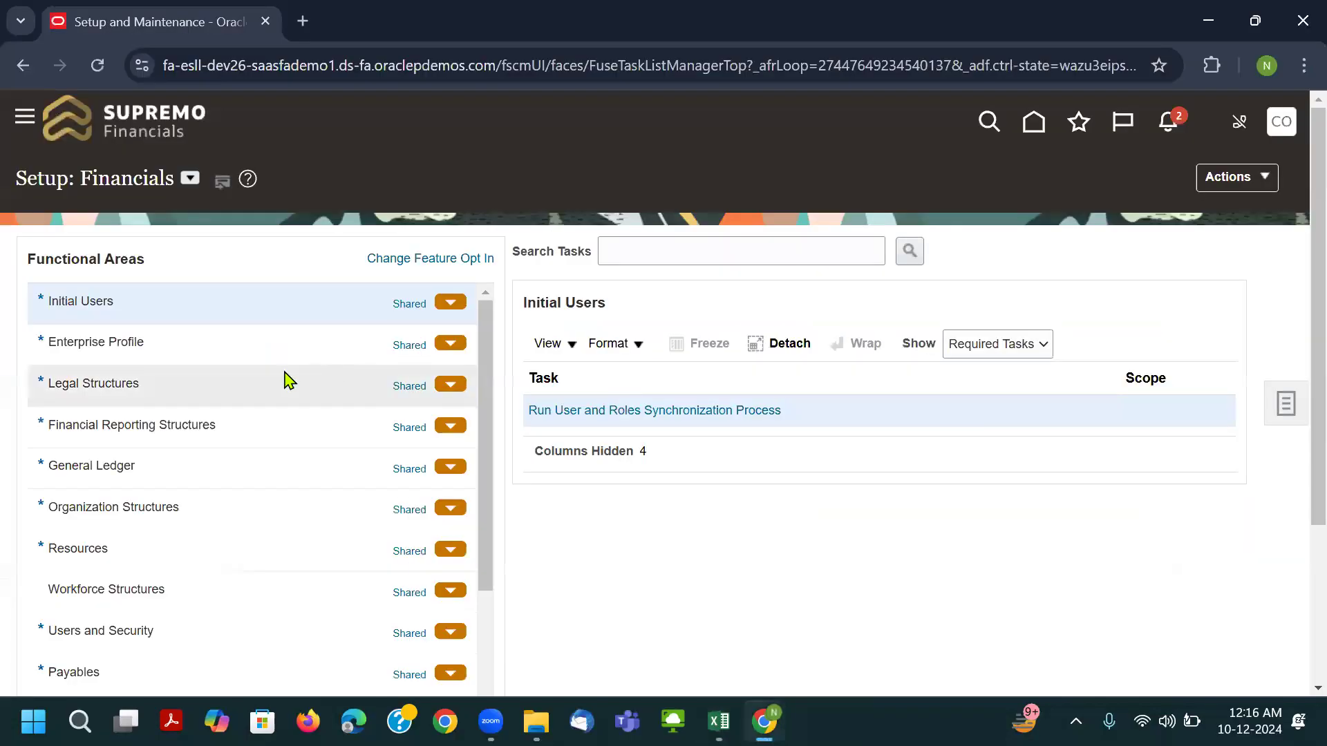
{"action": "left_click", "coordinate": [183, 383]}
{"action": "left_click", "coordinate": [225, 423]}
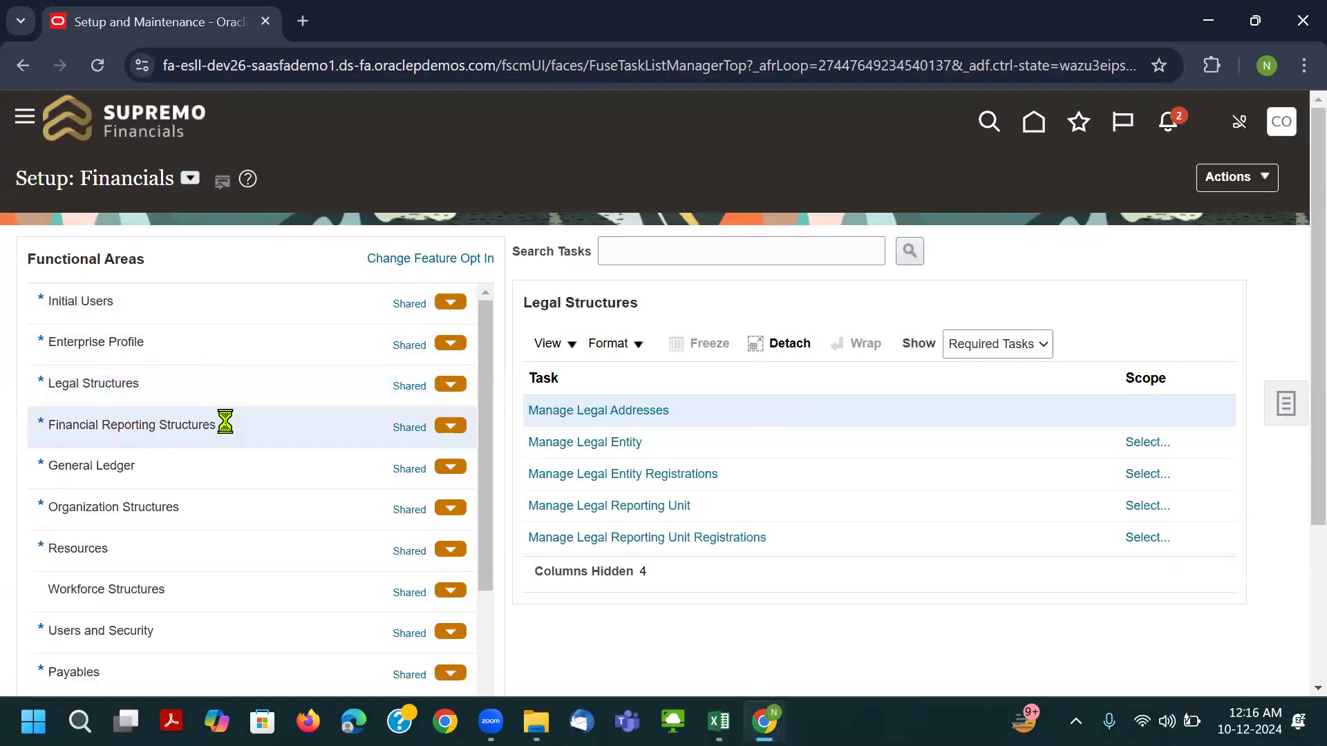
{"action": "left_click", "coordinate": [671, 410]}
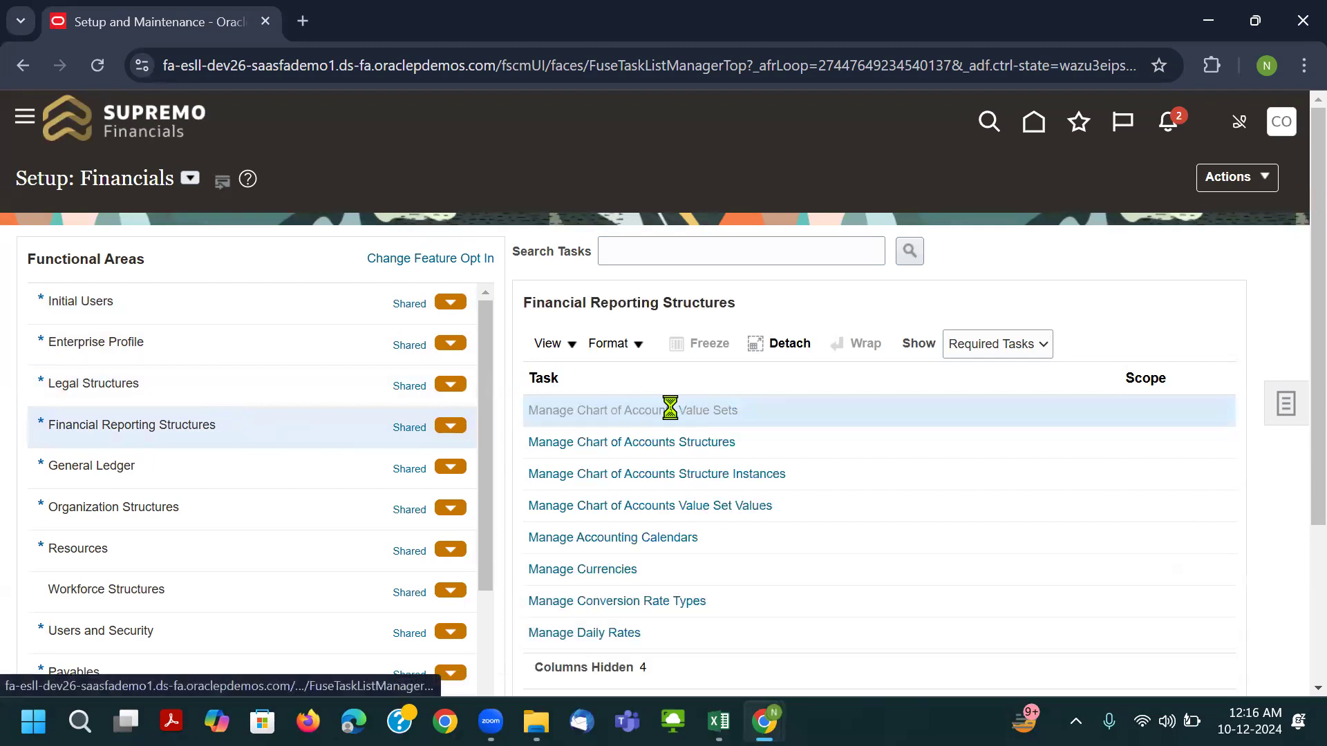
Search the chart of accounts value sets for the value set code BYD and examine the results.
{"action": "left_click", "coordinate": [318, 277]}
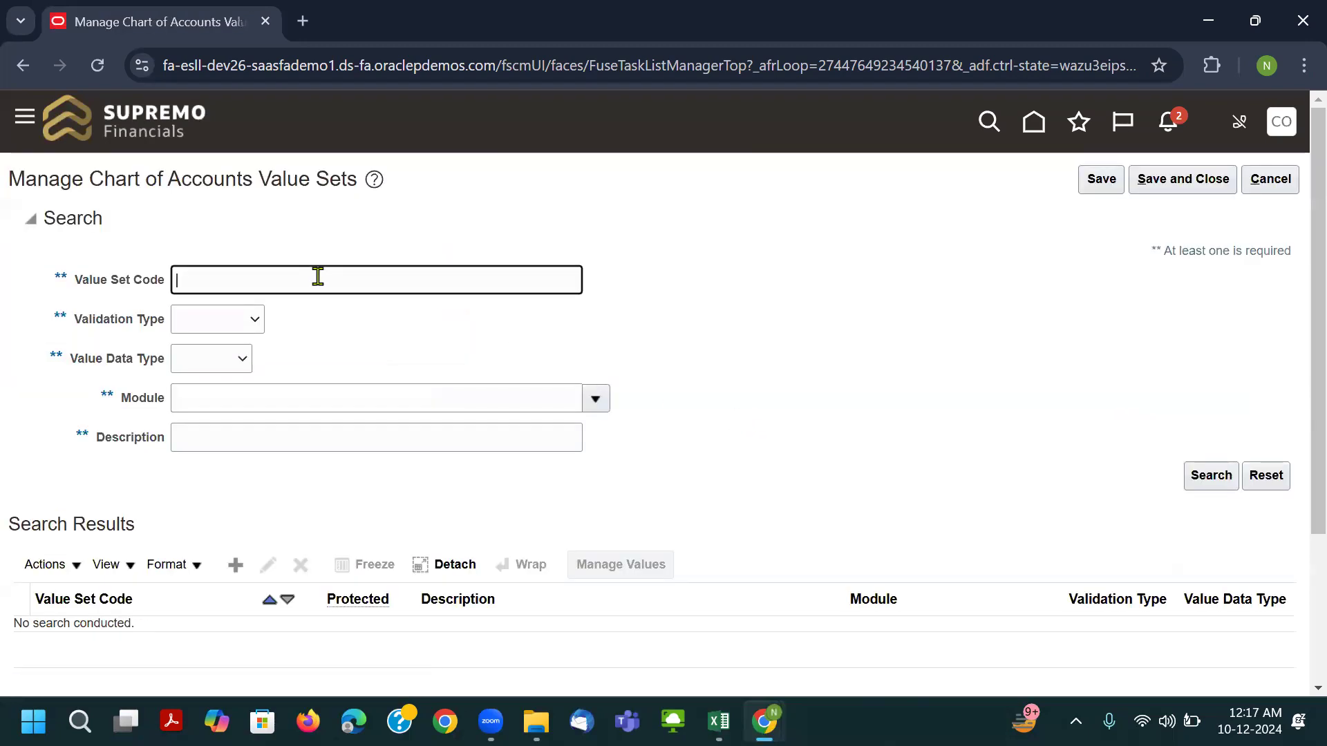
{"action": "type", "text": "BYD"}
{"action": "key", "text": "Return"}
{"action": "scroll", "coordinate": [264, 460], "scroll_direction": "down", "scroll_amount": 4}
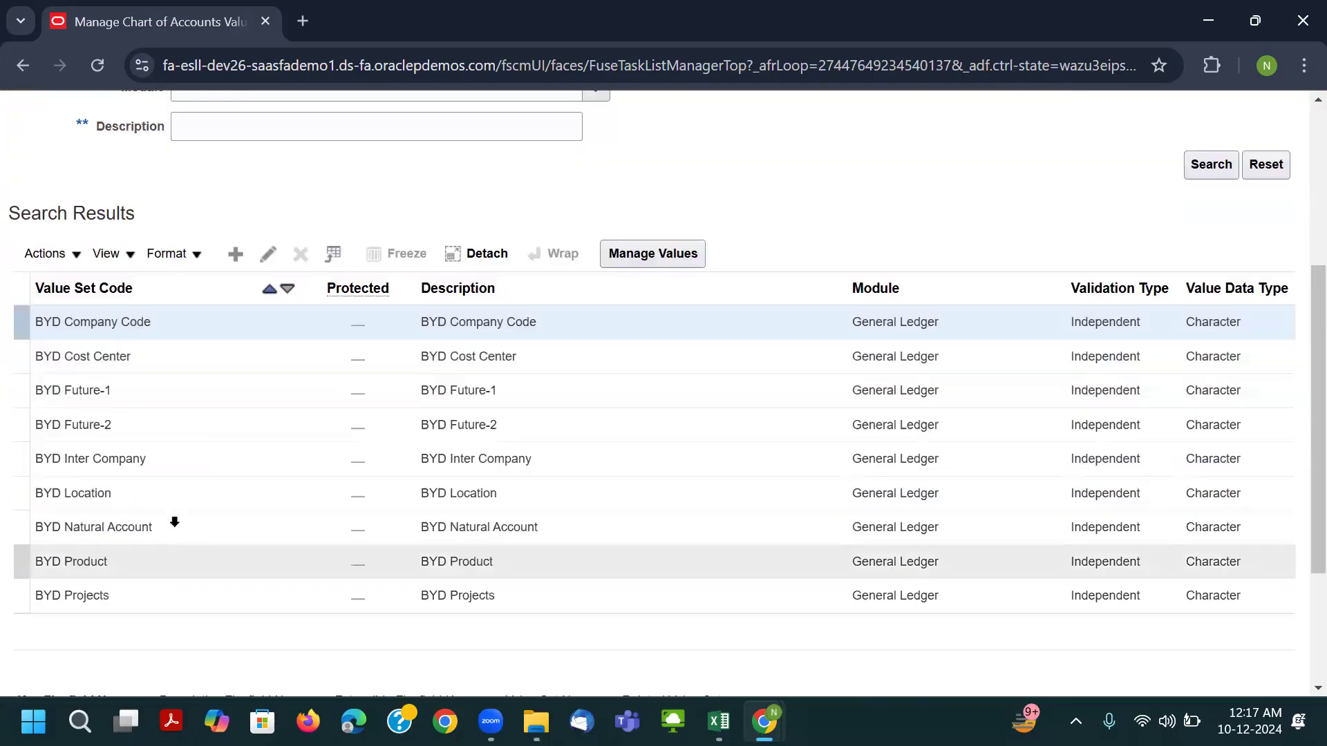
Check the maximum length in the BYD Company Code value set, and return to the setup tasks without saving.
{"action": "left_click", "coordinate": [268, 260]}
{"action": "left_click_drag", "start_coordinate": [15, 540], "coordinate": [156, 536]}
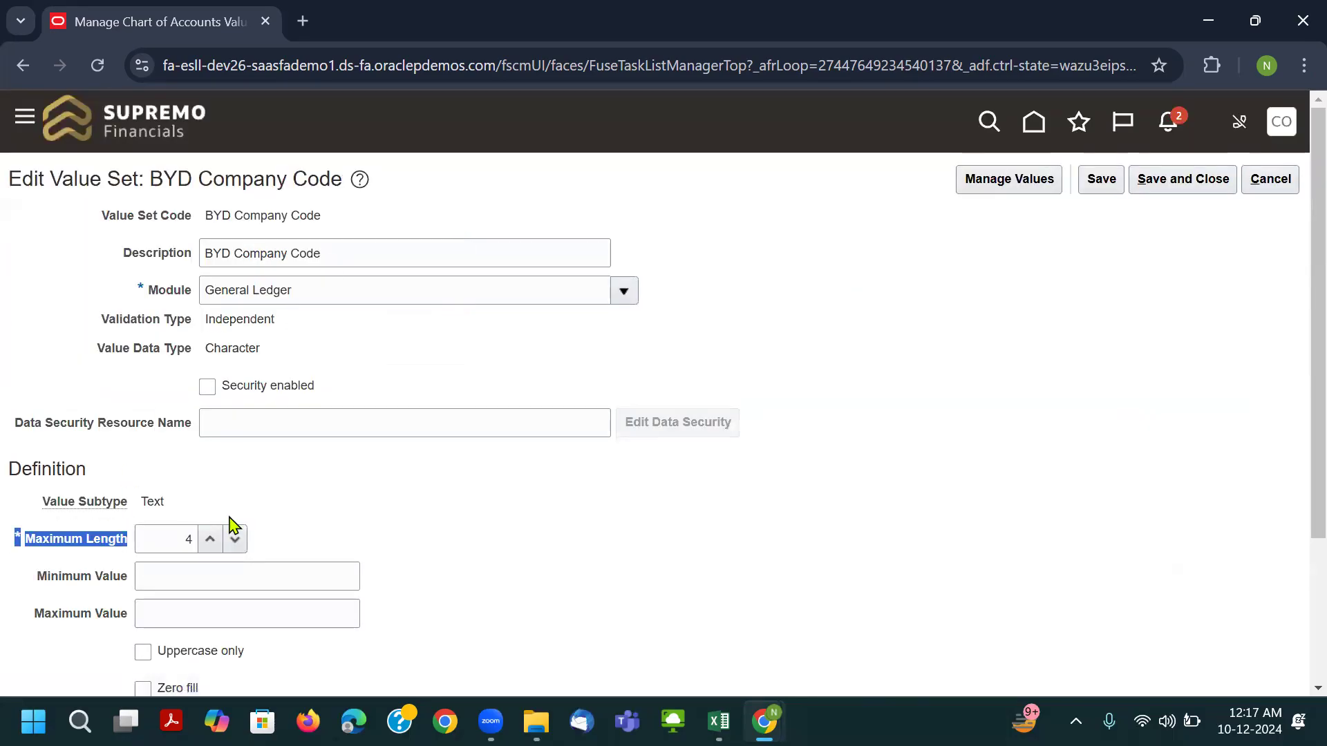
{"action": "left_click", "coordinate": [1262, 182]}
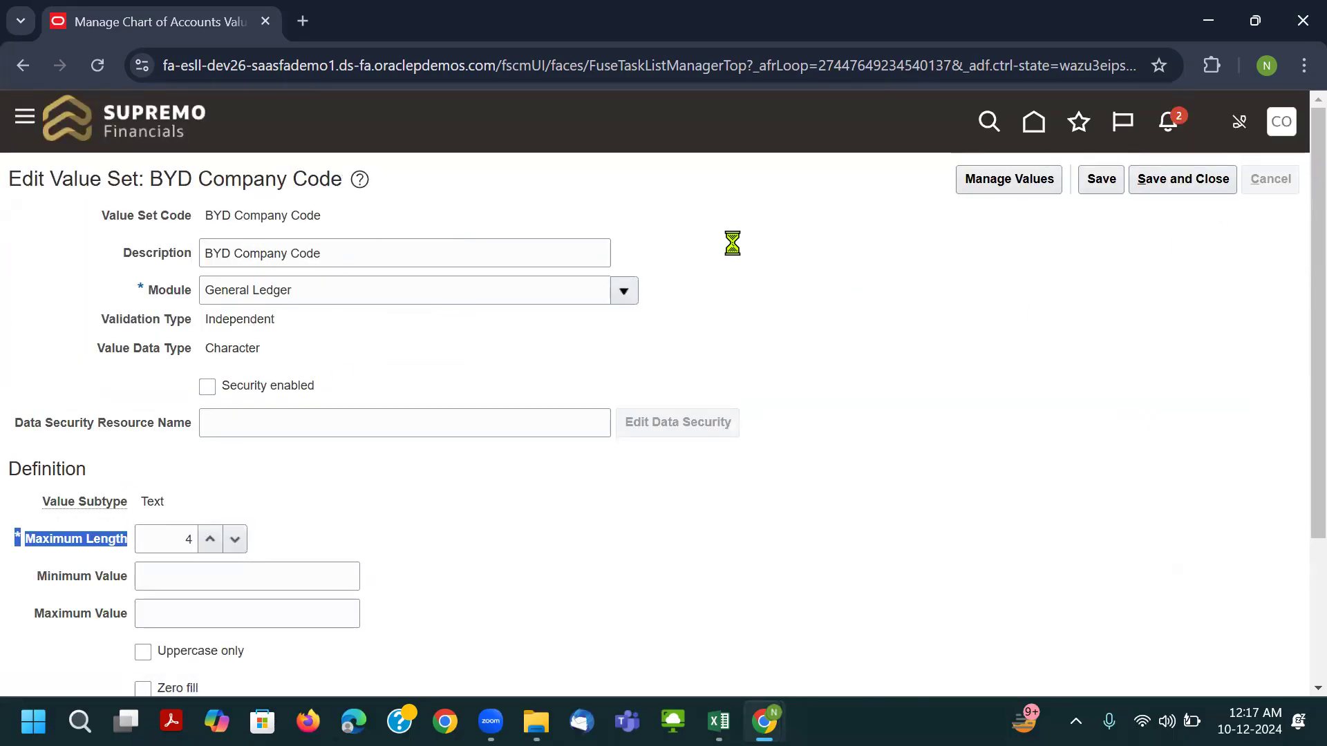
{"action": "left_click", "coordinate": [1272, 179]}
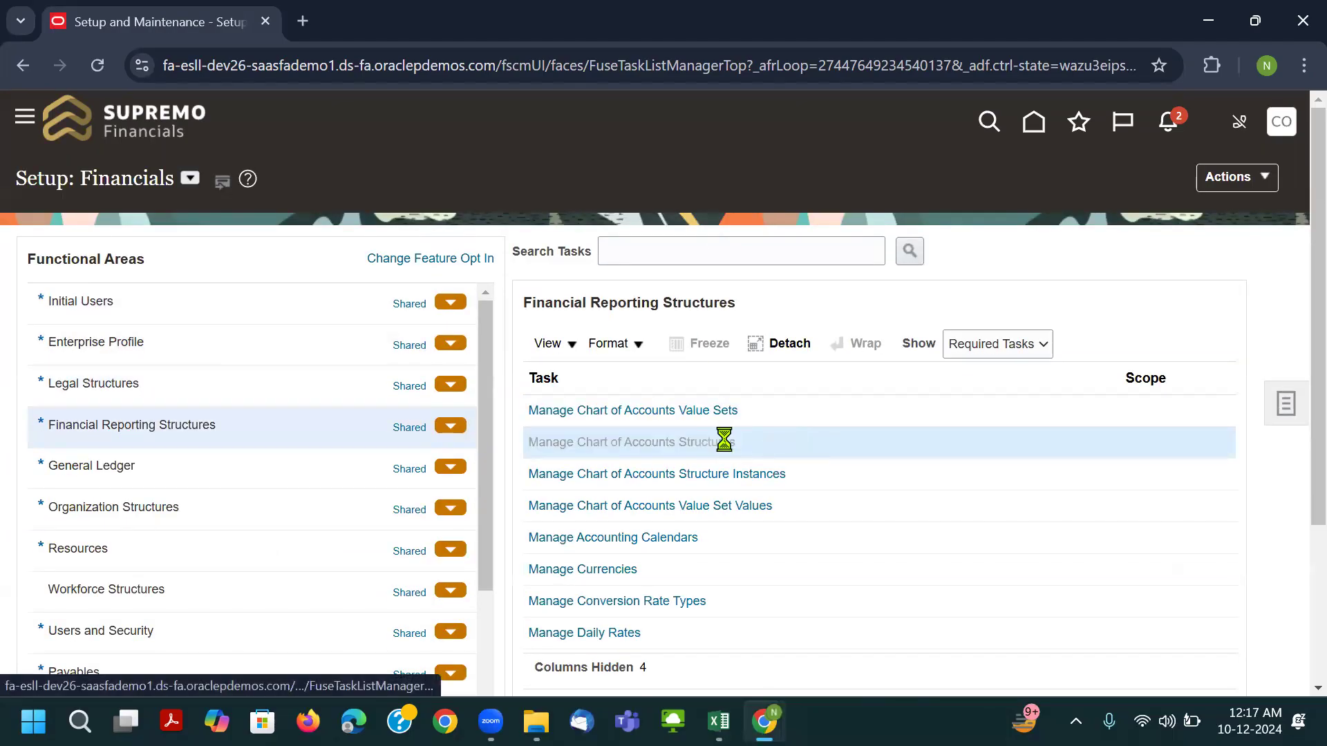
Check the notes for the next prerequisite, and search the Accounting Flexfield's key flexfield structures for the structure code BYD.
{"action": "key", "text": "alt+Tab"}
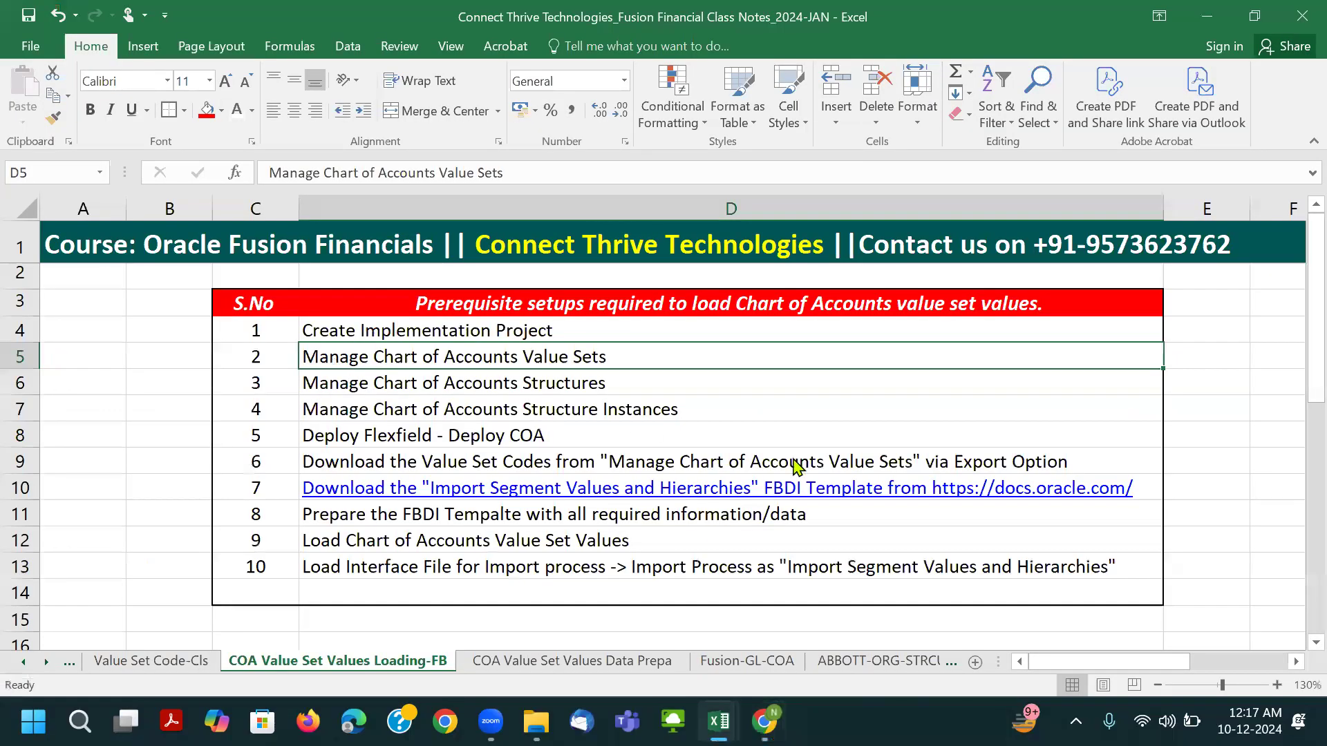
{"action": "key", "text": "alt+Tab"}
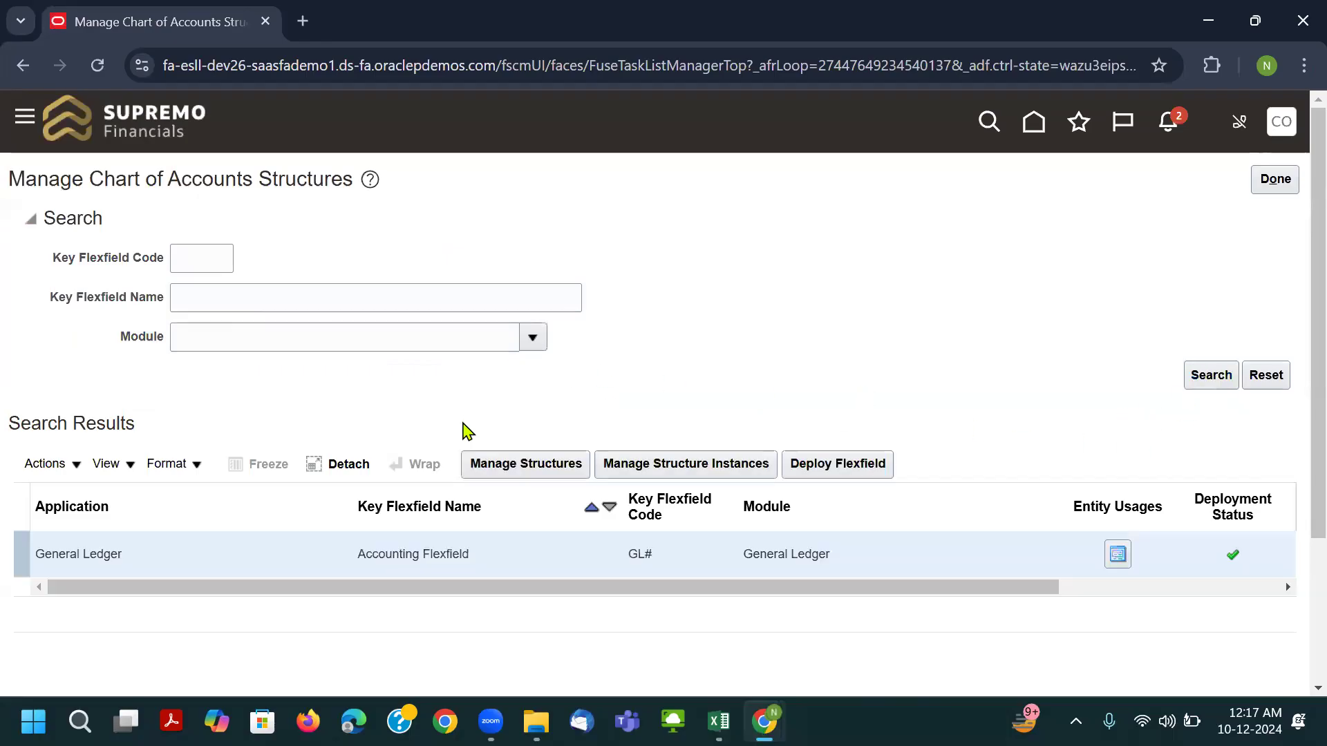
{"action": "left_click", "coordinate": [524, 461]}
{"action": "left_click", "coordinate": [240, 269]}
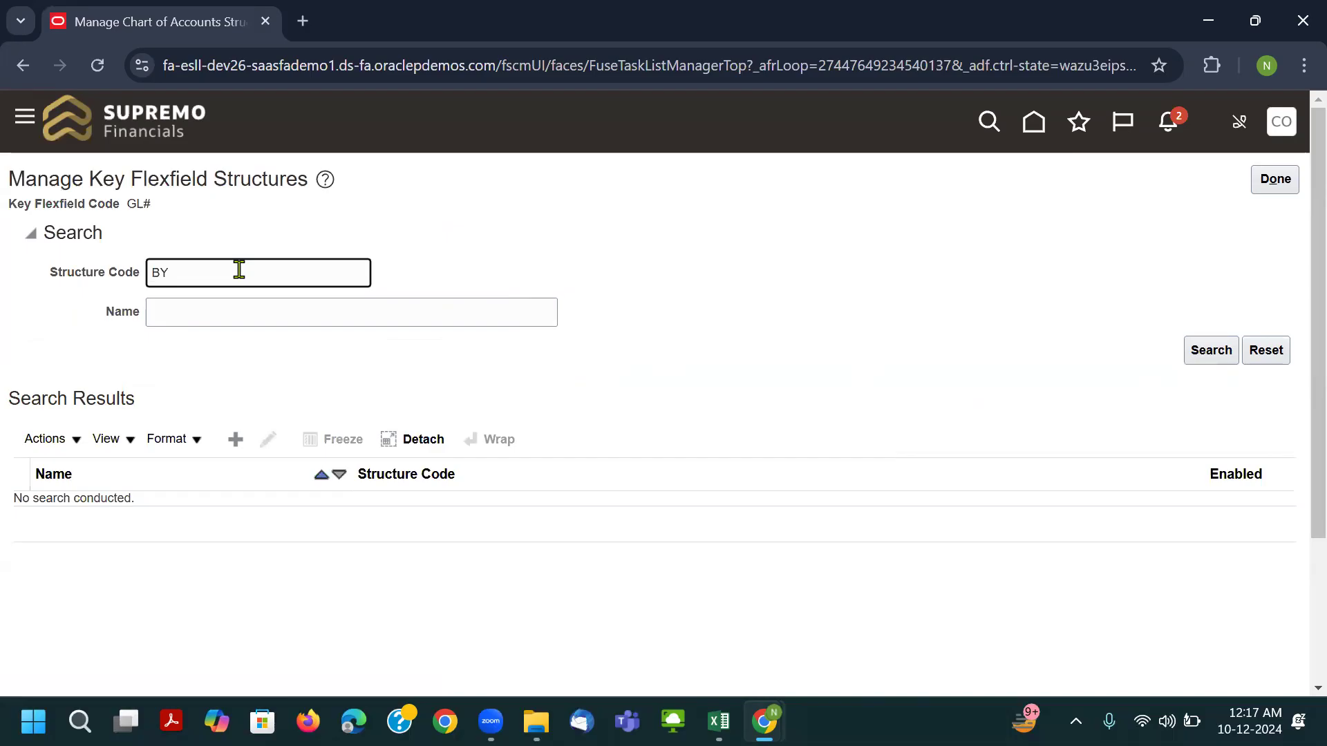
{"action": "key", "text": "Return"}
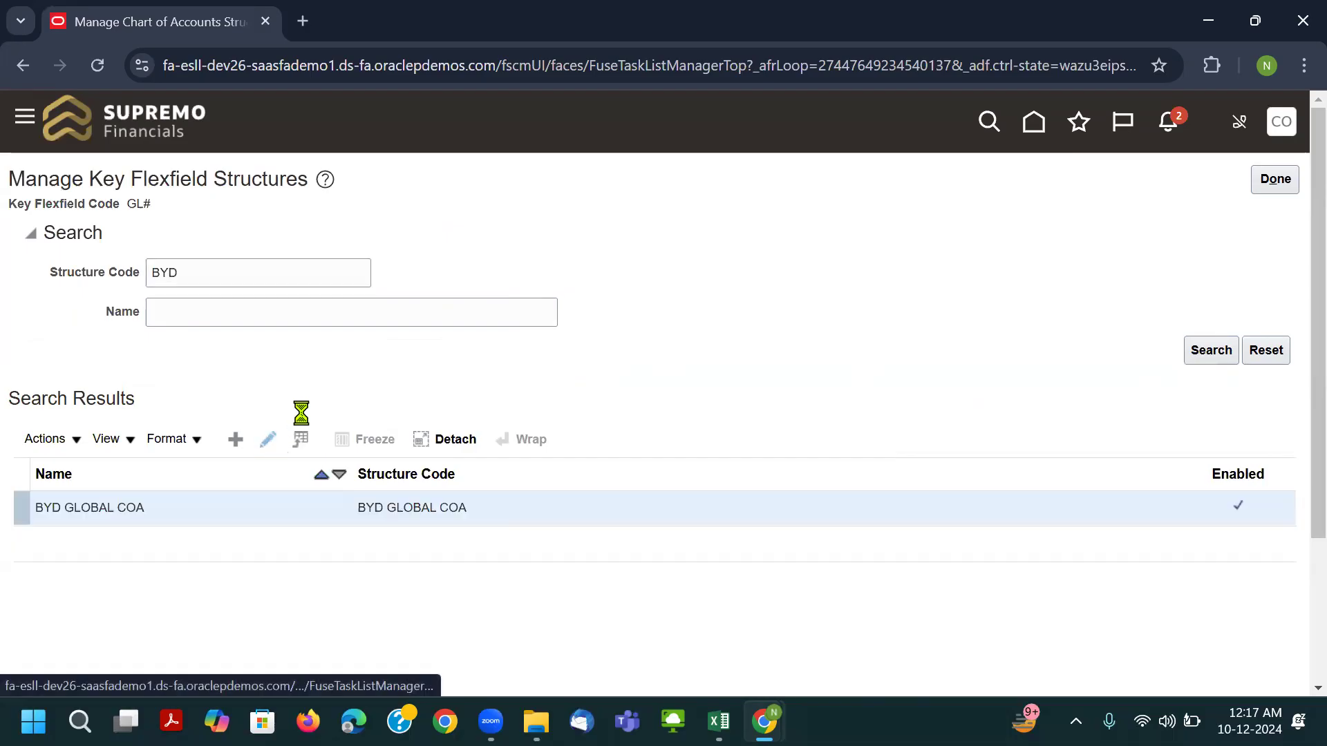
Open the BYD GLOBAL COA structure, check the settings of its BYD Company Code segment, and leave the segment without saving.
{"action": "scroll", "coordinate": [332, 349], "scroll_direction": "down", "scroll_amount": 3}
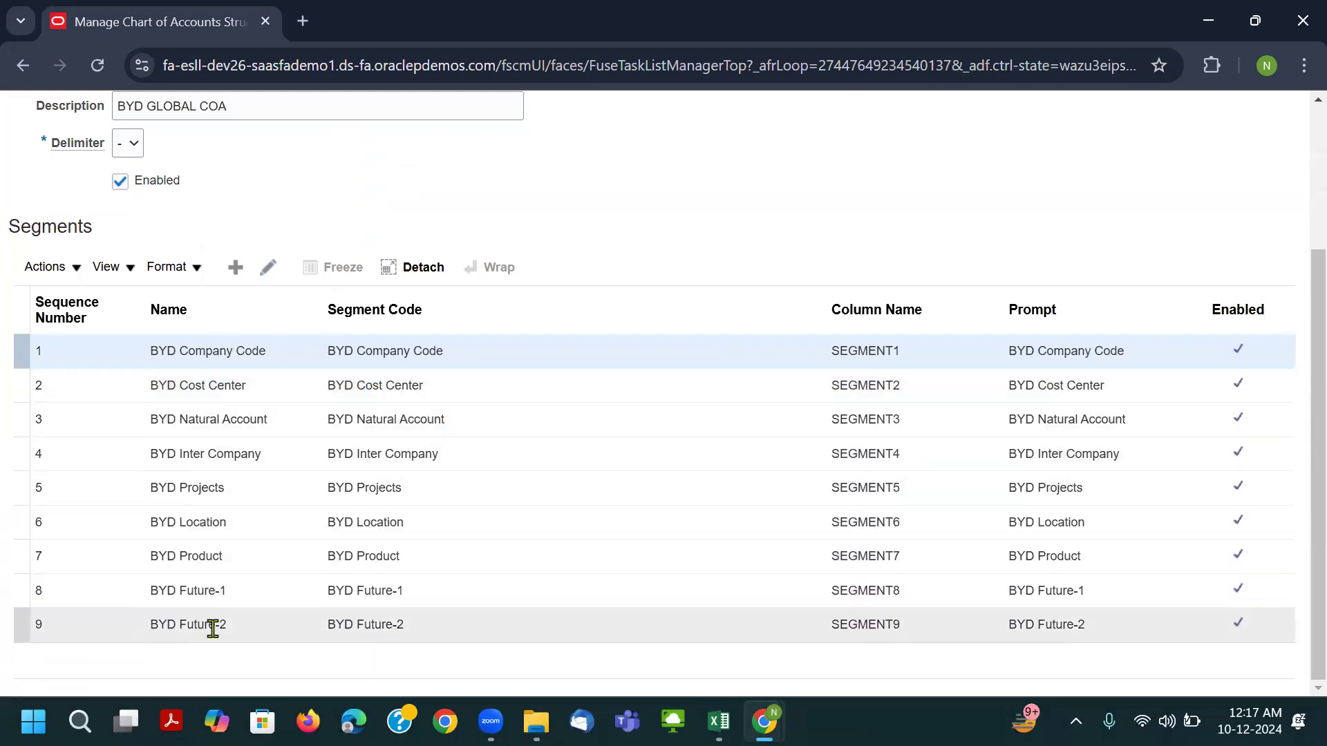
{"action": "scroll", "coordinate": [380, 273], "scroll_direction": "up", "scroll_amount": 1}
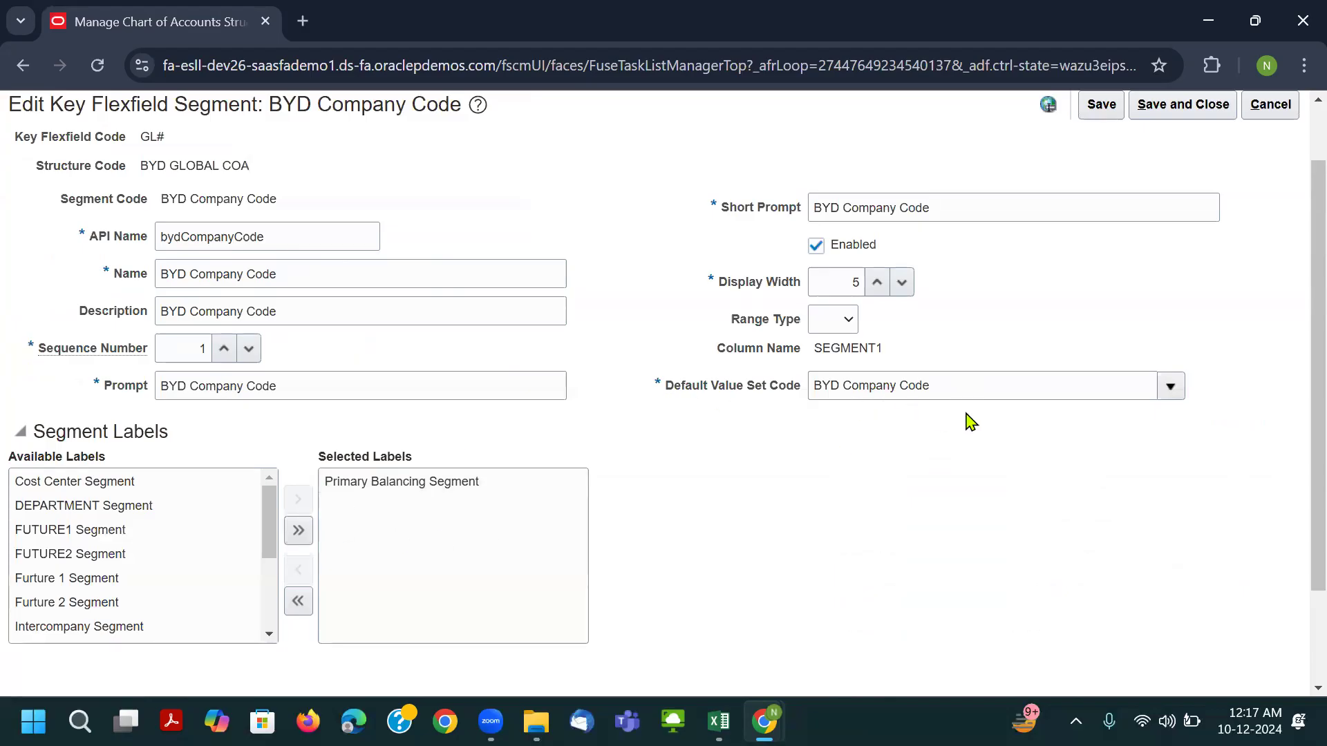
{"action": "scroll", "coordinate": [968, 404], "scroll_direction": "up", "scroll_amount": 1}
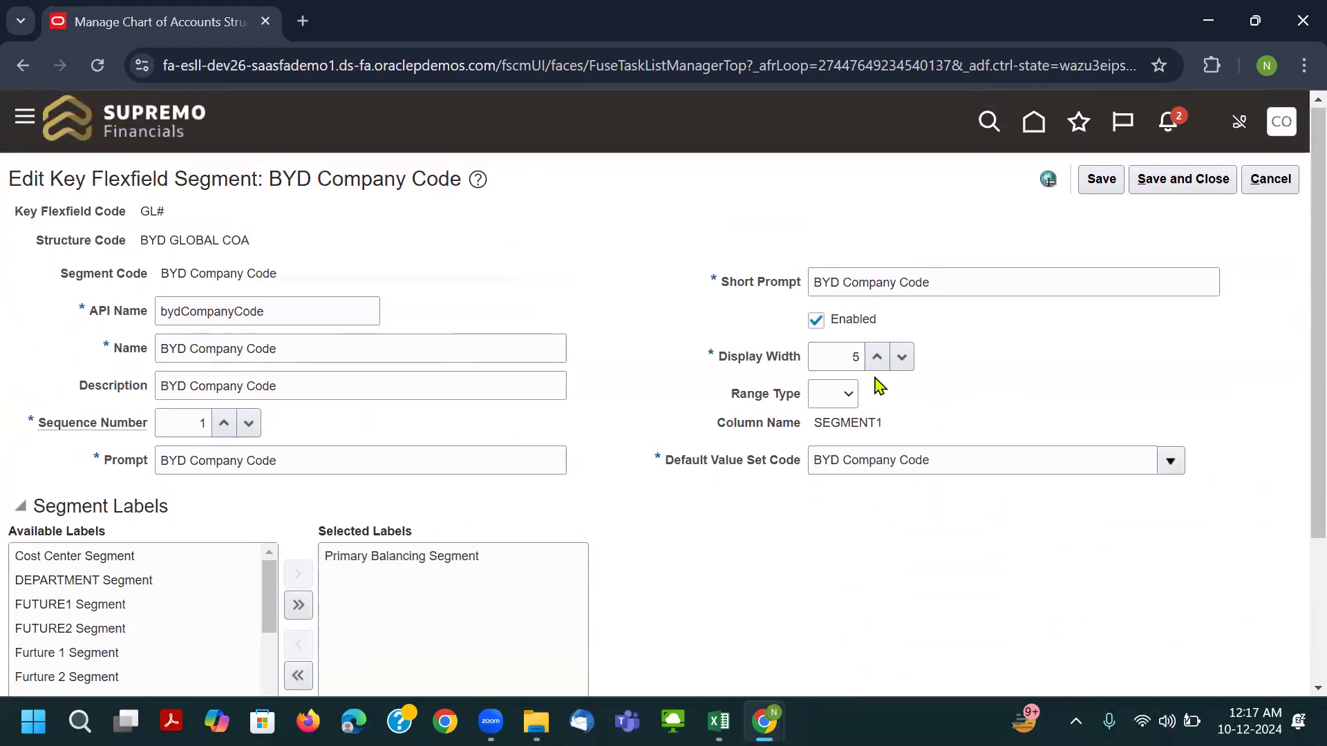
{"action": "left_click", "coordinate": [1270, 179]}
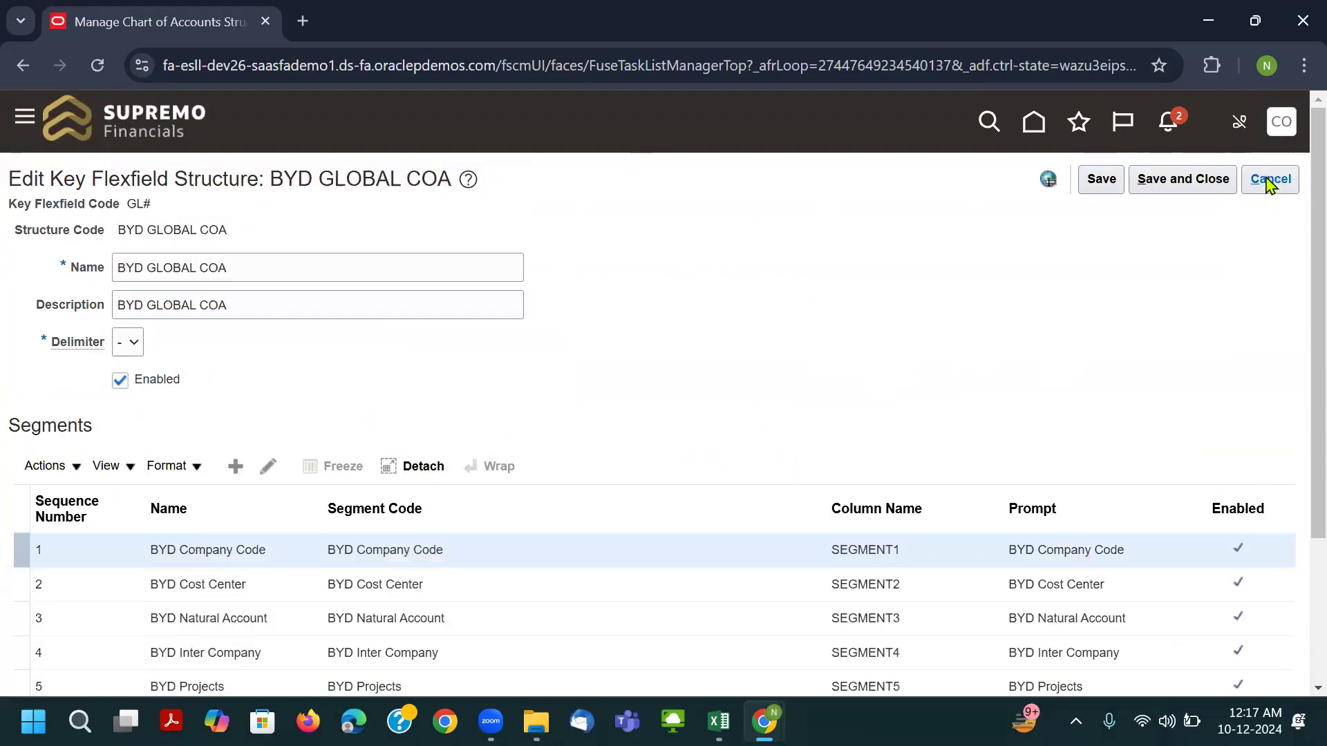
Review the segment list of BYD GLOBAL COA, and return to Manage Chart of Accounts Structures without saving.
{"action": "scroll", "coordinate": [770, 302], "scroll_direction": "down", "scroll_amount": 3}
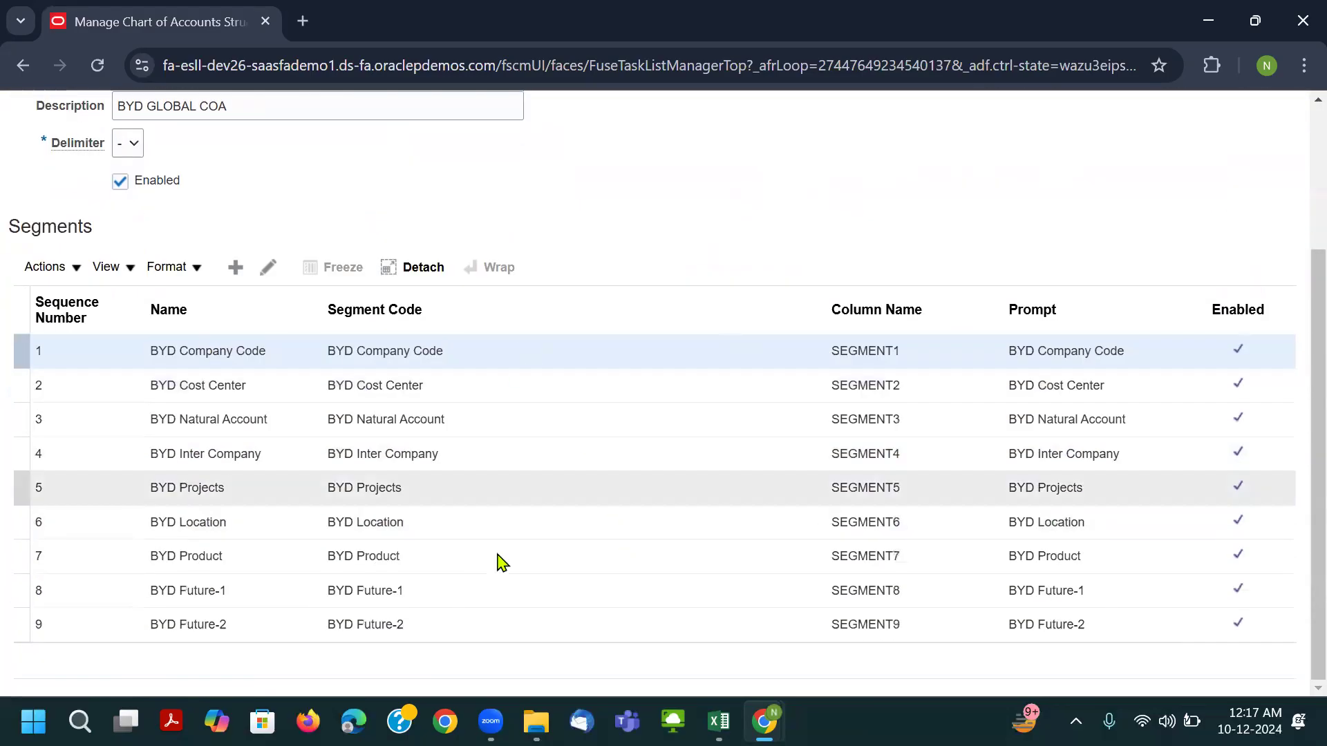
{"action": "scroll", "coordinate": [1291, 263], "scroll_direction": "up", "scroll_amount": 3}
{"action": "left_click", "coordinate": [1283, 187]}
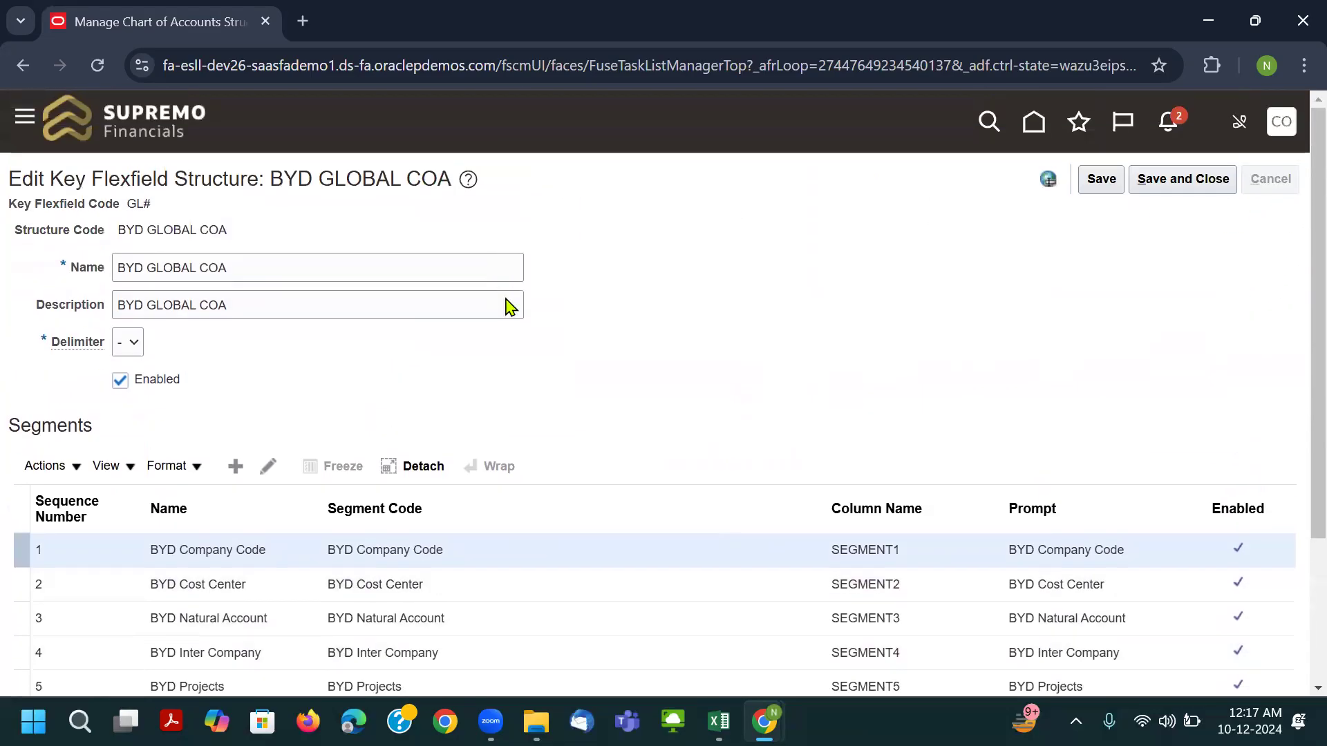
{"action": "left_click", "coordinate": [1258, 183]}
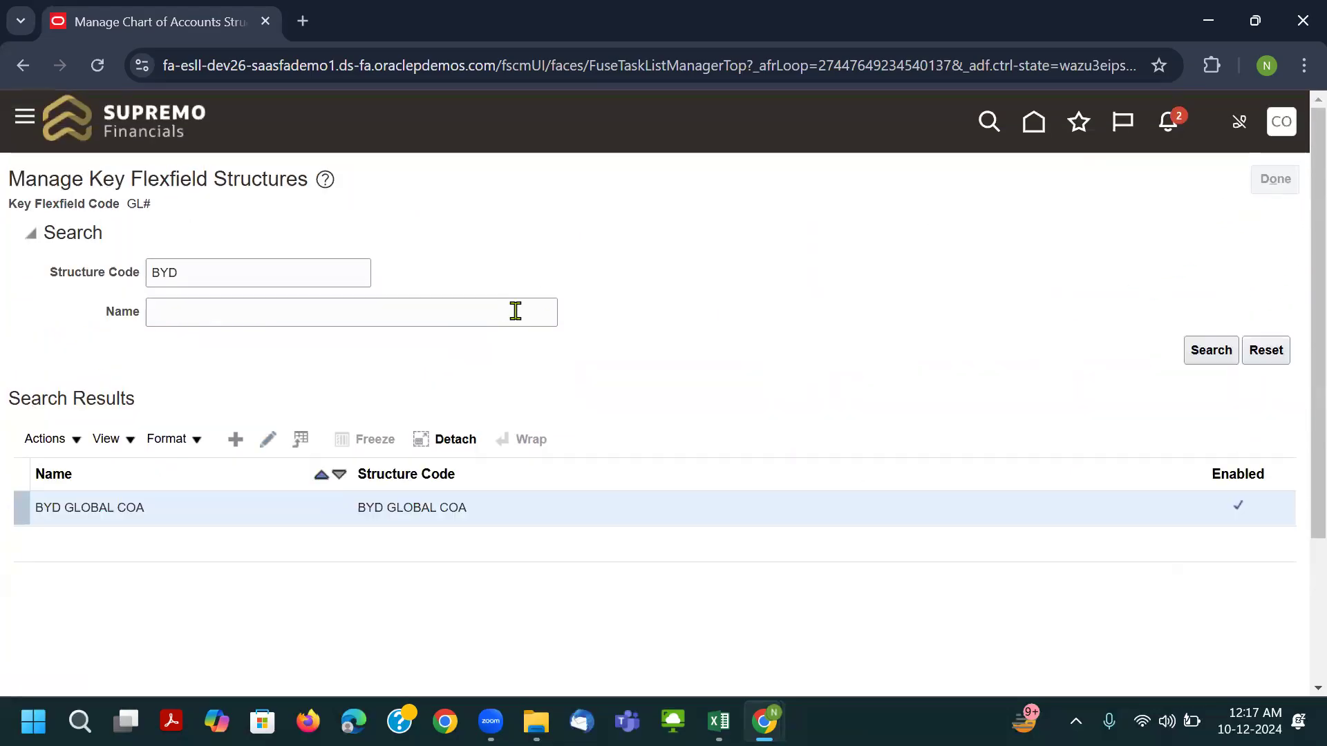
Search the Accounting Flexfield's structure instances for the code BYD, and open the BYD Instance COA instance.
{"action": "left_click", "coordinate": [681, 461]}
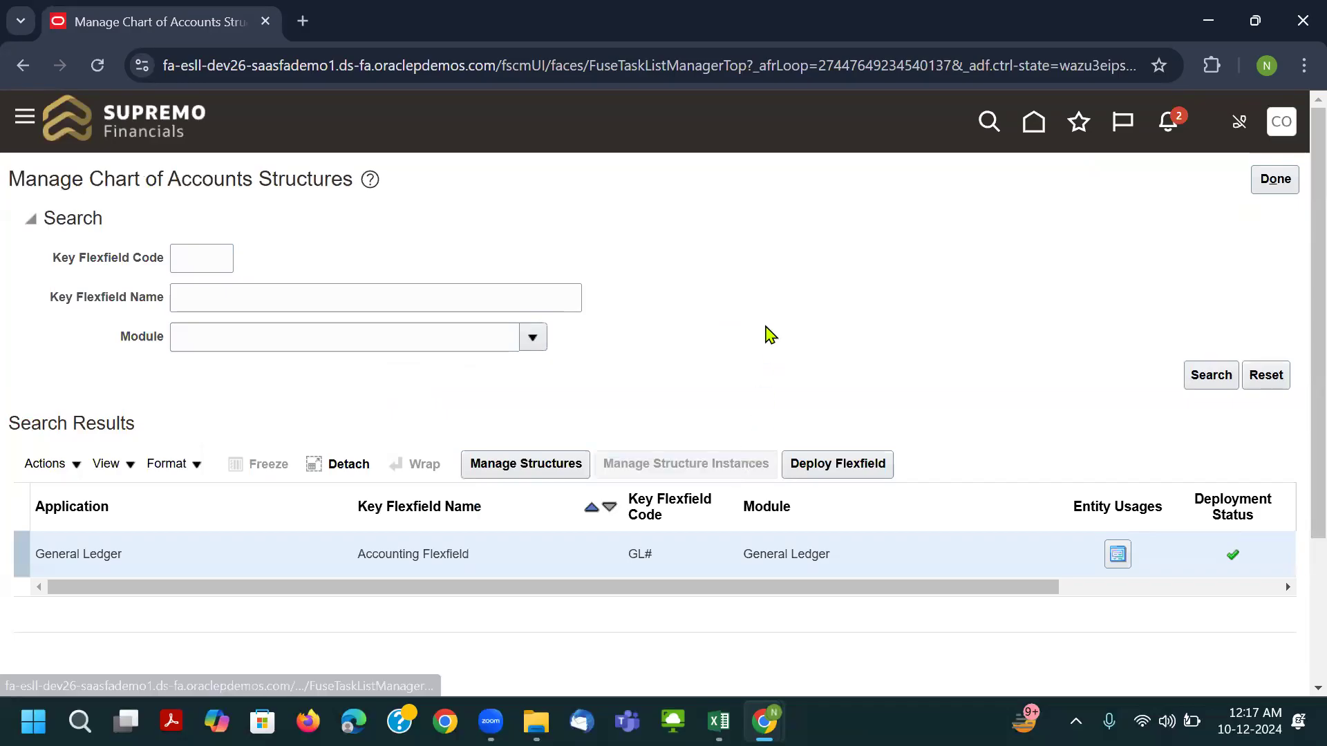
{"action": "left_click", "coordinate": [239, 264]}
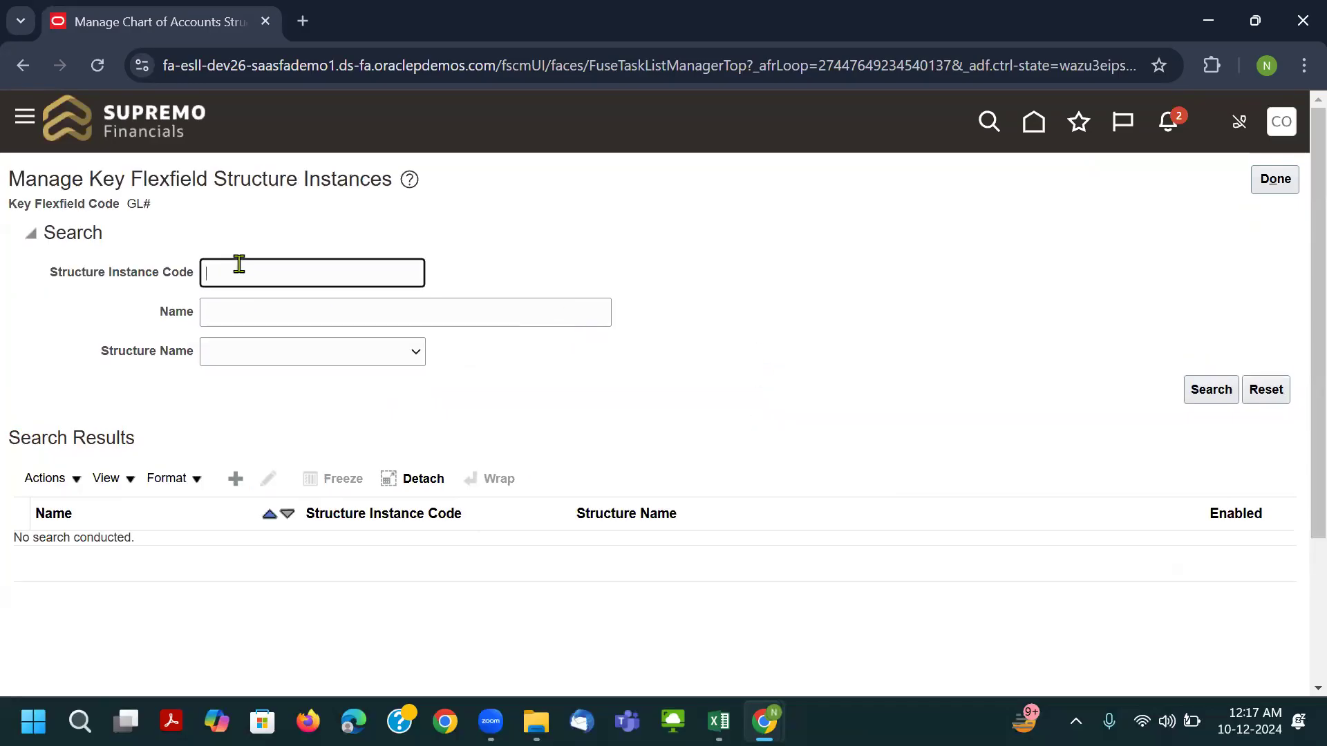
{"action": "type", "text": "BYD"}
{"action": "key", "text": "Return"}
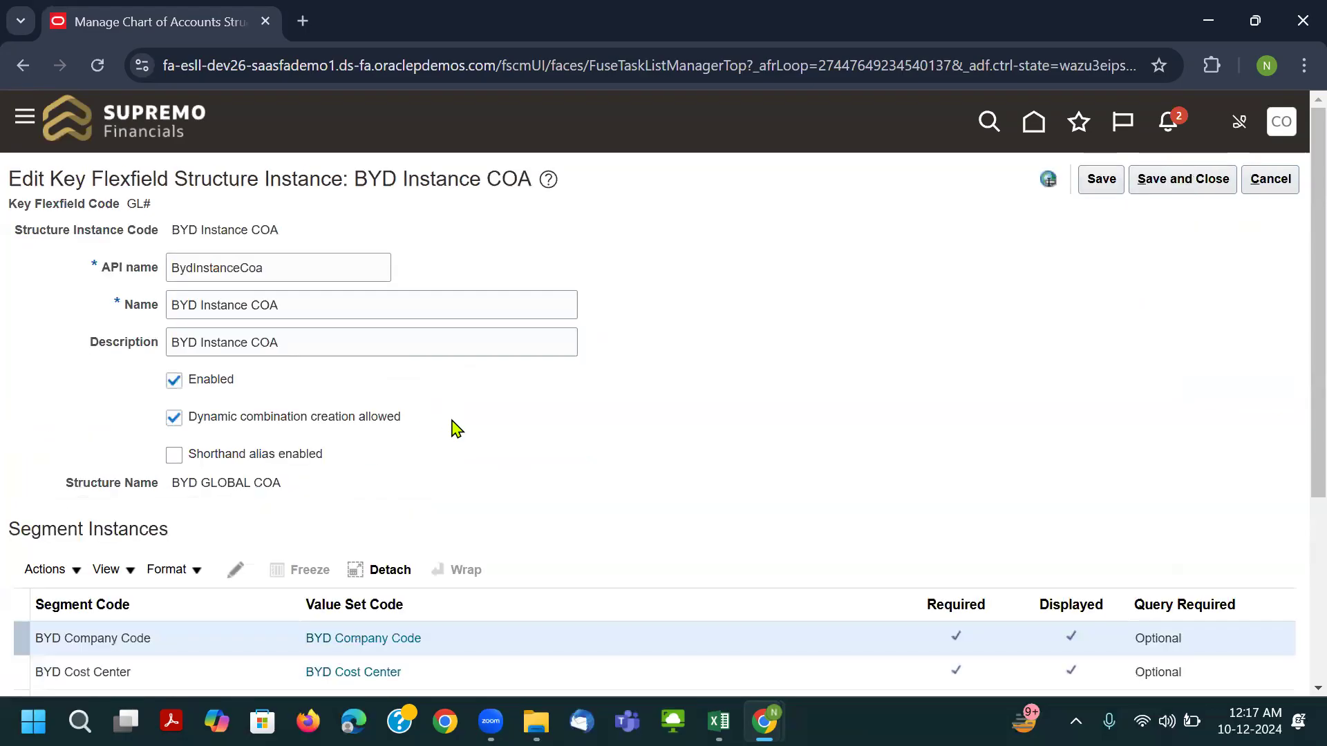
Review the structure name and segment instances with their value set codes in BYD Instance COA, and leave it without saving.
{"action": "scroll", "coordinate": [491, 439], "scroll_direction": "down", "scroll_amount": 2}
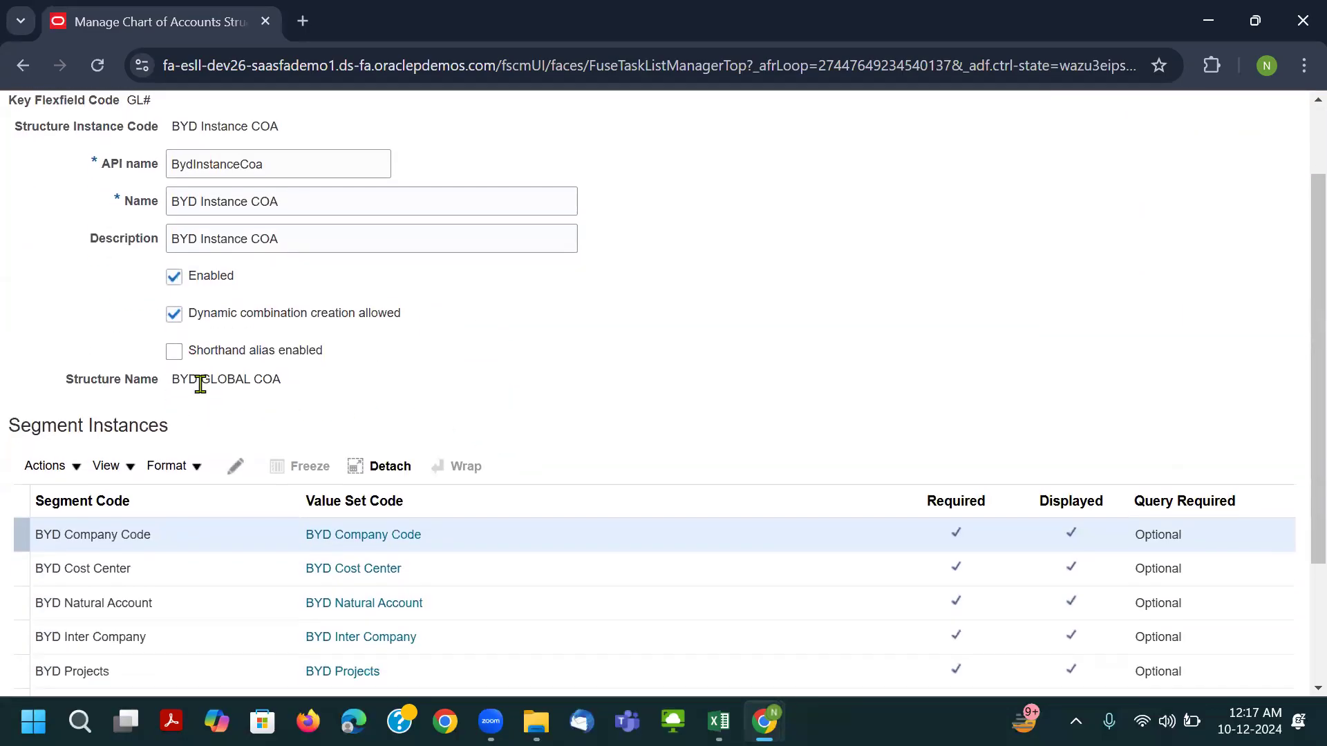
{"action": "left_click_drag", "start_coordinate": [201, 385], "coordinate": [365, 386]}
{"action": "scroll", "coordinate": [217, 567], "scroll_direction": "down", "scroll_amount": 1}
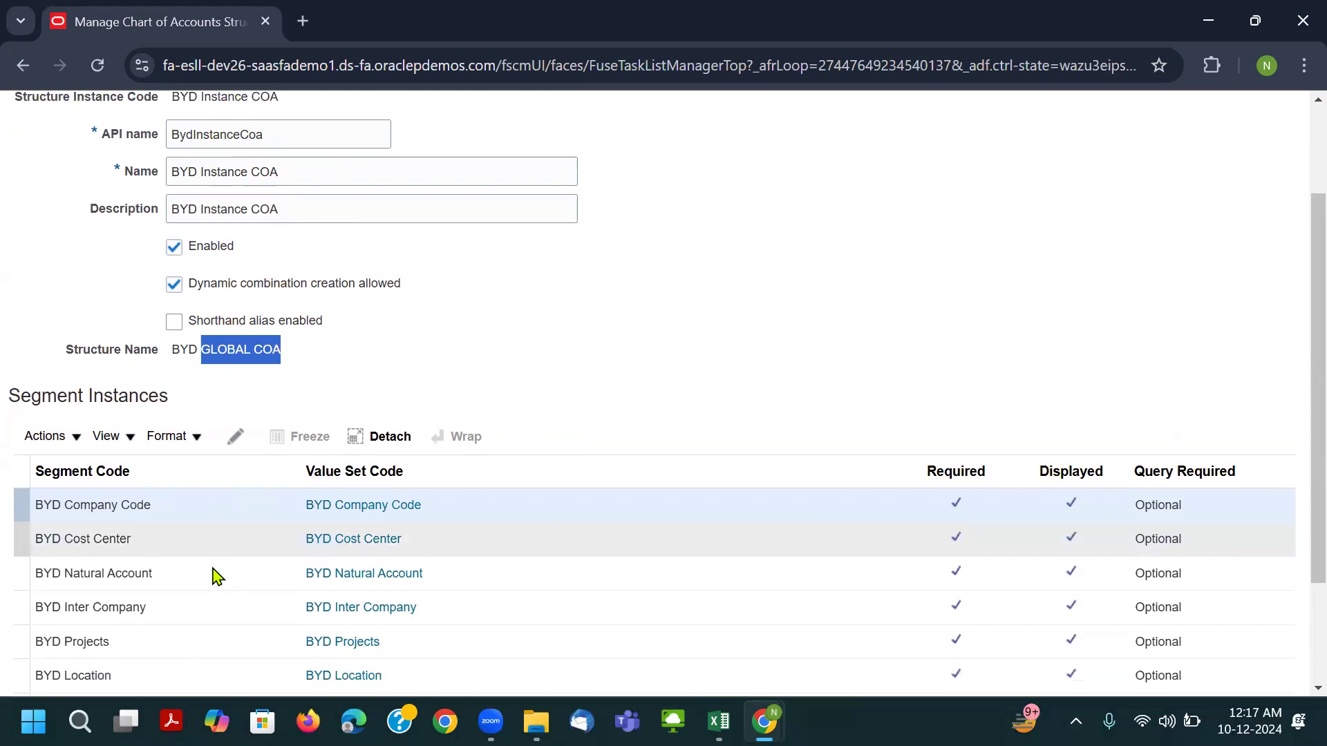
{"action": "scroll", "coordinate": [217, 577], "scroll_direction": "down", "scroll_amount": 3}
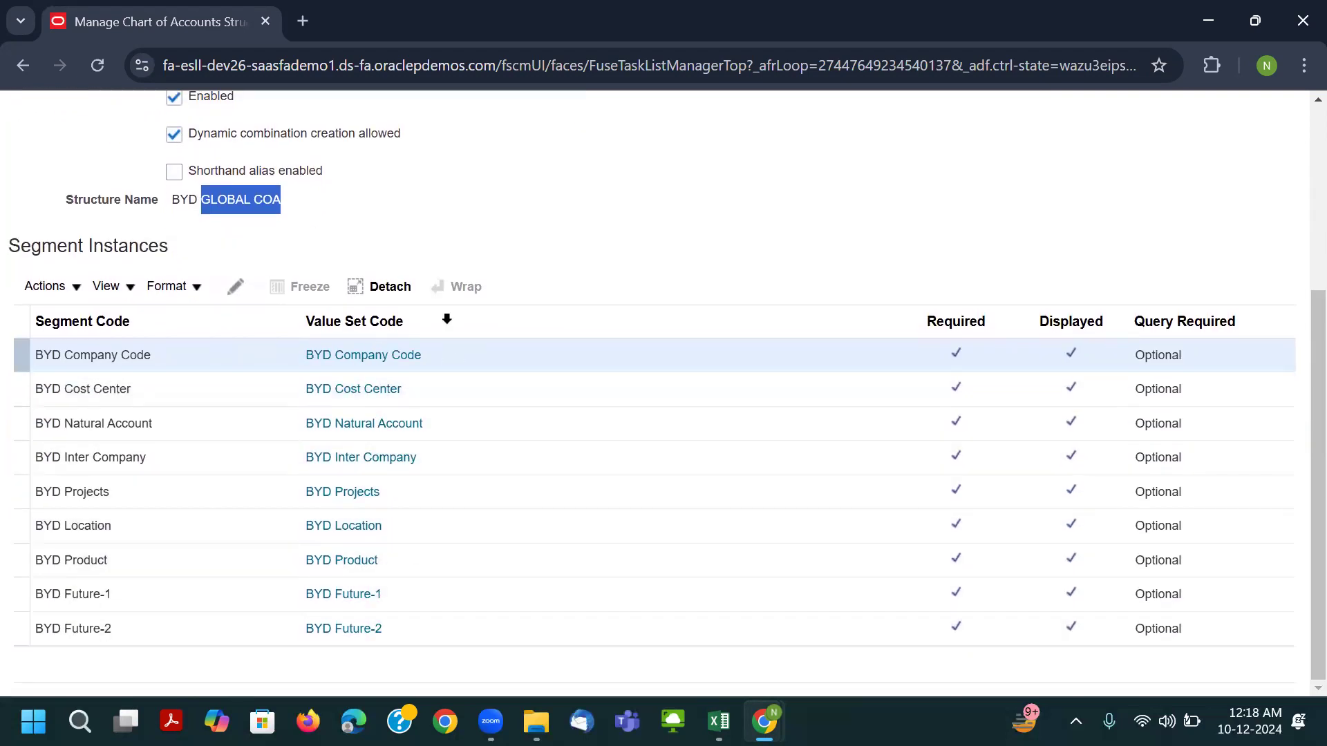
{"action": "scroll", "coordinate": [912, 415], "scroll_direction": "up", "scroll_amount": 3}
{"action": "scroll", "coordinate": [916, 429], "scroll_direction": "up", "scroll_amount": 2}
{"action": "left_click", "coordinate": [1268, 180]}
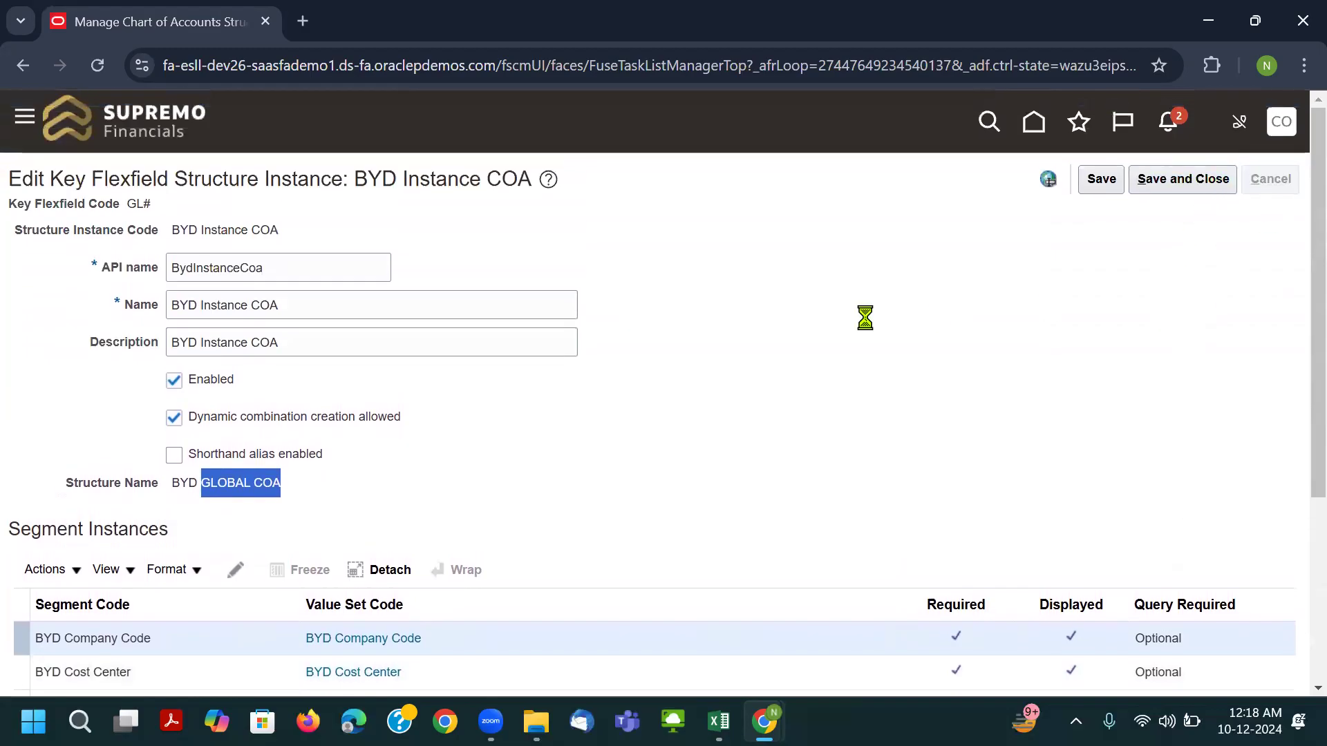
Check the Accounting Flexfield's deployment status, and go through the Excel notes up to the item on downloading value set codes.
{"action": "left_click", "coordinate": [1274, 181]}
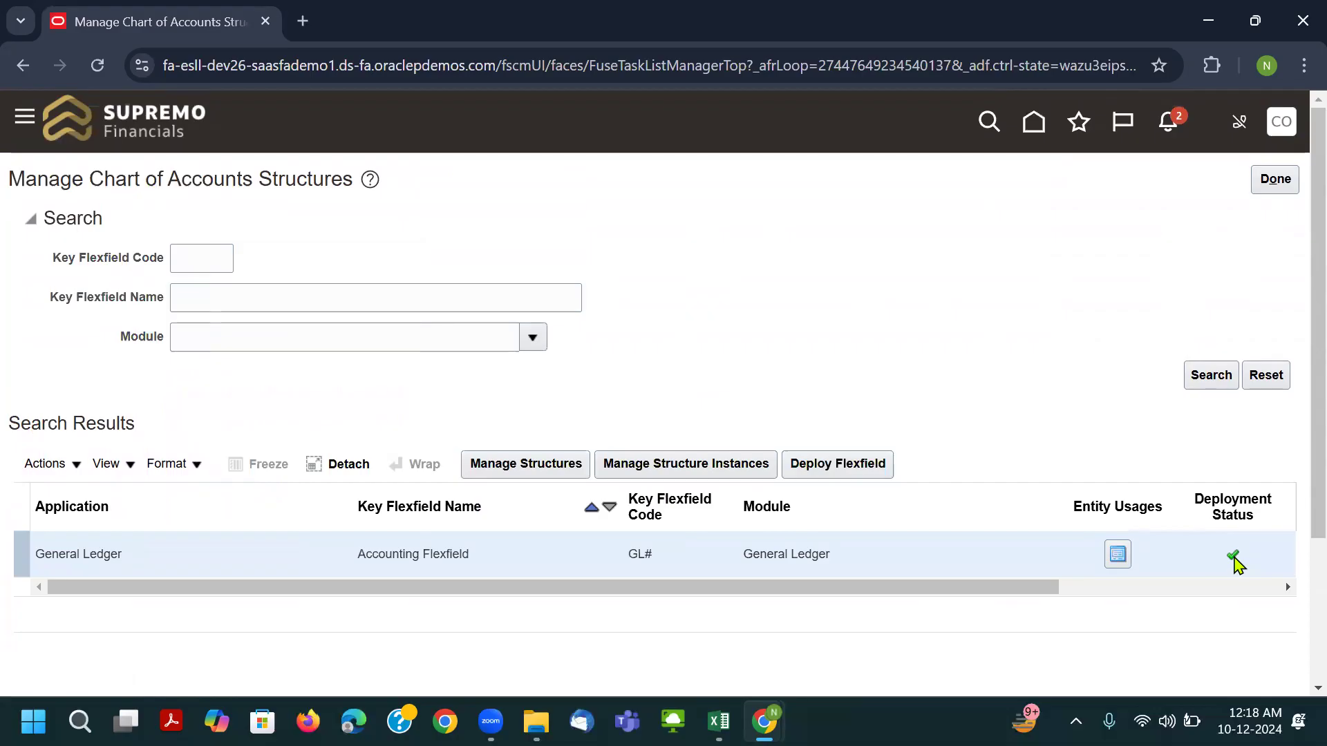
{"action": "left_click", "coordinate": [1276, 181]}
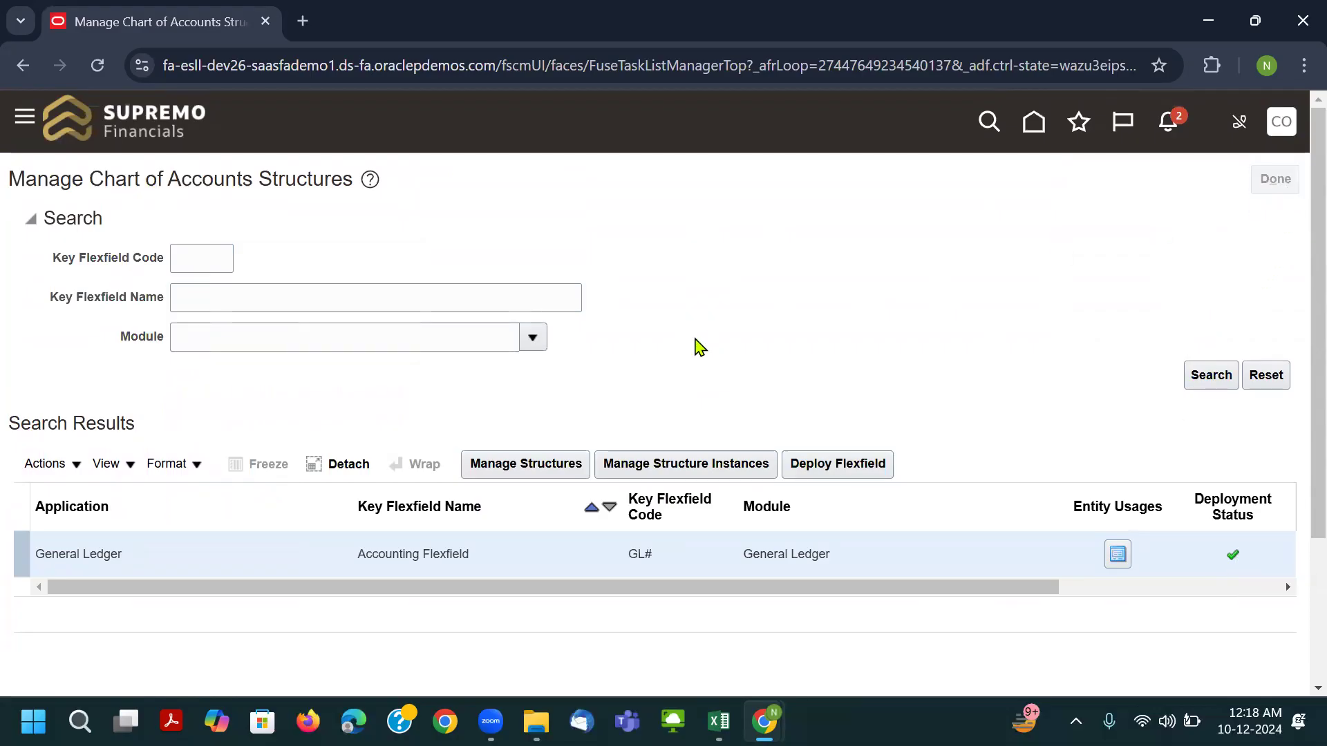
{"action": "key", "text": "alt+Tab"}
{"action": "left_click", "coordinate": [358, 433]}
{"action": "left_click", "coordinate": [519, 414]}
{"action": "left_click", "coordinate": [620, 461]}
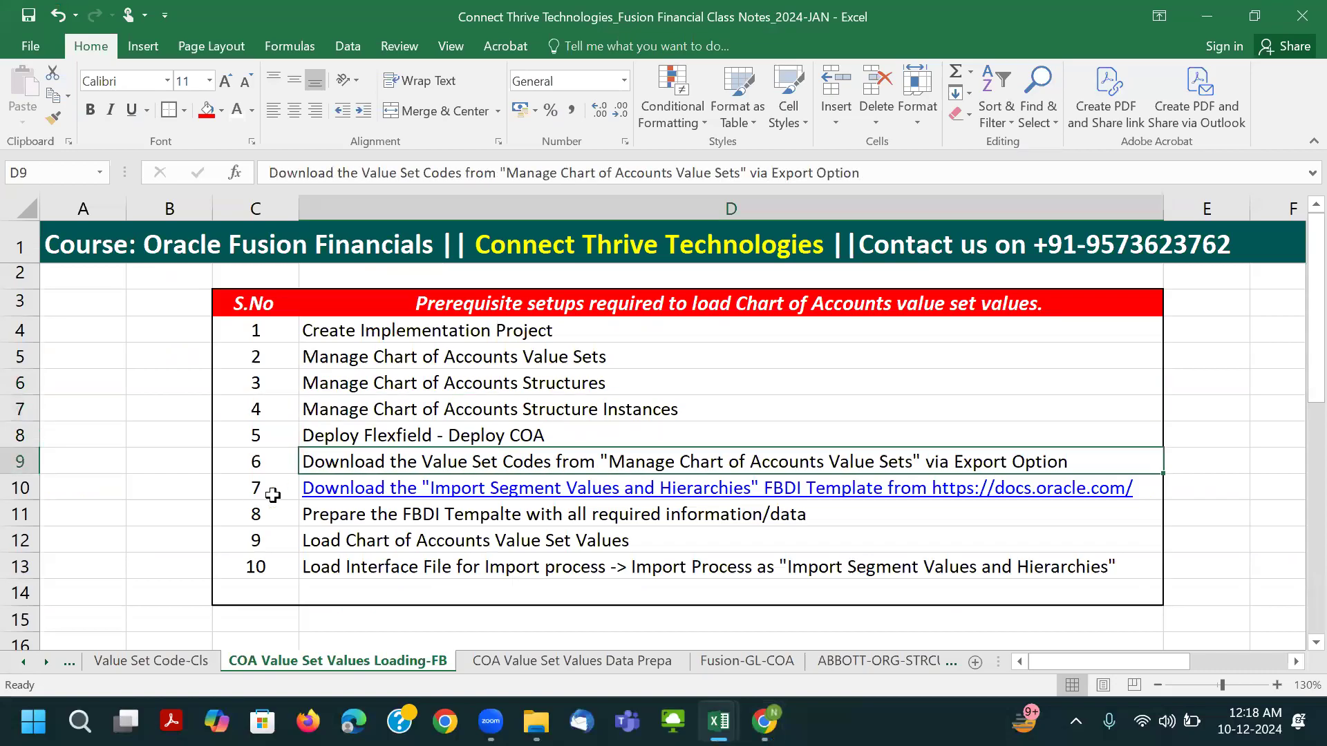
Open the Manage Chart of Accounts Value Sets task, search for the value set code BYD, and examine the BYD Company Code entry.
{"action": "key", "text": "alt+Tab"}
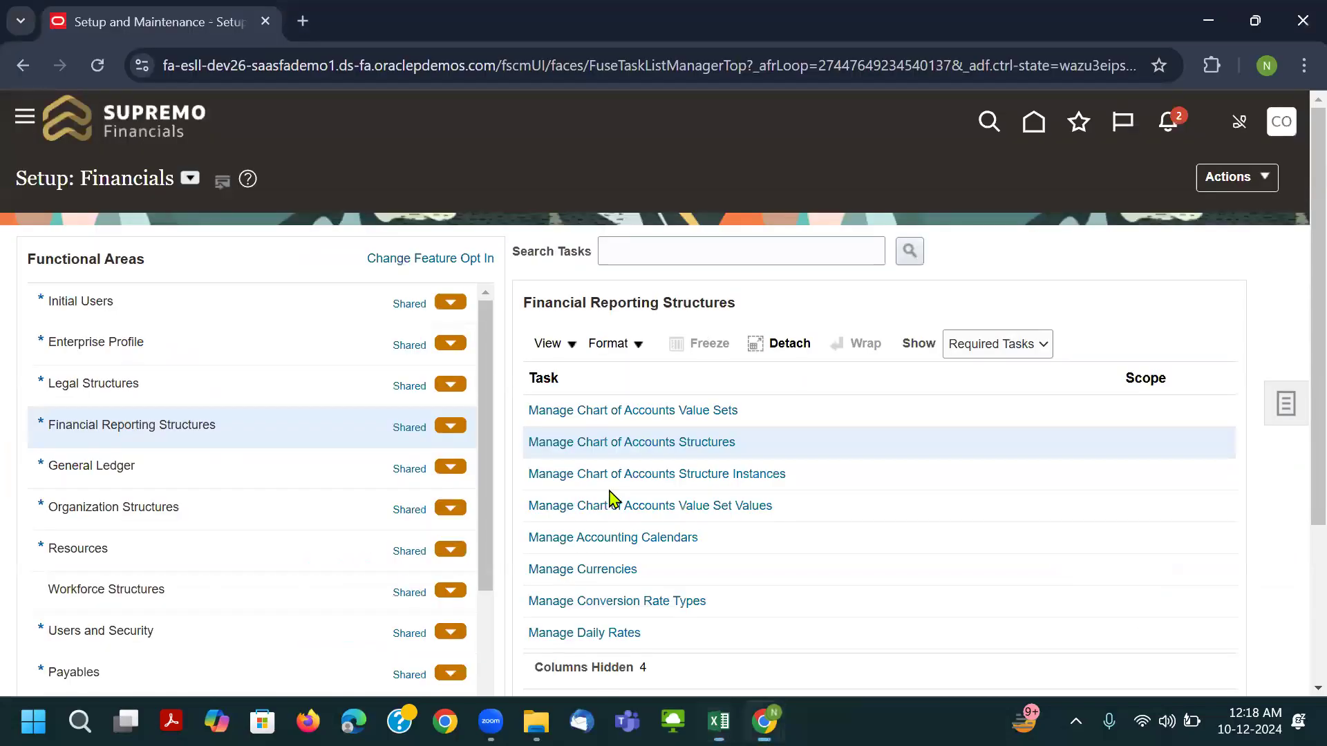
{"action": "left_click", "coordinate": [741, 409]}
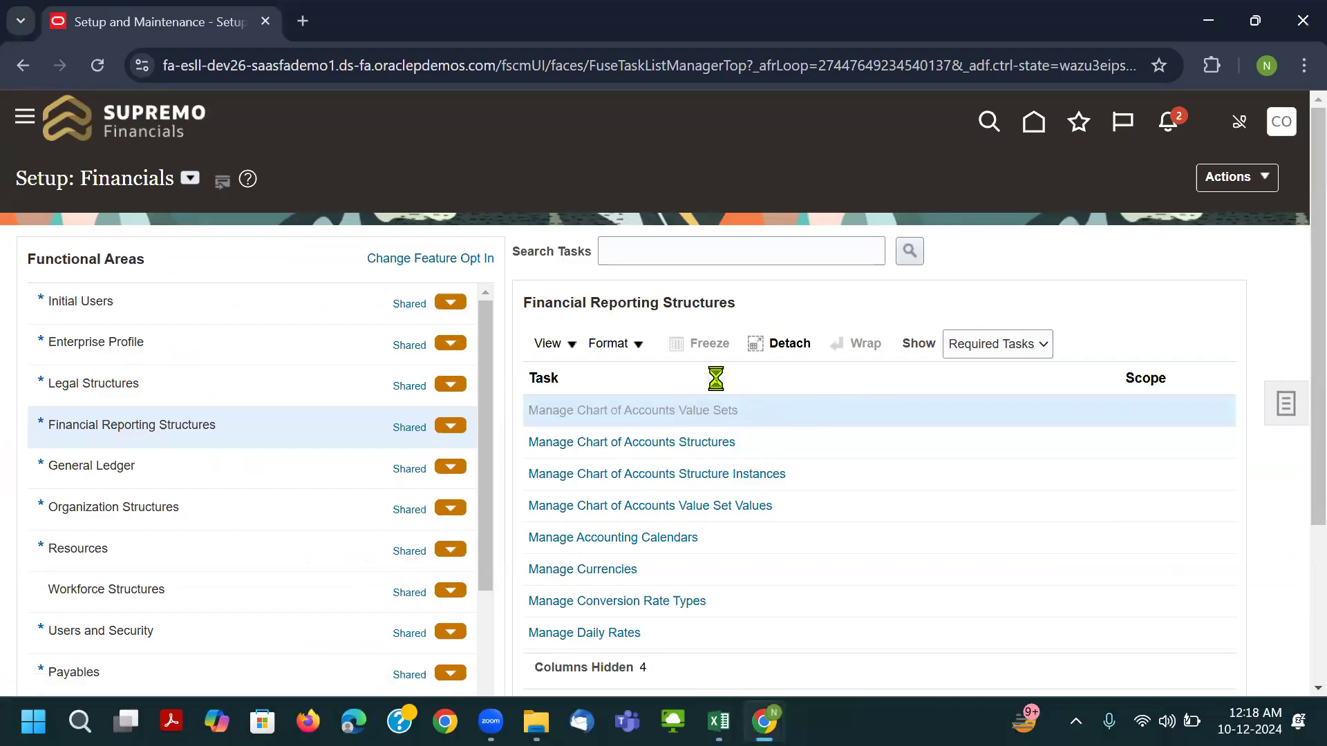
{"action": "left_click", "coordinate": [241, 281]}
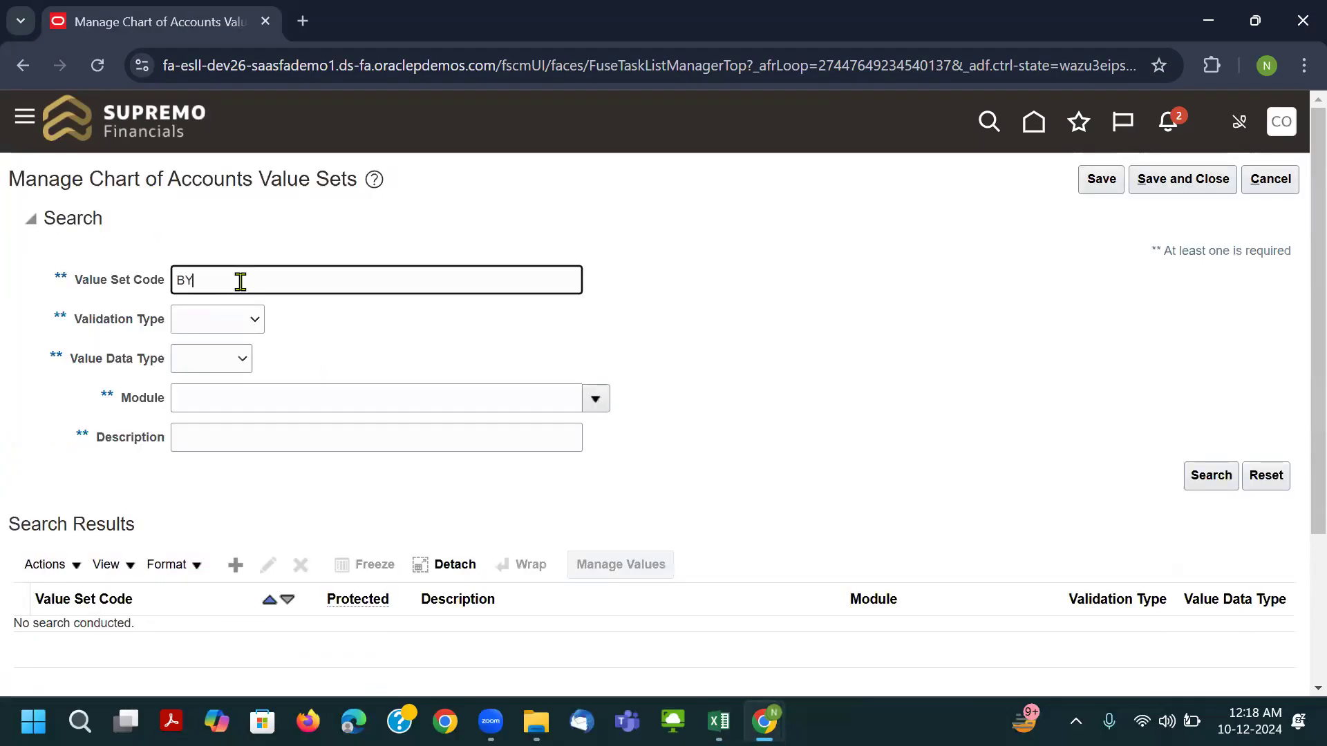
{"action": "scroll", "coordinate": [296, 380], "scroll_direction": "down", "scroll_amount": 2}
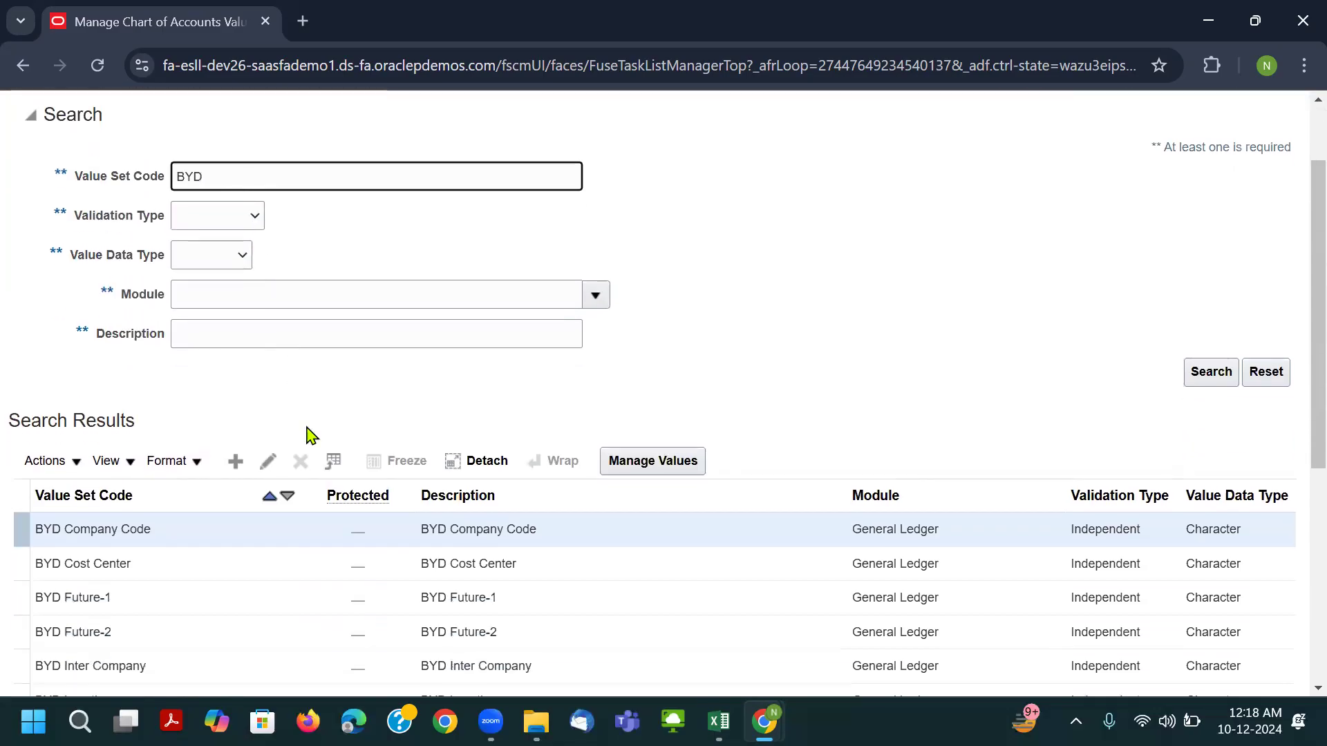
{"action": "scroll", "coordinate": [334, 380], "scroll_direction": "down", "scroll_amount": 2}
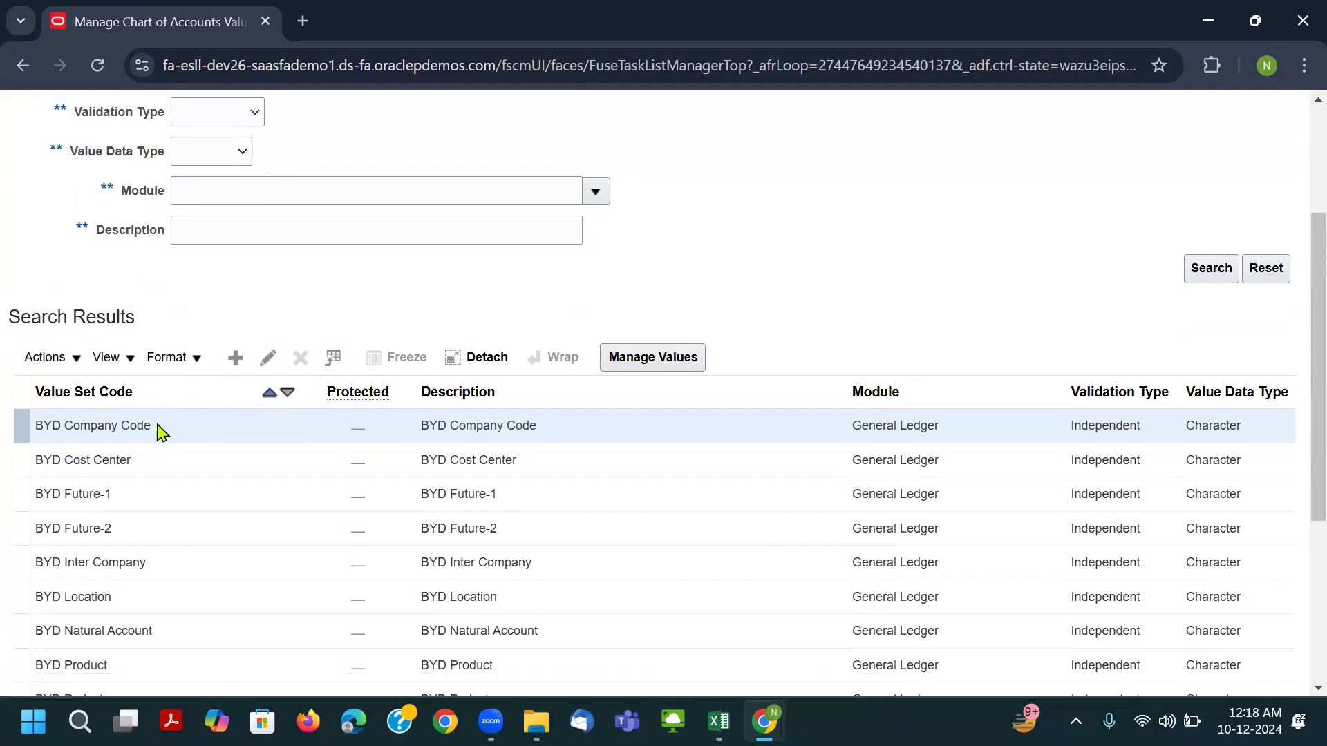
{"action": "left_click_drag", "start_coordinate": [166, 433], "coordinate": [49, 424]}
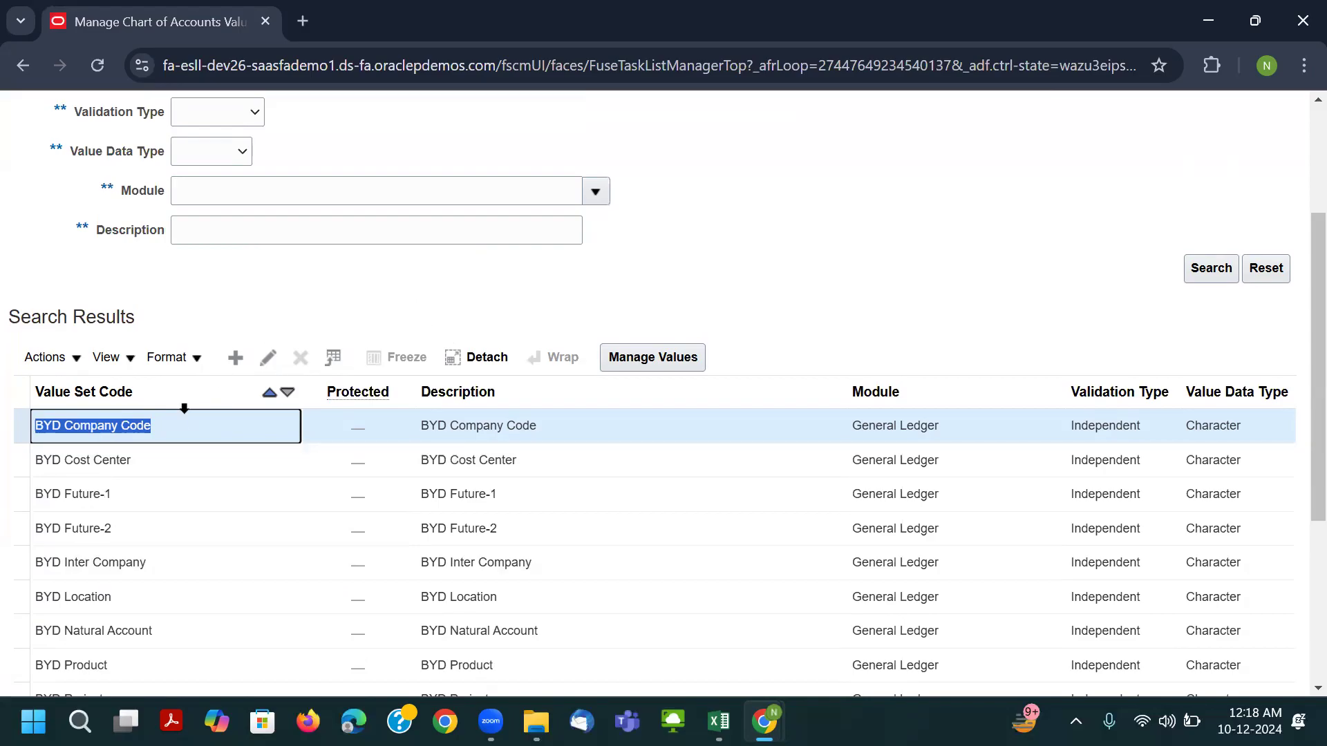
{"action": "left_click_drag", "start_coordinate": [169, 431], "coordinate": [42, 429]}
{"action": "left_click", "coordinate": [176, 433]}
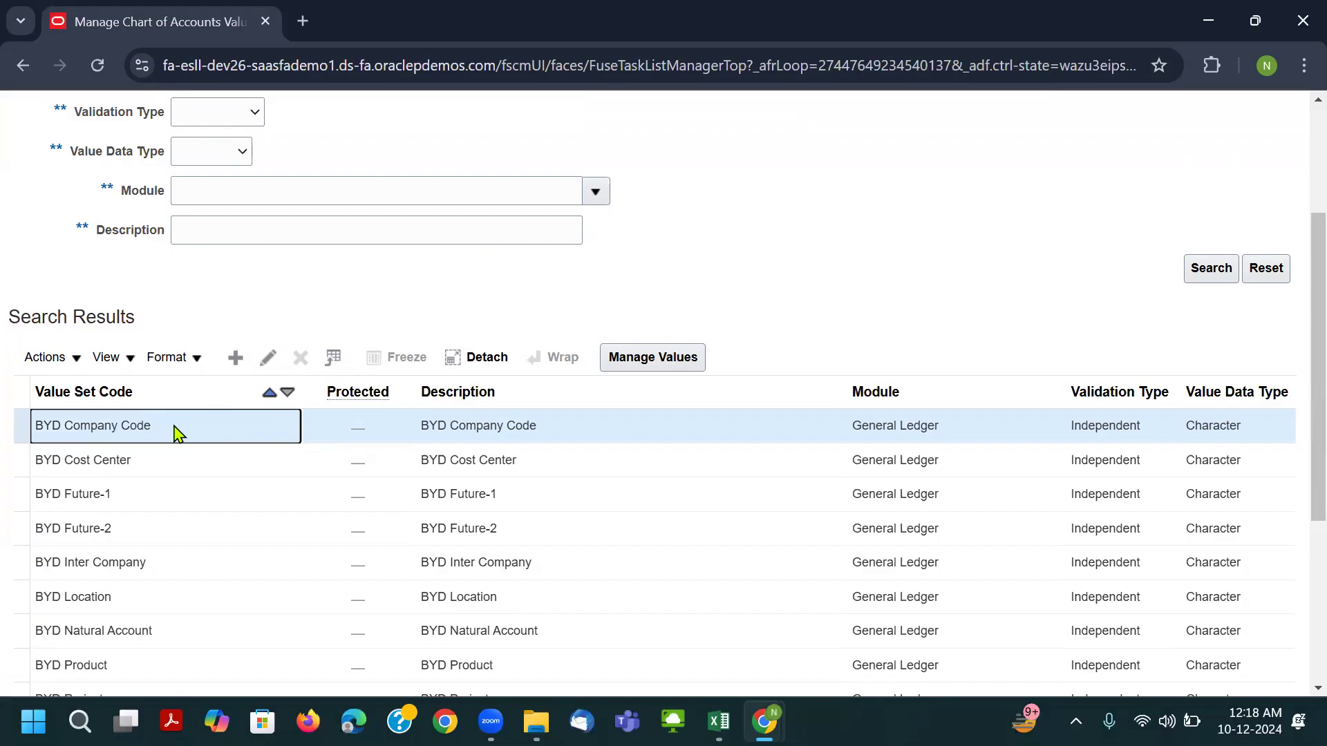
Export the BYD value sets to Excel, and open the downloaded export file for editing, accepting the file format warning.
{"action": "left_click", "coordinate": [334, 357]}
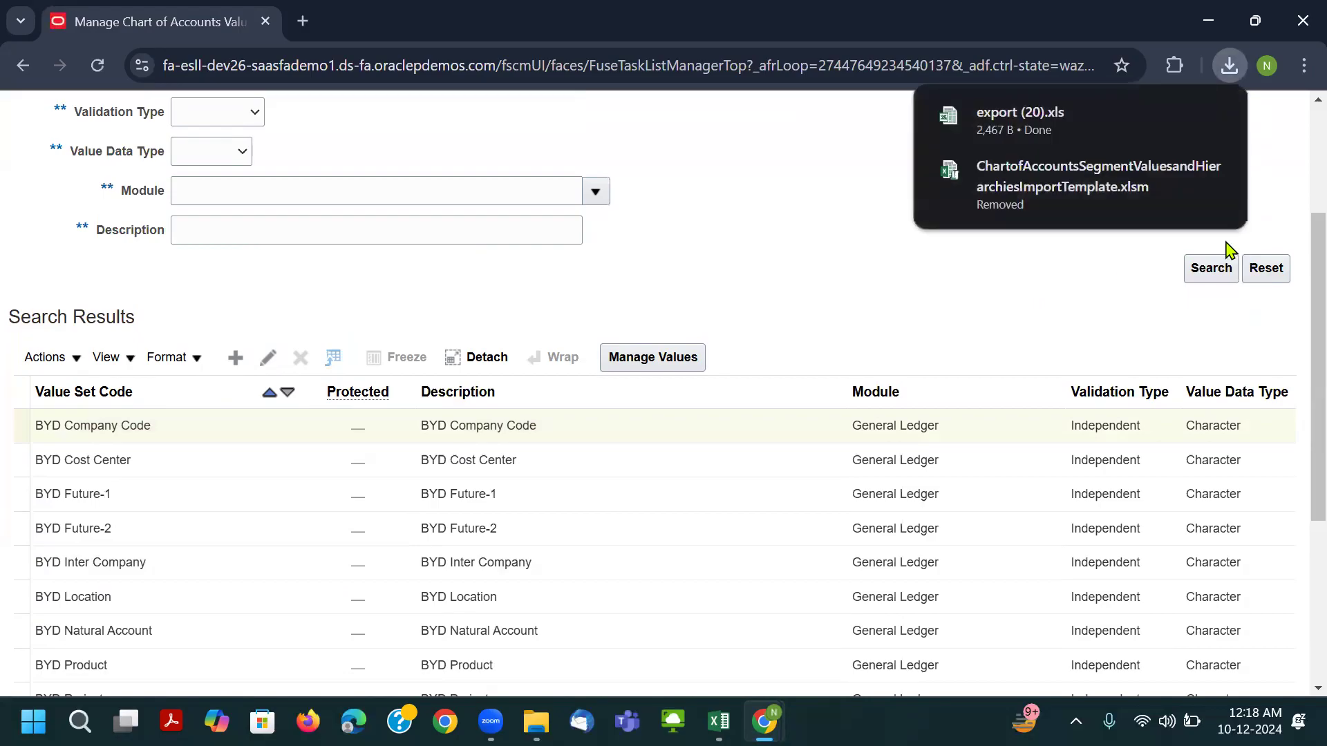
{"action": "left_click", "coordinate": [1040, 126]}
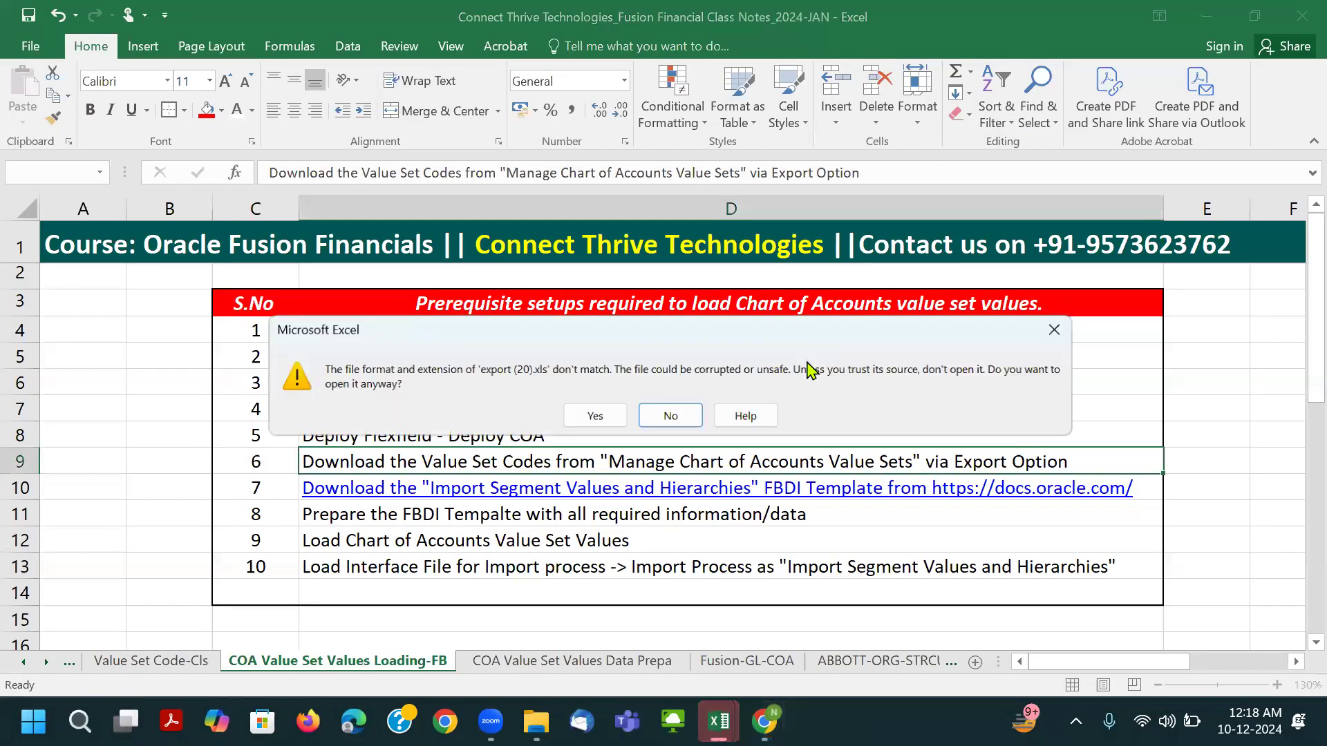
{"action": "left_click", "coordinate": [626, 416]}
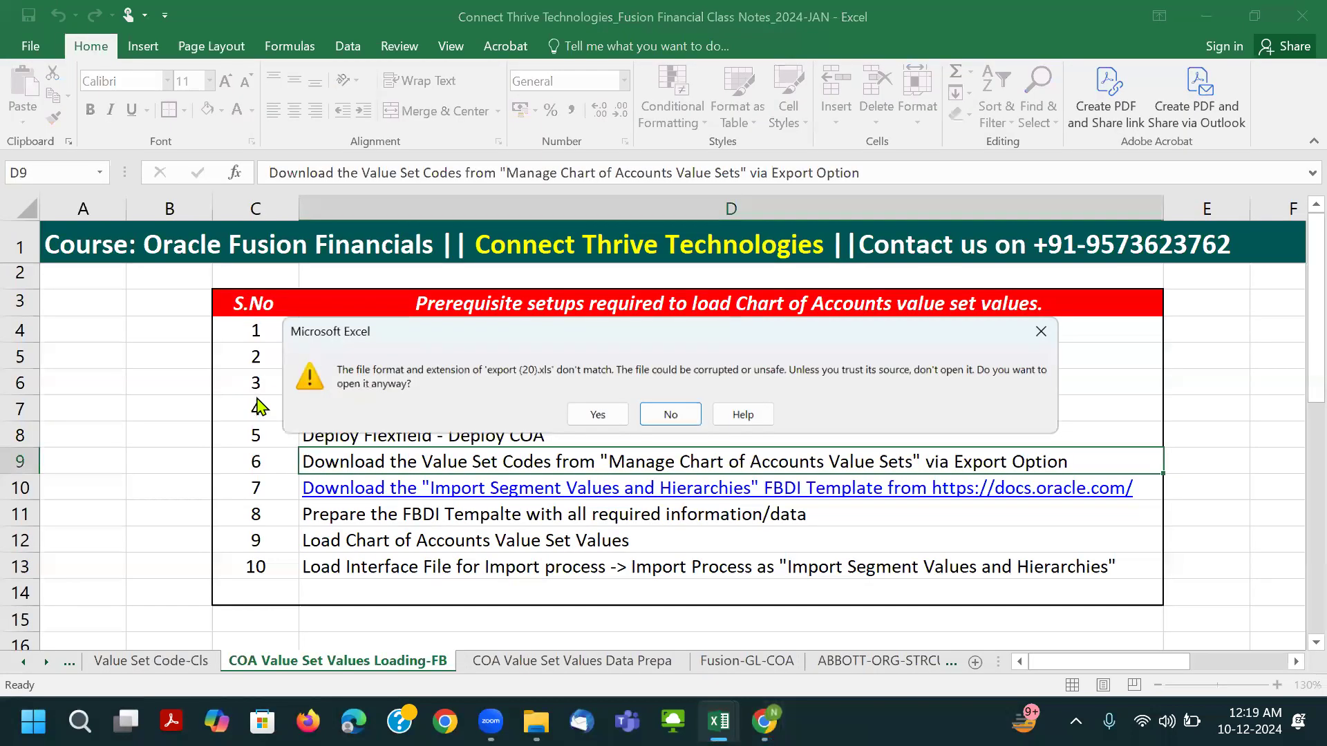
{"action": "left_click", "coordinate": [593, 416]}
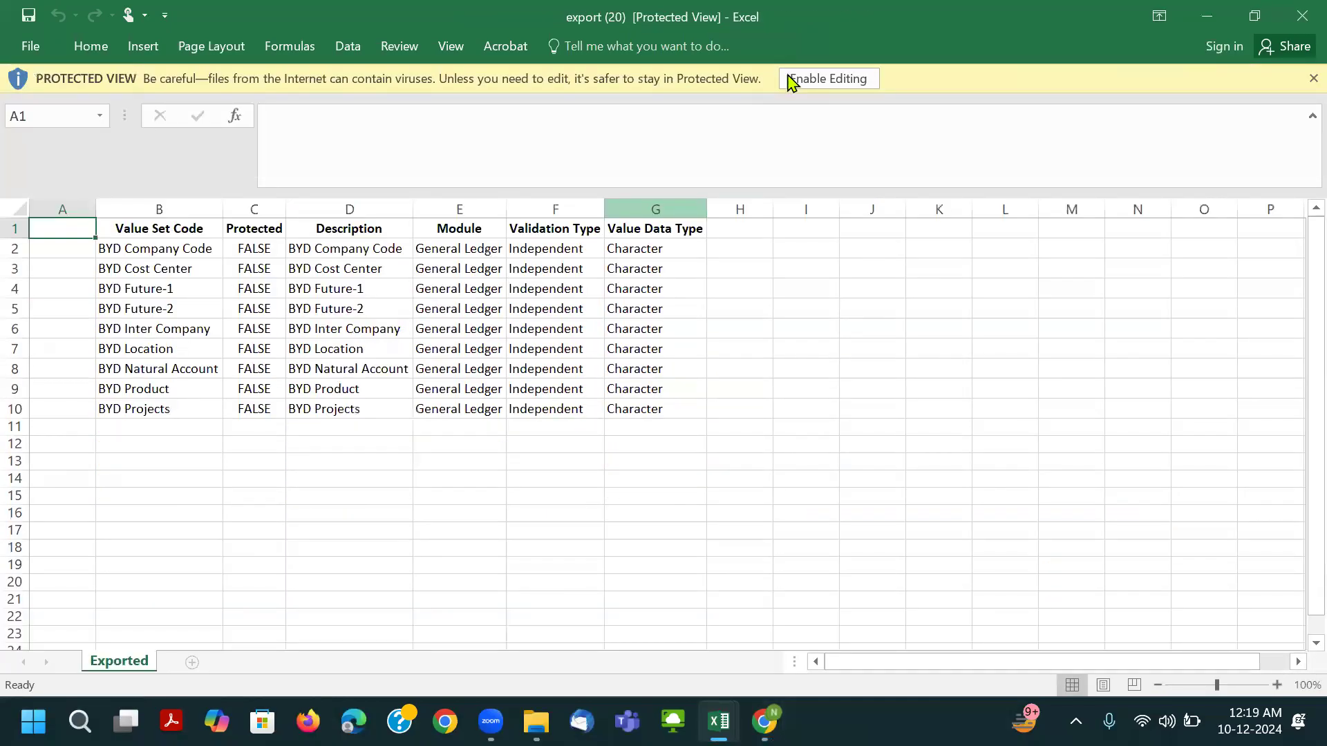
{"action": "left_click", "coordinate": [792, 81]}
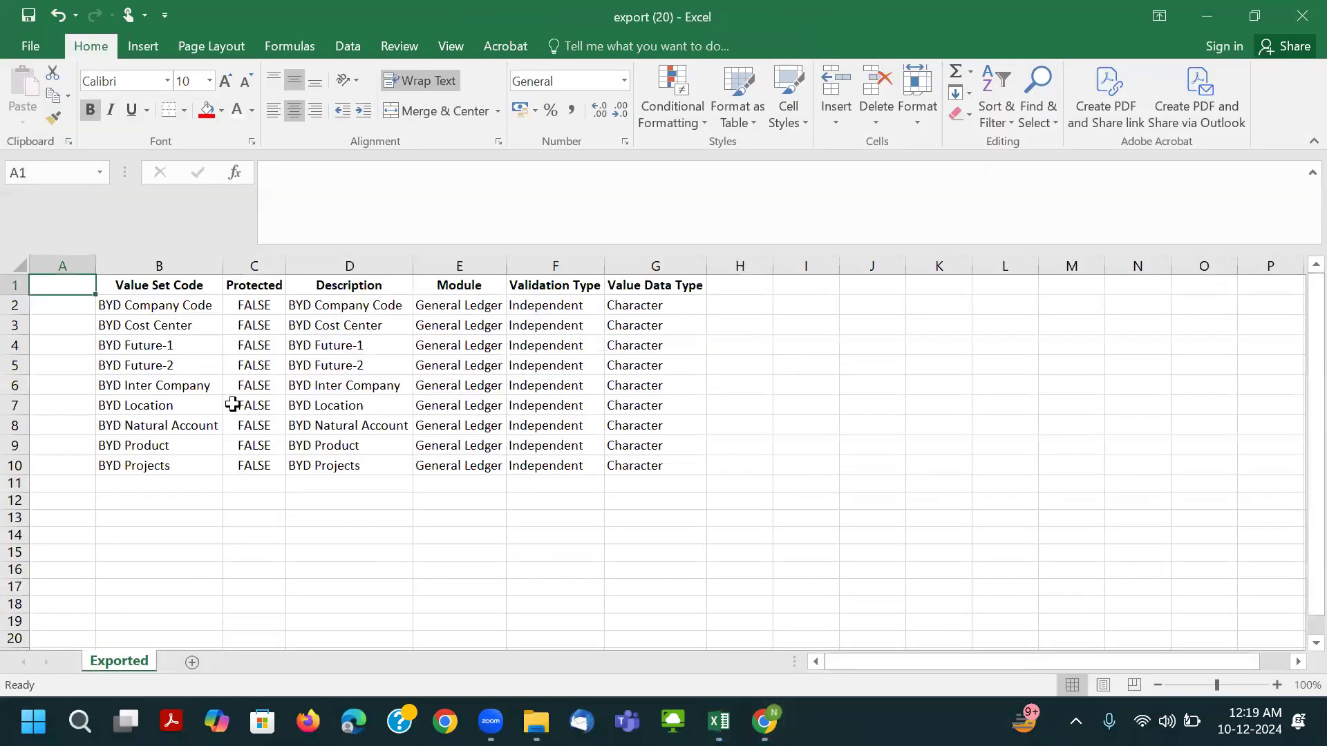
Review the exported value set codes in cells B2:B10, and switch back to the Excel class notes.
{"action": "scroll", "coordinate": [170, 328], "scroll_direction": "up", "scroll_amount": 1}
{"action": "left_click_drag", "start_coordinate": [166, 312], "coordinate": [181, 494]}
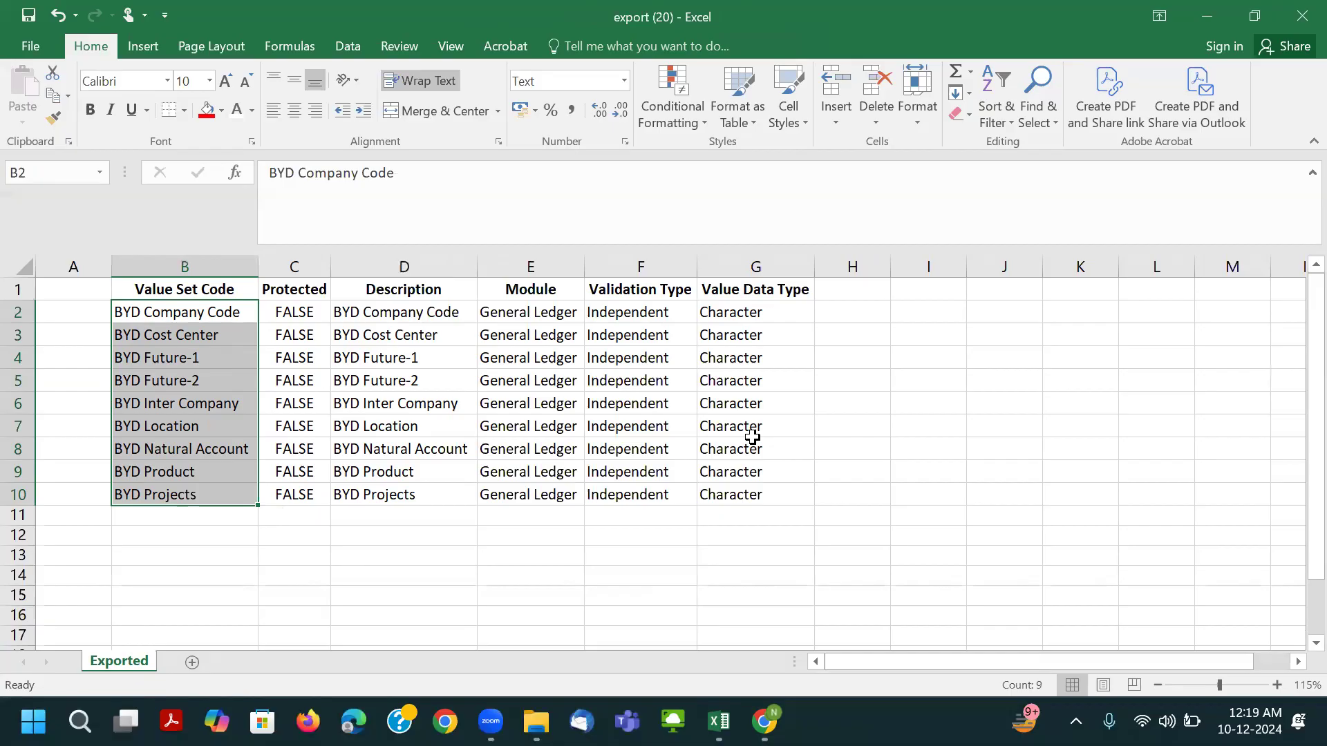
{"action": "key", "text": "alt+Tab"}
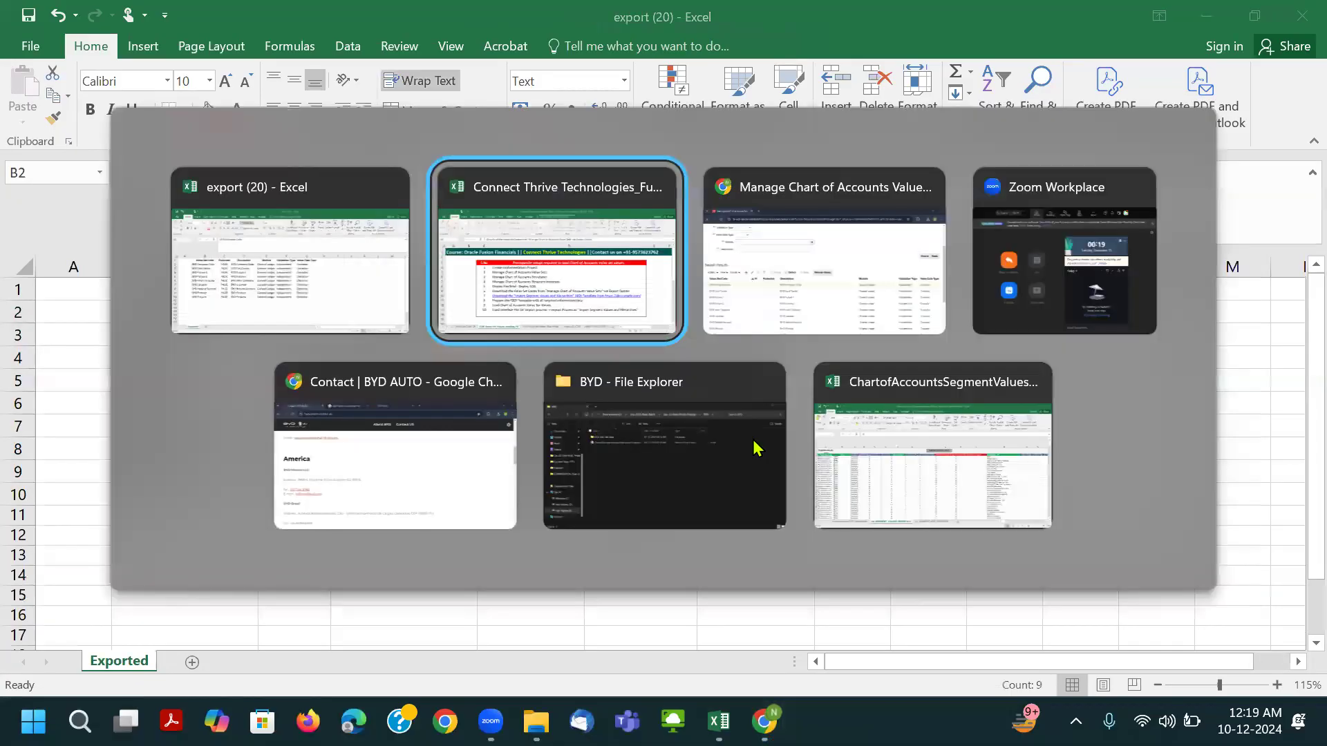
Open the COA Value Set Values Data Prepa sheet in the Excel class notes and review the value set codes in C4:C12.
{"action": "key", "text": "Tab"}
{"action": "key", "text": "shift+Tab"}
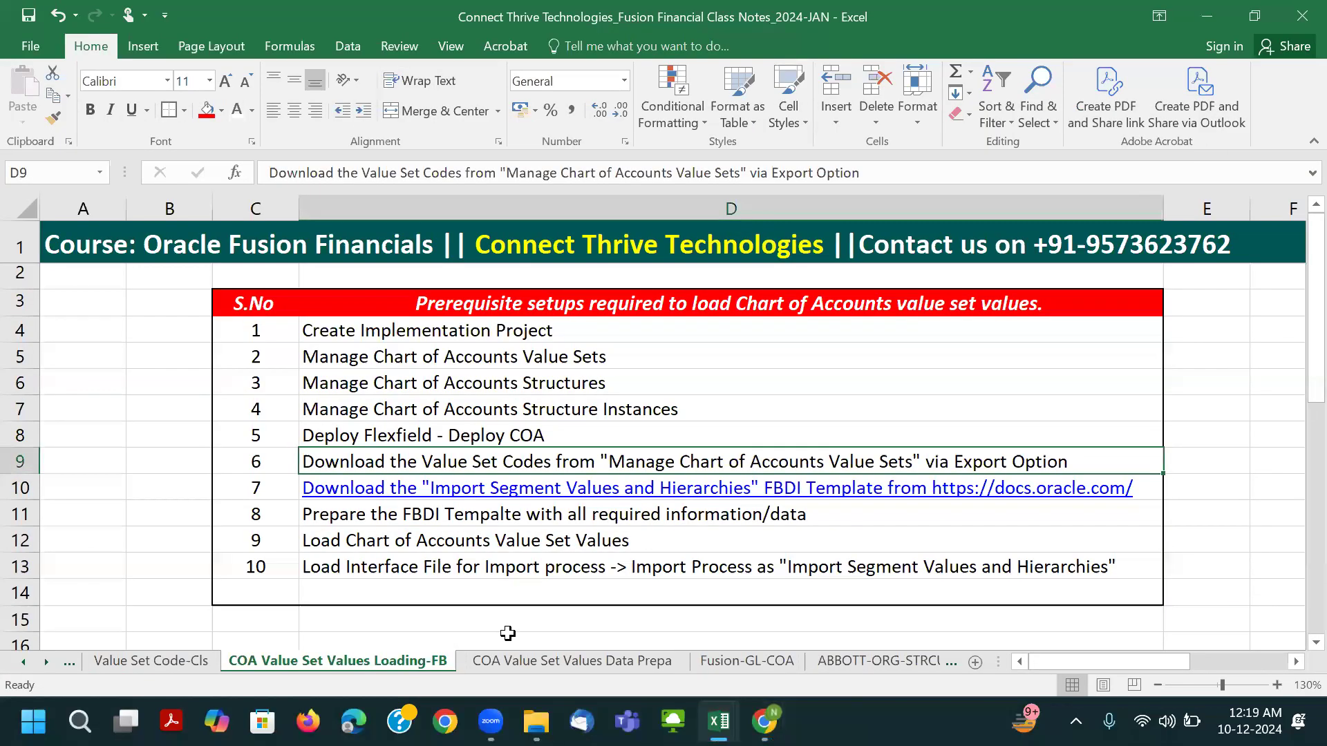
{"action": "left_click", "coordinate": [520, 665]}
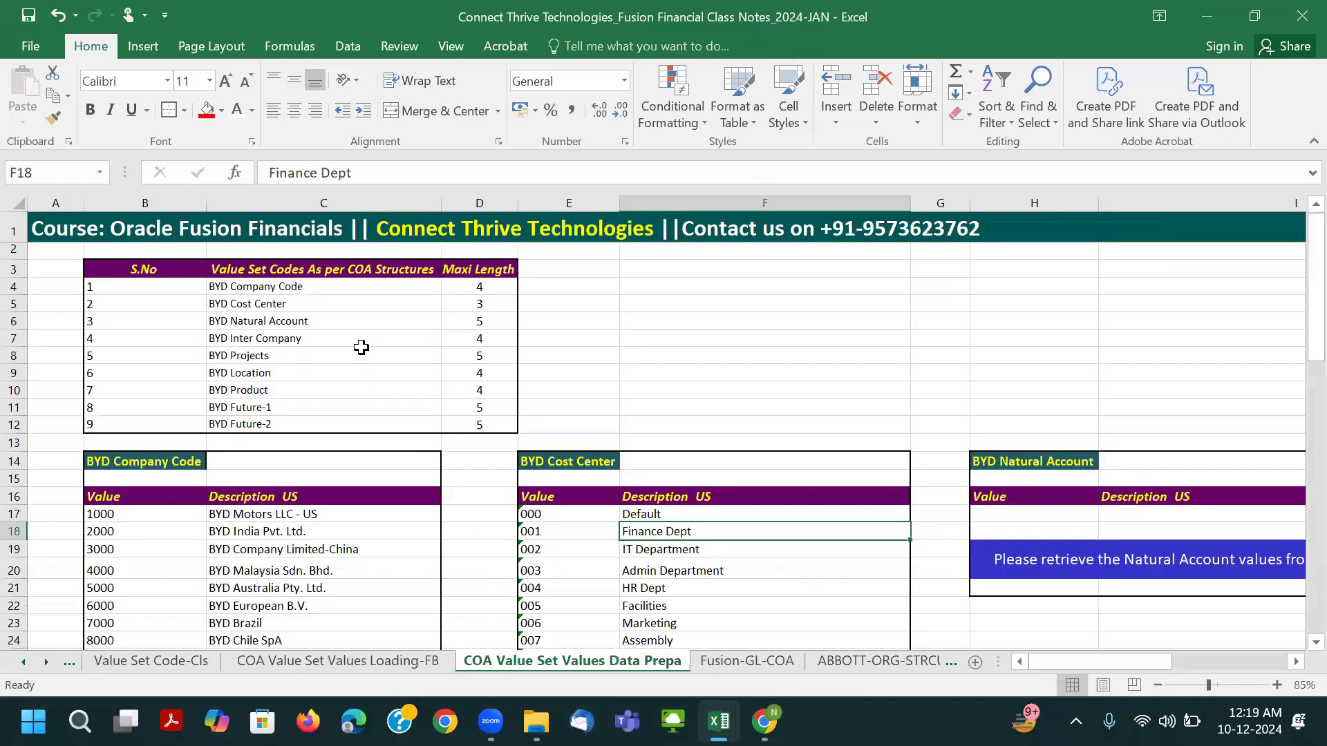
{"action": "scroll", "coordinate": [361, 347], "scroll_direction": "up", "scroll_amount": 2}
{"action": "left_click", "coordinate": [130, 303]}
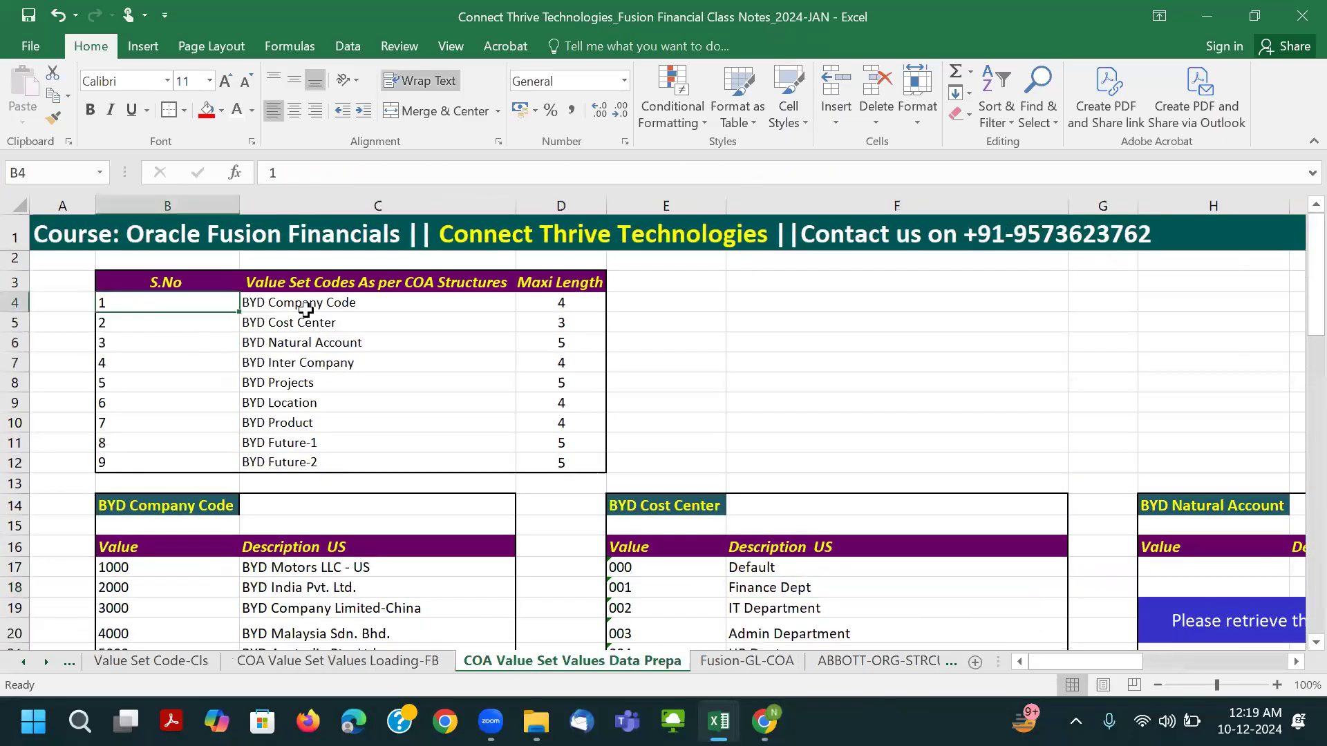
{"action": "left_click", "coordinate": [305, 309]}
{"action": "left_click_drag", "start_coordinate": [323, 302], "coordinate": [345, 462]}
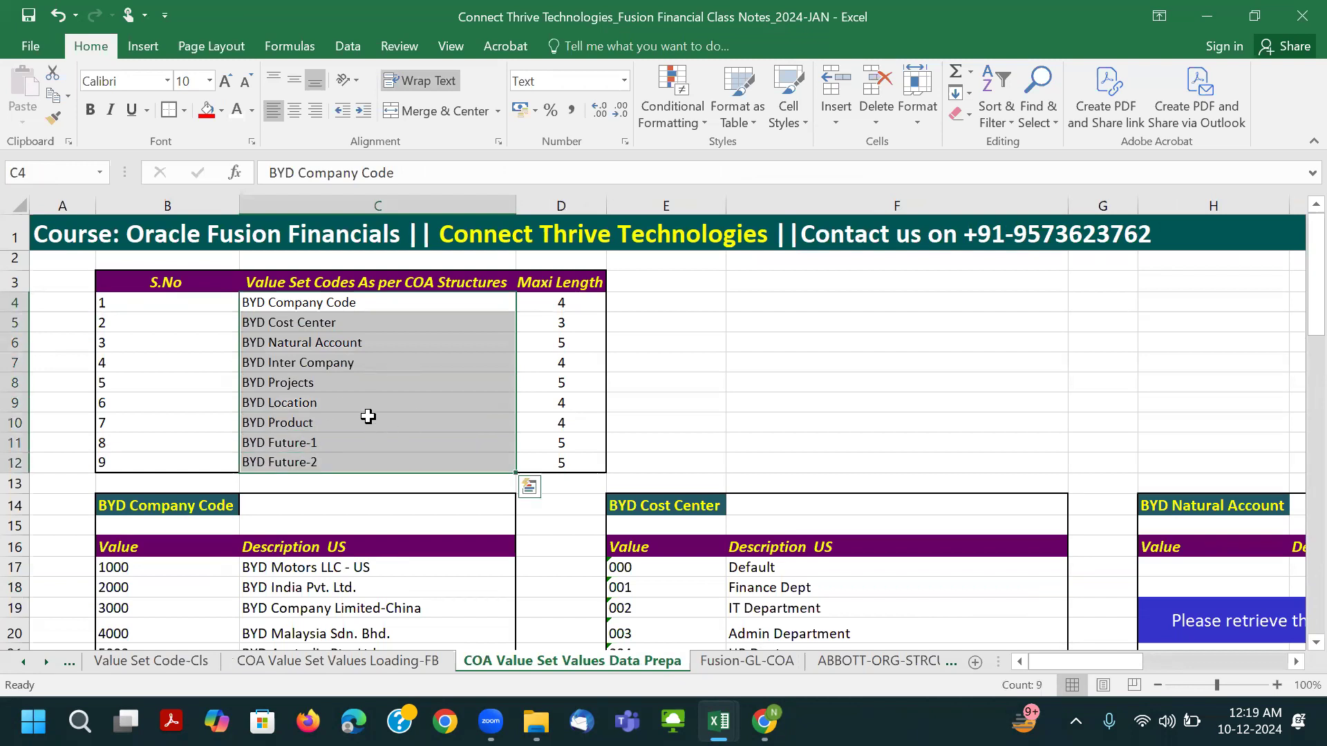
Compare the BYD Company Code text in cell B2 of the export workbook with cell C4 of the class notes.
{"action": "key", "text": "alt+Tab"}
{"action": "left_click", "coordinate": [205, 313]}
{"action": "left_click_drag", "start_coordinate": [440, 174], "coordinate": [237, 172]}
{"action": "key", "text": "ctrl+c"}
{"action": "key", "text": "alt+Tab"}
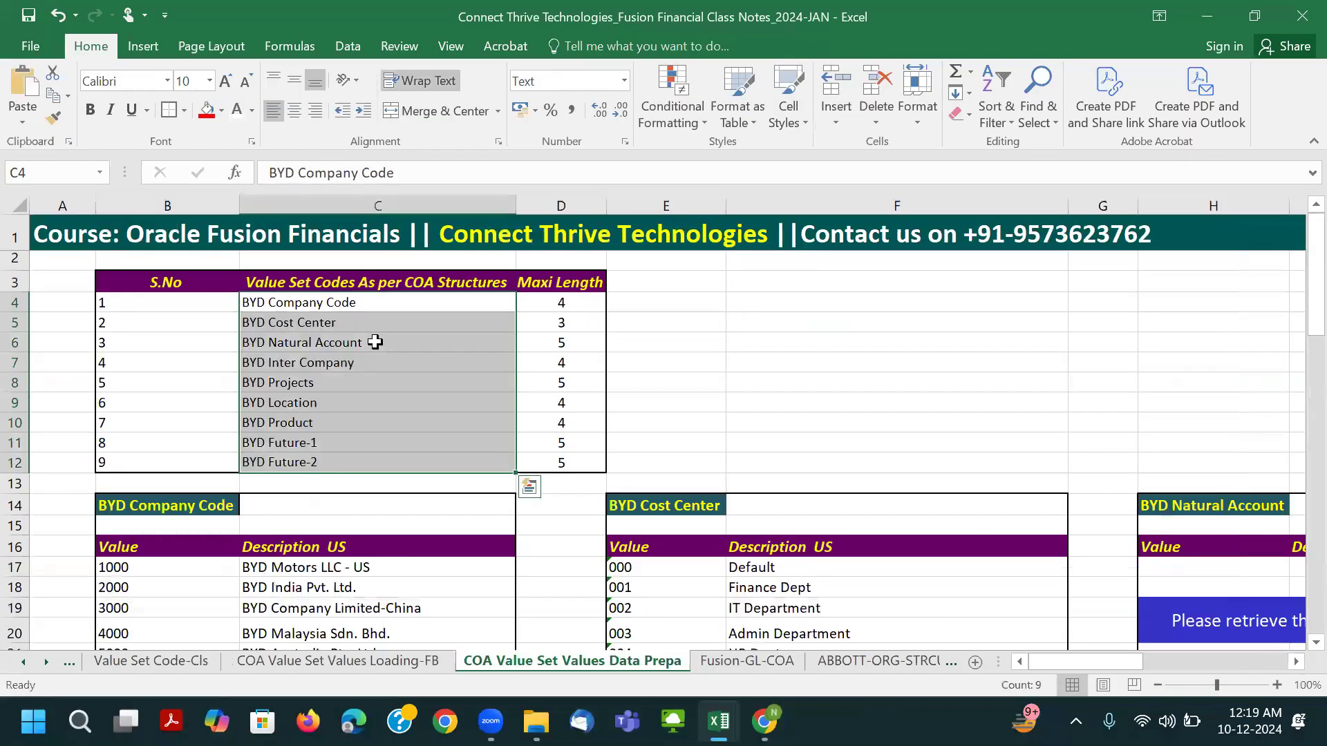
{"action": "left_click", "coordinate": [381, 298]}
{"action": "left_click_drag", "start_coordinate": [453, 173], "coordinate": [243, 173]}
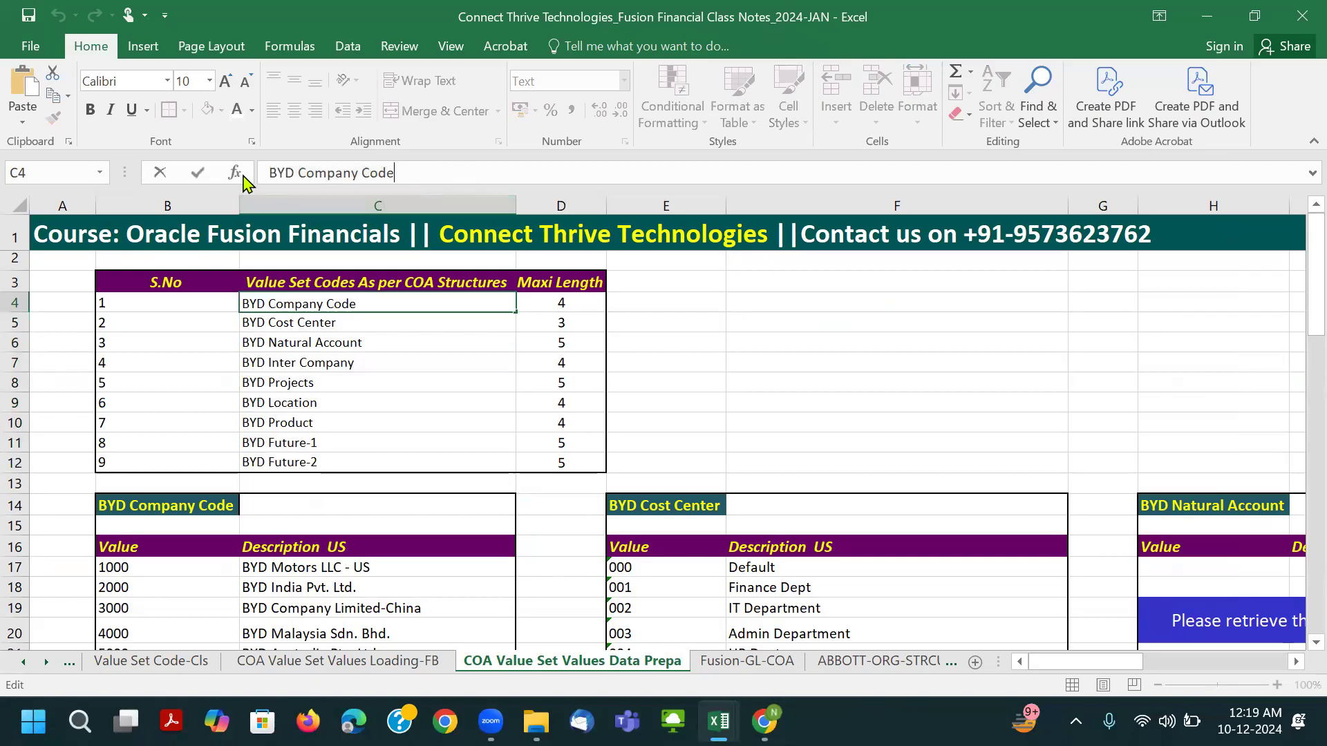
{"action": "key", "text": "Return"}
Compare the full code list in C4:C12 of the class notes with B2:B10 of the export workbook.
{"action": "left_click_drag", "start_coordinate": [346, 302], "coordinate": [395, 455]}
{"action": "key", "text": "alt+Tab"}
{"action": "left_click_drag", "start_coordinate": [164, 312], "coordinate": [173, 494]}
{"action": "key", "text": "alt+Tab"}
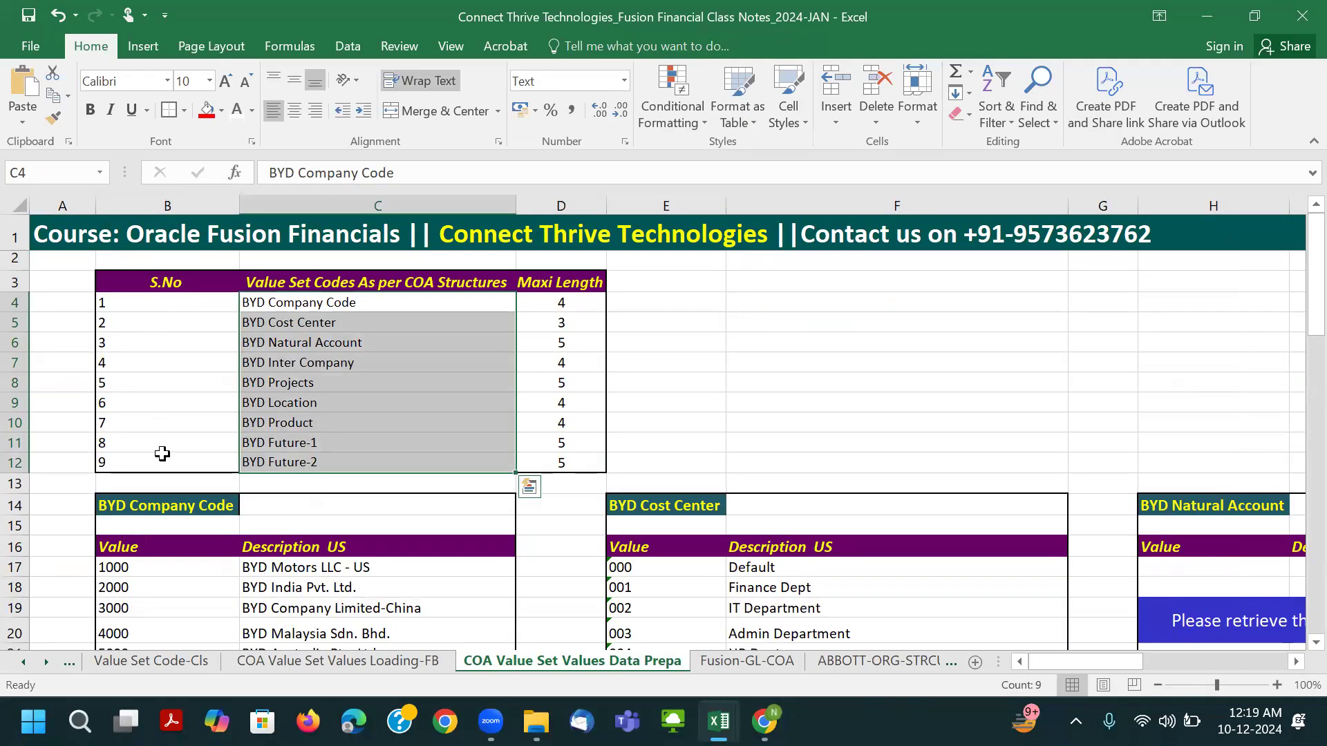
{"action": "left_click", "coordinate": [306, 383]}
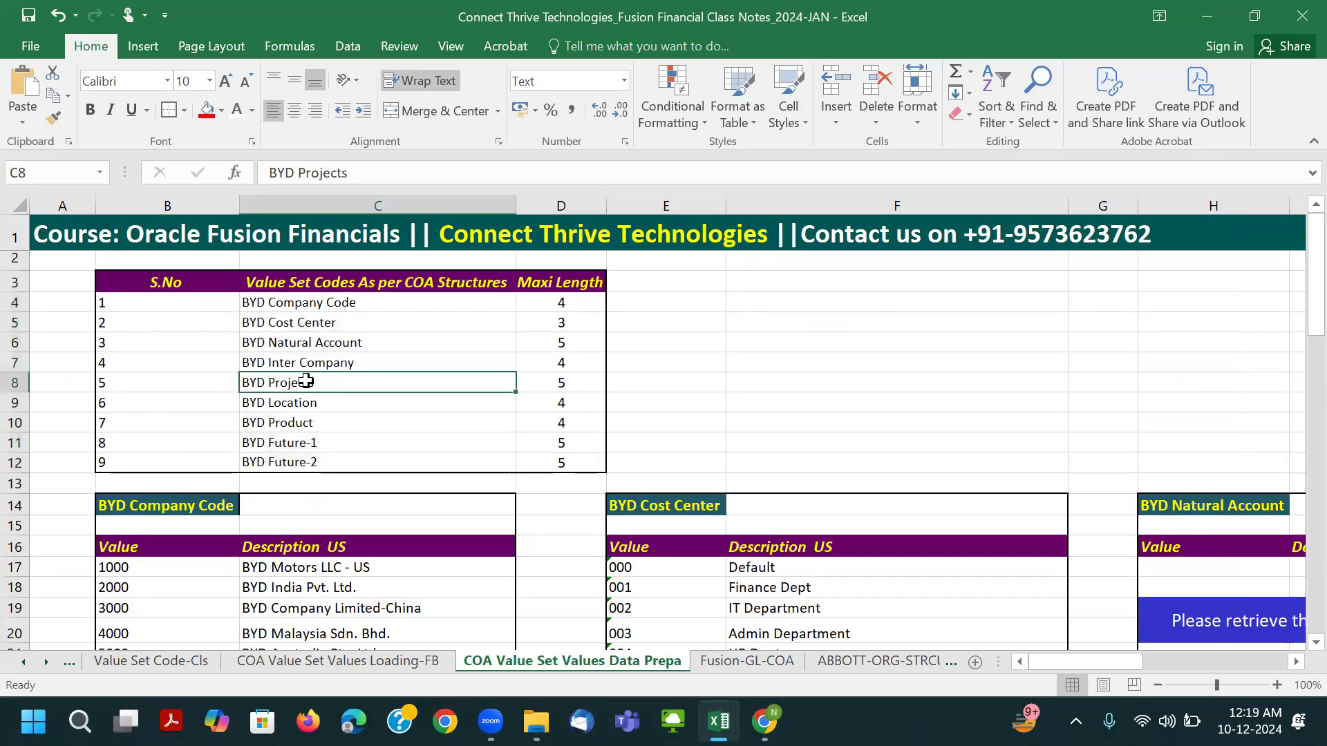
{"action": "key", "text": "alt+Tab"}
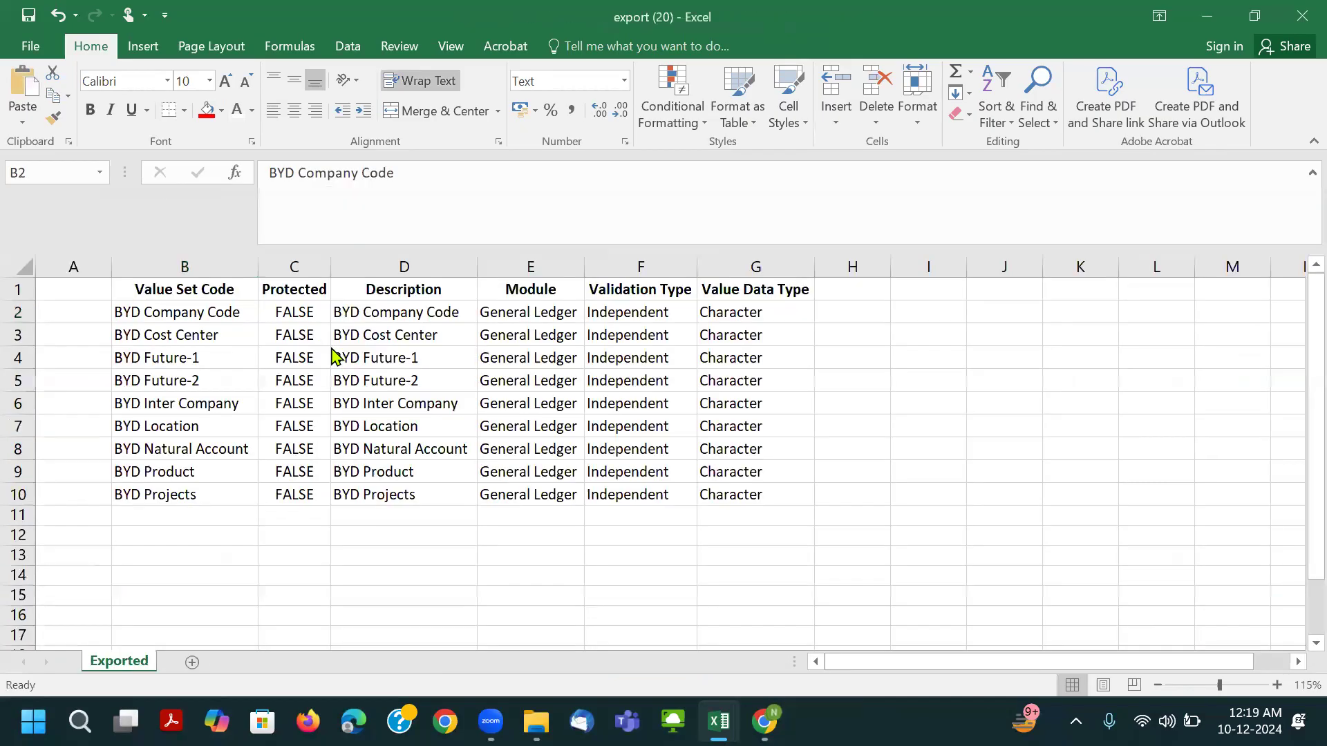
{"action": "key", "text": "alt+Tab"}
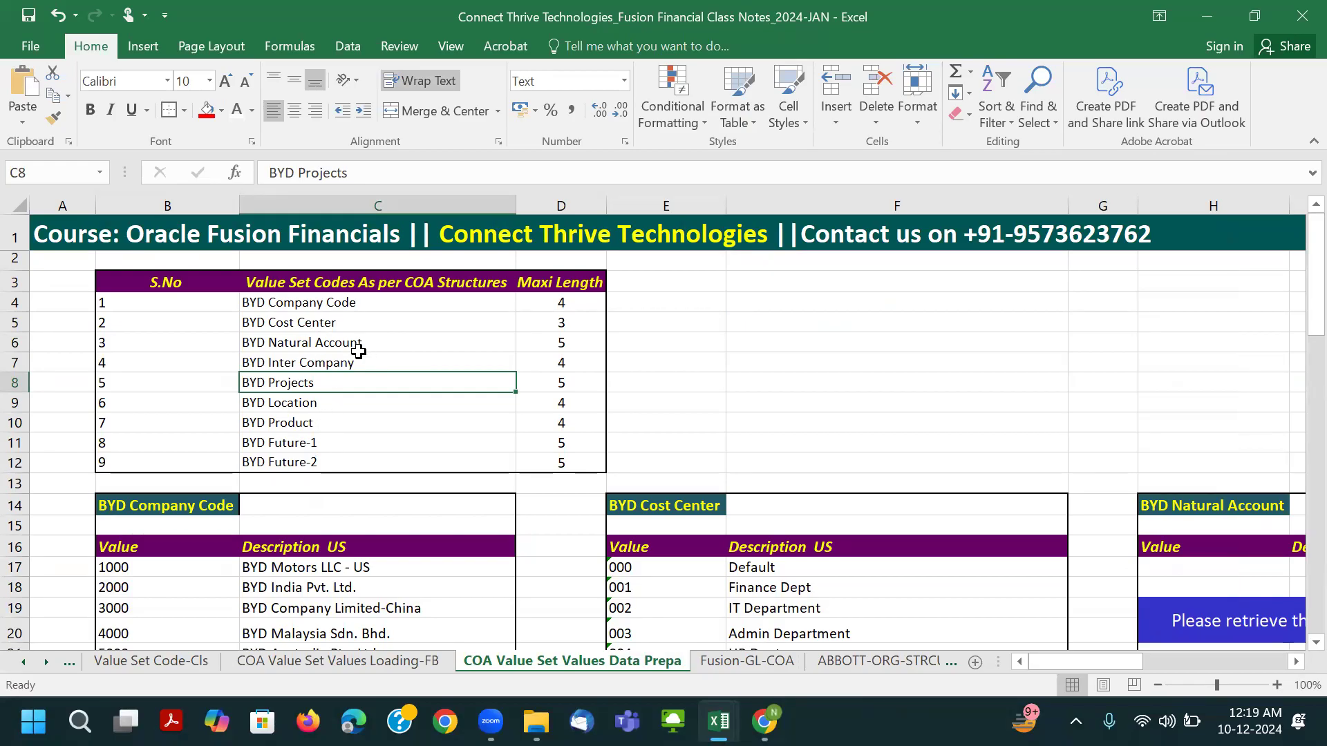
Review the maximum lengths in D4:D12 of the class notes against the BYD Company Code values starting in B17.
{"action": "left_click", "coordinate": [281, 337]}
{"action": "left_click", "coordinate": [278, 304]}
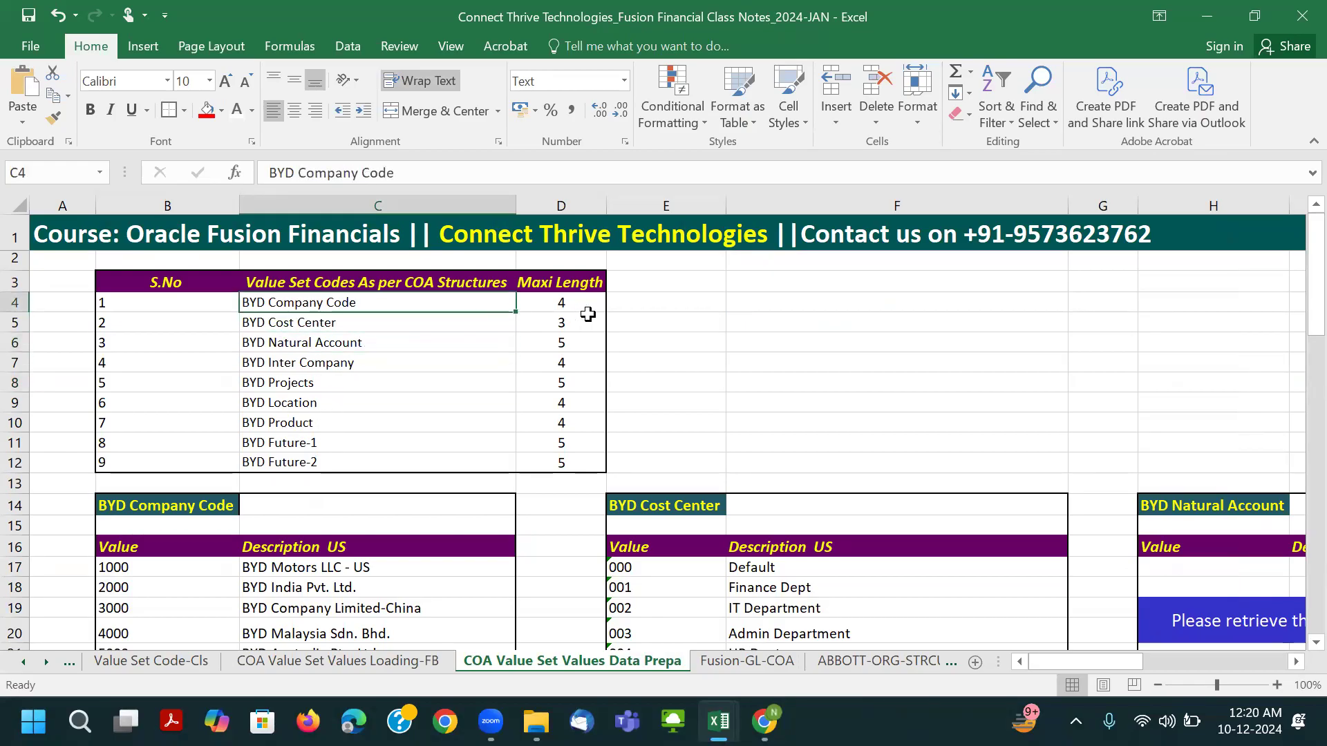
{"action": "left_click_drag", "start_coordinate": [568, 299], "coordinate": [557, 455]}
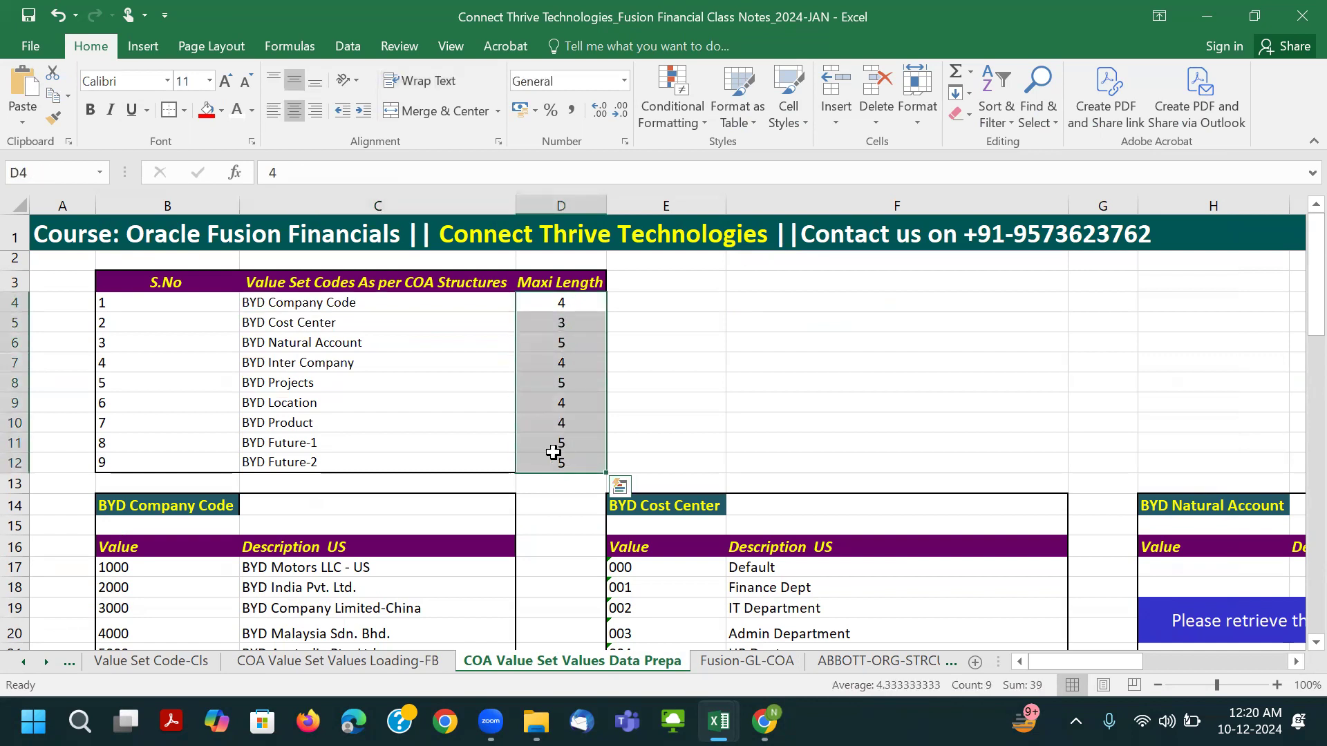
{"action": "left_click", "coordinate": [315, 305]}
{"action": "left_click", "coordinate": [581, 303]}
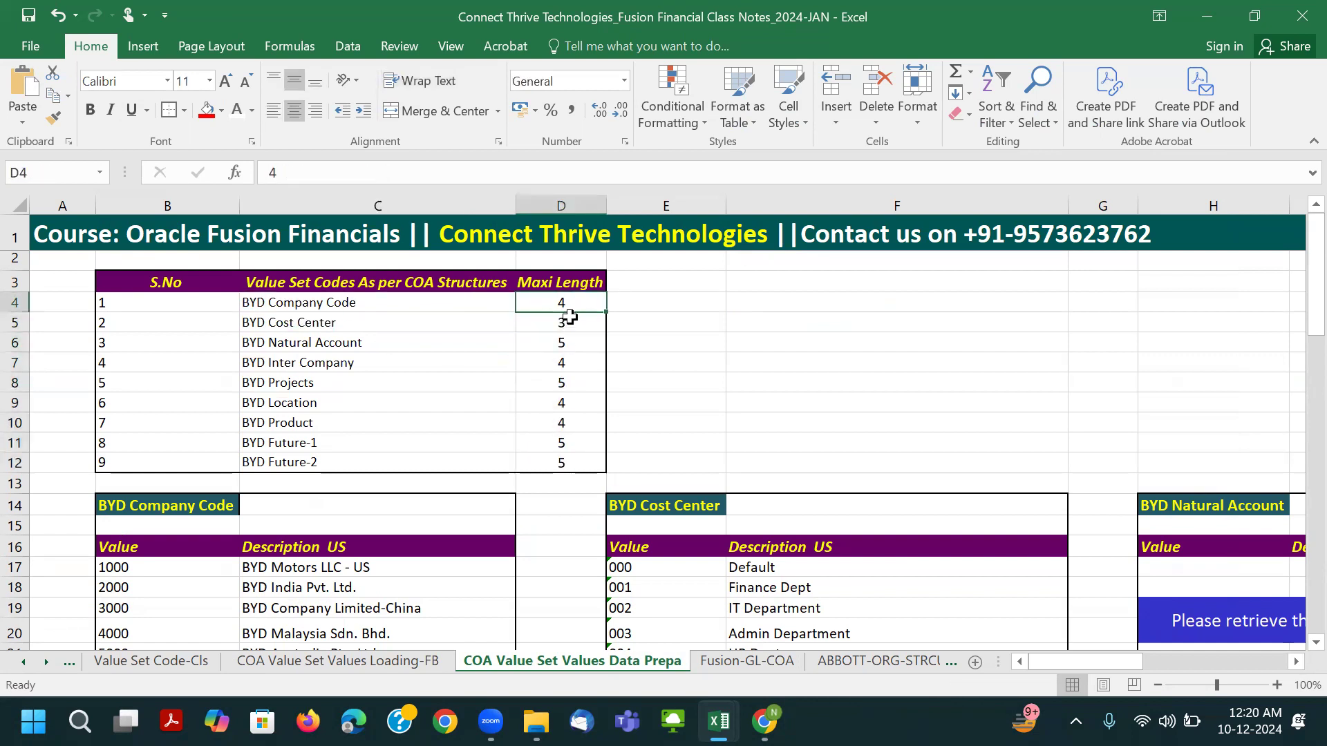
{"action": "left_click_drag", "start_coordinate": [565, 302], "coordinate": [563, 453]}
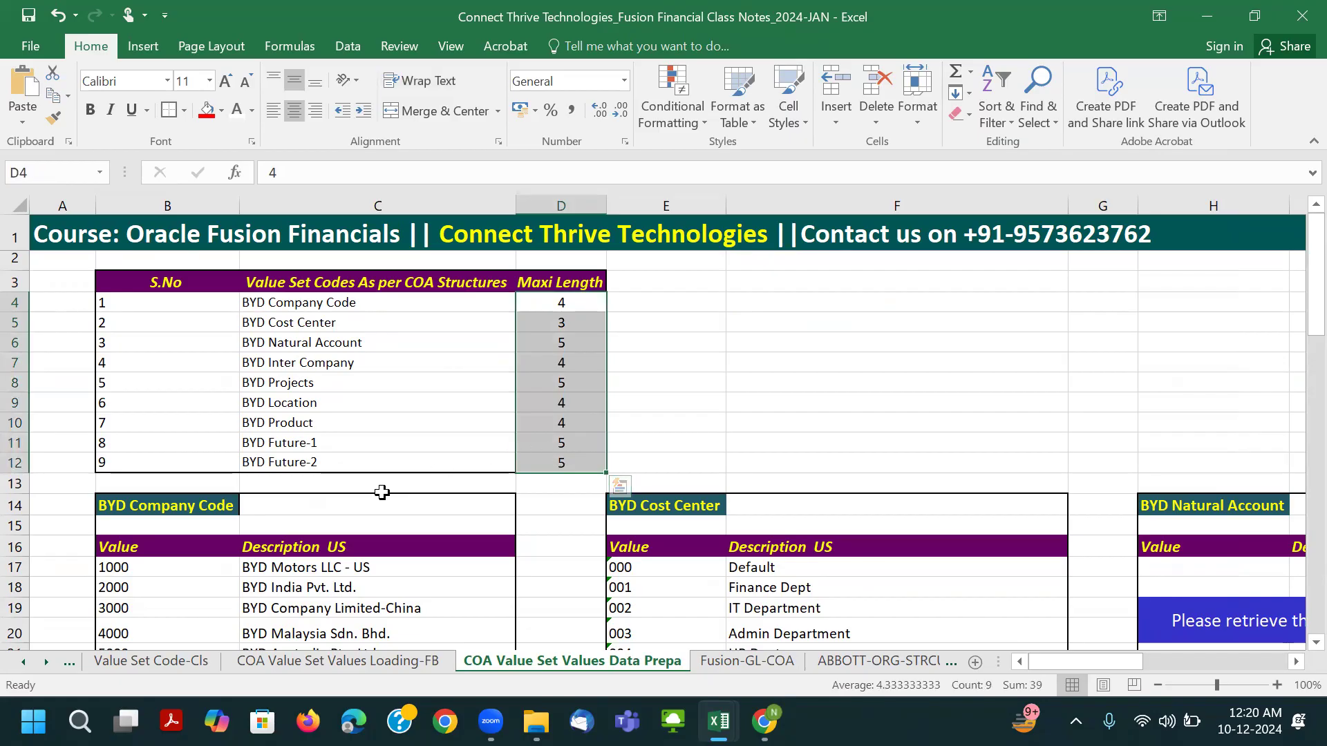
{"action": "left_click_drag", "start_coordinate": [145, 574], "coordinate": [146, 609]}
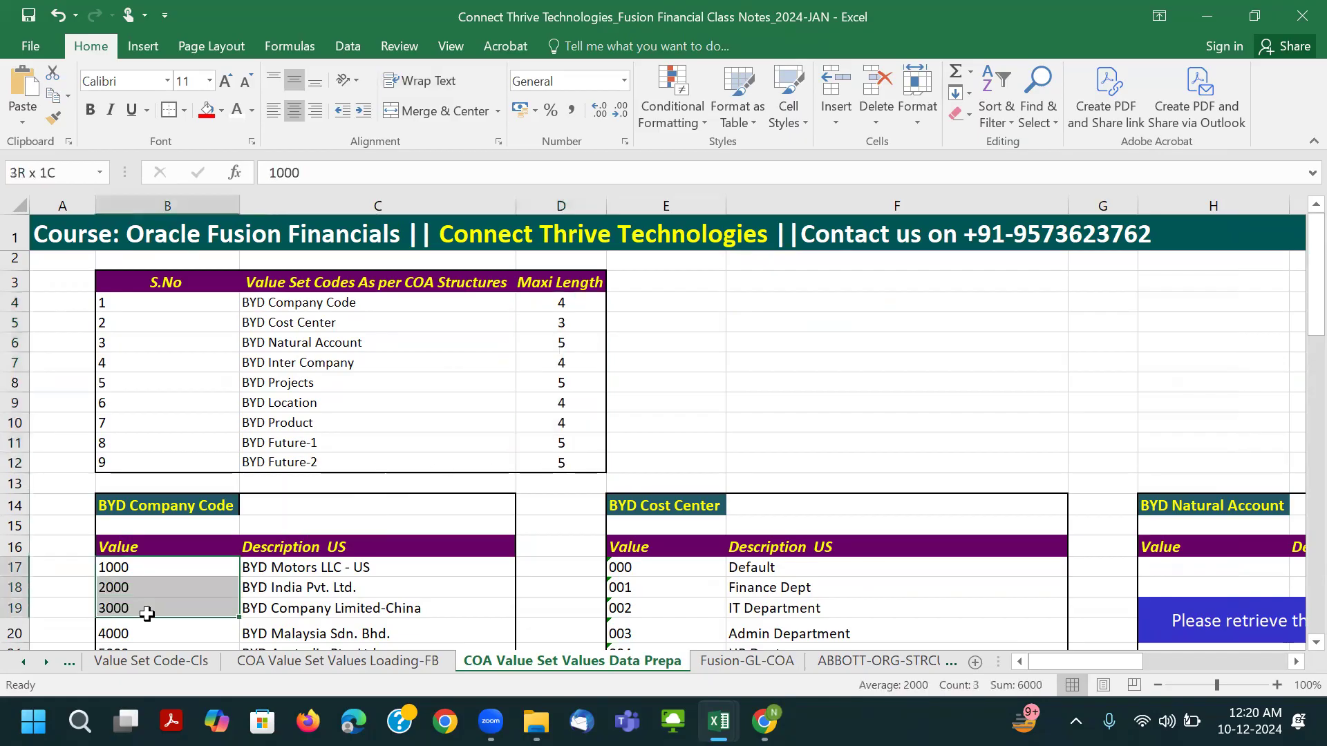
{"action": "left_click", "coordinate": [573, 308]}
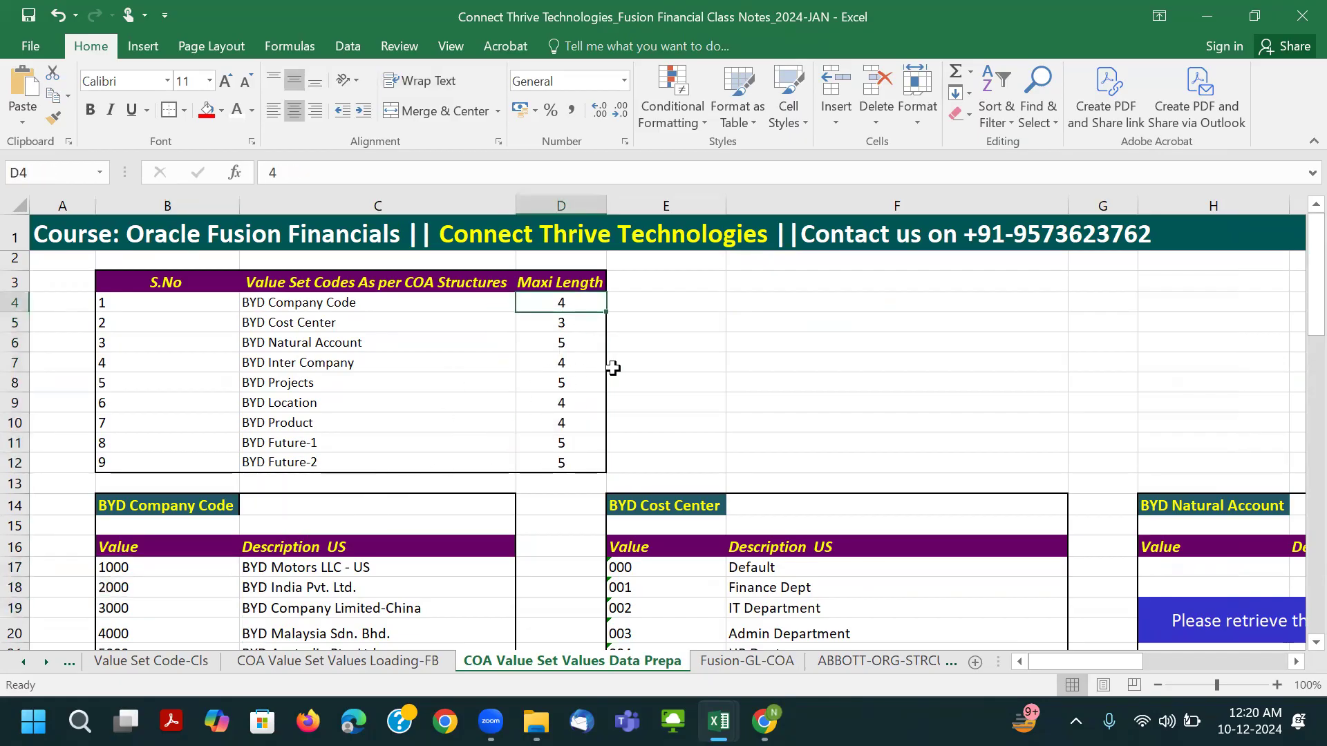
Open the BYD Company Code value set in Oracle Fusion and compare its Maximum Length with the class notes.
{"action": "key", "text": "alt+Tab"}
{"action": "key", "text": "alt+Tab"}
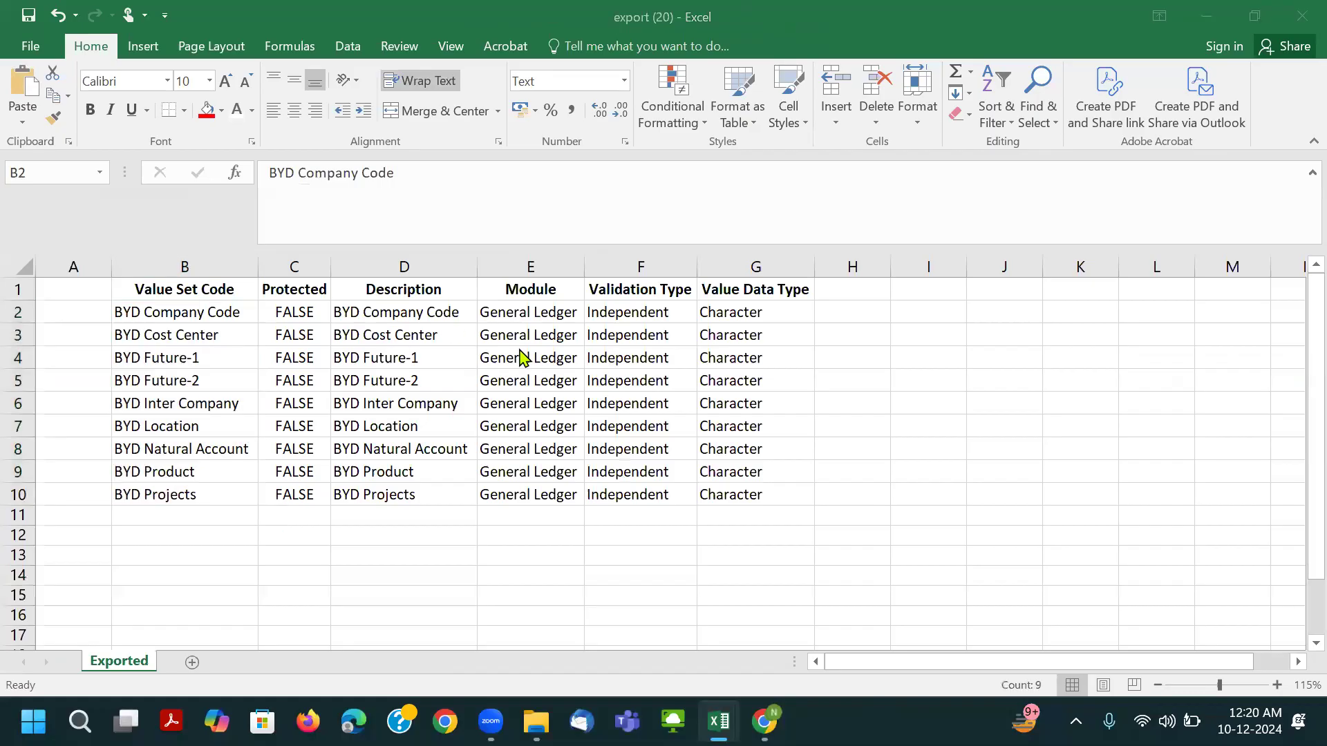
{"action": "left_click", "coordinate": [184, 428]}
{"action": "left_click", "coordinate": [267, 358]}
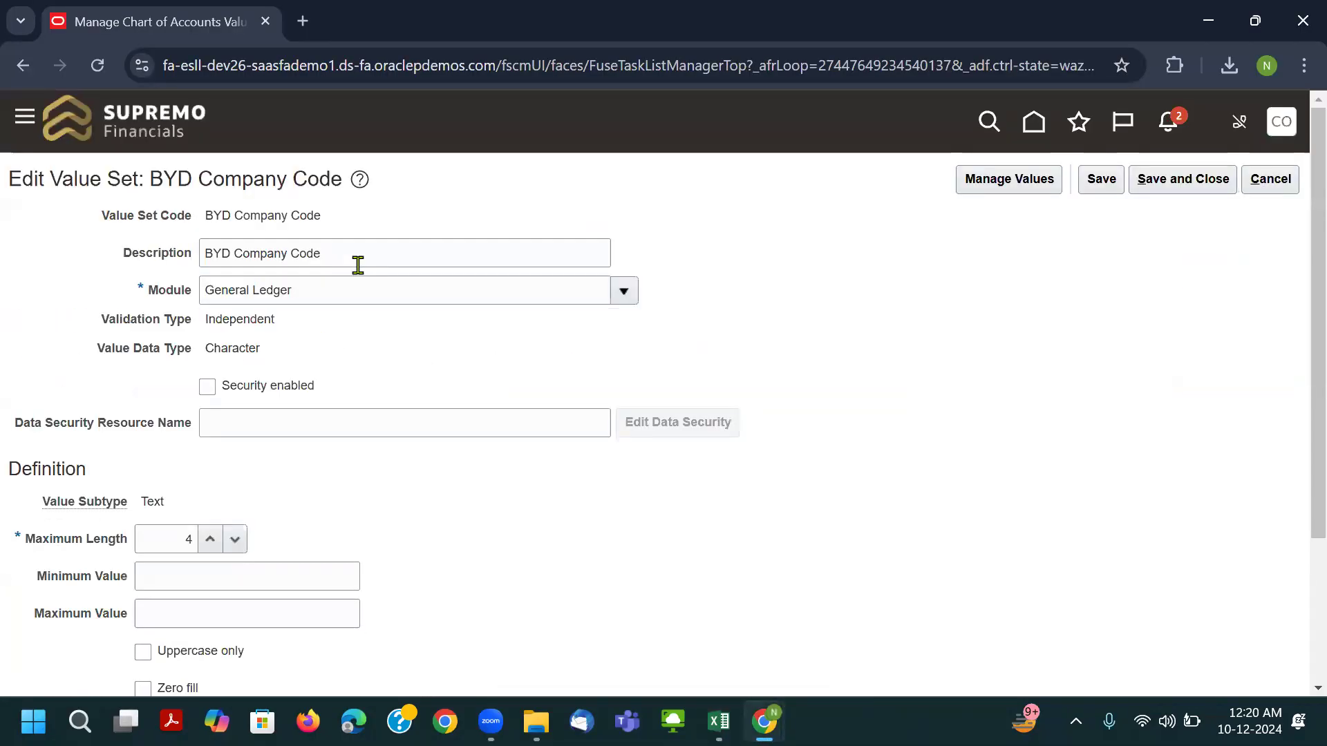
{"action": "left_click_drag", "start_coordinate": [31, 544], "coordinate": [181, 541]}
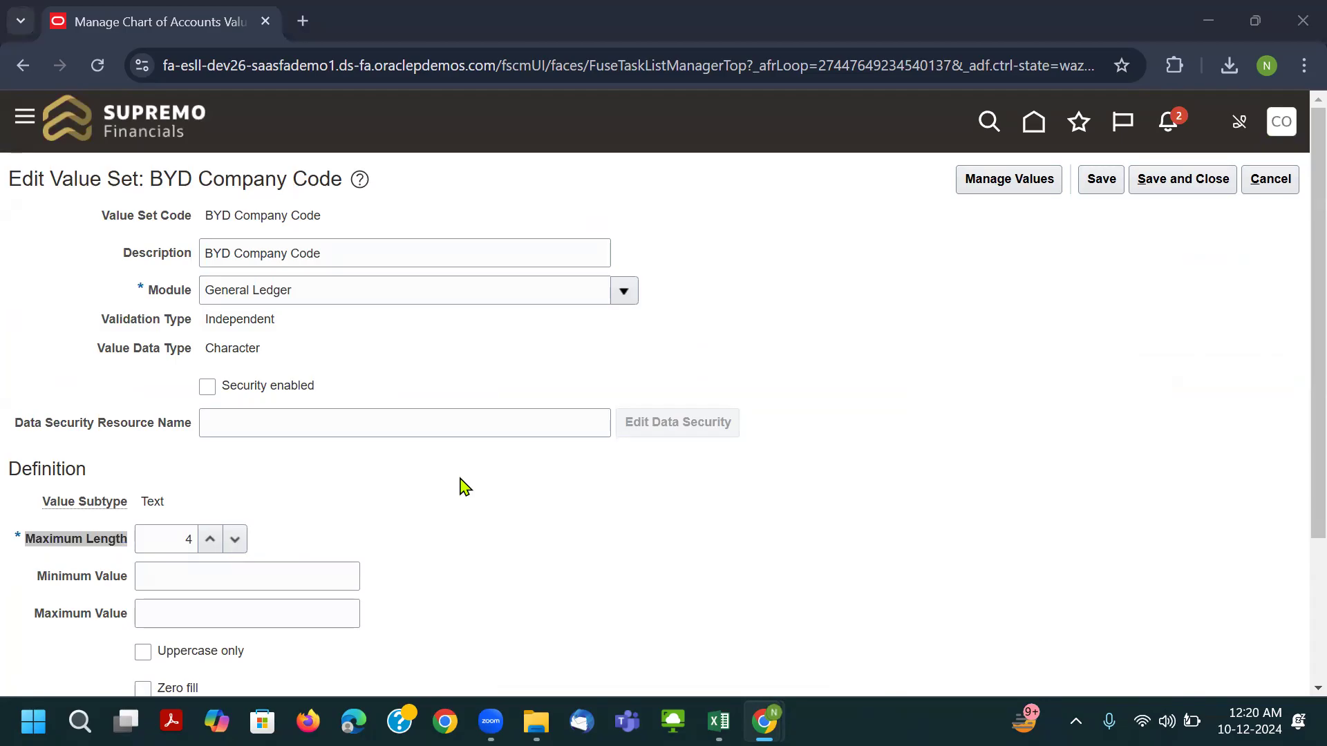
{"action": "key", "text": "alt+Tab"}
{"action": "key", "text": "alt+Tab"}
{"action": "scroll", "coordinate": [622, 433], "scroll_direction": "up", "scroll_amount": 2}
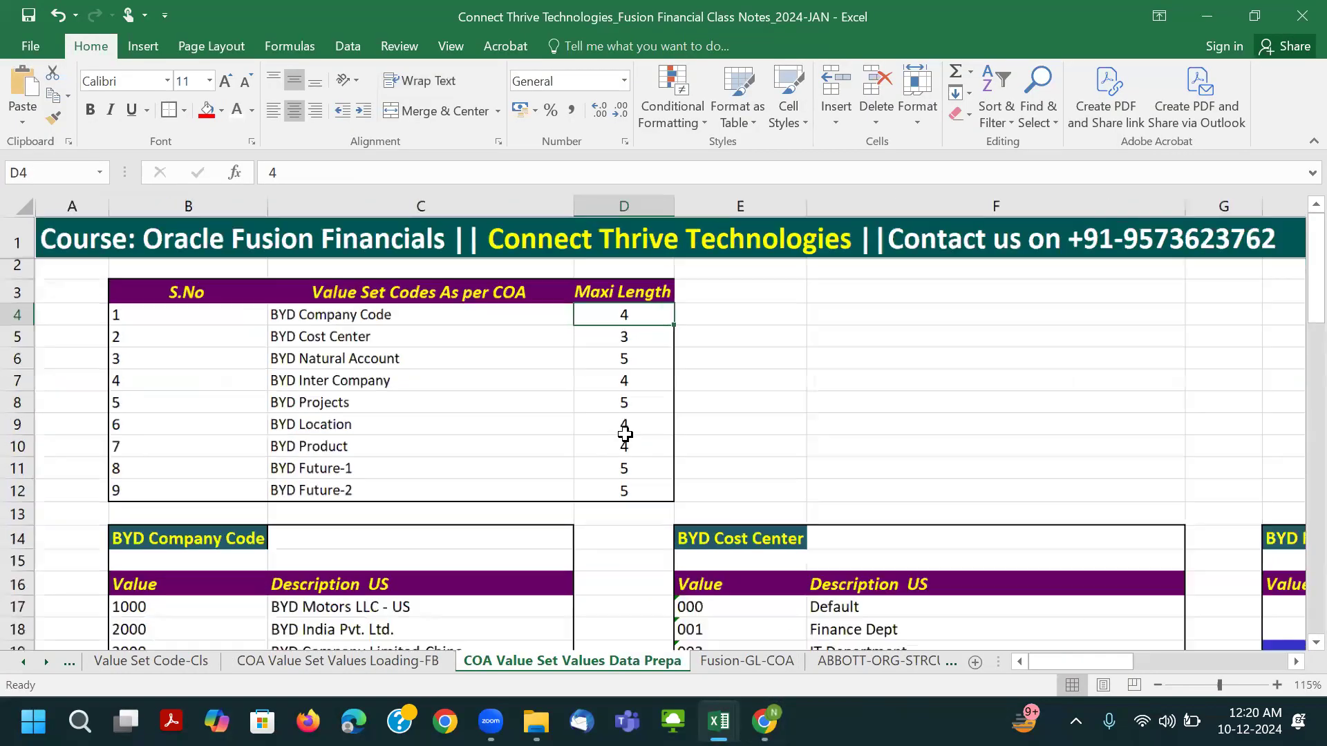
Close the BYD Company Code value set, open BYD Cost Center, and compare its Maximum Length with the class notes.
{"action": "left_click", "coordinate": [489, 364]}
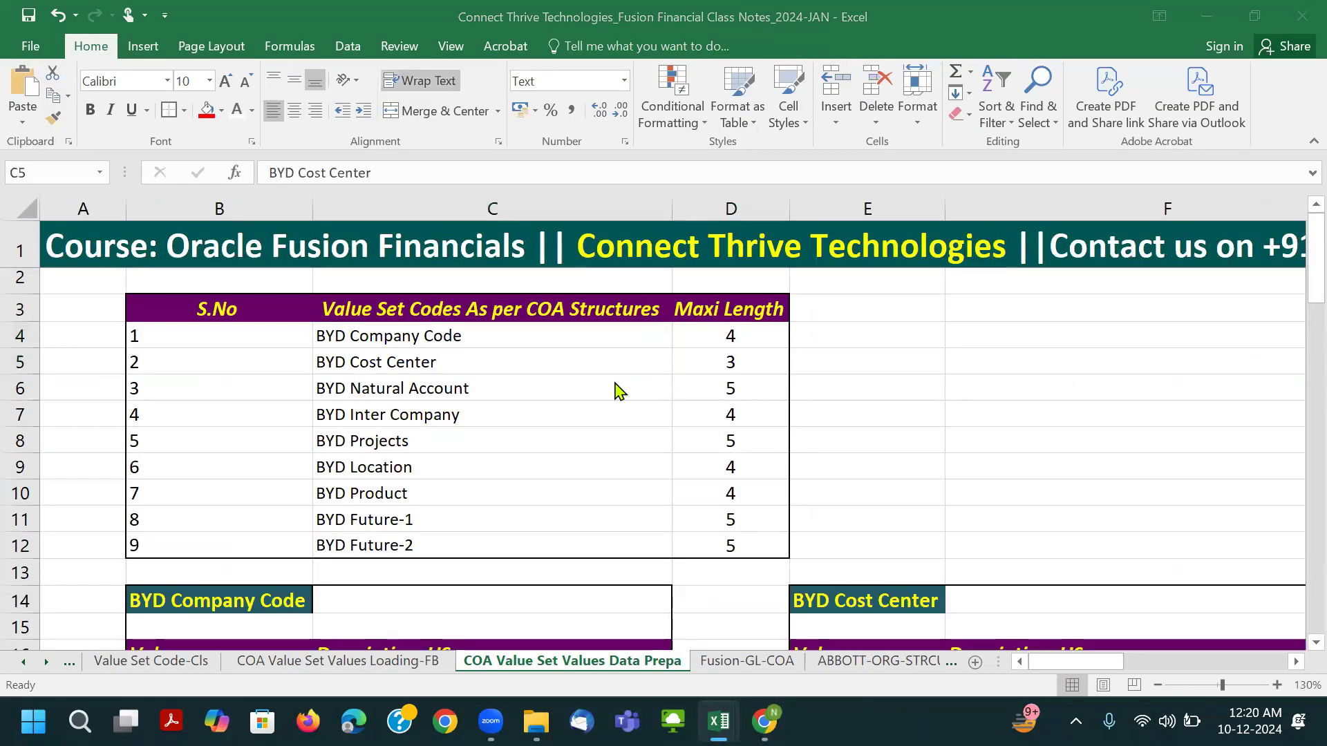
{"action": "key", "text": "alt+Tab"}
{"action": "left_click", "coordinate": [1252, 191]}
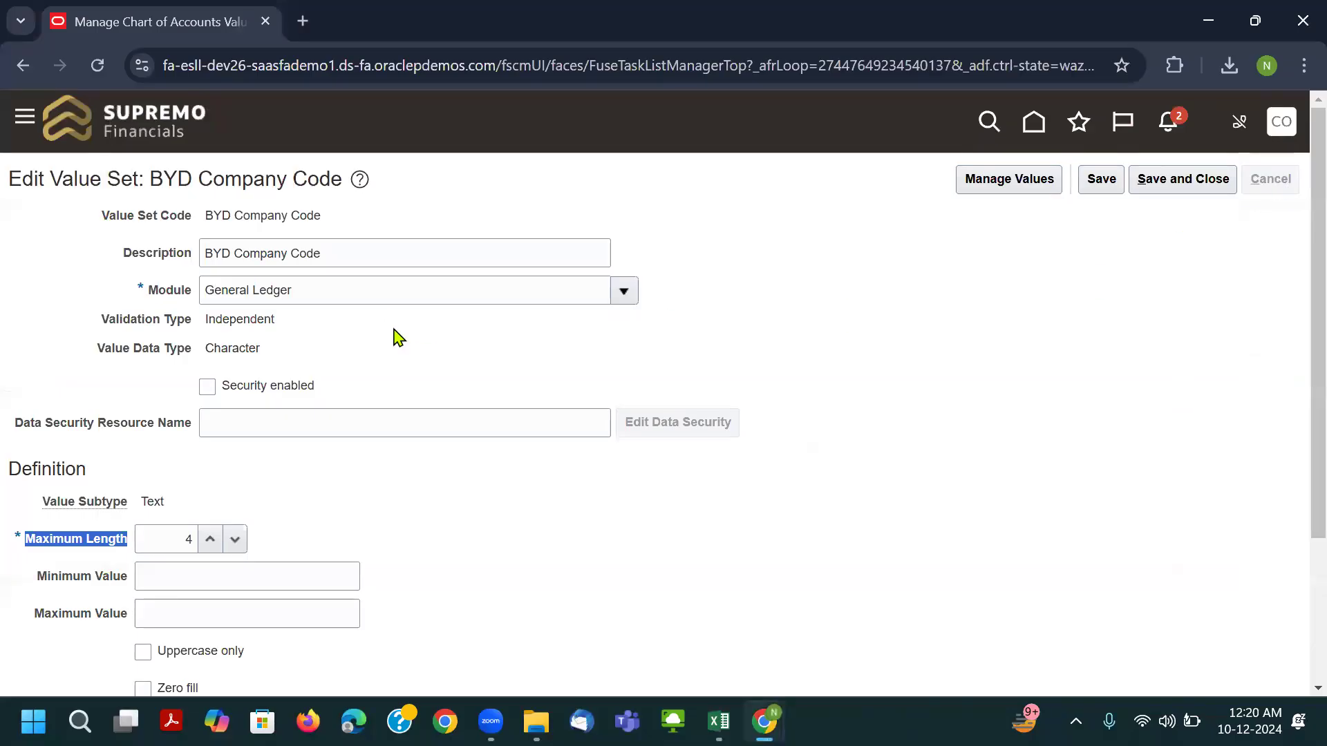
{"action": "scroll", "coordinate": [252, 560], "scroll_direction": "down", "scroll_amount": 3}
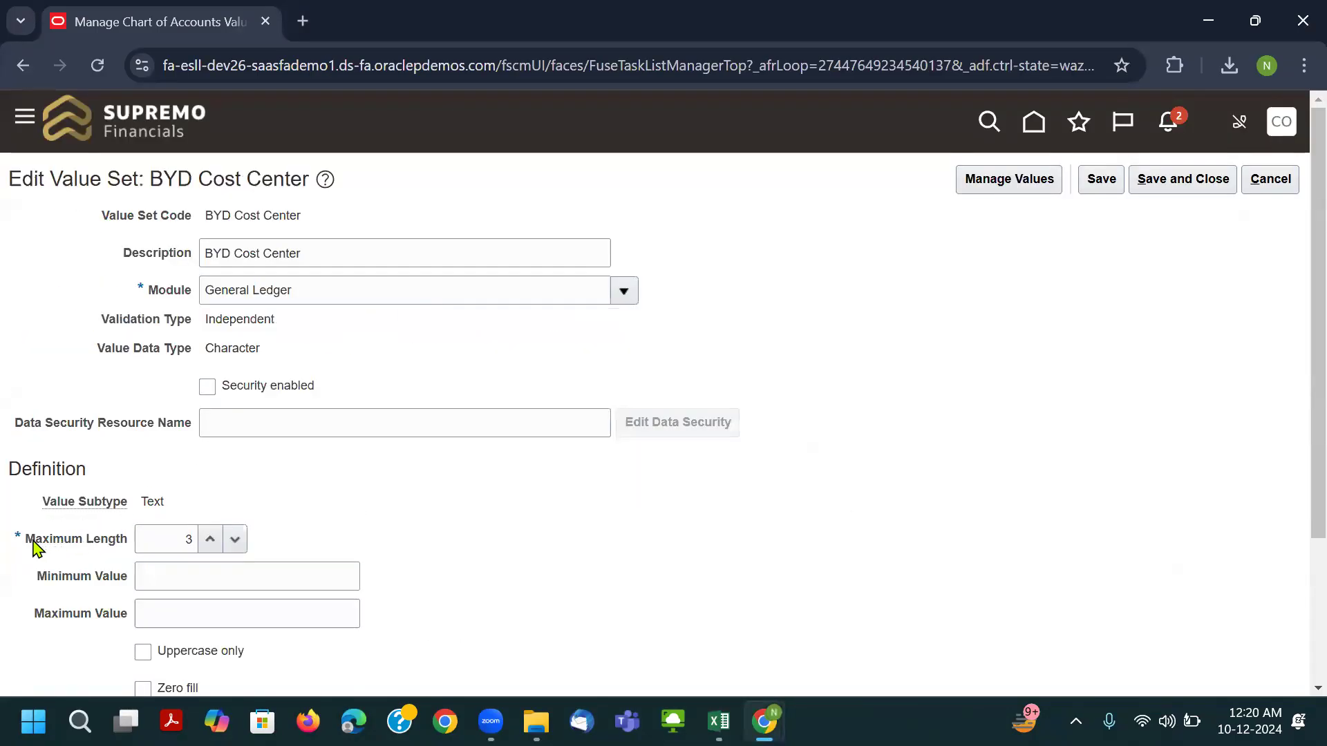
{"action": "key", "text": "alt+Tab"}
{"action": "left_click", "coordinate": [621, 397]}
Return to the value set search results, open BYD Natural Account, and compare its Maximum Length with the class notes.
{"action": "key", "text": "alt+Tab"}
{"action": "key", "text": "alt+s"}
{"action": "scroll", "coordinate": [196, 498], "scroll_direction": "down", "scroll_amount": 3}
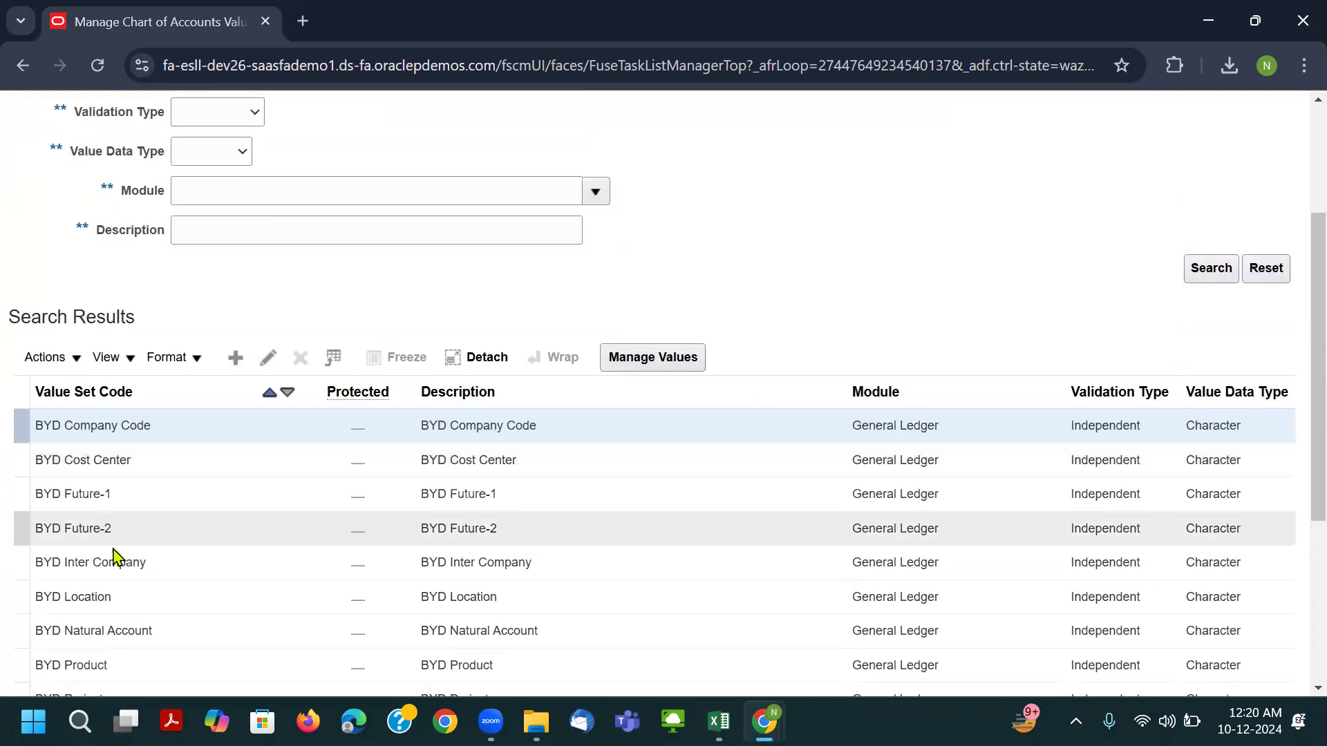
{"action": "left_click", "coordinate": [131, 630]}
{"action": "left_click", "coordinate": [268, 339]}
{"action": "left_click_drag", "start_coordinate": [26, 542], "coordinate": [181, 540]}
{"action": "key", "text": "alt+Tab"}
{"action": "left_click", "coordinate": [738, 387]}
{"action": "left_click", "coordinate": [425, 414]}
{"action": "key", "text": "ctrl+c"}
Review the BYD Company Code, BYD Inter Company and BYD Projects rows in the class notes' maximum length table.
{"action": "key", "text": "alt+Tab"}
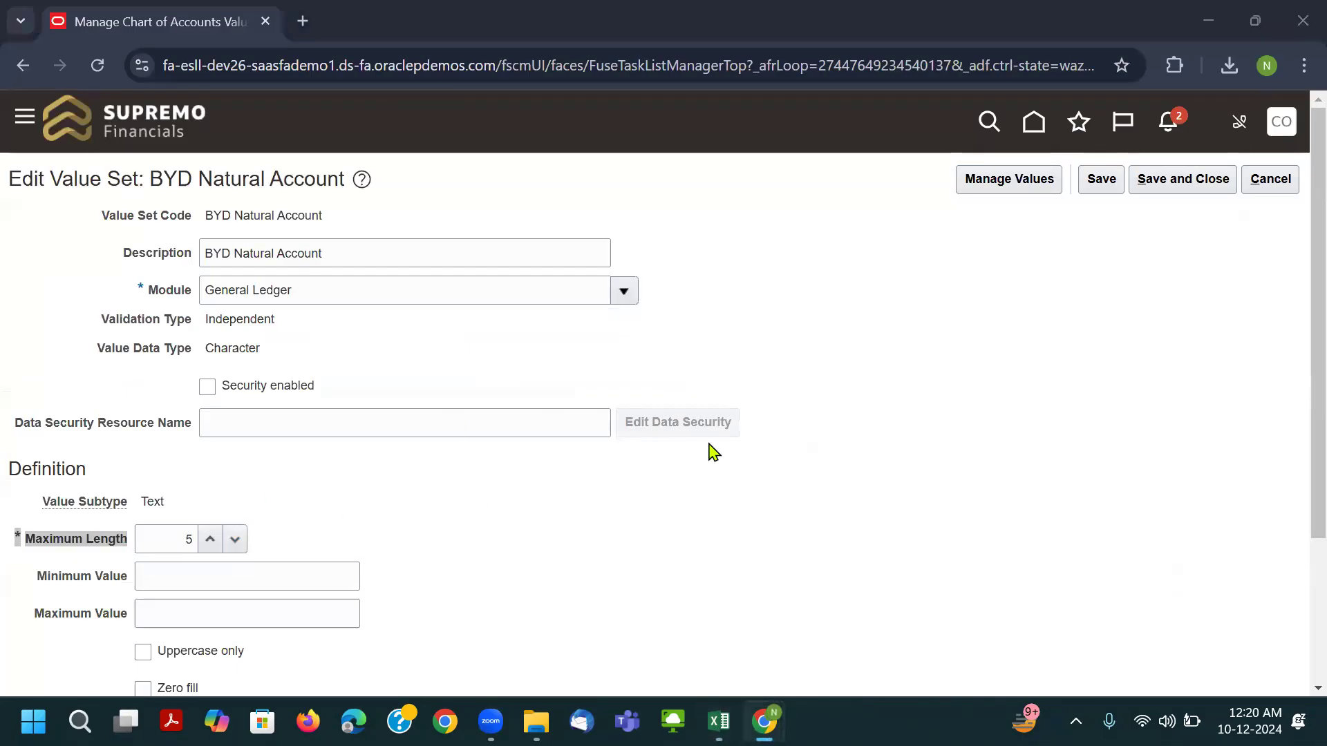
{"action": "key", "text": "alt+Tab"}
{"action": "left_click_drag", "start_coordinate": [332, 338], "coordinate": [712, 341]}
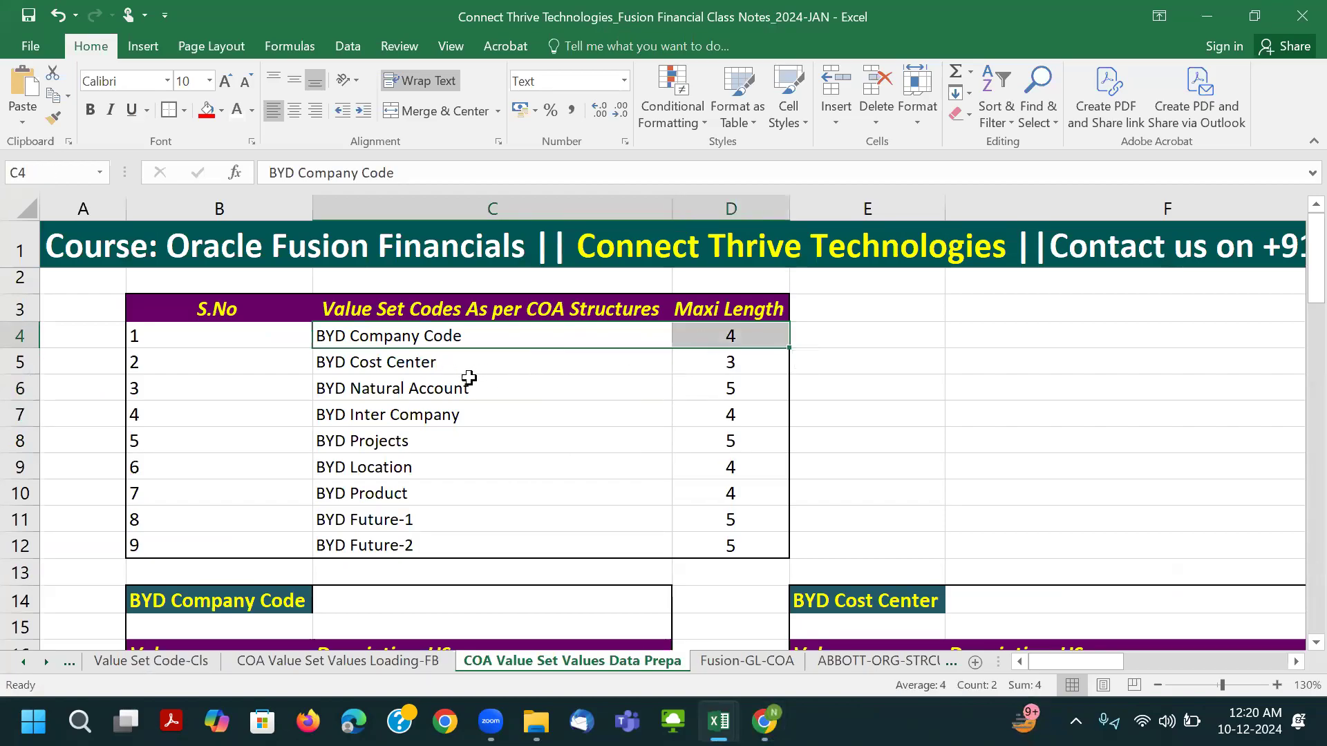
{"action": "left_click_drag", "start_coordinate": [309, 417], "coordinate": [723, 421]}
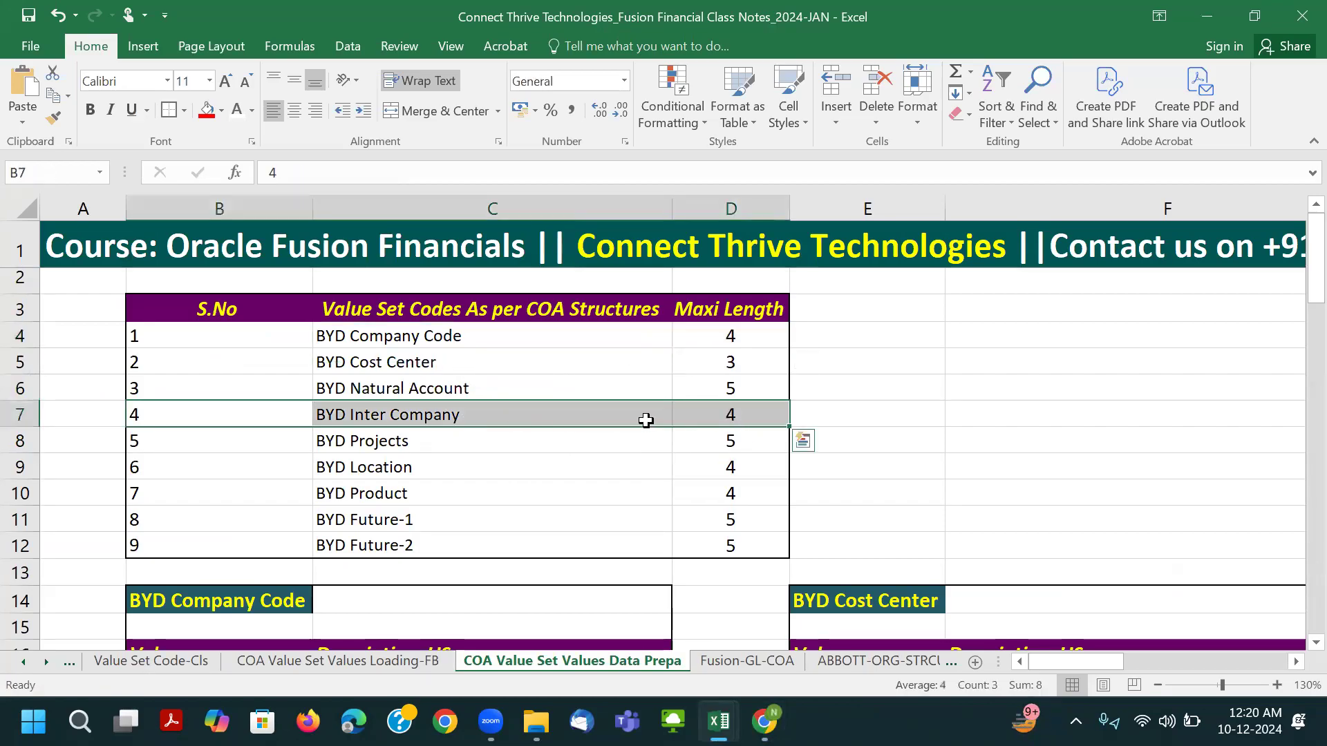
{"action": "left_click", "coordinate": [367, 439]}
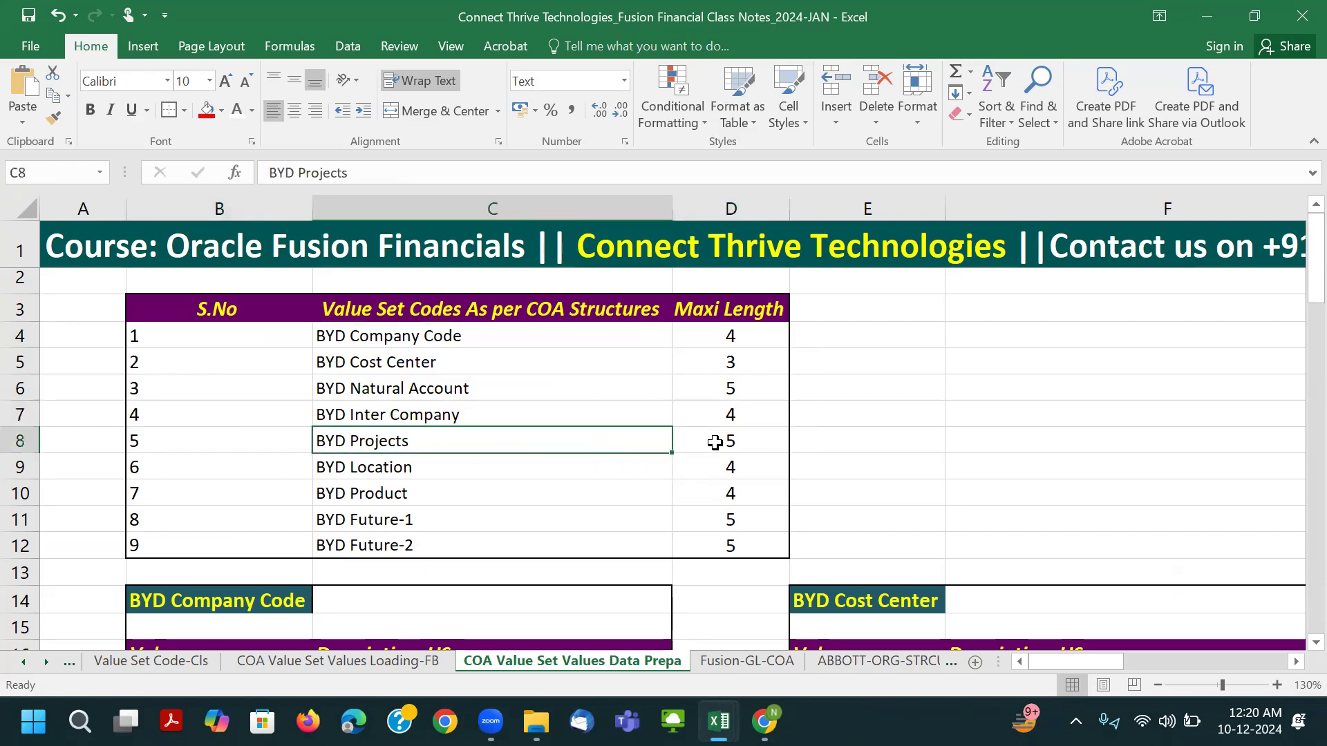
Close BYD Natural Account, open the BYD Projects value set in Oracle Fusion, and compare its Maximum Length with the class notes.
{"action": "key", "text": "alt+Tab"}
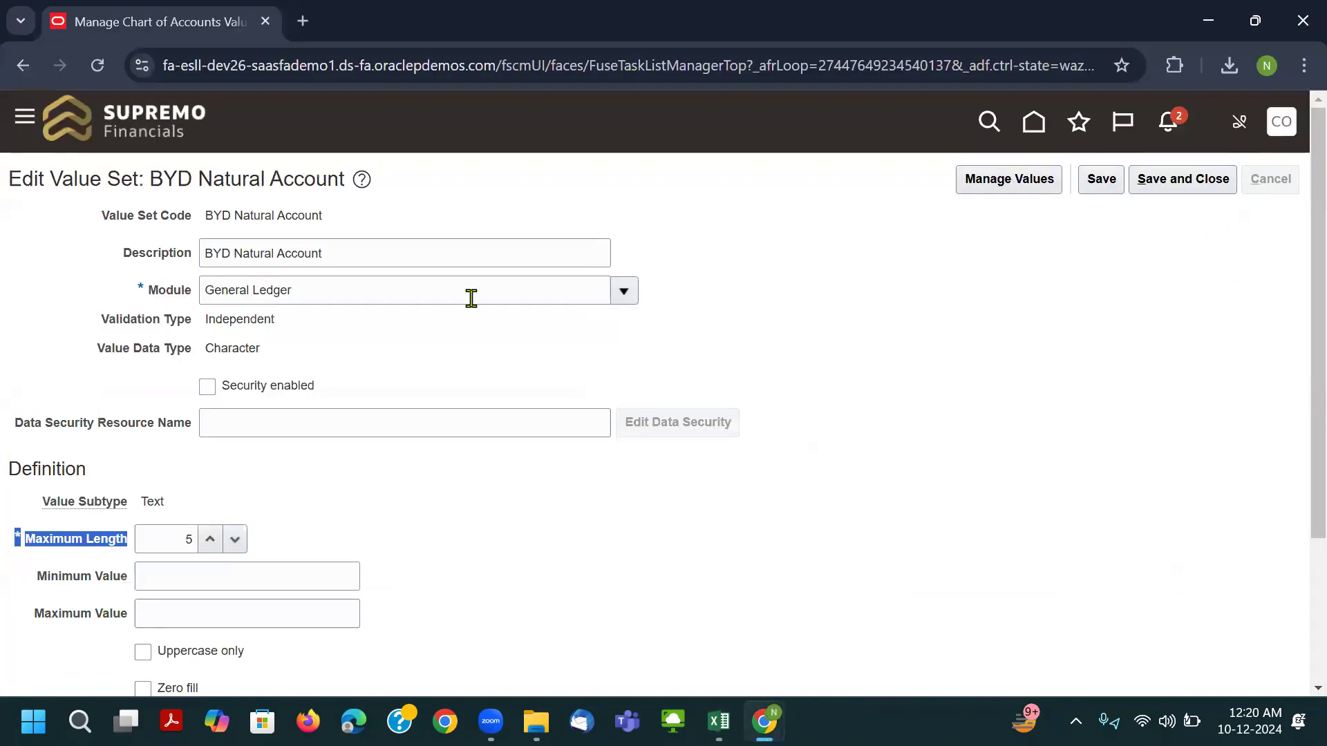
{"action": "scroll", "coordinate": [461, 347], "scroll_direction": "down", "scroll_amount": 5}
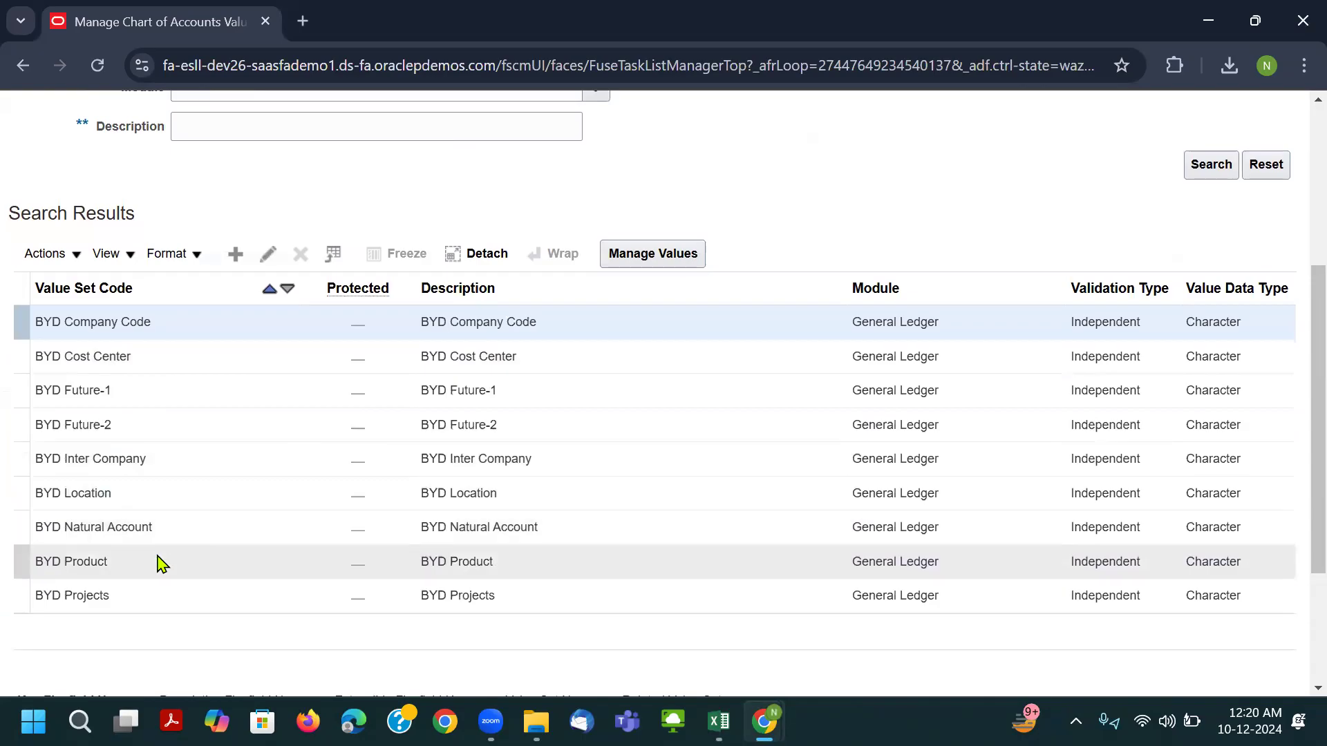
{"action": "left_click", "coordinate": [161, 594]}
{"action": "left_click", "coordinate": [268, 255]}
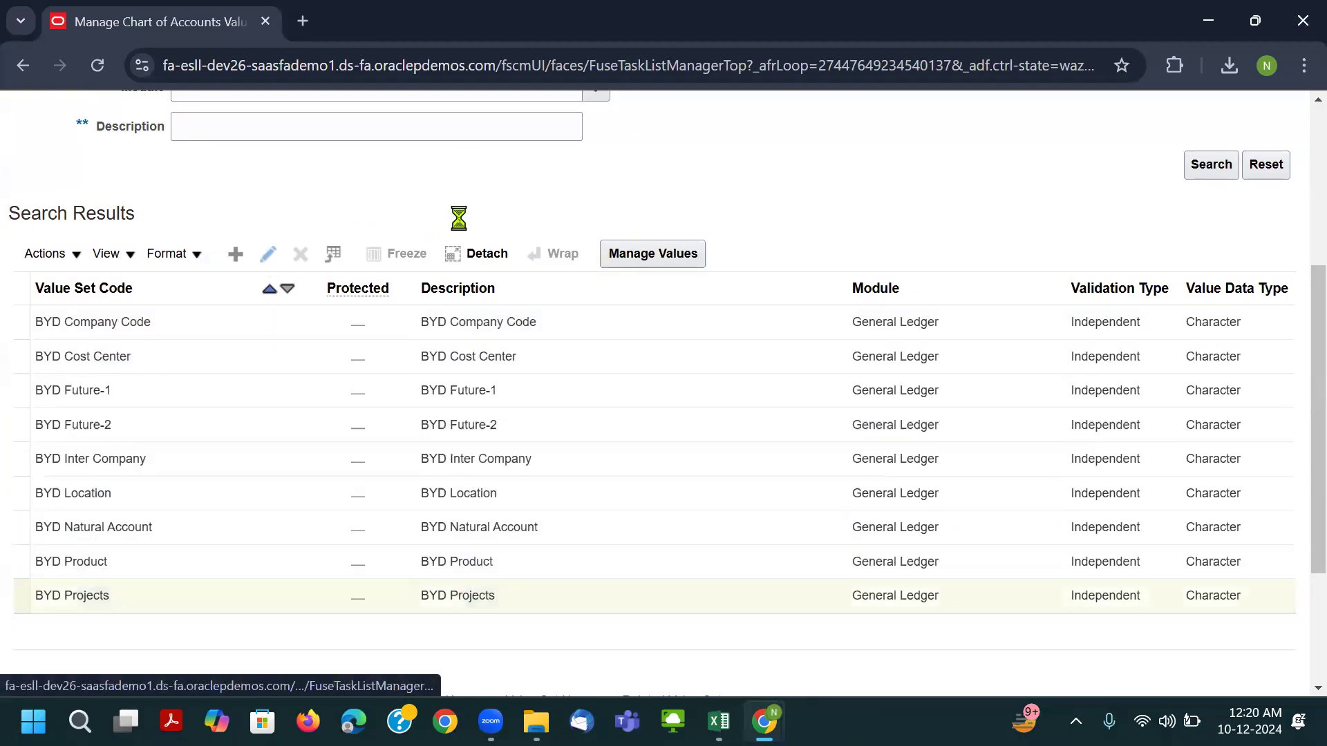
{"action": "left_click", "coordinate": [155, 542]}
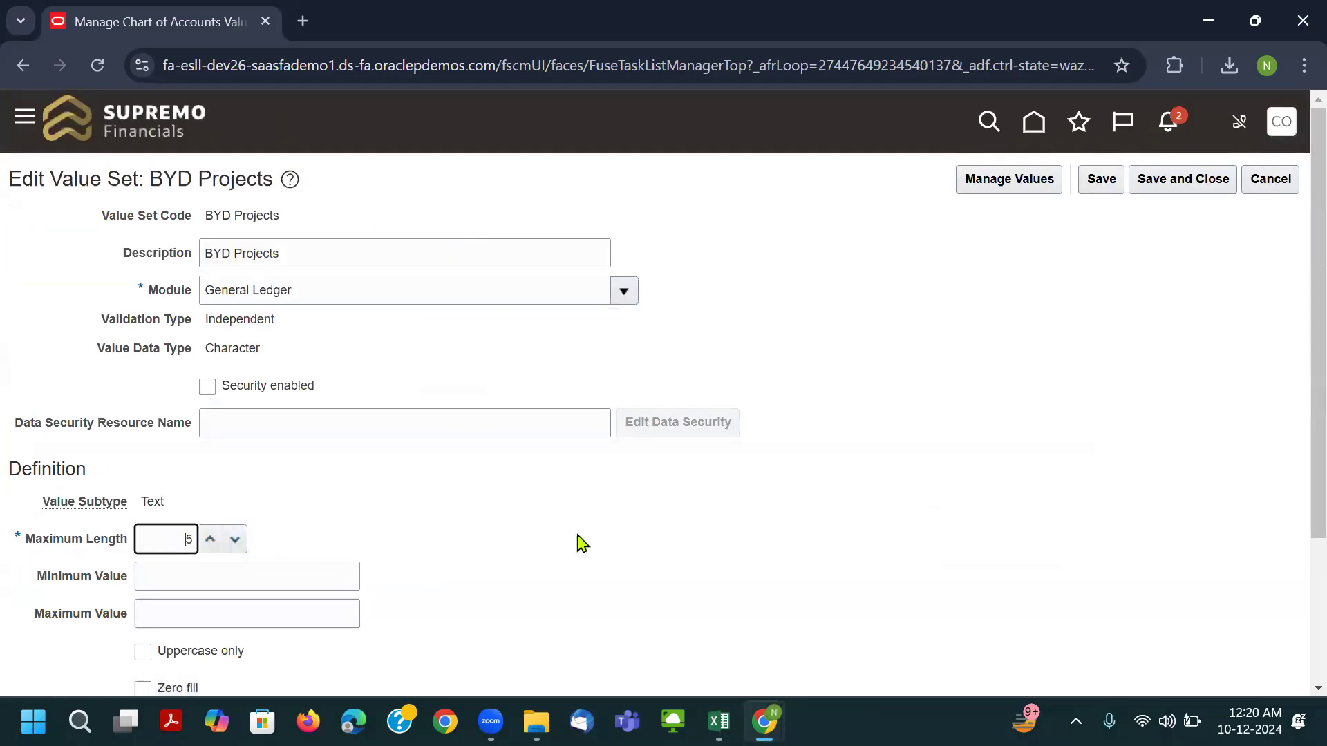
{"action": "key", "text": "alt+Tab"}
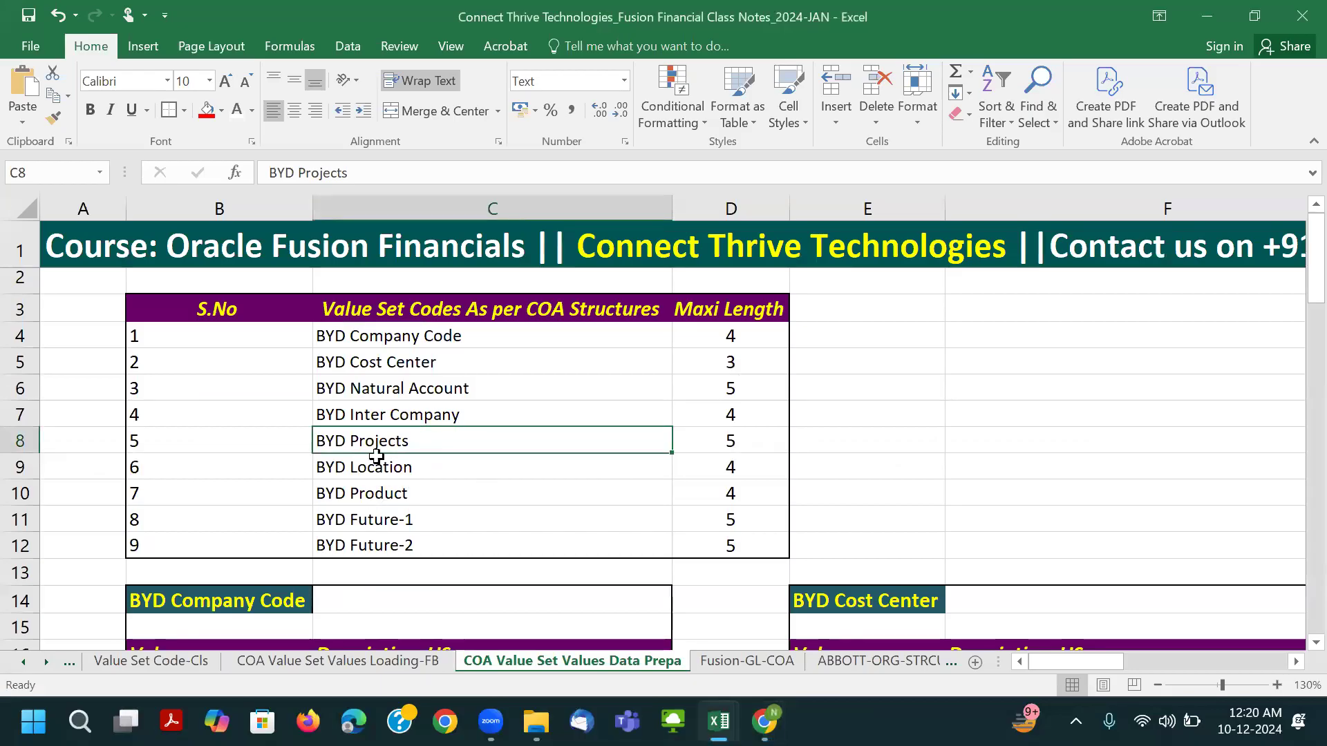
{"action": "left_click", "coordinate": [726, 443]}
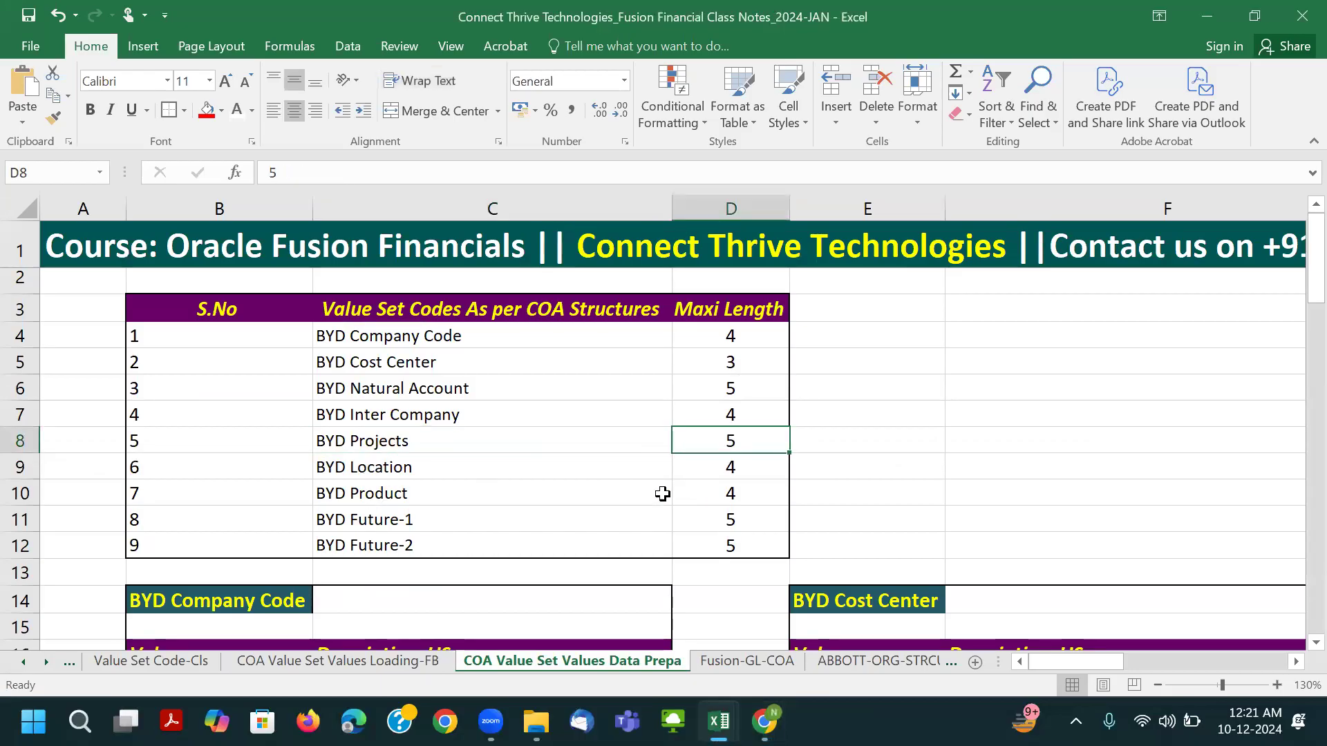
{"action": "left_click", "coordinate": [370, 459]}
{"action": "key", "text": "alt+Tab"}
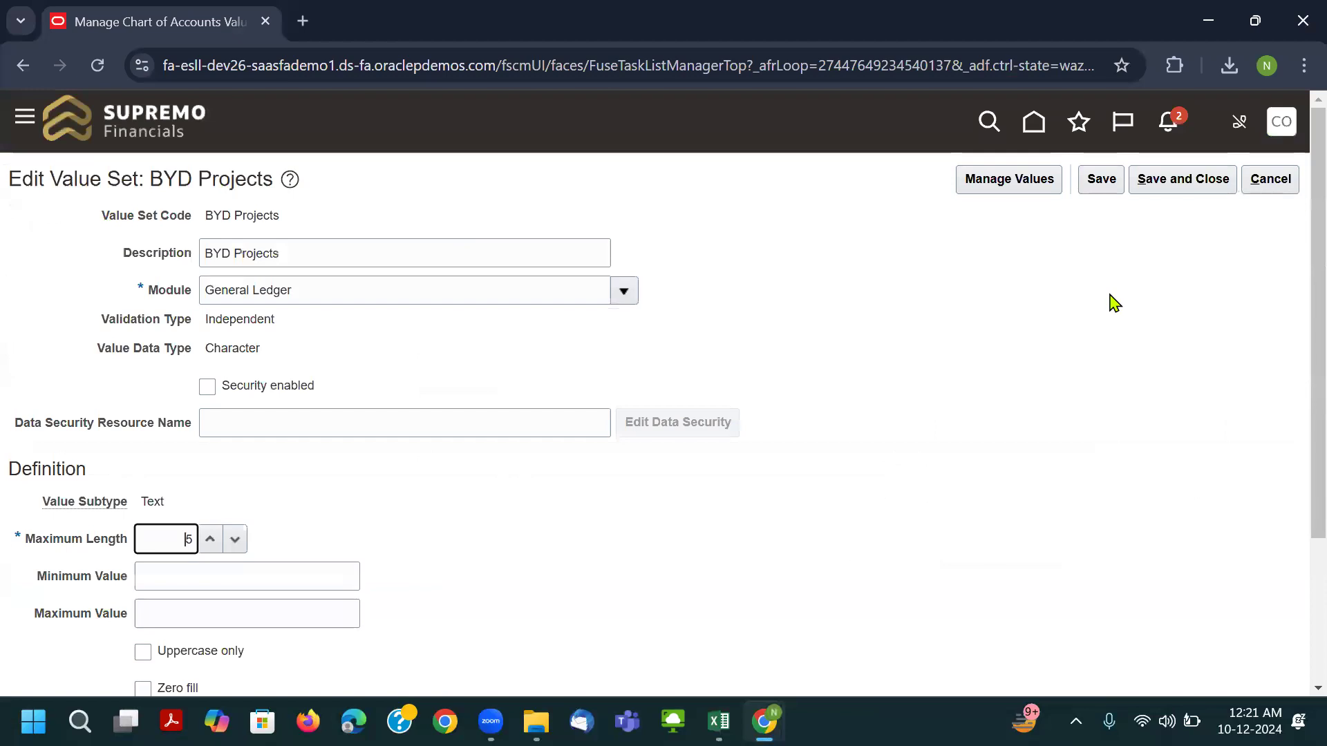
Return from BYD Projects to the value set search results, open BYD Location, and compare its Maximum Length with the class notes.
{"action": "scroll", "coordinate": [205, 500], "scroll_direction": "down", "scroll_amount": 3}
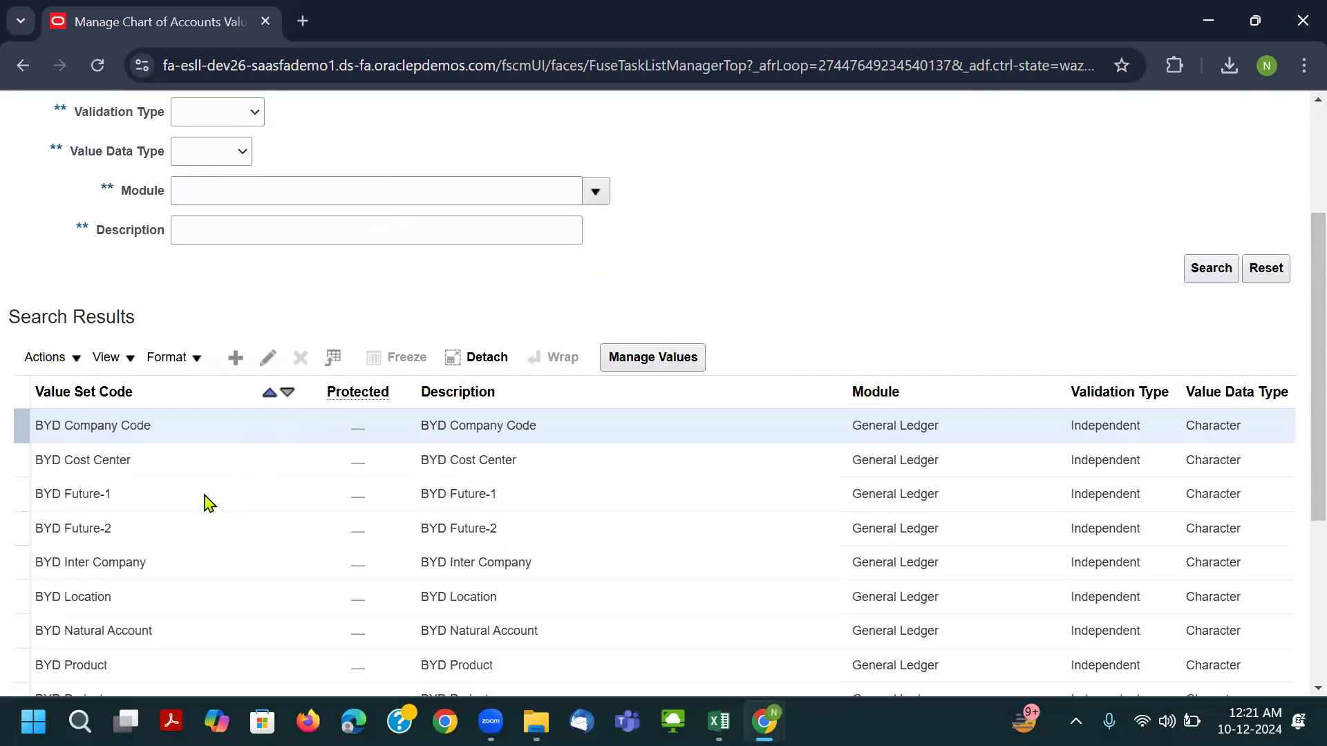
{"action": "left_click", "coordinate": [124, 596]}
{"action": "left_click", "coordinate": [267, 340]}
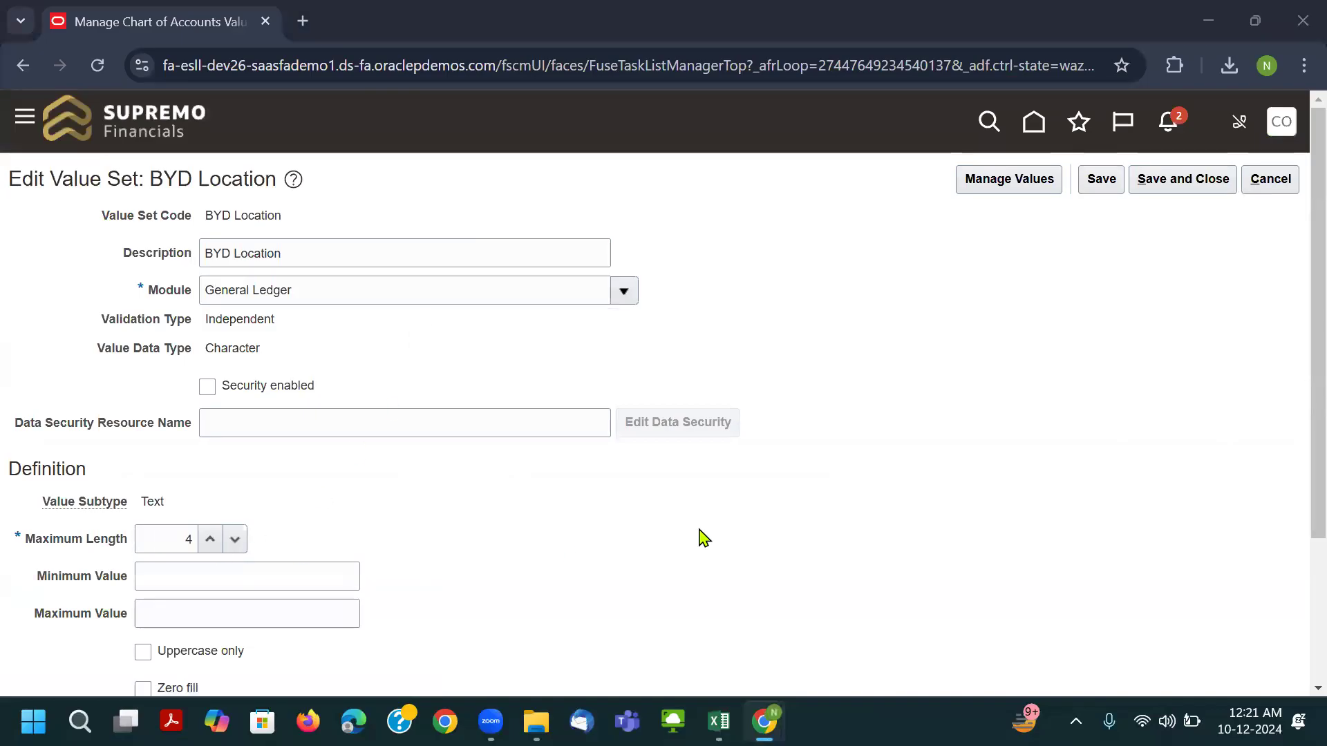
{"action": "key", "text": "alt+Tab"}
{"action": "left_click", "coordinate": [470, 492]}
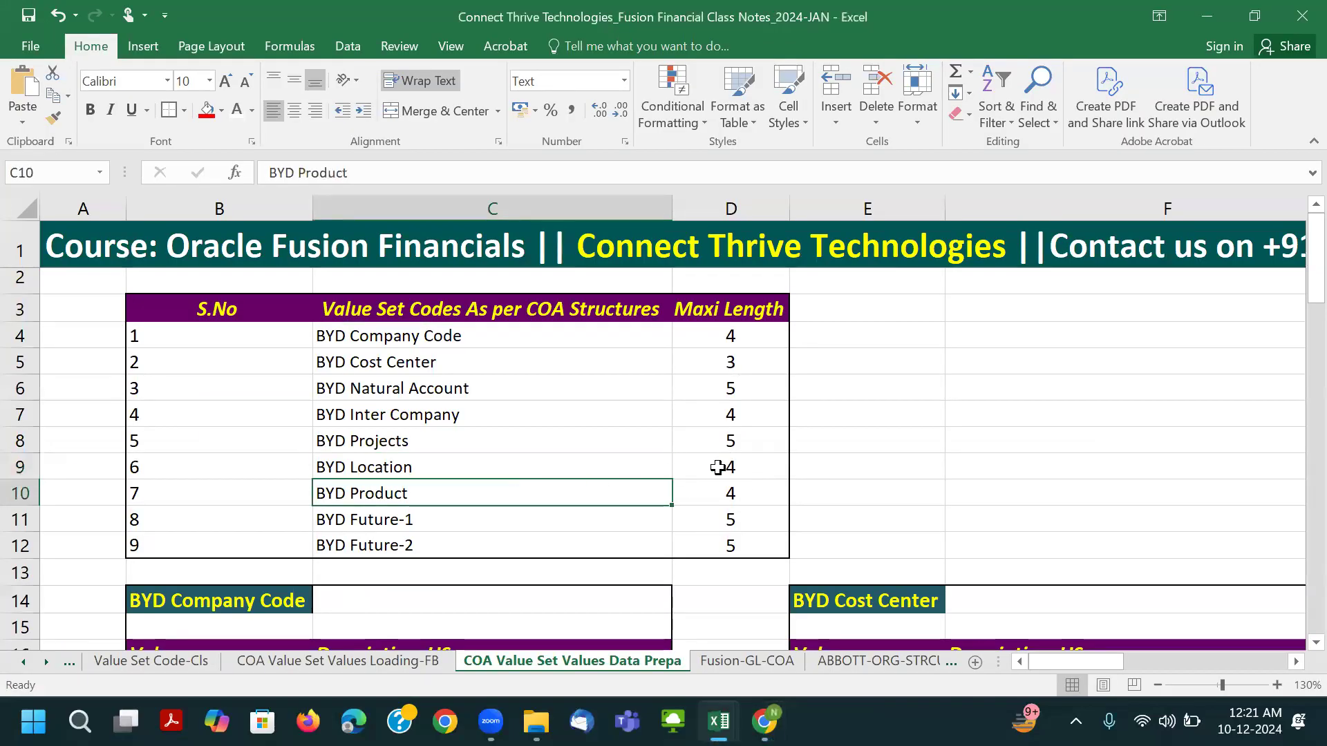
Close BYD Location in Oracle Fusion, open the BYD Product value set, and compare its Maximum Length with the class notes.
{"action": "key", "text": "alt+Tab"}
{"action": "left_click", "coordinate": [1269, 181]}
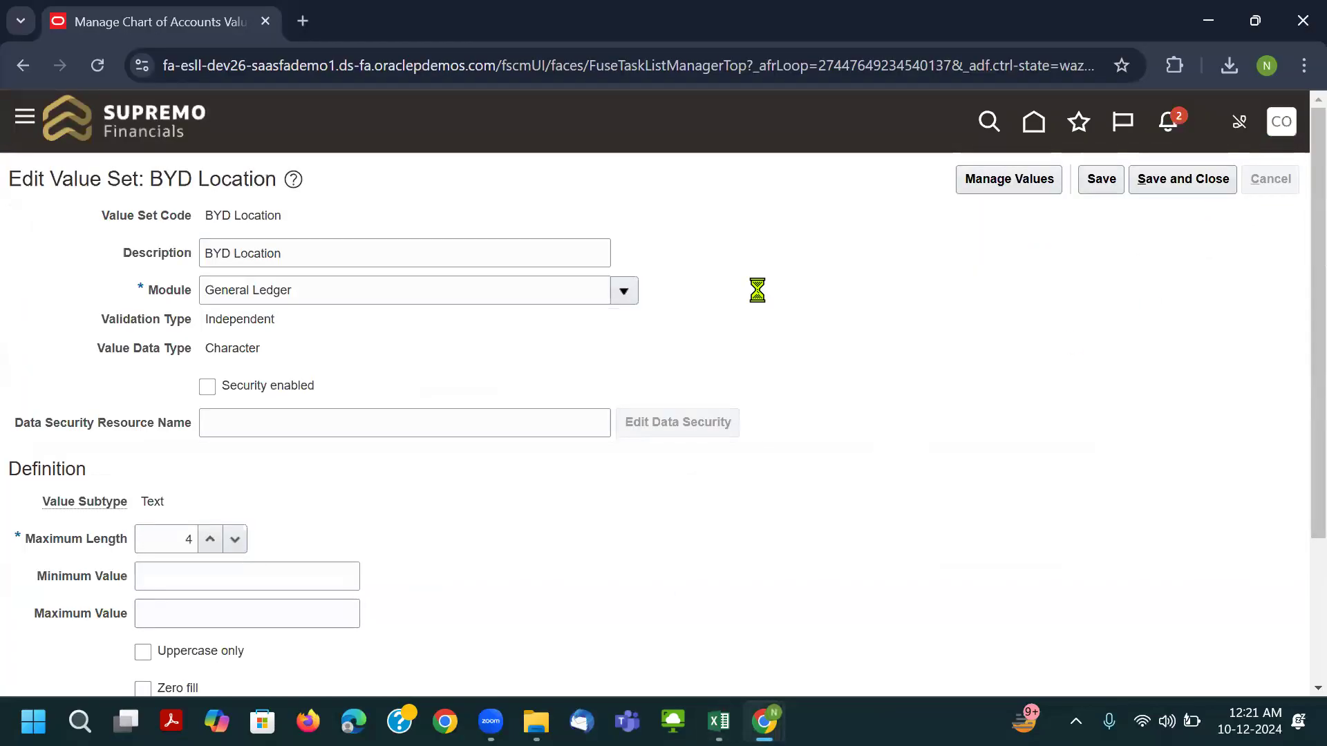
{"action": "scroll", "coordinate": [251, 515], "scroll_direction": "down", "scroll_amount": 3}
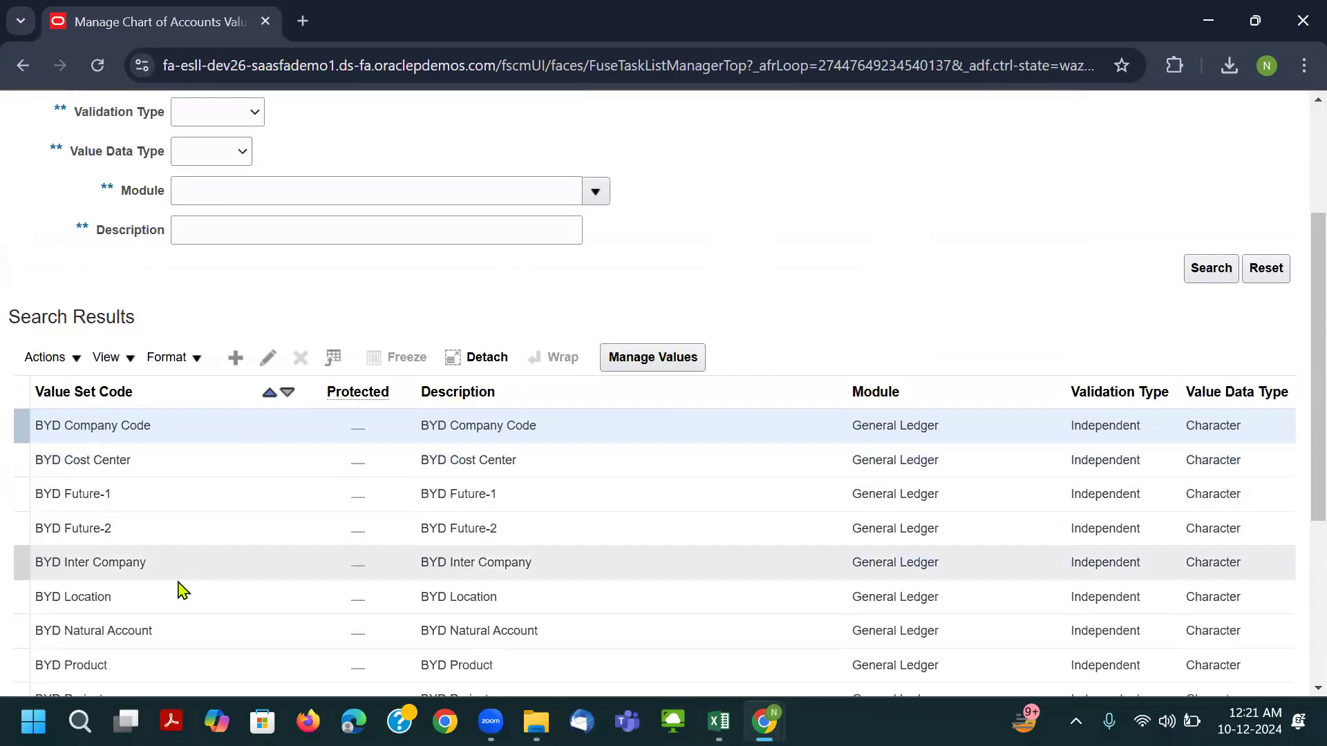
{"action": "scroll", "coordinate": [180, 513], "scroll_direction": "down", "scroll_amount": 2}
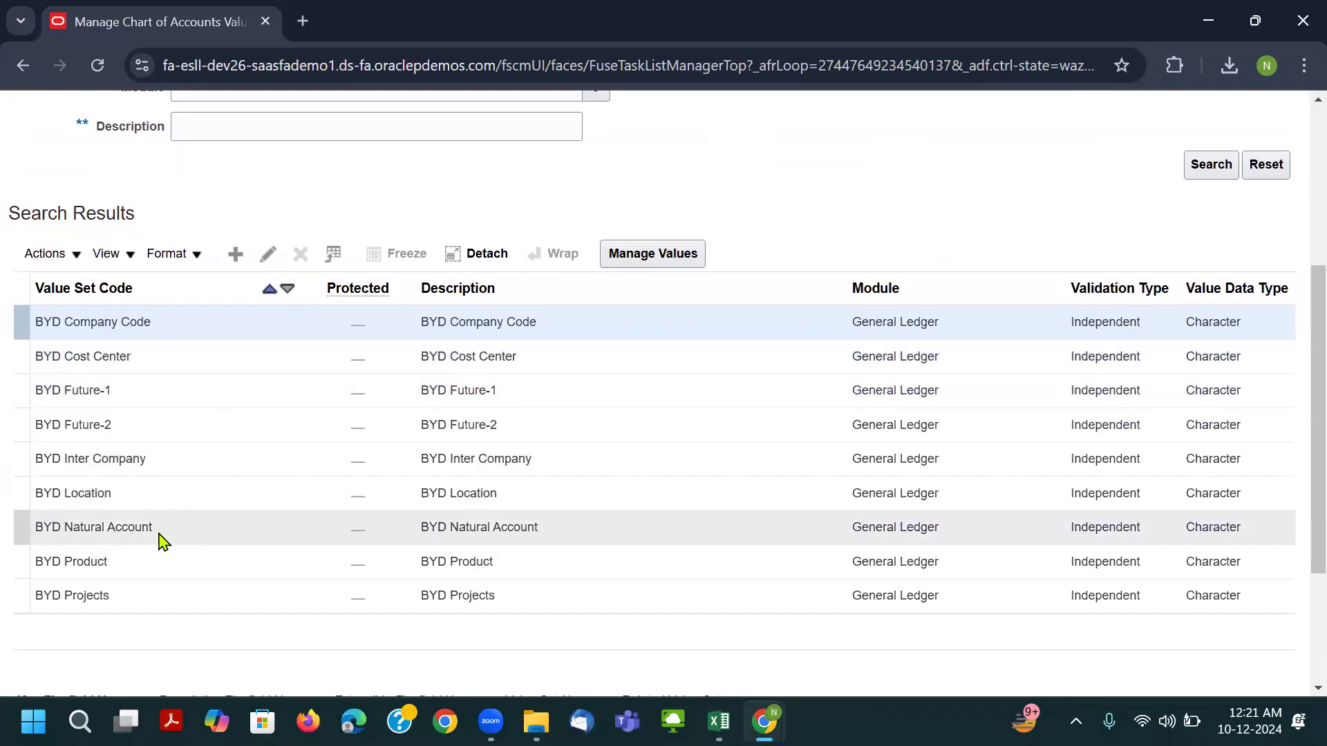
{"action": "left_click", "coordinate": [155, 565]}
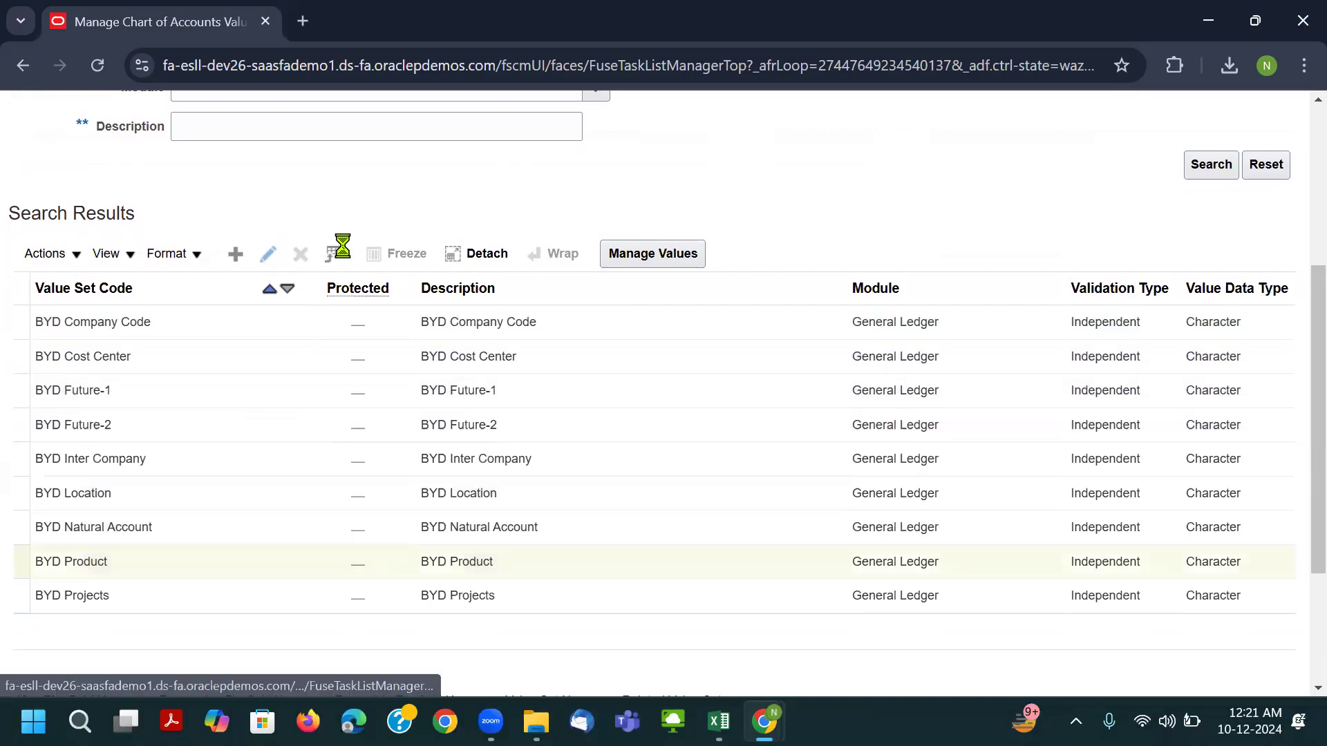
{"action": "key", "text": "alt+Tab"}
{"action": "key", "text": "Down"}
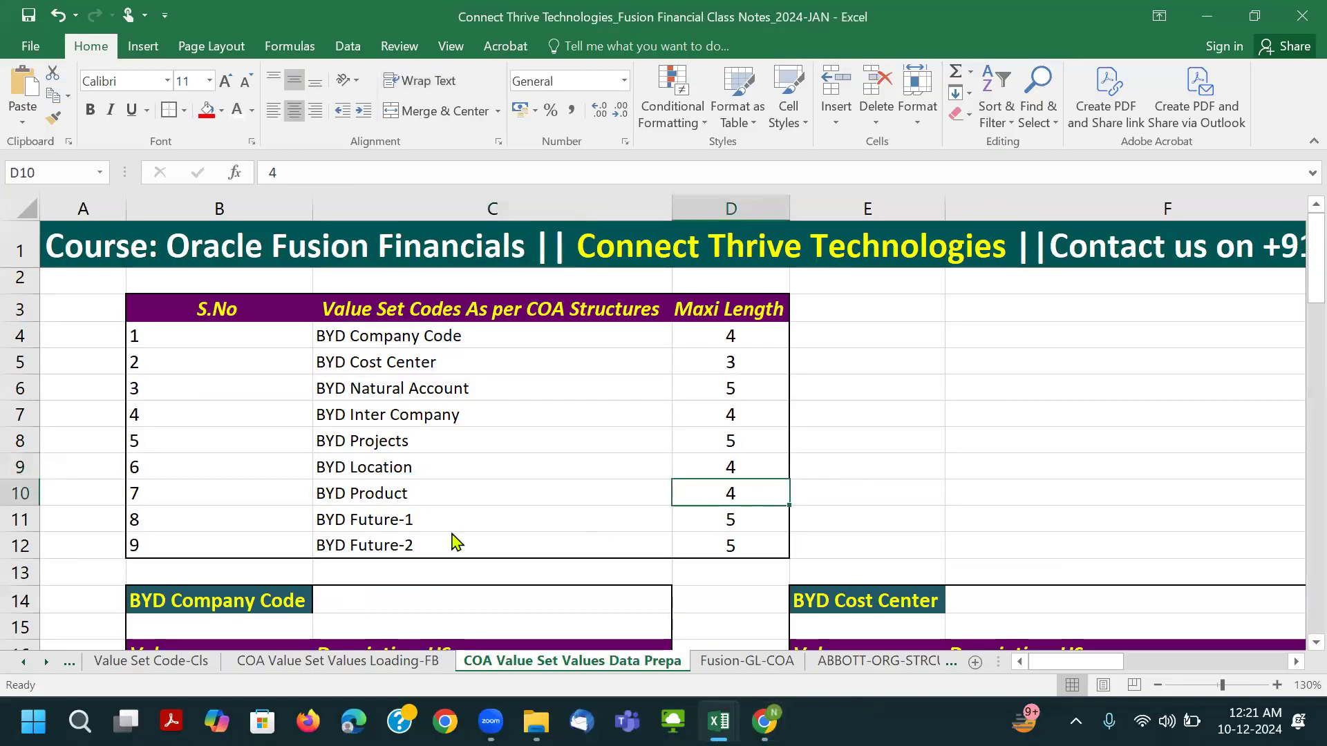
Close BYD Product in Oracle Fusion and open the BYD Future-1 value set to check its Maximum Length.
{"action": "key", "text": "alt+Tab"}
{"action": "left_click", "coordinate": [1271, 179]}
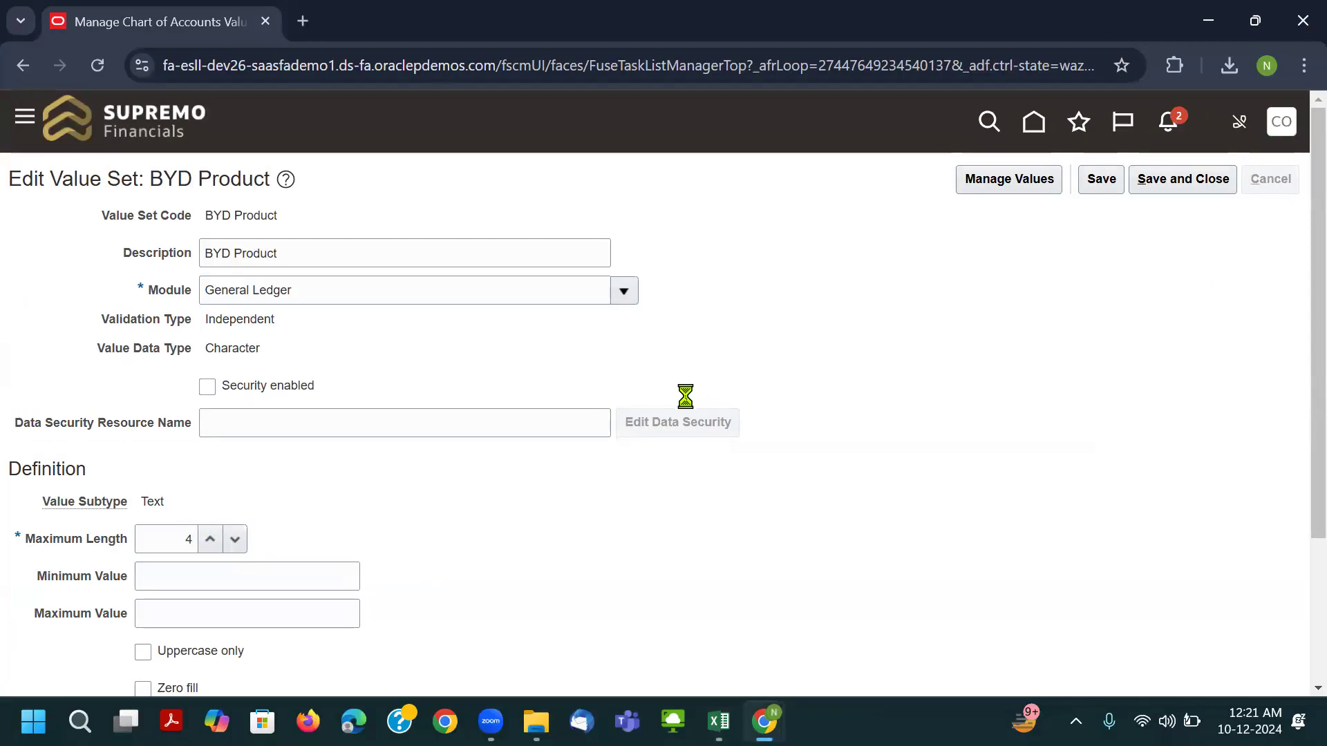
{"action": "scroll", "coordinate": [387, 578], "scroll_direction": "down", "scroll_amount": 6}
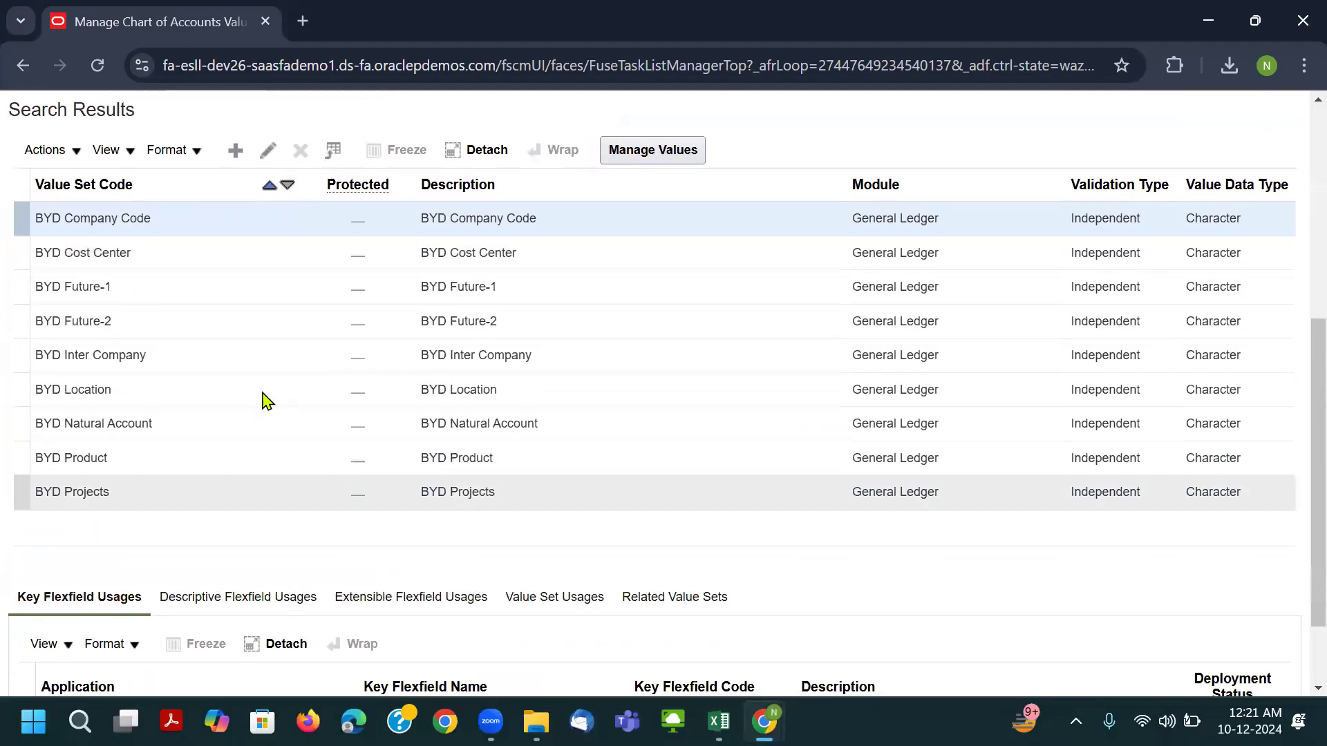
{"action": "left_click", "coordinate": [171, 283]}
{"action": "left_click", "coordinate": [268, 153]}
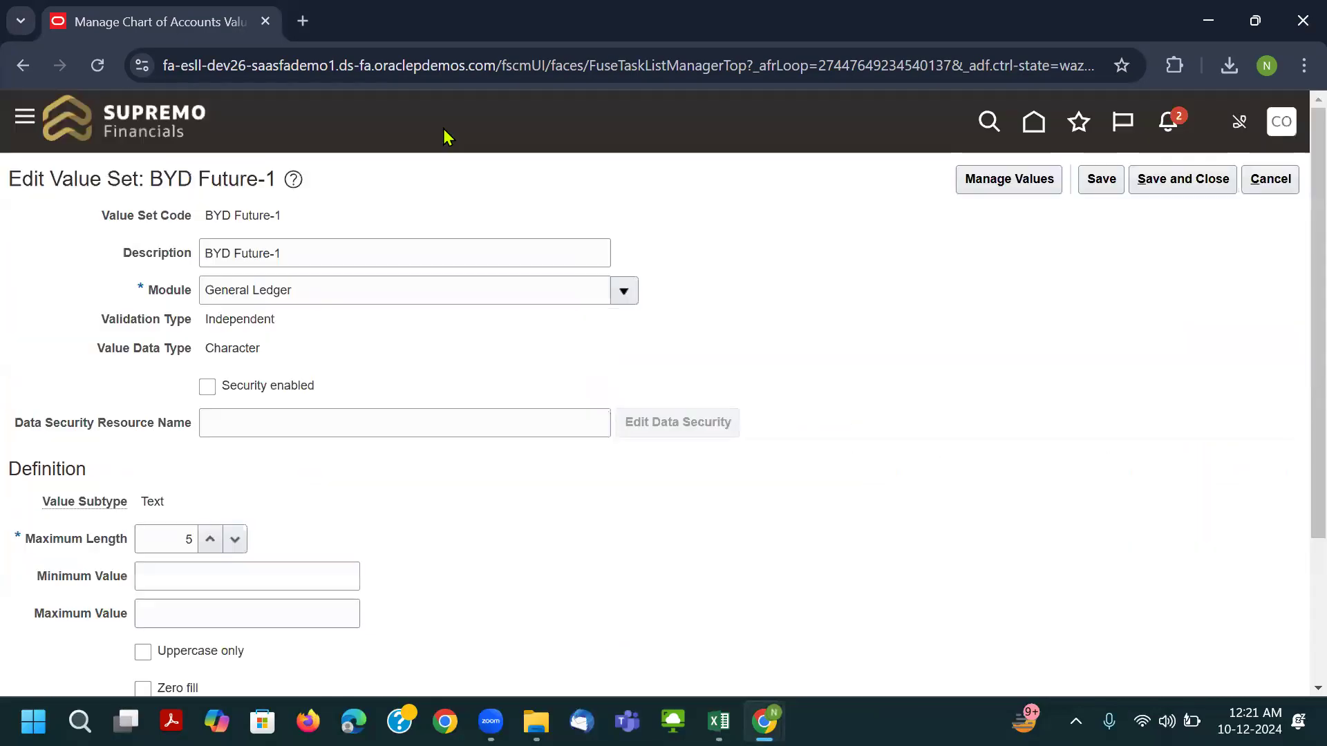
Close BYD Future-1, check the Maximum Length of the BYD Future-2 value set, and return to the search results.
{"action": "left_click", "coordinate": [1259, 185]}
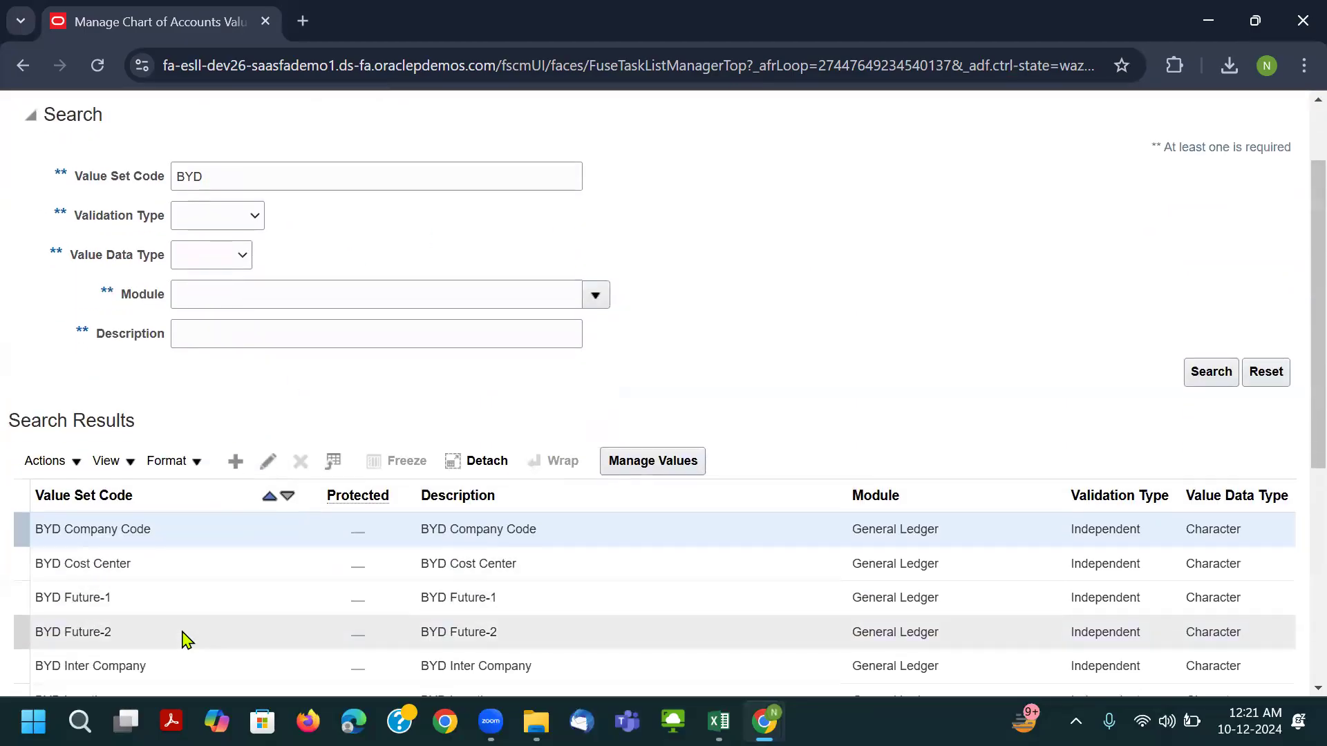
{"action": "left_click", "coordinate": [187, 511]}
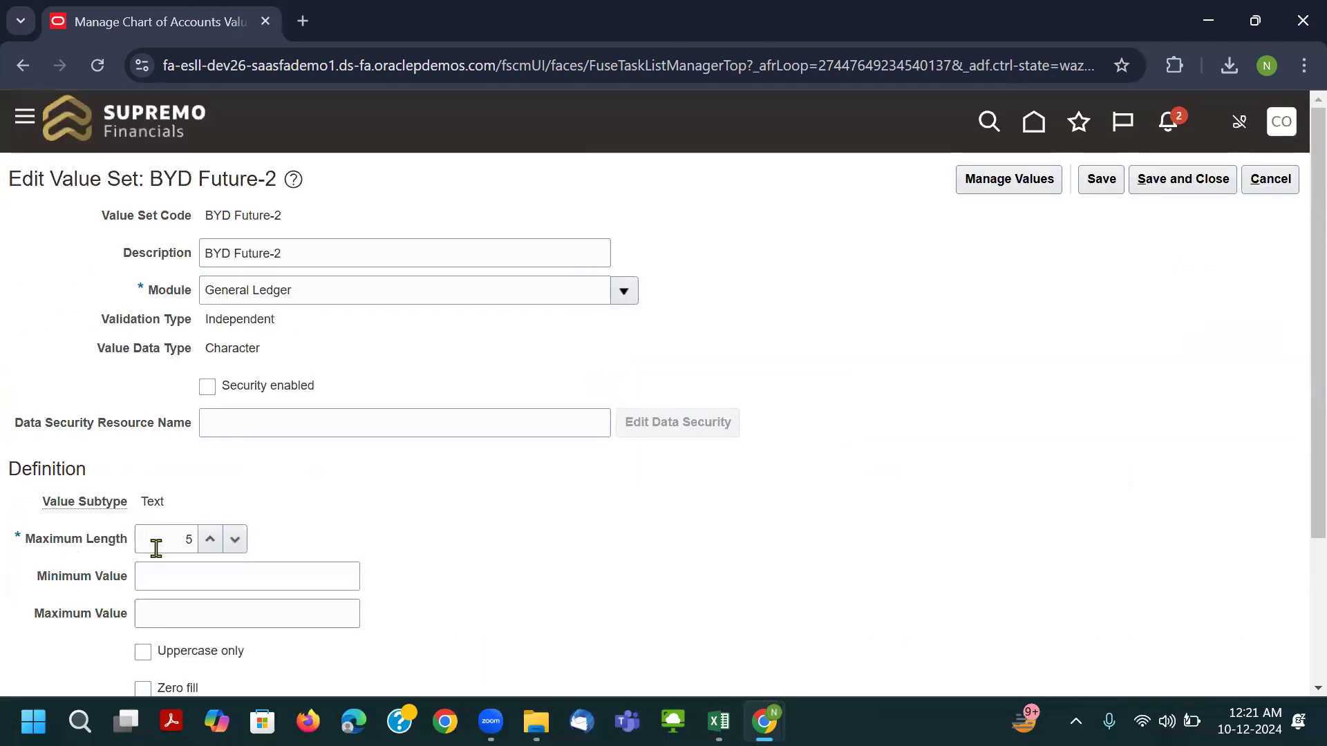
{"action": "left_click", "coordinate": [1259, 177]}
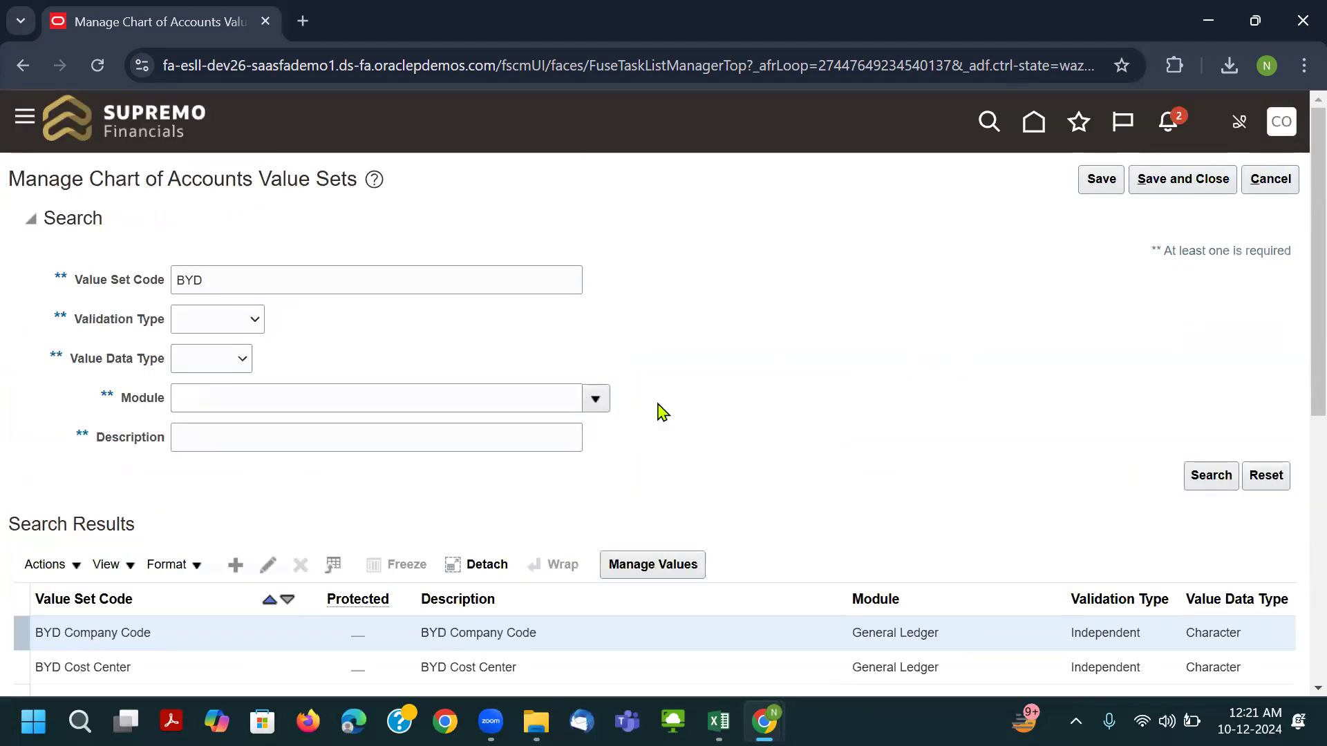
Switch to the class notes in Excel and review the full table of value set codes and maximum lengths.
{"action": "key", "text": "alt+Tab"}
{"action": "left_click_drag", "start_coordinate": [203, 338], "coordinate": [734, 557]}
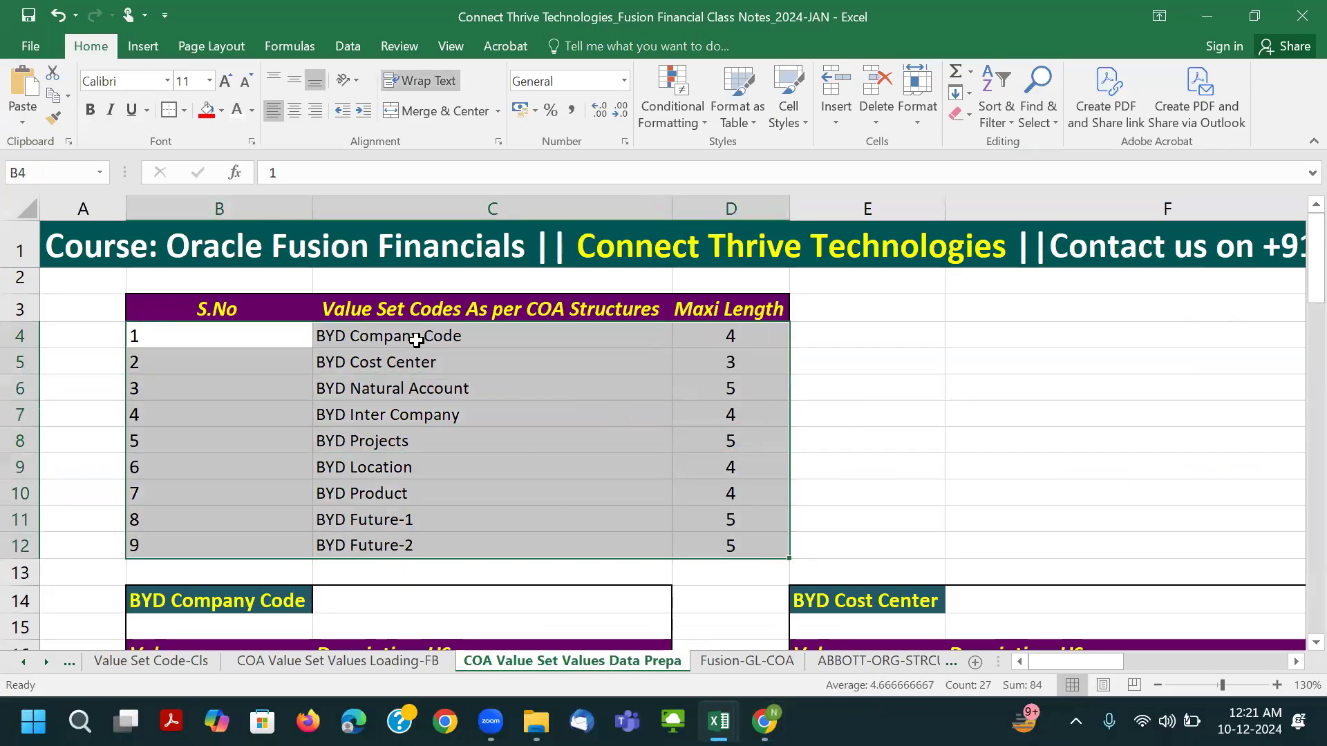
{"action": "left_click", "coordinate": [353, 339]}
Review the Value column of the BYD Company Code data preparation table, from 1000 to 9050.
{"action": "scroll", "coordinate": [394, 415], "scroll_direction": "down", "scroll_amount": 4}
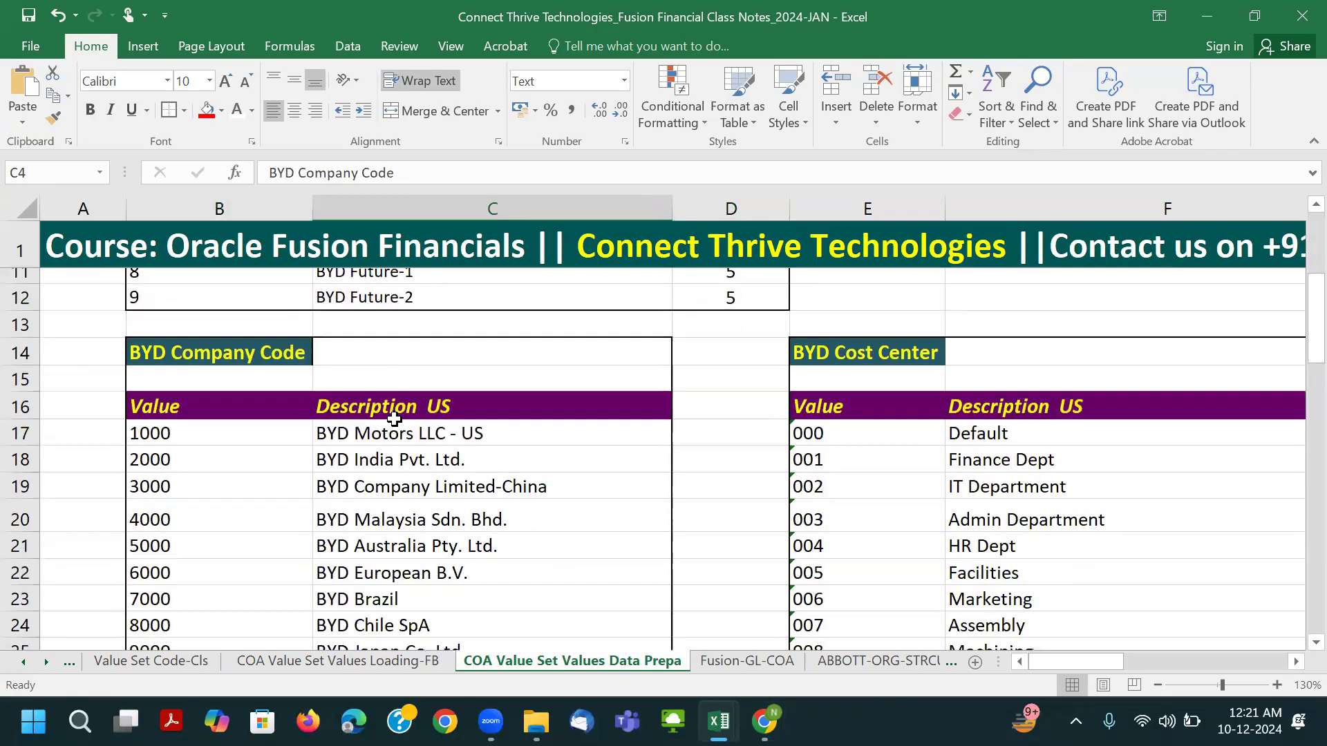
{"action": "left_click", "coordinate": [168, 367]}
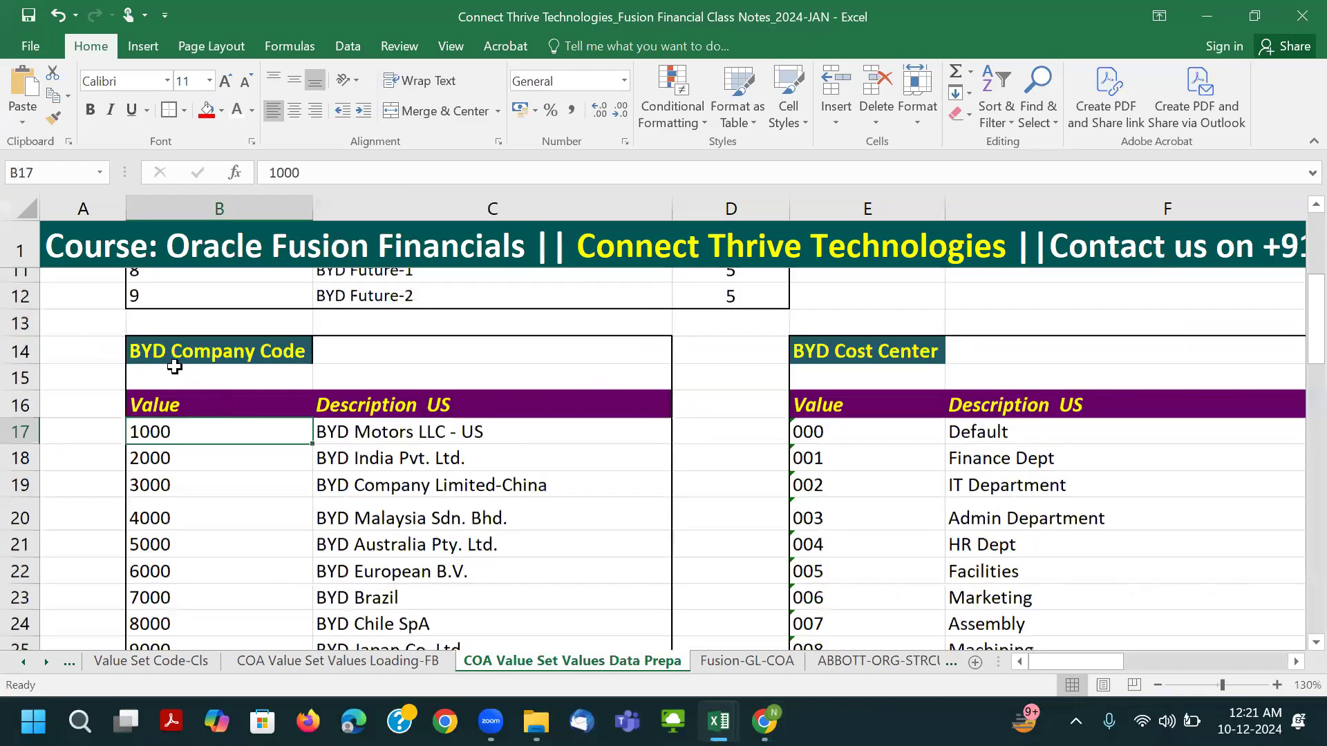
{"action": "scroll", "coordinate": [342, 402], "scroll_direction": "up", "scroll_amount": 1}
{"action": "left_click", "coordinate": [257, 376]}
{"action": "left_click_drag", "start_coordinate": [178, 434], "coordinate": [190, 557]}
{"action": "left_click", "coordinate": [385, 445]}
{"action": "scroll", "coordinate": [289, 443], "scroll_direction": "down", "scroll_amount": 1}
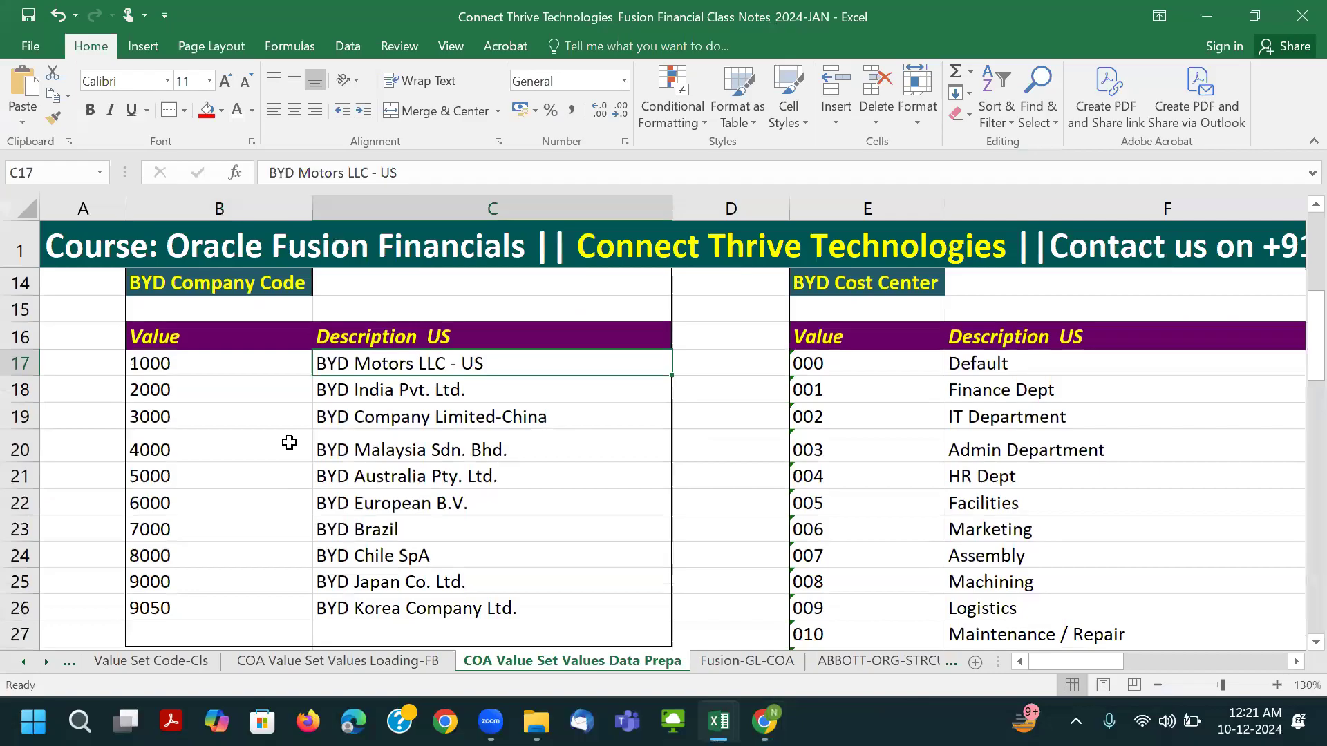
{"action": "left_click_drag", "start_coordinate": [179, 363], "coordinate": [190, 600]}
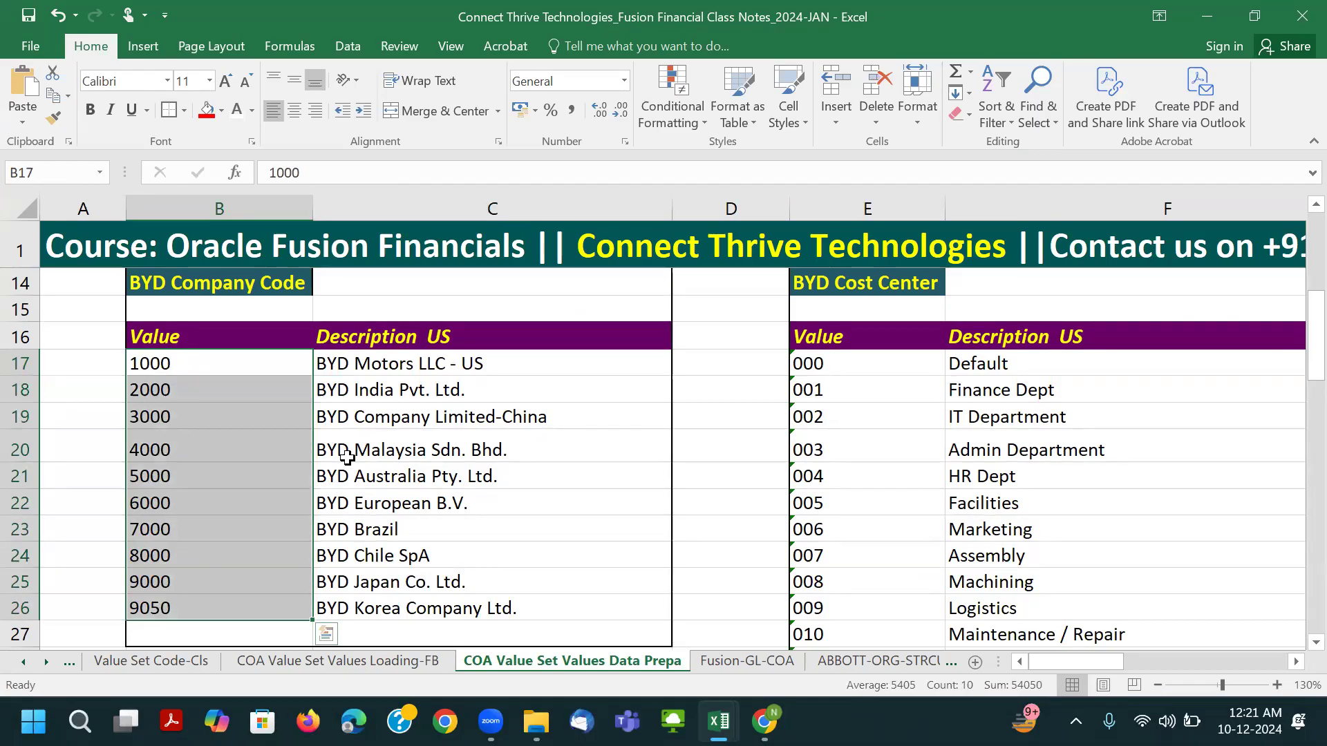
Review the company descriptions in the BYD Company Code table, starting at BYD Motors LLC - US.
{"action": "scroll", "coordinate": [347, 457], "scroll_direction": "up", "scroll_amount": 1}
{"action": "left_click", "coordinate": [356, 448]}
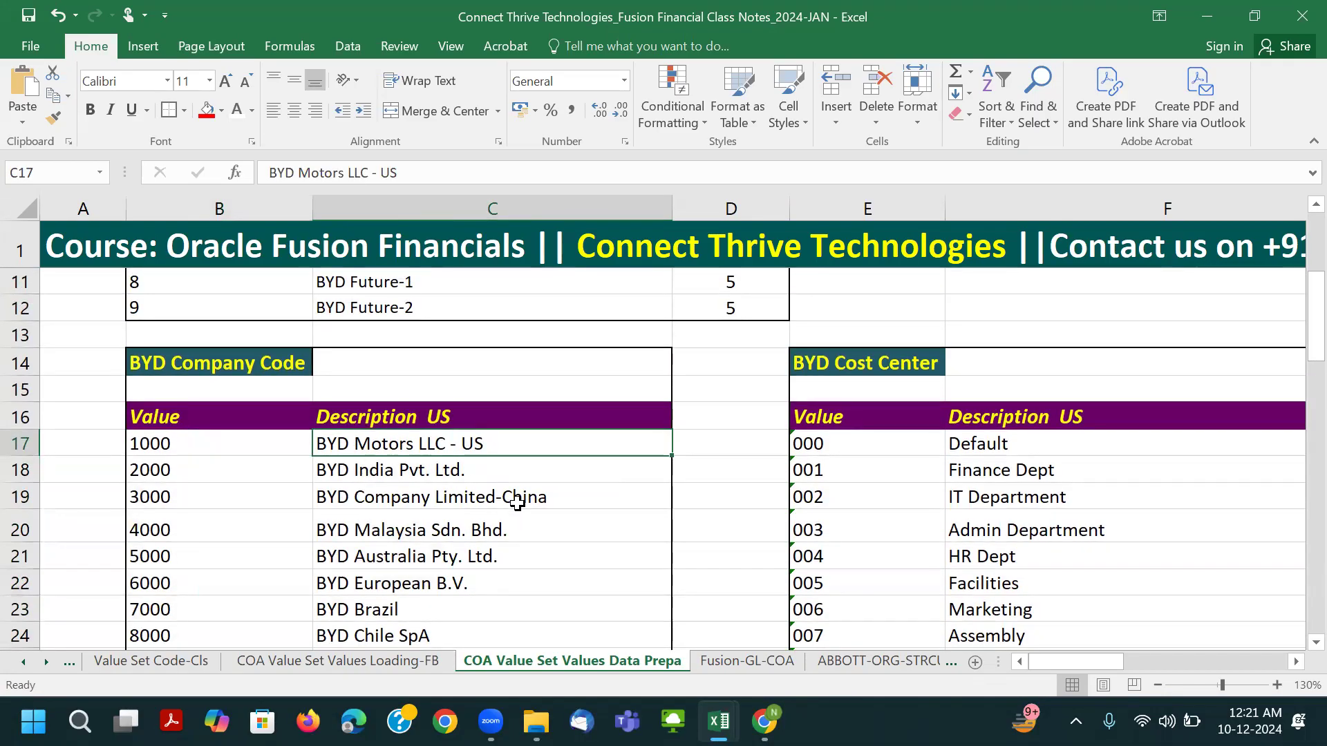
{"action": "left_click_drag", "start_coordinate": [334, 435], "coordinate": [357, 557]}
{"action": "left_click", "coordinate": [355, 448]}
Switch to the BYD Contact Us page in Chrome and examine the Global Headquarters company and the BYD Motors LLC entry under America.
{"action": "mouse_move", "coordinate": [767, 712]}
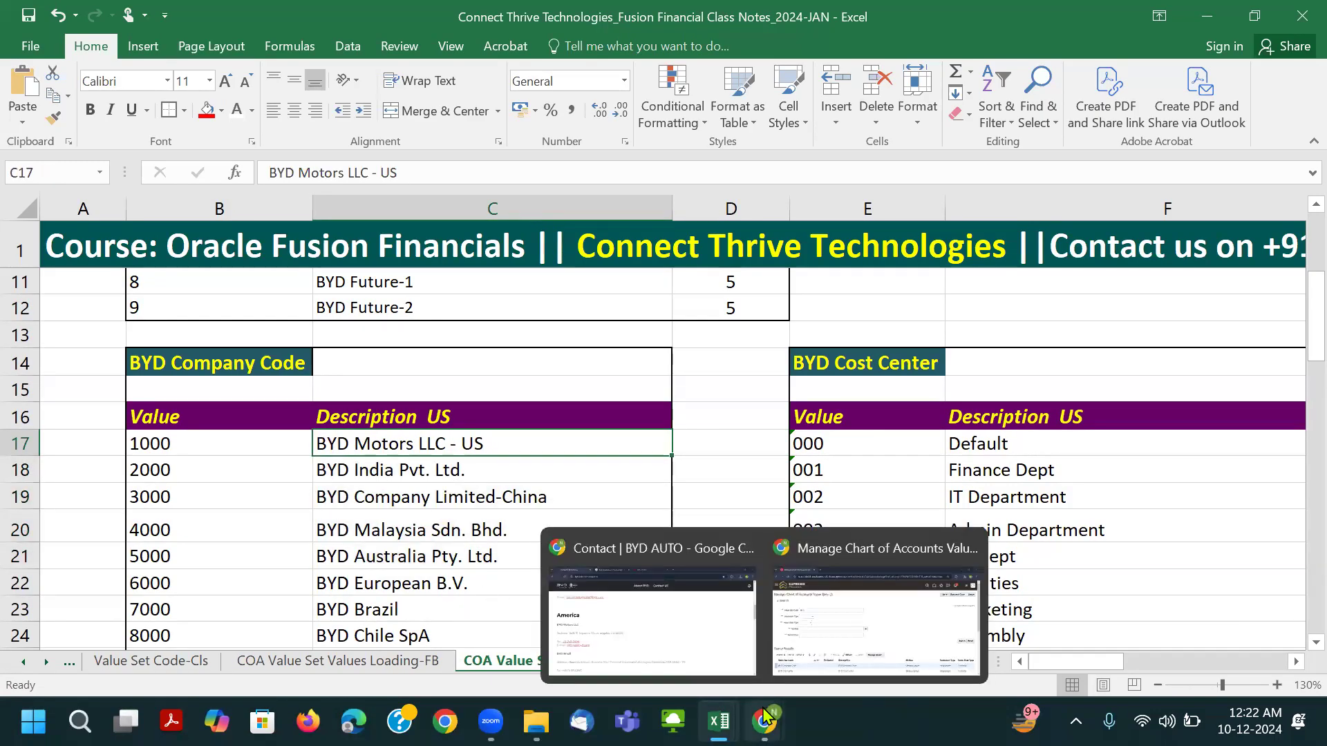
{"action": "left_click", "coordinate": [687, 628]}
{"action": "scroll", "coordinate": [424, 304], "scroll_direction": "up", "scroll_amount": 9}
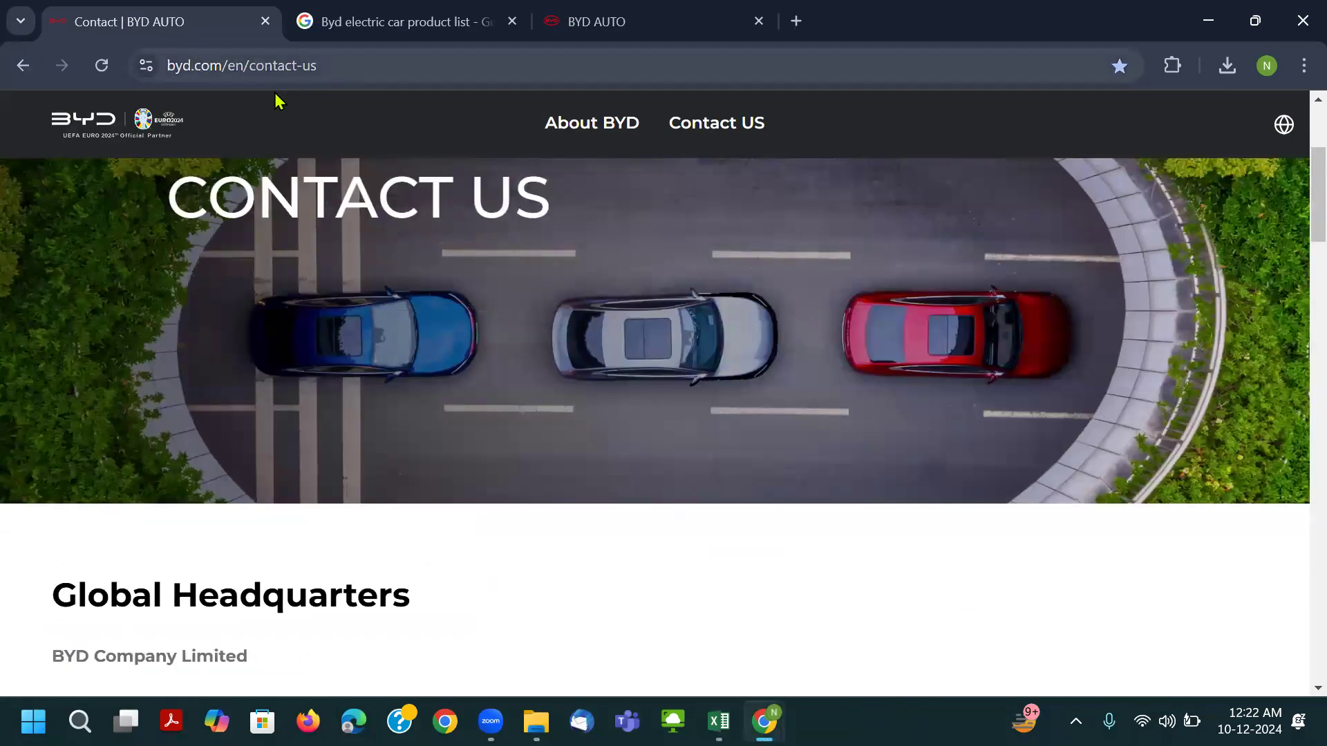
{"action": "scroll", "coordinate": [349, 253], "scroll_direction": "down", "scroll_amount": 5}
{"action": "left_click_drag", "start_coordinate": [58, 237], "coordinate": [283, 247]}
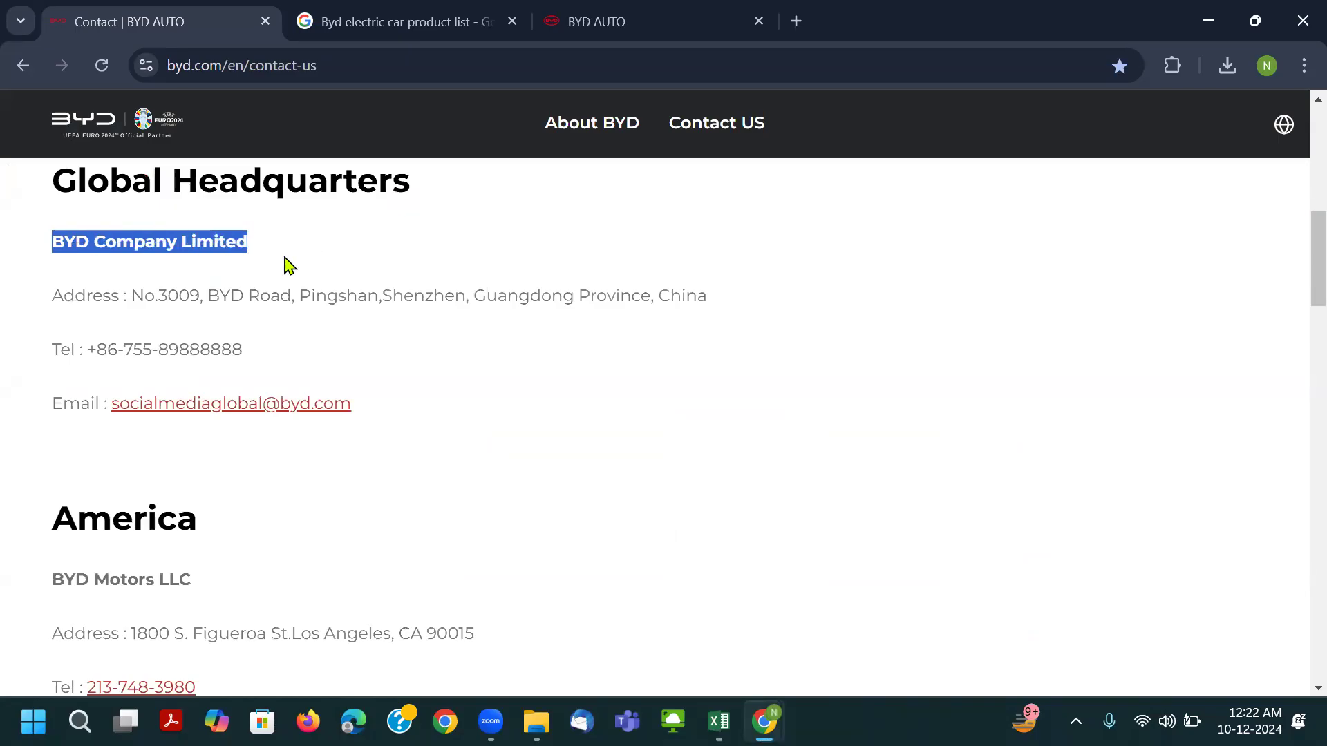
{"action": "scroll", "coordinate": [624, 290], "scroll_direction": "down", "scroll_amount": 4}
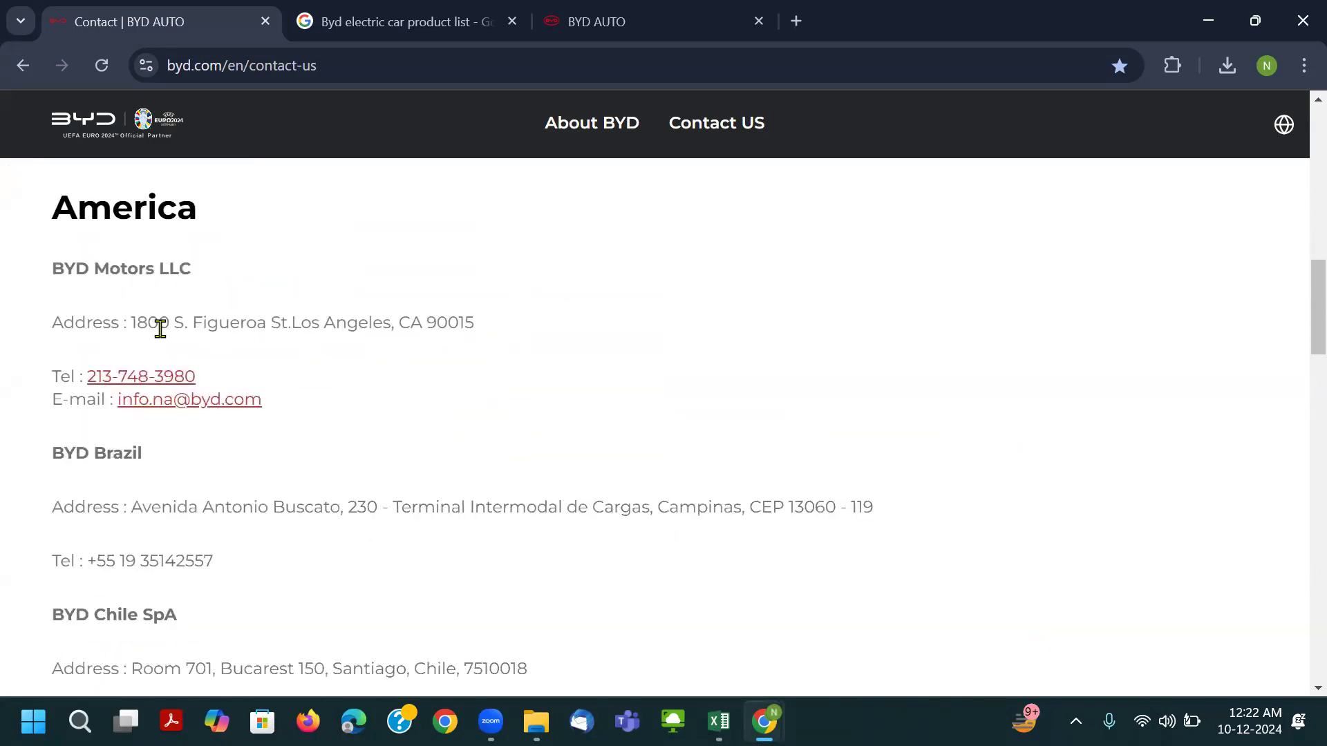
{"action": "left_click_drag", "start_coordinate": [56, 270], "coordinate": [211, 275]}
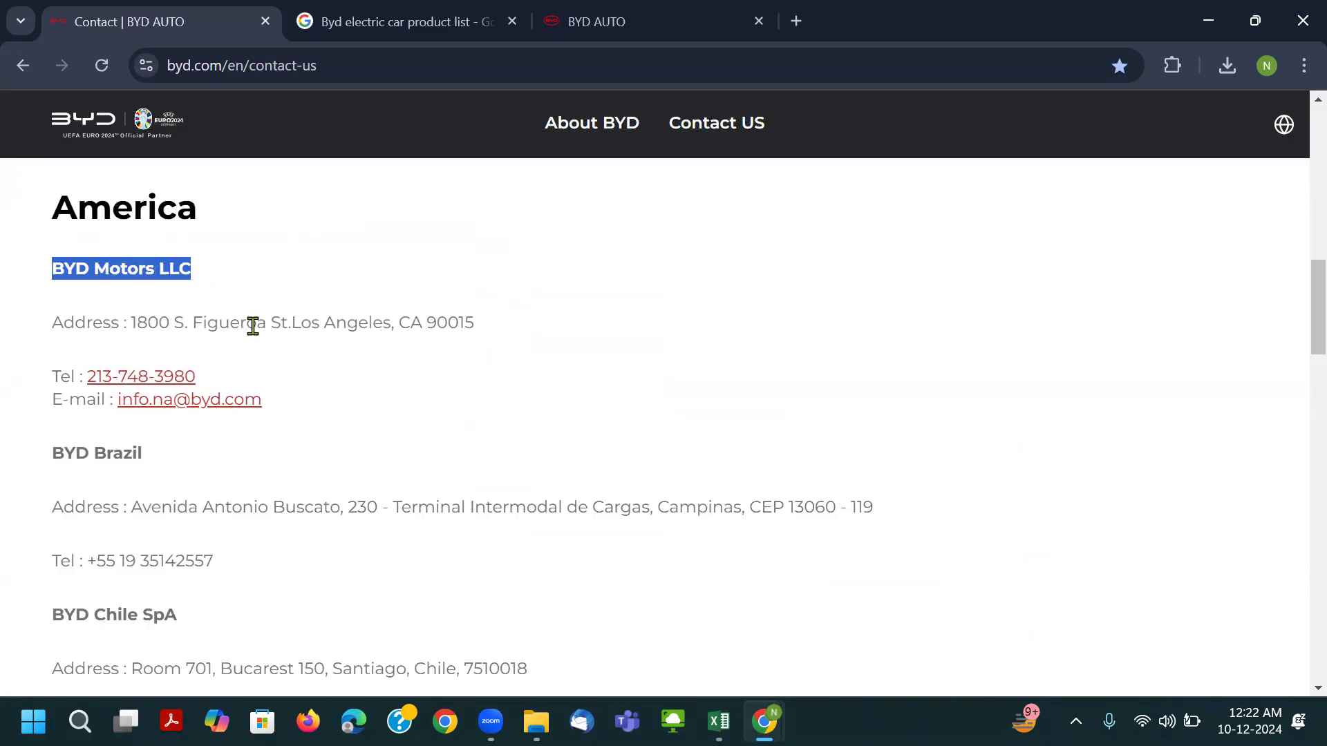
{"action": "scroll", "coordinate": [253, 326], "scroll_direction": "down", "scroll_amount": 1}
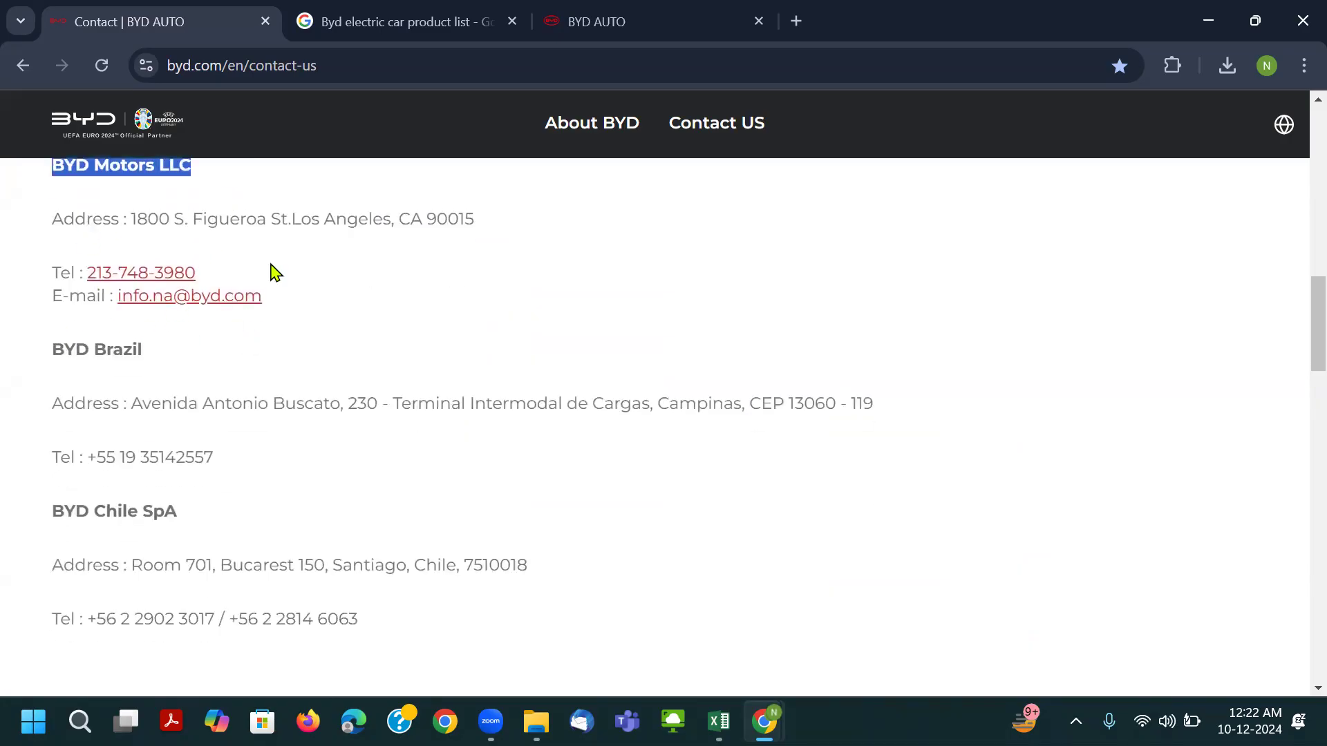
{"action": "double_click", "coordinate": [335, 219]}
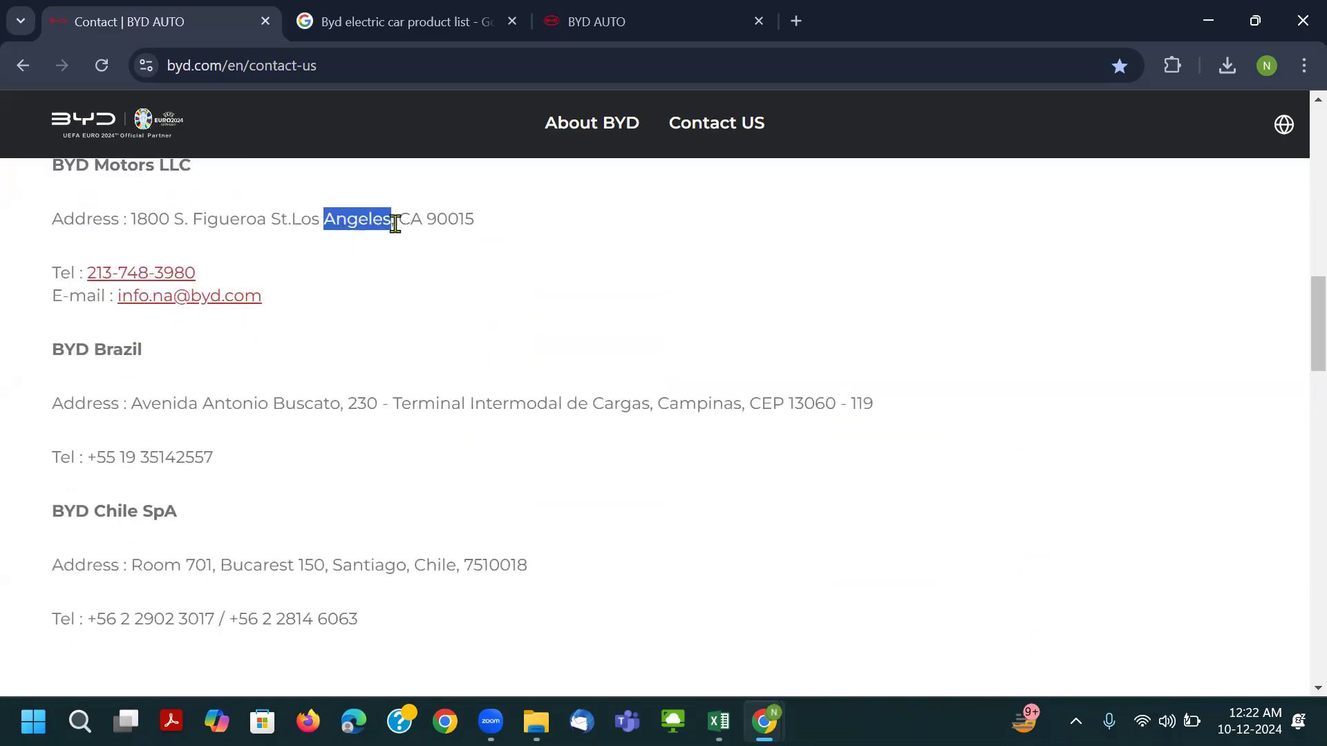
Examine the BYD Brazil, BYD Chile SpA and BYD European B.V. company entries on the contact page.
{"action": "left_click_drag", "start_coordinate": [54, 349], "coordinate": [175, 353]}
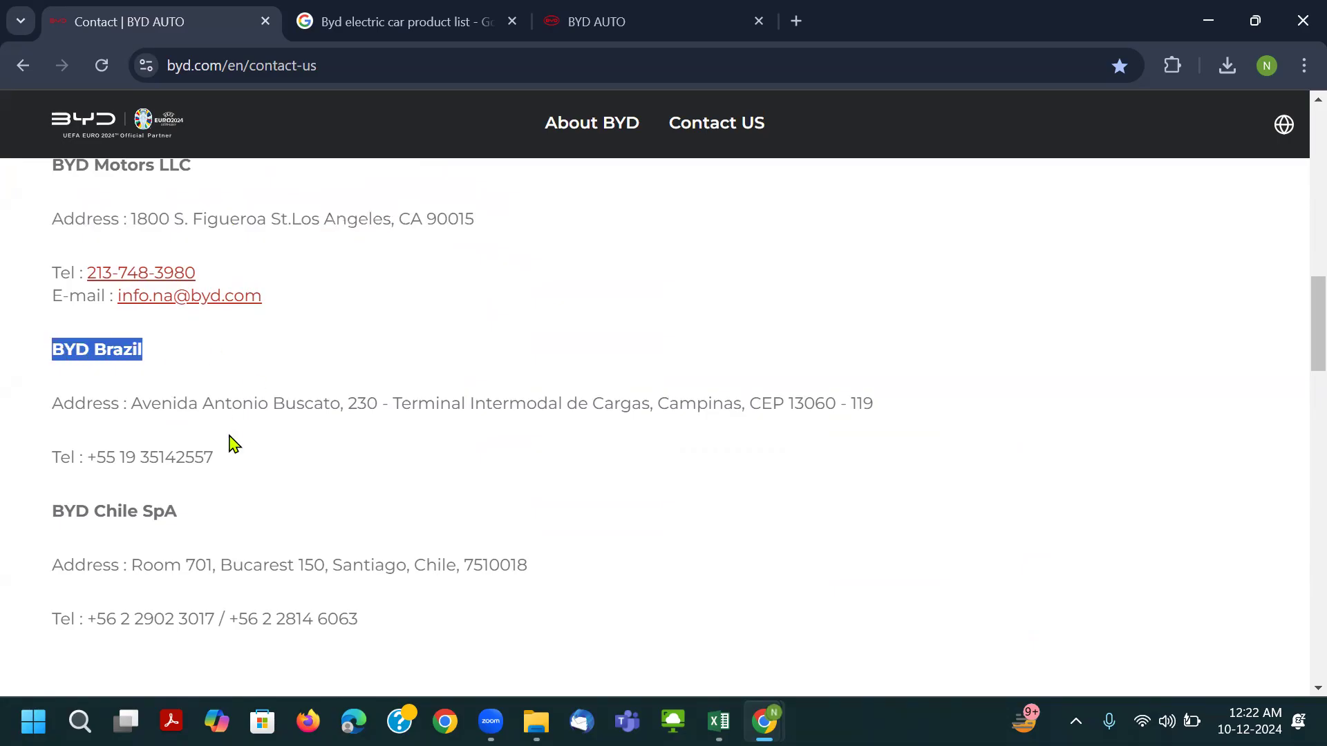
{"action": "scroll", "coordinate": [195, 409], "scroll_direction": "down", "scroll_amount": 2}
{"action": "left_click_drag", "start_coordinate": [64, 304], "coordinate": [178, 305]}
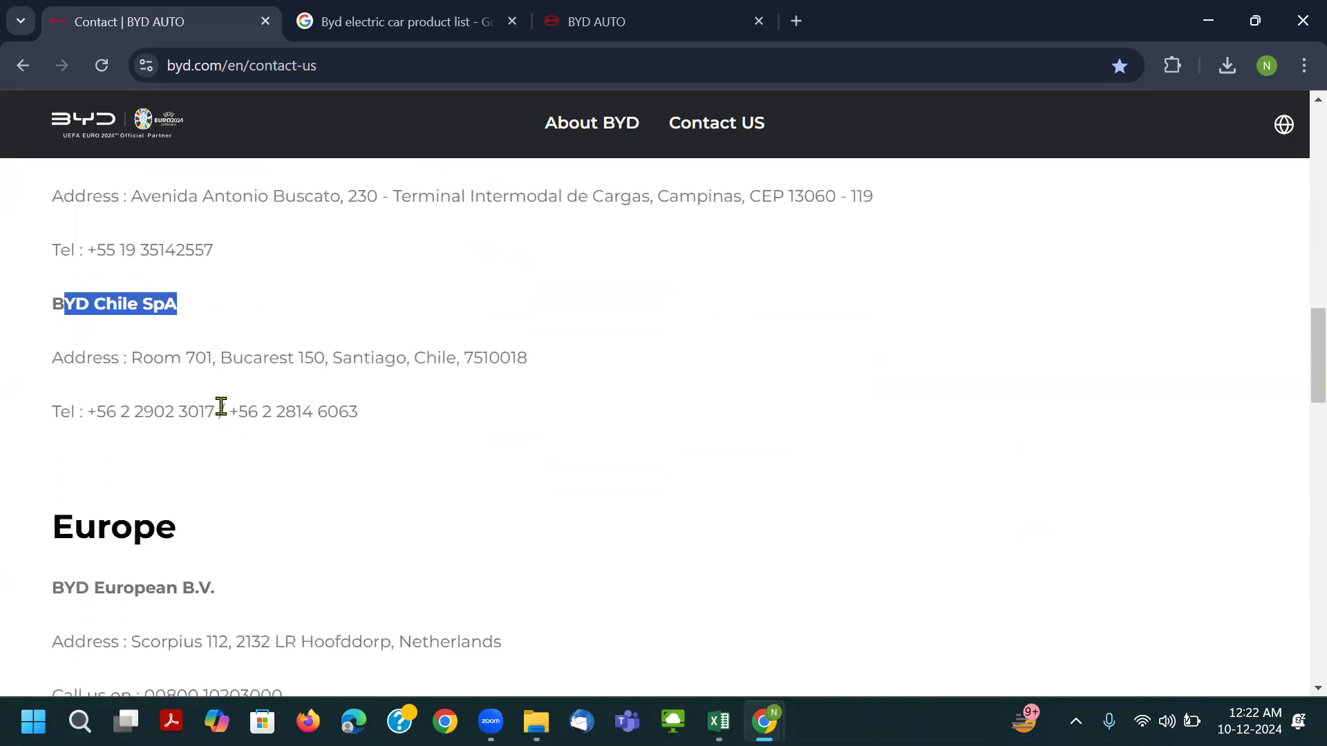
{"action": "scroll", "coordinate": [79, 559], "scroll_direction": "down", "scroll_amount": 1}
{"action": "left_click_drag", "start_coordinate": [64, 474], "coordinate": [256, 474]}
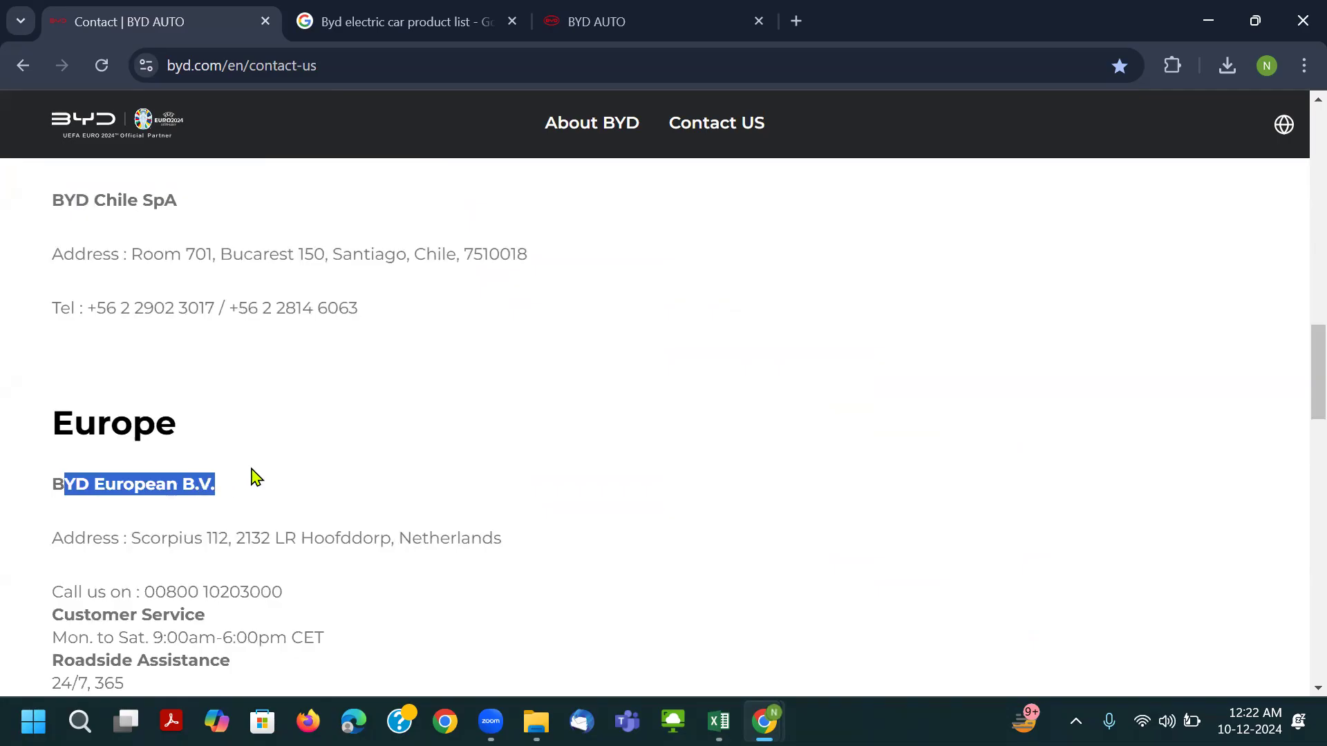
Examine the Asia Pacific companies on the contact page, including BYD Japan, Korea, India and Malaysia, down to Middle East & Africa.
{"action": "scroll", "coordinate": [249, 476], "scroll_direction": "down", "scroll_amount": 2}
{"action": "scroll", "coordinate": [251, 477], "scroll_direction": "down", "scroll_amount": 3}
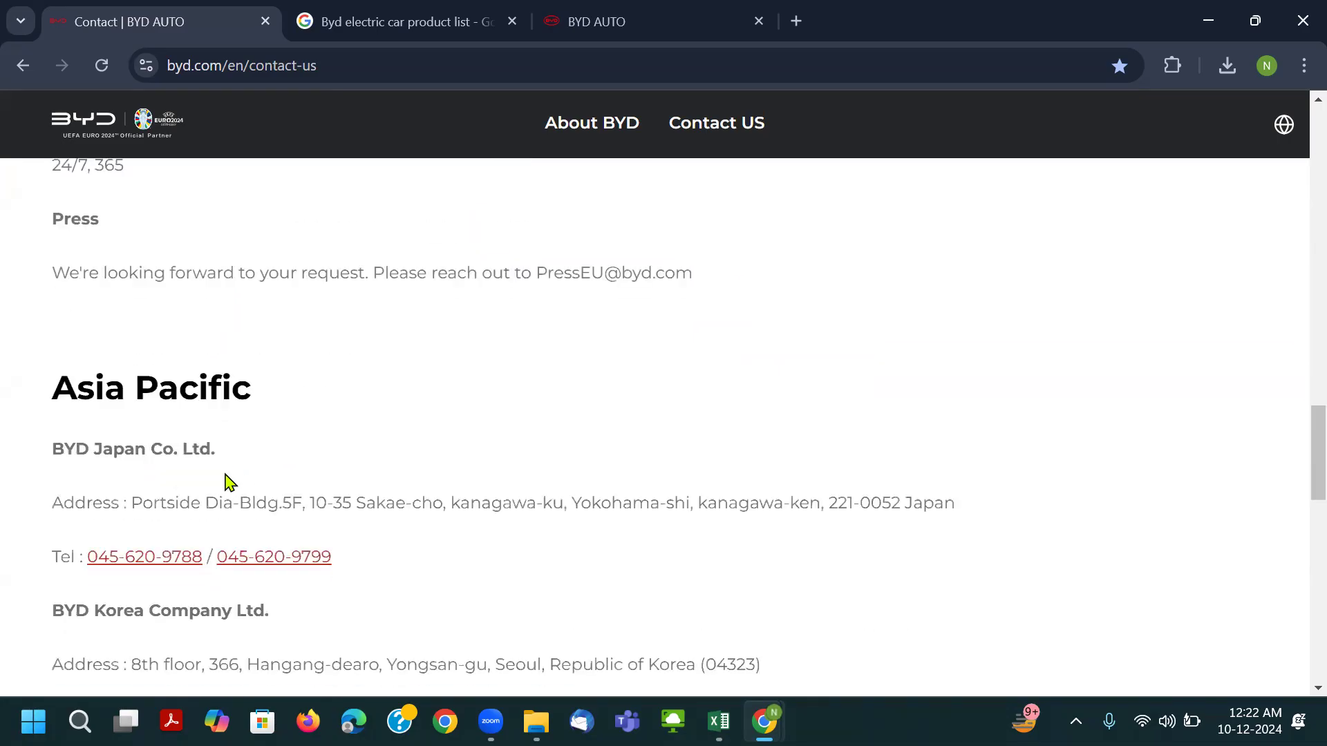
{"action": "left_click_drag", "start_coordinate": [48, 450], "coordinate": [320, 438]}
{"action": "scroll", "coordinate": [334, 430], "scroll_direction": "down", "scroll_amount": 3}
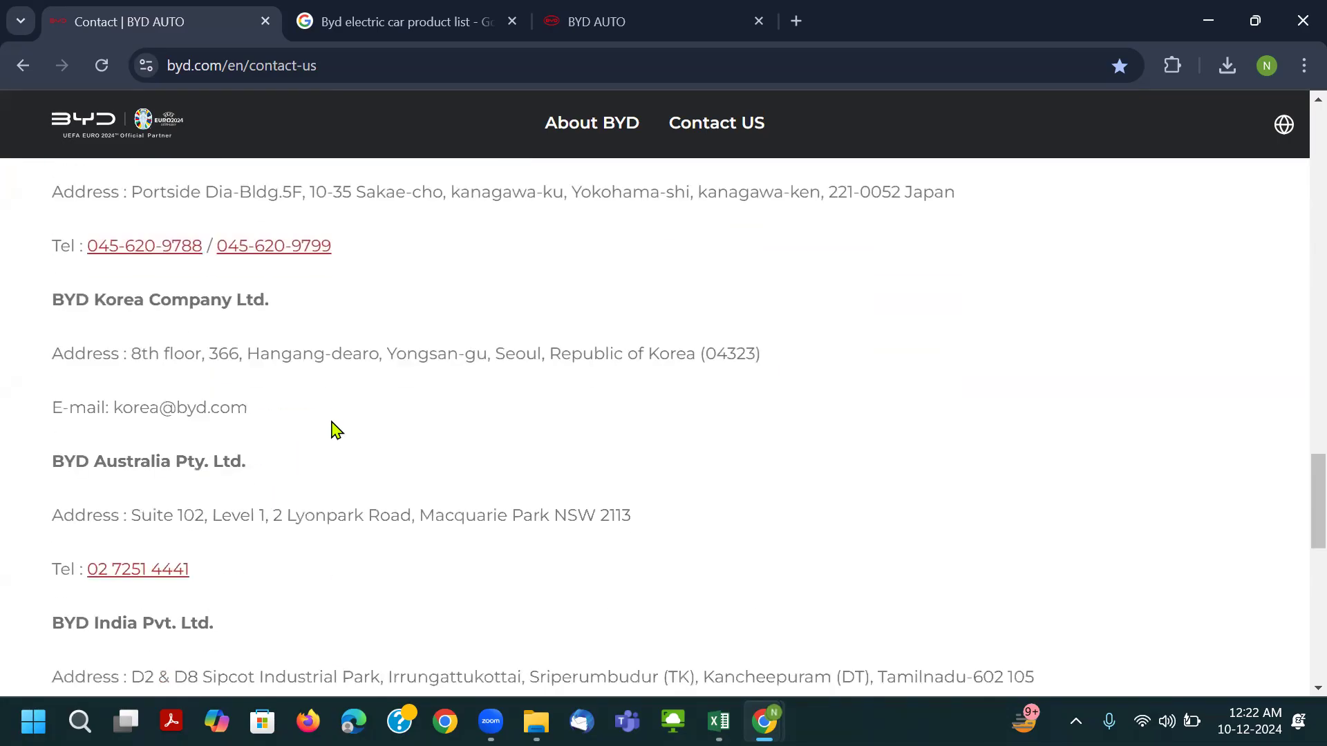
{"action": "left_click_drag", "start_coordinate": [55, 358], "coordinate": [293, 355]}
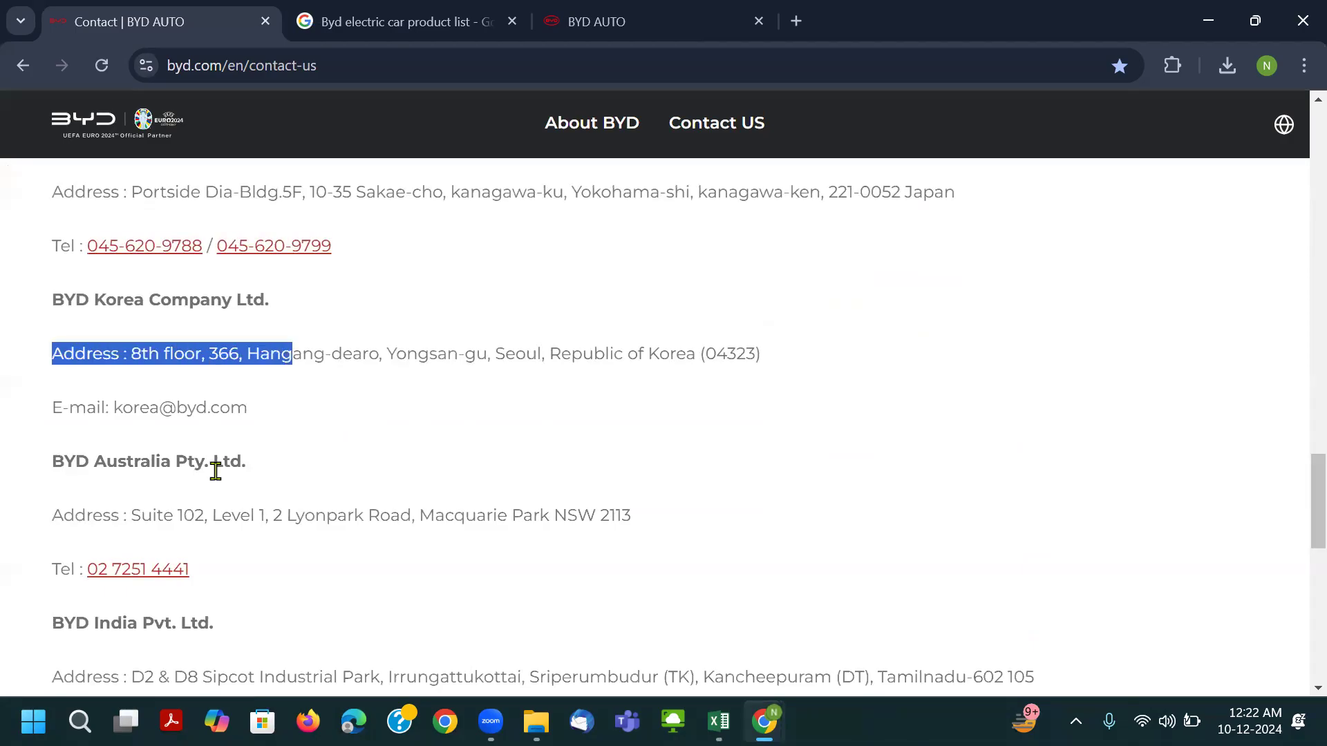
{"action": "scroll", "coordinate": [83, 464], "scroll_direction": "down", "scroll_amount": 2}
{"action": "left_click_drag", "start_coordinate": [64, 415], "coordinate": [198, 416]}
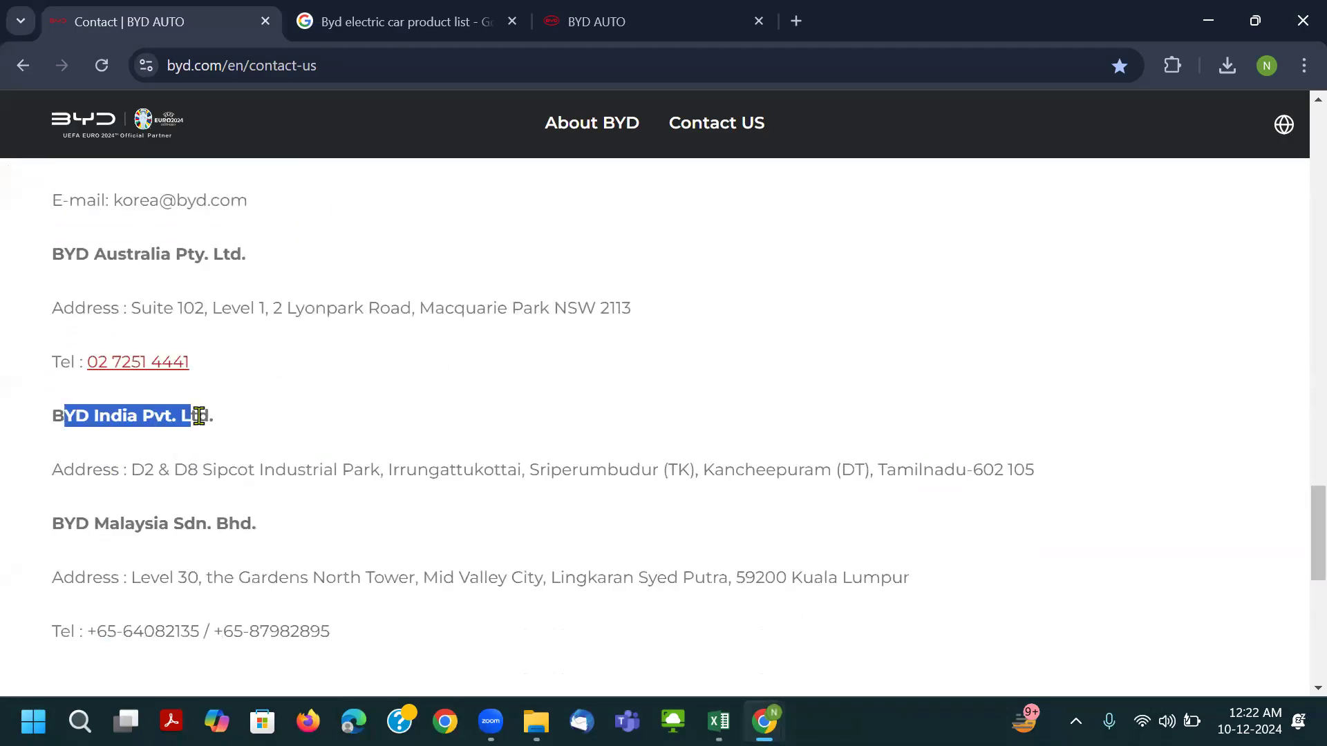
{"action": "left_click_drag", "start_coordinate": [88, 515], "coordinate": [232, 523]}
{"action": "scroll", "coordinate": [355, 491], "scroll_direction": "down", "scroll_amount": 3}
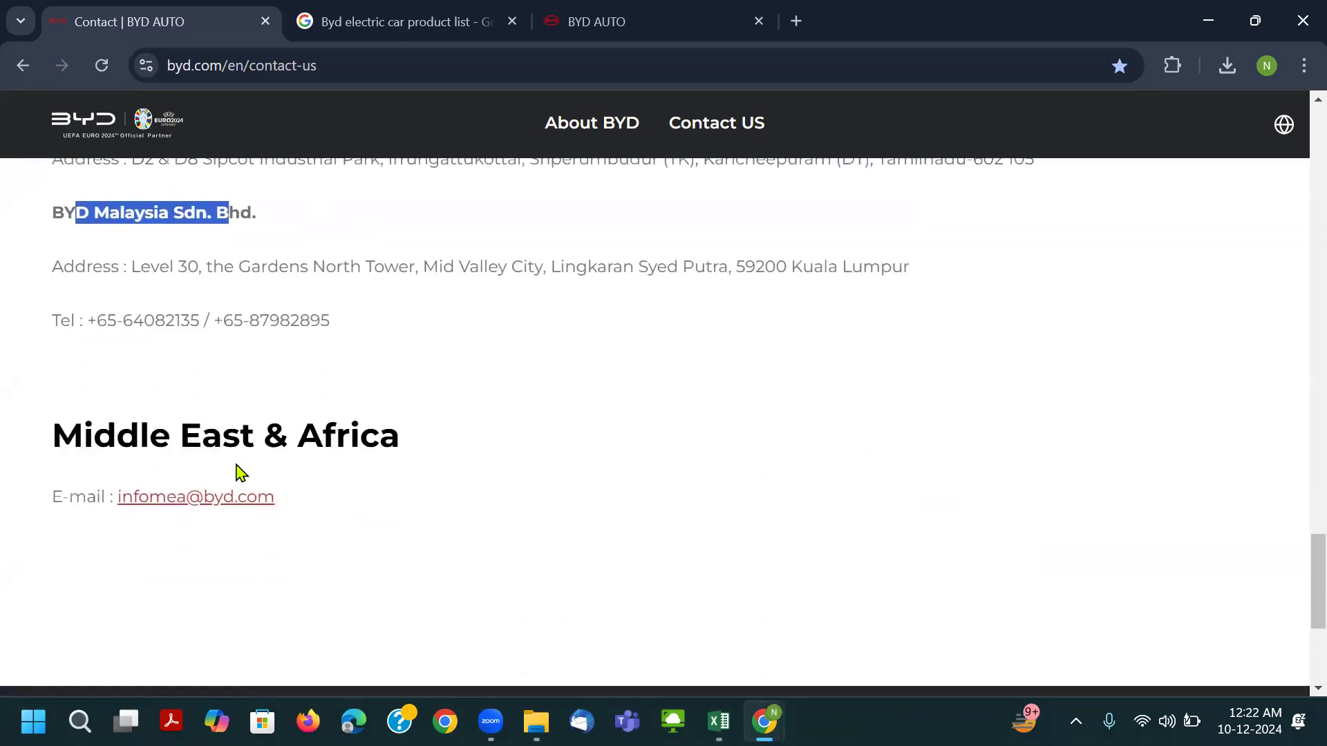
Switch from the contact page back to the Excel workbook and review the BYD Company Code values and descriptions, starting at 1000.
{"action": "scroll", "coordinate": [287, 379], "scroll_direction": "up", "scroll_amount": 3}
{"action": "scroll", "coordinate": [281, 371], "scroll_direction": "up", "scroll_amount": 6}
{"action": "scroll", "coordinate": [238, 346], "scroll_direction": "up", "scroll_amount": 5}
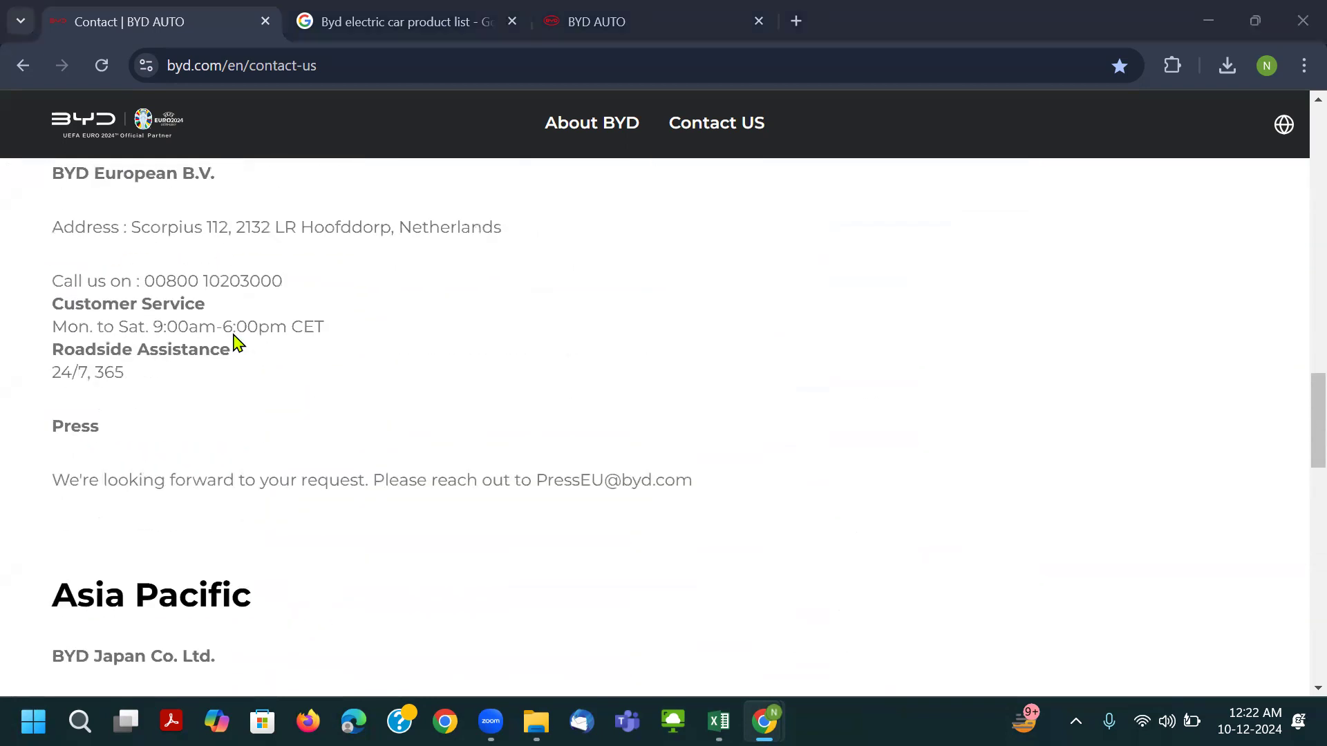
{"action": "key", "text": "alt+Tab"}
{"action": "left_click", "coordinate": [190, 442]}
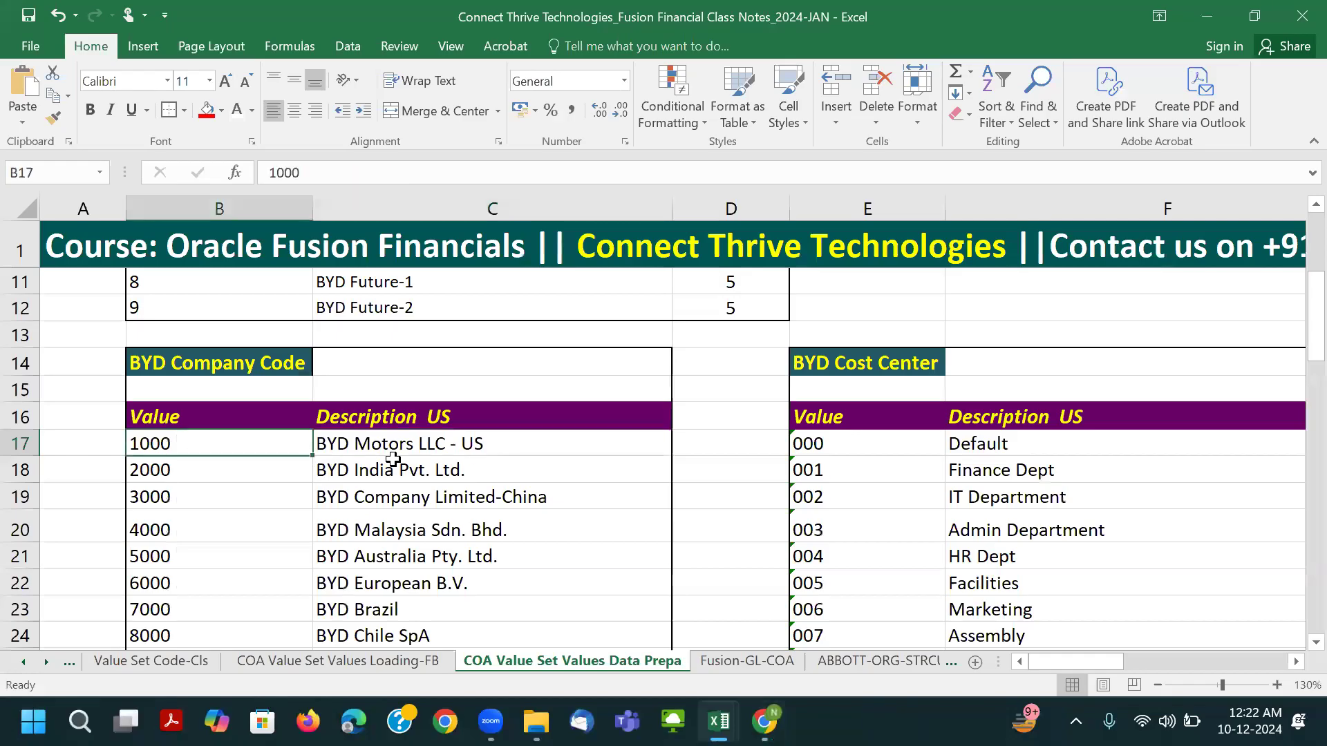
{"action": "scroll", "coordinate": [188, 378], "scroll_direction": "down", "scroll_amount": 1}
{"action": "left_click_drag", "start_coordinate": [174, 361], "coordinate": [177, 600]}
{"action": "left_click", "coordinate": [355, 373]}
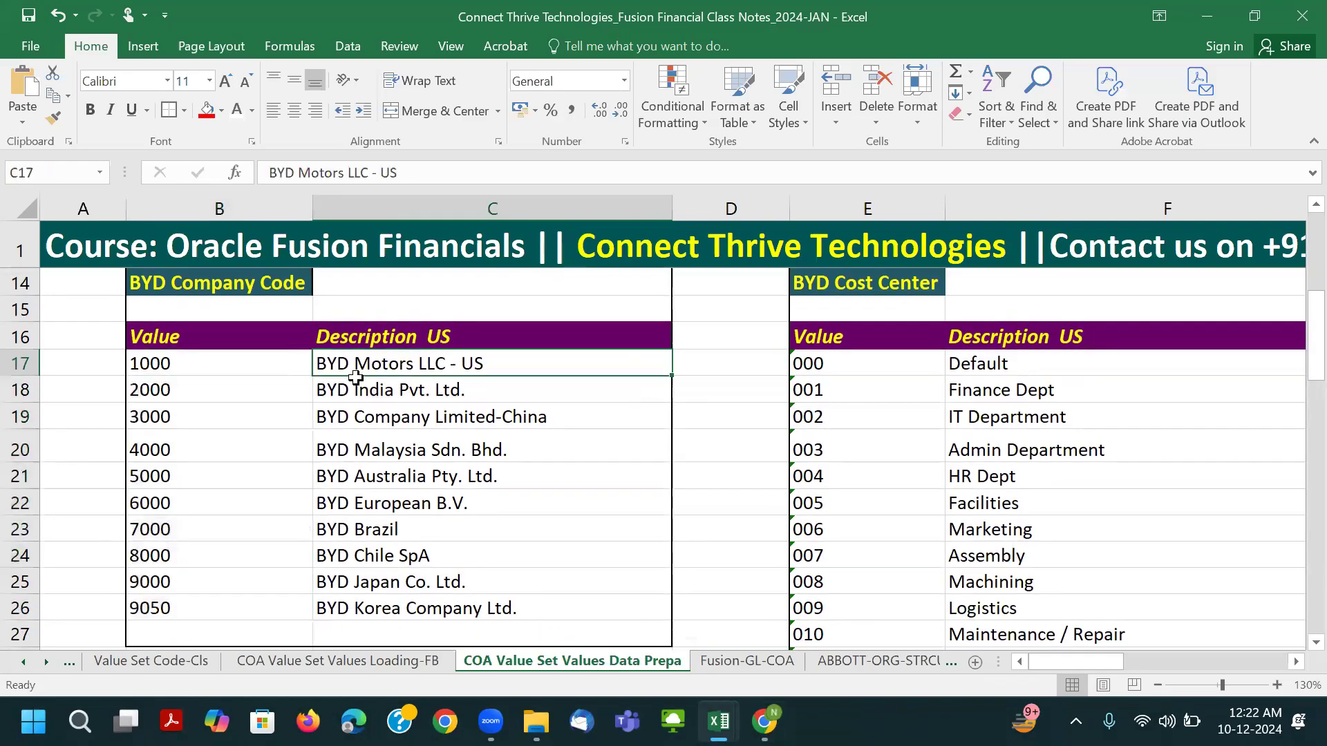
{"action": "left_click", "coordinate": [189, 366]}
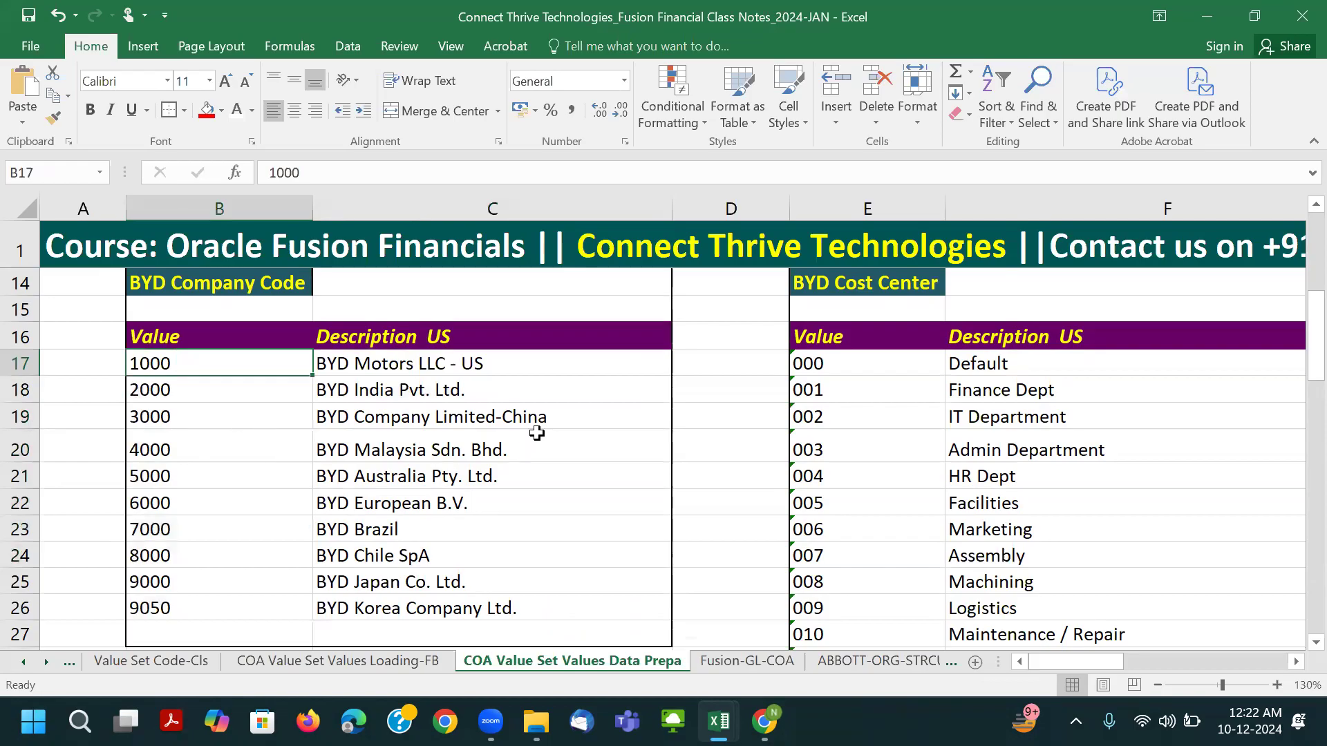
Examine the first BYD Cost Center values and descriptions, starting at 000 Default.
{"action": "left_click", "coordinate": [844, 365]}
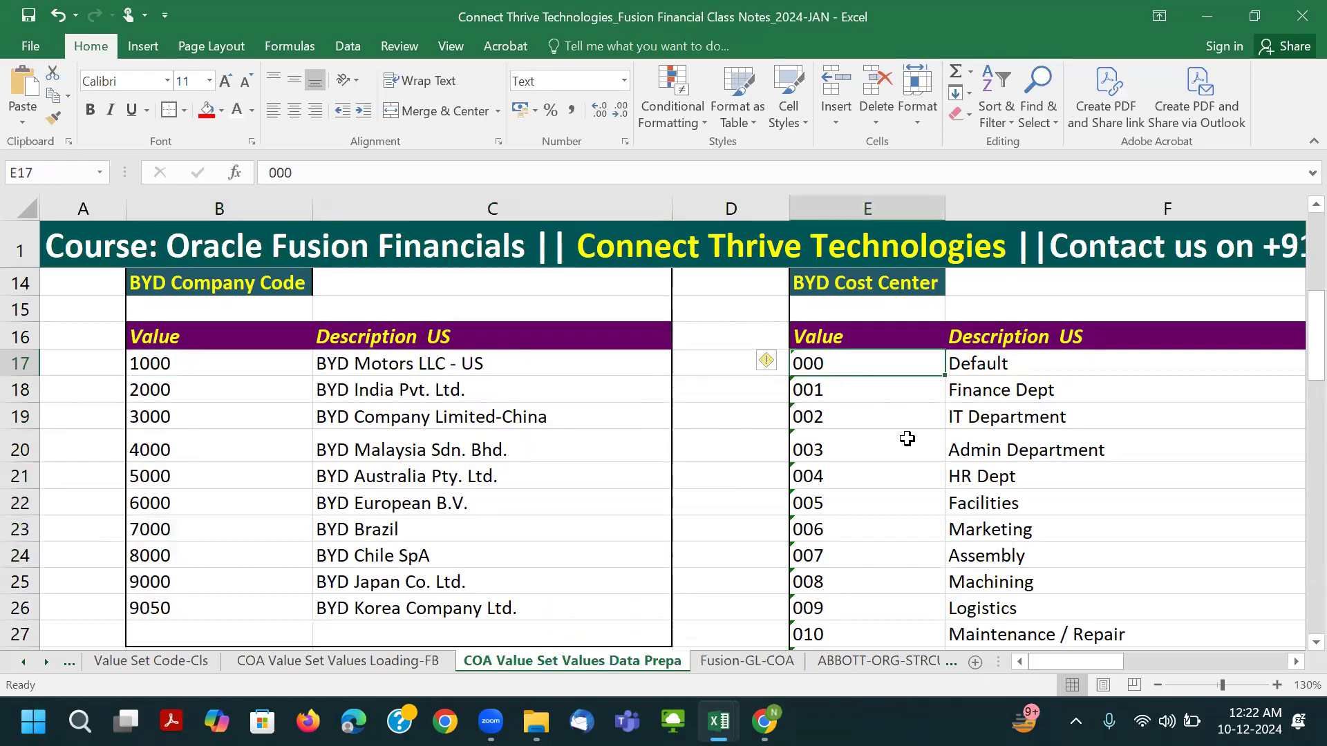
{"action": "key", "text": "Right"}
{"action": "key", "text": "Right"}
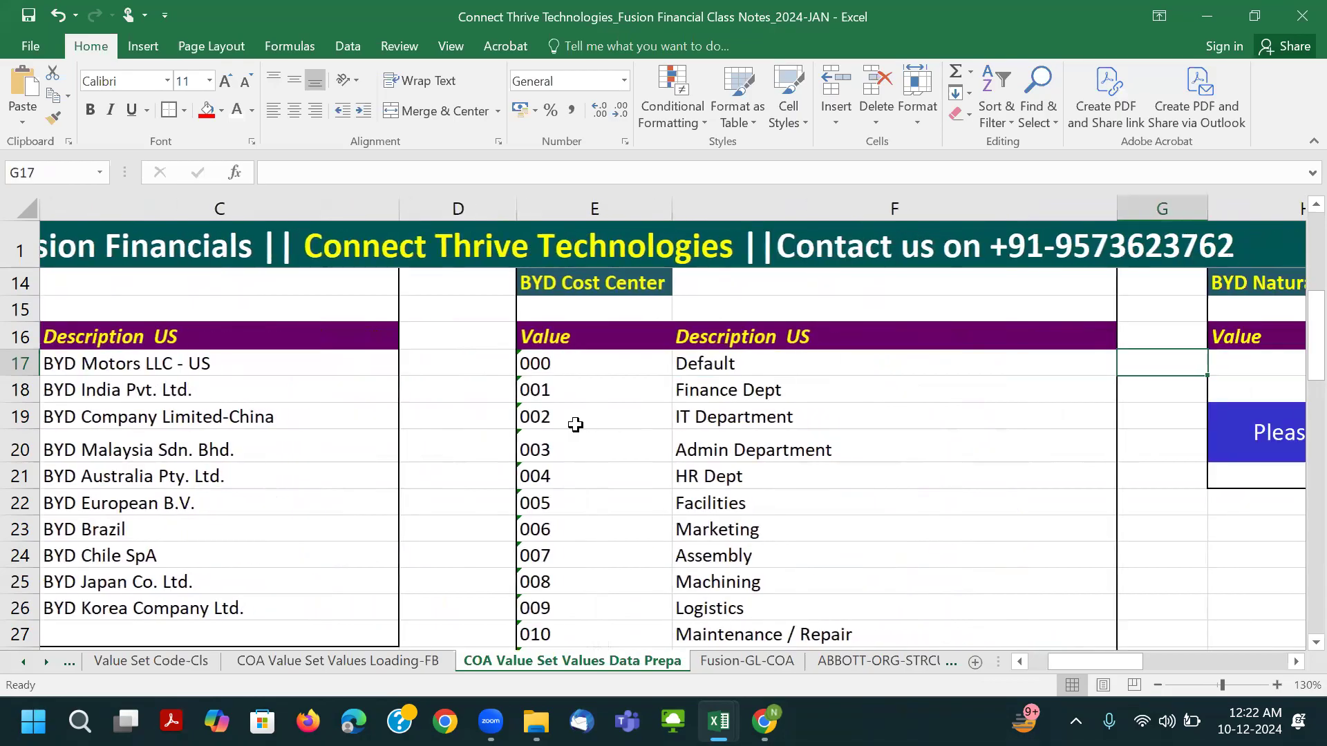
{"action": "scroll", "coordinate": [568, 387], "scroll_direction": "up", "scroll_amount": 1}
{"action": "left_click", "coordinate": [584, 361]}
{"action": "left_click_drag", "start_coordinate": [551, 446], "coordinate": [556, 532]}
{"action": "left_click", "coordinate": [568, 444]}
{"action": "left_click", "coordinate": [757, 449]}
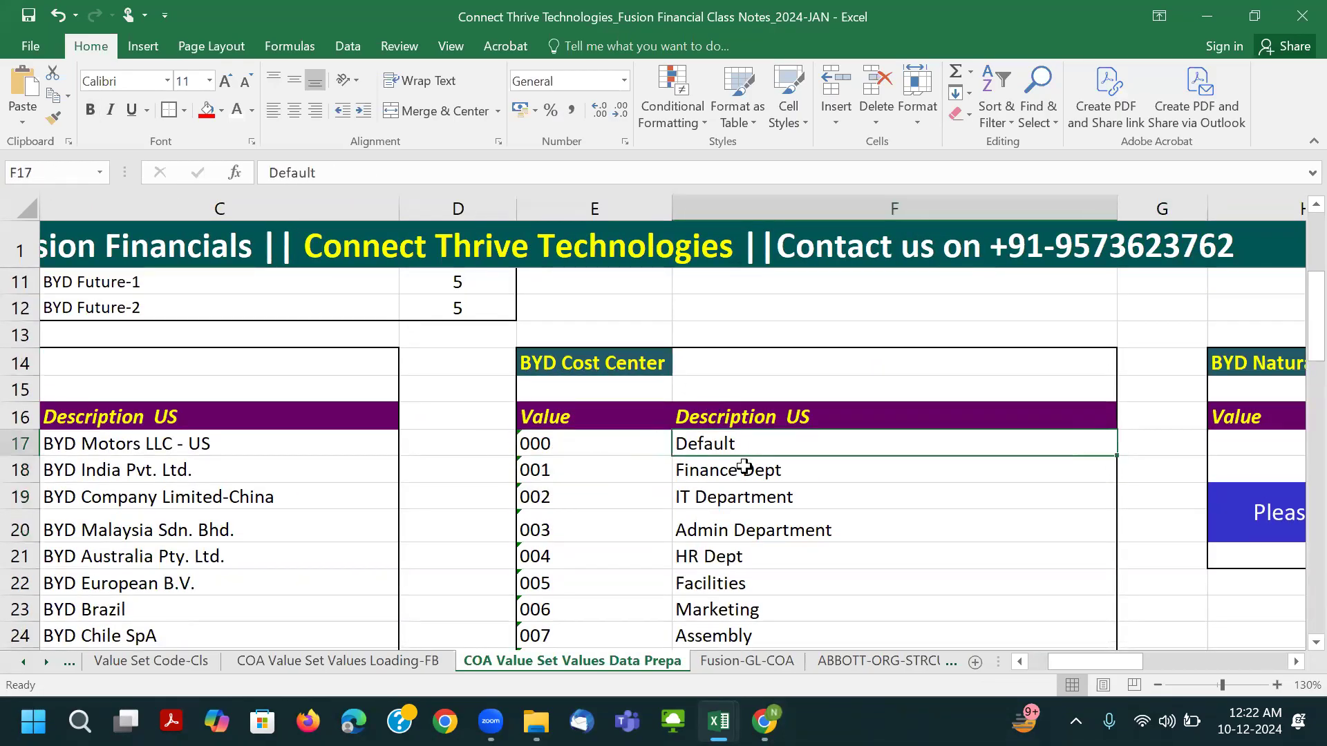
Look through the full BYD Cost Center list past value 040, then return to its beginning.
{"action": "scroll", "coordinate": [743, 467], "scroll_direction": "down", "scroll_amount": 2}
{"action": "scroll", "coordinate": [733, 469], "scroll_direction": "up", "scroll_amount": 2}
{"action": "scroll", "coordinate": [764, 451], "scroll_direction": "down", "scroll_amount": 1}
{"action": "left_click_drag", "start_coordinate": [568, 390], "coordinate": [617, 623]}
{"action": "left_click", "coordinate": [832, 460]}
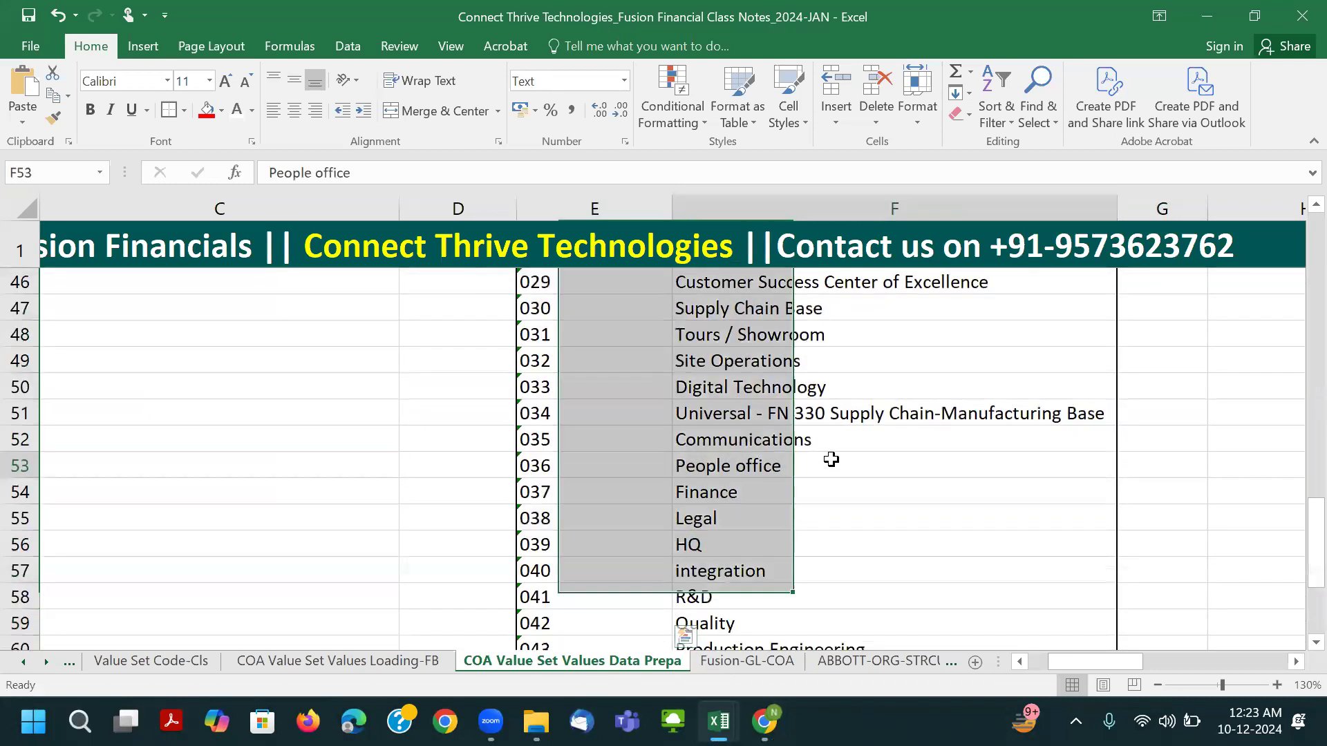
{"action": "scroll", "coordinate": [831, 458], "scroll_direction": "up", "scroll_amount": 11}
{"action": "left_click", "coordinate": [882, 413]}
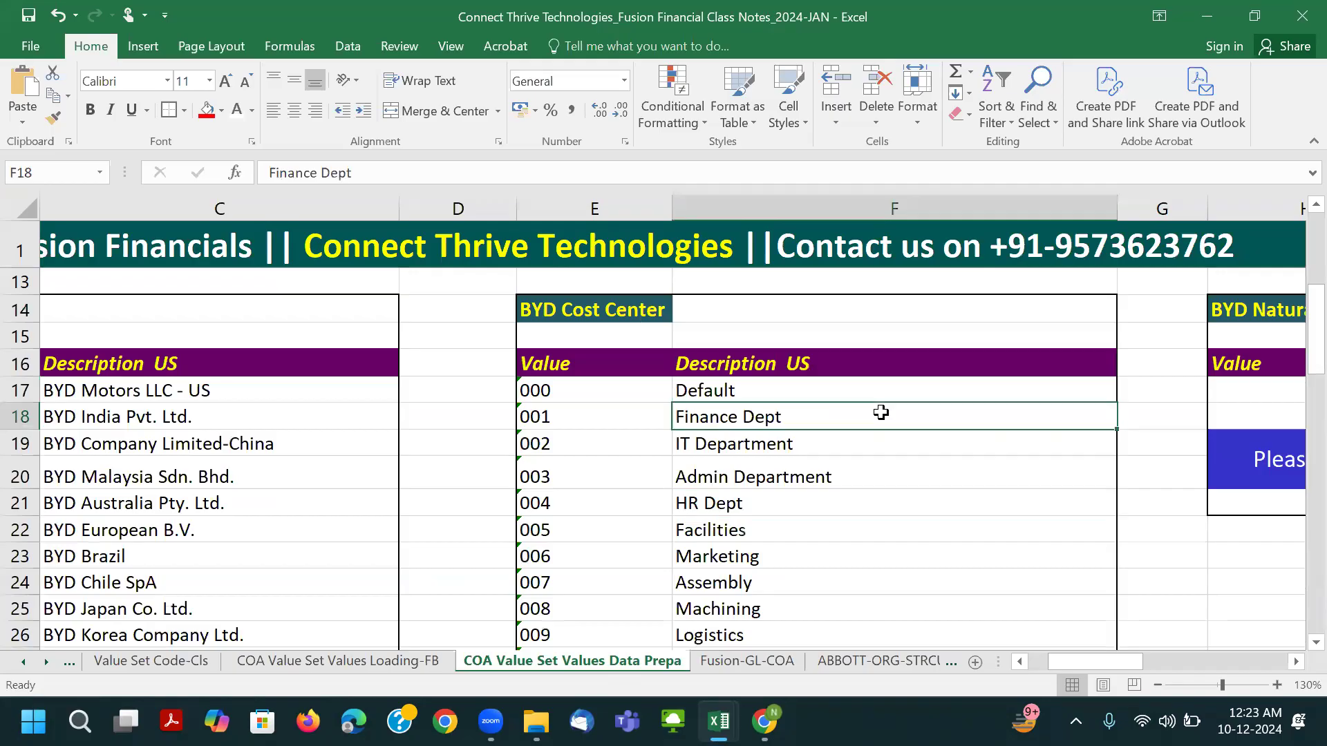
Examine the BYD Natural Account table and its note about where to retrieve the values.
{"action": "key", "text": "Right"}
{"action": "key", "text": "Right"}
{"action": "key", "text": "Right"}
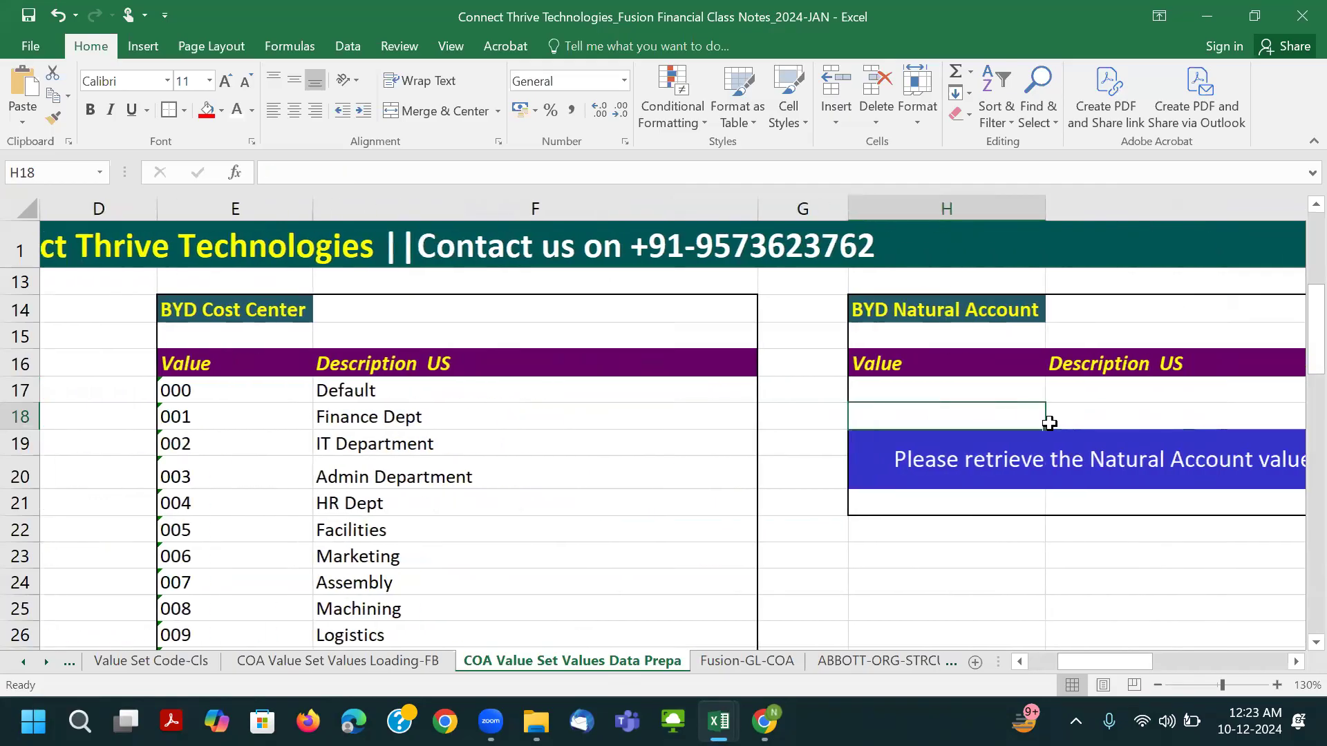
{"action": "left_click", "coordinate": [259, 358]}
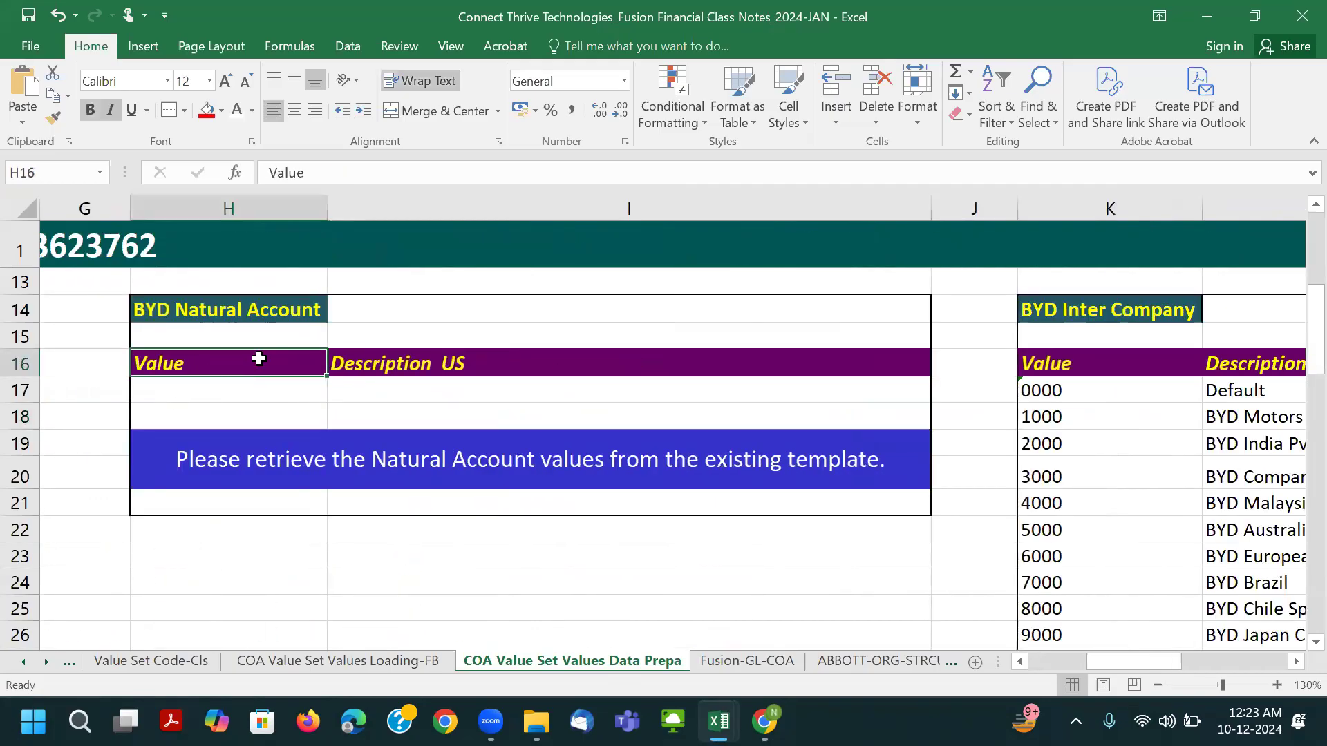
{"action": "left_click", "coordinate": [227, 311]}
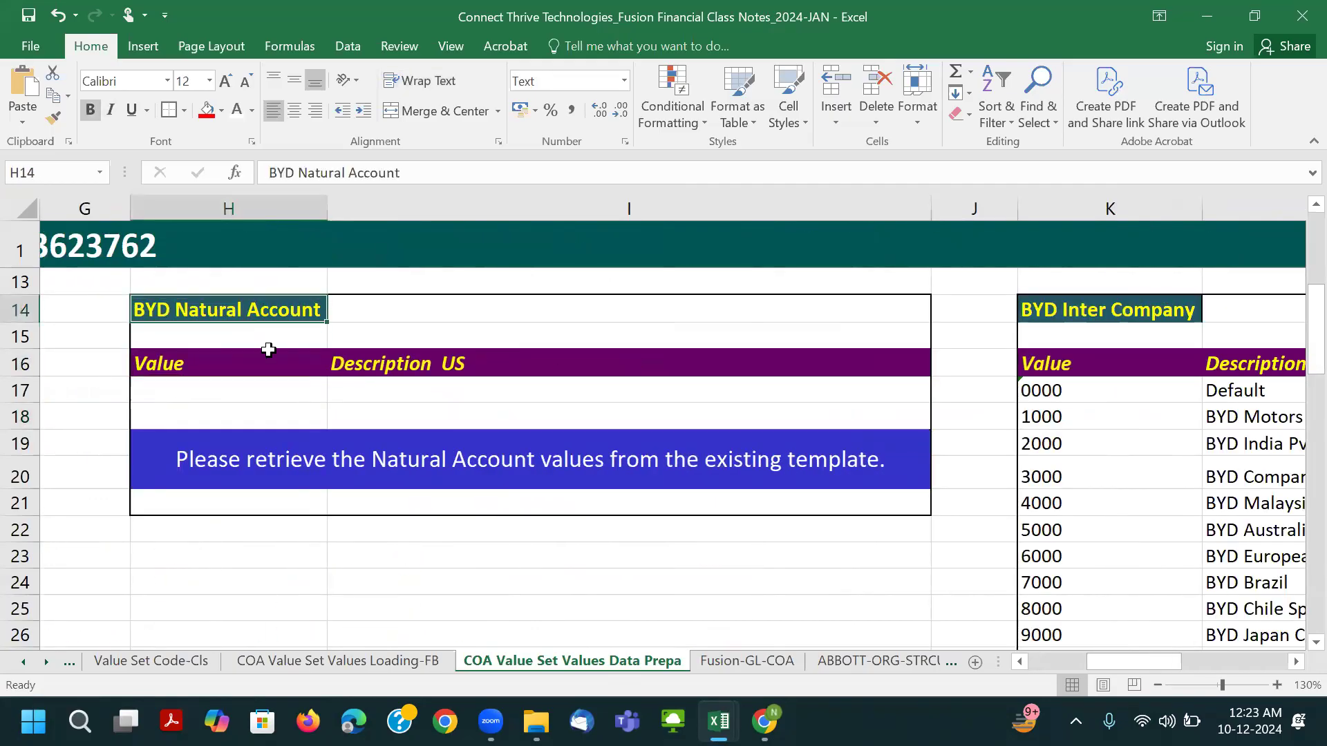
{"action": "left_click", "coordinate": [235, 450]}
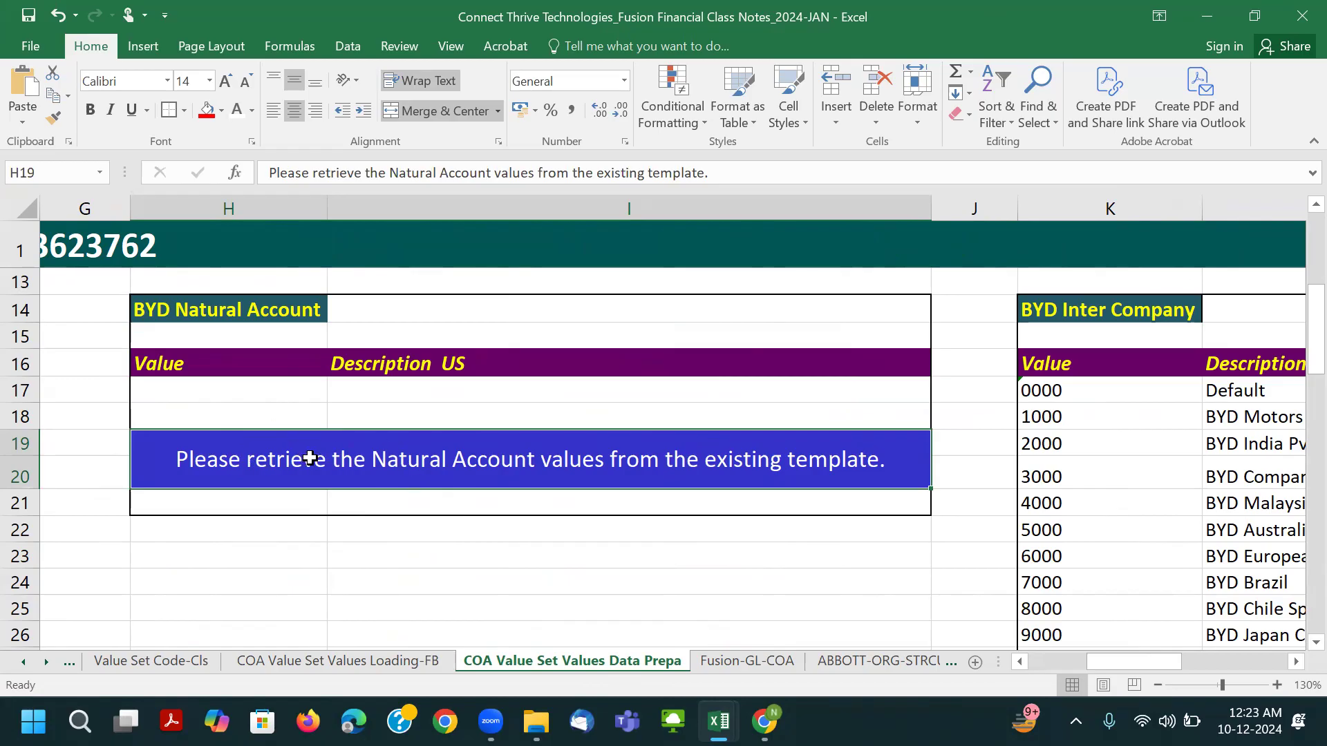
{"action": "left_click", "coordinate": [241, 518]}
{"action": "left_click", "coordinate": [412, 475]}
Examine the extent of the BYD Inter Company table and its 1000 BYD Motors LLC - US entry.
{"action": "left_click", "coordinate": [1064, 308]}
{"action": "key", "text": "Right"}
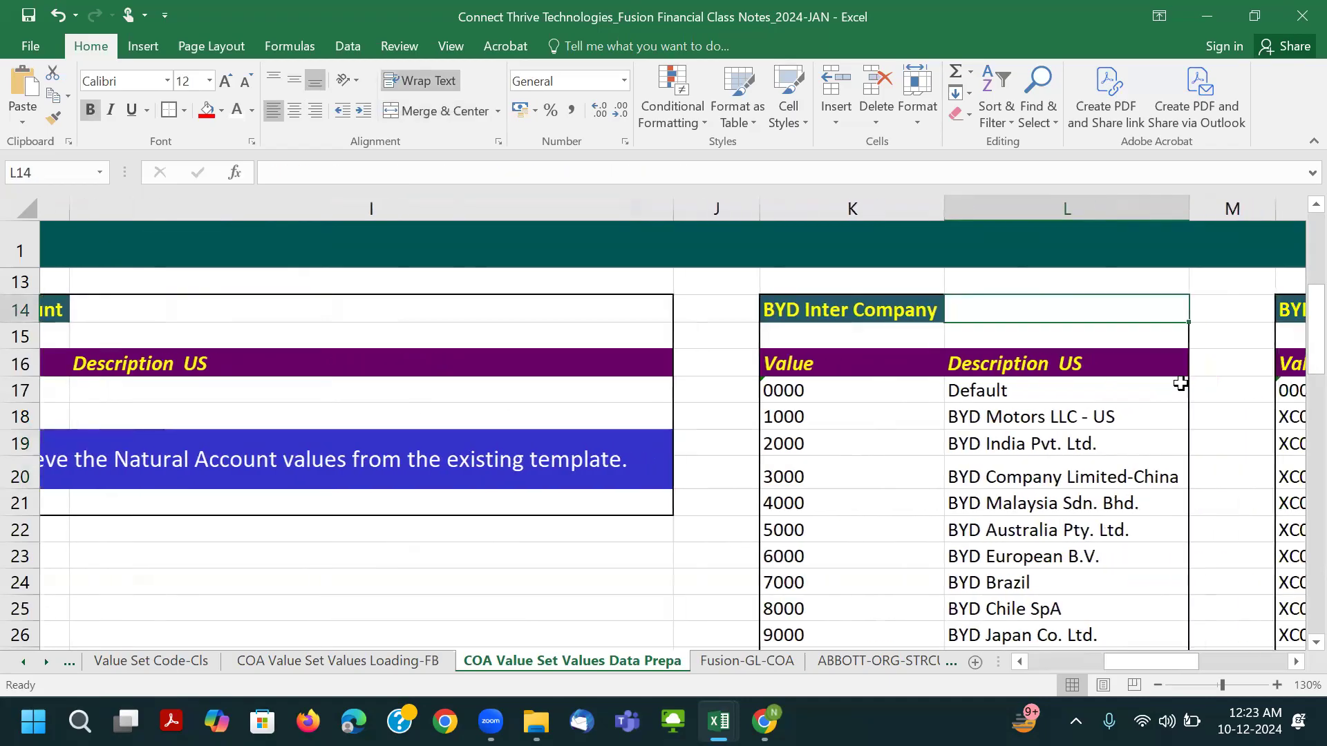
{"action": "scroll", "coordinate": [1180, 384], "scroll_direction": "right", "scroll_amount": 1}
{"action": "scroll", "coordinate": [850, 442], "scroll_direction": "down", "scroll_amount": 2}
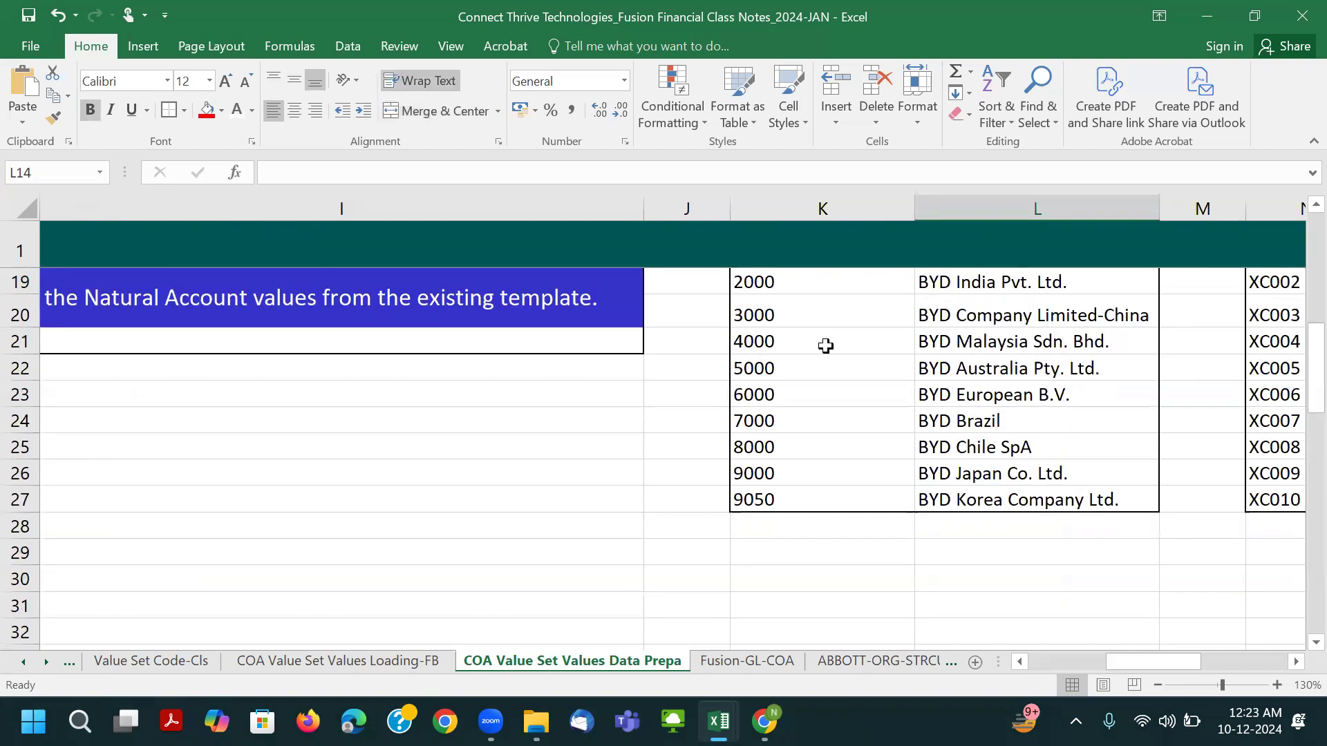
{"action": "scroll", "coordinate": [794, 373], "scroll_direction": "up", "scroll_amount": 2}
{"action": "left_click", "coordinate": [746, 416]}
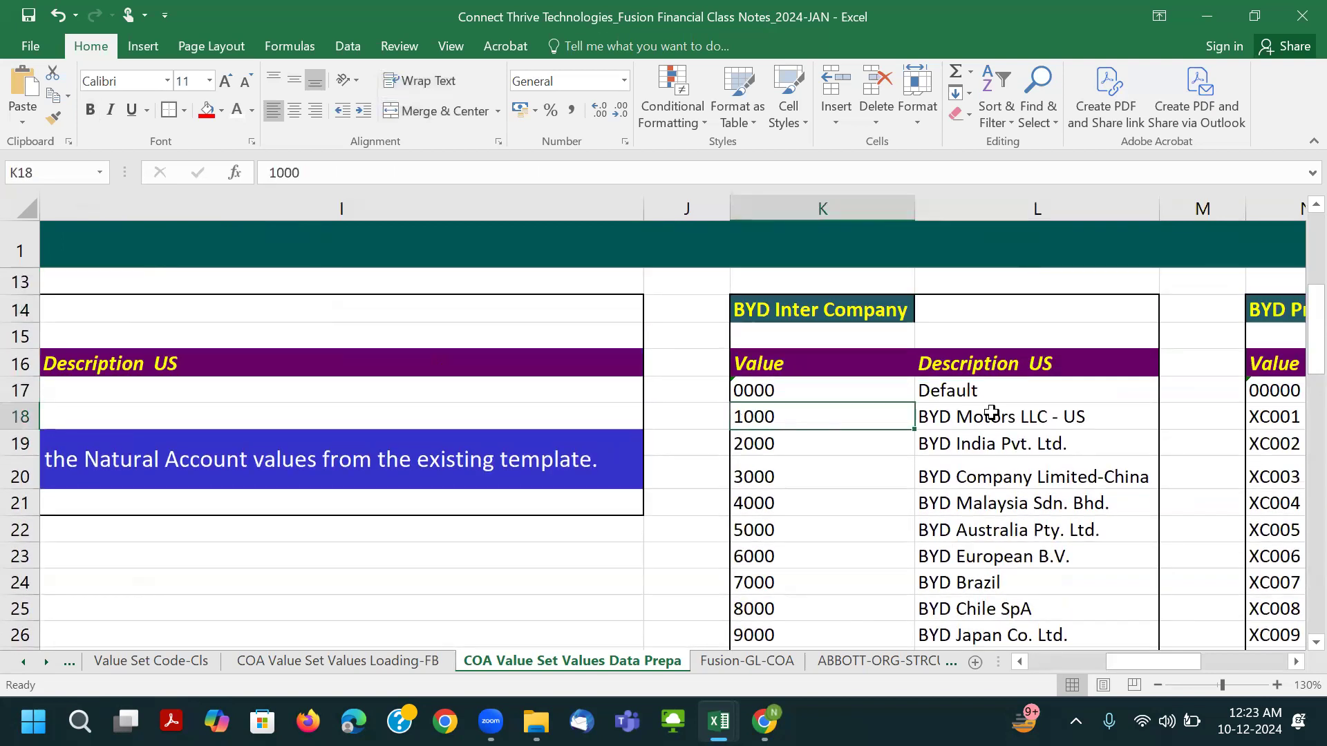
{"action": "scroll", "coordinate": [992, 413], "scroll_direction": "down", "scroll_amount": 1}
{"action": "left_click", "coordinate": [1047, 335]}
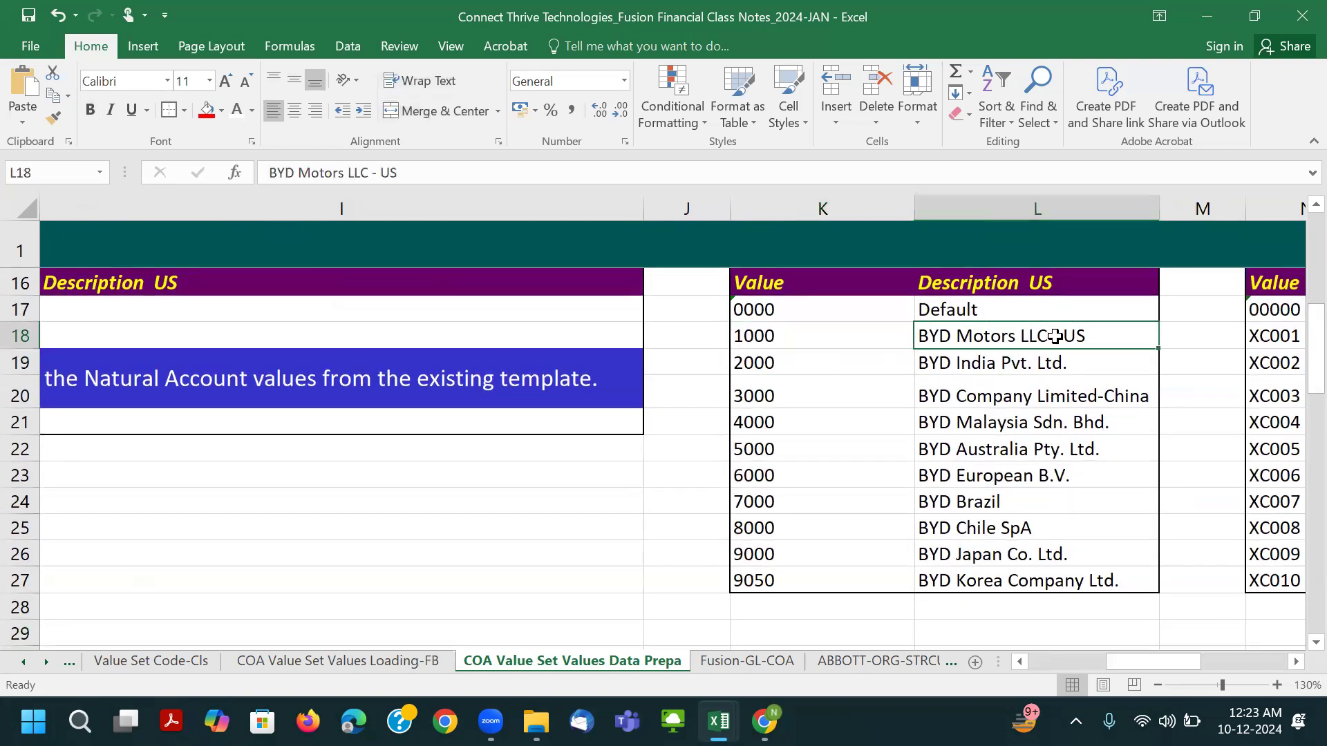
Go through the BYD Inter Company descriptions from BYD India to BYD Korea and select the table's full value range.
{"action": "left_click", "coordinate": [1042, 357]}
{"action": "left_click", "coordinate": [1032, 391]}
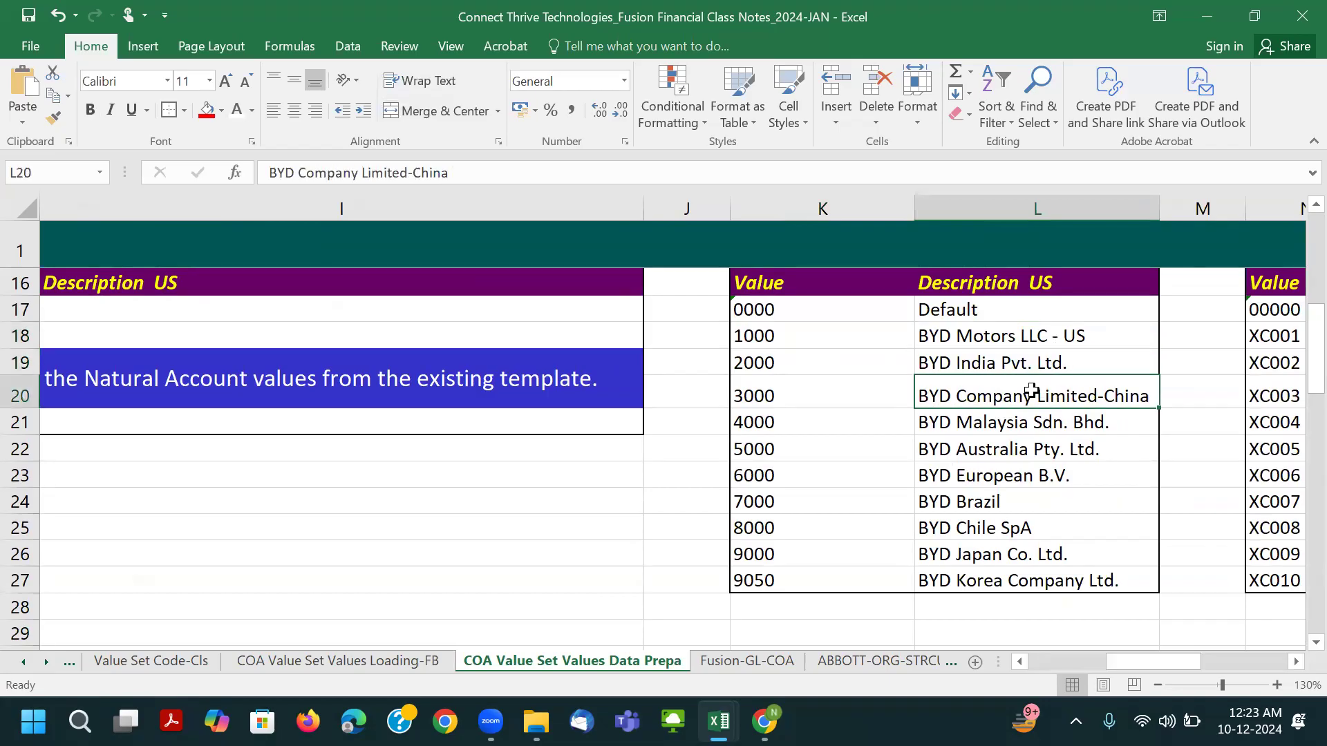
{"action": "left_click", "coordinate": [995, 425]}
{"action": "left_click", "coordinate": [988, 448]}
{"action": "left_click", "coordinate": [982, 474]}
{"action": "left_click", "coordinate": [980, 502]}
{"action": "left_click", "coordinate": [978, 528]}
{"action": "left_click", "coordinate": [976, 553]}
{"action": "key", "text": "Down"}
{"action": "left_click_drag", "start_coordinate": [755, 307], "coordinate": [1032, 594]}
Compare the BYD Company Code values with the BYD Inter Company values, ending at inter-company value 1000.
{"action": "left_click_drag", "start_coordinate": [1144, 662], "coordinate": [976, 670]}
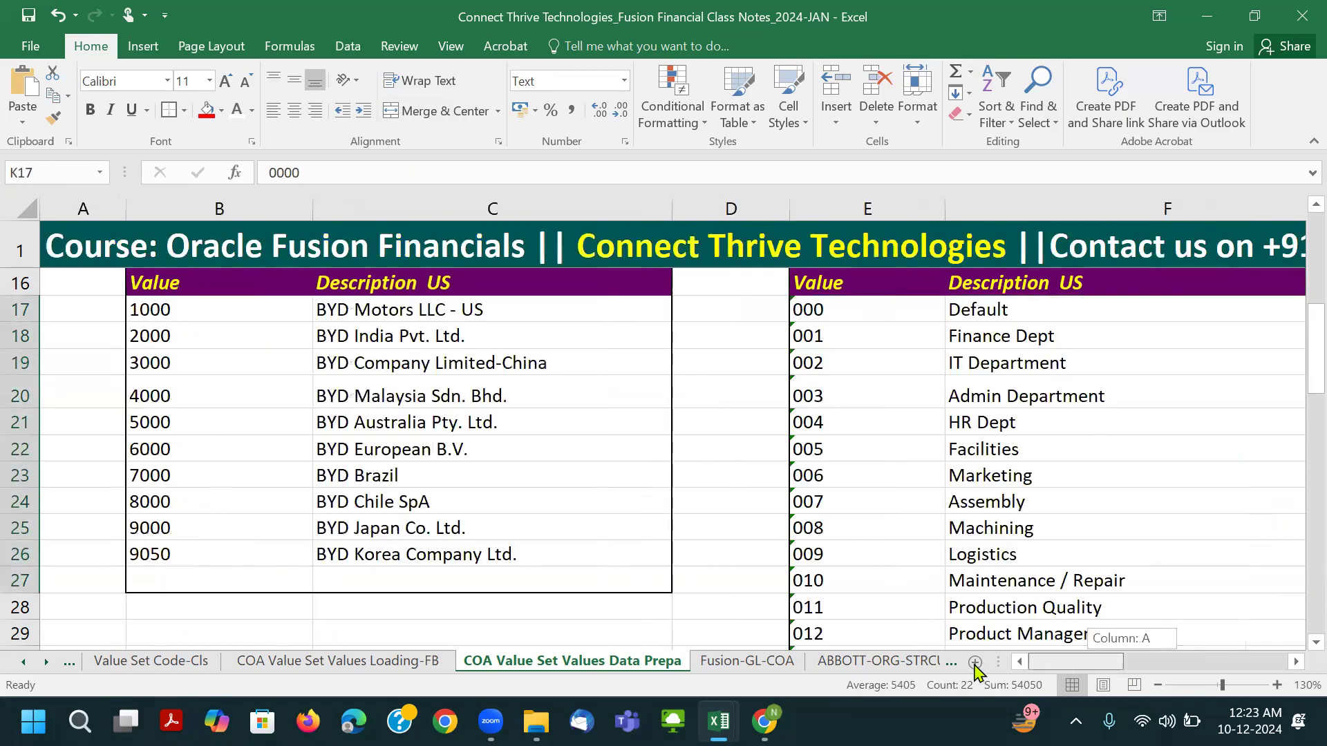
{"action": "scroll", "coordinate": [263, 365], "scroll_direction": "up", "scroll_amount": 1}
{"action": "left_click_drag", "start_coordinate": [163, 385], "coordinate": [440, 558]}
{"action": "left_click", "coordinate": [1102, 553]}
{"action": "left_click", "coordinate": [1296, 662]}
{"action": "left_click", "coordinate": [1296, 662]}
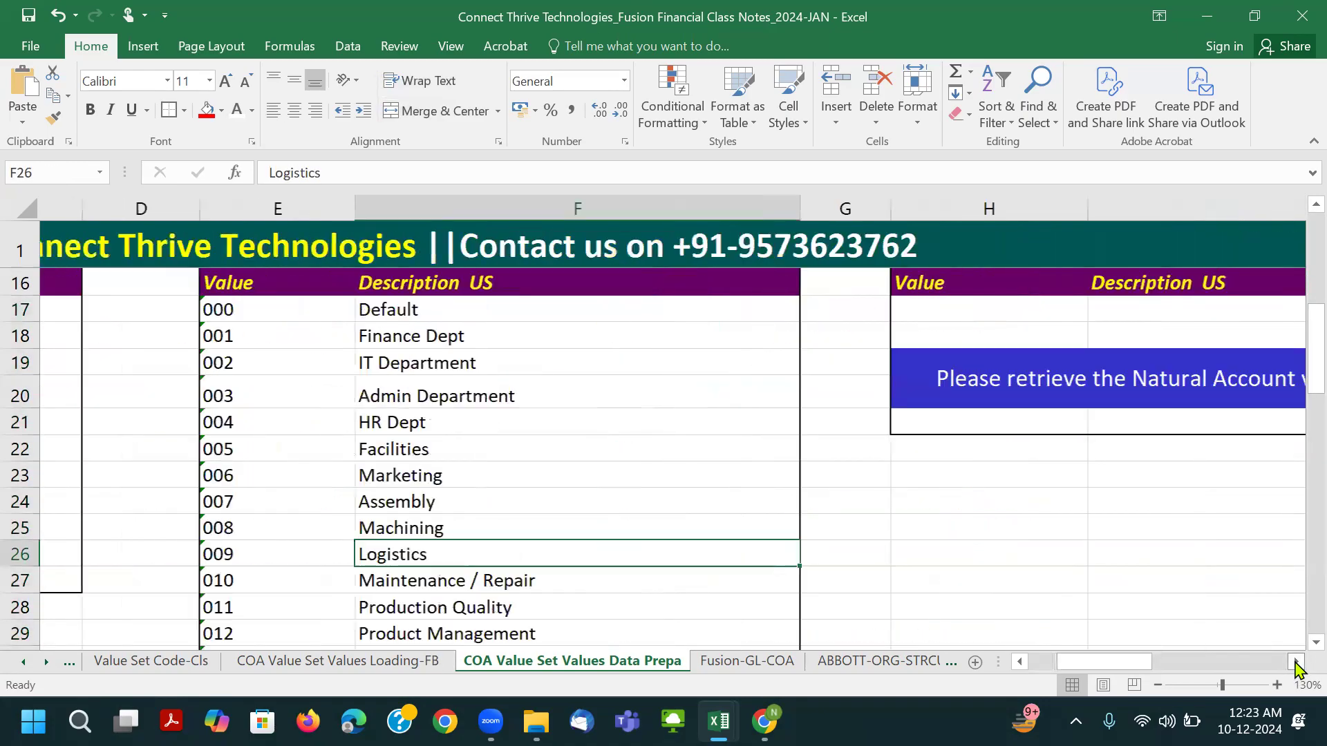
{"action": "left_click", "coordinate": [1296, 662]}
{"action": "left_click", "coordinate": [1296, 662]}
{"action": "left_click", "coordinate": [1296, 662]}
{"action": "left_click", "coordinate": [1296, 662]}
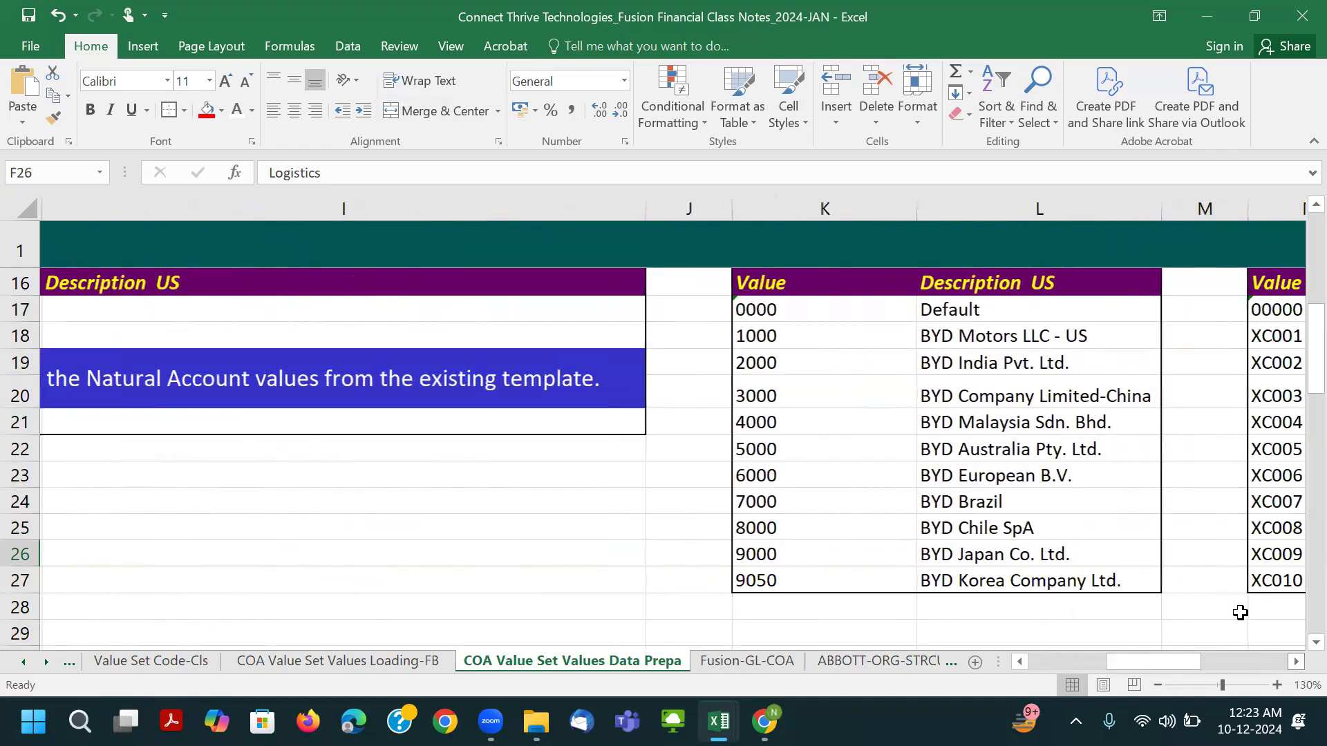
{"action": "left_click", "coordinate": [786, 333]}
Examine the BYD Projects values and their Common Project descriptions, starting at XC001.
{"action": "left_click", "coordinate": [1296, 662]}
{"action": "left_click", "coordinate": [1296, 662]}
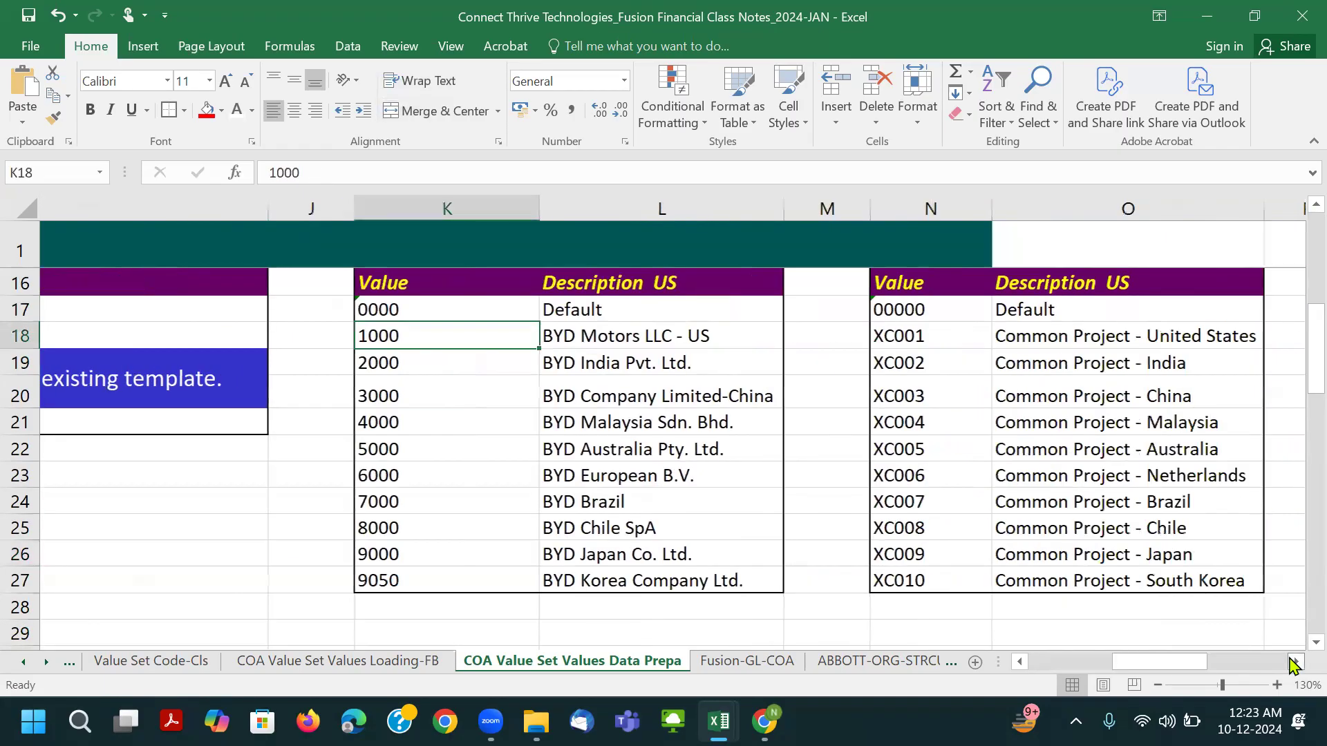
{"action": "left_click", "coordinate": [681, 383]}
{"action": "scroll", "coordinate": [684, 385], "scroll_direction": "up", "scroll_amount": 1}
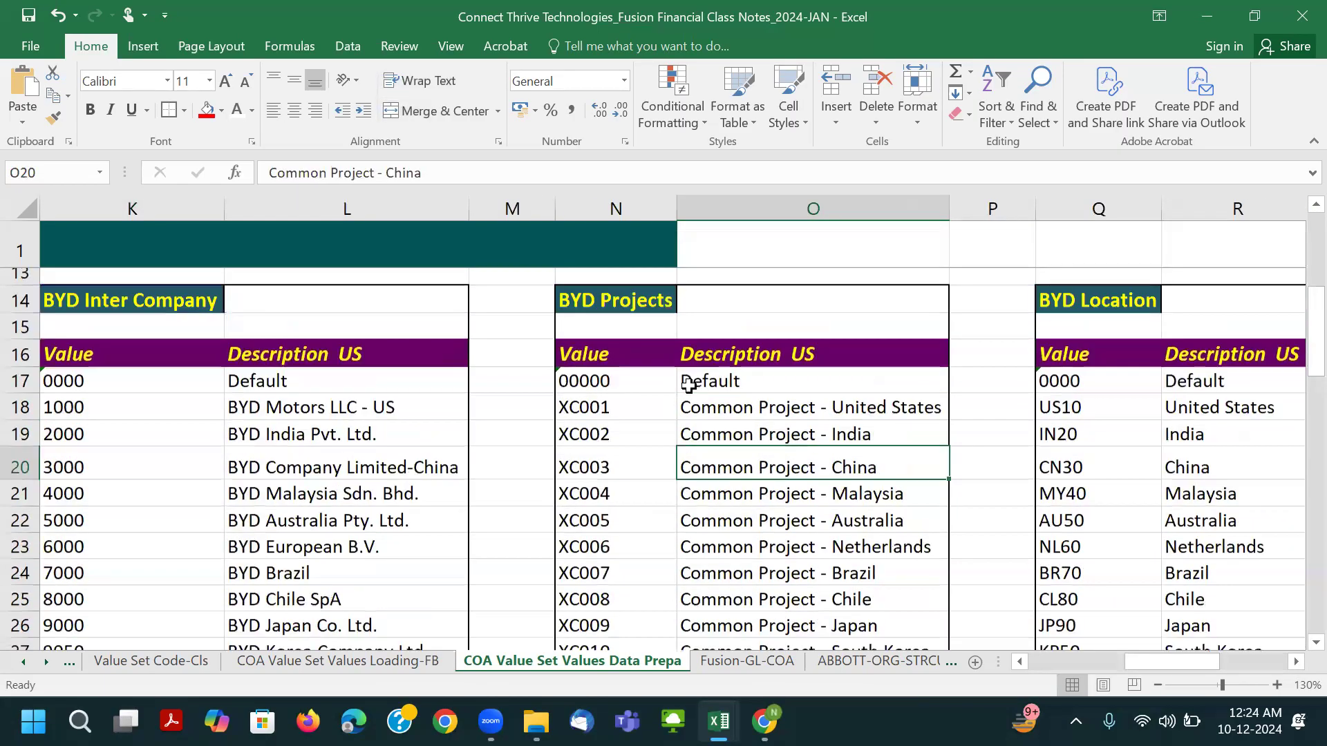
{"action": "left_click", "coordinate": [584, 312]}
{"action": "scroll", "coordinate": [762, 348], "scroll_direction": "down", "scroll_amount": 1}
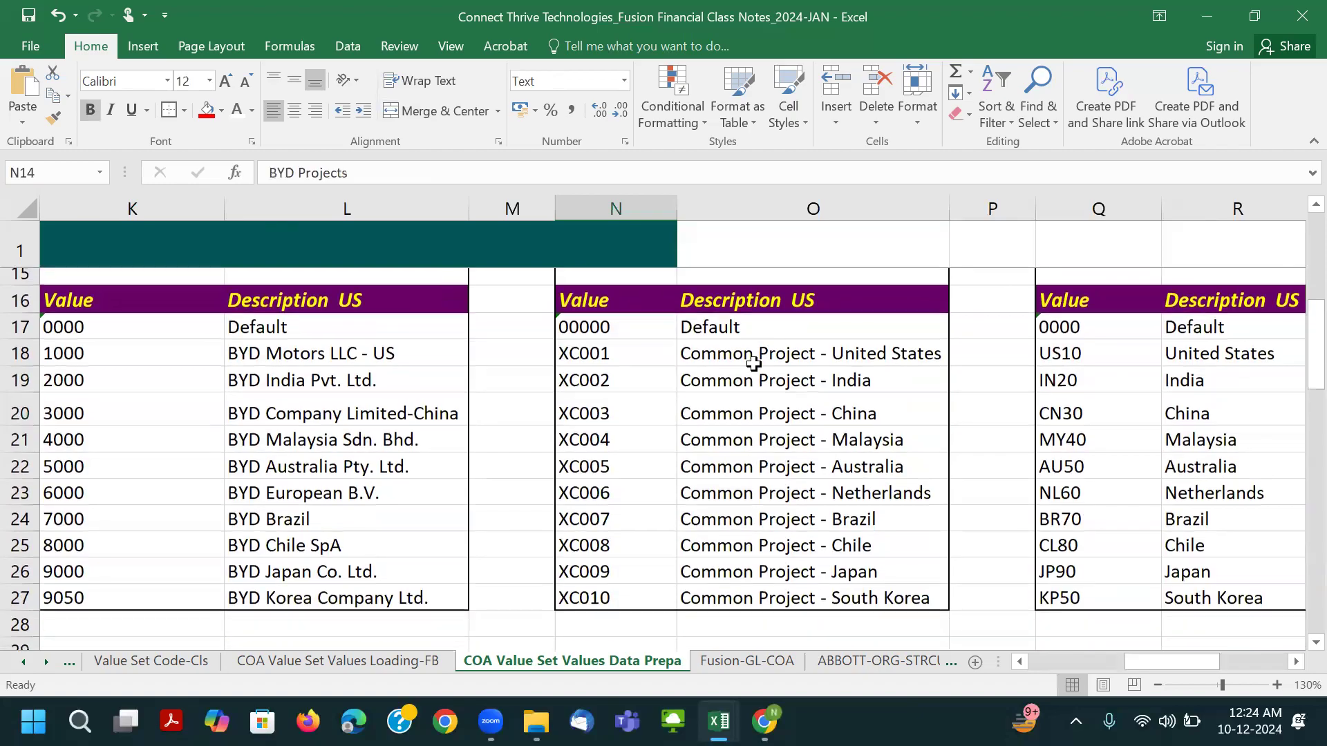
{"action": "left_click", "coordinate": [573, 338]}
{"action": "scroll", "coordinate": [689, 400], "scroll_direction": "up", "scroll_amount": 1}
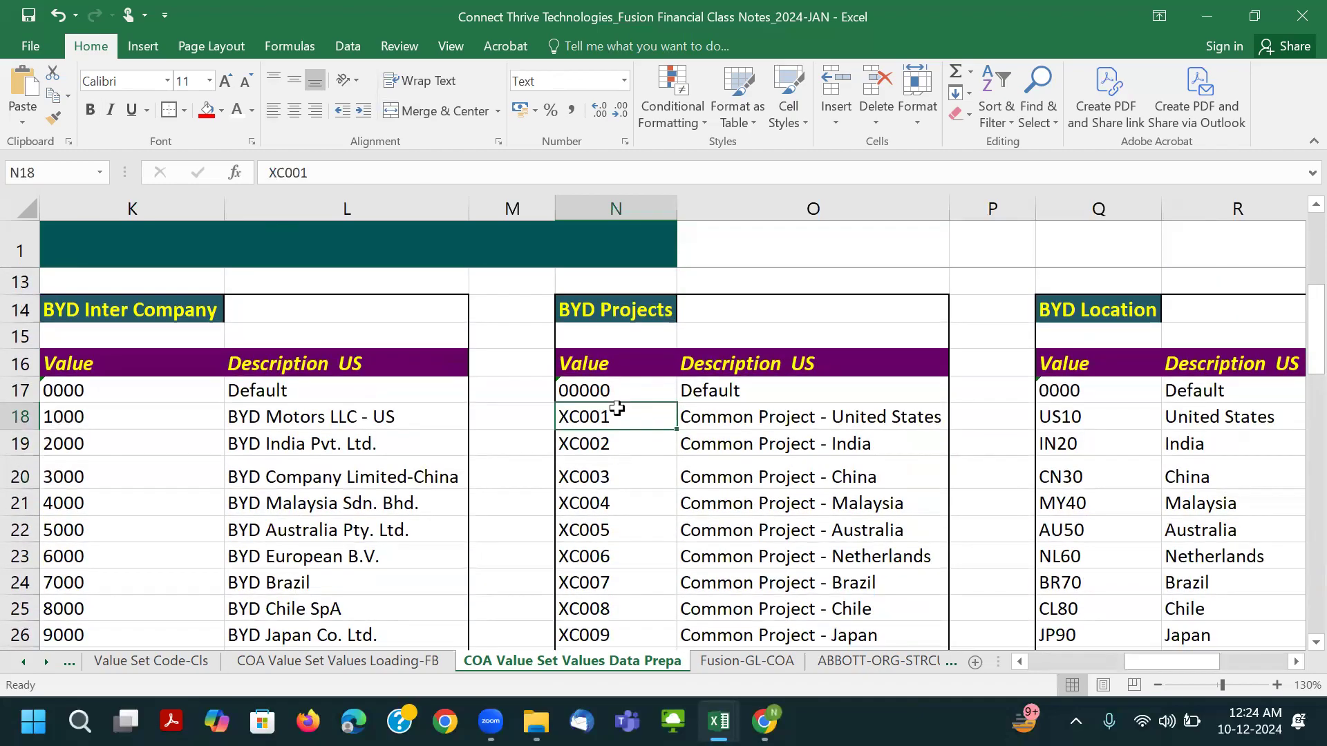
{"action": "left_click_drag", "start_coordinate": [829, 417], "coordinate": [833, 608]}
{"action": "left_click", "coordinate": [812, 359]}
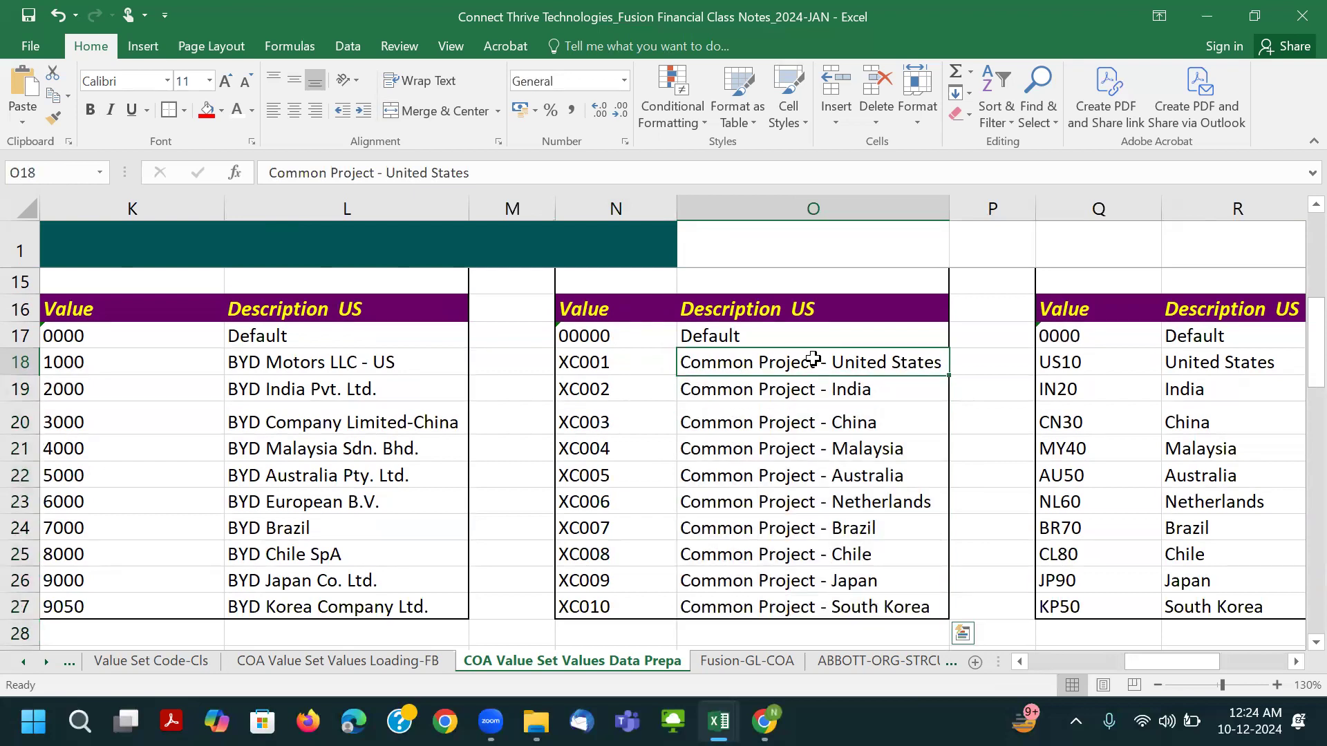
Auto-fit the height of row 20, which holds the XC003 Common Project - China entry.
{"action": "left_click", "coordinate": [806, 427]}
{"action": "left_click", "coordinate": [826, 472]}
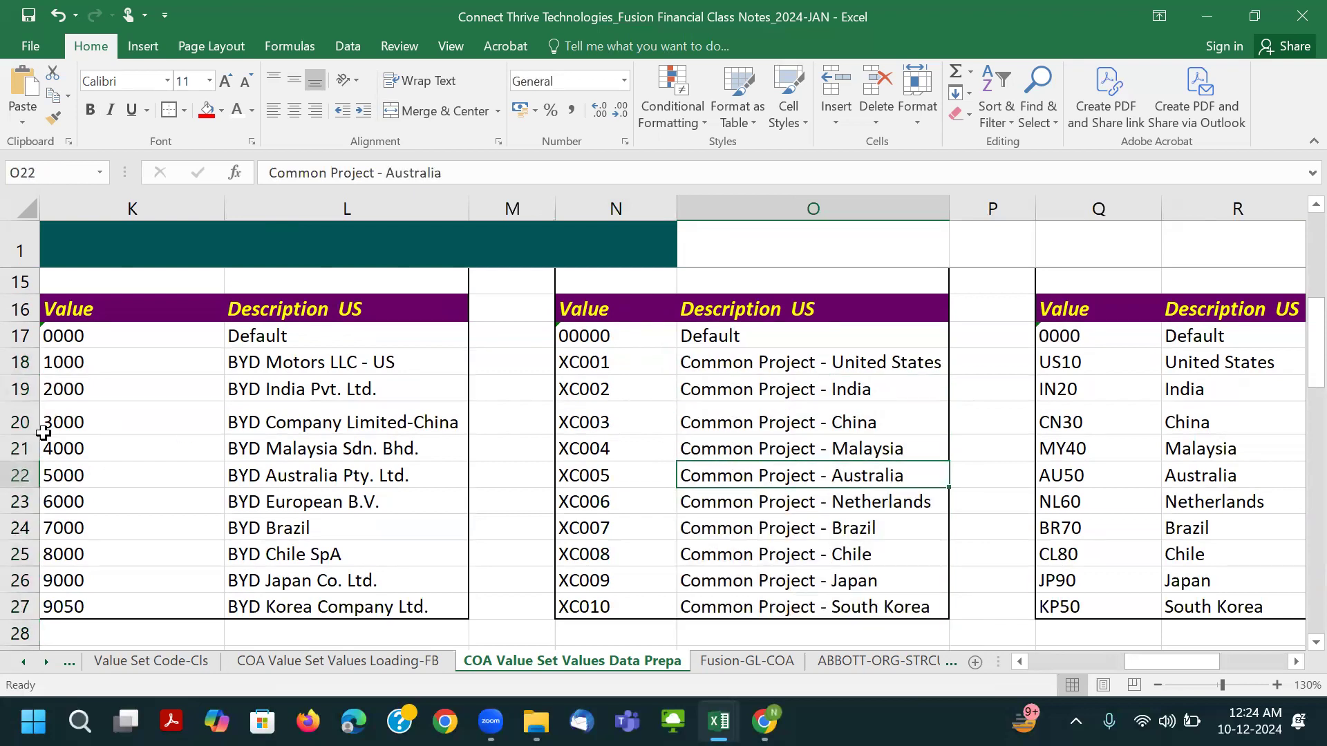
{"action": "double_click", "coordinate": [23, 434]}
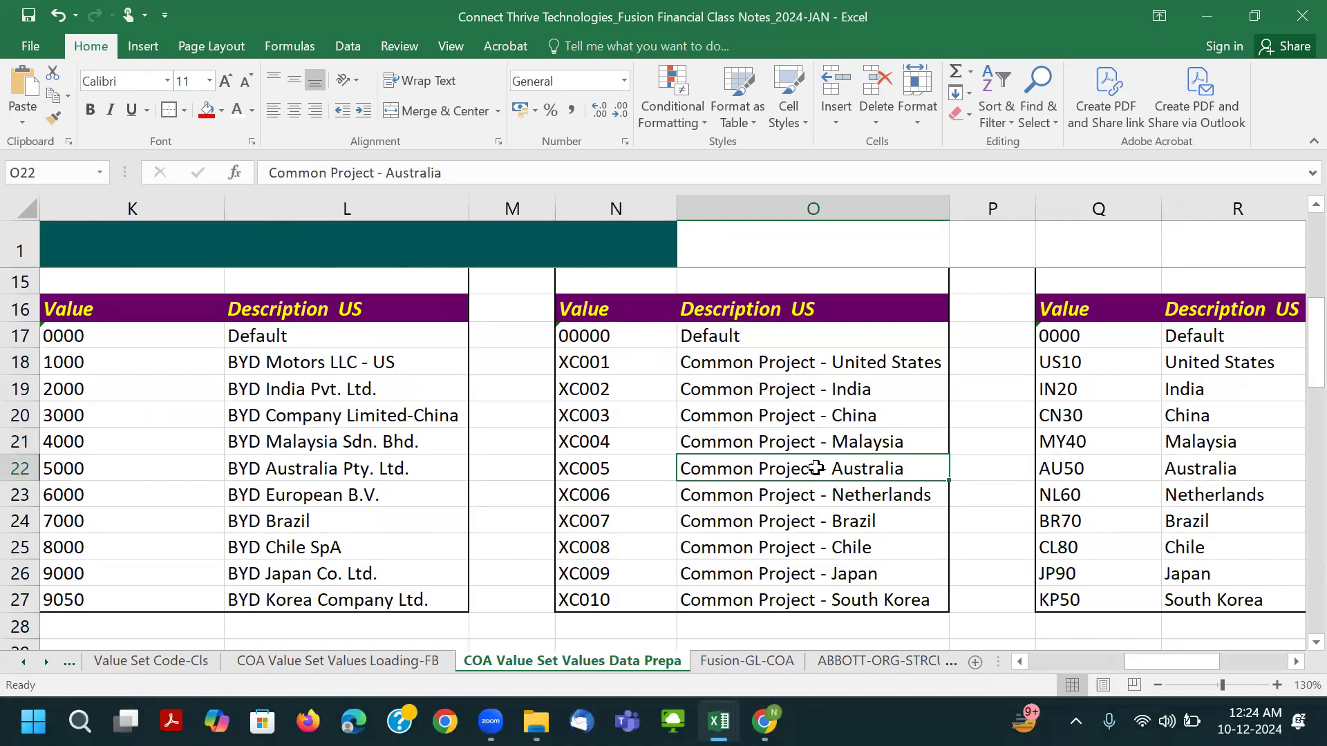
{"action": "left_click", "coordinate": [896, 407]}
Examine the BYD Location table's headings and its value column from 0000 to BR70.
{"action": "left_click", "coordinate": [1090, 309]}
{"action": "scroll", "coordinate": [1154, 372], "scroll_direction": "up", "scroll_amount": 1}
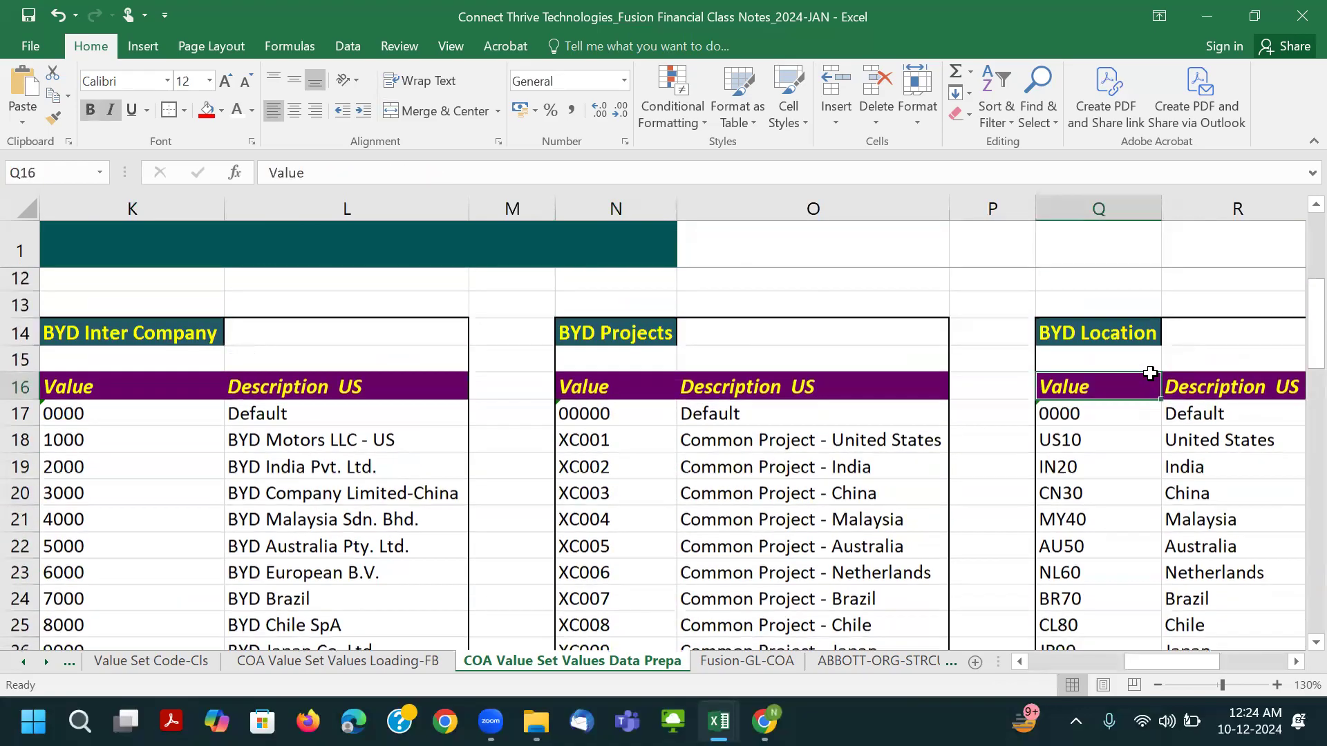
{"action": "left_click", "coordinate": [1148, 339]}
{"action": "key", "text": "Right"}
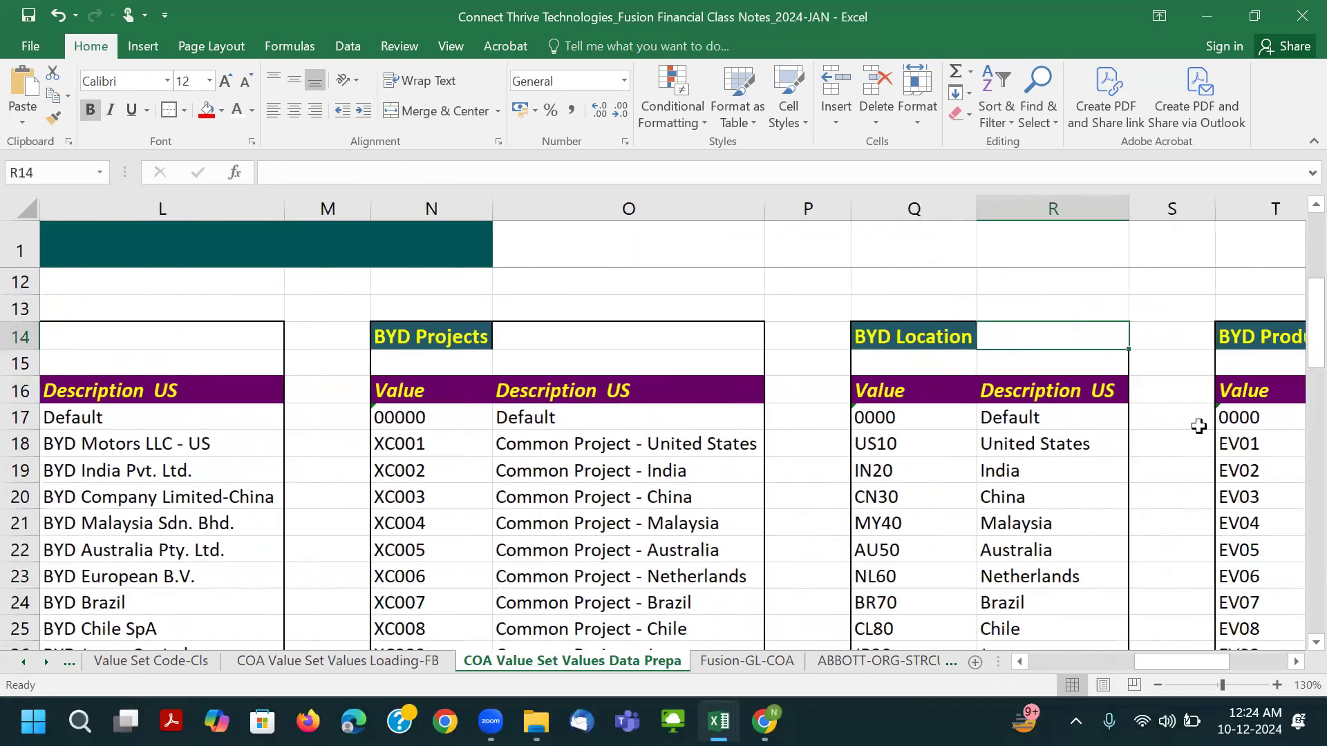
{"action": "left_click", "coordinate": [925, 396]}
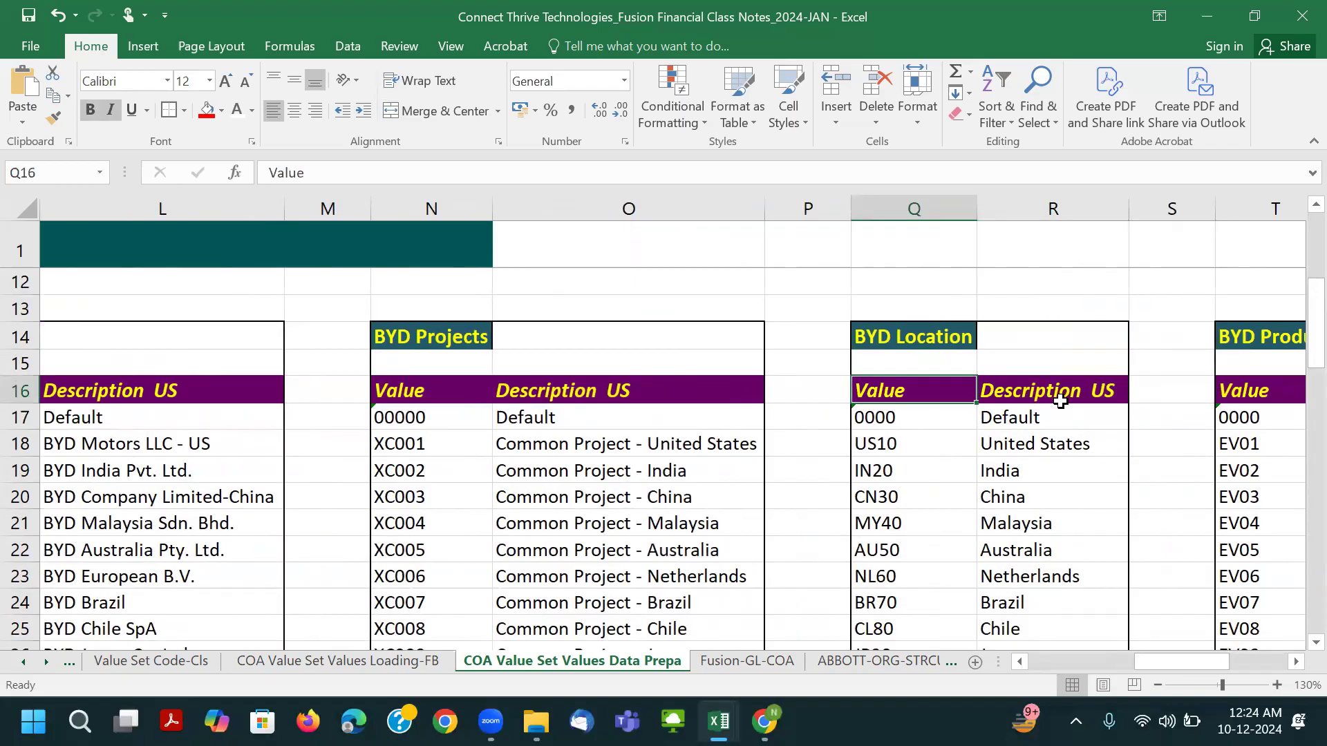
{"action": "scroll", "coordinate": [920, 367], "scroll_direction": "down", "scroll_amount": 1}
{"action": "left_click_drag", "start_coordinate": [892, 337], "coordinate": [892, 522]}
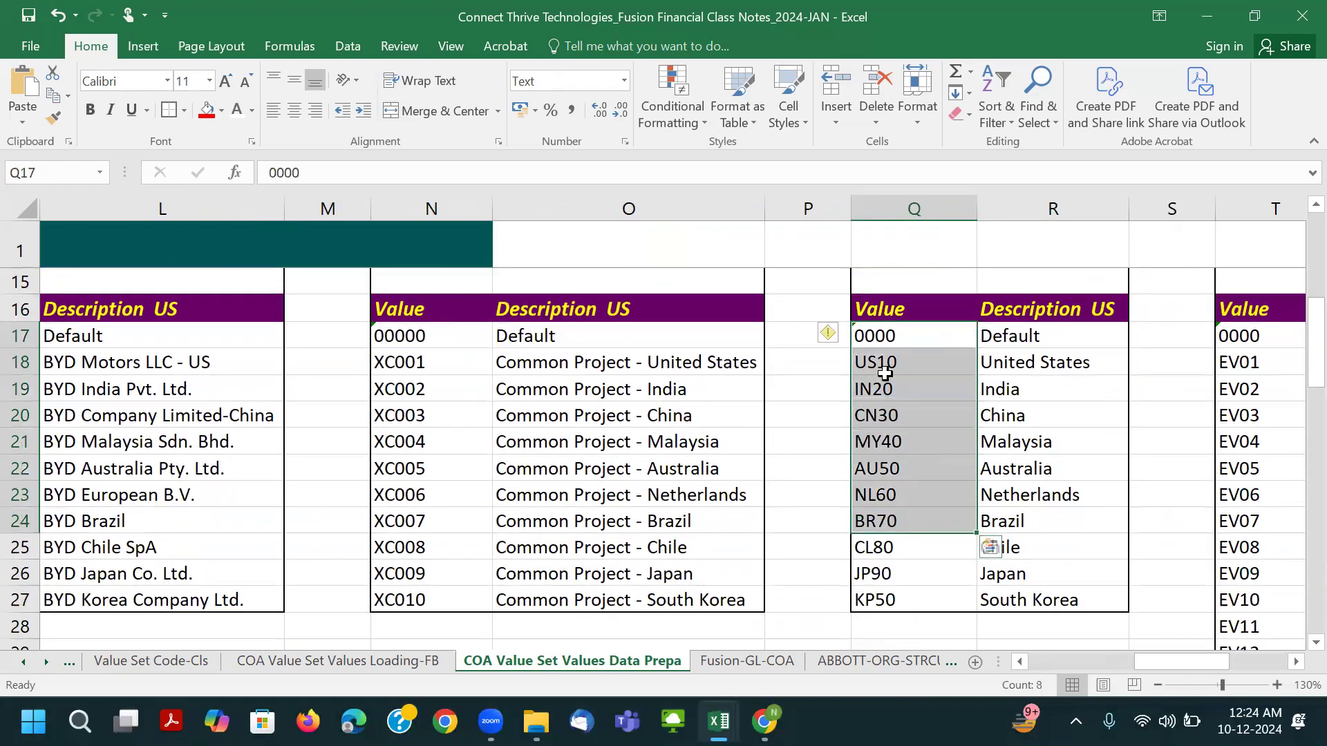
Examine the BYD Location values one by one against their country descriptions, from US10 through KP50.
{"action": "left_click", "coordinate": [885, 367]}
{"action": "key", "text": "Right"}
{"action": "left_click", "coordinate": [906, 384]}
{"action": "left_click", "coordinate": [907, 417]}
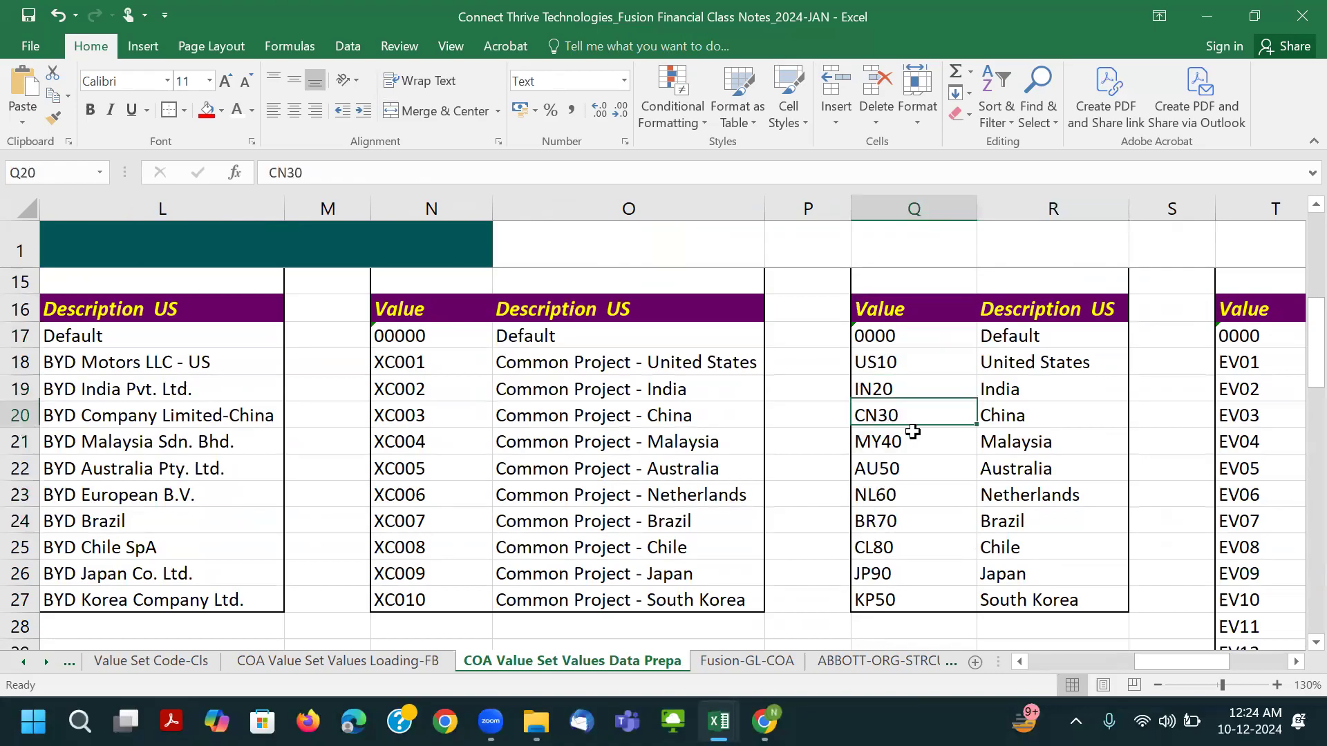
{"action": "left_click", "coordinate": [894, 442]}
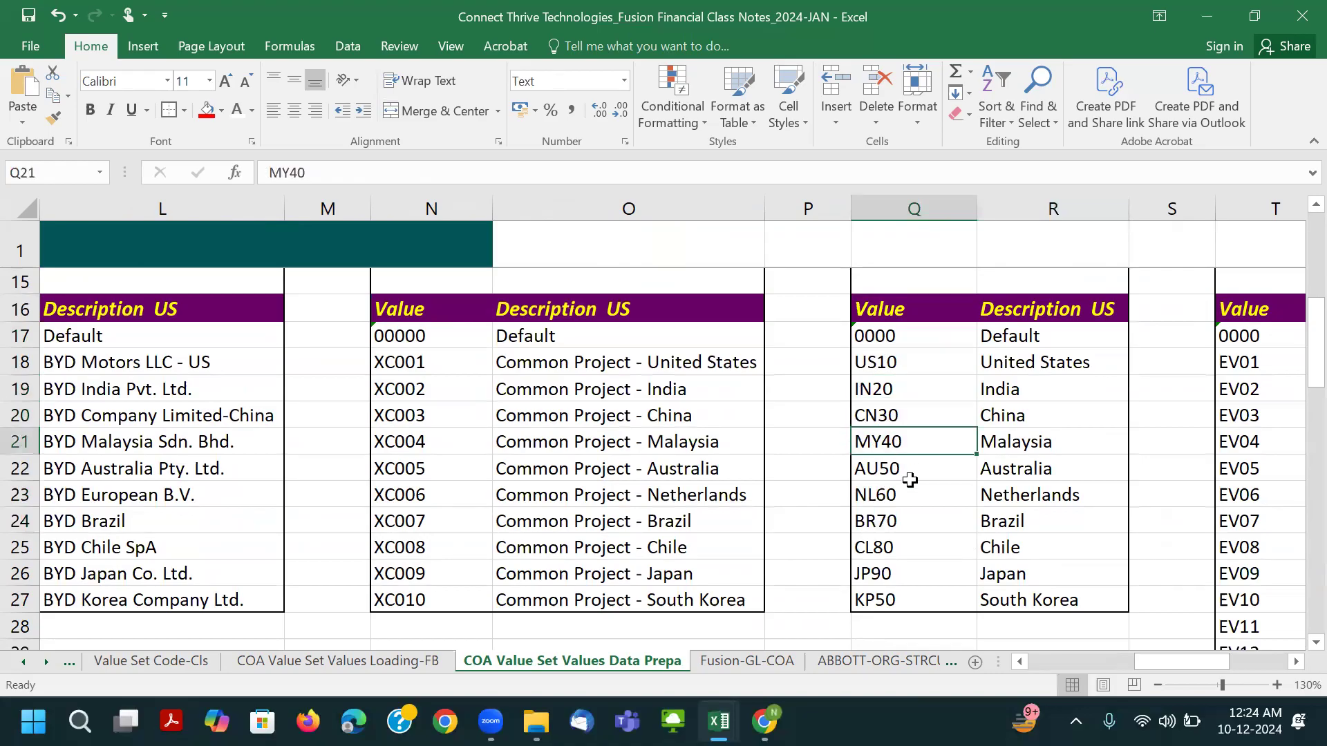
{"action": "left_click", "coordinate": [914, 472]}
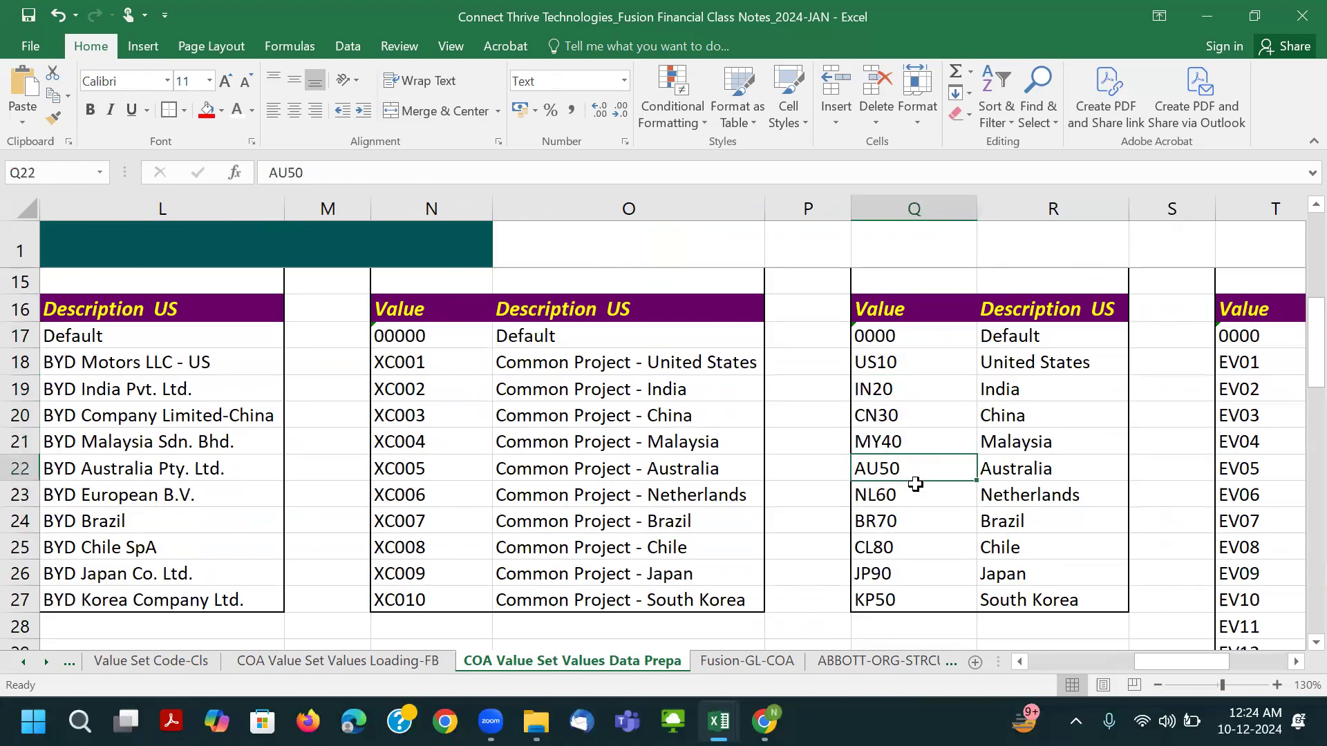
{"action": "left_click", "coordinate": [914, 494]}
{"action": "left_click", "coordinate": [914, 524]}
{"action": "left_click", "coordinate": [914, 553]}
{"action": "left_click", "coordinate": [915, 576]}
{"action": "left_click", "coordinate": [918, 600]}
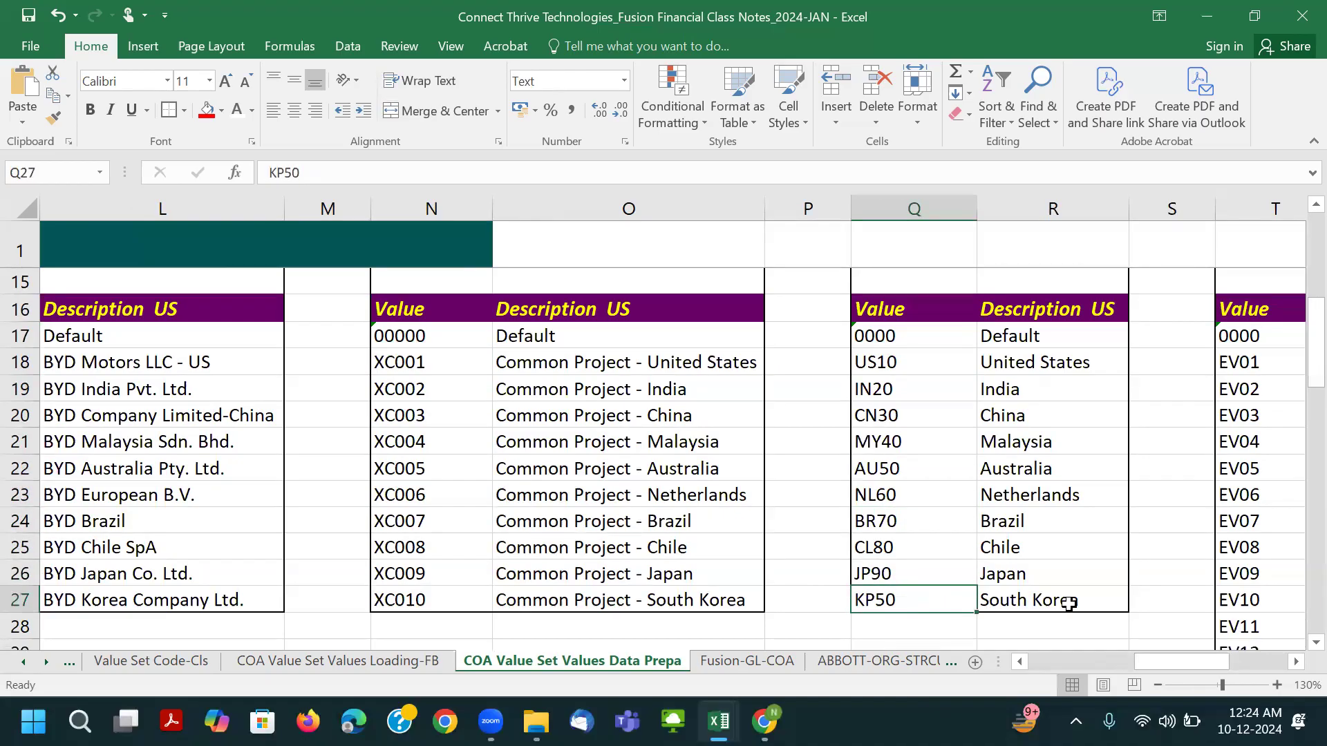
Examine the start of the BYD Product table, from its heading and default value to the BYD Atto 3 description.
{"action": "left_click", "coordinate": [1255, 336]}
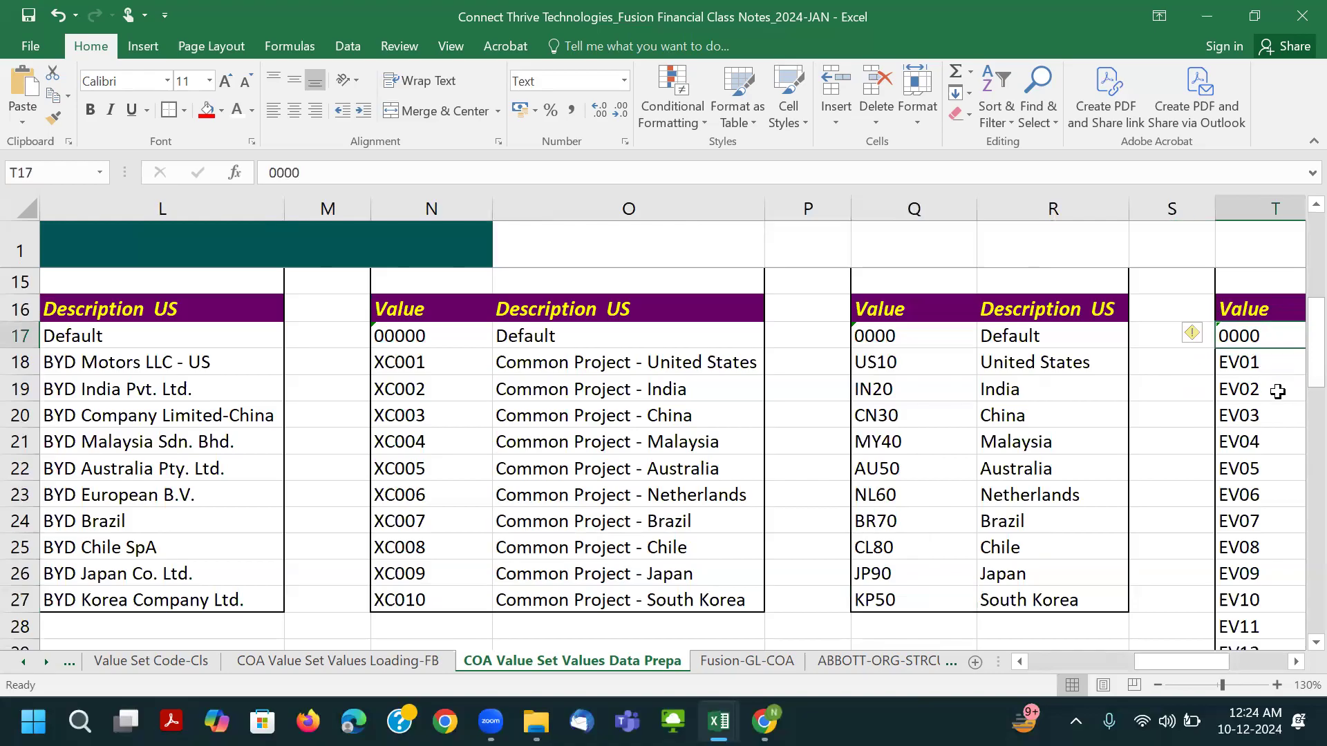
{"action": "scroll", "coordinate": [1279, 392], "scroll_direction": "up", "scroll_amount": 1}
{"action": "left_click", "coordinate": [1247, 339]}
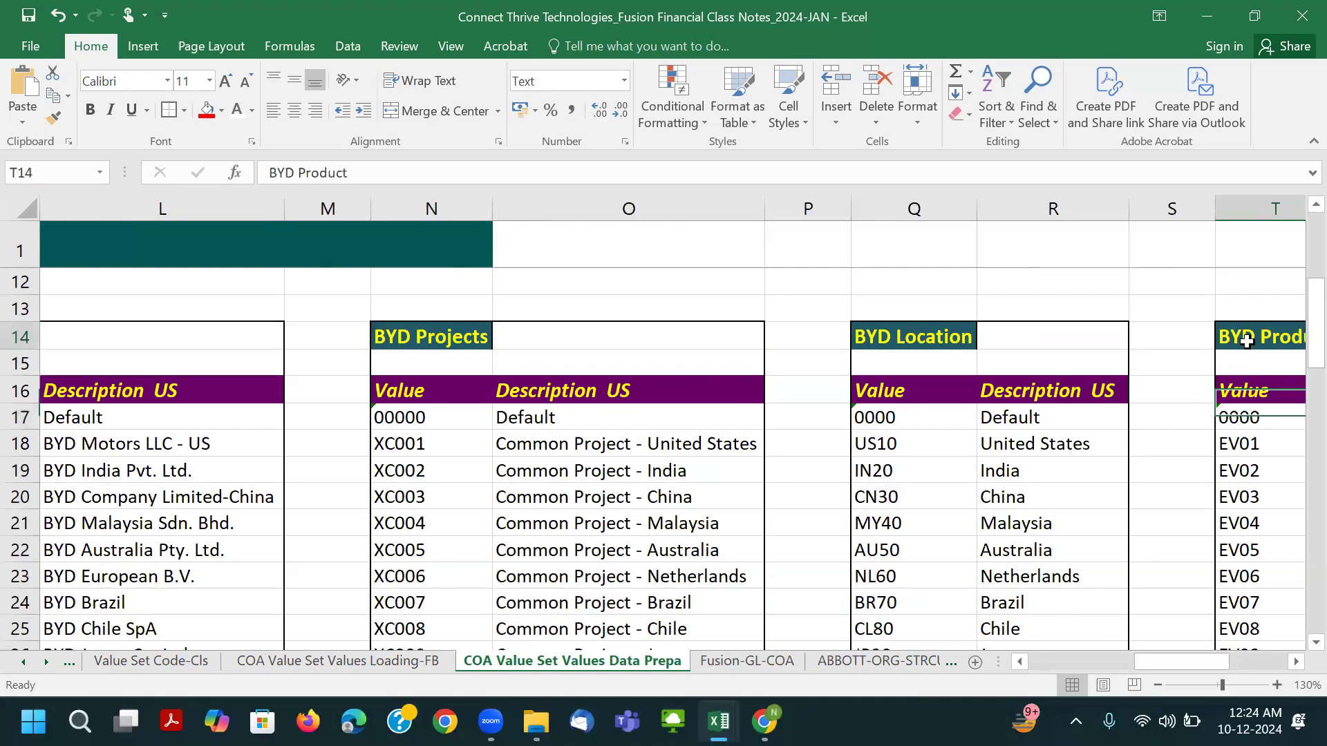
{"action": "left_click", "coordinate": [1218, 338]}
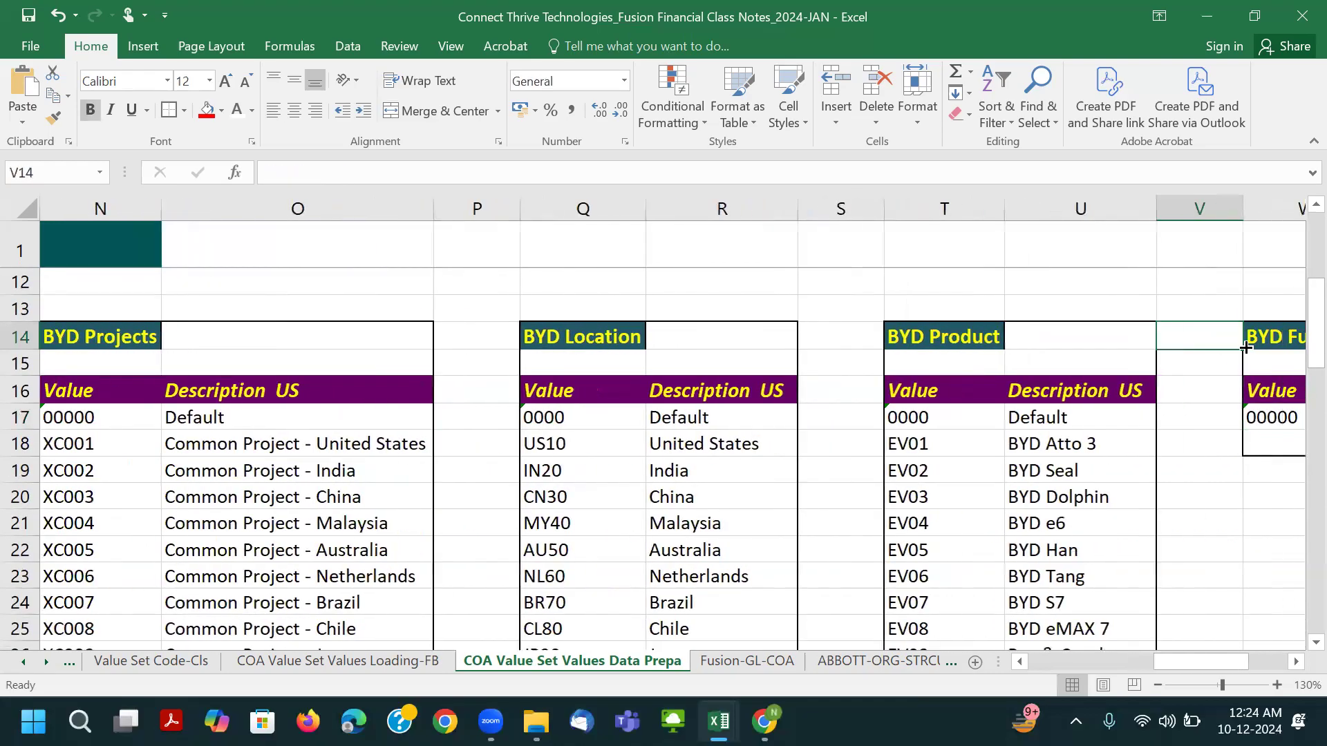
{"action": "scroll", "coordinate": [1147, 398], "scroll_direction": "down", "scroll_amount": 1}
{"action": "left_click", "coordinate": [1056, 361]}
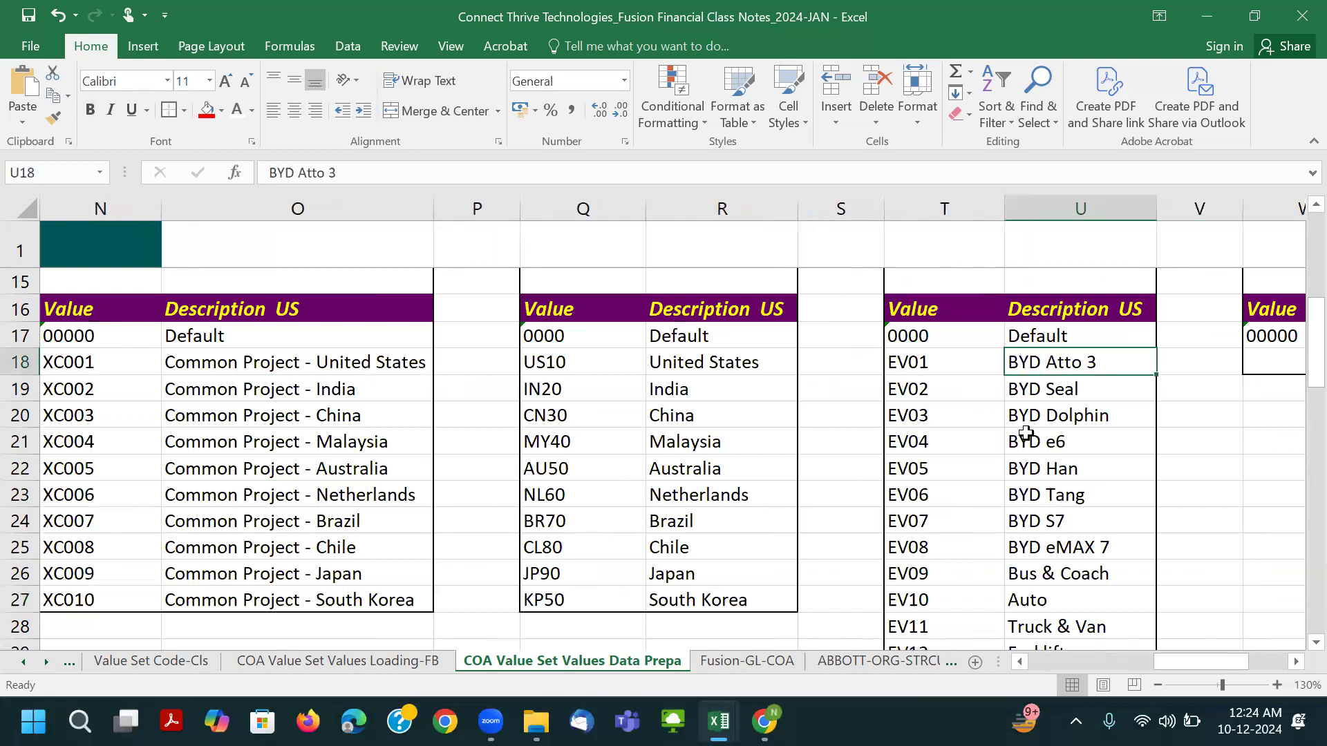
Switch to Chrome and review the product categories on the BYD AUTO page and the Google list of BYD cars.
{"action": "mouse_move", "coordinate": [764, 721]}
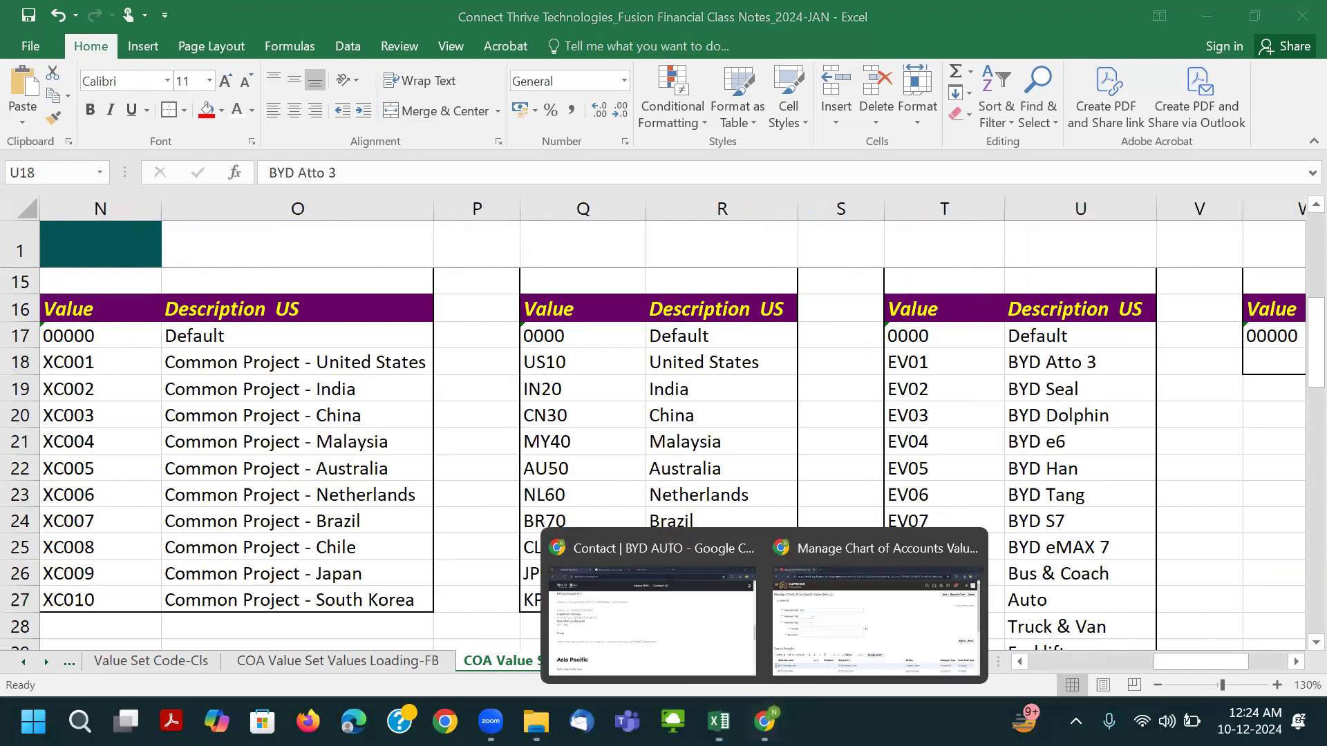
{"action": "left_click", "coordinate": [698, 613]}
{"action": "left_click", "coordinate": [640, 20]}
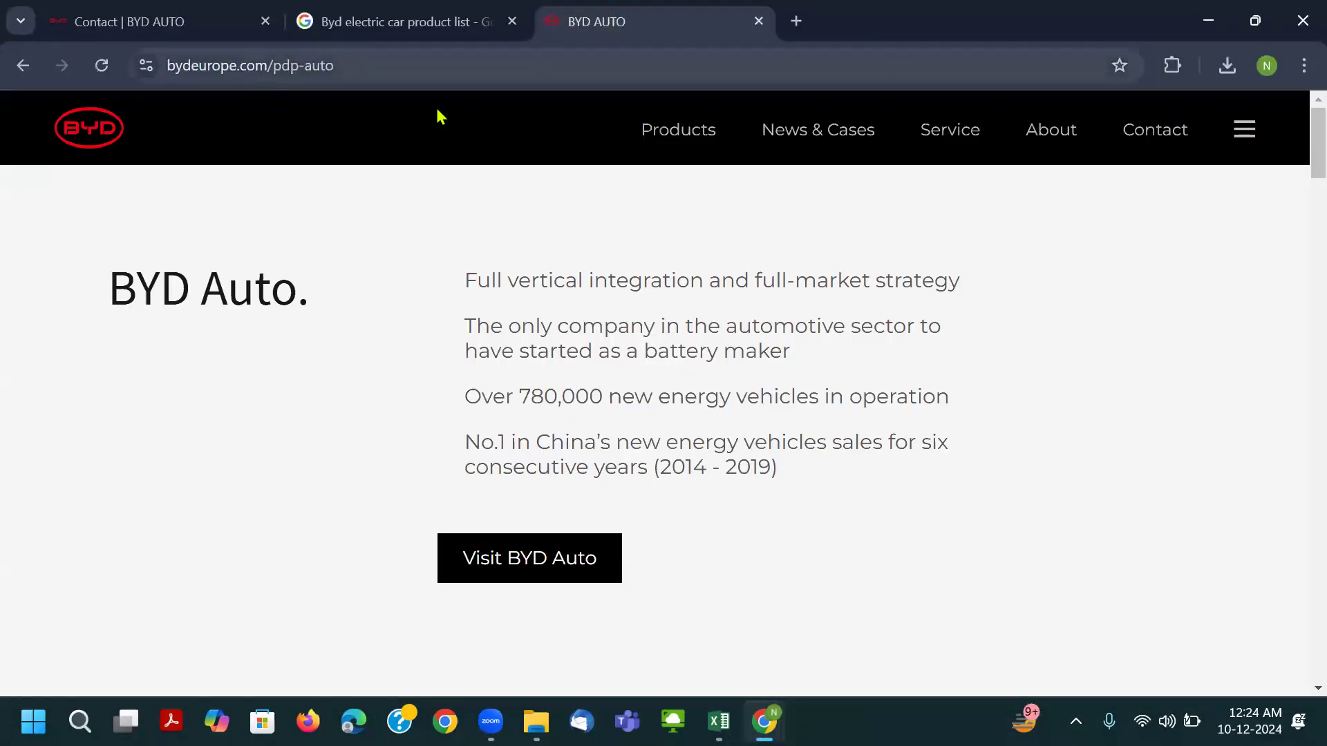
{"action": "scroll", "coordinate": [649, 394], "scroll_direction": "down", "scroll_amount": 10}
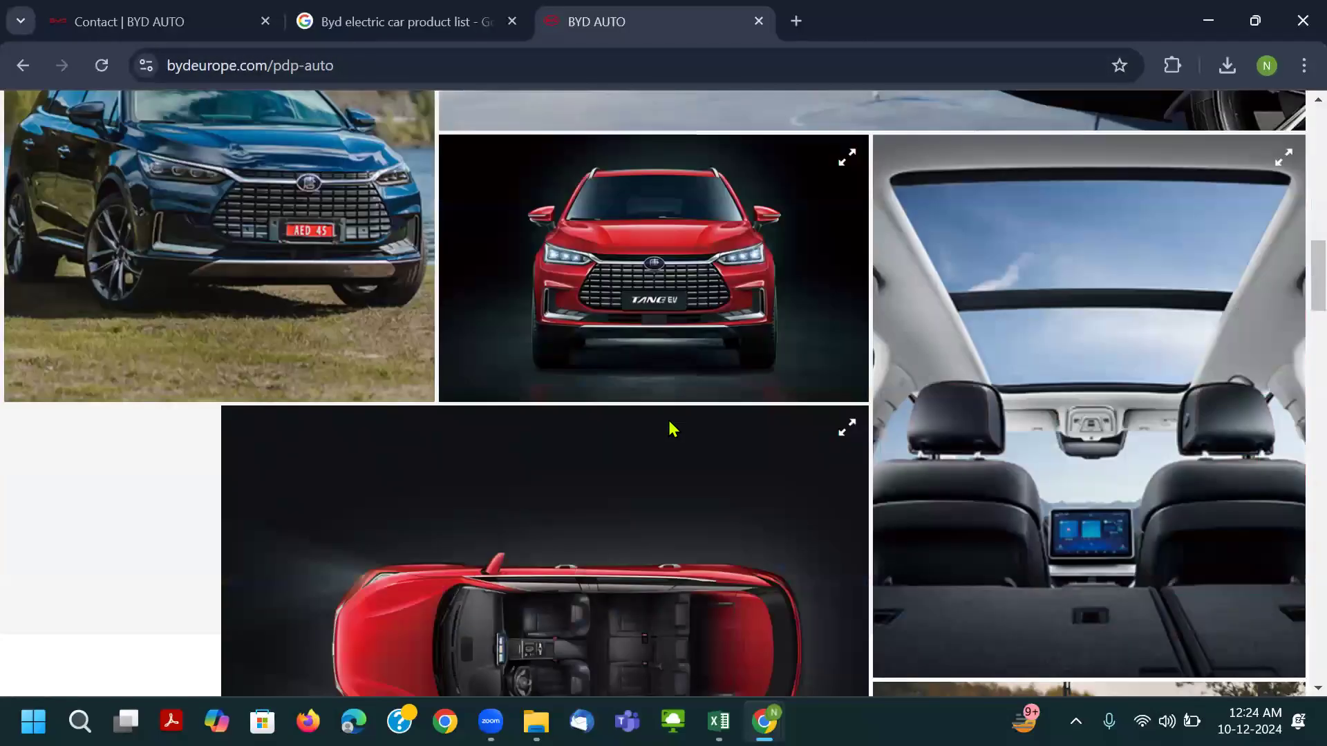
{"action": "scroll", "coordinate": [667, 436], "scroll_direction": "down", "scroll_amount": 15}
{"action": "scroll", "coordinate": [602, 468], "scroll_direction": "up", "scroll_amount": 3}
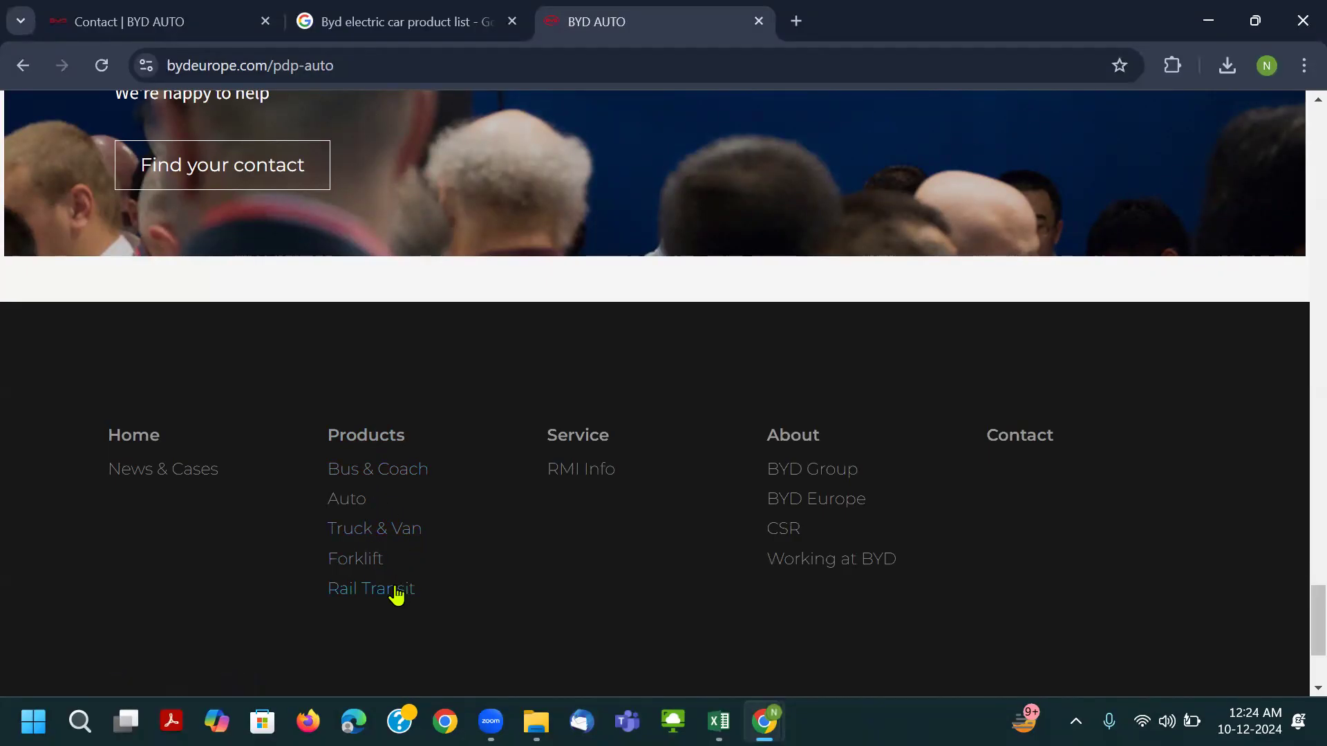
{"action": "left_click", "coordinate": [406, 31]}
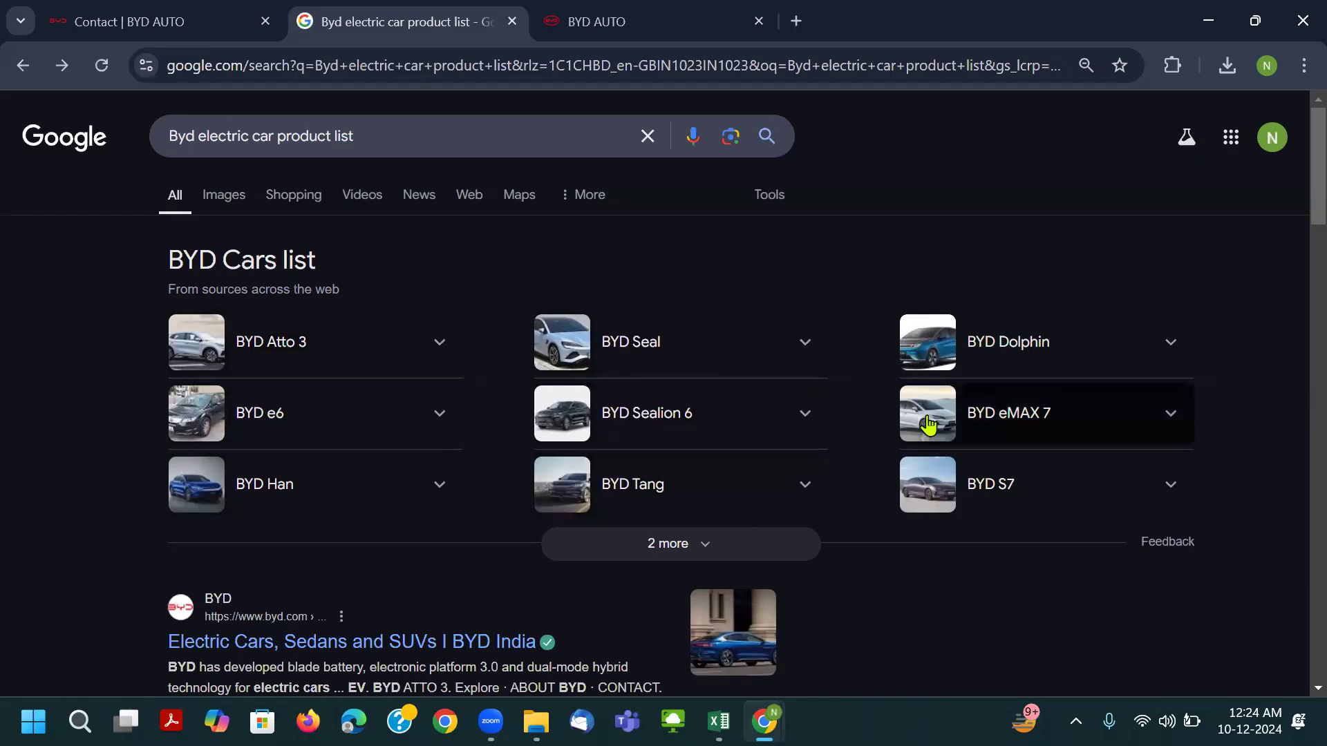
Return to the Excel workbook and examine the BYD Product values from EV01 onward with their product descriptions.
{"action": "key", "text": "alt+Tab"}
{"action": "scroll", "coordinate": [1016, 418], "scroll_direction": "down", "scroll_amount": 1}
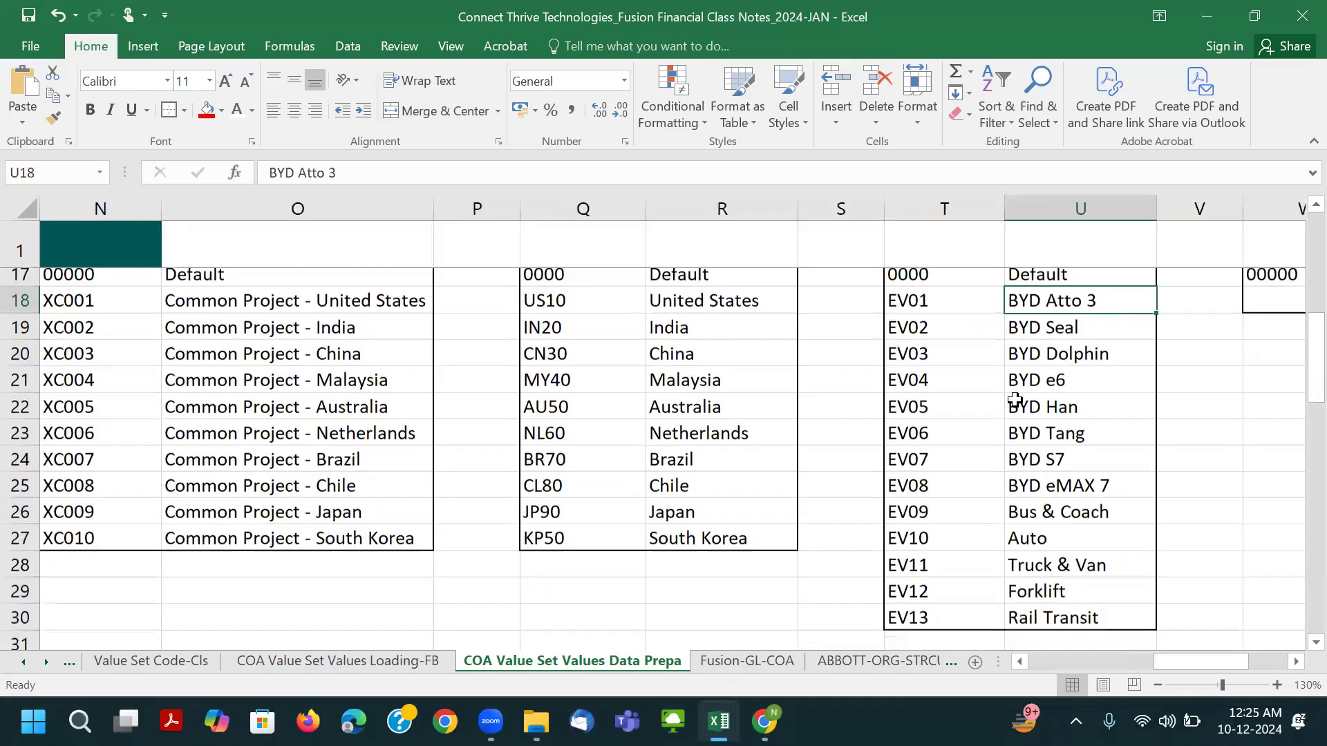
{"action": "scroll", "coordinate": [1023, 484], "scroll_direction": "up", "scroll_amount": 1}
{"action": "scroll", "coordinate": [948, 379], "scroll_direction": "up", "scroll_amount": 2}
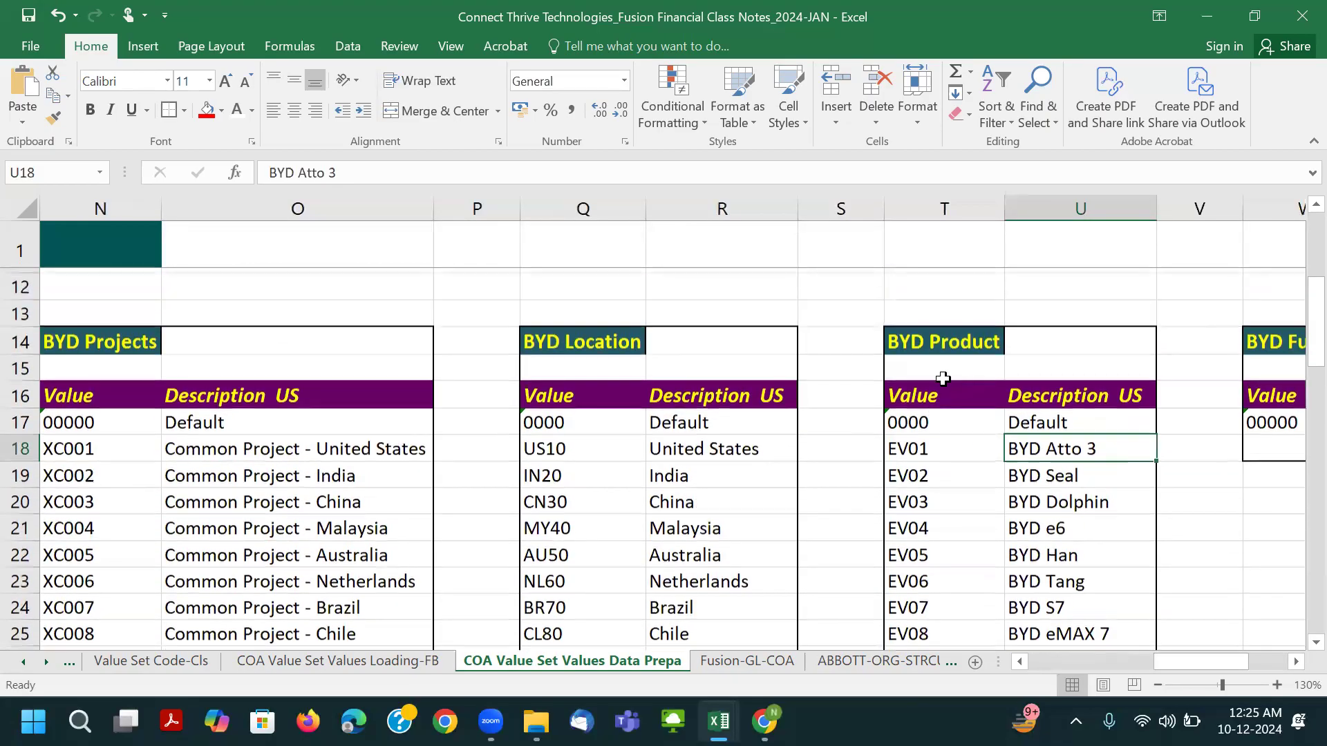
{"action": "scroll", "coordinate": [927, 420], "scroll_direction": "down", "scroll_amount": 2}
{"action": "left_click_drag", "start_coordinate": [911, 362], "coordinate": [926, 586]}
{"action": "left_click", "coordinate": [1054, 573]}
{"action": "left_click", "coordinate": [1043, 283]}
{"action": "scroll", "coordinate": [1042, 344], "scroll_direction": "up", "scroll_amount": 2}
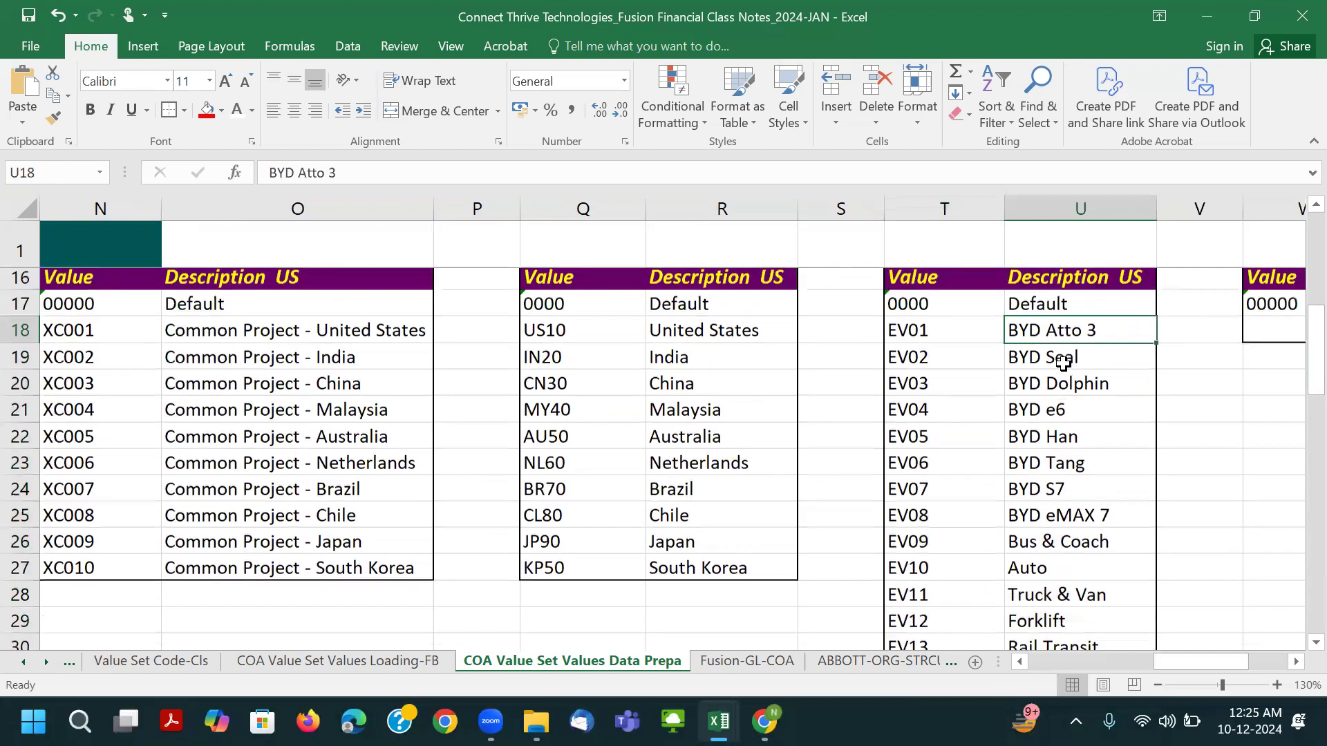
Examine the BYD Future-1 and BYD Future-2 tables and their default value 00000.
{"action": "key", "text": "Up"}
{"action": "key", "text": "Up"}
{"action": "key", "text": "Up"}
{"action": "key", "text": "Up"}
{"action": "key", "text": "Right"}
{"action": "key", "text": "Right"}
{"action": "key", "text": "Right"}
{"action": "key", "text": "Right"}
{"action": "key", "text": "Right"}
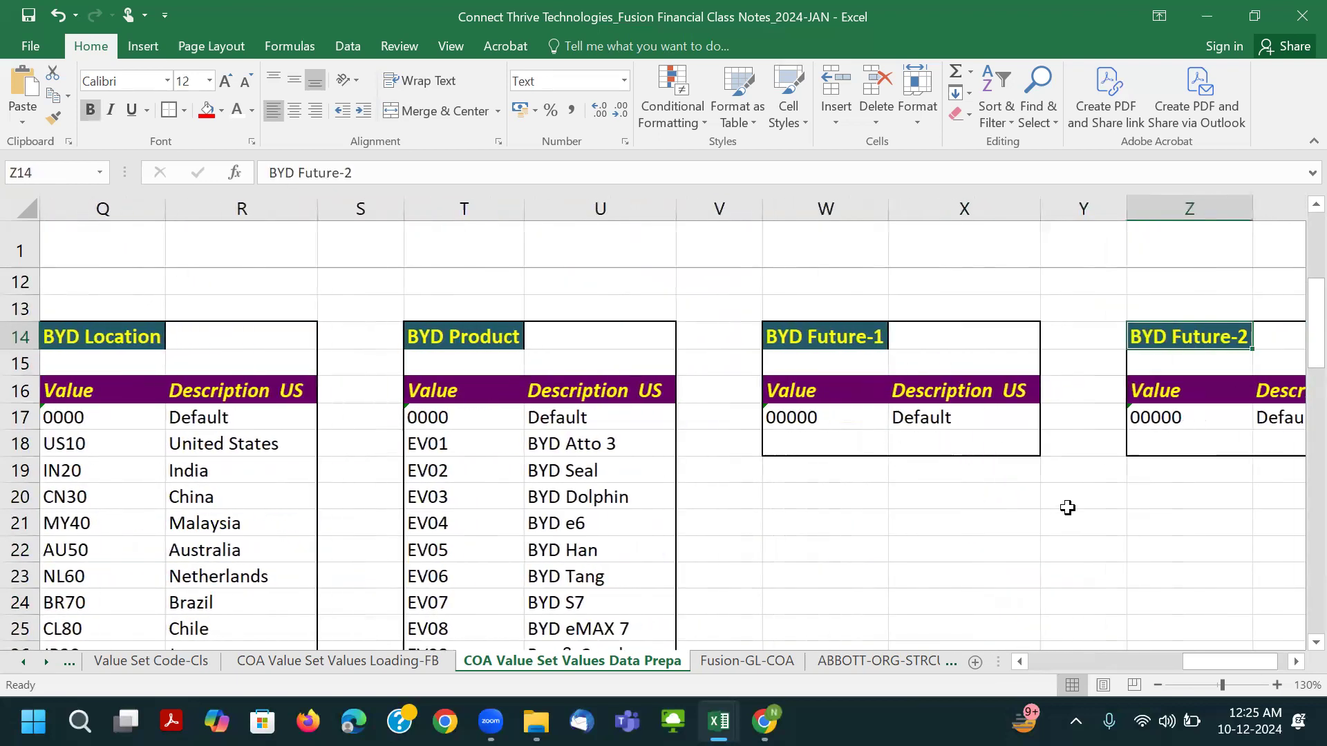
{"action": "key", "text": "Right"}
{"action": "key", "text": "Right"}
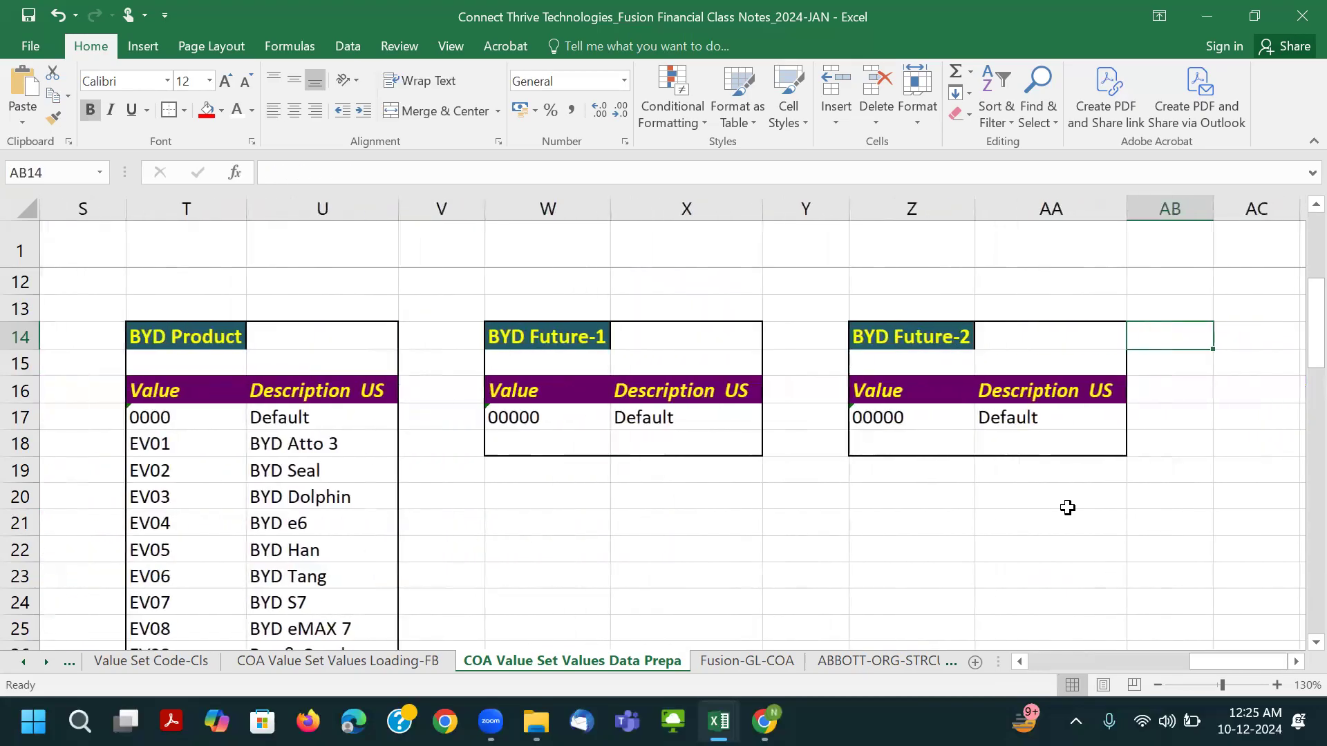
{"action": "left_click", "coordinate": [543, 418]}
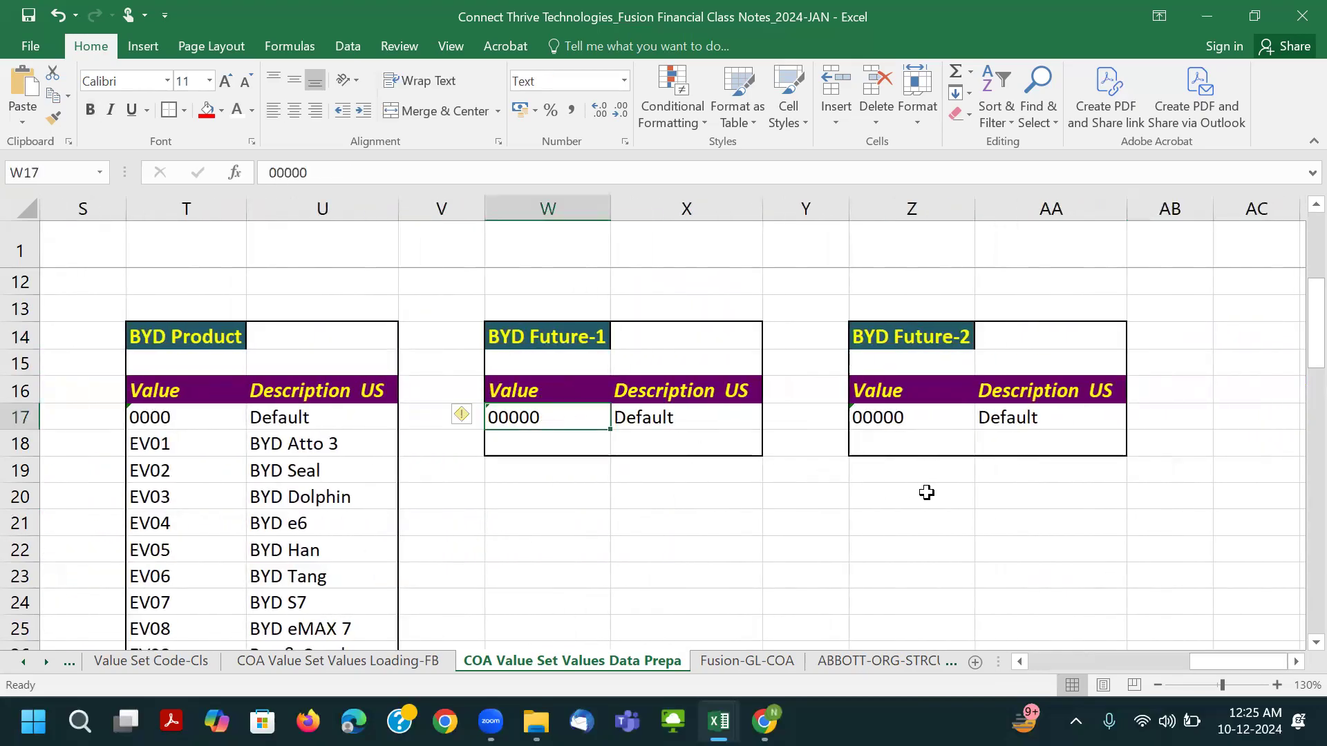
{"action": "left_click", "coordinate": [926, 428]}
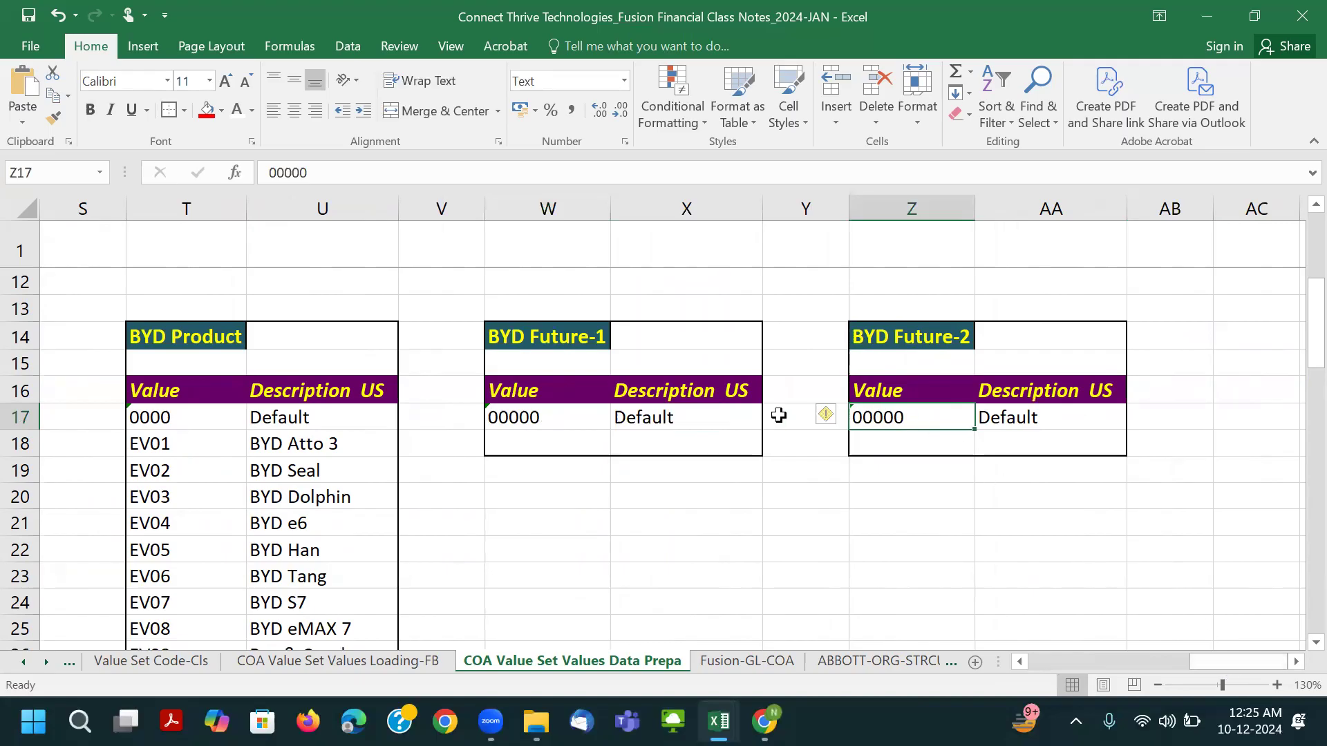
{"action": "left_click", "coordinate": [553, 414]}
Compare the Maxi Length column of the value set list with the company code and cost center values below it.
{"action": "left_click_drag", "start_coordinate": [1227, 666], "coordinate": [953, 668]}
{"action": "scroll", "coordinate": [741, 456], "scroll_direction": "up", "scroll_amount": 4}
{"action": "left_click_drag", "start_coordinate": [723, 338], "coordinate": [721, 518]}
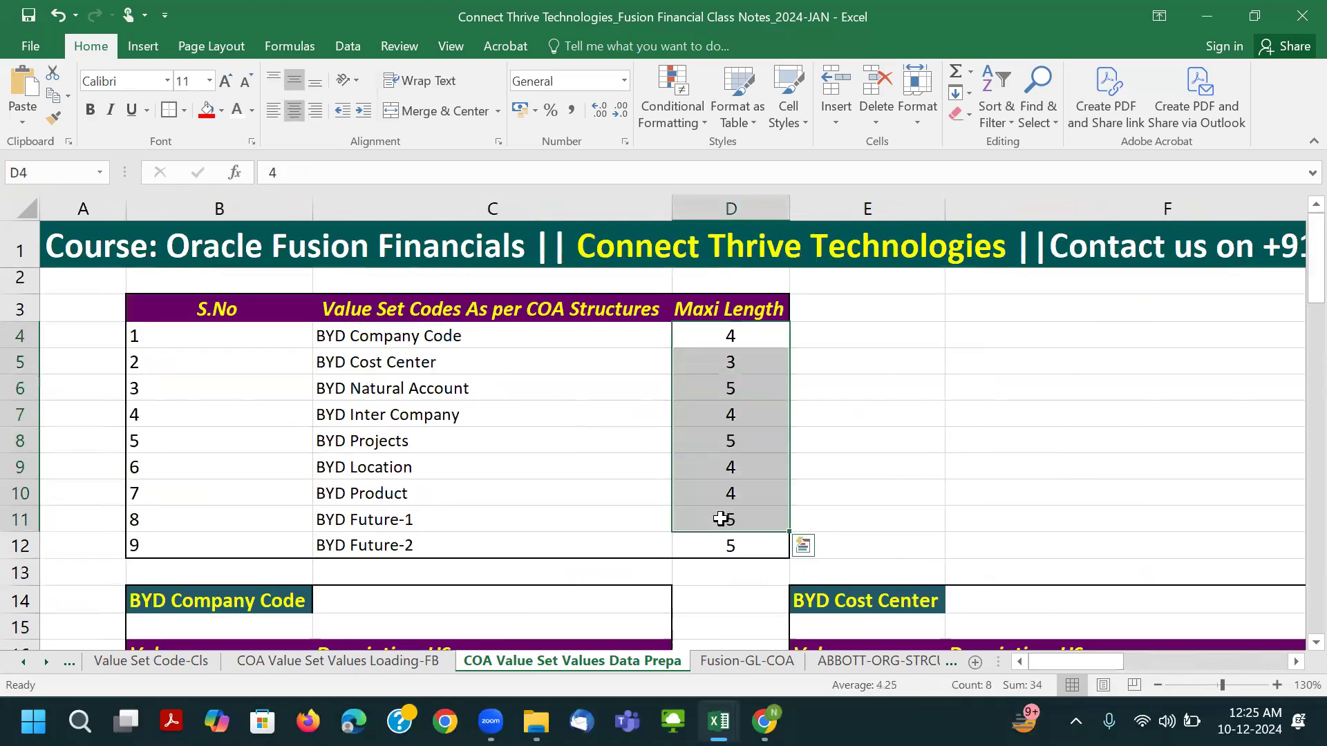
{"action": "scroll", "coordinate": [909, 468], "scroll_direction": "down", "scroll_amount": 4}
{"action": "left_click", "coordinate": [833, 446]}
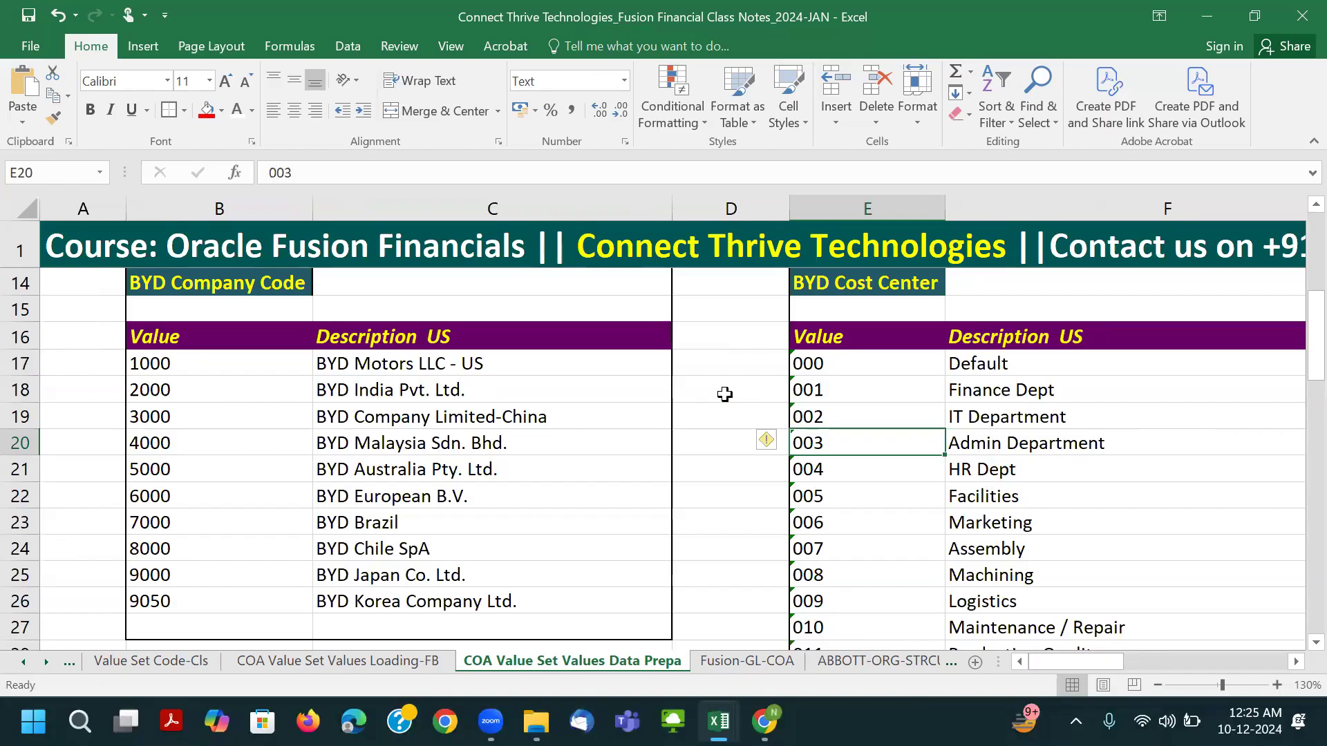
{"action": "scroll", "coordinate": [716, 395], "scroll_direction": "up", "scroll_amount": 4}
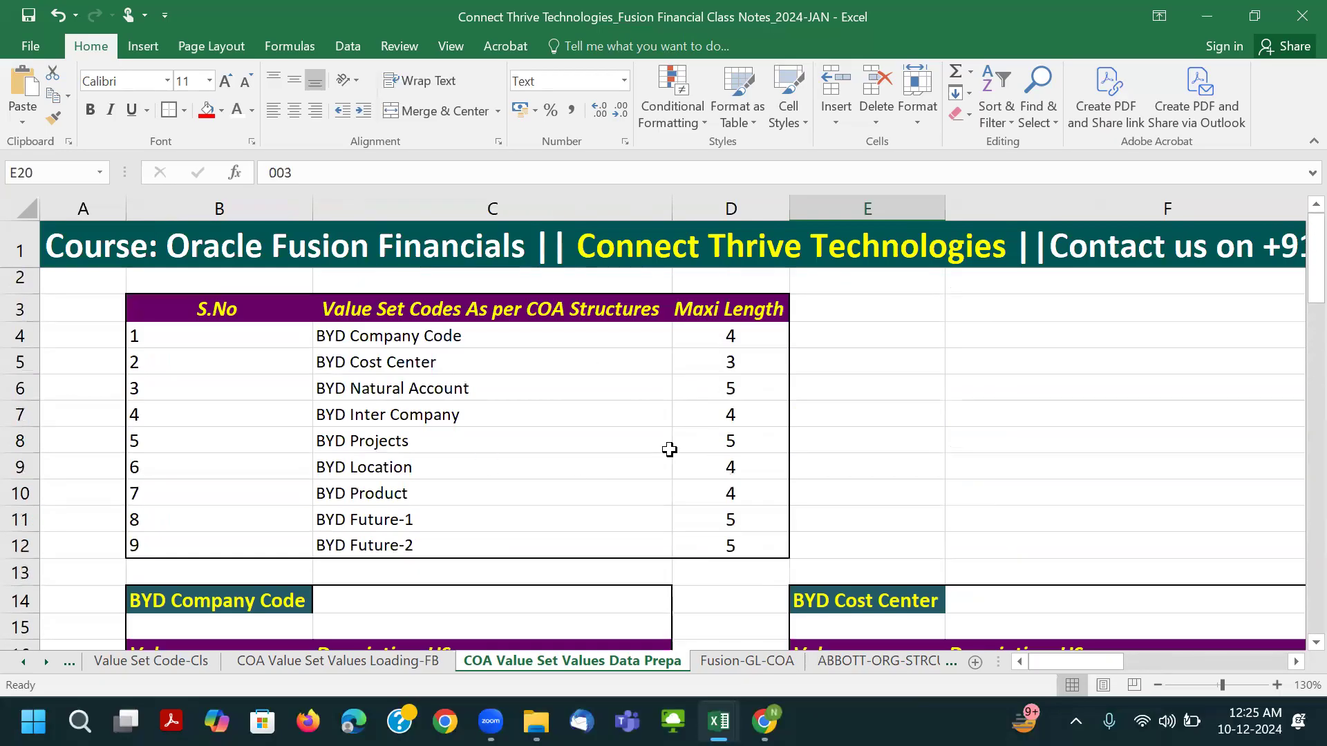
Switch to the Oracle Fusion browser window and open the Financials documentation from docs.oracle.com in a new tab.
{"action": "mouse_move", "coordinate": [764, 721]}
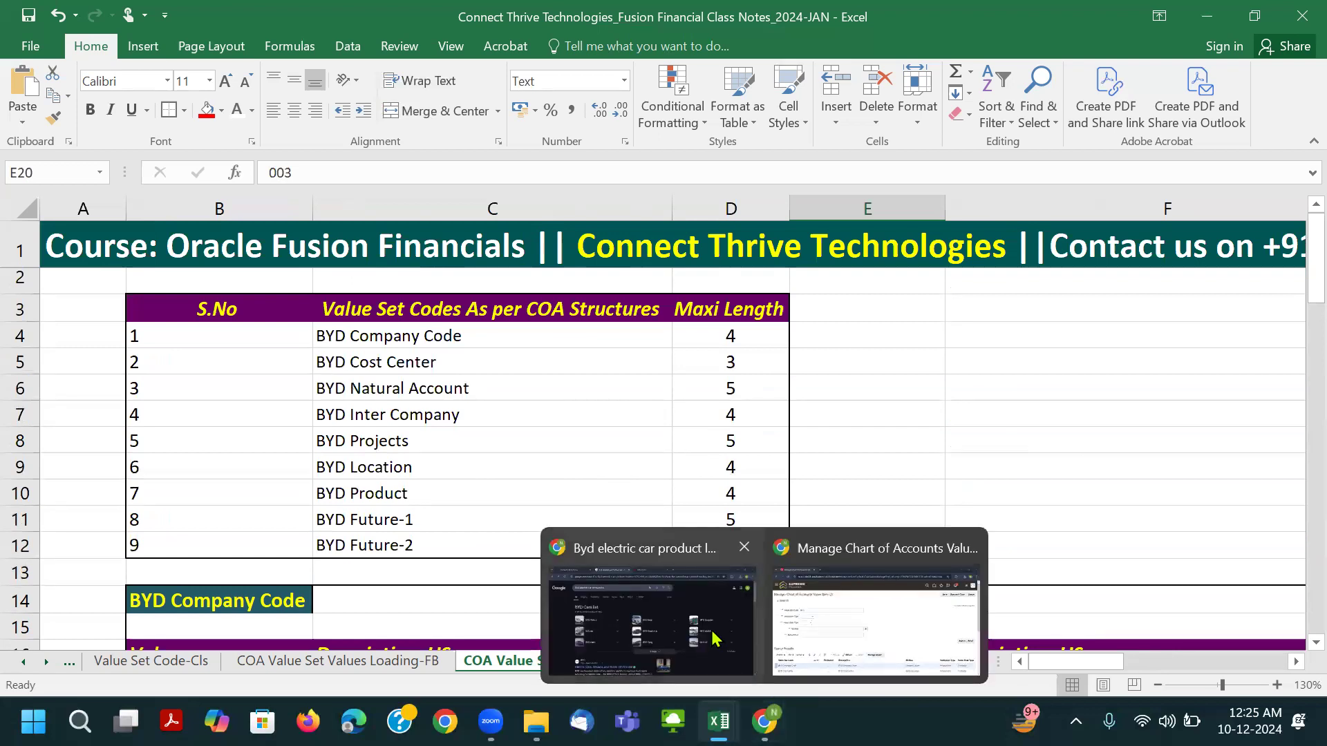
{"action": "left_click", "coordinate": [663, 622]}
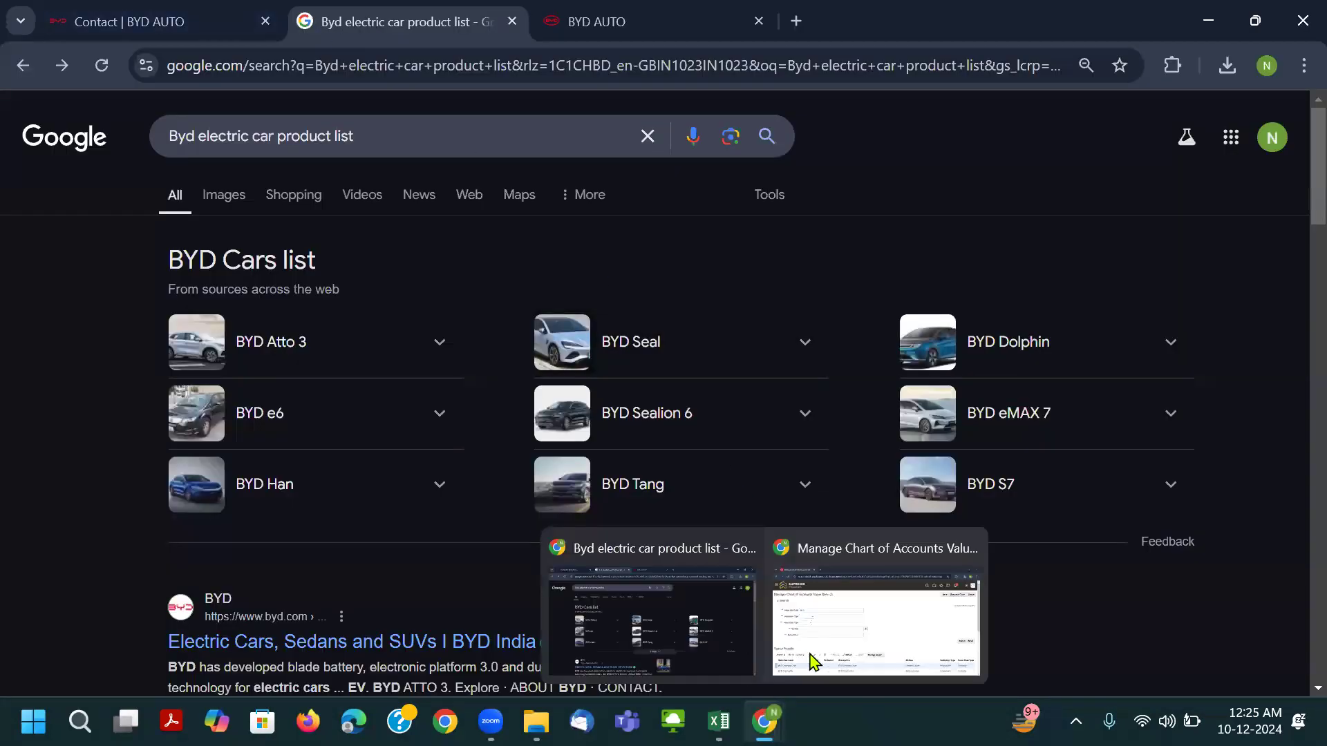
{"action": "left_click", "coordinate": [815, 663]}
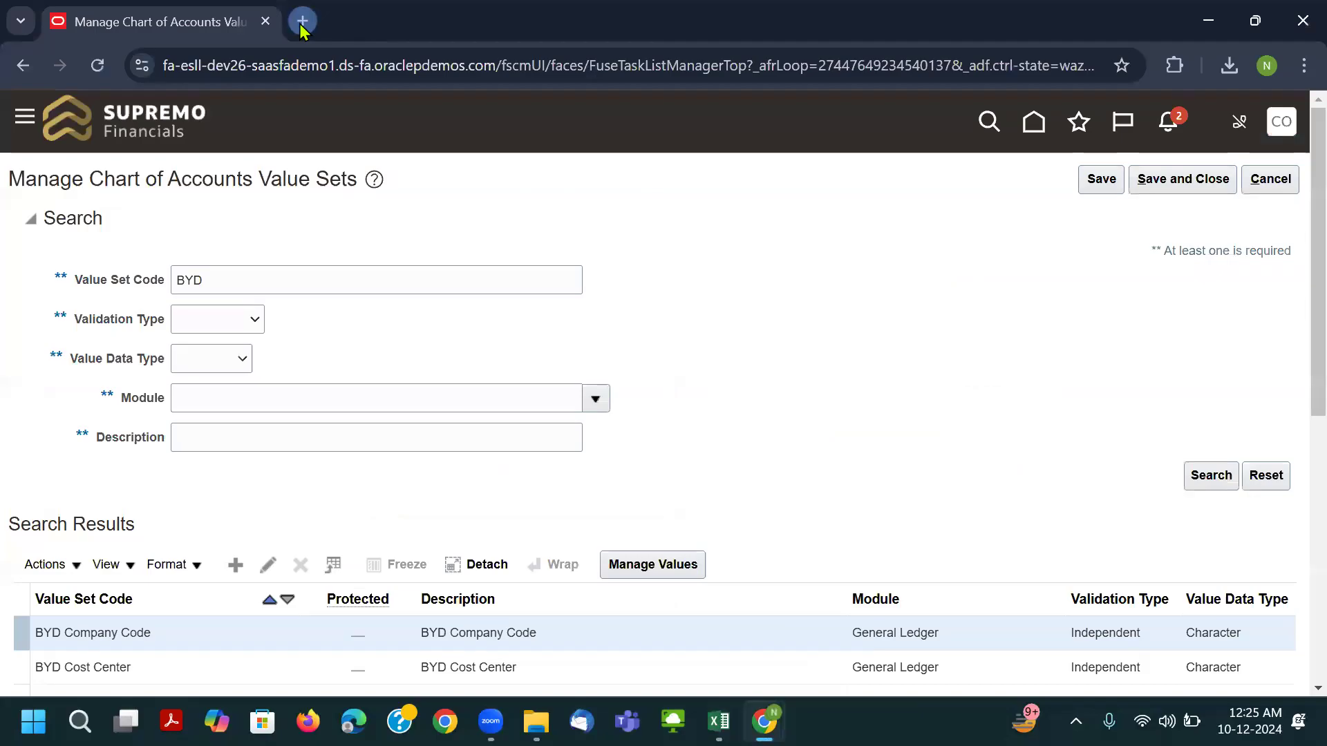
{"action": "left_click", "coordinate": [303, 21]}
{"action": "type", "text": "d"}
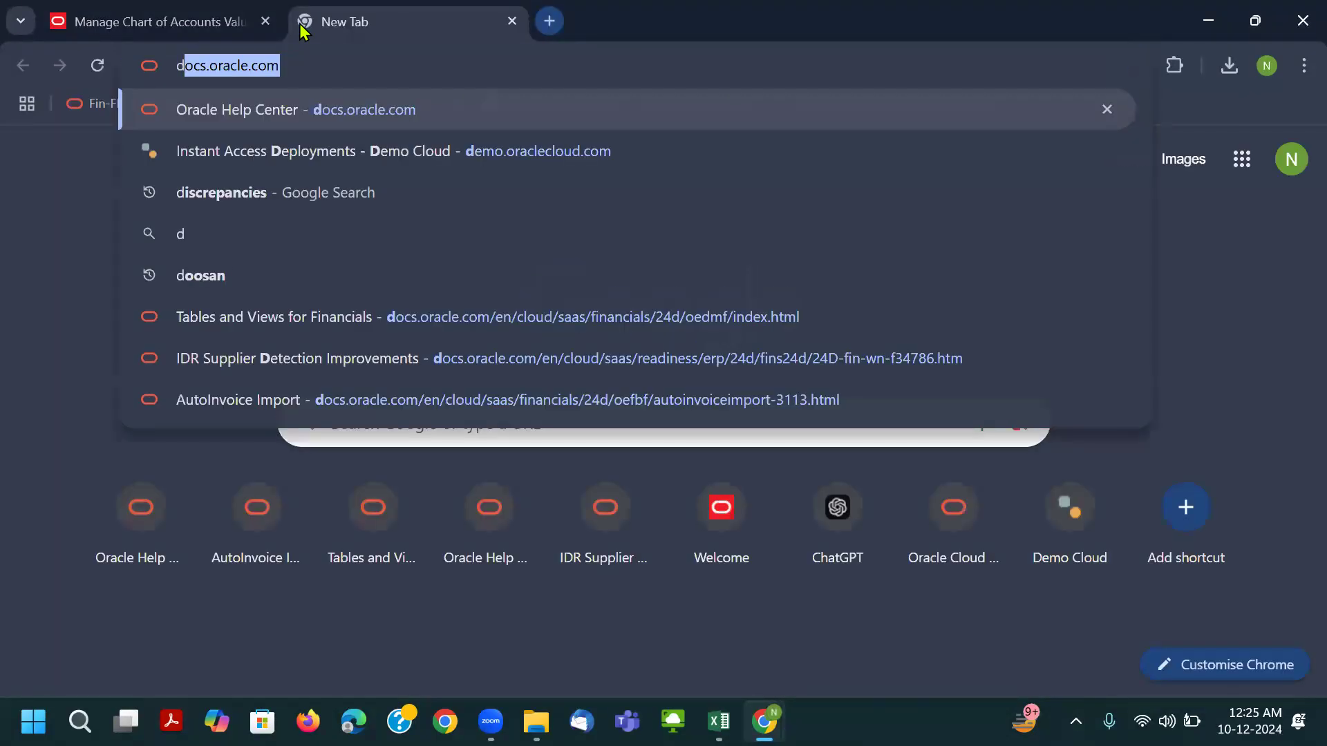
{"action": "key", "text": "Return"}
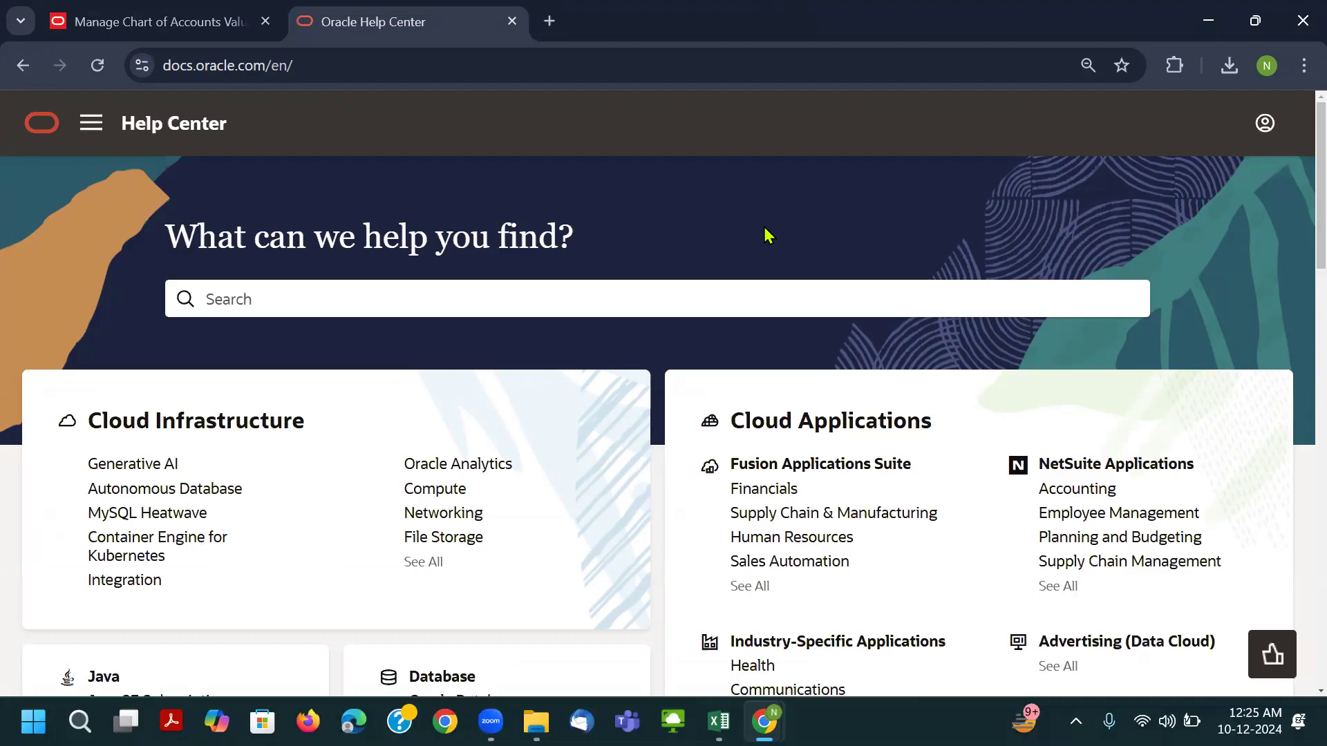
{"action": "left_click", "coordinate": [777, 492]}
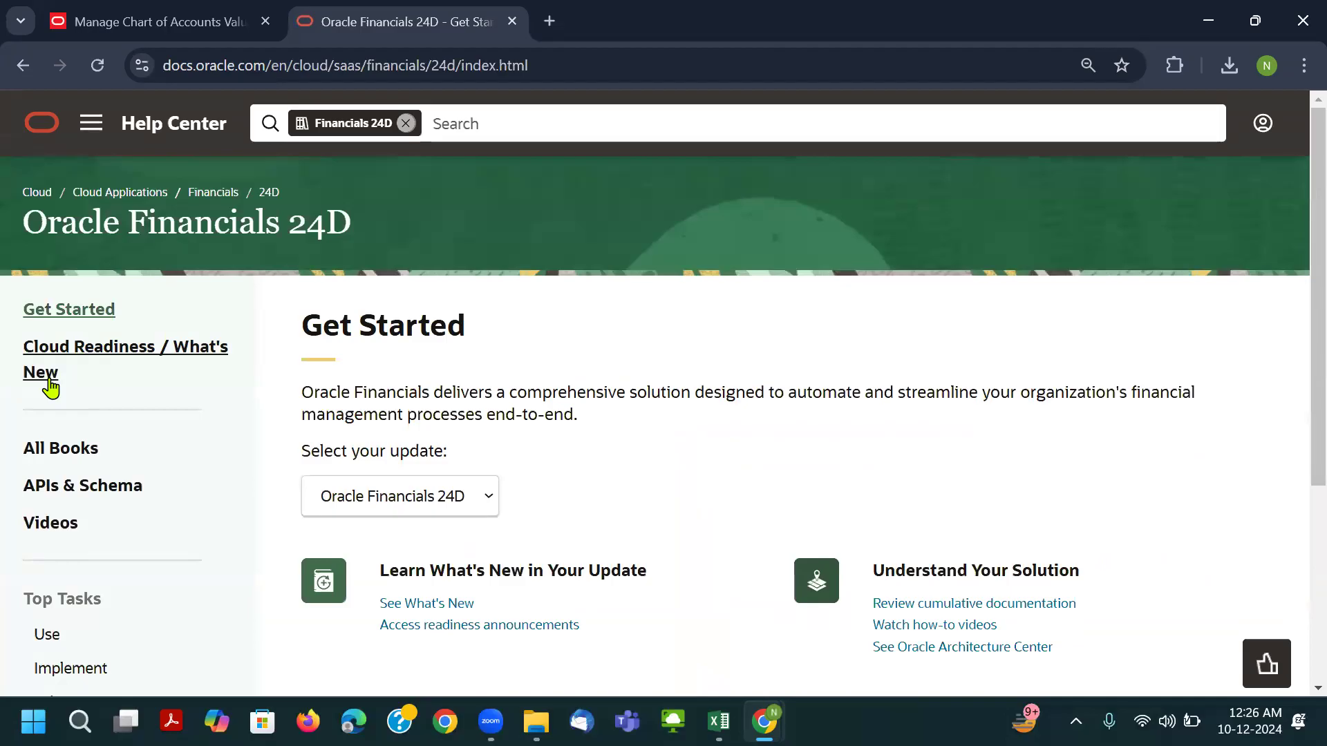
Open the File-Based Data Import (FBDI) for Financials guide from the Implementation books of Oracle Financials 24D.
{"action": "scroll", "coordinate": [98, 461], "scroll_direction": "down", "scroll_amount": 1}
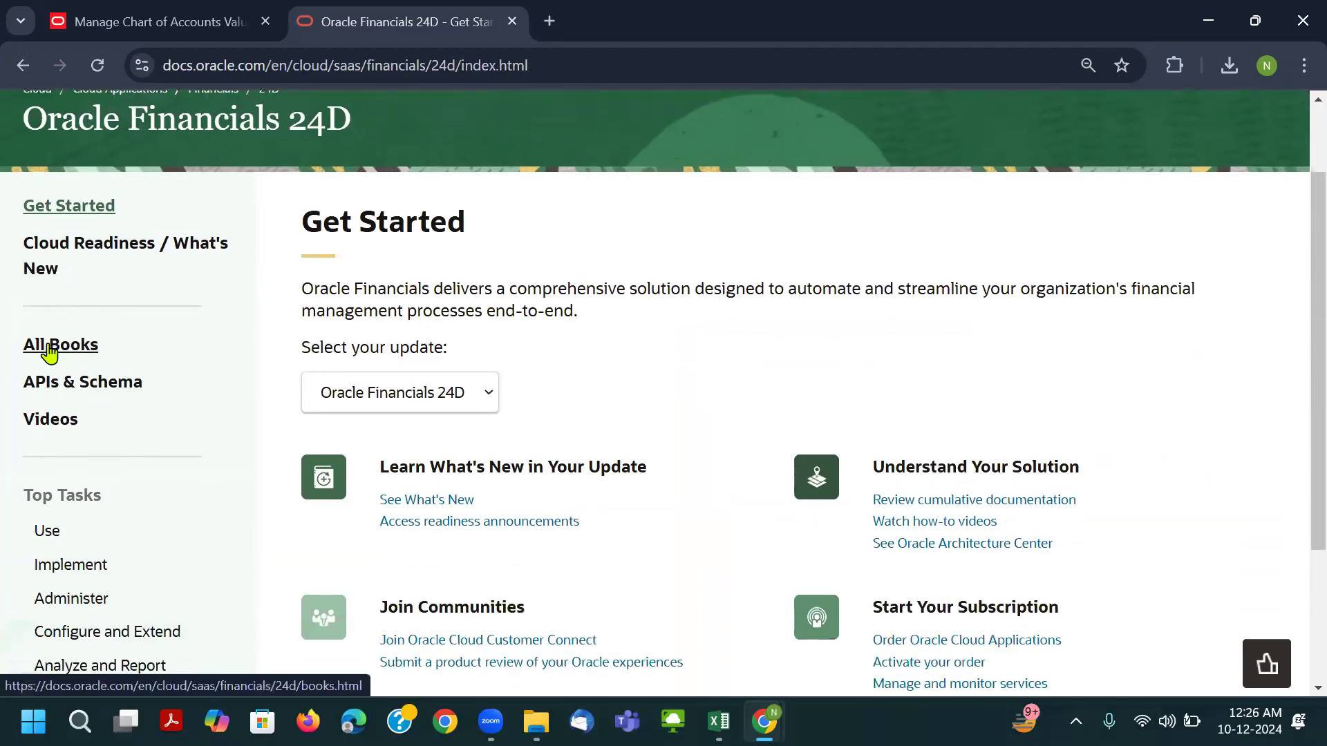
{"action": "left_click", "coordinate": [48, 348]}
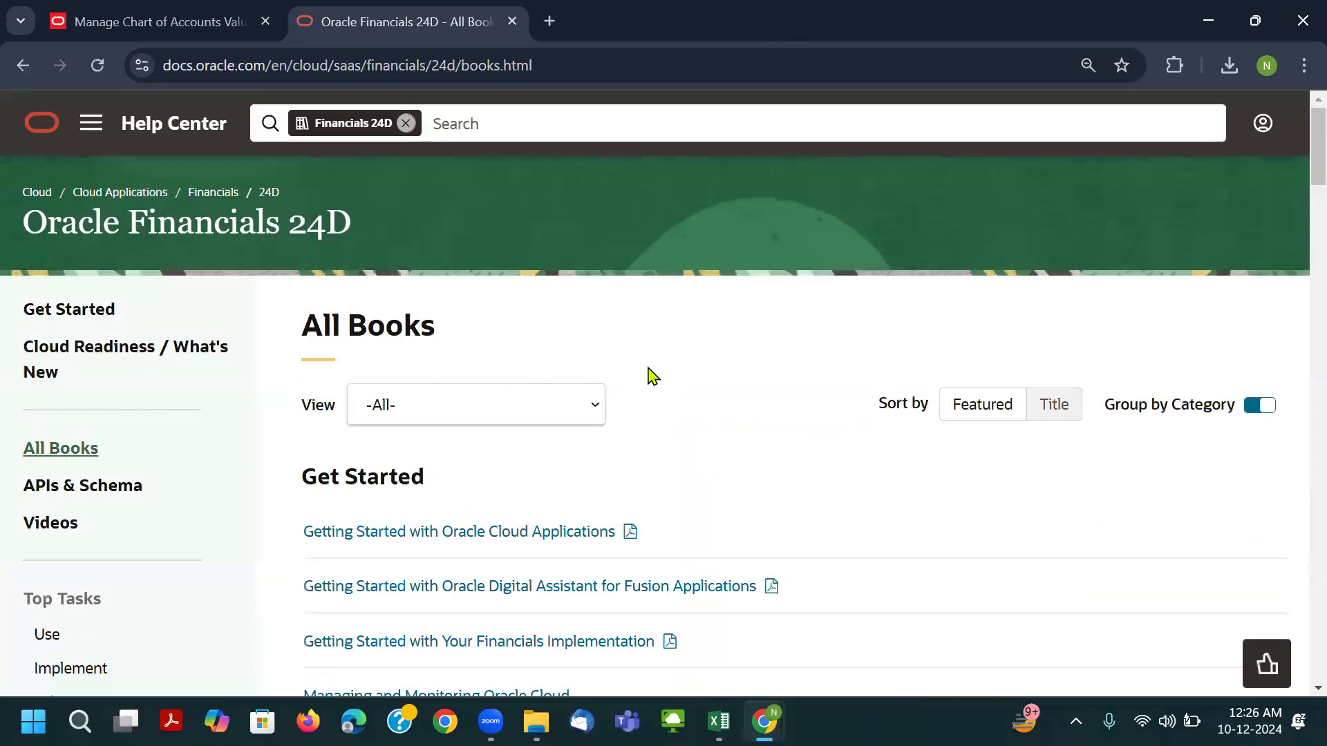
{"action": "scroll", "coordinate": [653, 377], "scroll_direction": "down", "scroll_amount": 20}
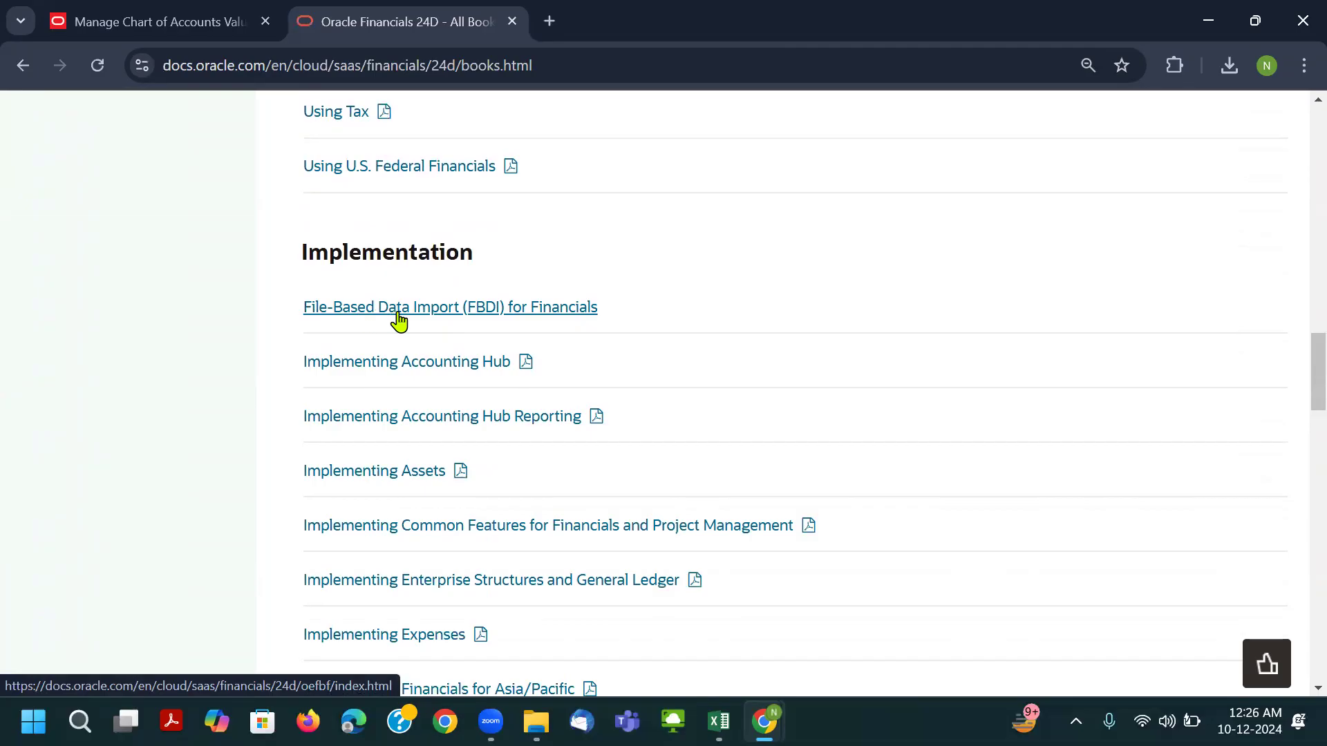
{"action": "left_click", "coordinate": [561, 315]}
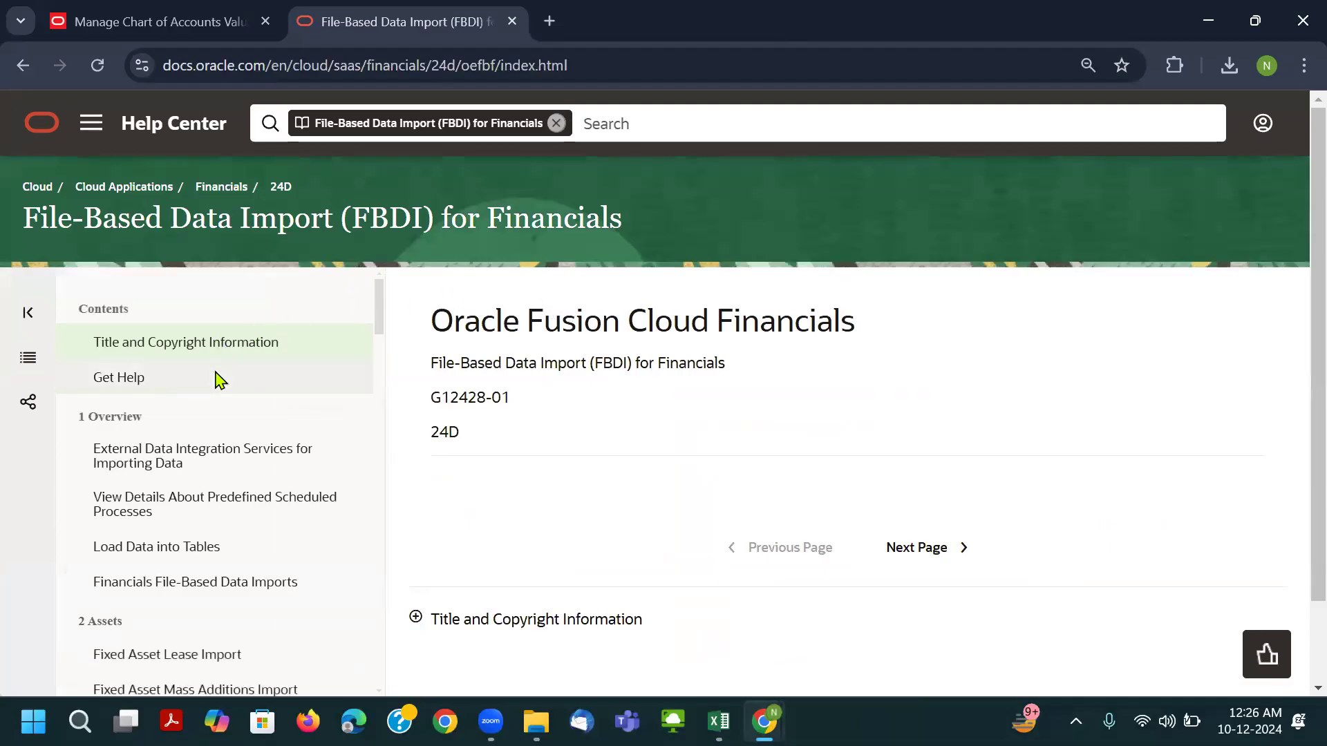
Open the Import Segment Values and Hierarchies topic from the guide's General Ledger chapter.
{"action": "scroll", "coordinate": [218, 380], "scroll_direction": "down", "scroll_amount": 15}
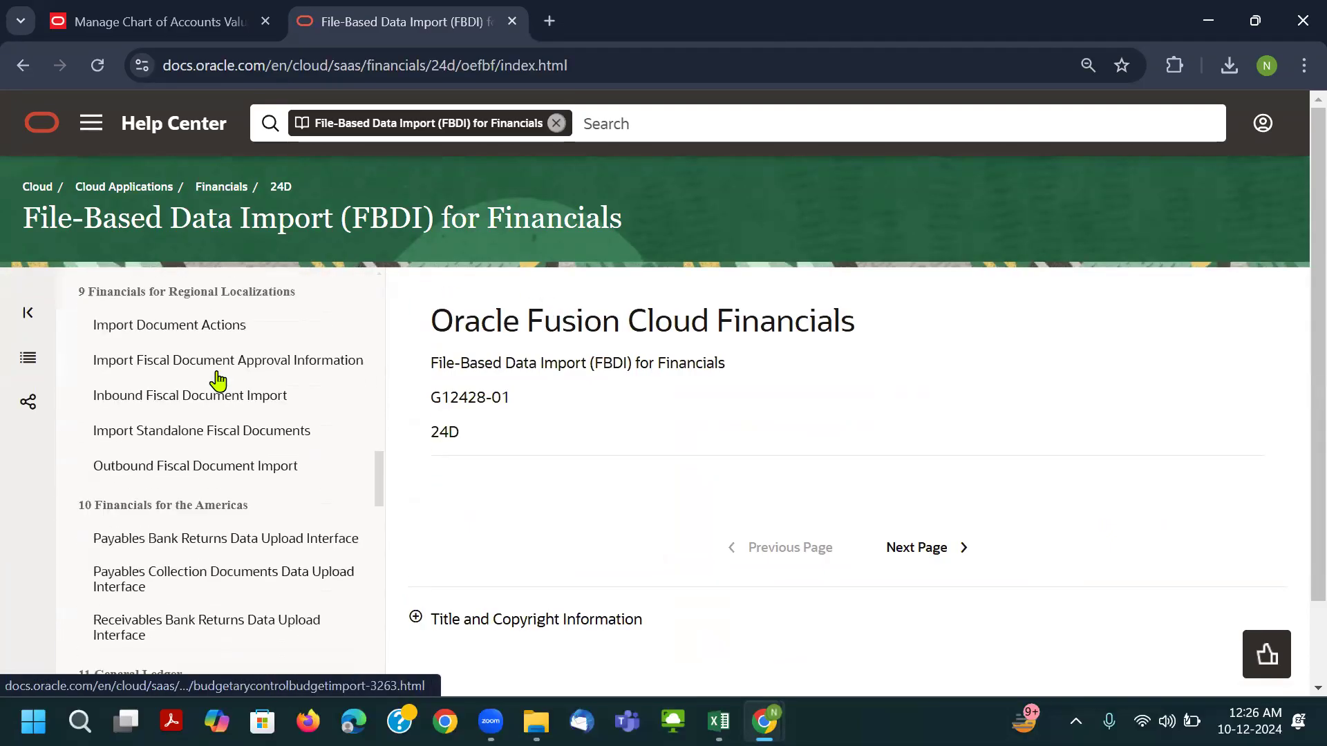
{"action": "scroll", "coordinate": [218, 380], "scroll_direction": "down", "scroll_amount": 5}
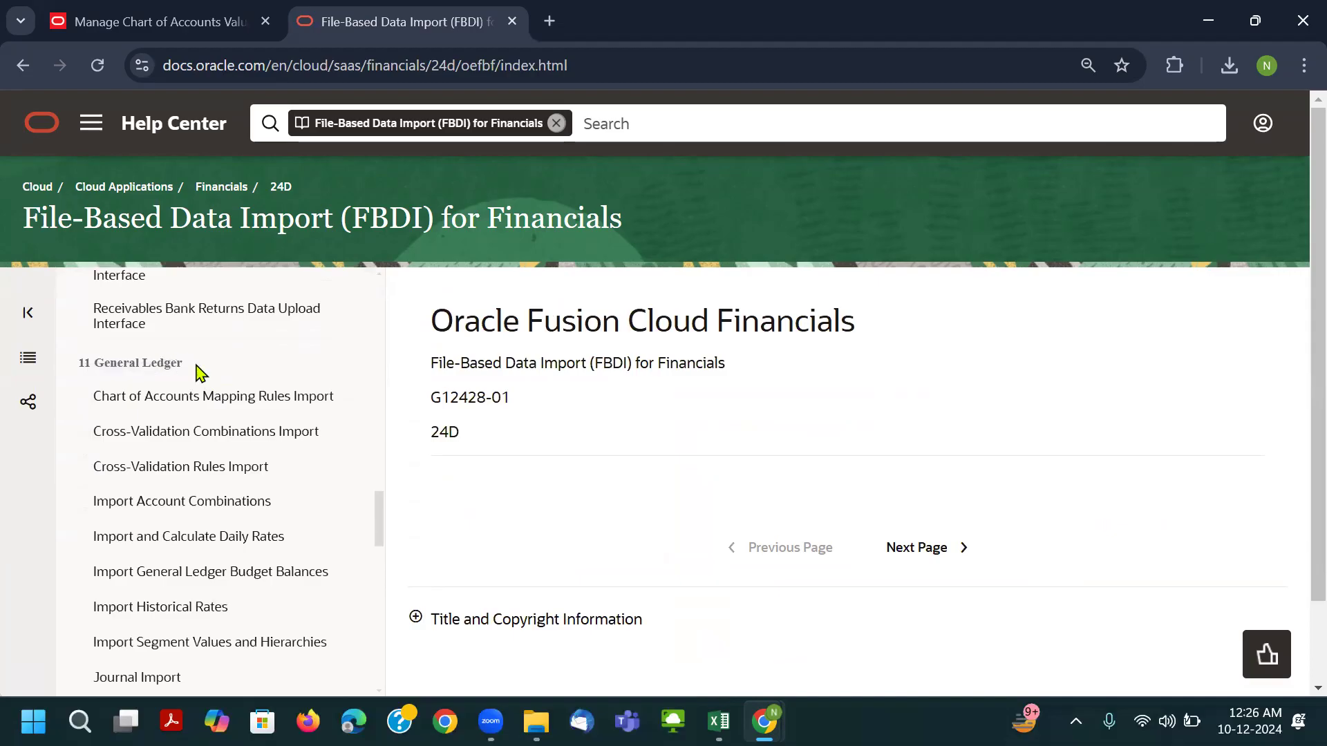
{"action": "triple_click", "coordinate": [143, 366]}
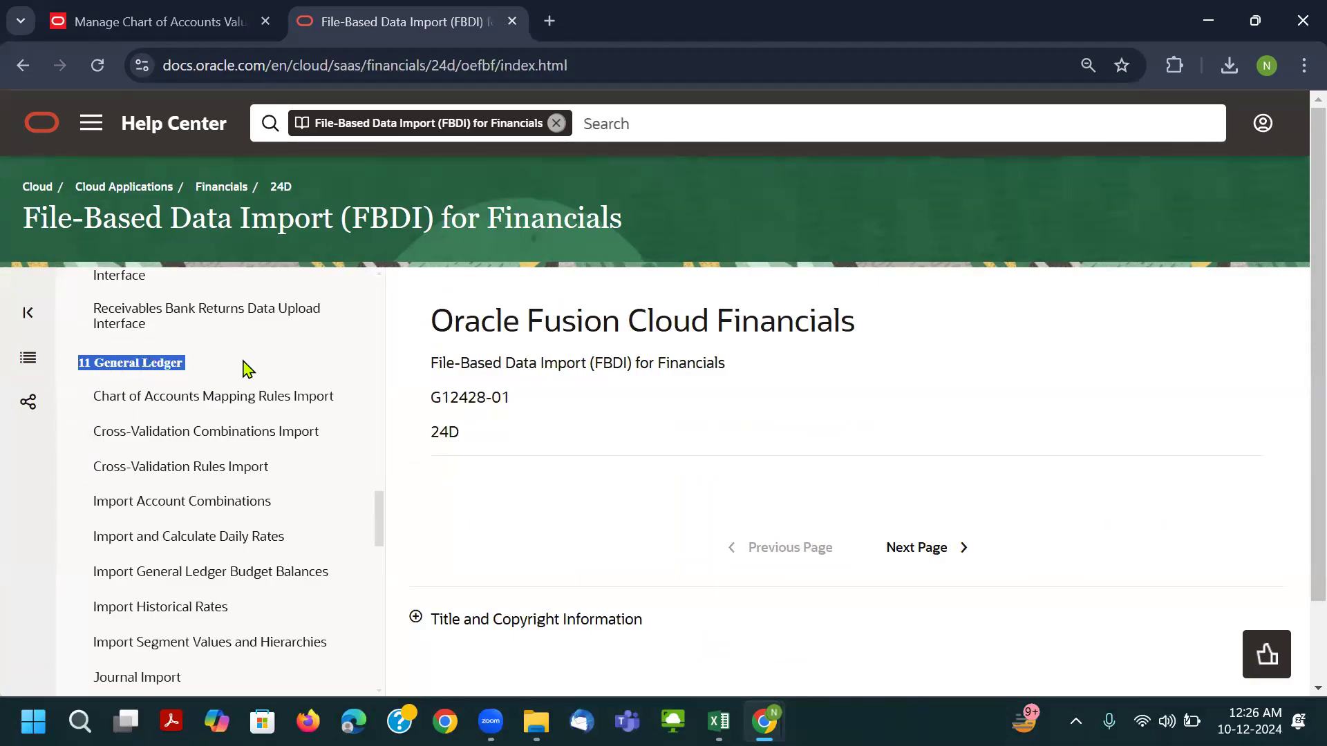
{"action": "scroll", "coordinate": [260, 384], "scroll_direction": "down", "scroll_amount": 2}
{"action": "left_click", "coordinate": [254, 545]}
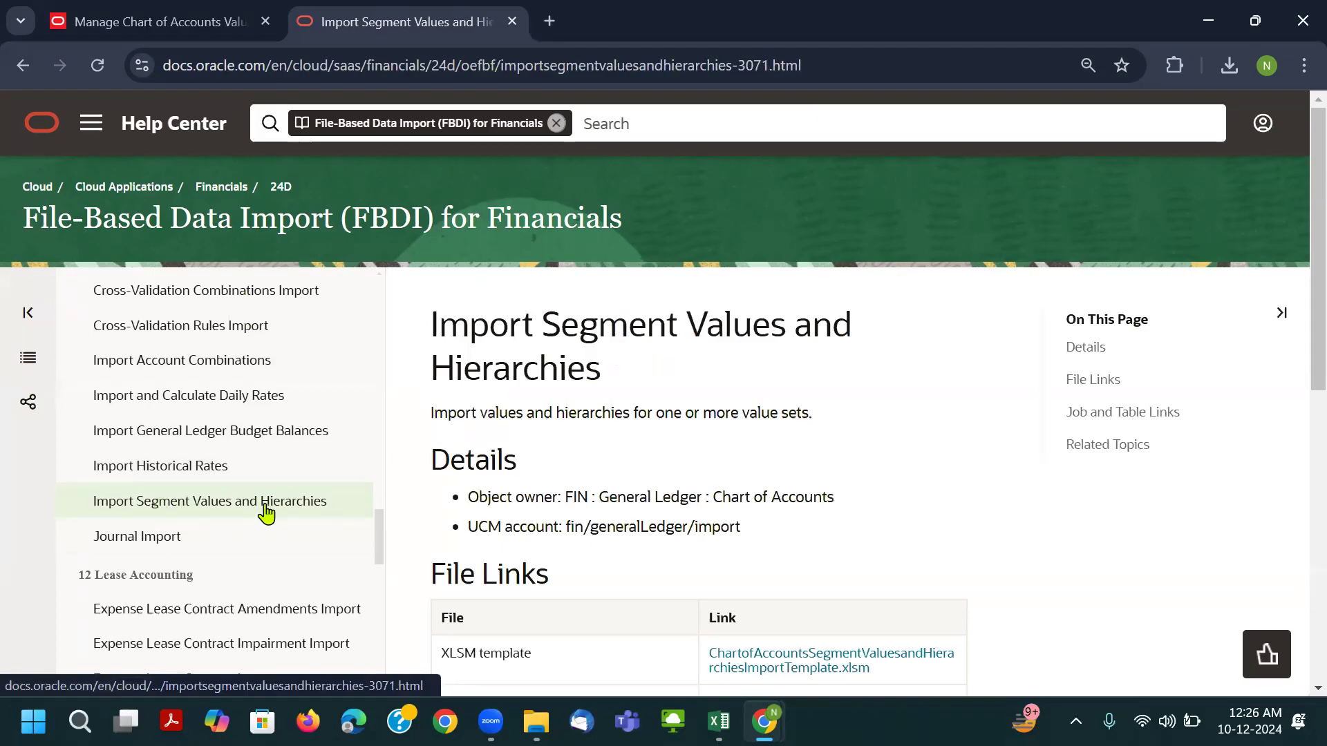
{"action": "key", "text": "ctrl+plus"}
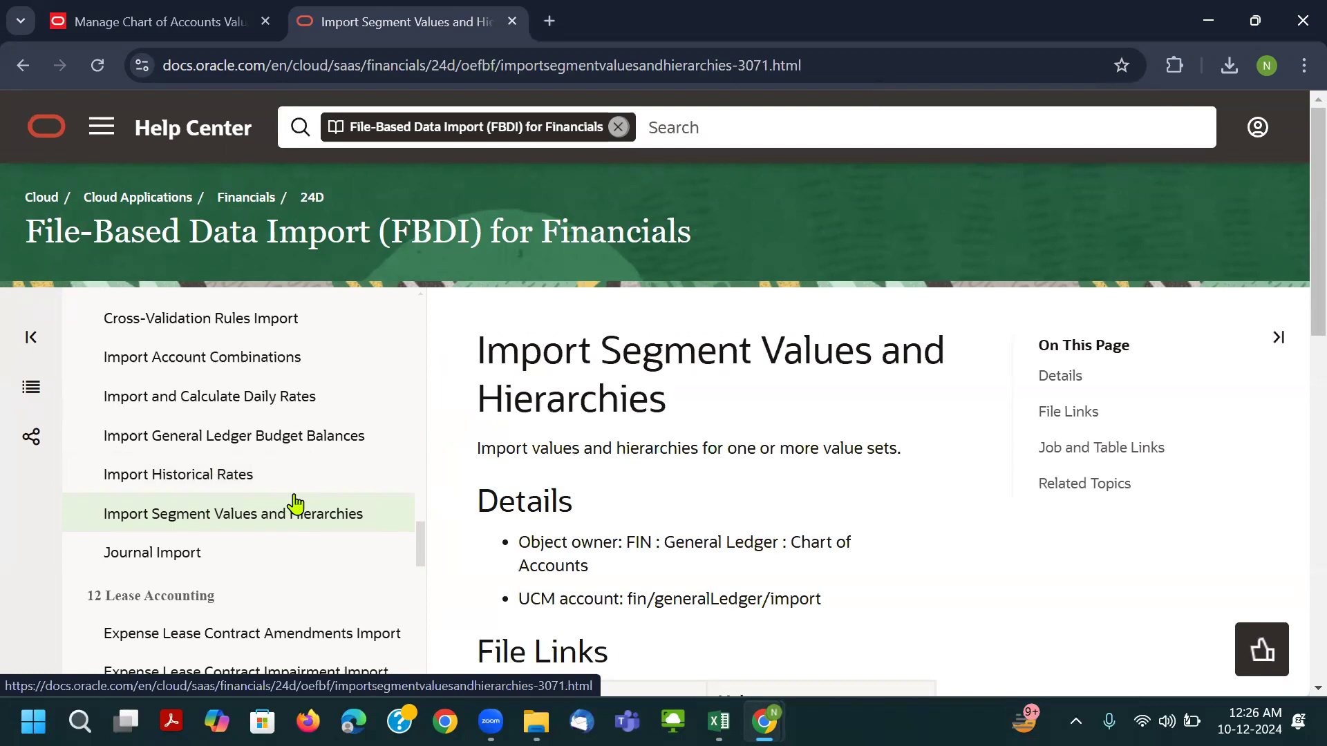
{"action": "key", "text": "ctrl+minus"}
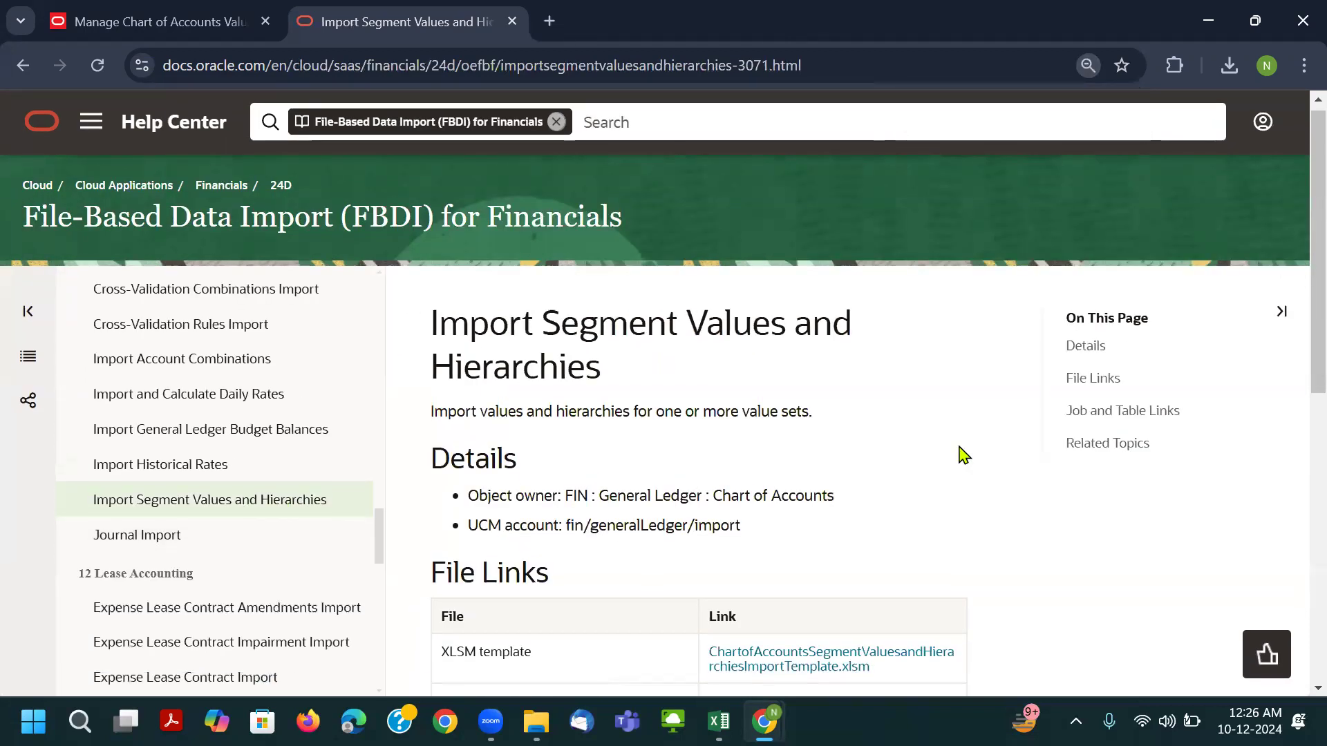
Examine the topic's object owner, UCM account, file links, scheduled process and interface tables.
{"action": "scroll", "coordinate": [355, 438], "scroll_direction": "down", "scroll_amount": 2}
{"action": "scroll", "coordinate": [909, 412], "scroll_direction": "down", "scroll_amount": 4}
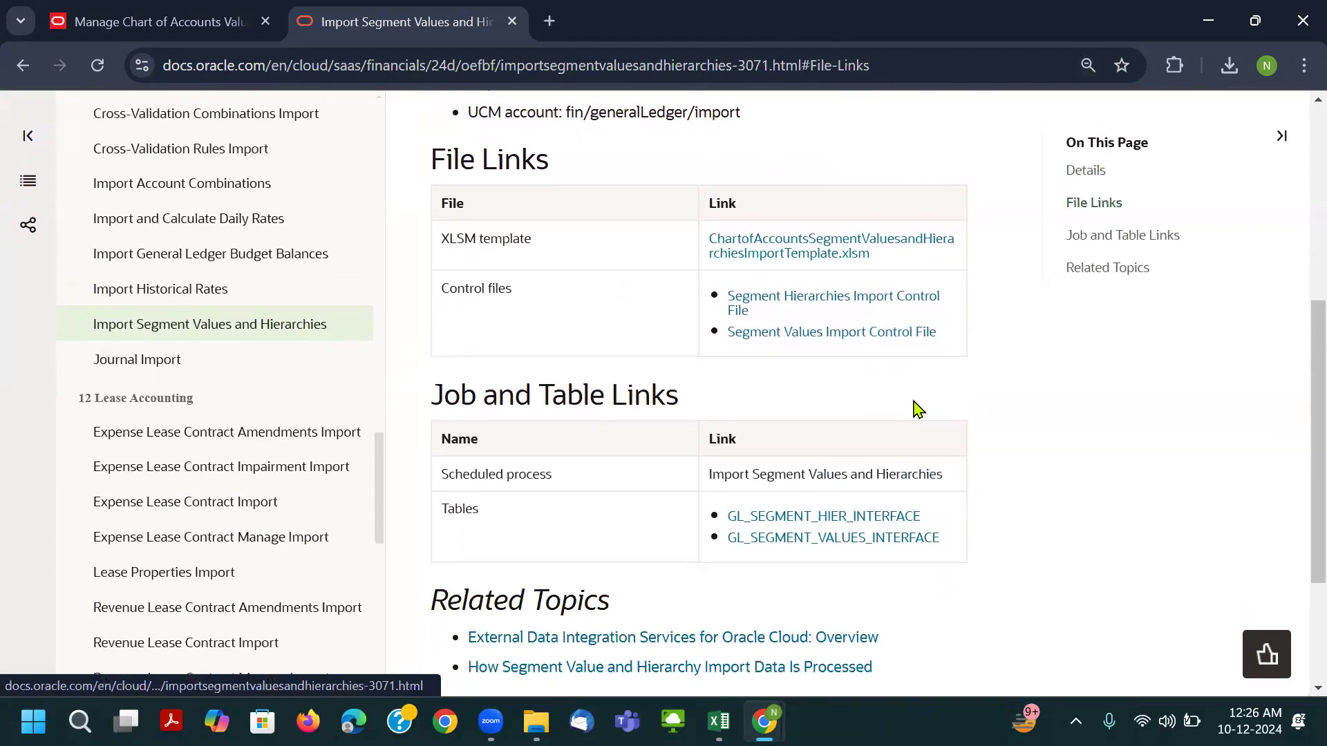
{"action": "scroll", "coordinate": [882, 380], "scroll_direction": "up", "scroll_amount": 6}
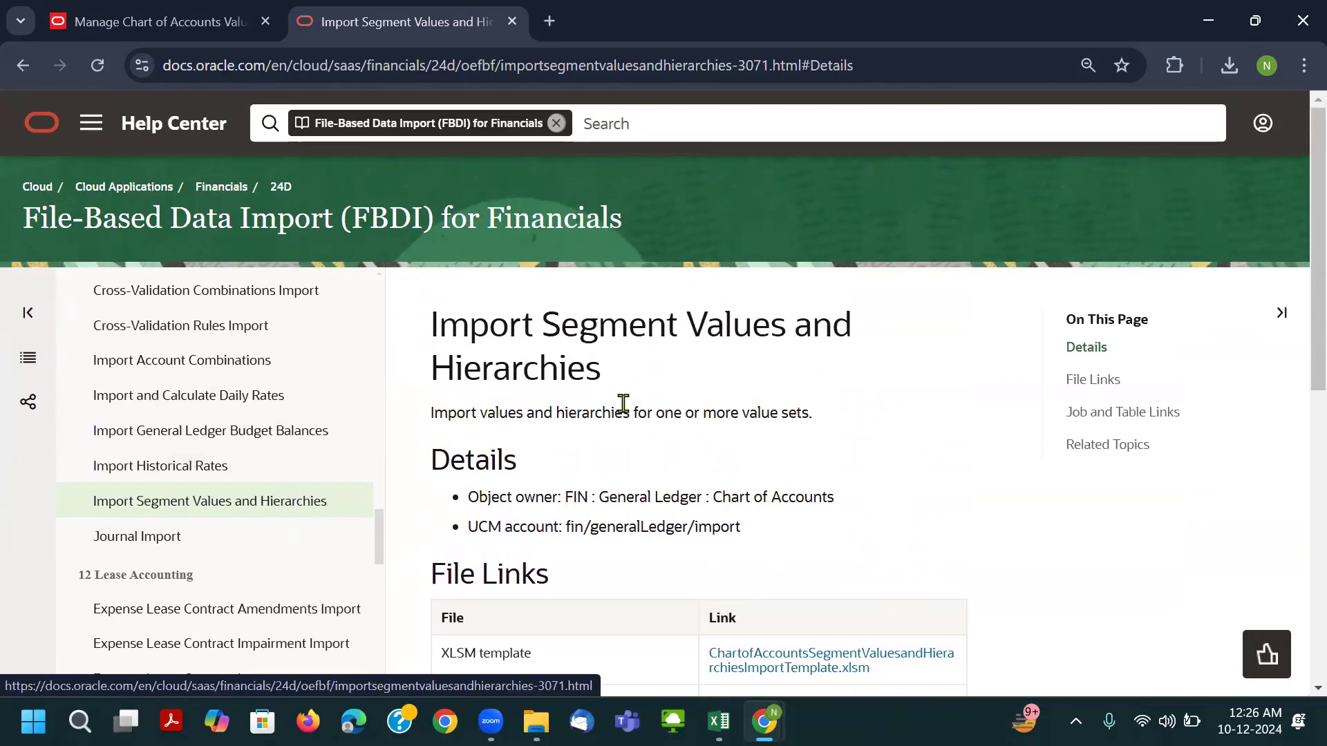
{"action": "scroll", "coordinate": [626, 414], "scroll_direction": "down", "scroll_amount": 3}
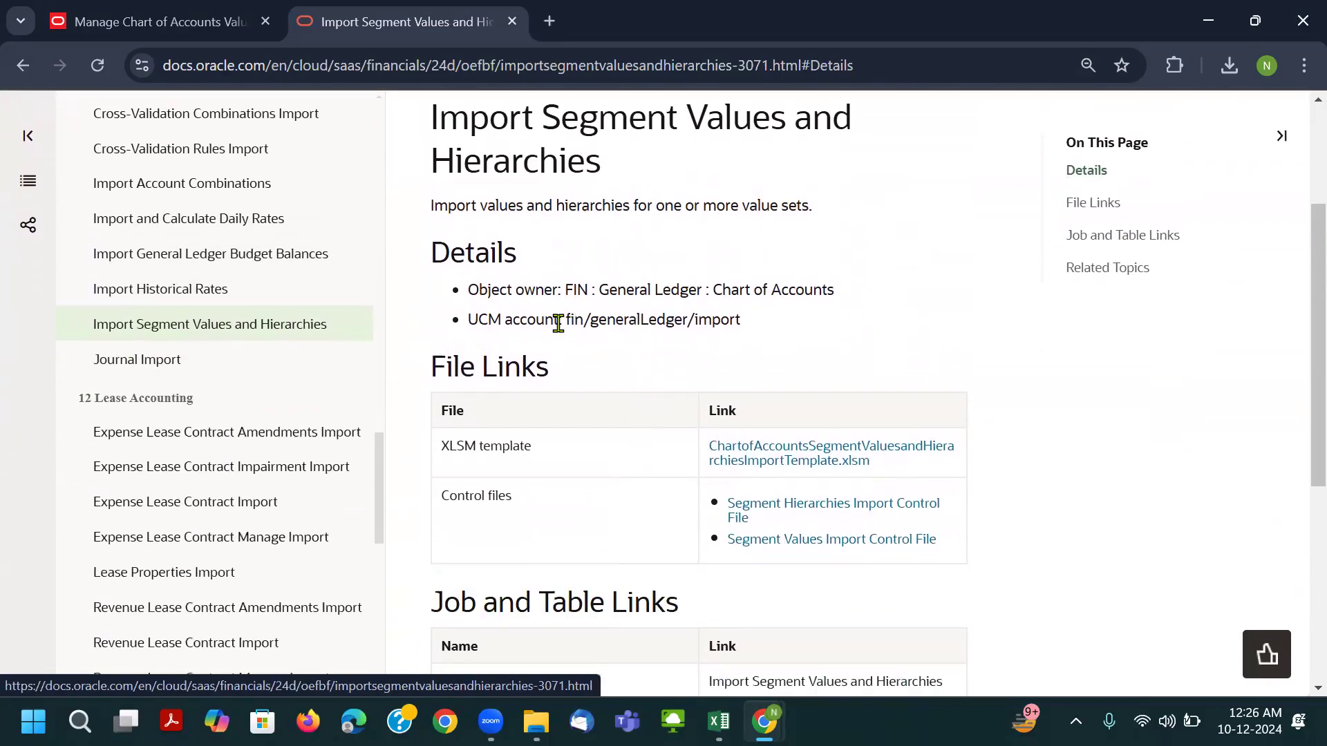
{"action": "left_click_drag", "start_coordinate": [567, 319], "coordinate": [779, 335]}
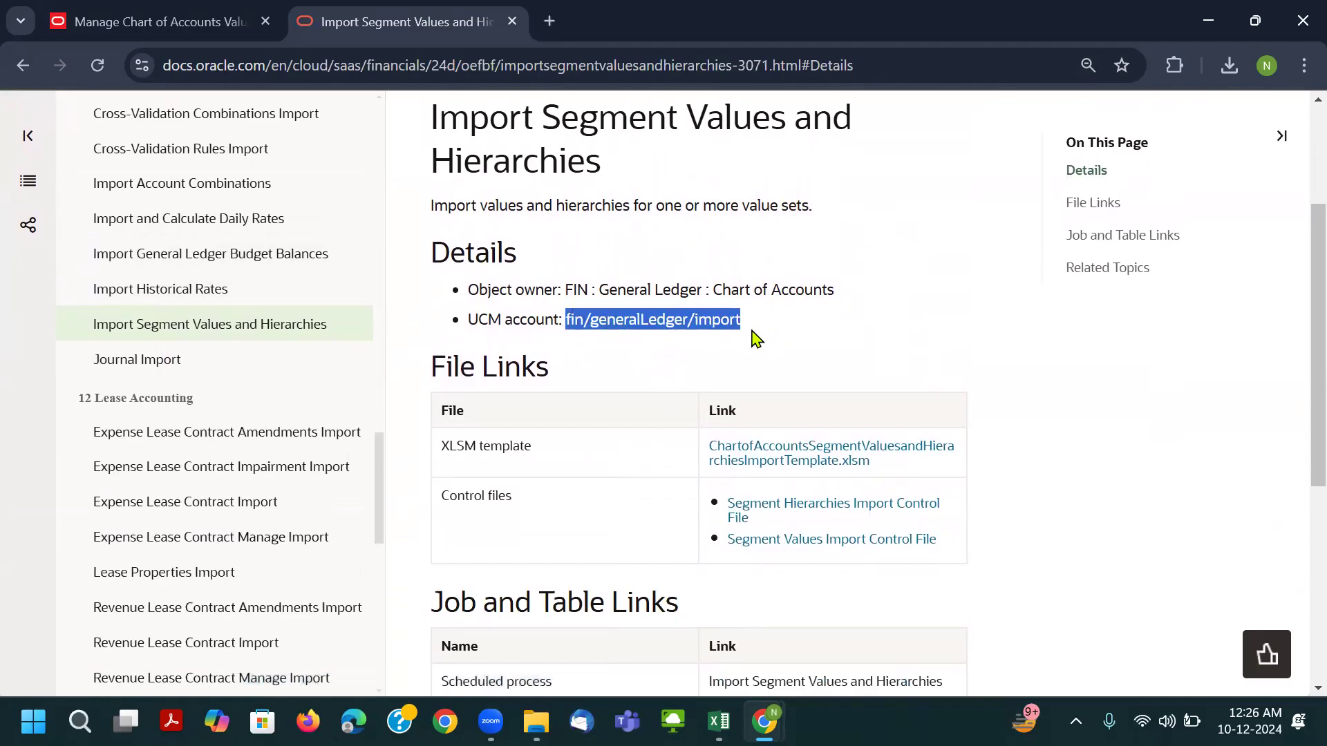
{"action": "left_click_drag", "start_coordinate": [608, 289], "coordinate": [796, 290]}
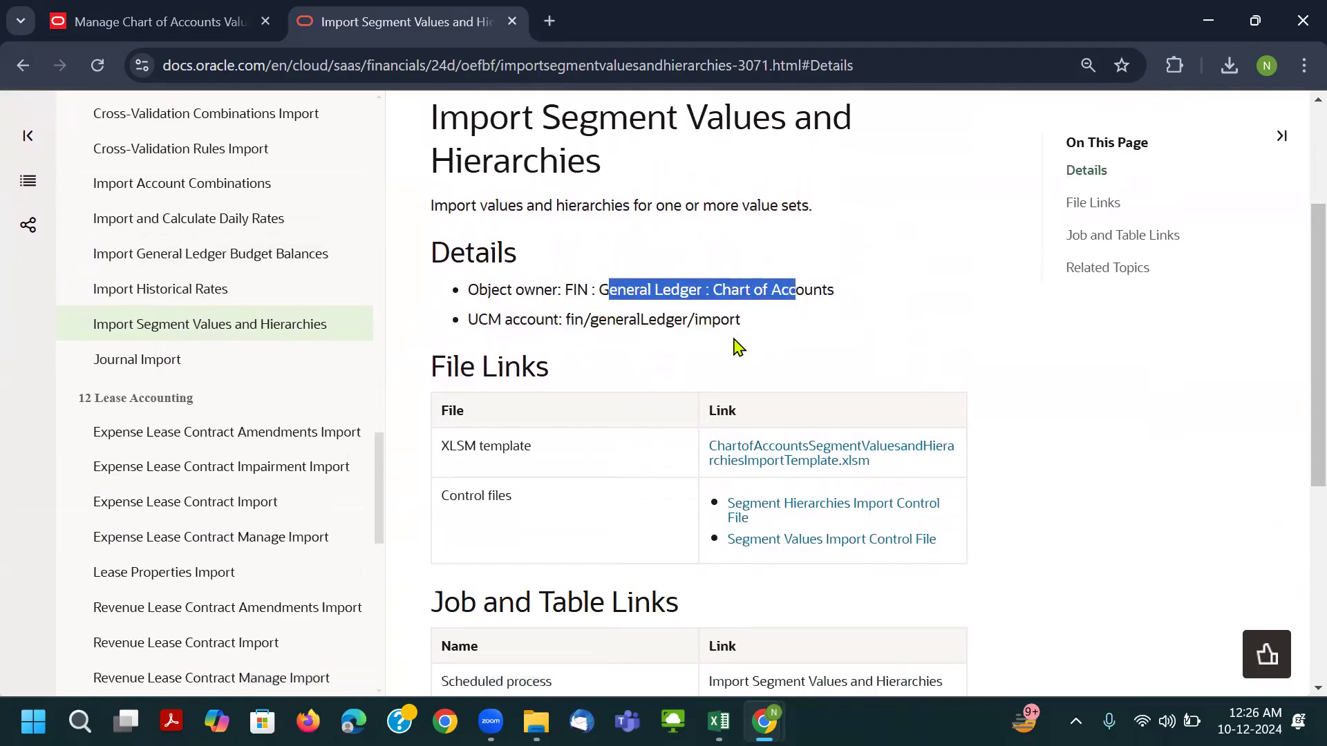
{"action": "scroll", "coordinate": [585, 405], "scroll_direction": "down", "scroll_amount": 1}
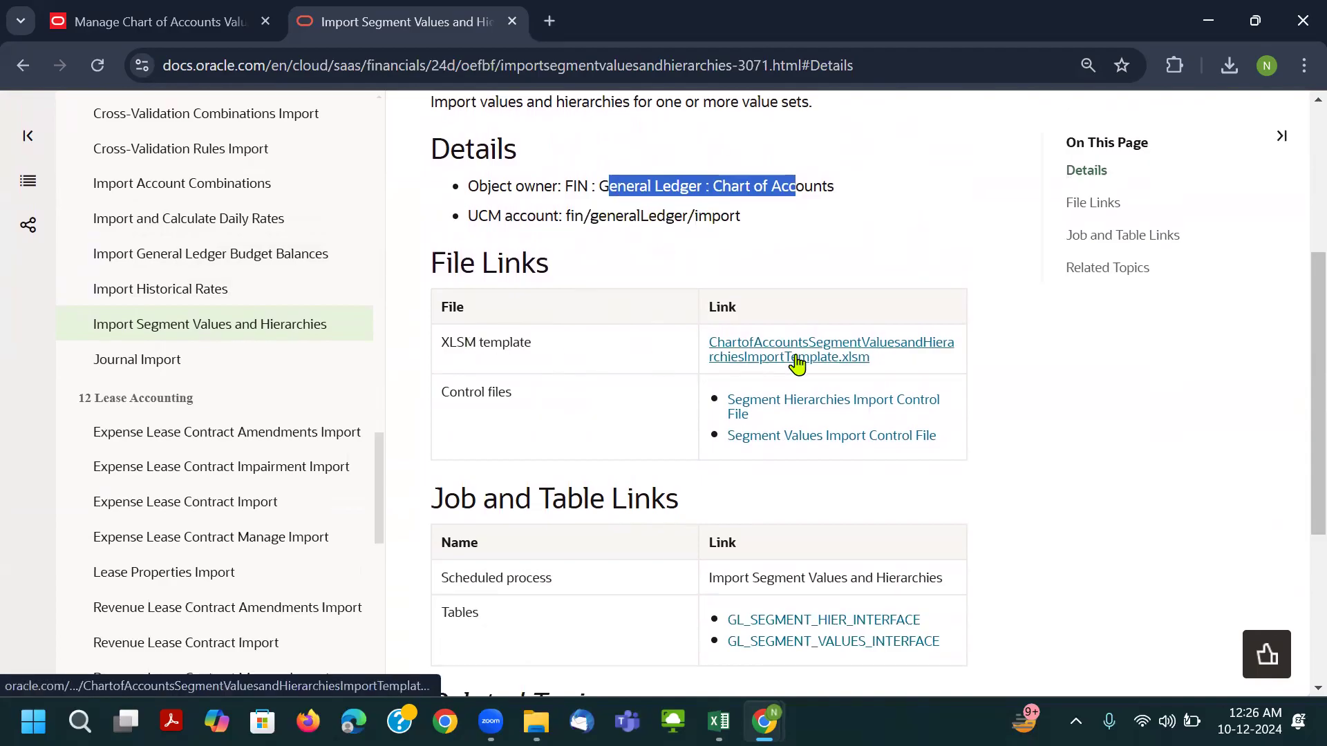
{"action": "scroll", "coordinate": [692, 434], "scroll_direction": "down", "scroll_amount": 3}
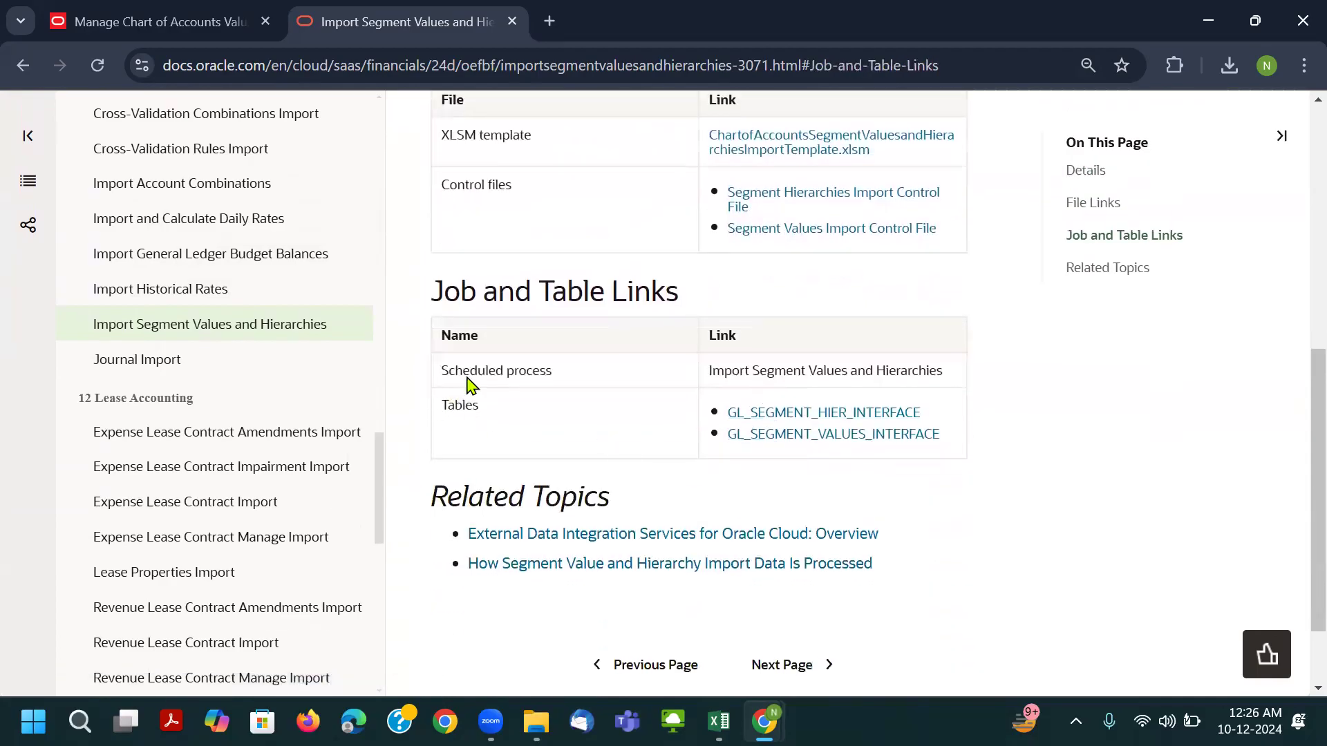
{"action": "triple_click", "coordinate": [781, 370]}
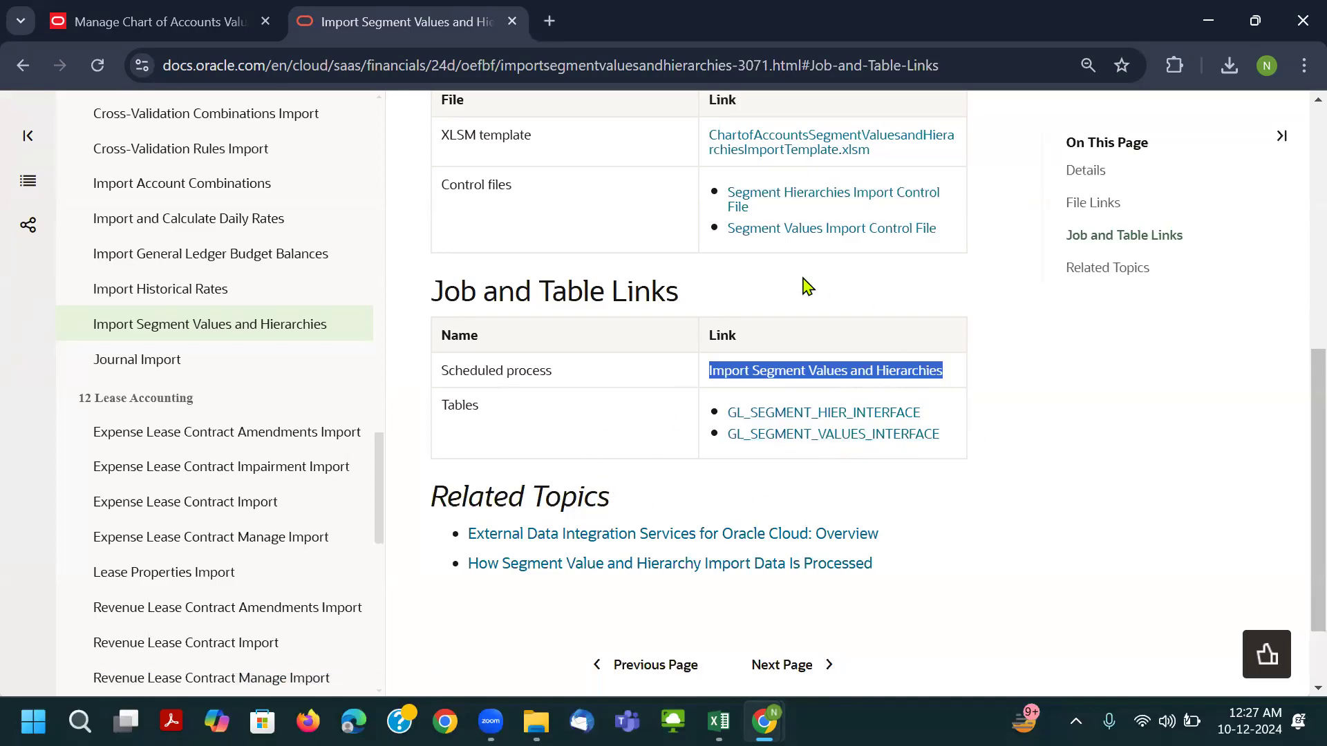
{"action": "scroll", "coordinate": [808, 285], "scroll_direction": "up", "scroll_amount": 3}
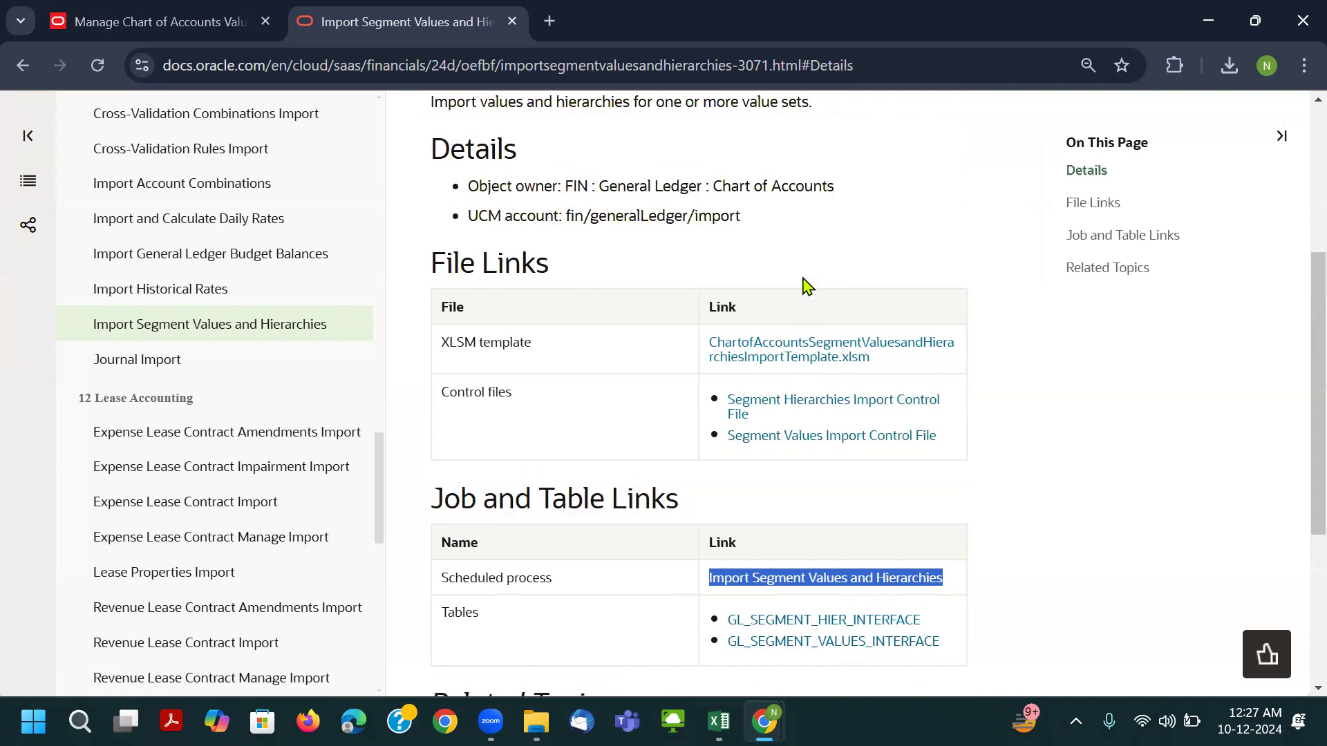
{"action": "scroll", "coordinate": [810, 287], "scroll_direction": "up", "scroll_amount": 1}
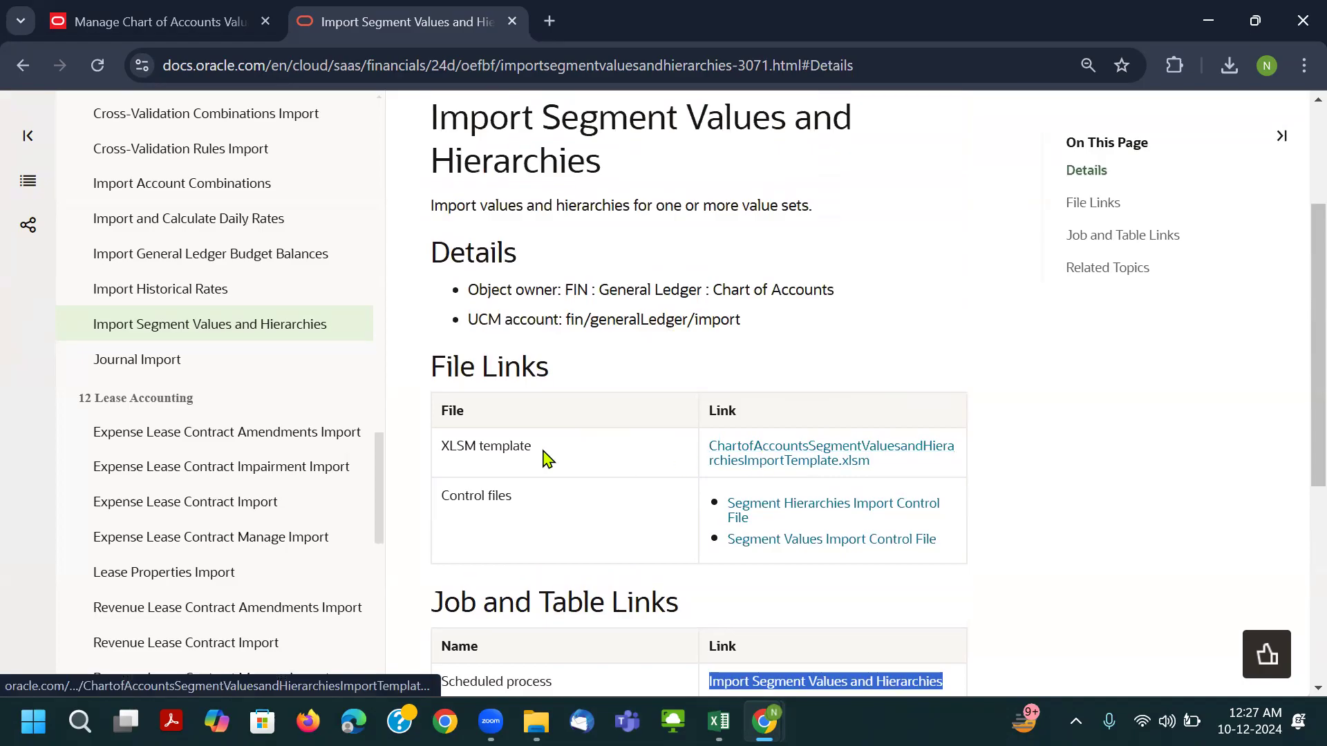
Download the ChartofAccountsSegmentValuesandHierarchiesImportTemplate.xlsm template and copy it from the Downloads folder in File Explorer.
{"action": "left_click", "coordinate": [779, 458]}
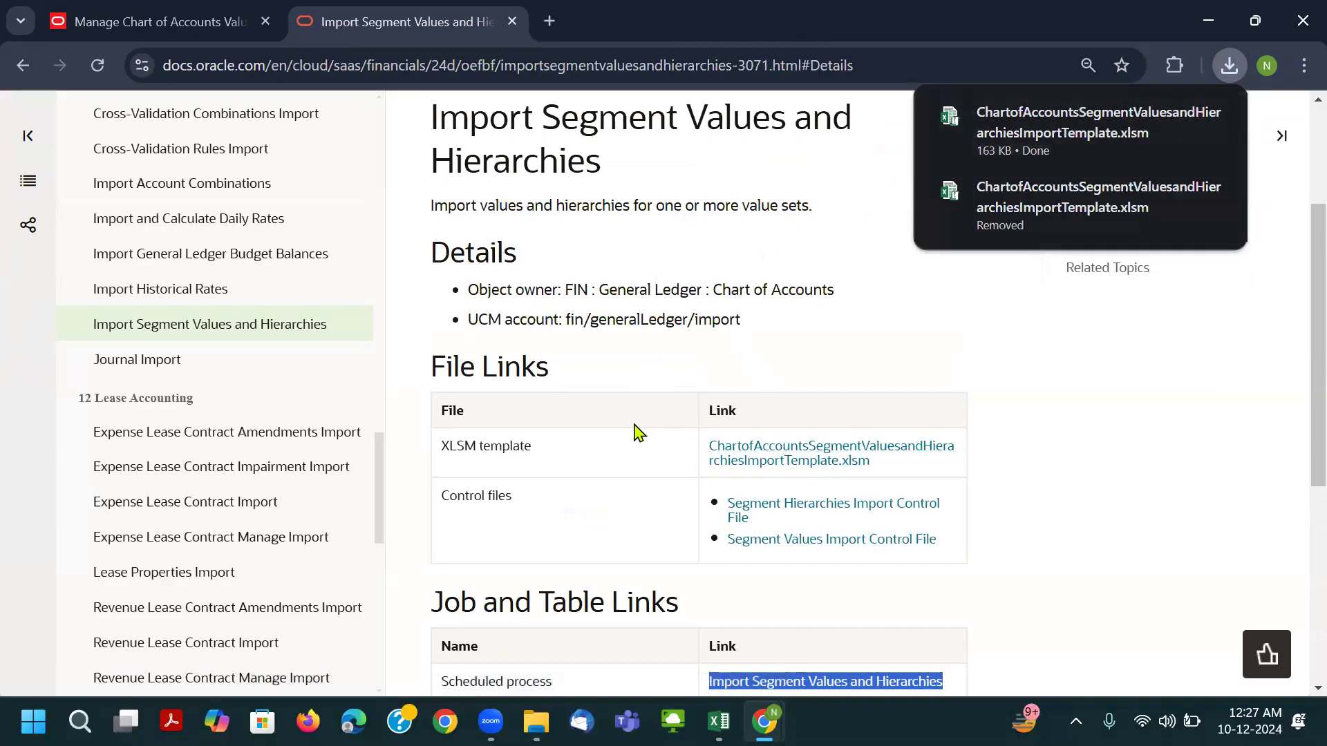
{"action": "mouse_move", "coordinate": [537, 721]}
{"action": "left_click", "coordinate": [548, 665]}
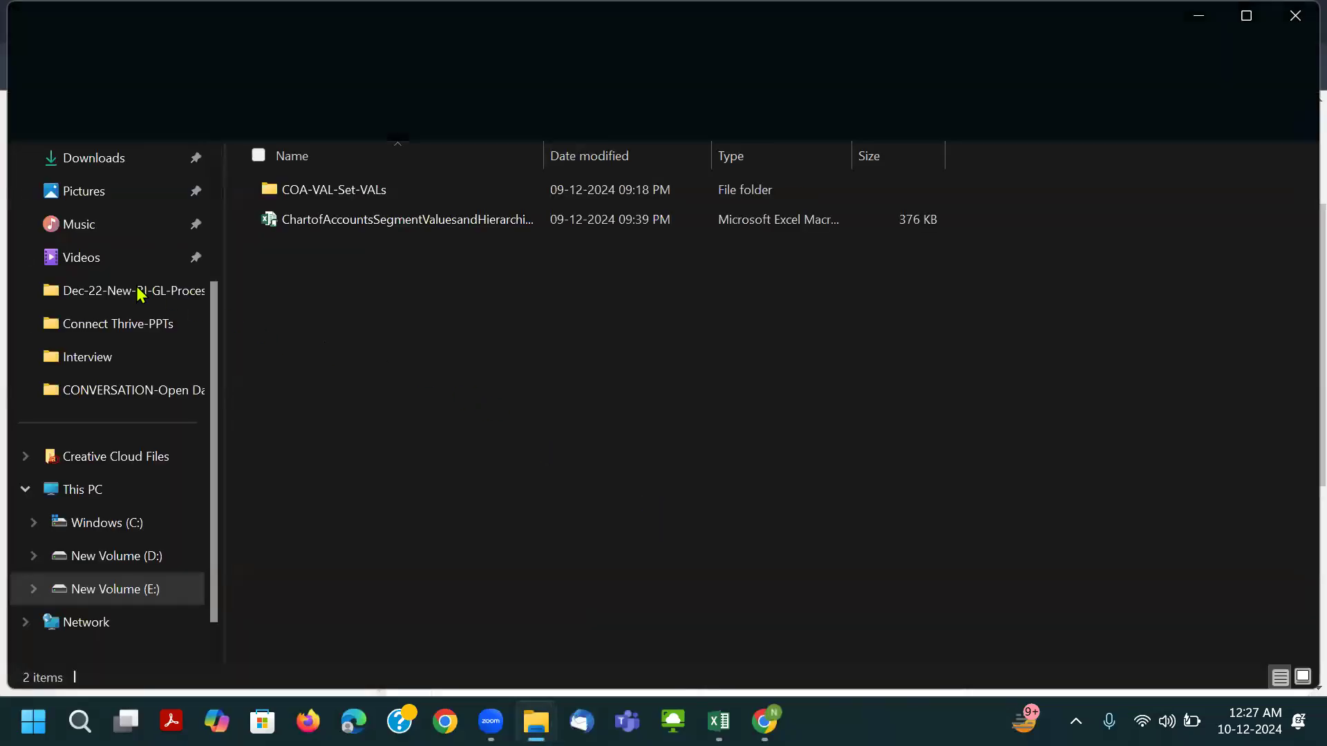
{"action": "left_click", "coordinate": [111, 162]}
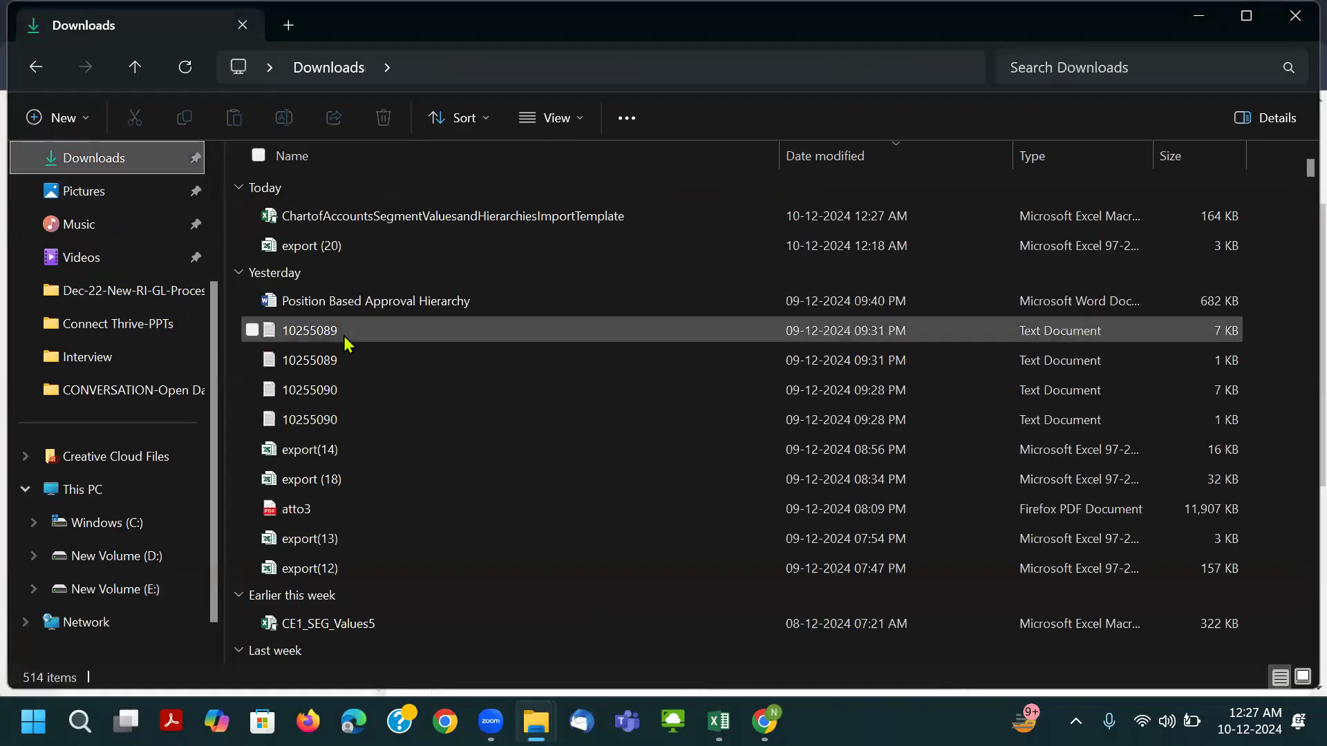
{"action": "left_click", "coordinate": [430, 219]}
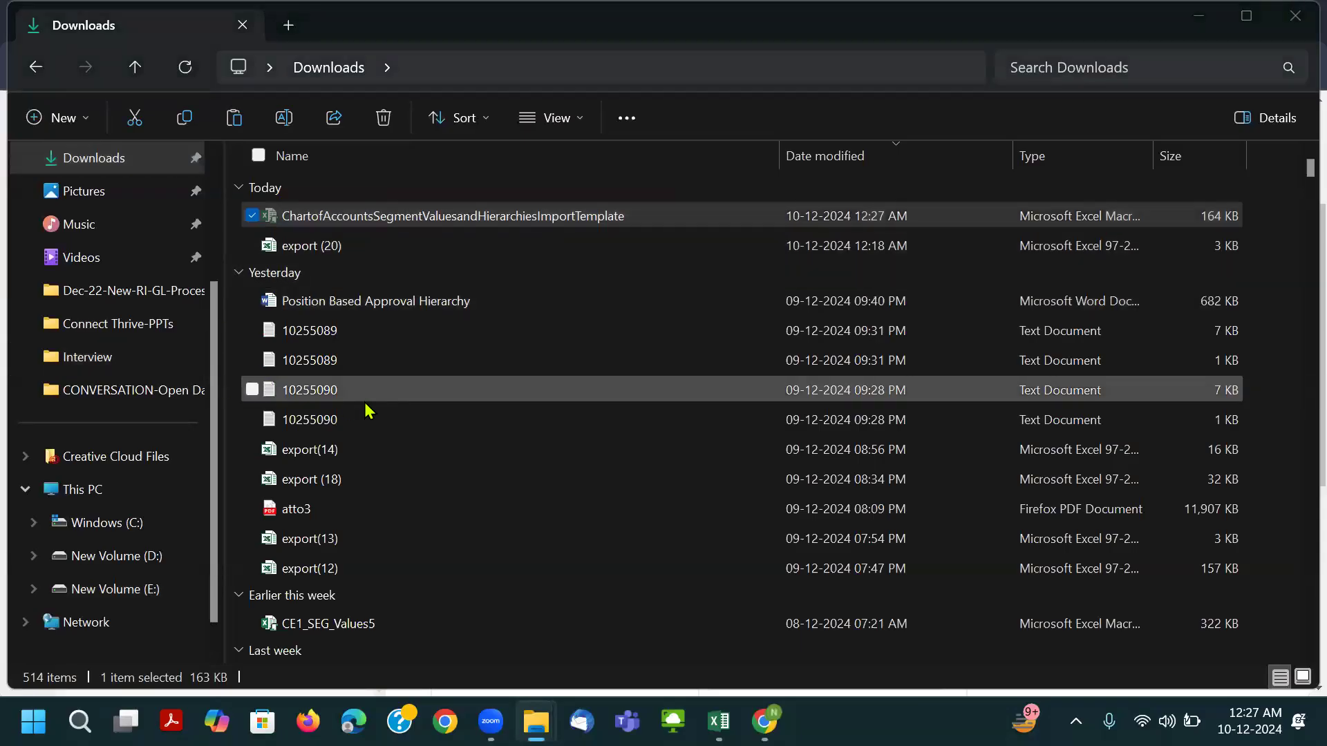
Switch to the BYD folder window and create a new folder there named BYD-YT.
{"action": "key", "text": "alt+Tab"}
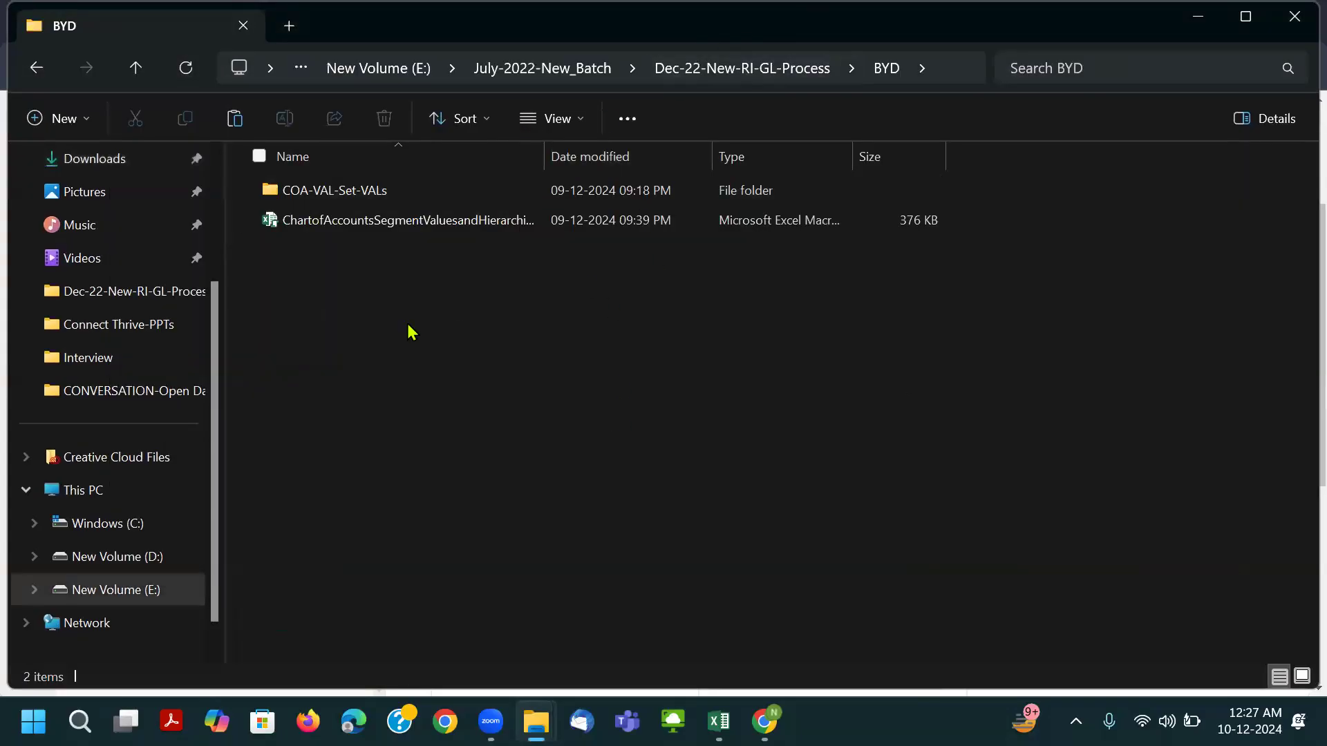
{"action": "right_click", "coordinate": [396, 326]}
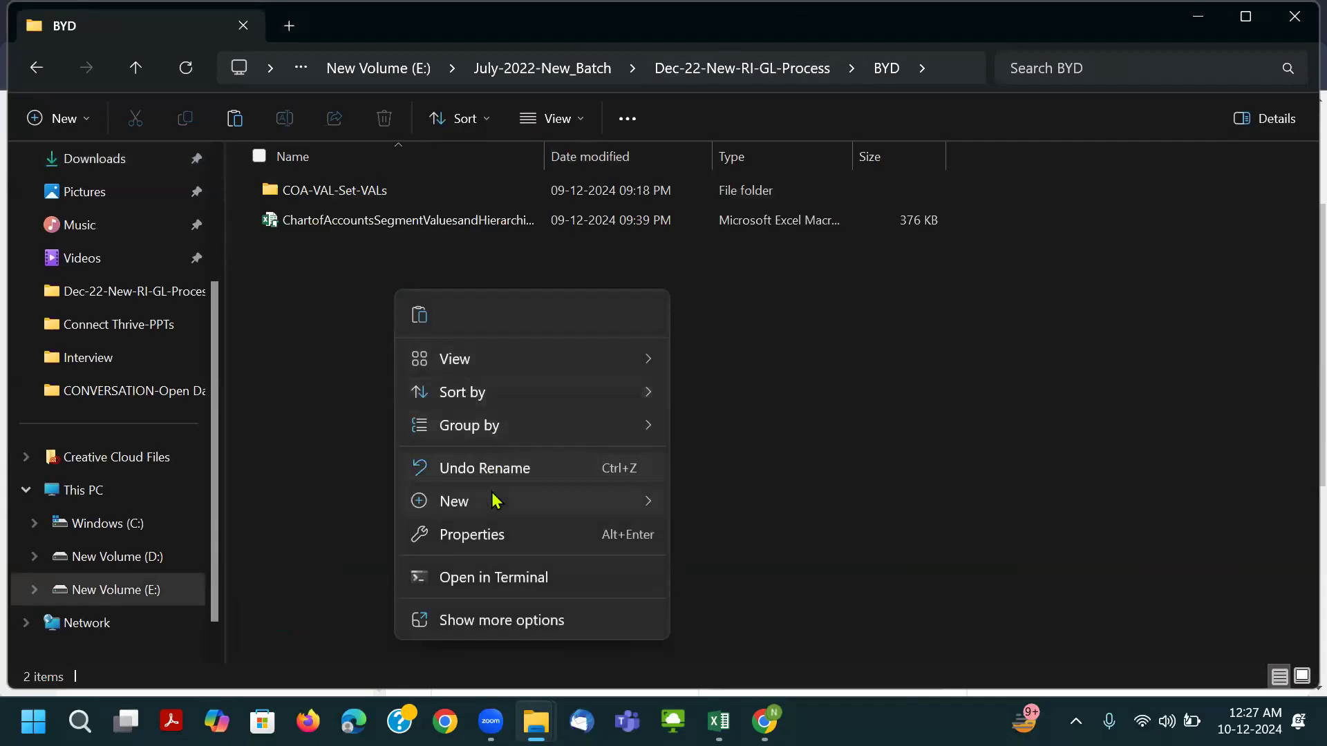
{"action": "mouse_move", "coordinate": [495, 505]}
{"action": "left_click", "coordinate": [740, 238]}
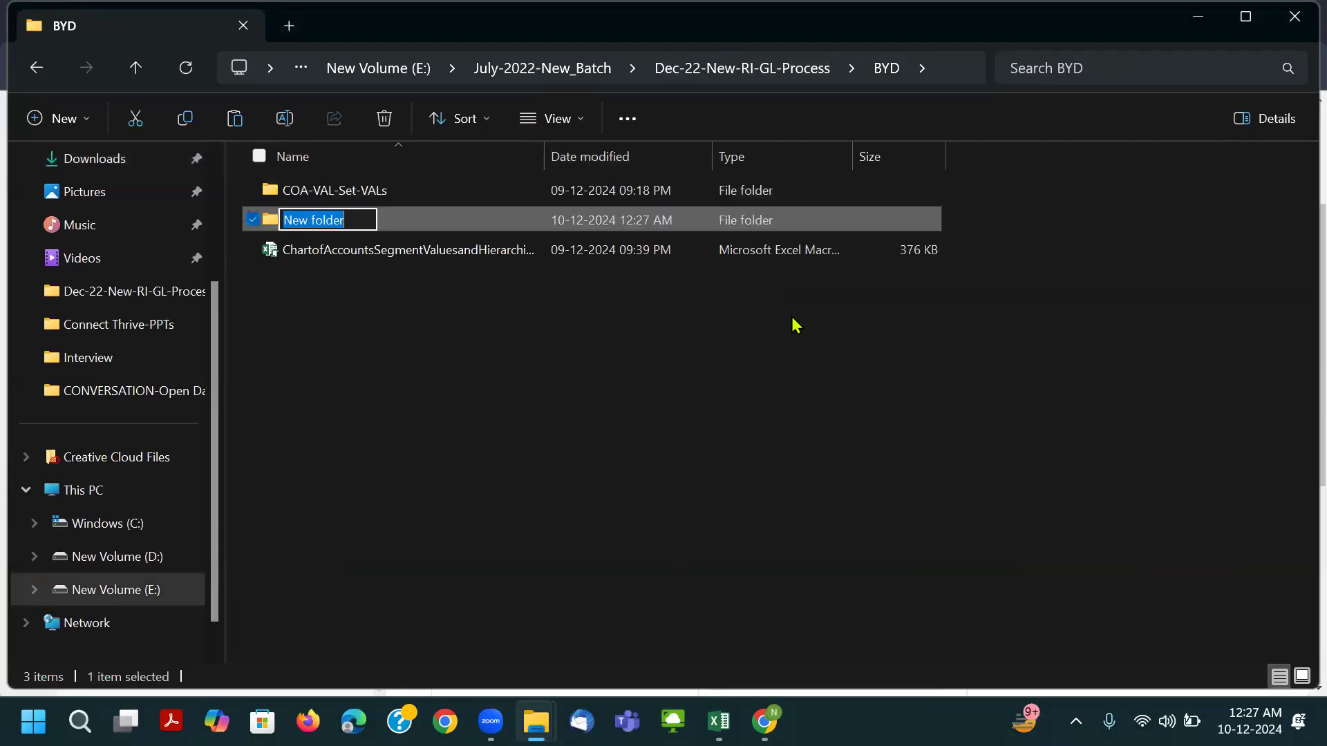
{"action": "type", "text": "BYD-YT"}
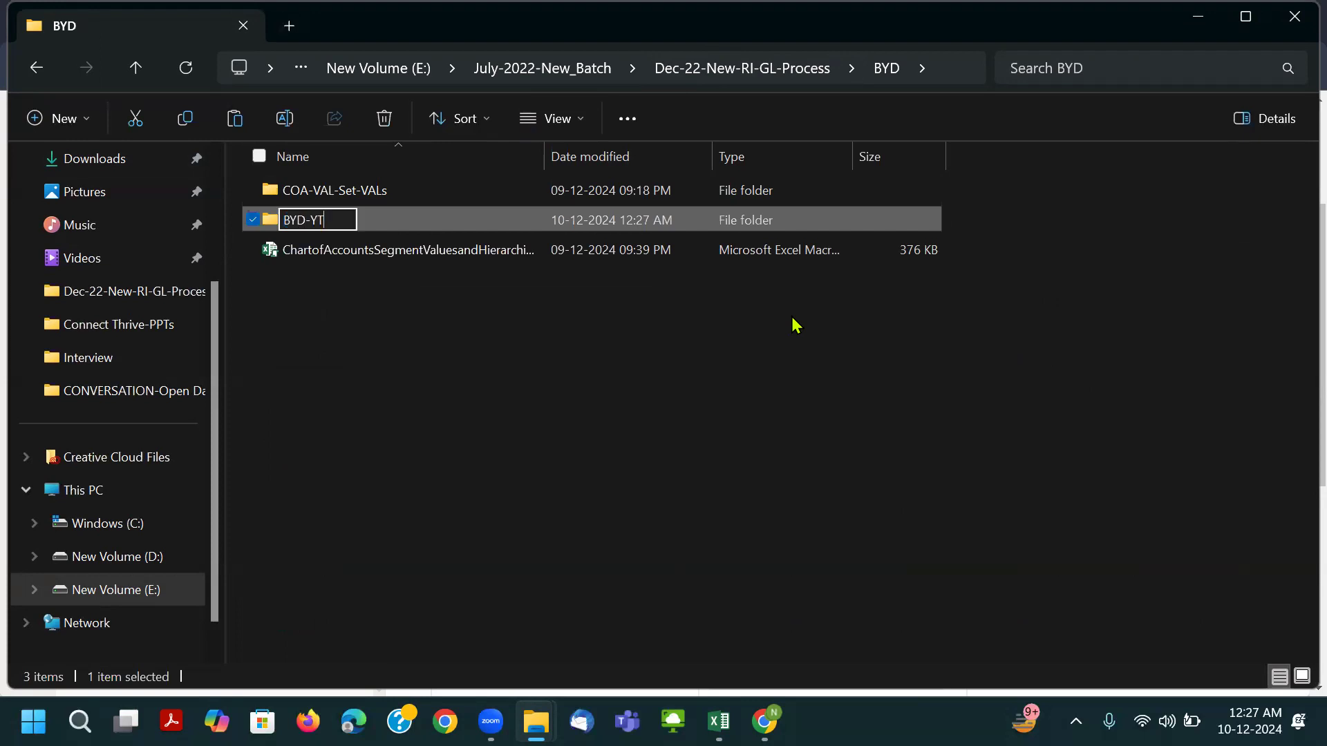
{"action": "key", "text": "Return"}
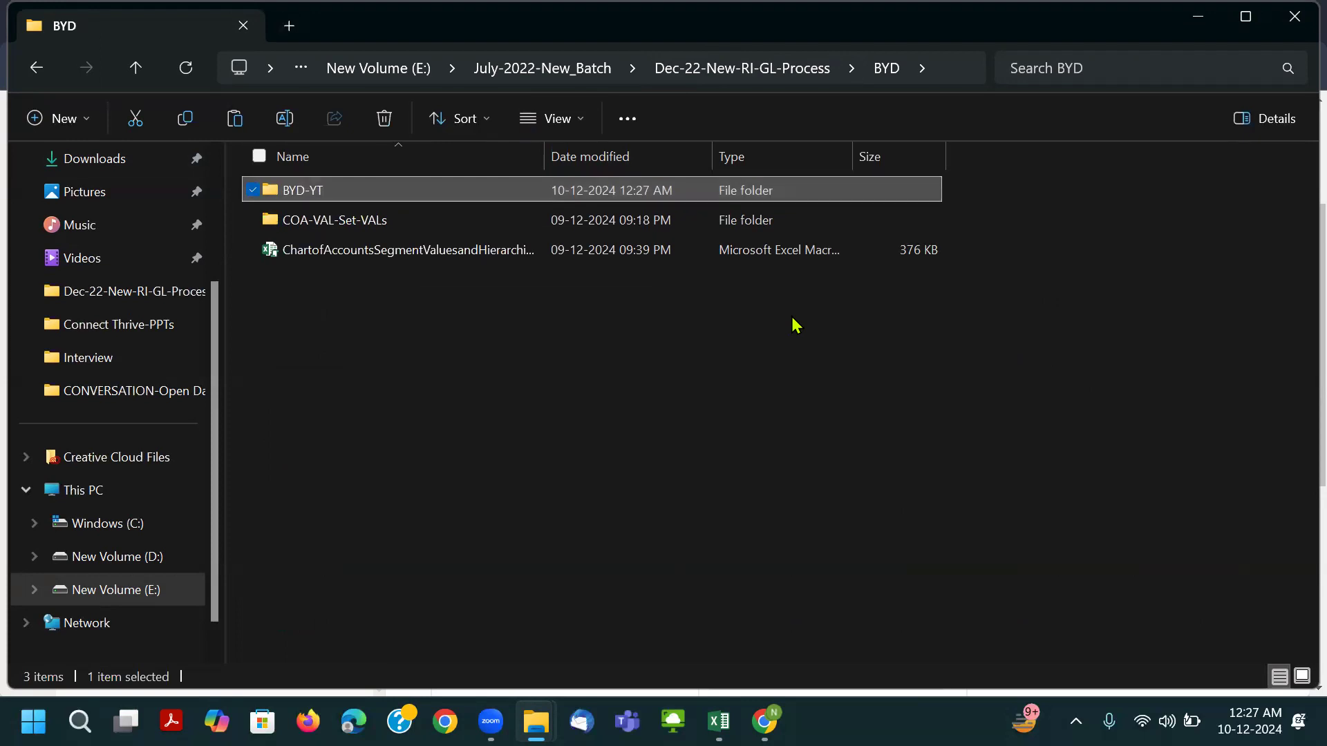
Paste the template into the BYD-YT folder and rename it ChartofAccountsSegmentValuesandHierarchiesImportTemplate-BYD-YT.
{"action": "key", "text": "Return"}
{"action": "key", "text": "ctrl+v"}
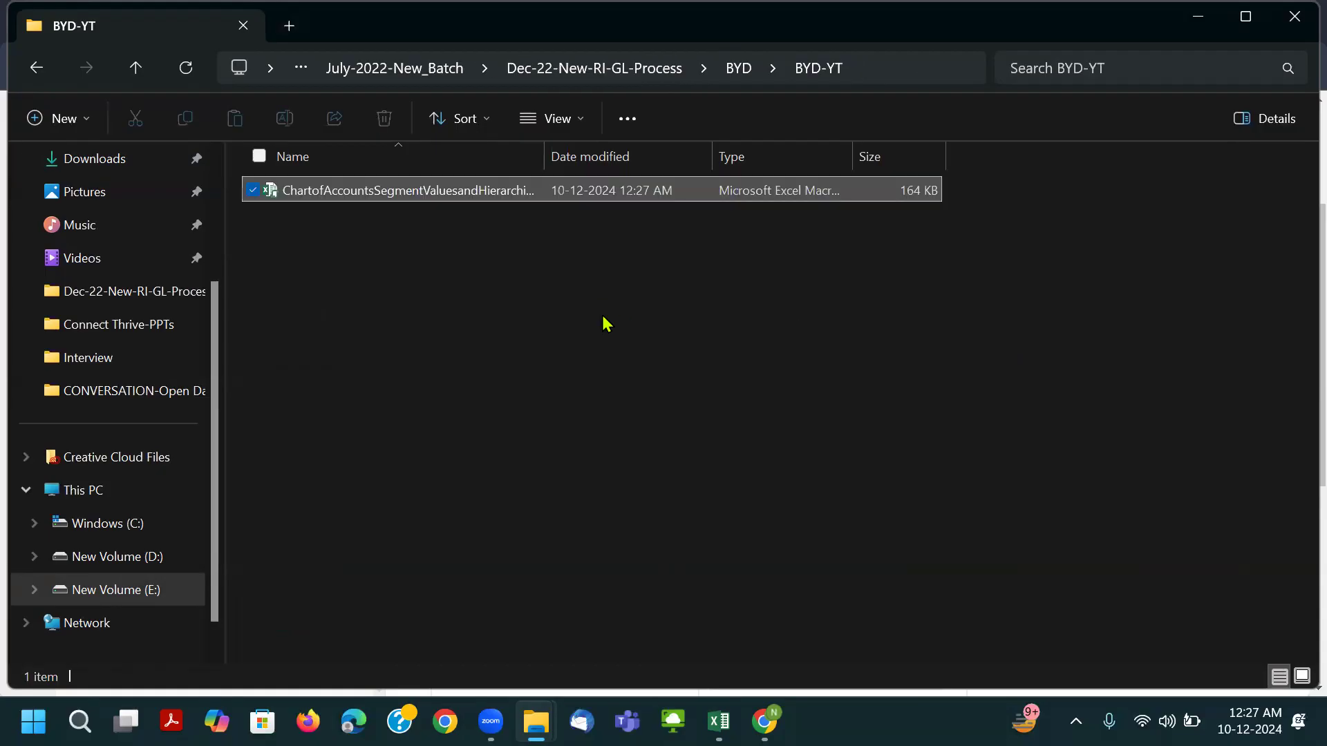
{"action": "left_click", "coordinate": [557, 300]}
{"action": "double_click", "coordinate": [546, 152]}
{"action": "left_click", "coordinate": [661, 199]}
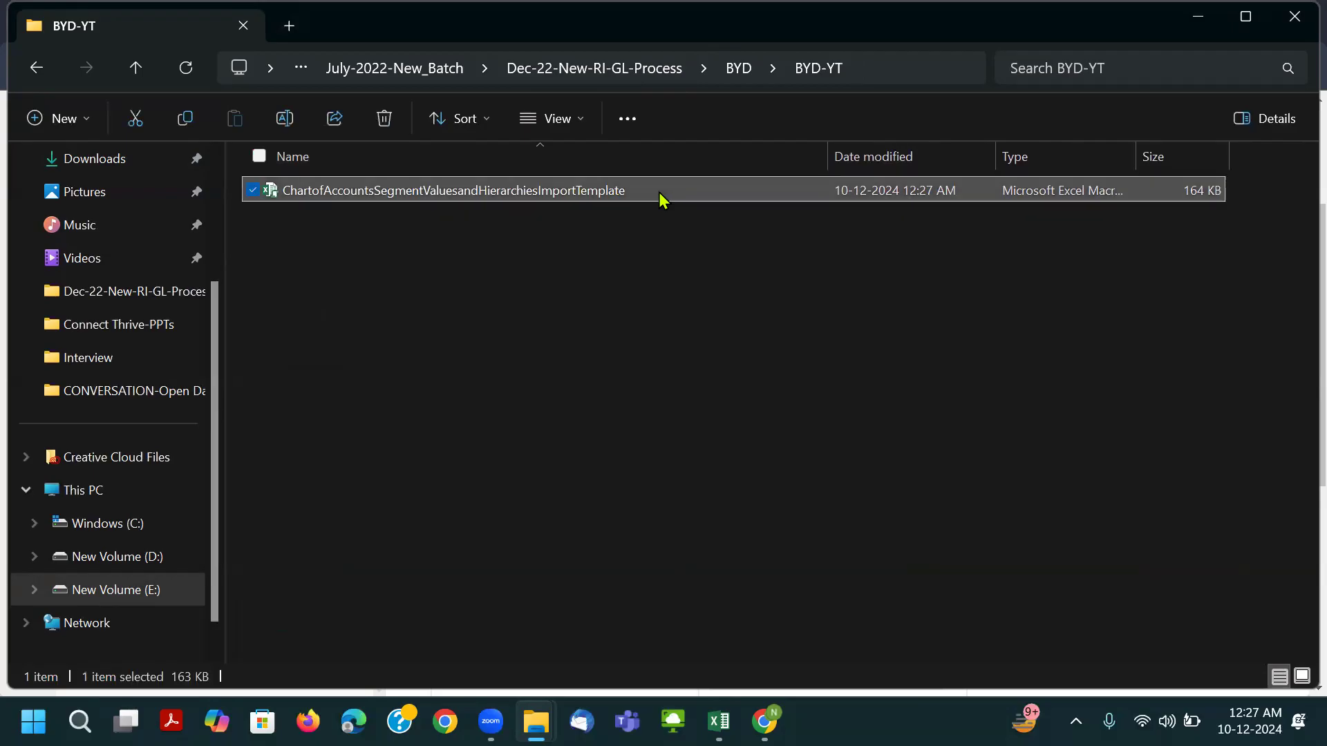
{"action": "left_click", "coordinate": [640, 192]}
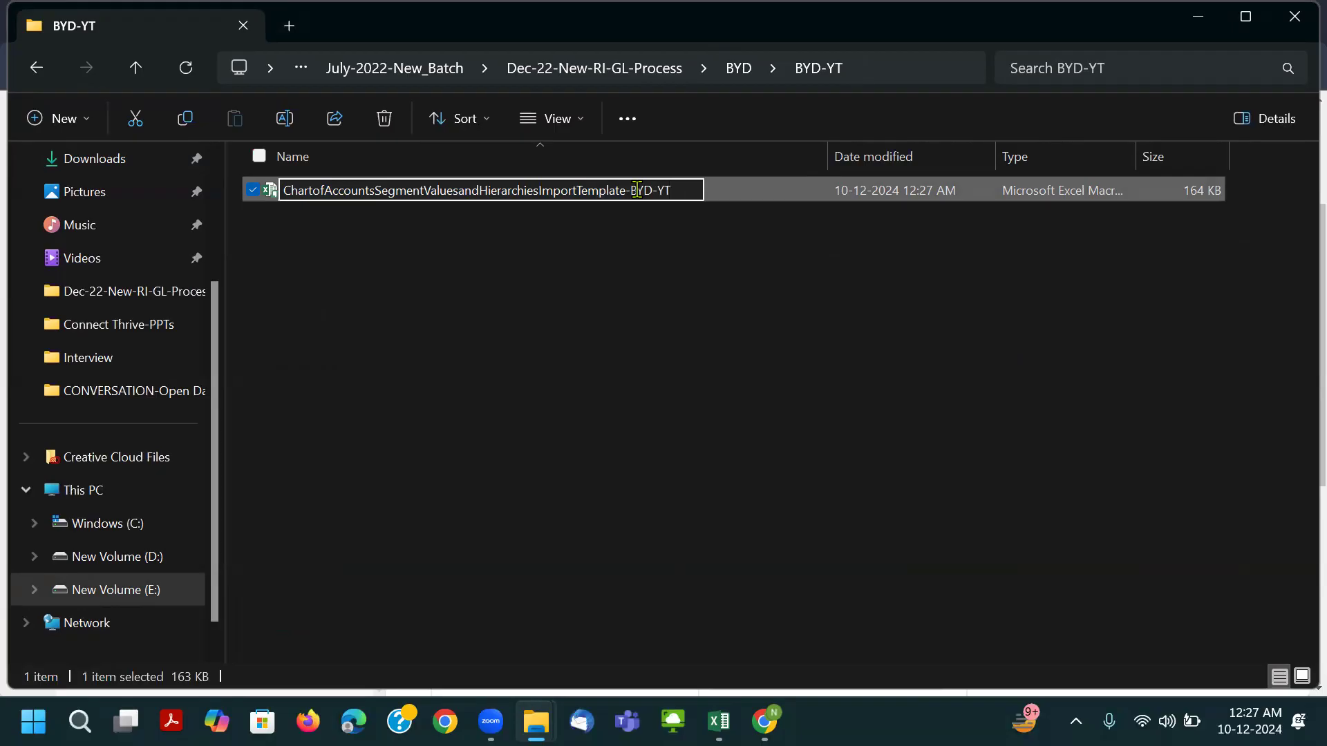
{"action": "left_click", "coordinate": [627, 280]}
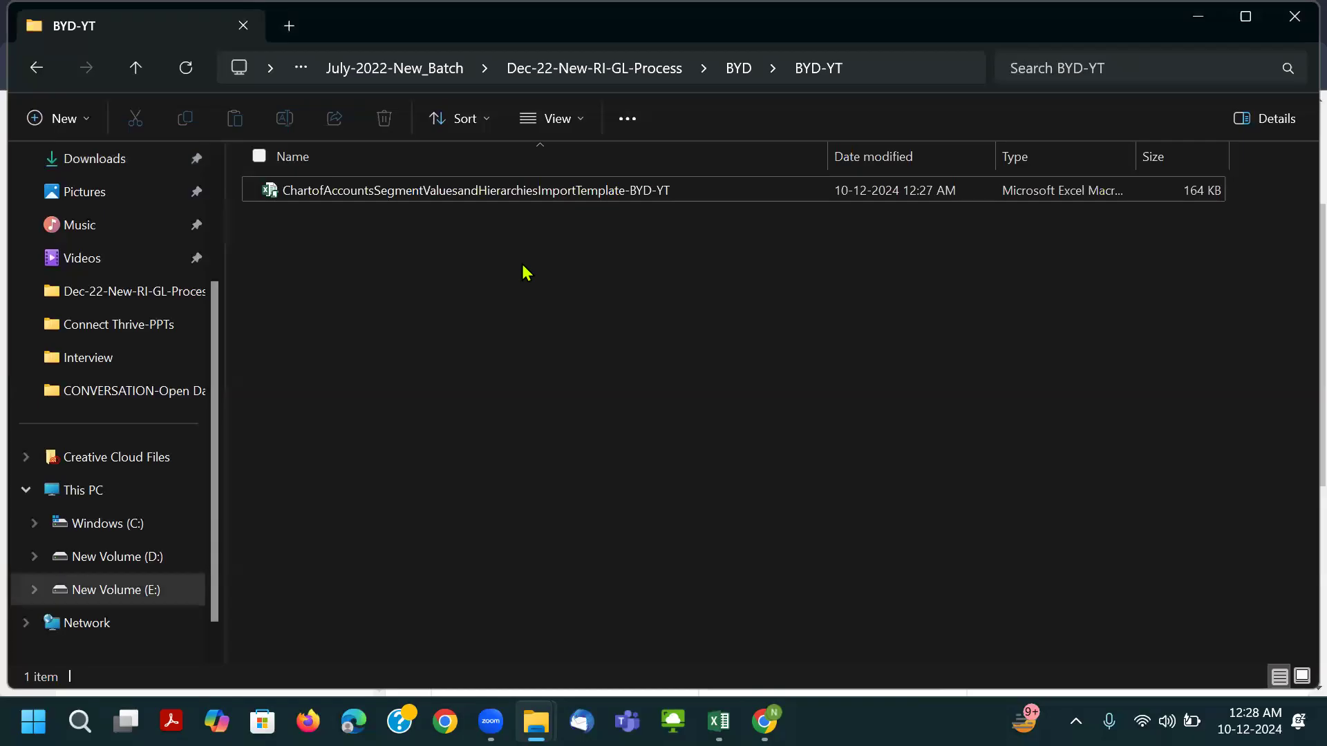
Open the renamed template in Excel, enable editing, and look over its Instructions and CSV Generation sheet.
{"action": "double_click", "coordinate": [520, 199]}
{"action": "left_click", "coordinate": [545, 362]}
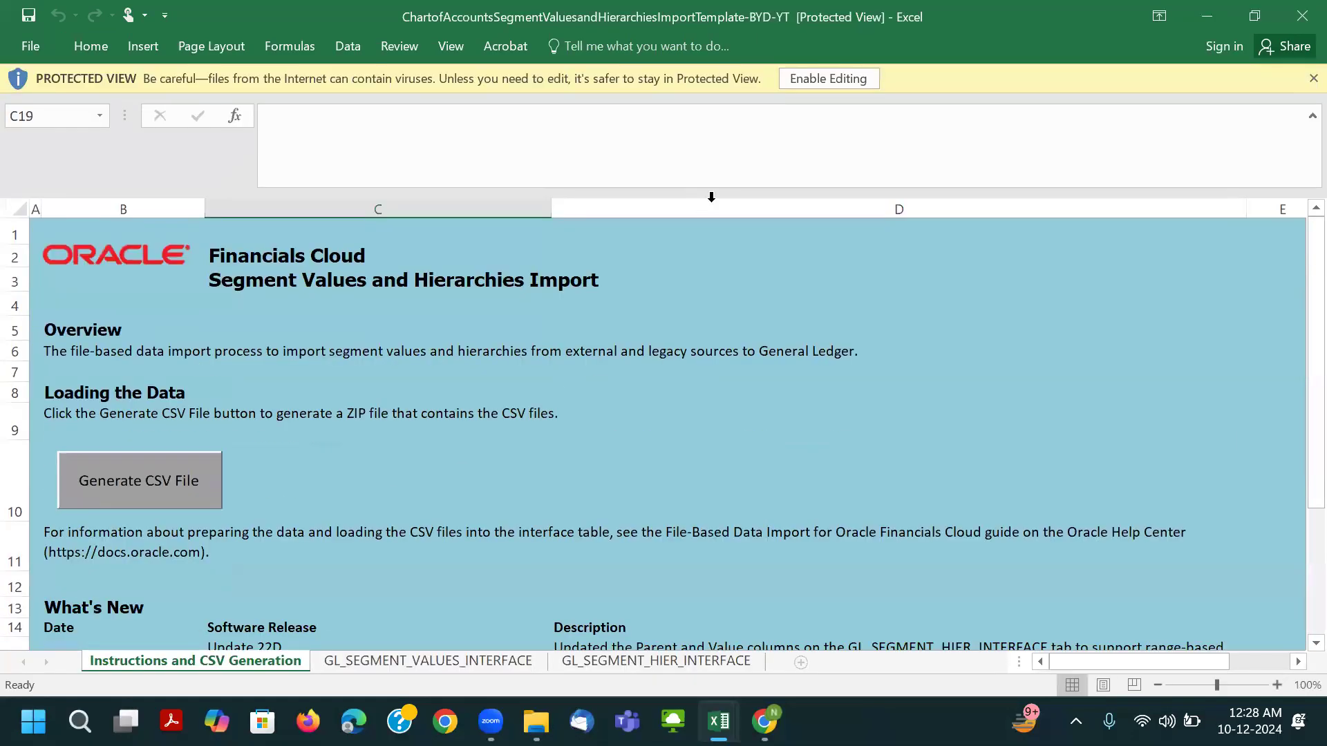
{"action": "left_click", "coordinate": [856, 81]}
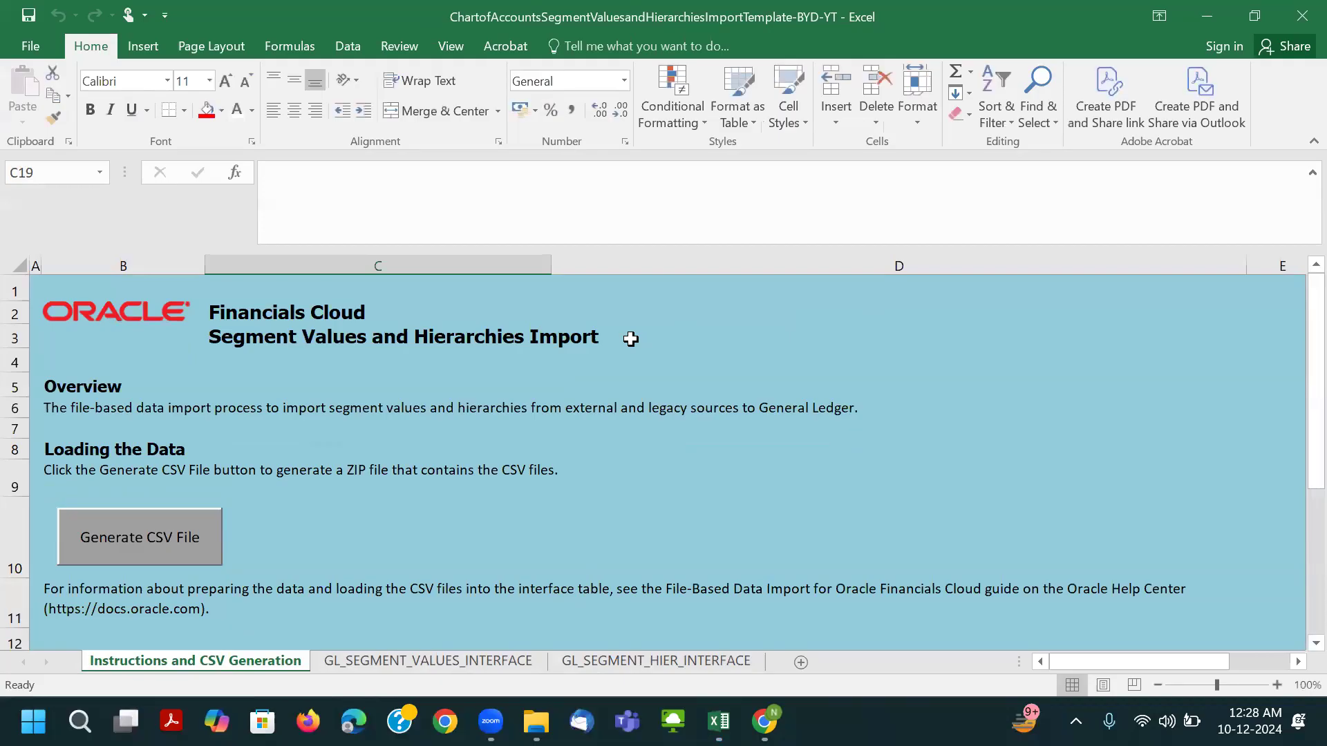
{"action": "scroll", "coordinate": [630, 339], "scroll_direction": "down", "scroll_amount": 2}
{"action": "scroll", "coordinate": [629, 338], "scroll_direction": "up", "scroll_amount": 1}
{"action": "scroll", "coordinate": [629, 339], "scroll_direction": "down", "scroll_amount": 1, "text": "ctrl"}
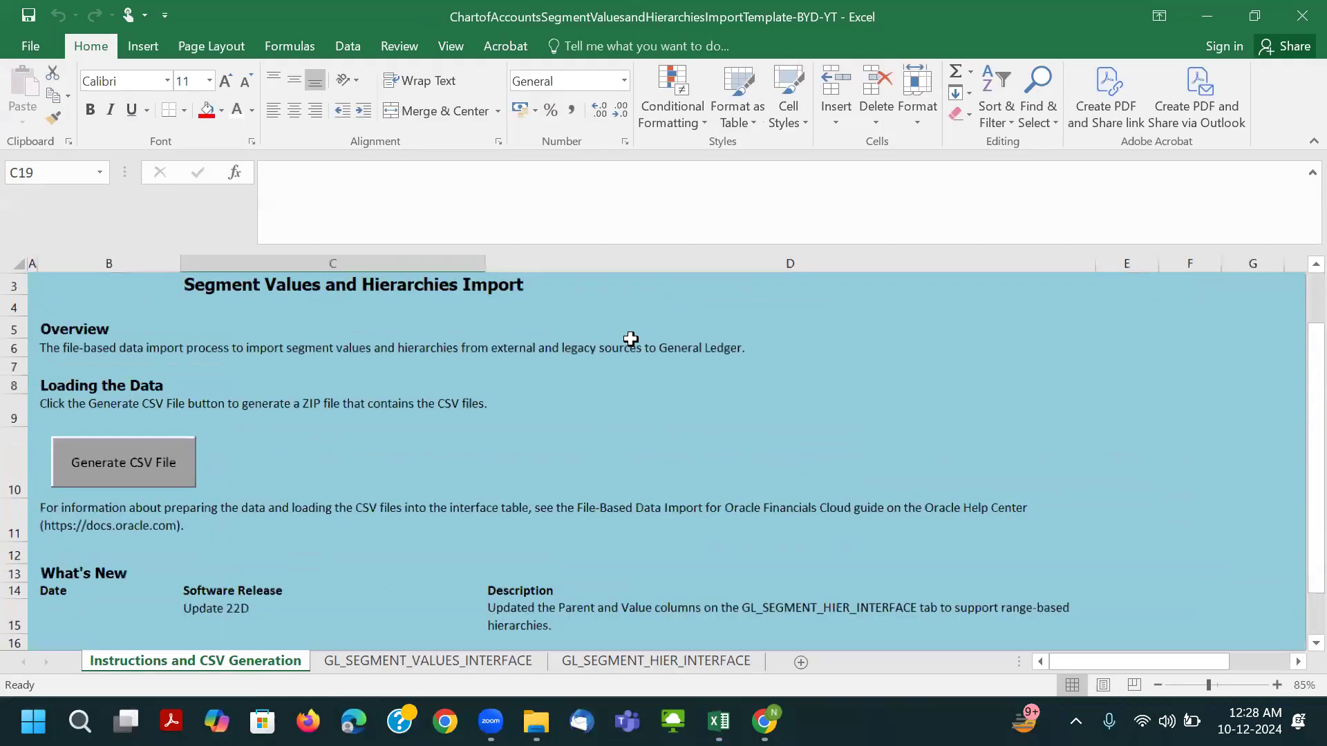
{"action": "scroll", "coordinate": [590, 426], "scroll_direction": "up", "scroll_amount": 1}
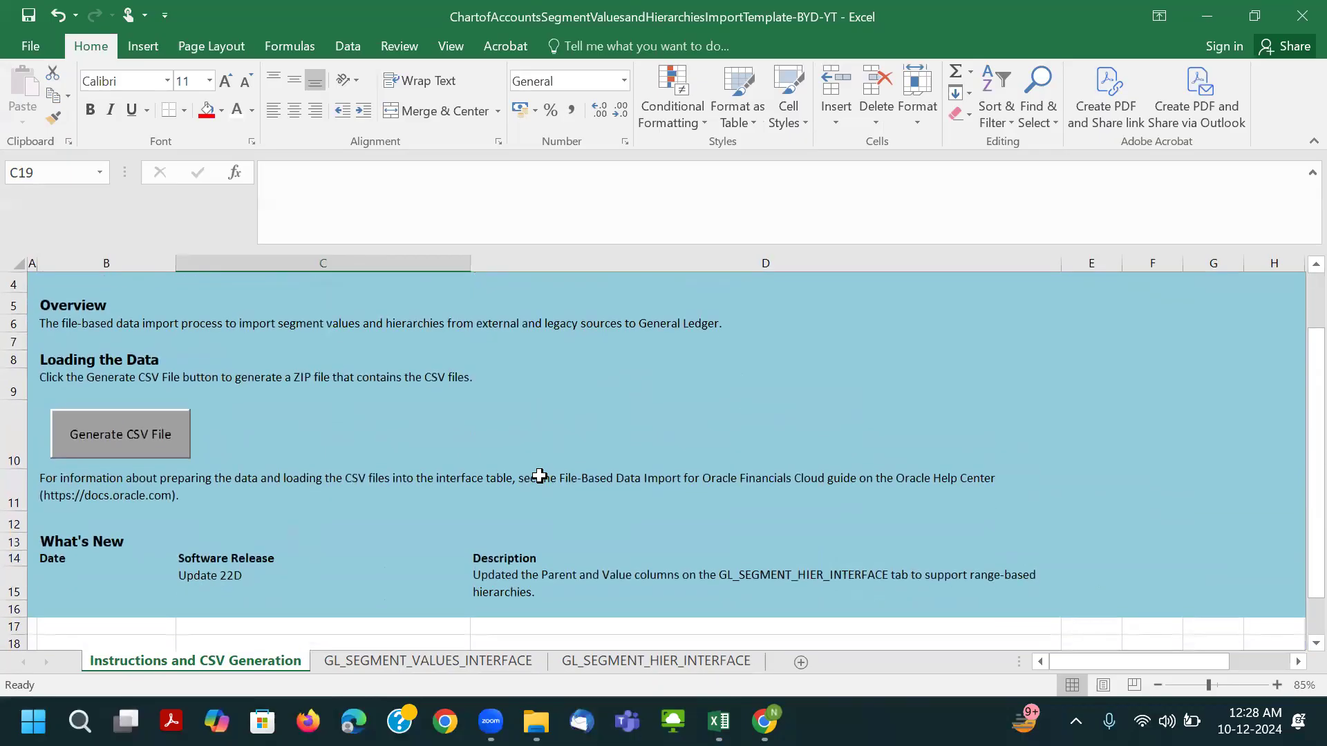
Switch back to the Chrome window showing the Import Segment Values and Hierarchies documentation.
{"action": "key", "text": "alt+Tab"}
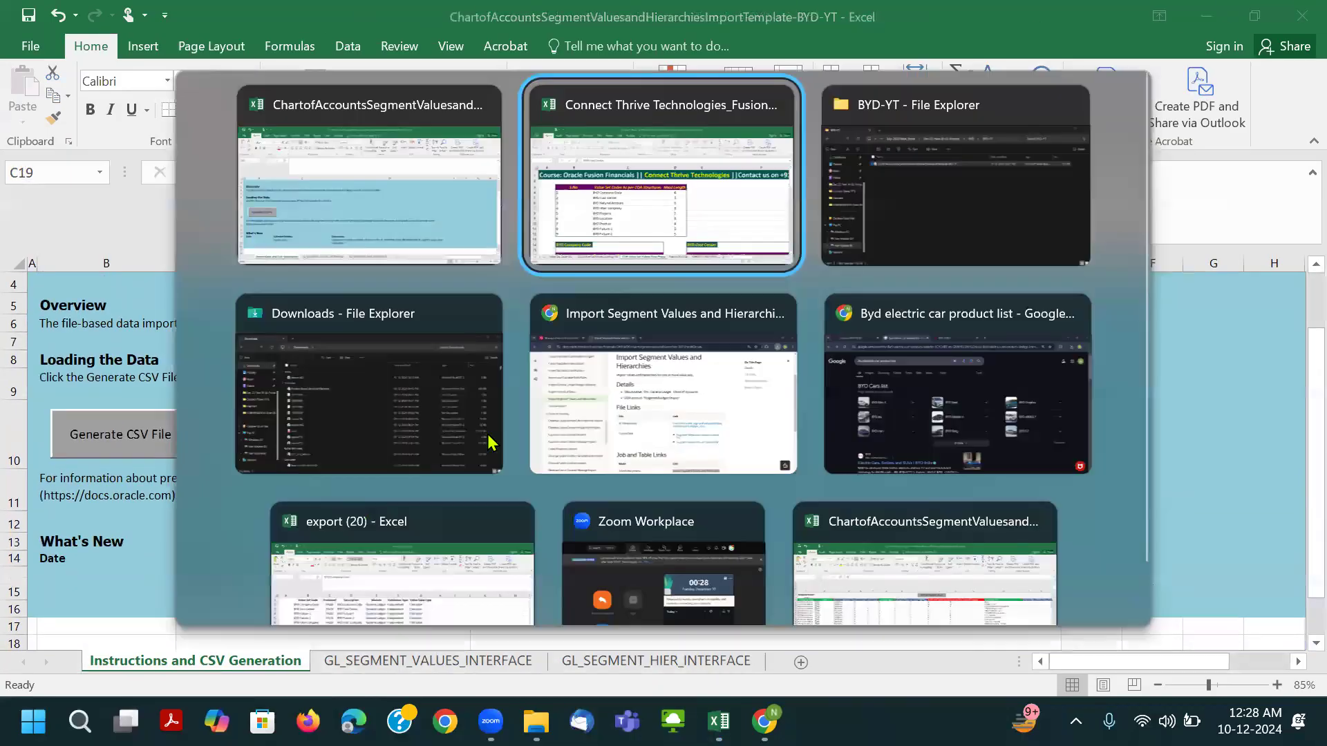
{"action": "key", "text": "alt+Tab"}
{"action": "key", "text": "alt+Tab"}
{"action": "key", "text": "alt+Tab"}
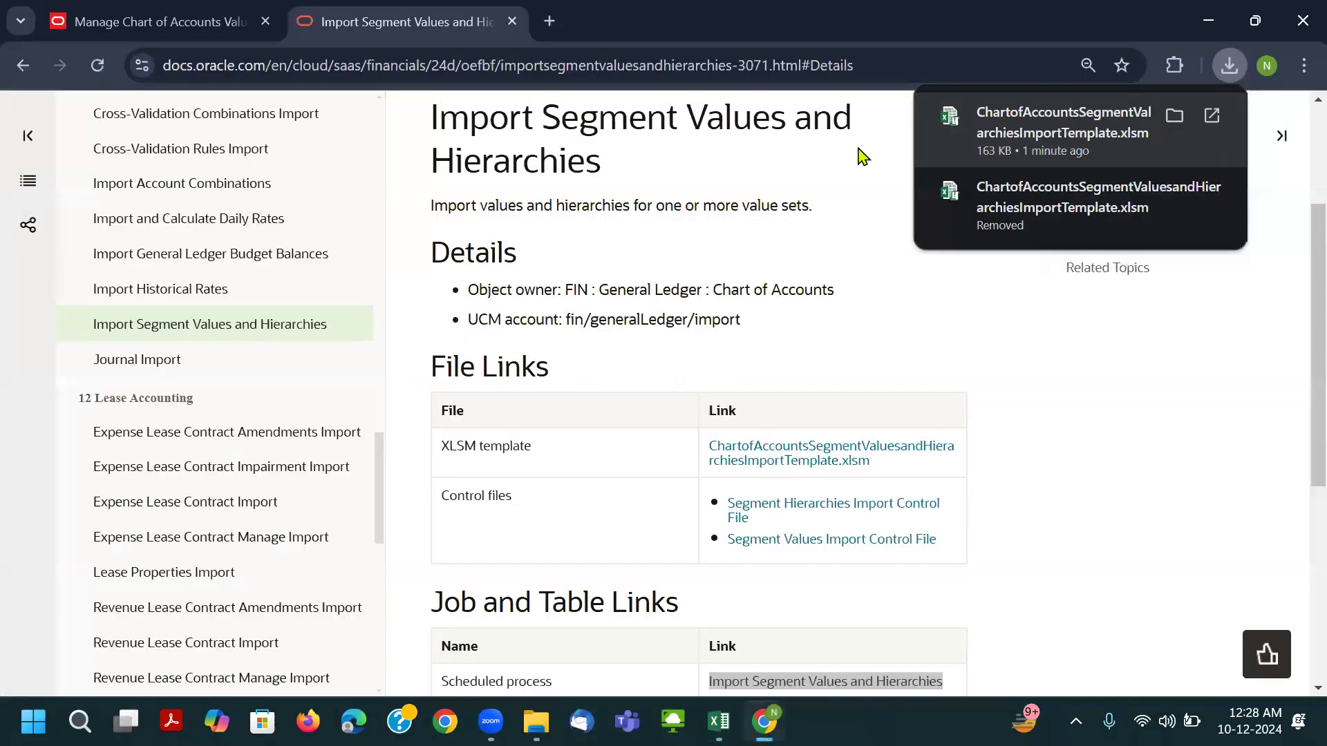
Compare the release in the documentation page's address with the Fusion release shown in About This Application.
{"action": "left_click", "coordinate": [804, 159]}
{"action": "left_click_drag", "start_coordinate": [456, 66], "coordinate": [431, 66]}
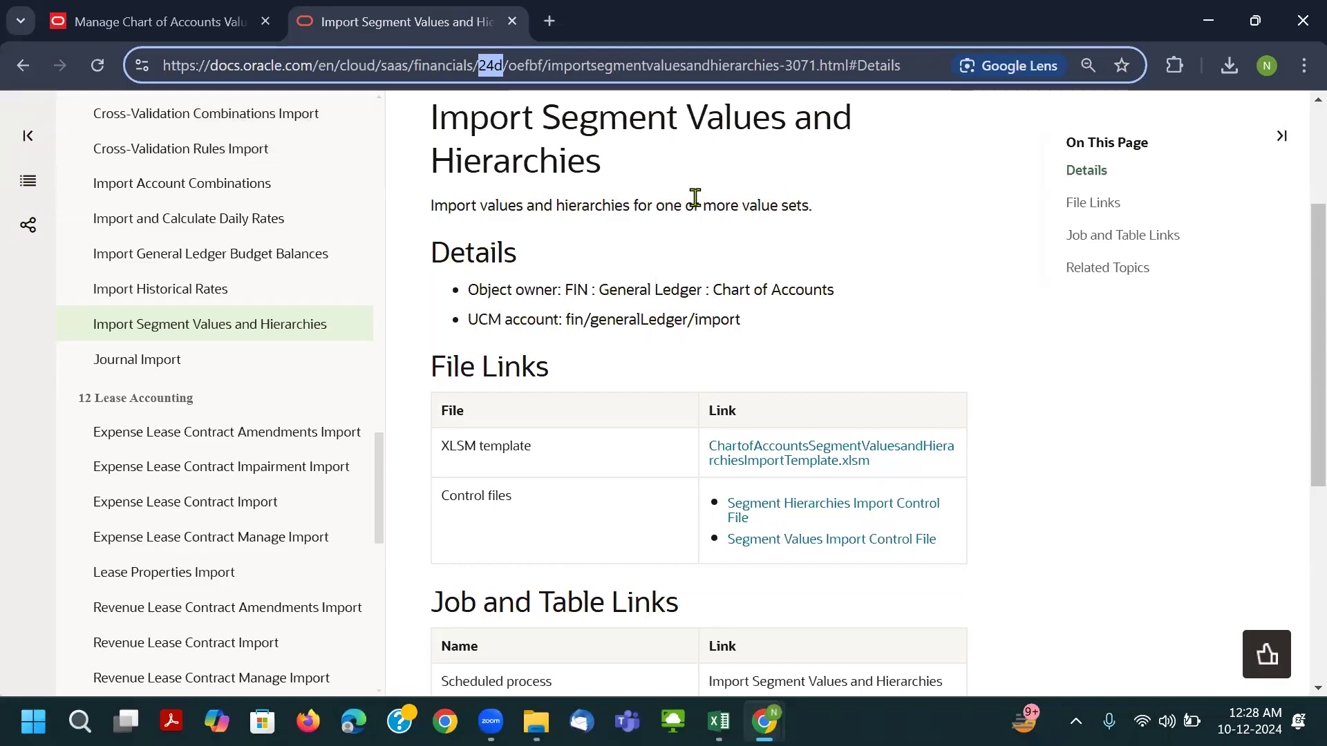
{"action": "left_click", "coordinate": [208, 22]}
{"action": "left_click", "coordinate": [1272, 139]}
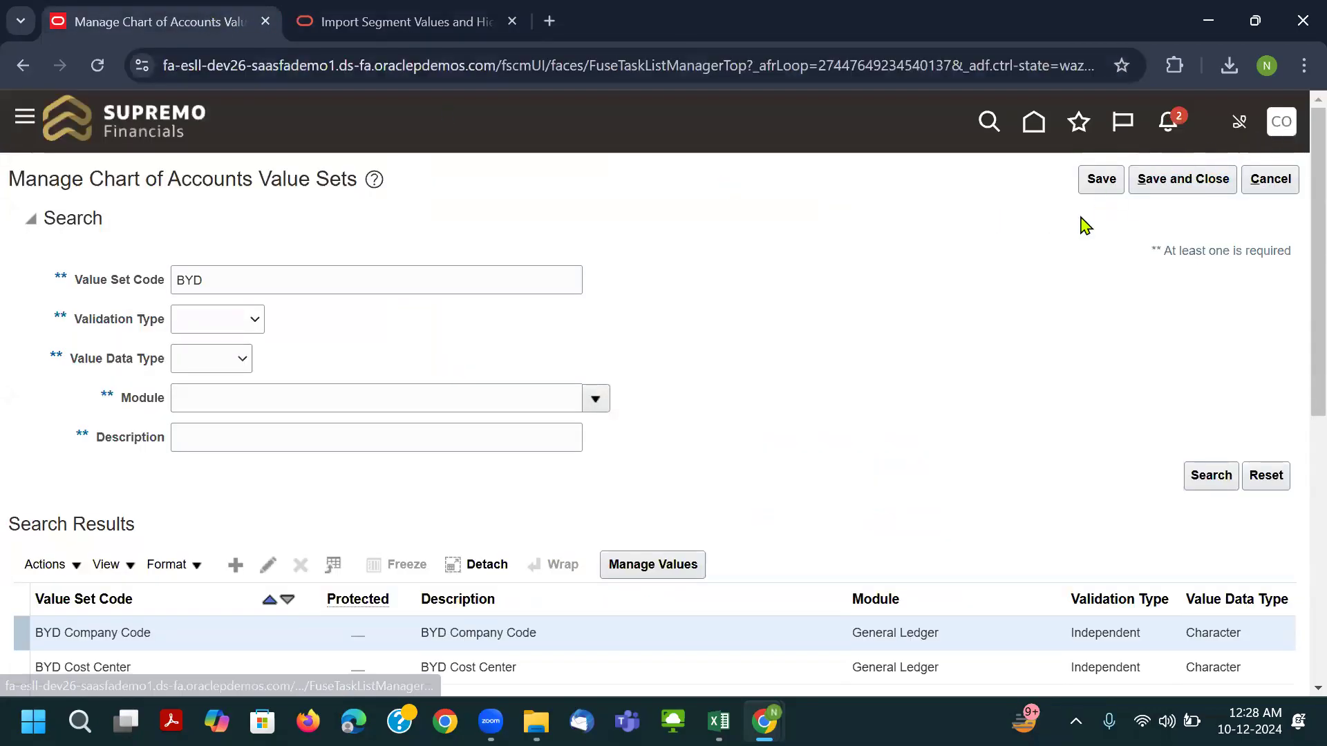
{"action": "scroll", "coordinate": [857, 290], "scroll_direction": "down", "scroll_amount": 3}
{"action": "left_click", "coordinate": [921, 546]}
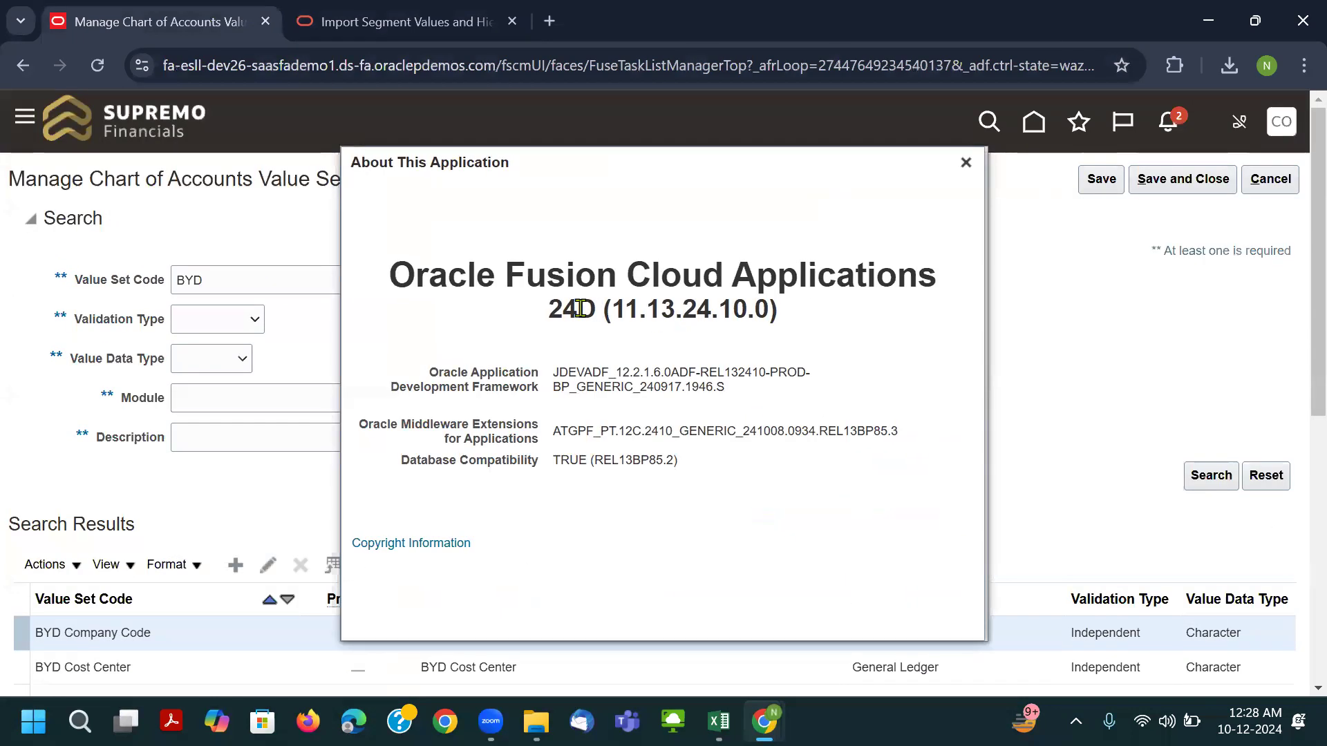
{"action": "left_click_drag", "start_coordinate": [547, 309], "coordinate": [611, 310]}
{"action": "left_click", "coordinate": [407, 9]}
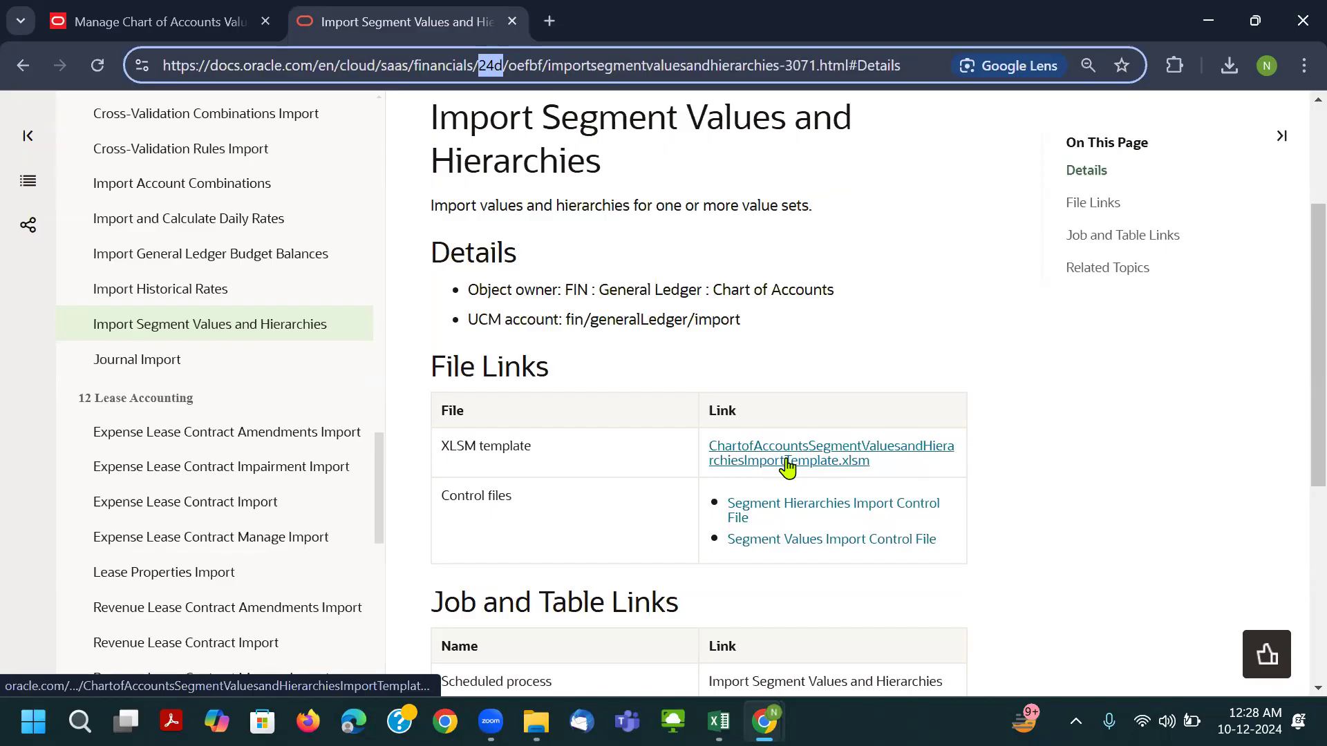
{"action": "left_click", "coordinate": [185, 15]}
{"action": "left_click", "coordinate": [965, 163]}
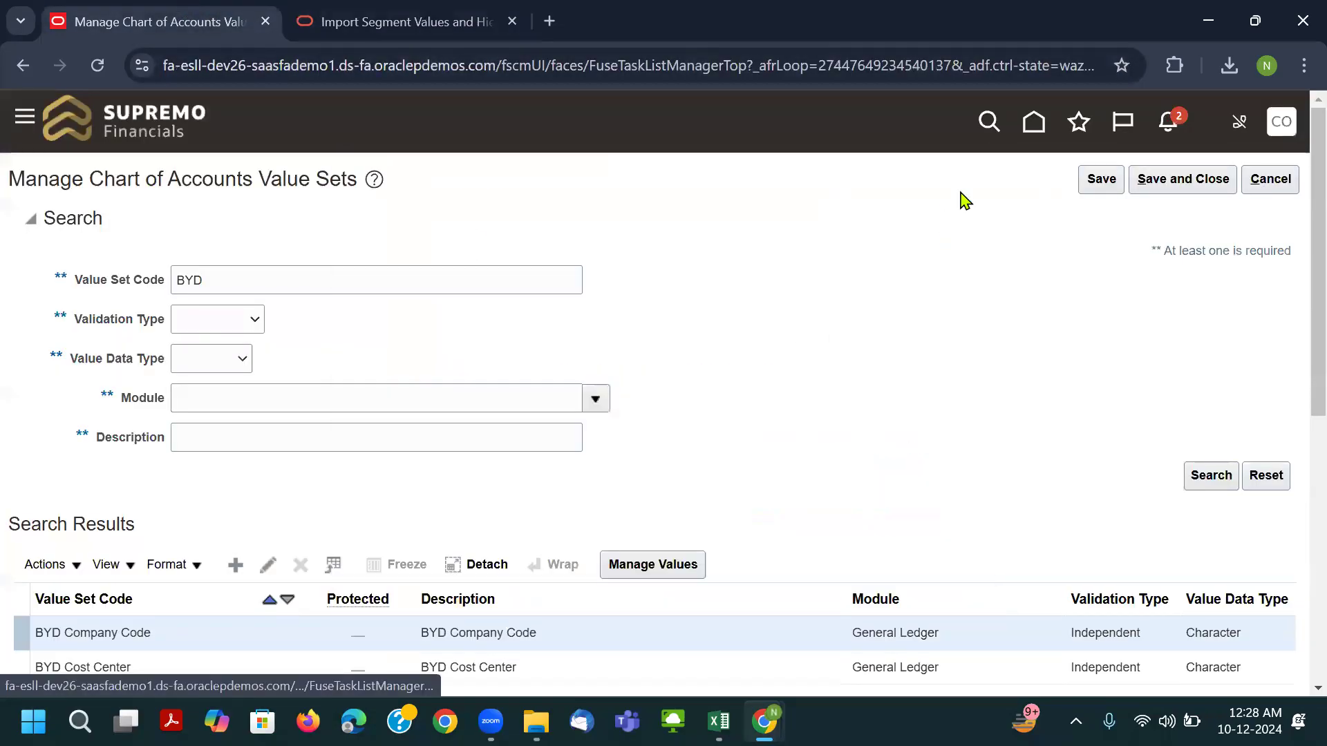
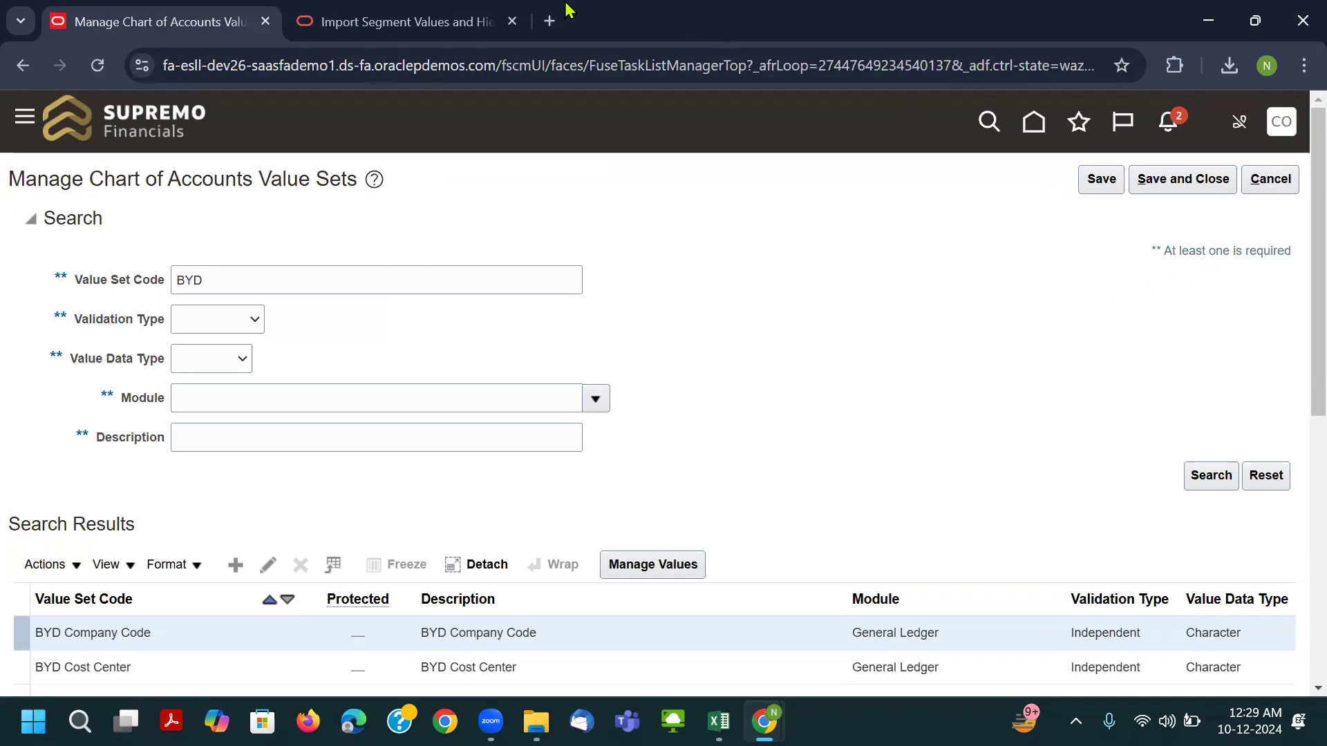
Switch to the BYD-YT import template in Excel and review the sample rows on the GL_SEGMENT_VALUES_INTERFACE sheet.
{"action": "left_click", "coordinate": [1280, 122]}
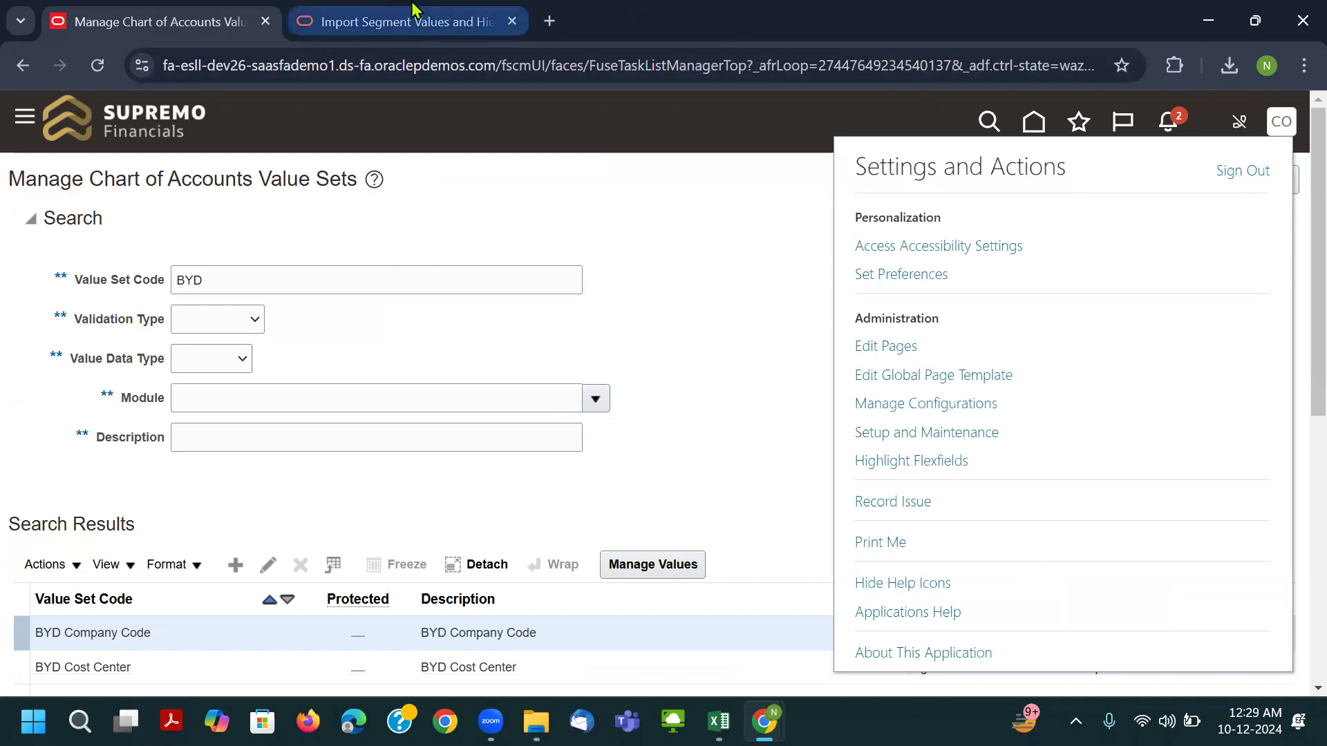
{"action": "key", "text": "alt+Tab"}
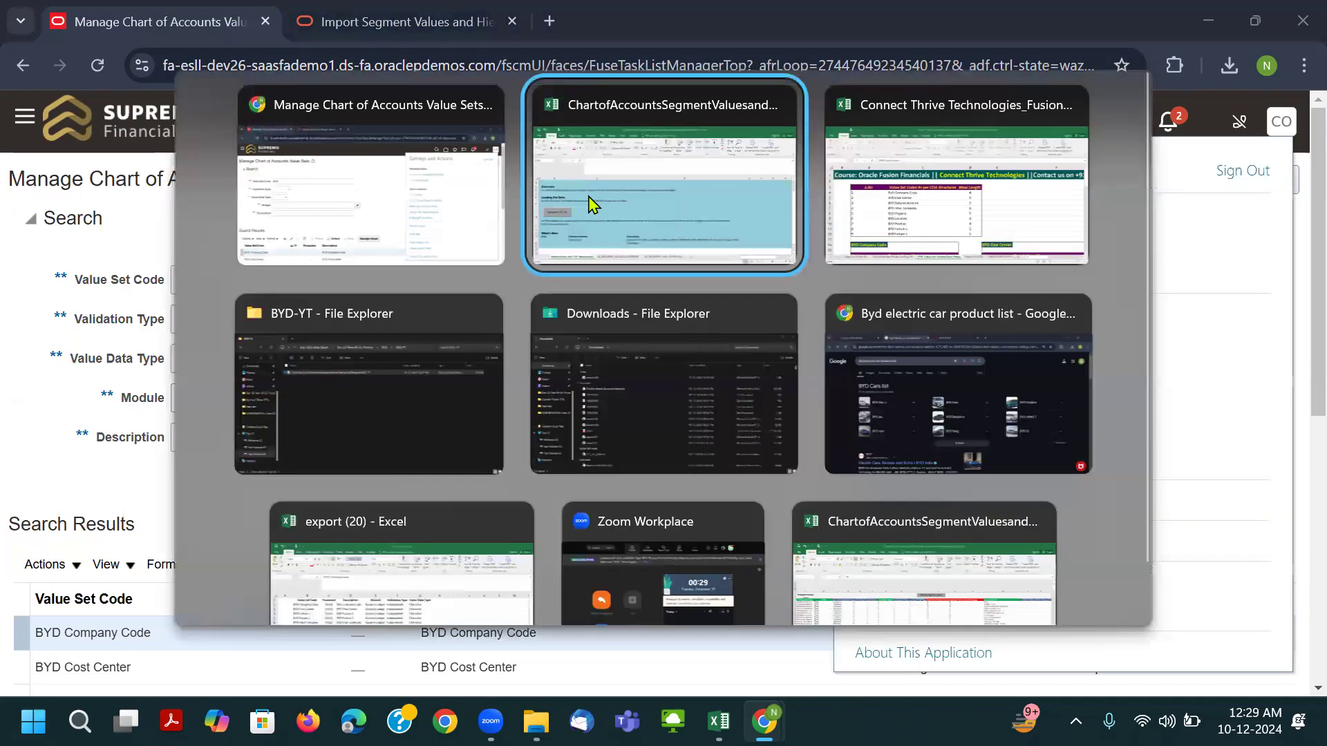
{"action": "left_click", "coordinate": [459, 660]}
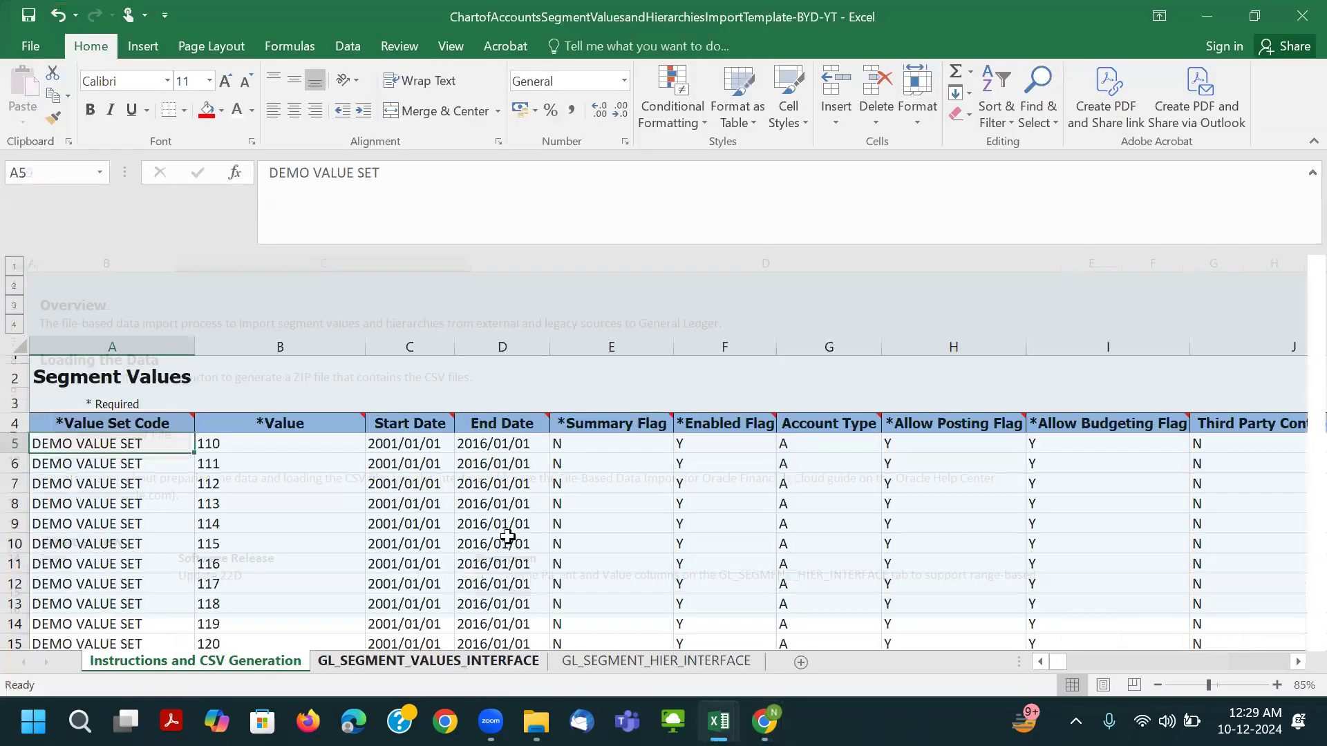
{"action": "scroll", "coordinate": [508, 535], "scroll_direction": "down", "scroll_amount": 2}
{"action": "scroll", "coordinate": [434, 634], "scroll_direction": "down", "scroll_amount": 1}
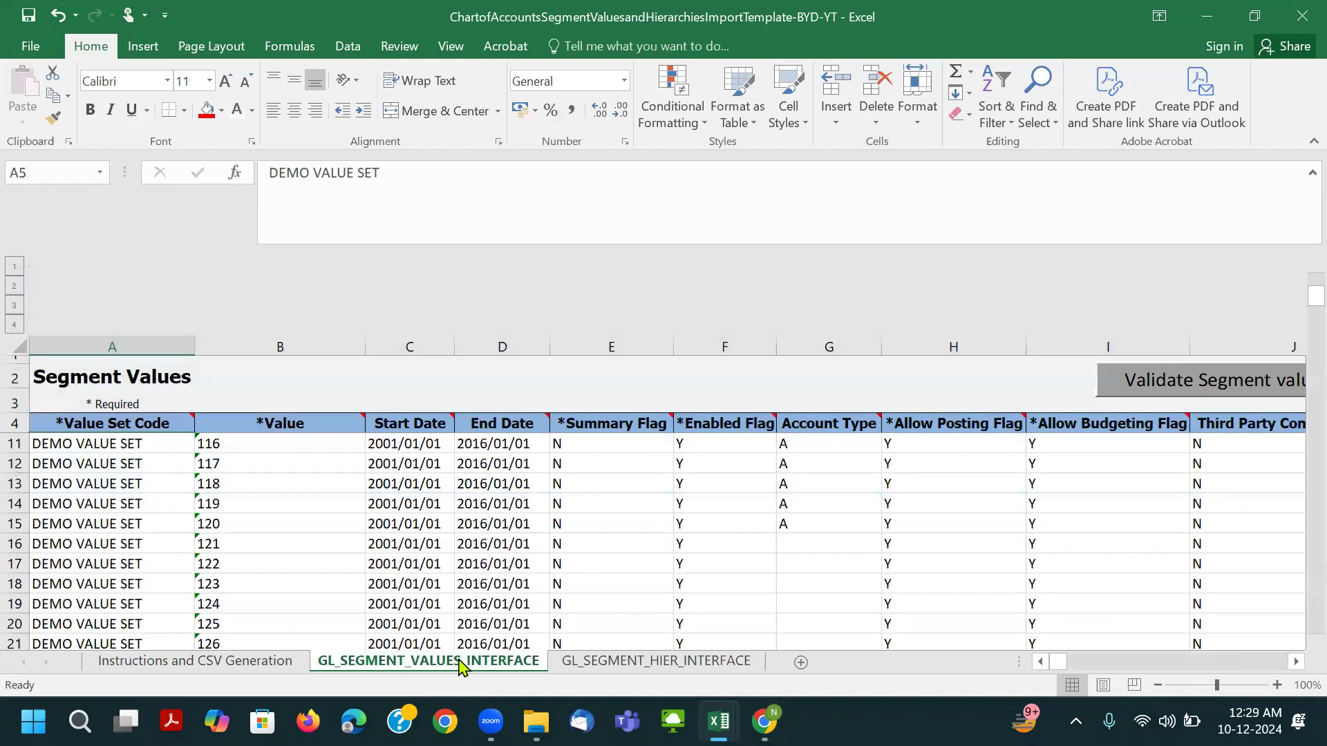
Delete all demo rows from row 5 downward on the GL_SEGMENT_HIER_INTERFACE sheet.
{"action": "left_click", "coordinate": [618, 668]}
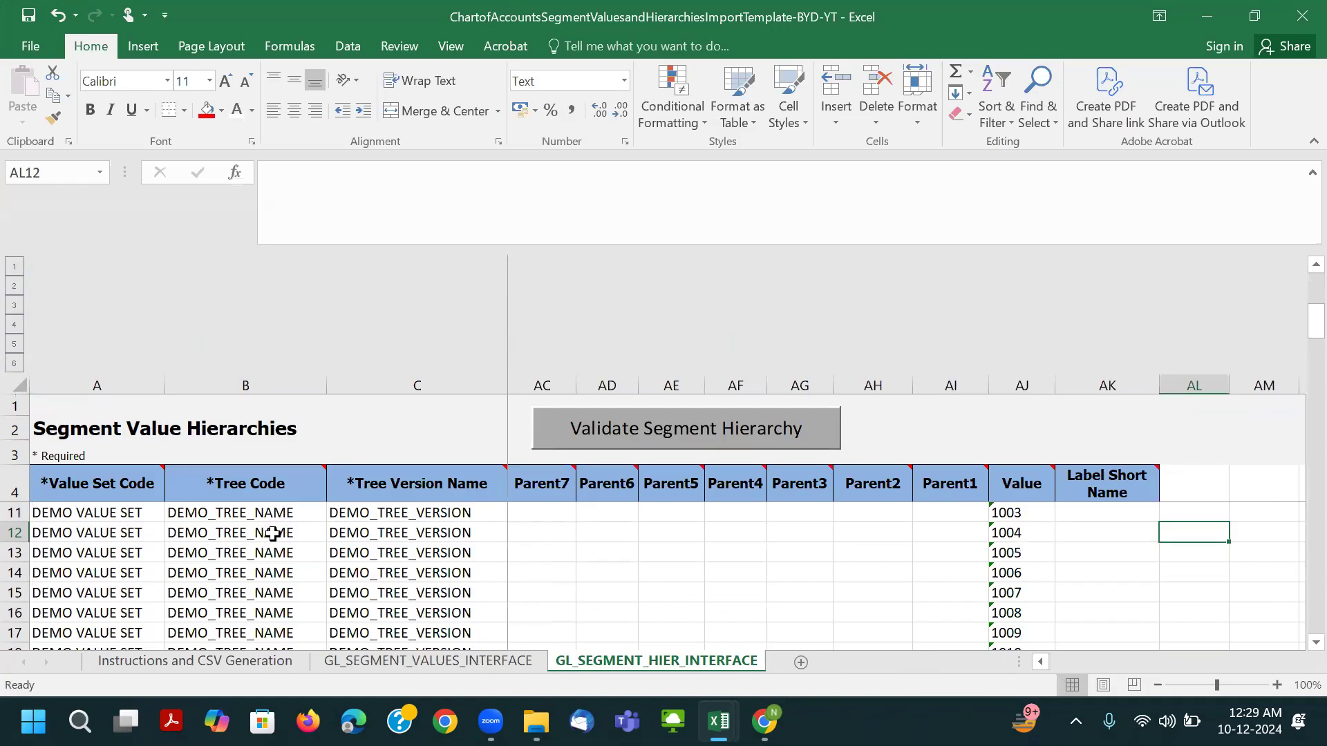
{"action": "scroll", "coordinate": [311, 529], "scroll_direction": "down", "scroll_amount": 1}
{"action": "scroll", "coordinate": [311, 529], "scroll_direction": "up", "scroll_amount": 2}
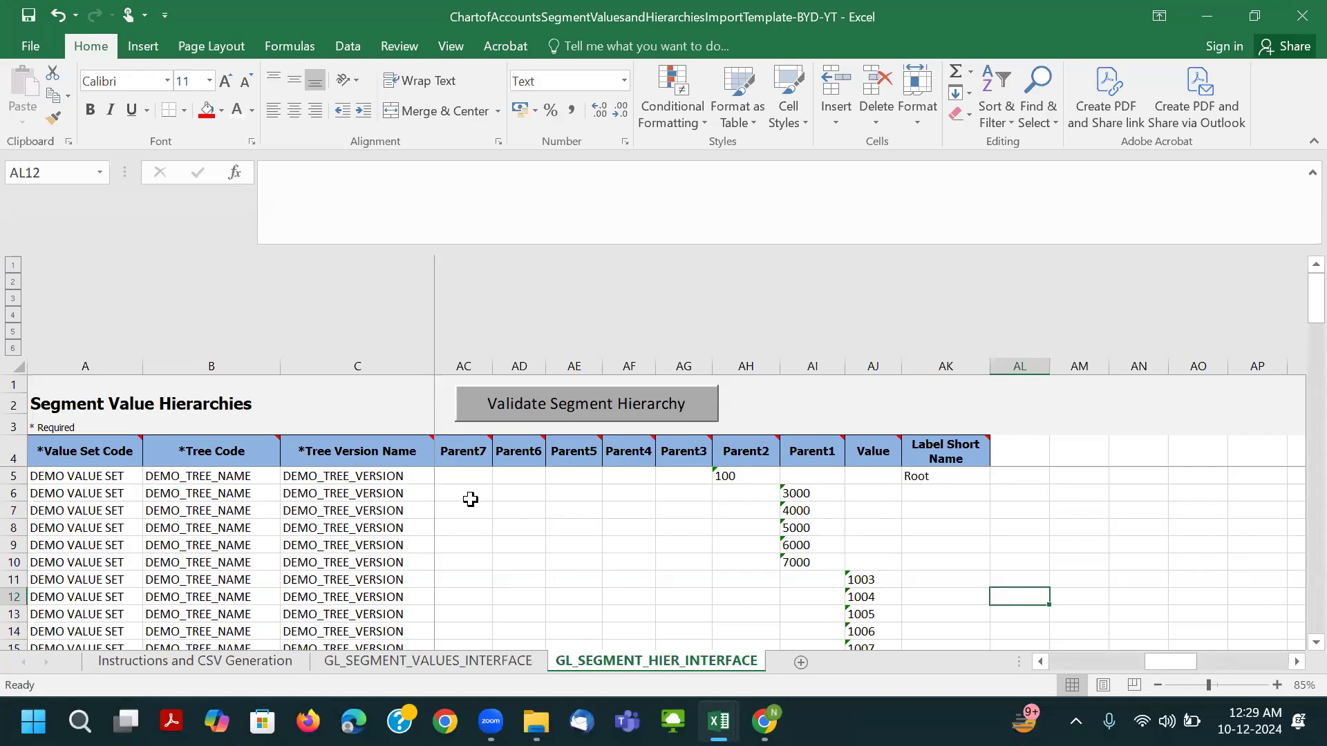
{"action": "left_click", "coordinate": [15, 475]}
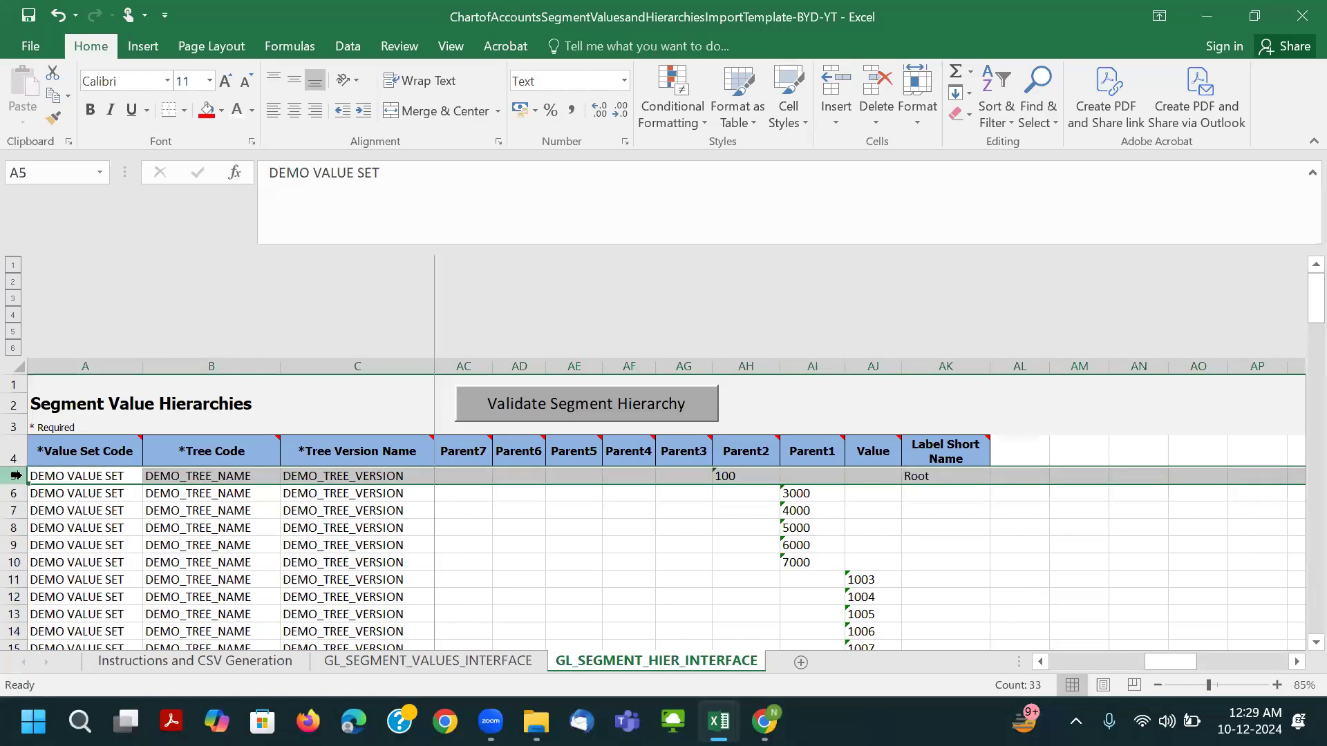
{"action": "key", "text": "ctrl+shift+Down"}
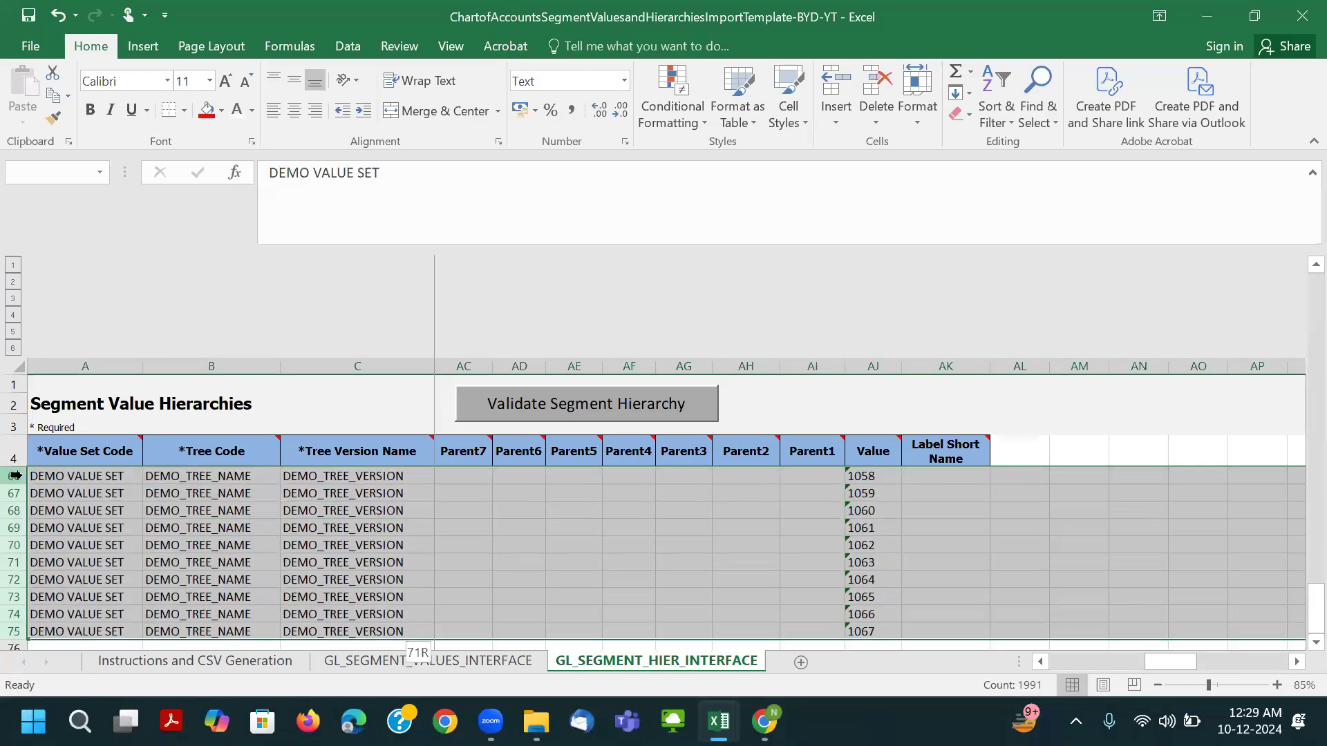
{"action": "right_click", "coordinate": [19, 518]}
{"action": "left_click", "coordinate": [38, 371]}
{"action": "left_click", "coordinate": [697, 527]}
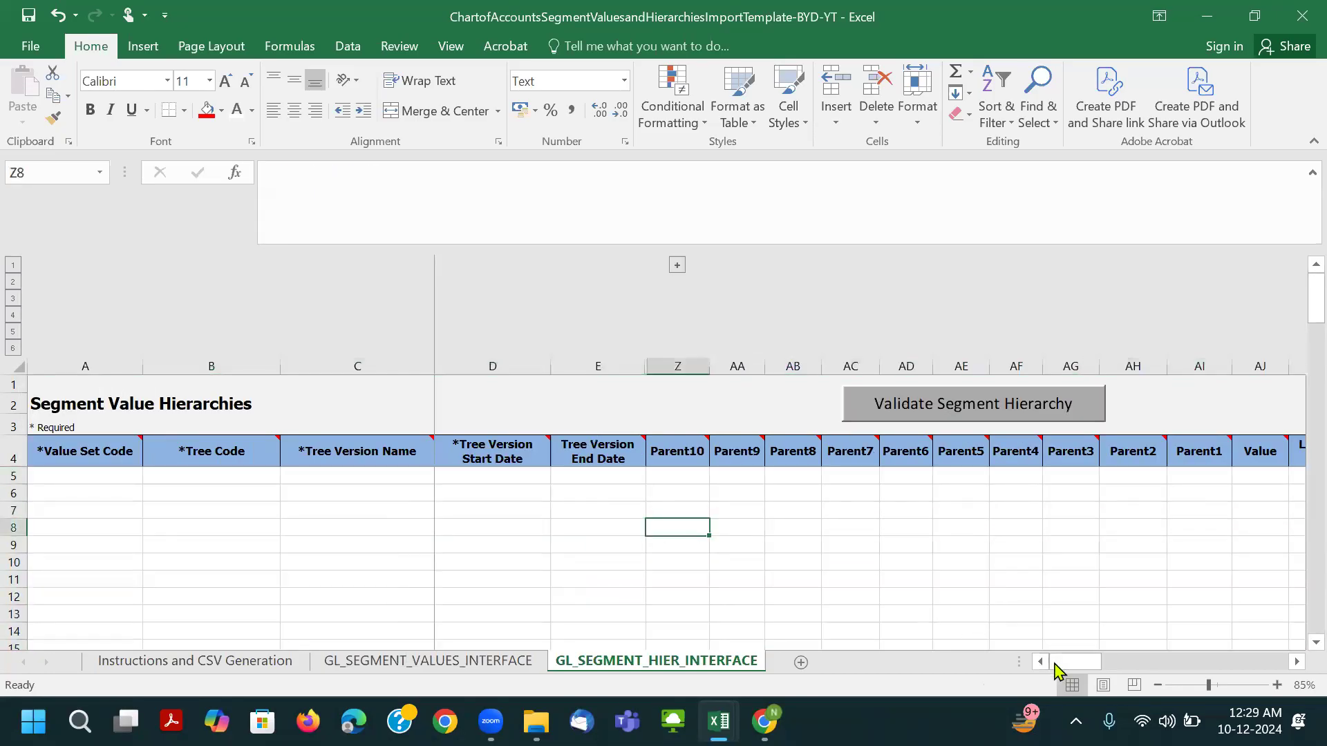
Shrink the formula bar to one line and check the hierarchy sheet for leftover data down to its last row.
{"action": "left_click_drag", "start_coordinate": [390, 244], "coordinate": [389, 195]}
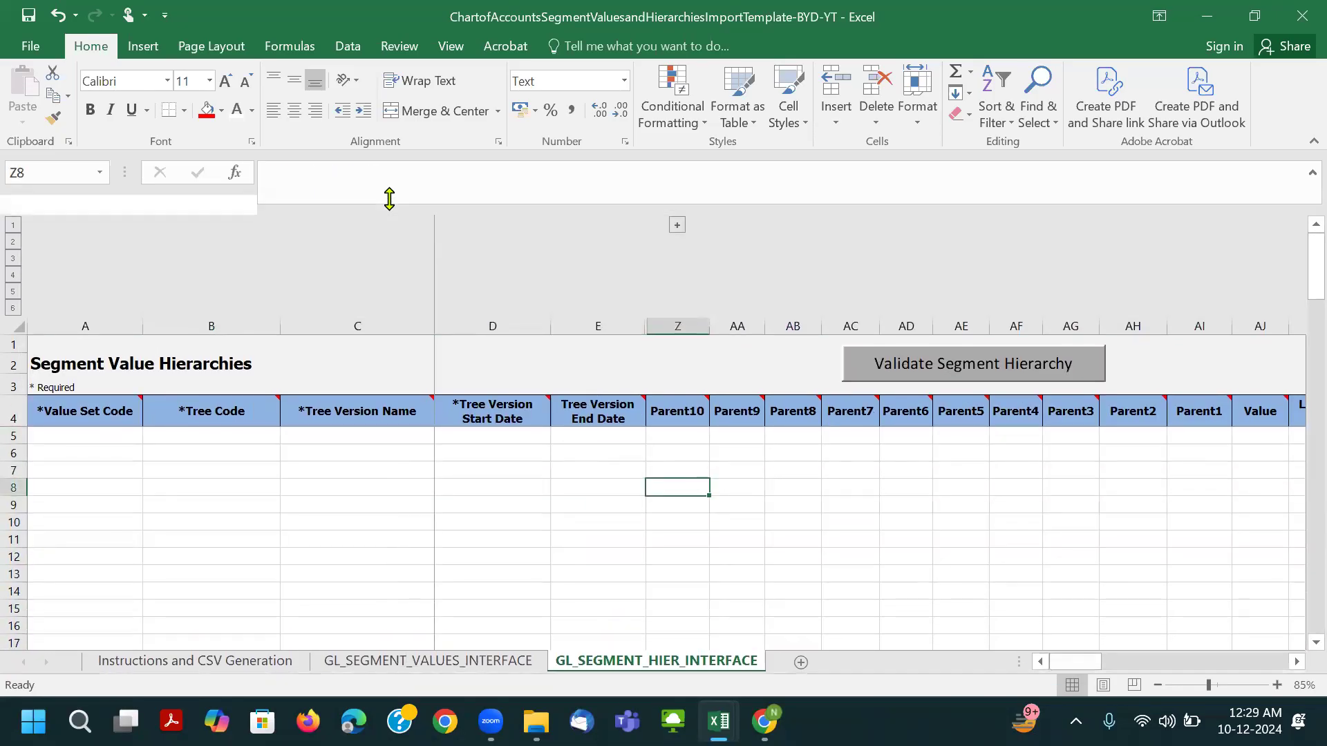
{"action": "left_click", "coordinate": [471, 497]}
{"action": "scroll", "coordinate": [603, 546], "scroll_direction": "down", "scroll_amount": 1}
{"action": "scroll", "coordinate": [25, 321], "scroll_direction": "down", "scroll_amount": 1}
{"action": "left_click", "coordinate": [15, 337]}
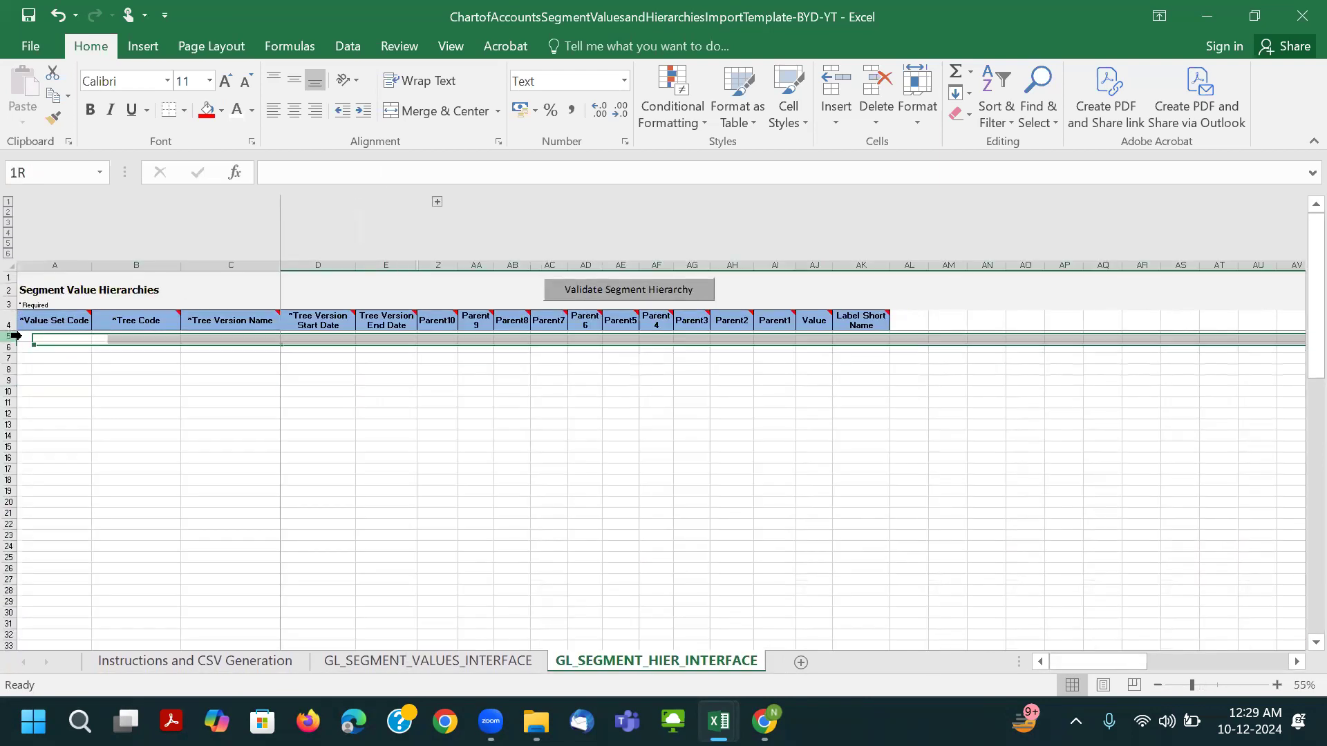
{"action": "key", "text": "ctrl+shift+Down"}
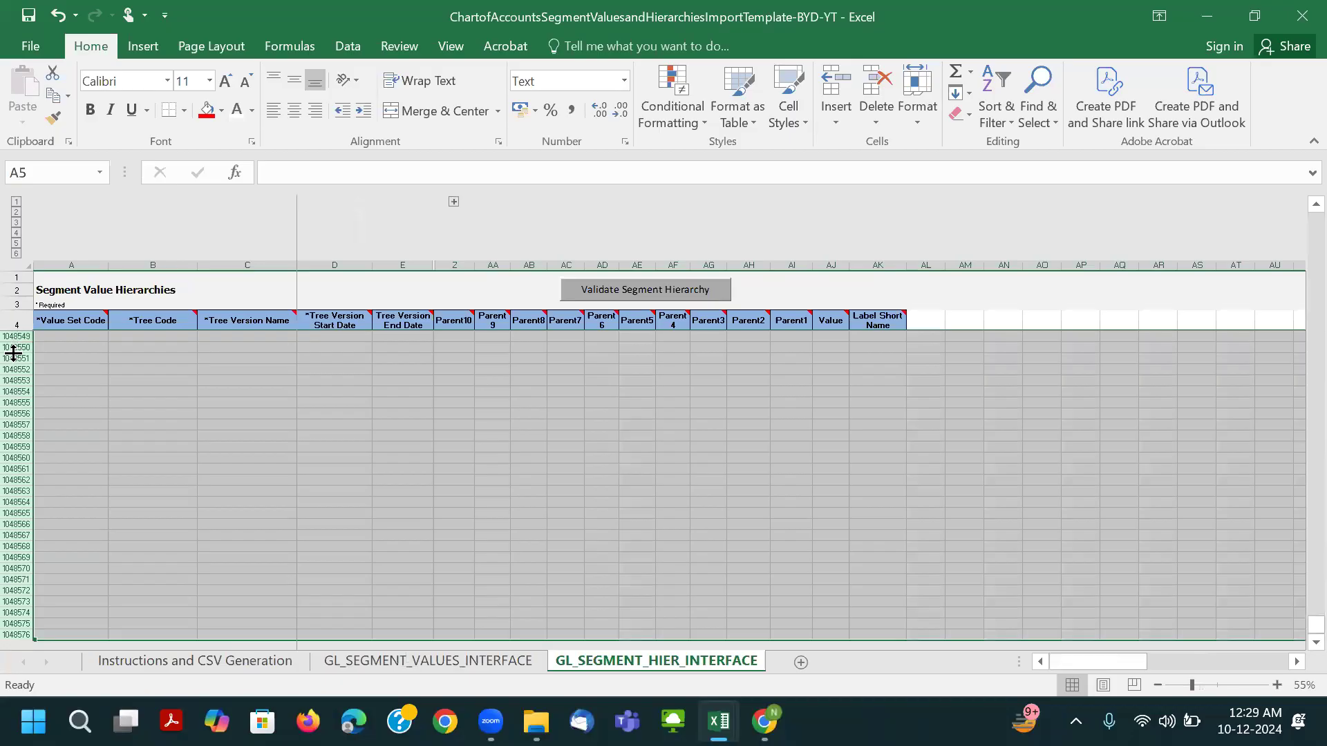
{"action": "left_click", "coordinate": [170, 418]}
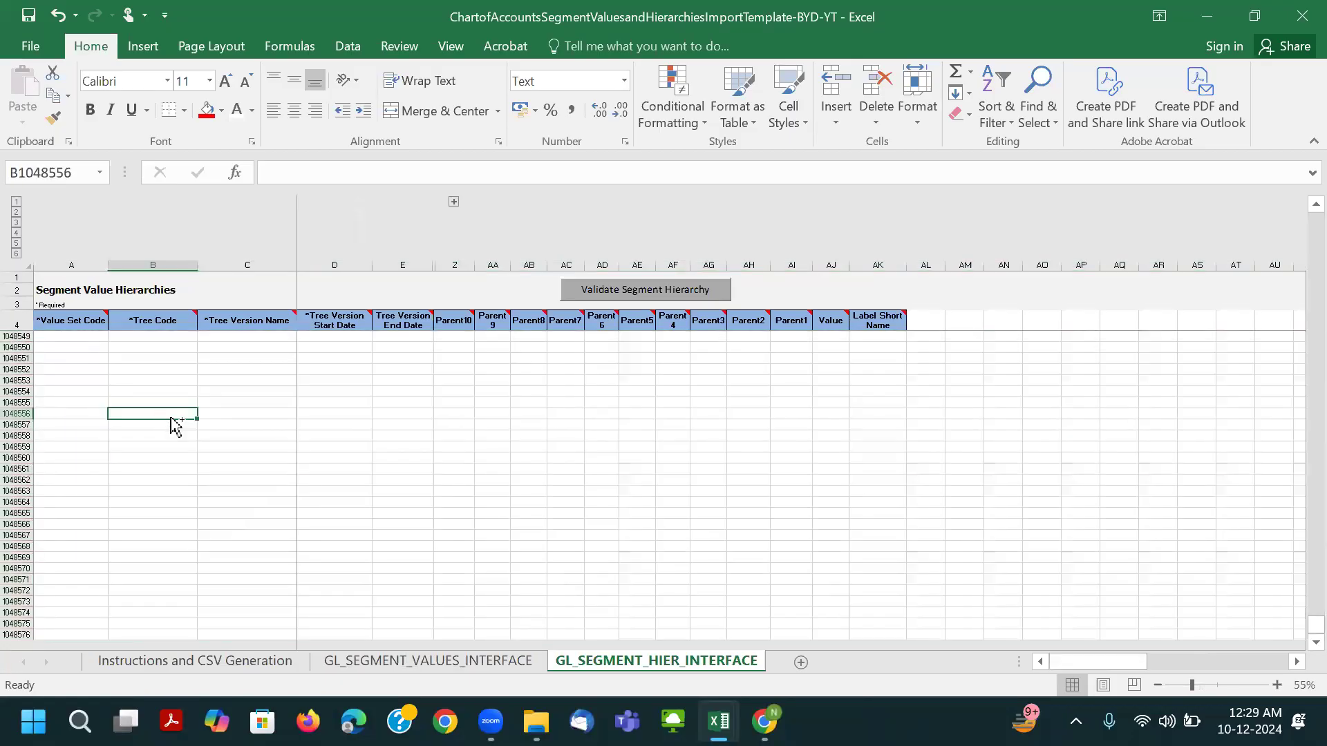
Return to the start of the hierarchy sheet and save the workbook, accepting the personal information notice.
{"action": "key", "text": "ctrl+Home"}
{"action": "key", "text": "ctrl+s"}
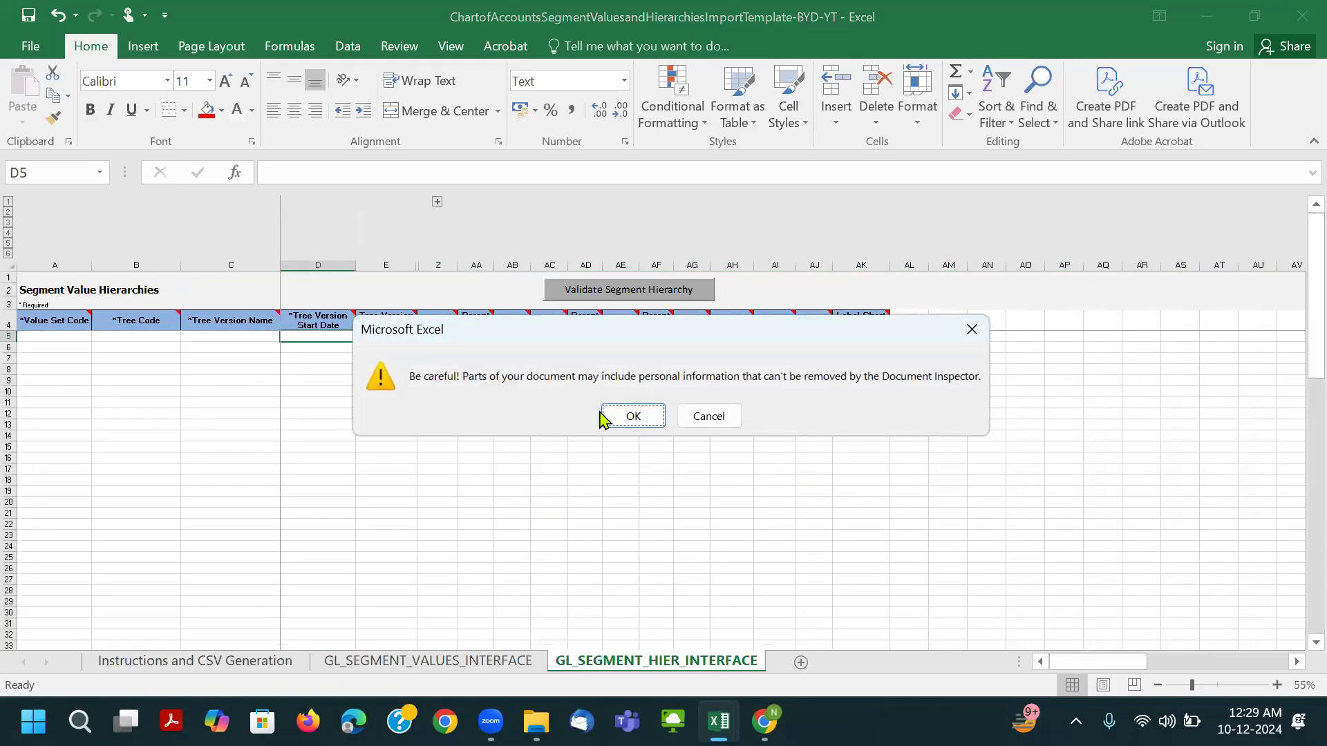
{"action": "left_click", "coordinate": [619, 416]}
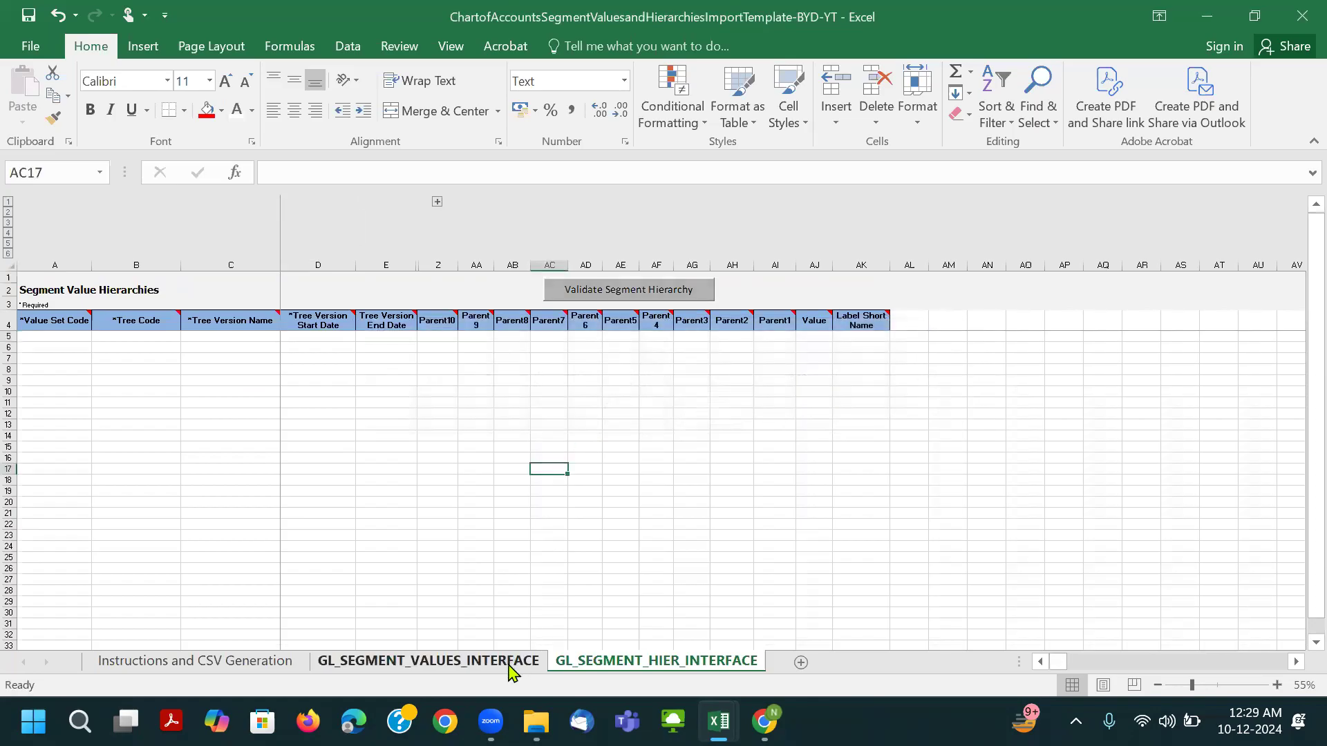
Delete the demo rows from row 12 through row 153 on the GL_SEGMENT_VALUES_INTERFACE sheet.
{"action": "left_click", "coordinate": [508, 665]}
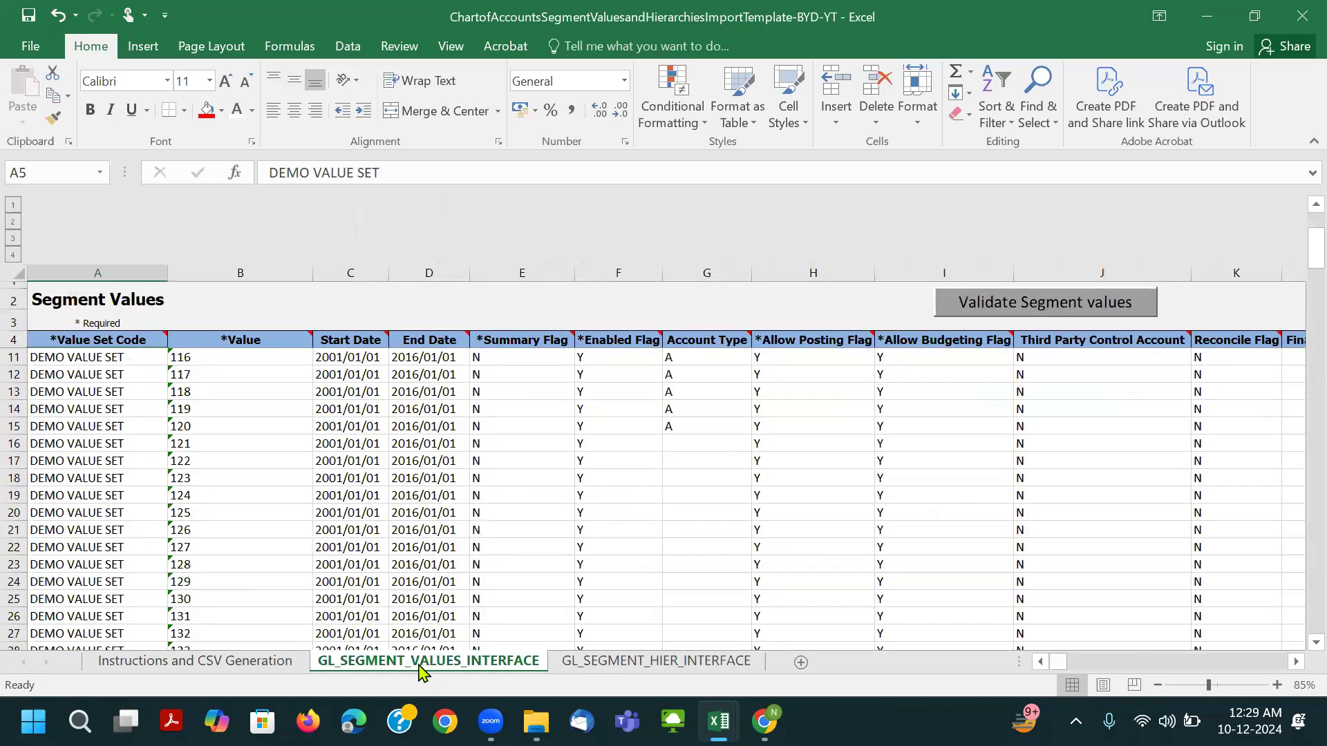
{"action": "left_click", "coordinate": [56, 409]}
{"action": "left_click", "coordinate": [15, 374]}
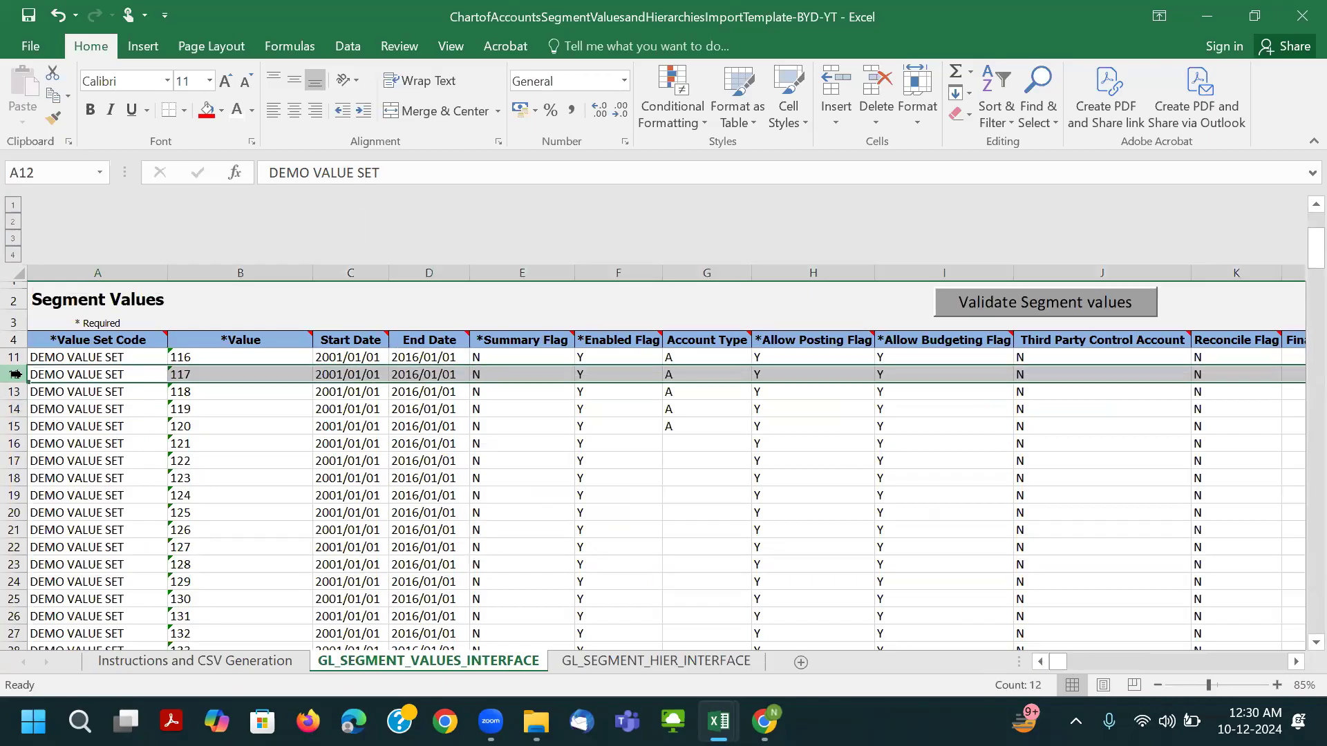
{"action": "key", "text": "ctrl+shift+Down"}
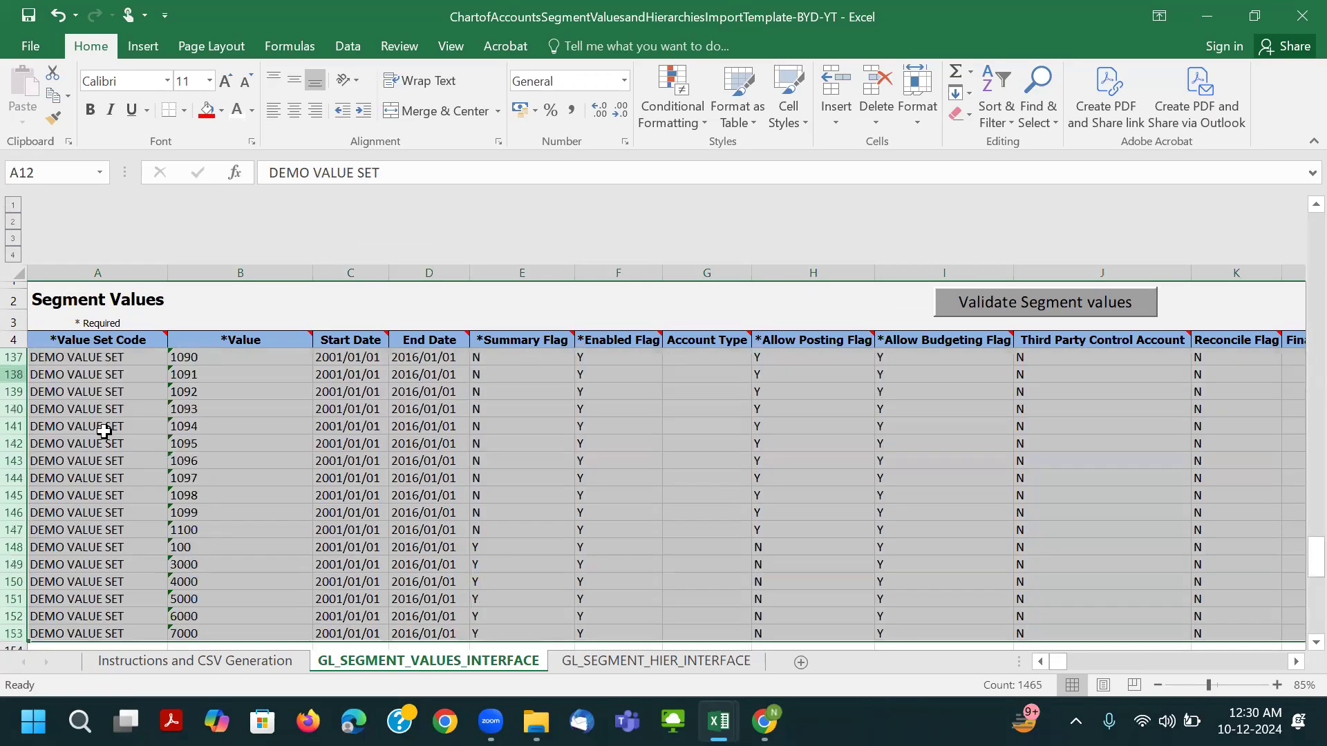
{"action": "scroll", "coordinate": [104, 432], "scroll_direction": "down", "scroll_amount": 2}
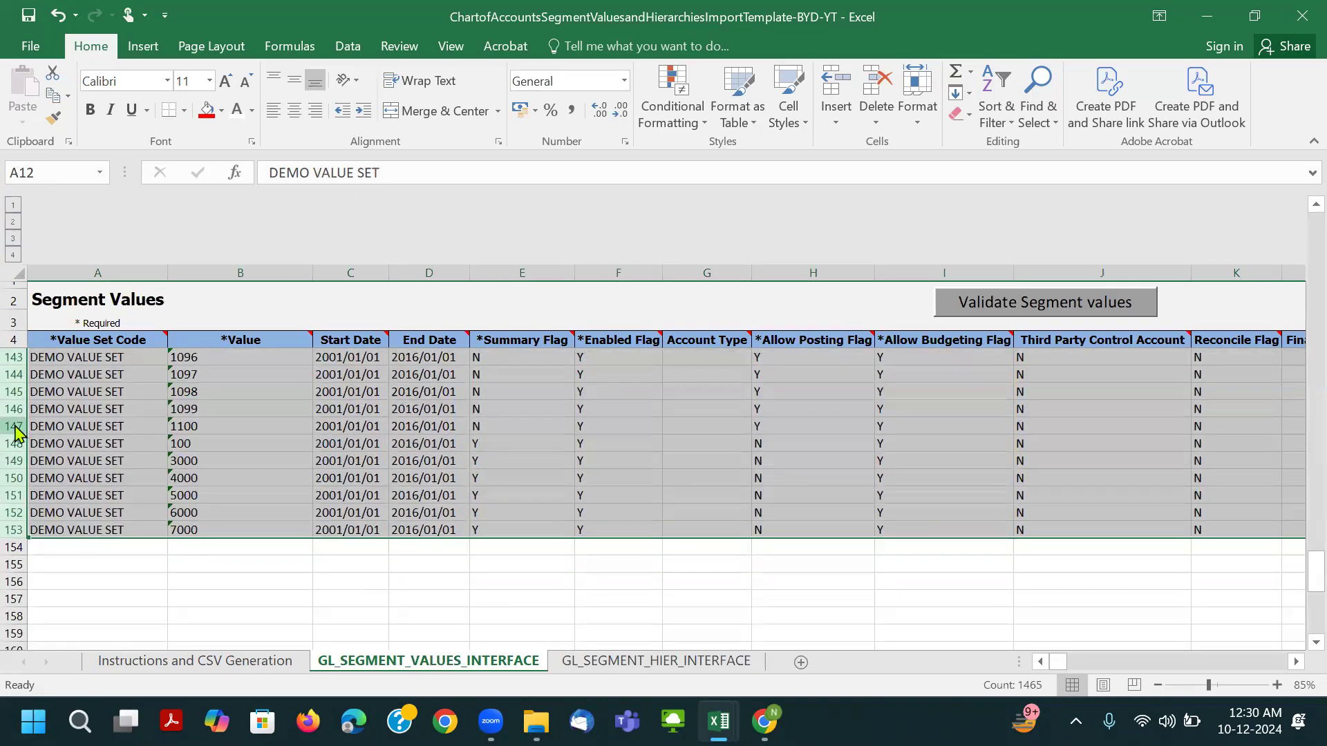
{"action": "right_click", "coordinate": [16, 432]}
{"action": "left_click", "coordinate": [51, 285]}
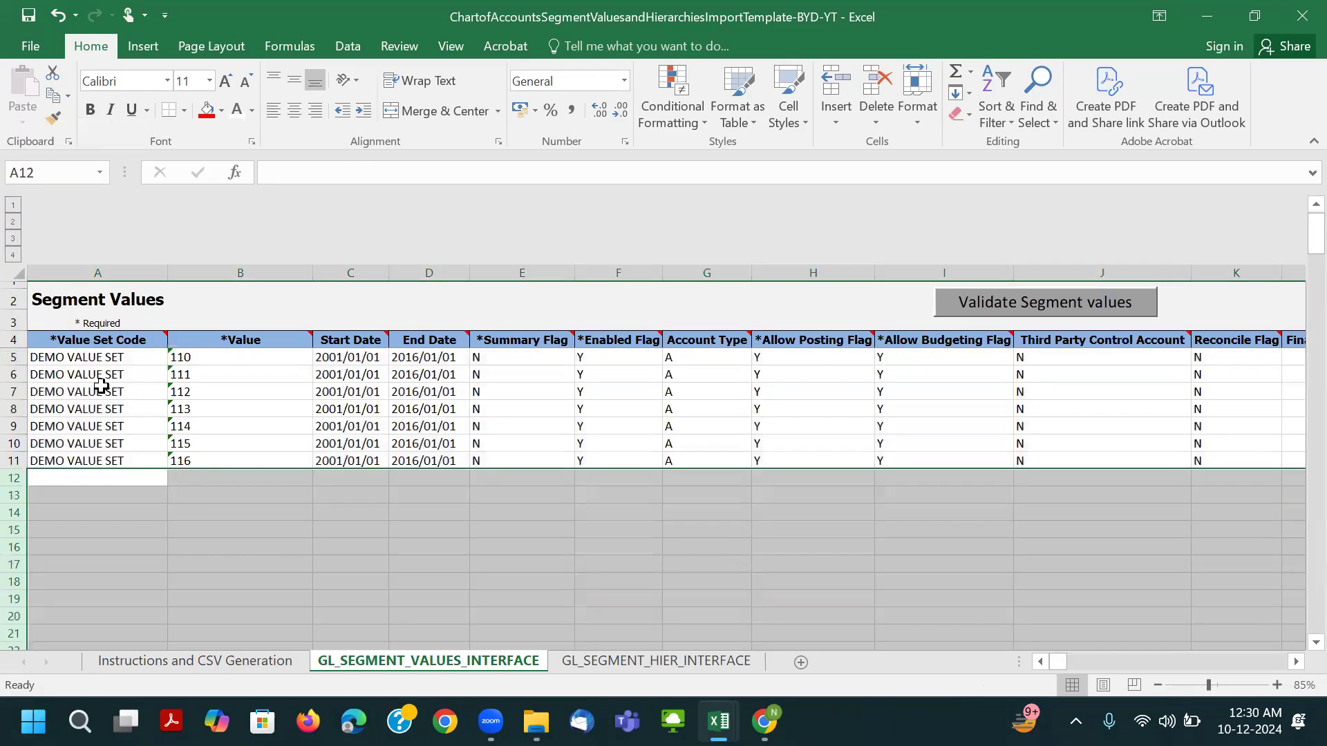
Delete rows 6 to 13 of the segment values sheet, keeping only the sample record in row 5.
{"action": "left_click", "coordinate": [21, 375]}
{"action": "left_click_drag", "start_coordinate": [21, 380], "coordinate": [14, 496]}
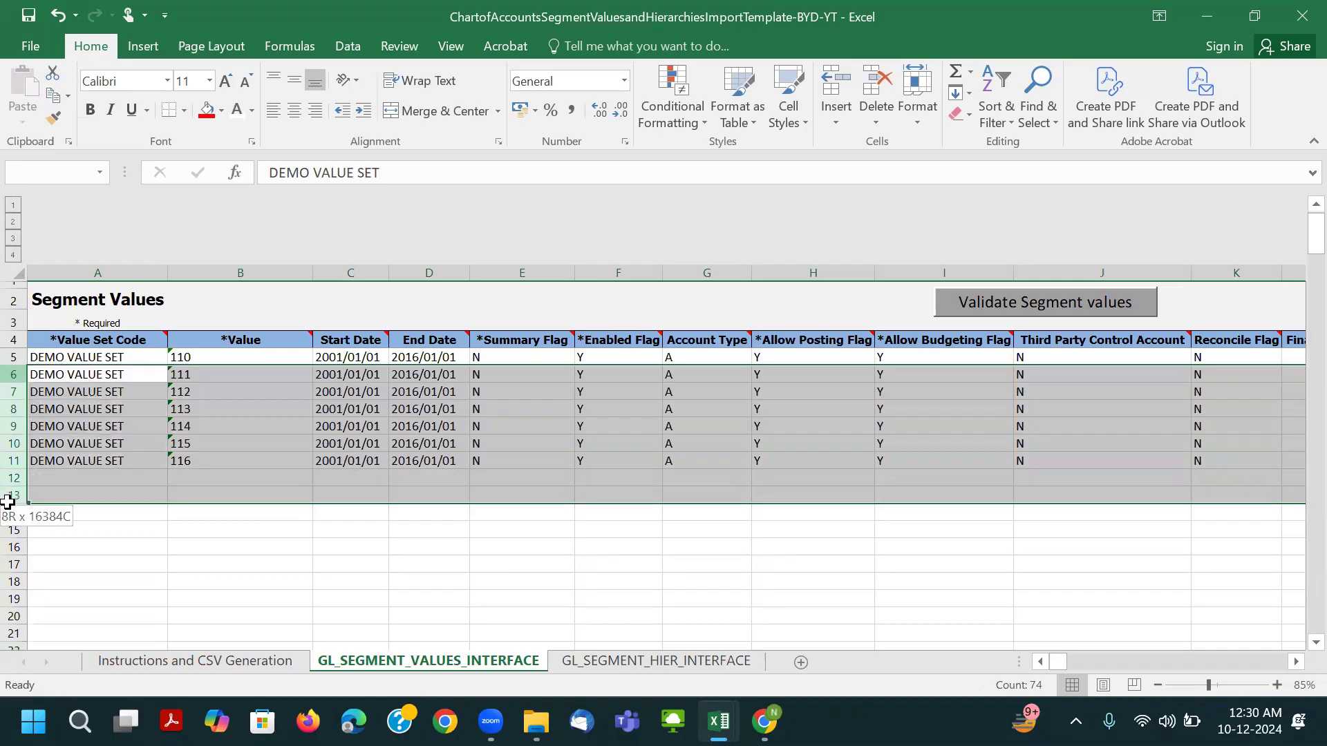
{"action": "right_click", "coordinate": [15, 409]}
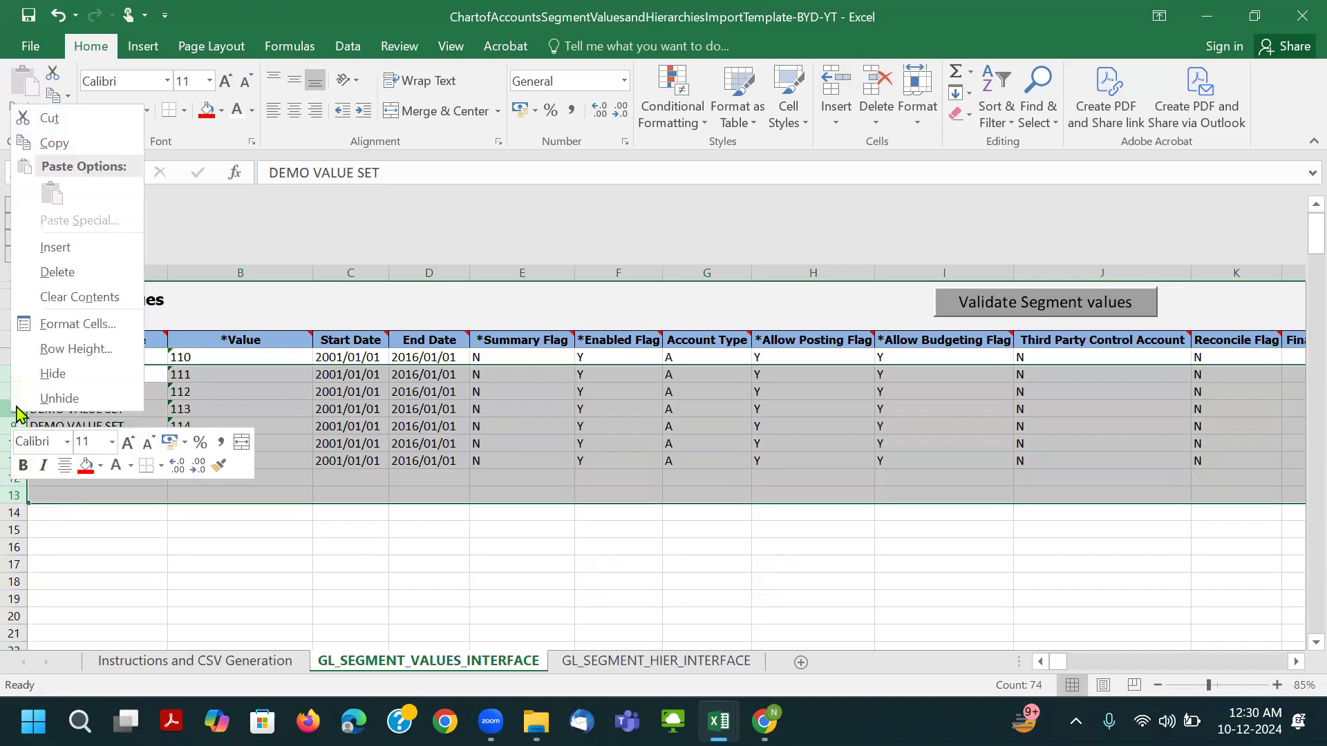
{"action": "left_click", "coordinate": [66, 275]}
{"action": "left_click", "coordinate": [233, 424]}
{"action": "scroll", "coordinate": [258, 439], "scroll_direction": "up", "scroll_amount": 1, "text": "ctrl"}
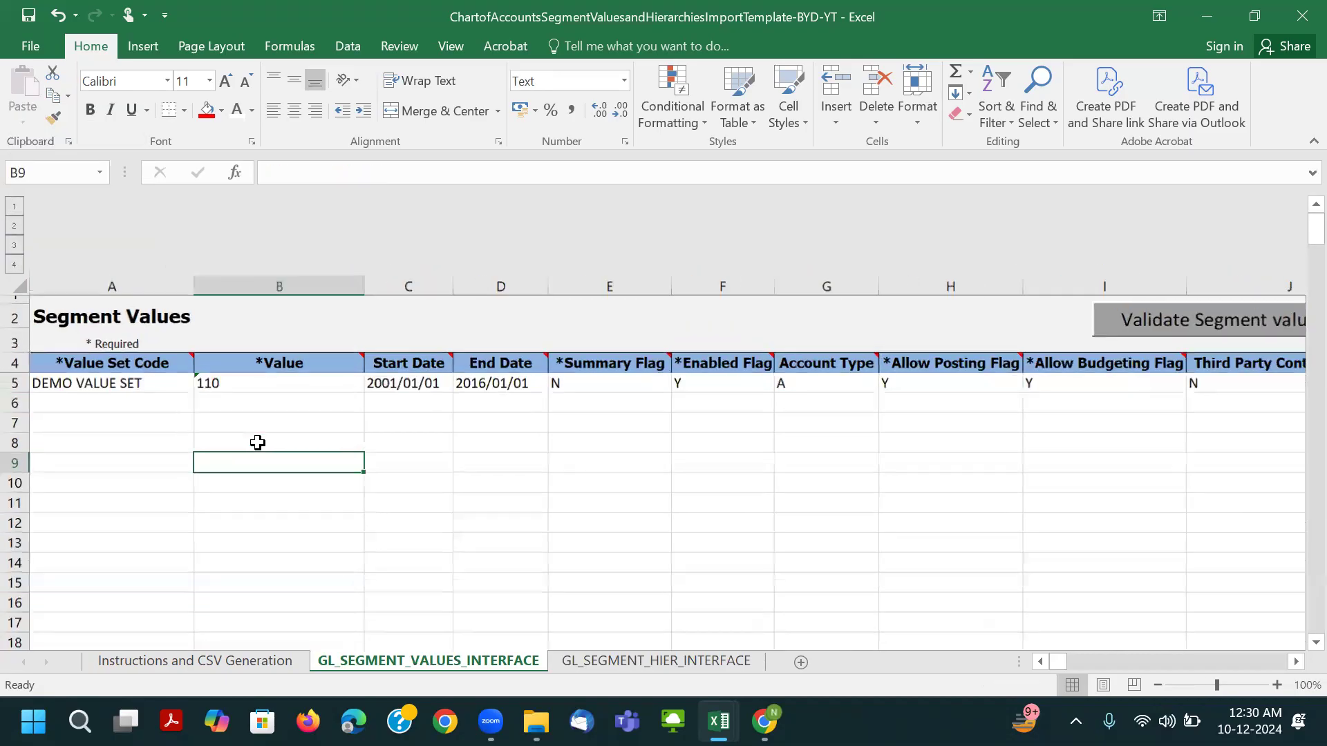
Save the workbook with the cleared segment values sheet, accepting the personal information notice.
{"action": "key", "text": "ctrl+s"}
{"action": "left_click", "coordinate": [639, 417]}
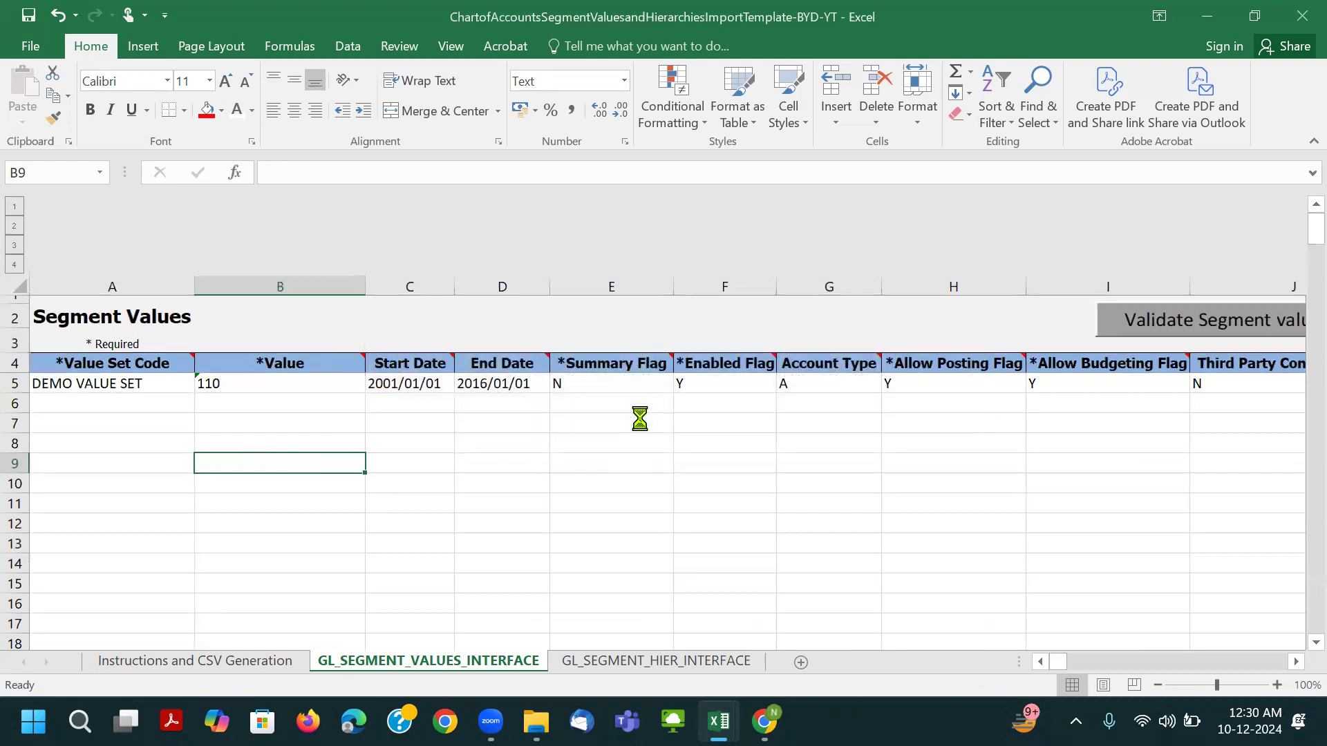
{"action": "left_click", "coordinate": [155, 388]}
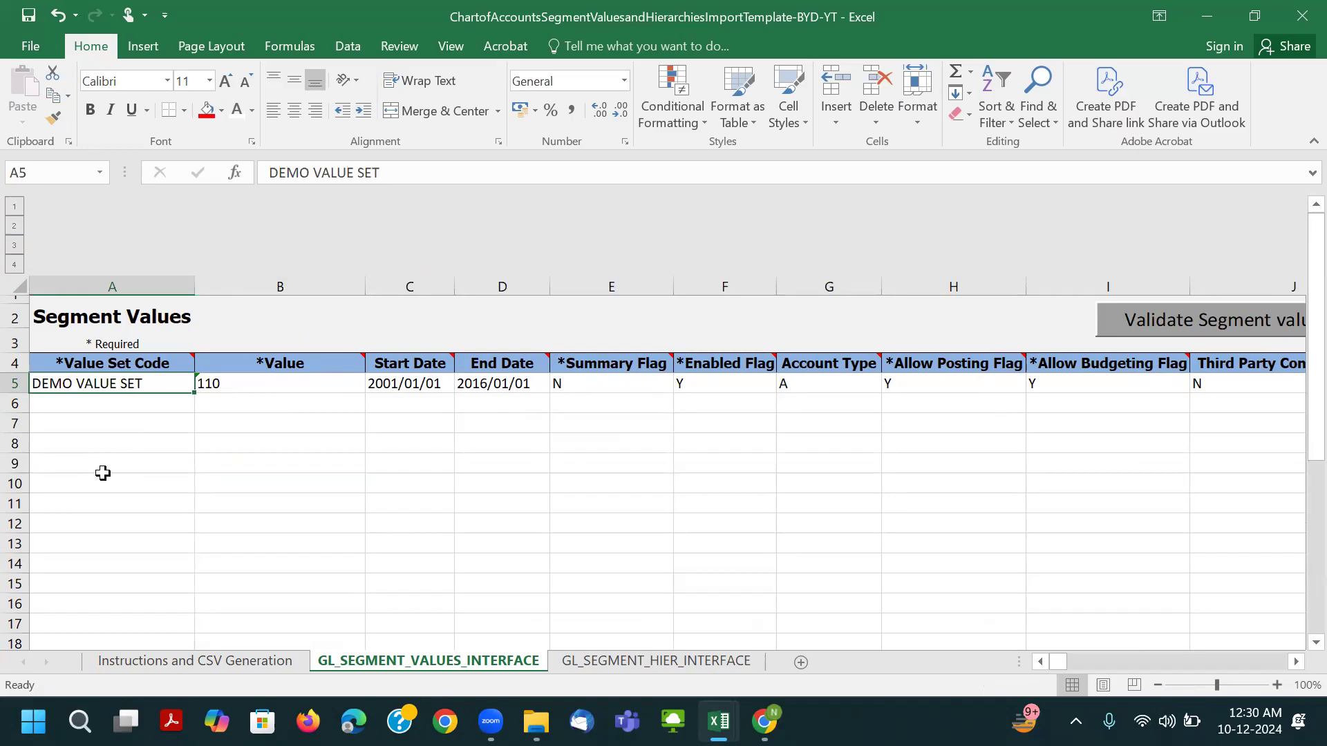
{"action": "key", "text": "ctrl+s"}
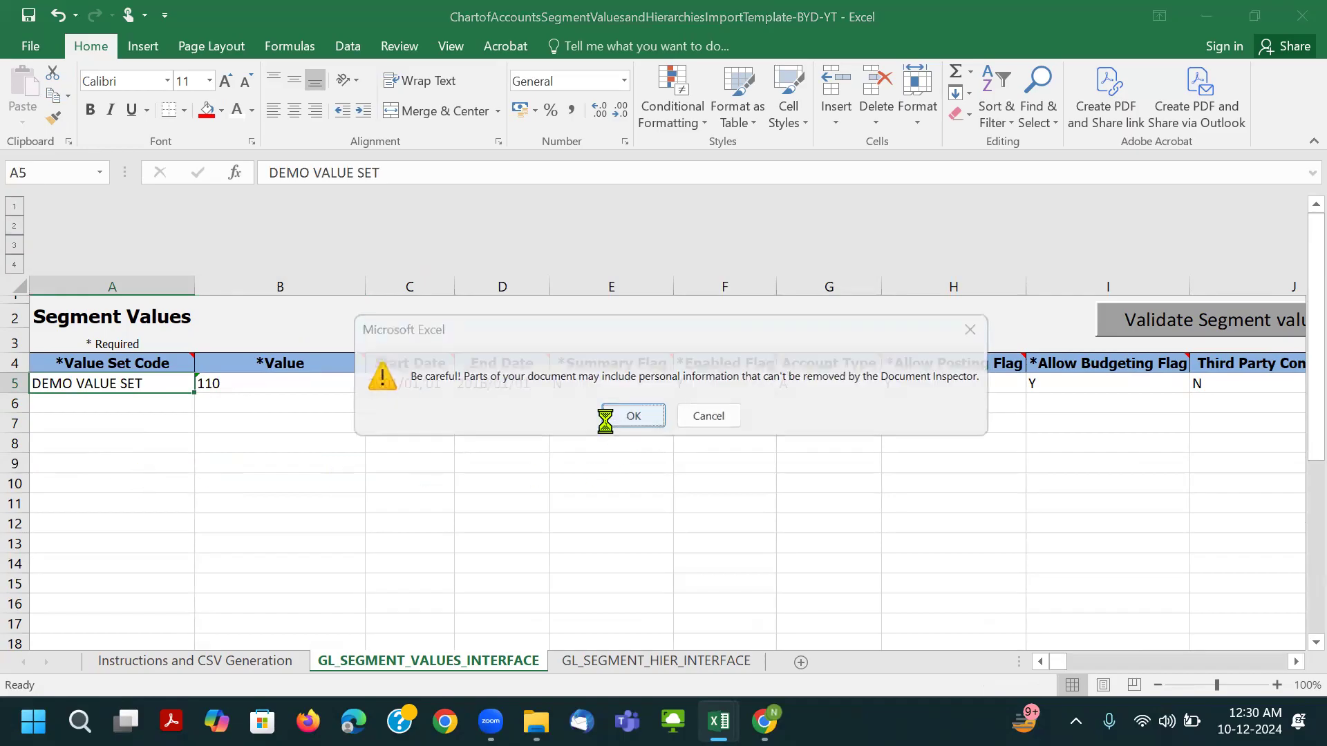
{"action": "left_click", "coordinate": [621, 418]}
Examine the Value Set Code column header and select the blank cells A6 to A14 beneath the sample record.
{"action": "mouse_move", "coordinate": [128, 358]}
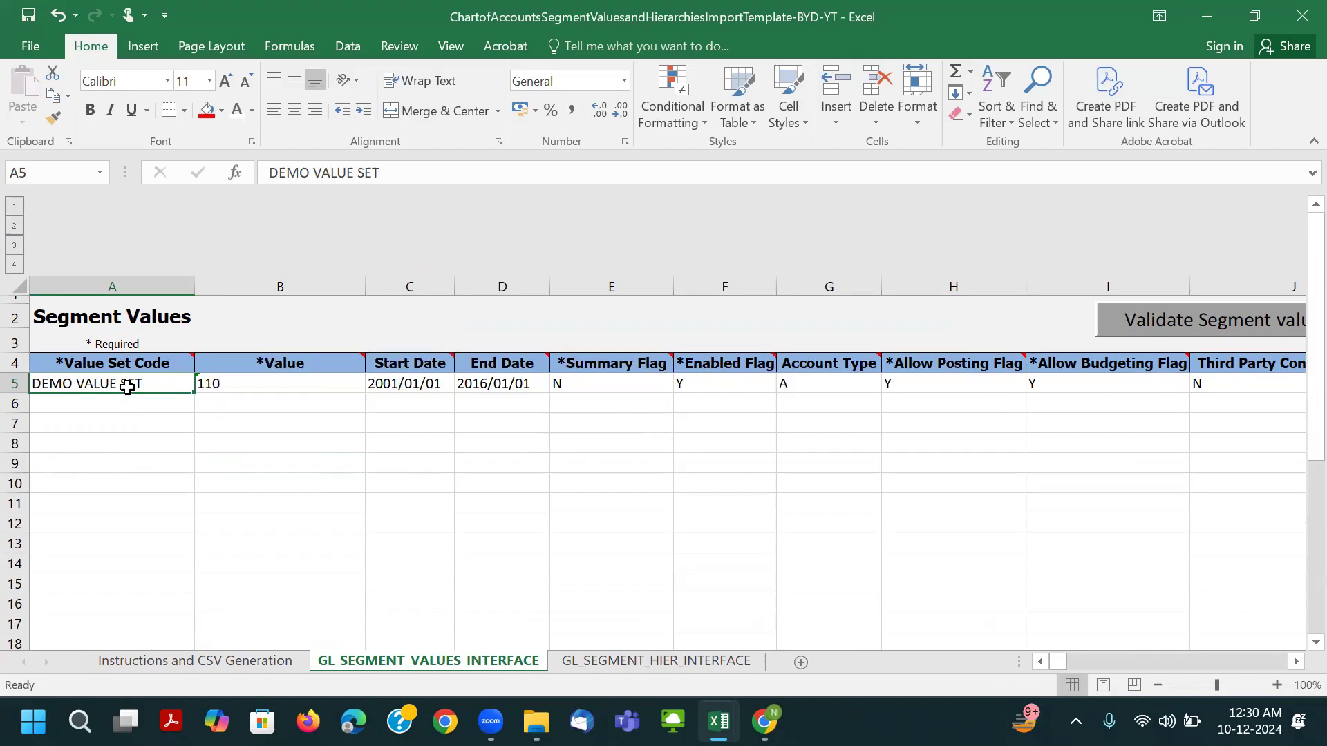
{"action": "left_click", "coordinate": [123, 368]}
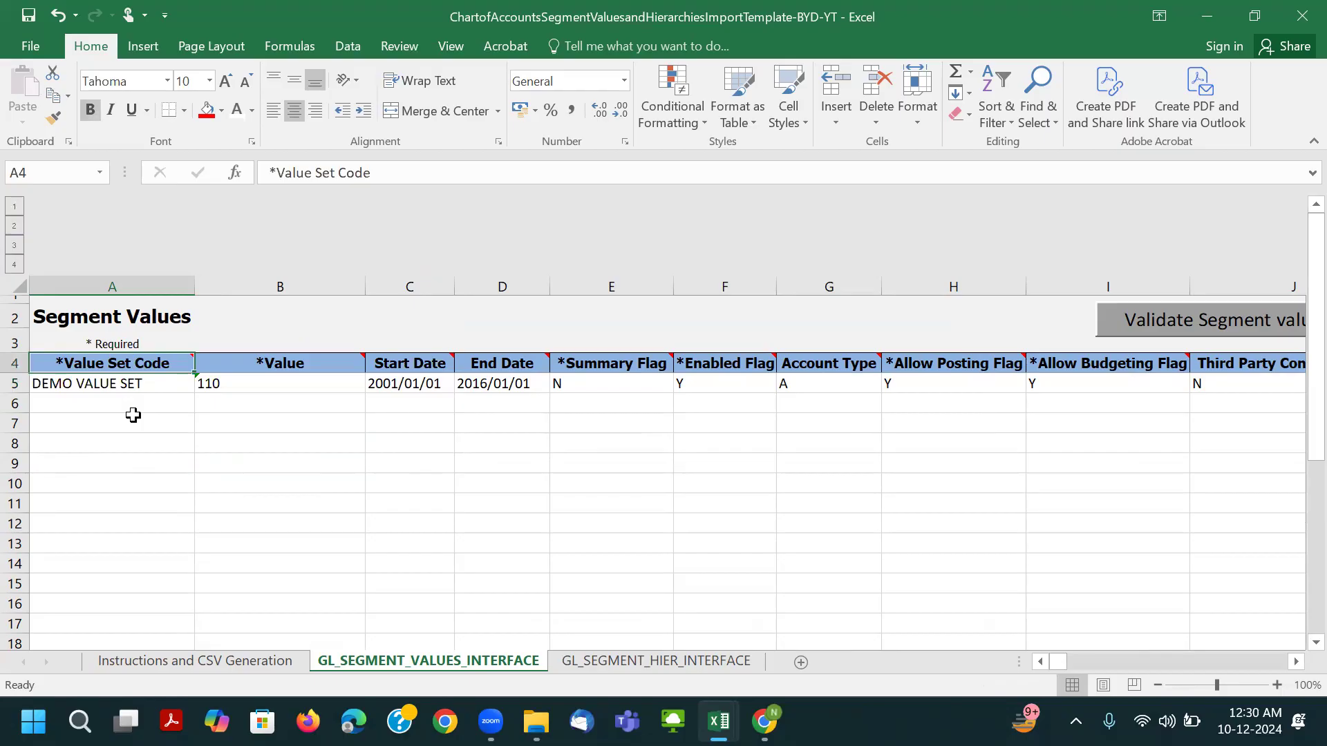
{"action": "left_click_drag", "start_coordinate": [101, 399], "coordinate": [95, 563]}
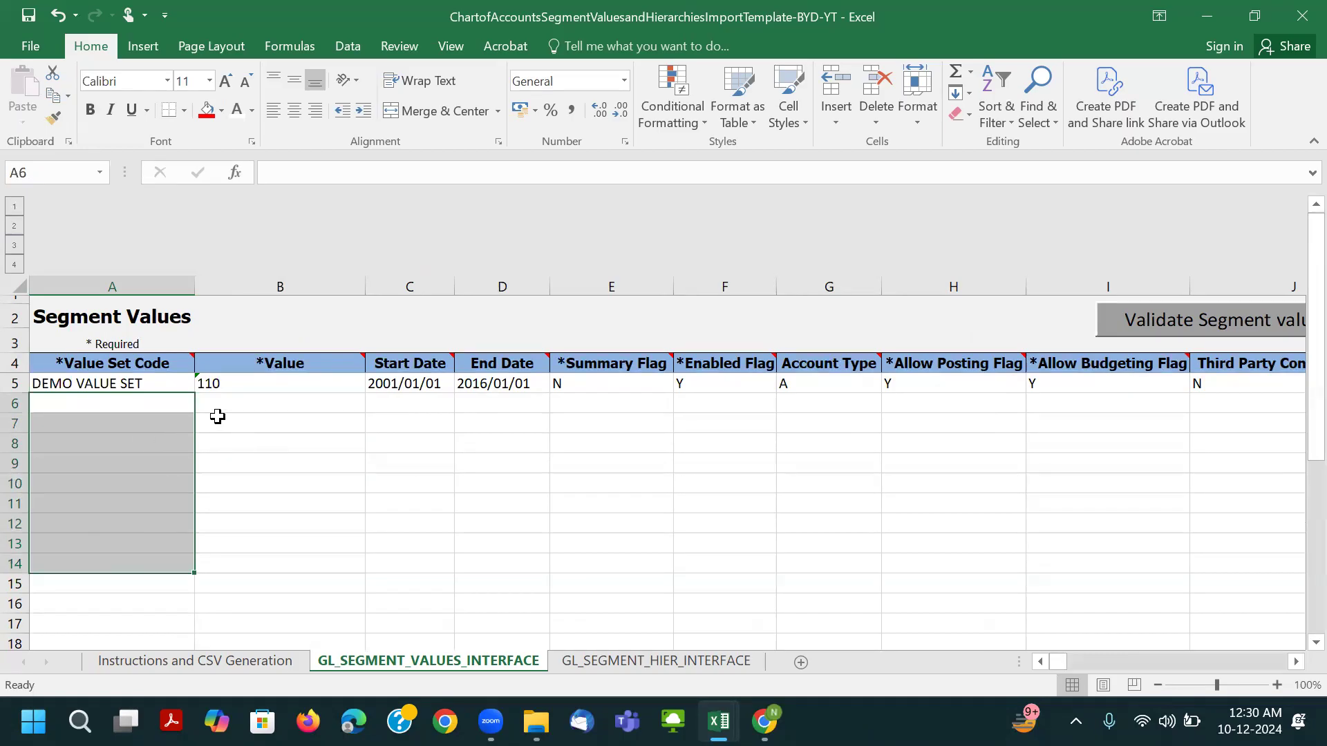
Review the Value Set Code and Value column headers, their notes, and the cells beneath them on the segment values sheet.
{"action": "left_click_drag", "start_coordinate": [245, 399], "coordinate": [243, 556]}
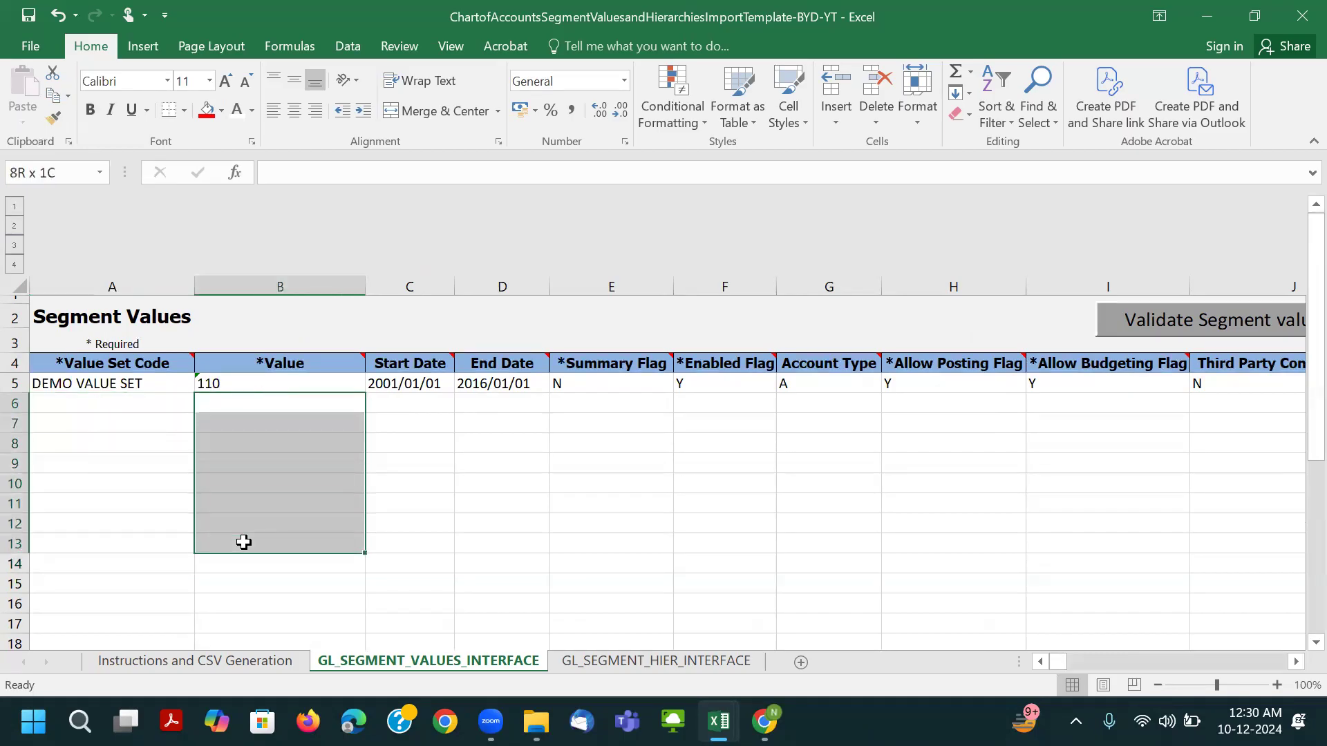
{"action": "left_click", "coordinate": [257, 364]}
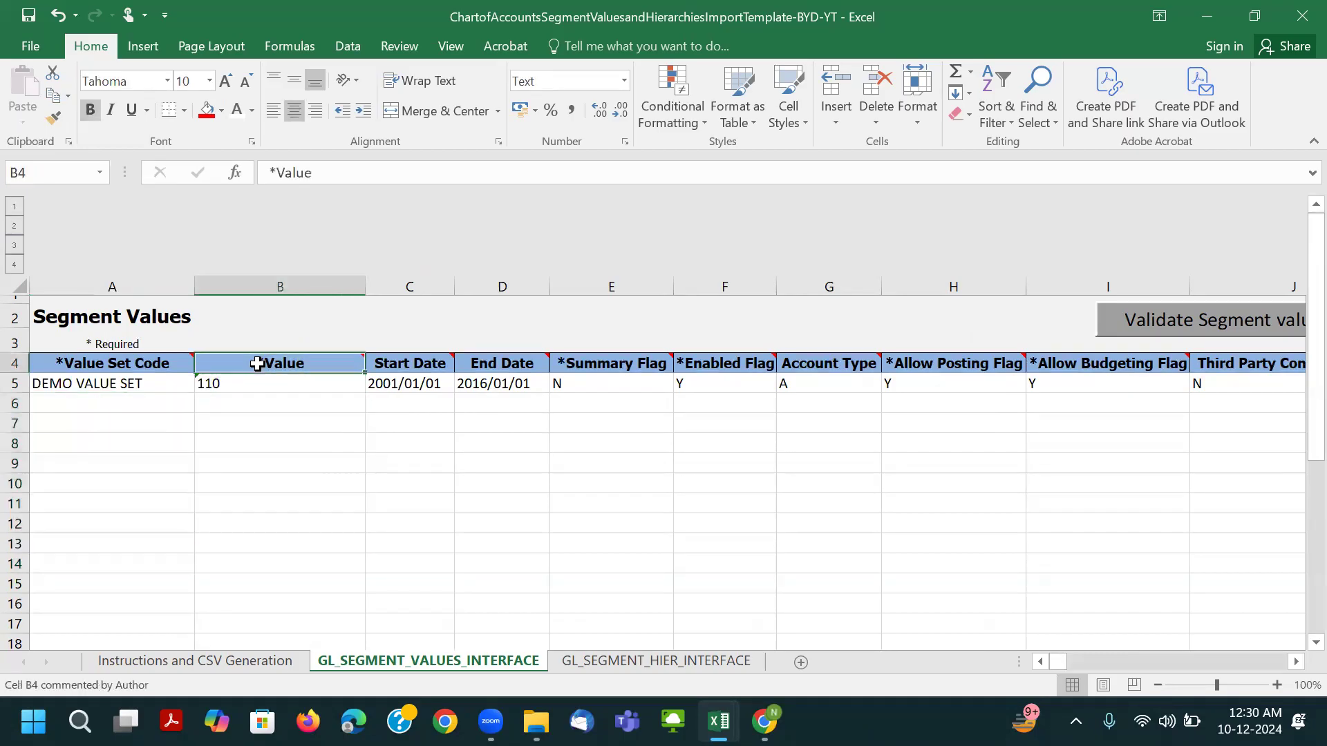
{"action": "left_click", "coordinate": [131, 366]}
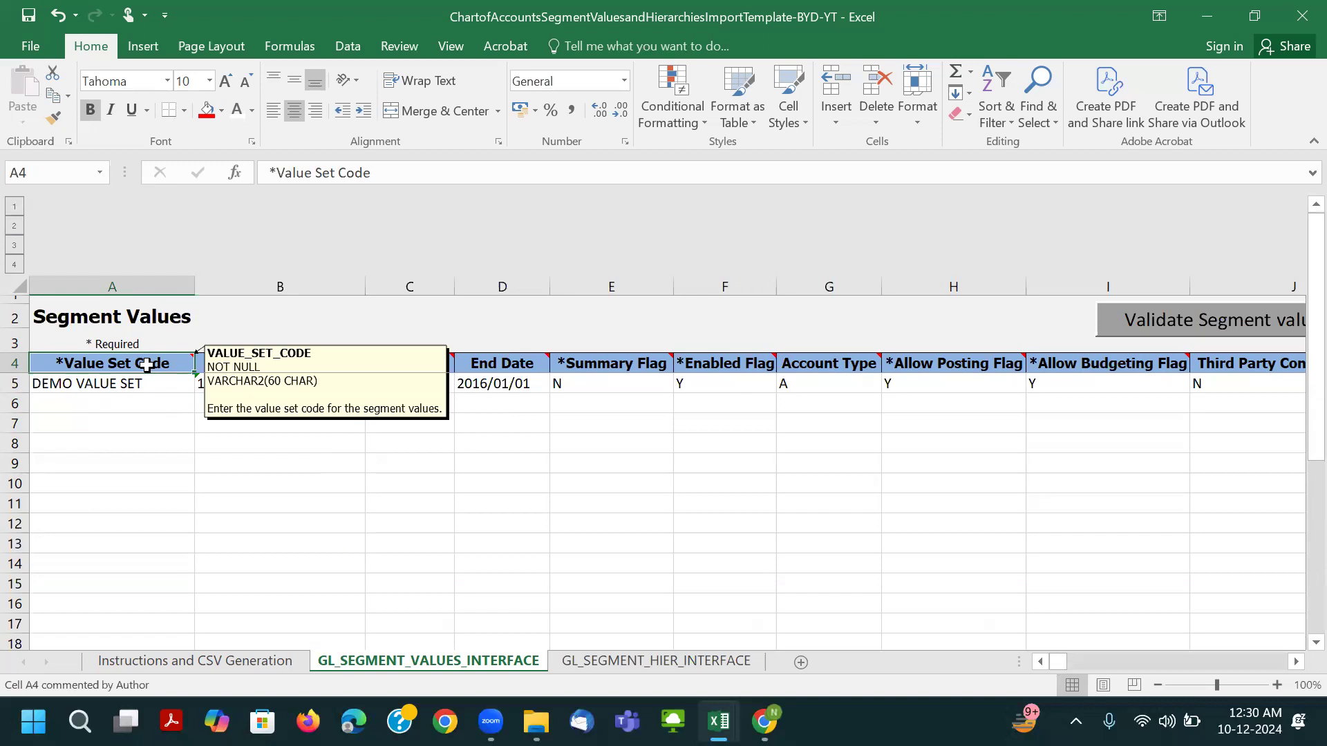
{"action": "left_click_drag", "start_coordinate": [134, 385], "coordinate": [142, 524]}
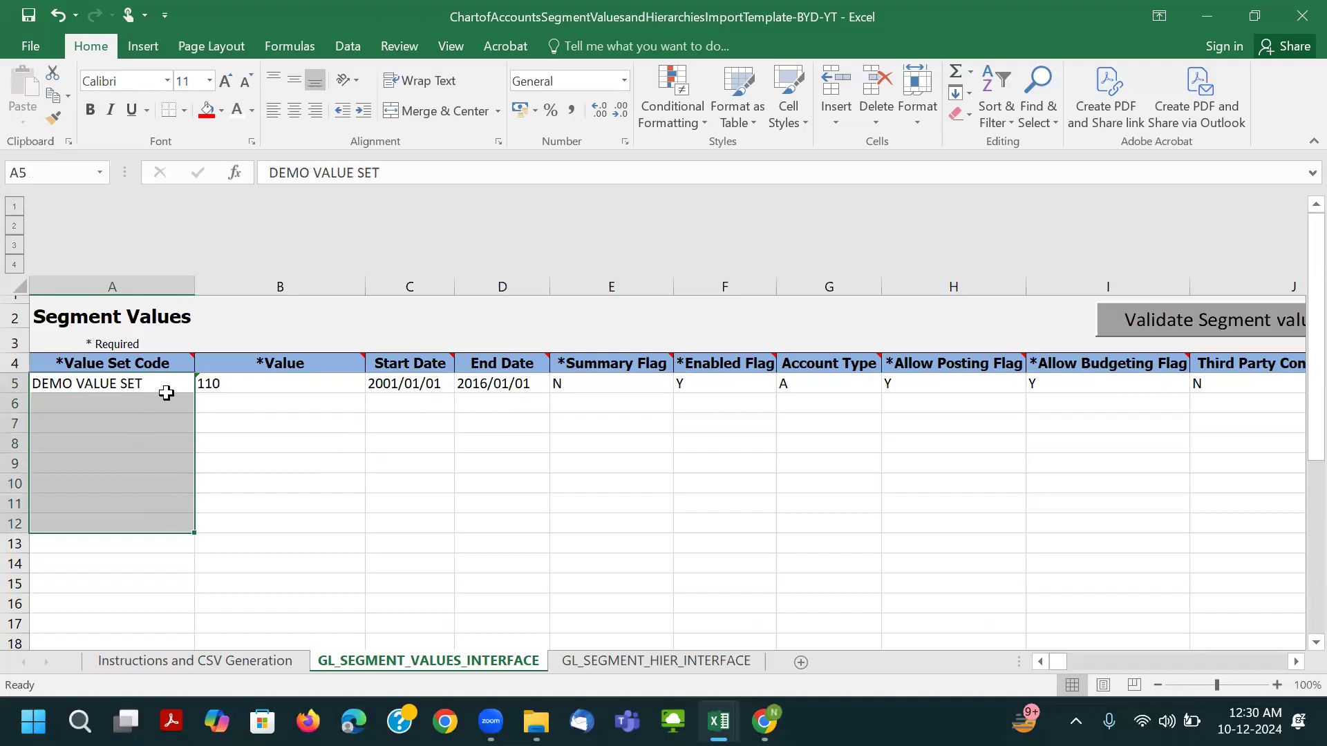
{"action": "mouse_move", "coordinate": [138, 362]}
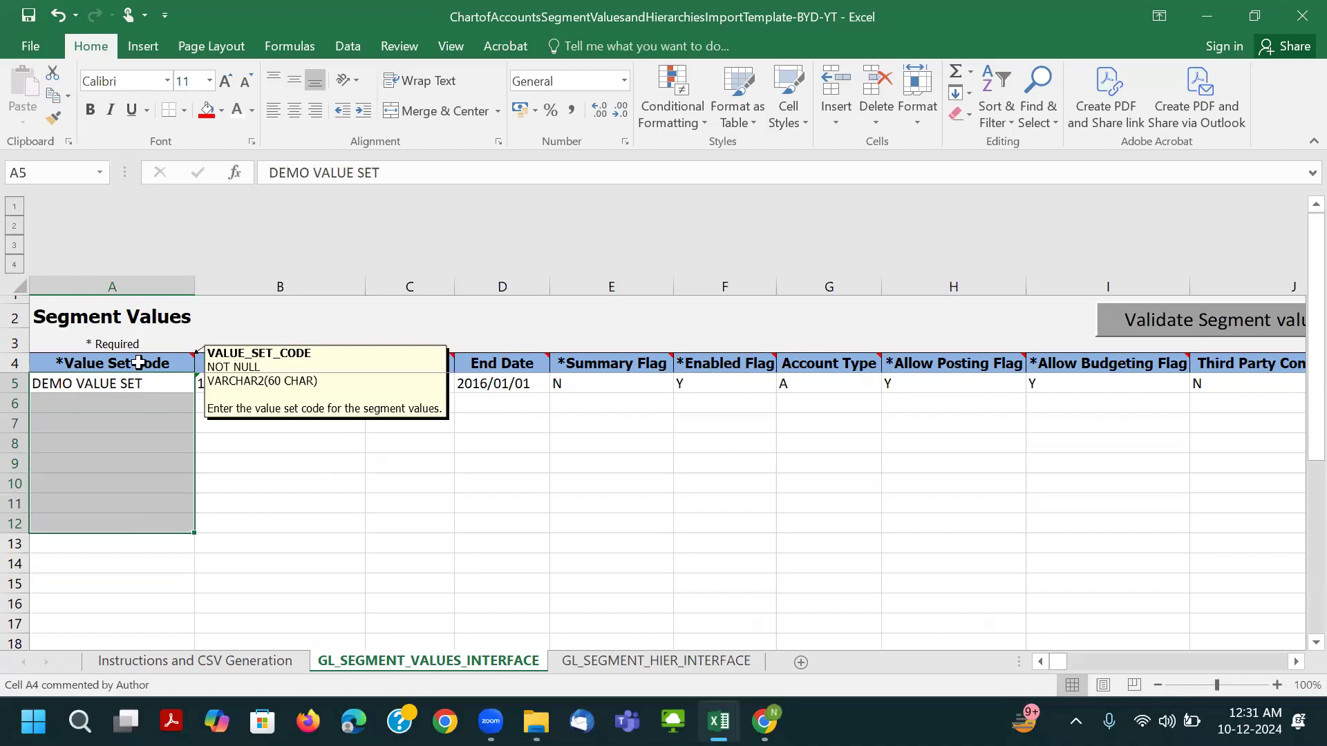
{"action": "left_click", "coordinate": [226, 437]}
{"action": "left_click", "coordinate": [237, 360]}
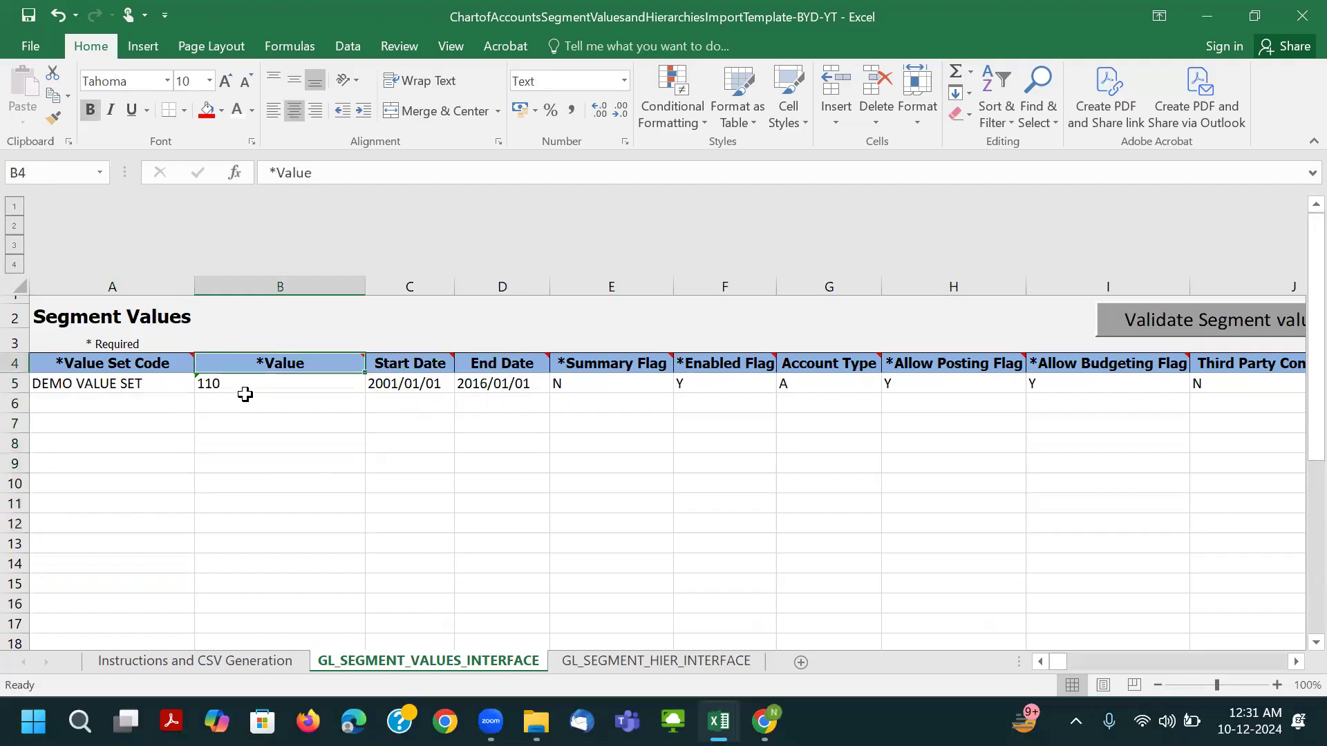
{"action": "mouse_move", "coordinate": [258, 367]}
{"action": "left_click_drag", "start_coordinate": [244, 385], "coordinate": [258, 537]}
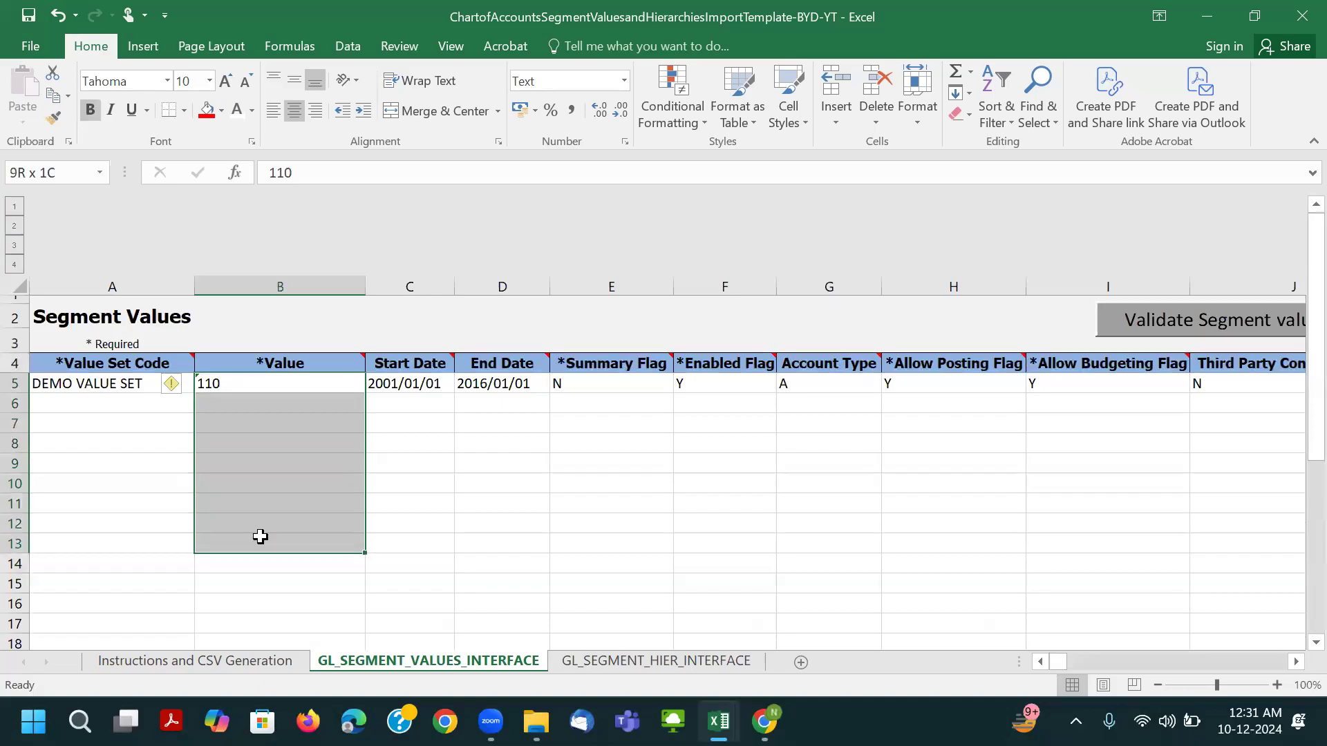
{"action": "left_click", "coordinate": [249, 417]}
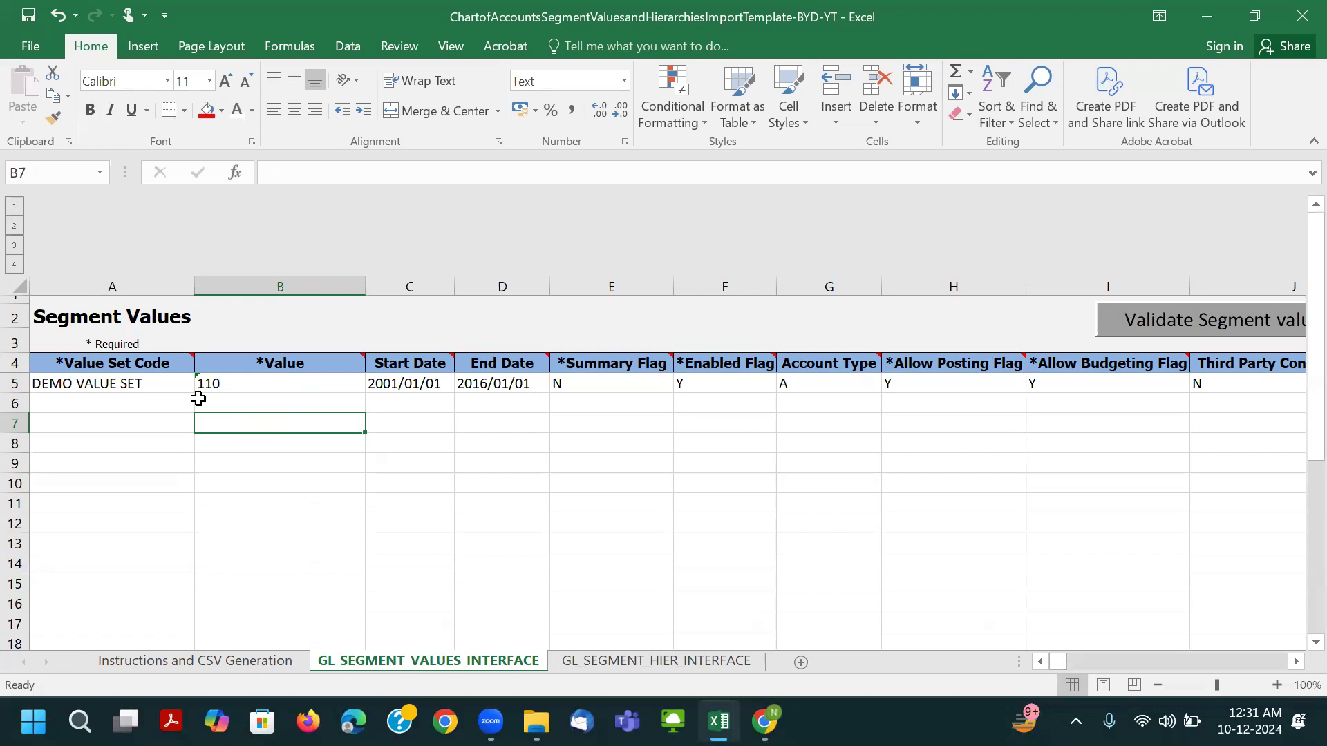
{"action": "left_click_drag", "start_coordinate": [200, 403], "coordinate": [237, 524]}
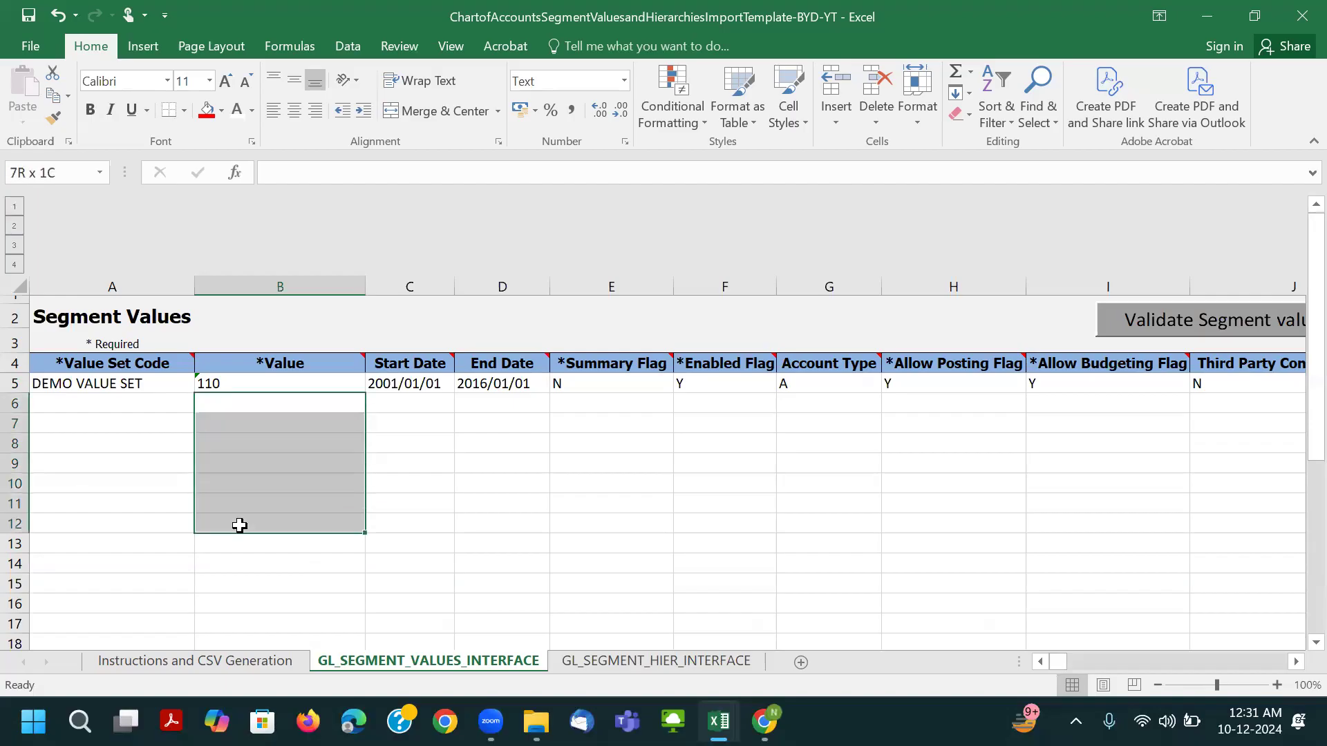
Examine the Start Date and End Date columns and their blank cells C6 and D6 beneath the sample record.
{"action": "left_click", "coordinate": [387, 364]}
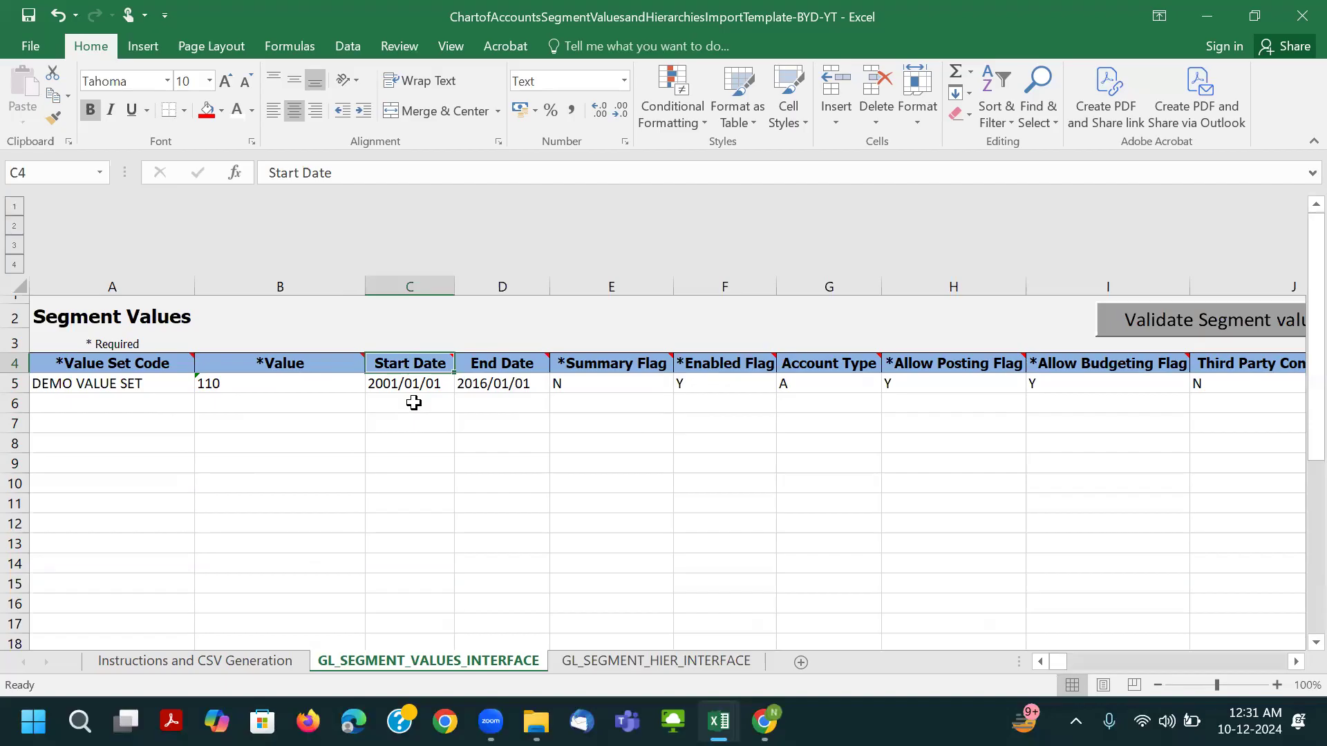
{"action": "left_click", "coordinate": [414, 403]}
{"action": "left_click", "coordinate": [491, 399]}
{"action": "left_click", "coordinate": [409, 402]}
{"action": "left_click", "coordinate": [489, 399]}
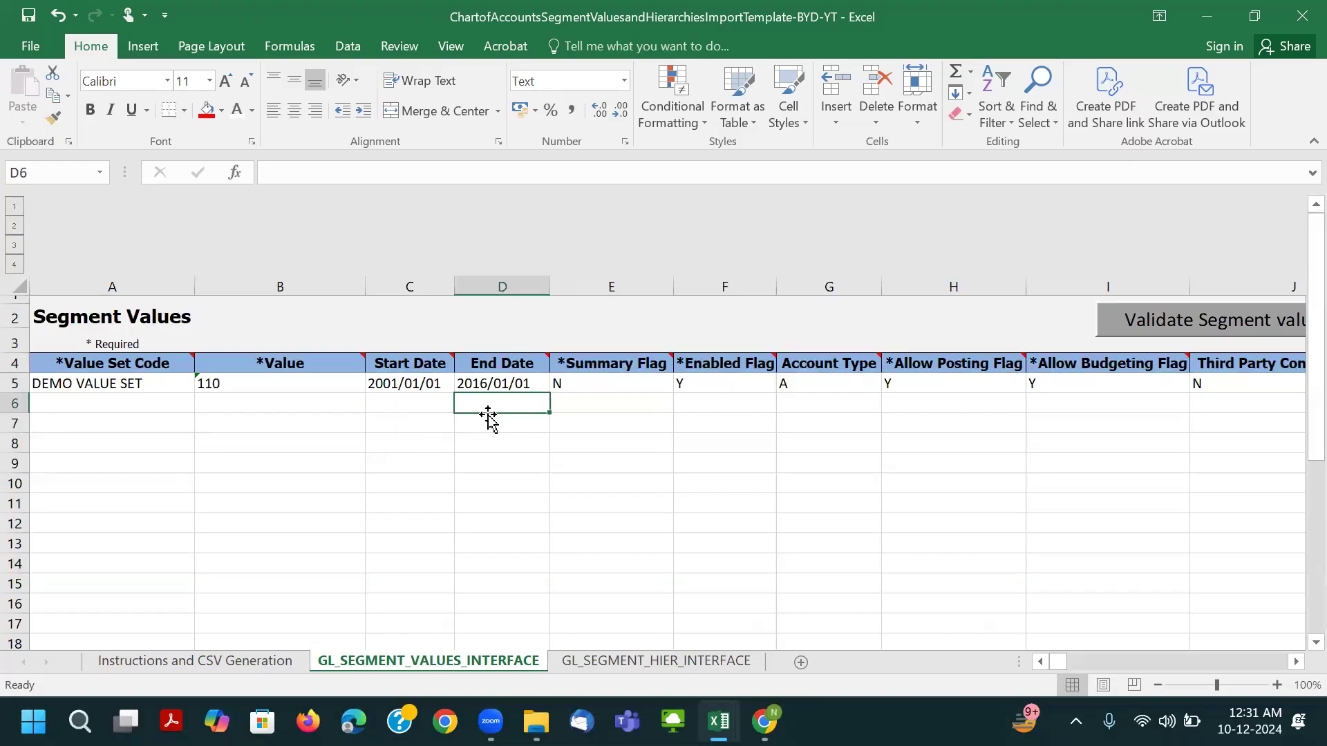
{"action": "left_click", "coordinate": [436, 400]}
{"action": "left_click", "coordinate": [487, 402]}
{"action": "left_click", "coordinate": [437, 402]}
{"action": "left_click", "coordinate": [482, 405]}
{"action": "left_click", "coordinate": [438, 406]}
{"action": "left_click", "coordinate": [495, 405]}
{"action": "left_click", "coordinate": [437, 405]}
{"action": "left_click", "coordinate": [501, 406]}
Read the Summary Flag header note and examine the Summary Flag and Enabled Flag input cells in row 6.
{"action": "mouse_move", "coordinate": [590, 365]}
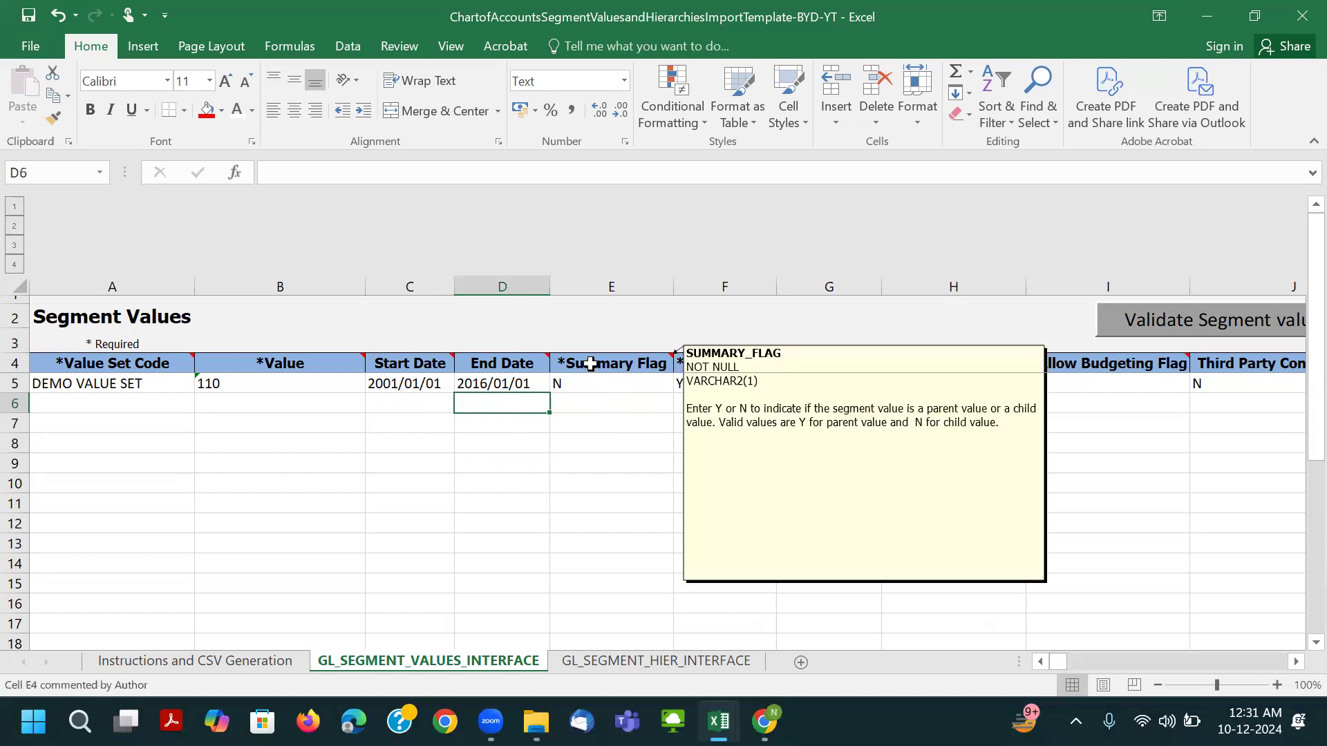
{"action": "left_click", "coordinate": [578, 400]}
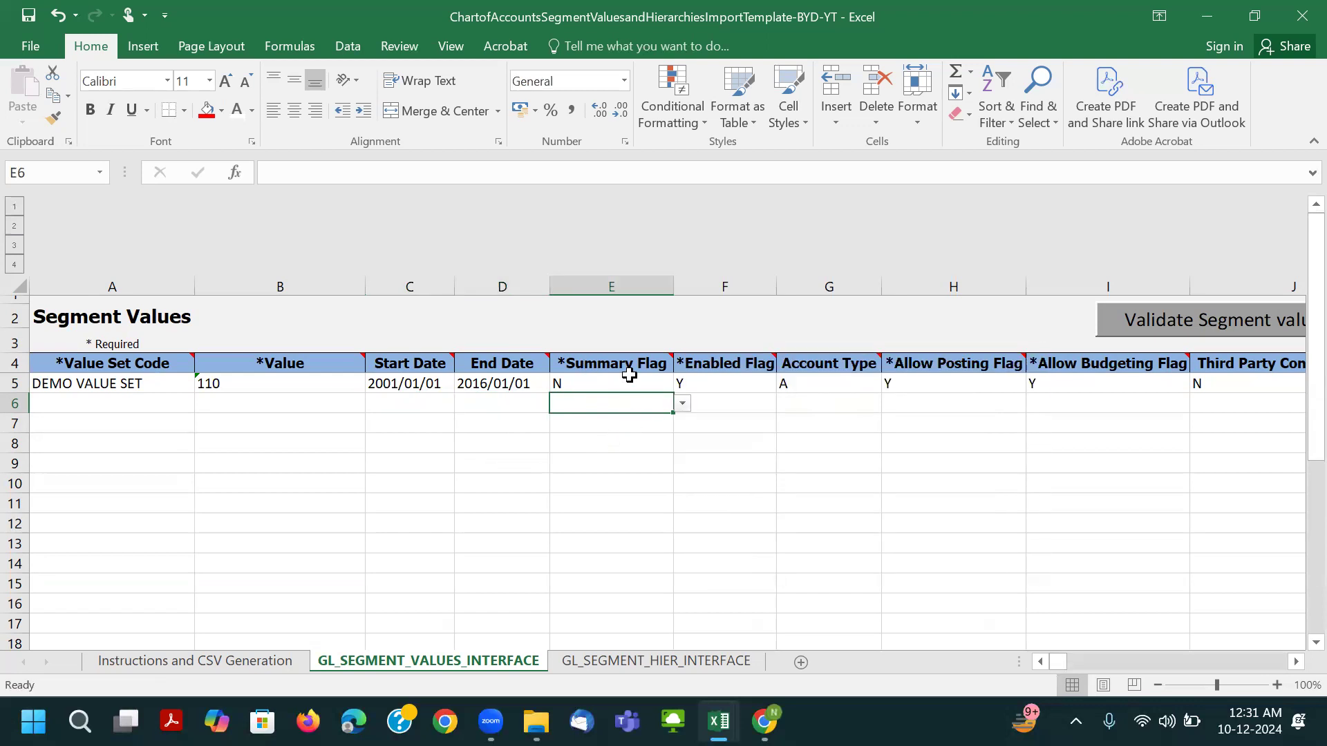
{"action": "left_click", "coordinate": [681, 404]}
{"action": "left_click", "coordinate": [593, 361]}
{"action": "left_click_drag", "start_coordinate": [155, 406], "coordinate": [323, 405]}
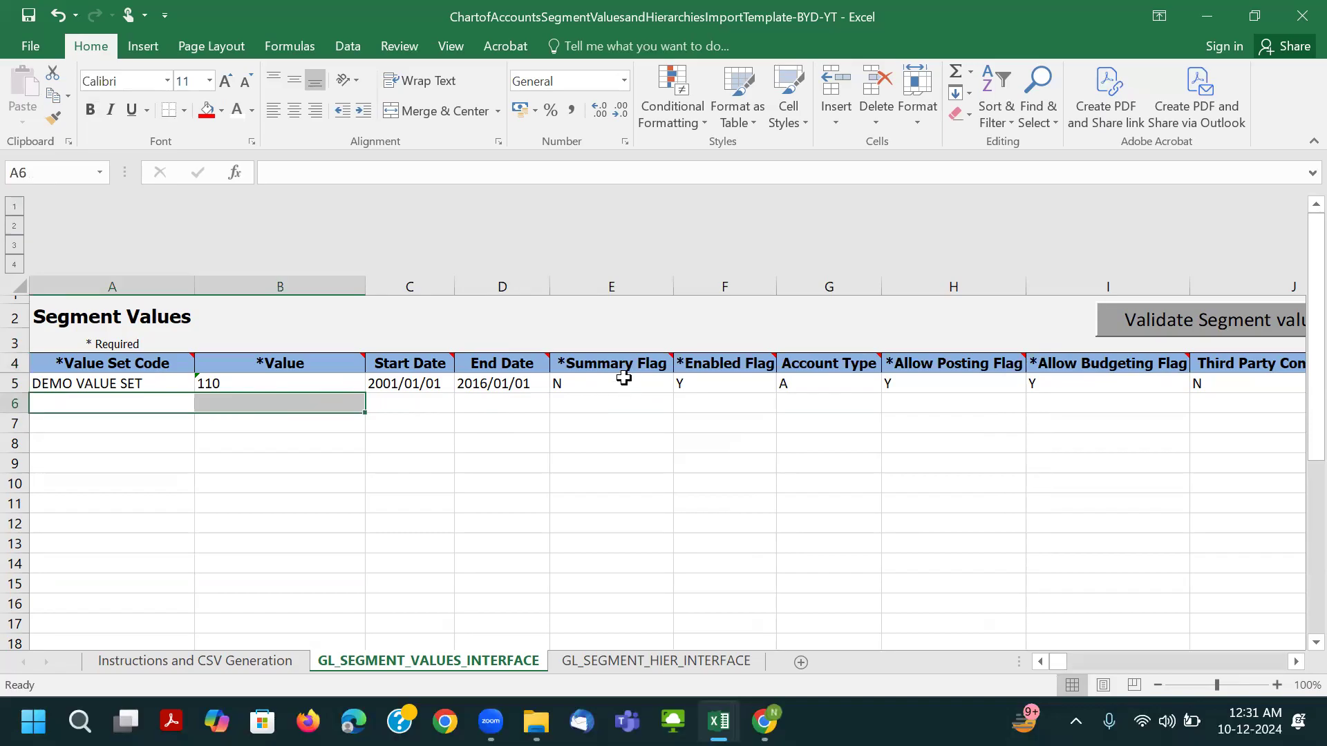
{"action": "left_click", "coordinate": [622, 398]}
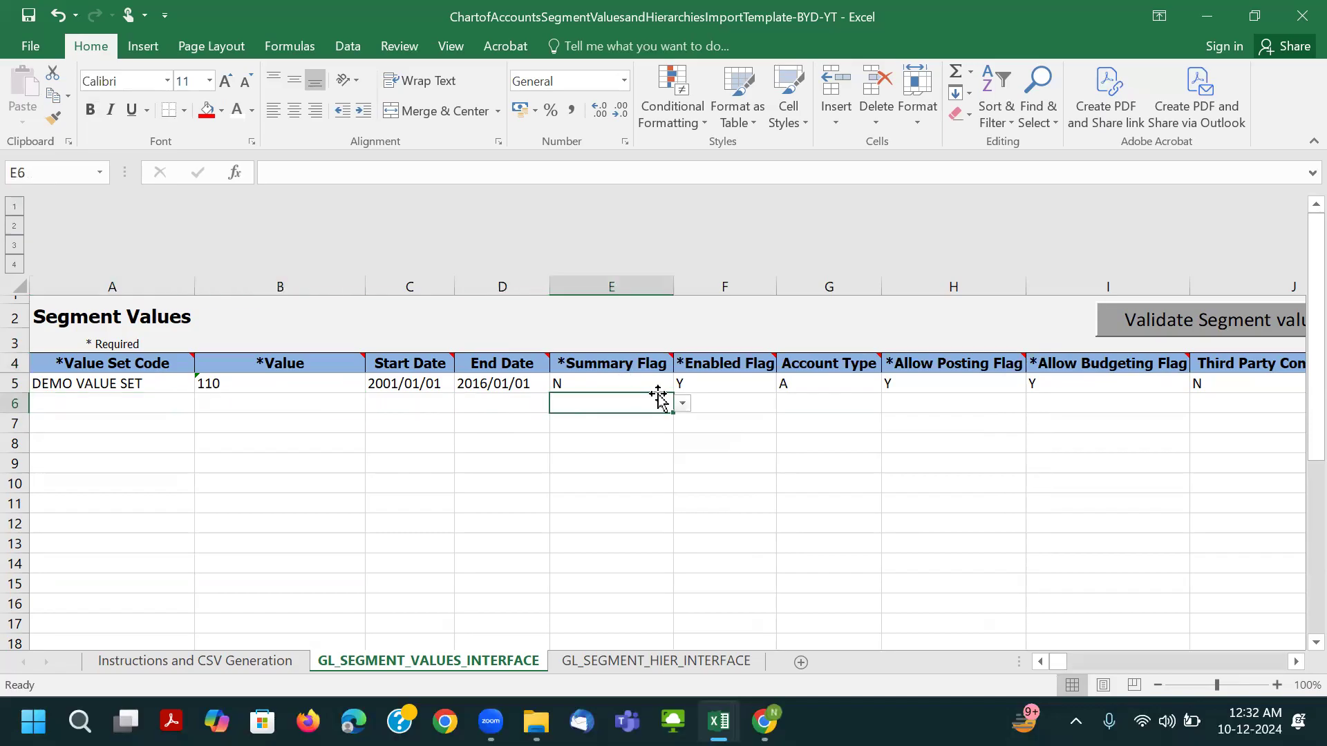
{"action": "left_click", "coordinate": [719, 364]}
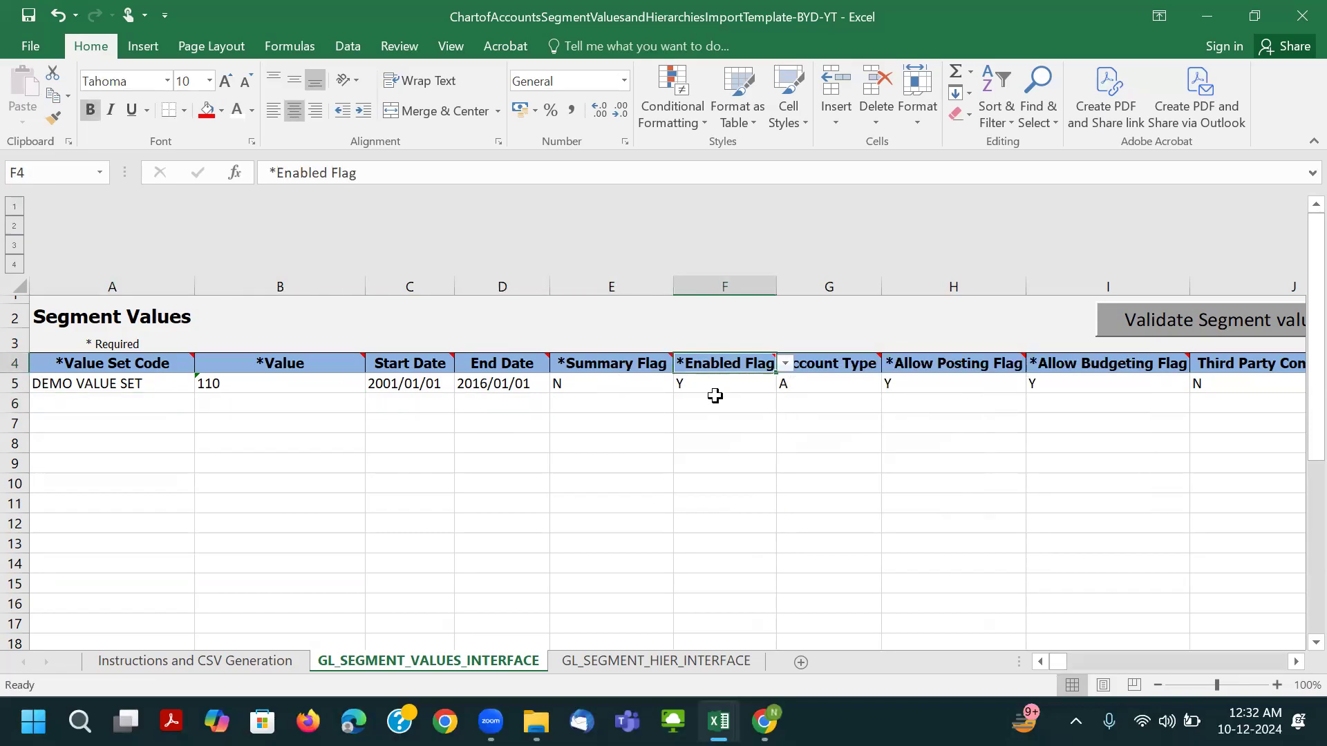
{"action": "left_click", "coordinate": [715, 397]}
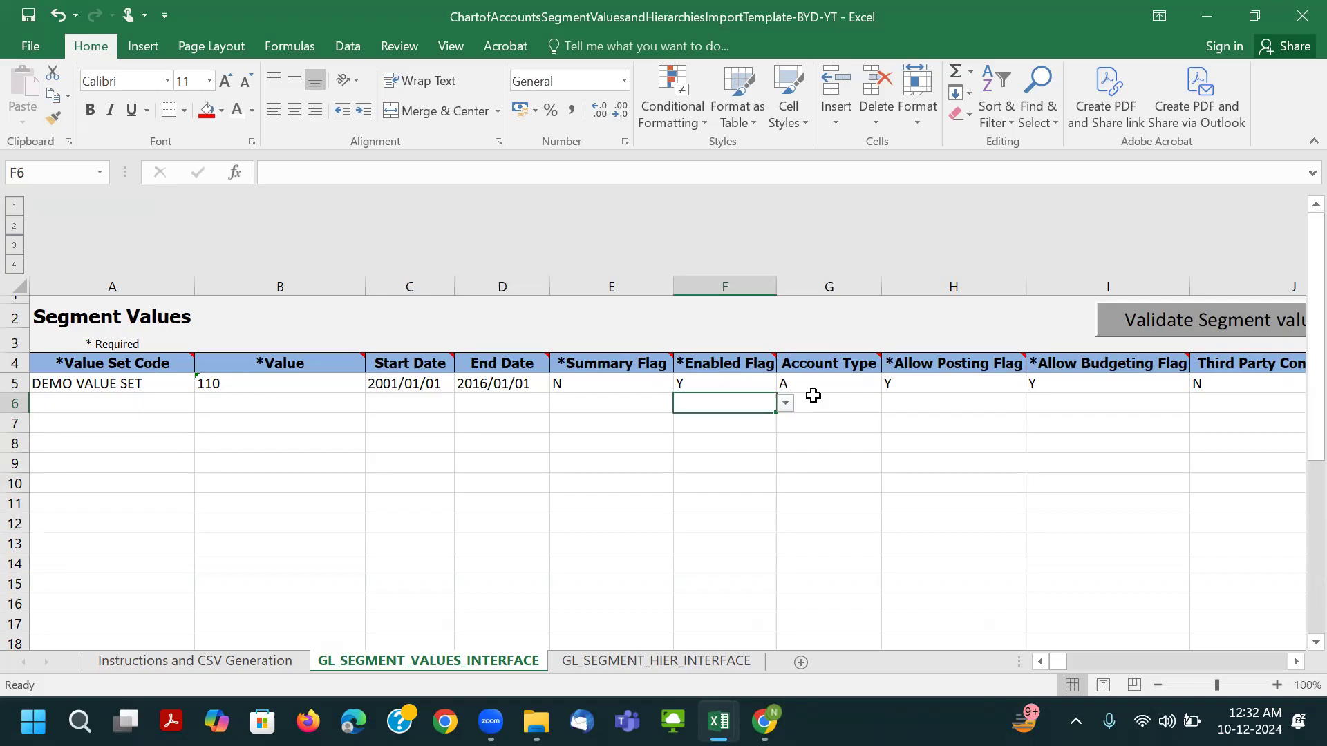
Read the comment on the Account Type header in G4 and open its text for editing.
{"action": "left_click", "coordinate": [840, 366]}
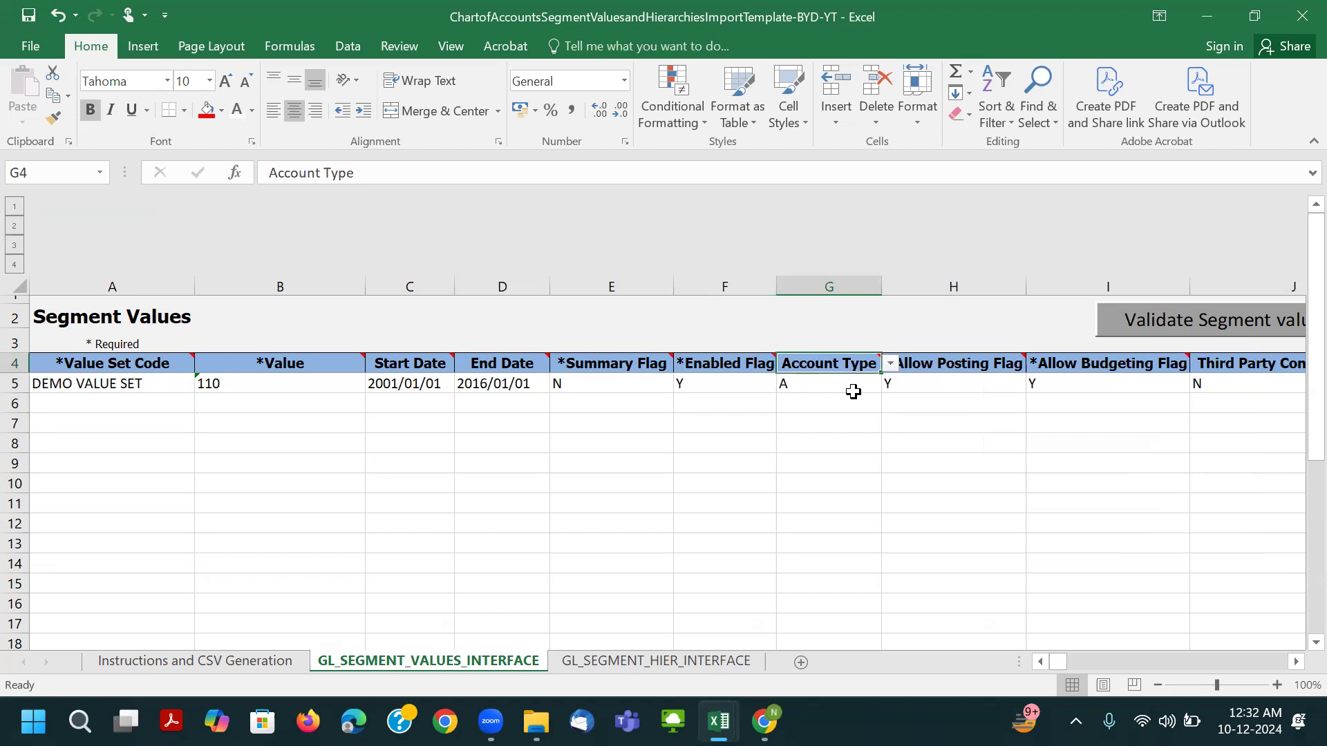
{"action": "mouse_move", "coordinate": [835, 360]}
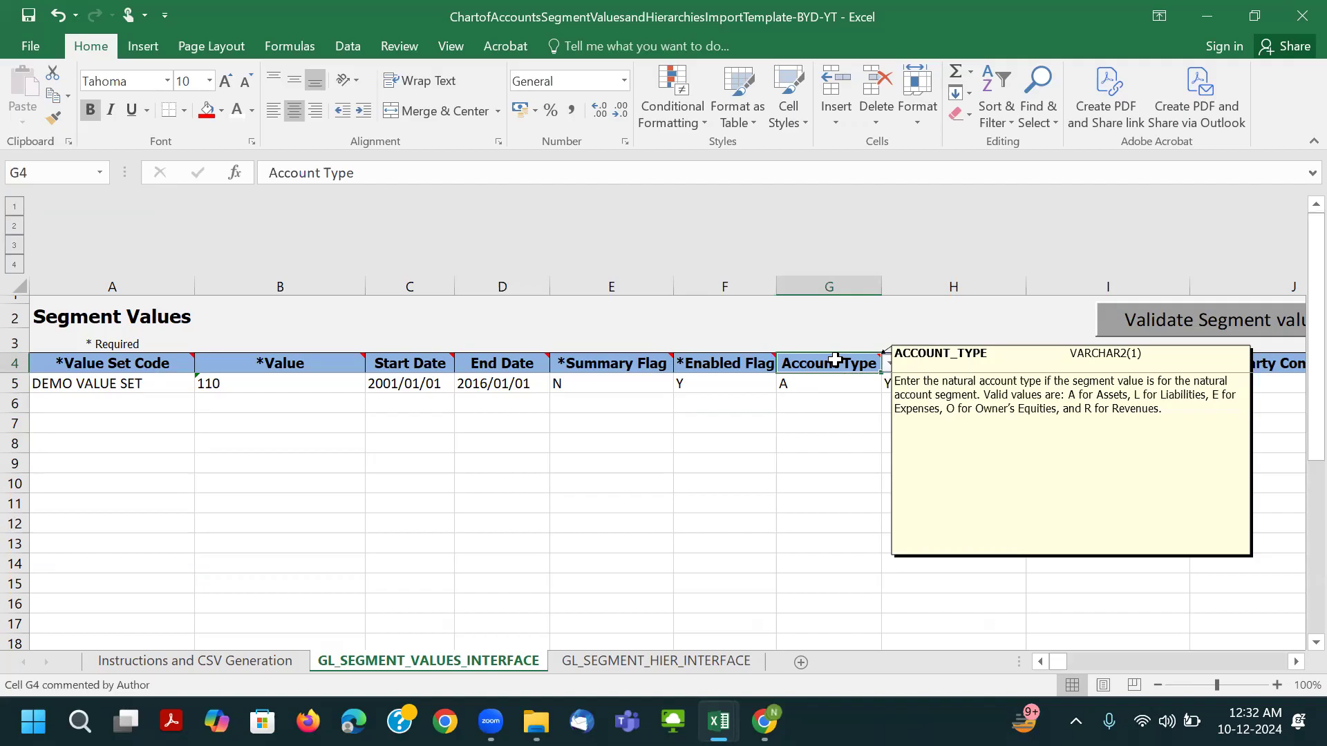
{"action": "right_click", "coordinate": [835, 360]}
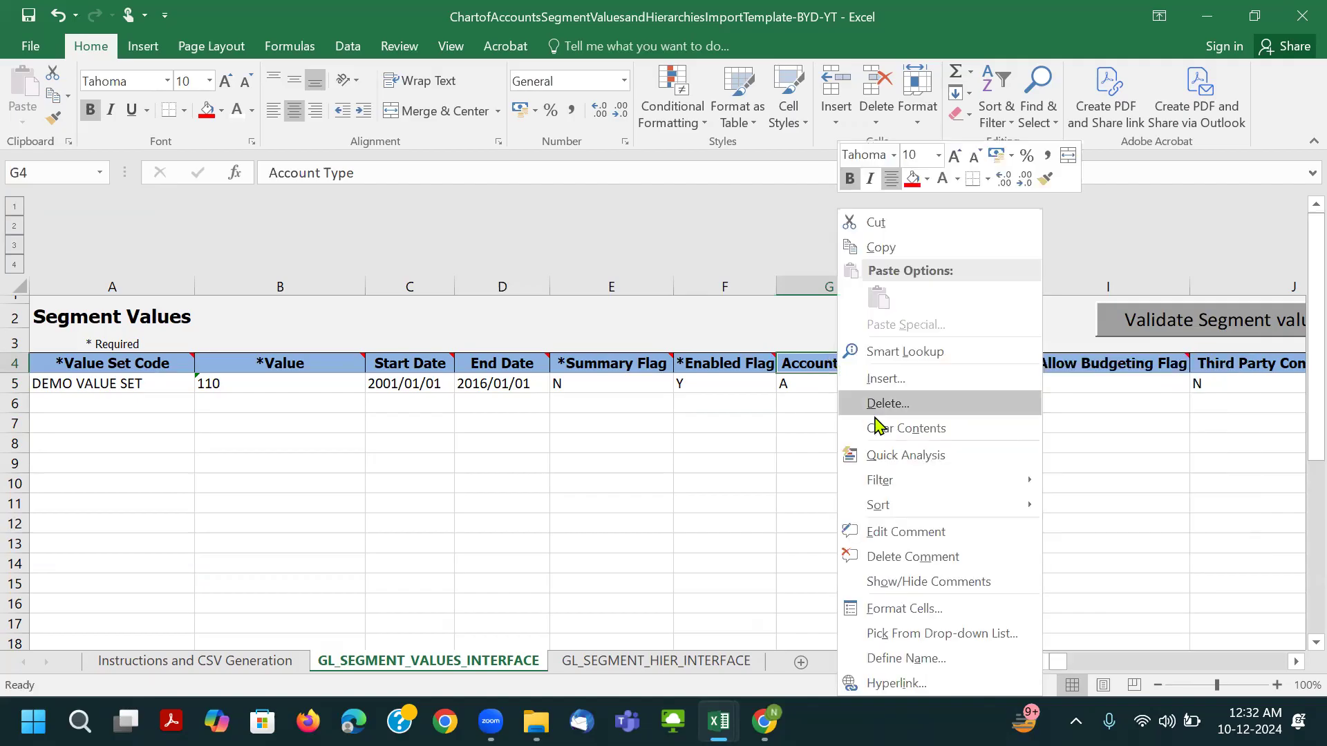
{"action": "left_click", "coordinate": [924, 529]}
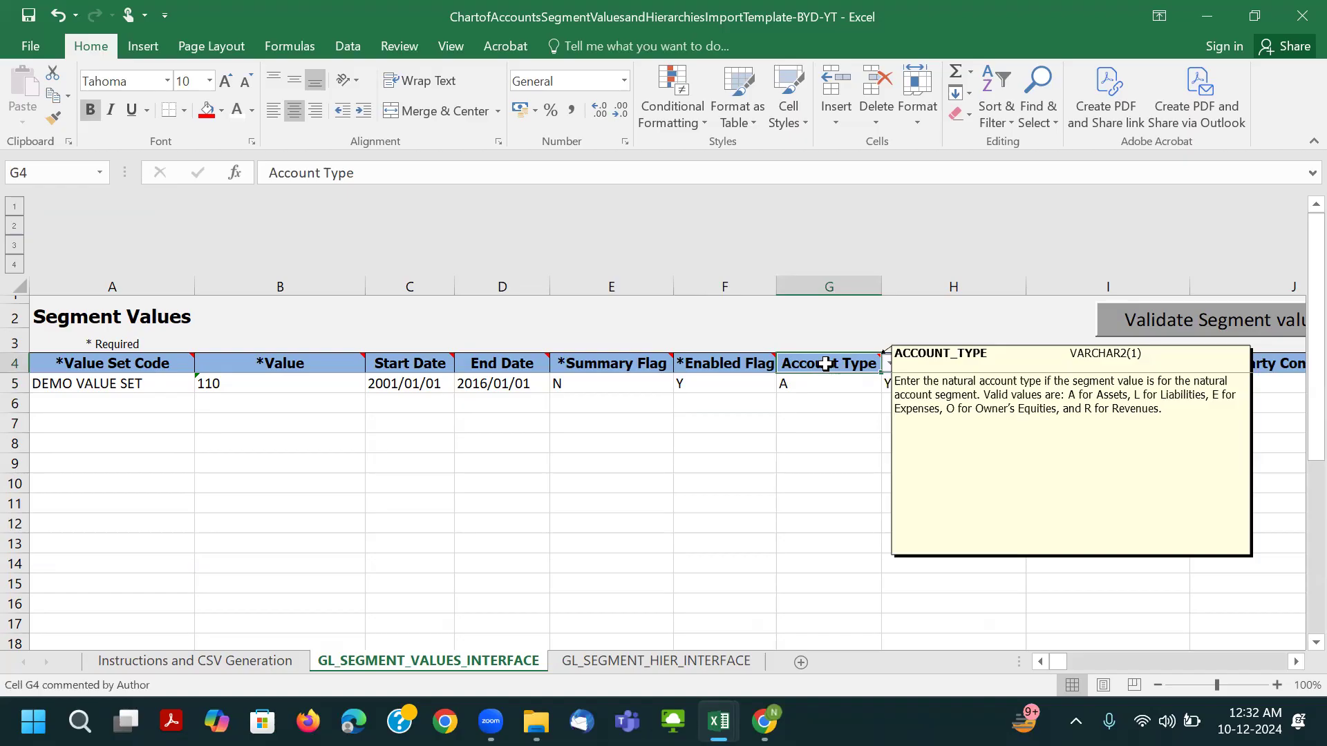
{"action": "right_click", "coordinate": [847, 365]}
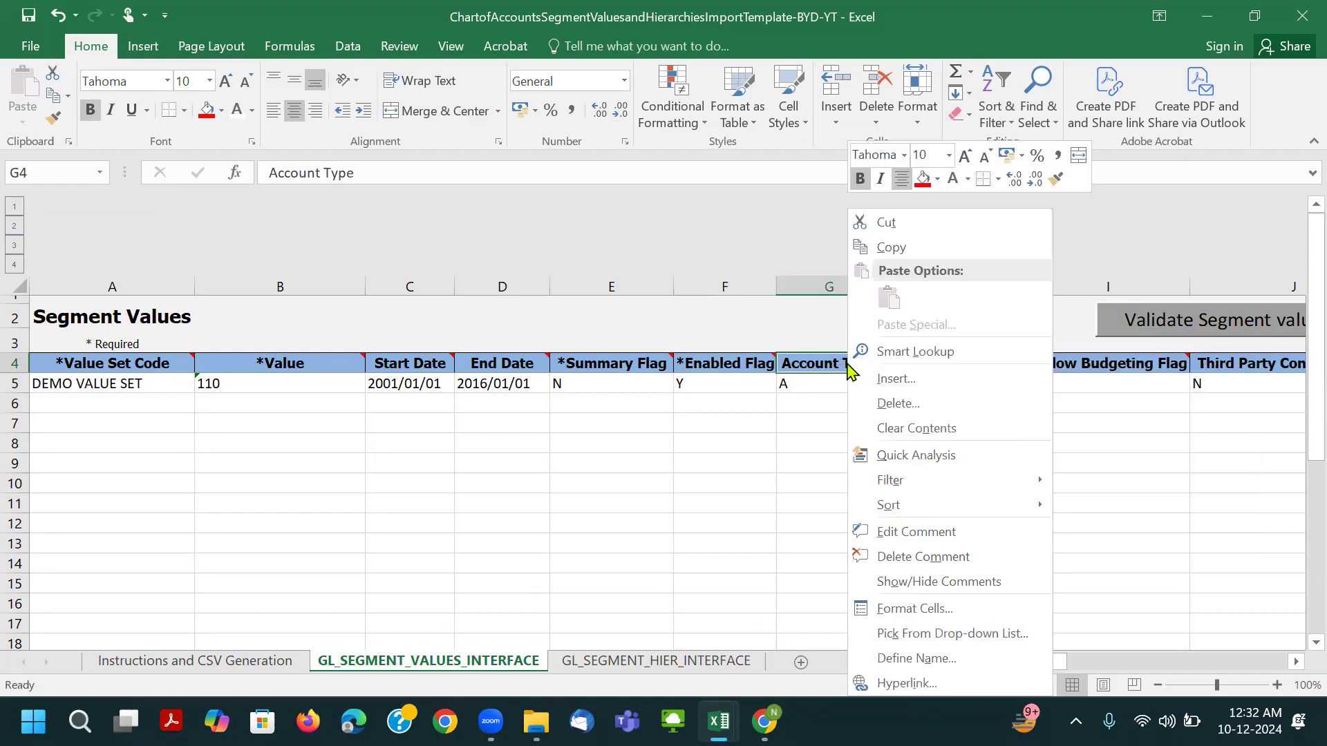
{"action": "left_click", "coordinate": [924, 531]}
{"action": "left_click", "coordinate": [884, 491]}
{"action": "left_click", "coordinate": [833, 367]}
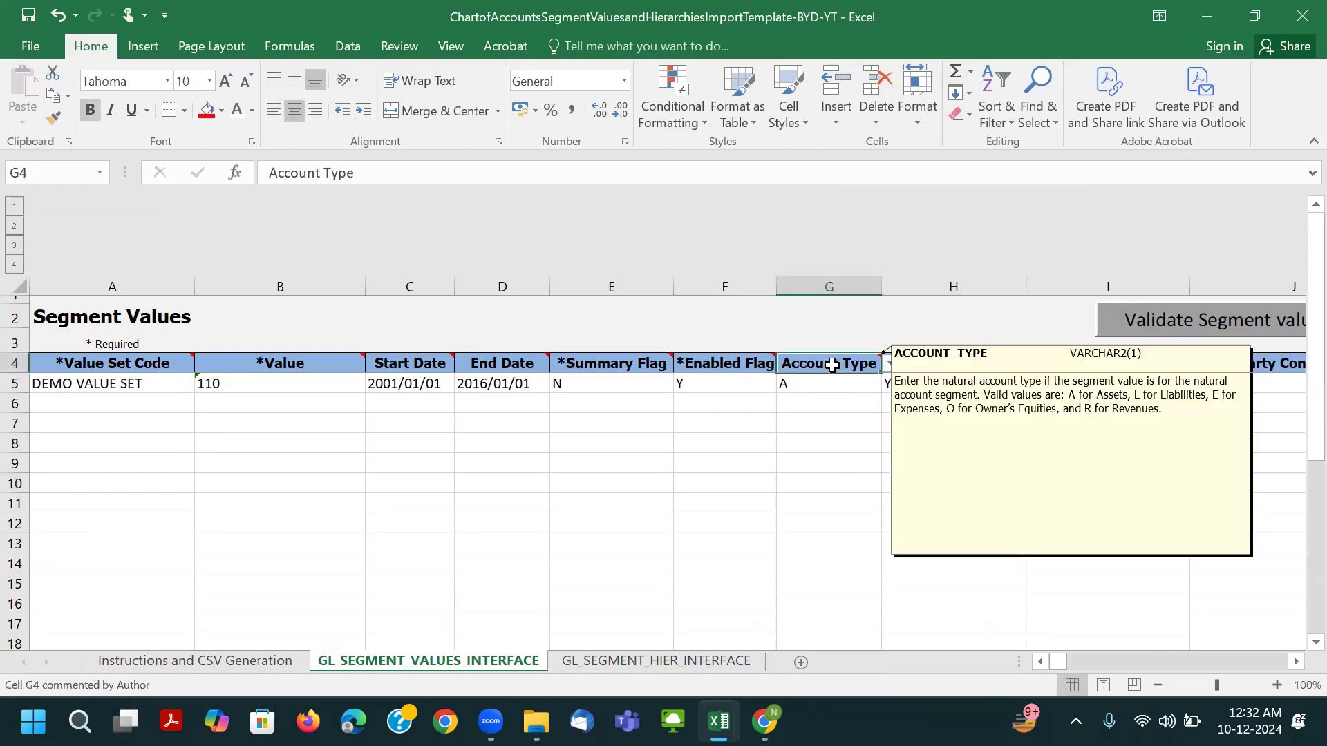
{"action": "right_click", "coordinate": [819, 364]}
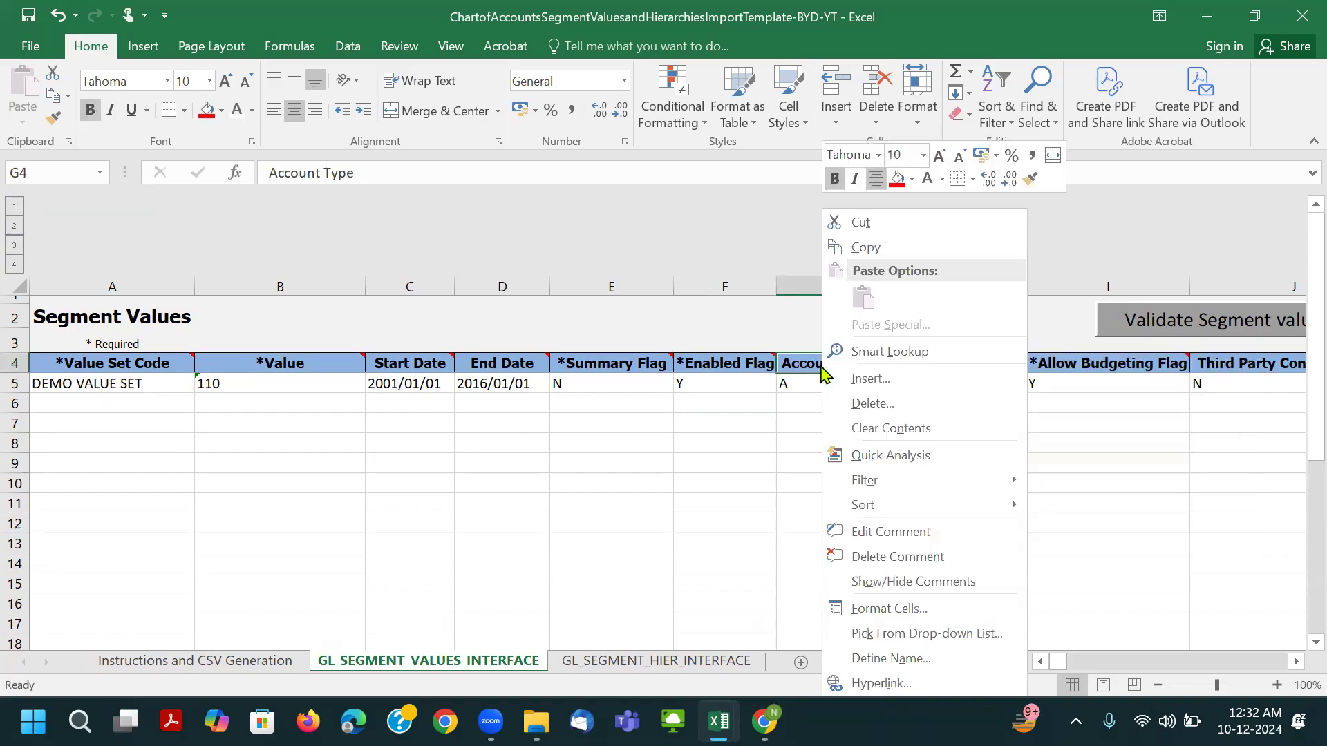
{"action": "left_click", "coordinate": [927, 556]}
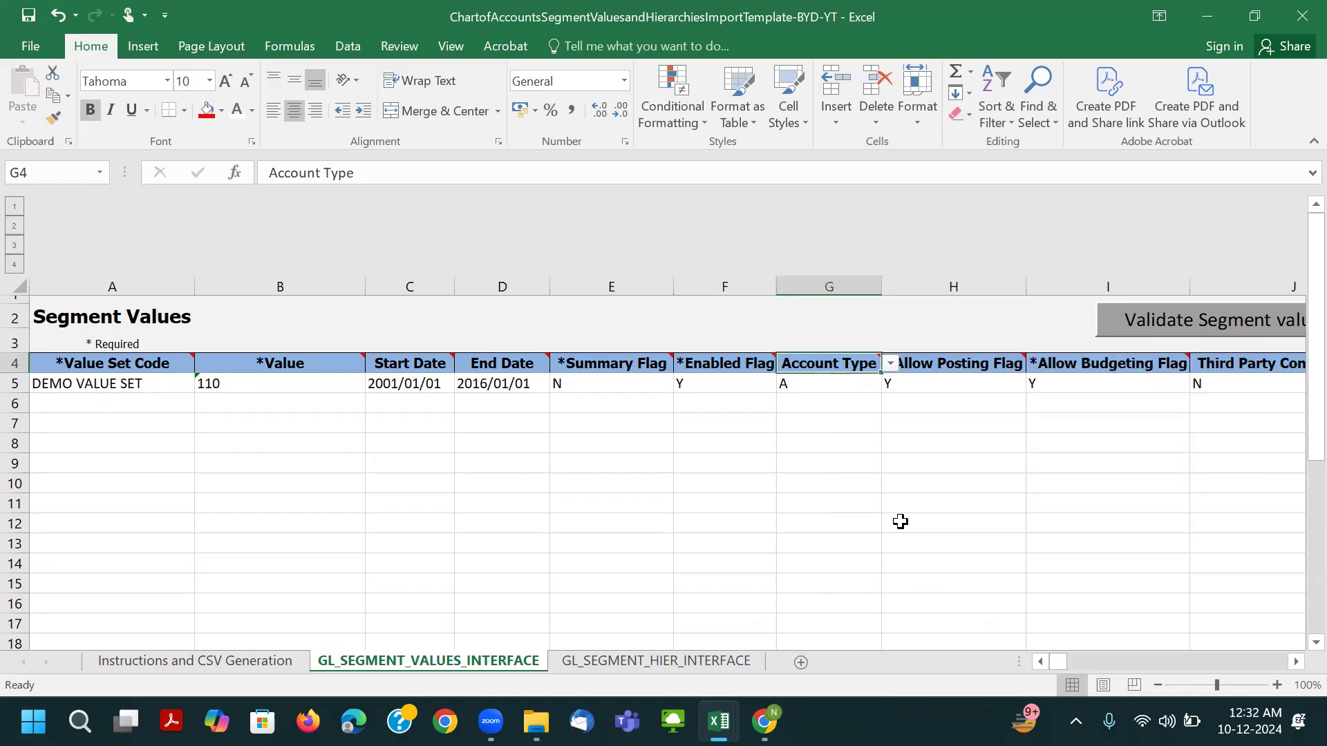
{"action": "right_click", "coordinate": [830, 365]}
{"action": "left_click", "coordinate": [898, 533]}
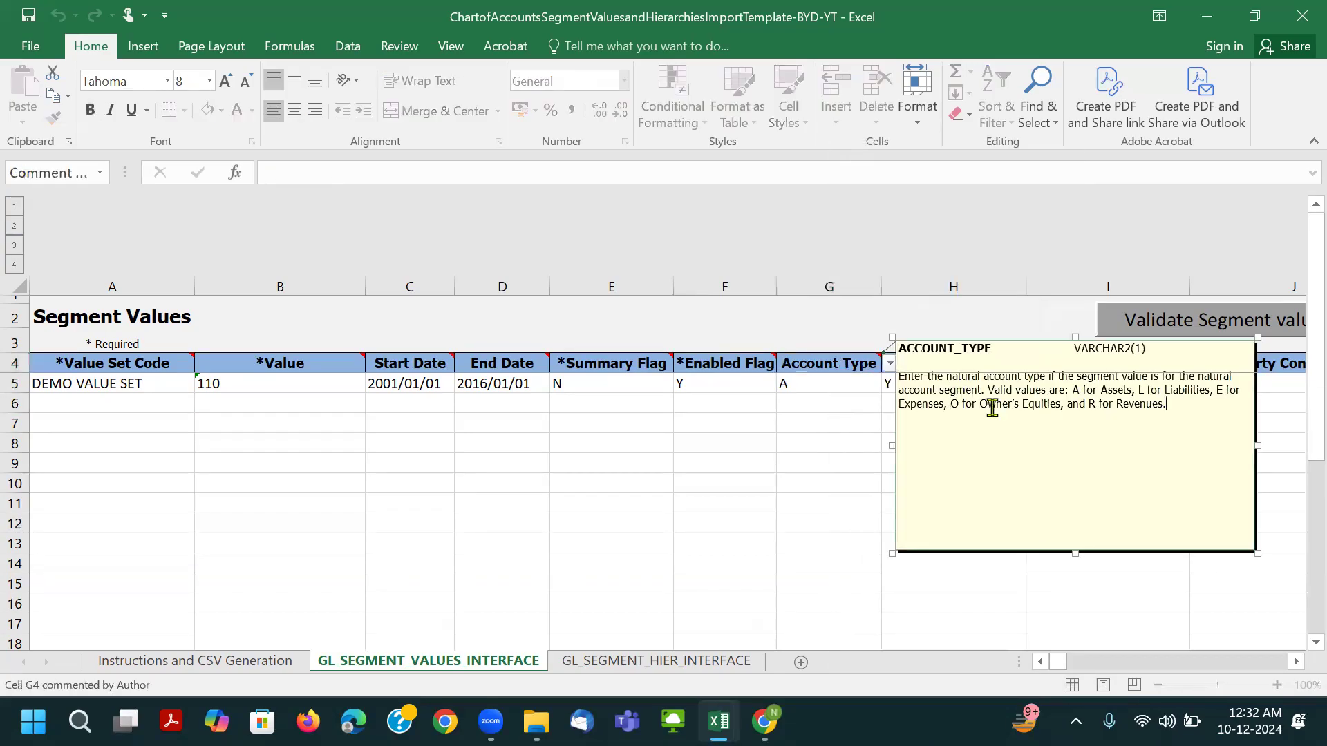
Bold the account type definitions for Assets, Liabilities, Expenses, Owner's Equities and Revenues in the ACCOUNT_TYPE comment, and finish editing it.
{"action": "left_click_drag", "start_coordinate": [1072, 390], "coordinate": [1132, 391]}
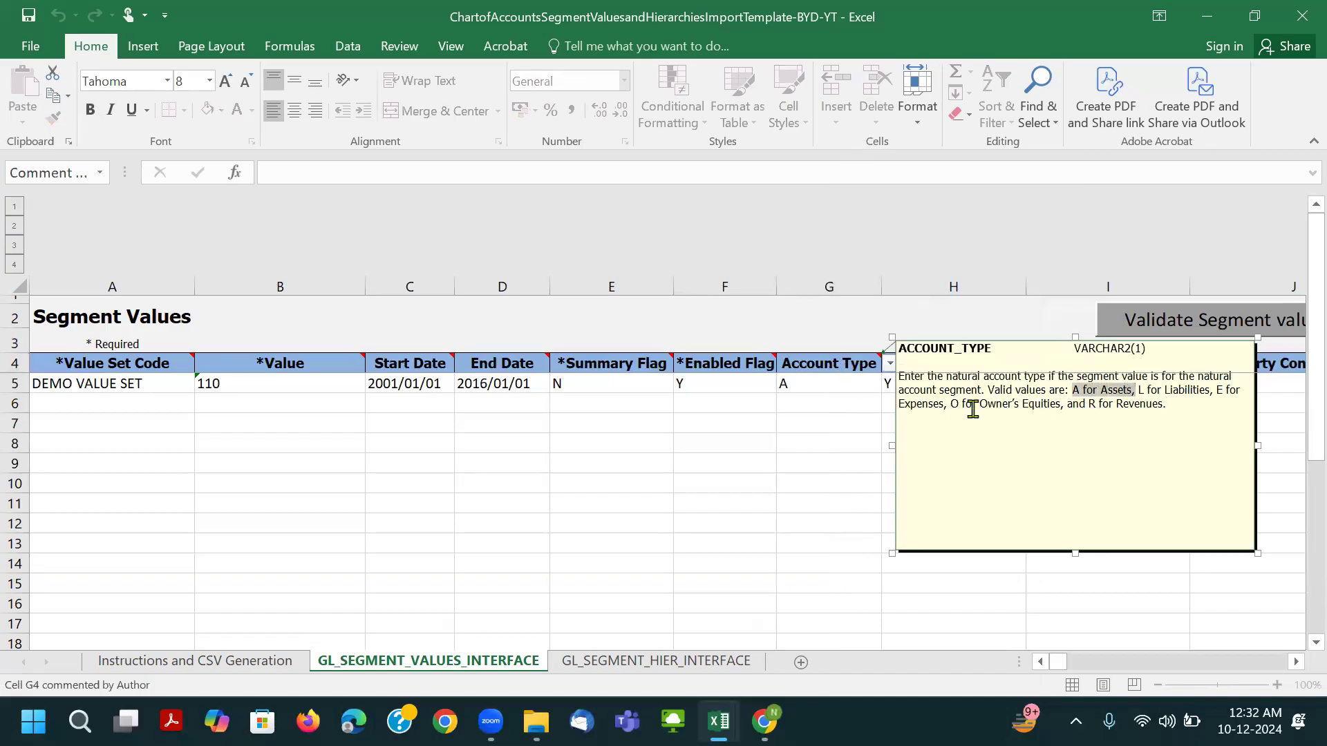
{"action": "key", "text": "ctrl+b"}
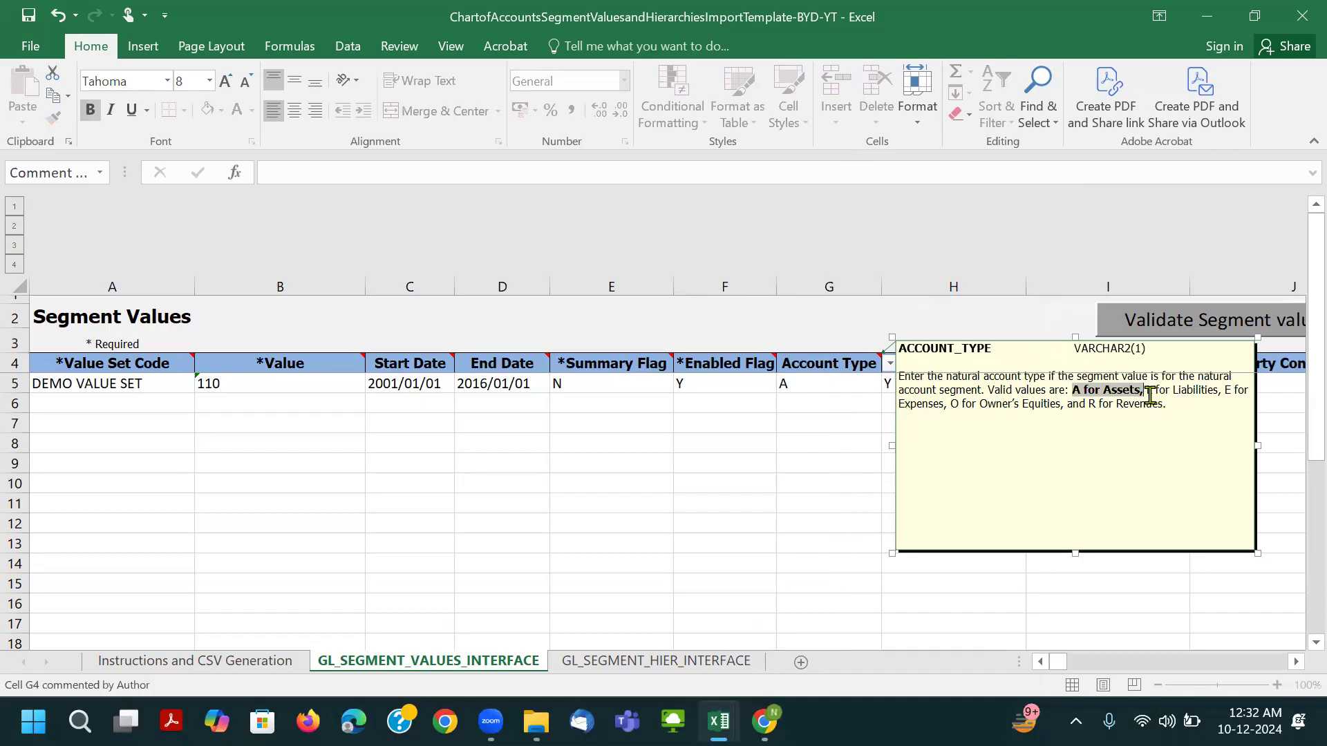
{"action": "left_click_drag", "start_coordinate": [1146, 391], "coordinate": [1210, 412]}
{"action": "key", "text": "ctrl+b"}
{"action": "key", "text": "ctrl+b"}
{"action": "key", "text": "ctrl+b"}
{"action": "key", "text": "ctrl+b"}
{"action": "left_click", "coordinate": [1200, 435]}
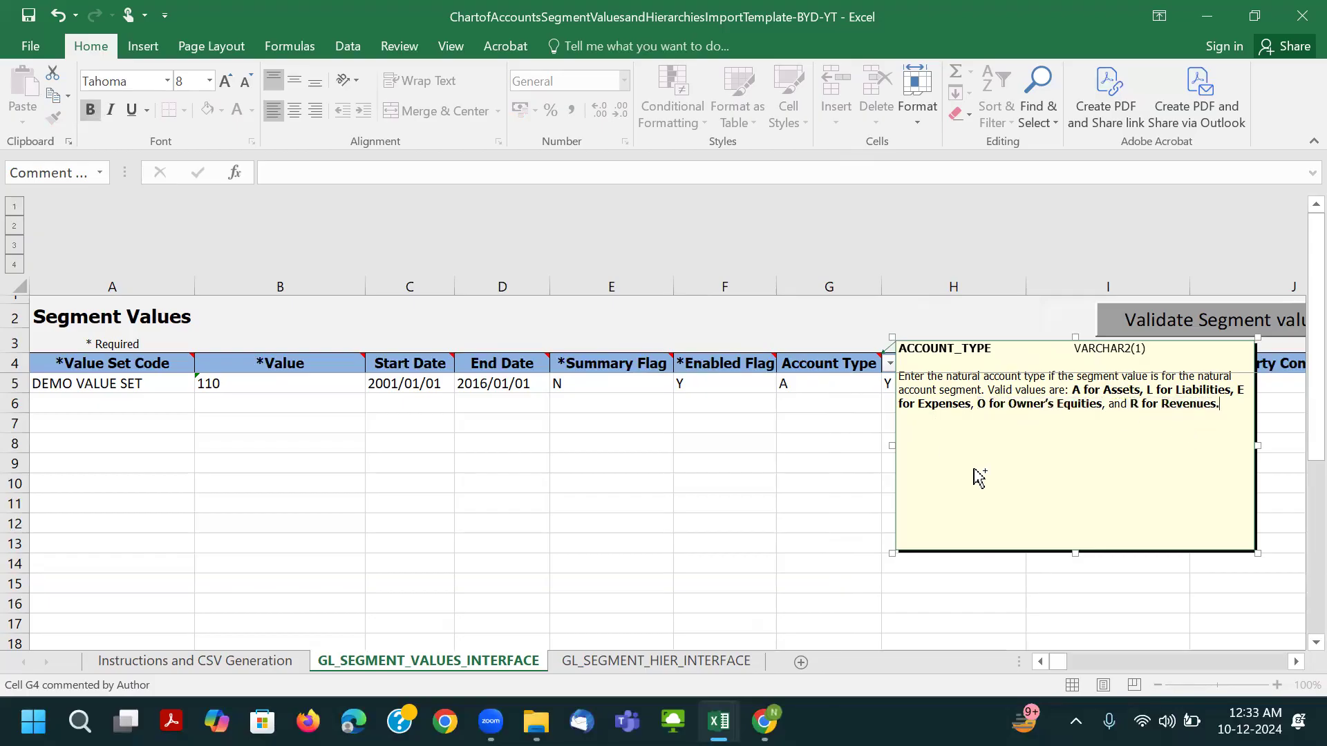
{"action": "left_click", "coordinate": [846, 429]}
Examine the Account Type choices offered in cell G6 against the header comment and the sample record, leaving the cell blank.
{"action": "scroll", "coordinate": [933, 425], "scroll_direction": "up", "scroll_amount": 1}
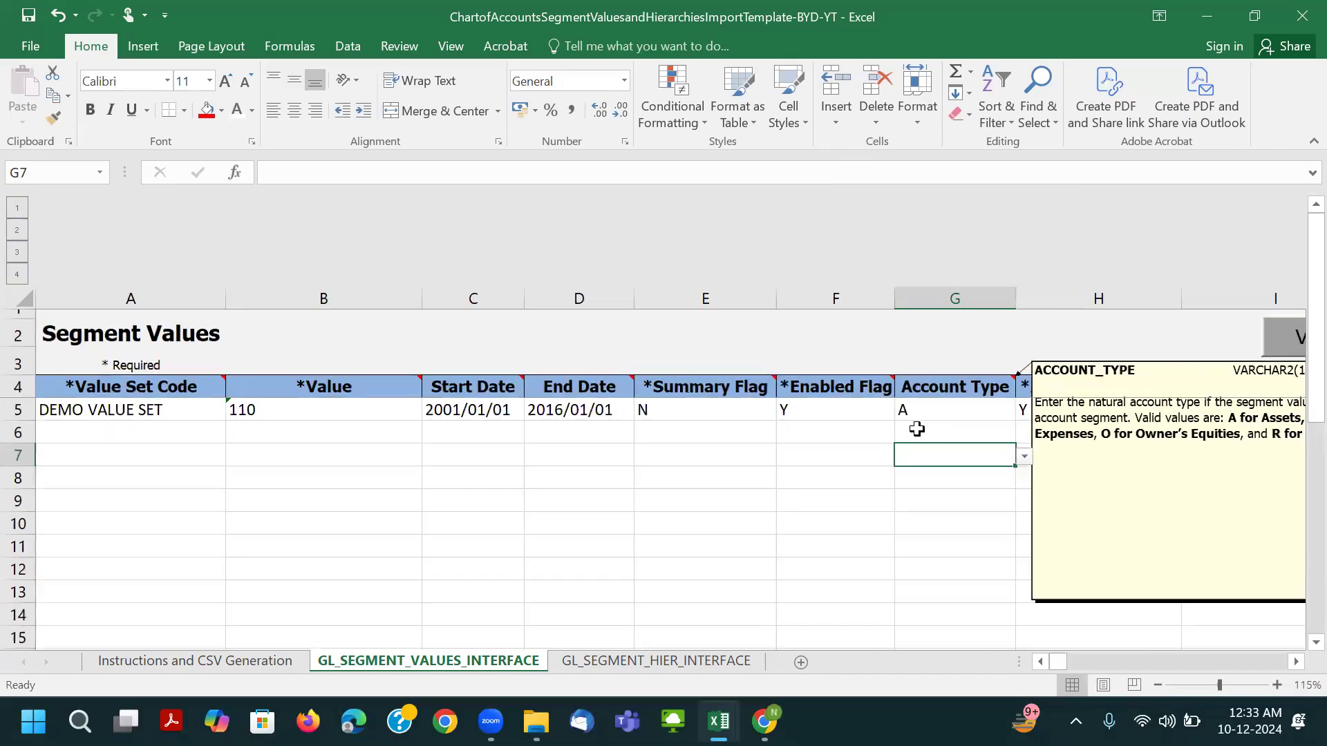
{"action": "left_click", "coordinate": [930, 386]}
{"action": "left_click", "coordinate": [1297, 662]}
{"action": "left_click", "coordinate": [1297, 662]}
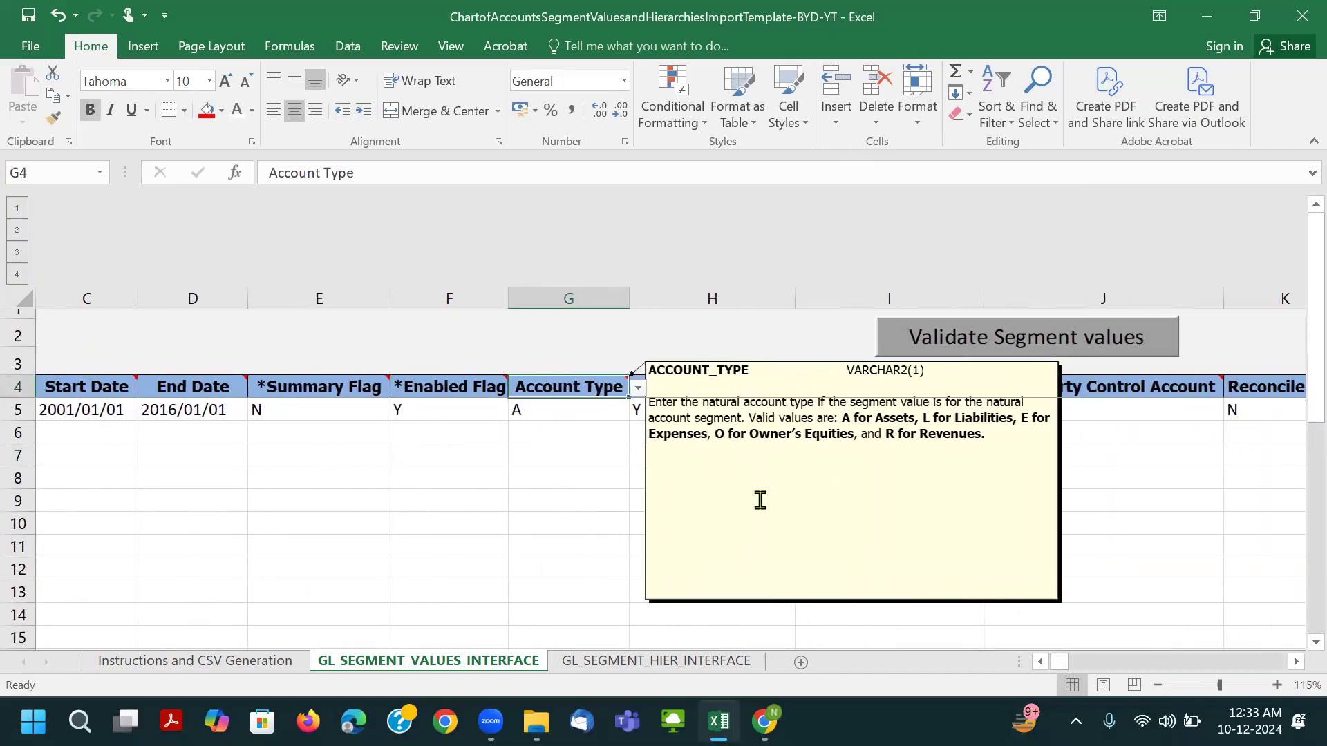
{"action": "left_click", "coordinate": [550, 432]}
{"action": "left_click", "coordinate": [638, 434]}
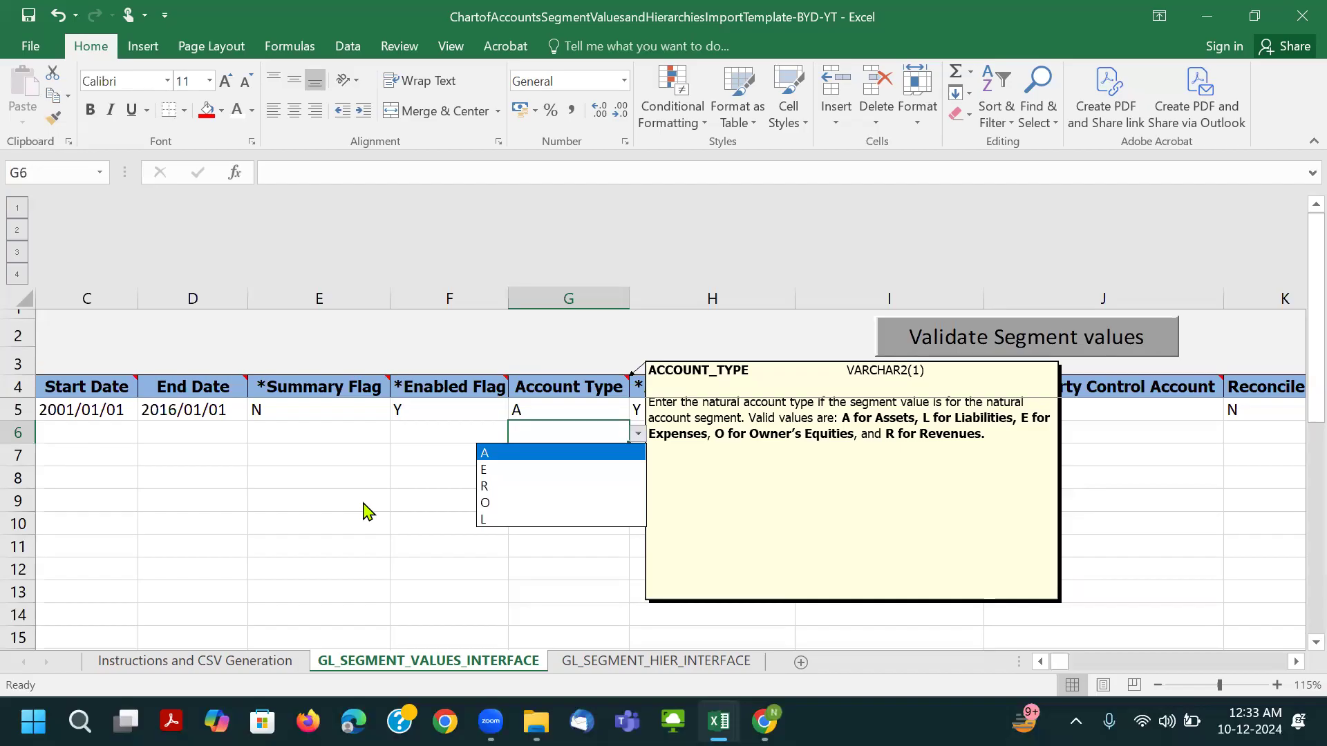
{"action": "key", "text": "Escape"}
{"action": "left_click", "coordinate": [538, 412]}
{"action": "left_click", "coordinate": [548, 432]}
{"action": "left_click", "coordinate": [638, 433]}
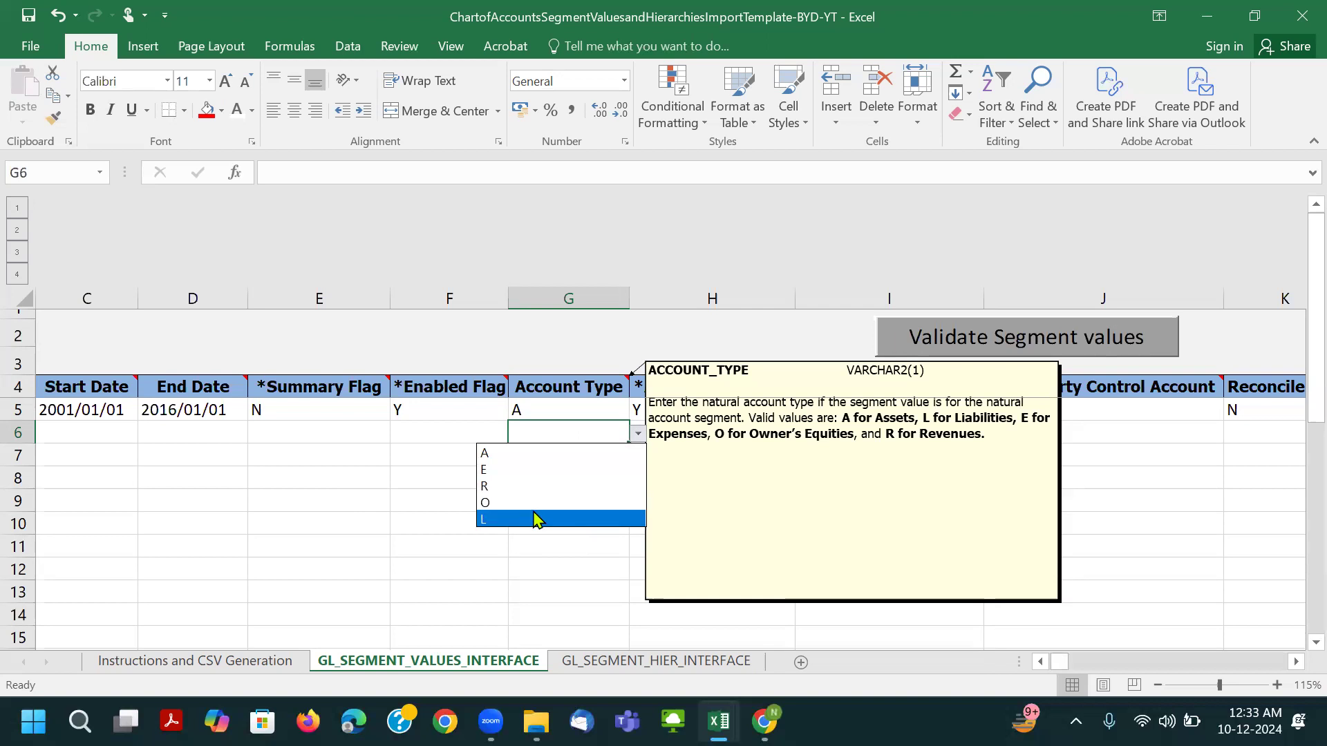
{"action": "key", "text": "Escape"}
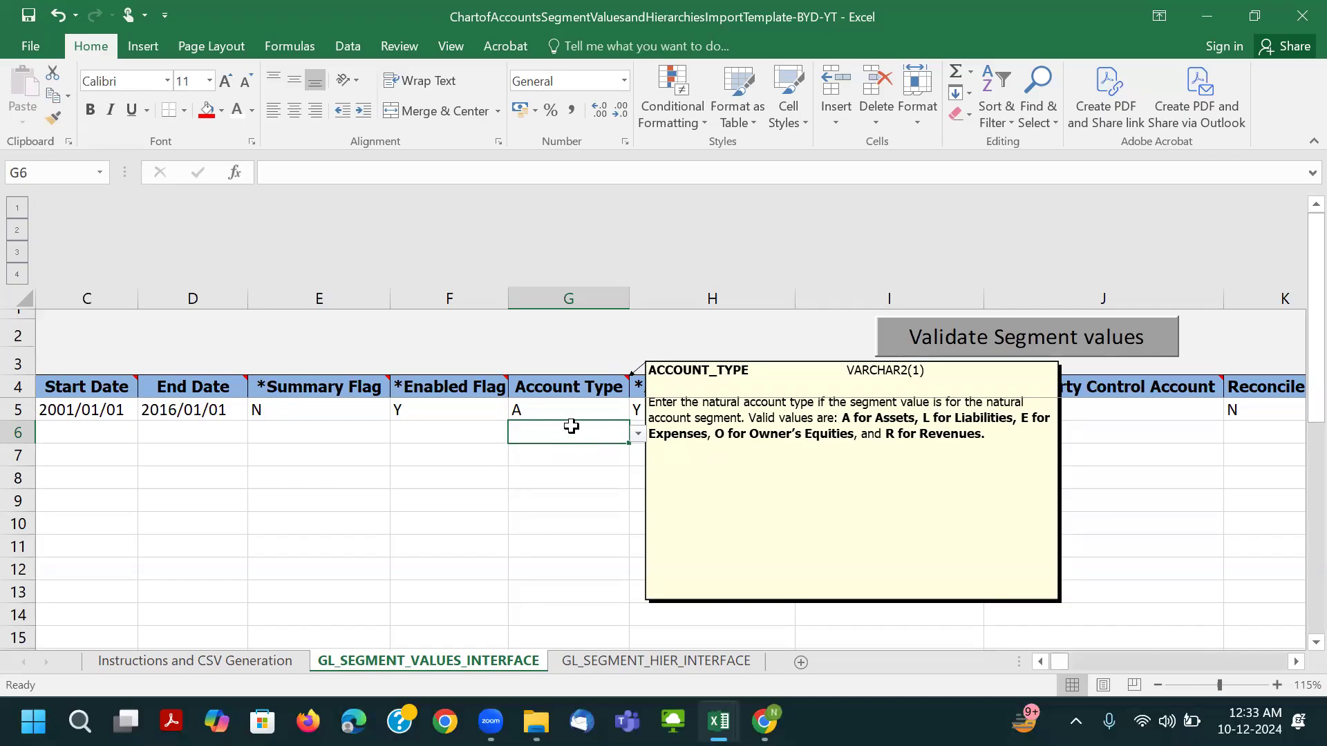
{"action": "left_click", "coordinate": [548, 458]}
{"action": "left_click", "coordinate": [542, 412]}
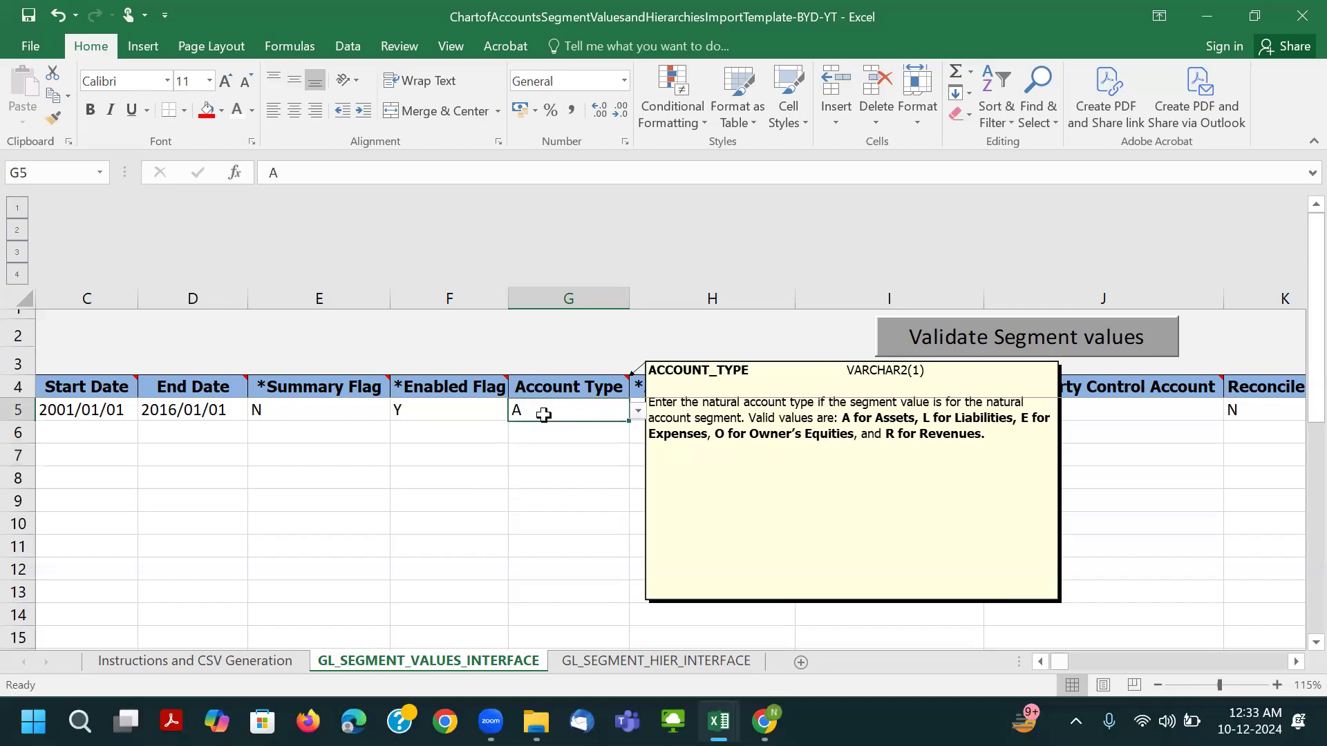
Hide the ACCOUNT_TYPE comment on the Account Type header in G4.
{"action": "left_click", "coordinate": [573, 446]}
{"action": "left_click", "coordinate": [581, 389]}
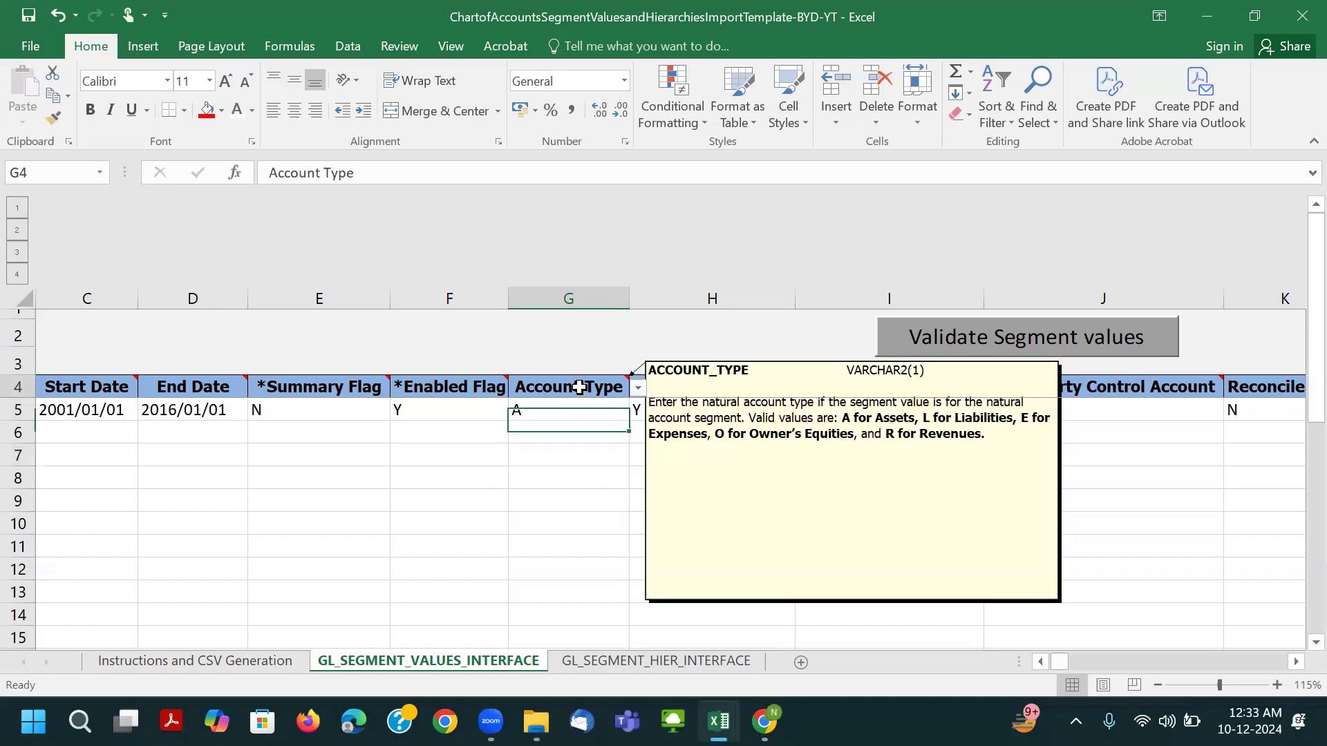
{"action": "right_click", "coordinate": [582, 393]}
{"action": "left_click", "coordinate": [639, 581]}
{"action": "left_click", "coordinate": [613, 454]}
{"action": "left_click", "coordinate": [589, 379]}
{"action": "right_click", "coordinate": [589, 379]}
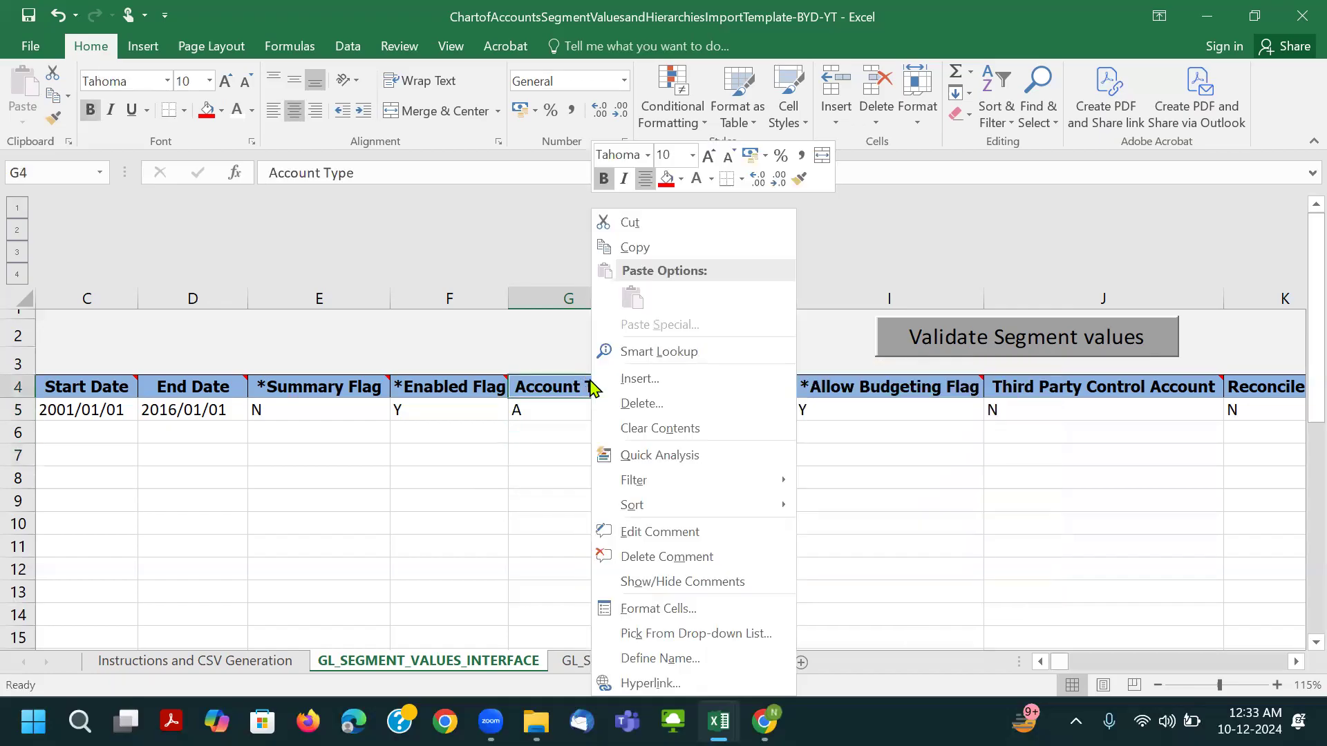
{"action": "left_click", "coordinate": [669, 582]}
Examine the Allow Posting Flag header in H4 and its sample value in H5, comparing with the Start Date input rows.
{"action": "left_click", "coordinate": [732, 393]}
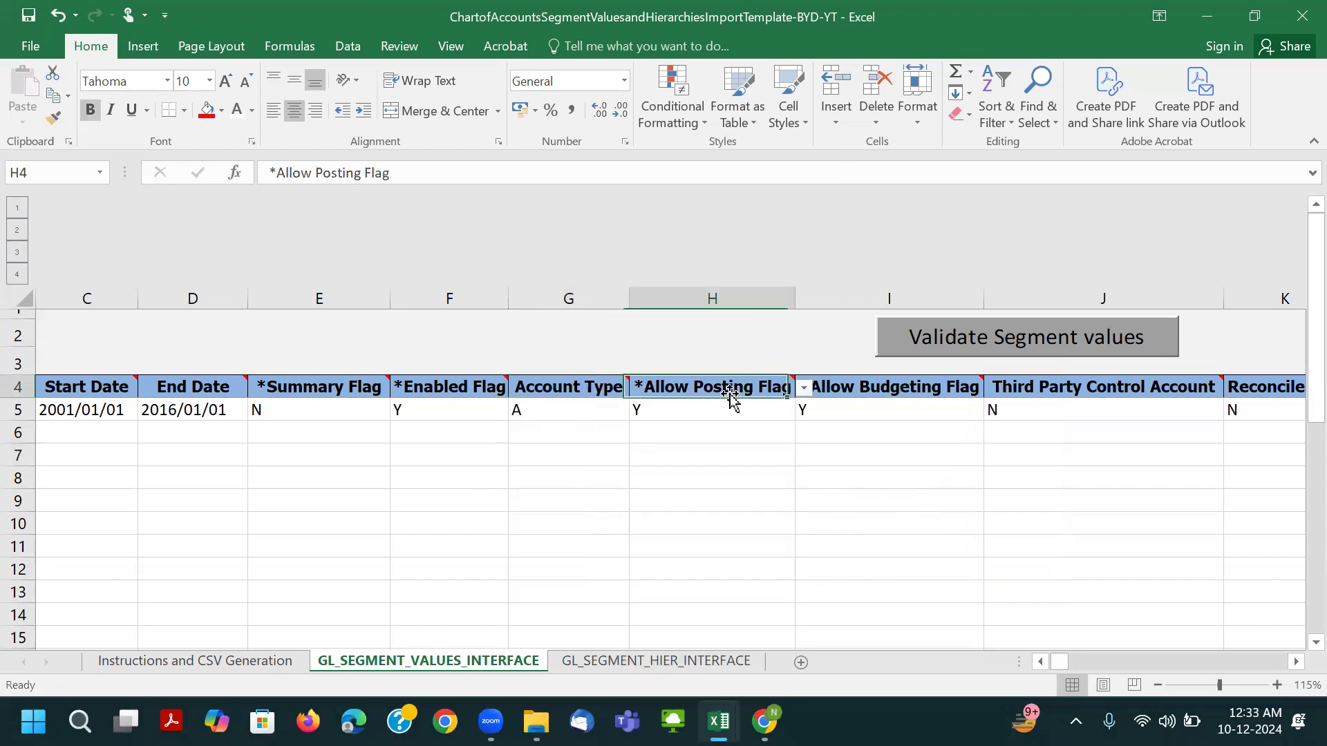
{"action": "left_click", "coordinate": [866, 389]}
{"action": "left_click", "coordinate": [691, 395]}
{"action": "left_click_drag", "start_coordinate": [58, 435], "coordinate": [83, 527]}
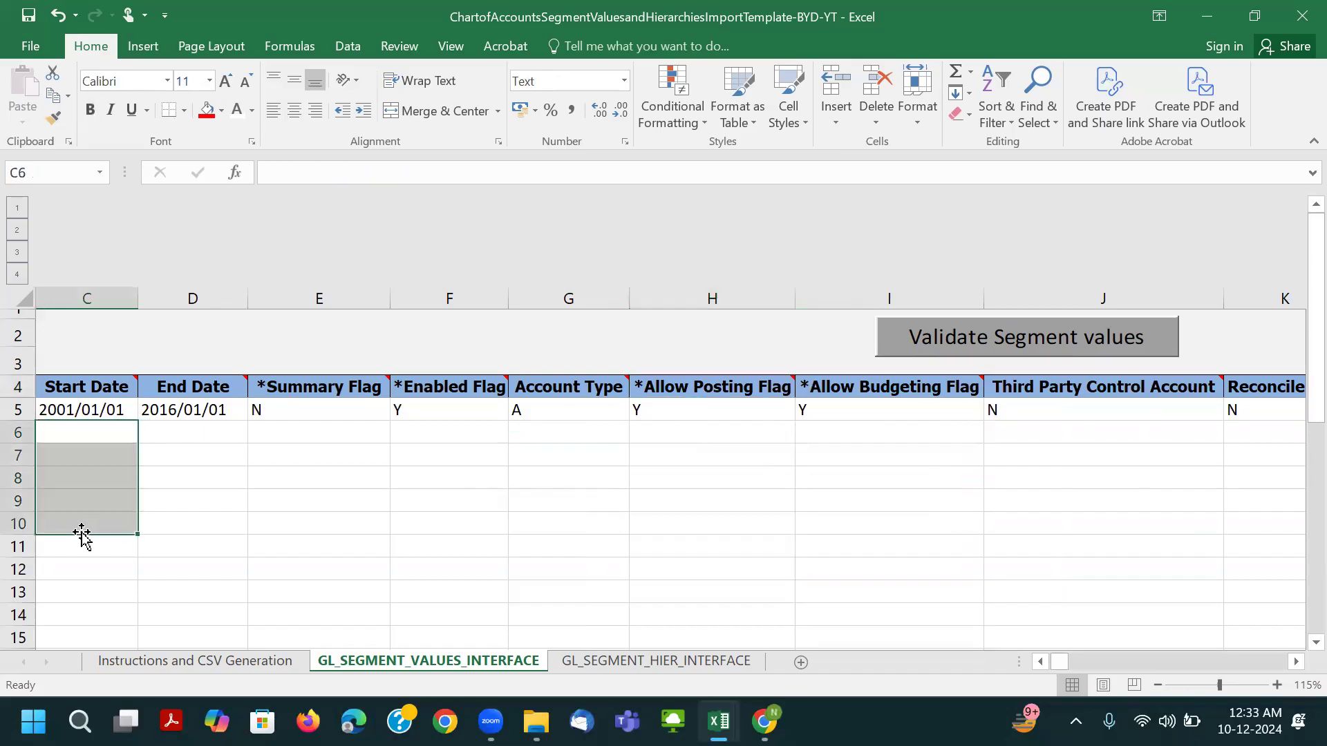
{"action": "left_click", "coordinate": [683, 430]}
{"action": "left_click", "coordinate": [673, 410]}
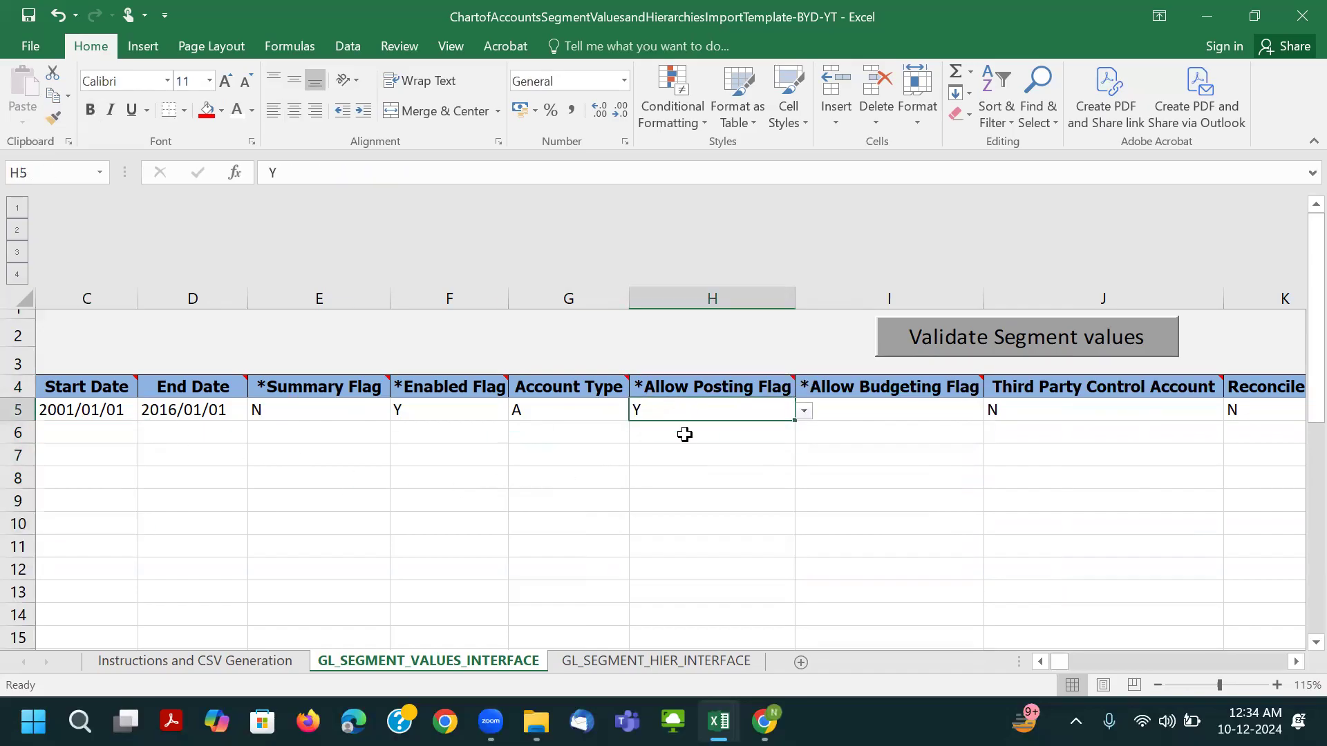
Examine the Allow Budgeting Flag header, sample value and empty input cells in column I, and select the Third Party Control Account header.
{"action": "left_click", "coordinate": [859, 412]}
{"action": "type", "text": "Y"}
{"action": "key", "text": "ctrl+Return"}
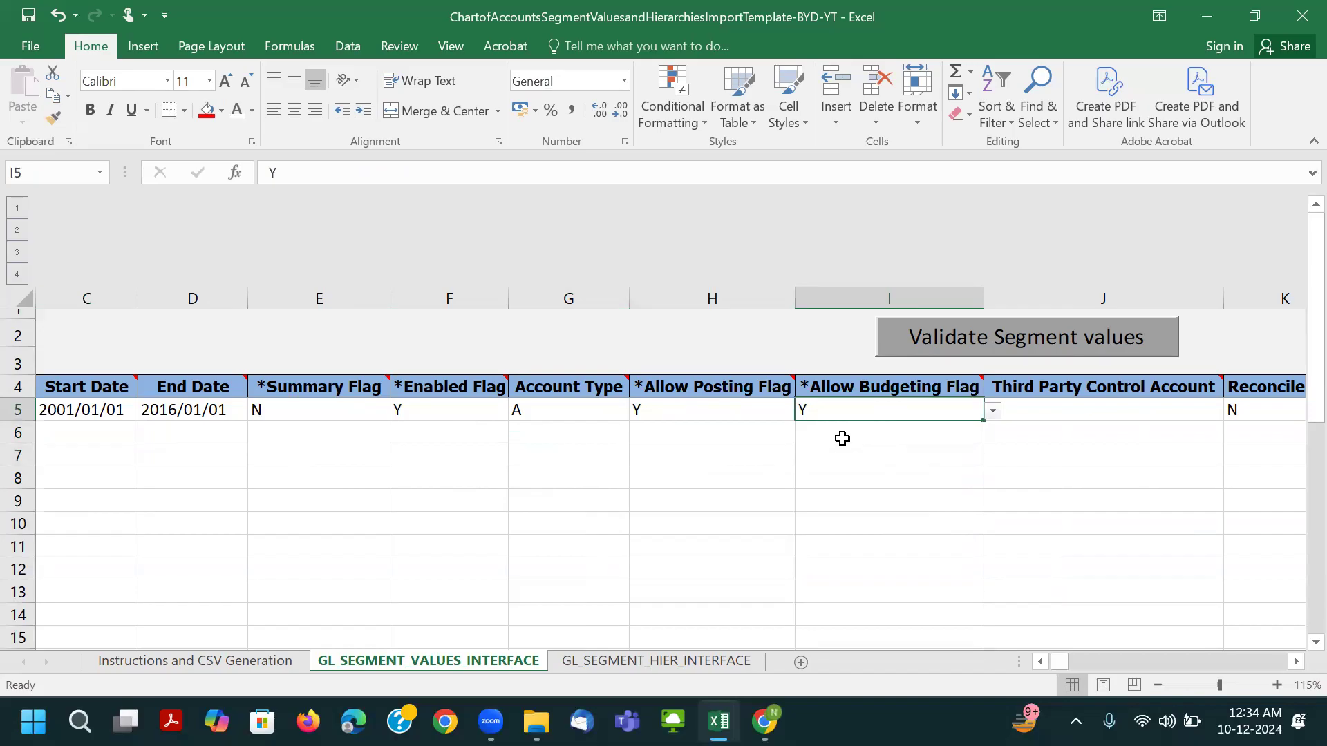
{"action": "left_click", "coordinate": [885, 386]}
{"action": "left_click", "coordinate": [879, 476]}
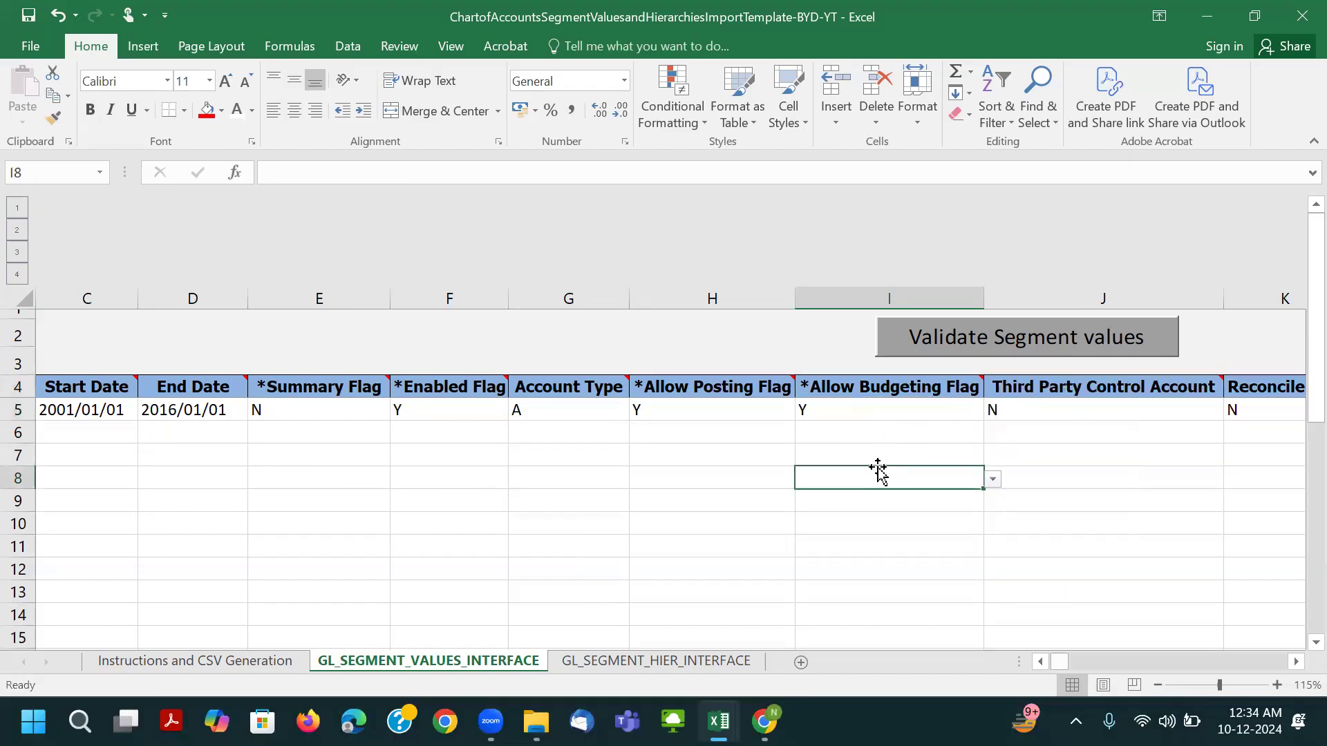
{"action": "left_click", "coordinate": [880, 411]}
{"action": "left_click", "coordinate": [1095, 392]}
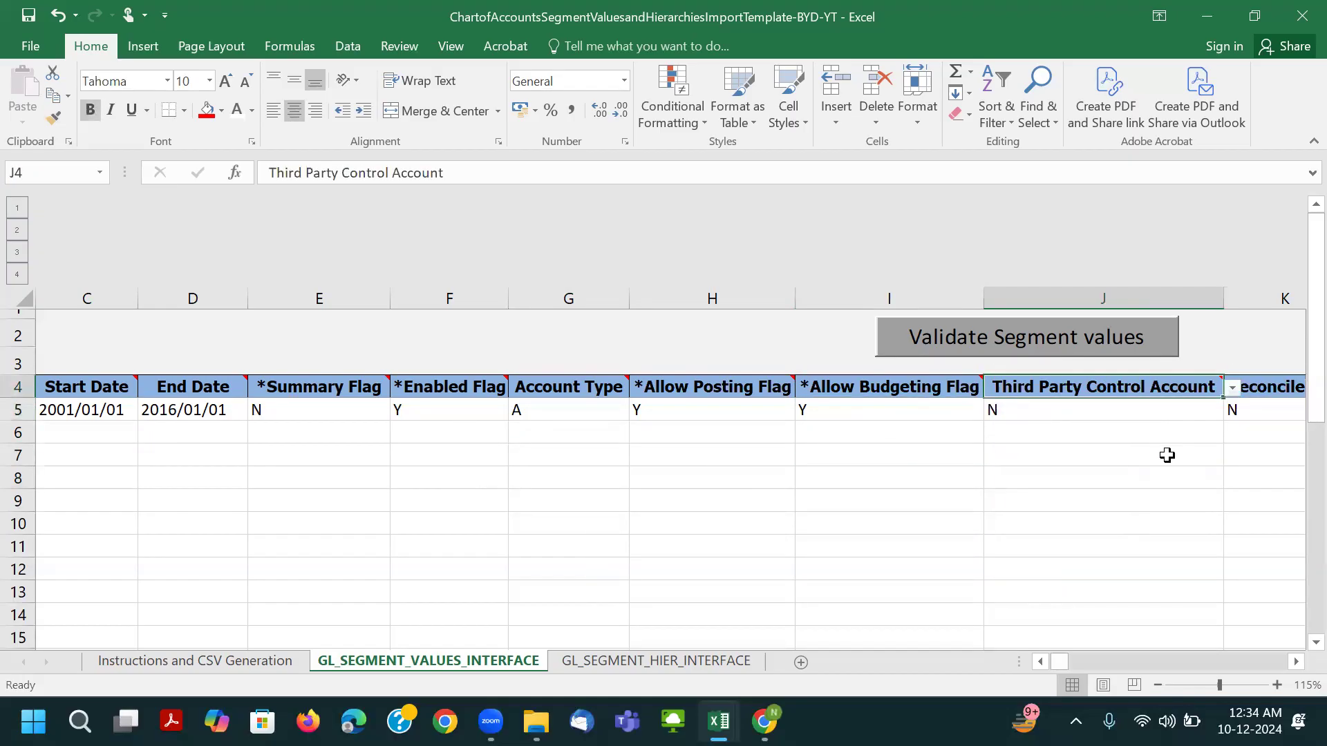
Try CUSTOMER as the Third Party Control Account value in row 5, and set it back to N.
{"action": "key", "text": "Right"}
{"action": "key", "text": "Right"}
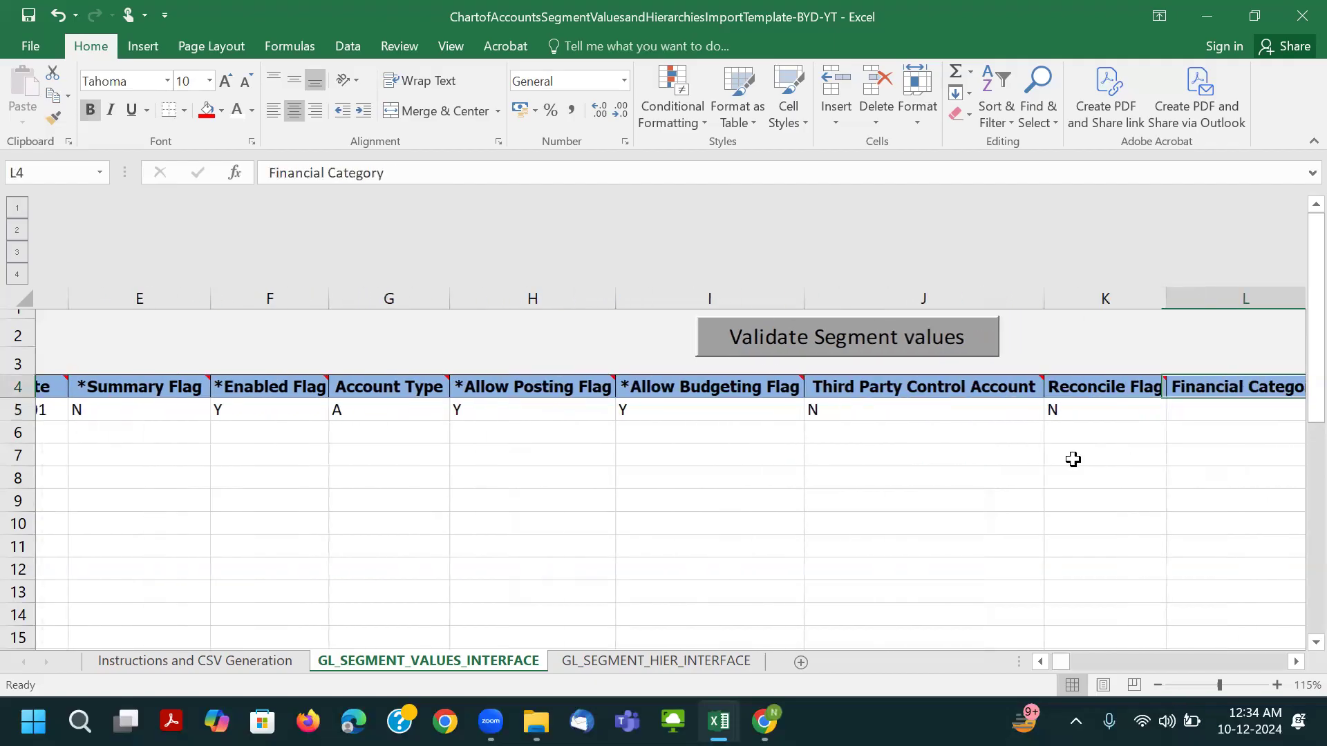
{"action": "left_click", "coordinate": [829, 427]}
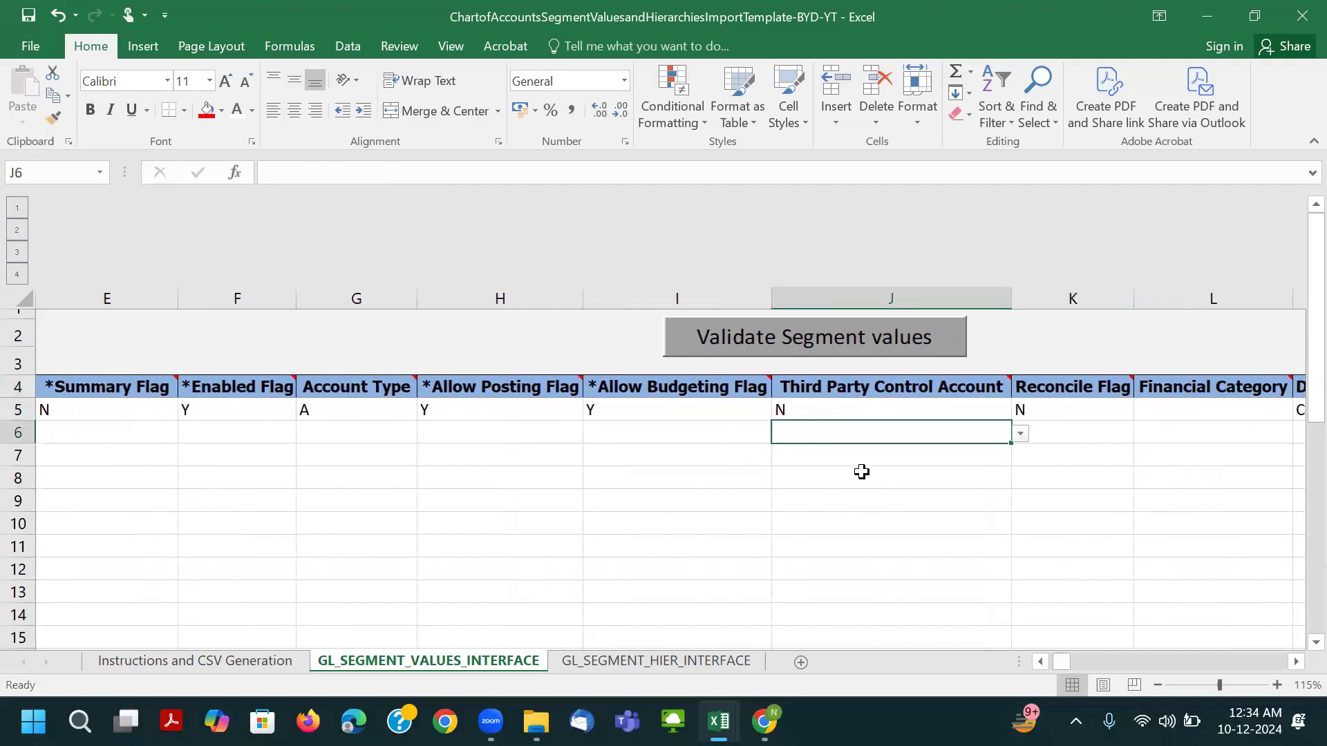
{"action": "left_click", "coordinate": [902, 411]}
{"action": "left_click", "coordinate": [1021, 413]}
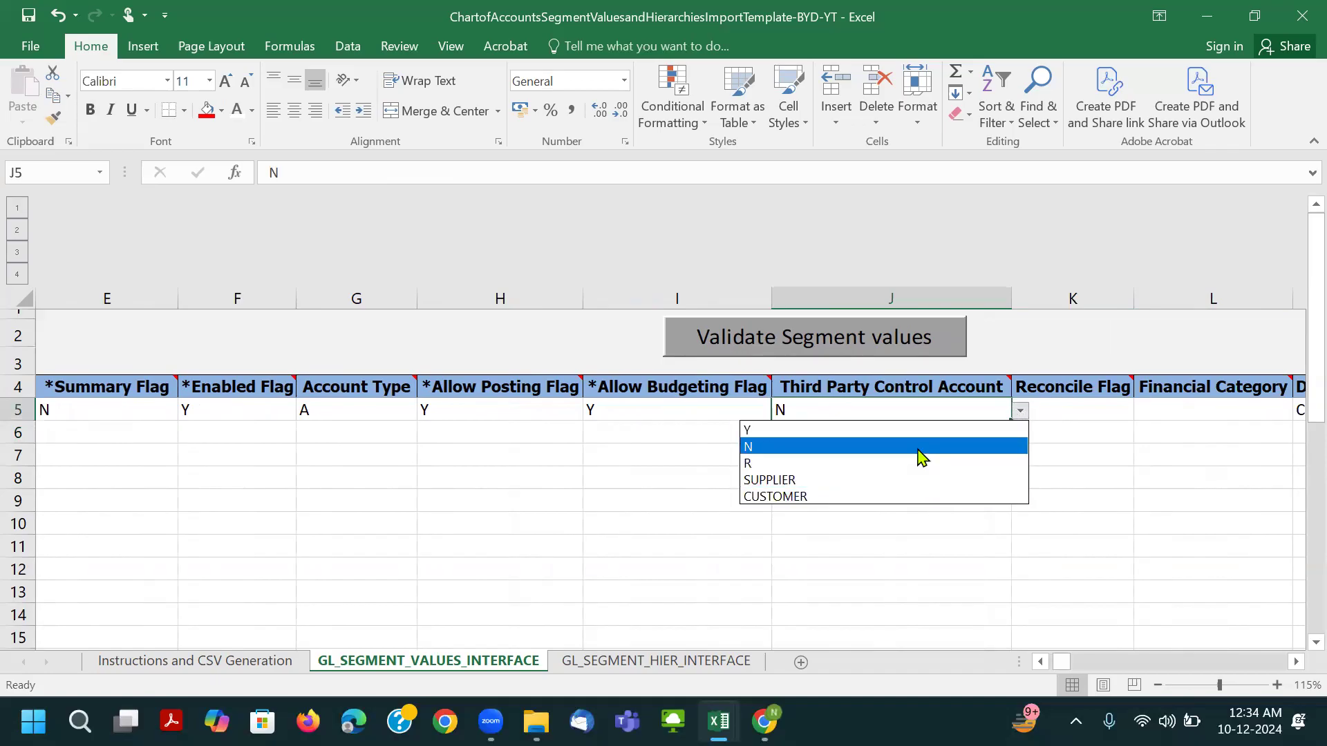
{"action": "left_click", "coordinate": [1009, 496]}
{"action": "left_click", "coordinate": [1020, 412]}
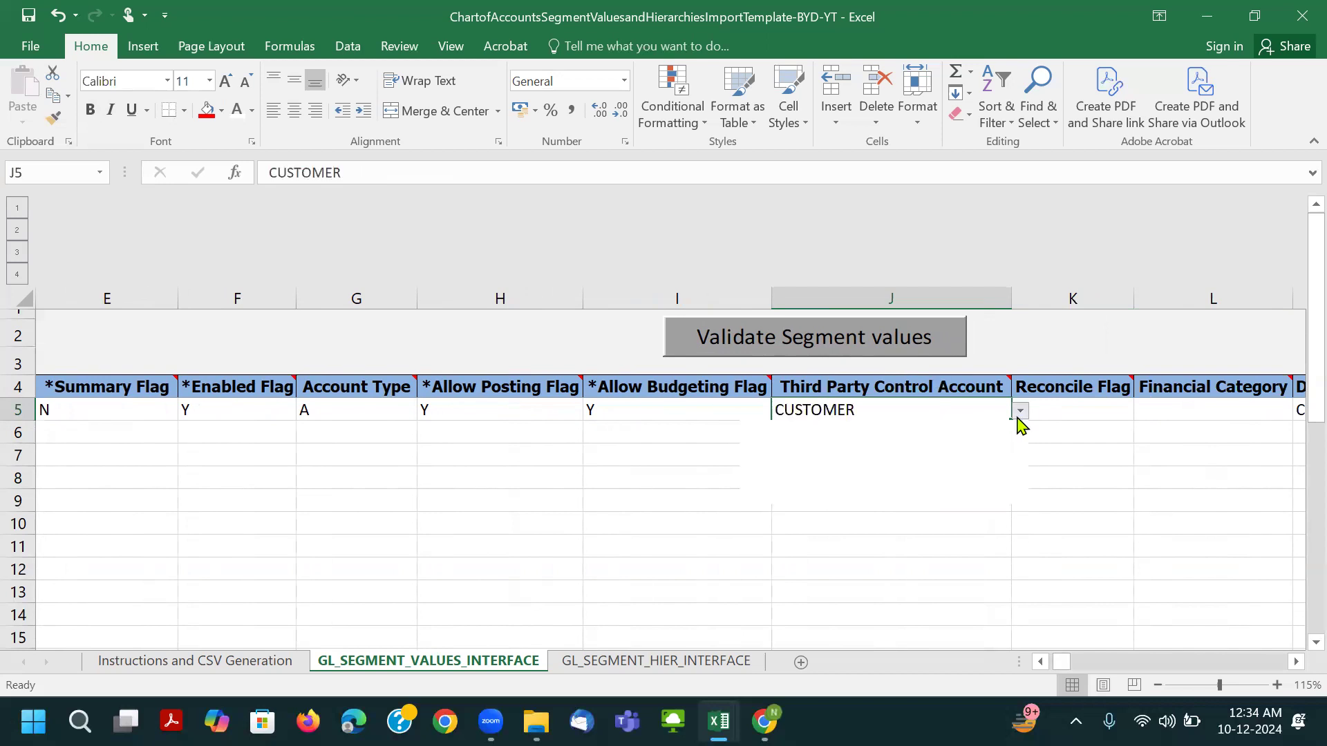
{"action": "left_click", "coordinate": [938, 447]}
{"action": "left_click", "coordinate": [1021, 480]}
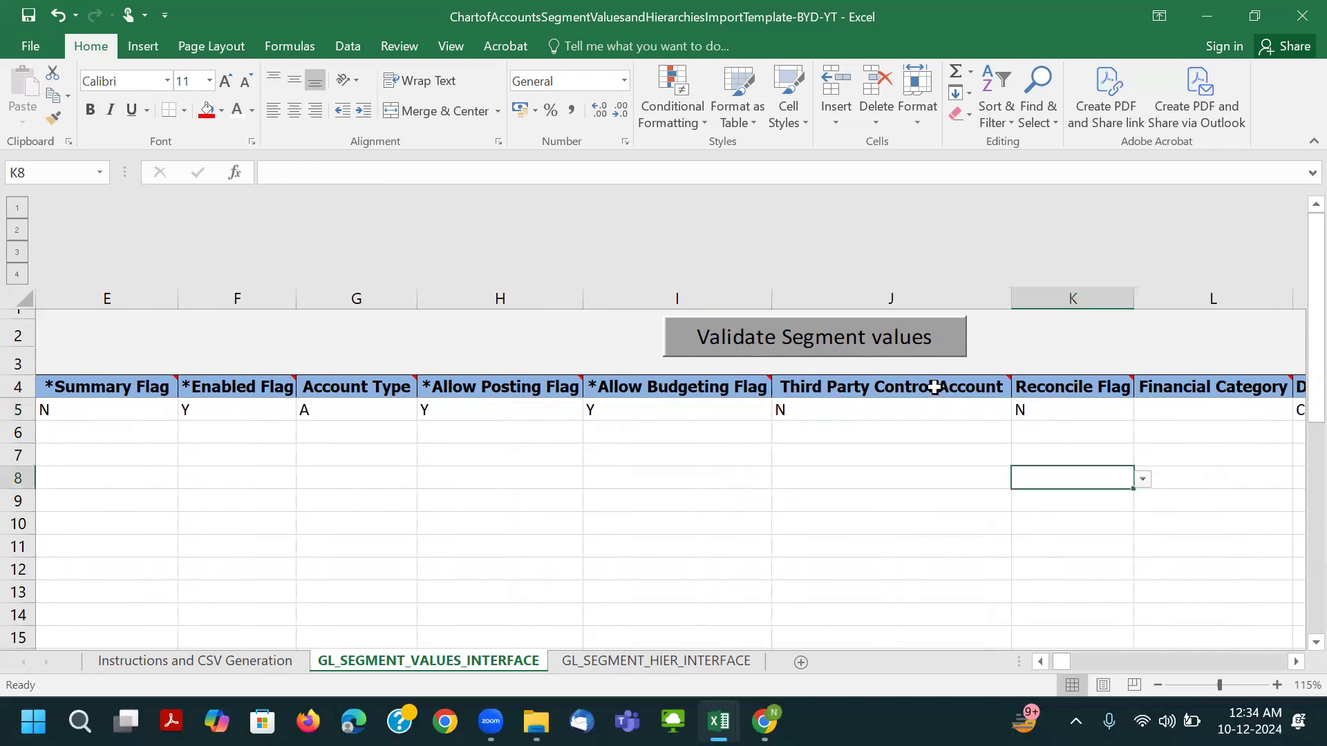
Read the header comments on Third Party Control Account and Financial Category, and examine the neighbouring column headers.
{"action": "mouse_move", "coordinate": [934, 387]}
{"action": "key", "text": "Right"}
{"action": "key", "text": "Right"}
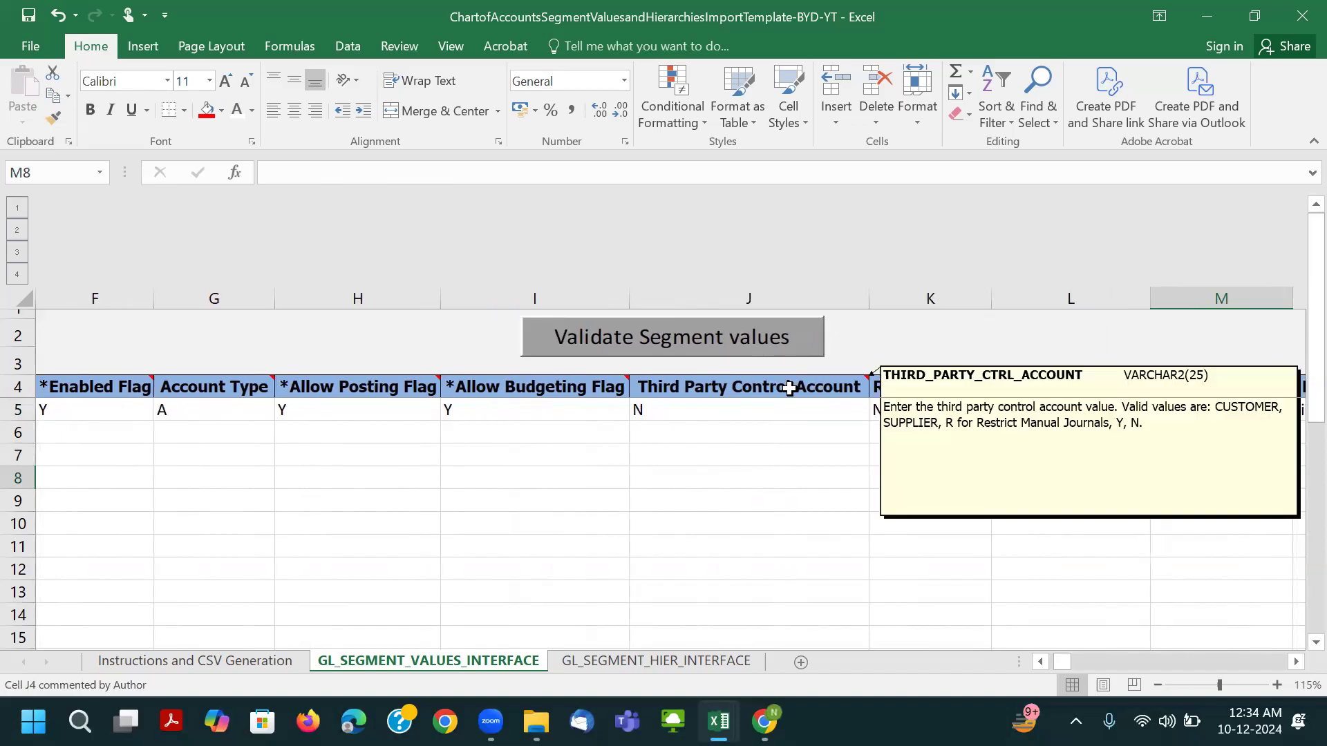
{"action": "left_click", "coordinate": [923, 394]}
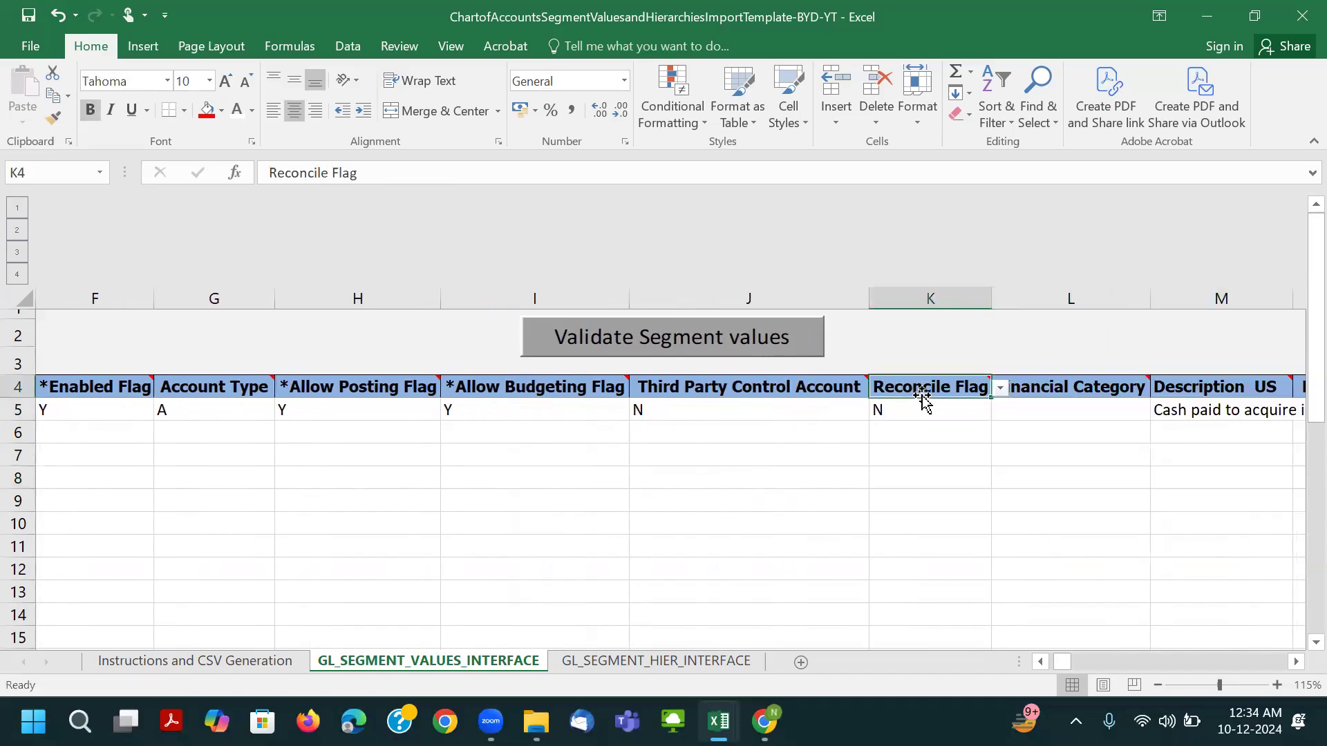
{"action": "left_click", "coordinate": [921, 452]}
{"action": "left_click", "coordinate": [1039, 385]}
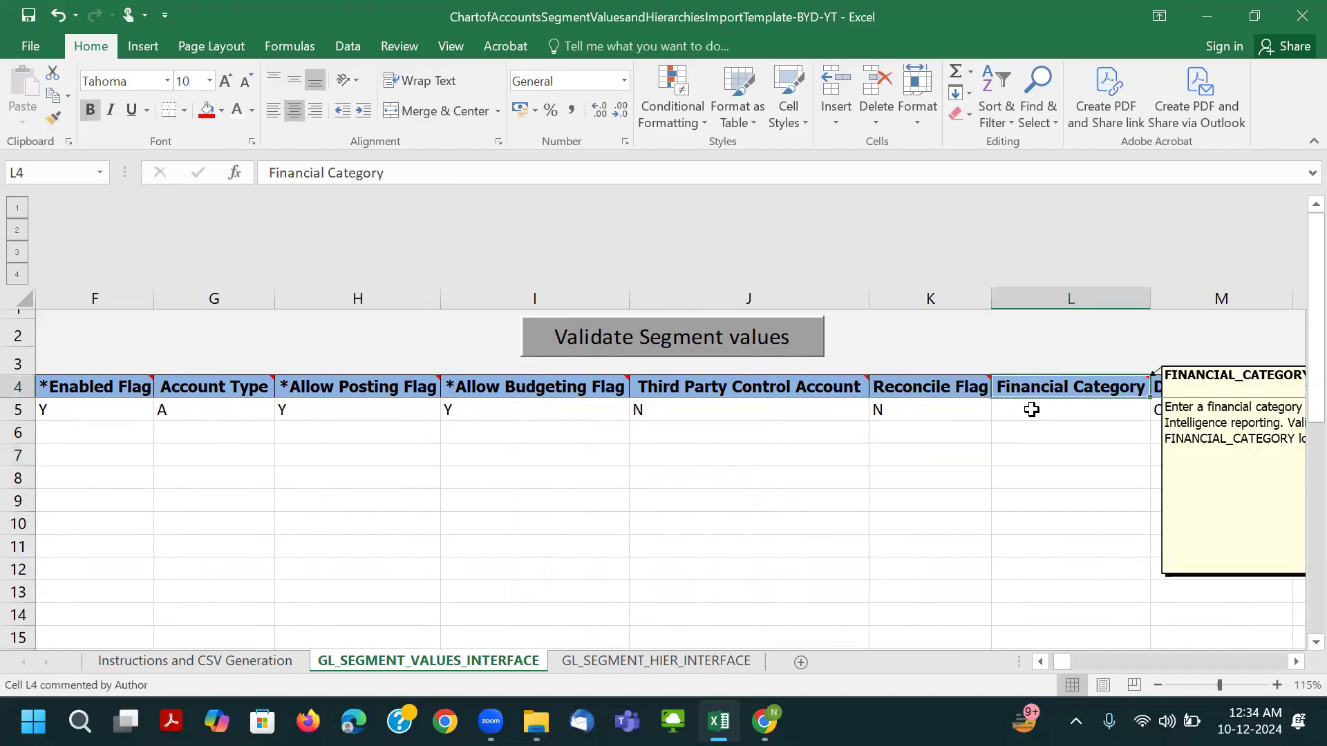
{"action": "key", "text": "Right"}
{"action": "key", "text": "Right"}
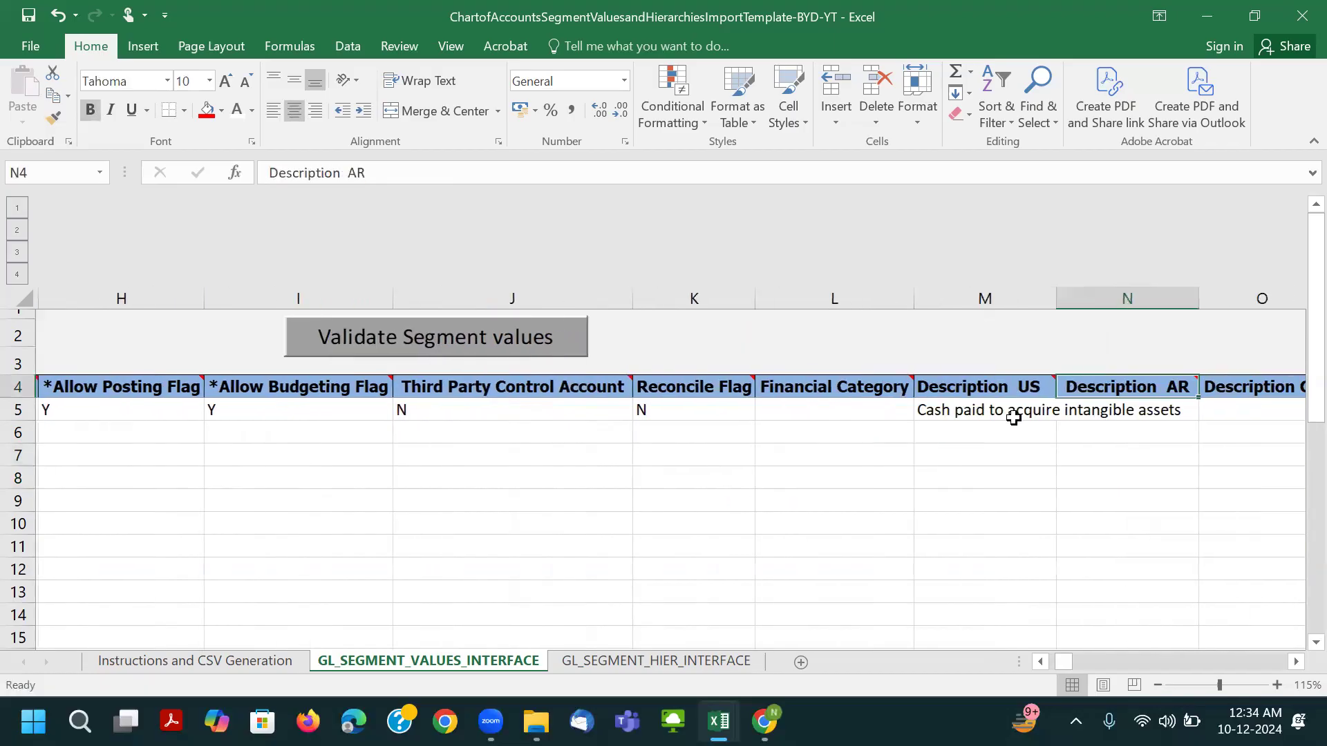
Examine the values allowed for the Reconcile Flag in row 5.
{"action": "left_click", "coordinate": [720, 393]}
{"action": "left_click", "coordinate": [719, 410]}
{"action": "left_click", "coordinate": [760, 411]}
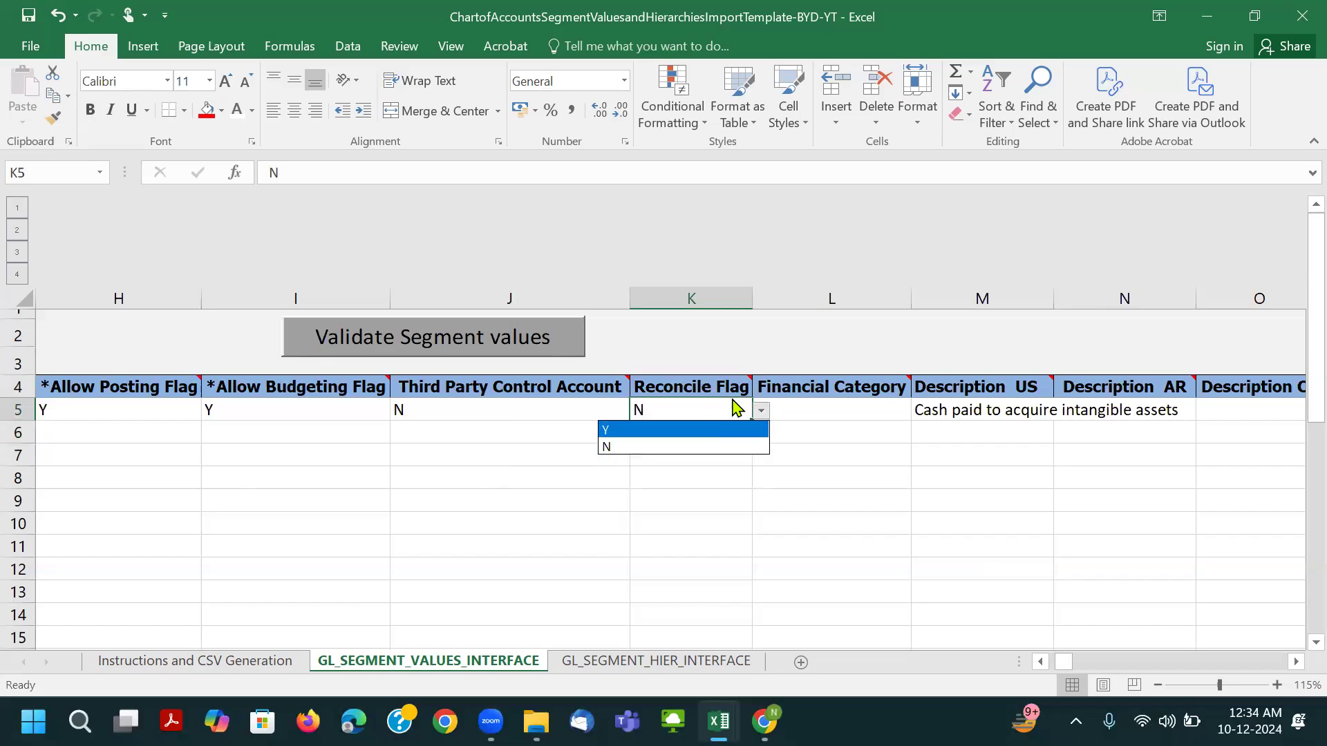
{"action": "left_click", "coordinate": [694, 487]}
Widen the Financial Category column and select its cell in row 5.
{"action": "left_click", "coordinate": [864, 402]}
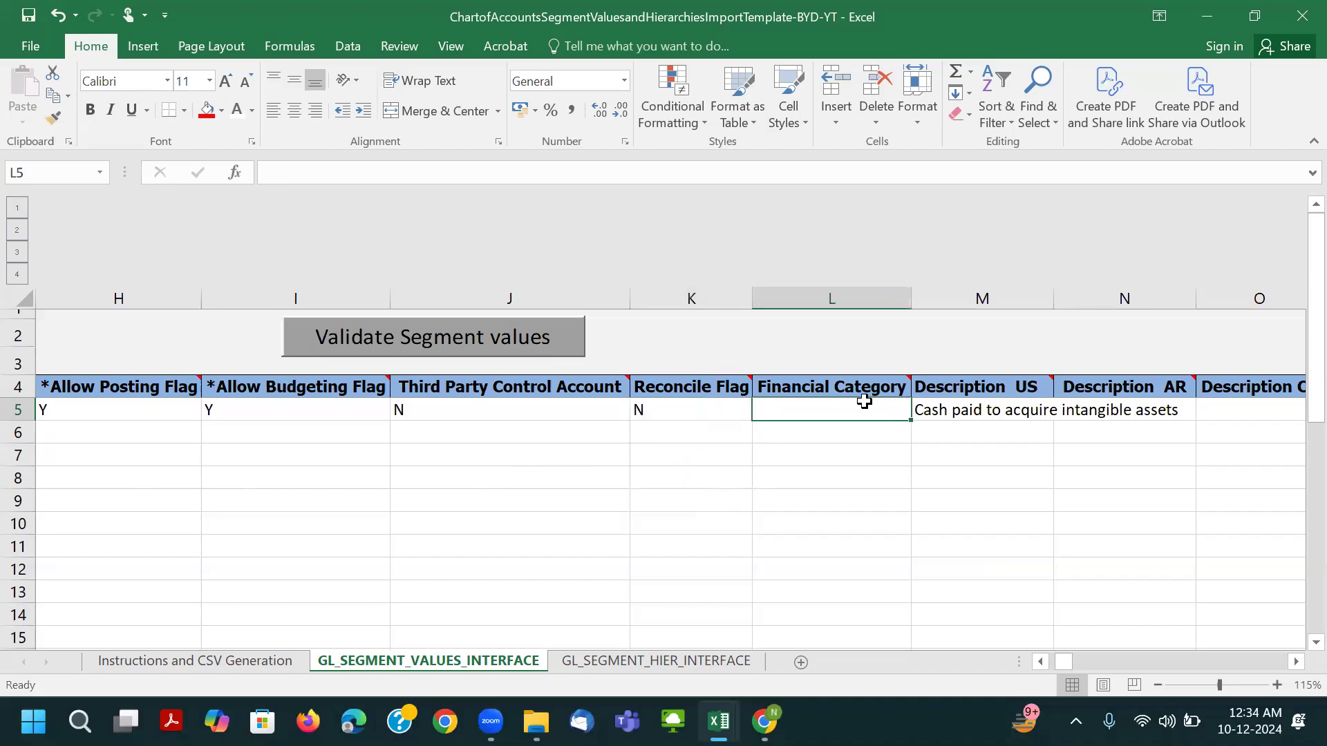
{"action": "left_click_drag", "start_coordinate": [916, 303], "coordinate": [960, 303]}
{"action": "left_click", "coordinate": [858, 387]}
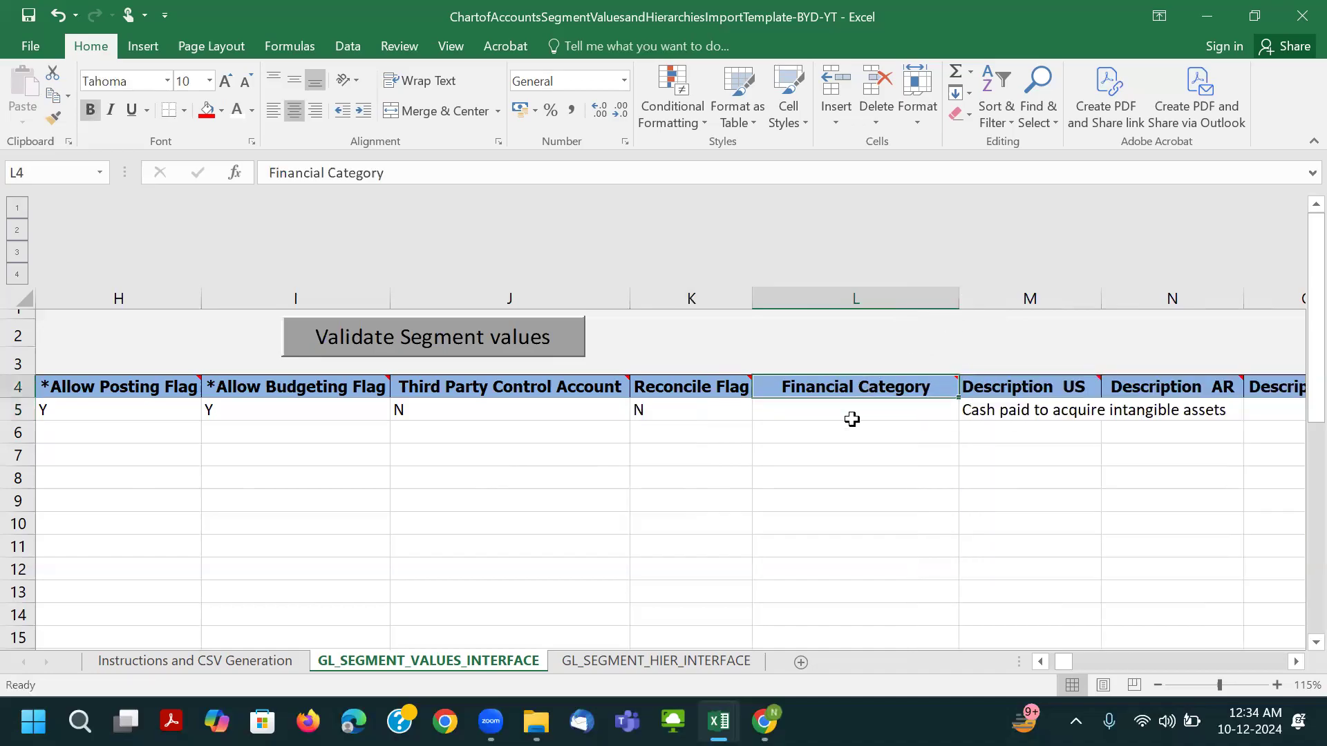
{"action": "left_click", "coordinate": [852, 418]}
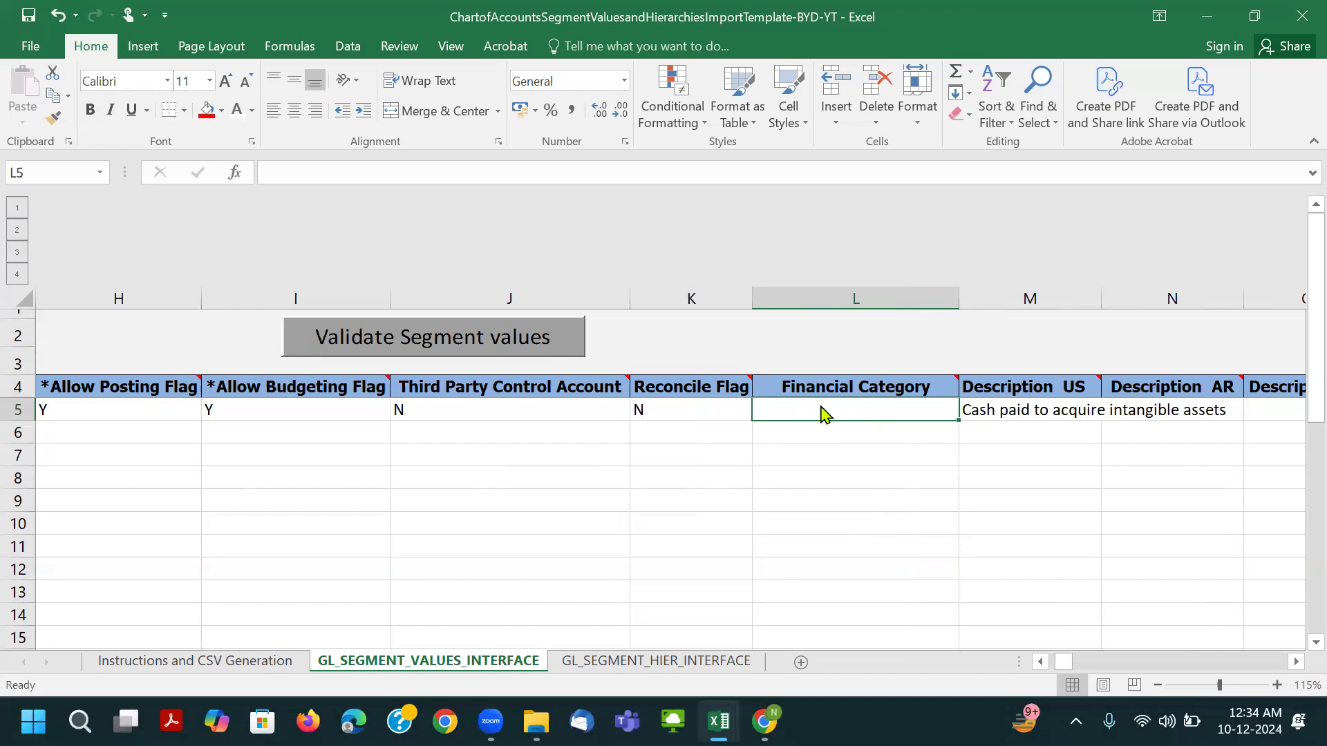
Insert a comment in the Financial Category cell of row 5.
{"action": "right_click", "coordinate": [822, 414]}
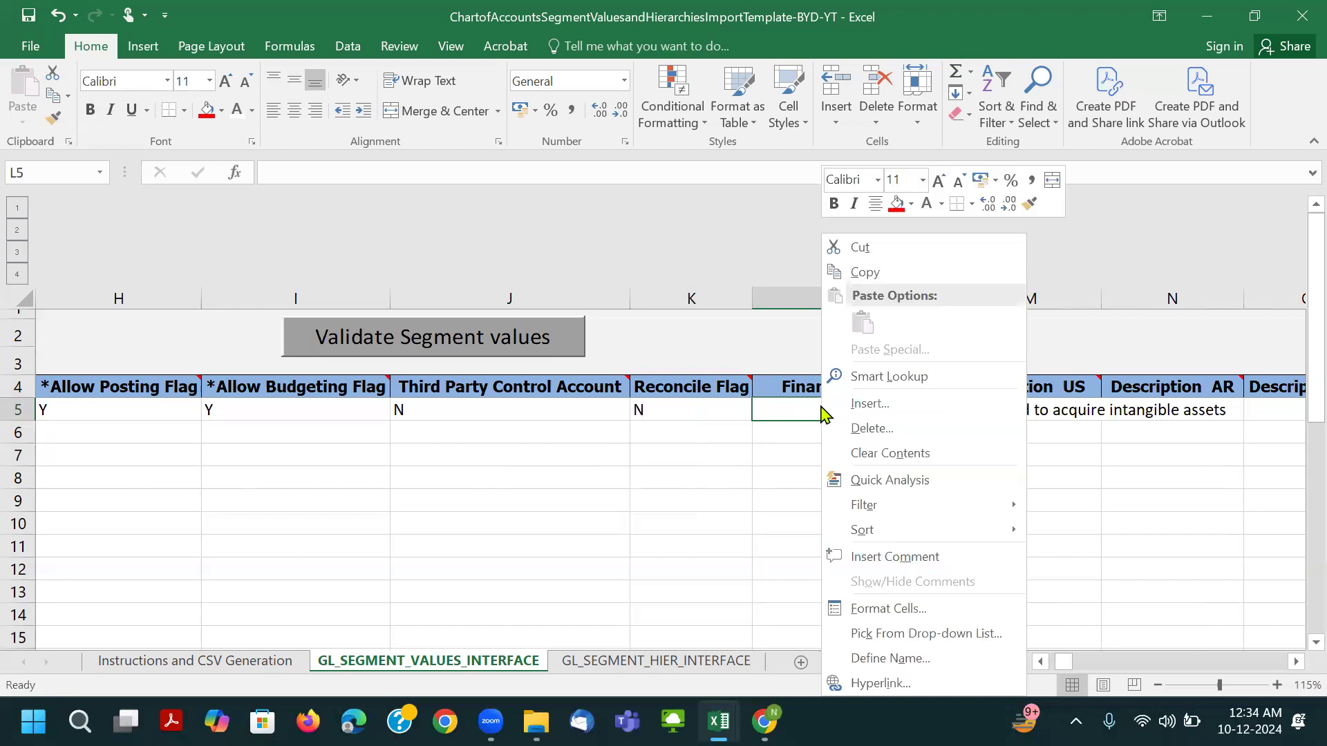
{"action": "left_click", "coordinate": [892, 557]}
{"action": "left_click", "coordinate": [838, 430]}
Show the Financial Category header's comment and move its box just below the header row so that the full text fits in view.
{"action": "left_click", "coordinate": [836, 393]}
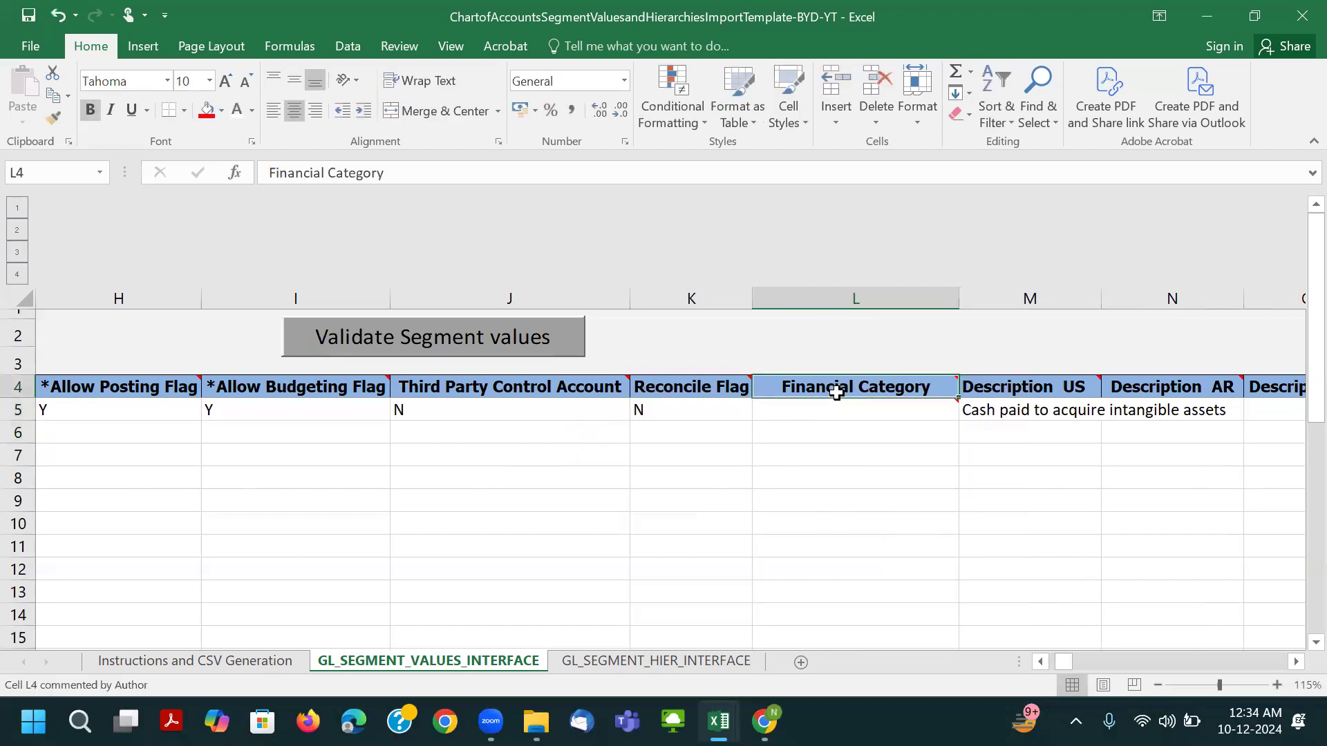
{"action": "right_click", "coordinate": [837, 393]}
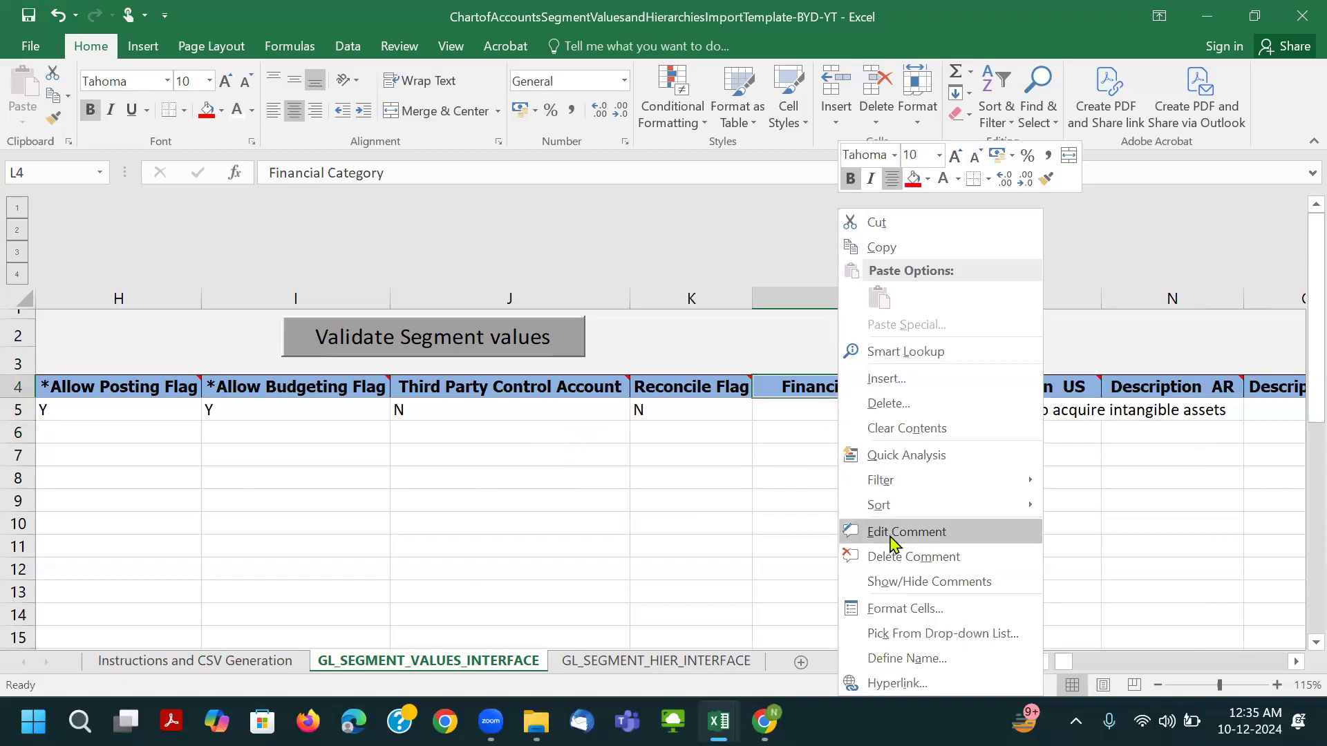
{"action": "left_click", "coordinate": [889, 580]}
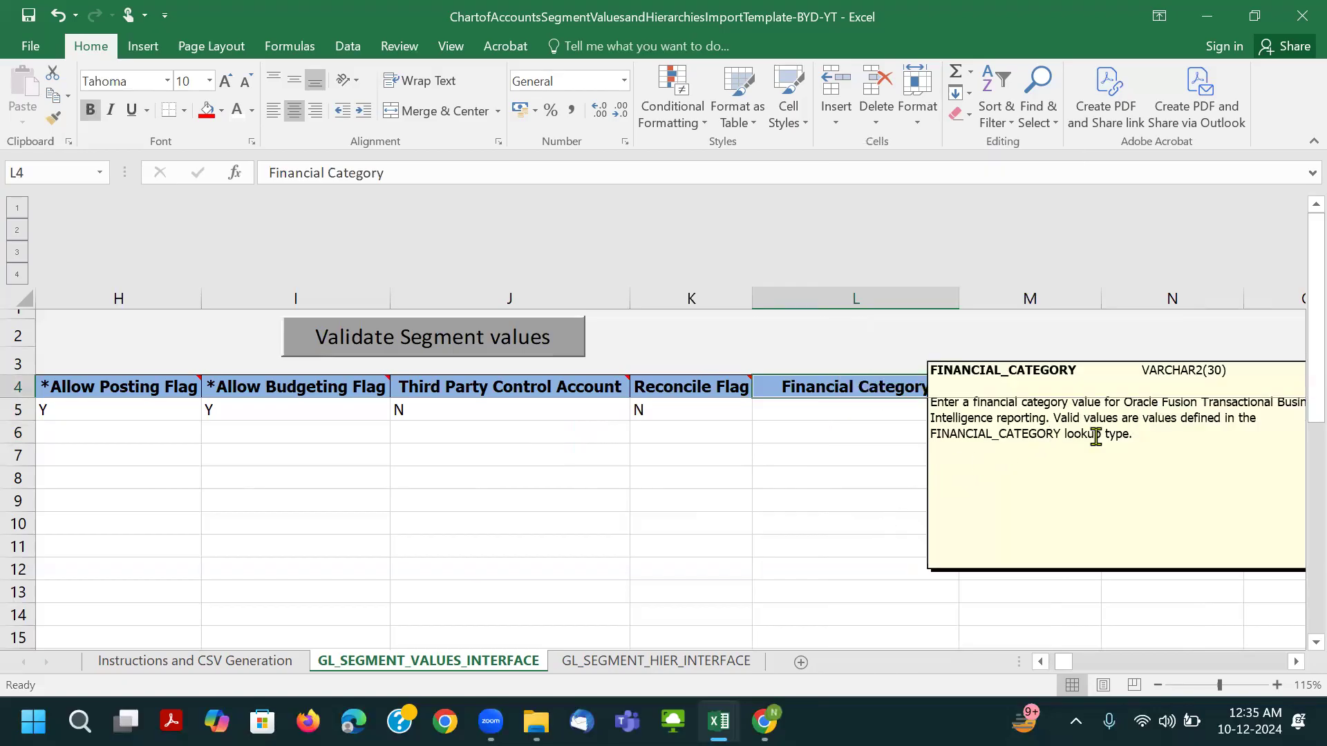
{"action": "left_click", "coordinate": [928, 435]}
{"action": "left_click_drag", "start_coordinate": [928, 435], "coordinate": [1059, 435]}
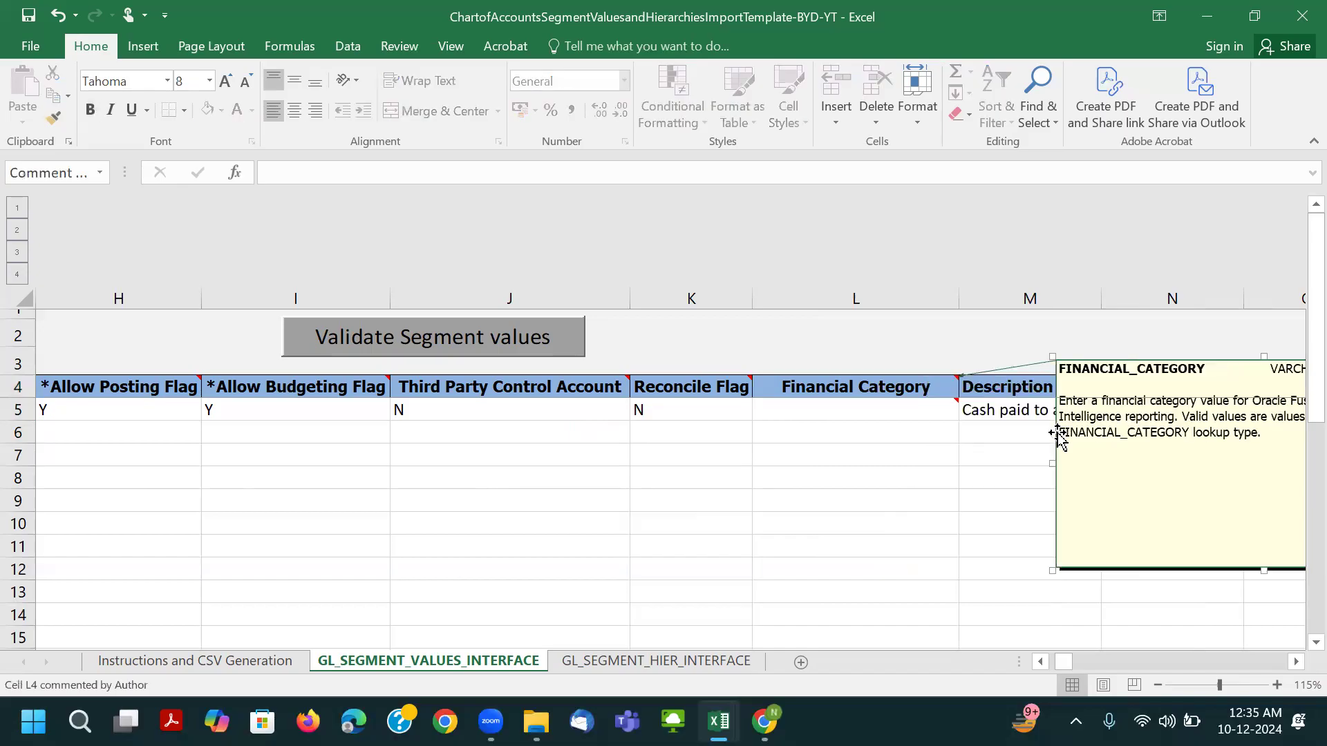
{"action": "left_click", "coordinate": [1061, 432]}
{"action": "left_click_drag", "start_coordinate": [1051, 441], "coordinate": [877, 487]}
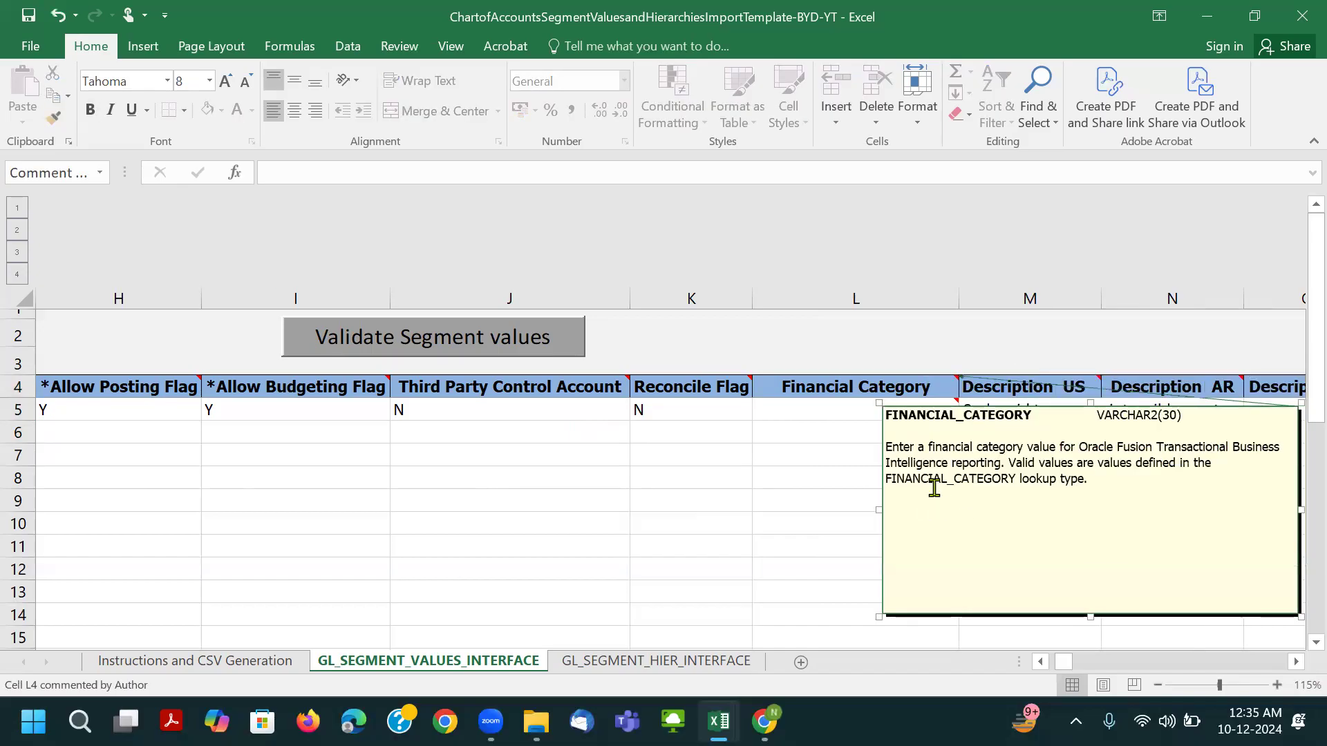
Examine the comment on the Financial Category header together with the empty cells beneath that header.
{"action": "left_click", "coordinate": [811, 413]}
{"action": "left_click_drag", "start_coordinate": [810, 411], "coordinate": [818, 543]}
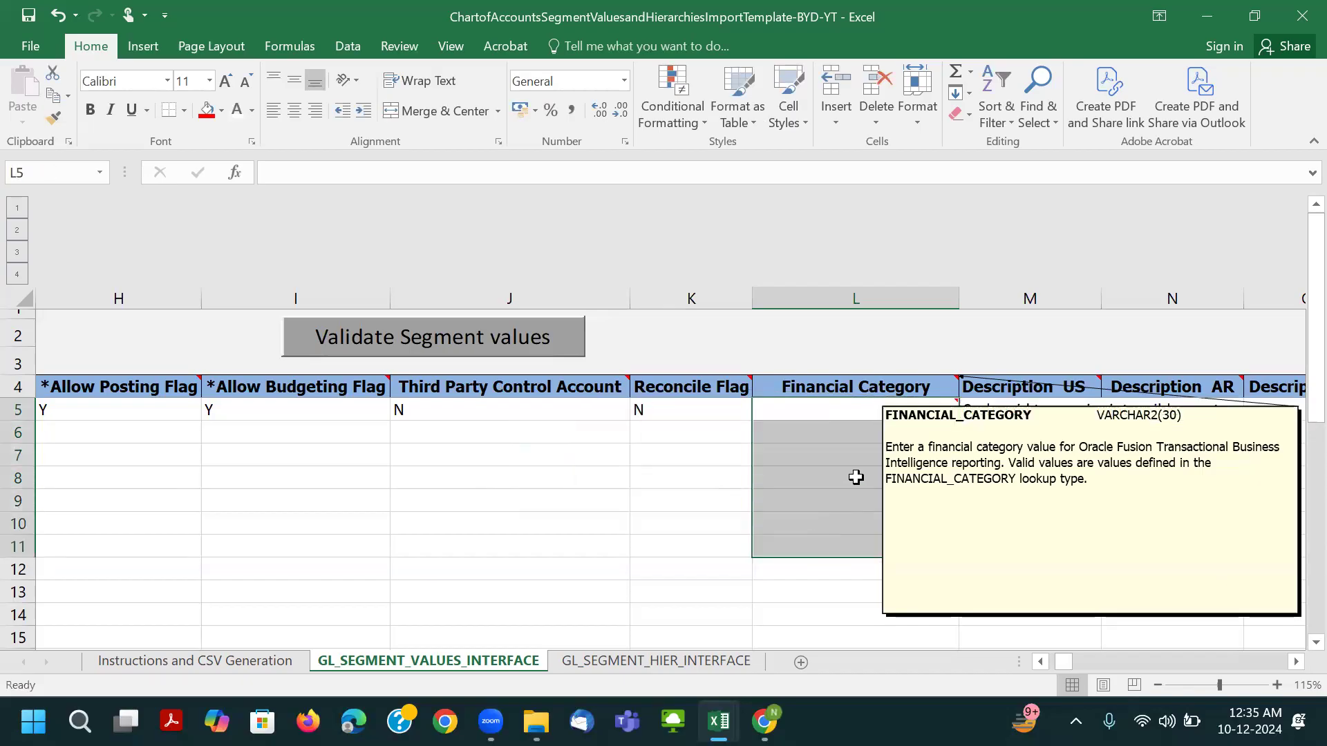
{"action": "left_click", "coordinate": [827, 458]}
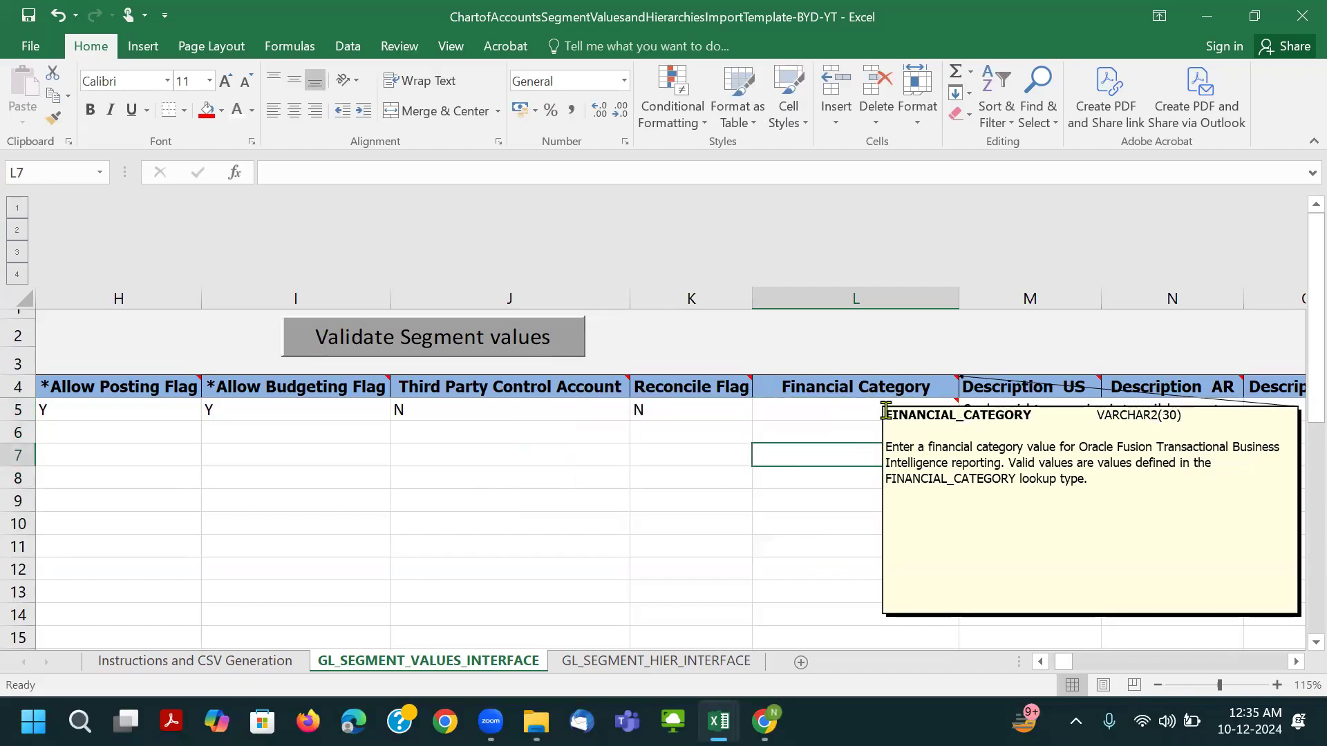
{"action": "left_click", "coordinate": [864, 388]}
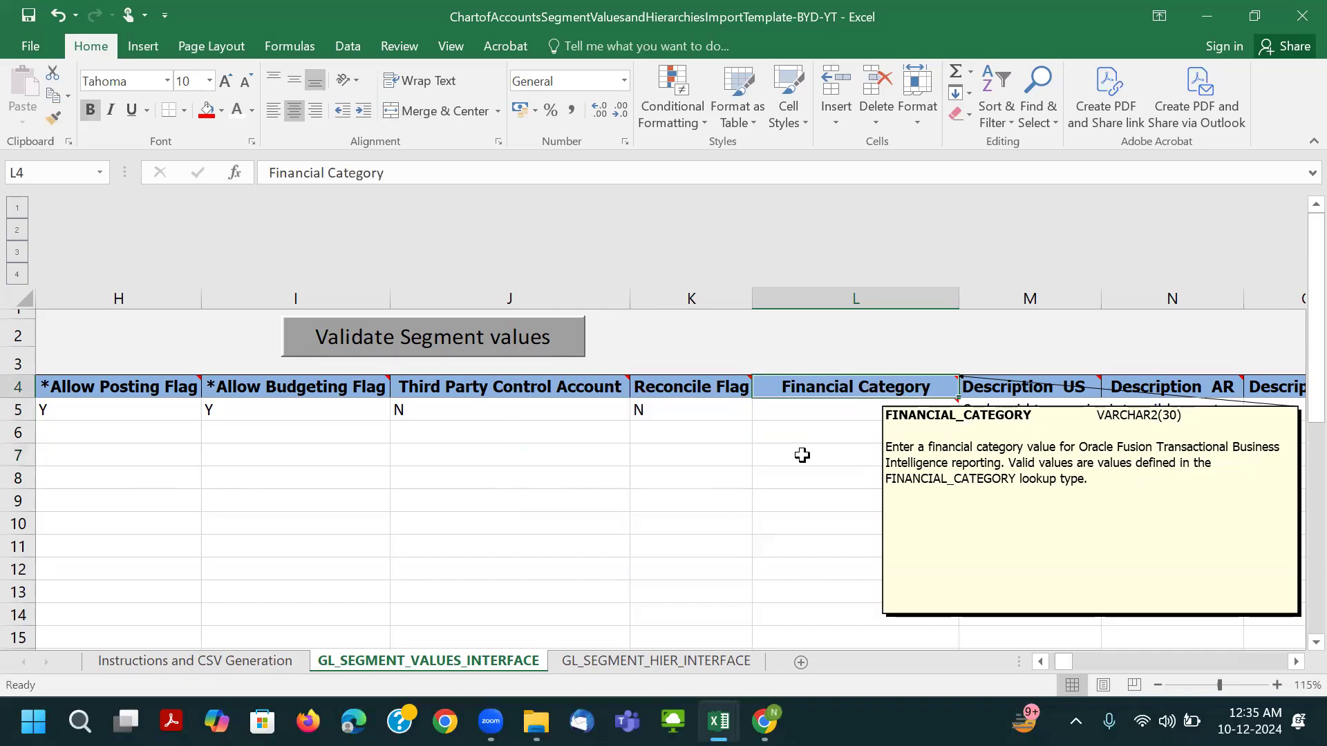
{"action": "left_click", "coordinate": [785, 415]}
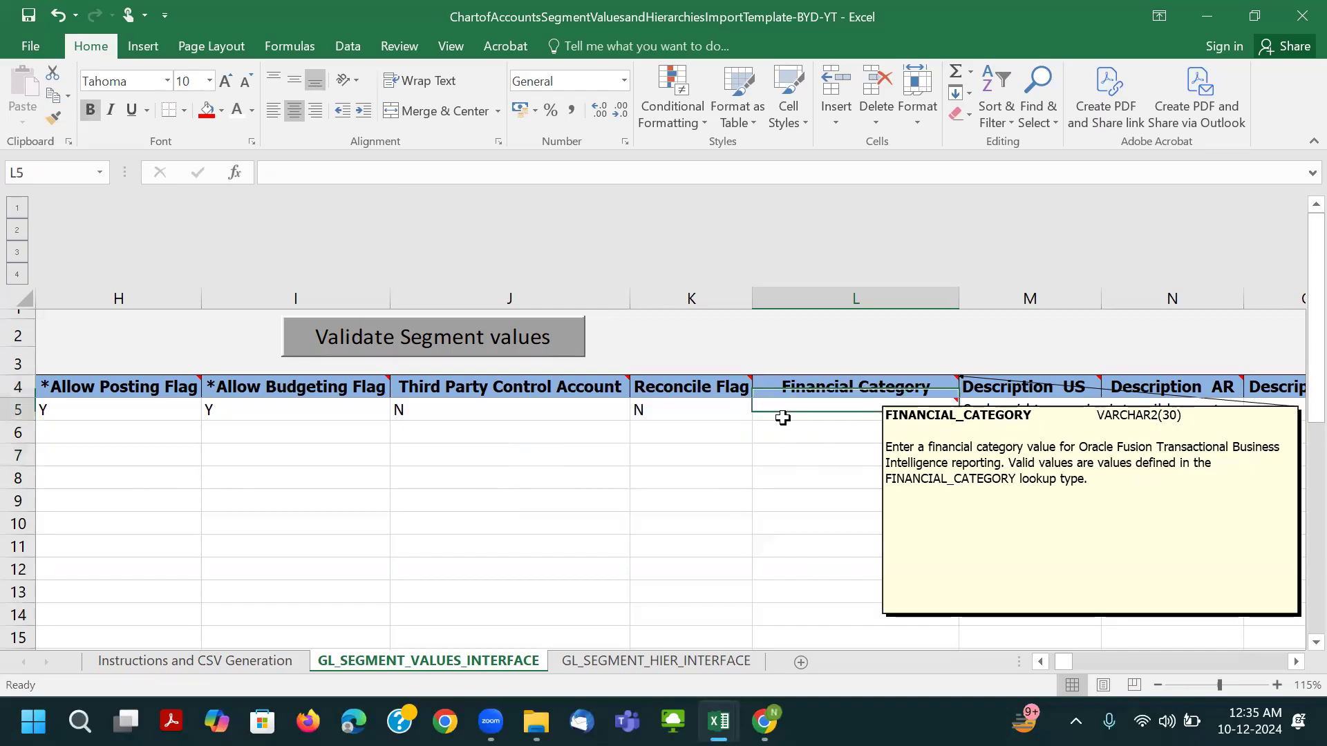
{"action": "left_click", "coordinate": [1014, 479]}
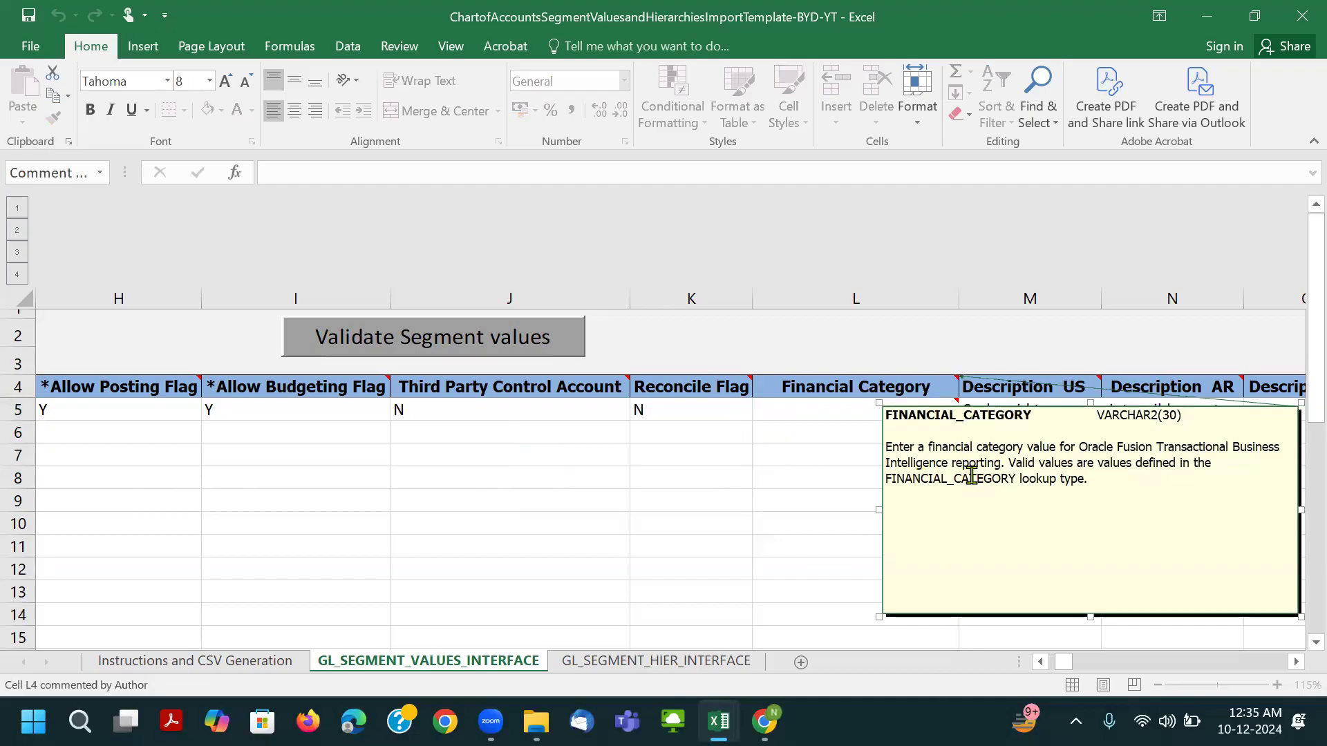
{"action": "left_click_drag", "start_coordinate": [818, 415], "coordinate": [819, 510]}
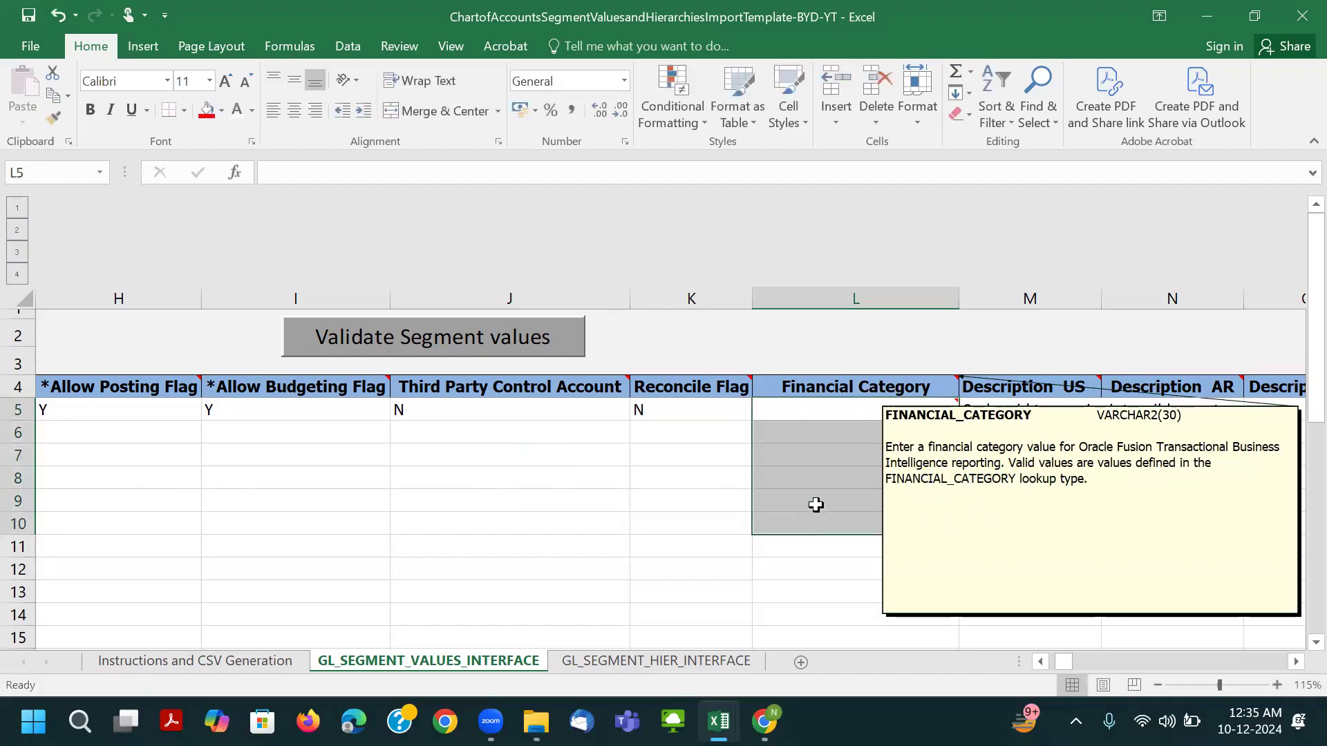
{"action": "left_click", "coordinate": [892, 388]}
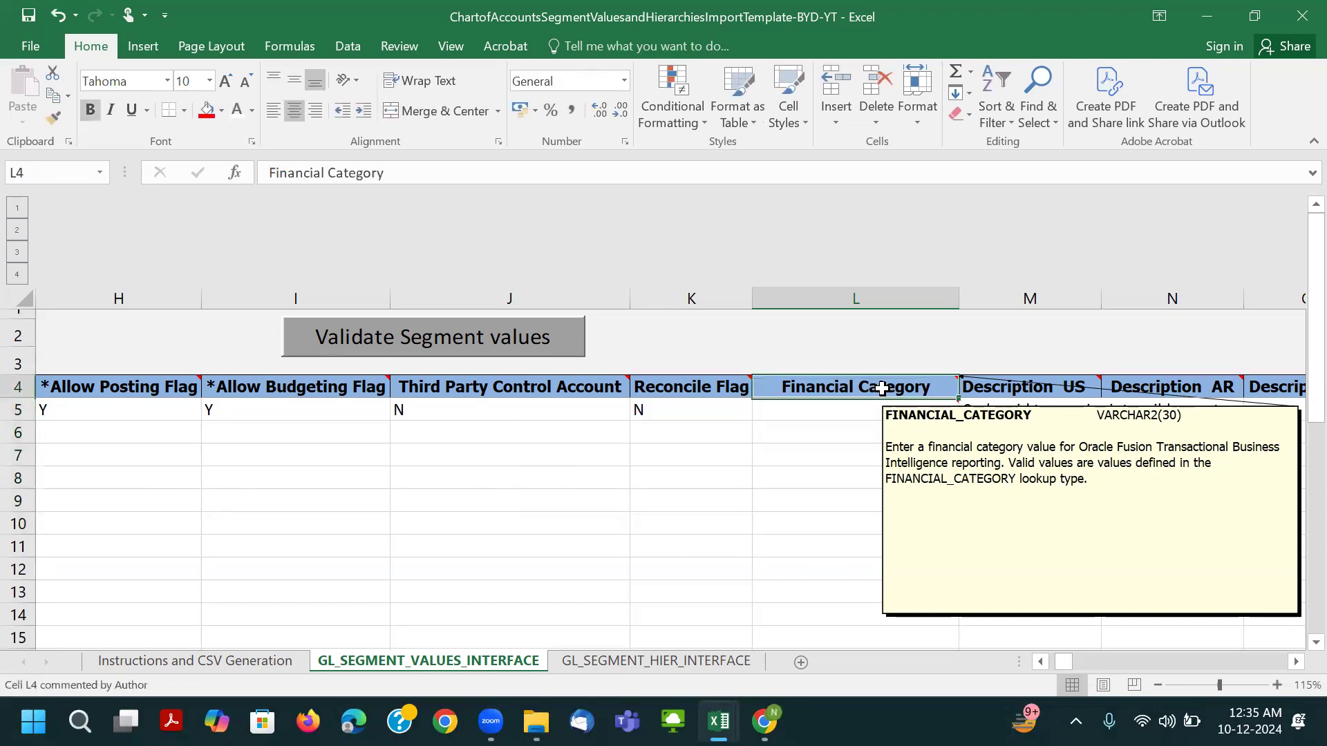
{"action": "left_click", "coordinate": [1035, 384]}
Hide the comment shown for the Financial Category header.
{"action": "left_click", "coordinate": [869, 392]}
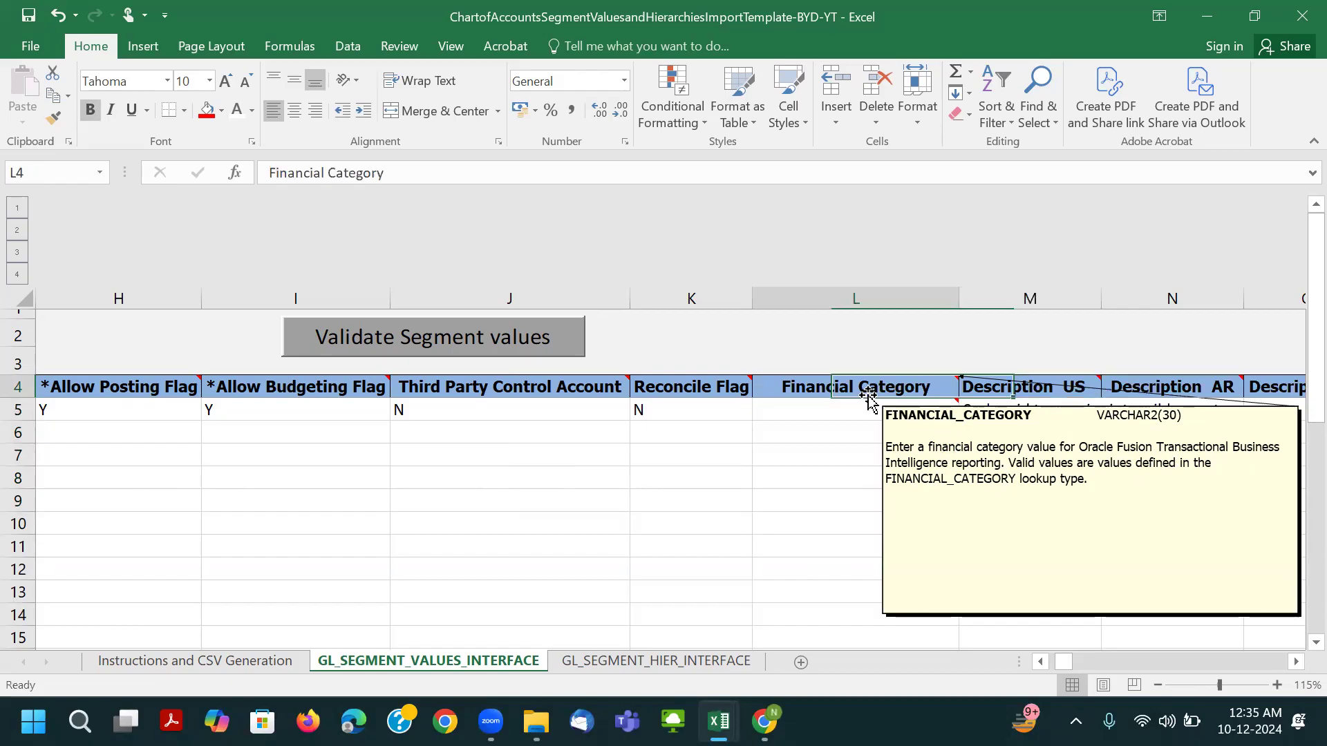
{"action": "right_click", "coordinate": [866, 396]}
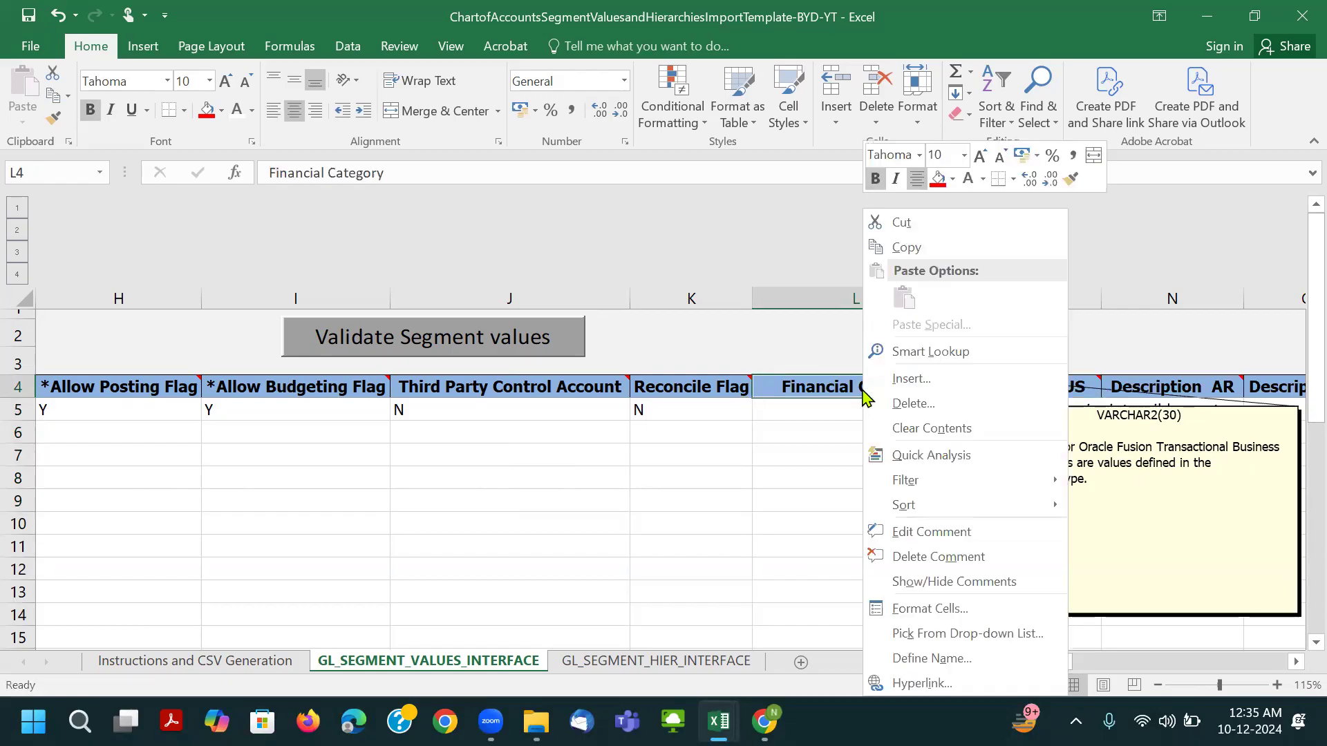
{"action": "left_click", "coordinate": [916, 583]}
Fit the Description US column's width to its contents and select its row 5 description.
{"action": "left_click", "coordinate": [1021, 388]}
{"action": "key", "text": "Right"}
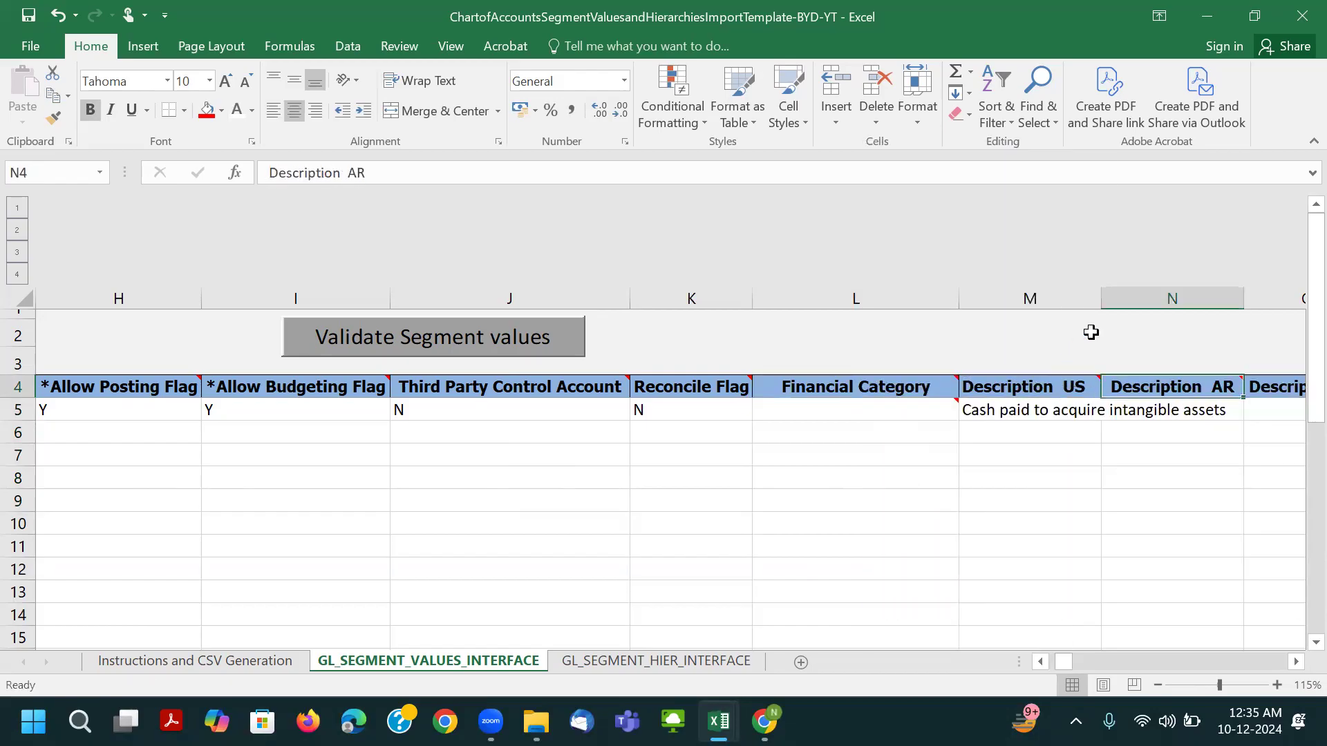
{"action": "double_click", "coordinate": [1101, 297]}
{"action": "left_click", "coordinate": [1067, 412]}
{"action": "scroll", "coordinate": [1093, 447], "scroll_direction": "down", "scroll_amount": 1}
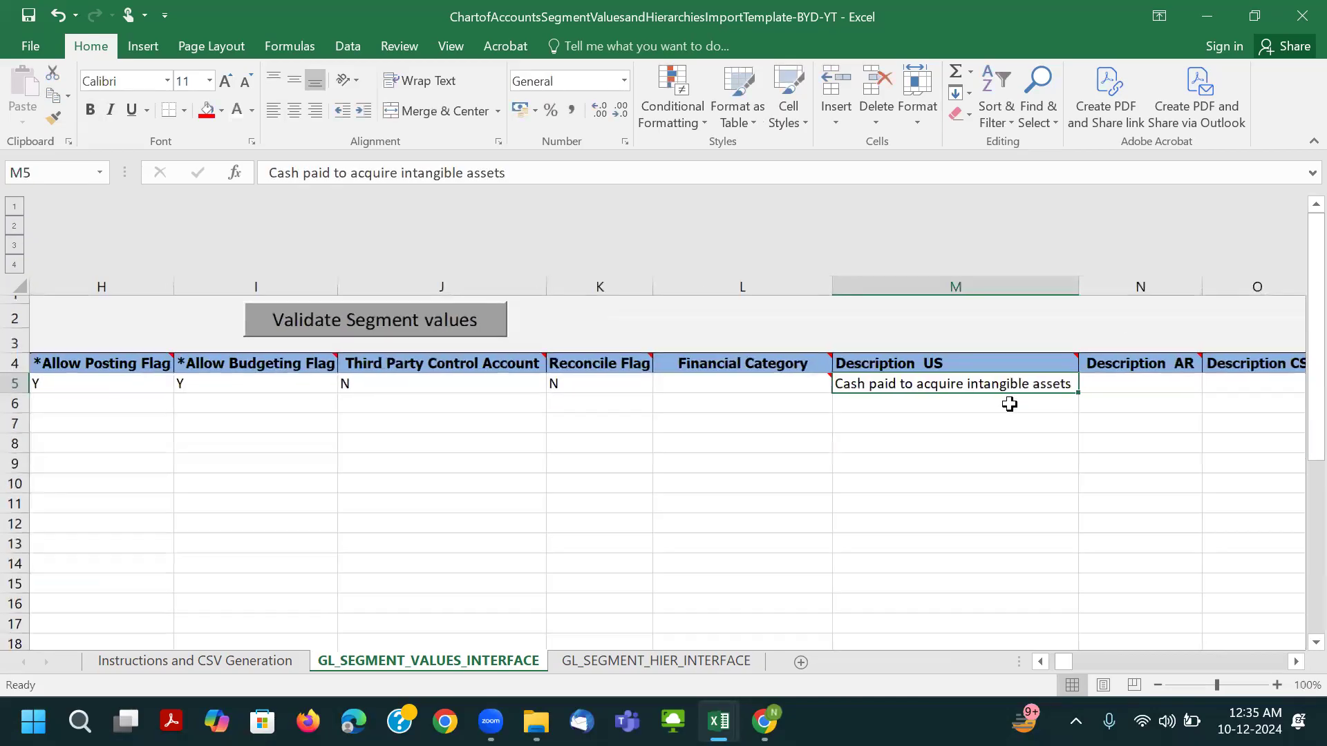
Read the comments on the Description US and Description CS headers and look through the other language description columns up to Description E.
{"action": "left_click", "coordinate": [983, 361]}
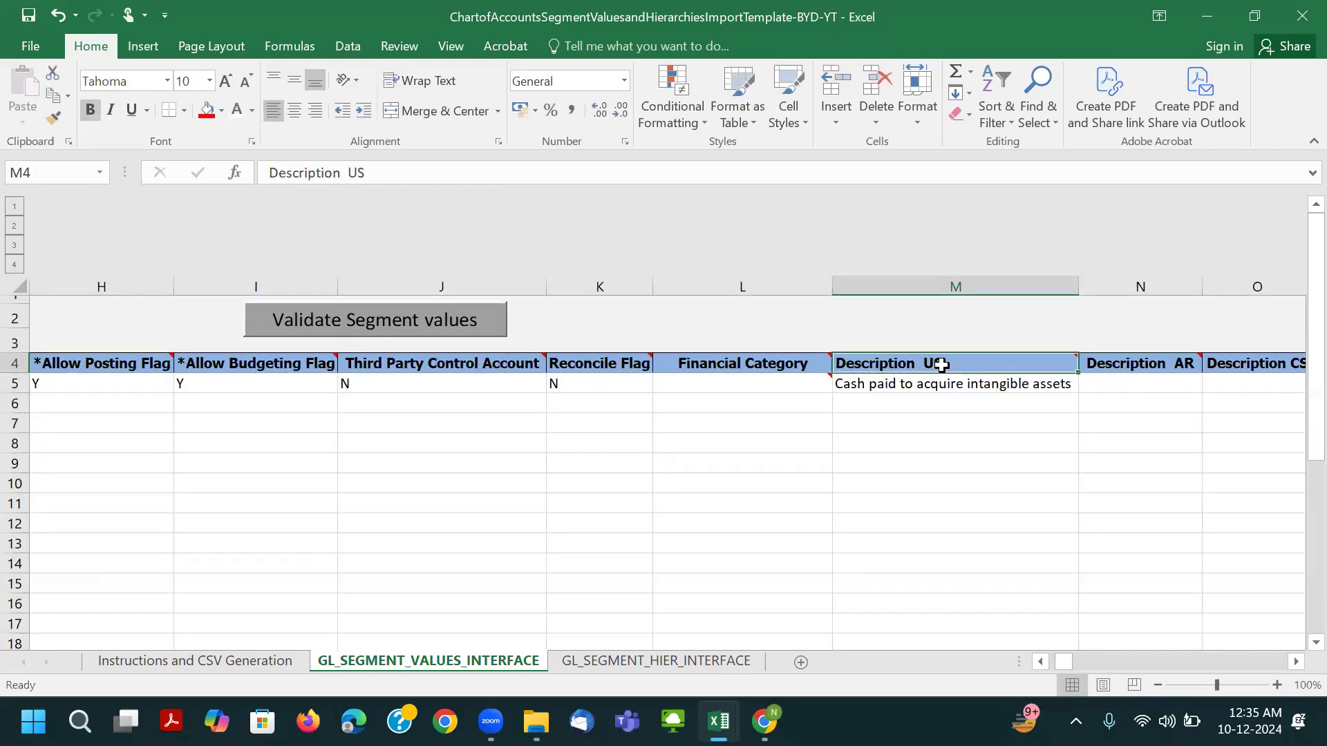
{"action": "mouse_move", "coordinate": [903, 360]}
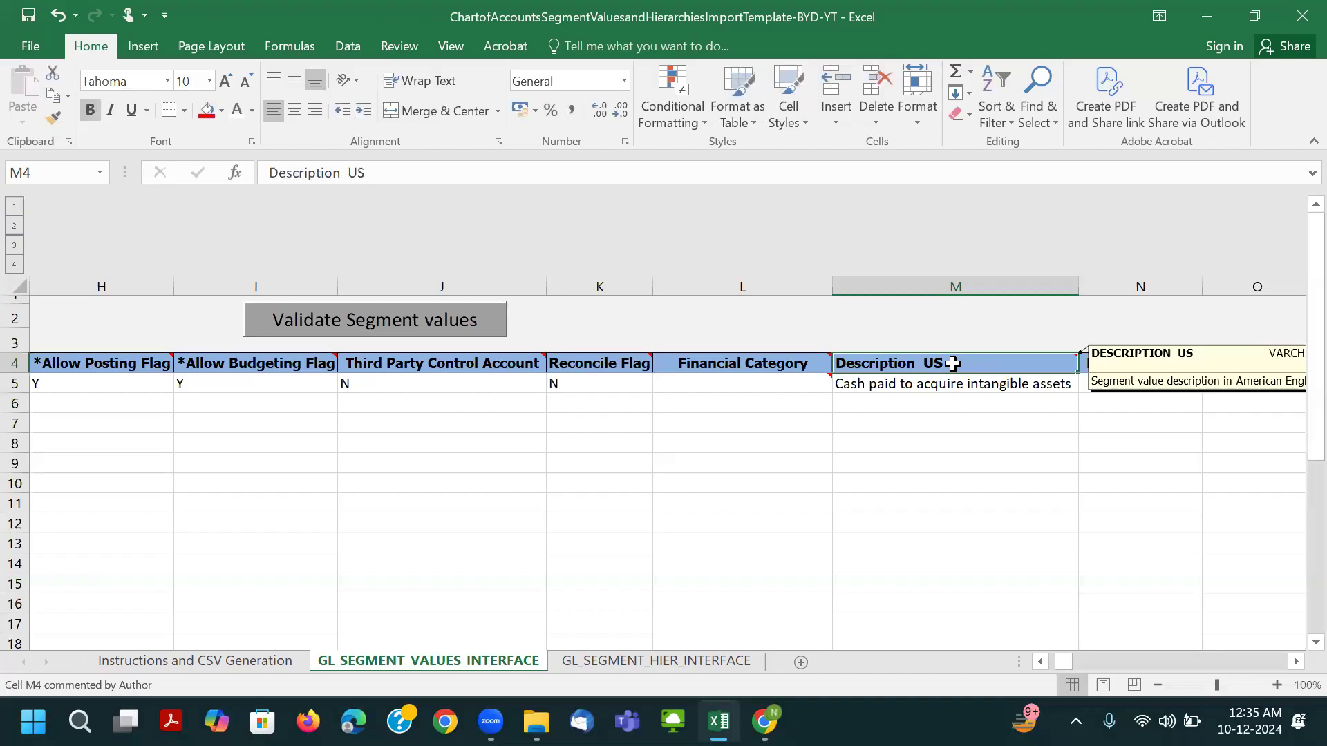
{"action": "key", "text": "Right"}
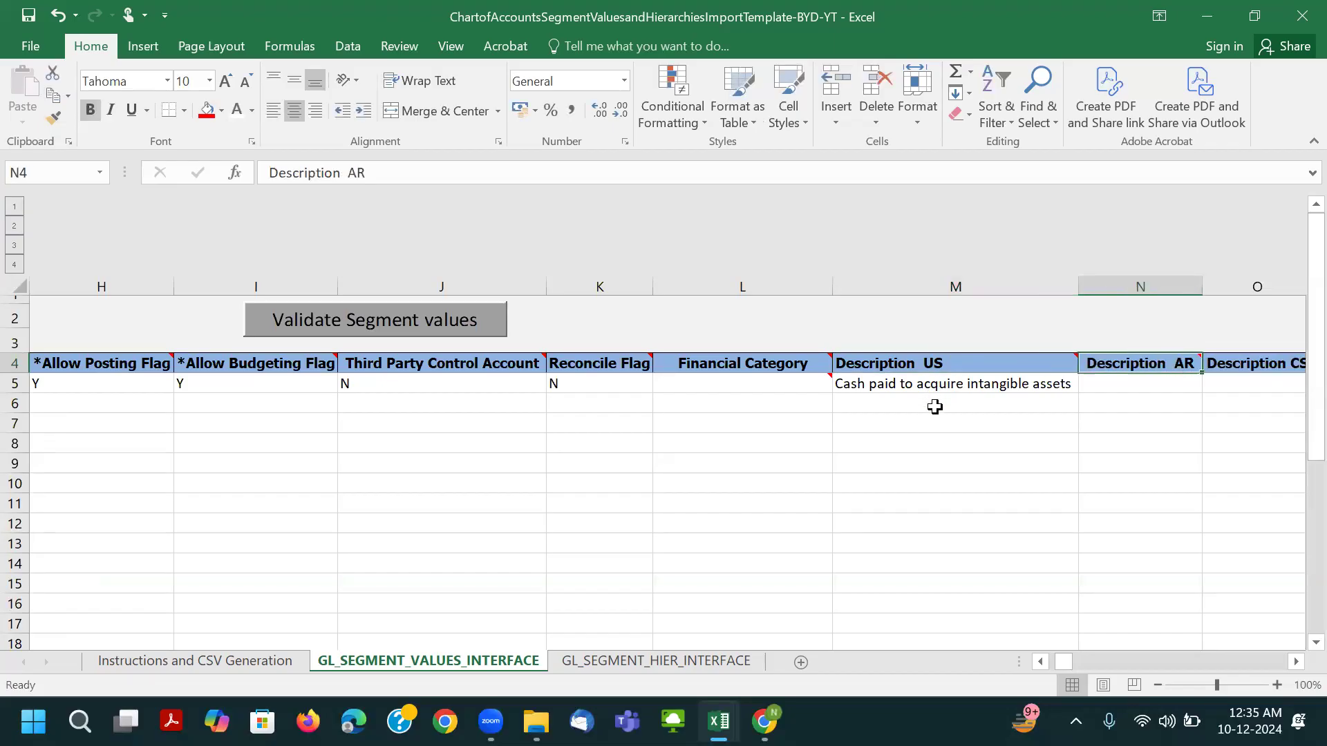
{"action": "key", "text": "Right"}
{"action": "mouse_move", "coordinate": [1110, 367]}
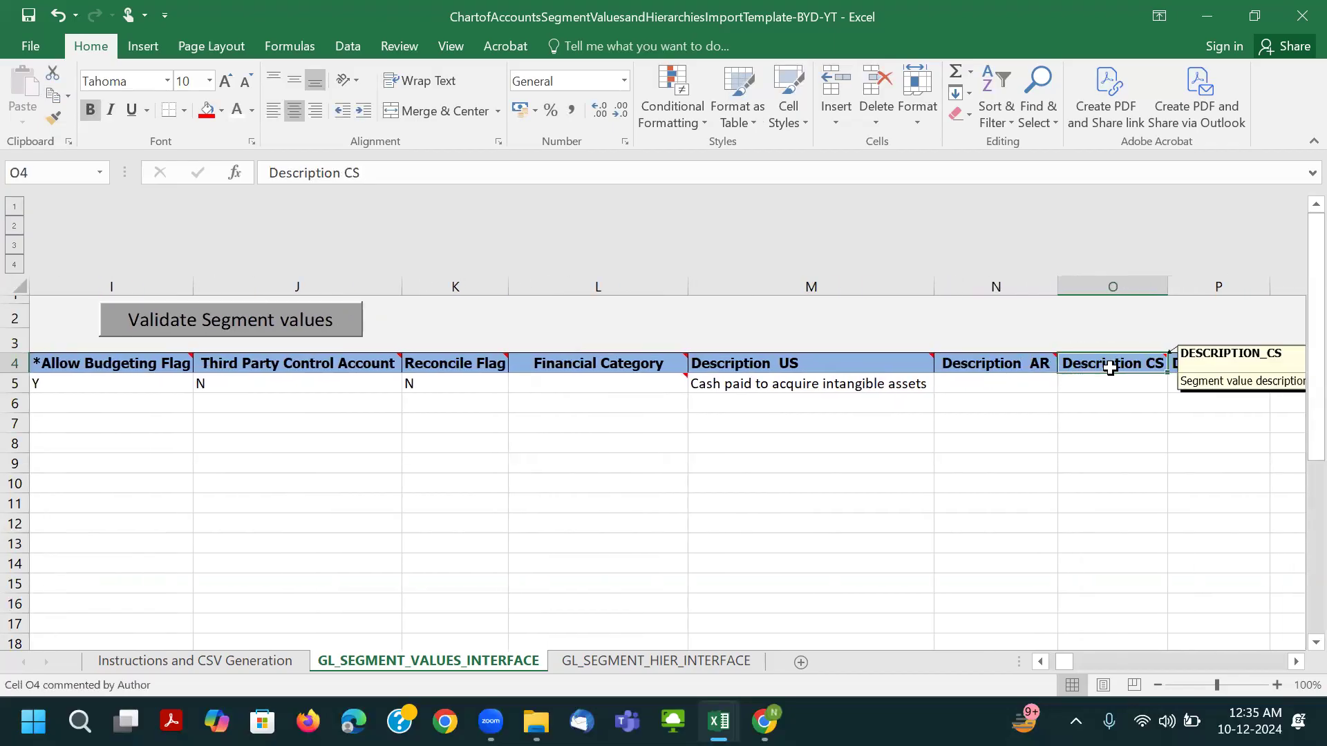
{"action": "key", "text": "Right"}
{"action": "key", "text": "Right"}
{"action": "key", "text": "Right"}
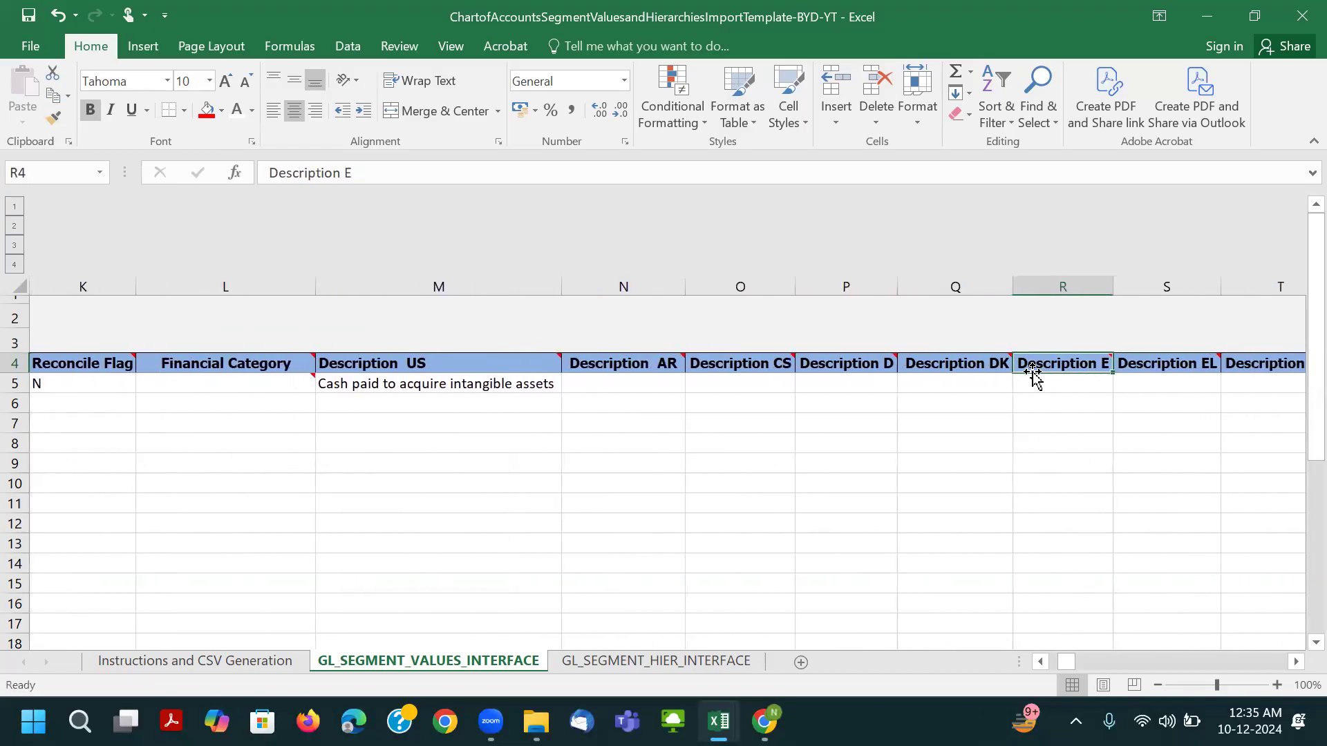
Read the comments on the Description DK and Description EL headers, then select the Description ESA header.
{"action": "mouse_move", "coordinate": [1001, 367]}
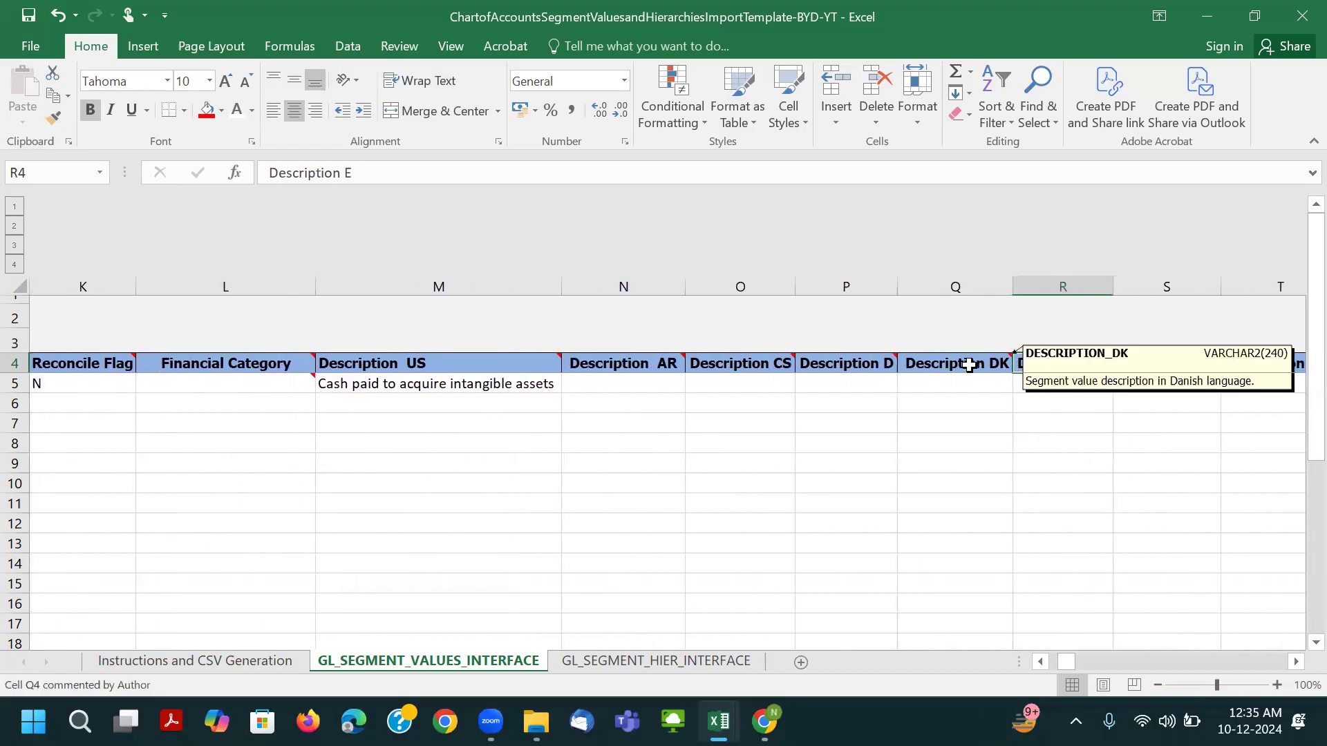
{"action": "mouse_move", "coordinate": [863, 365]}
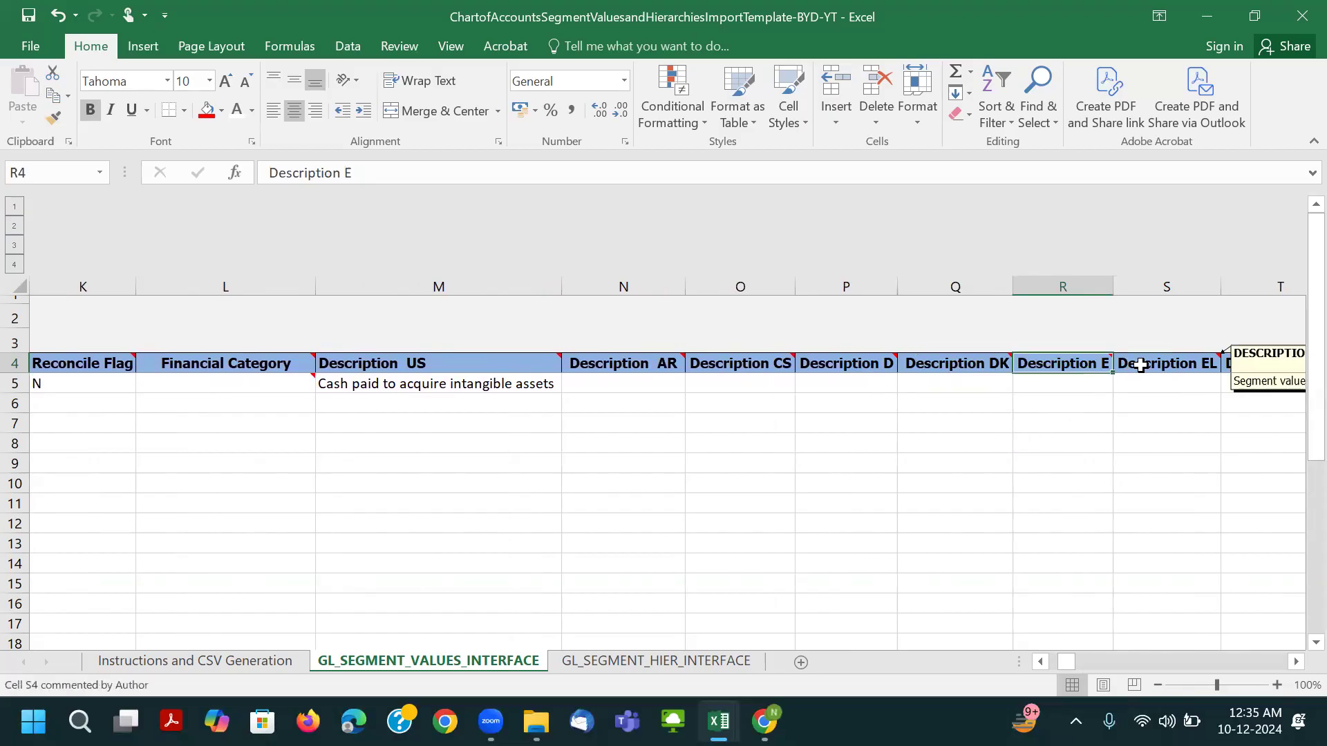
{"action": "key", "text": "Right"}
{"action": "key", "text": "Right"}
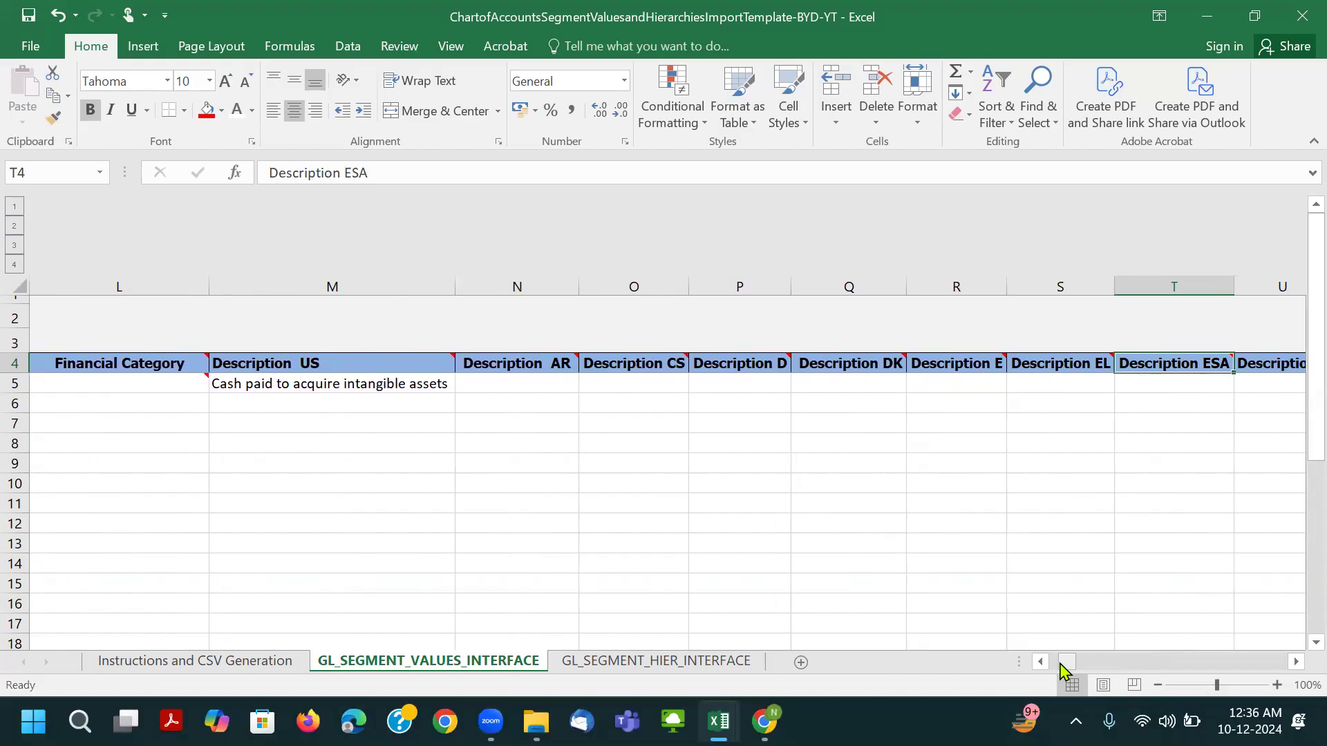
Return to the first columns of the Segment Values sheet and read the comment on the Start Date header.
{"action": "left_click_drag", "start_coordinate": [1061, 663], "coordinate": [1016, 663]}
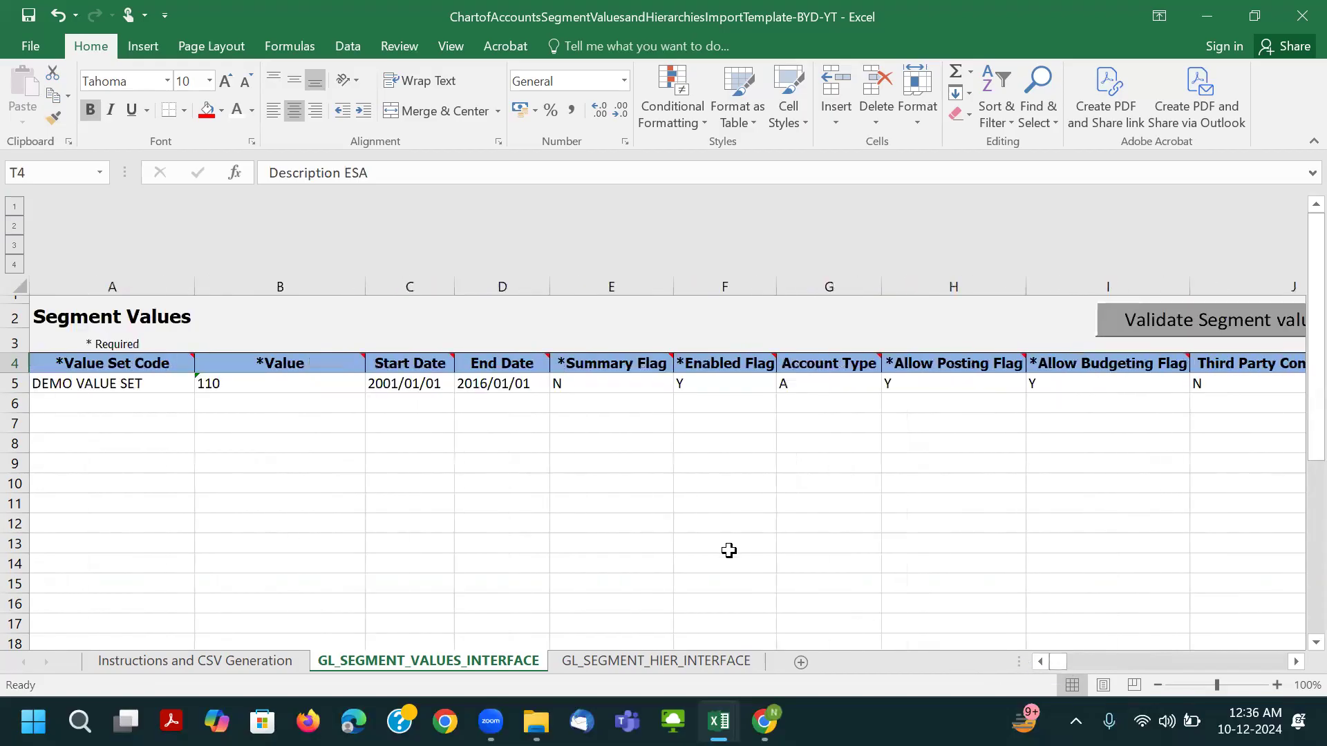
{"action": "scroll", "coordinate": [517, 475], "scroll_direction": "down", "scroll_amount": 1}
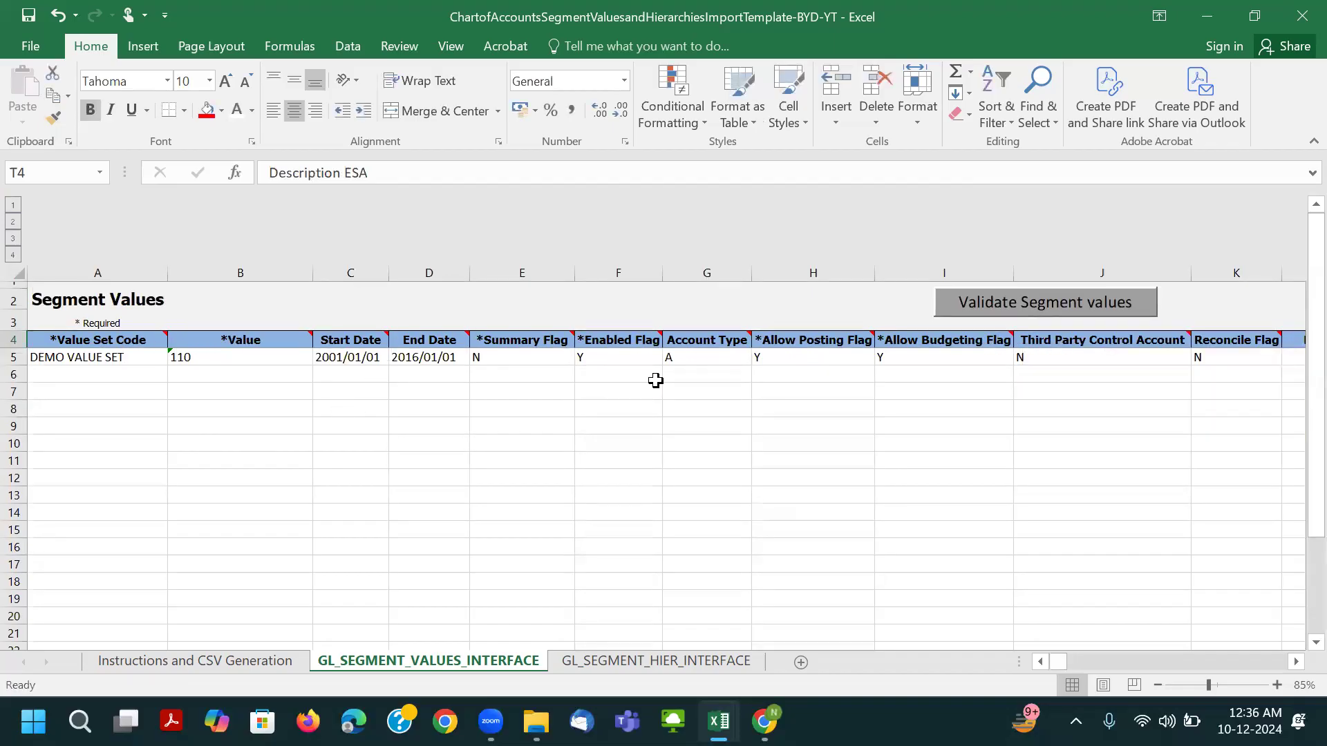
{"action": "left_click", "coordinate": [61, 373]}
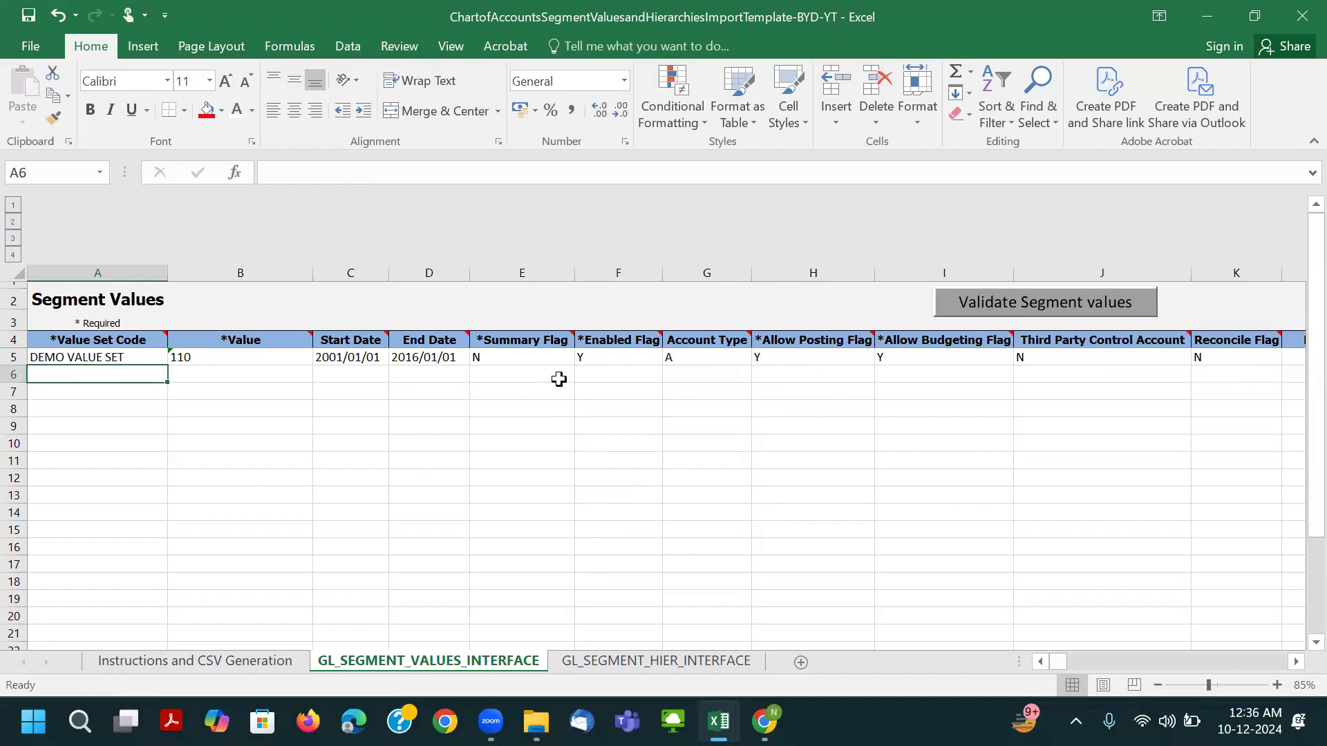
{"action": "mouse_move", "coordinate": [345, 338]}
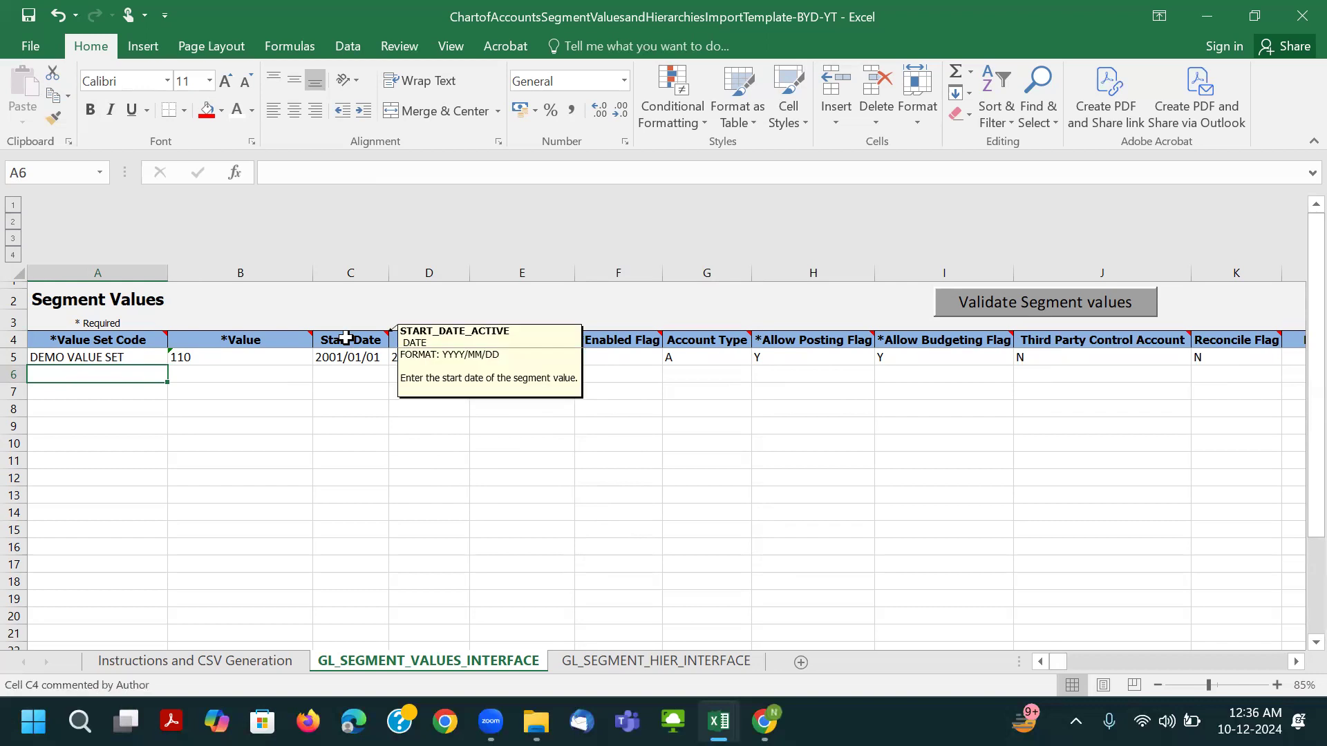
{"action": "scroll", "coordinate": [345, 338], "scroll_direction": "up", "scroll_amount": 1, "text": "ctrl"}
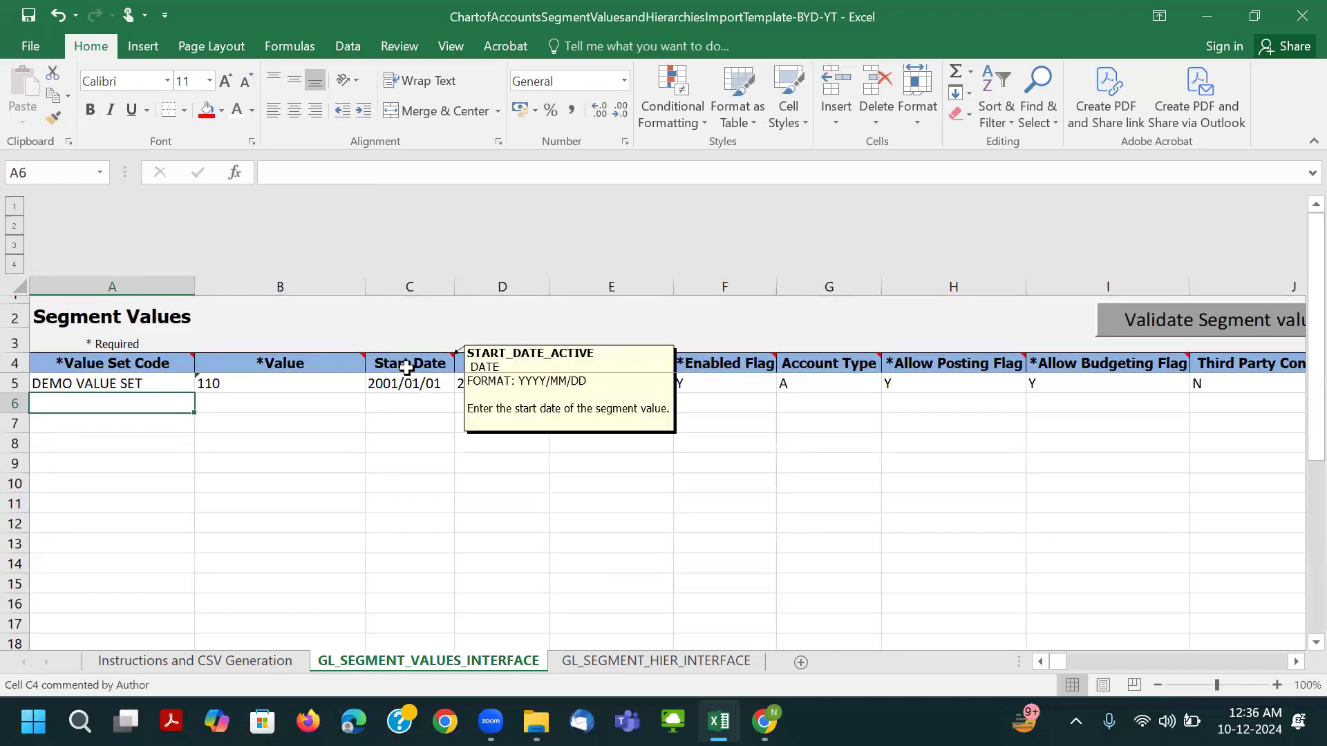
{"action": "left_click", "coordinate": [407, 442]}
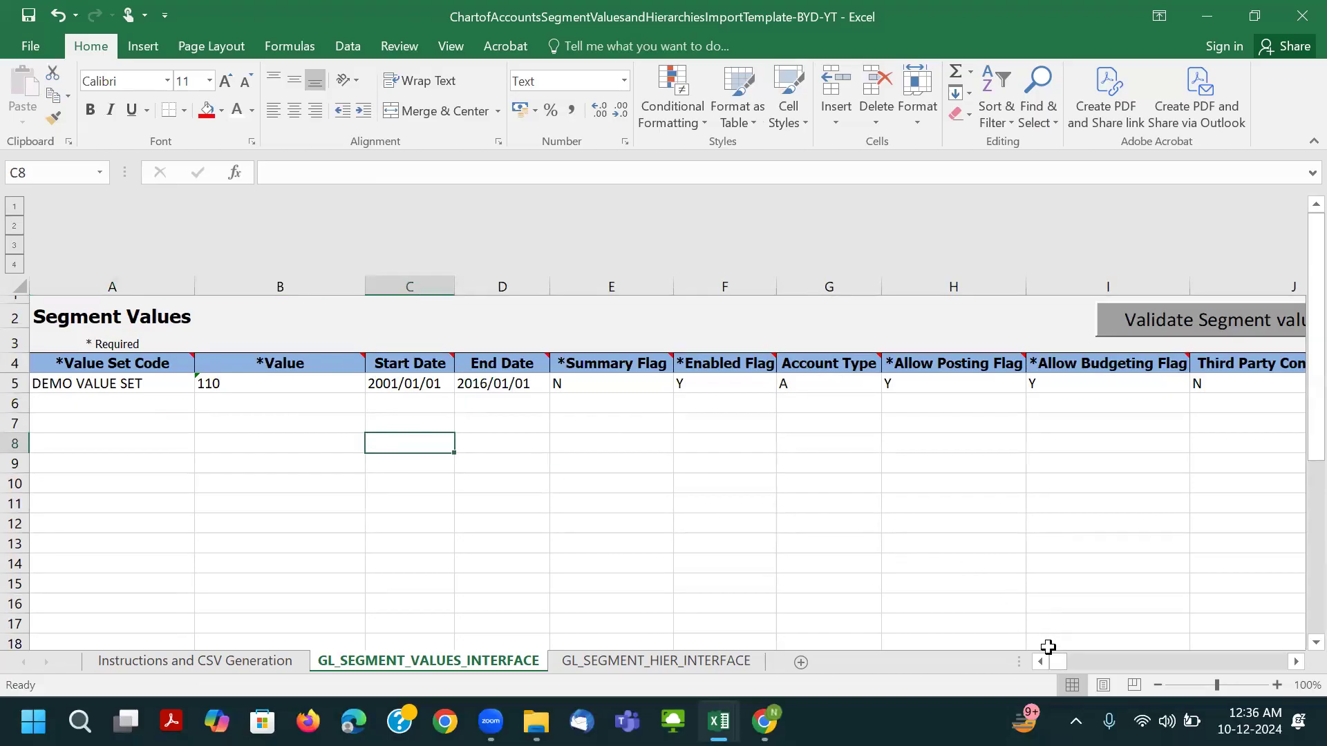
{"action": "left_click", "coordinate": [208, 421]}
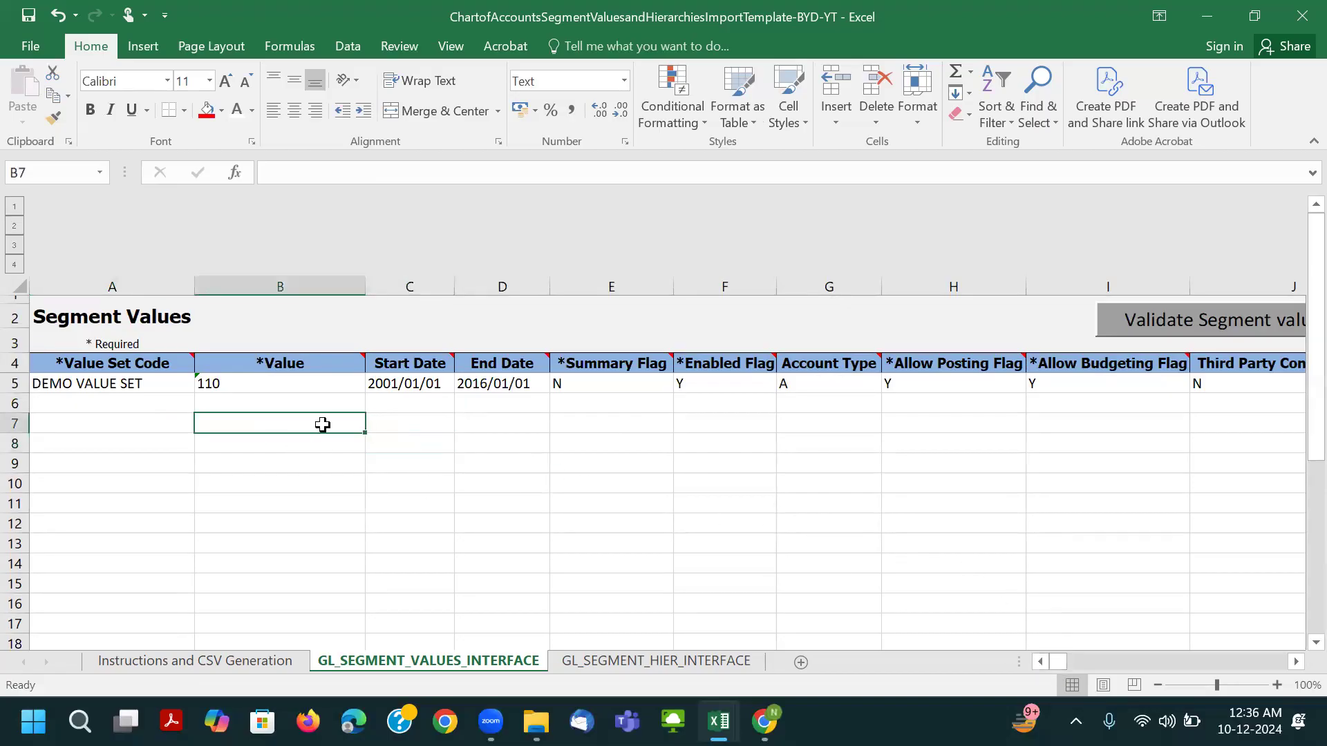
{"action": "left_click", "coordinate": [113, 403]}
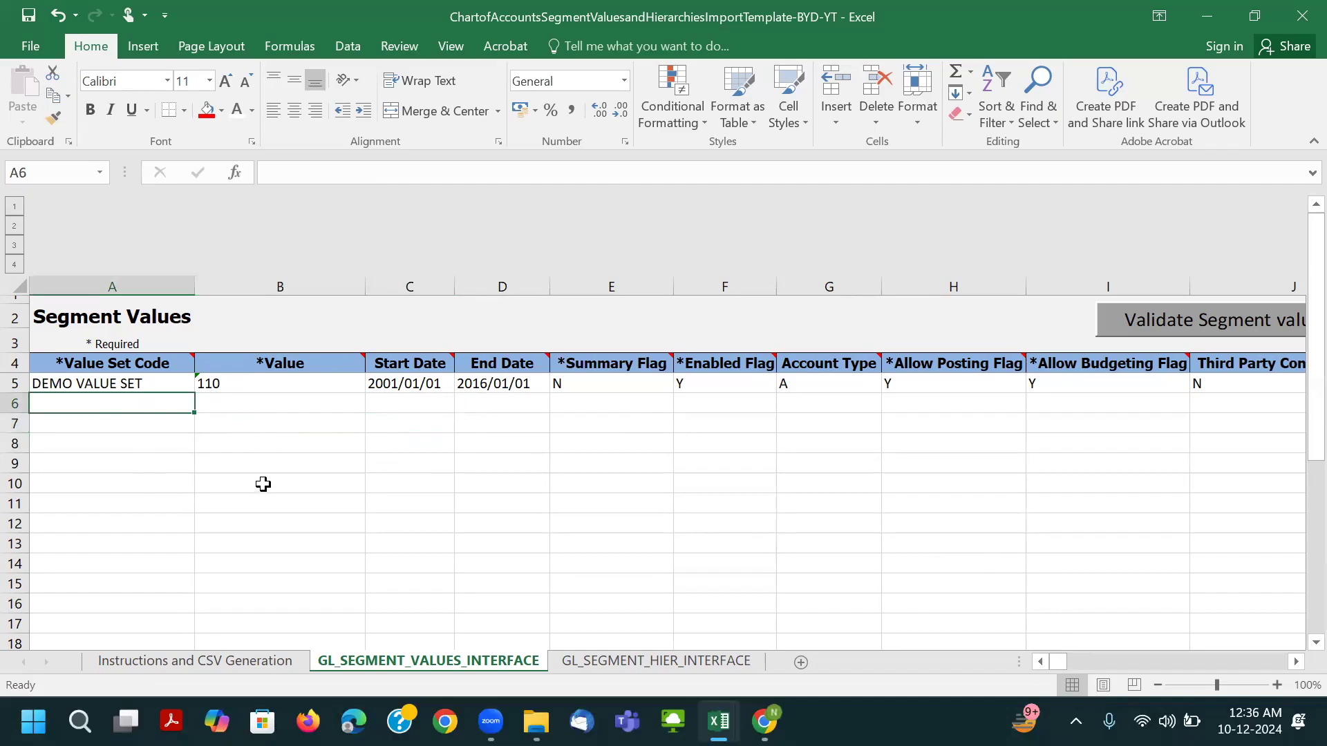
{"action": "left_click", "coordinate": [248, 403]}
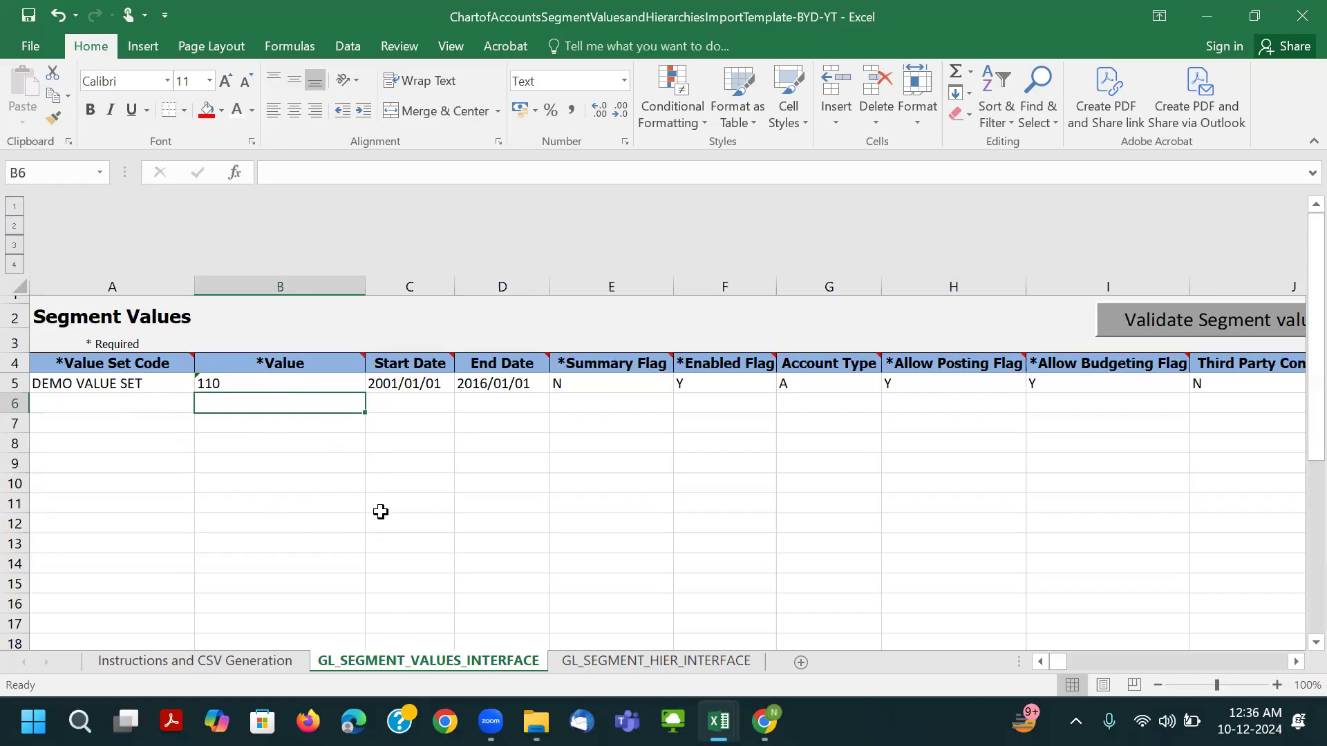
{"action": "left_click", "coordinate": [121, 402]}
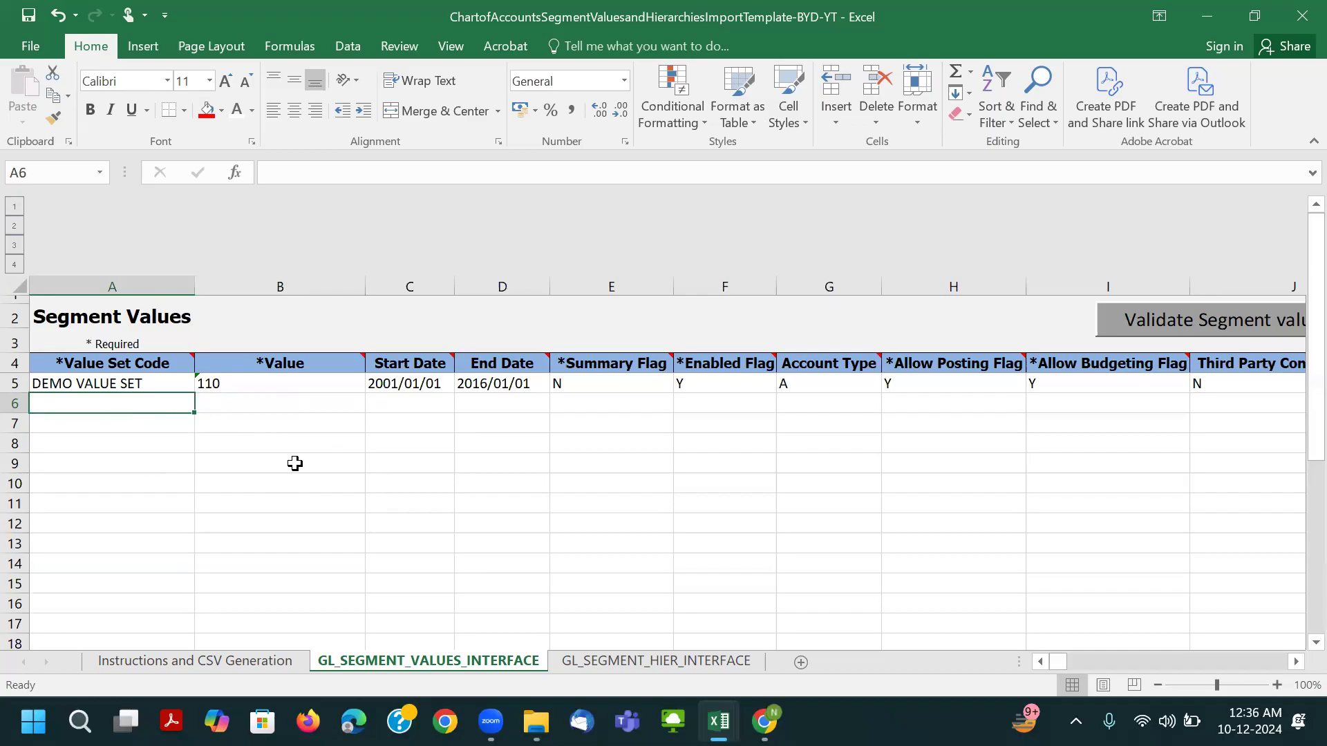
{"action": "left_click", "coordinate": [169, 444]}
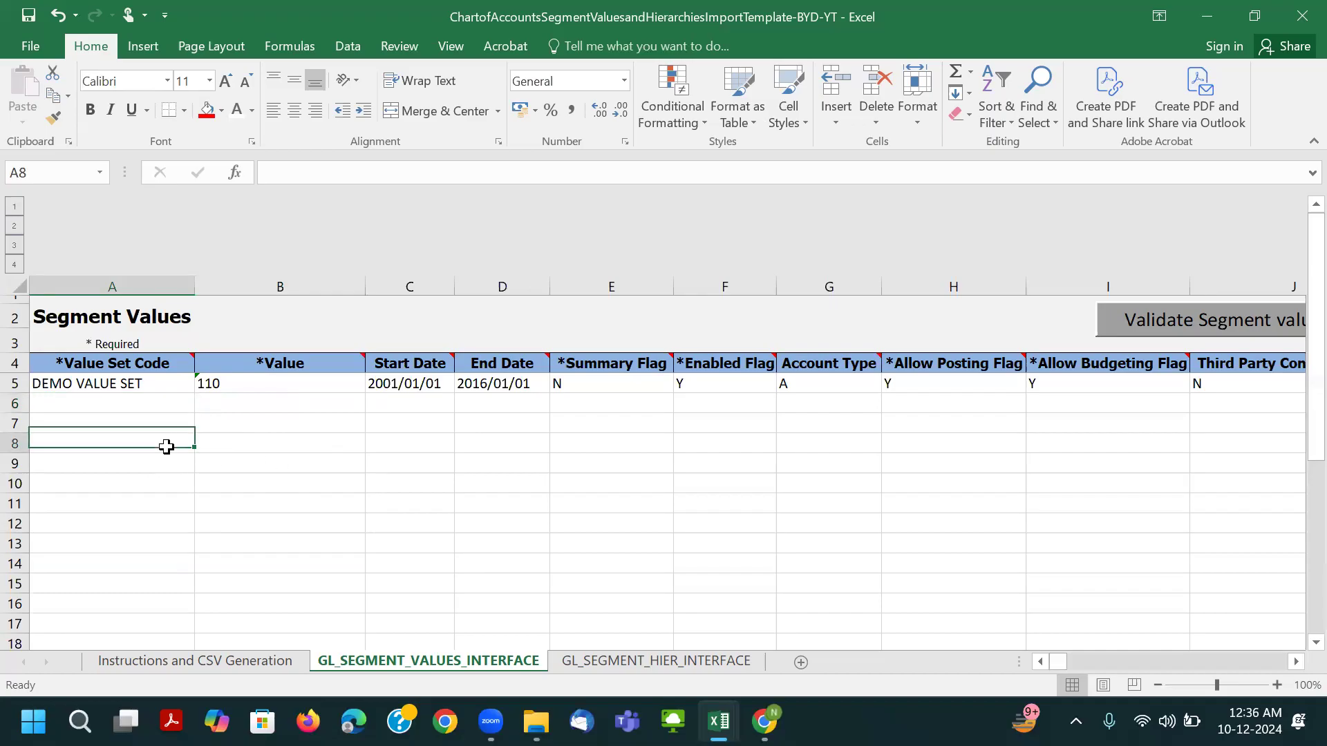
{"action": "left_click", "coordinate": [83, 401]}
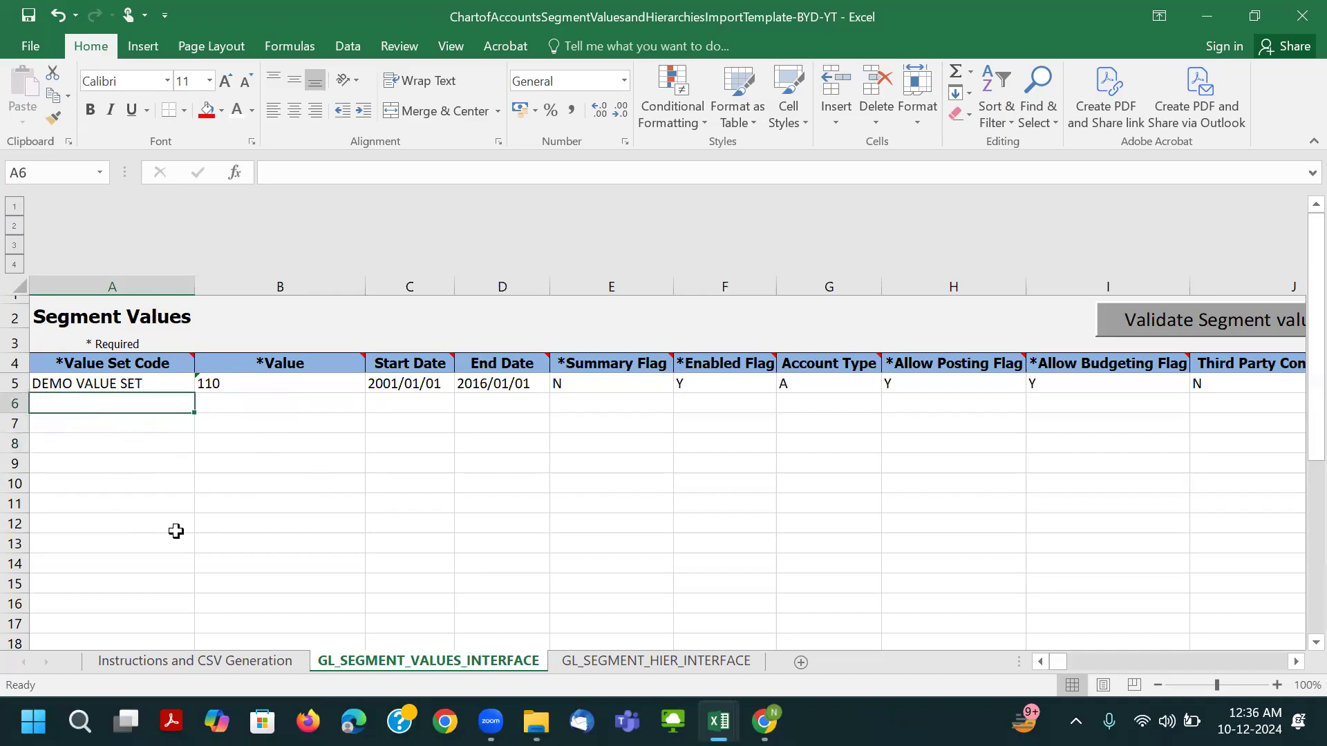
{"action": "left_click", "coordinate": [289, 444]}
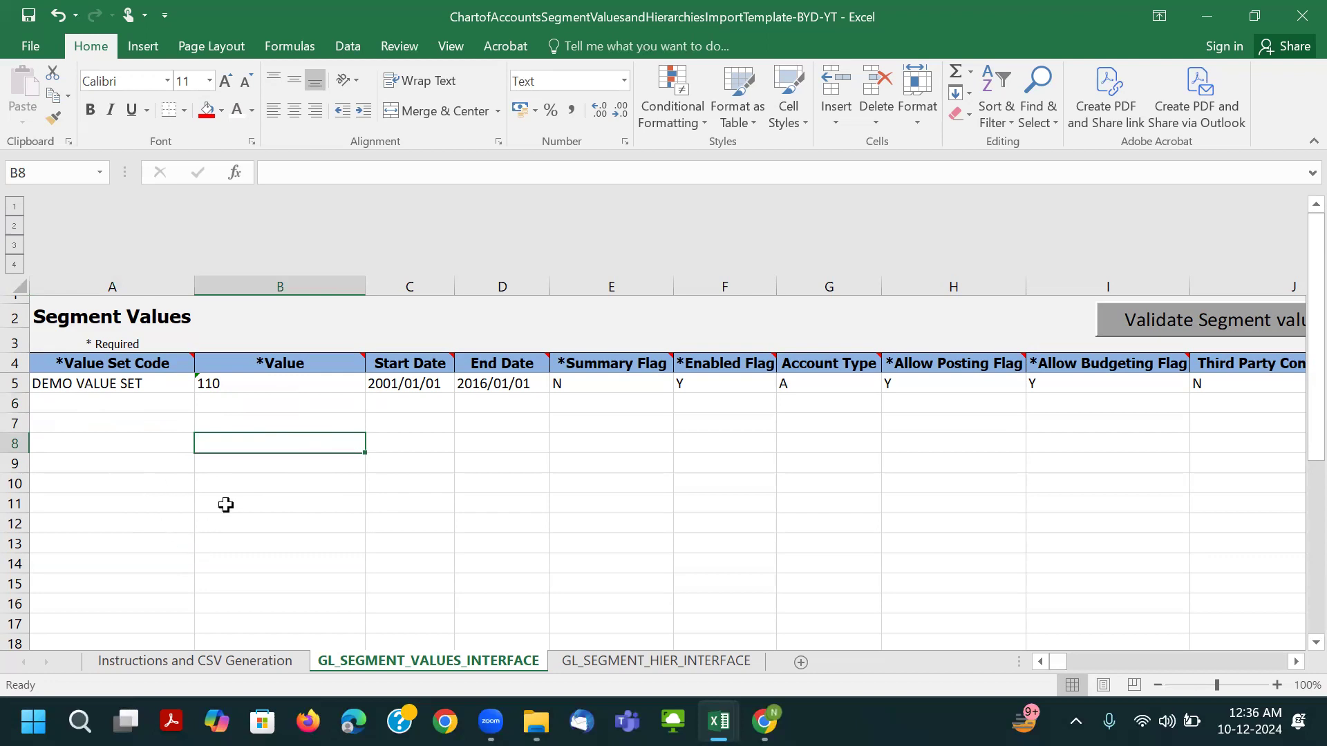
Copy BYD Natural Account from the value set codes in the Fusion Financial Class Notes workbook into Value Set Code cell A6 of the BYD-YT template.
{"action": "left_click", "coordinate": [121, 407]}
{"action": "key", "text": "alt+Tab"}
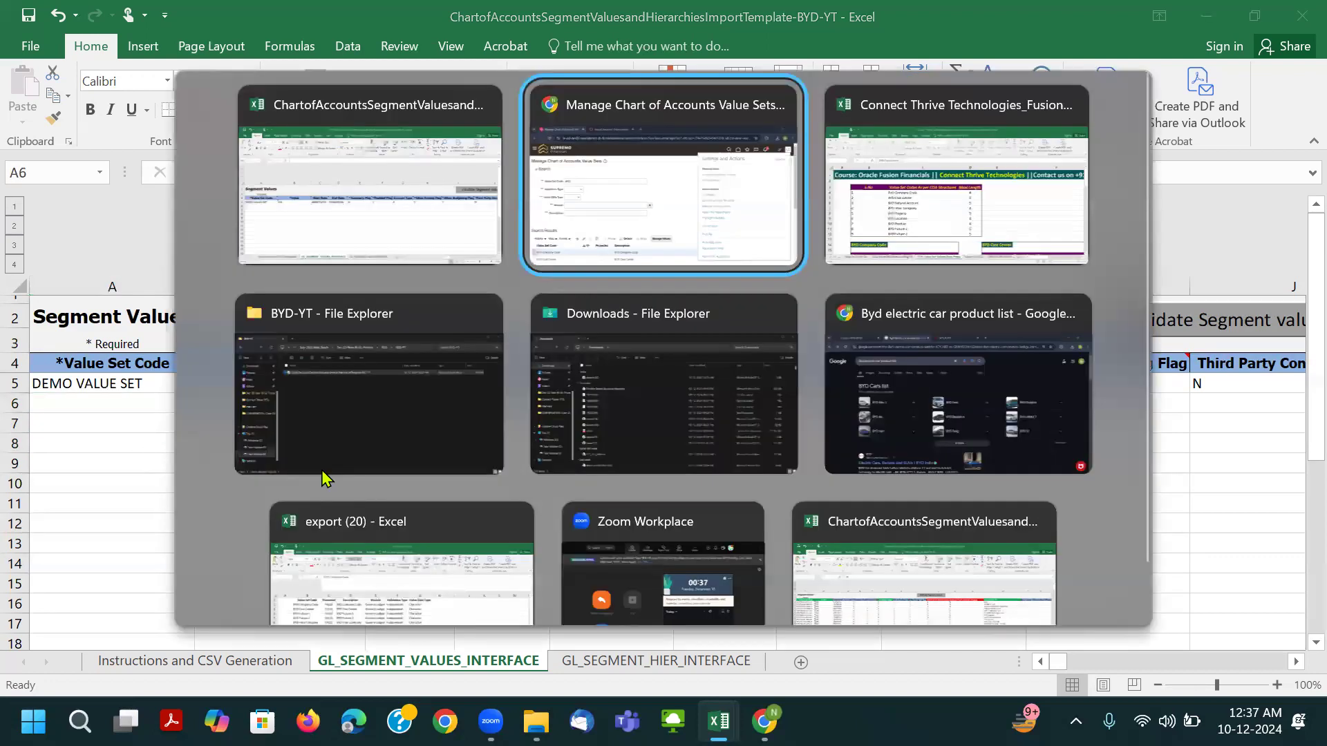
{"action": "key", "text": "alt+Tab"}
{"action": "left_click", "coordinate": [453, 381]}
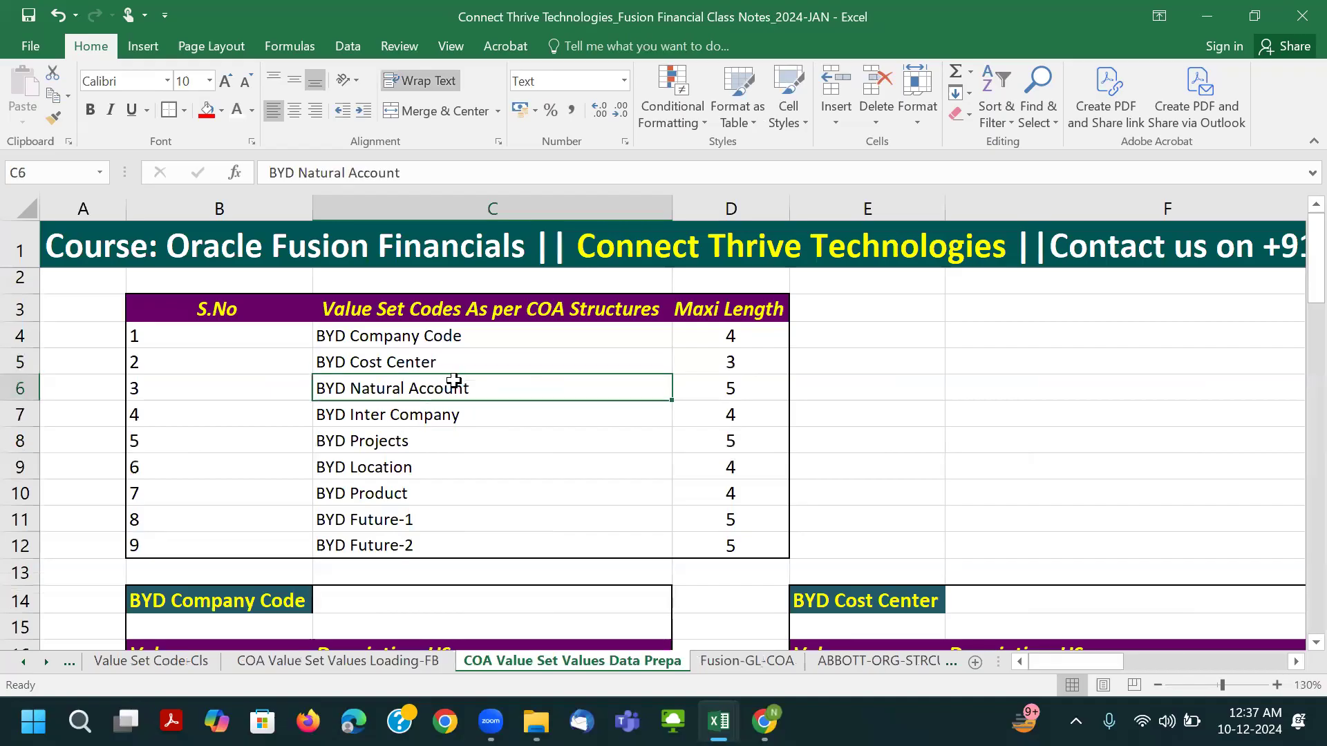
{"action": "double_click", "coordinate": [510, 385]}
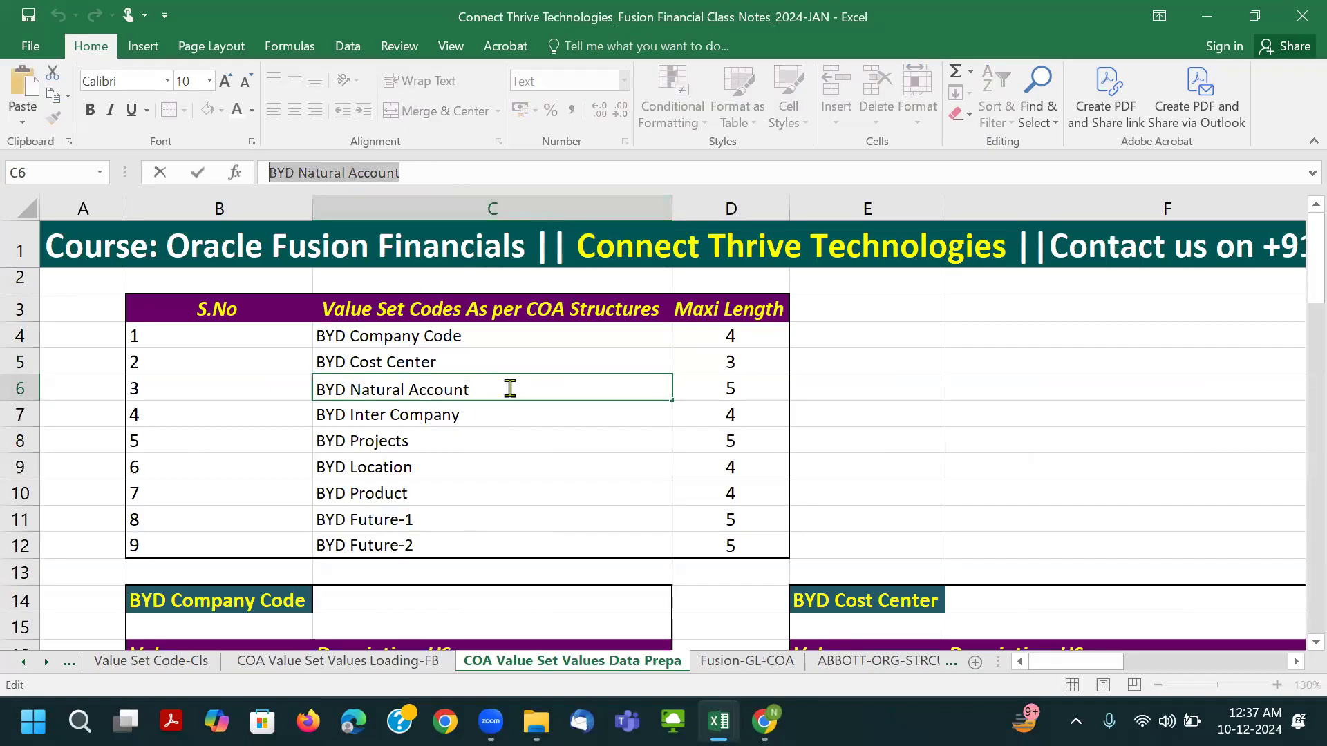
{"action": "key", "text": "alt+Tab"}
{"action": "type", "text": "BYD Natural Account"}
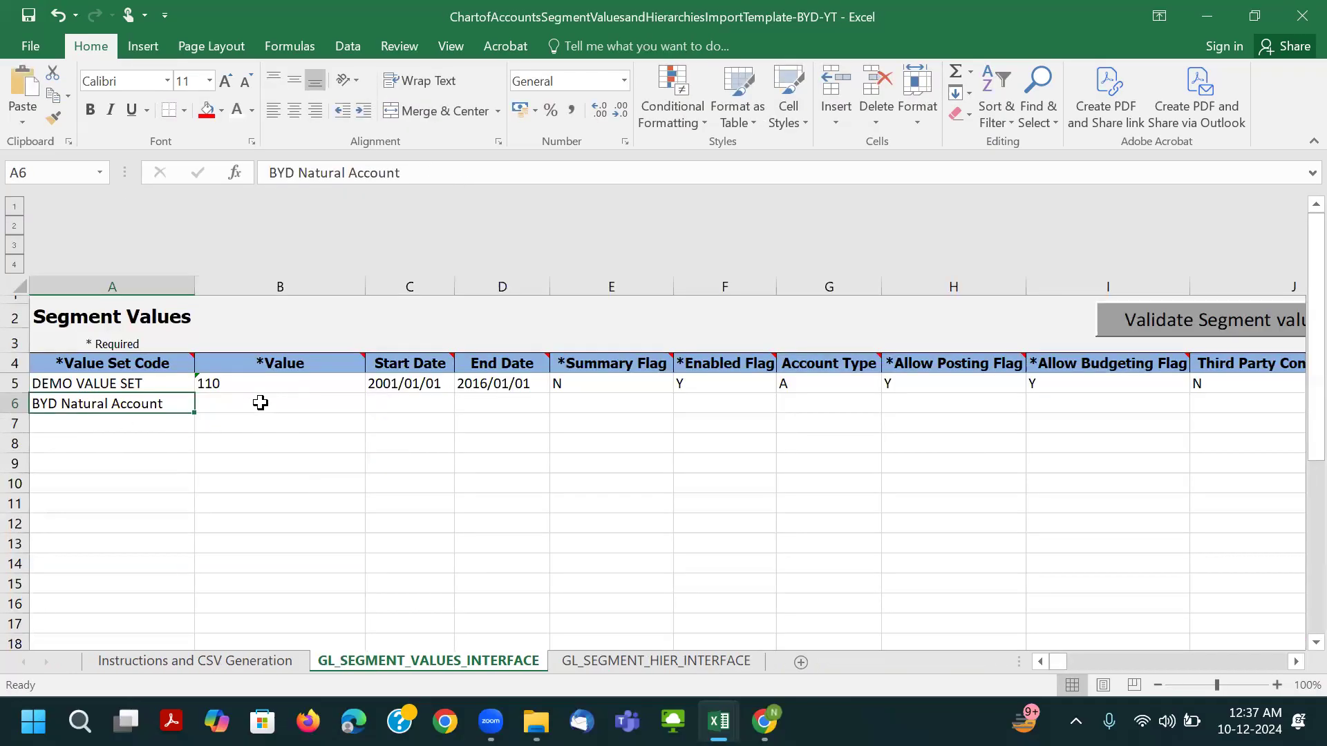
Select the Value cell B6 and switch to the ChartofAccountsSegmentValuesandHierarchiesImportTemplate-BYD workbook.
{"action": "left_click", "coordinate": [261, 403]}
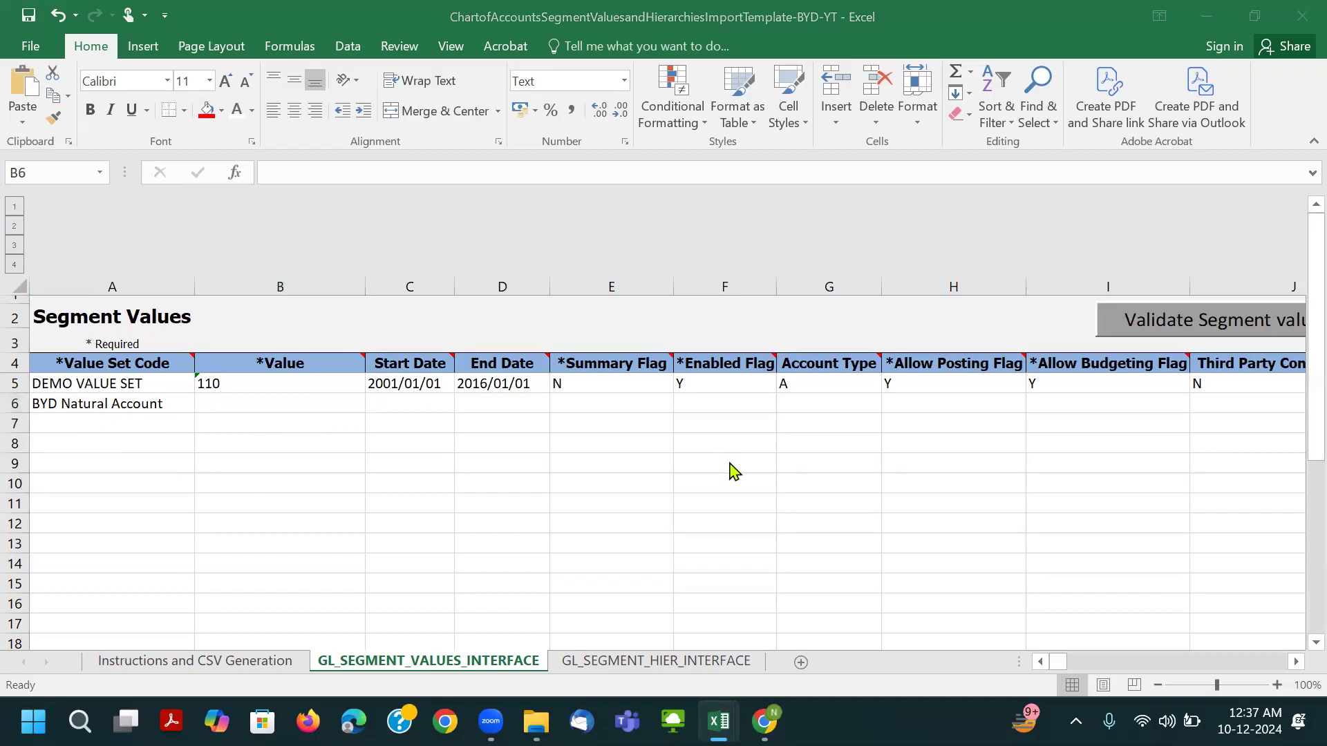
{"action": "key", "text": "alt+Tab"}
{"action": "key", "text": "alt+Tab"}
{"action": "key", "text": "alt+Tab"}
{"action": "key", "text": "alt+Tab"}
{"action": "key", "text": "alt+Tab"}
{"action": "key", "text": "alt+Tab"}
{"action": "key", "text": "alt+Tab"}
{"action": "key", "text": "alt+Tab"}
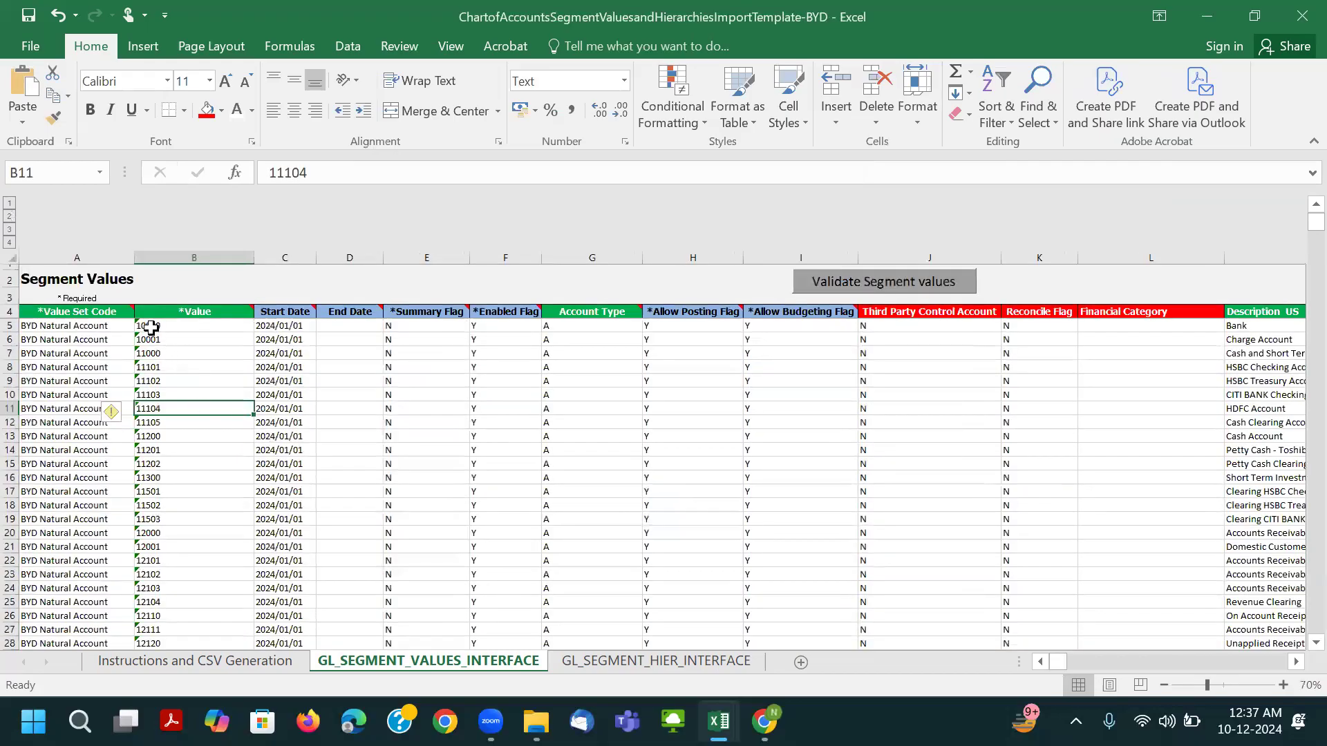
Copy the account type A rows from the Value column through Description US, range B5:M151.
{"action": "left_click", "coordinate": [170, 325]}
{"action": "left_click_drag", "start_coordinate": [257, 327], "coordinate": [317, 437]}
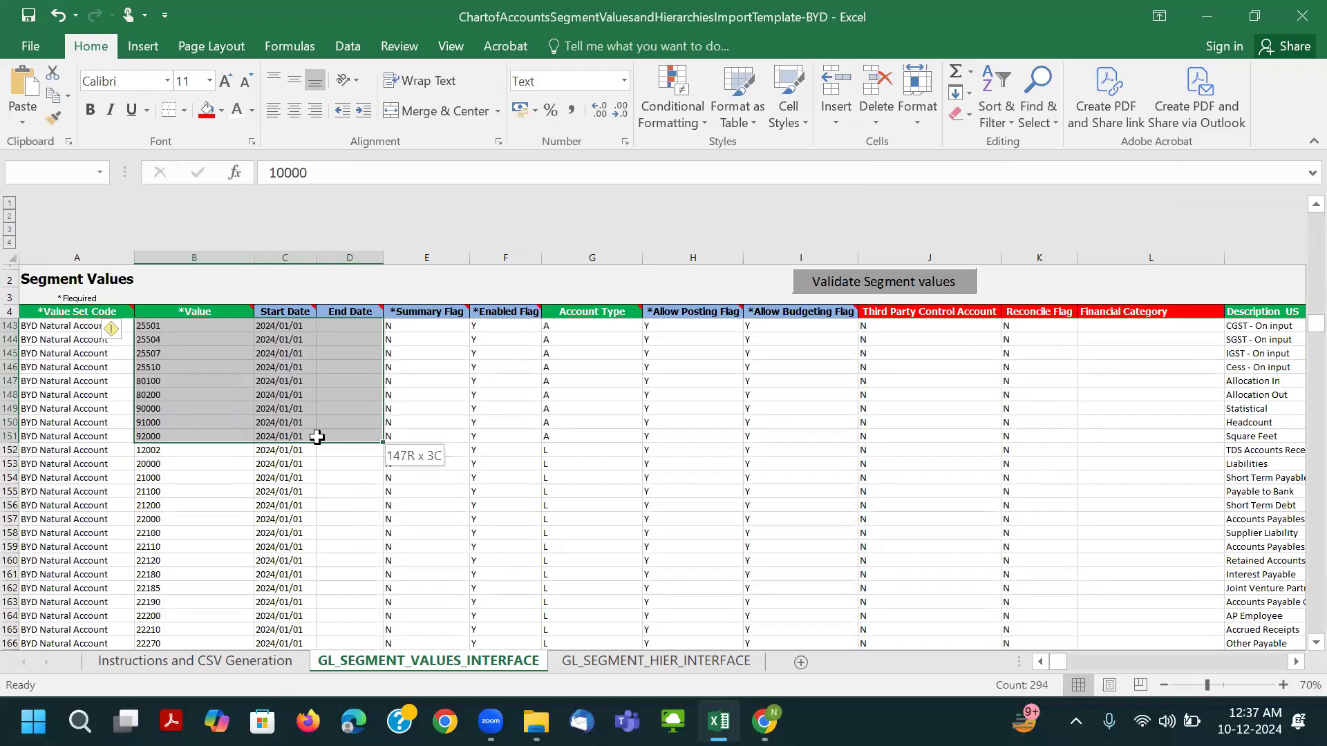
{"action": "left_click_drag", "start_coordinate": [316, 437], "coordinate": [316, 437]}
{"action": "key", "text": "shift+Right"}
{"action": "key", "text": "shift+Right"}
{"action": "key", "text": "shift+Right"}
{"action": "key", "text": "shift+Right"}
{"action": "key", "text": "shift+Right"}
{"action": "key", "text": "shift+Right"}
{"action": "key", "text": "shift+Right"}
{"action": "key", "text": "shift+Right"}
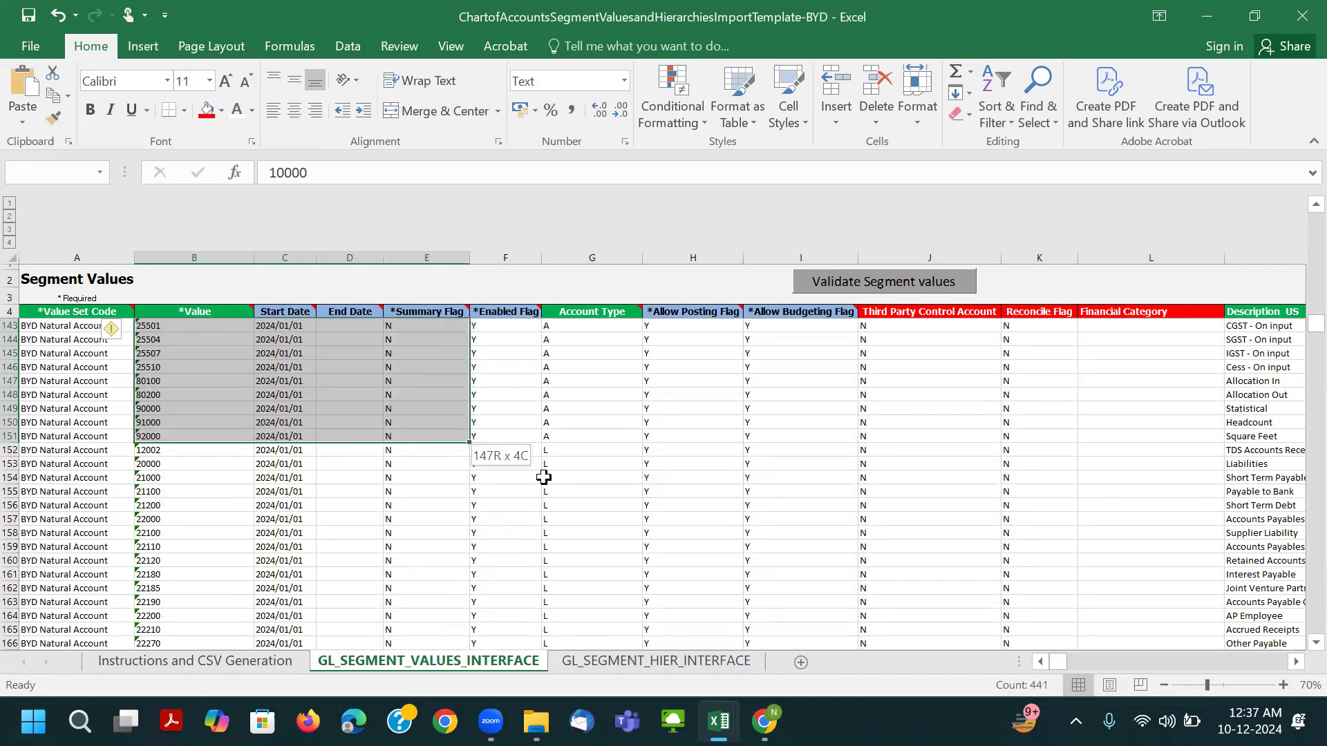
{"action": "key", "text": "shift+Right"}
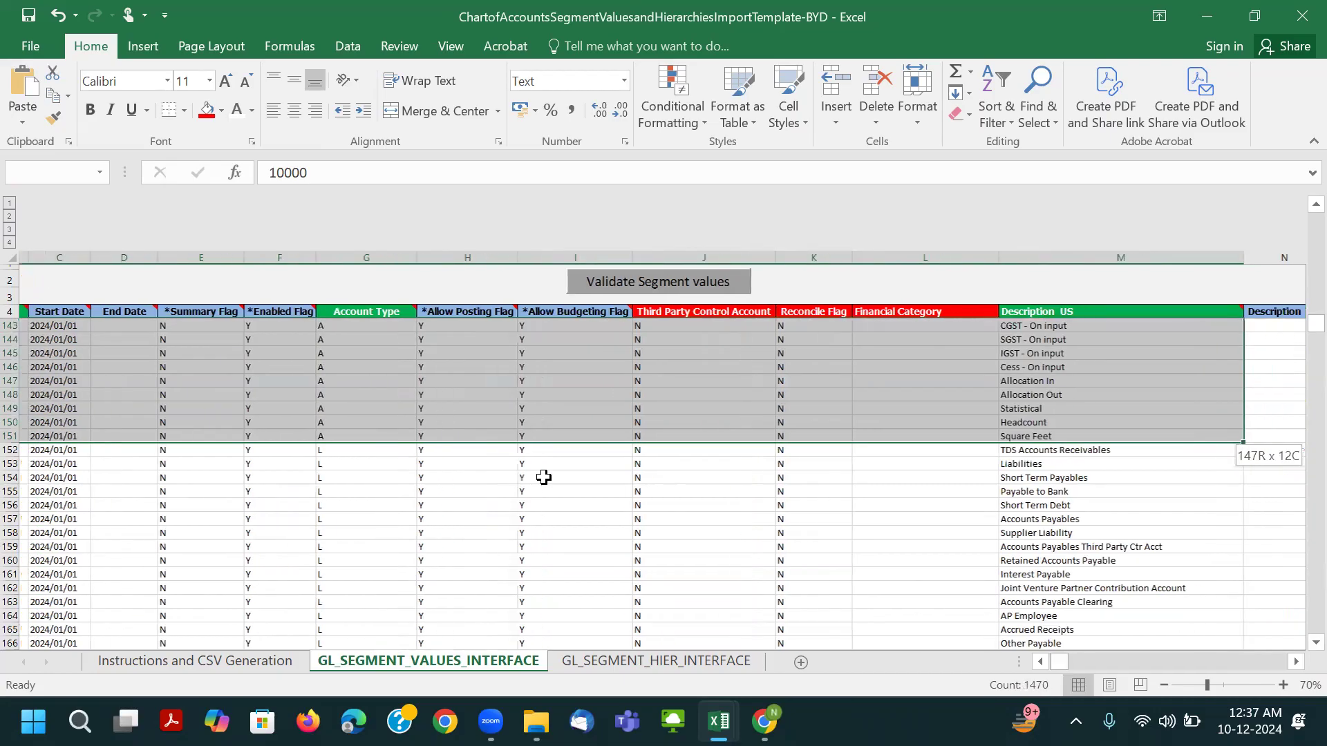
{"action": "key", "text": "ctrl+c"}
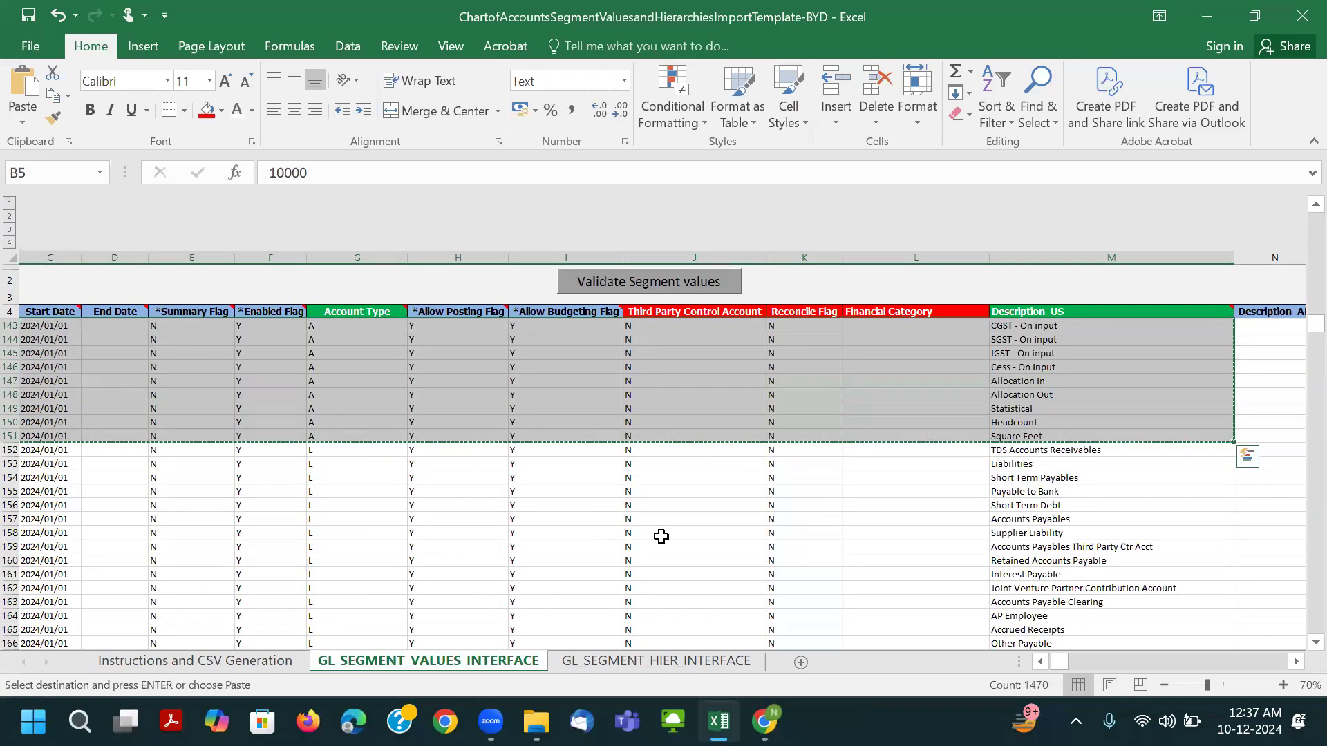
Paste the copied segment values into the BYD-YT template, starting at cell B6.
{"action": "scroll", "coordinate": [661, 537], "scroll_direction": "up", "scroll_amount": 12}
{"action": "key", "text": "alt+Tab"}
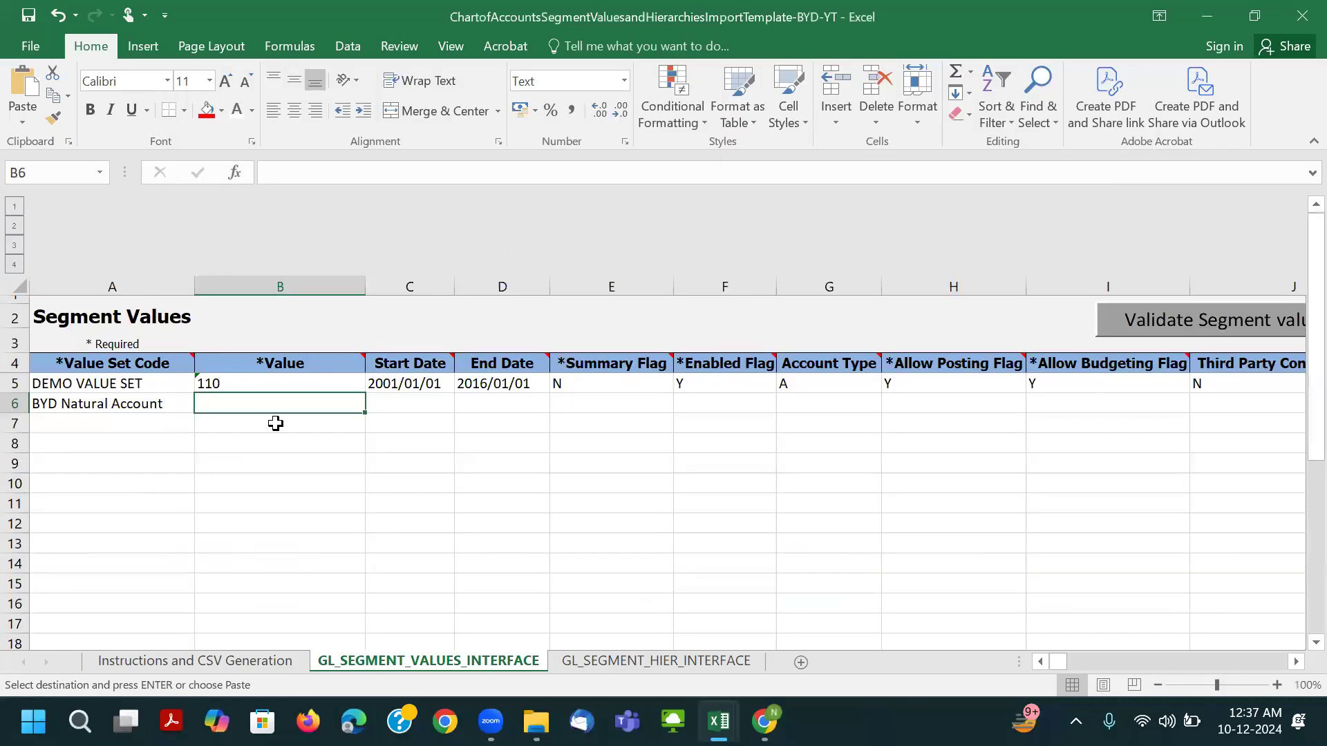
{"action": "key", "text": "ctrl+v"}
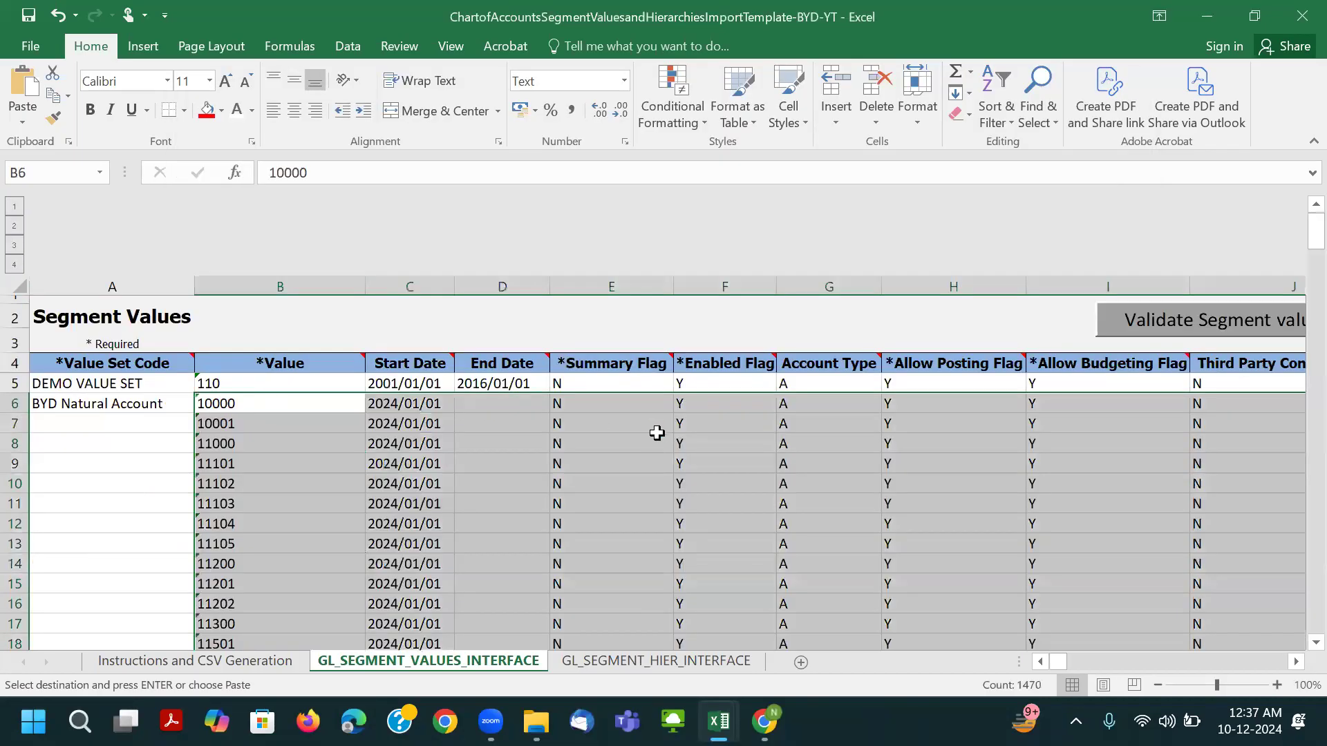
Review the pasted row 6 entries for value, start date, summary, enabled, account type, posting and budgeting flags.
{"action": "scroll", "coordinate": [655, 433], "scroll_direction": "down", "scroll_amount": 1}
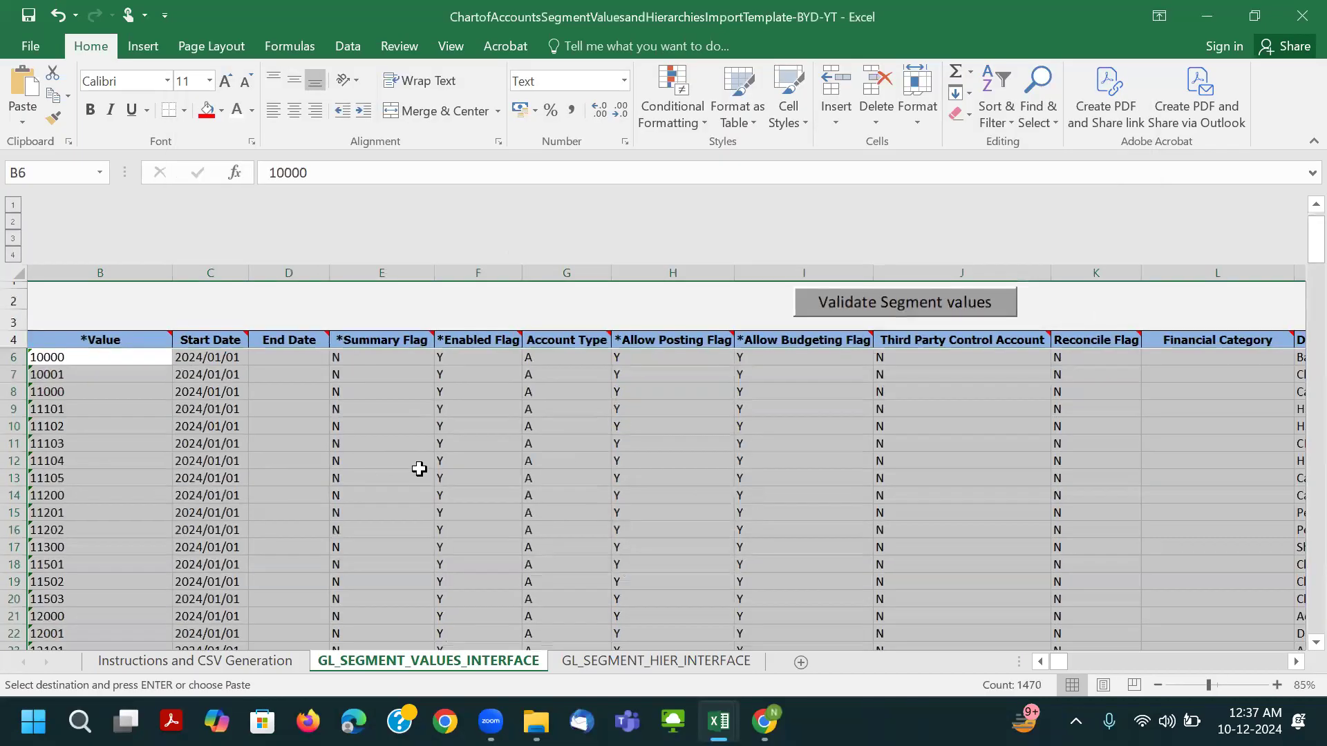
{"action": "left_click", "coordinate": [1040, 662]}
{"action": "left_click", "coordinate": [336, 375]}
{"action": "scroll", "coordinate": [414, 436], "scroll_direction": "up", "scroll_amount": 1}
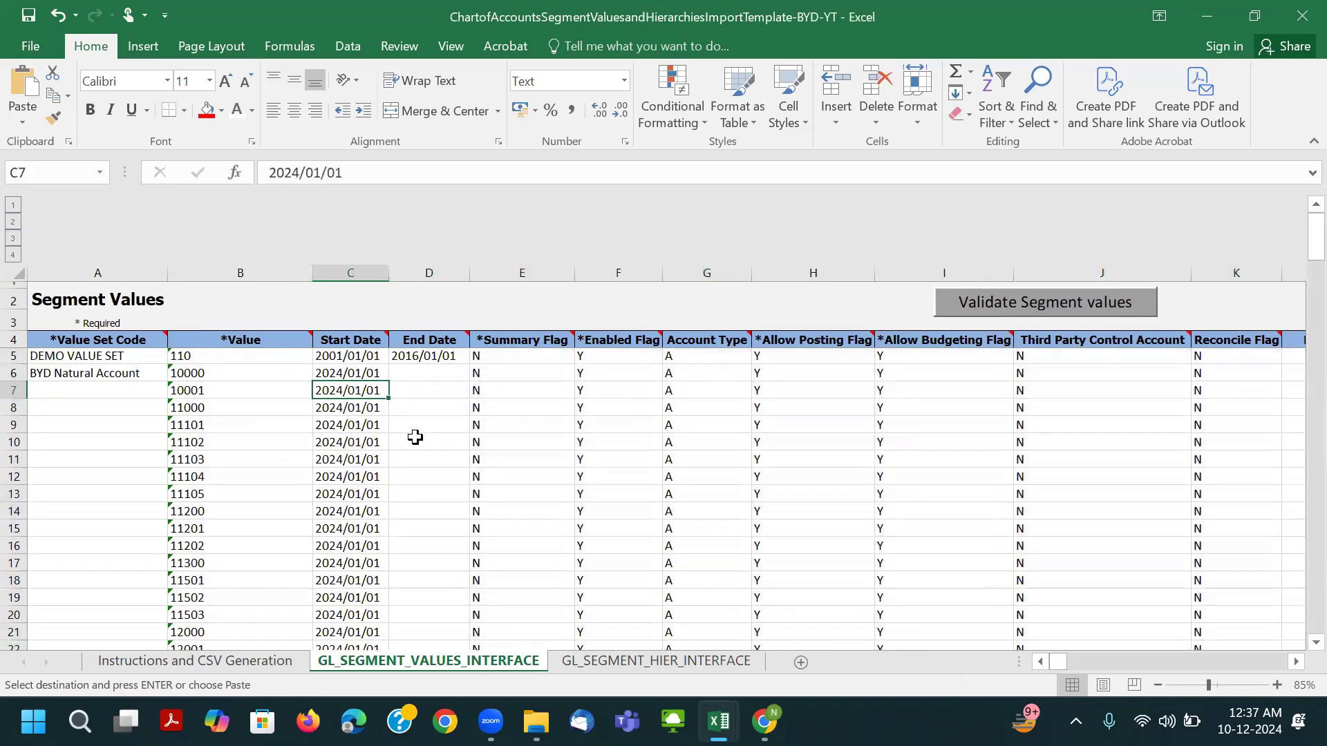
{"action": "left_click", "coordinate": [357, 374]}
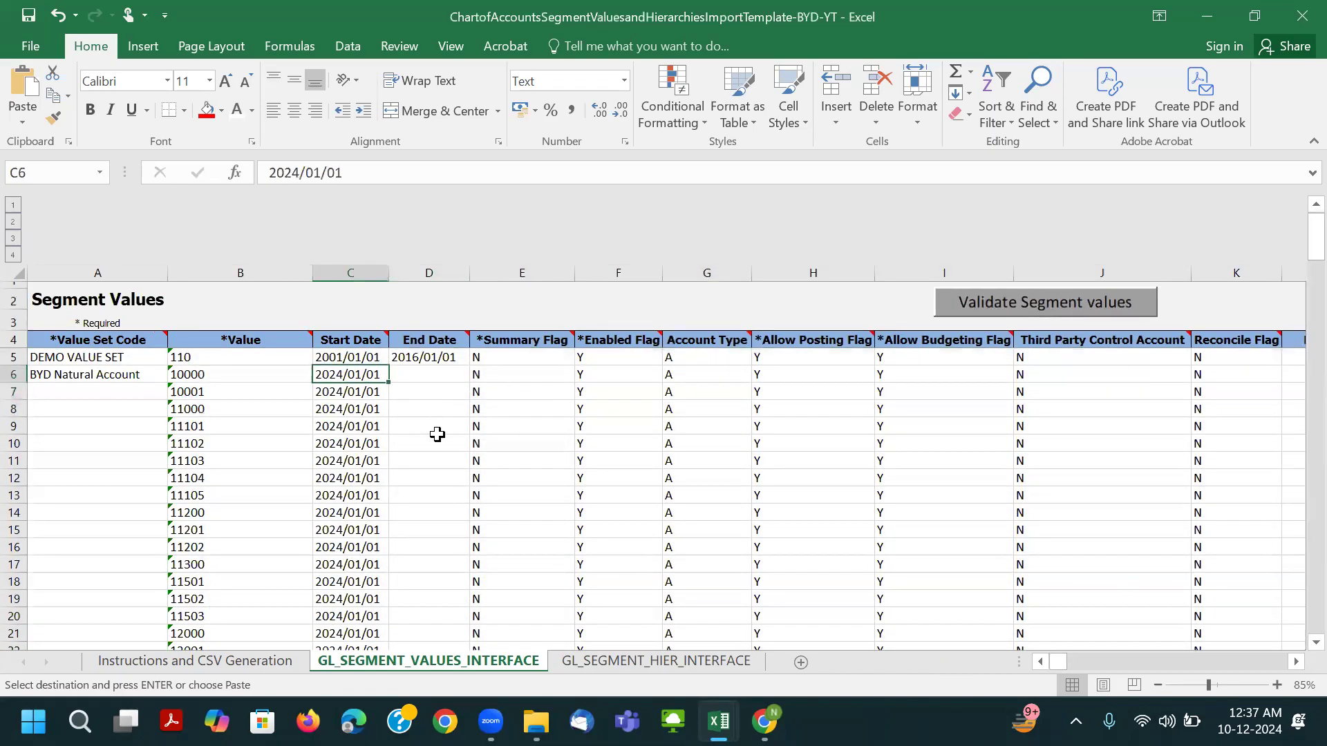
{"action": "left_click", "coordinate": [525, 376]}
{"action": "left_click", "coordinate": [601, 374]}
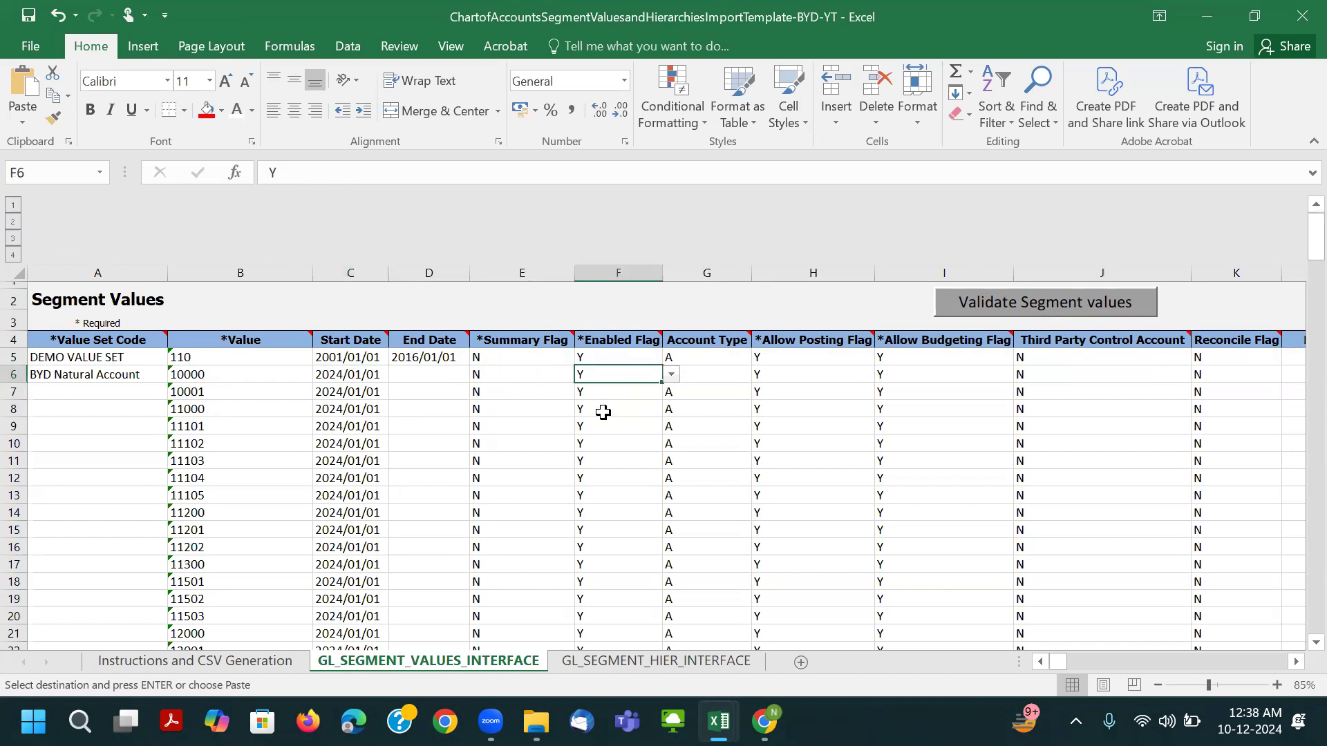
{"action": "left_click", "coordinate": [717, 377]}
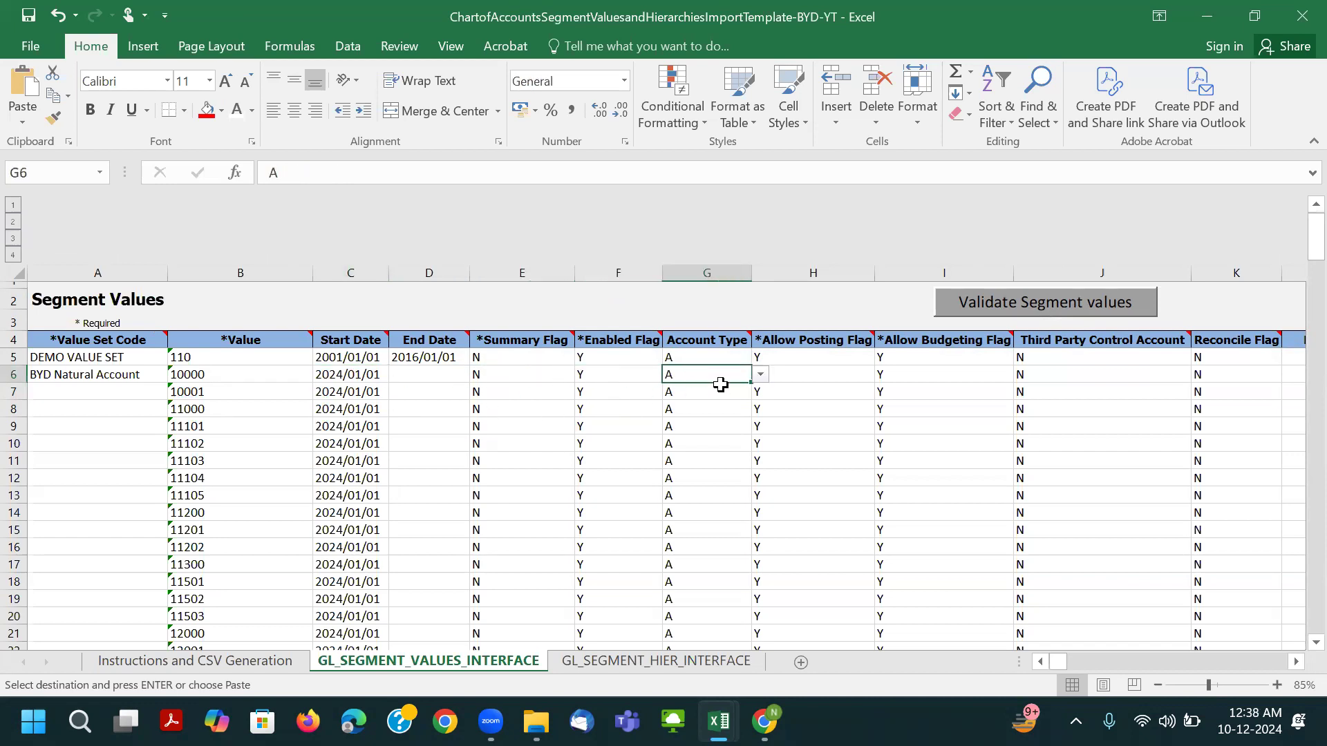
{"action": "left_click", "coordinate": [206, 375]}
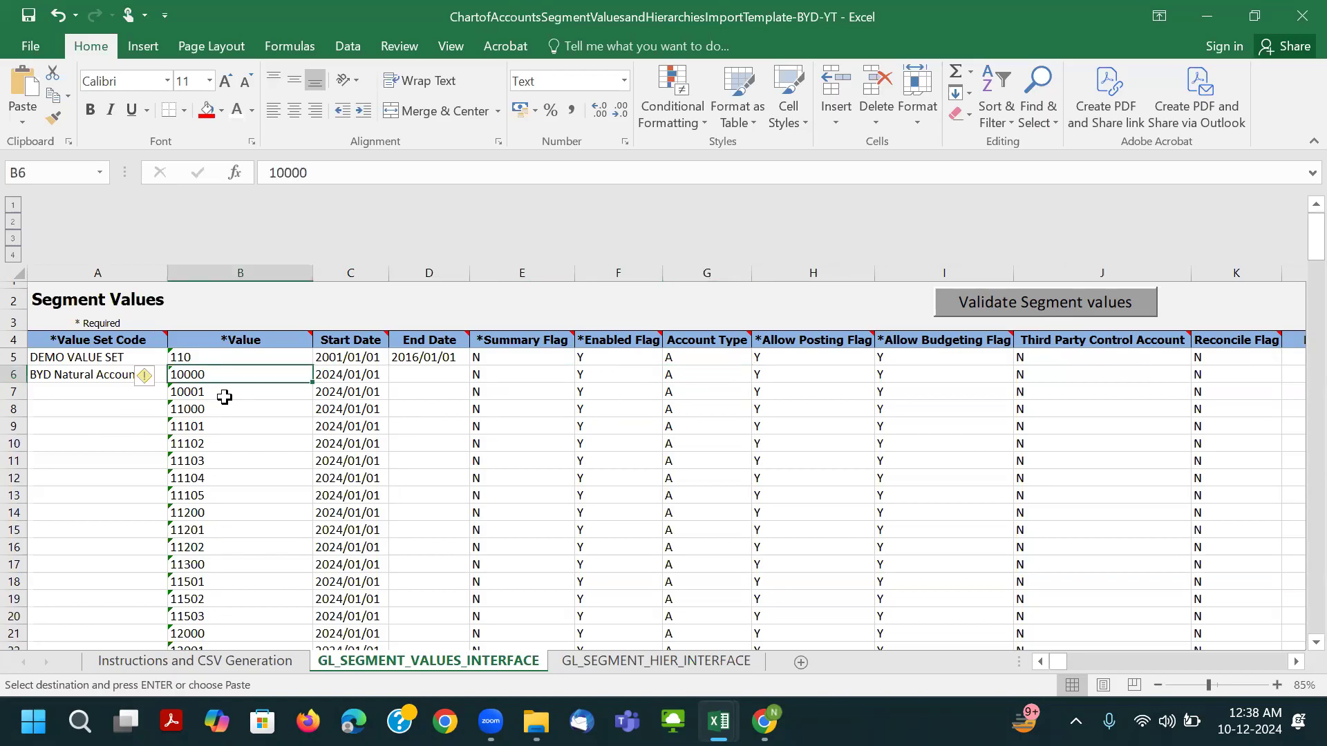
{"action": "left_click", "coordinate": [806, 374]}
{"action": "left_click", "coordinate": [932, 380]}
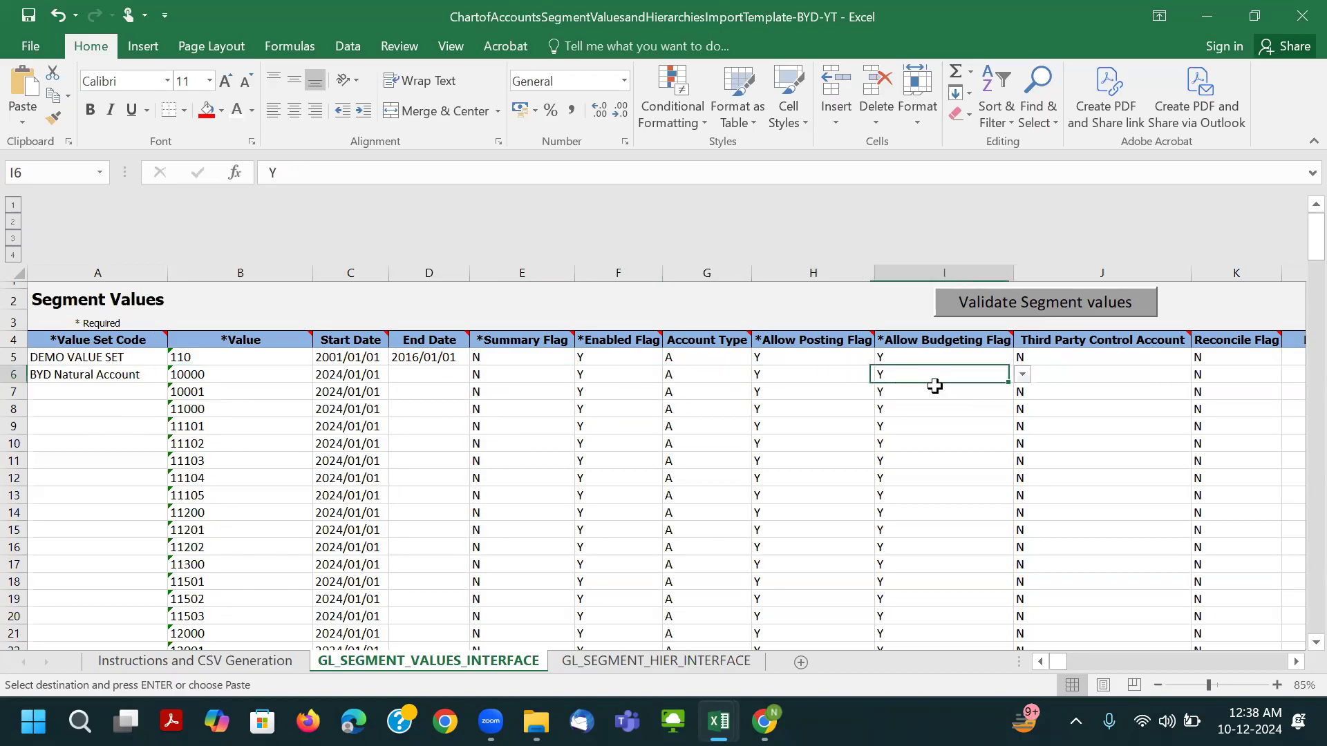
Review the pasted rows' third party control, reconcile and financial category columns, and the Description US values down the sheet.
{"action": "left_click", "coordinate": [1112, 374]}
{"action": "key", "text": "Right"}
{"action": "key", "text": "Right"}
{"action": "key", "text": "Right"}
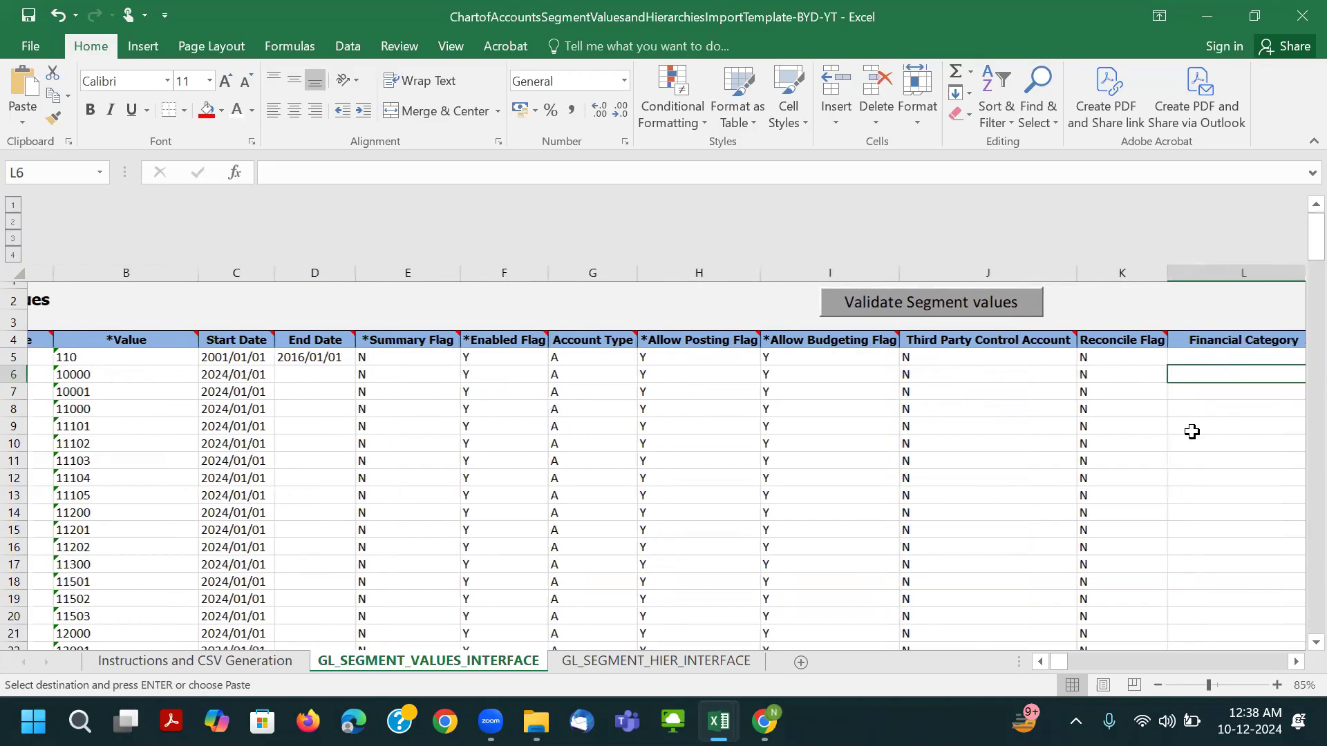
{"action": "key", "text": "Right"}
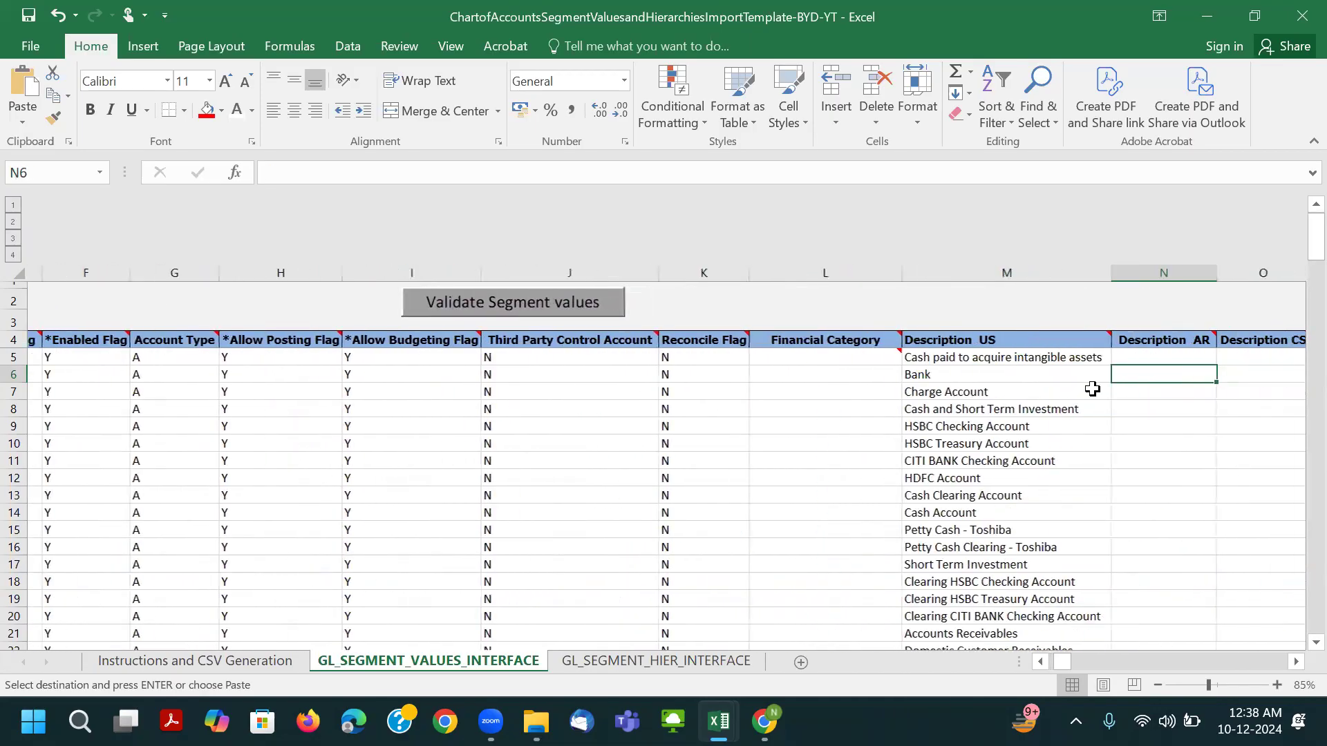
{"action": "left_click_drag", "start_coordinate": [981, 377], "coordinate": [985, 622]}
{"action": "left_click_drag", "start_coordinate": [1063, 667], "coordinate": [918, 675]}
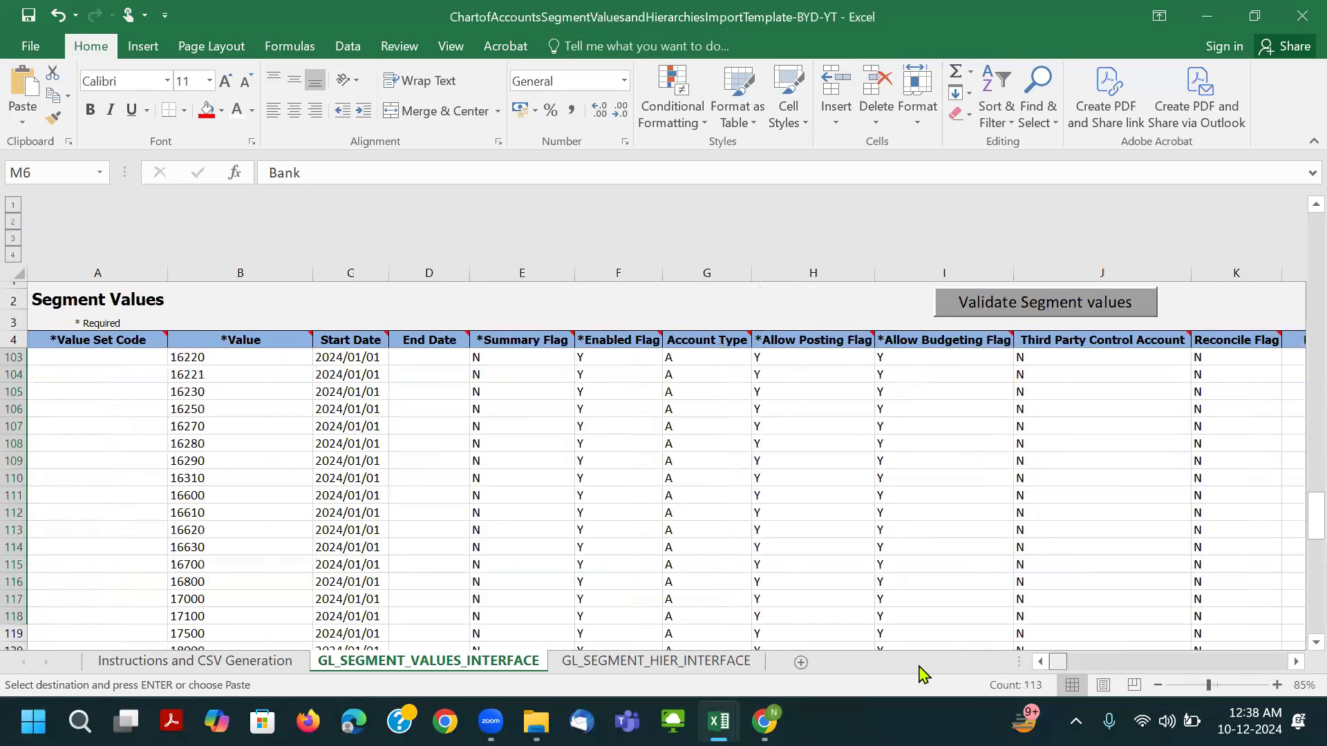
{"action": "scroll", "coordinate": [137, 443], "scroll_direction": "up", "scroll_amount": 18}
{"action": "scroll", "coordinate": [137, 445], "scroll_direction": "up", "scroll_amount": 13}
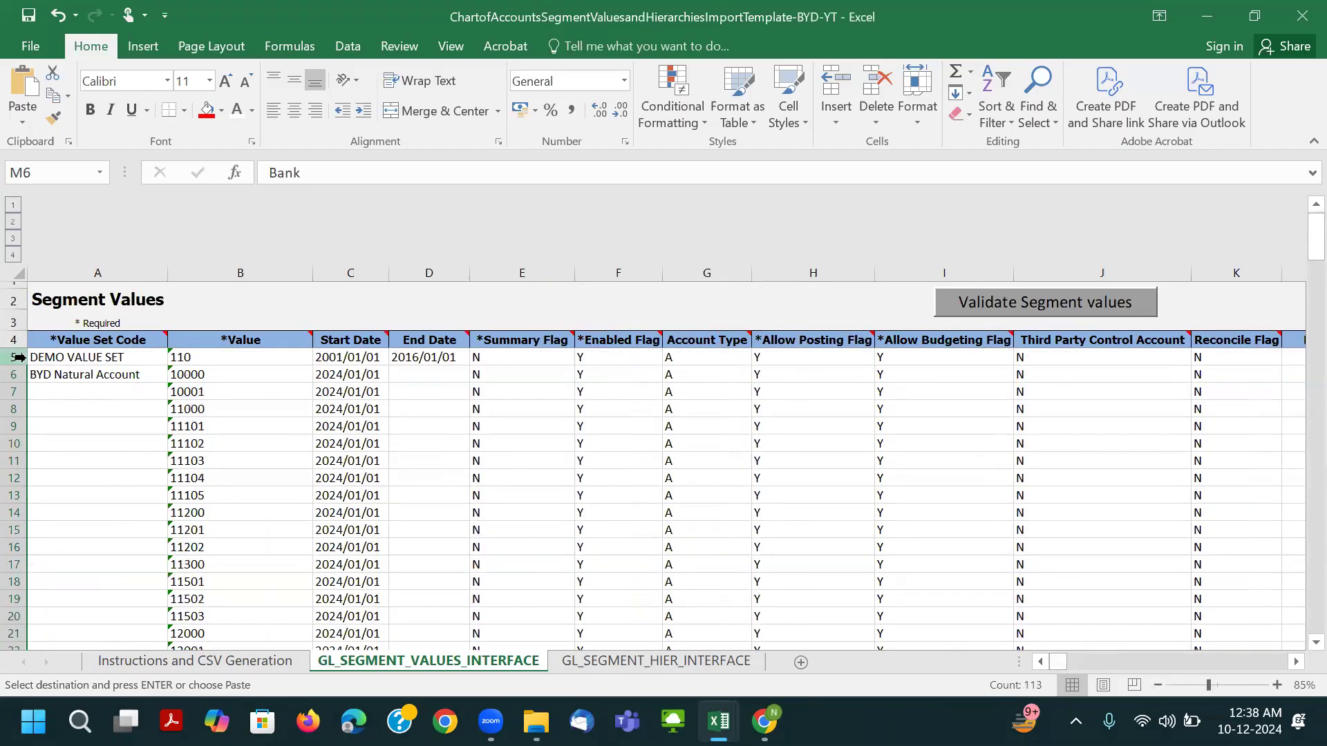
Delete the DEMO VALUE SET sample row 5 from the BYD-YT template and save the workbook.
{"action": "right_click", "coordinate": [18, 357]}
{"action": "left_click", "coordinate": [62, 525]}
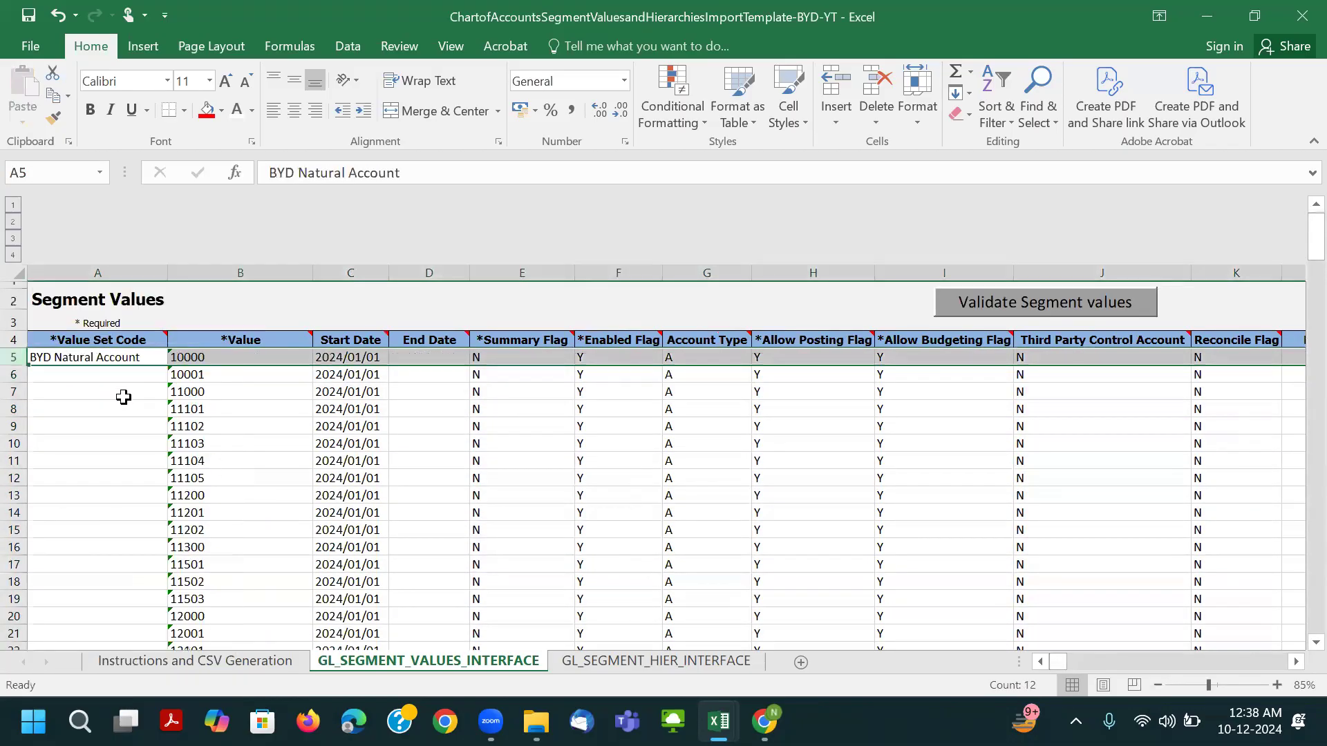
{"action": "left_click", "coordinate": [123, 397]}
{"action": "left_click", "coordinate": [109, 358]}
{"action": "key", "text": "ctrl+c"}
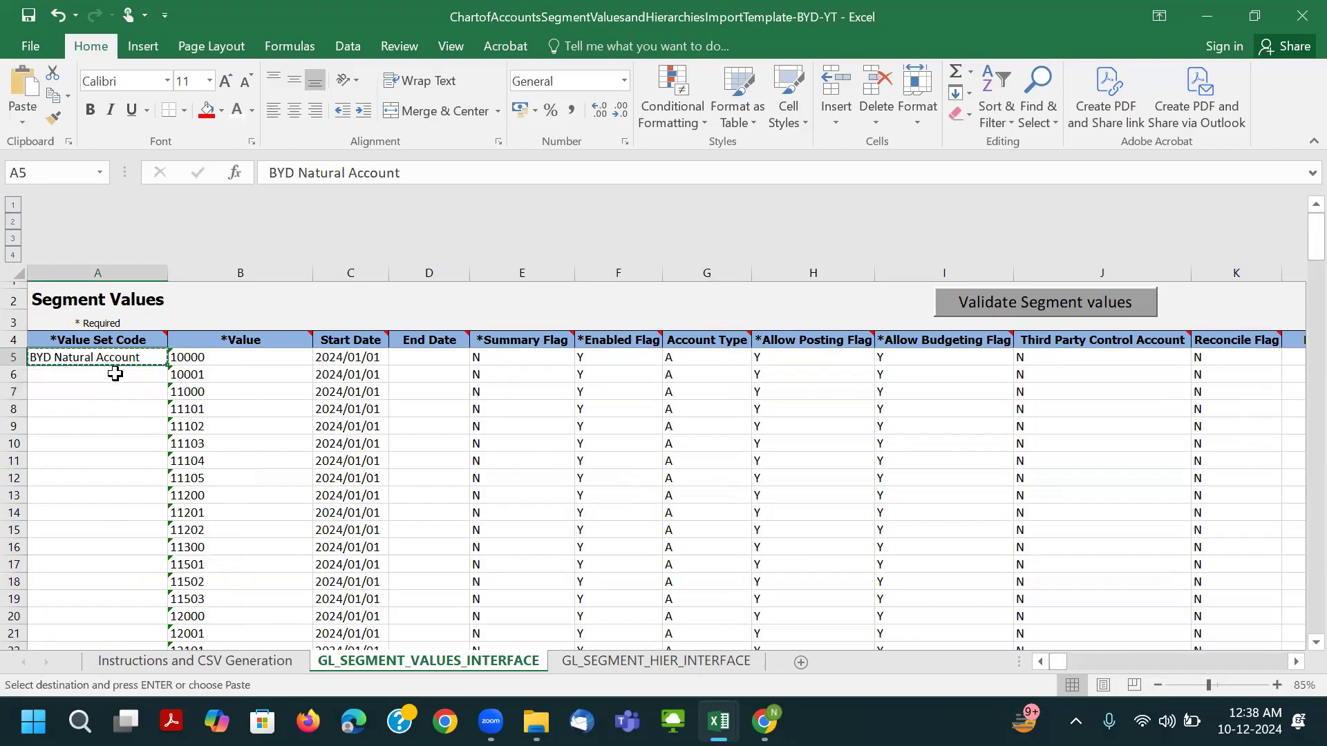
{"action": "left_click", "coordinate": [115, 373]}
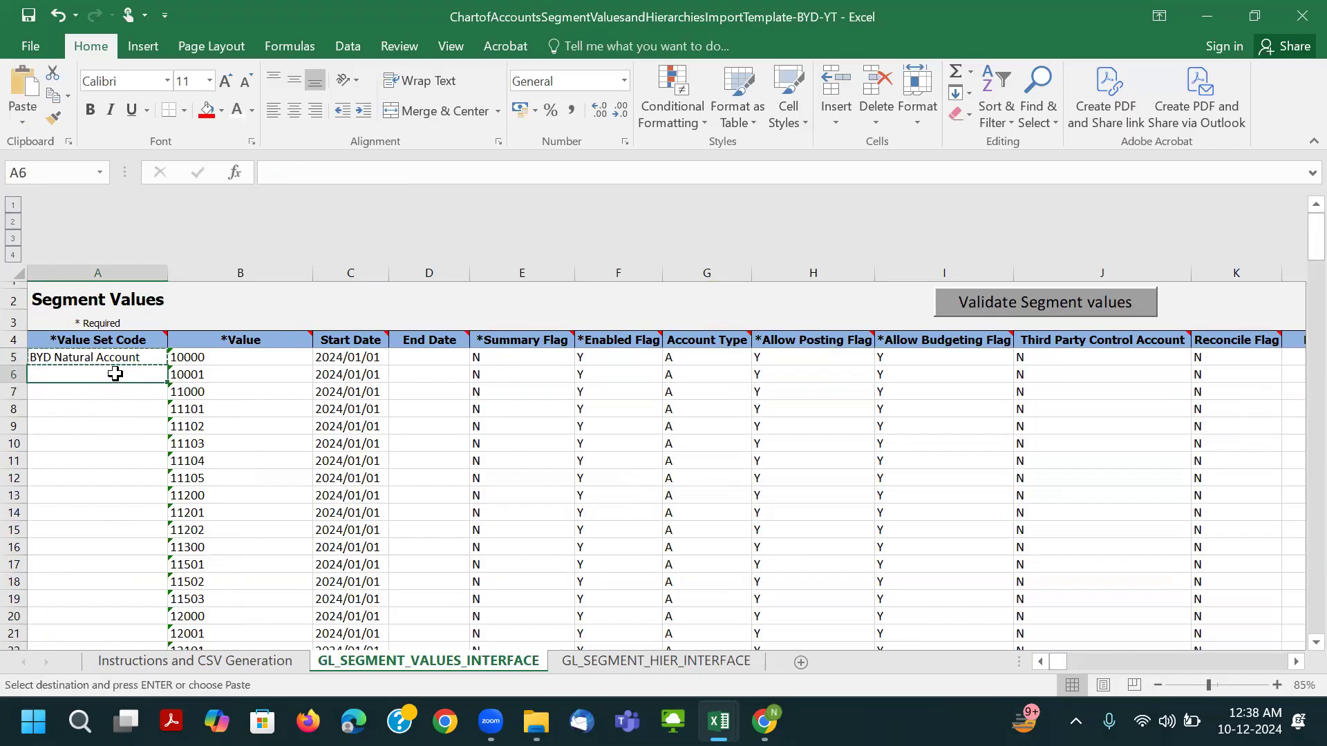
{"action": "key", "text": "ctrl+s"}
{"action": "left_click", "coordinate": [628, 414]}
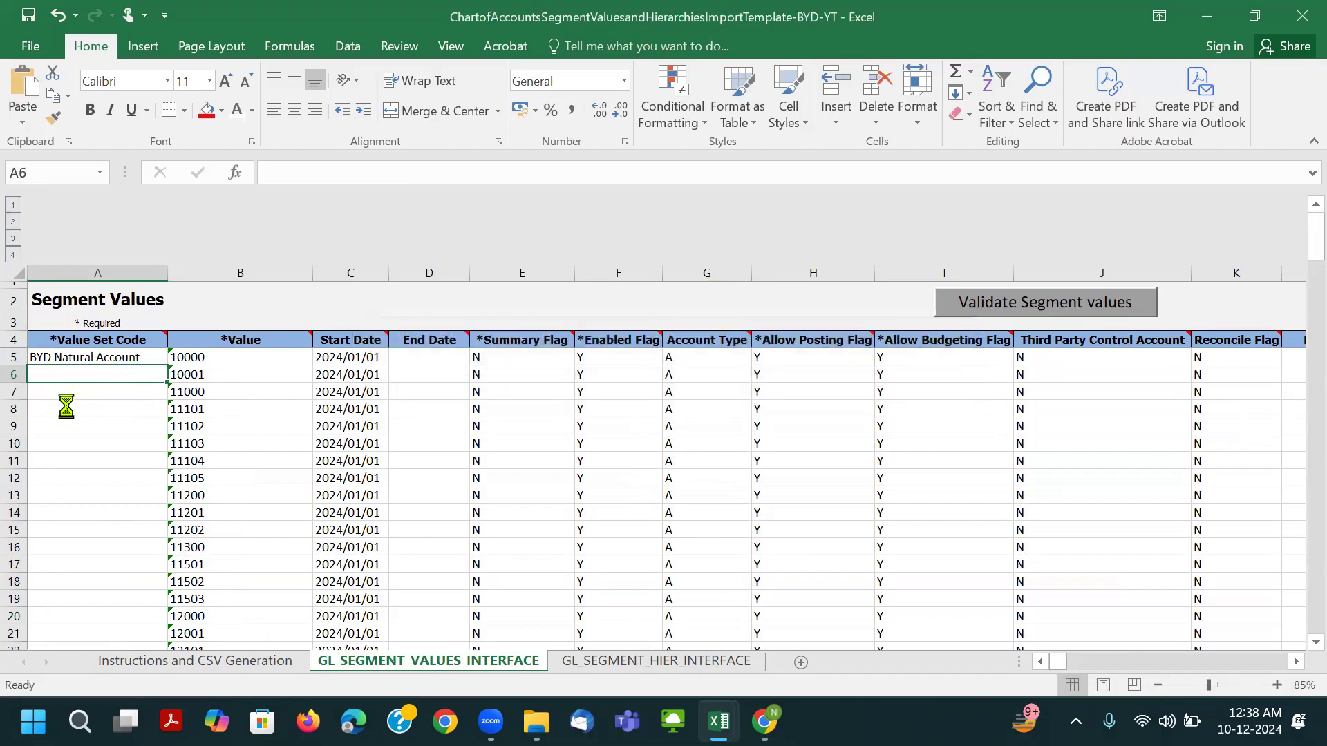
In the ChartofAccountsSegmentValuesandHierarchiesImportTemplate-BYD workbook, copy the account type L rows from Value through Description US, range B152:M221.
{"action": "scroll", "coordinate": [142, 450], "scroll_direction": "down", "scroll_amount": 9}
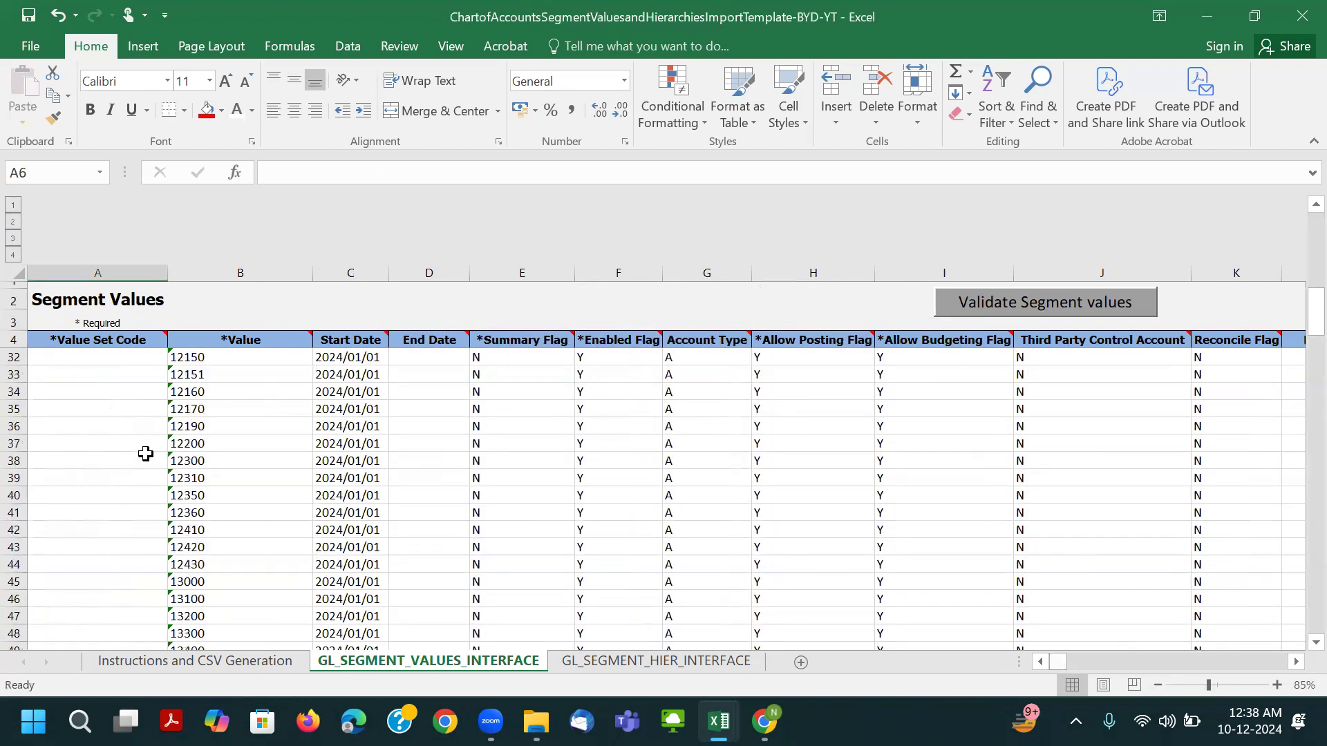
{"action": "key", "text": "alt+Tab"}
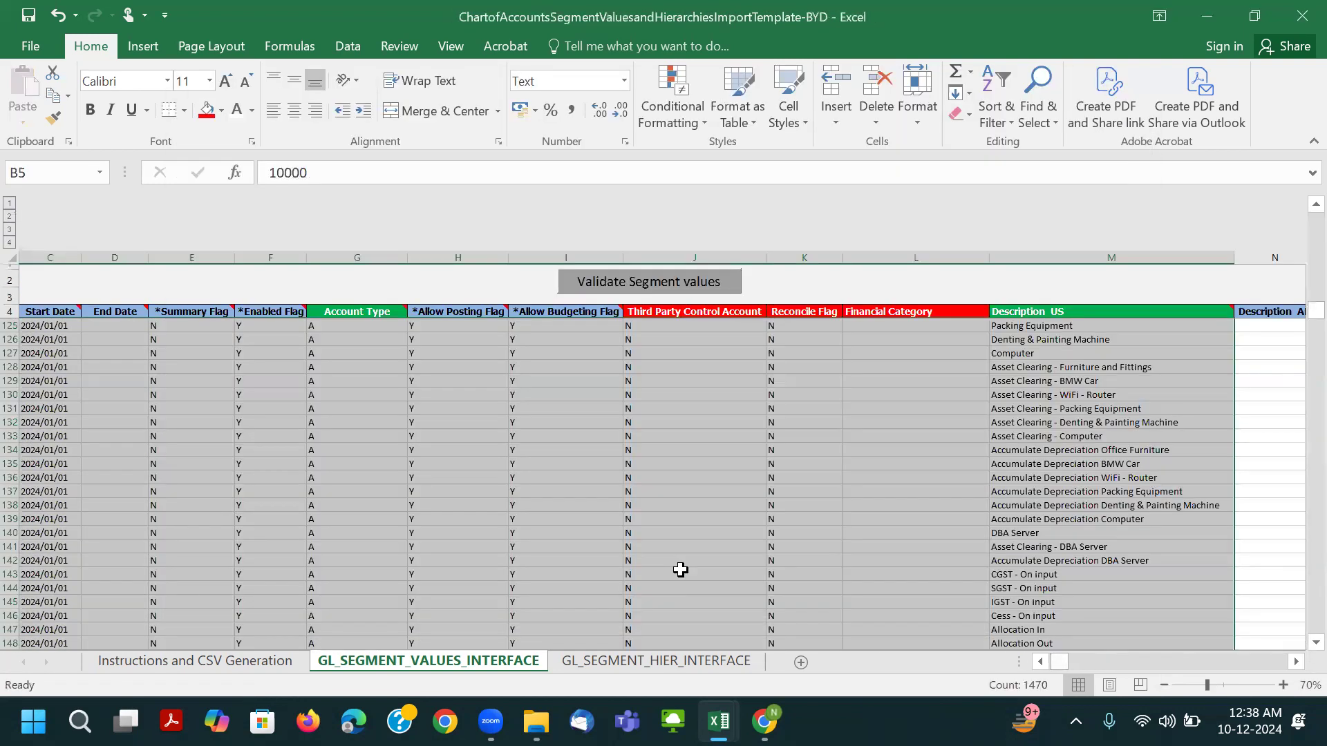
{"action": "scroll", "coordinate": [681, 569], "scroll_direction": "down", "scroll_amount": 19}
{"action": "scroll", "coordinate": [950, 595], "scroll_direction": "up", "scroll_amount": 6}
{"action": "left_click", "coordinate": [1041, 663]}
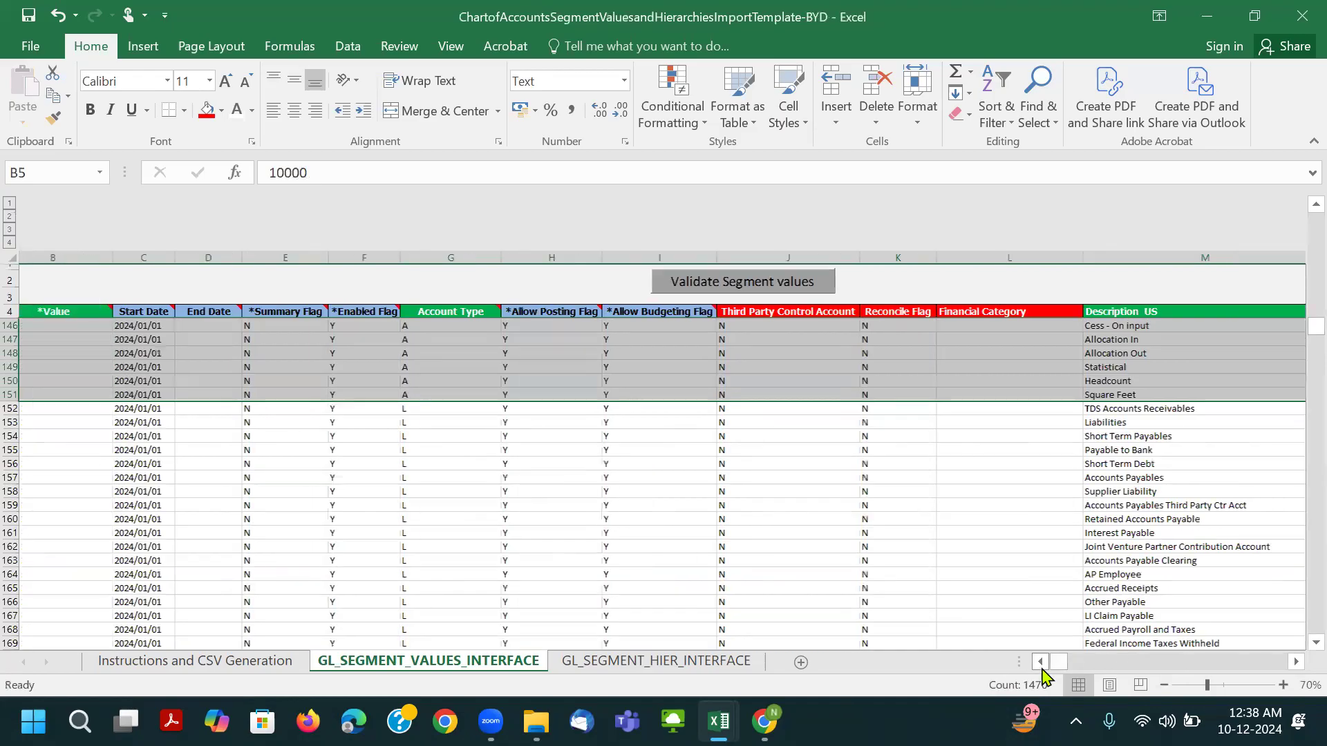
{"action": "left_click", "coordinate": [1041, 663]}
{"action": "left_click", "coordinate": [160, 436]}
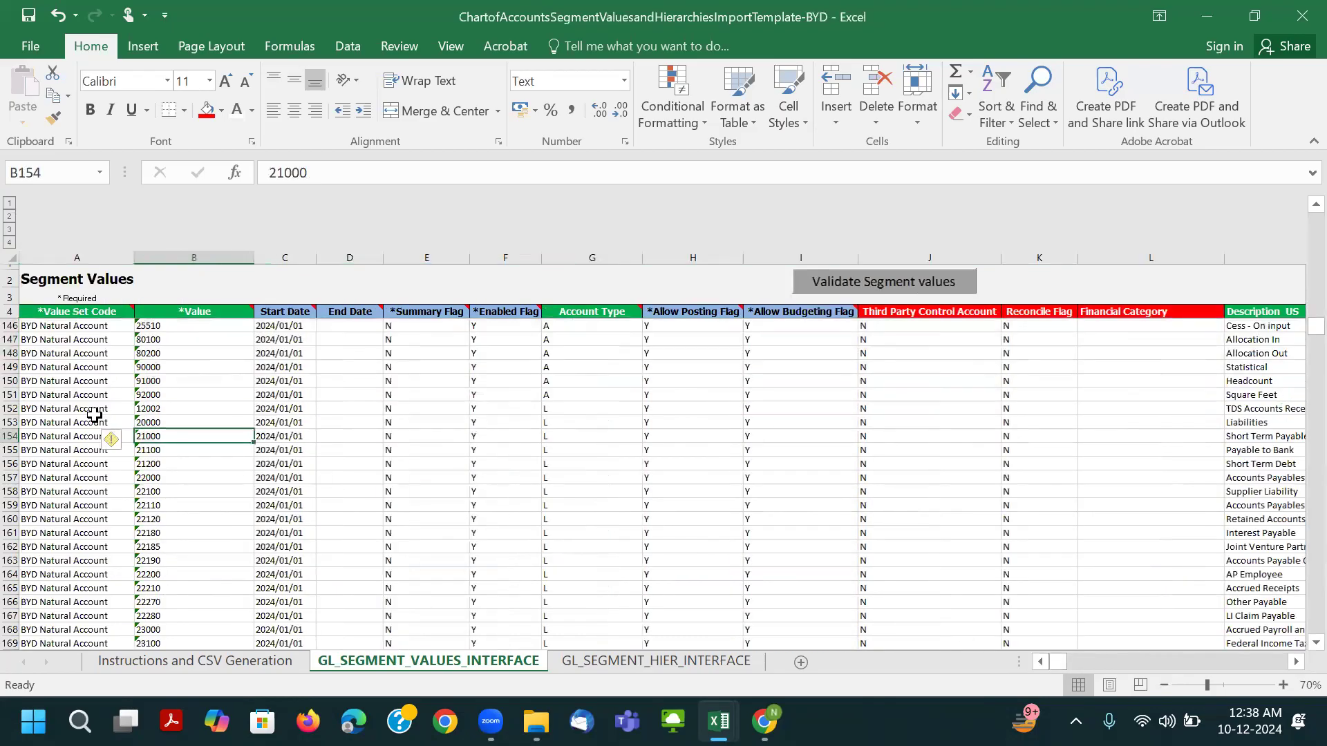
{"action": "left_click_drag", "start_coordinate": [147, 407], "coordinate": [1231, 356]}
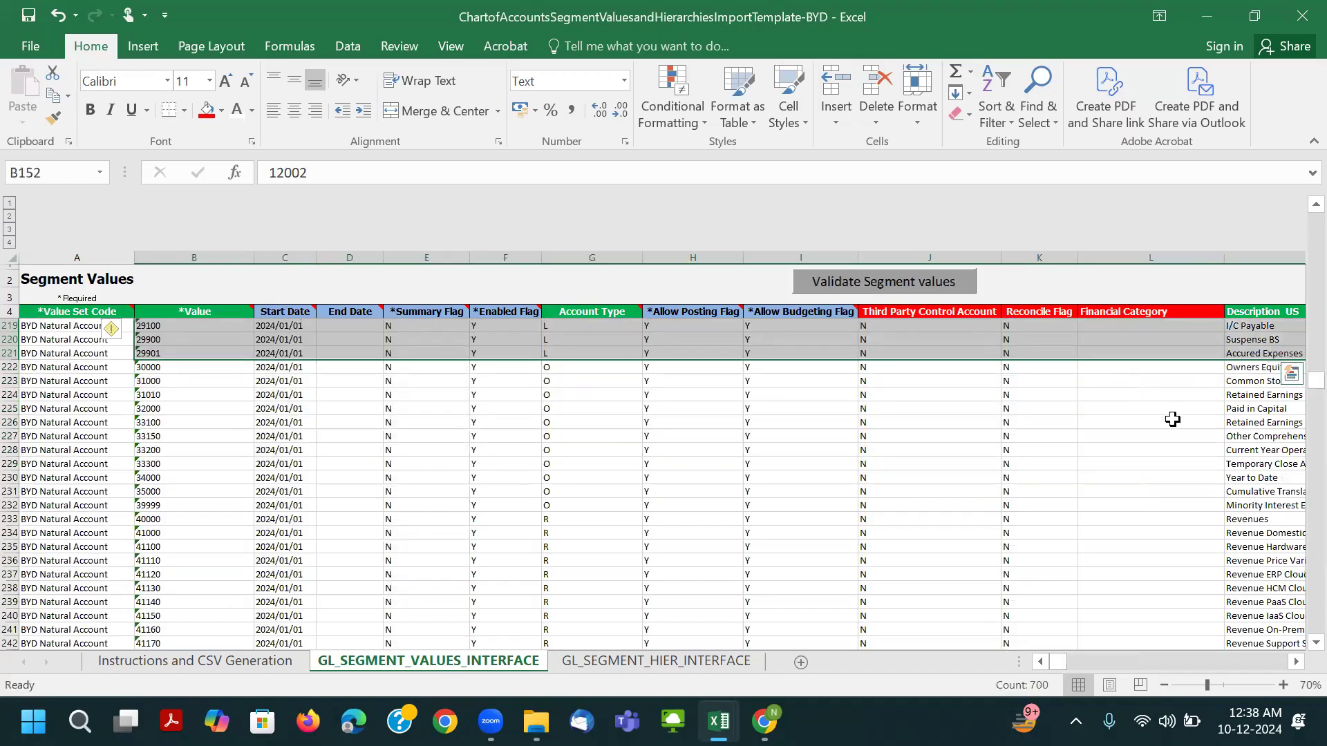
{"action": "key", "text": "ctrl+c"}
Paste the copied account type L rows into the BYD-YT template below the last asset row, starting at cell B152.
{"action": "key", "text": "ctrl+Tab"}
{"action": "scroll", "coordinate": [247, 436], "scroll_direction": "down", "scroll_amount": 12}
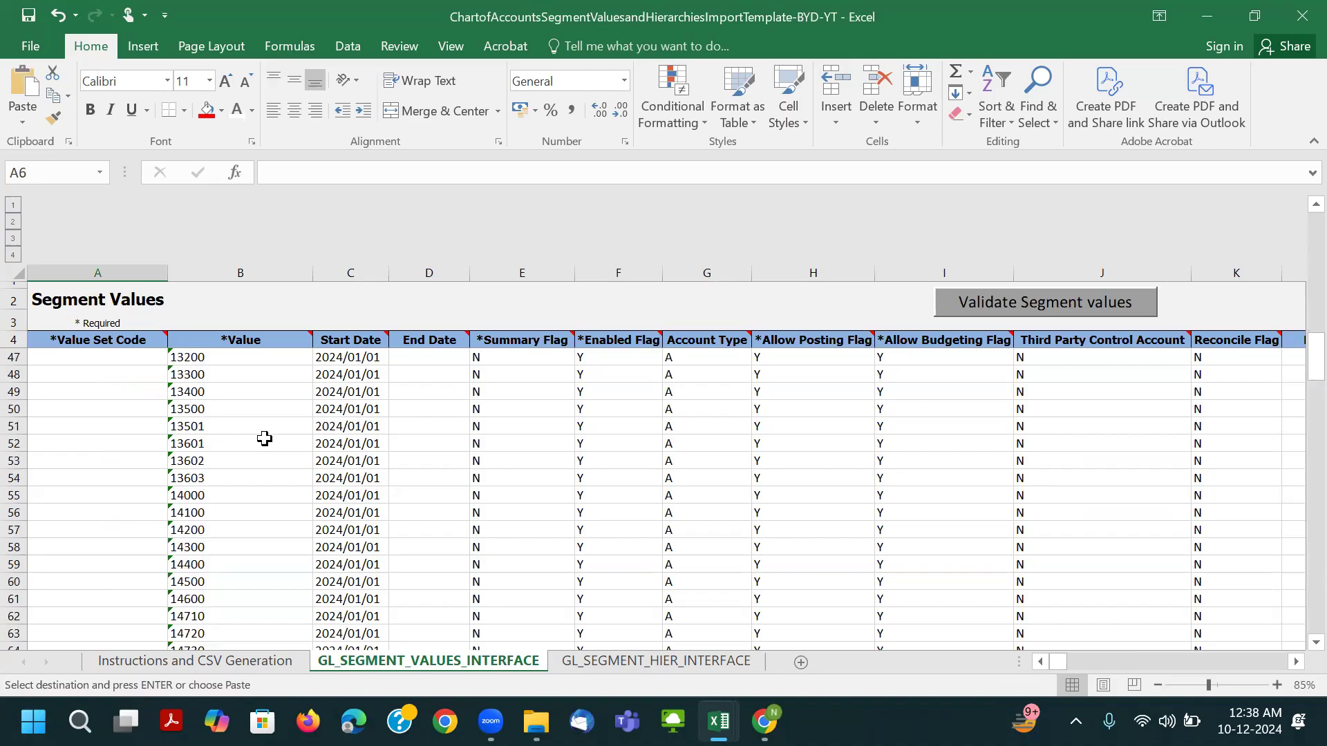
{"action": "scroll", "coordinate": [247, 437], "scroll_direction": "down", "scroll_amount": 1, "text": "ctrl"}
{"action": "scroll", "coordinate": [207, 470], "scroll_direction": "down", "scroll_amount": 5}
{"action": "scroll", "coordinate": [235, 488], "scroll_direction": "down", "scroll_amount": 20}
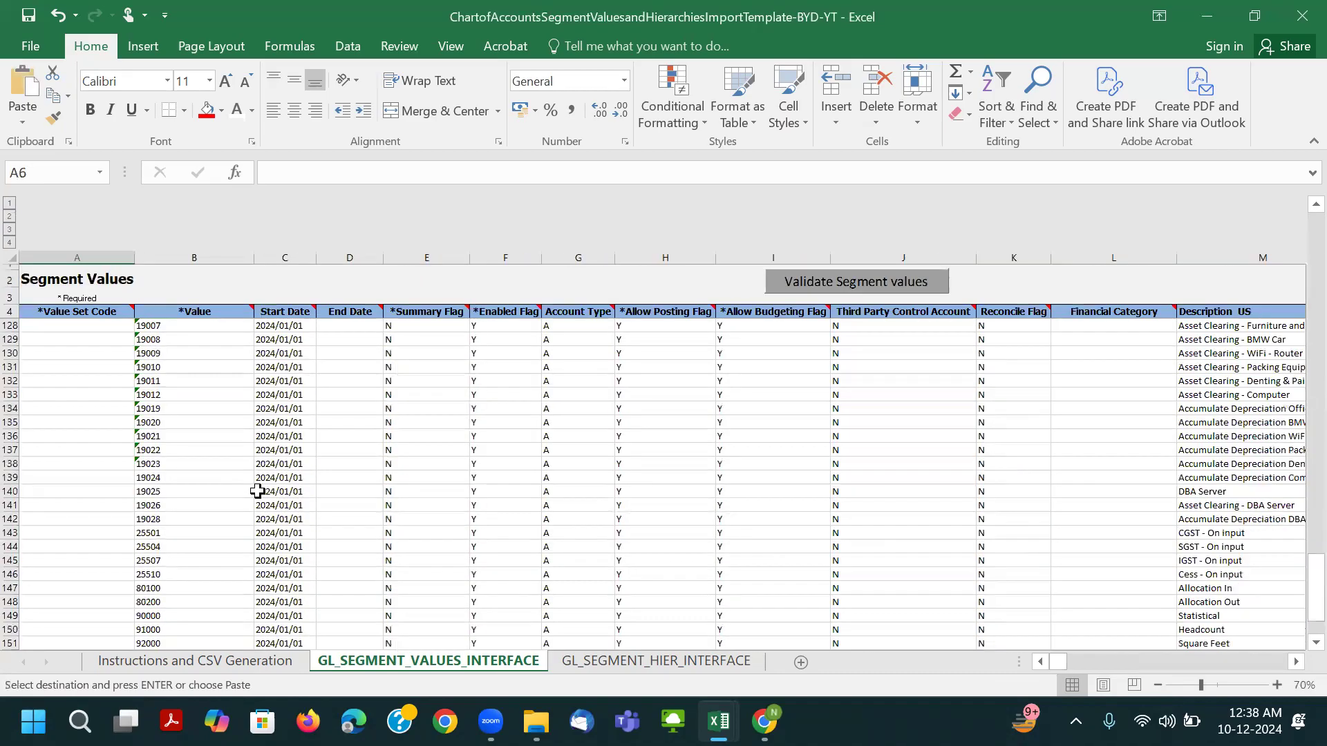
{"action": "scroll", "coordinate": [188, 410], "scroll_direction": "up", "scroll_amount": 2}
{"action": "left_click", "coordinate": [154, 367]}
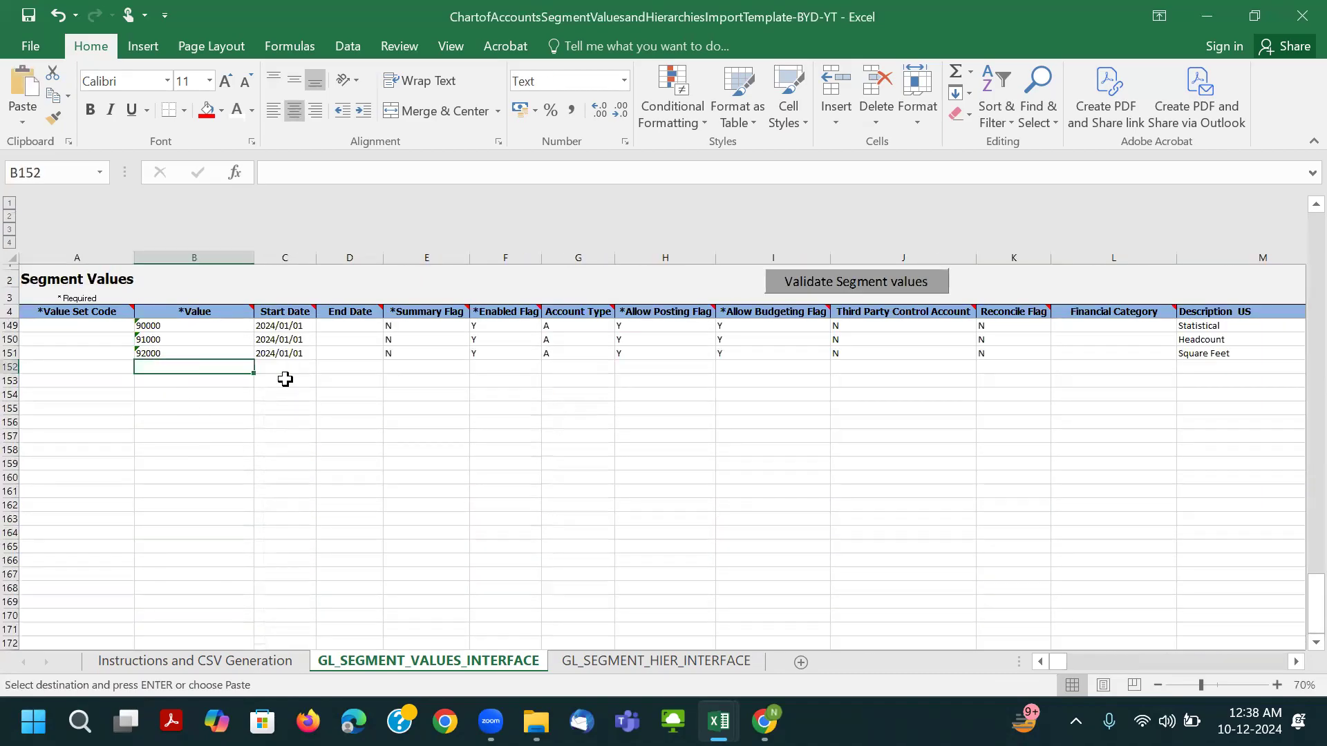
{"action": "key", "text": "ctrl+v"}
Review the pasted liability rows' account type, start date, summary, enabled, posting, budgeting, third party, reconcile and description entries.
{"action": "left_click", "coordinate": [553, 368]}
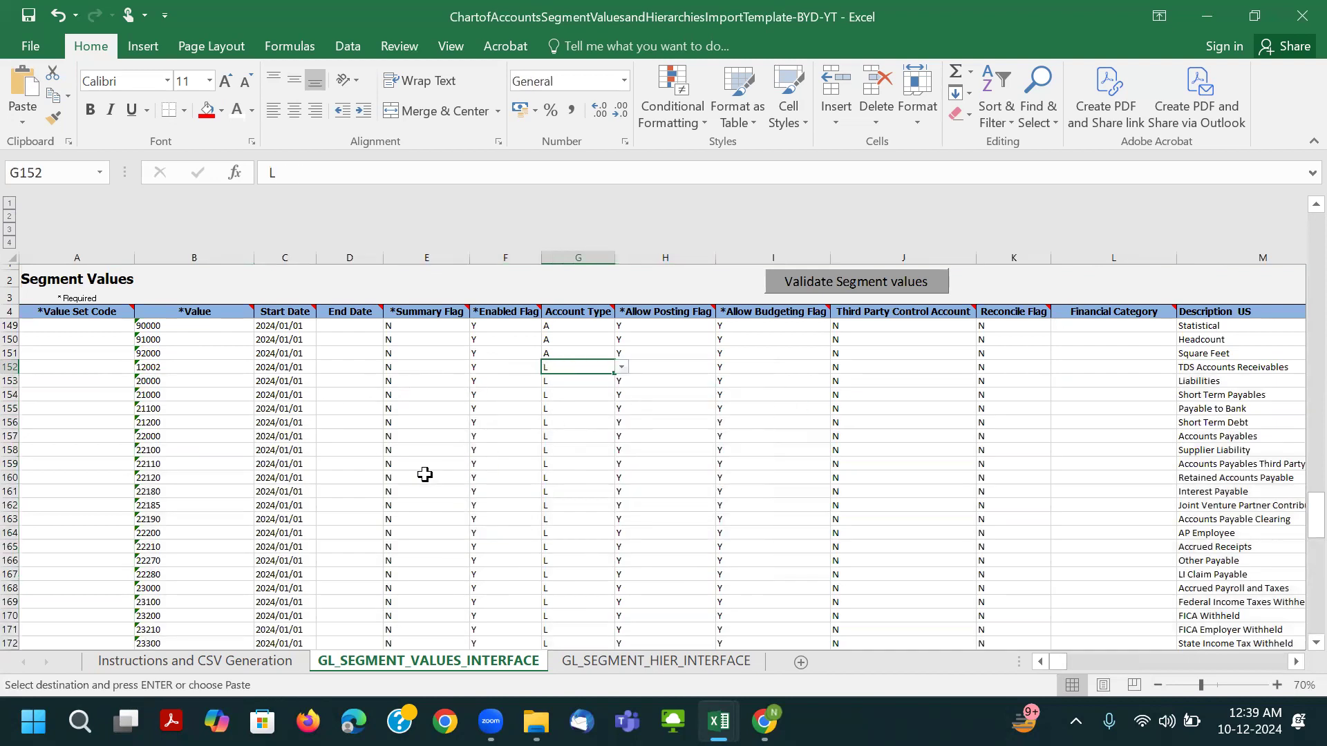
{"action": "left_click", "coordinate": [291, 384]}
{"action": "left_click", "coordinate": [421, 408]}
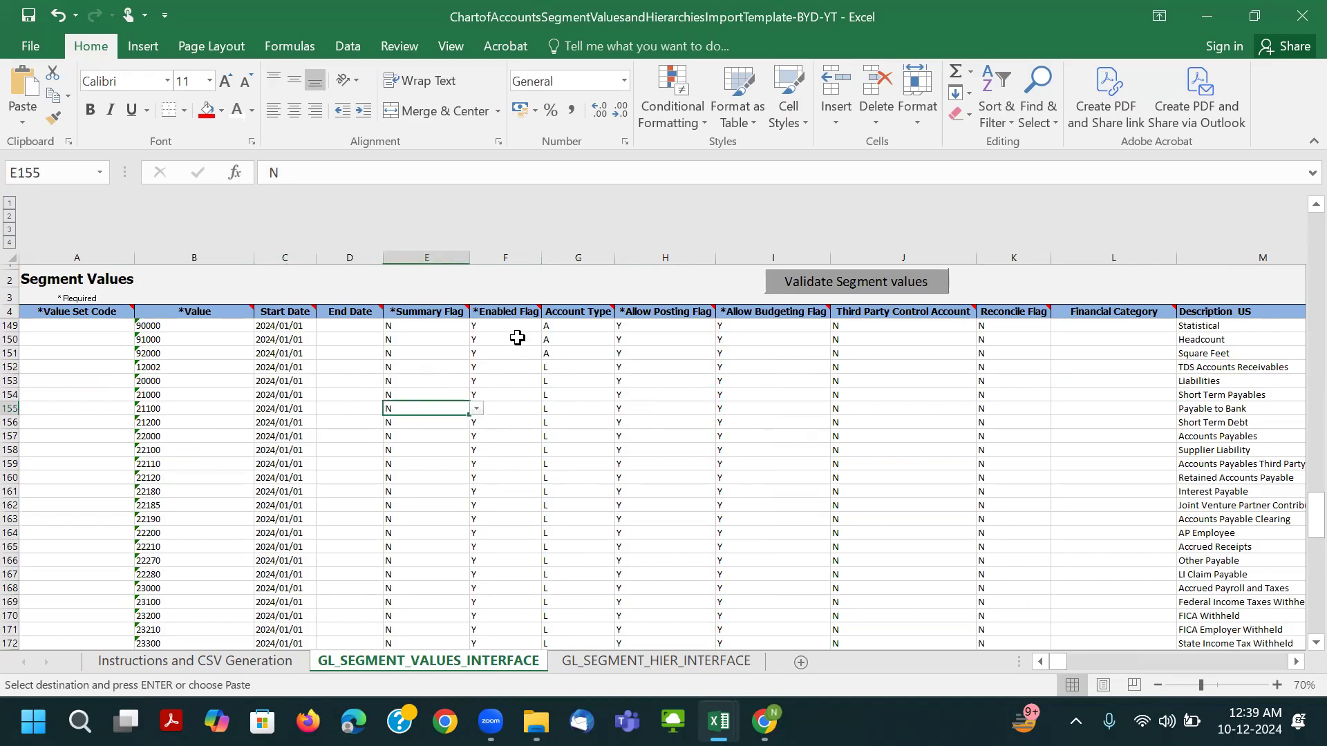
{"action": "key", "text": "Escape"}
{"action": "left_click", "coordinate": [493, 418]}
{"action": "left_click", "coordinate": [655, 398]}
{"action": "left_click", "coordinate": [784, 398]}
{"action": "left_click", "coordinate": [885, 395]}
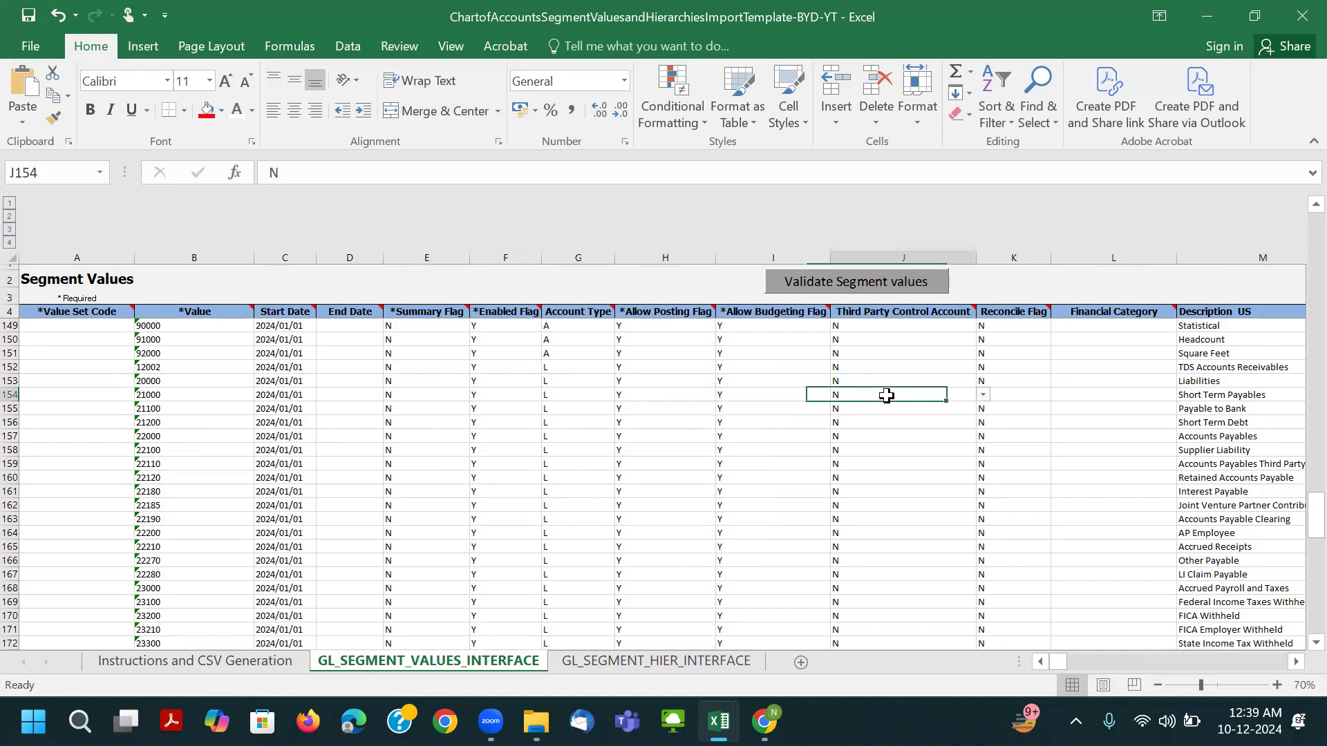
{"action": "left_click", "coordinate": [1017, 406]}
{"action": "left_click", "coordinate": [1207, 405]}
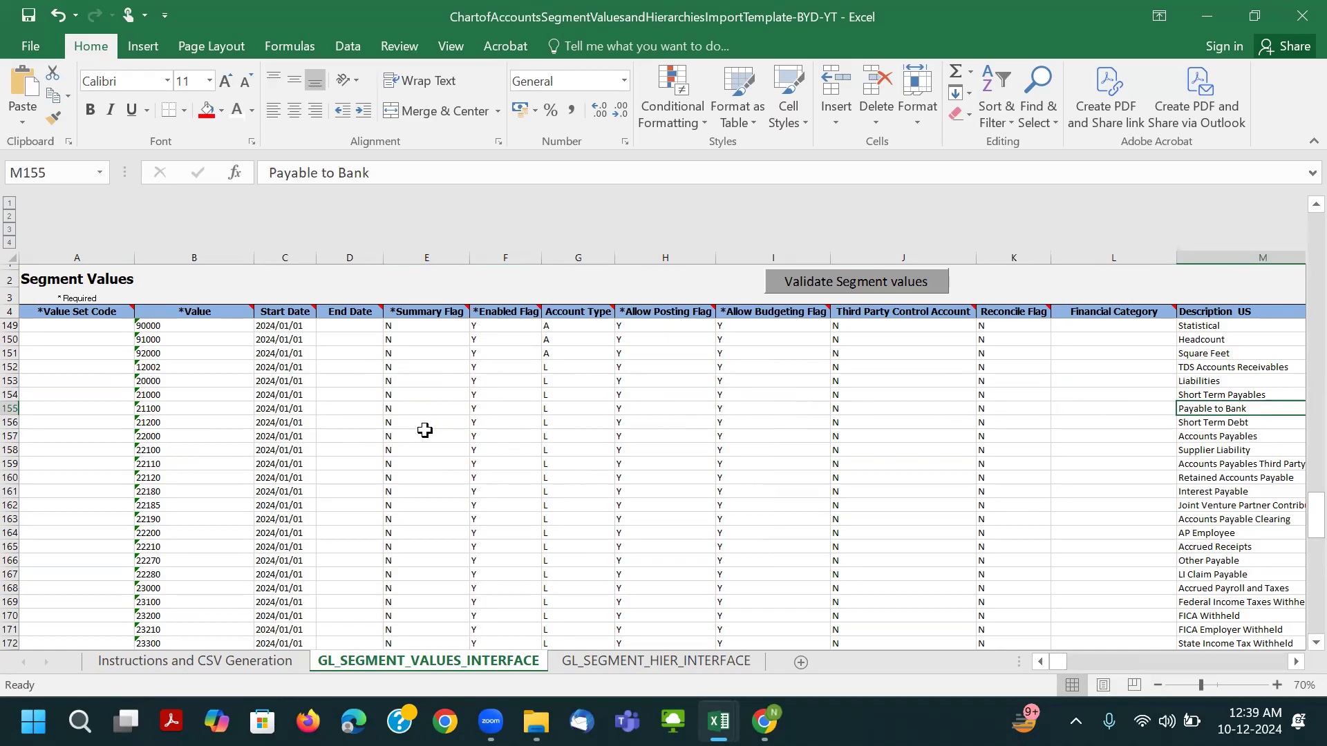
Check the Account Type column of the pasted liability rows down to the last filled row.
{"action": "left_click_drag", "start_coordinate": [559, 366], "coordinate": [600, 595]}
{"action": "scroll", "coordinate": [600, 596], "scroll_direction": "up", "scroll_amount": 2}
{"action": "scroll", "coordinate": [836, 504], "scroll_direction": "down", "scroll_amount": 2}
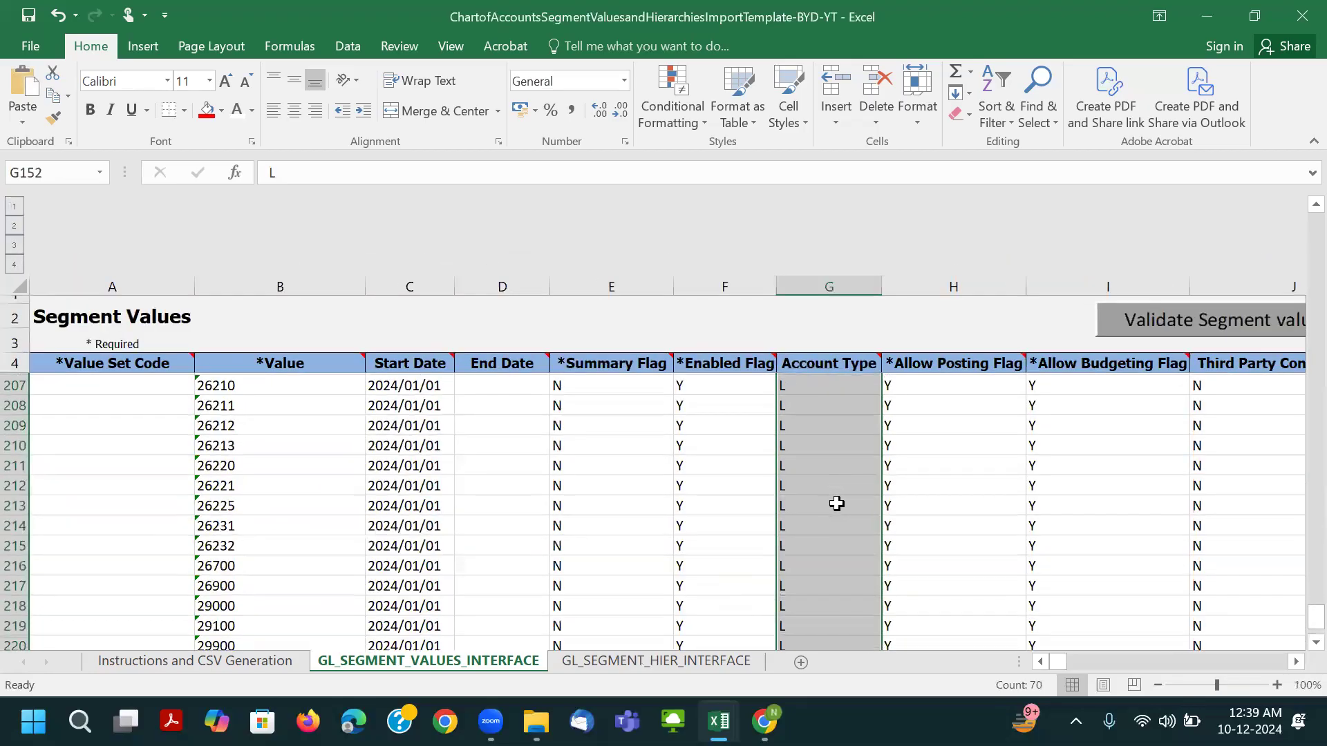
{"action": "left_click", "coordinate": [219, 484]}
{"action": "scroll", "coordinate": [231, 509], "scroll_direction": "down", "scroll_amount": 4}
{"action": "scroll", "coordinate": [230, 510], "scroll_direction": "up", "scroll_amount": 2}
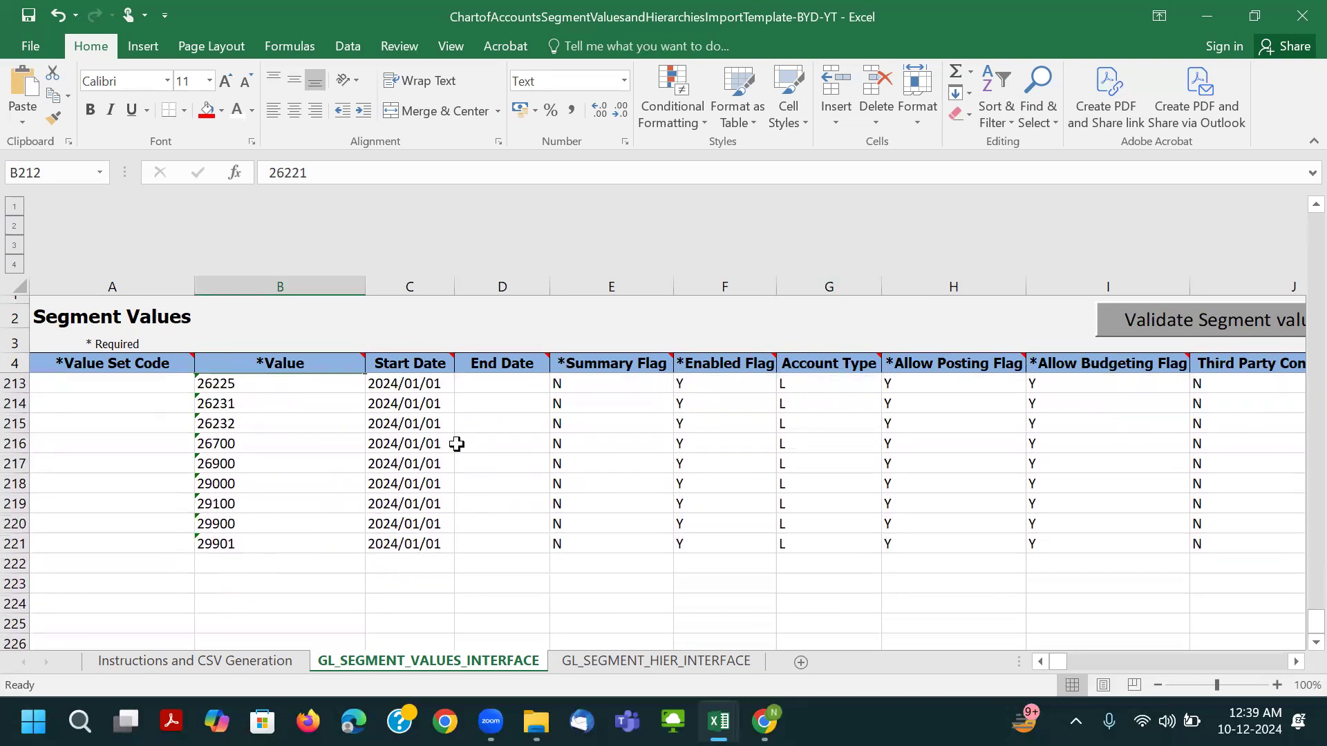
Copy the account type O rows from Value through Description US in the source BYD workbook, range B222:M232.
{"action": "left_click", "coordinate": [283, 443]}
{"action": "key", "text": "alt+Tab"}
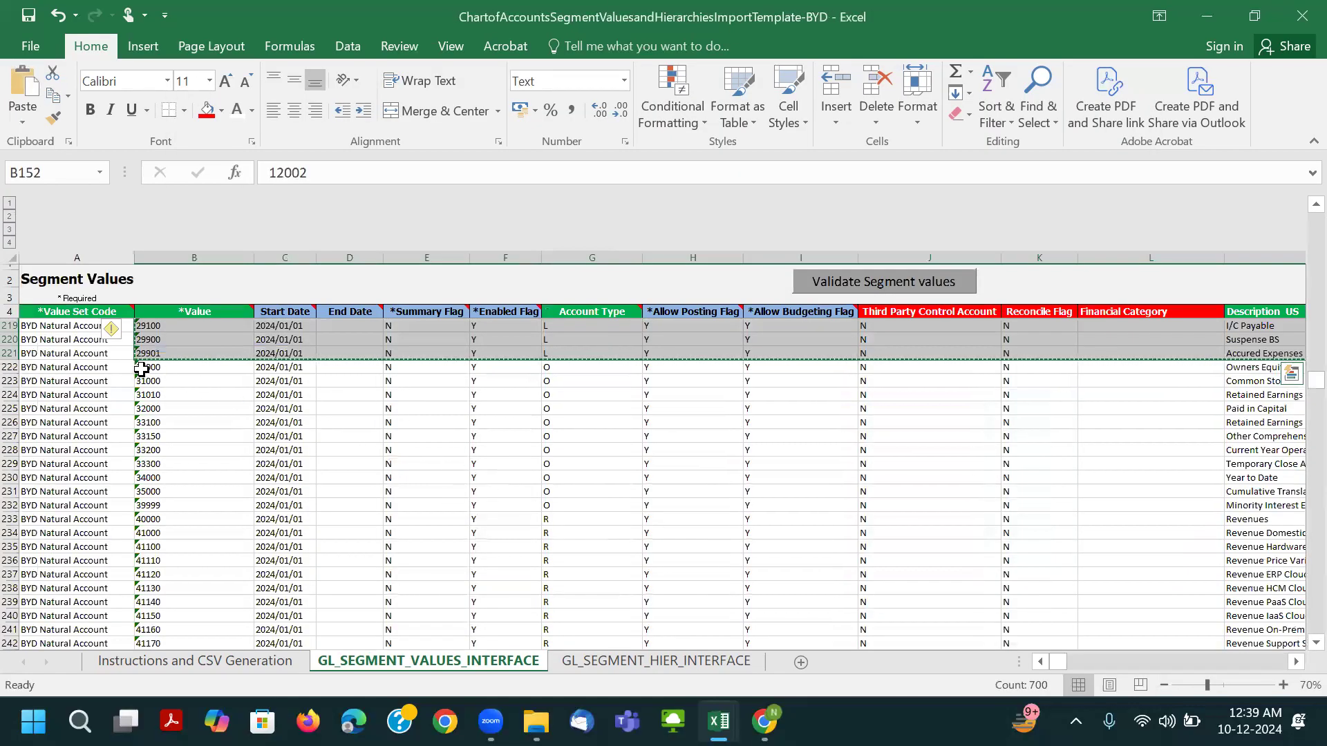
{"action": "left_click", "coordinate": [142, 370]}
{"action": "left_click_drag", "start_coordinate": [146, 370], "coordinate": [1292, 505]}
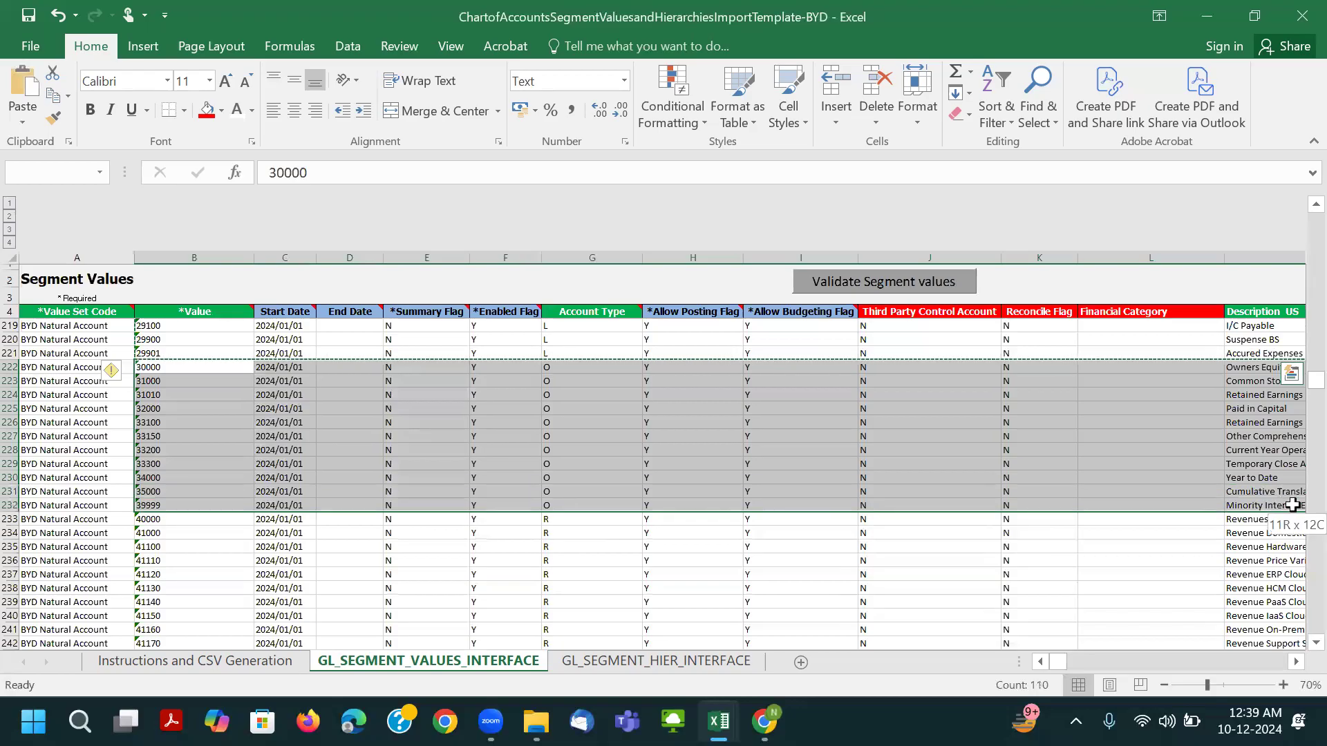
{"action": "key", "text": "ctrl+c"}
Paste the copied account type O rows into the BYD-YT template, starting at cell B222.
{"action": "key", "text": "alt+Tab"}
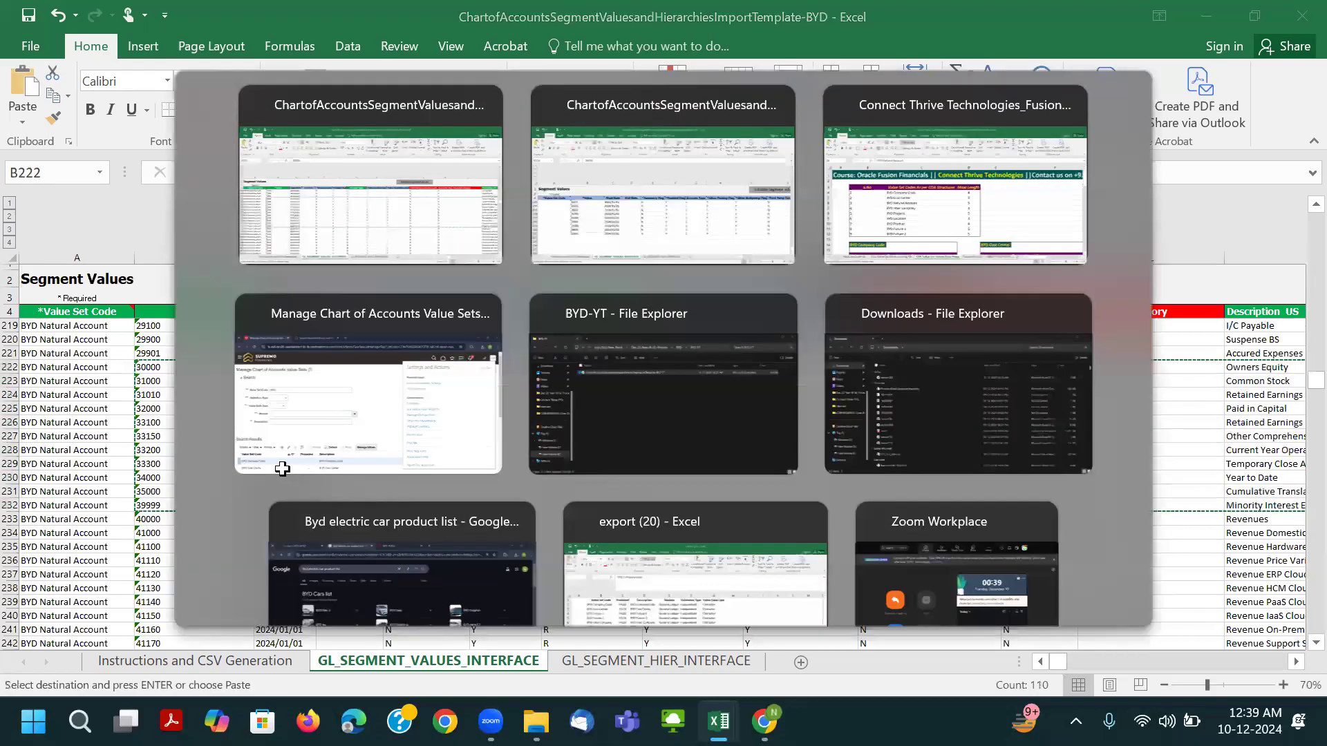
{"action": "left_click", "coordinate": [231, 563]}
{"action": "key", "text": "ctrl+v"}
{"action": "scroll", "coordinate": [760, 546], "scroll_direction": "down", "scroll_amount": 3}
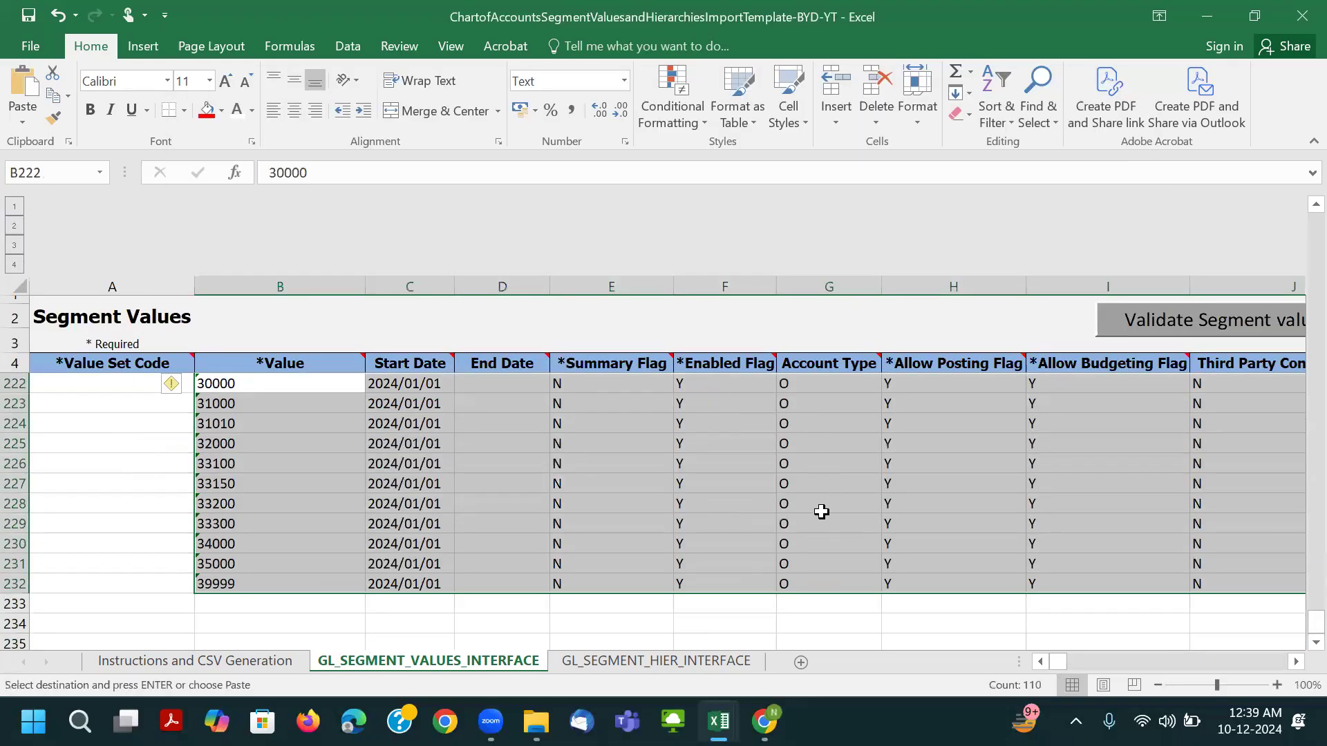
{"action": "left_click", "coordinate": [233, 456]}
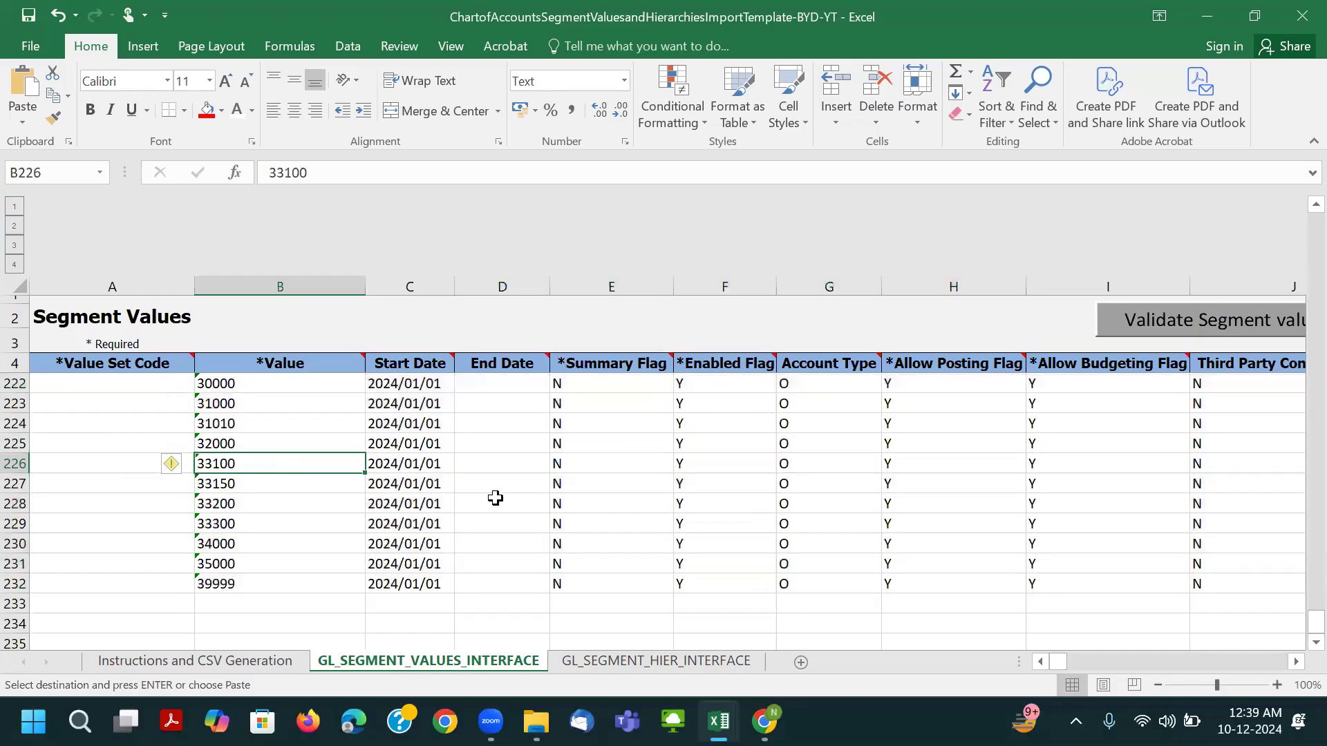
Select cell B233 in the BYD-YT template, then copy the account type R rows B233:M272 from the source BYD workbook.
{"action": "scroll", "coordinate": [495, 497], "scroll_direction": "down", "scroll_amount": 2, "text": "ctrl"}
{"action": "left_click", "coordinate": [182, 481]}
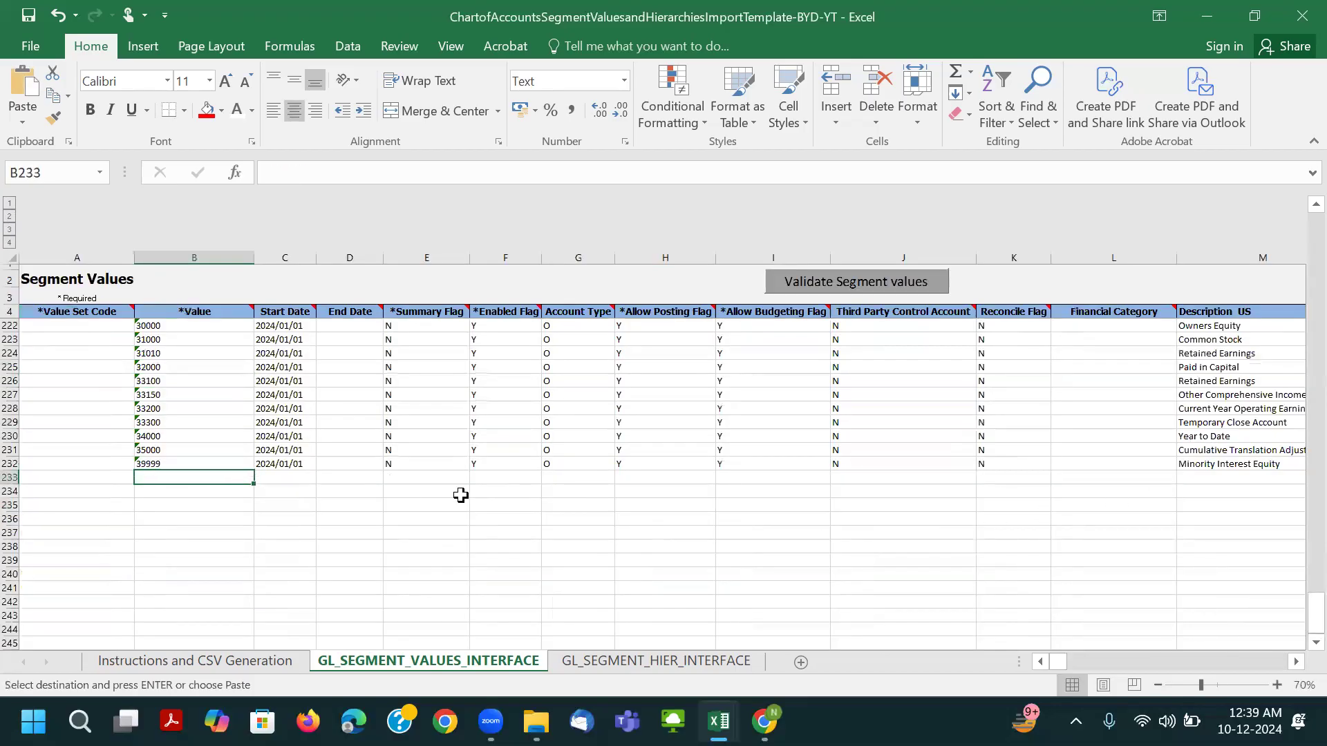
{"action": "key", "text": "alt+Tab"}
{"action": "left_click", "coordinate": [165, 520]}
{"action": "left_click_drag", "start_coordinate": [386, 527], "coordinate": [1258, 359]}
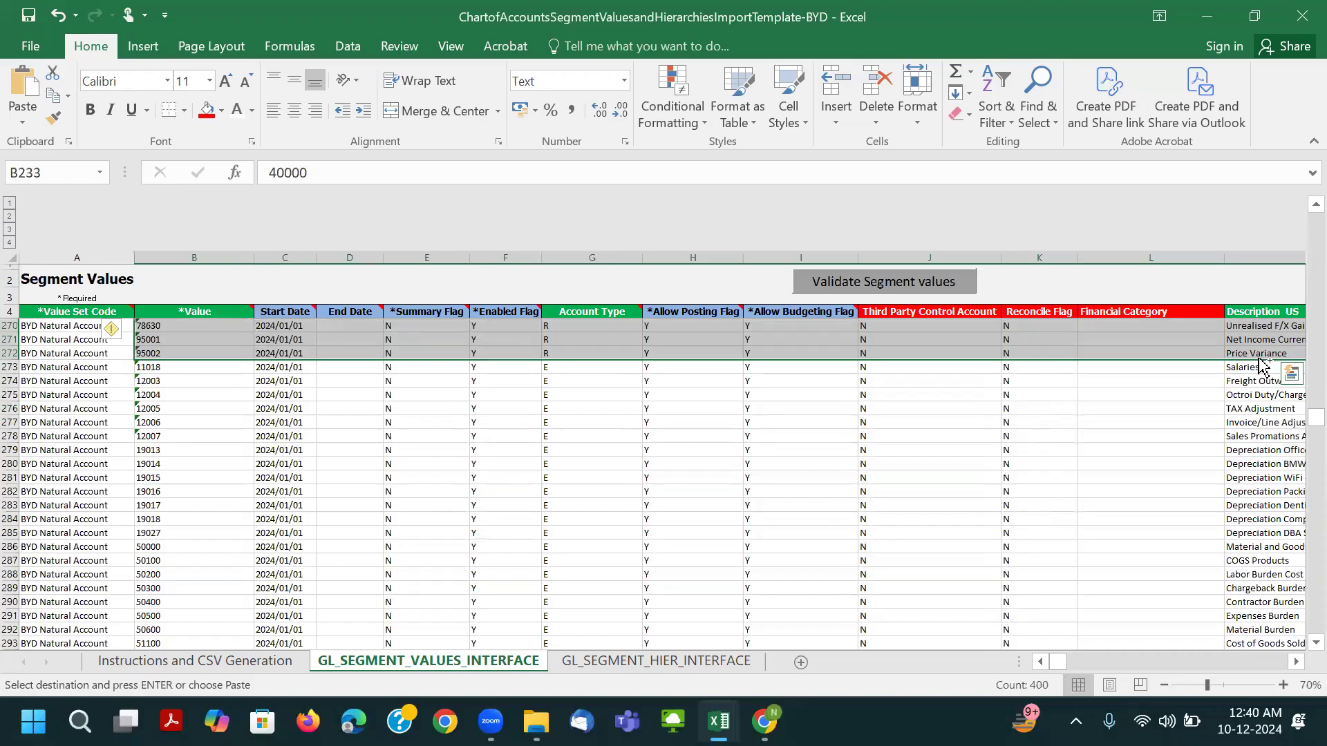
{"action": "key", "text": "ctrl+c"}
Paste the account type R rows into the BYD-YT template at B233 and check them down to the last row.
{"action": "key", "text": "alt+Tab"}
{"action": "key", "text": "ctrl+v"}
{"action": "left_click", "coordinate": [152, 490]}
{"action": "scroll", "coordinate": [601, 539], "scroll_direction": "down", "scroll_amount": 10}
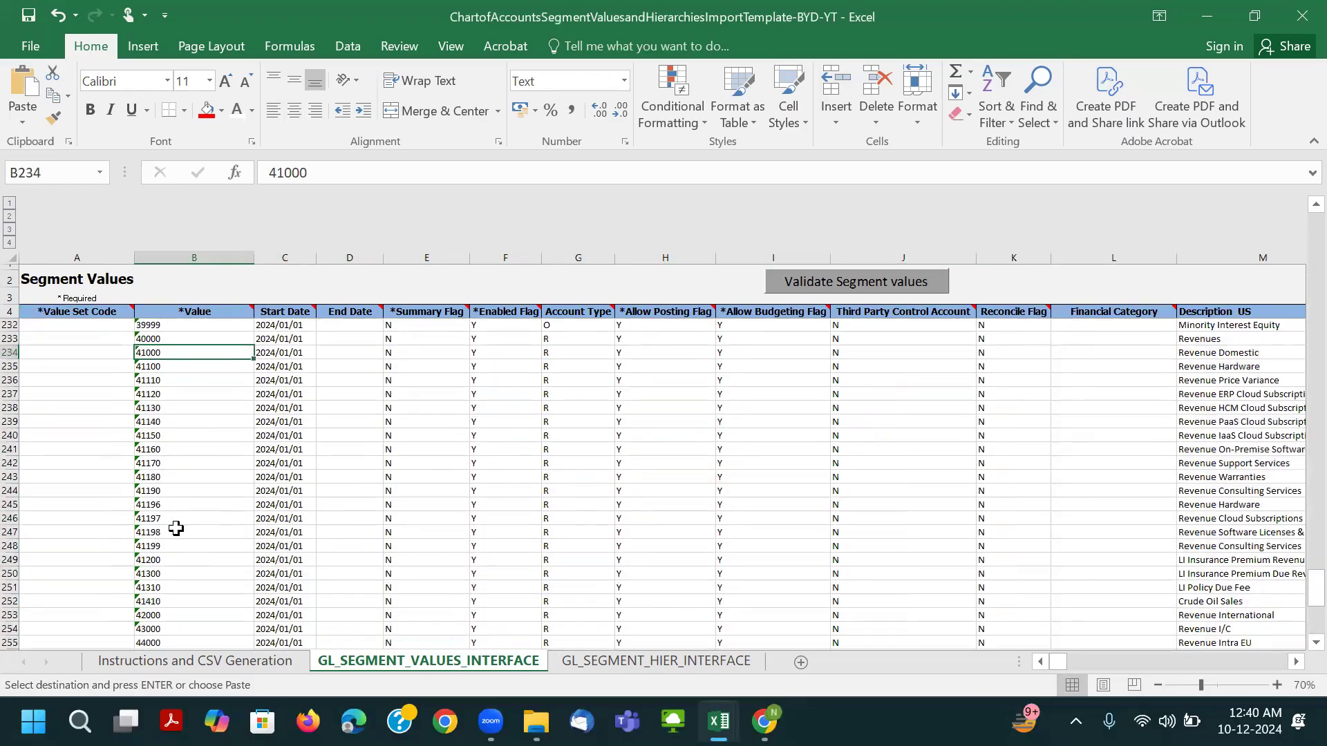
{"action": "scroll", "coordinate": [161, 562], "scroll_direction": "up", "scroll_amount": 1}
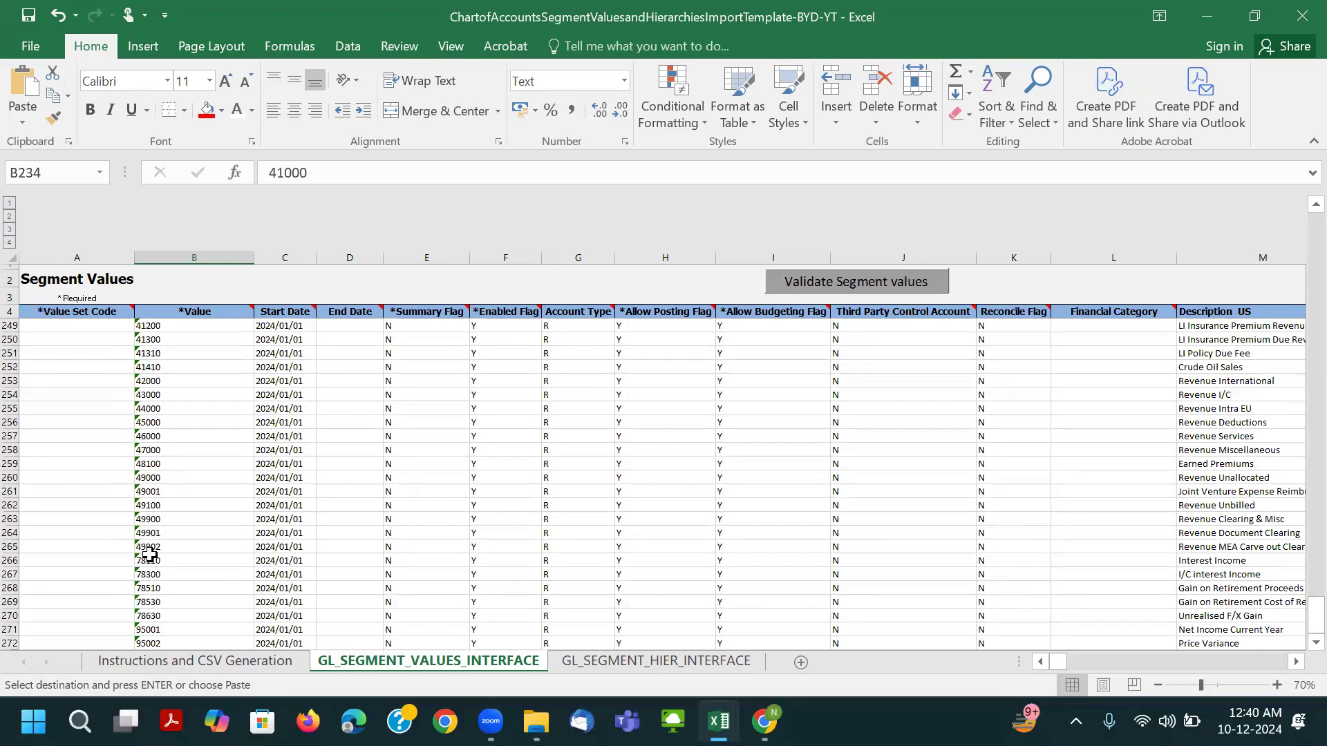
{"action": "scroll", "coordinate": [232, 580], "scroll_direction": "down", "scroll_amount": 3}
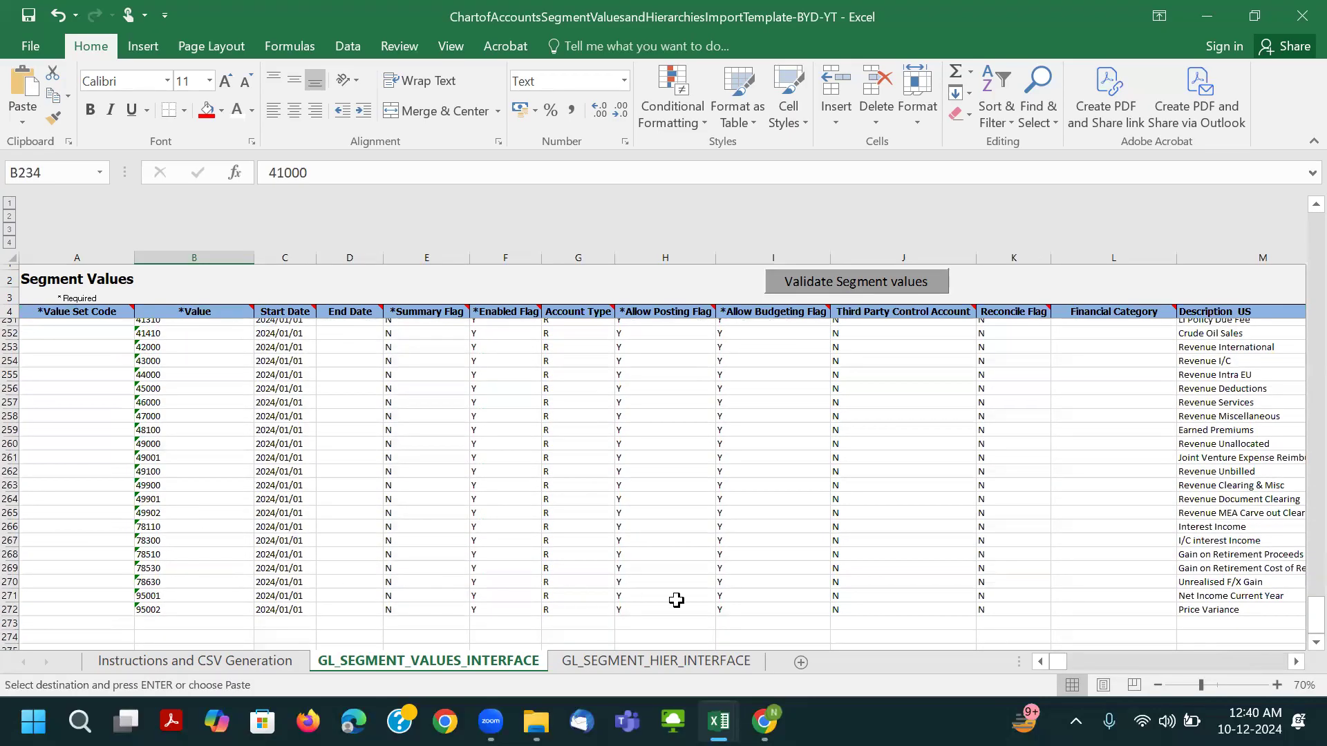
Copy the account type E rows from Value through Description US in the source BYD workbook, range B273:M465.
{"action": "left_click", "coordinate": [163, 534]}
{"action": "key", "text": "alt+Tab"}
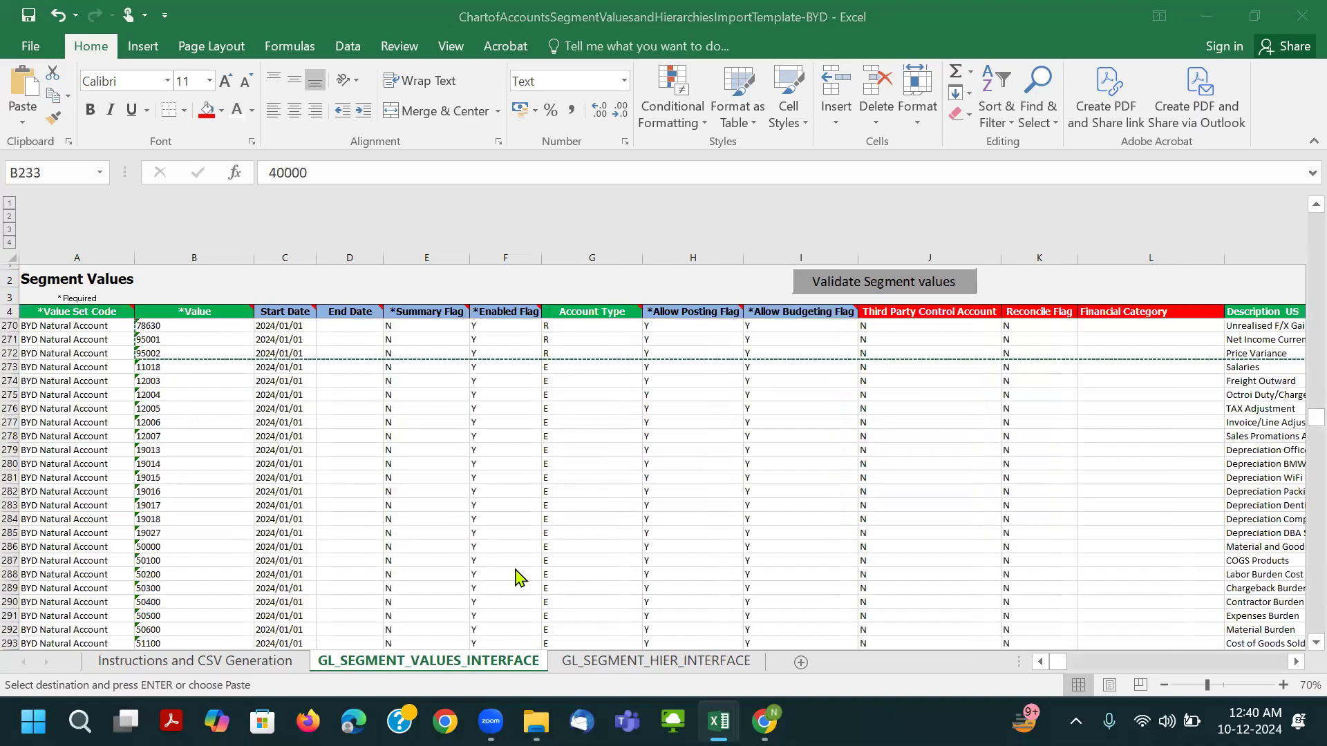
{"action": "left_click_drag", "start_coordinate": [143, 369], "coordinate": [1276, 407]}
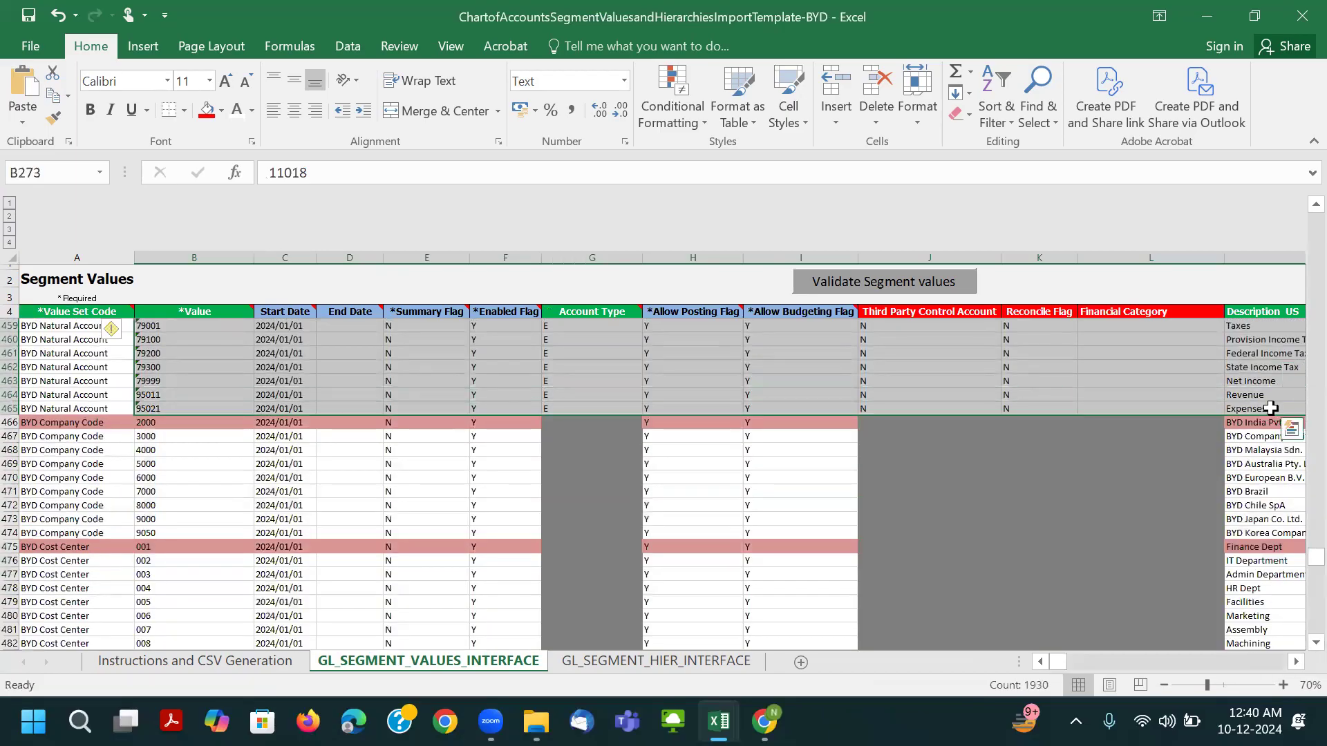
{"action": "key", "text": "ctrl+c"}
Paste the copied account type E rows into the BYD-YT template, starting at cell B273.
{"action": "key", "text": "ctrl+Tab"}
{"action": "left_click", "coordinate": [207, 537]}
{"action": "key", "text": "ctrl+v"}
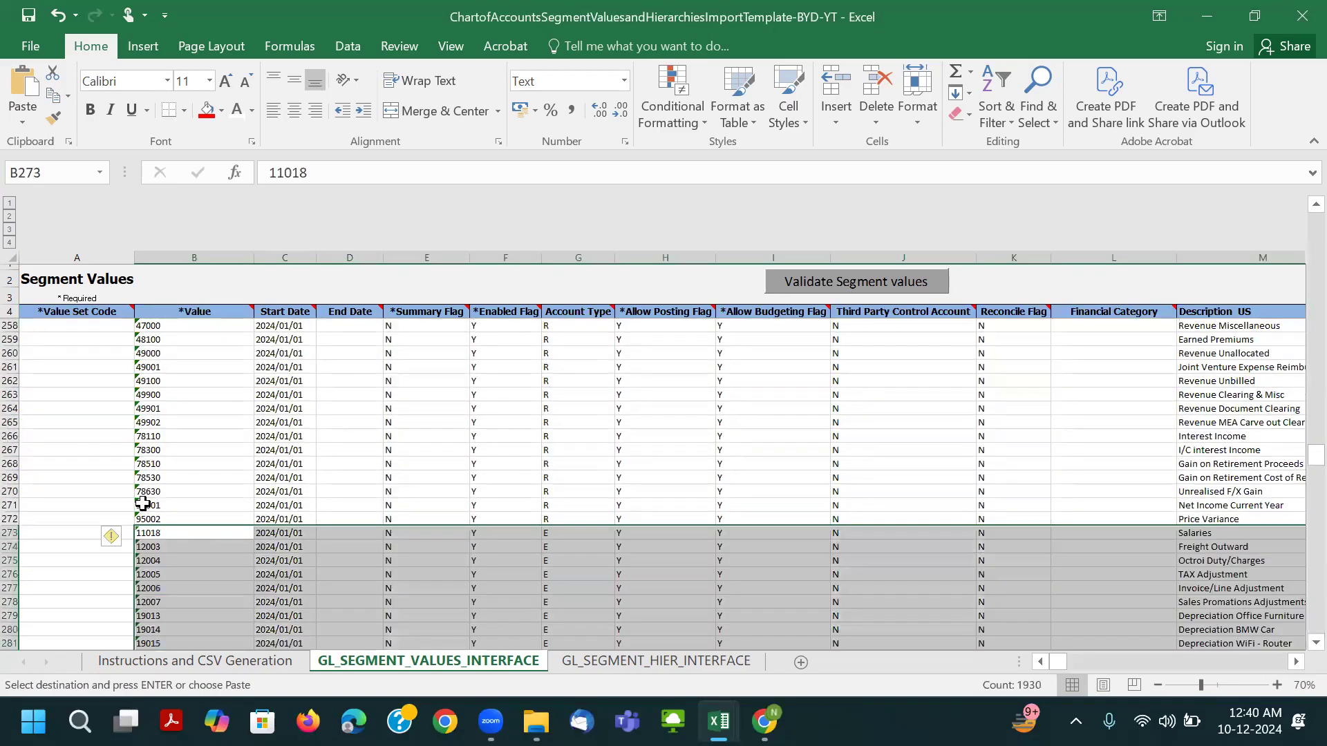
Fill the BYD Natural Account value set code from A5 down the Value Set Code column through A465.
{"action": "left_click", "coordinate": [231, 459]}
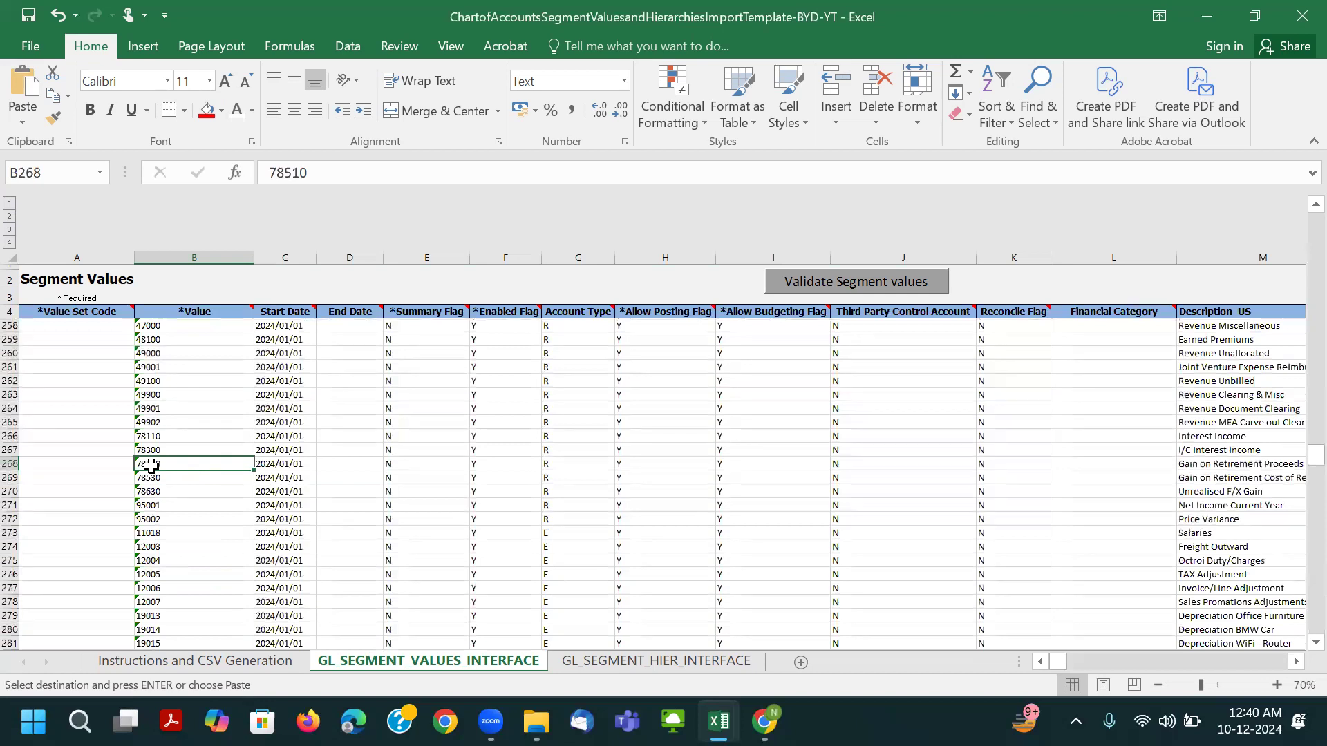
{"action": "scroll", "coordinate": [151, 465], "scroll_direction": "up", "scroll_amount": 6}
{"action": "key", "text": "ctrl+Home"}
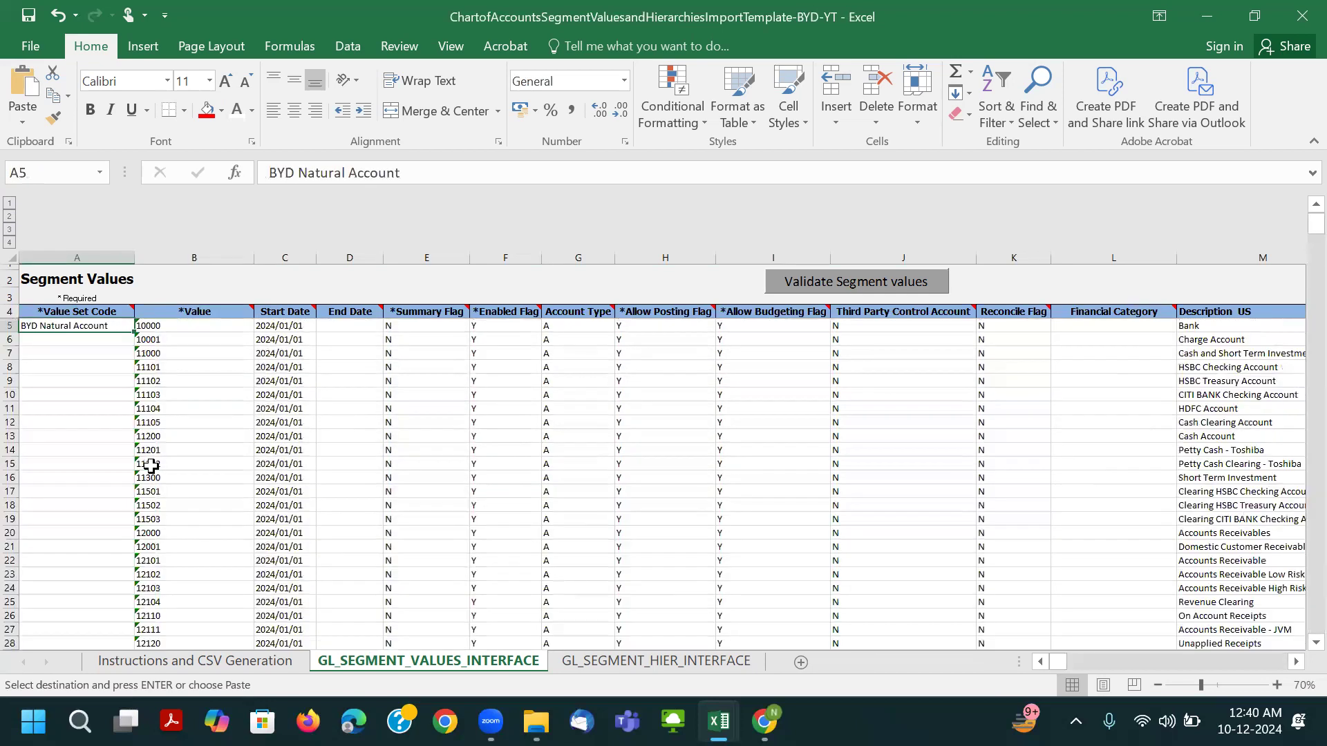
{"action": "left_click_drag", "start_coordinate": [434, 172], "coordinate": [198, 169]}
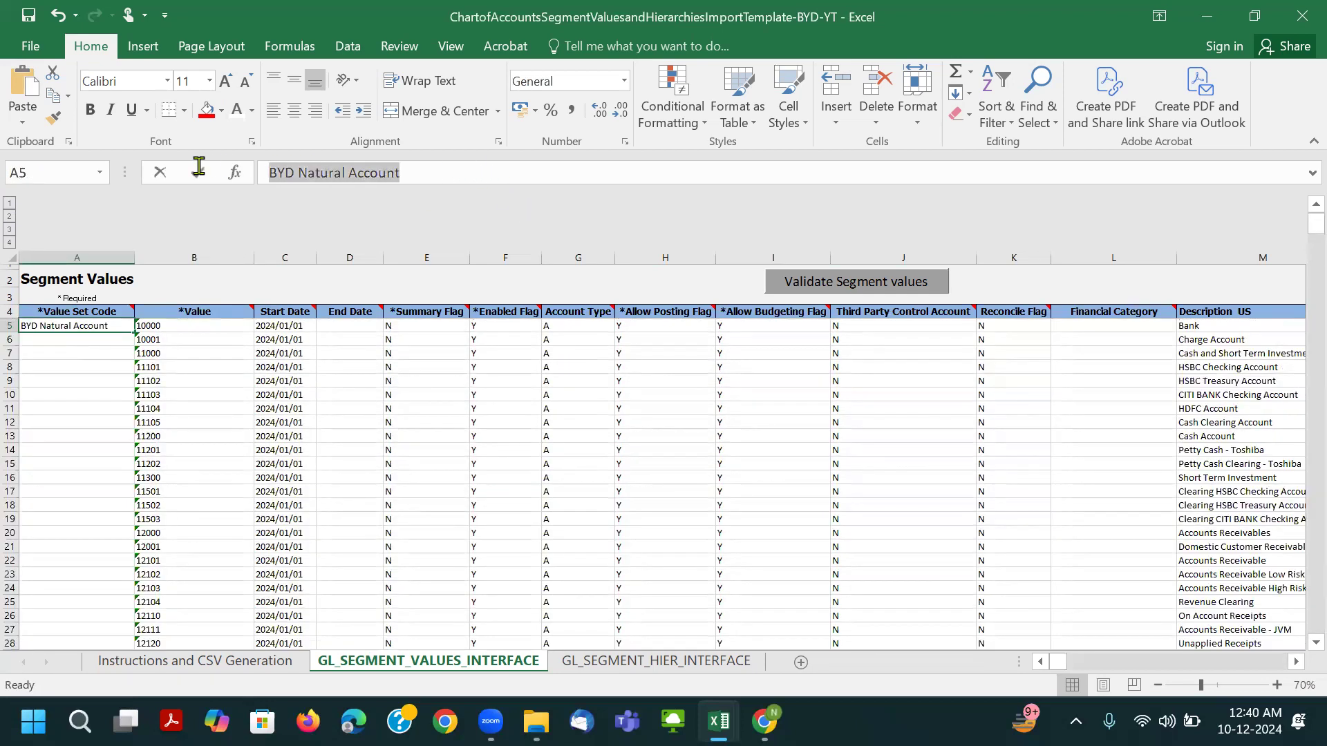
{"action": "key", "text": "ctrl+c"}
{"action": "left_click", "coordinate": [94, 327]}
{"action": "key", "text": "Tab"}
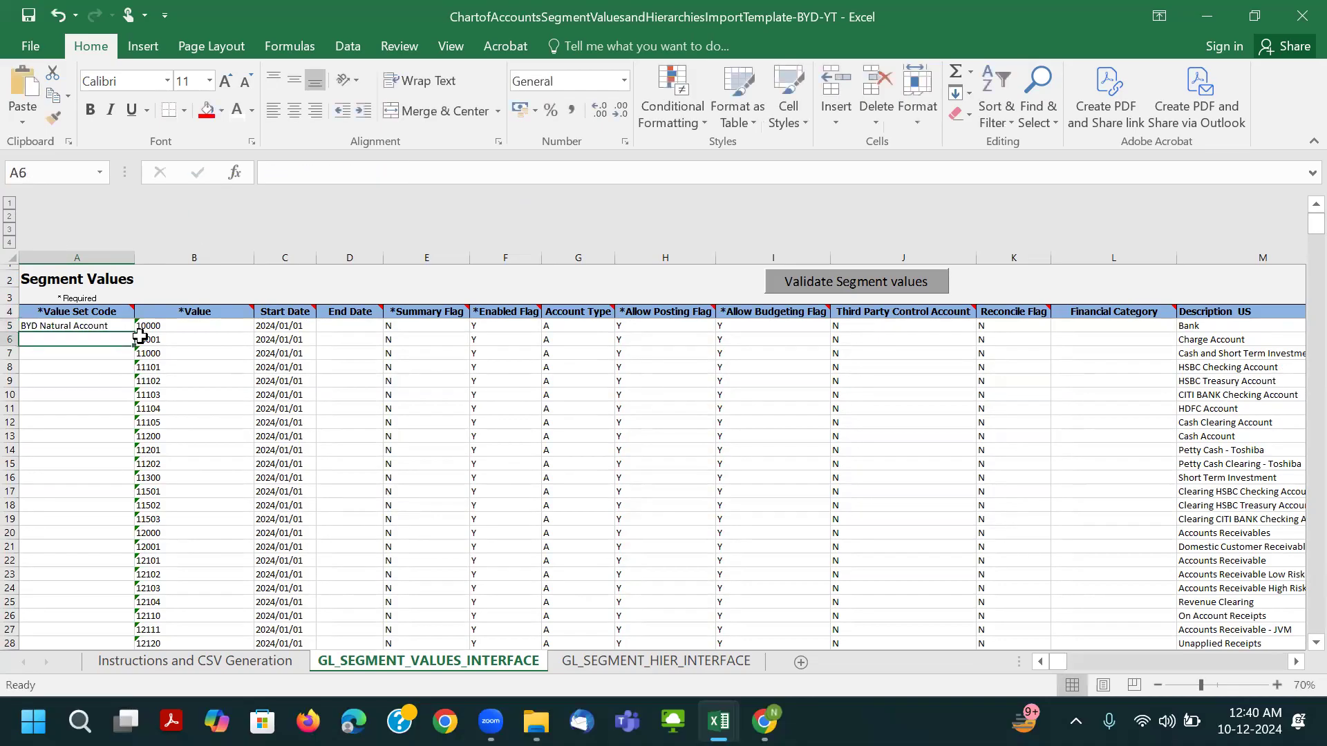
{"action": "key", "text": "ctrl+shift+Down"}
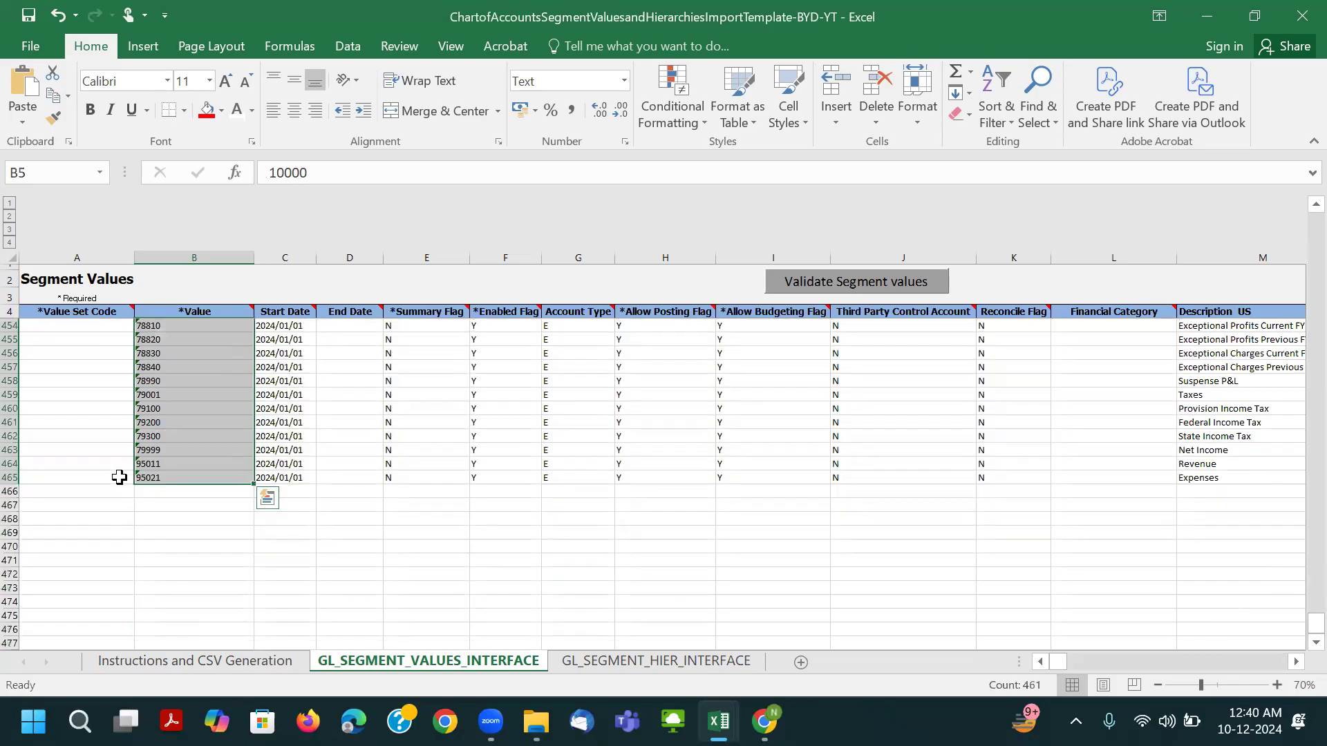
{"action": "left_click", "coordinate": [162, 476]}
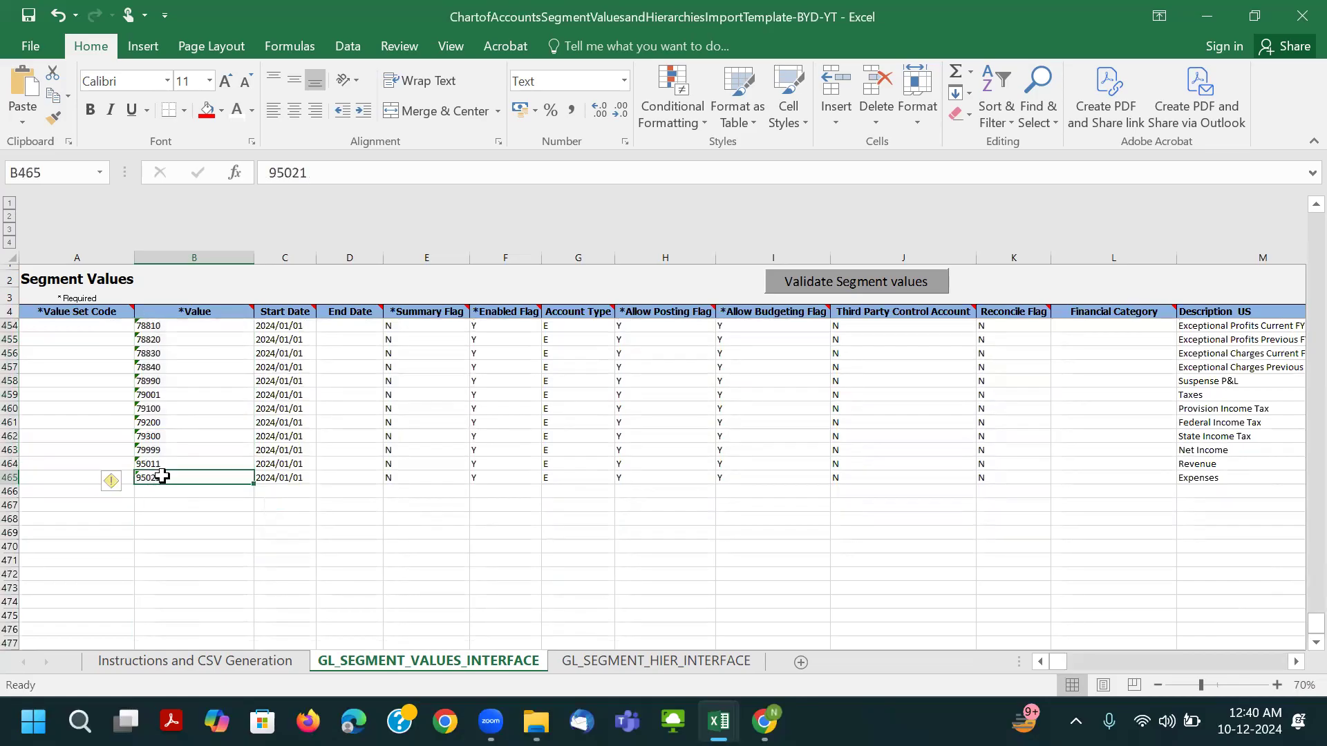
{"action": "key", "text": "Left"}
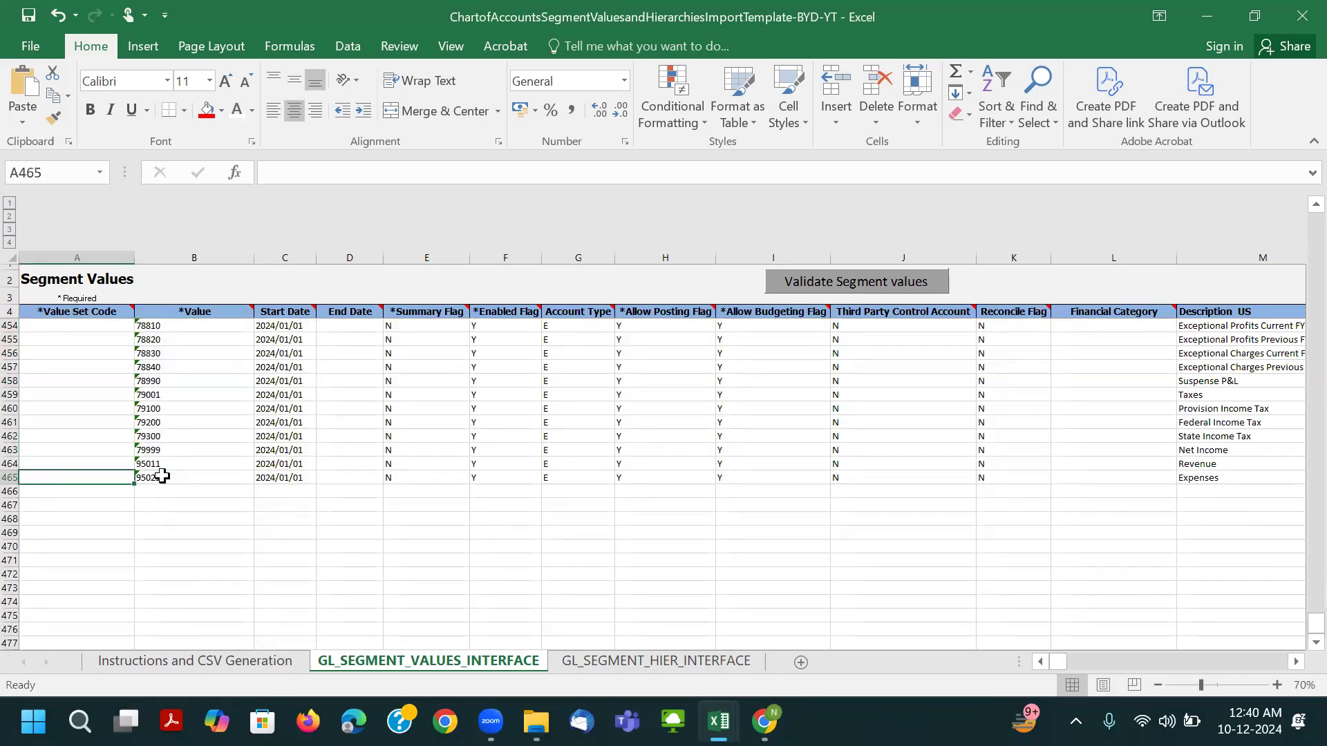
{"action": "key", "text": "ctrl+shift+Up"}
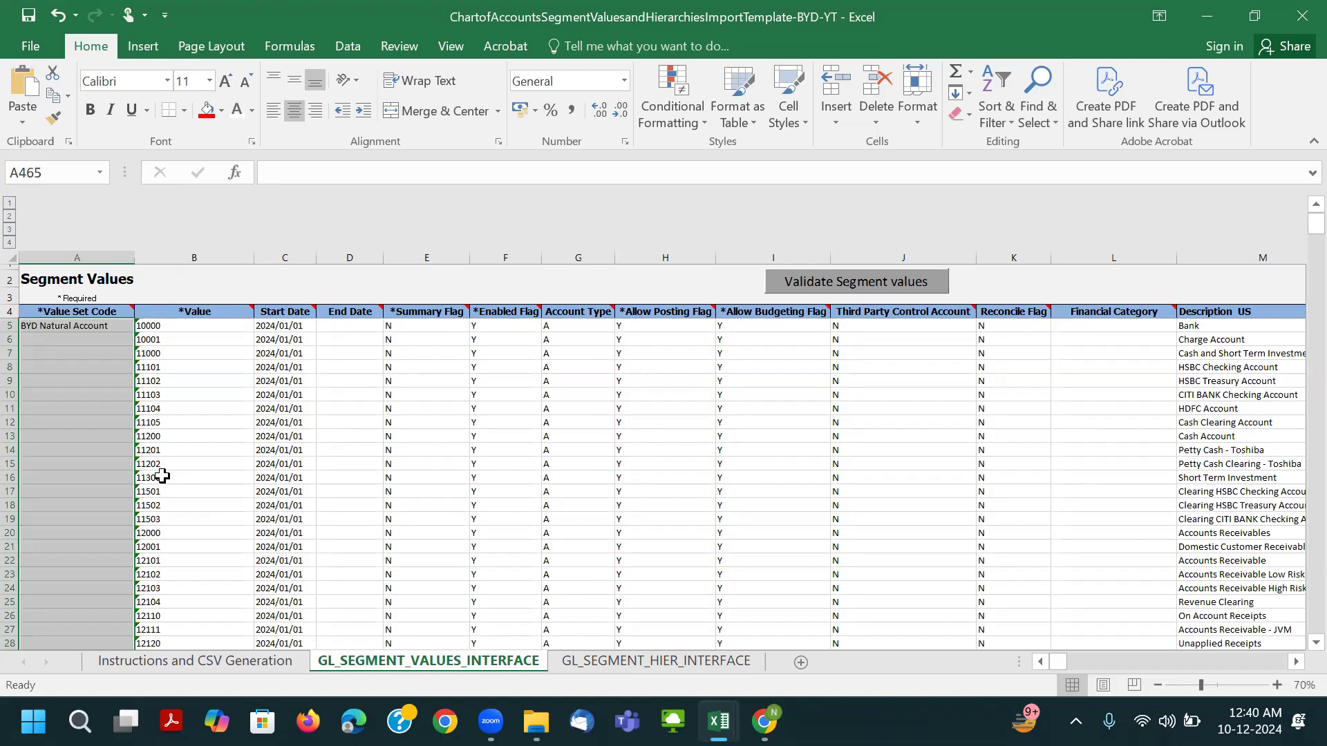
{"action": "key", "text": "ctrl+d"}
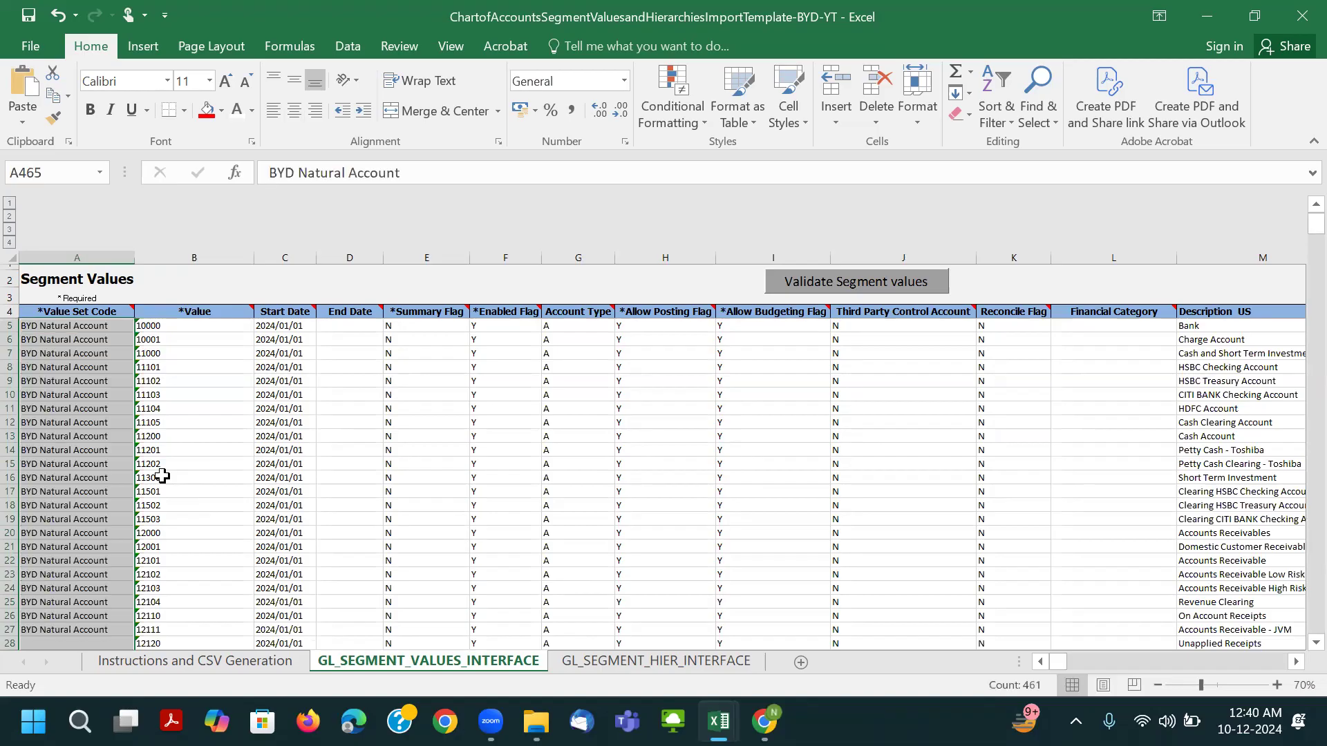
Check the filled Value Set Code column down to the last data row and save the template.
{"action": "scroll", "coordinate": [49, 400], "scroll_direction": "down", "scroll_amount": 20}
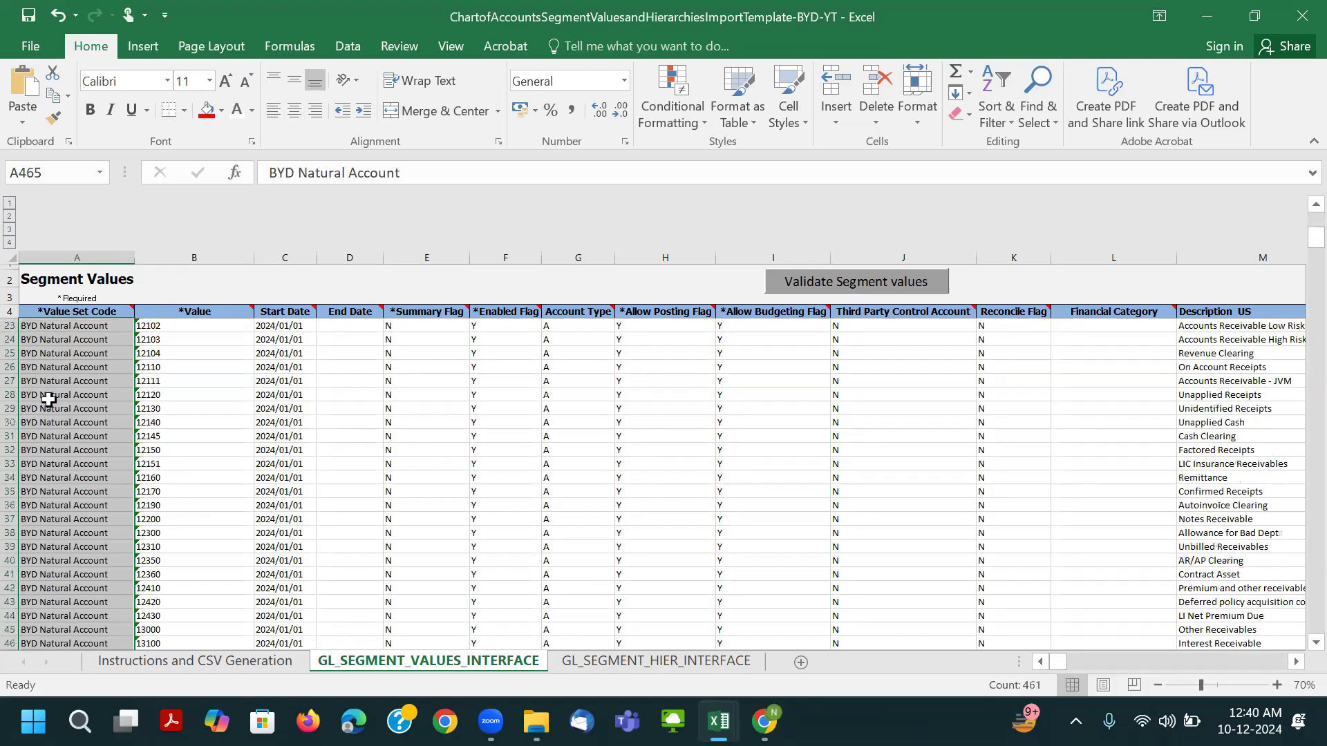
{"action": "scroll", "coordinate": [53, 466], "scroll_direction": "down", "scroll_amount": 20}
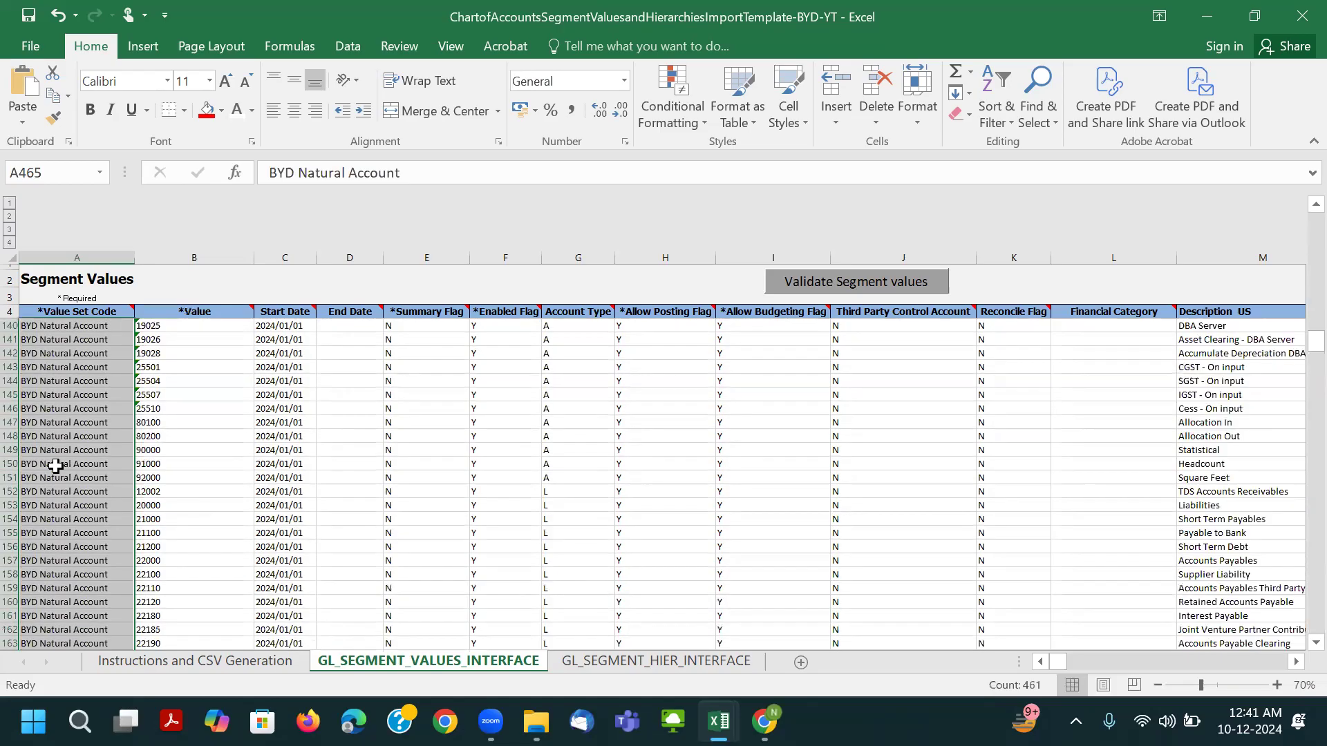
{"action": "scroll", "coordinate": [55, 467], "scroll_direction": "down", "scroll_amount": 20}
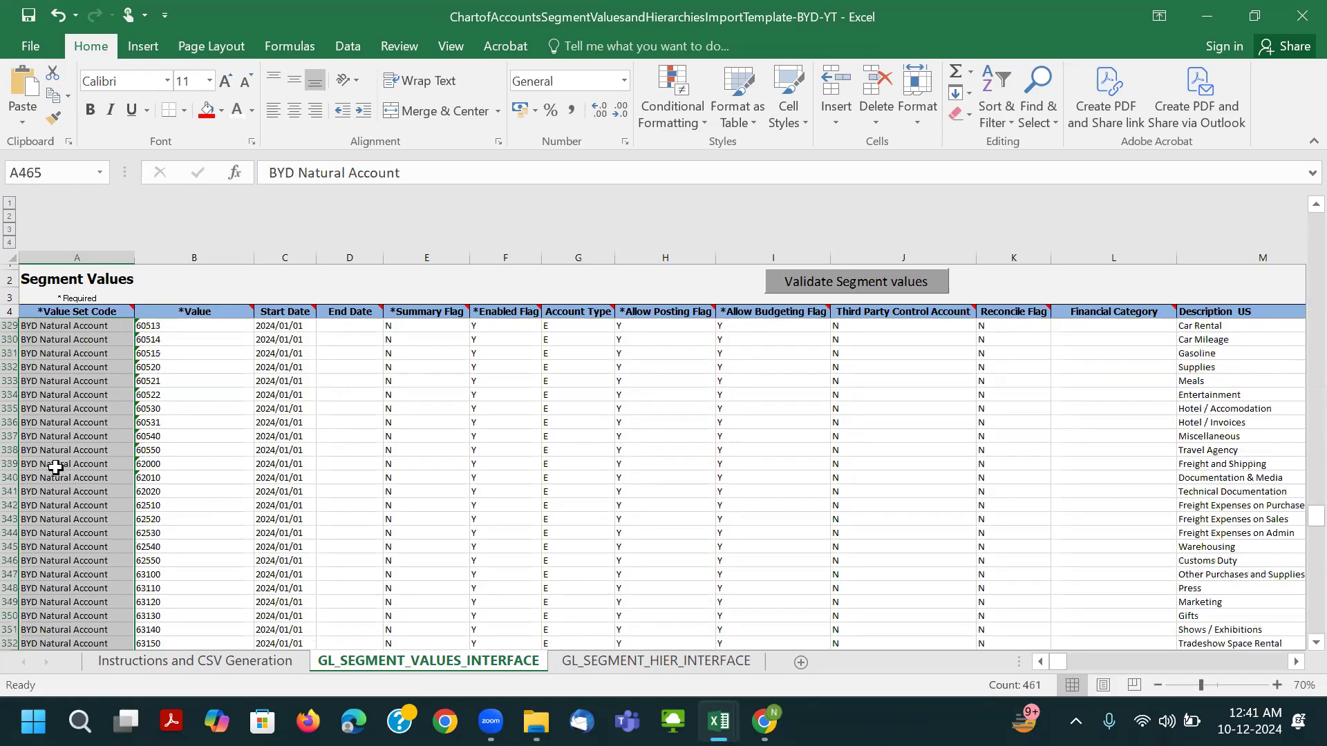
{"action": "scroll", "coordinate": [56, 467], "scroll_direction": "down", "scroll_amount": 10}
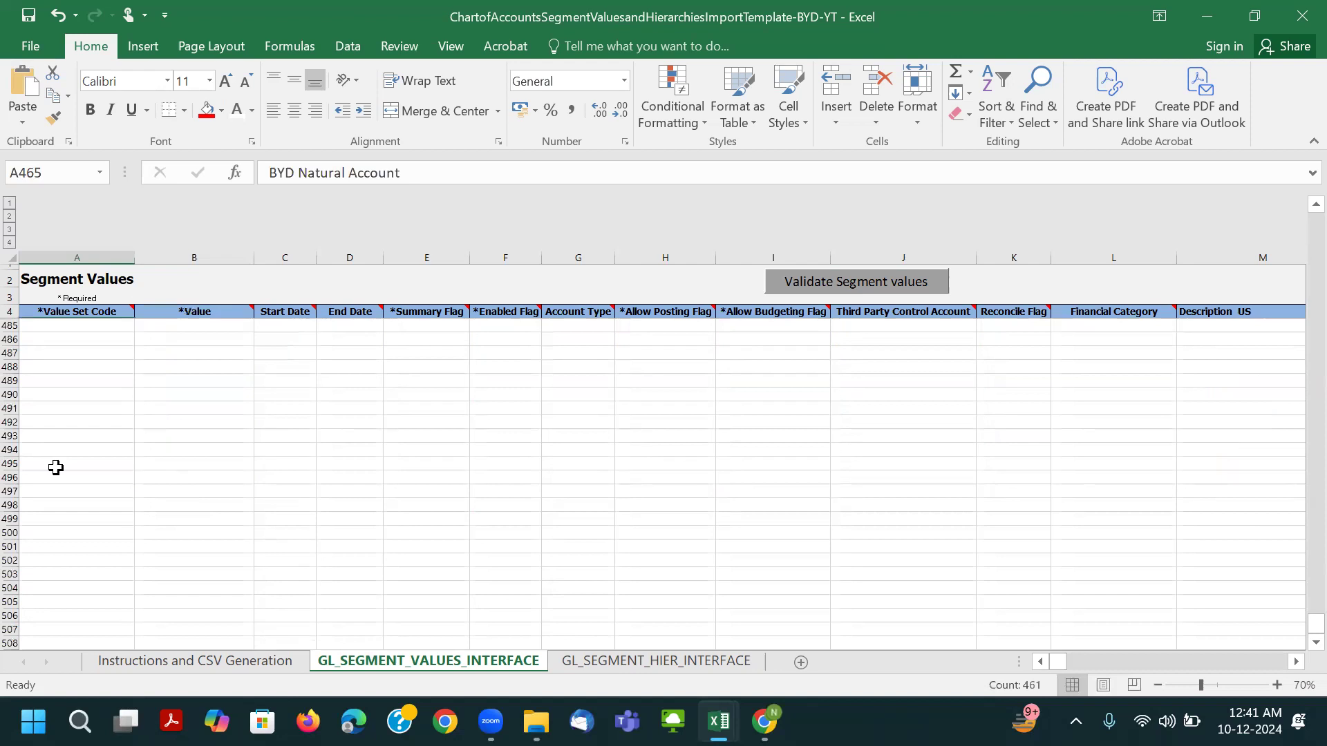
{"action": "scroll", "coordinate": [76, 439], "scroll_direction": "up", "scroll_amount": 7}
{"action": "left_click", "coordinate": [185, 500]}
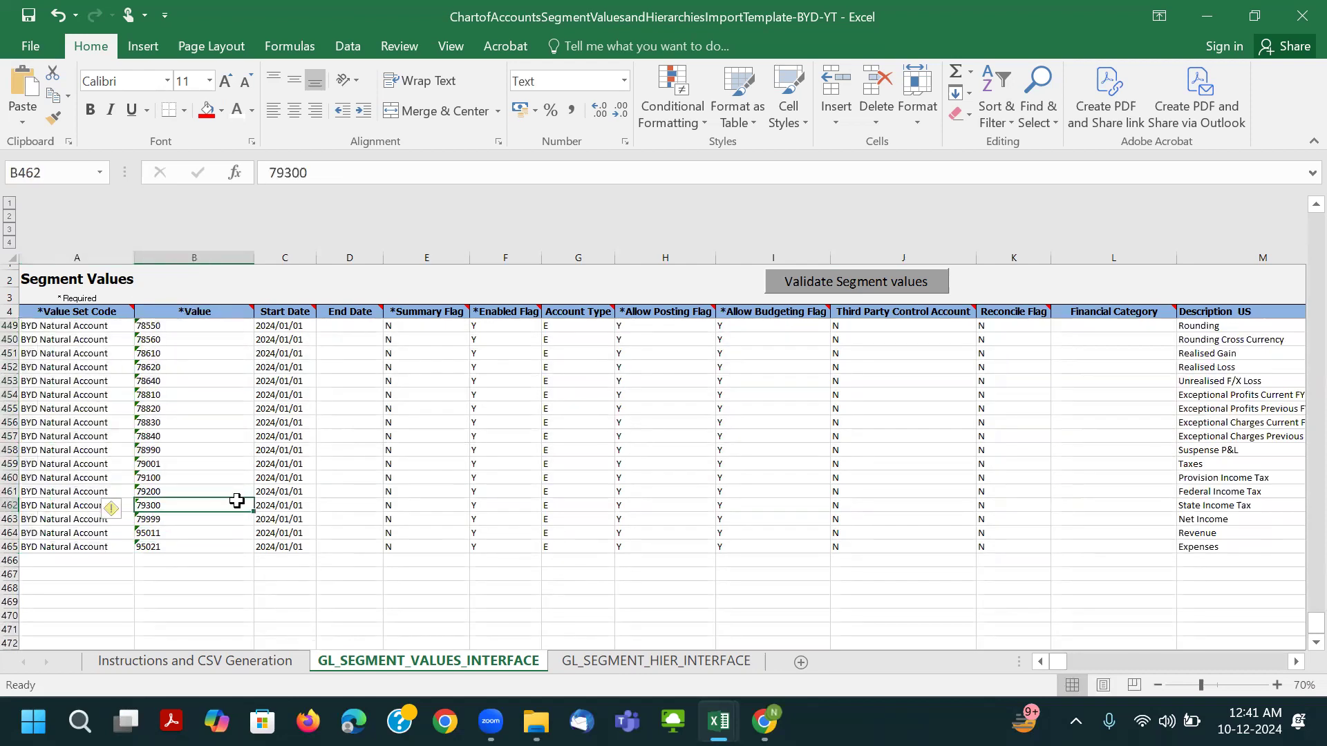
{"action": "key", "text": "ctrl+s"}
{"action": "left_click", "coordinate": [631, 413]}
Review the completed segment rows from the last row back to the first and save the template again.
{"action": "scroll", "coordinate": [531, 437], "scroll_direction": "down", "scroll_amount": 2, "text": "ctrl"}
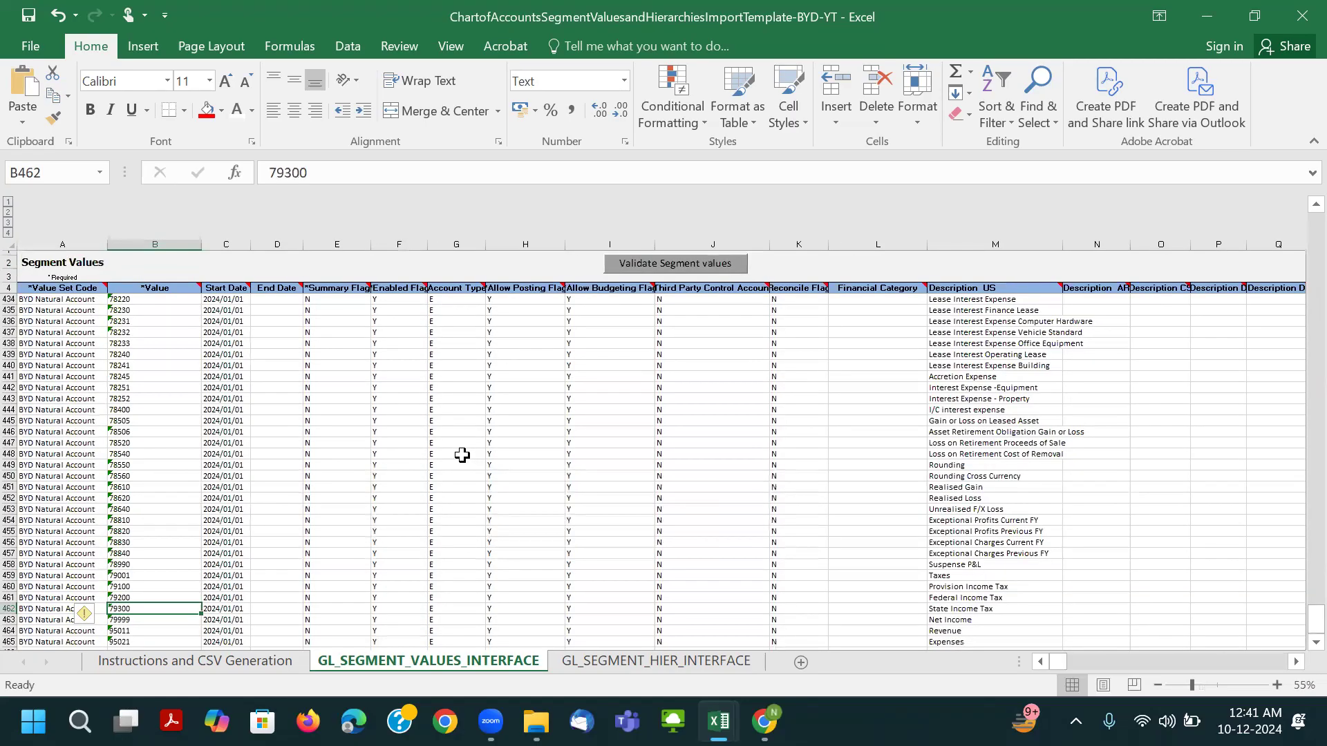
{"action": "scroll", "coordinate": [462, 455], "scroll_direction": "up", "scroll_amount": 20}
{"action": "scroll", "coordinate": [462, 455], "scroll_direction": "up", "scroll_amount": 20}
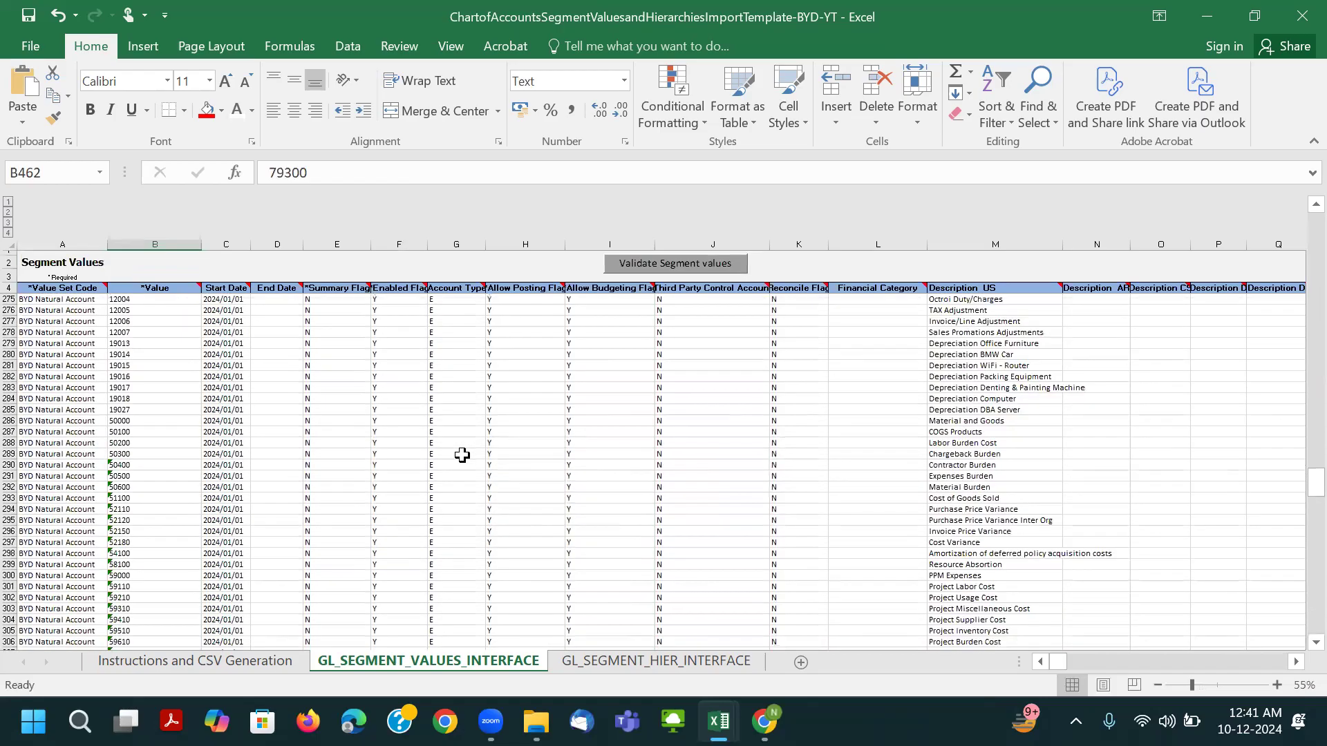
{"action": "scroll", "coordinate": [462, 455], "scroll_direction": "up", "scroll_amount": 20}
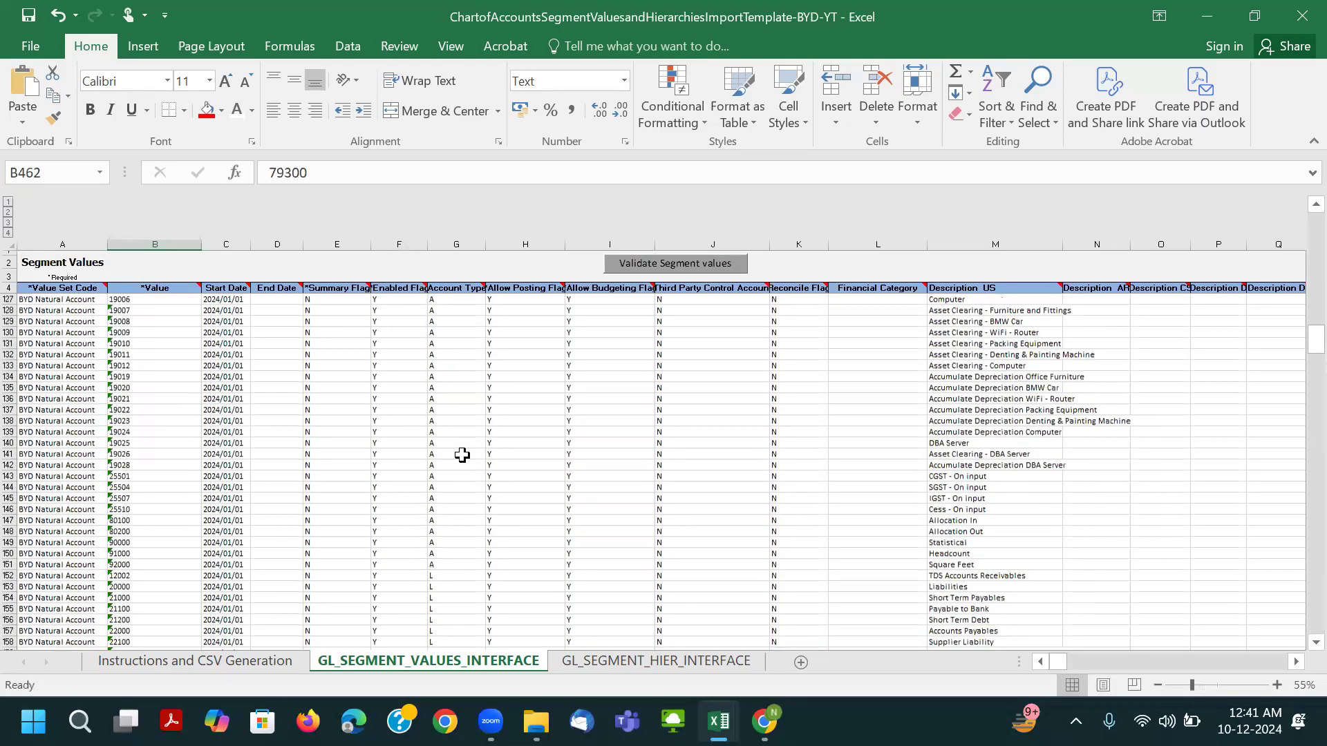
{"action": "scroll", "coordinate": [118, 362], "scroll_direction": "up", "scroll_amount": 4}
{"action": "left_click", "coordinate": [130, 302]}
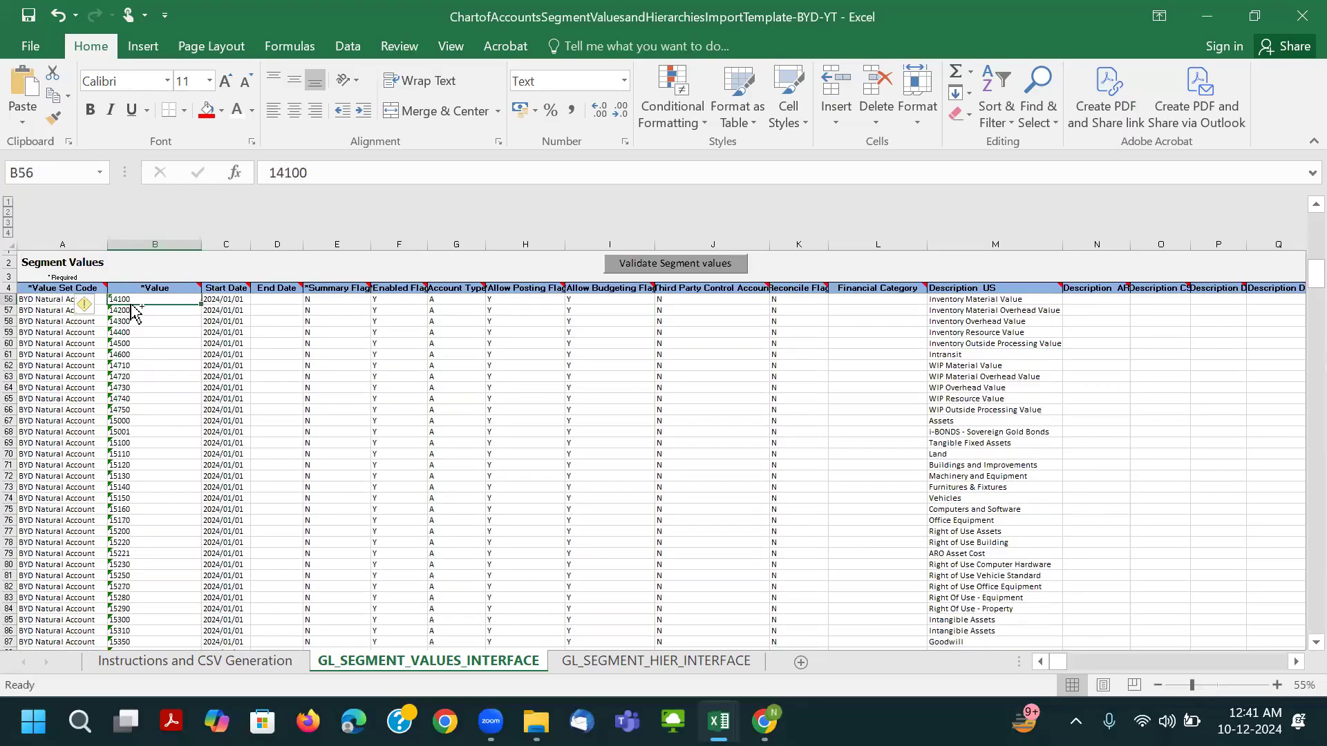
{"action": "key", "text": "ctrl+shift+Down"}
{"action": "left_click", "coordinate": [465, 468]}
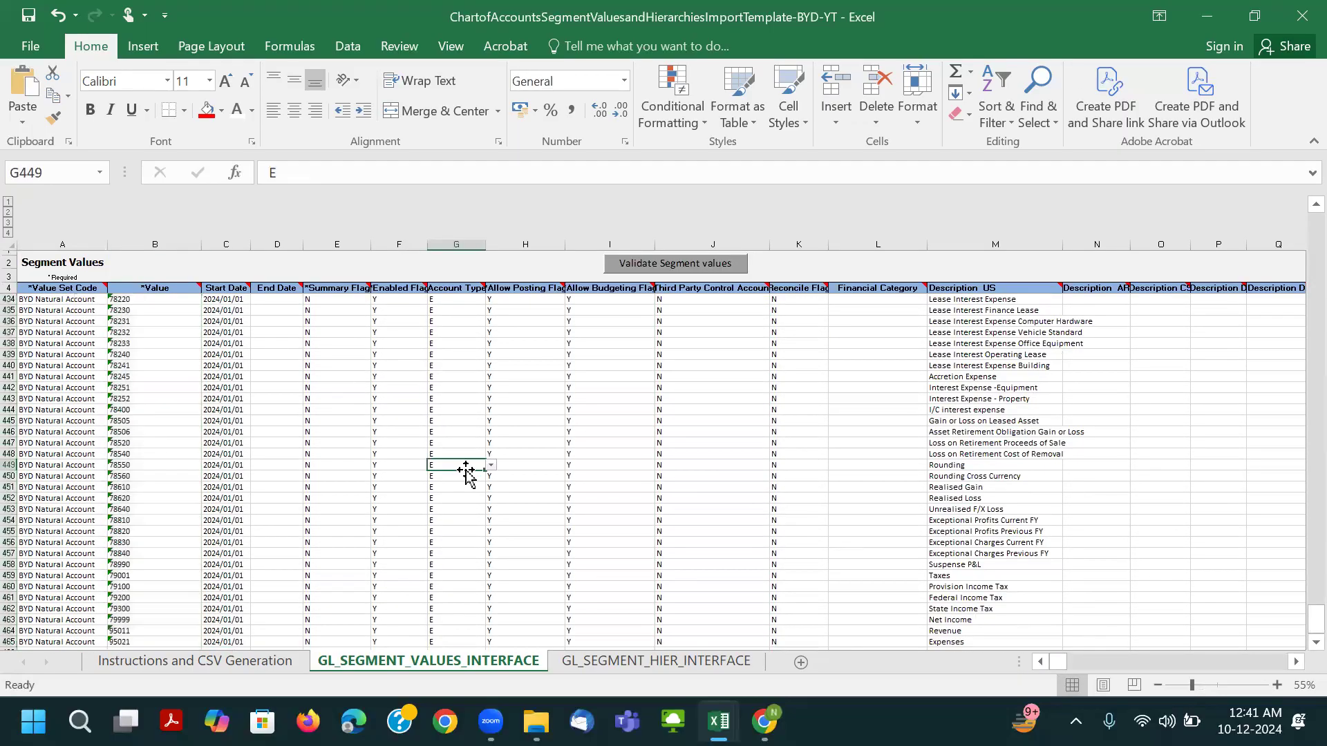
{"action": "scroll", "coordinate": [465, 469], "scroll_direction": "up", "scroll_amount": 20}
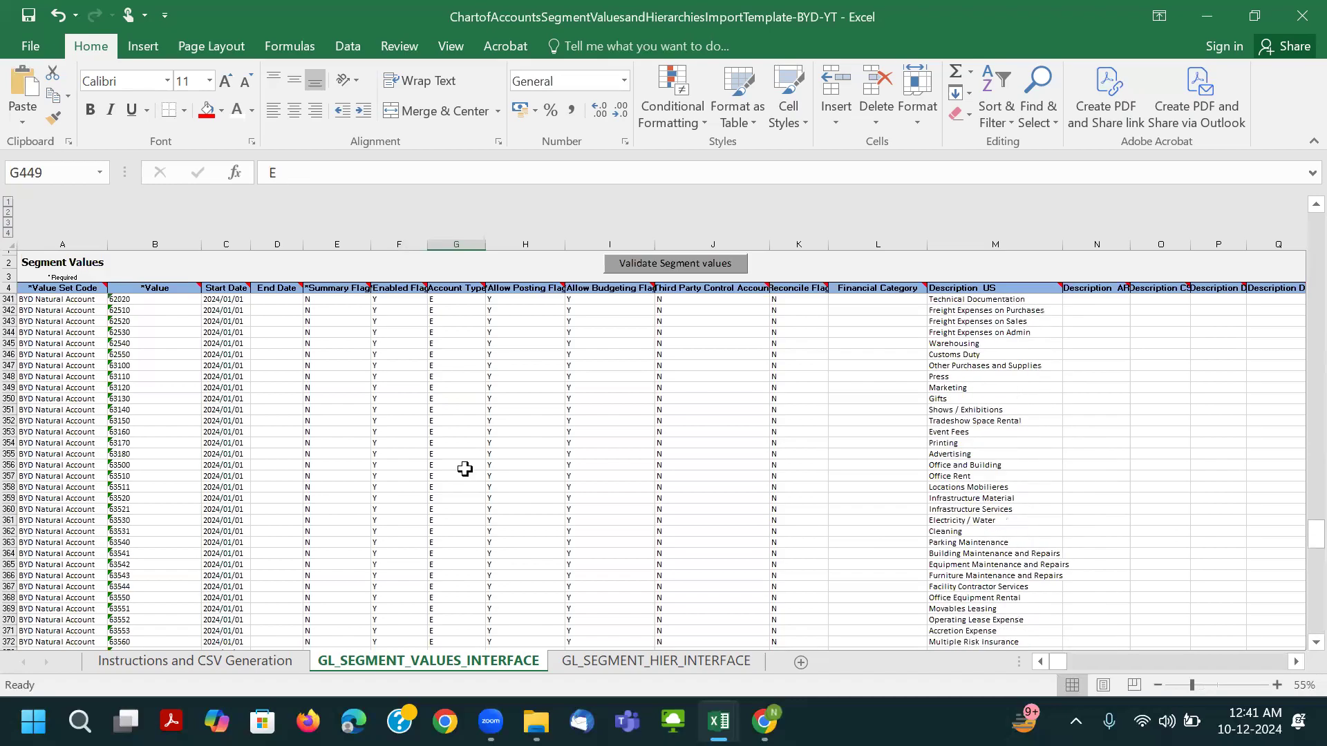
{"action": "key", "text": "ctrl+Home"}
{"action": "key", "text": "ctrl+s"}
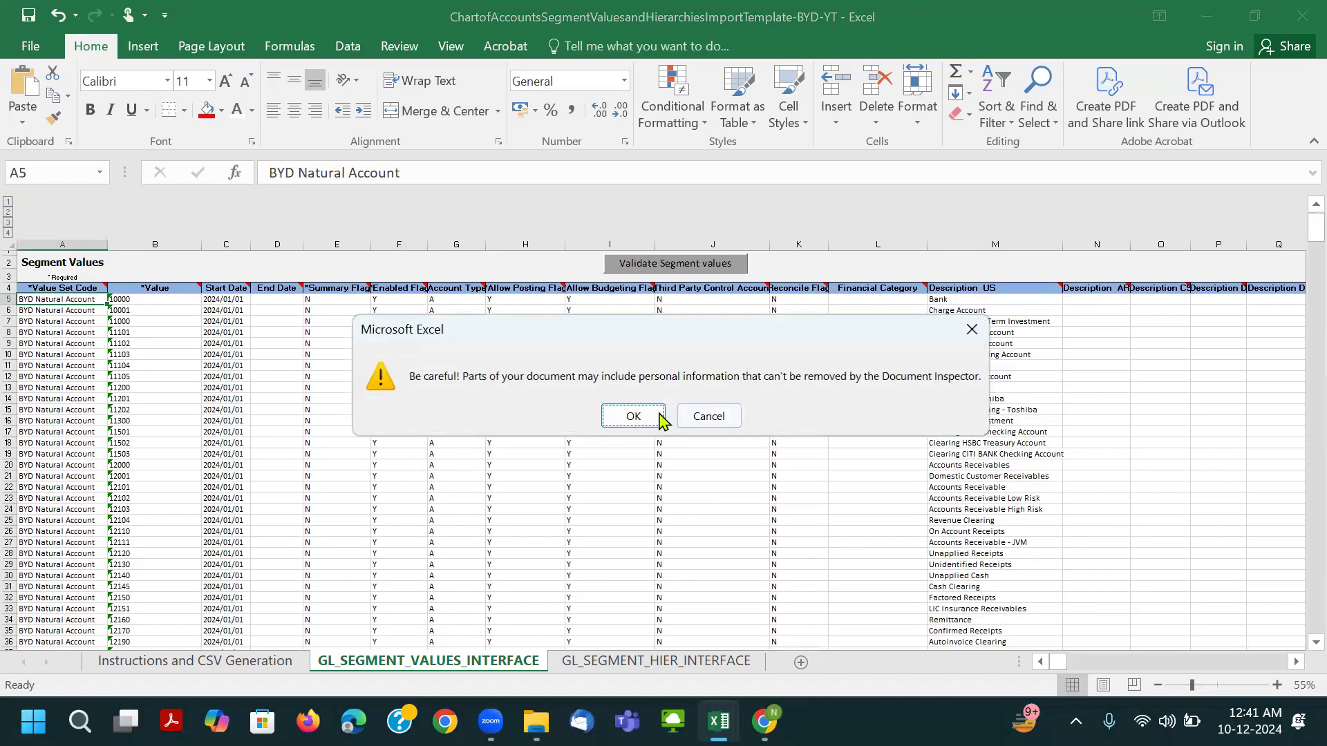
{"action": "left_click", "coordinate": [607, 417]}
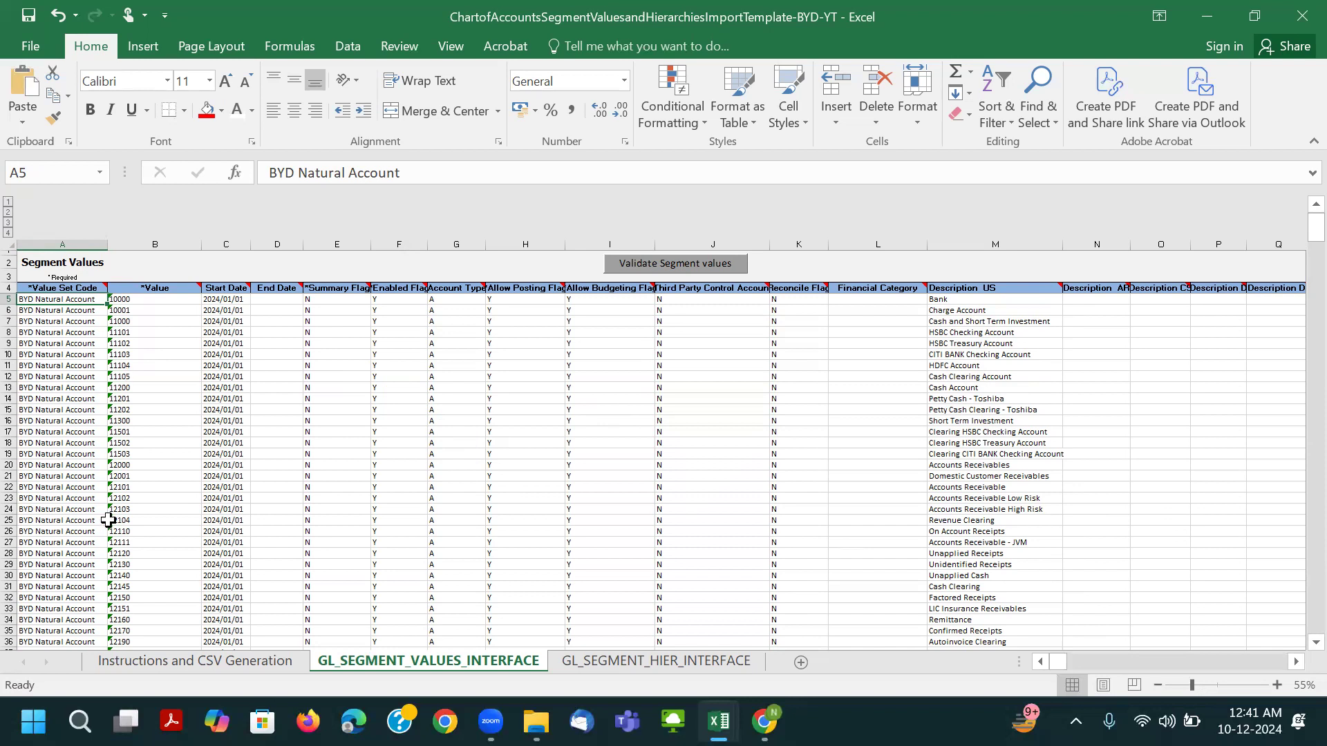
Select the first account values in B5:B11 for inspection and save the template.
{"action": "scroll", "coordinate": [123, 436], "scroll_direction": "up", "scroll_amount": 1, "text": "ctrl"}
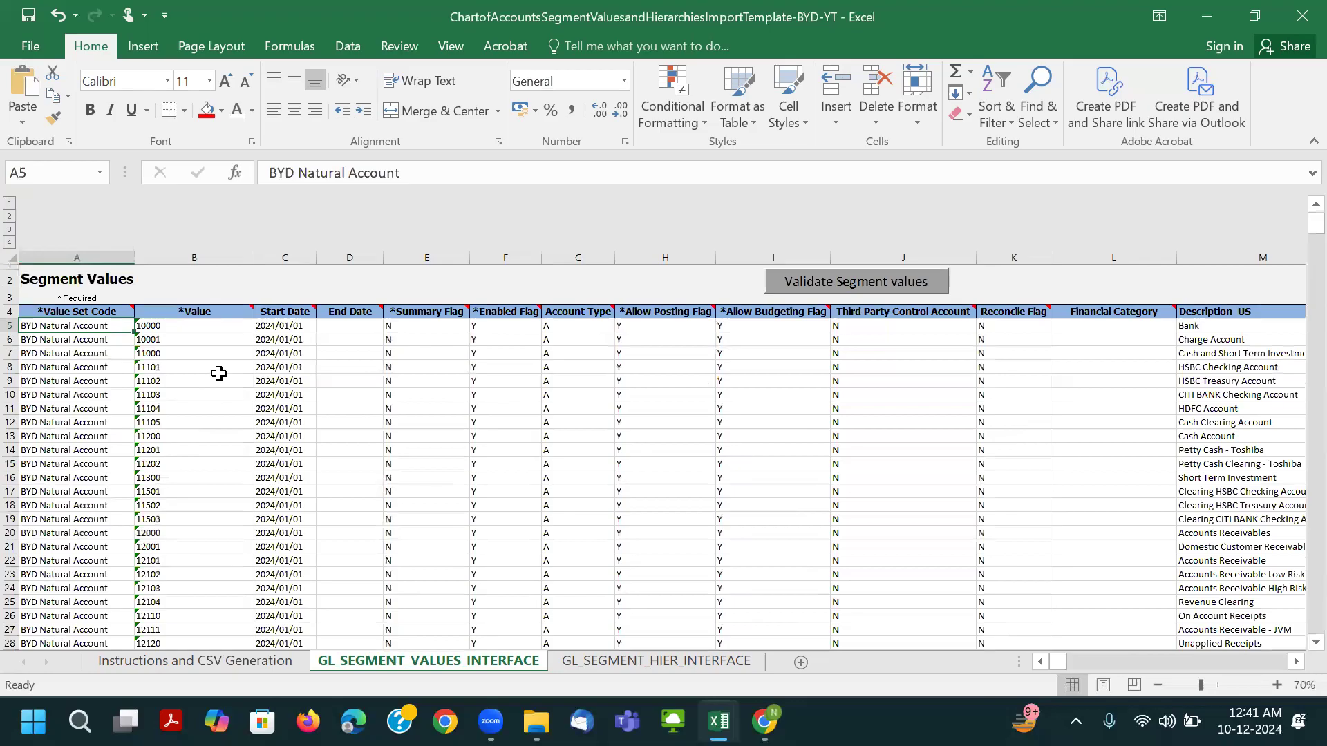
{"action": "key", "text": "Right"}
{"action": "scroll", "coordinate": [219, 373], "scroll_direction": "up", "scroll_amount": 1, "text": "ctrl"}
{"action": "key", "text": "shift+Down"}
{"action": "key", "text": "shift+Down"}
{"action": "key", "text": "shift+Down"}
{"action": "key", "text": "shift+Down"}
{"action": "key", "text": "shift+Down"}
{"action": "key", "text": "shift+Down"}
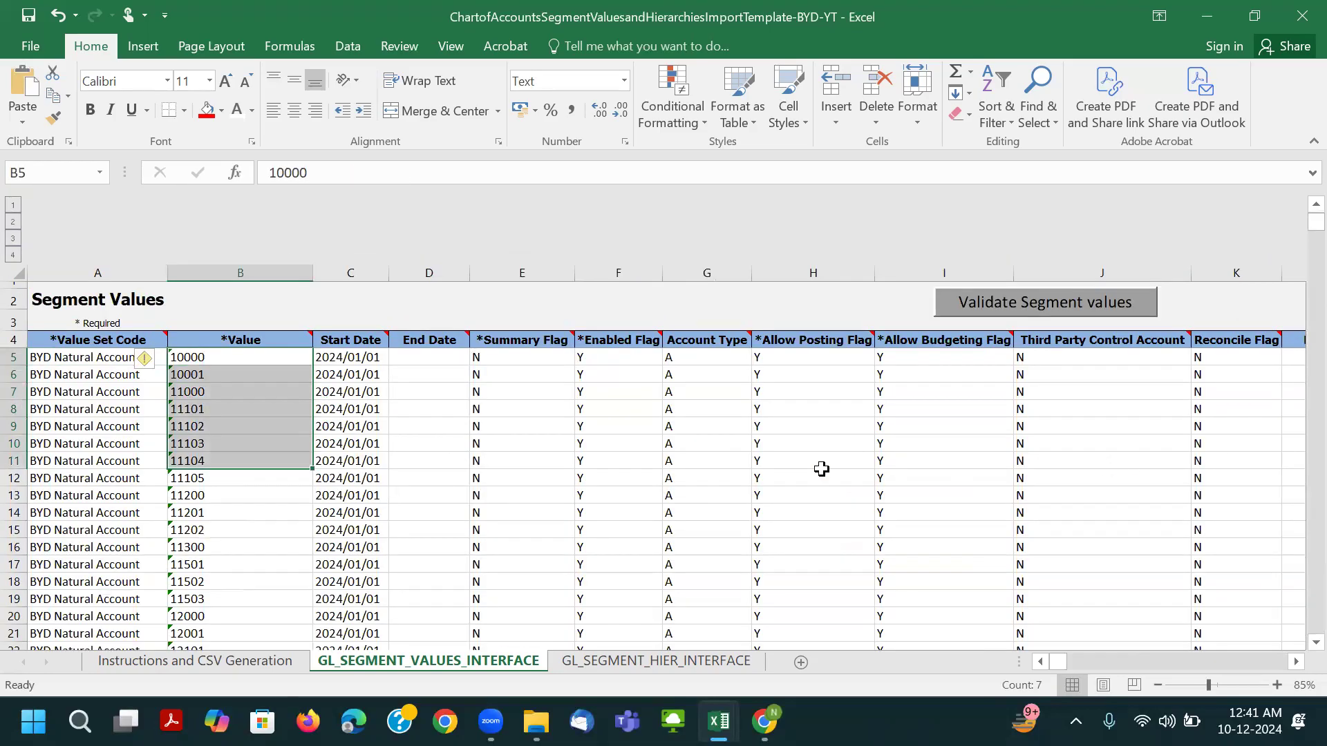
{"action": "key", "text": "ctrl+s"}
{"action": "left_click", "coordinate": [633, 415]}
Review the rows from A12 through the end of the data and select the first empty Value Set Code cell, A466.
{"action": "left_click", "coordinate": [134, 474]}
{"action": "scroll", "coordinate": [134, 472], "scroll_direction": "down", "scroll_amount": 20}
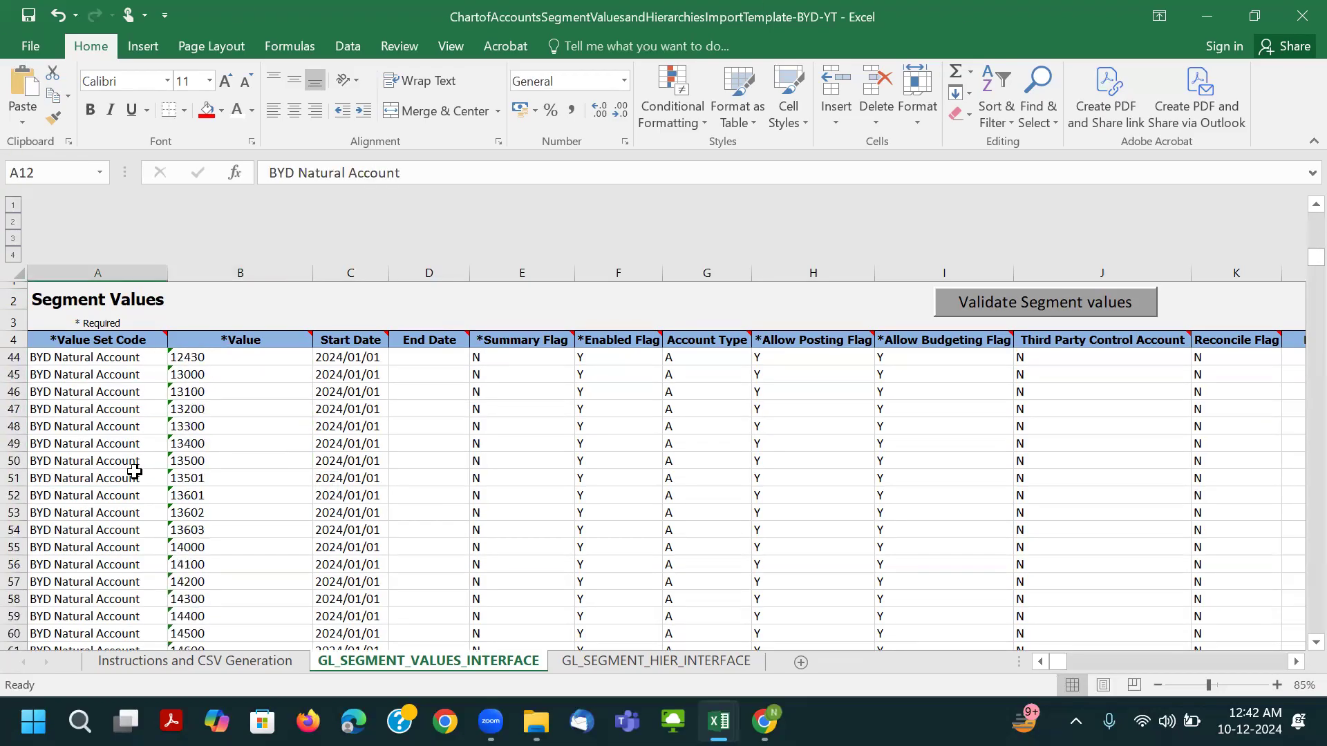
{"action": "scroll", "coordinate": [135, 472], "scroll_direction": "down", "scroll_amount": 20}
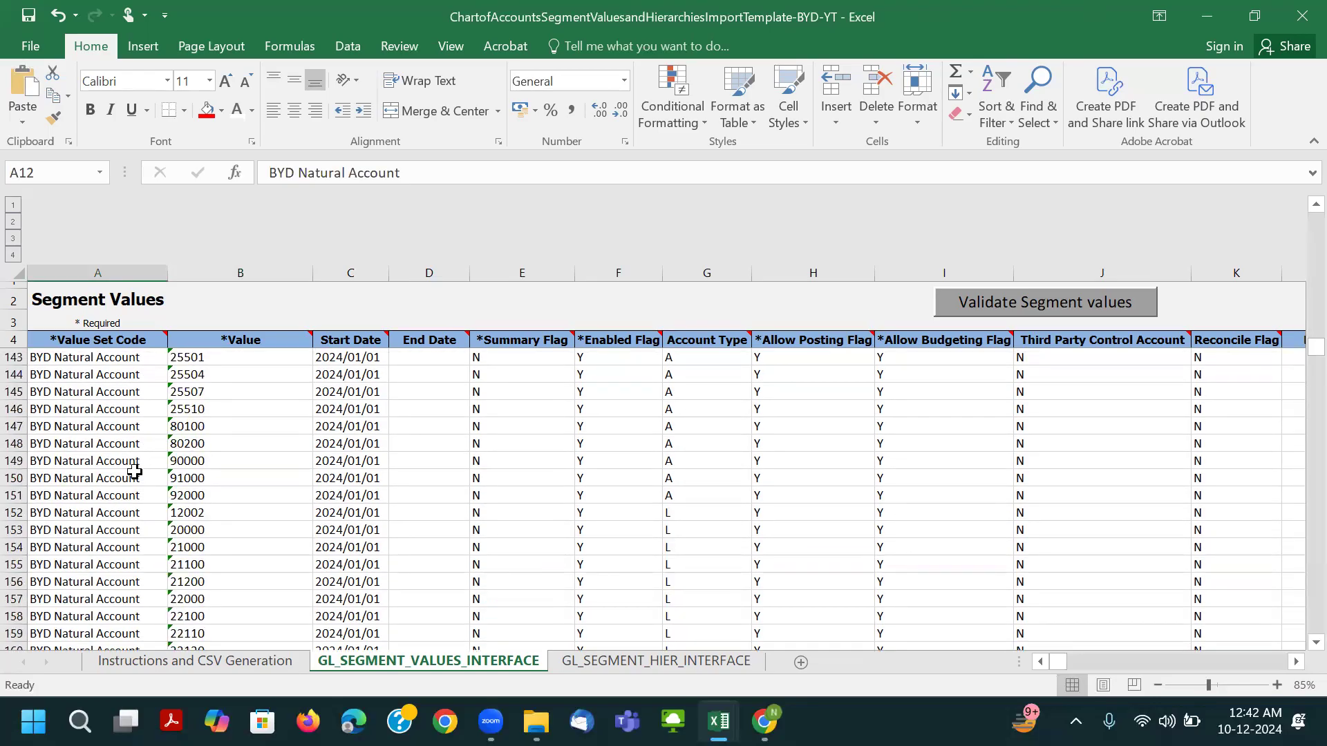
{"action": "scroll", "coordinate": [135, 472], "scroll_direction": "down", "scroll_amount": 20}
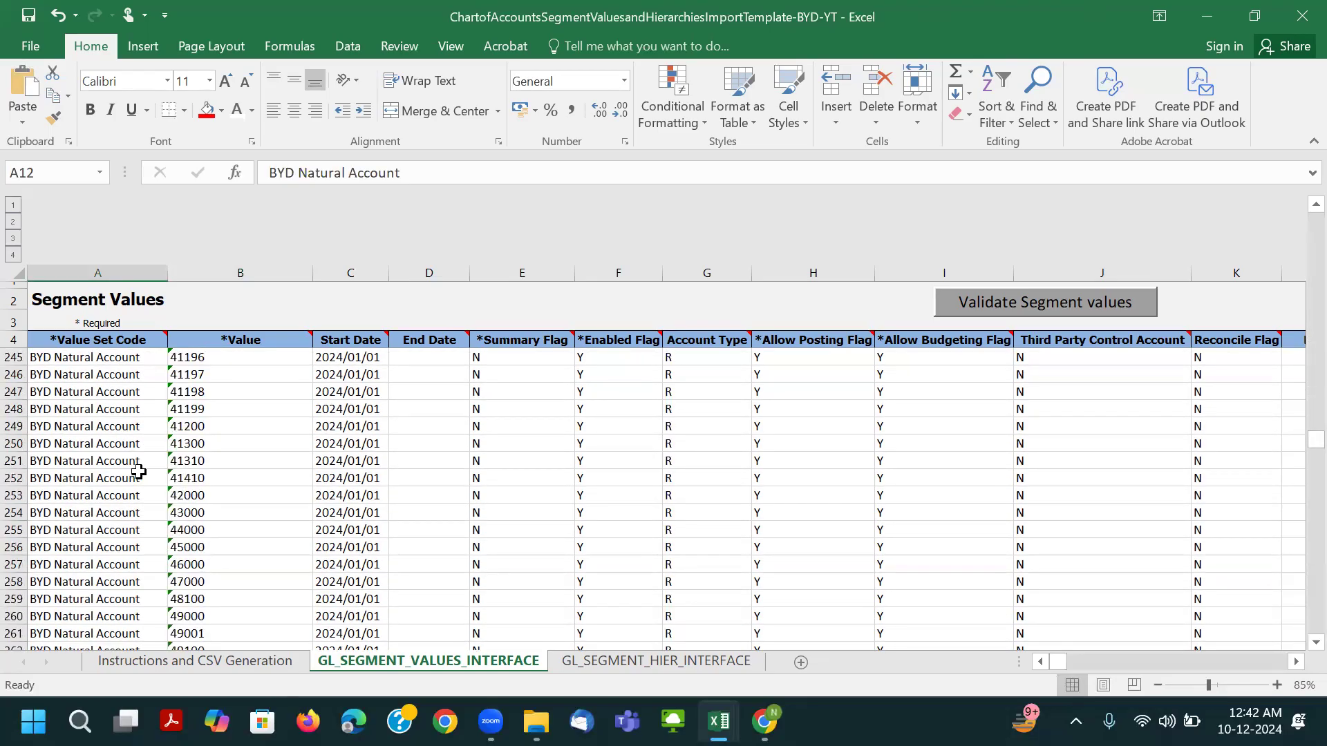
{"action": "scroll", "coordinate": [138, 472], "scroll_direction": "down", "scroll_amount": 1, "text": "ctrl"}
{"action": "scroll", "coordinate": [138, 472], "scroll_direction": "down", "scroll_amount": 20}
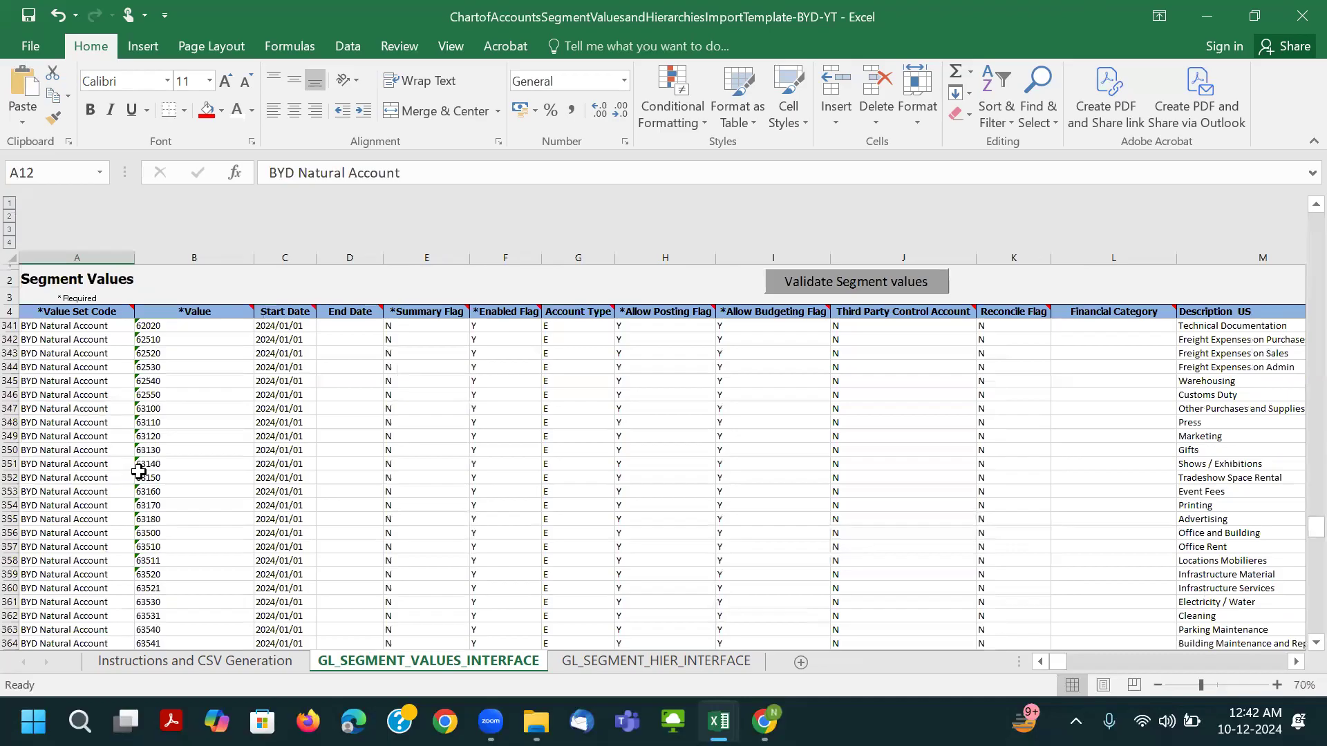
{"action": "scroll", "coordinate": [140, 463], "scroll_direction": "down", "scroll_amount": 20}
{"action": "scroll", "coordinate": [124, 457], "scroll_direction": "up", "scroll_amount": 8}
{"action": "left_click", "coordinate": [97, 438]}
Switch to the Fusion Financial Class Notes workbook and shade the BYD Natural Account cell C6 light green.
{"action": "key", "text": "alt+Tab"}
{"action": "key", "text": "alt+Tab"}
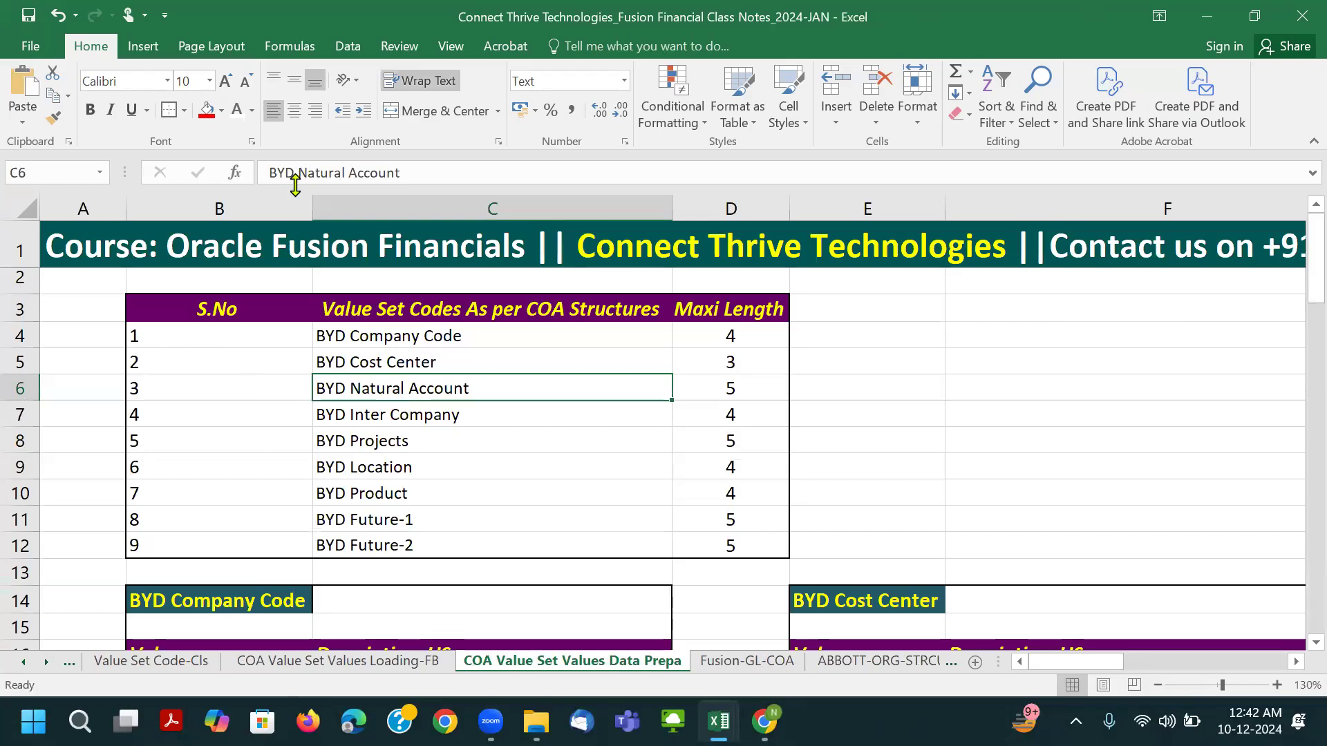
{"action": "left_click", "coordinate": [221, 111]}
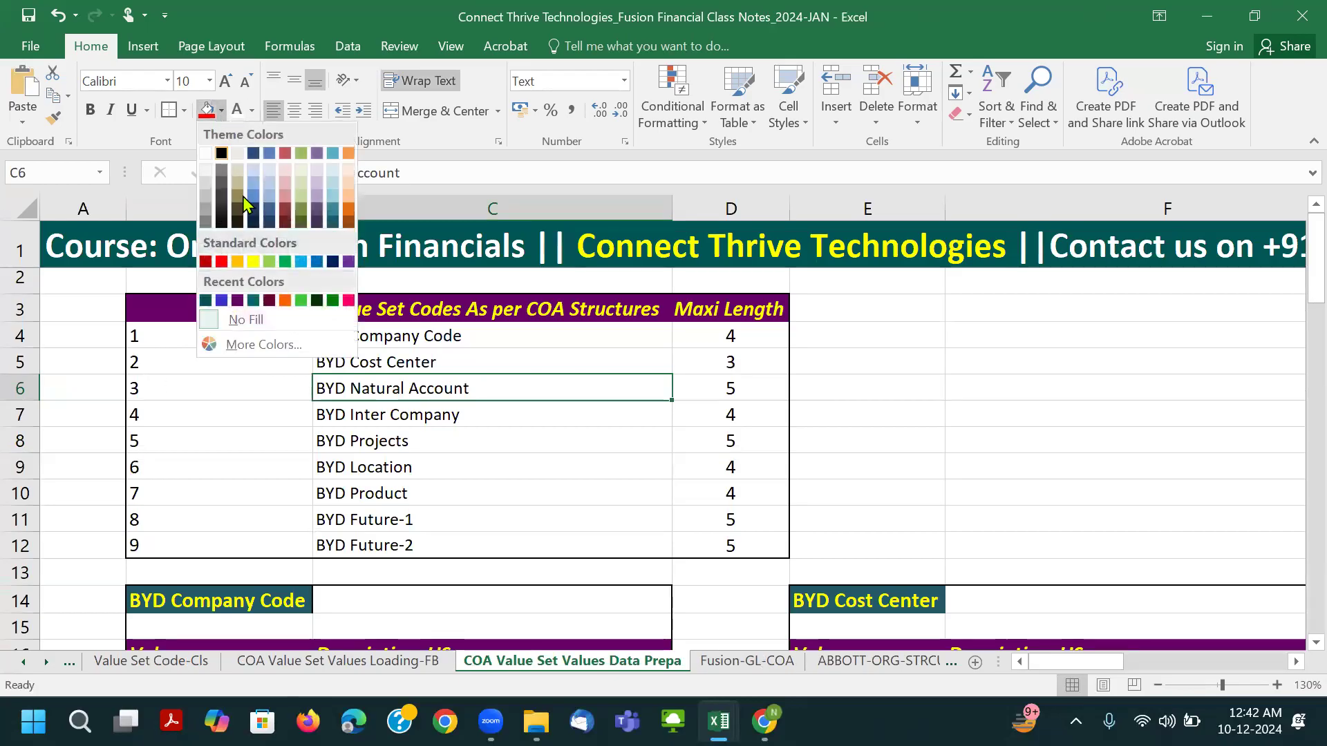
{"action": "left_click", "coordinate": [269, 263]}
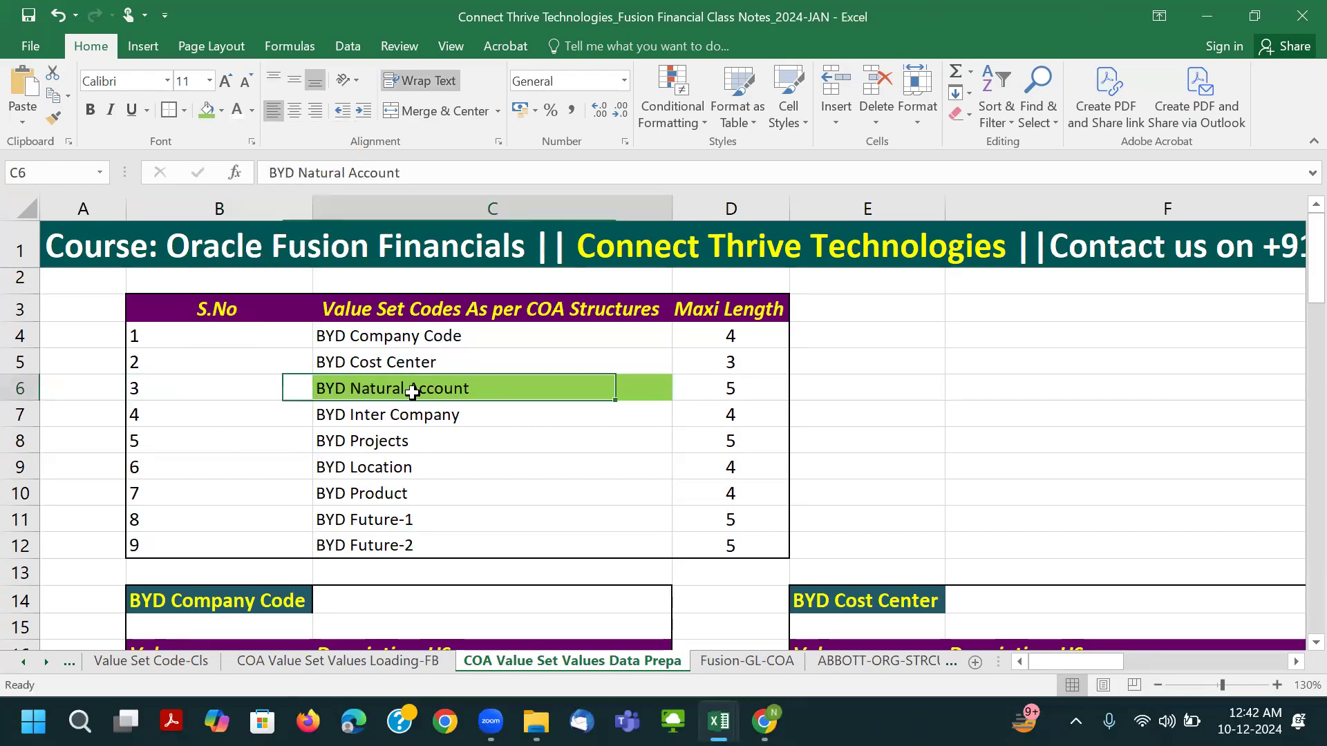
Copy BYD Company Code from cell C4 of the class notes and enter it left-aligned in A466 of the BYD-YT template.
{"action": "left_click", "coordinate": [374, 337]}
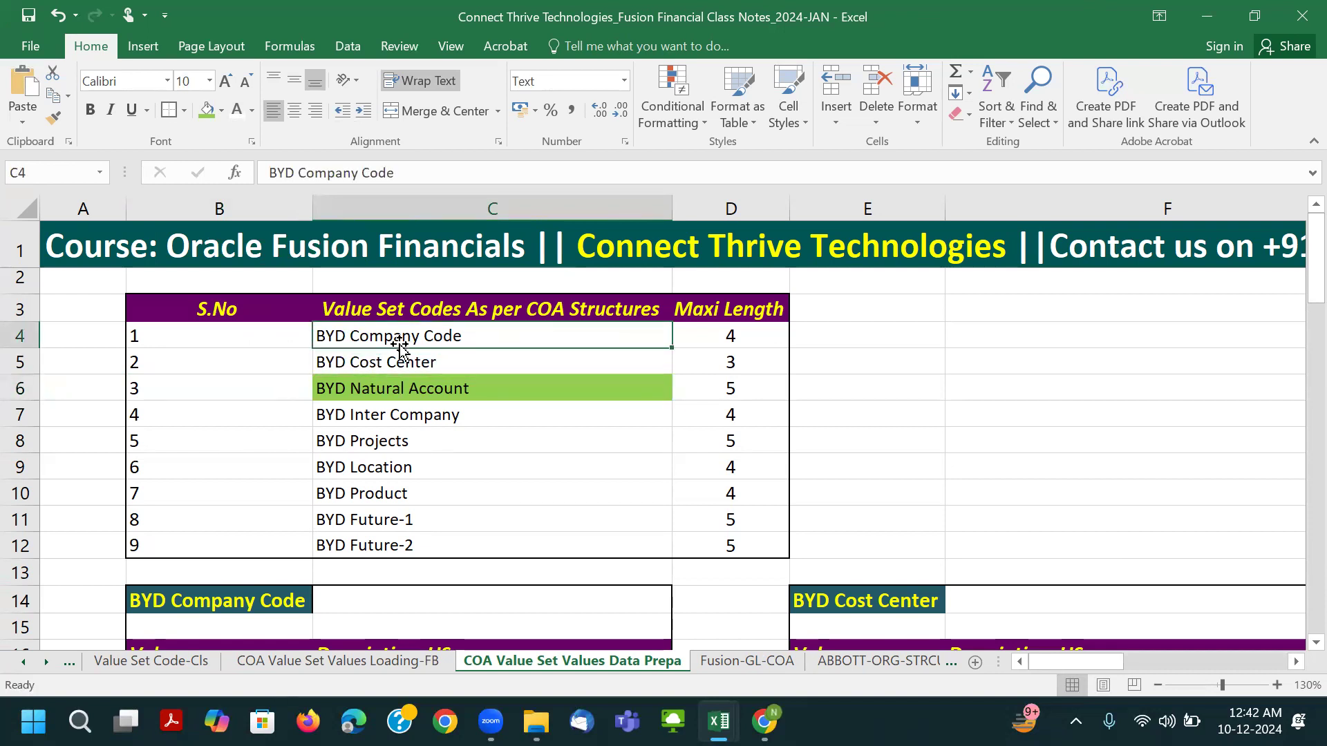
{"action": "left_click", "coordinate": [435, 169]}
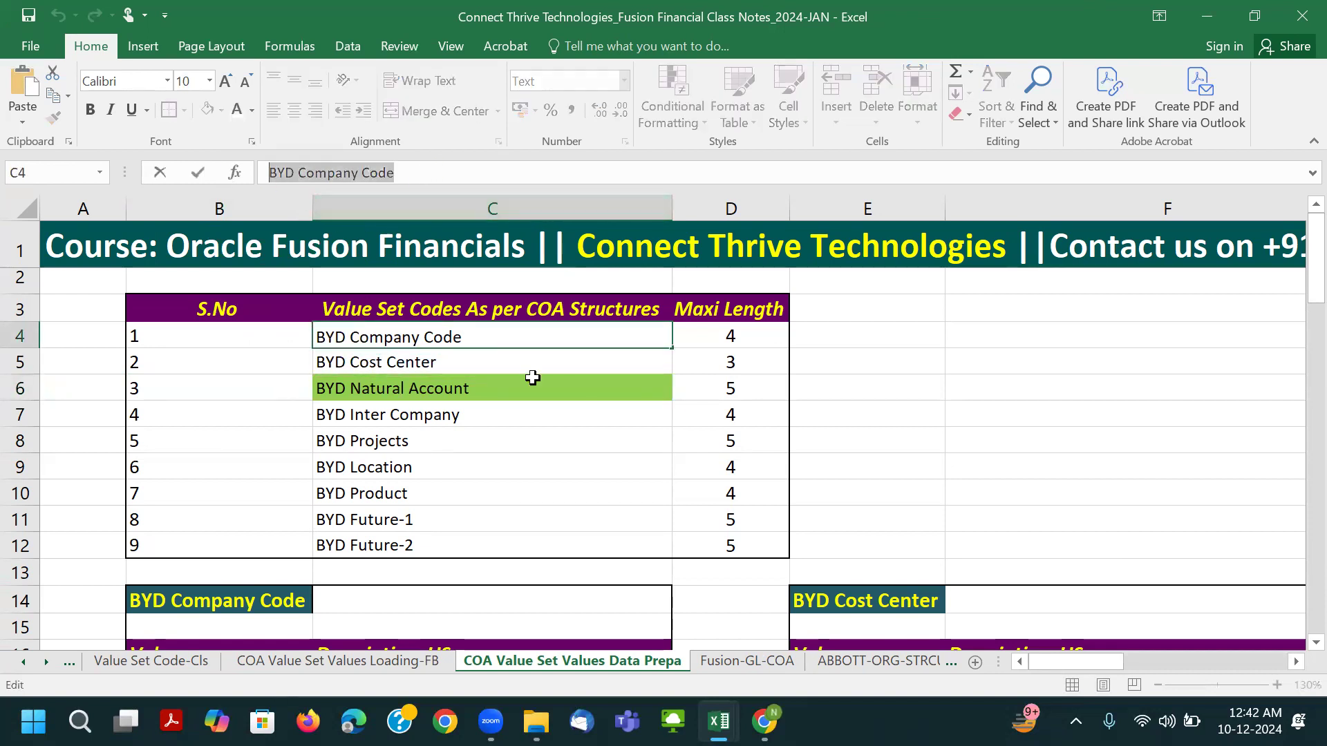
{"action": "key", "text": "alt+Tab"}
{"action": "key", "text": "alt+Tab"}
{"action": "key", "text": "alt+shift+Tab"}
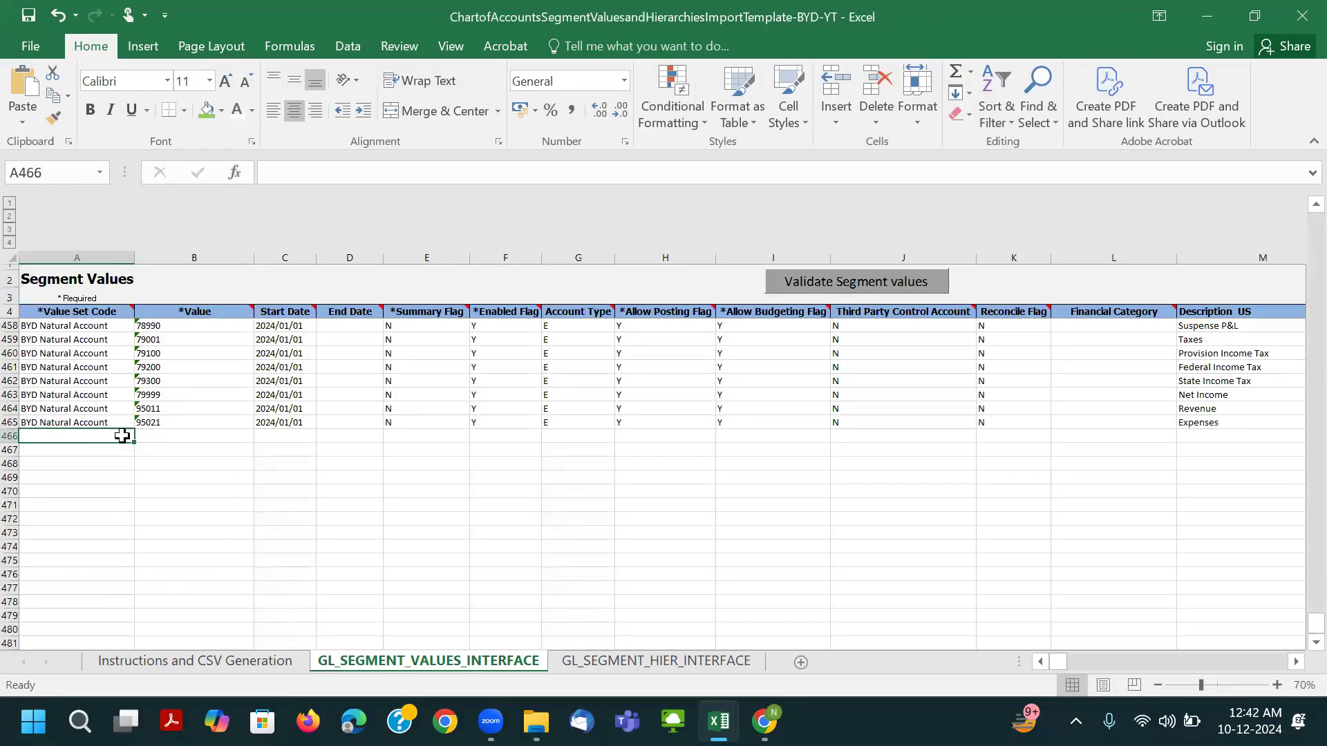
{"action": "type", "text": "BYD Company Code"}
{"action": "left_click", "coordinate": [273, 111]}
Copy the BYD Company Code values 1000 to 9050 (B17:B26) from the class notes into the template's Value column starting at B466.
{"action": "left_click", "coordinate": [194, 436]}
{"action": "key", "text": "alt+Tab"}
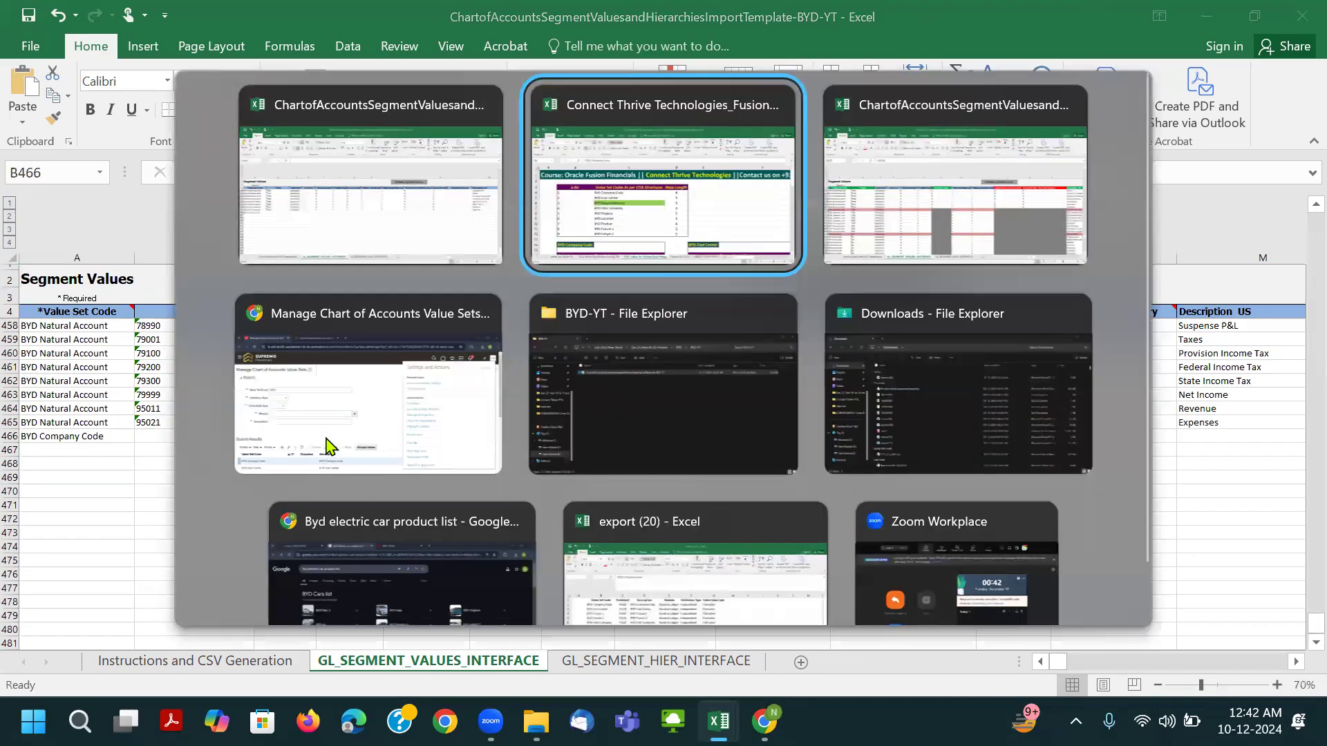
{"action": "scroll", "coordinate": [208, 414], "scroll_direction": "down", "scroll_amount": 1}
{"action": "left_click", "coordinate": [177, 367]}
{"action": "left_click_drag", "start_coordinate": [179, 418], "coordinate": [196, 599]}
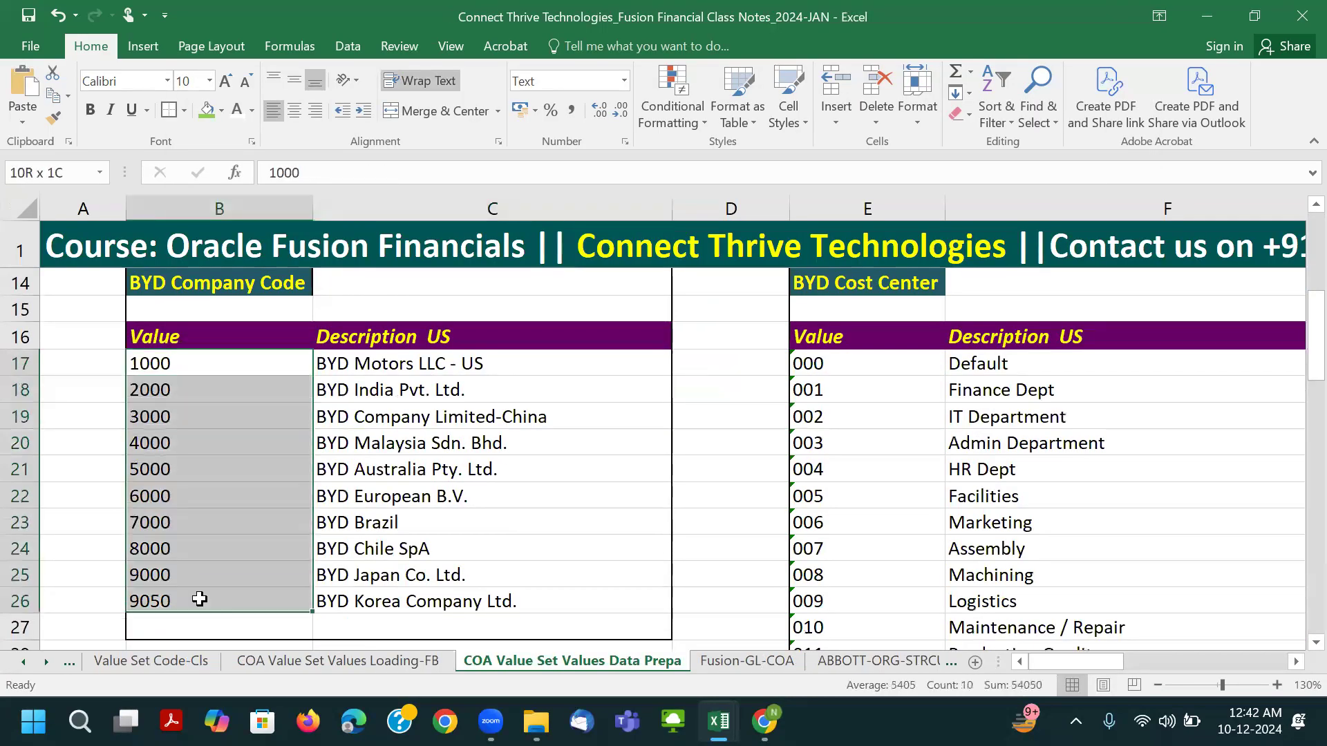
{"action": "key", "text": "ctrl+c"}
{"action": "key", "text": "alt+Tab"}
{"action": "key", "text": "ctrl+v"}
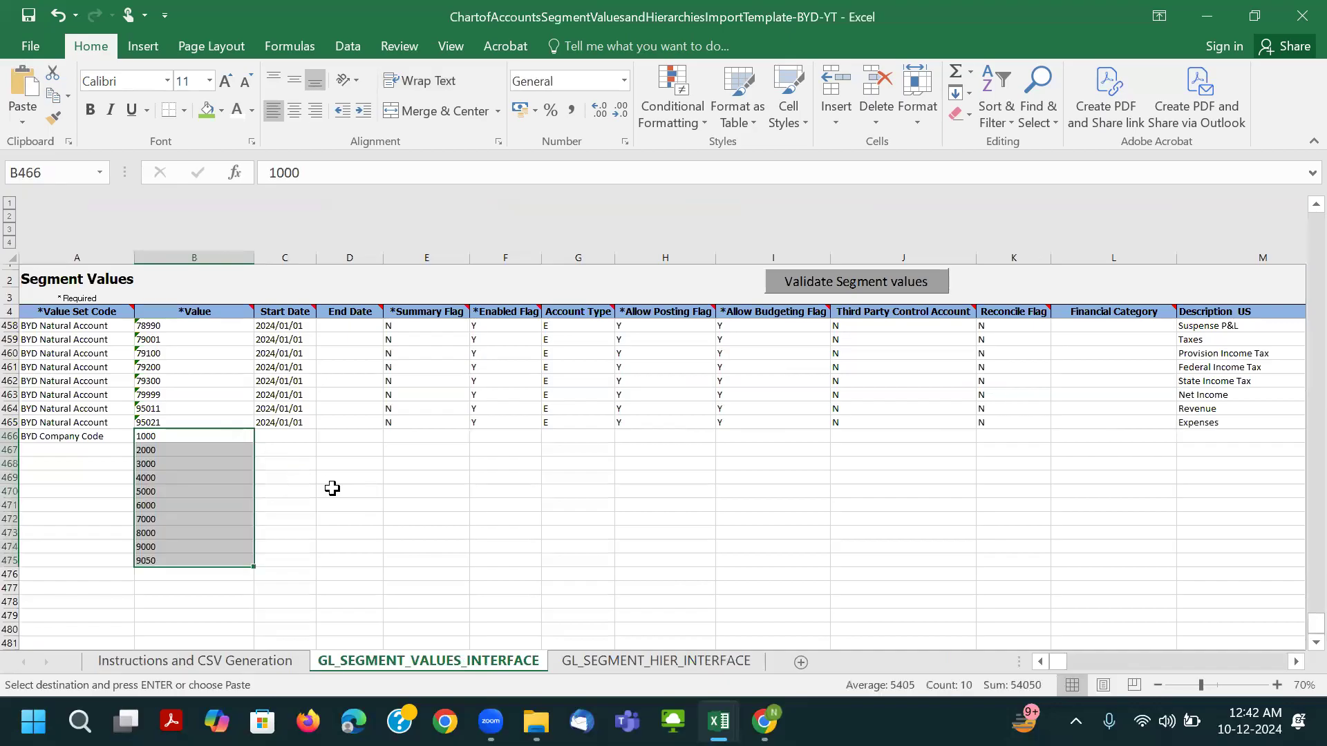
Copy the company descriptions in C17:C26 of the class notes into the template's Description US column starting at M466.
{"action": "key", "text": "alt+Tab"}
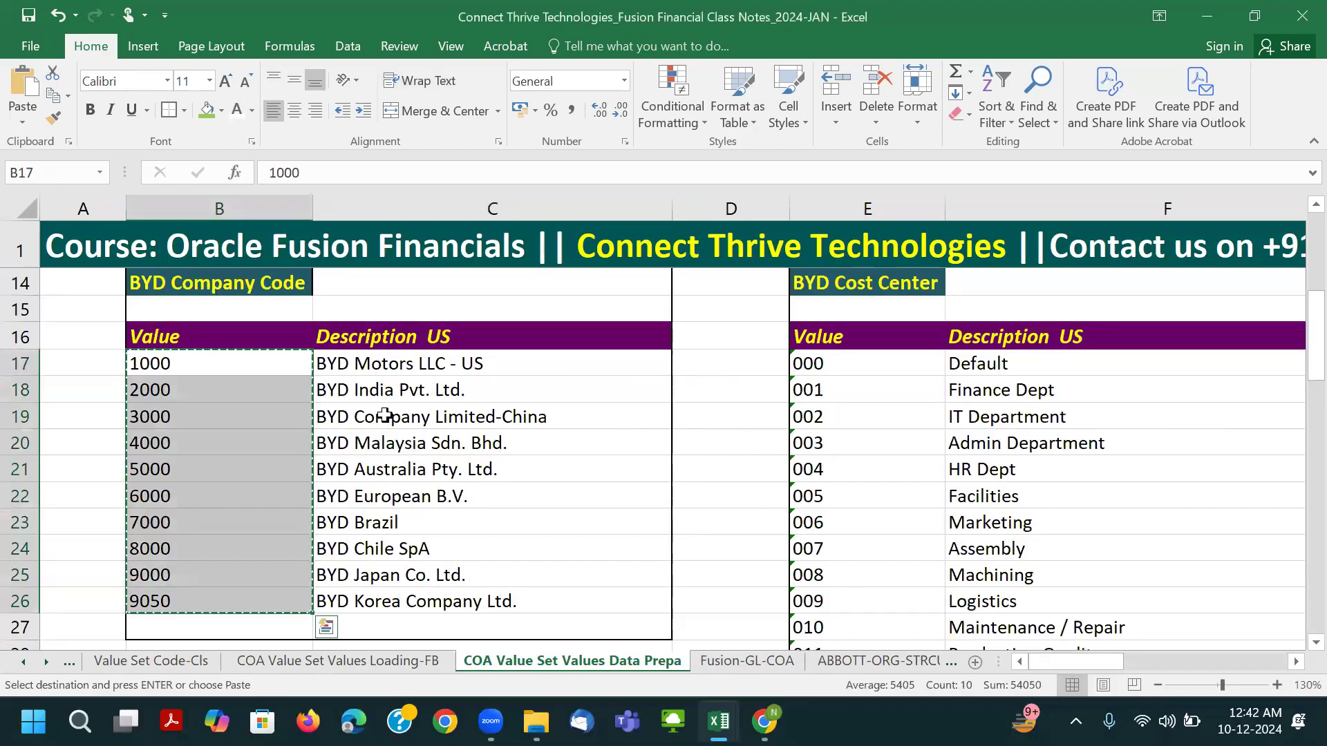
{"action": "left_click_drag", "start_coordinate": [350, 360], "coordinate": [387, 600]}
{"action": "key", "text": "ctrl+c"}
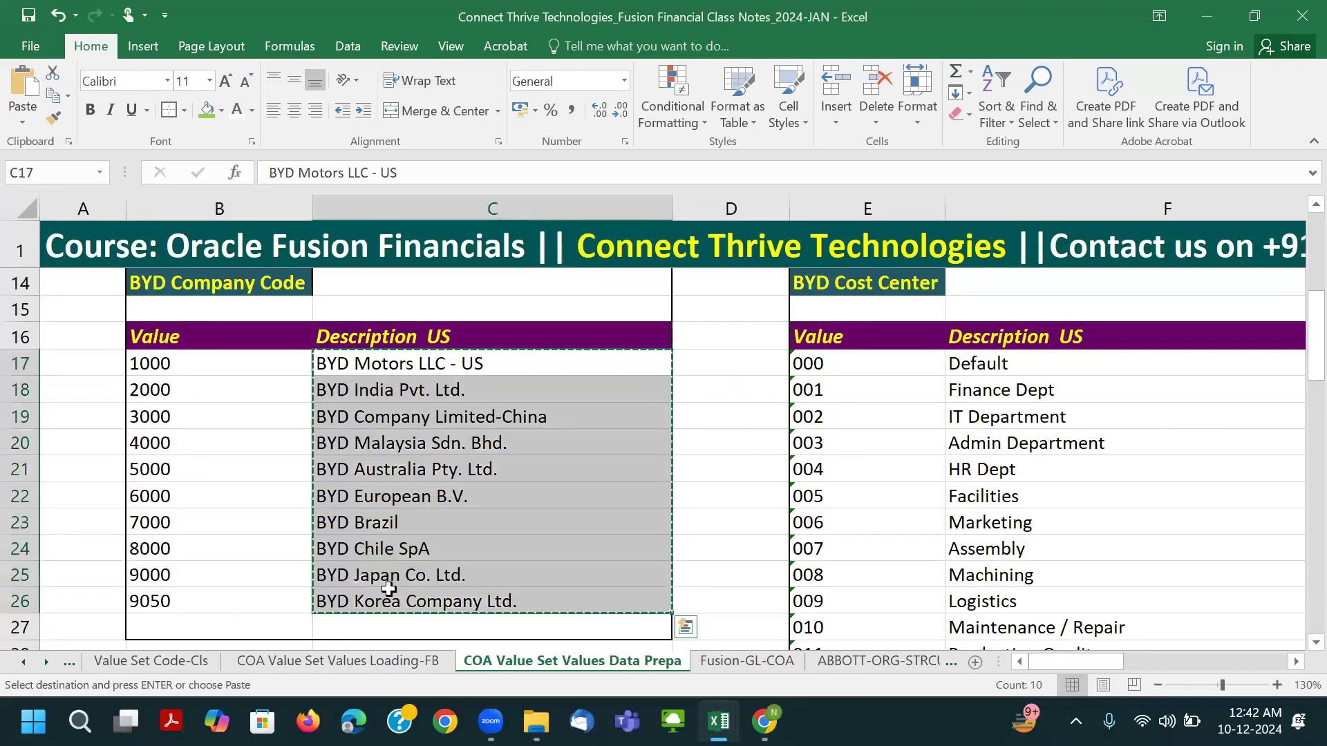
{"action": "key", "text": "alt+Tab"}
{"action": "left_click", "coordinate": [1211, 434]}
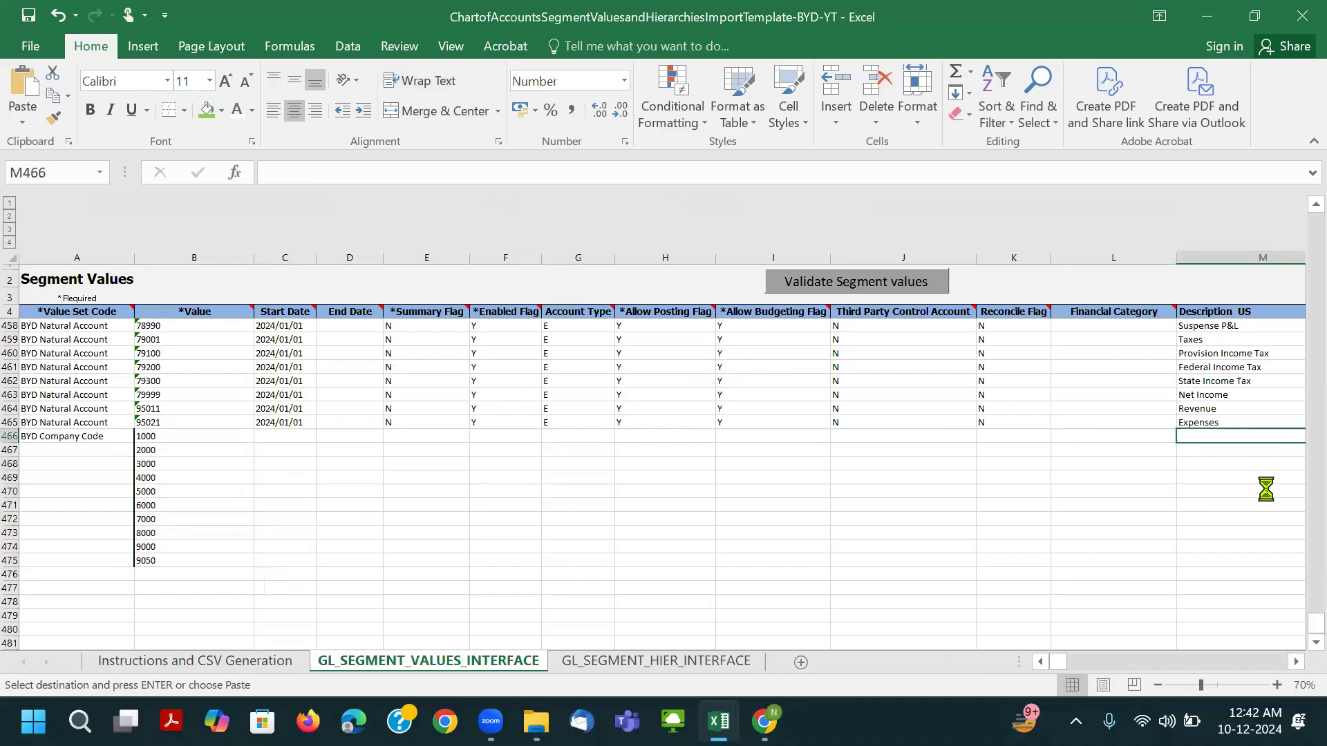
{"action": "key", "text": "ctrl+v"}
Copy the start date, end date, summary and enabled flag cells C465:F465 into rows 466 to 475 of the Company Code values.
{"action": "left_click_drag", "start_coordinate": [265, 422], "coordinate": [480, 424]}
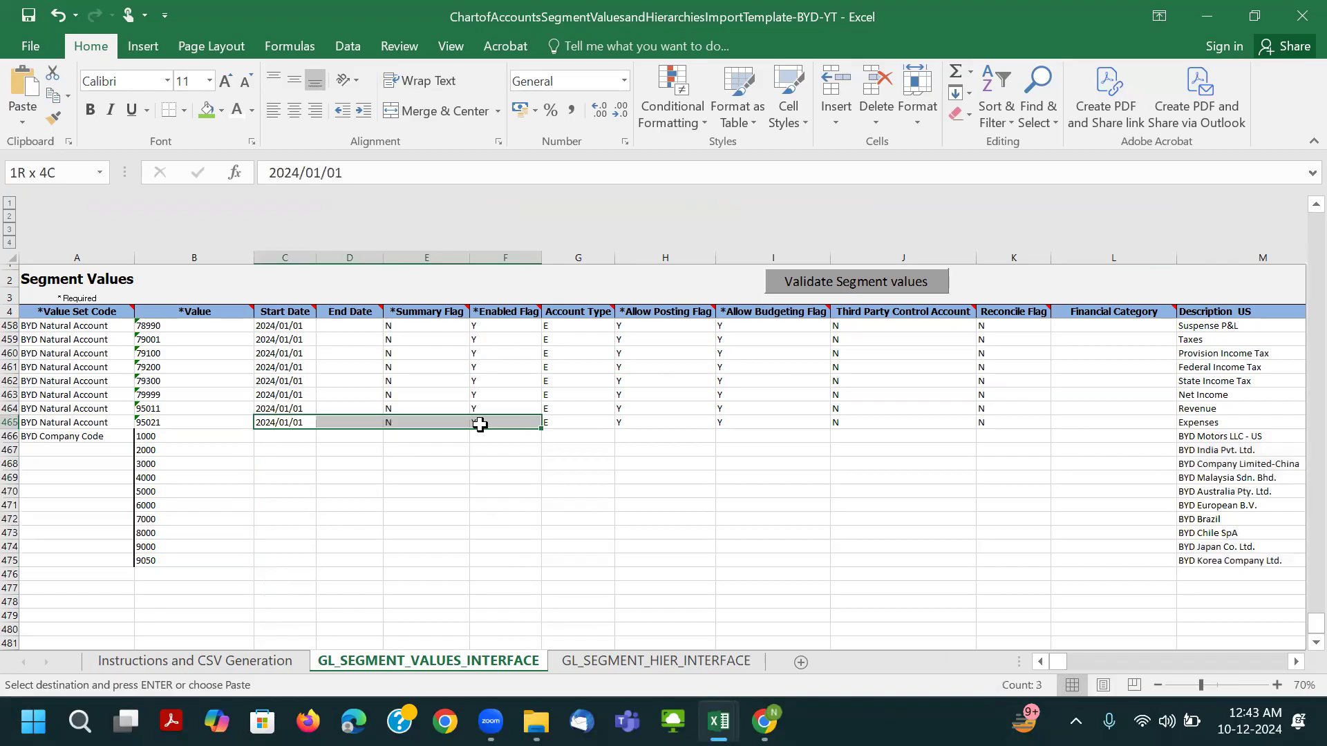
{"action": "key", "text": "ctrl+c"}
{"action": "left_click_drag", "start_coordinate": [277, 436], "coordinate": [287, 558]}
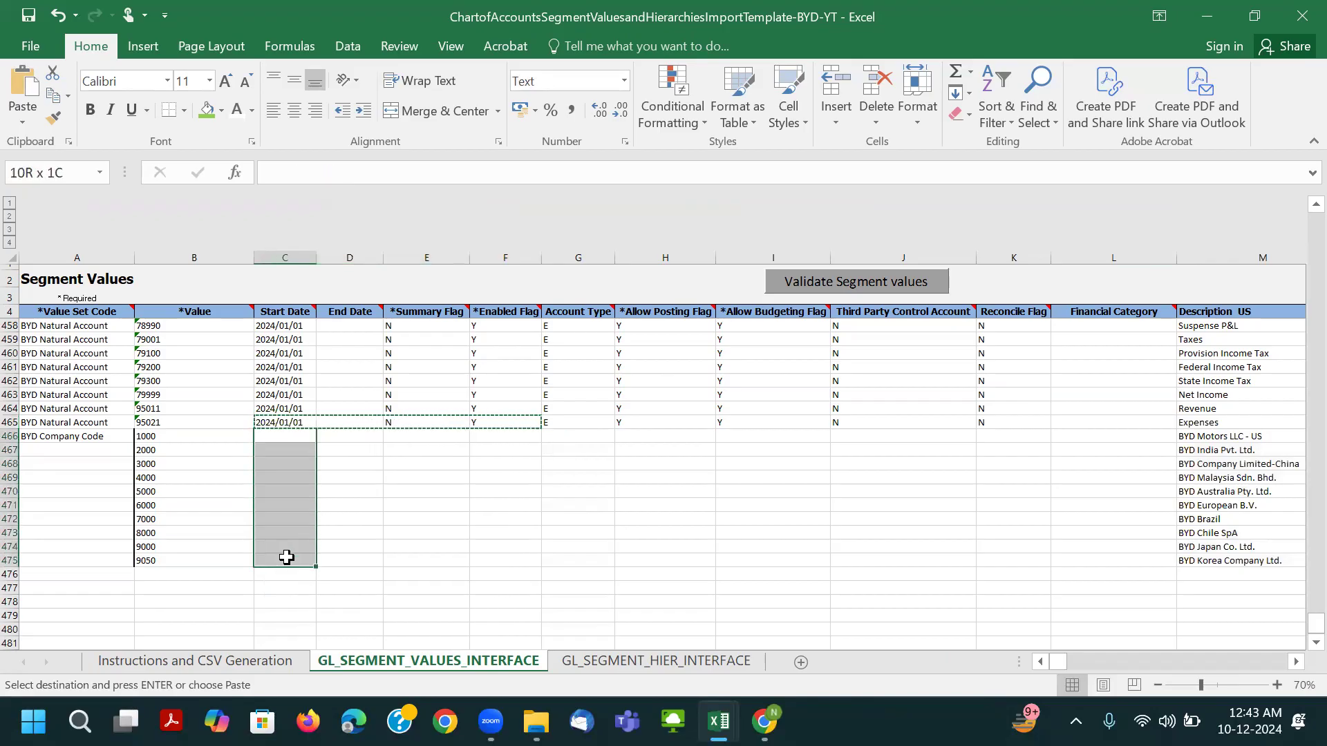
{"action": "key", "text": "ctrl+v"}
{"action": "scroll", "coordinate": [636, 504], "scroll_direction": "up", "scroll_amount": 2}
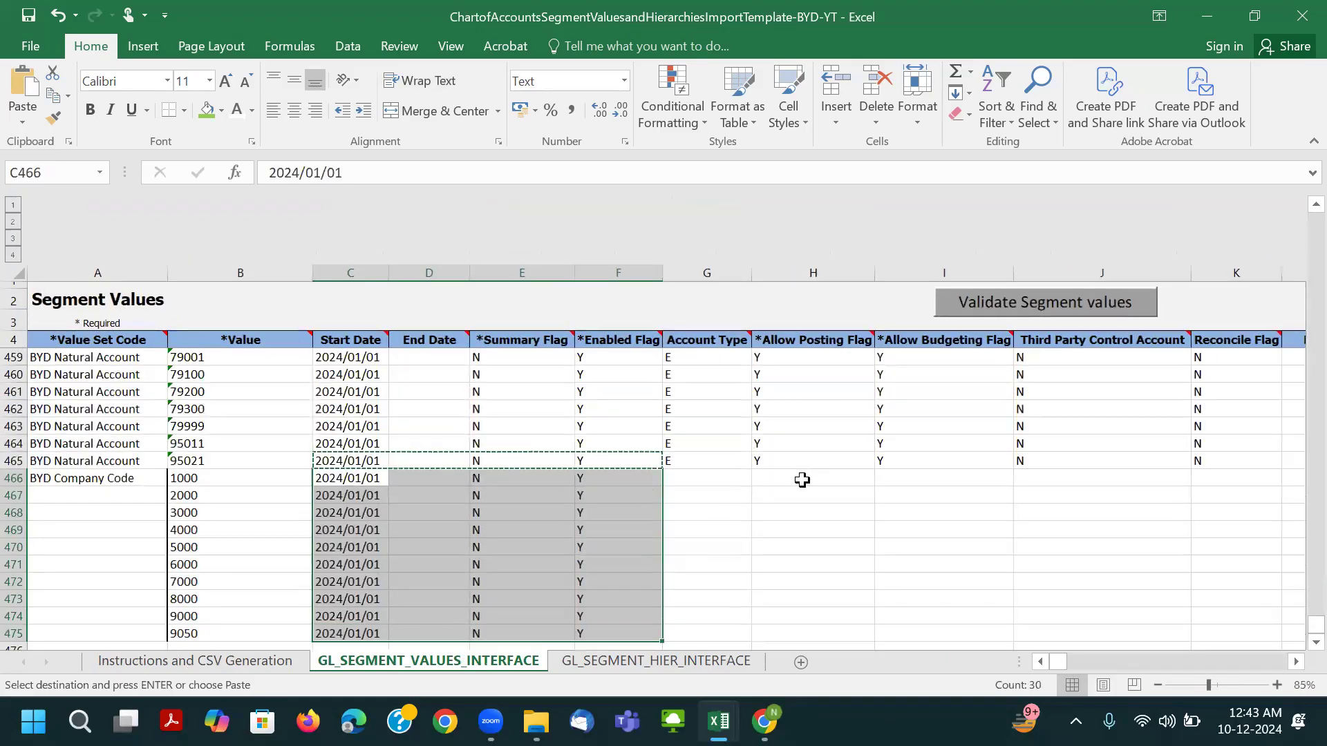
Copy the Allow Posting and Allow Budgeting flags in H465:I465 down to H466:I475.
{"action": "left_click_drag", "start_coordinate": [780, 459], "coordinate": [185, 455]}
{"action": "key", "text": "ctrl+c"}
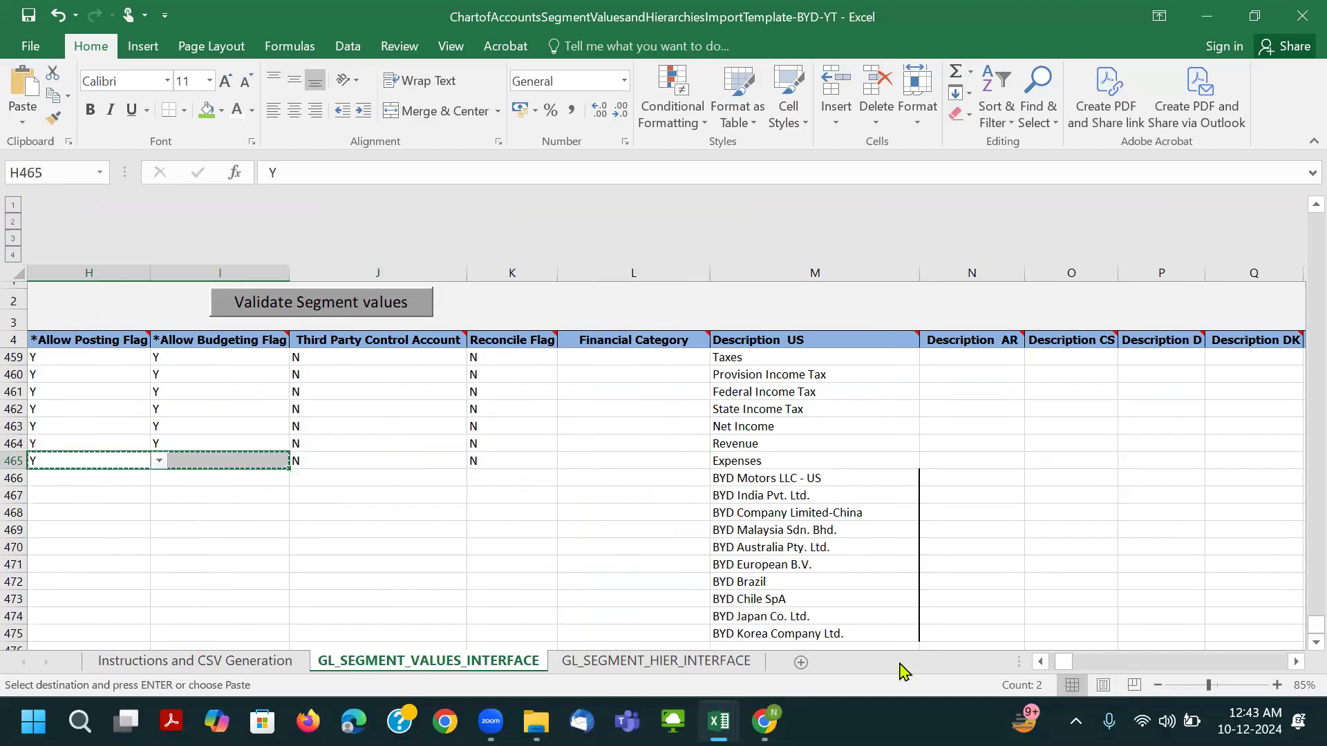
{"action": "left_click", "coordinate": [1041, 662]}
{"action": "left_click", "coordinate": [1040, 663]}
{"action": "left_click_drag", "start_coordinate": [261, 477], "coordinate": [280, 395]}
{"action": "key", "text": "ctrl+v"}
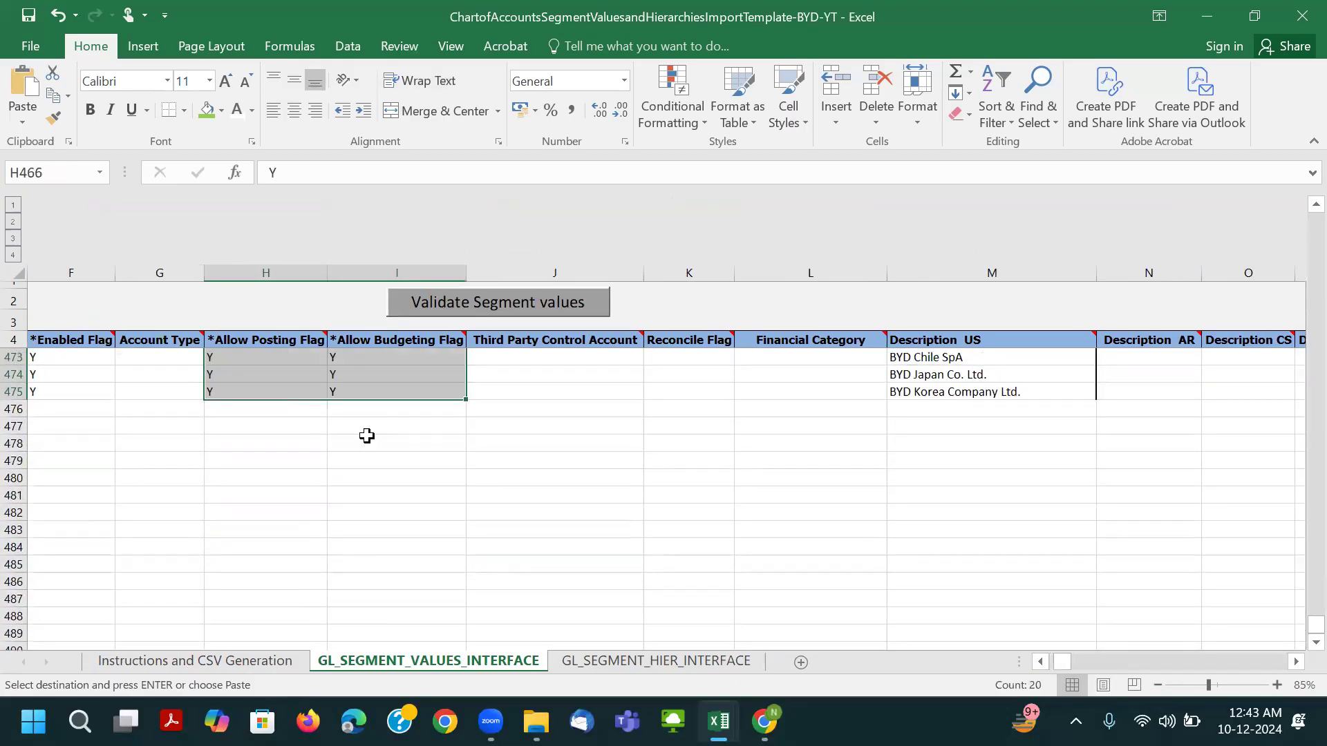
Shade J466:L475, from Third Party Control Account to Financial Category, dark gray (White, Background 1, Darker 50%).
{"action": "left_click", "coordinate": [515, 411]}
{"action": "scroll", "coordinate": [590, 504], "scroll_direction": "up", "scroll_amount": 5}
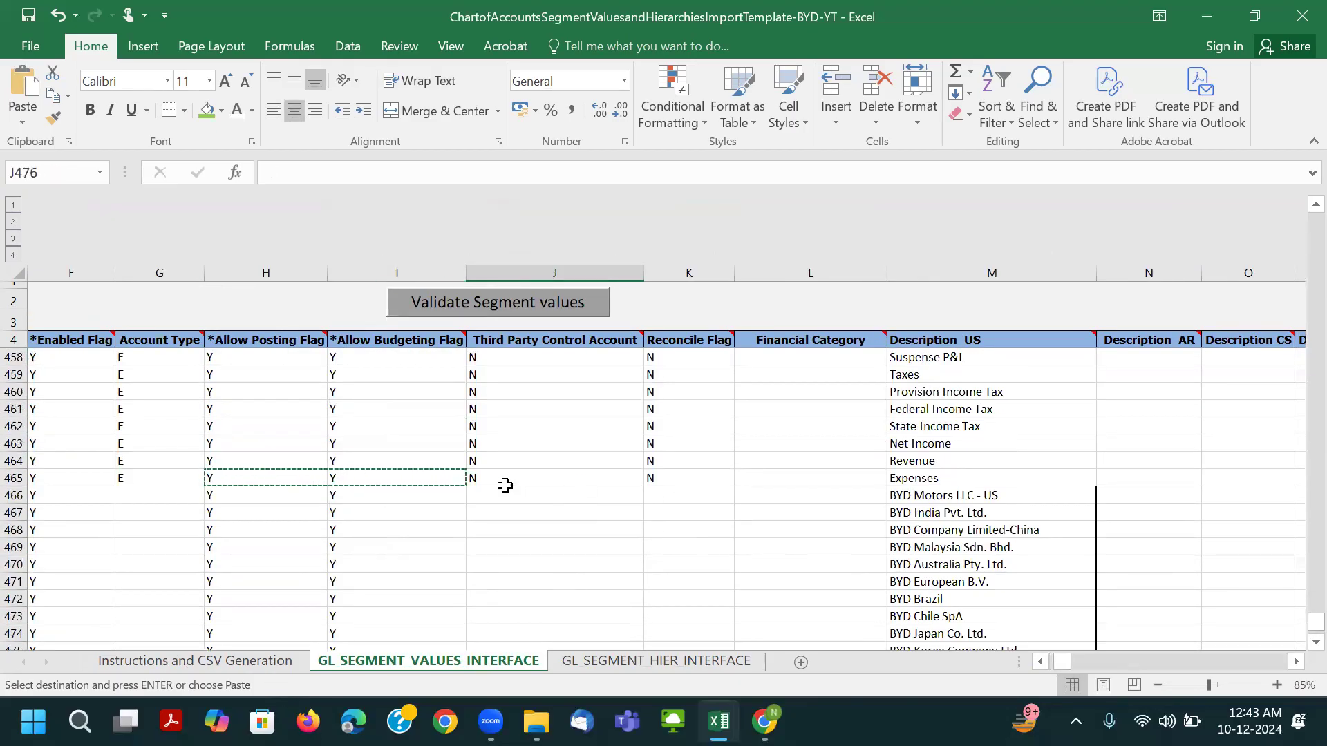
{"action": "left_click_drag", "start_coordinate": [478, 494], "coordinate": [823, 619]}
{"action": "left_click", "coordinate": [222, 111]}
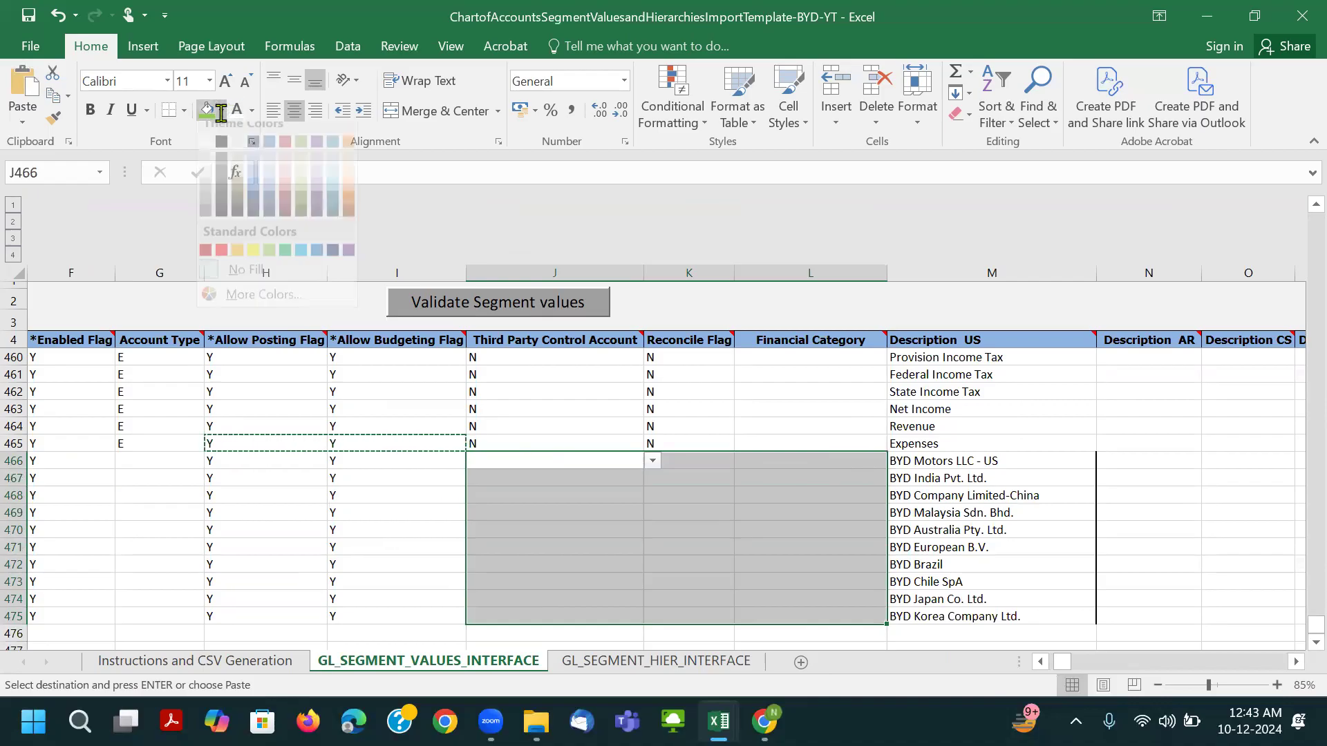
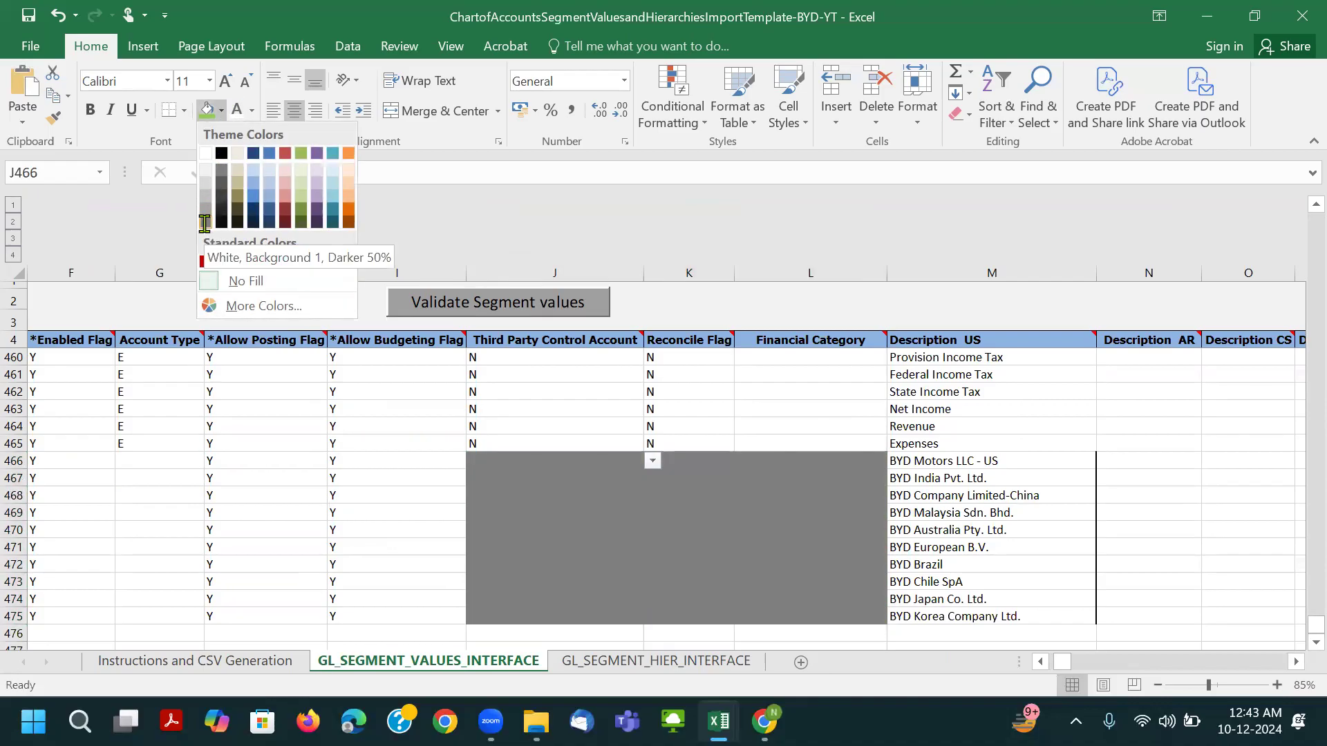
{"action": "left_click", "coordinate": [205, 215]}
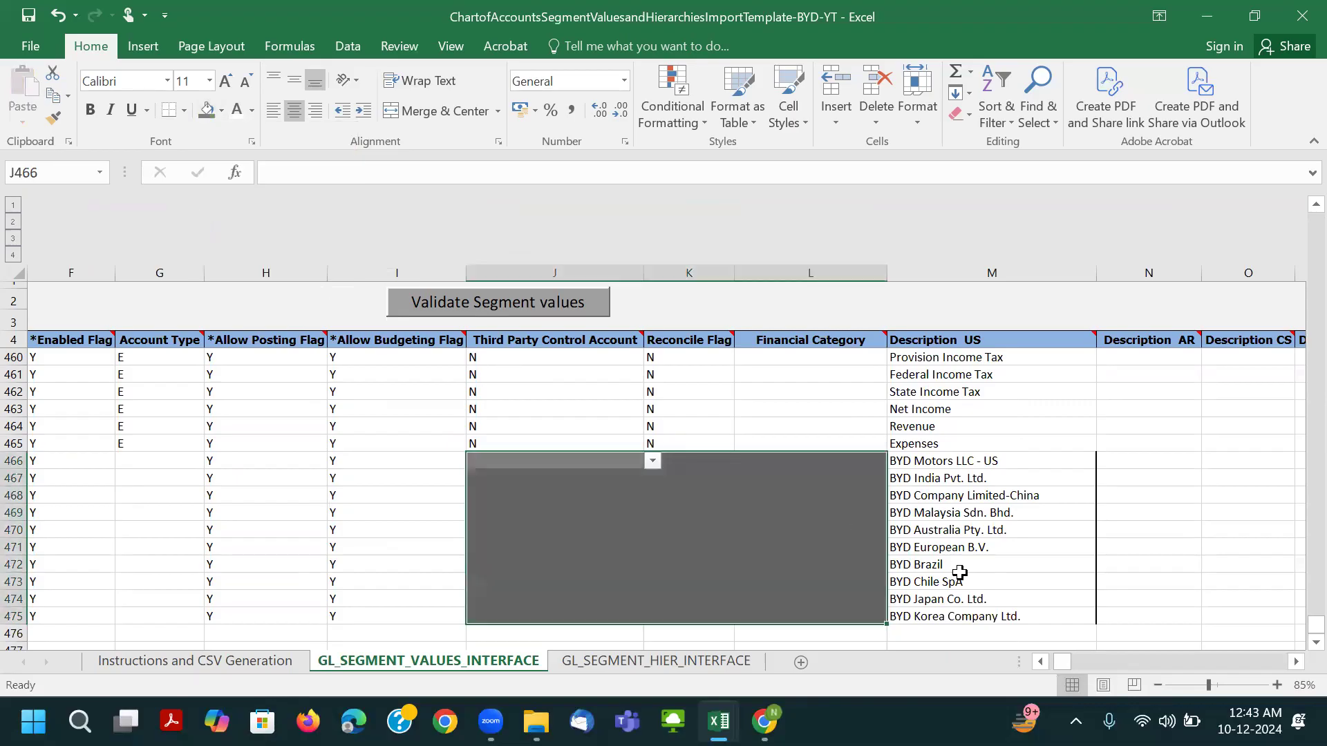
Shade the Account Type cells G466:G475 of the Company Code rows with the same dark gray.
{"action": "left_click", "coordinate": [1040, 662]}
{"action": "left_click", "coordinate": [1040, 662]}
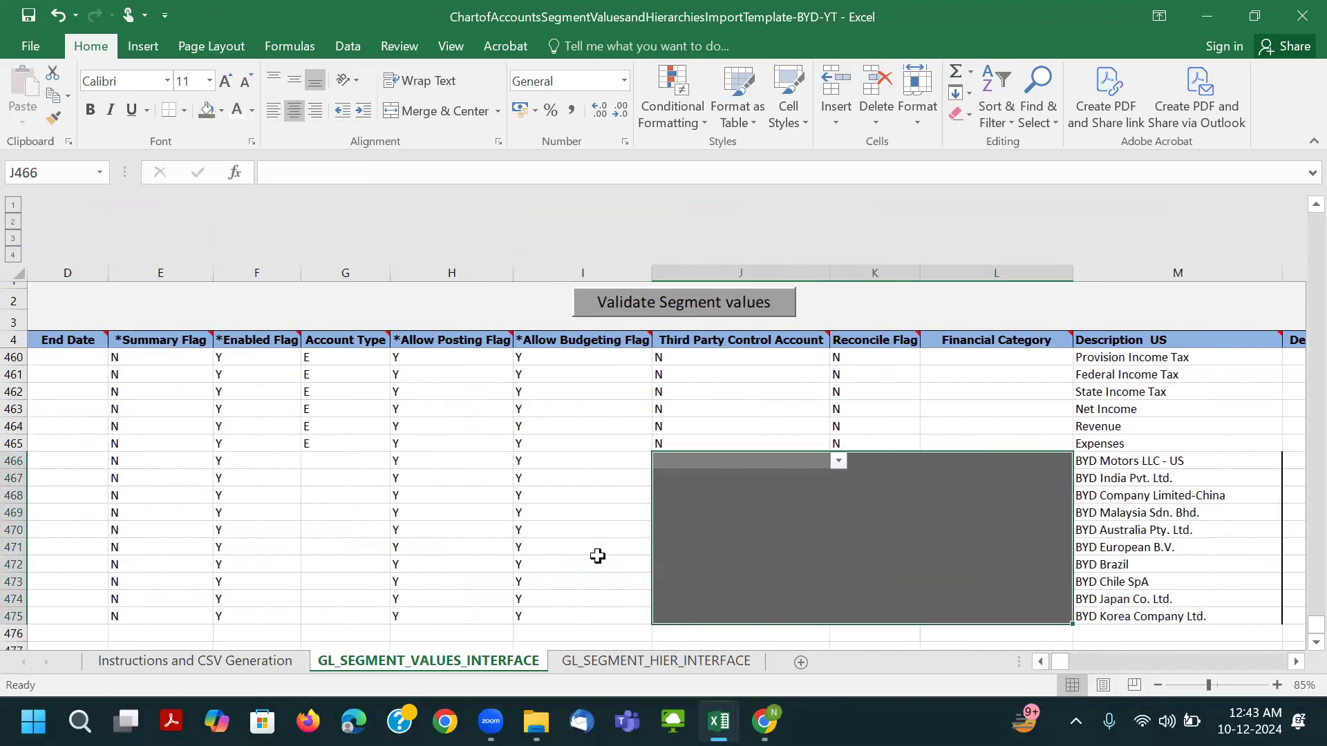
{"action": "left_click_drag", "start_coordinate": [309, 463], "coordinate": [346, 602]}
{"action": "left_click", "coordinate": [206, 111]}
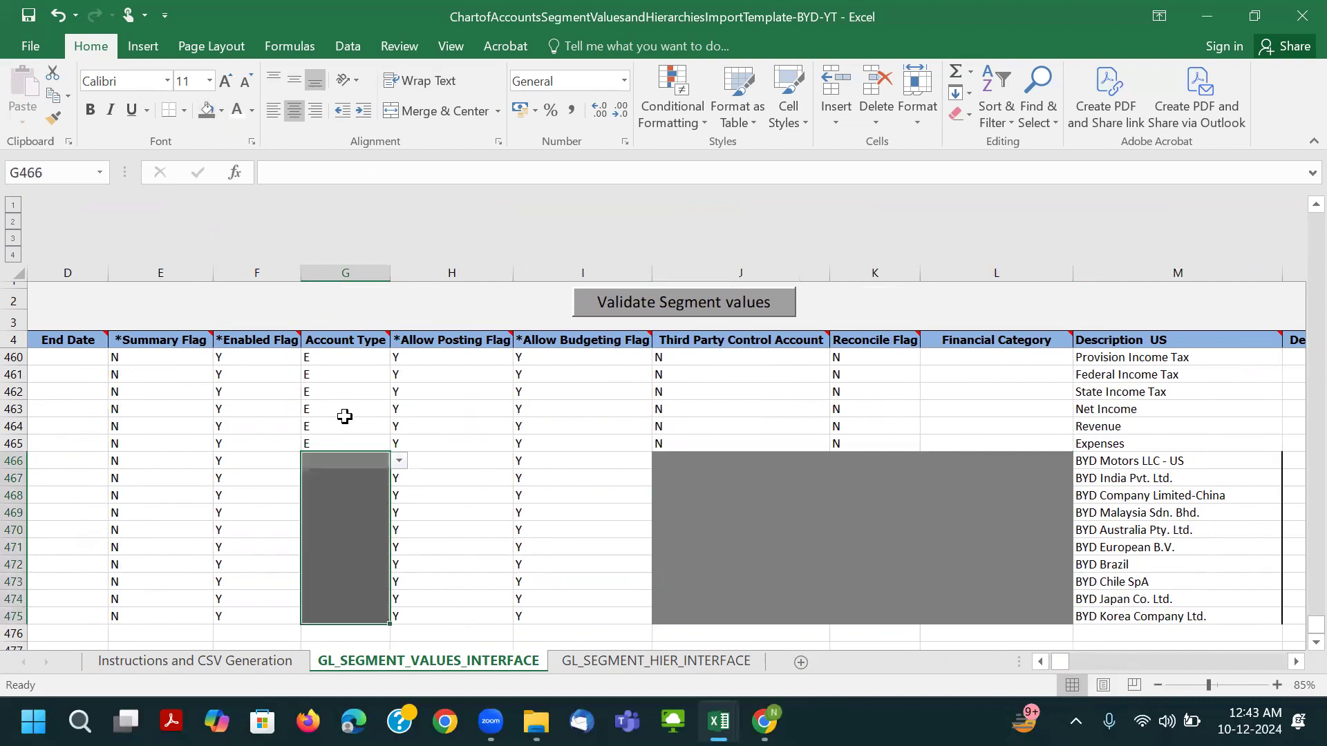
Fill the Account Type header cell G4 with standard green.
{"action": "left_click", "coordinate": [332, 427]}
{"action": "scroll", "coordinate": [376, 436], "scroll_direction": "up", "scroll_amount": 1}
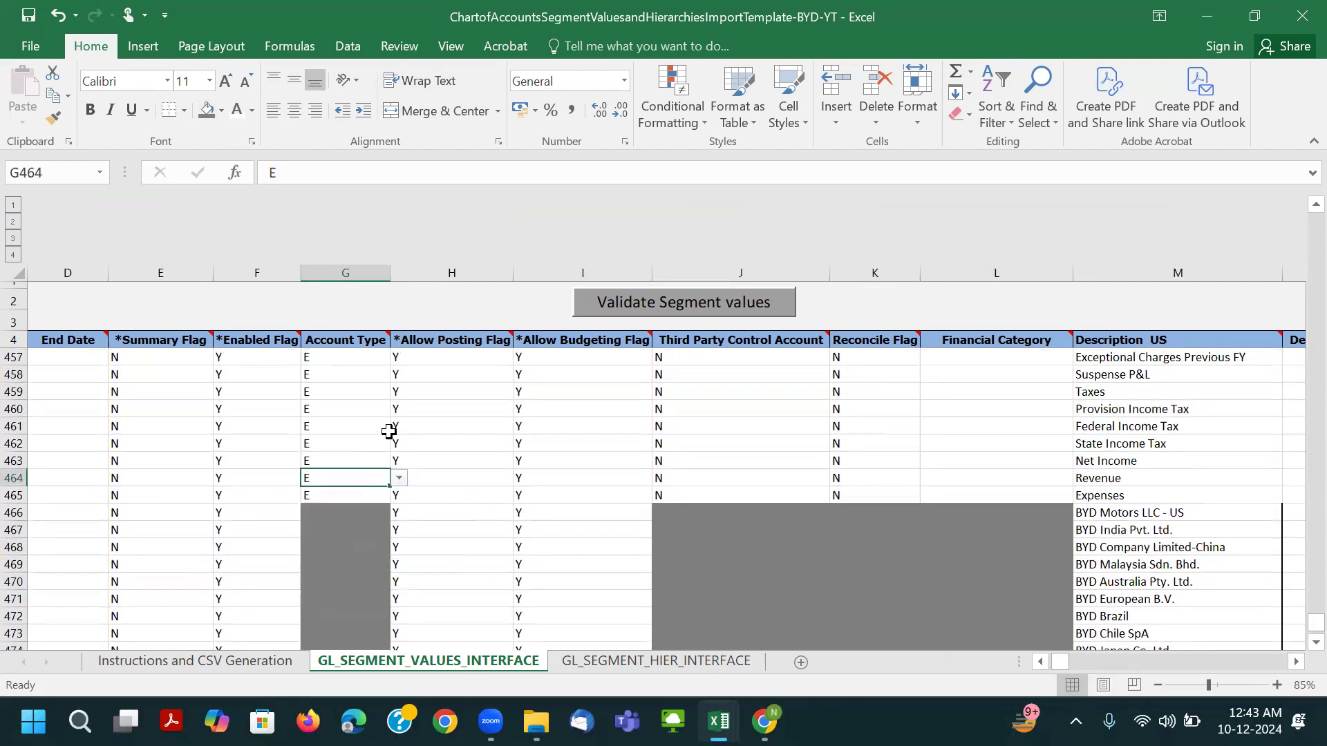
{"action": "left_click", "coordinate": [1041, 663]}
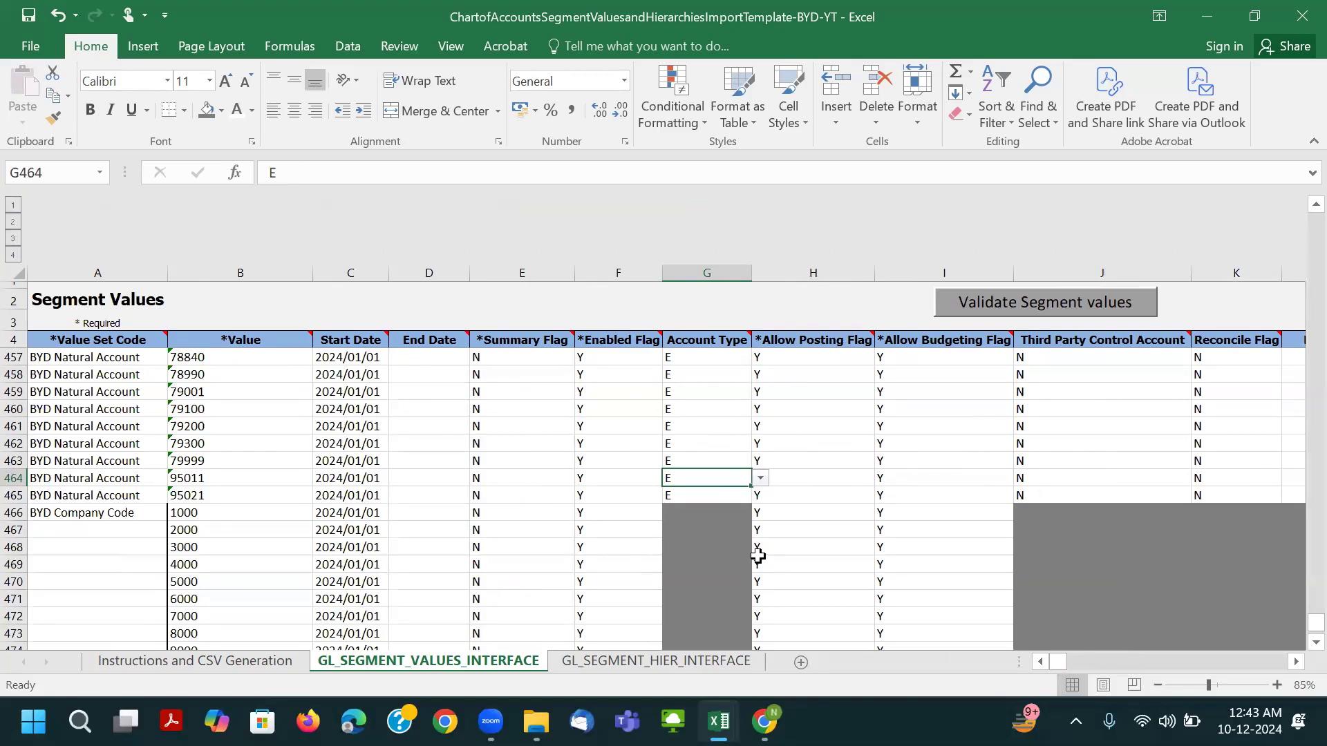
{"action": "scroll", "coordinate": [759, 557], "scroll_direction": "up", "scroll_amount": 2}
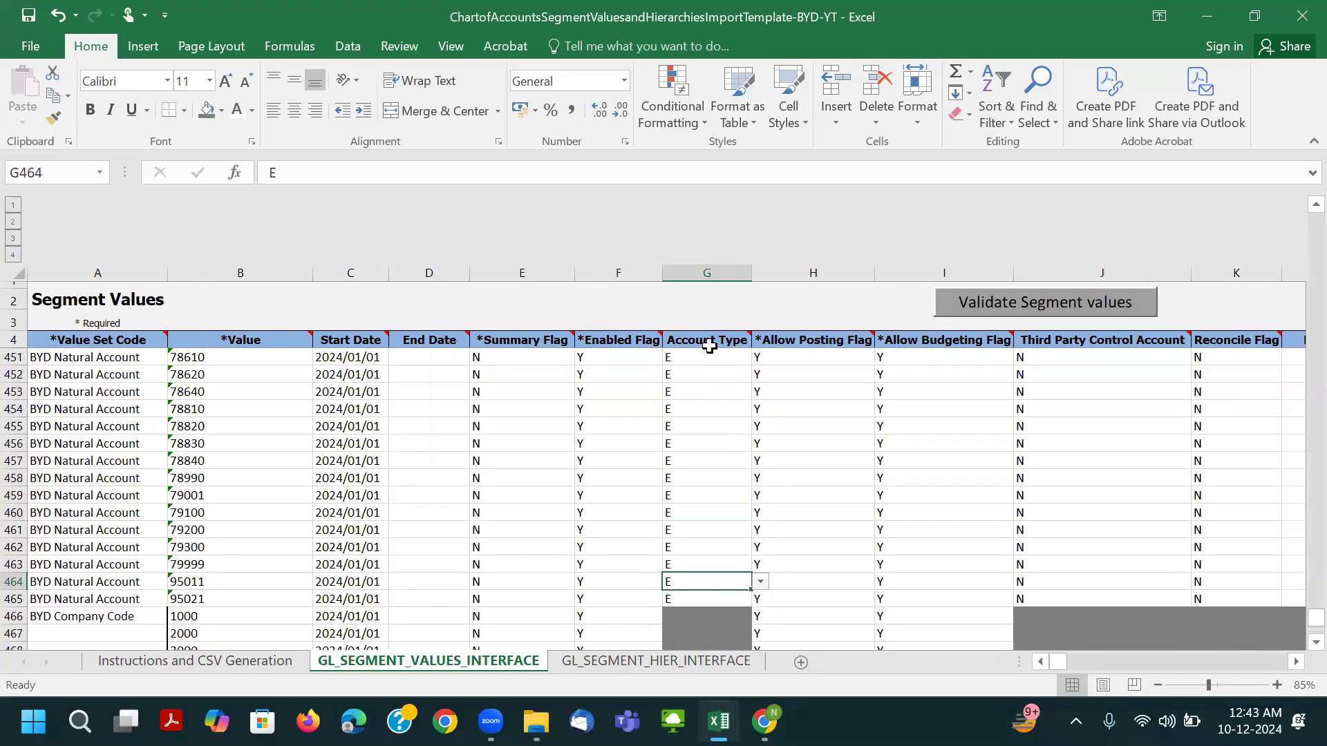
{"action": "left_click", "coordinate": [710, 342]}
{"action": "left_click", "coordinate": [233, 111]}
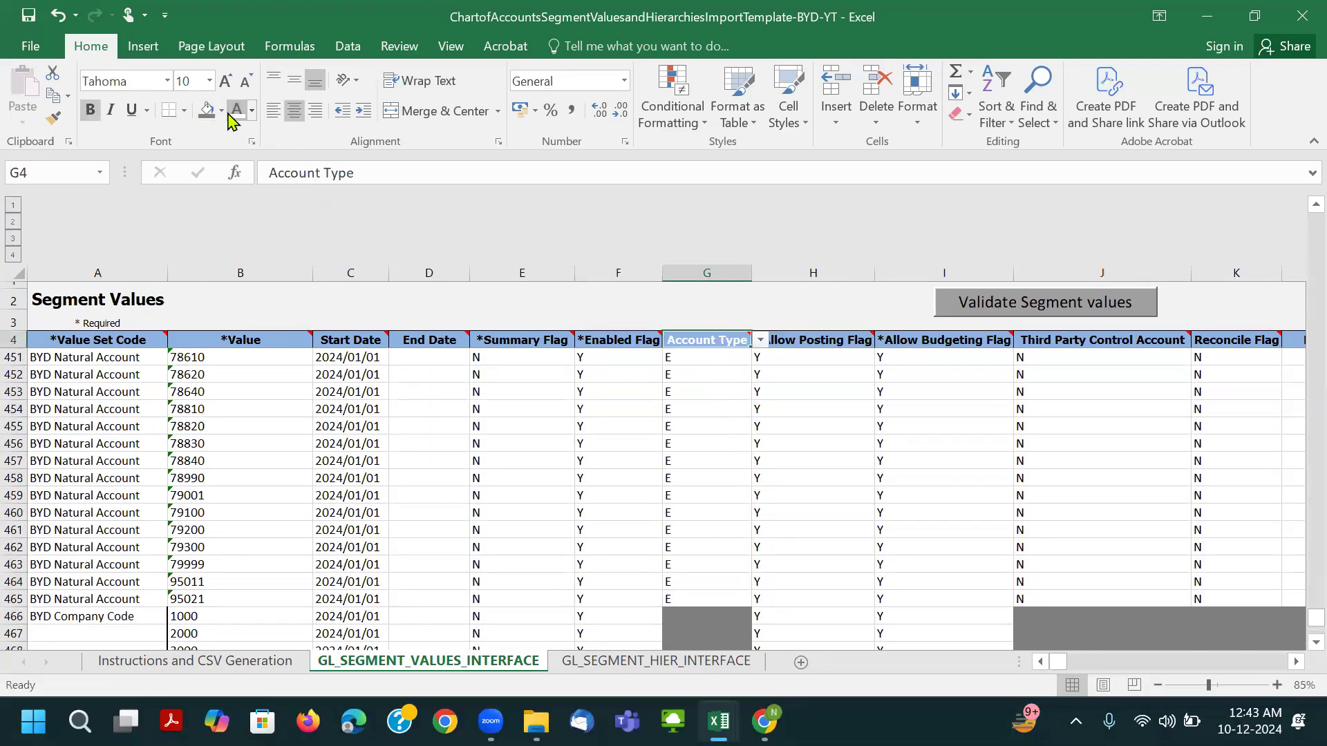
{"action": "left_click", "coordinate": [220, 113]}
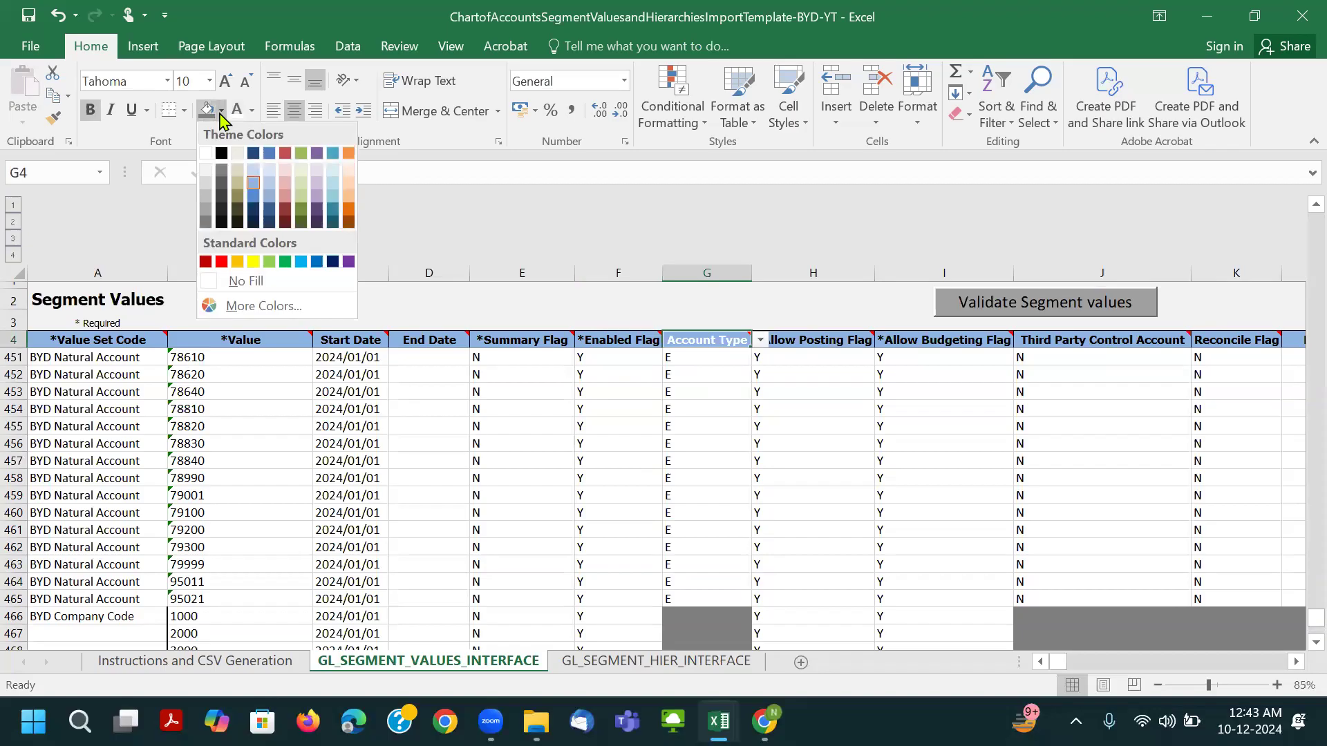
{"action": "left_click", "coordinate": [285, 262]}
Apply the same green fill to the Value Set Code and Value headers in A4:B4 and the Description US header in M4.
{"action": "left_click_drag", "start_coordinate": [73, 338], "coordinate": [191, 339]}
{"action": "left_click", "coordinate": [211, 116]}
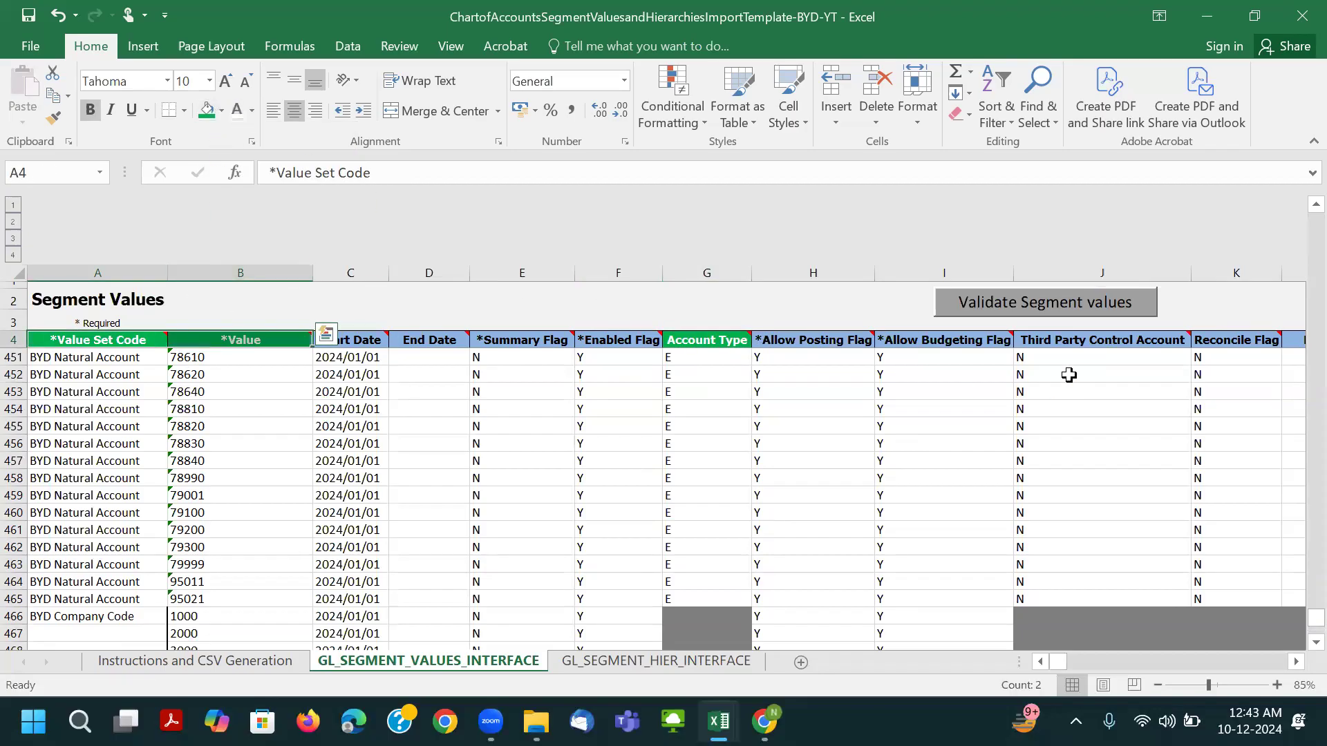
{"action": "left_click", "coordinate": [1062, 342]}
{"action": "key", "text": "Right"}
{"action": "key", "text": "Right"}
{"action": "key", "text": "Right"}
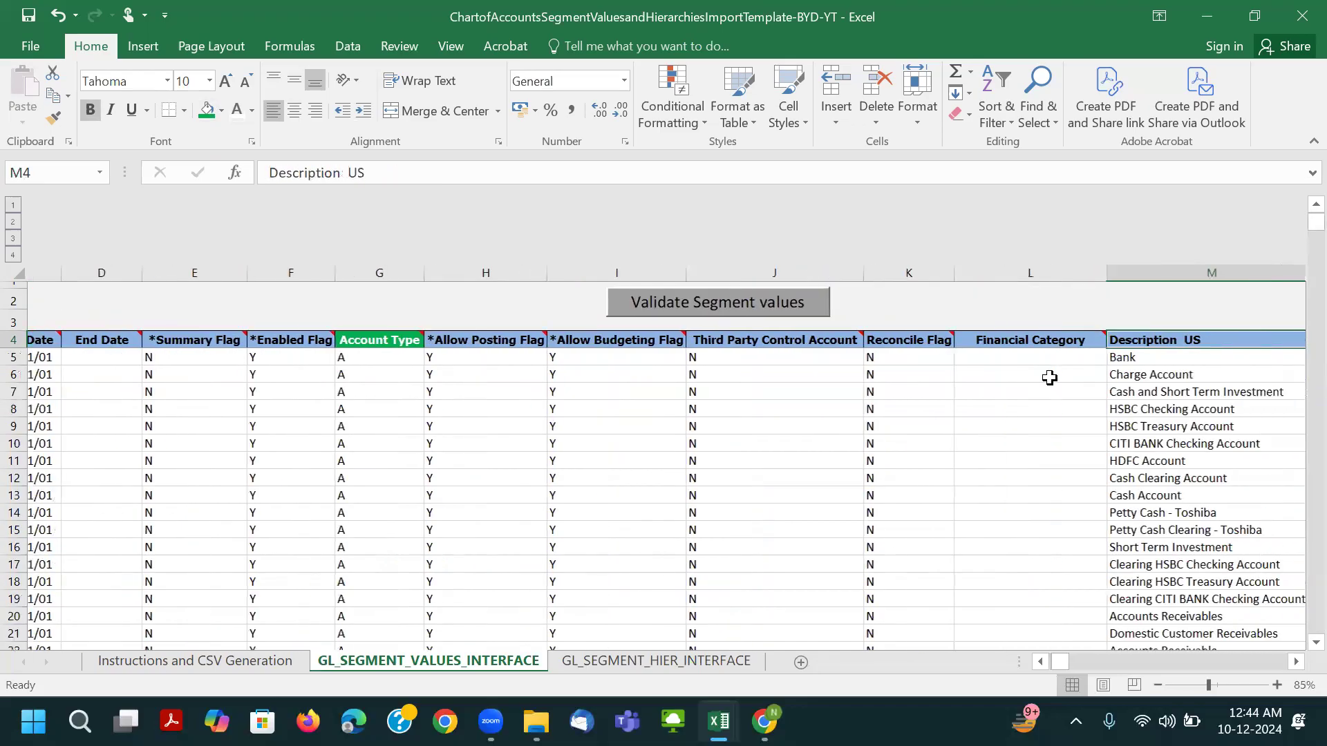
{"action": "left_click", "coordinate": [207, 111]}
{"action": "left_click", "coordinate": [599, 373]}
Fill the Third Party Control Account, Reconcile Flag and Financial Category headers in J4:L4 with standard red.
{"action": "left_click", "coordinate": [995, 339]}
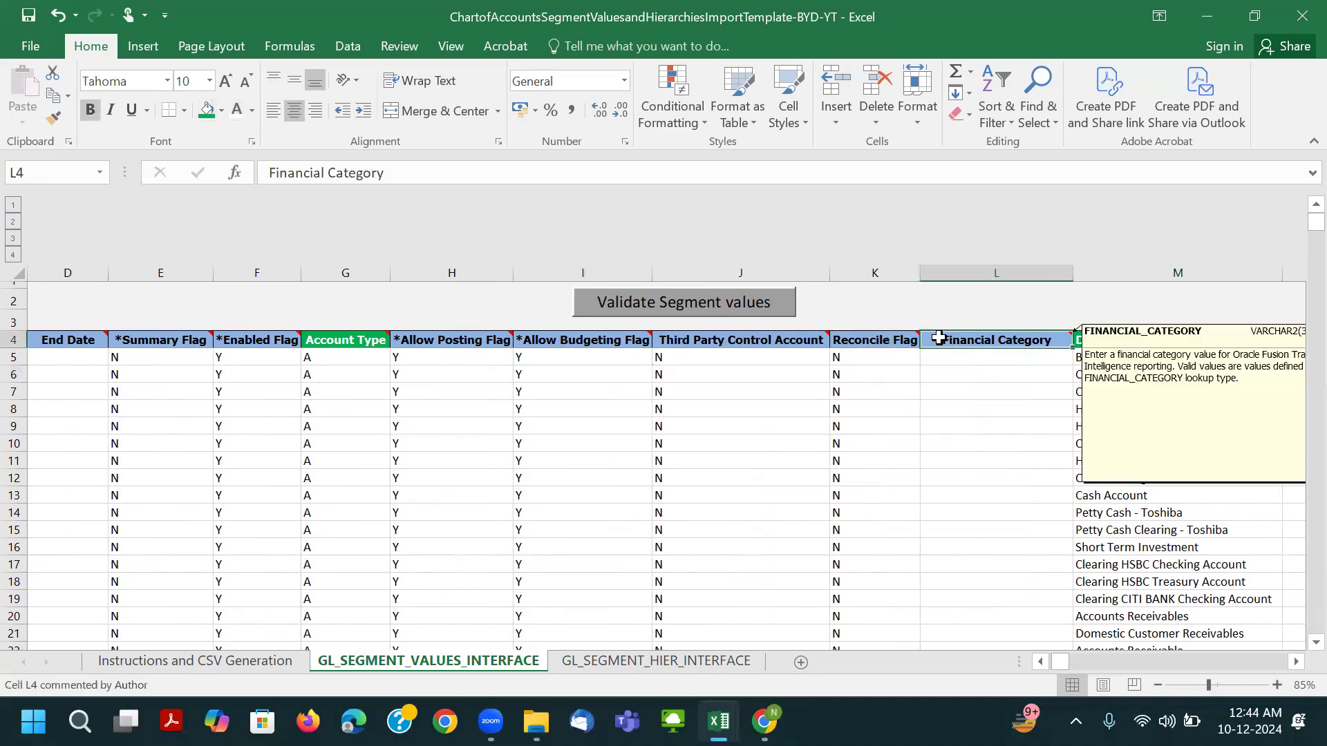
{"action": "left_click", "coordinate": [761, 339]}
{"action": "left_click", "coordinate": [989, 344], "text": "shift"}
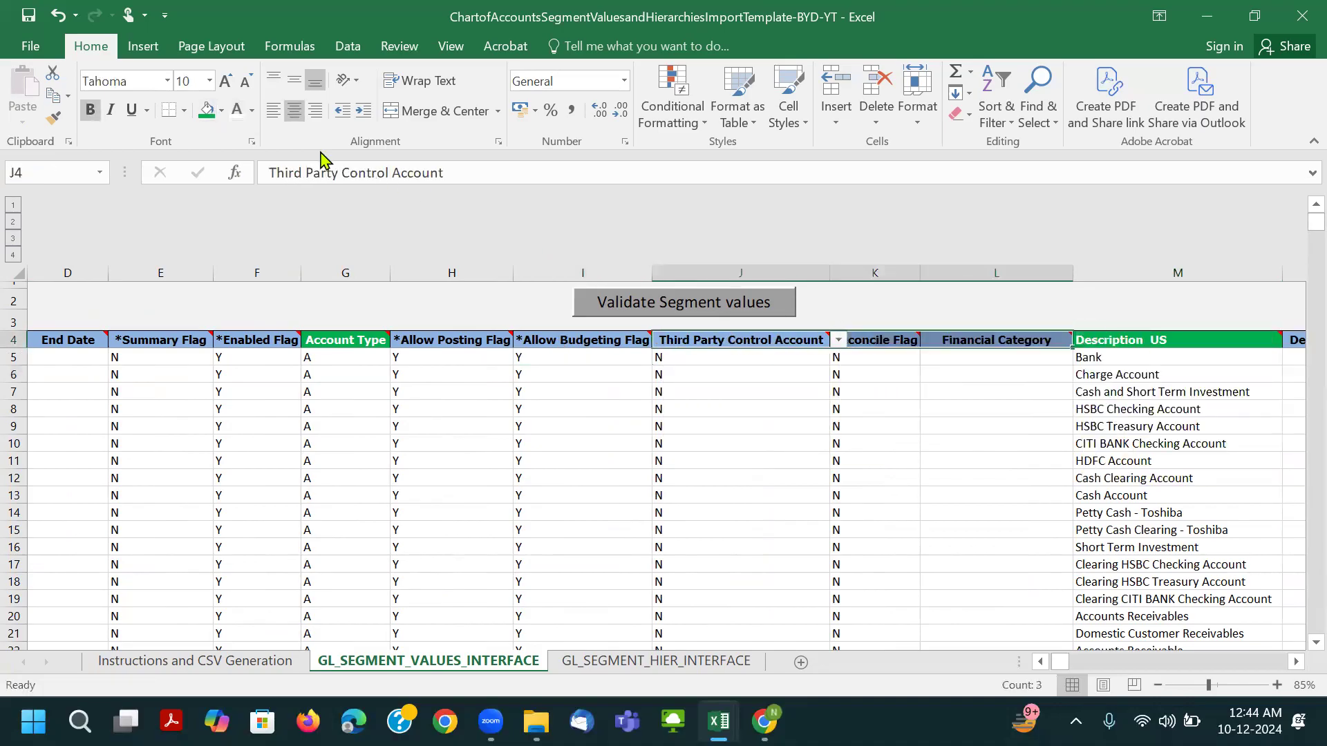
{"action": "left_click", "coordinate": [221, 112]}
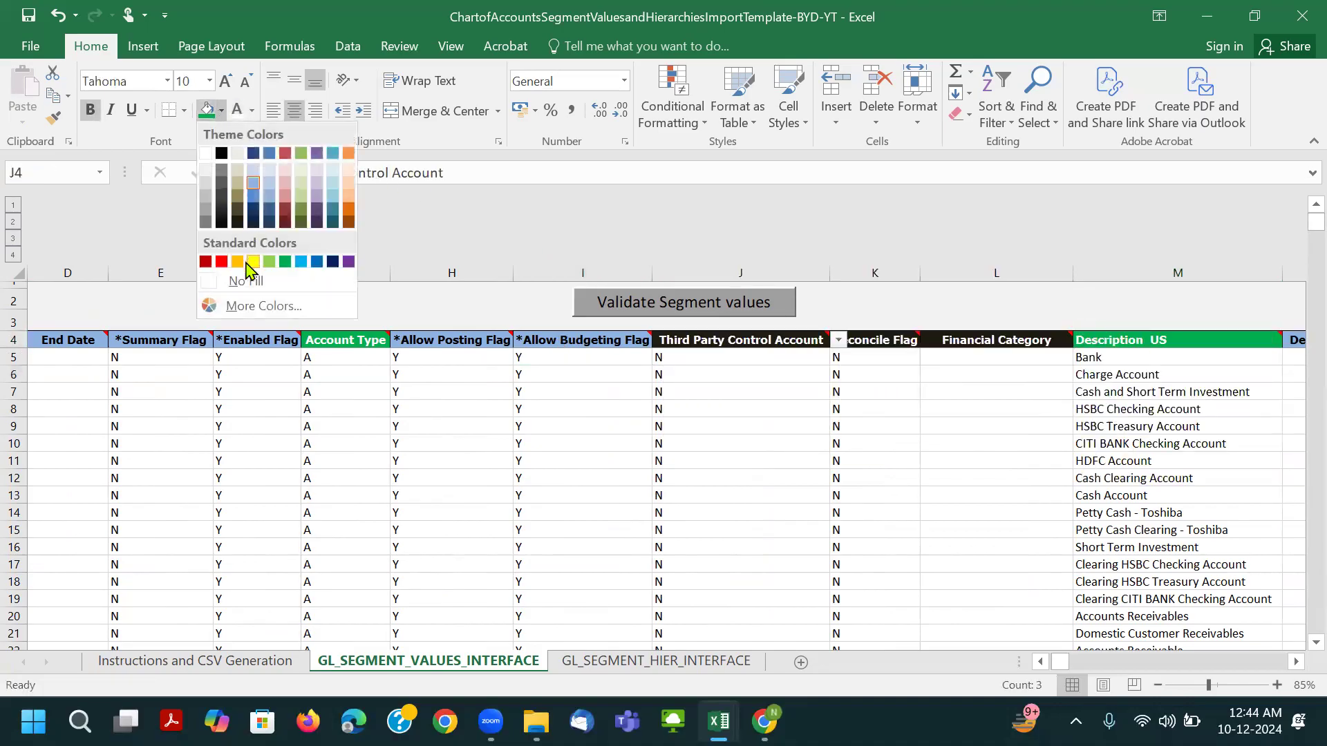
{"action": "left_click", "coordinate": [215, 261]}
{"action": "left_click", "coordinate": [676, 443]}
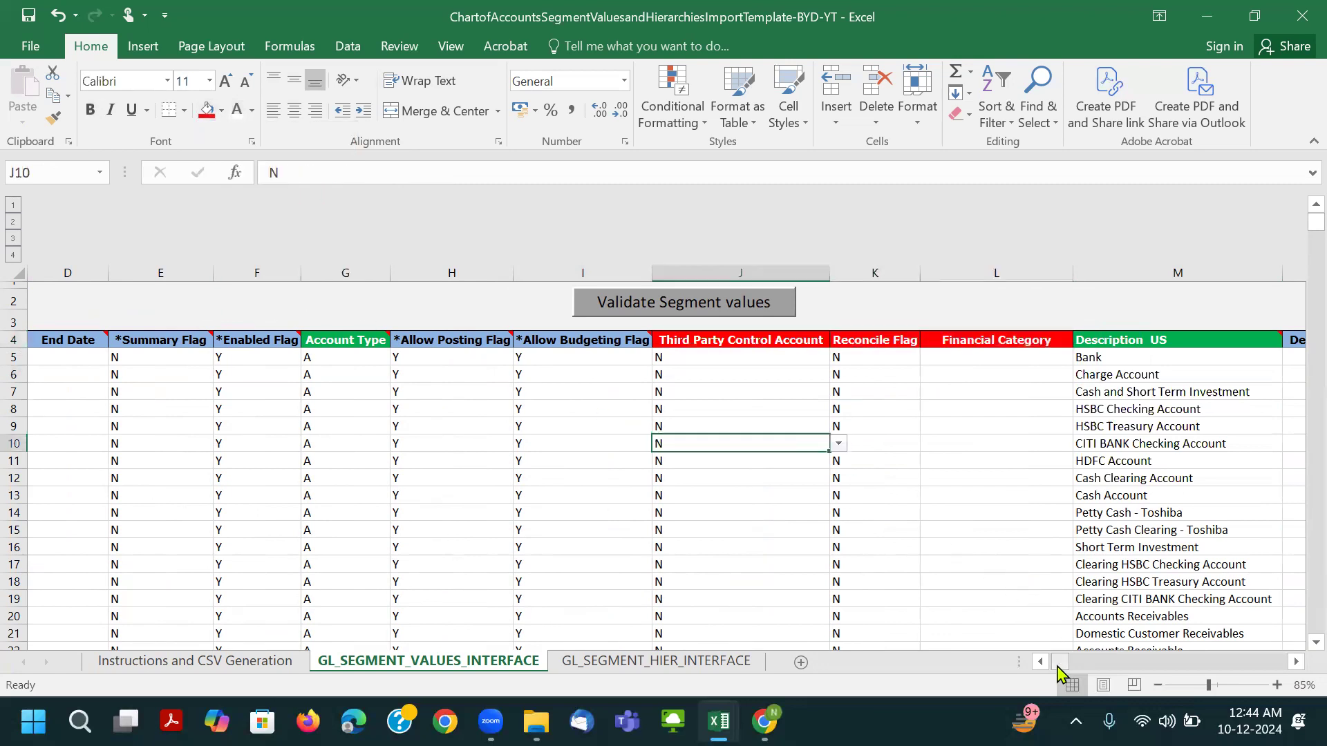
Select the flag headers E4:F4 and H4:I4, the date headers C4:D4, and the Value Set Code and Value headers for inspection.
{"action": "left_click_drag", "start_coordinate": [1061, 662], "coordinate": [1022, 668]}
{"action": "left_click_drag", "start_coordinate": [415, 346], "coordinate": [616, 344]}
{"action": "left_click_drag", "start_coordinate": [813, 339], "coordinate": [919, 339]}
{"action": "left_click_drag", "start_coordinate": [341, 343], "coordinate": [430, 341]}
{"action": "left_click_drag", "start_coordinate": [128, 341], "coordinate": [200, 341]}
{"action": "left_click", "coordinate": [131, 392]}
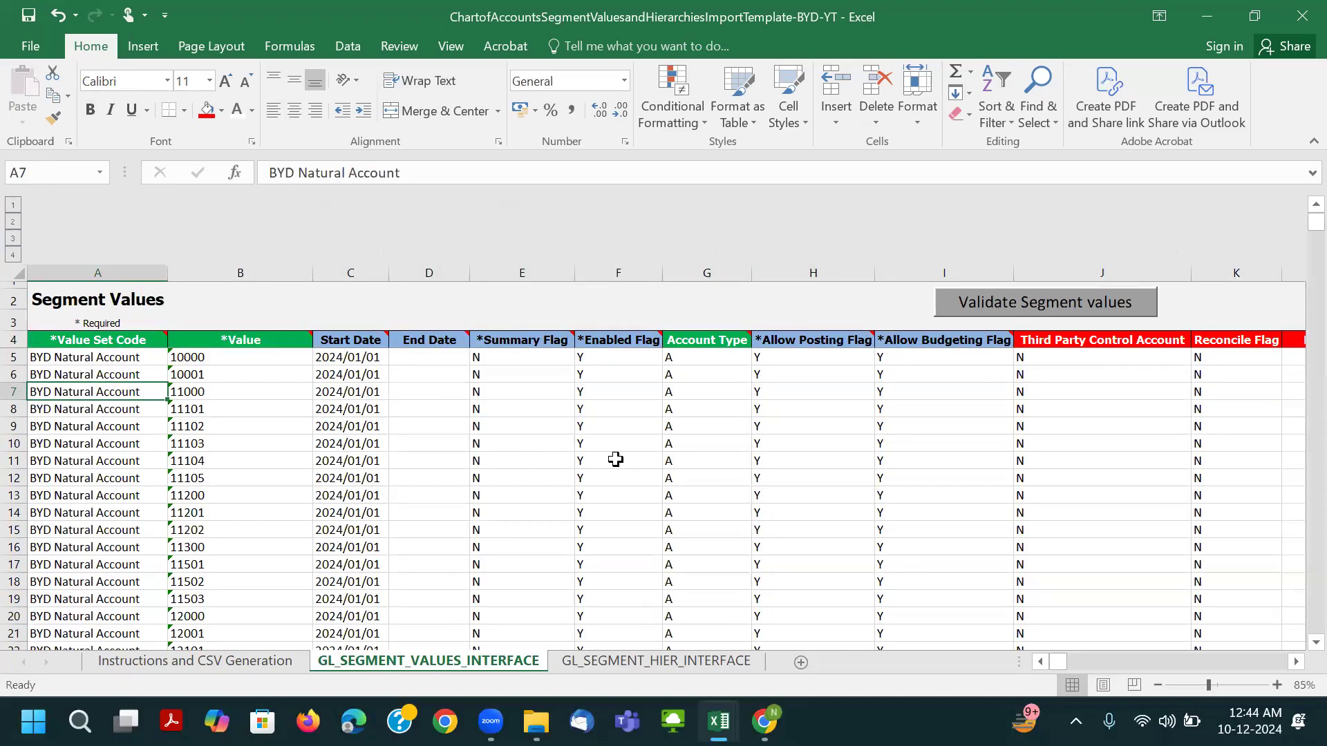
Inspect the Account Type header and the headers from Third Party Control Account to Description US, and save the template.
{"action": "left_click", "coordinate": [714, 343]}
{"action": "left_click", "coordinate": [688, 411]}
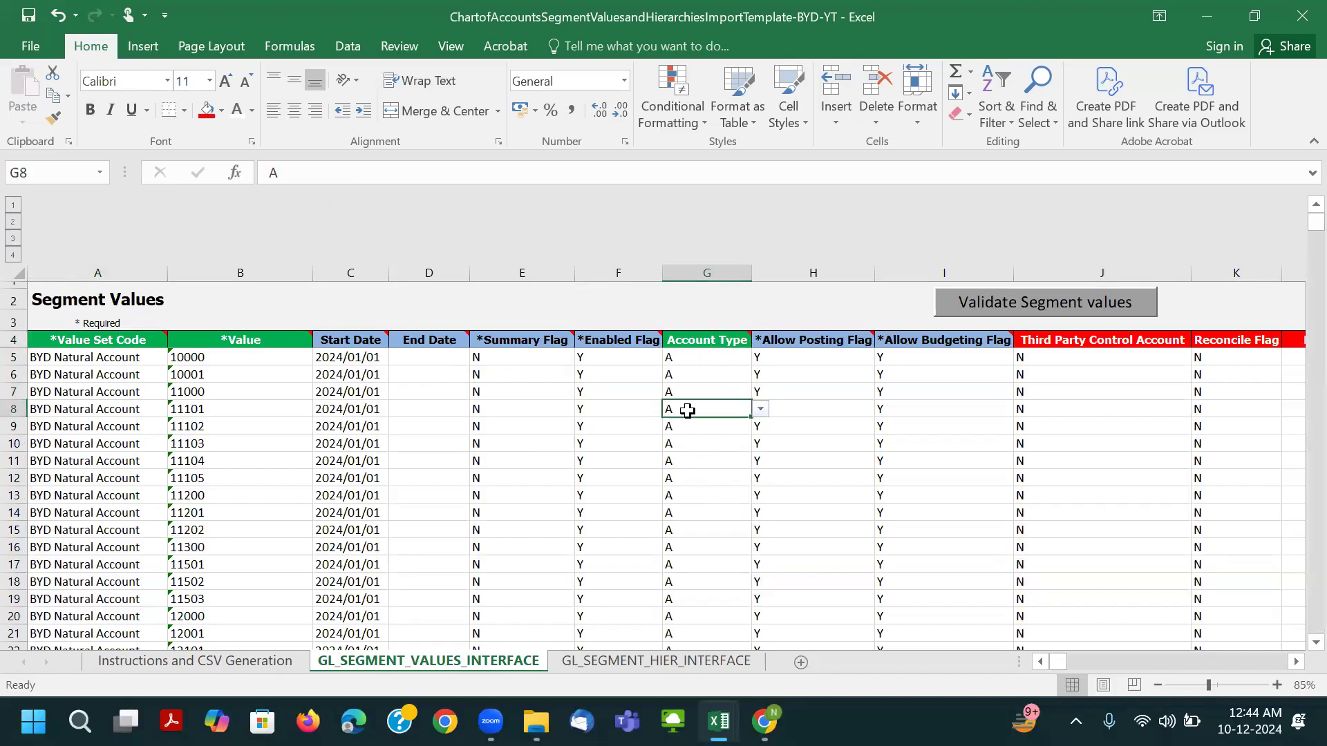
{"action": "left_click", "coordinate": [1033, 342]}
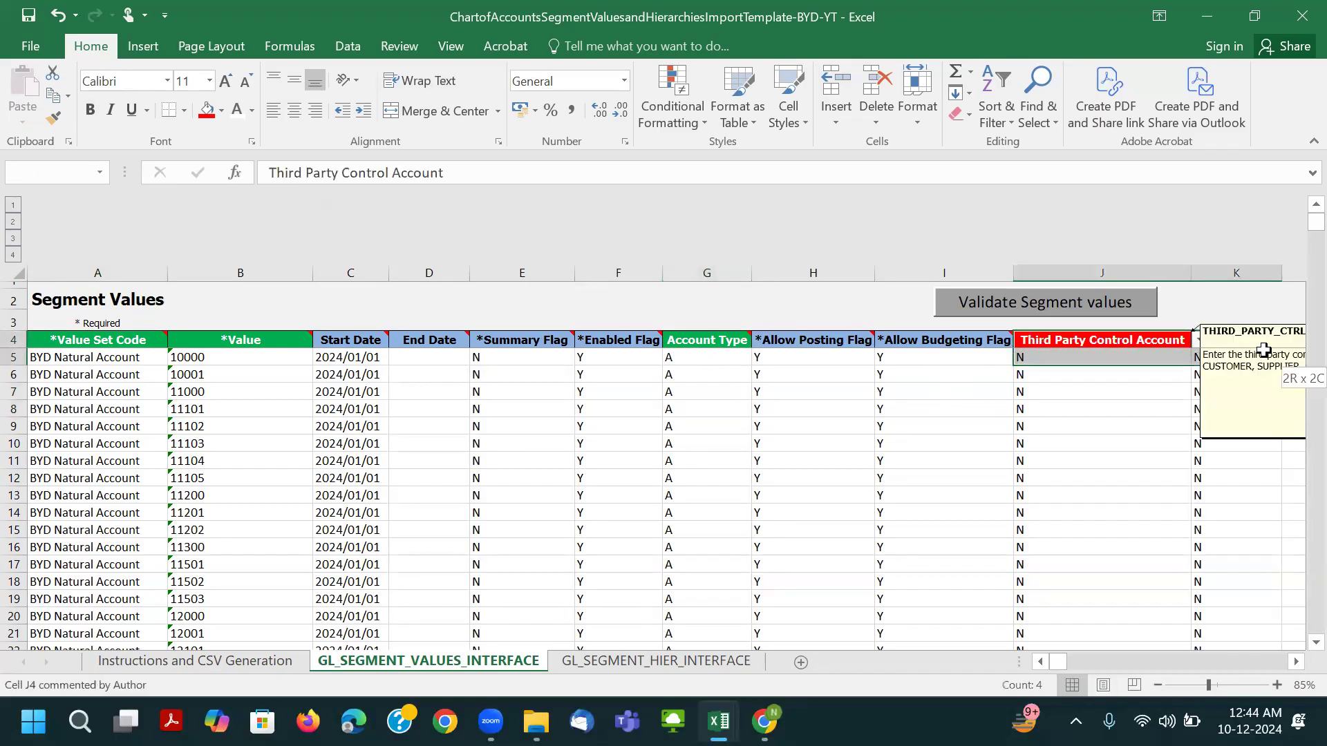
{"action": "key", "text": "Right"}
{"action": "key", "text": "Right"}
{"action": "key", "text": "Right"}
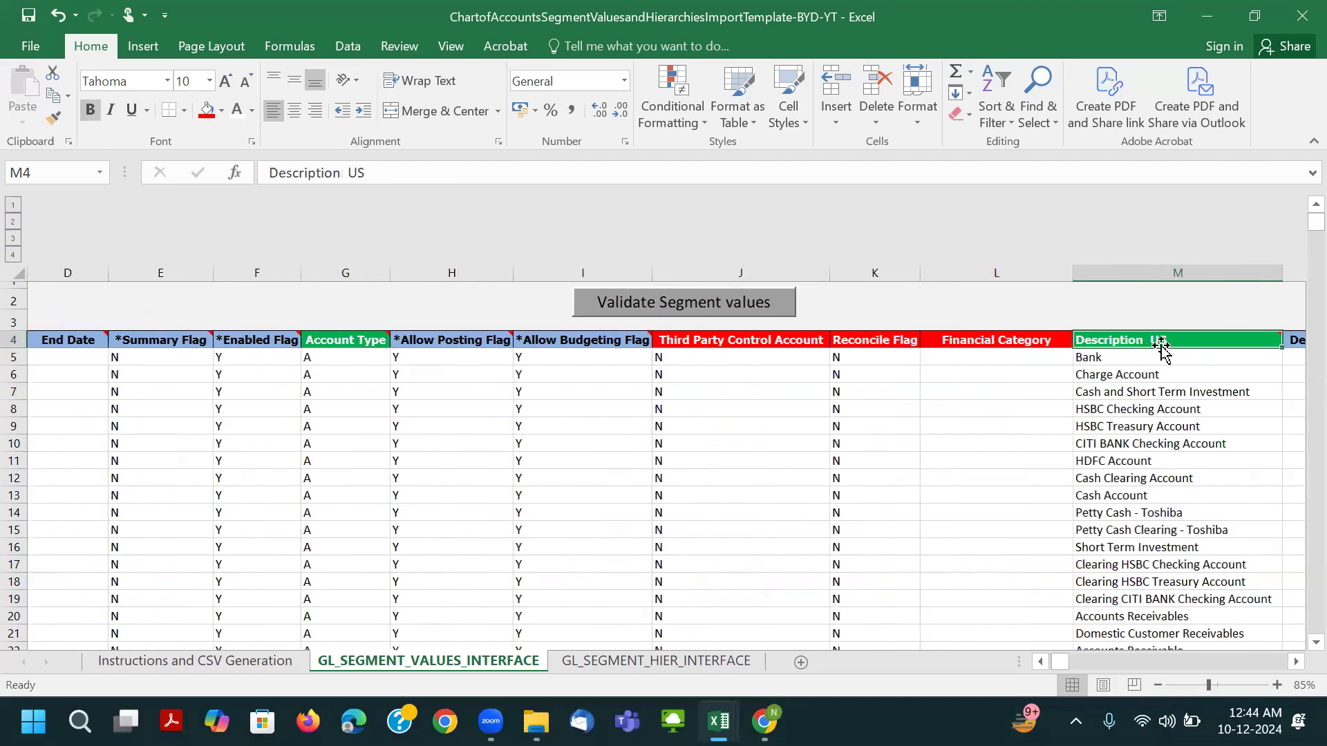
{"action": "key", "text": "ctrl+s"}
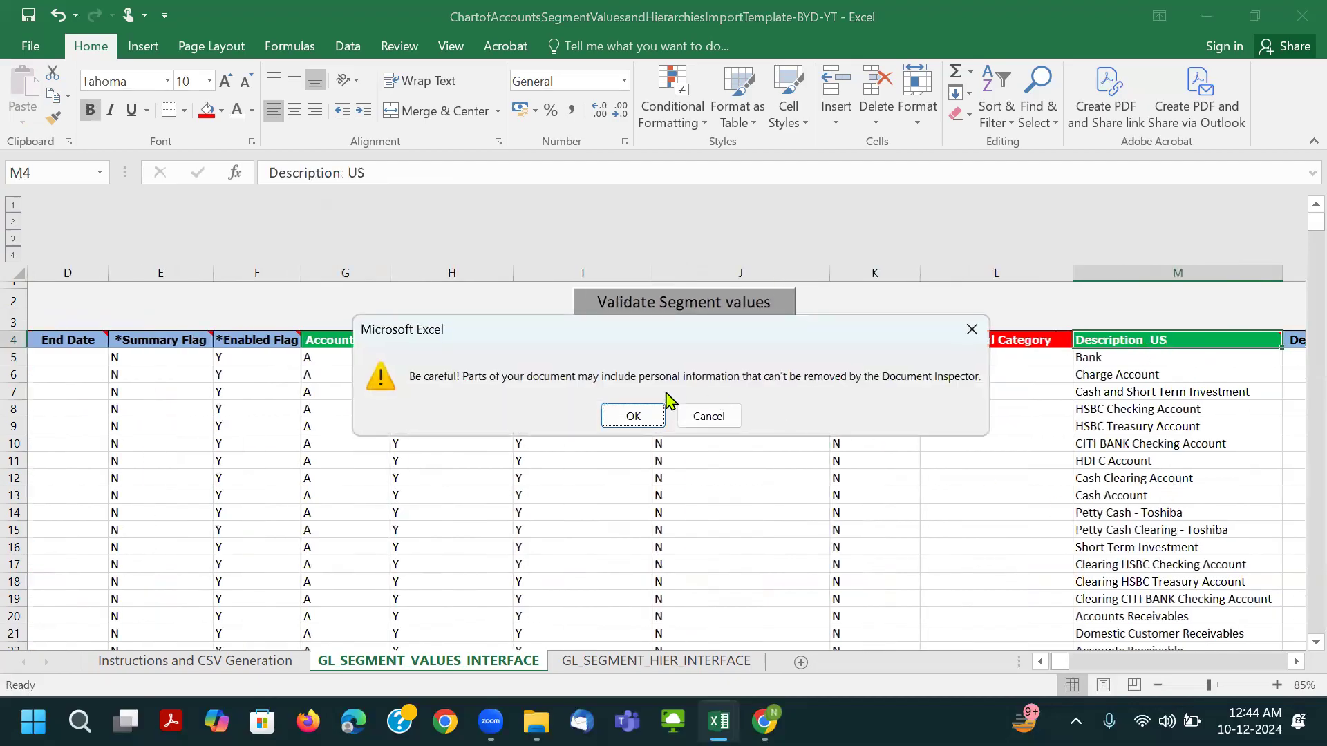
{"action": "left_click", "coordinate": [630, 415]}
Copy BYD Company Code from A466 into A467:A475 in the Value Set Code column and save the template.
{"action": "left_click_drag", "start_coordinate": [1065, 662], "coordinate": [1049, 663]}
{"action": "scroll", "coordinate": [243, 550], "scroll_direction": "down", "scroll_amount": 11}
{"action": "scroll", "coordinate": [243, 550], "scroll_direction": "down", "scroll_amount": 20}
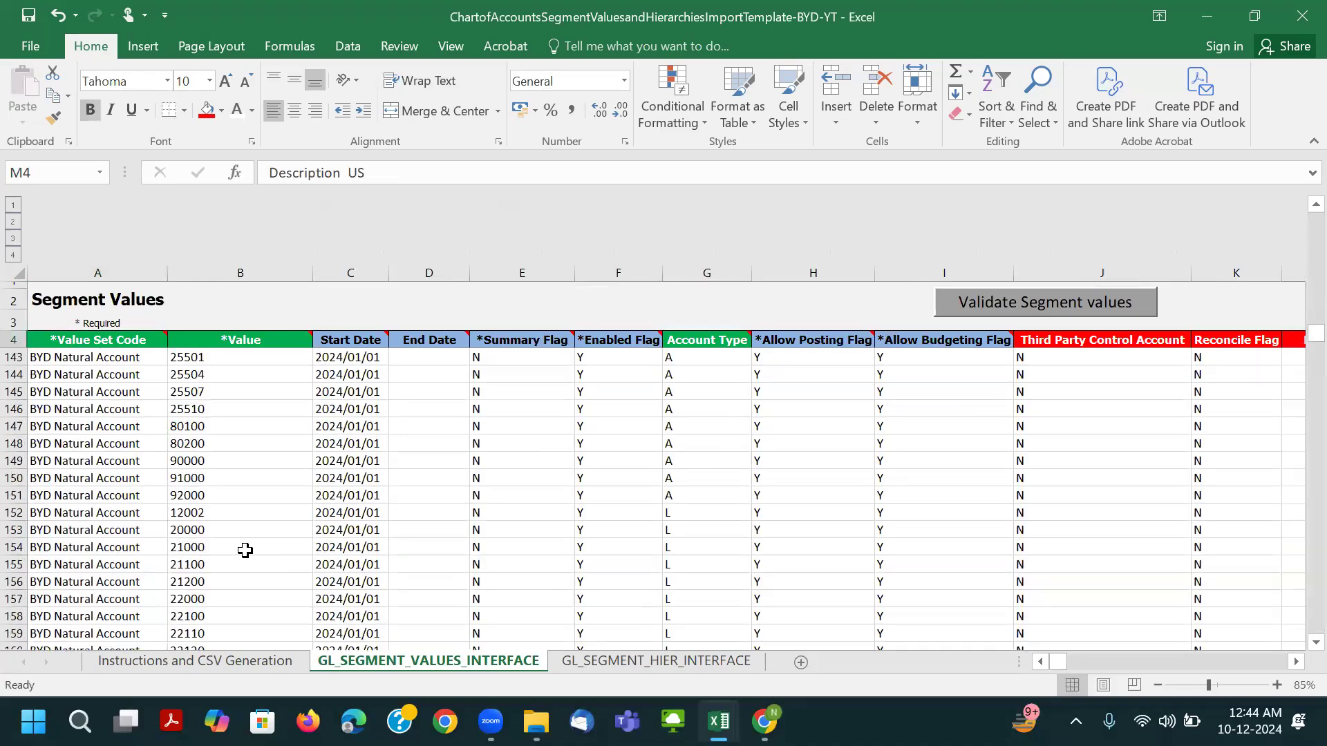
{"action": "scroll", "coordinate": [281, 553], "scroll_direction": "down", "scroll_amount": 20}
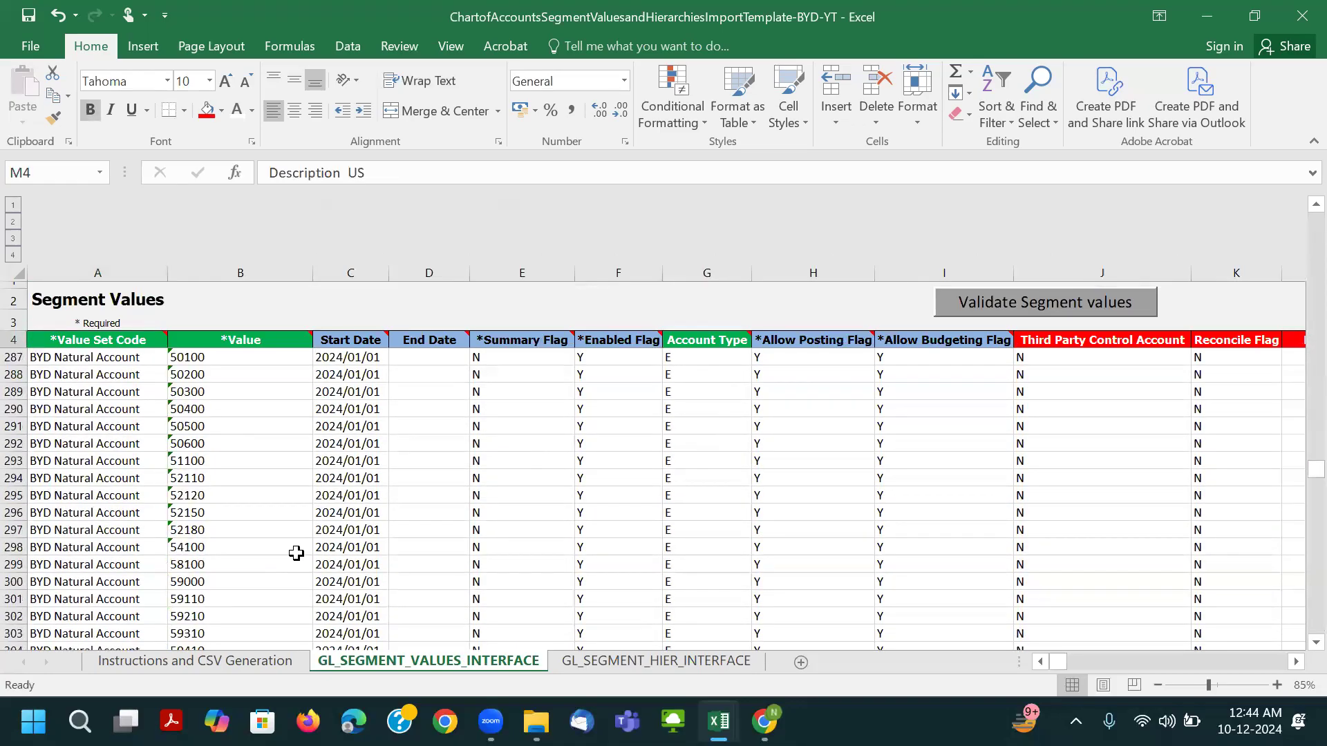
{"action": "scroll", "coordinate": [302, 552], "scroll_direction": "down", "scroll_amount": 20}
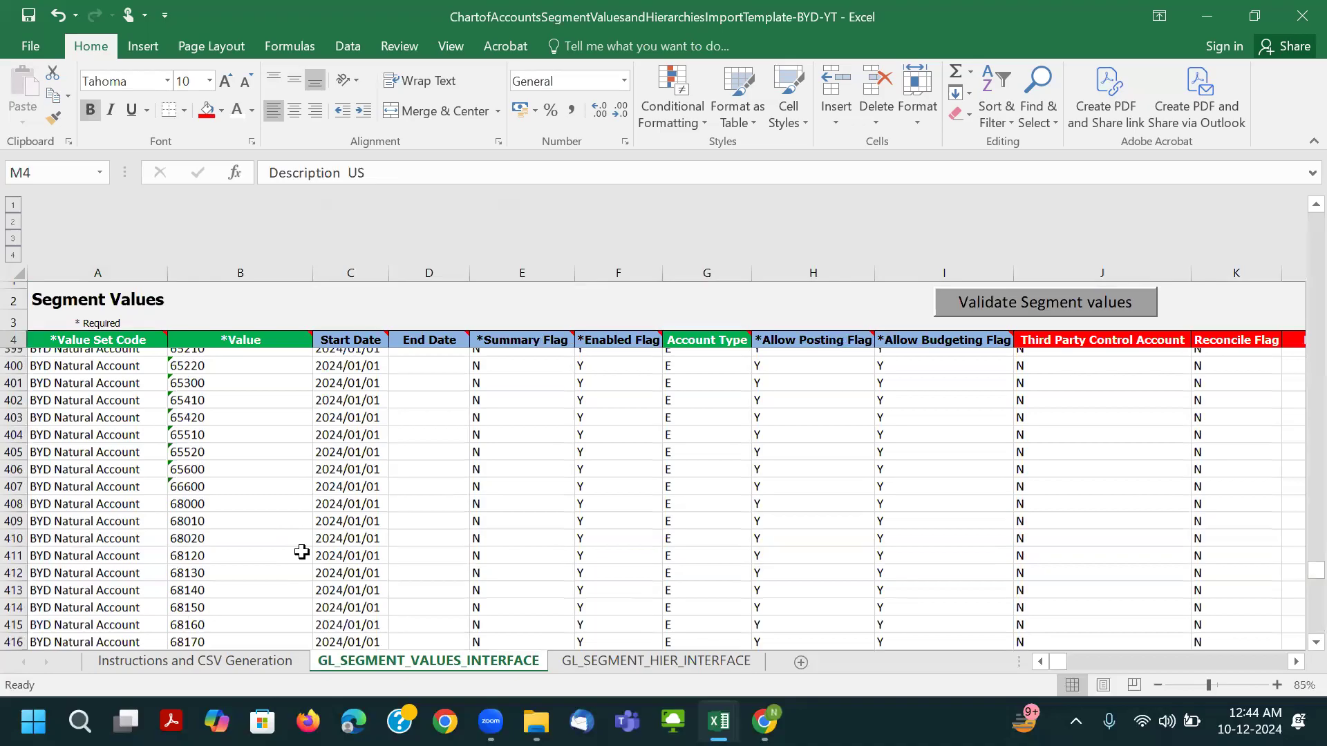
{"action": "scroll", "coordinate": [302, 551], "scroll_direction": "down", "scroll_amount": 1}
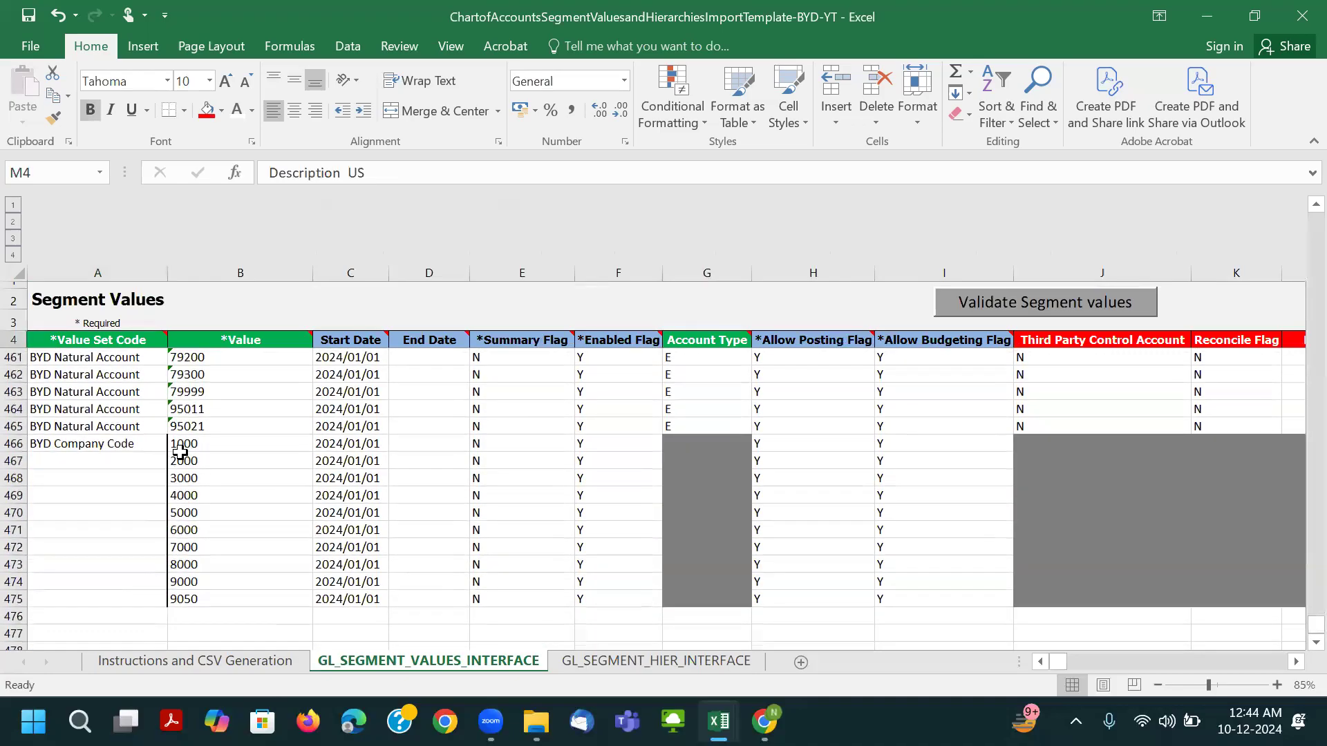
{"action": "left_click", "coordinate": [141, 446]}
{"action": "key", "text": "ctrl+c"}
{"action": "left_click_drag", "start_coordinate": [131, 461], "coordinate": [131, 599]}
{"action": "key", "text": "ctrl+v"}
{"action": "left_click", "coordinate": [241, 509]}
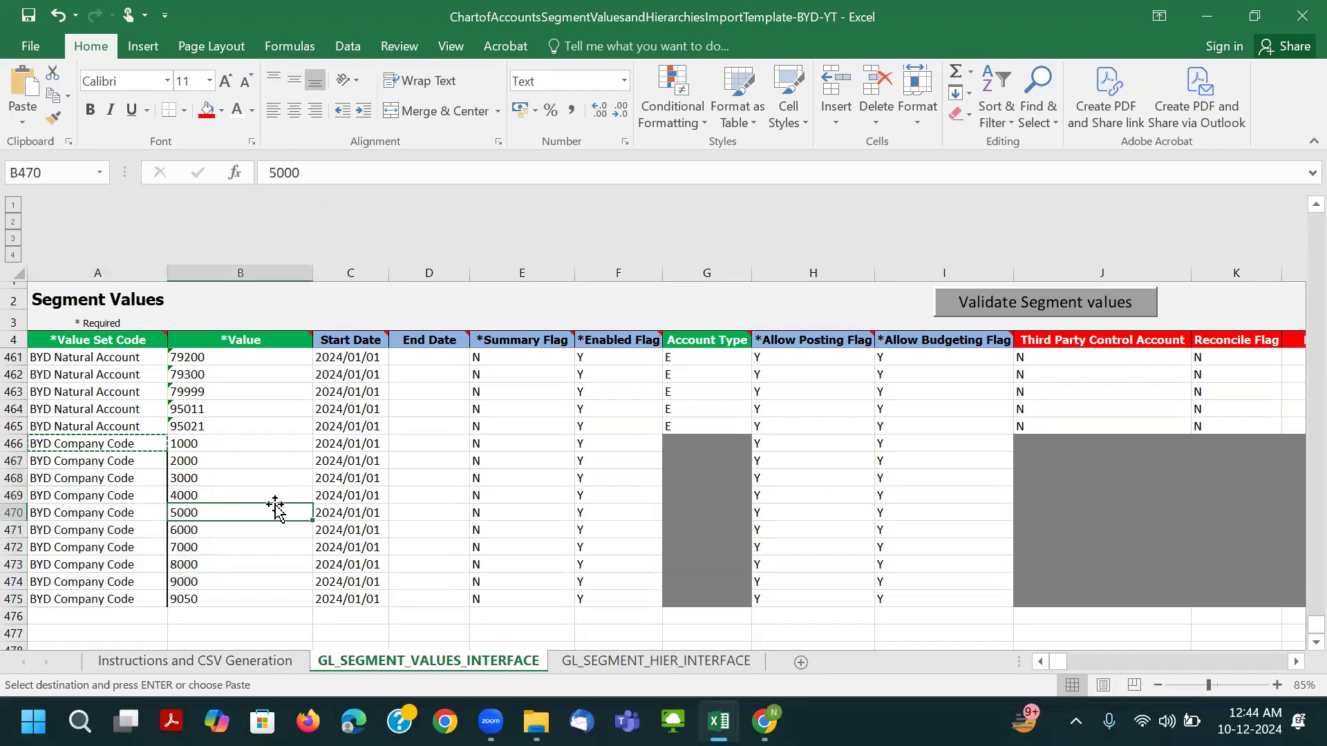
{"action": "left_click", "coordinate": [242, 448]}
{"action": "key", "text": "ctrl+s"}
{"action": "left_click", "coordinate": [625, 414]}
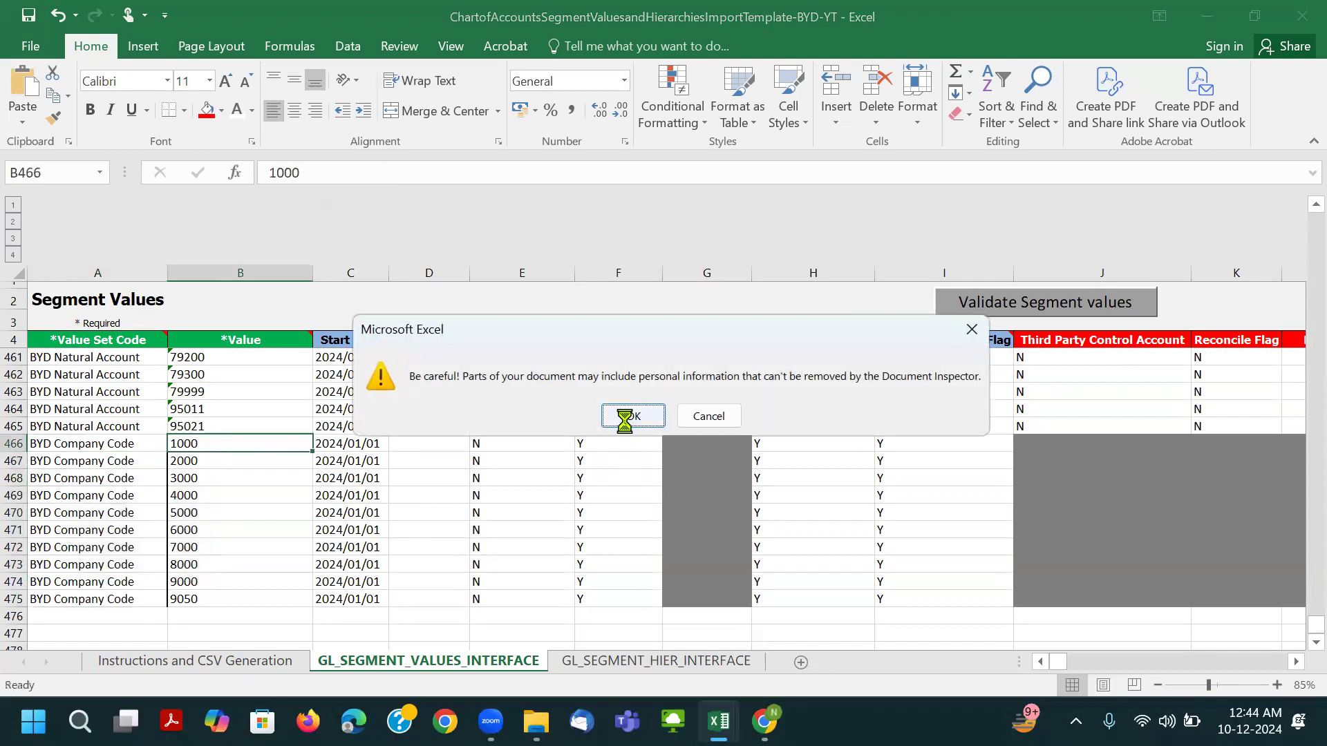
Inspect the greyed-out Account Type and Third Party Control Account cells and the date and flag cells of the BYD Company Code rows.
{"action": "left_click", "coordinate": [612, 441]}
{"action": "left_click", "coordinate": [710, 462]}
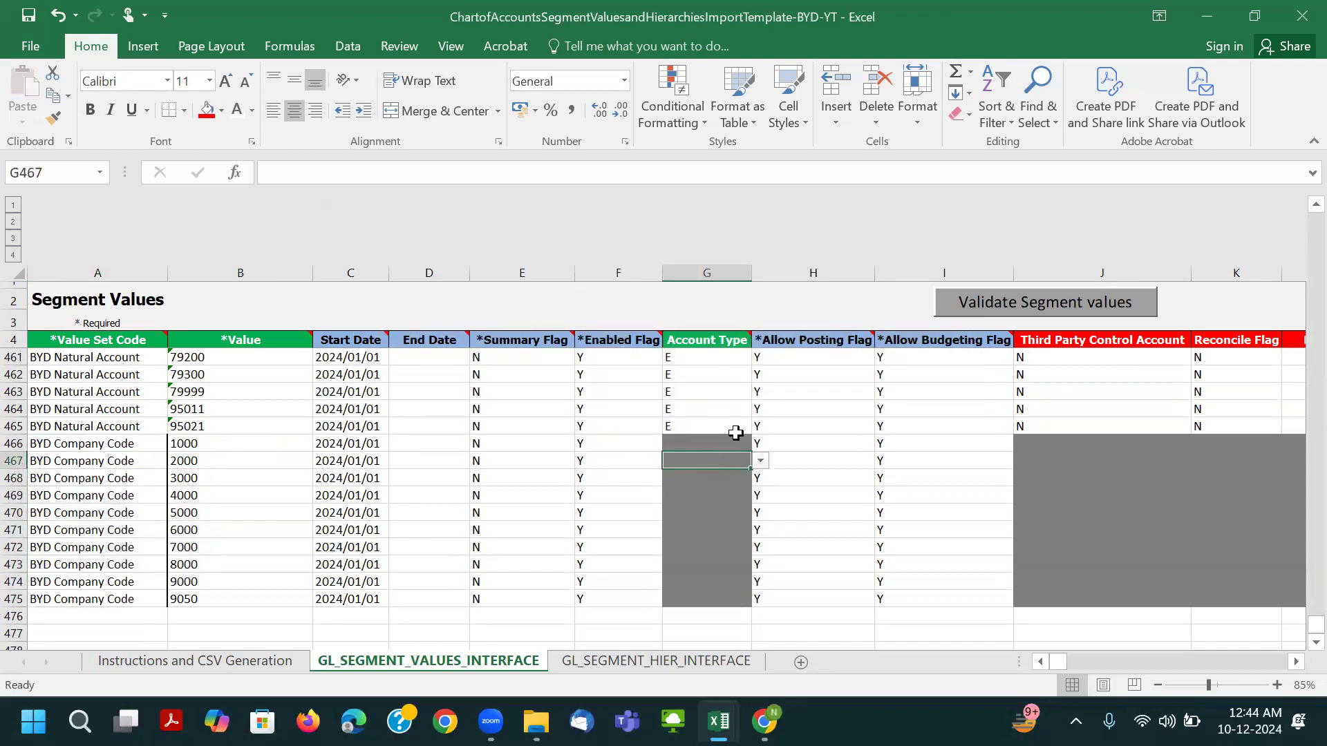
{"action": "left_click", "coordinate": [1052, 462]}
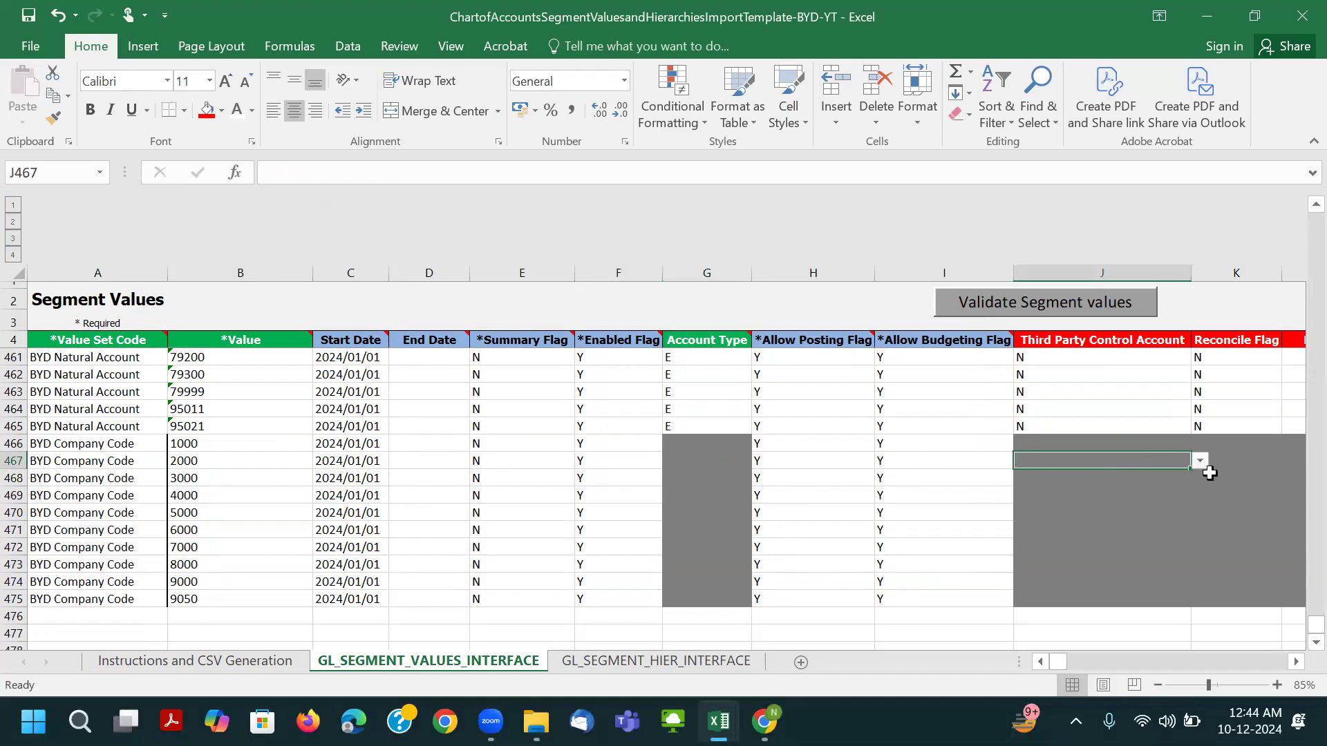
{"action": "left_click", "coordinate": [434, 448]}
{"action": "left_click", "coordinate": [528, 448]}
{"action": "left_click", "coordinate": [532, 530]}
{"action": "left_click", "coordinate": [615, 497]}
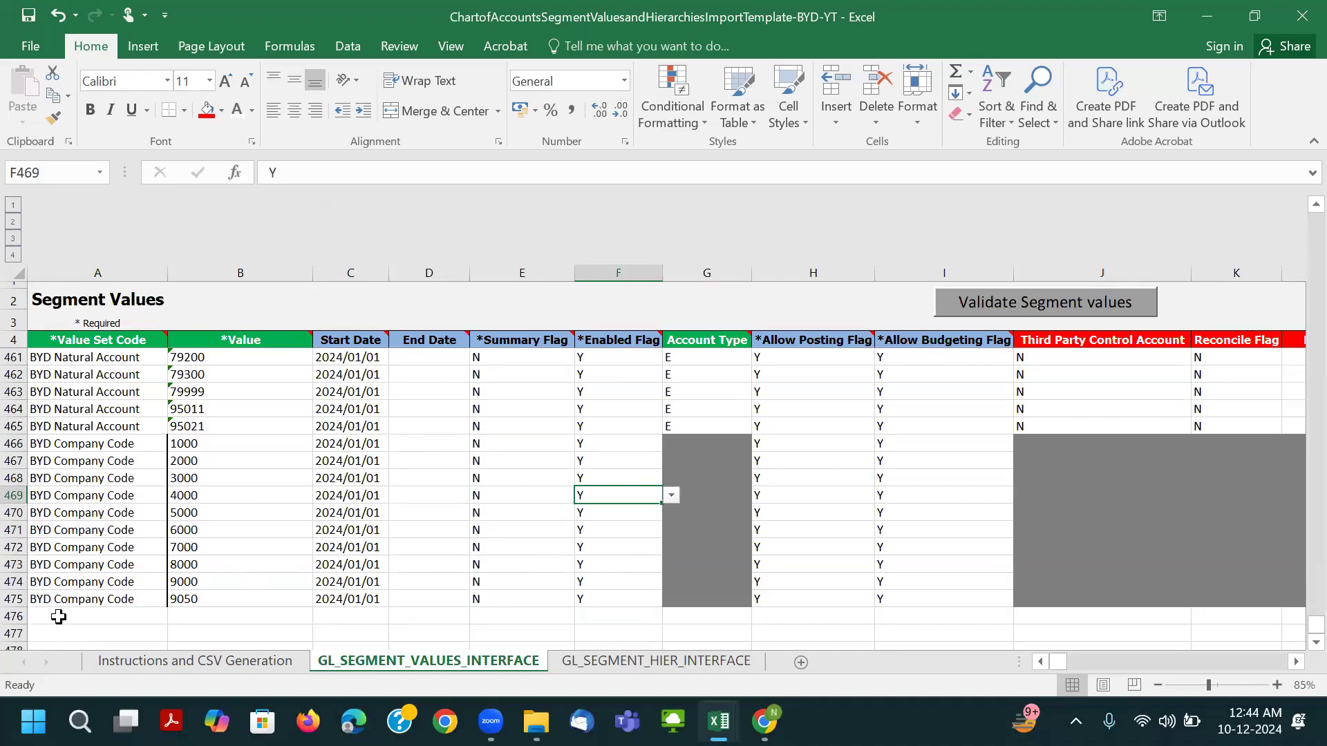
Fill row 466, the first BYD Company Code row, with a light red theme color.
{"action": "left_click", "coordinate": [15, 444]}
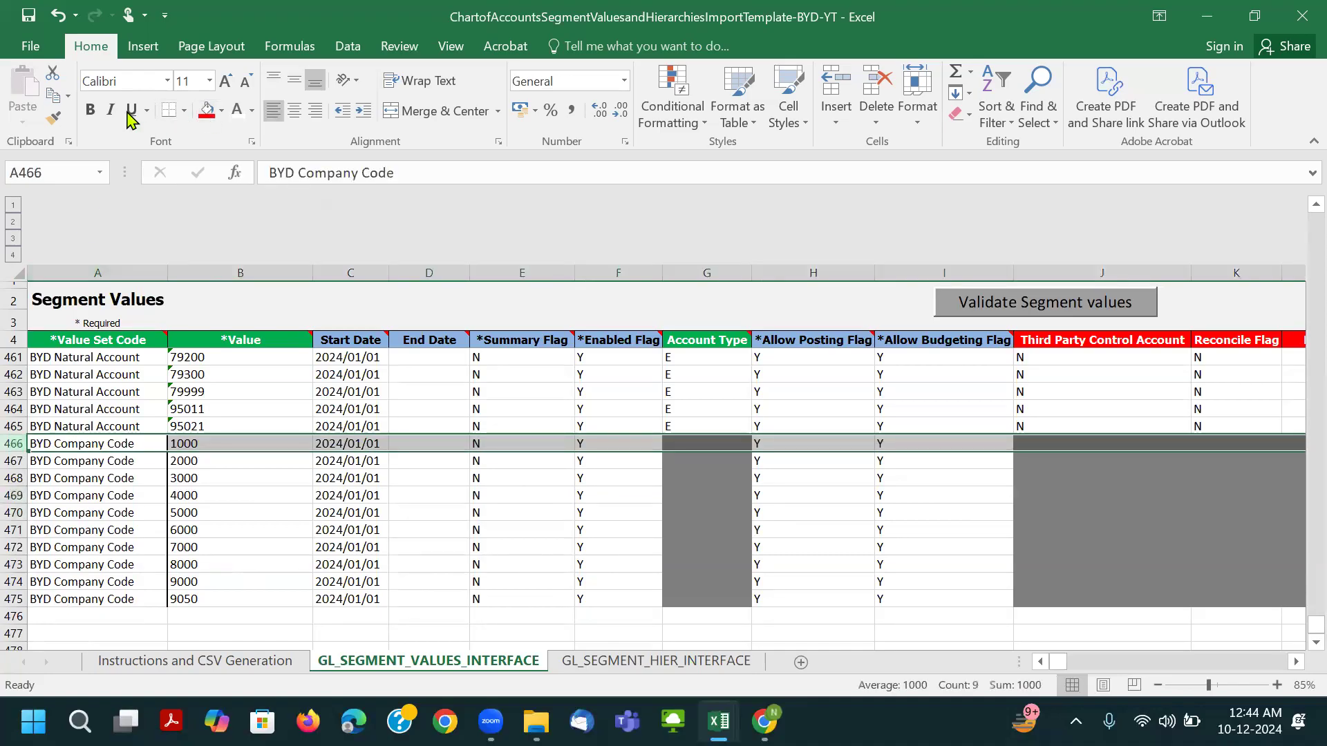
{"action": "left_click", "coordinate": [221, 112]}
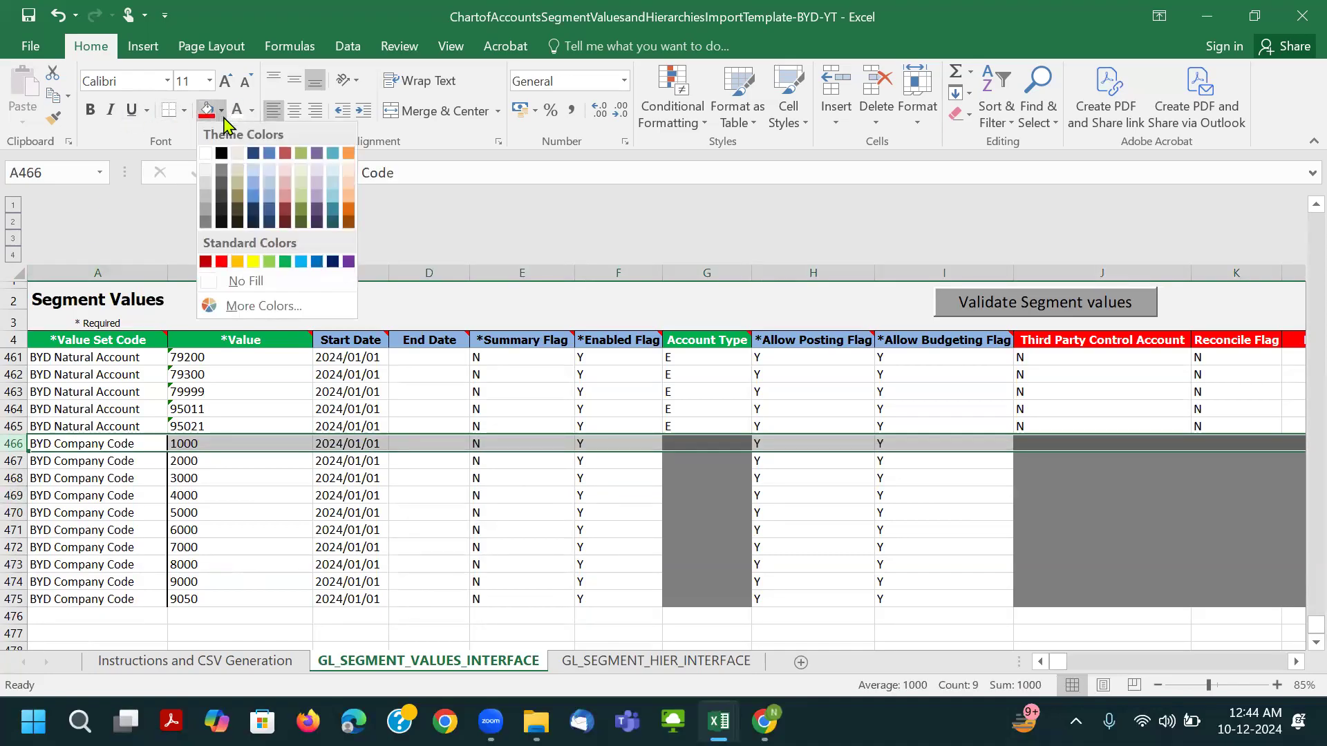
{"action": "left_click", "coordinate": [286, 199]}
{"action": "left_click", "coordinate": [99, 546]}
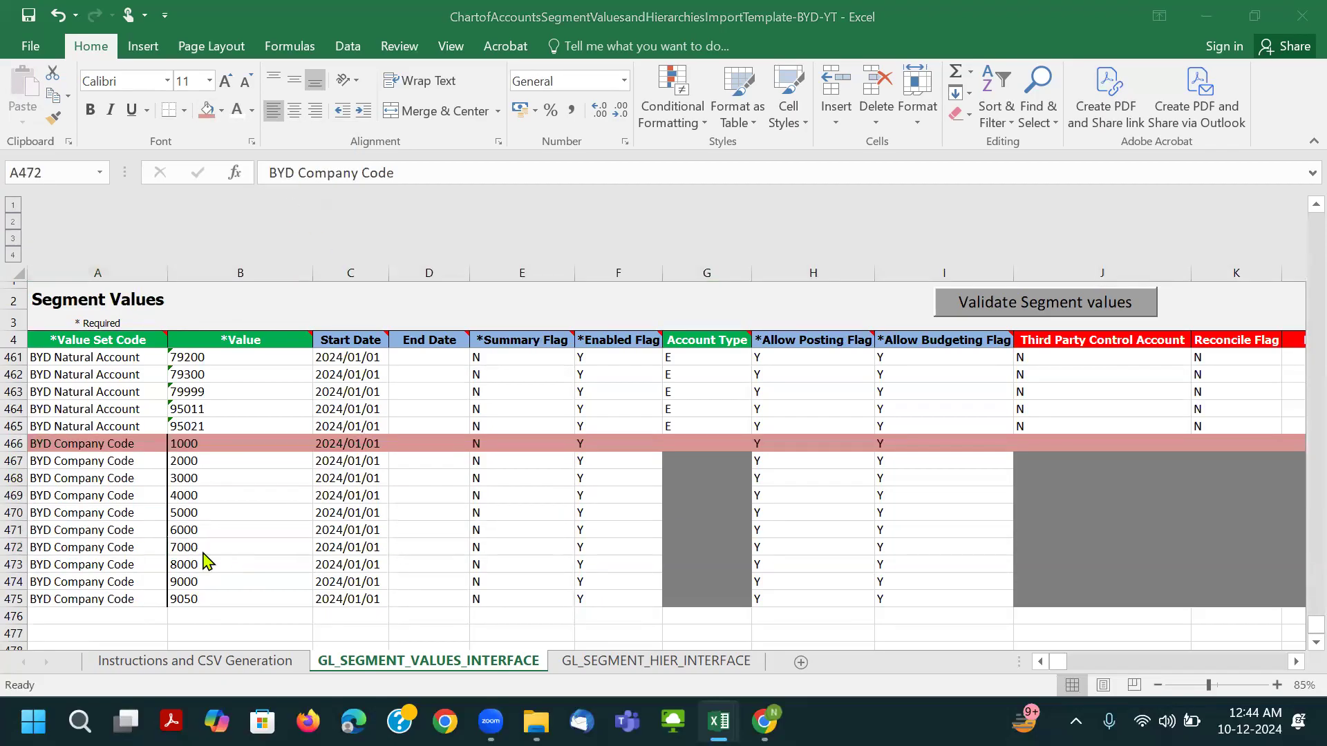
Copy the BYD Cost Center code from C5 of the class notes workbook into A476 of the import template.
{"action": "key", "text": "alt+Tab"}
{"action": "left_click", "coordinate": [824, 364]}
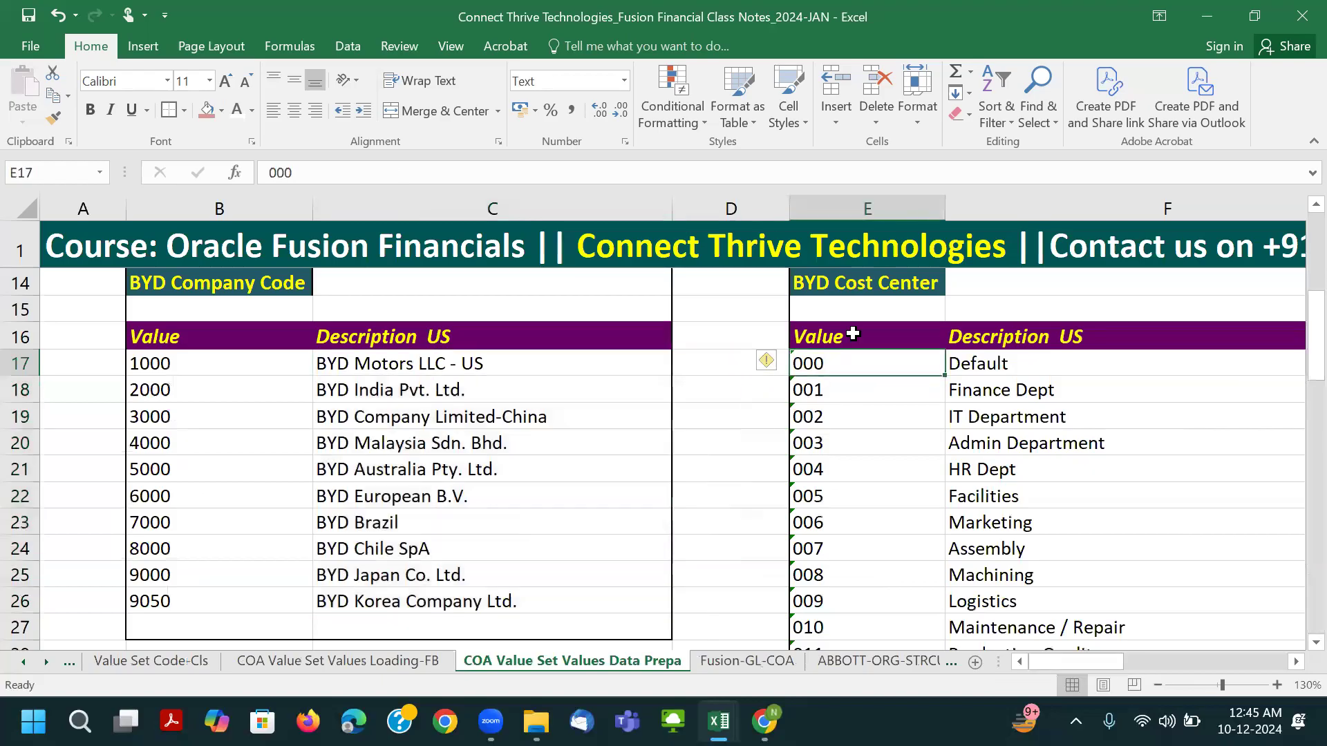
{"action": "scroll", "coordinate": [415, 383], "scroll_direction": "up", "scroll_amount": 4}
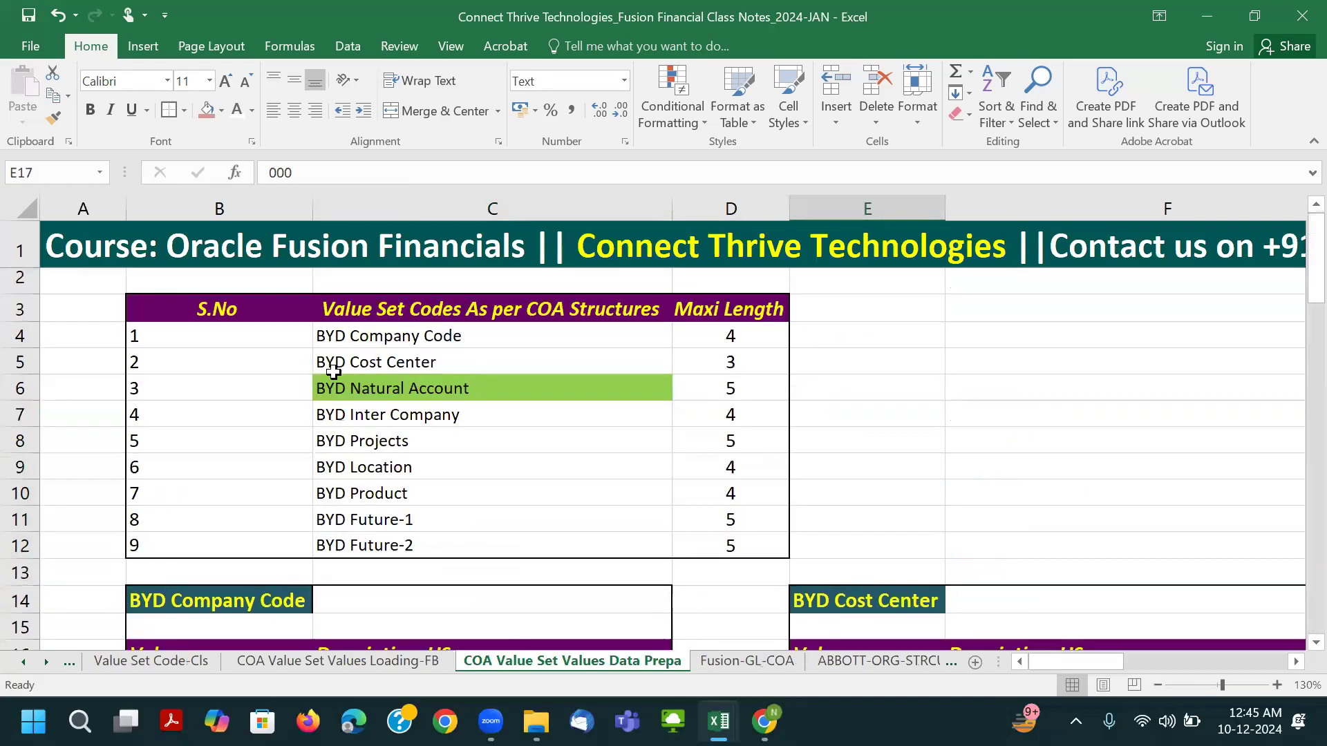
{"action": "left_click", "coordinate": [374, 366]}
{"action": "left_click_drag", "start_coordinate": [422, 179], "coordinate": [216, 177]}
{"action": "key", "text": "ctrl+c"}
{"action": "key", "text": "alt+Tab"}
{"action": "key", "text": "alt+Tab"}
{"action": "key", "text": "alt+Tab"}
{"action": "scroll", "coordinate": [77, 567], "scroll_direction": "down", "scroll_amount": 1}
{"action": "left_click", "coordinate": [83, 565]}
{"action": "key", "text": "ctrl+v"}
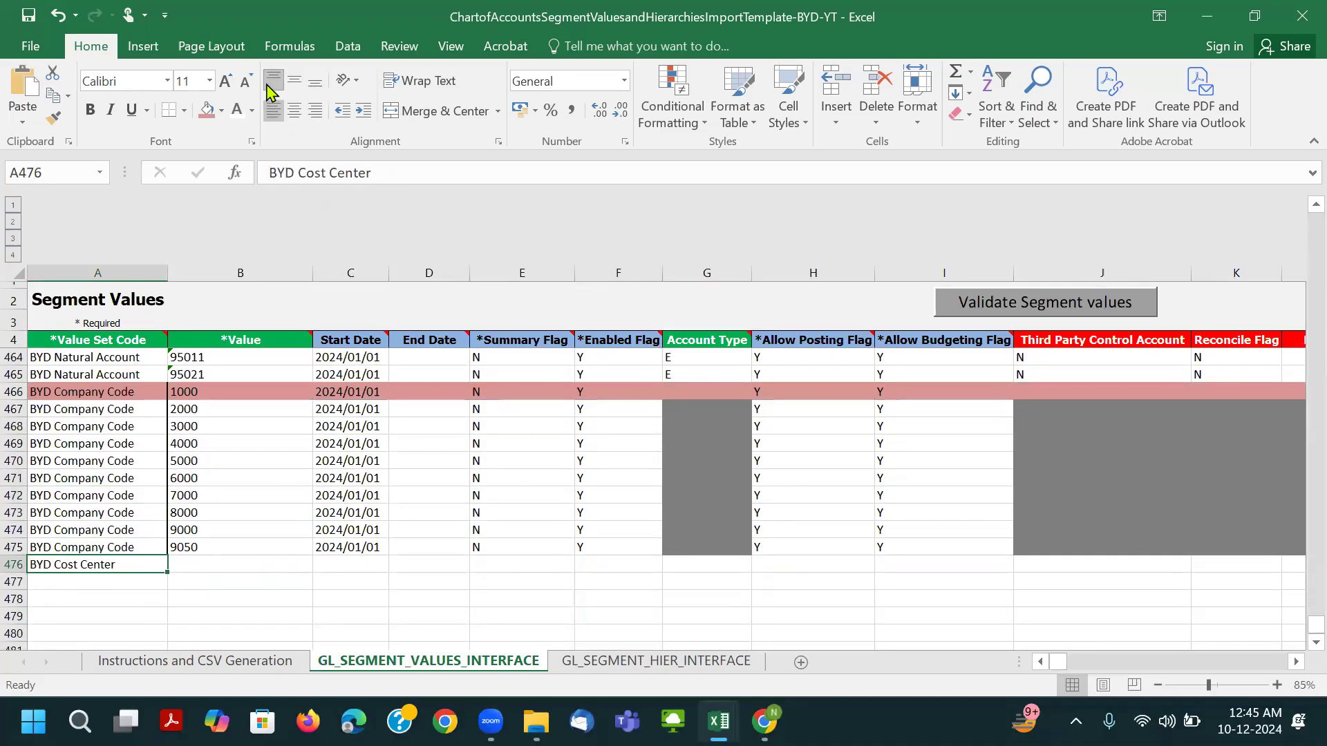
Copy cost center values 000 to 048 from the class notes workbook into the template's Value column starting at B476.
{"action": "key", "text": "alt+Tab"}
{"action": "scroll", "coordinate": [850, 484], "scroll_direction": "down", "scroll_amount": 5}
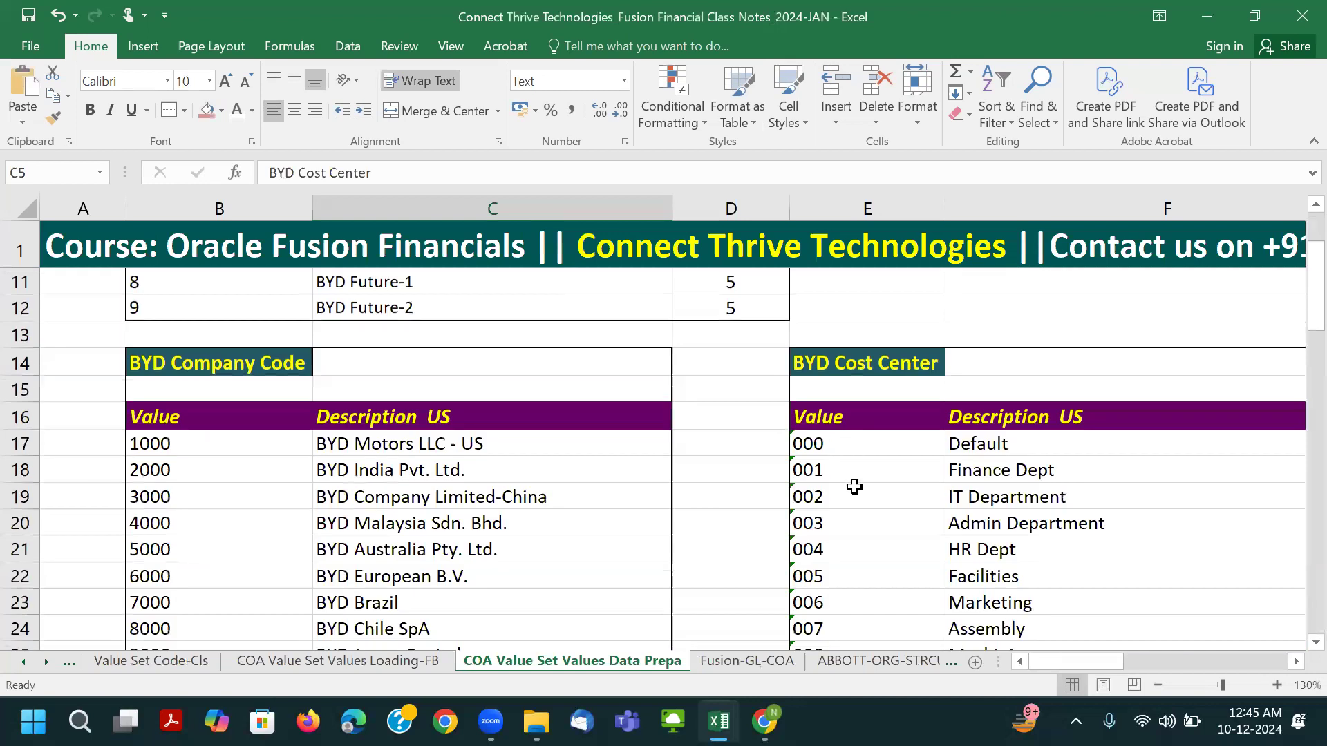
{"action": "scroll", "coordinate": [711, 445], "scroll_direction": "down", "scroll_amount": 1}
{"action": "scroll", "coordinate": [656, 415], "scroll_direction": "up", "scroll_amount": 3}
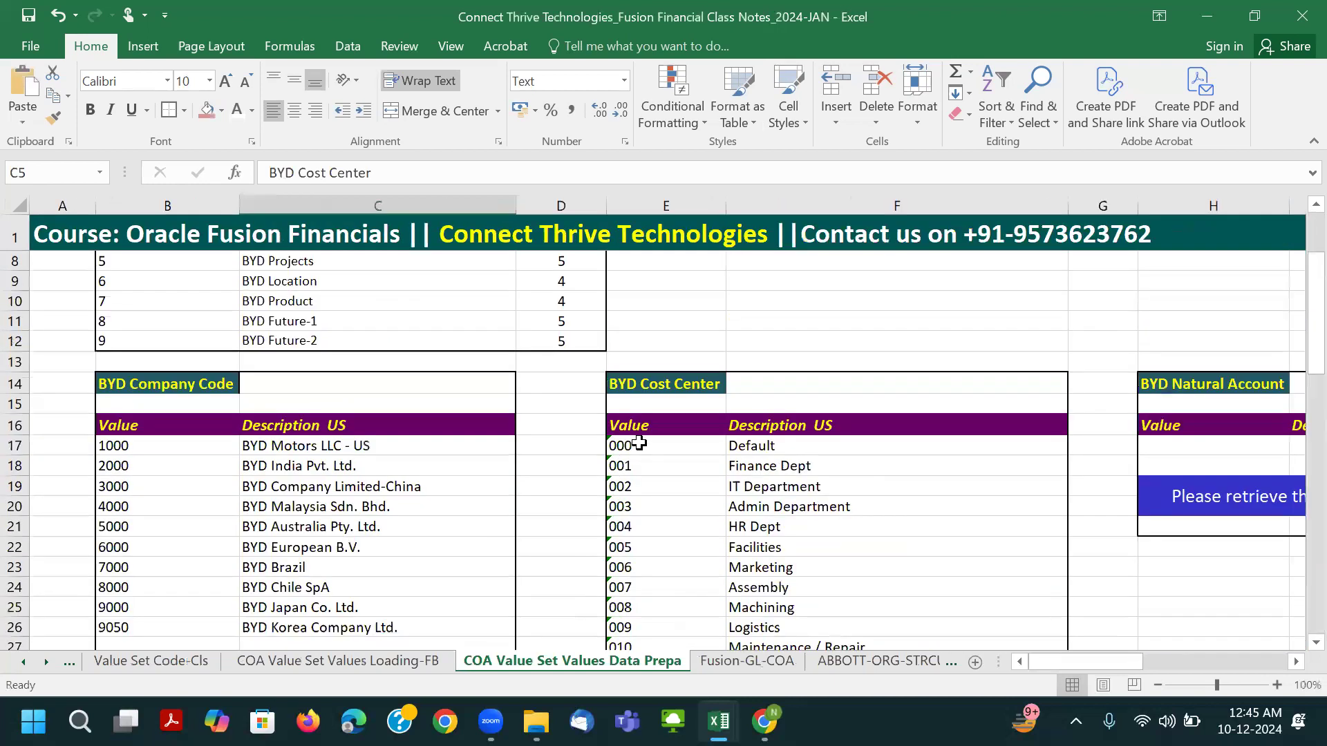
{"action": "left_click", "coordinate": [639, 444]}
{"action": "key", "text": "ctrl+shift+Down"}
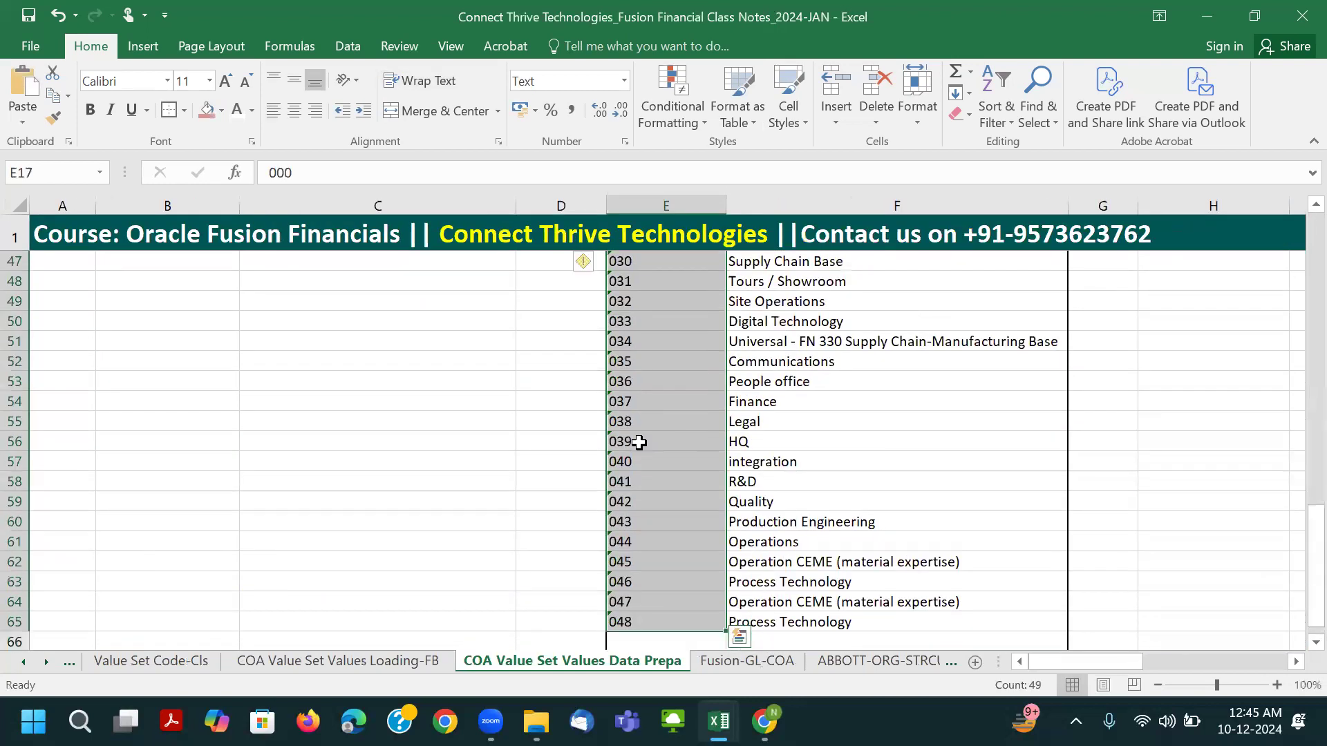
{"action": "key", "text": "ctrl+c"}
{"action": "key", "text": "alt+Tab"}
{"action": "left_click", "coordinate": [175, 566]}
{"action": "key", "text": "ctrl+v"}
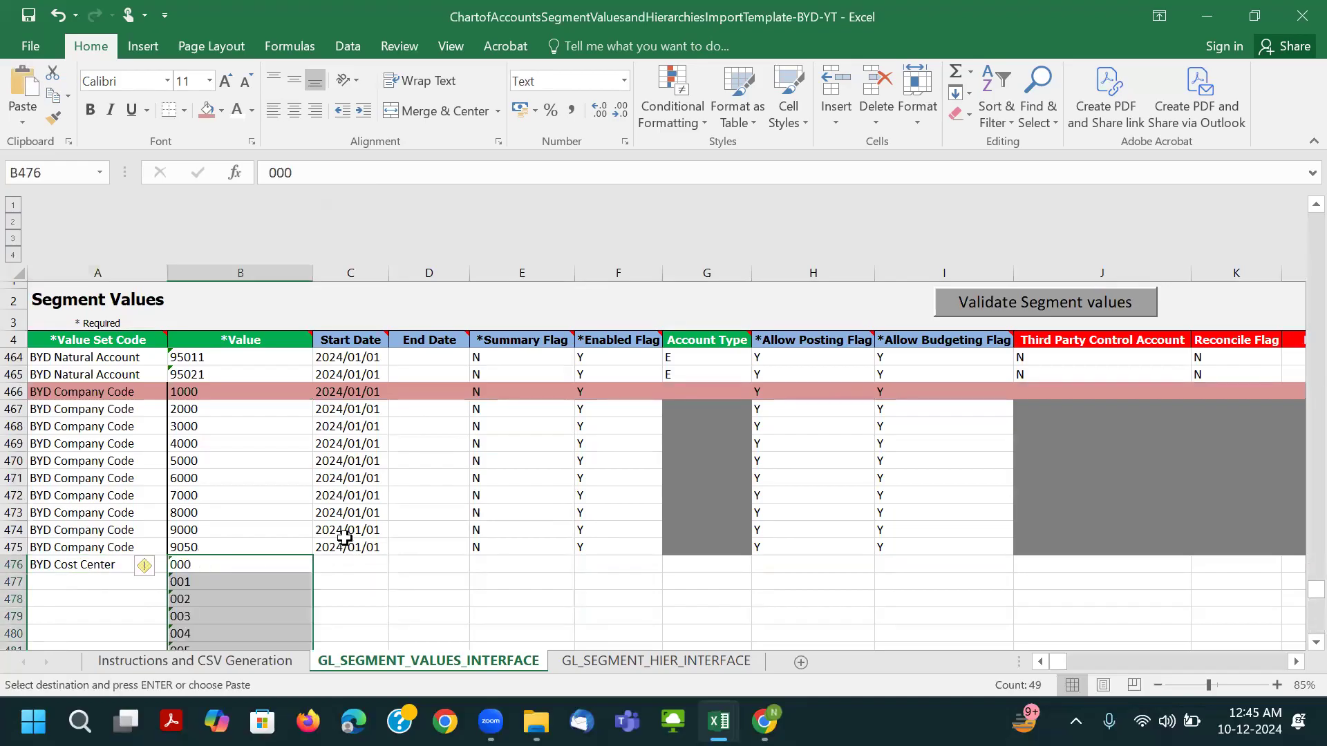
Copy the Start Date through Financial Category cells of row 467 into the cost center rows 476 to 524.
{"action": "left_click_drag", "start_coordinate": [331, 408], "coordinate": [787, 408]}
{"action": "key", "text": "ctrl+c"}
{"action": "left_click_drag", "start_coordinate": [1061, 661], "coordinate": [904, 655]}
{"action": "left_click_drag", "start_coordinate": [337, 564], "coordinate": [337, 616]}
{"action": "key", "text": "ctrl+v"}
{"action": "left_click", "coordinate": [1020, 483]}
Copy the cost center descriptions, starting with Default, from the class notes workbook into the template's Description US column from M476.
{"action": "key", "text": "Right"}
{"action": "key", "text": "Right"}
{"action": "key", "text": "Right"}
{"action": "key", "text": "Right"}
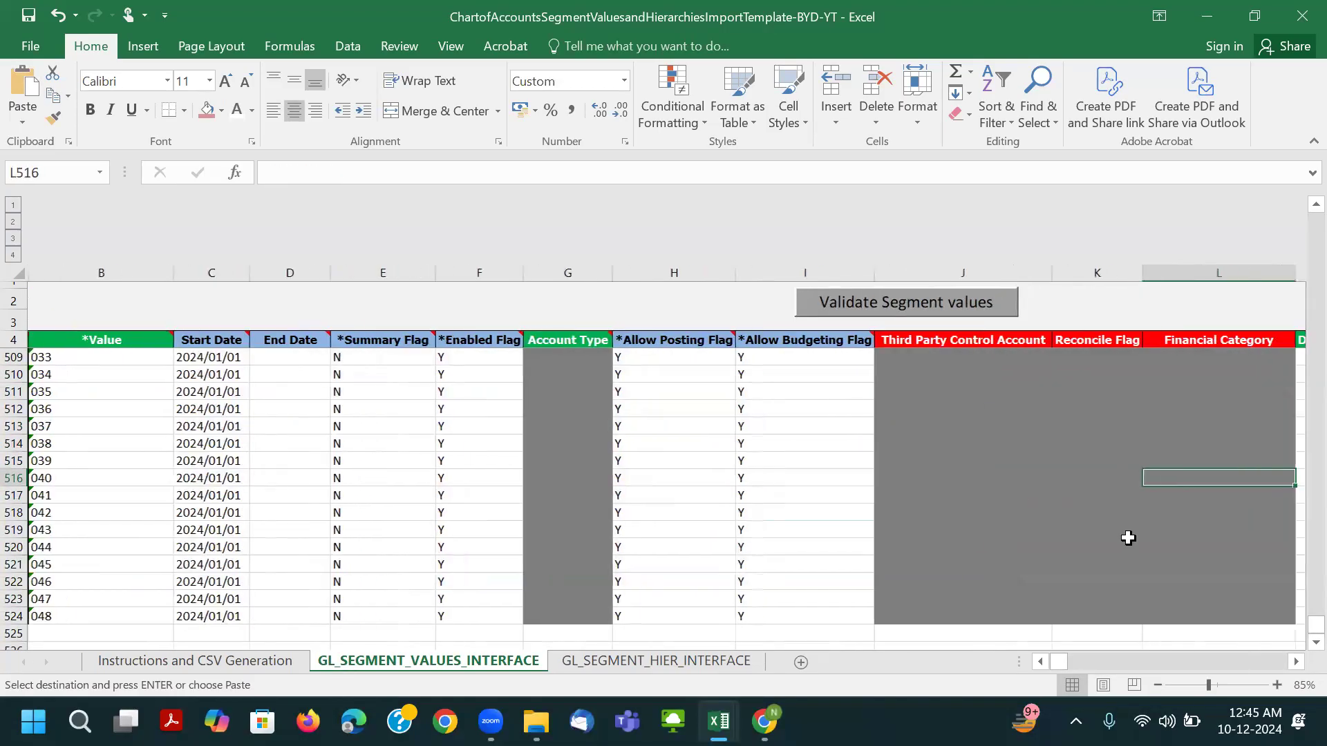
{"action": "key", "text": "alt+Tab"}
{"action": "scroll", "coordinate": [836, 373], "scroll_direction": "up", "scroll_amount": 7}
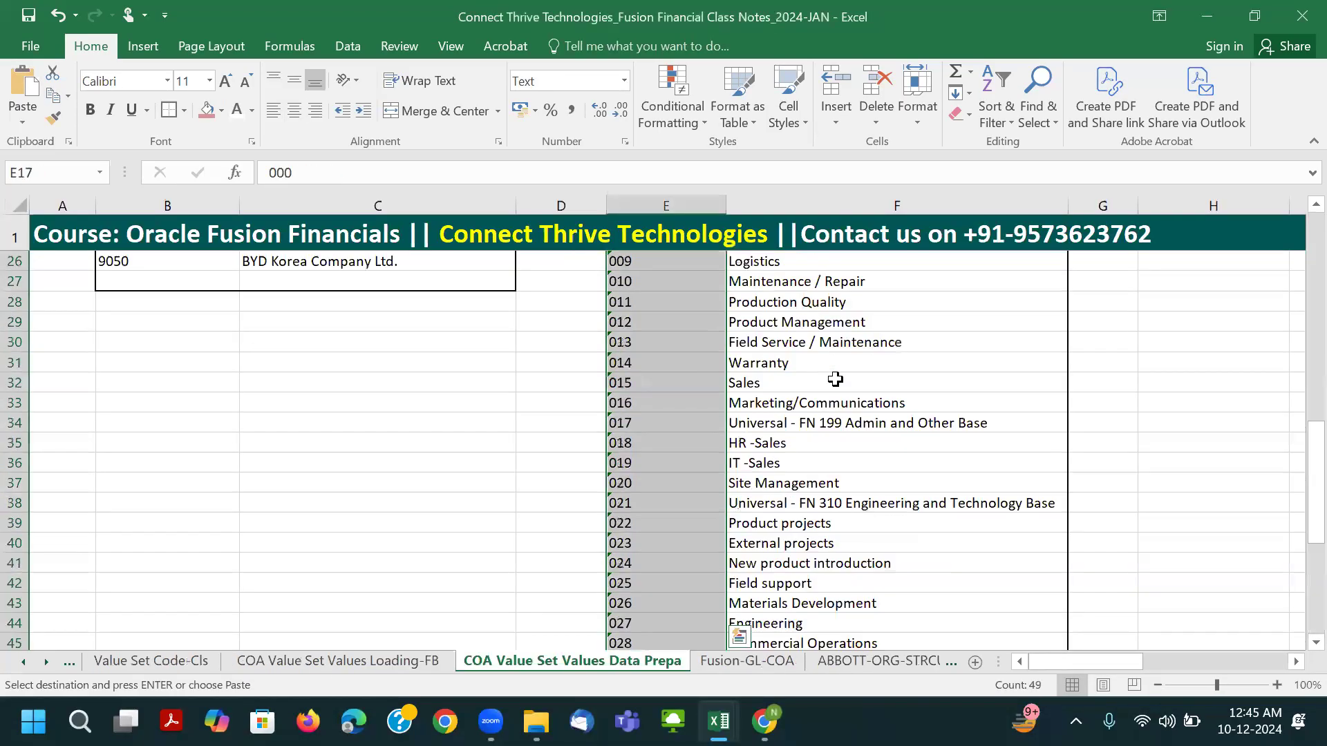
{"action": "scroll", "coordinate": [815, 387], "scroll_direction": "up", "scroll_amount": 5}
{"action": "left_click", "coordinate": [795, 447]}
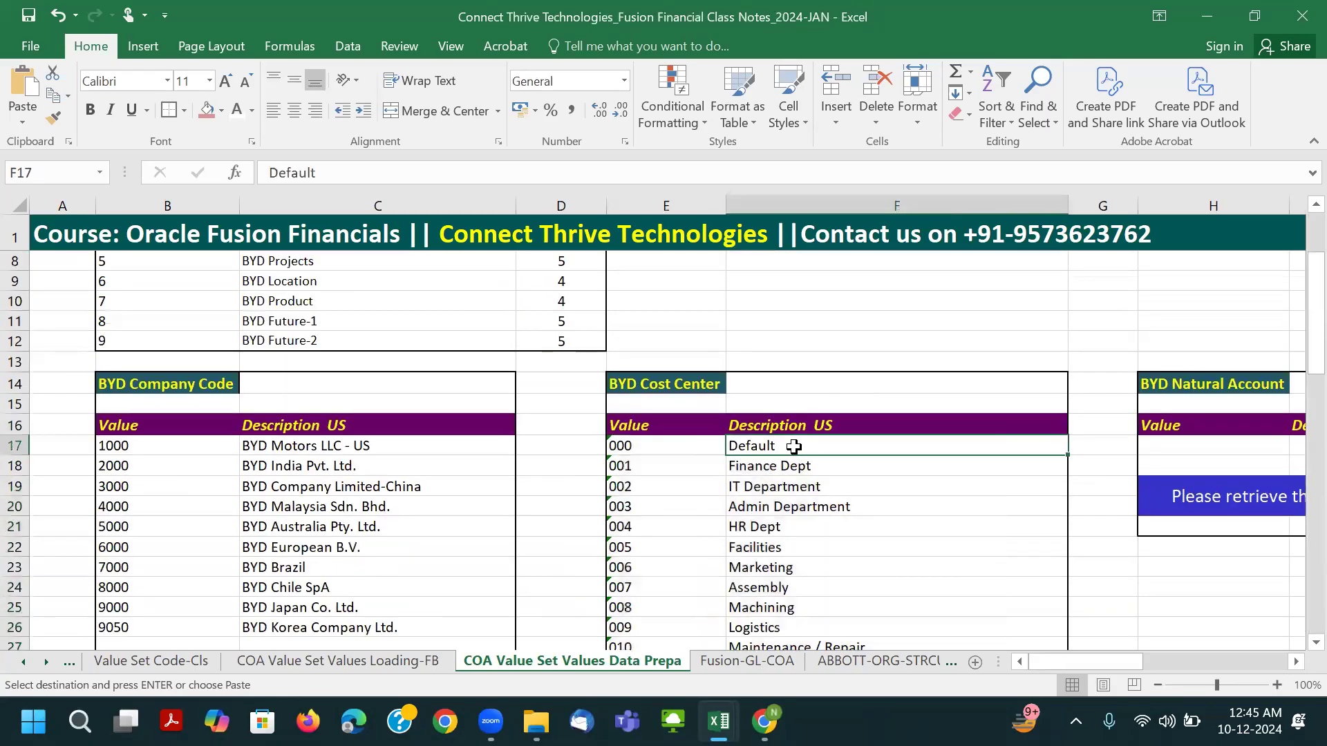
{"action": "key", "text": "ctrl+shift+Down"}
{"action": "scroll", "coordinate": [1140, 587], "scroll_direction": "down", "scroll_amount": 9}
{"action": "key", "text": "ctrl+c"}
{"action": "key", "text": "alt+Tab"}
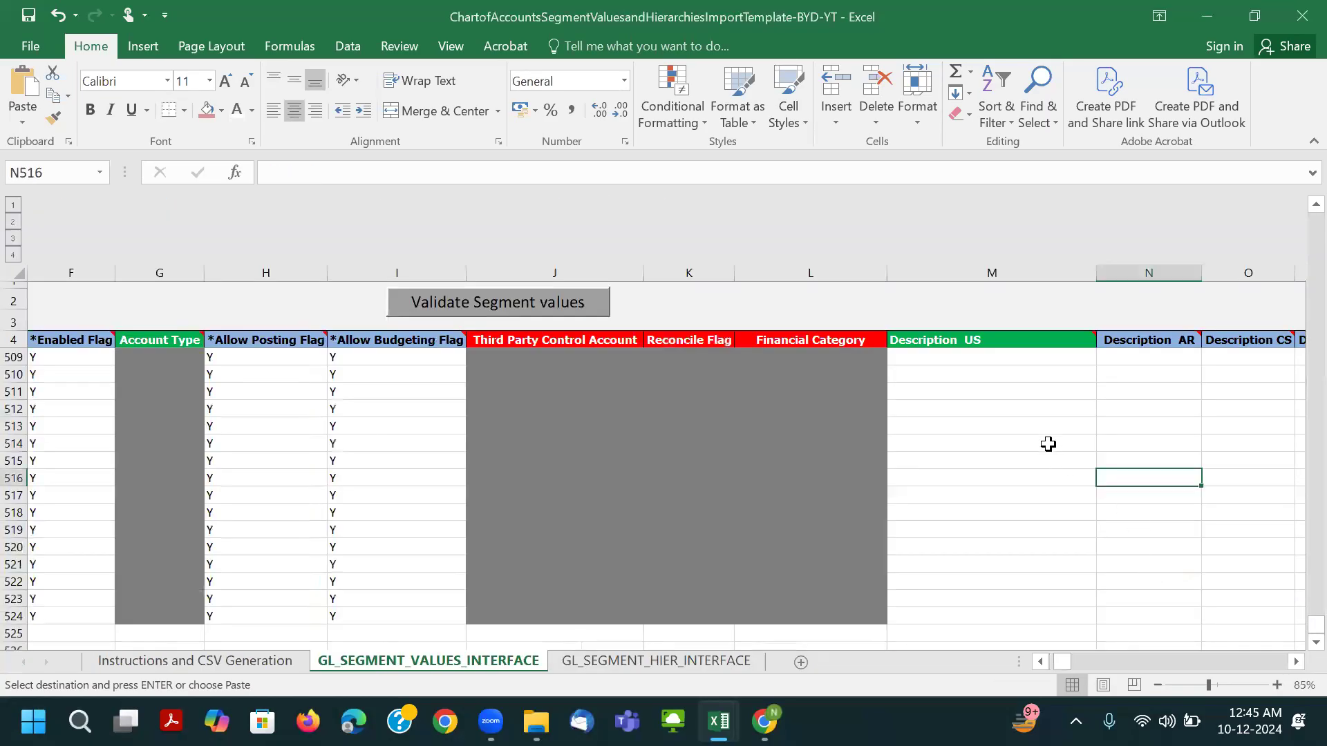
{"action": "scroll", "coordinate": [1047, 442], "scroll_direction": "up", "scroll_amount": 11}
{"action": "scroll", "coordinate": [1010, 453], "scroll_direction": "down", "scroll_amount": 5}
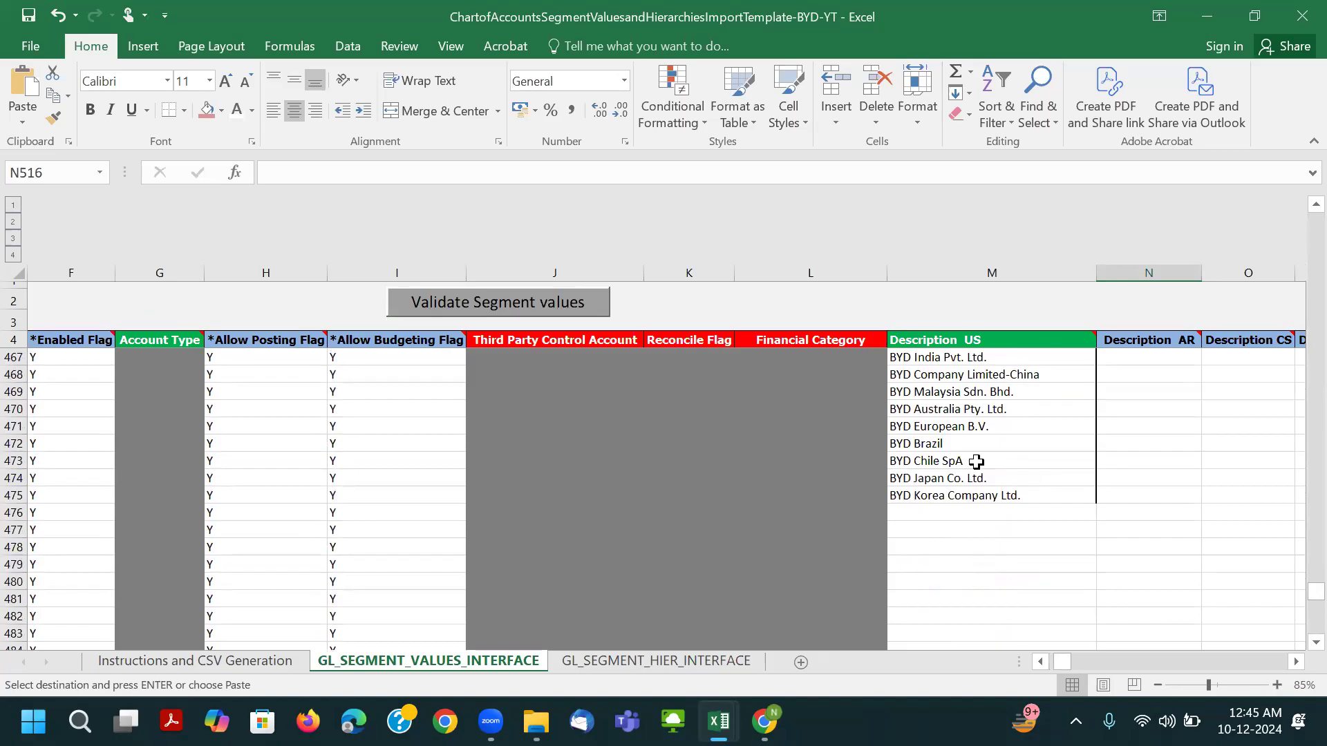
{"action": "left_click", "coordinate": [937, 512]}
{"action": "key", "text": "ctrl+v"}
Copy BYD Cost Center from A476 into A477:A524 in the Value Set Code column and save the template.
{"action": "left_click_drag", "start_coordinate": [1063, 662], "coordinate": [750, 648]}
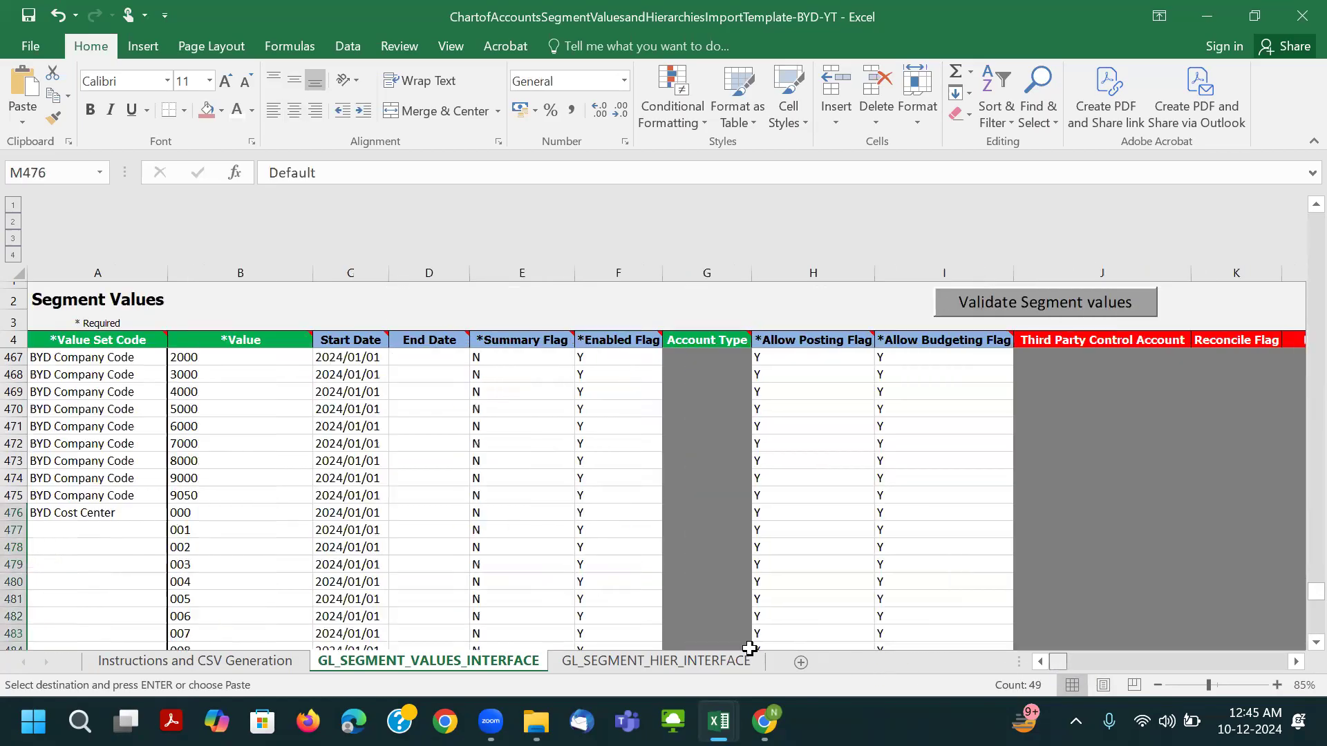
{"action": "left_click", "coordinate": [15, 513]}
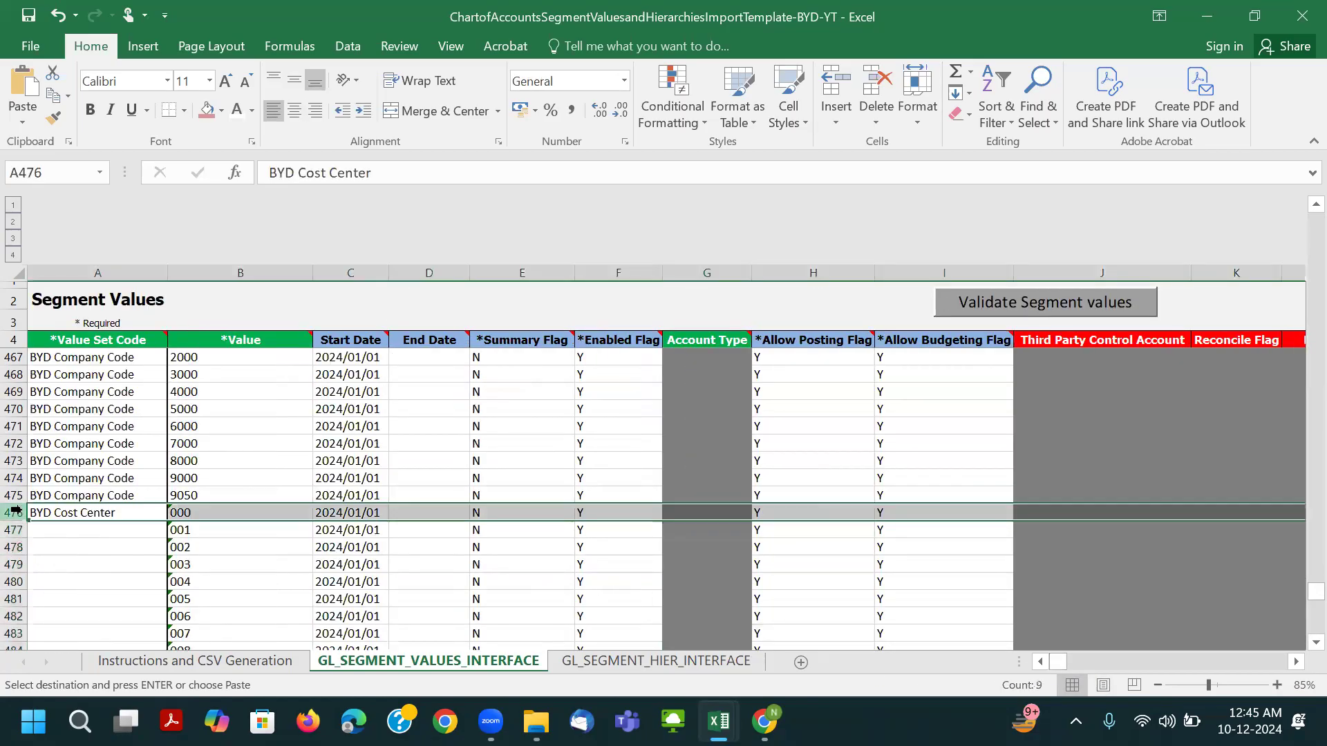
{"action": "left_click", "coordinate": [63, 515]}
{"action": "key", "text": "ctrl+c"}
{"action": "left_click_drag", "start_coordinate": [95, 530], "coordinate": [119, 626]}
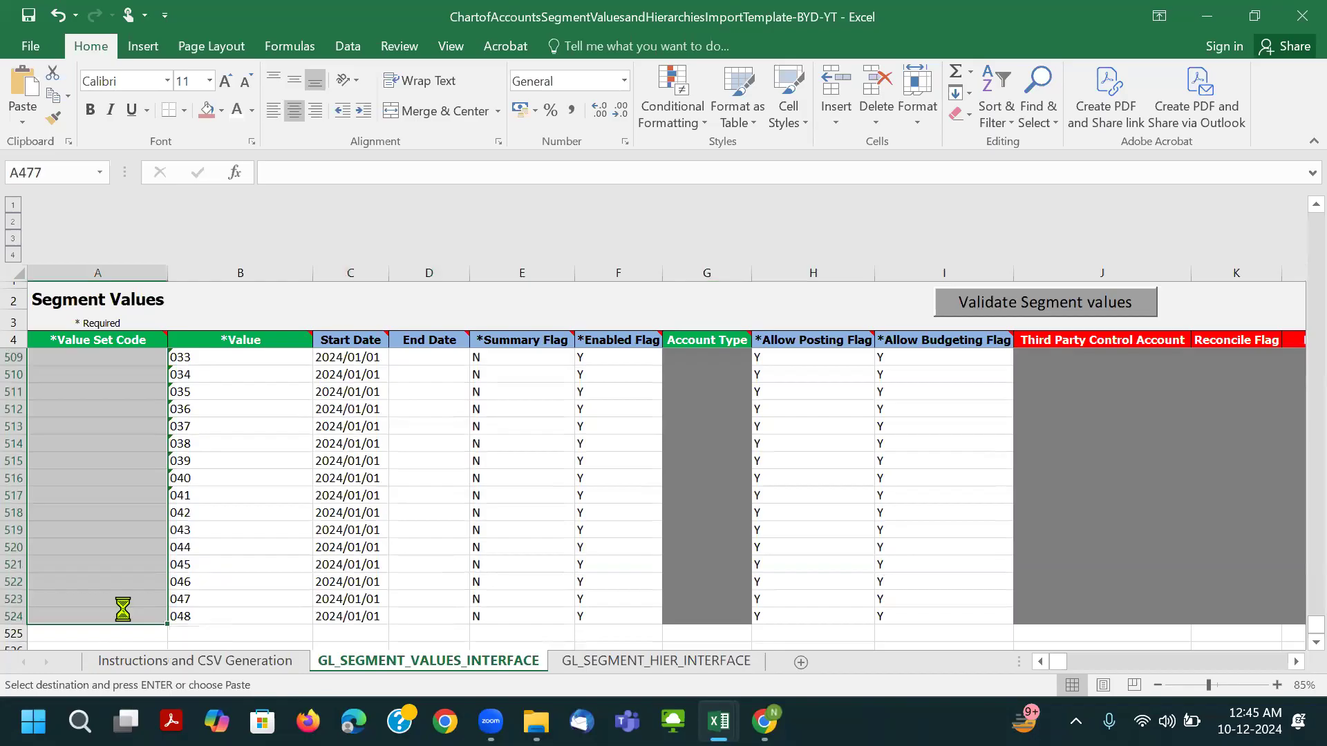
{"action": "key", "text": "ctrl+v"}
{"action": "scroll", "coordinate": [168, 543], "scroll_direction": "up", "scroll_amount": 18}
{"action": "key", "text": "ctrl+s"}
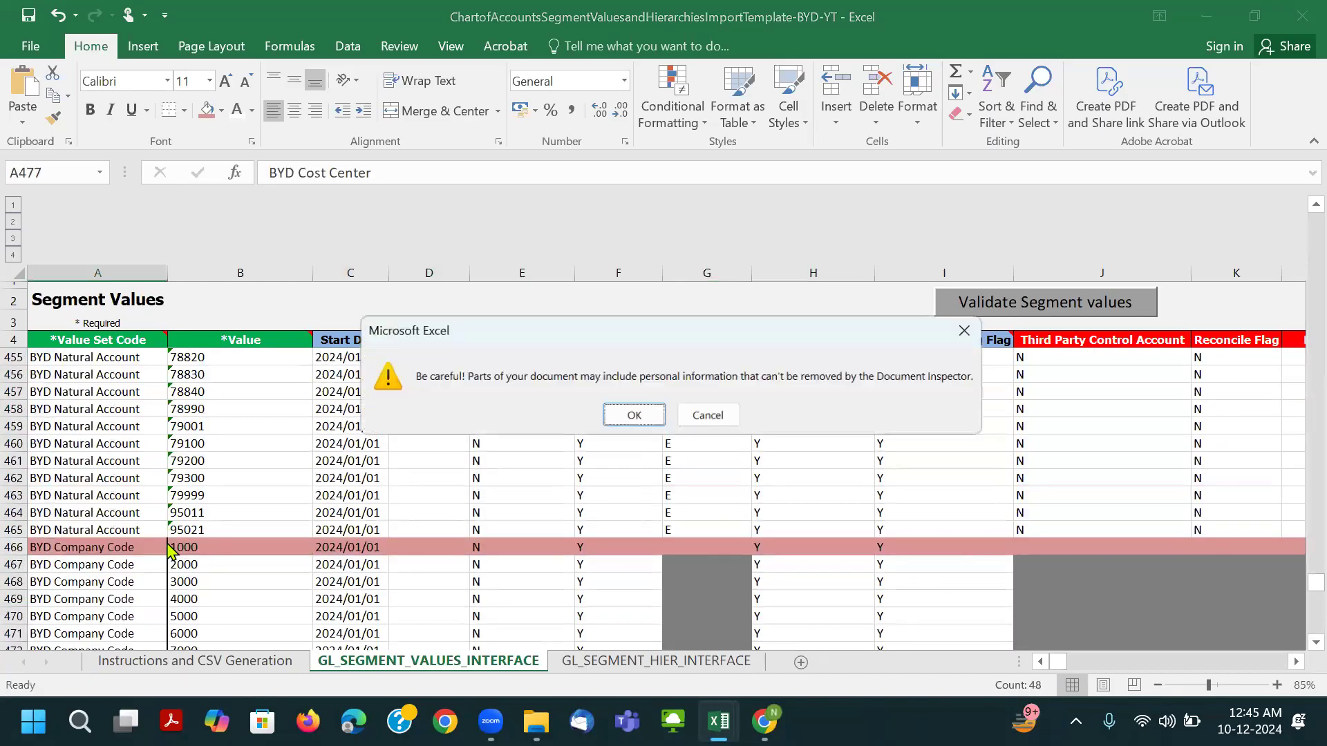
{"action": "left_click", "coordinate": [626, 413]}
Fill row 476, the first BYD Cost Center row, with the same light red color and save the template.
{"action": "left_click", "coordinate": [188, 512]}
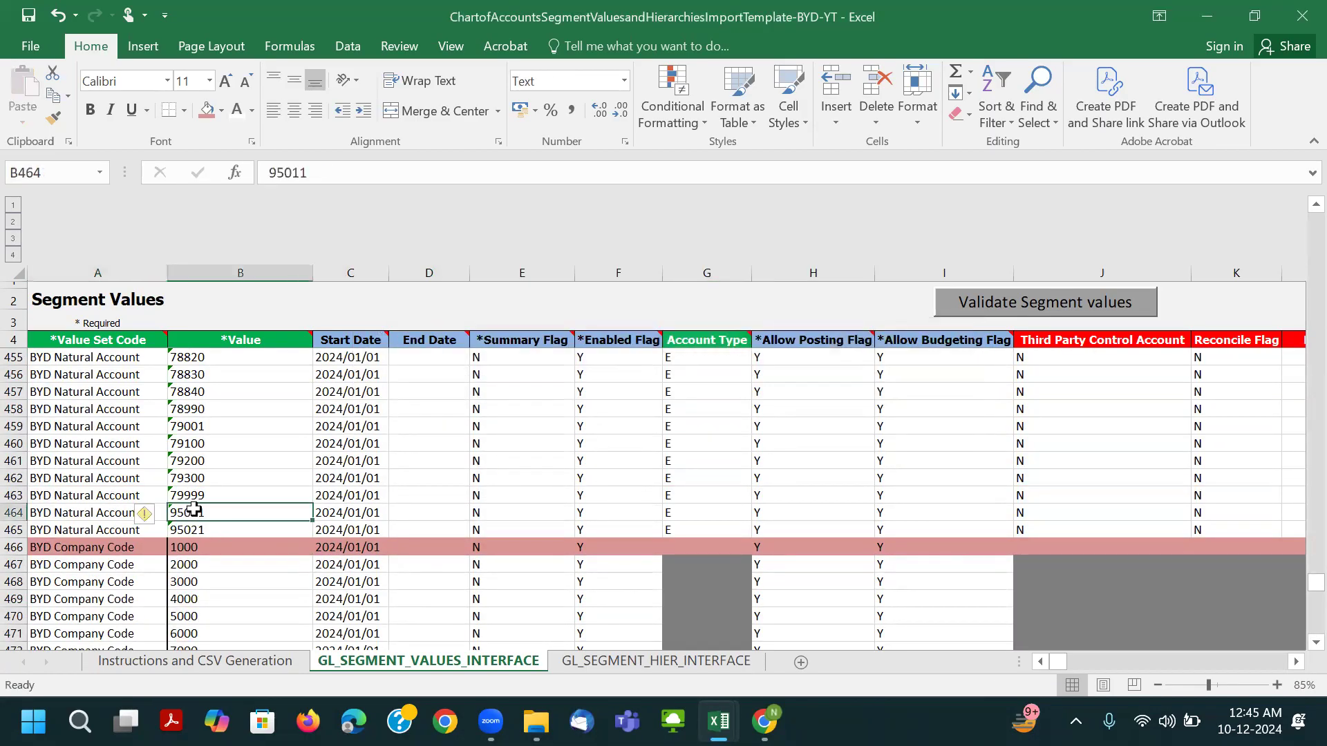
{"action": "scroll", "coordinate": [138, 511], "scroll_direction": "down", "scroll_amount": 4}
{"action": "scroll", "coordinate": [125, 498], "scroll_direction": "up", "scroll_amount": 1}
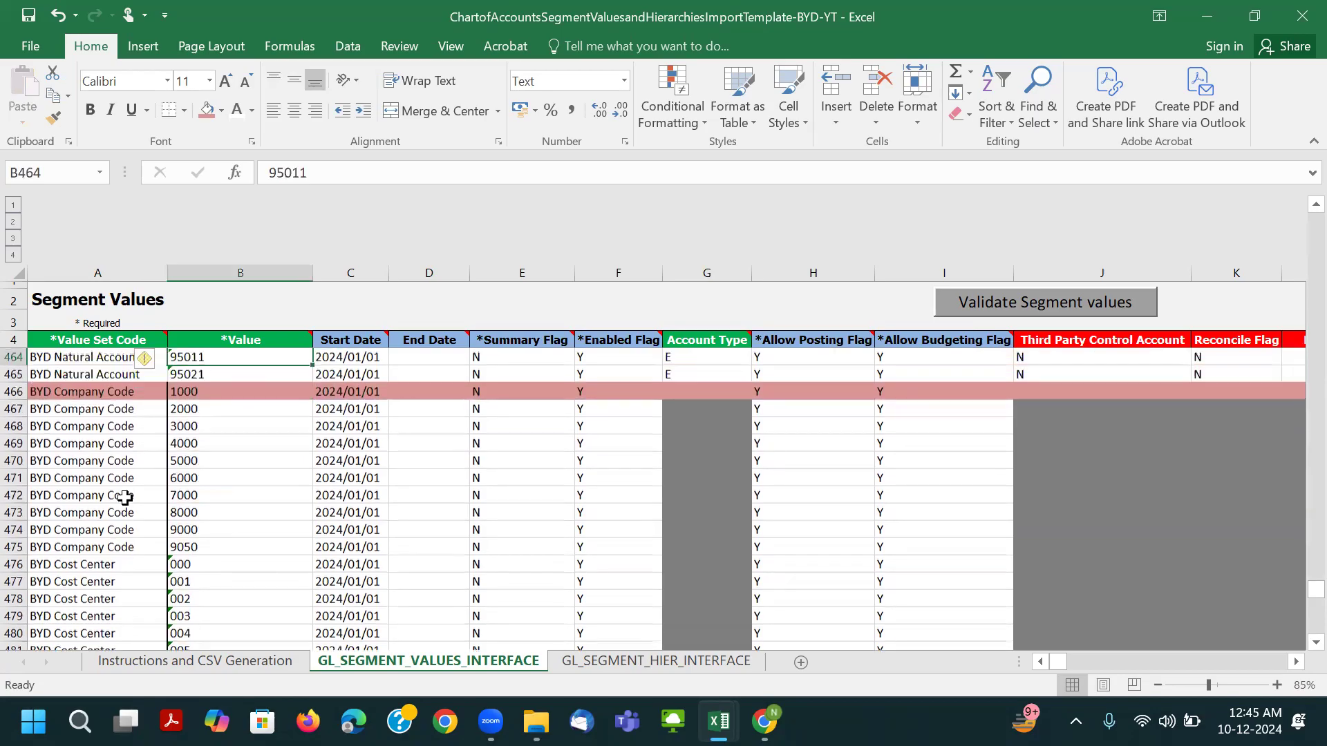
{"action": "left_click", "coordinate": [15, 564]}
{"action": "left_click", "coordinate": [207, 114]}
{"action": "left_click", "coordinate": [297, 513]}
{"action": "key", "text": "ctrl+s"}
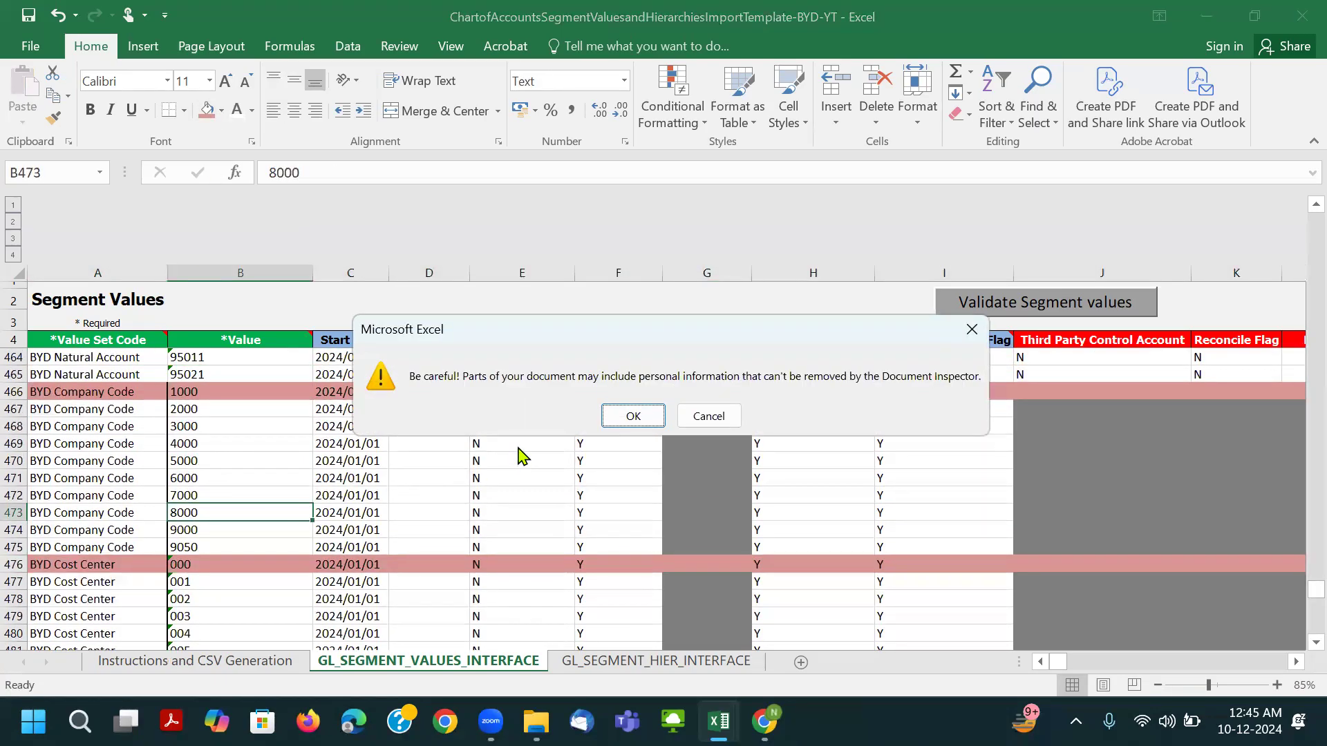
{"action": "left_click", "coordinate": [631, 415]}
{"action": "left_click", "coordinate": [139, 494]}
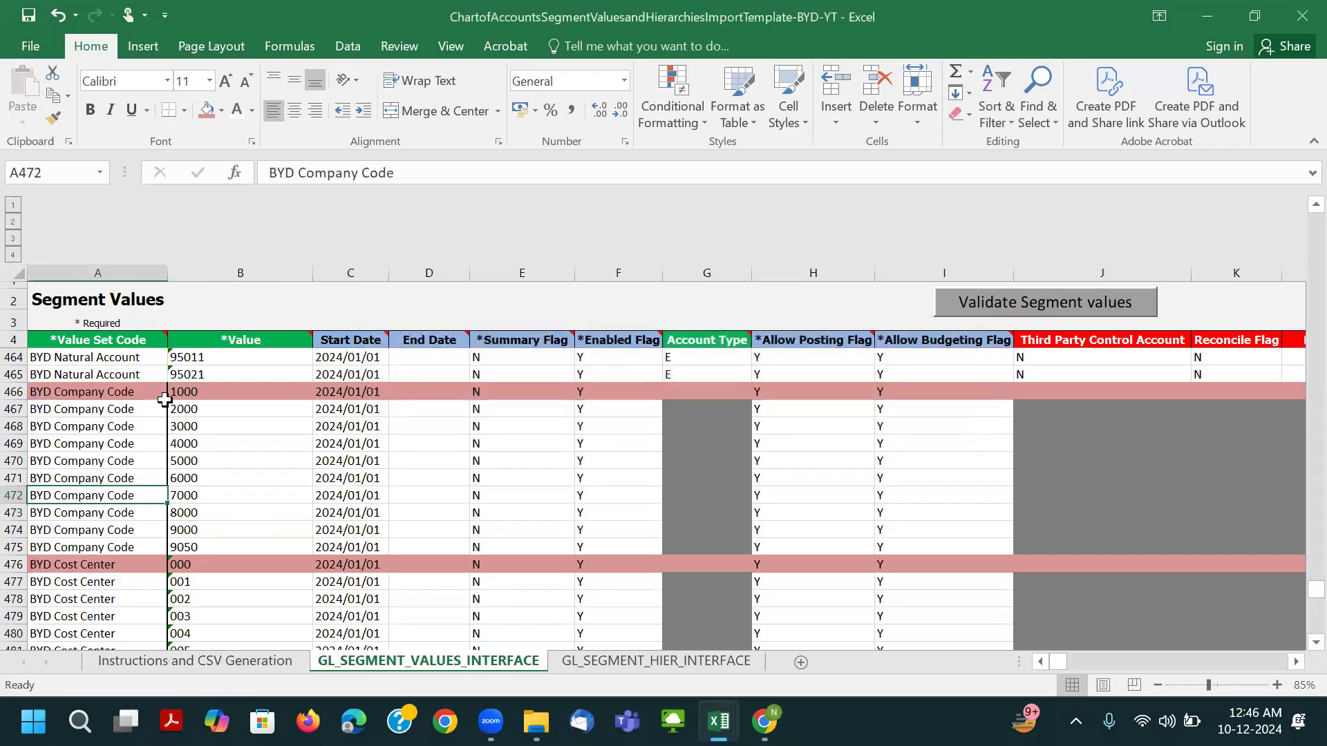
Copy the value set code BYD Inter Company from the COA structure list in the class notes workbook.
{"action": "scroll", "coordinate": [364, 487], "scroll_direction": "down", "scroll_amount": 3}
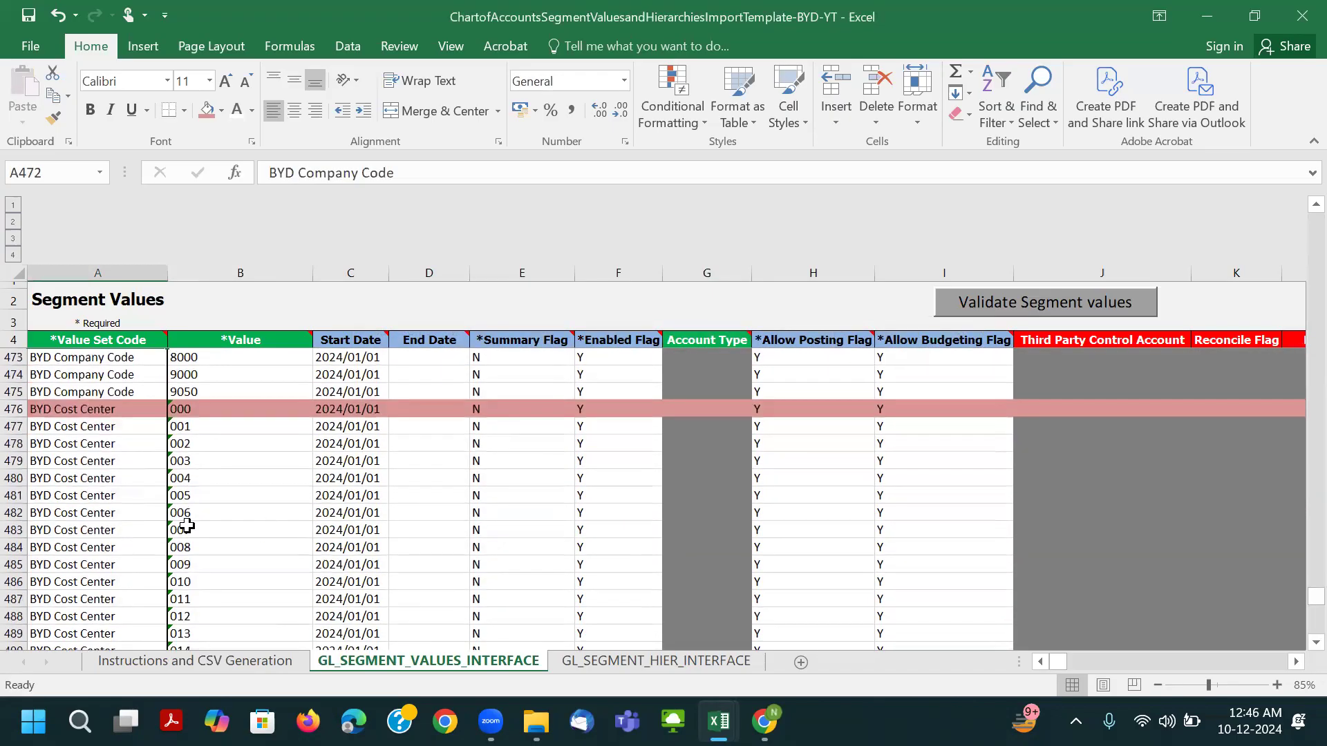
{"action": "key", "text": "alt+Tab"}
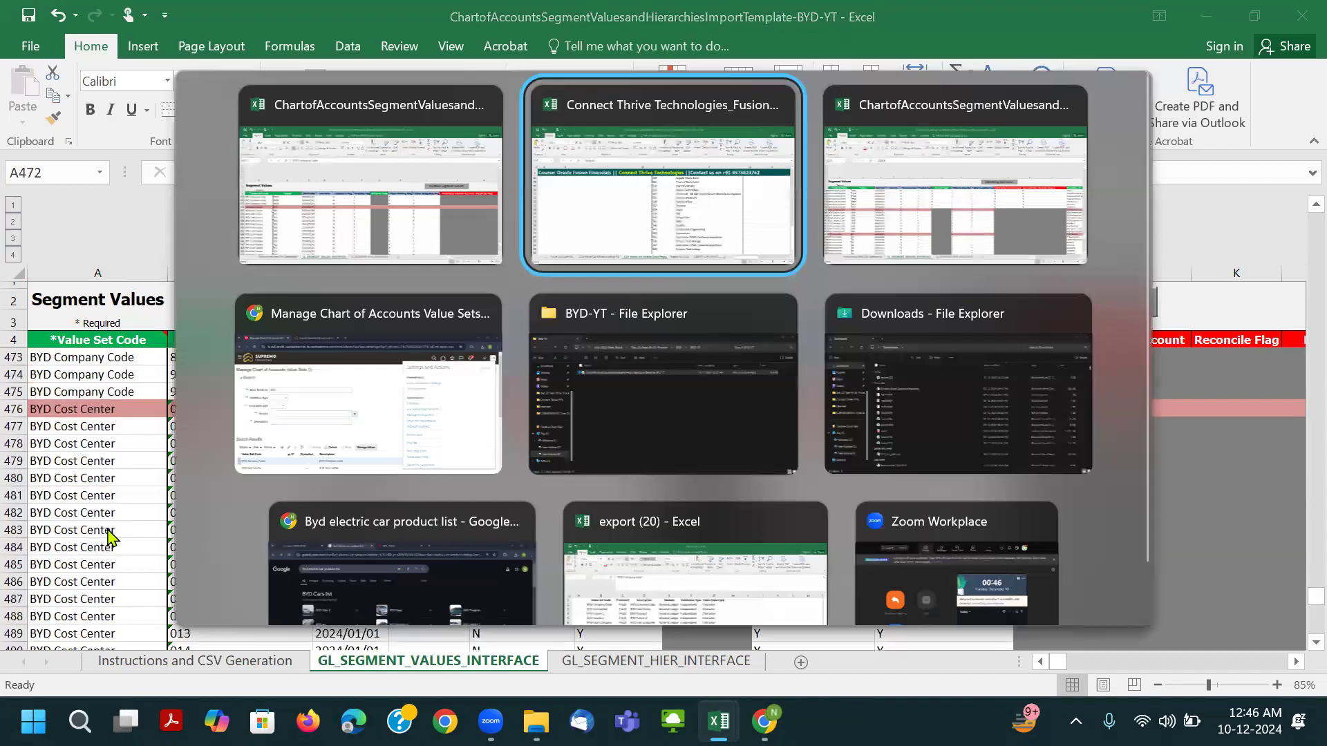
{"action": "scroll", "coordinate": [484, 456], "scroll_direction": "up", "scroll_amount": 8}
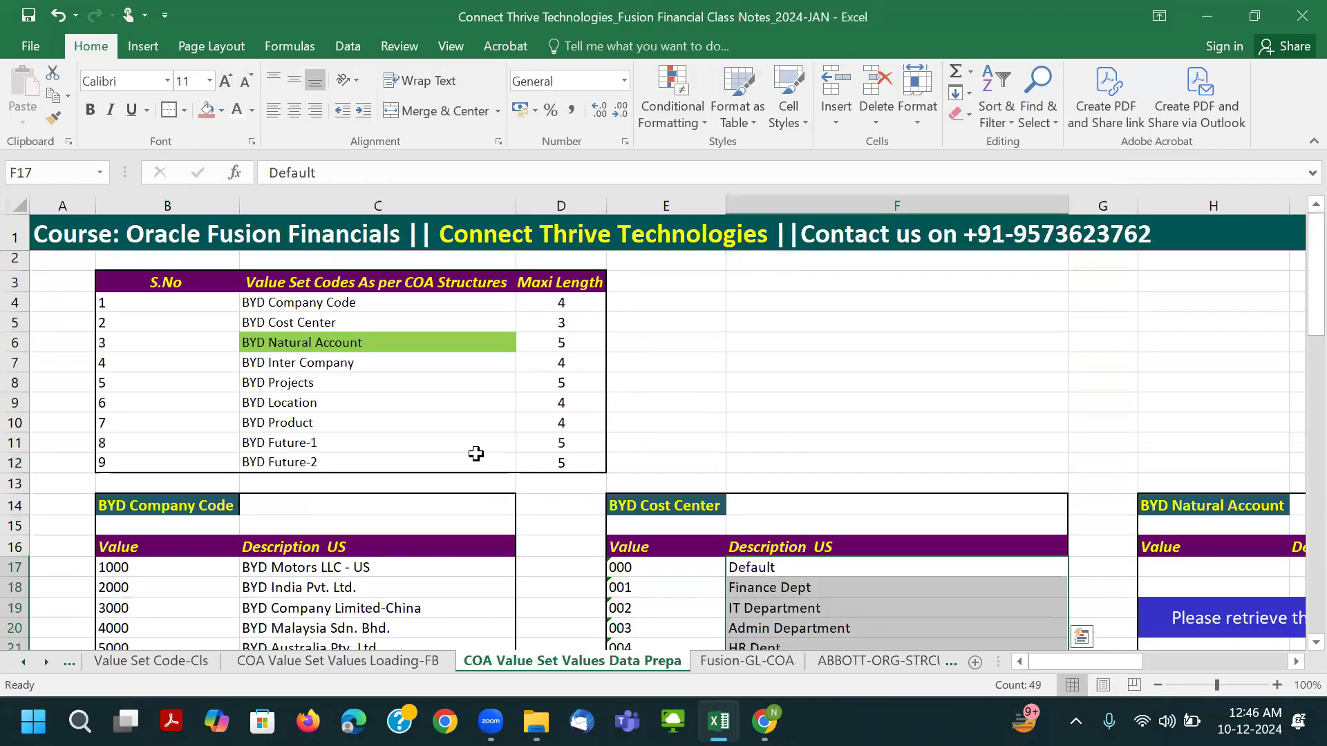
{"action": "left_click", "coordinate": [308, 342]}
{"action": "left_click", "coordinate": [265, 367]}
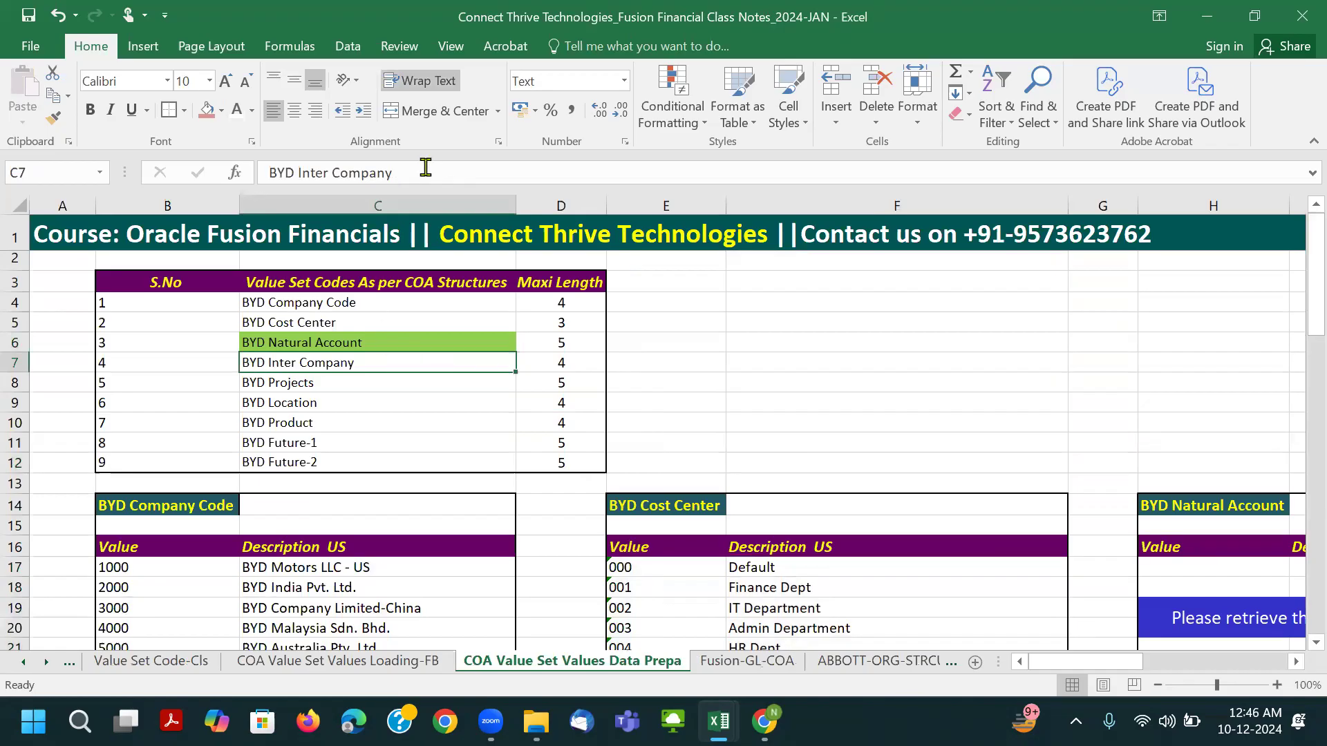
{"action": "left_click_drag", "start_coordinate": [425, 168], "coordinate": [221, 172]}
{"action": "key", "text": "ctrl+c"}
{"action": "key", "text": "alt+Tab"}
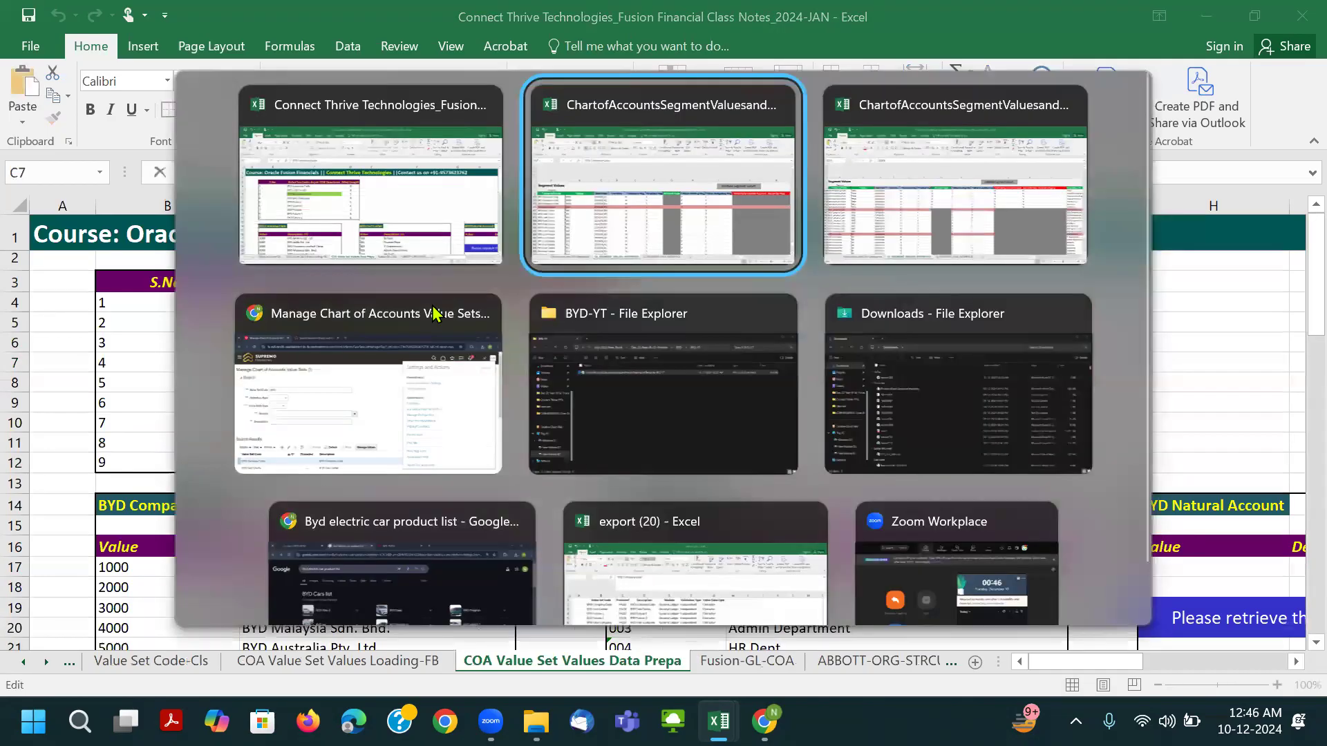
Paste BYD Inter Company into A525 of the template's Value Set Code column and align it left and top.
{"action": "scroll", "coordinate": [267, 547], "scroll_direction": "down", "scroll_amount": 4}
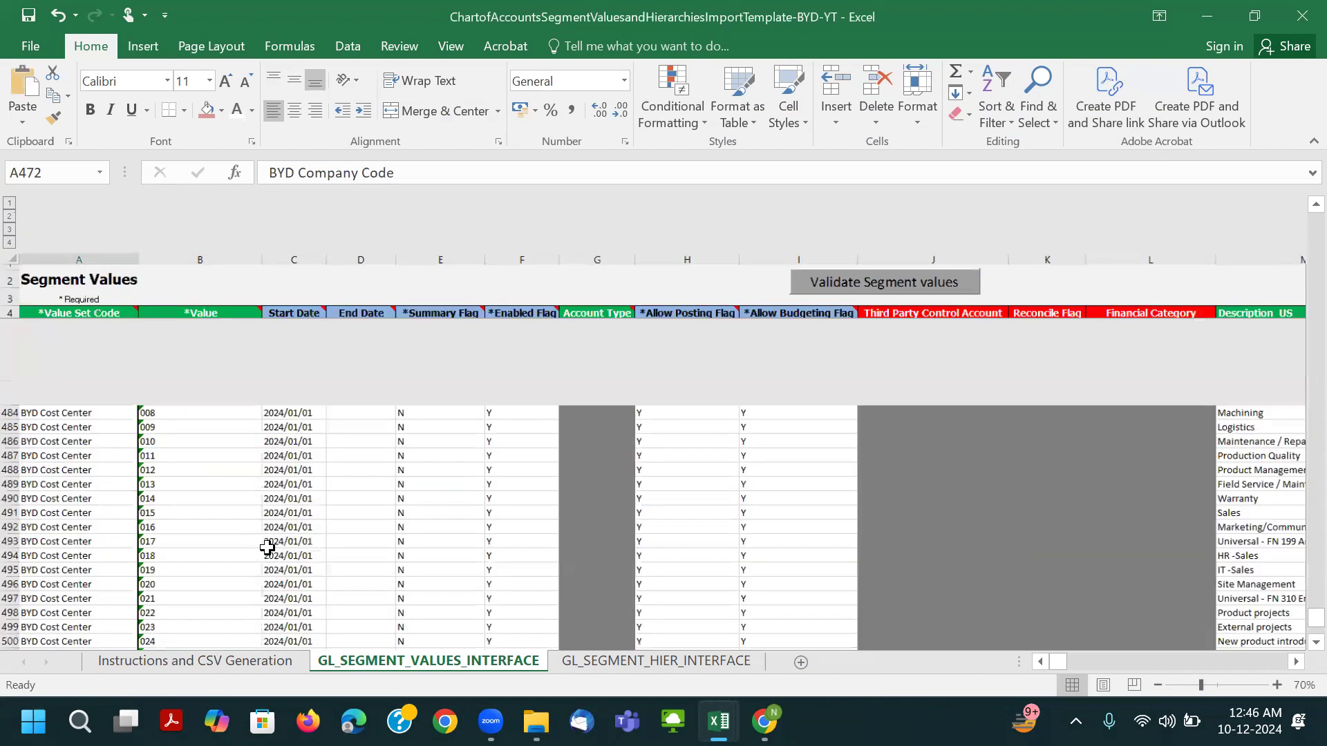
{"action": "scroll", "coordinate": [94, 575], "scroll_direction": "down", "scroll_amount": 9}
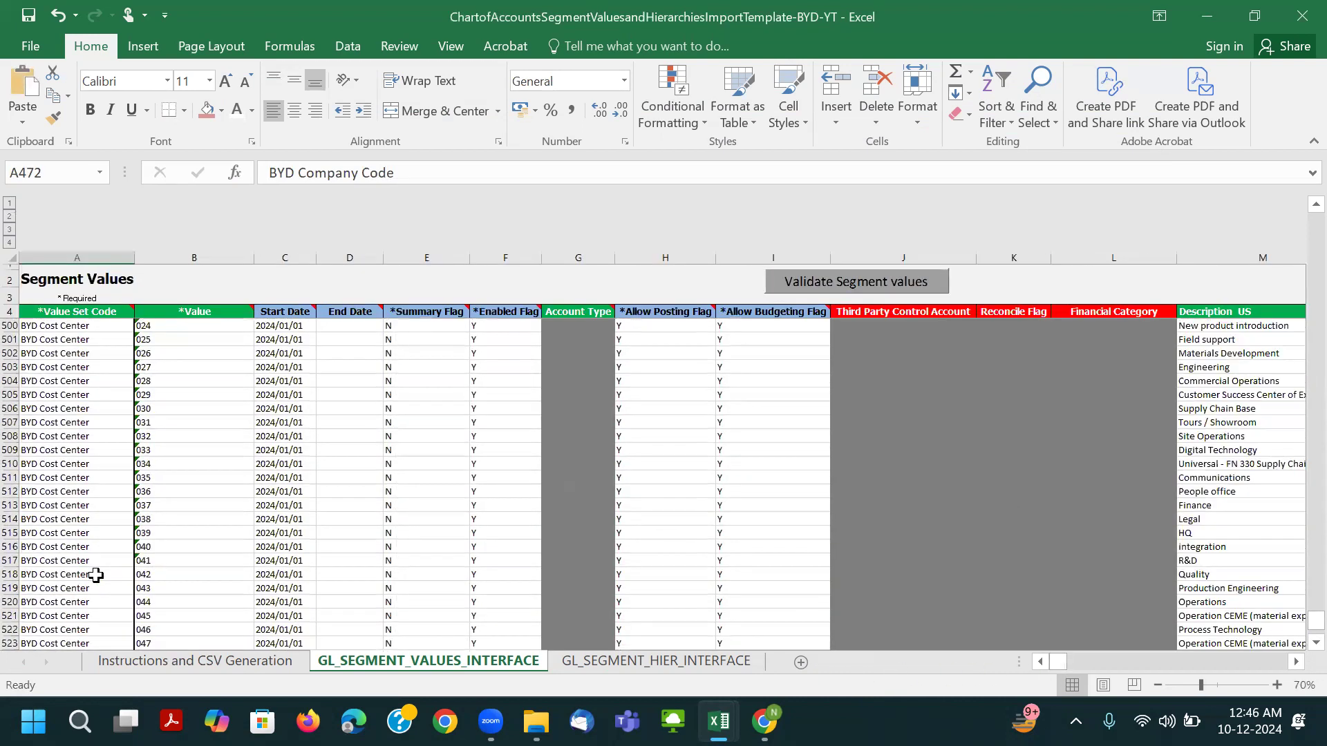
{"action": "left_click", "coordinate": [75, 383]}
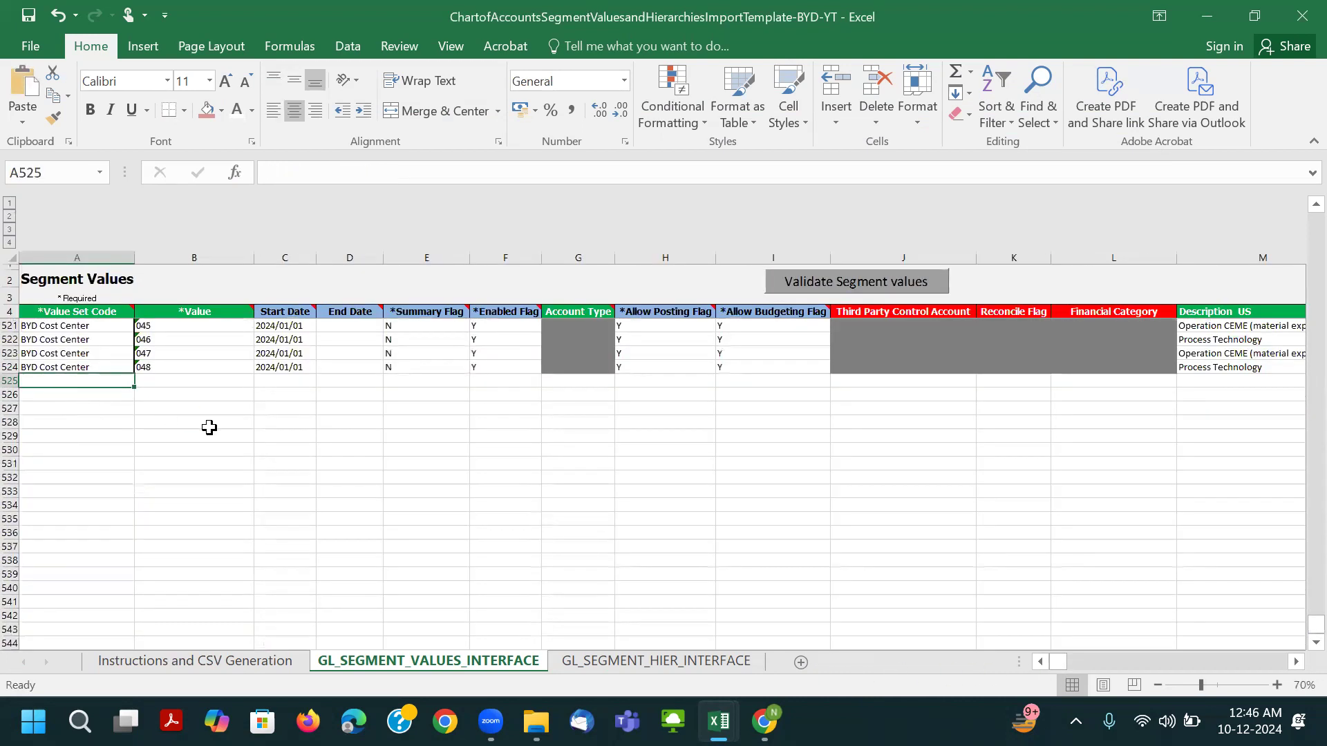
{"action": "key", "text": "ctrl+v"}
{"action": "left_click", "coordinate": [274, 111]}
{"action": "left_click", "coordinate": [273, 79]}
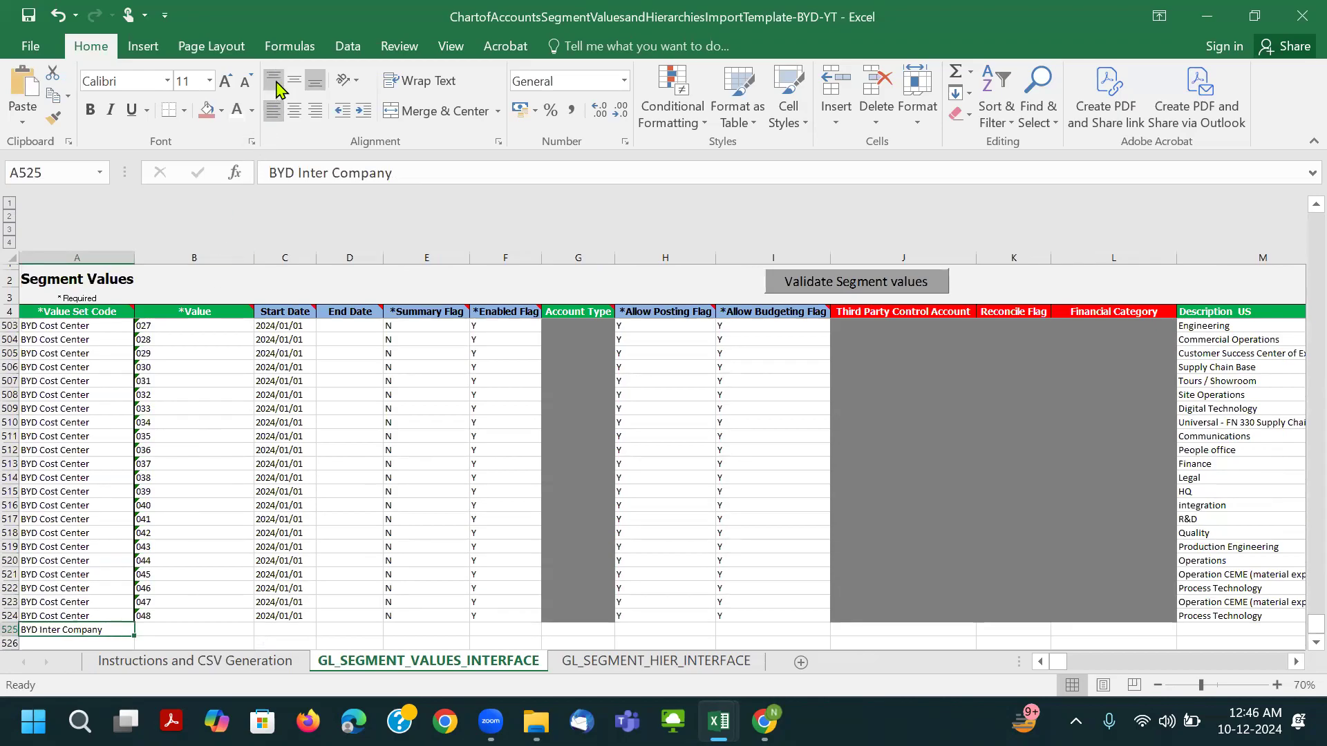
Copy the Company Code rows' Value through Description US cells, B466 to M475, into the rows starting at B525.
{"action": "scroll", "coordinate": [170, 443], "scroll_direction": "up", "scroll_amount": 9}
{"action": "scroll", "coordinate": [171, 443], "scroll_direction": "up", "scroll_amount": 2}
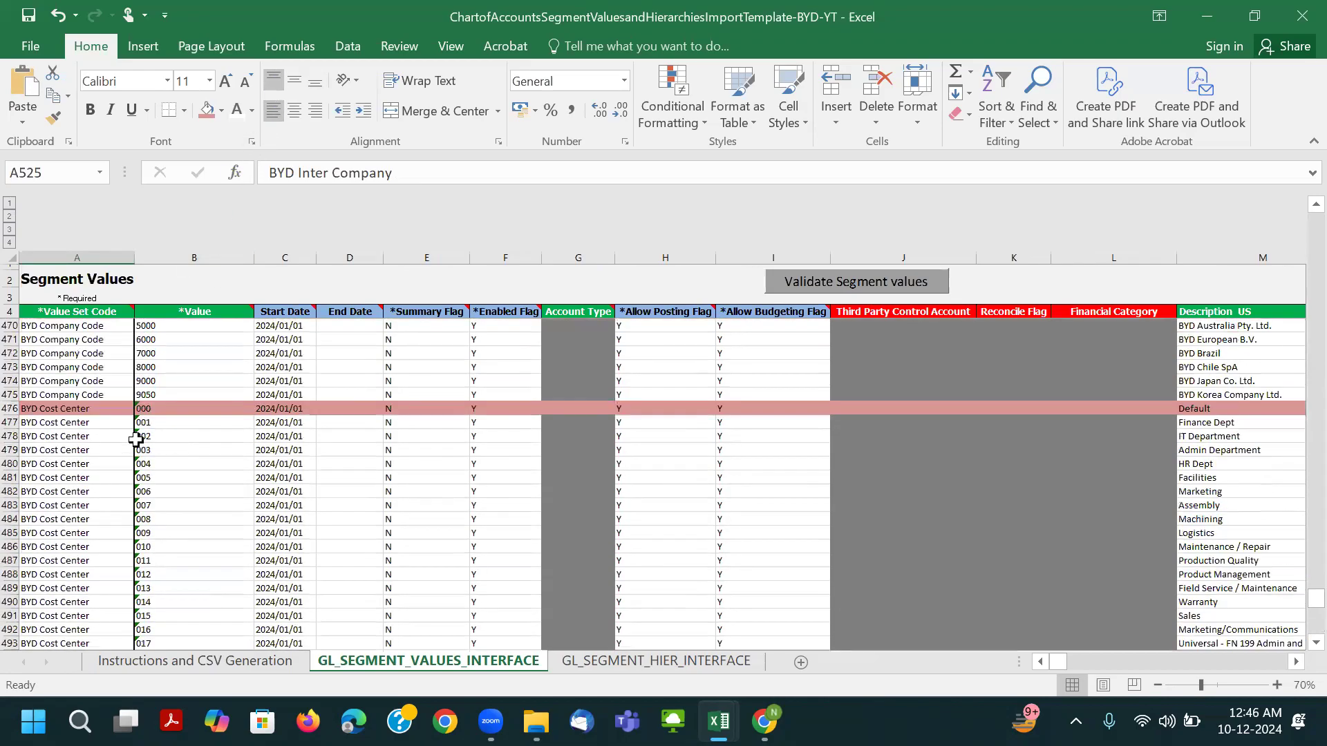
{"action": "scroll", "coordinate": [104, 421], "scroll_direction": "up", "scroll_amount": 5}
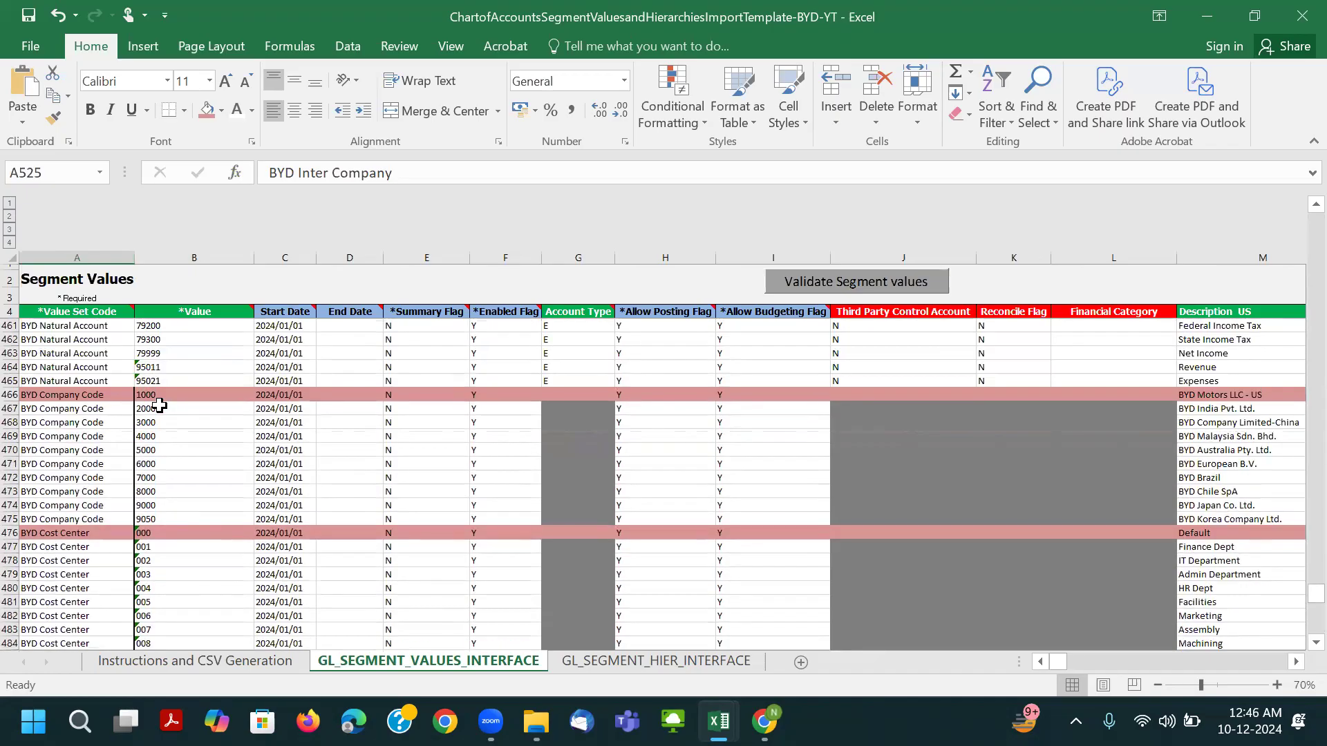
{"action": "left_click_drag", "start_coordinate": [152, 474], "coordinate": [1217, 612]}
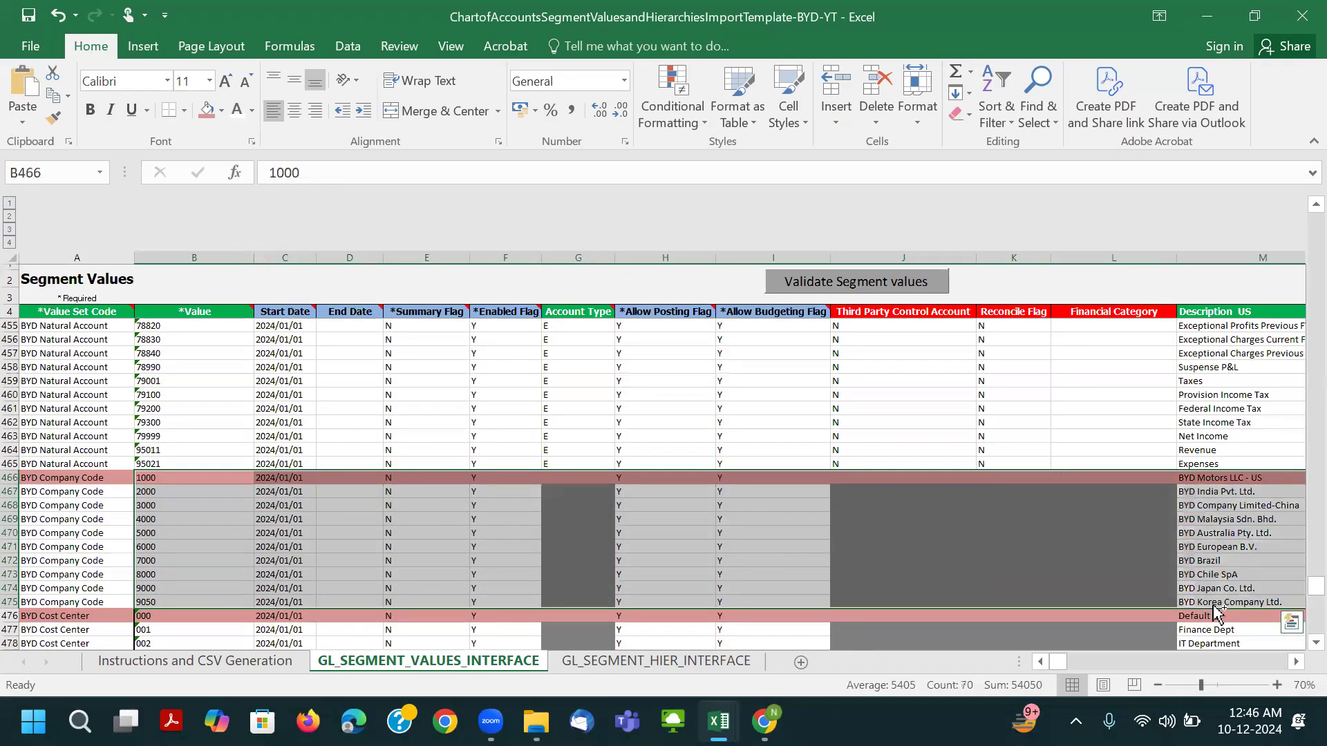
{"action": "key", "text": "ctrl+c"}
{"action": "scroll", "coordinate": [159, 541], "scroll_direction": "down", "scroll_amount": 6}
{"action": "scroll", "coordinate": [155, 538], "scroll_direction": "down", "scroll_amount": 17}
{"action": "scroll", "coordinate": [169, 476], "scroll_direction": "up", "scroll_amount": 3}
{"action": "left_click", "coordinate": [152, 460]}
{"action": "key", "text": "ctrl+v"}
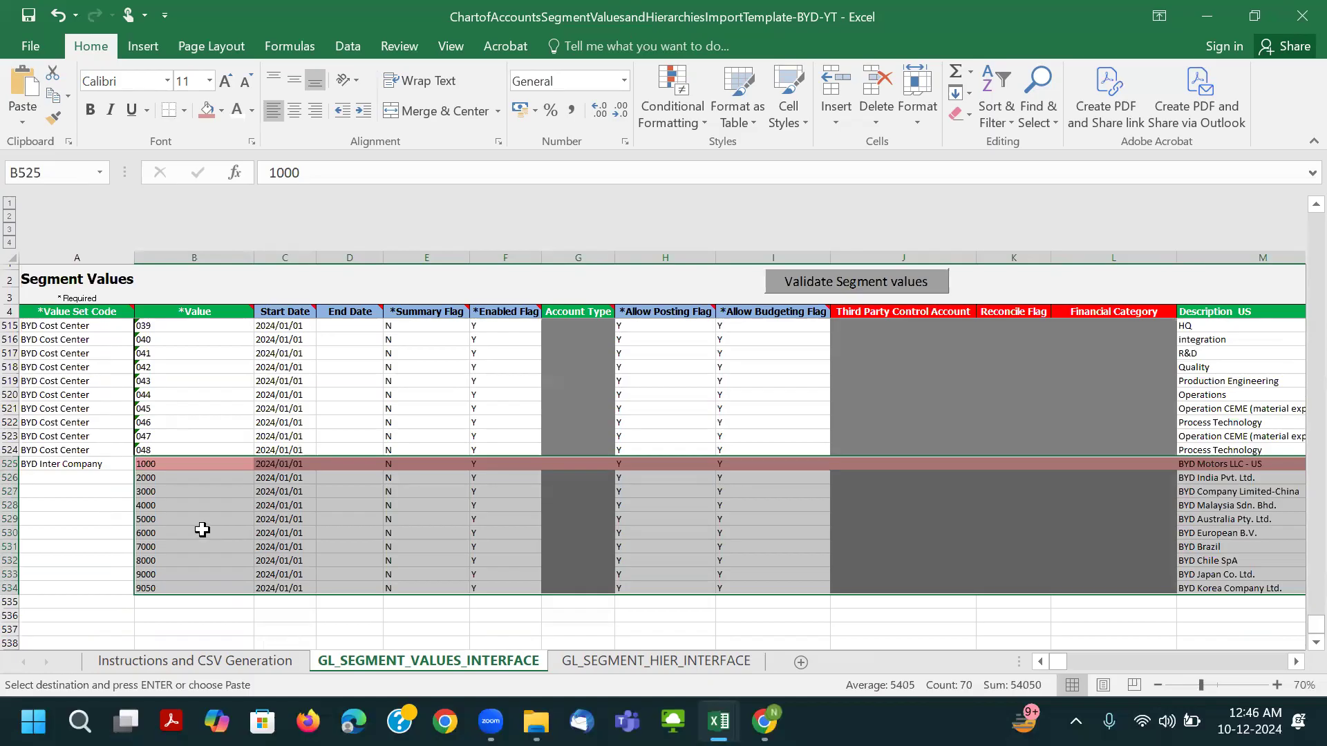
Copy BYD Inter Company from A525 into A526:A534 and save the template.
{"action": "left_click", "coordinate": [81, 465]}
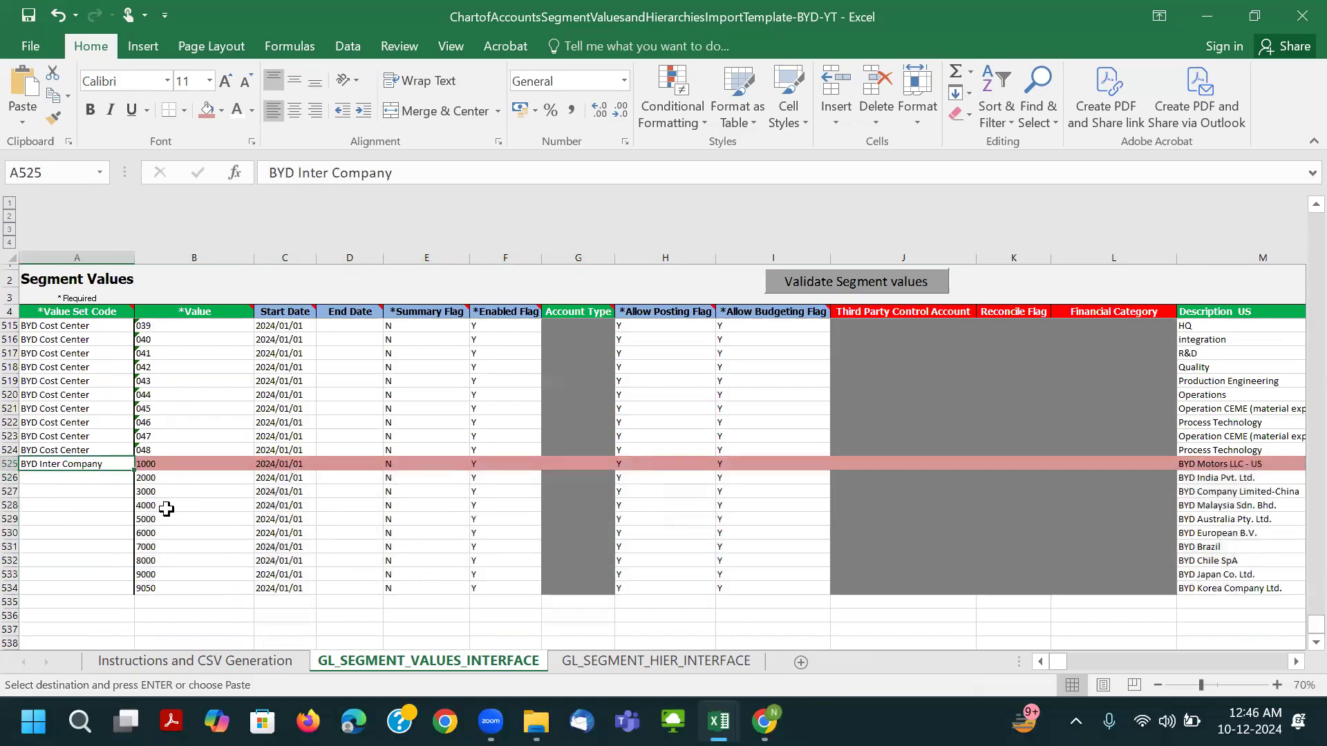
{"action": "left_click_drag", "start_coordinate": [54, 478], "coordinate": [60, 588]}
{"action": "key", "text": "ctrl+v"}
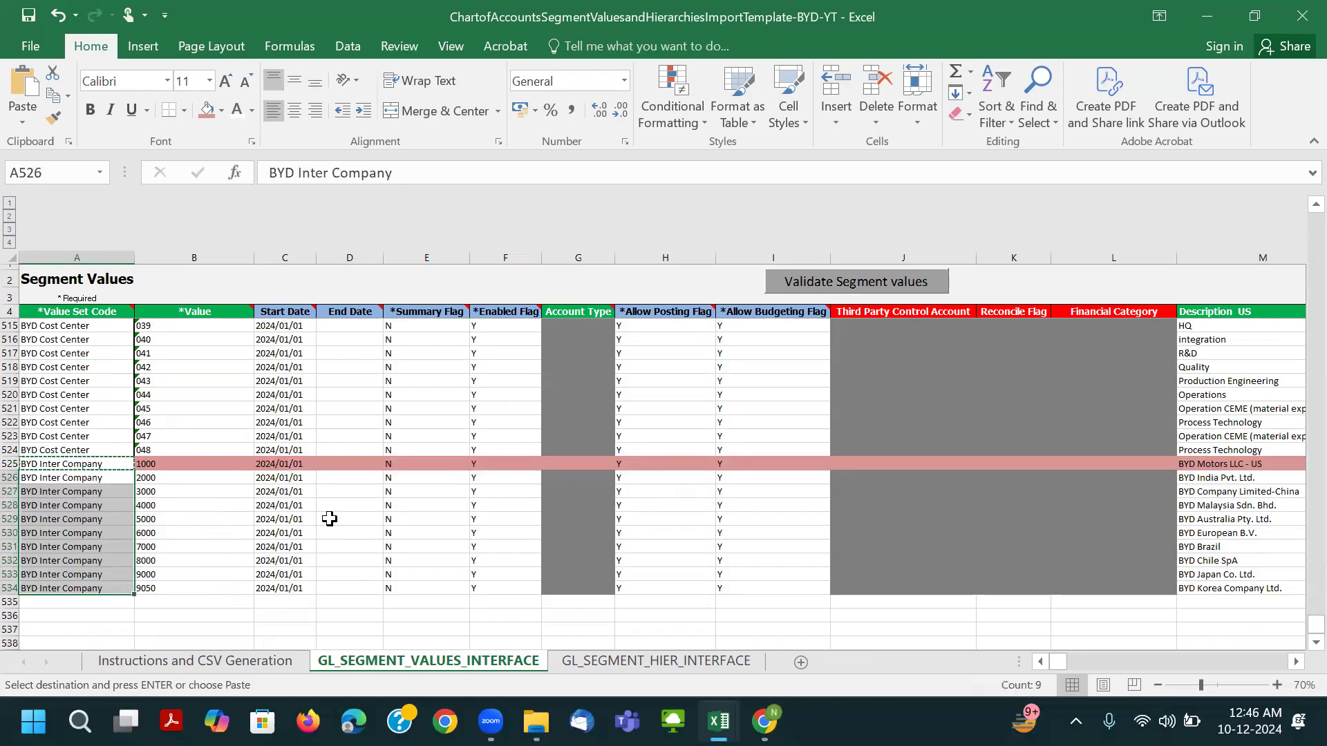
{"action": "left_click", "coordinate": [237, 527]}
{"action": "key", "text": "ctrl+s"}
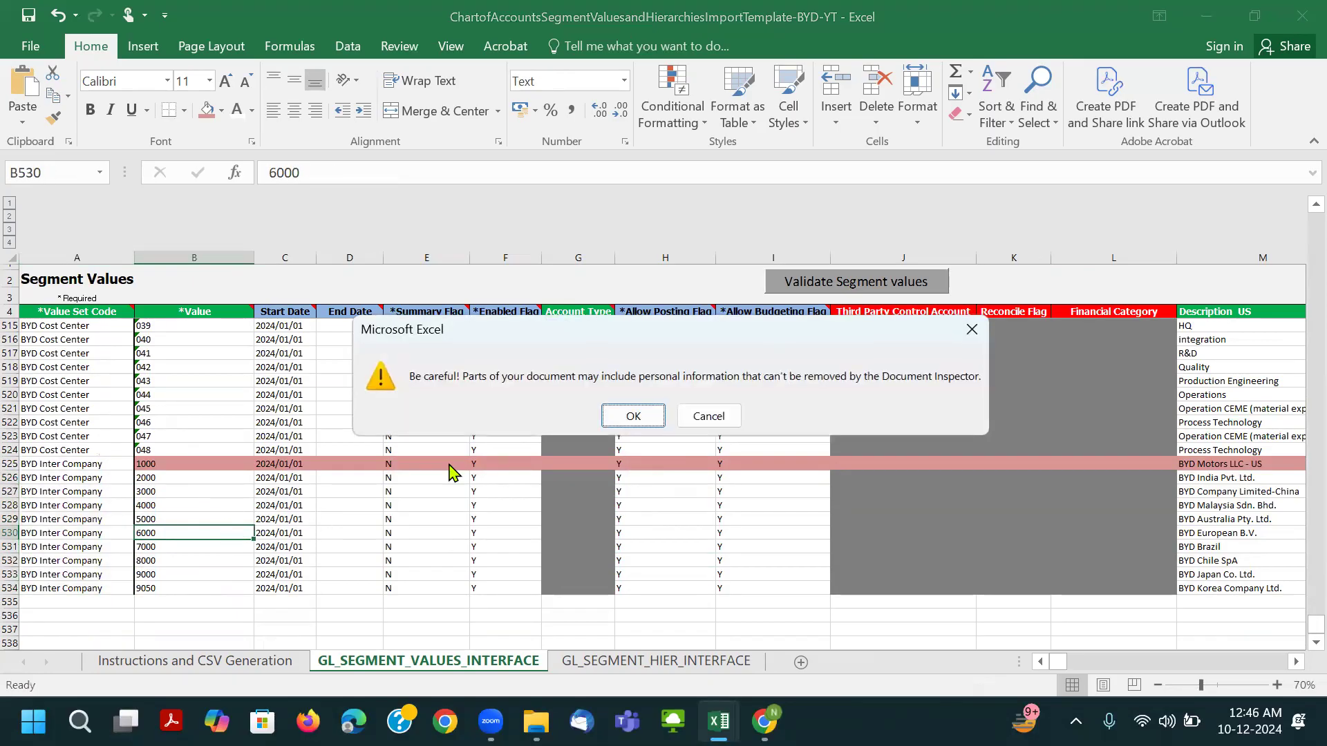
{"action": "left_click", "coordinate": [634, 416]}
{"action": "left_click", "coordinate": [577, 505]}
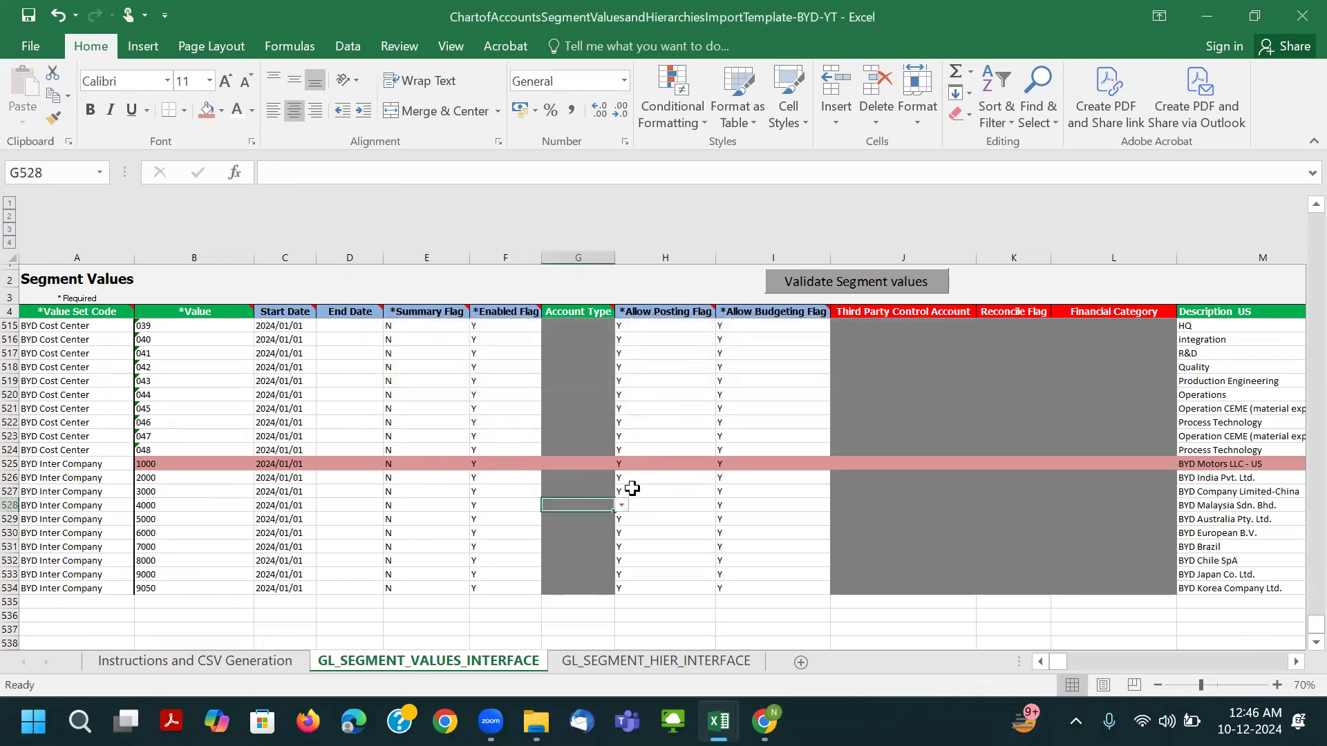
Review the Natural Account, Inter Company and Projects value tables in the class notes workbook.
{"action": "key", "text": "alt+Tab"}
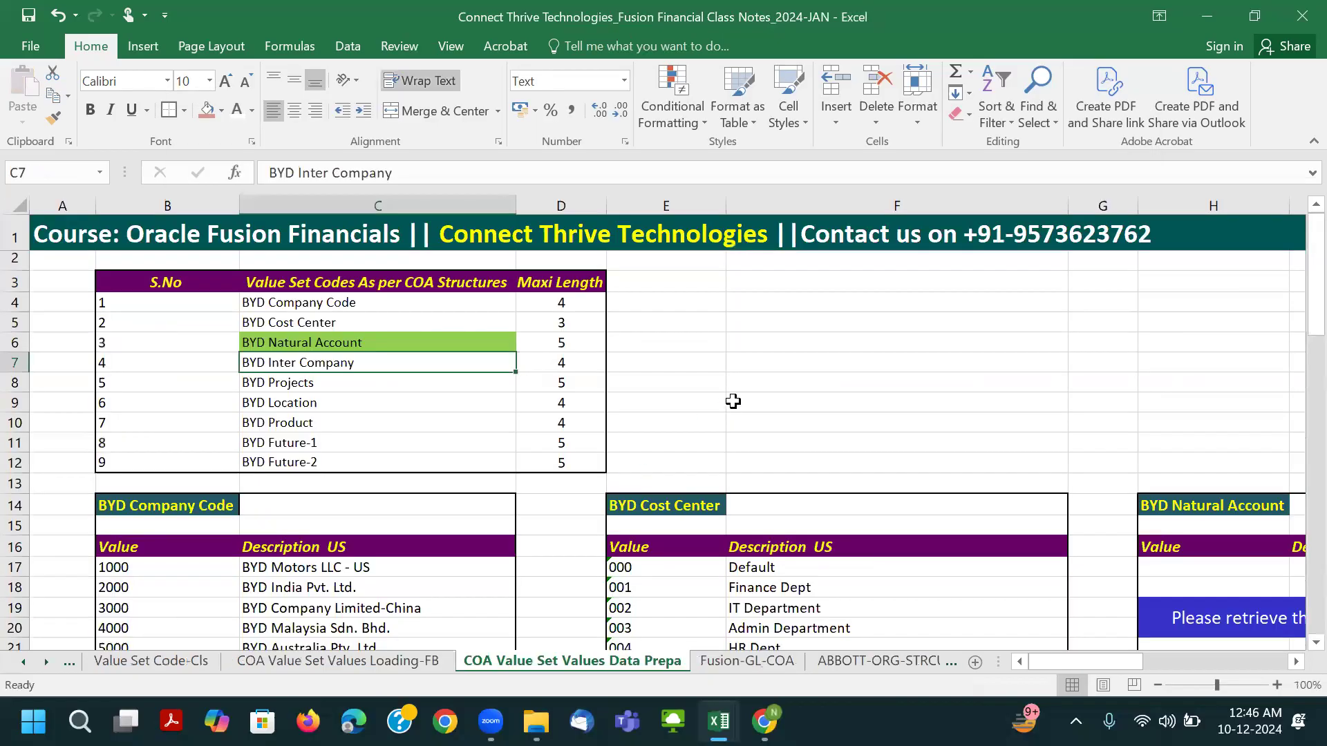
{"action": "scroll", "coordinate": [733, 401], "scroll_direction": "down", "scroll_amount": 1}
{"action": "left_click", "coordinate": [1157, 448]}
{"action": "key", "text": "Right"}
{"action": "key", "text": "Right"}
{"action": "key", "text": "Right"}
{"action": "key", "text": "Right"}
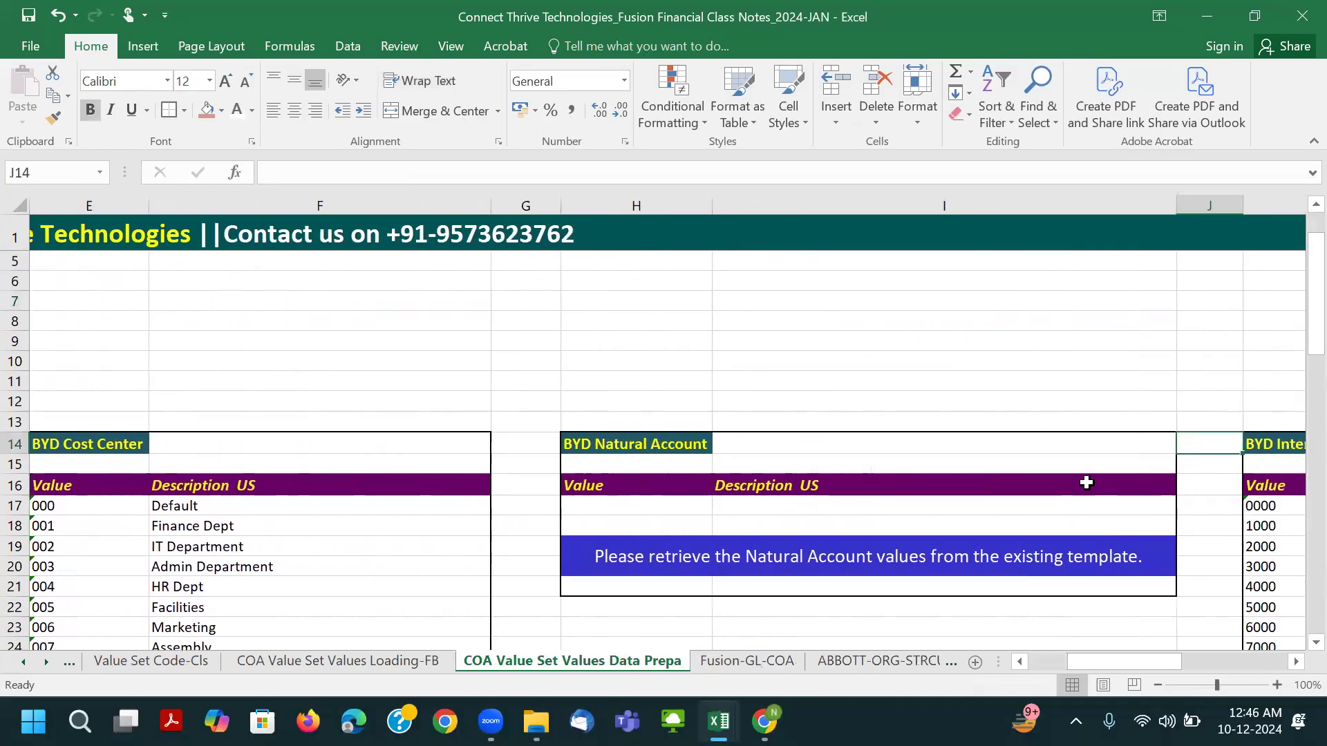
{"action": "key", "text": "Right"}
{"action": "key", "text": "Right"}
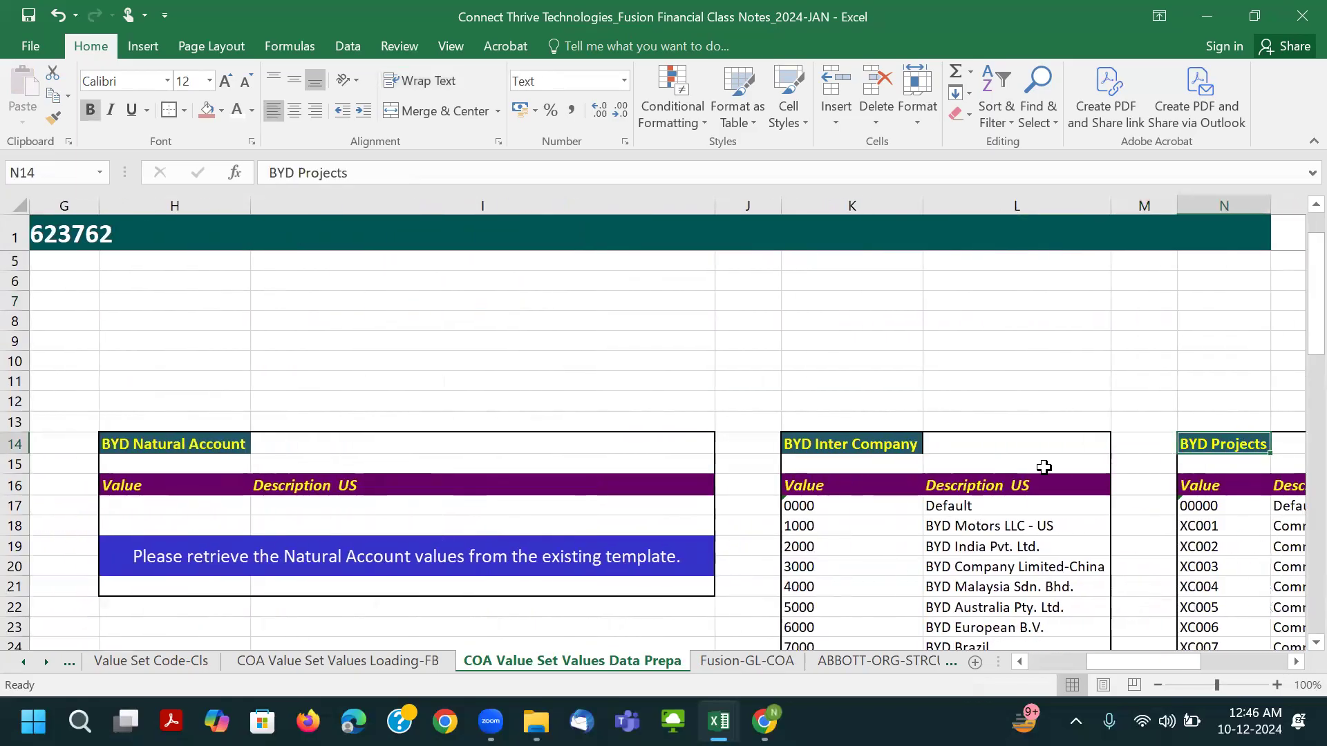
{"action": "left_click_drag", "start_coordinate": [1171, 664], "coordinate": [943, 667]}
{"action": "scroll", "coordinate": [377, 380], "scroll_direction": "up", "scroll_amount": 1}
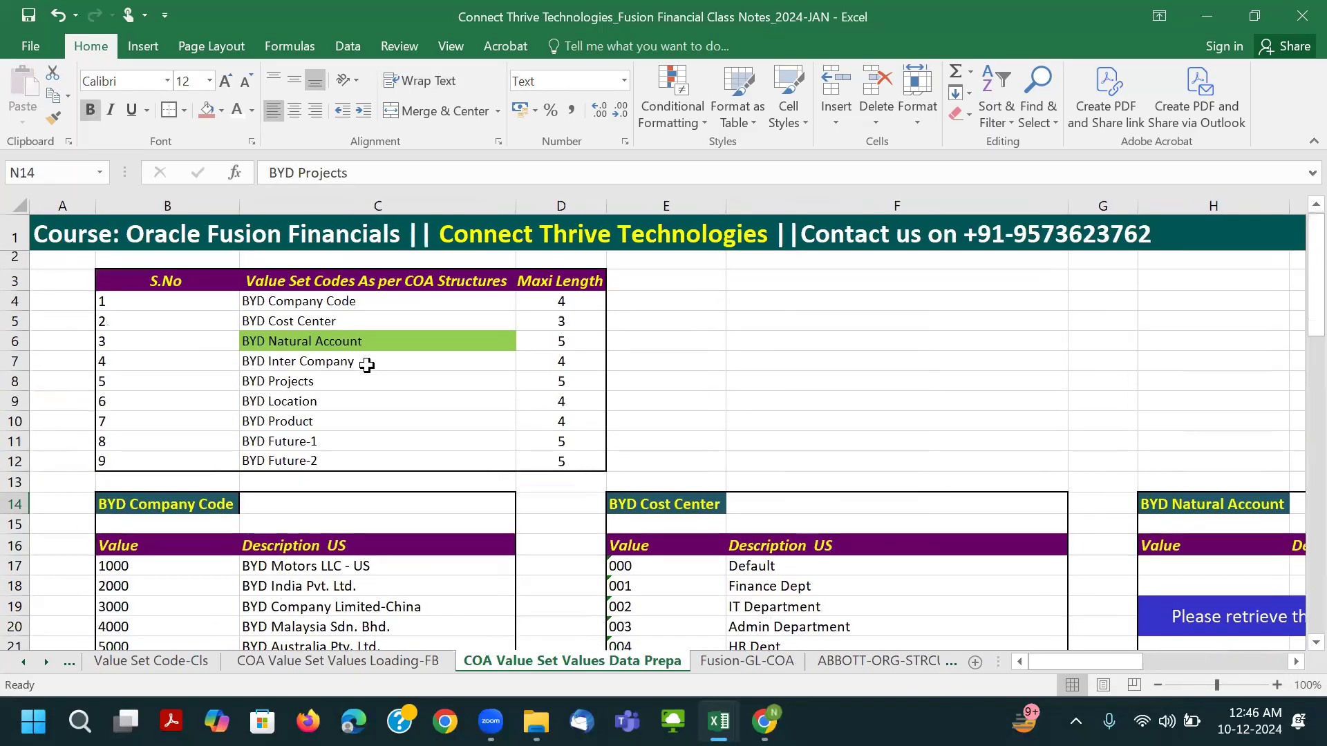
Copy the value set code BYD Projects from the class notes into A535 of the template and align it left.
{"action": "left_click", "coordinate": [296, 389]}
{"action": "left_click_drag", "start_coordinate": [410, 172], "coordinate": [268, 172]}
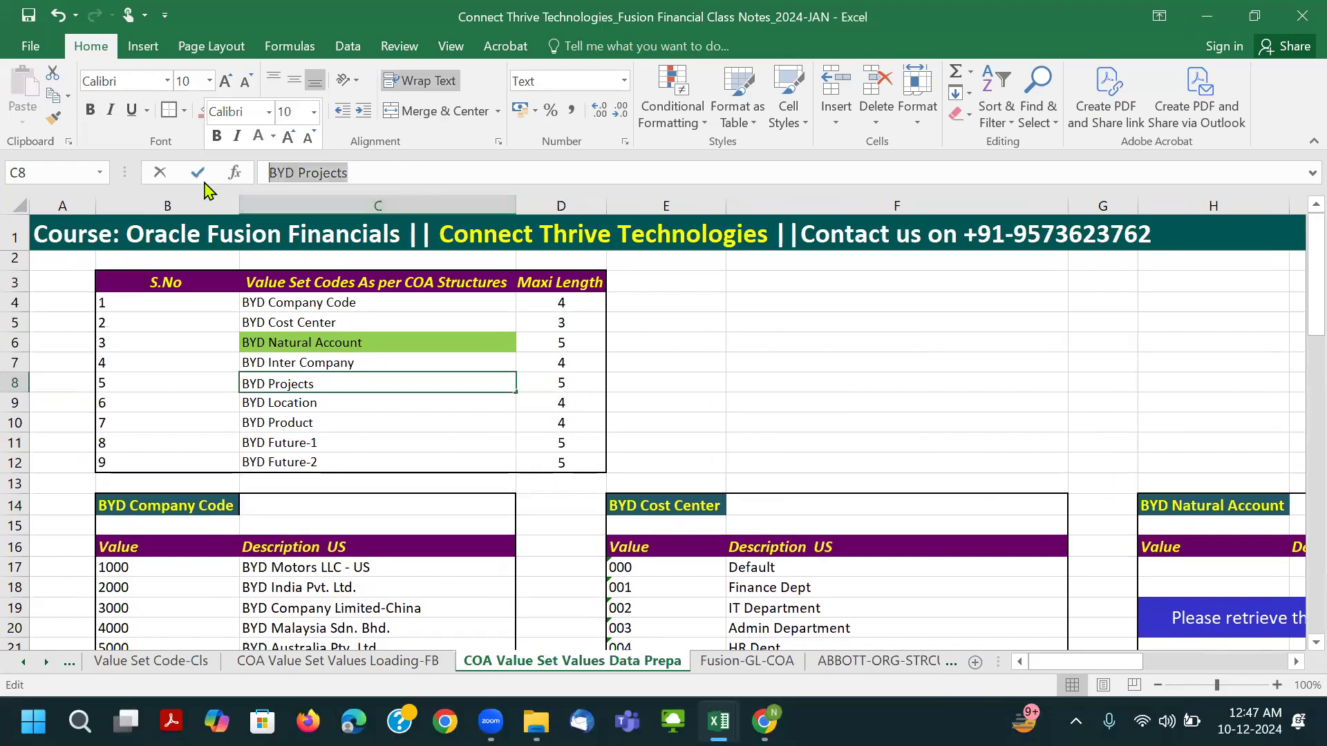
{"action": "key", "text": "alt+Tab"}
{"action": "left_click", "coordinate": [81, 601]}
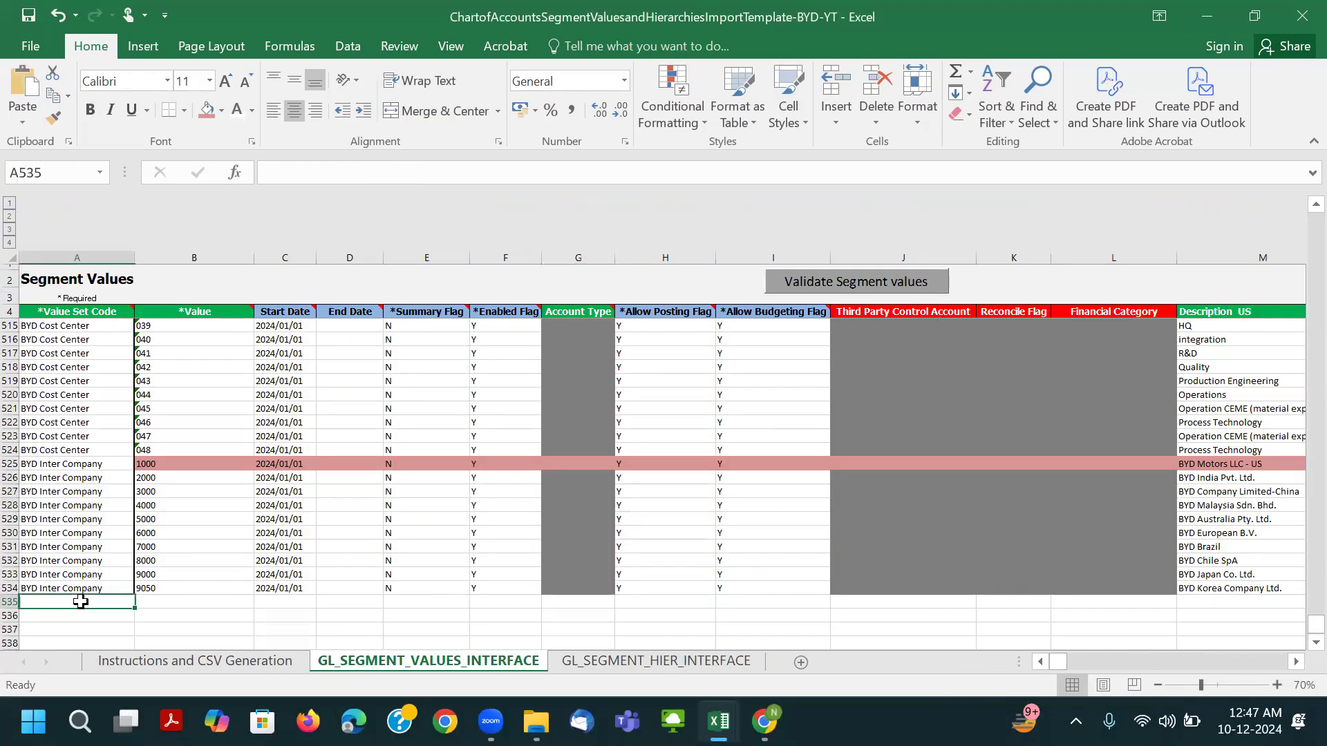
{"action": "left_click", "coordinate": [274, 110]}
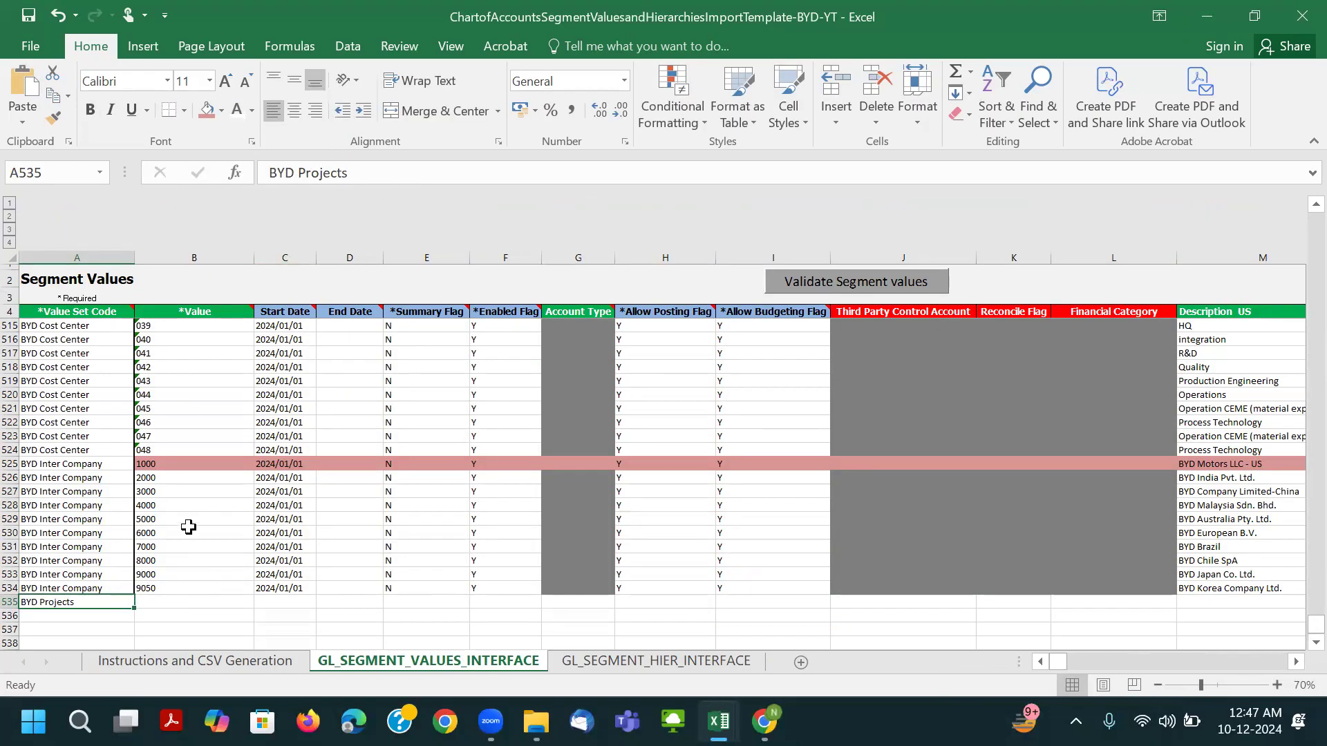
Copy the values 0000 to 9050 from the BYD Inter Company table in the class notes into the template's Value column from B535.
{"action": "scroll", "coordinate": [185, 529], "scroll_direction": "down", "scroll_amount": 2}
{"action": "left_click", "coordinate": [172, 521]}
{"action": "key", "text": "alt+Tab"}
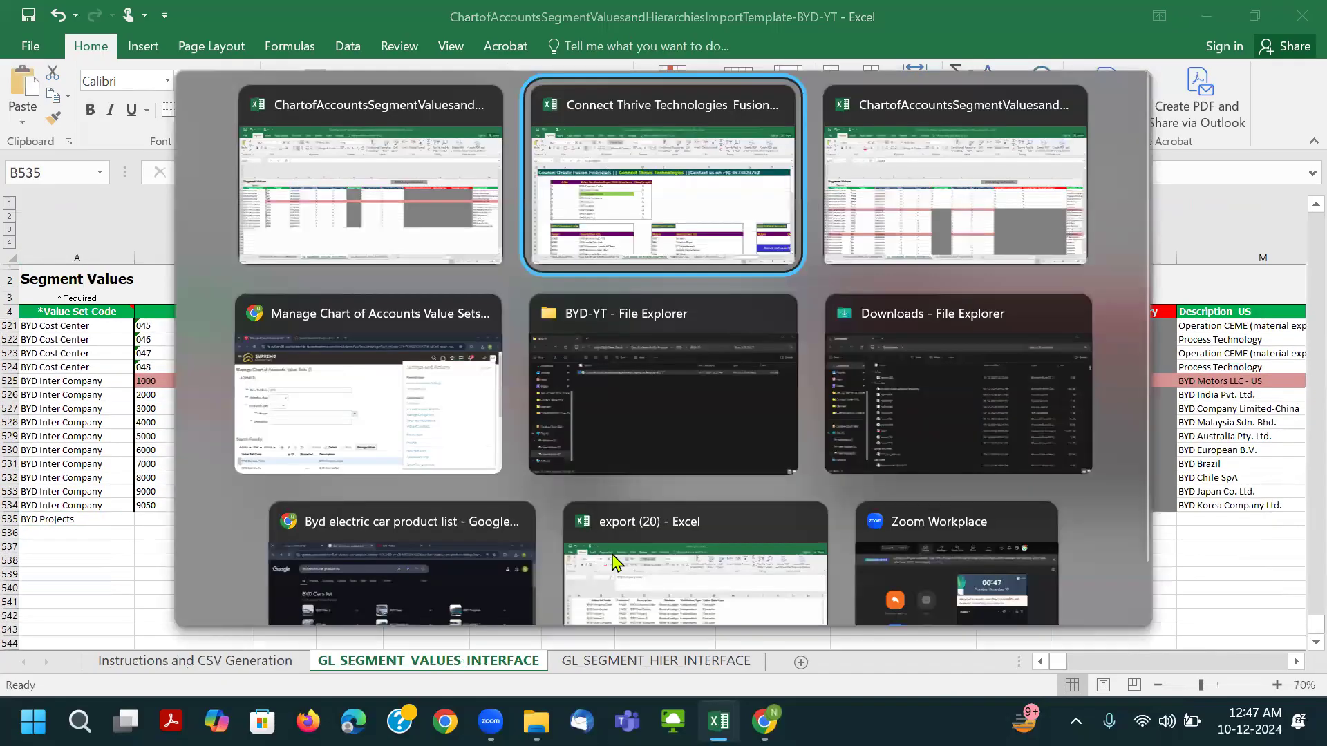
{"action": "scroll", "coordinate": [1049, 571], "scroll_direction": "right", "scroll_amount": 5}
{"action": "key", "text": "Right"}
{"action": "key", "text": "Right"}
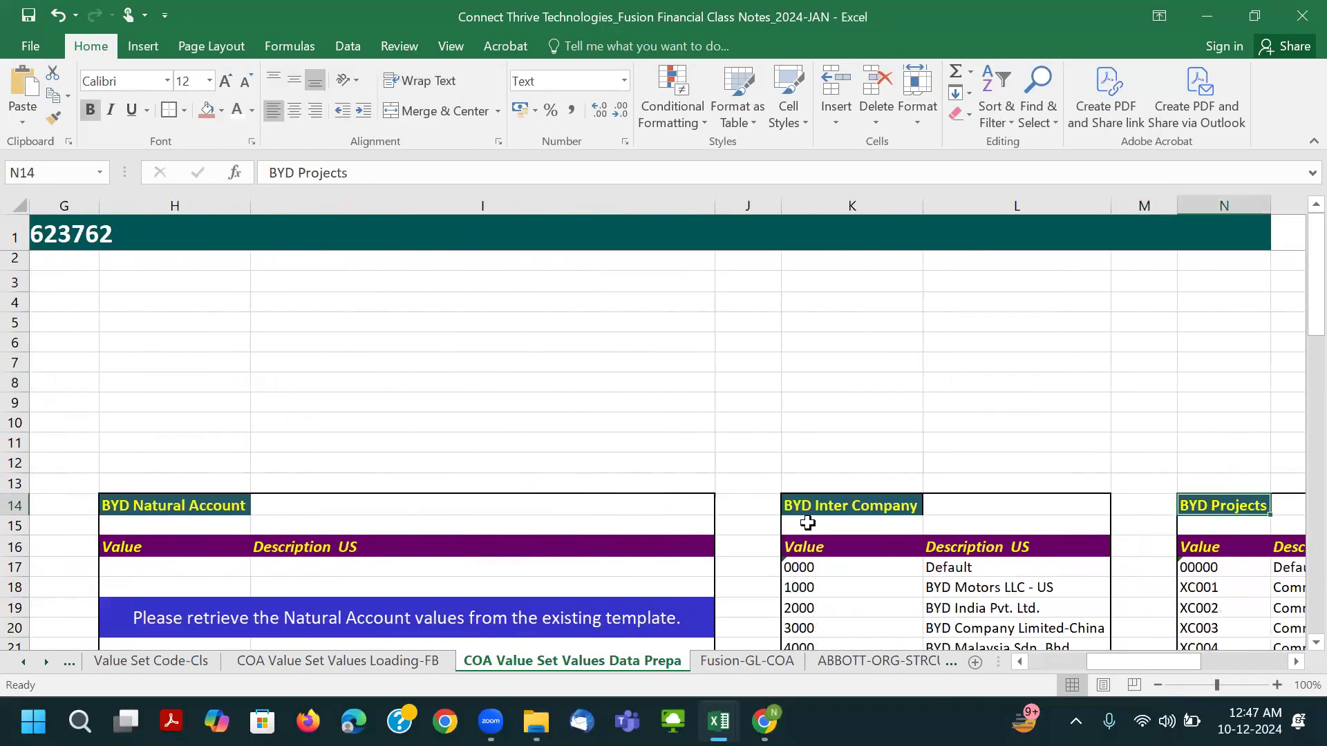
{"action": "scroll", "coordinate": [822, 497], "scroll_direction": "down", "scroll_amount": 4}
{"action": "left_click_drag", "start_coordinate": [812, 315], "coordinate": [820, 529]}
{"action": "key", "text": "ctrl+c"}
{"action": "key", "text": "alt+Tab"}
{"action": "key", "text": "ctrl+v"}
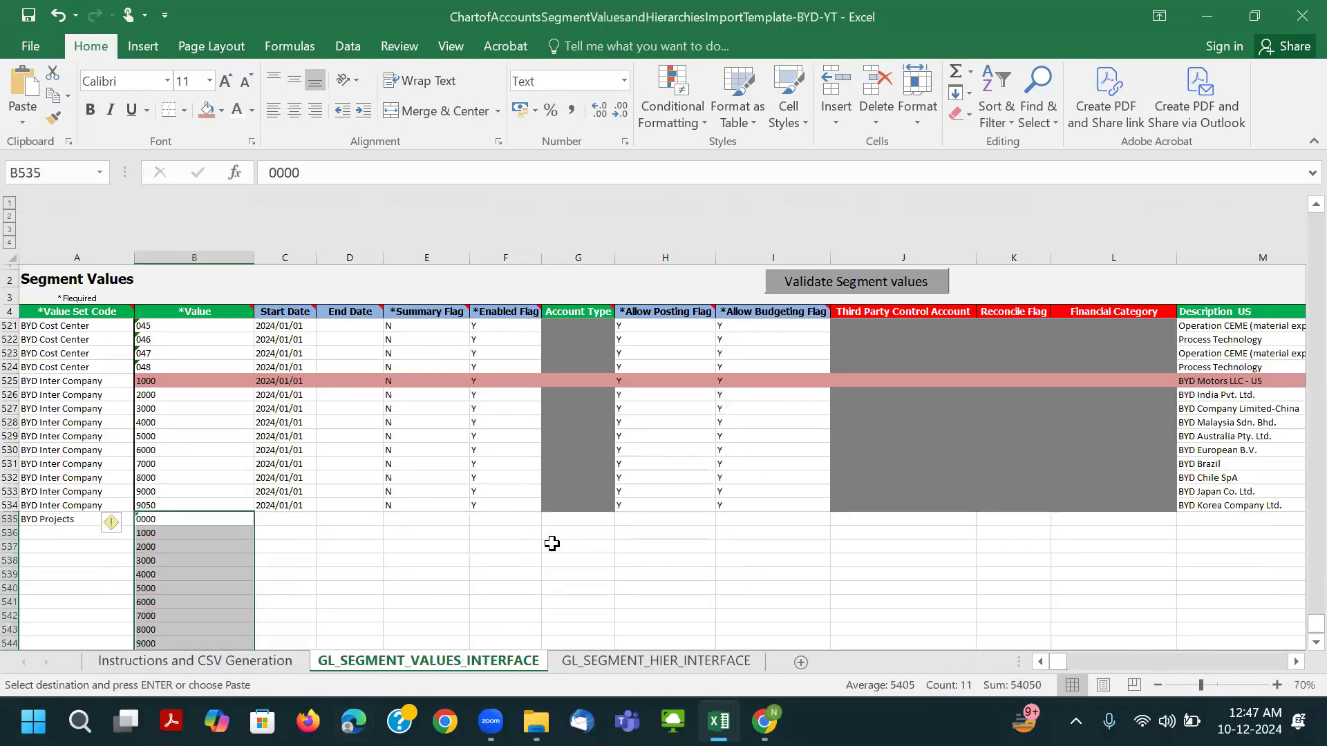
Copy the BYD Inter Company descriptions, Default to BYD Korea Company Ltd., from the class notes into the Description US column from M535.
{"action": "key", "text": "alt+Tab"}
{"action": "left_click_drag", "start_coordinate": [993, 326], "coordinate": [1022, 527]}
{"action": "key", "text": "ctrl+c"}
{"action": "key", "text": "alt+Tab"}
{"action": "left_click", "coordinate": [1198, 520]}
{"action": "key", "text": "ctrl+v"}
Copy the Start Date through Financial Category cells of row 534 into rows 535 to 545.
{"action": "left_click_drag", "start_coordinate": [257, 504], "coordinate": [1076, 517]}
{"action": "key", "text": "ctrl+c"}
{"action": "left_click_drag", "start_coordinate": [284, 518], "coordinate": [291, 631]}
{"action": "key", "text": "ctrl+v"}
Copy BYD Projects from A535 into A536:A545 and save the template.
{"action": "left_click", "coordinate": [63, 496]}
{"action": "key", "text": "ctrl+c"}
{"action": "left_click_drag", "start_coordinate": [69, 507], "coordinate": [82, 623]}
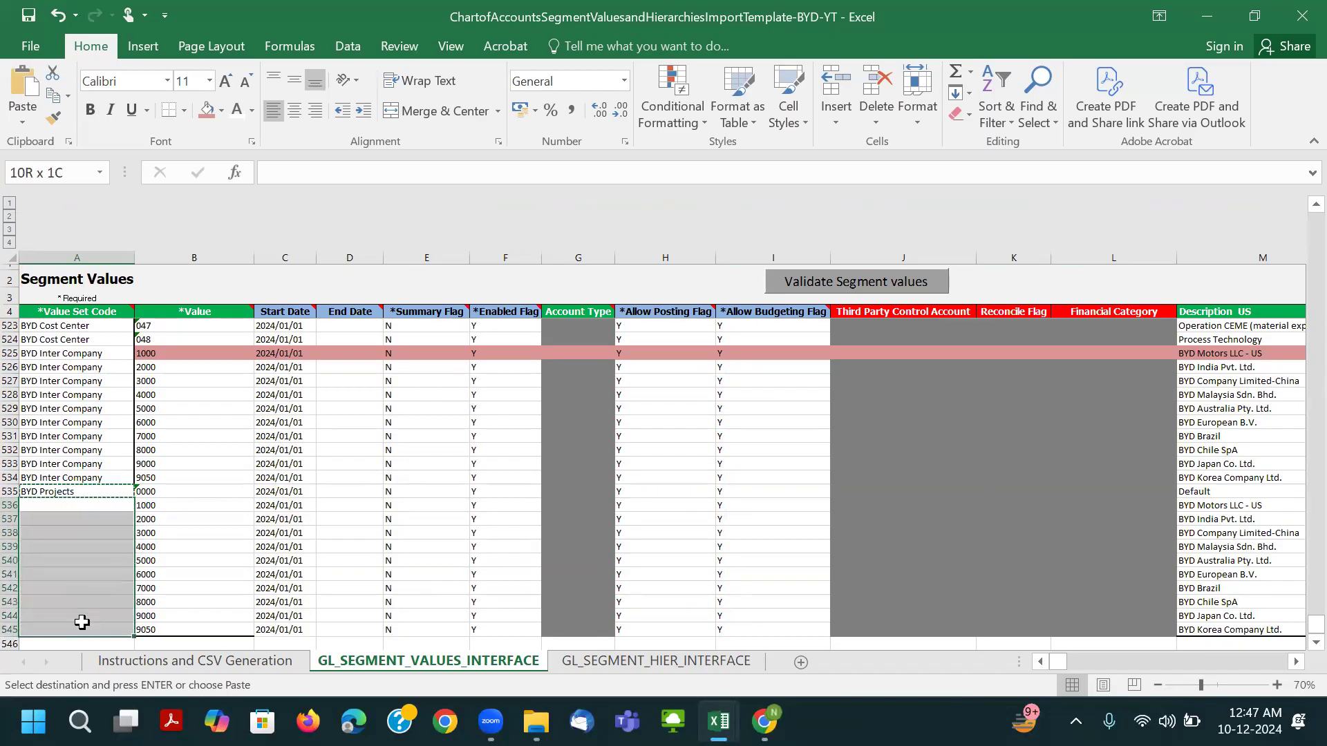
{"action": "key", "text": "ctrl+v"}
{"action": "left_click", "coordinate": [386, 573]}
{"action": "key", "text": "ctrl+s"}
{"action": "key", "text": "Return"}
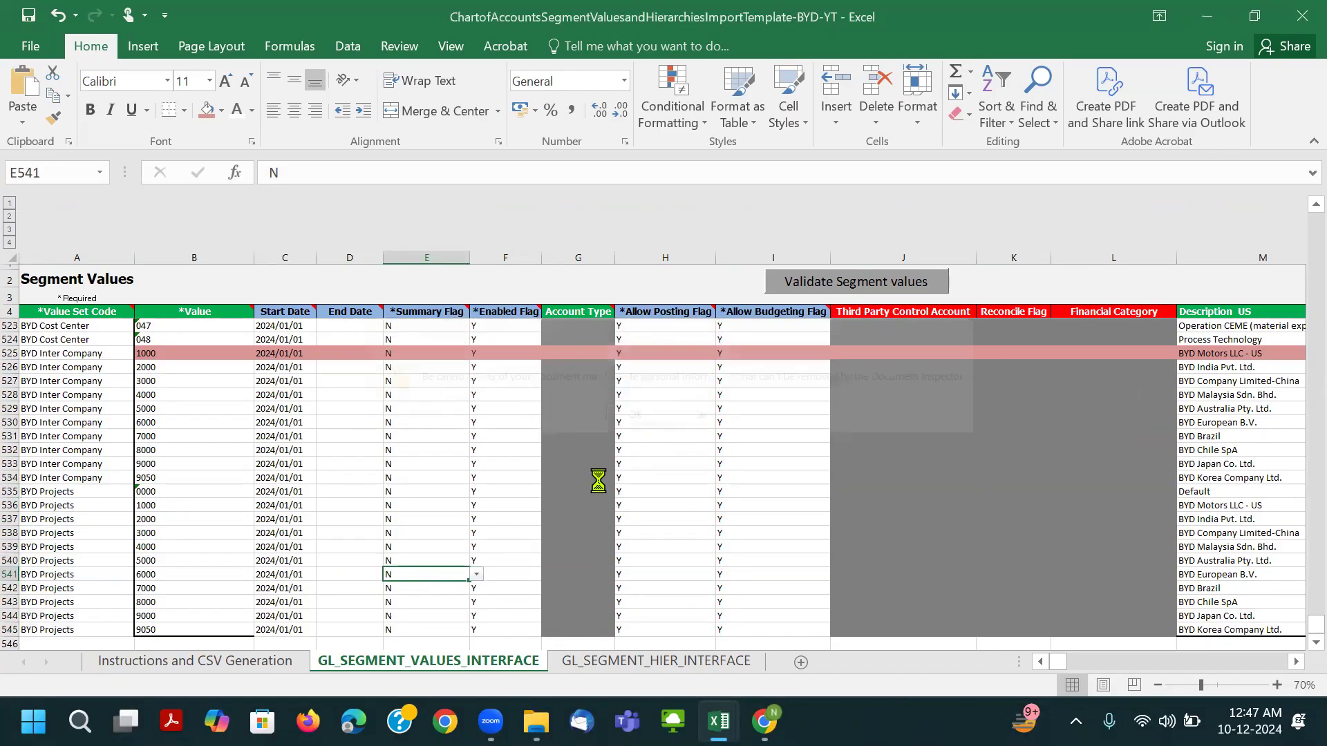
{"action": "left_click", "coordinate": [600, 481]}
Copy the values 00000 to XC010 from the BYD Projects table in the class notes into the template's Value column from B535.
{"action": "key", "text": "ctrl+Tab"}
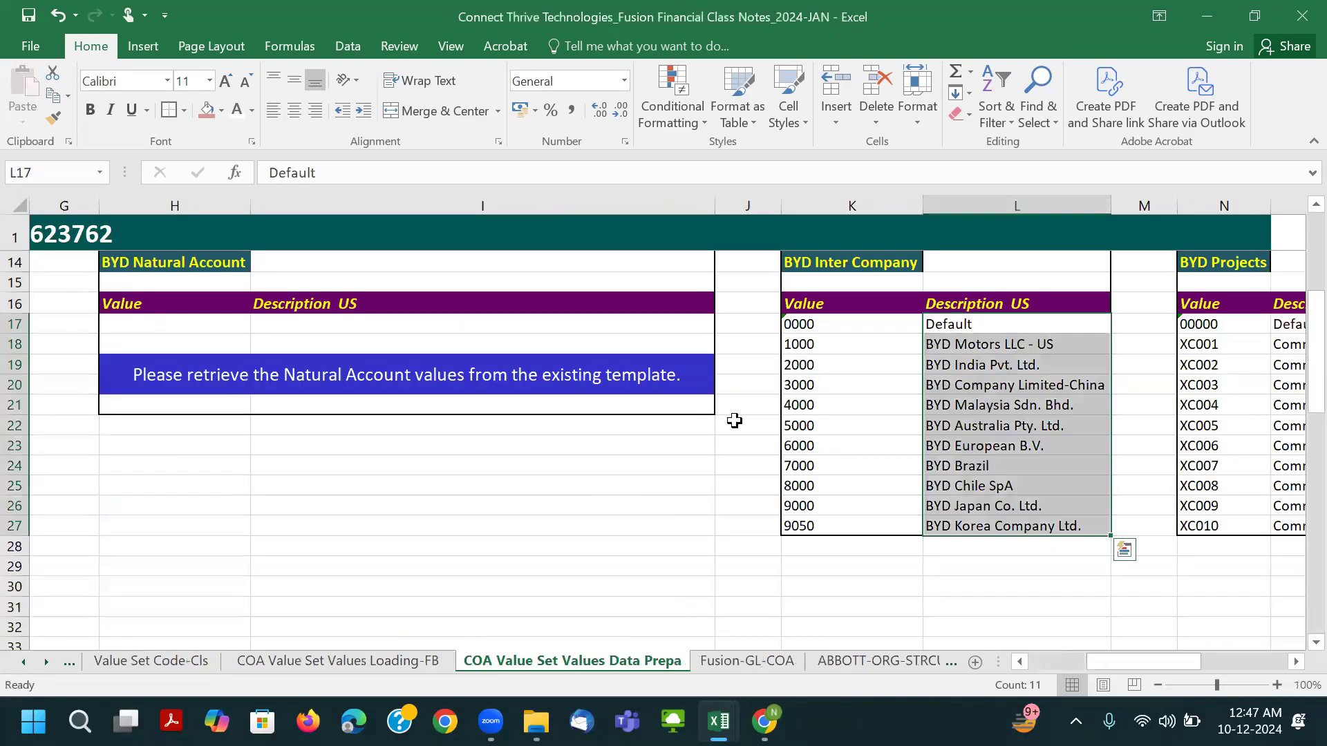
{"action": "left_click", "coordinate": [1001, 283]}
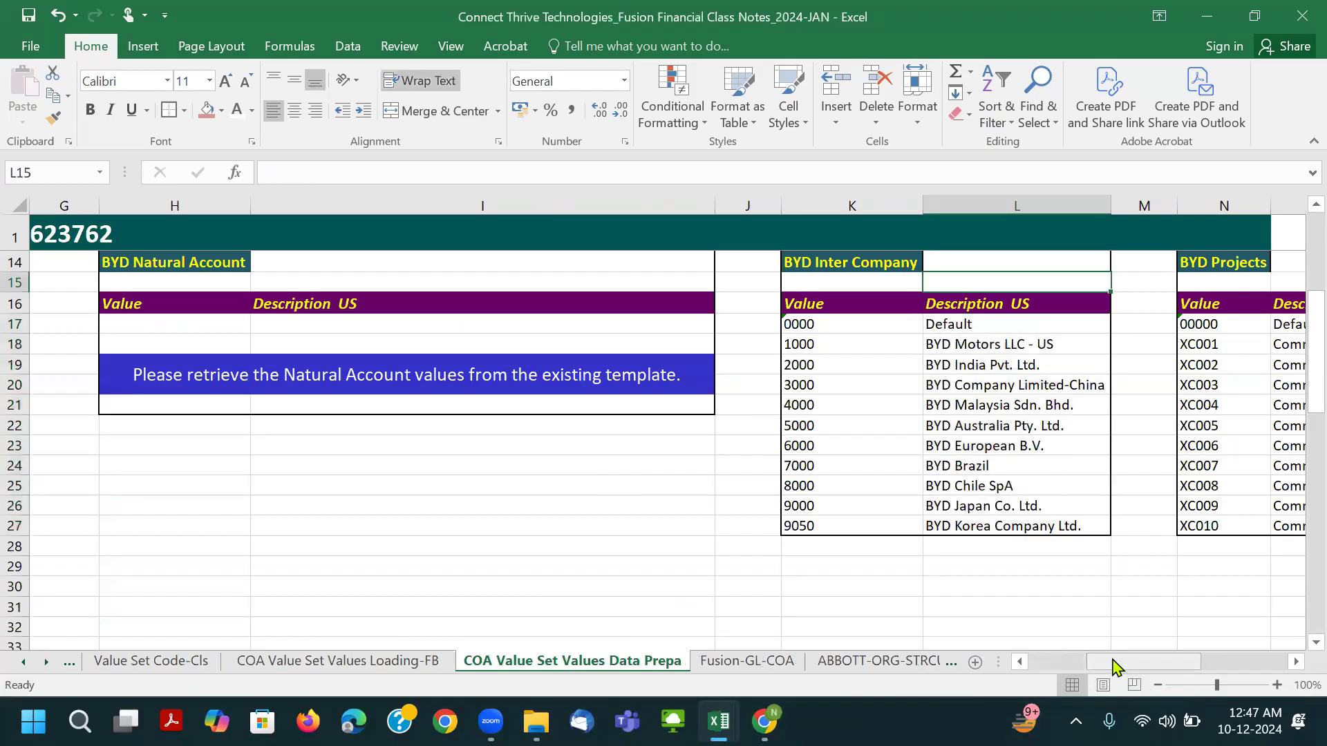
{"action": "left_click_drag", "start_coordinate": [1115, 665], "coordinate": [1095, 665]}
{"action": "key", "text": "alt+Tab"}
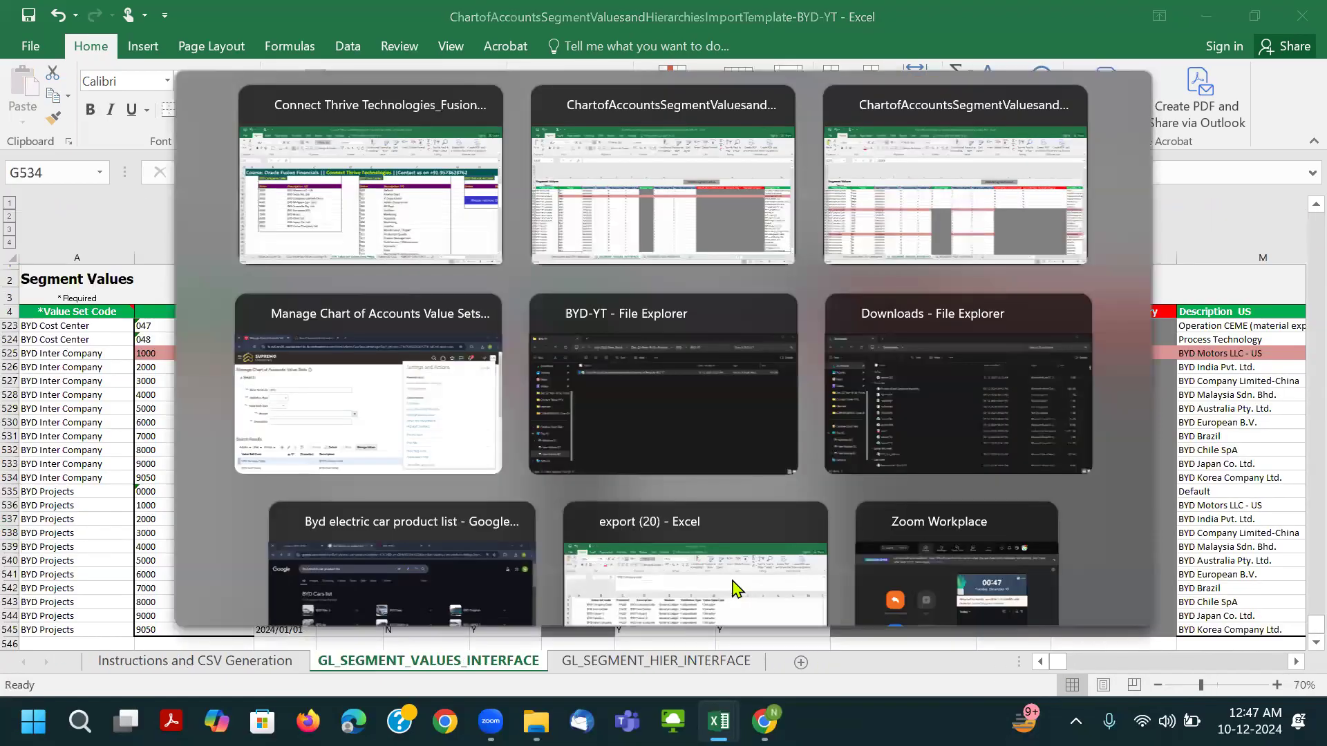
{"action": "left_click", "coordinate": [162, 493]}
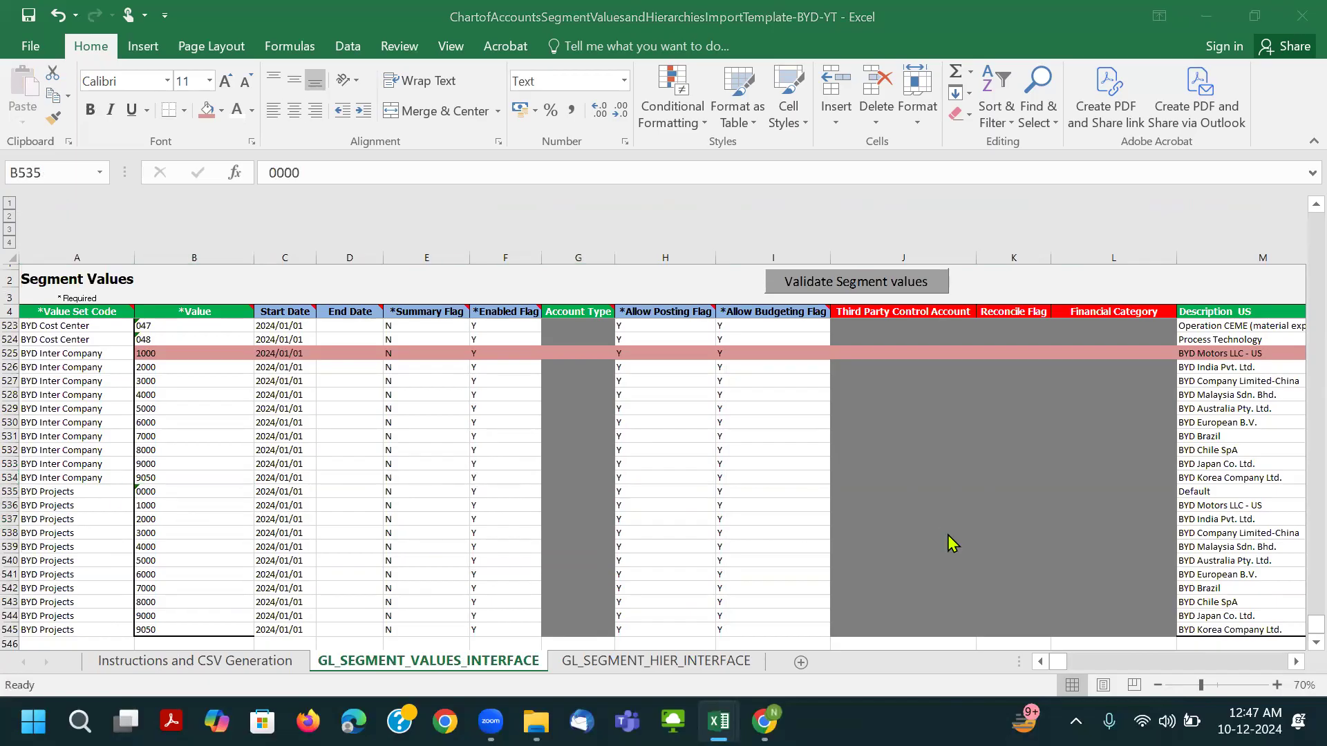
{"action": "key", "text": "alt+Tab"}
{"action": "left_click", "coordinate": [1149, 311]}
{"action": "key", "text": "Right"}
{"action": "key", "text": "Right"}
{"action": "key", "text": "Right"}
{"action": "key", "text": "Right"}
{"action": "key", "text": "Right"}
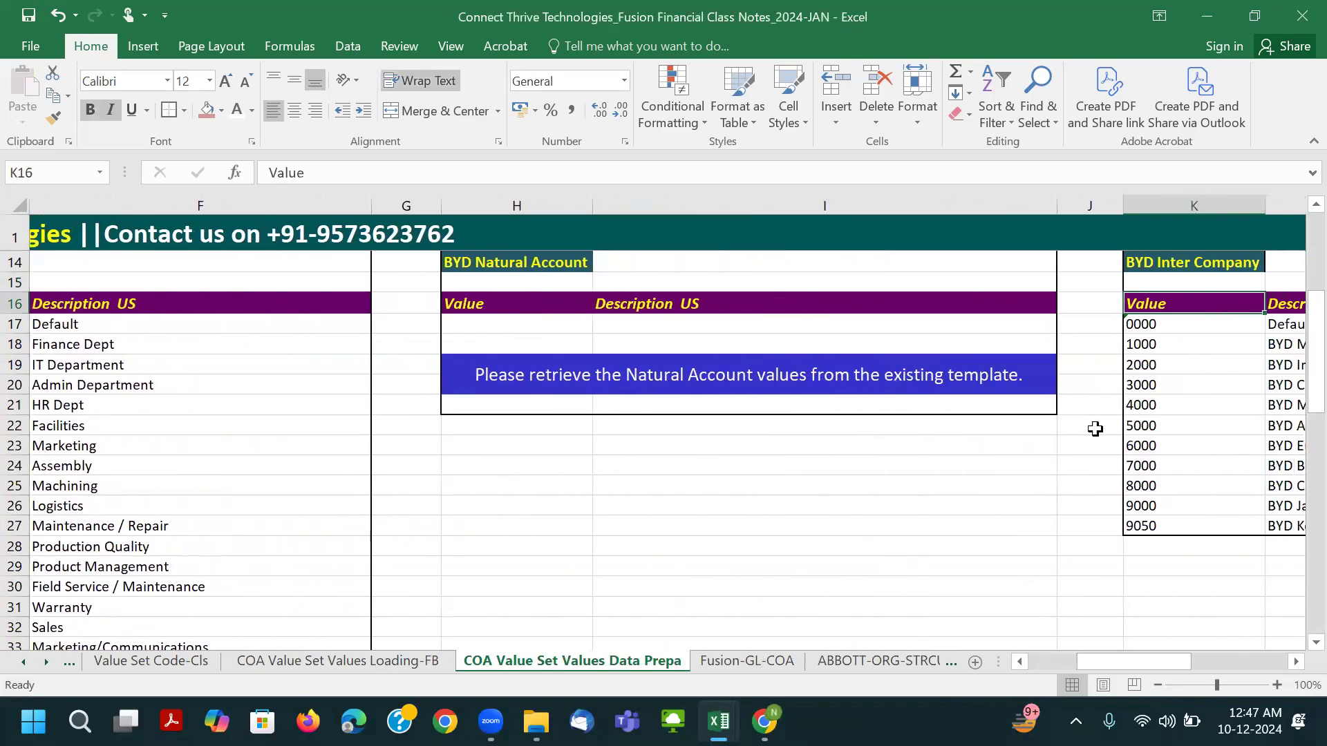
{"action": "left_click", "coordinate": [813, 332]}
{"action": "key", "text": "Right"}
{"action": "key", "text": "Right"}
{"action": "key", "text": "Right"}
{"action": "key", "text": "Right"}
{"action": "key", "text": "Right"}
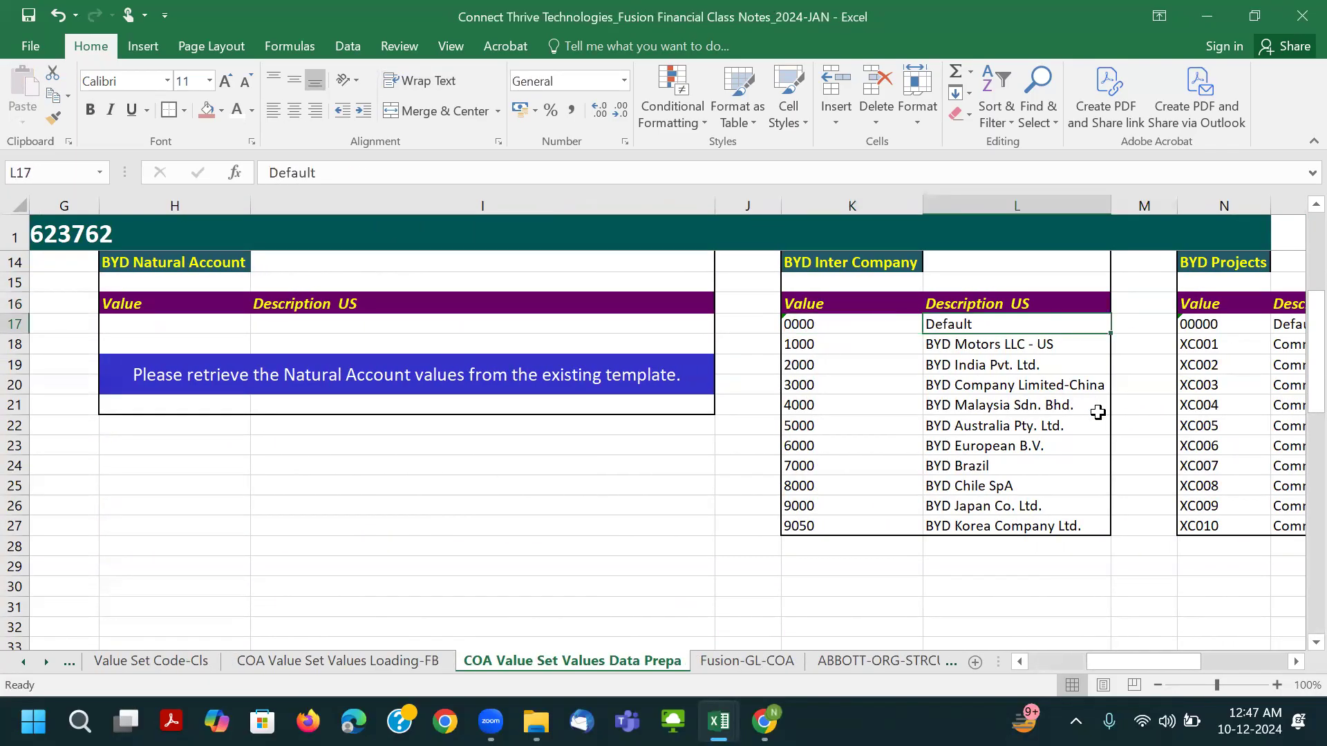
{"action": "scroll", "coordinate": [884, 350], "scroll_direction": "right", "scroll_amount": 1}
{"action": "left_click_drag", "start_coordinate": [530, 325], "coordinate": [571, 543]}
{"action": "key", "text": "ctrl+c"}
{"action": "key", "text": "alt+Tab"}
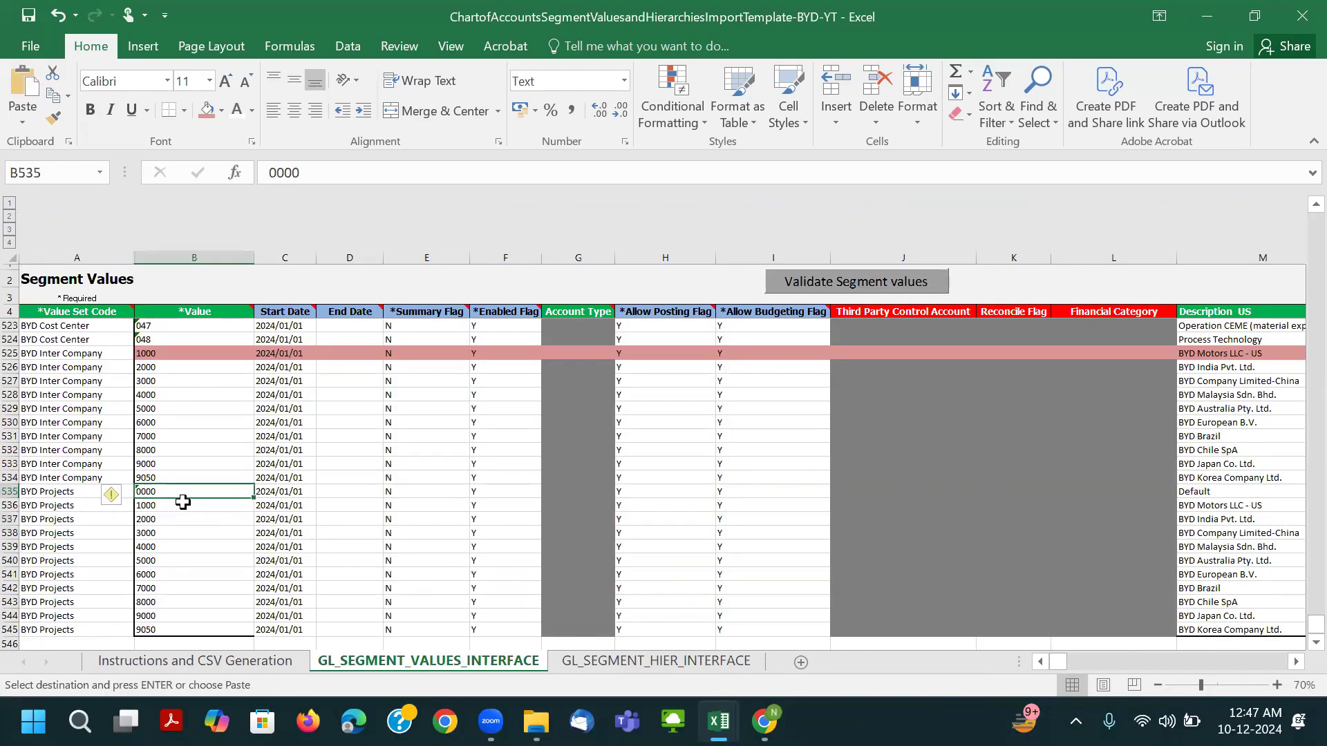
{"action": "key", "text": "ctrl+v"}
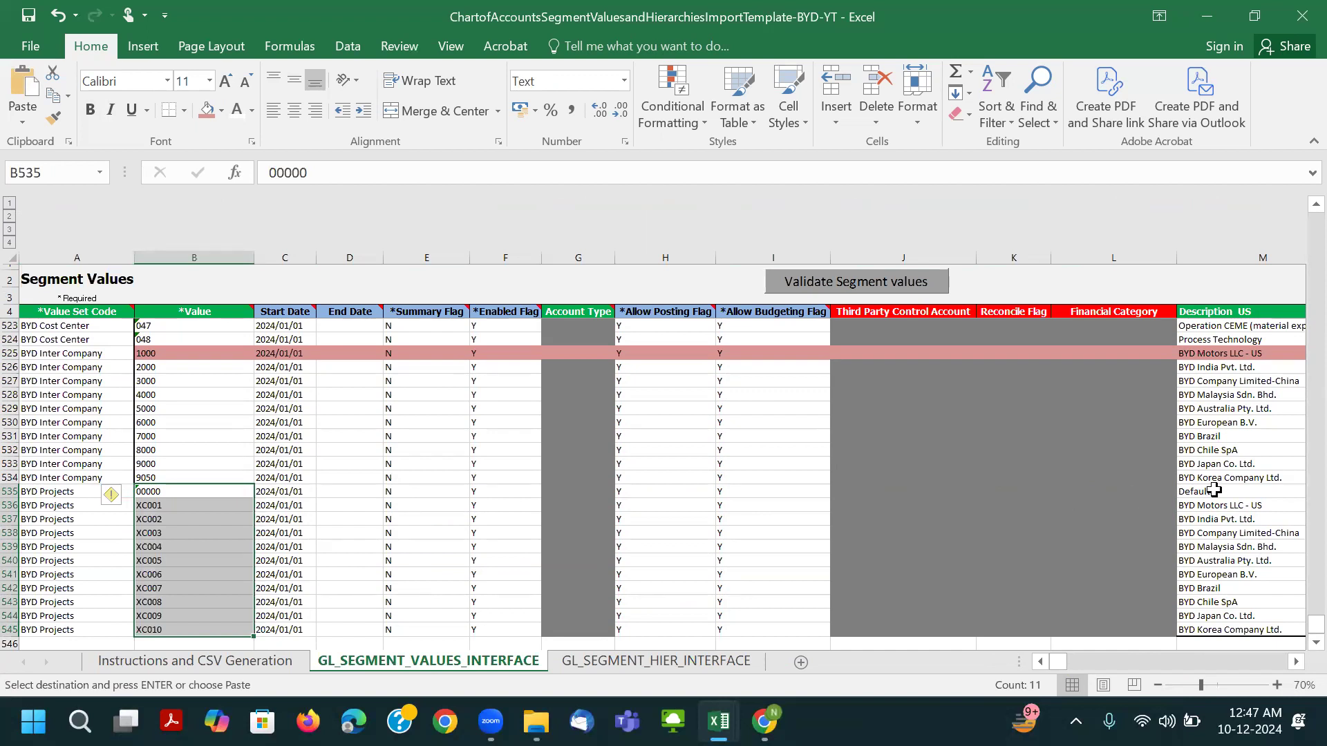
Copy the BYD Projects descriptions, Default to Common Project - South Korea, from the class notes into Description US from M535 and save the template.
{"action": "left_click", "coordinate": [173, 493]}
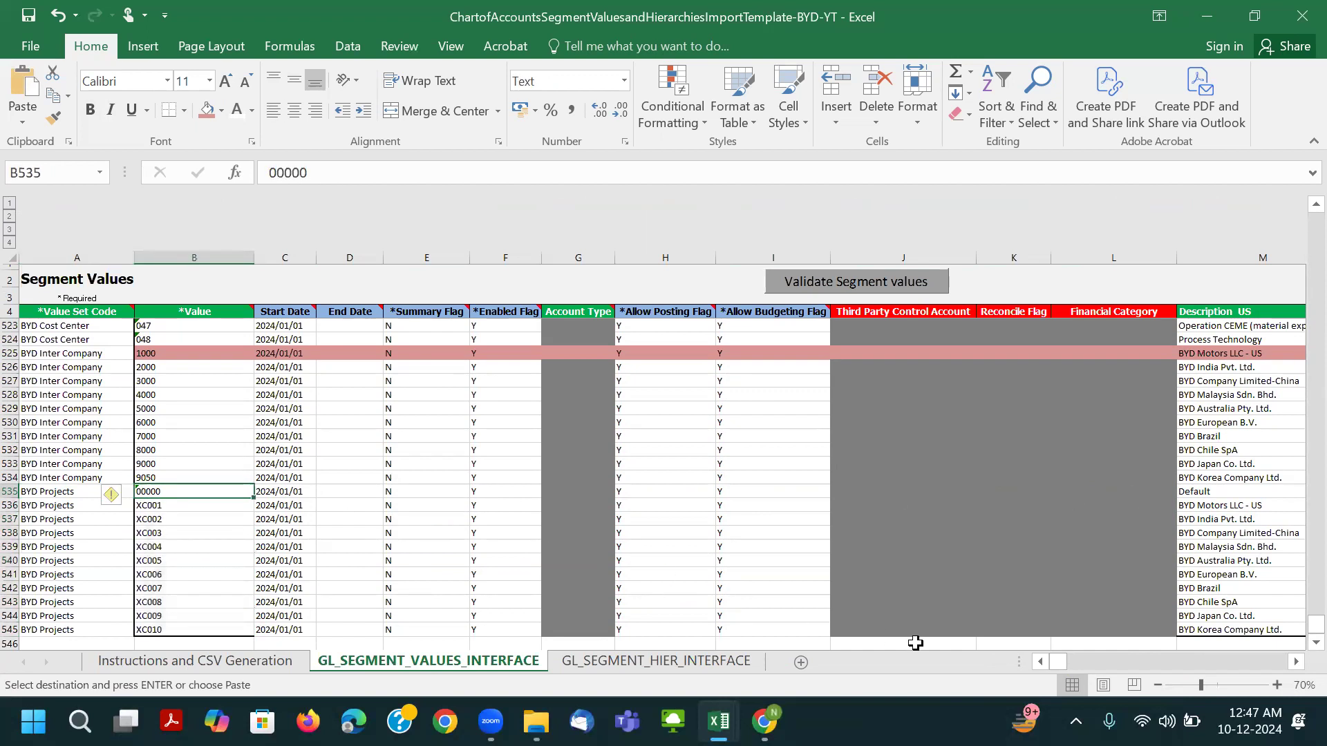
{"action": "key", "text": "Right"}
{"action": "key", "text": "Right"}
{"action": "key", "text": "Right"}
{"action": "key", "text": "Right"}
{"action": "key", "text": "Right"}
{"action": "key", "text": "Right"}
{"action": "key", "text": "Right"}
{"action": "key", "text": "Right"}
{"action": "key", "text": "Right"}
{"action": "key", "text": "Right"}
{"action": "key", "text": "Right"}
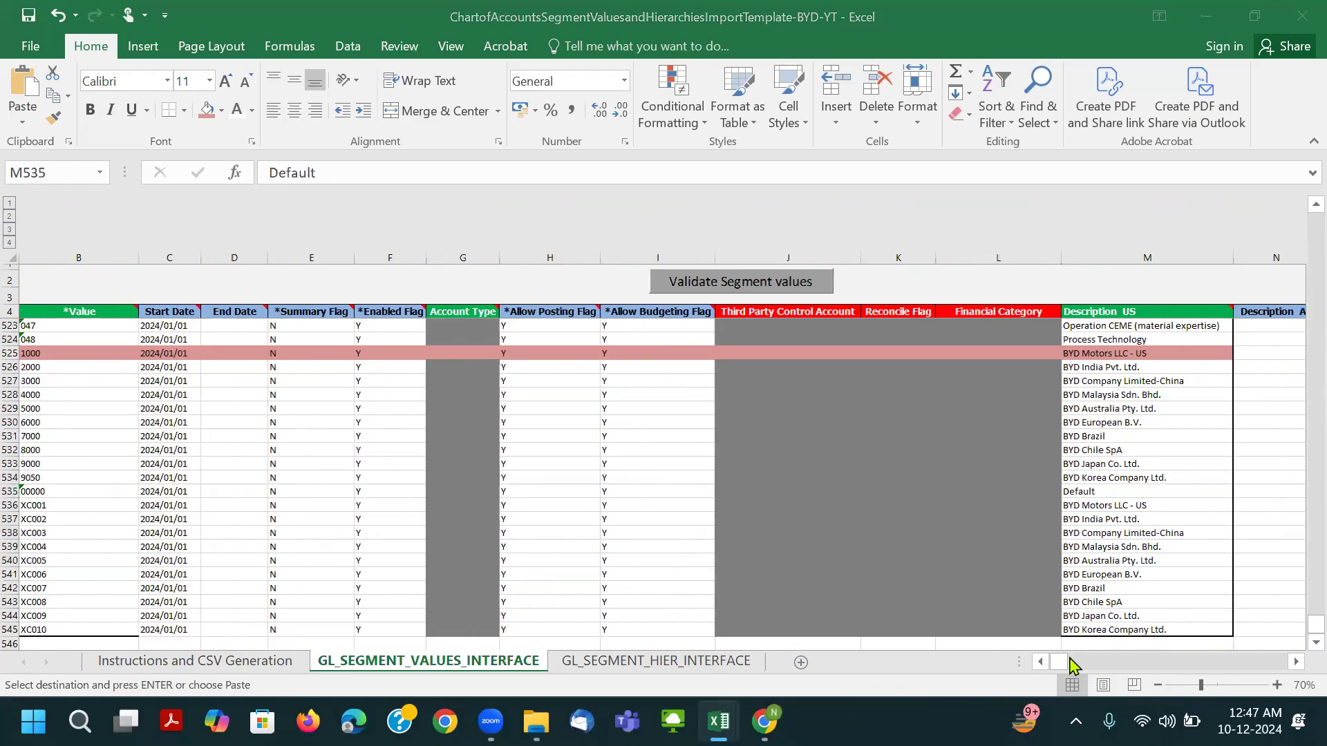
{"action": "key", "text": "ctrl+Tab"}
{"action": "left_click_drag", "start_coordinate": [593, 330], "coordinate": [608, 526]}
{"action": "key", "text": "ctrl+c"}
{"action": "key", "text": "ctrl+Tab"}
{"action": "key", "text": "ctrl+v"}
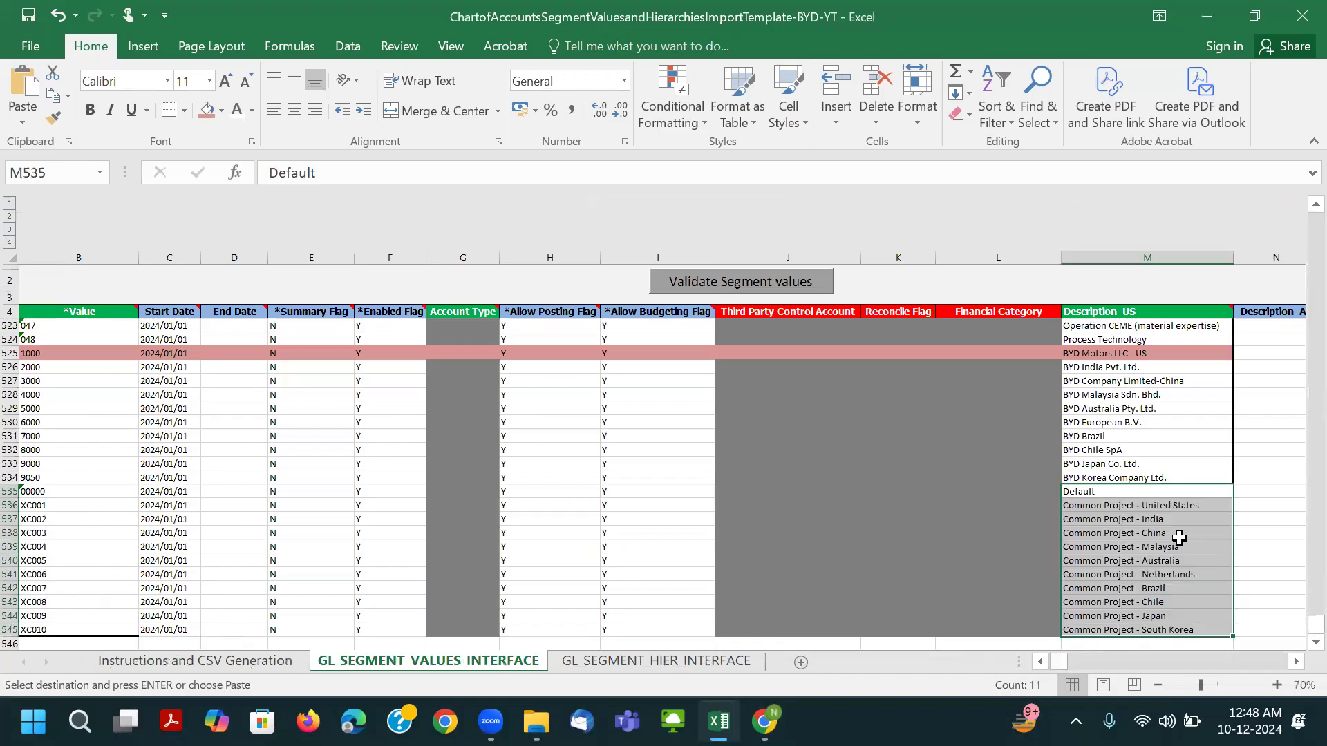
{"action": "key", "text": "ctrl+s"}
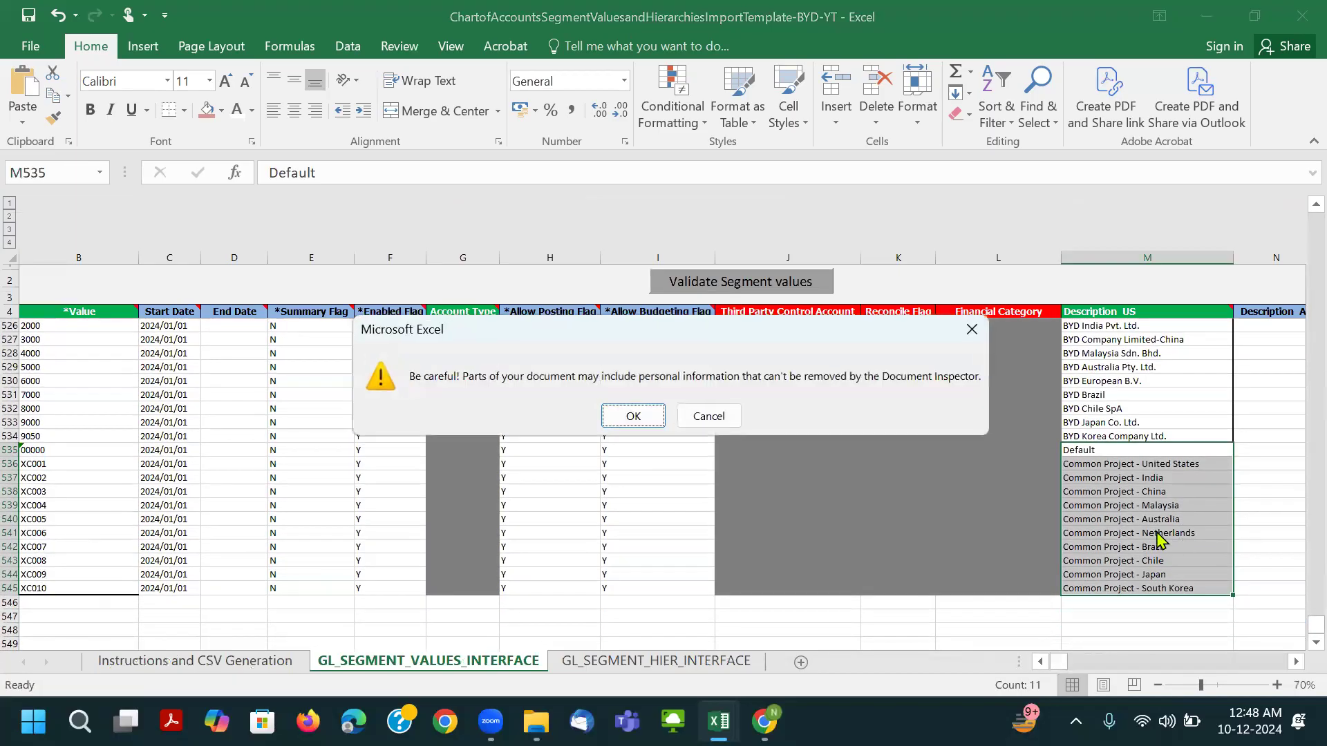
{"action": "left_click", "coordinate": [633, 416]}
{"action": "left_click", "coordinate": [1098, 464]}
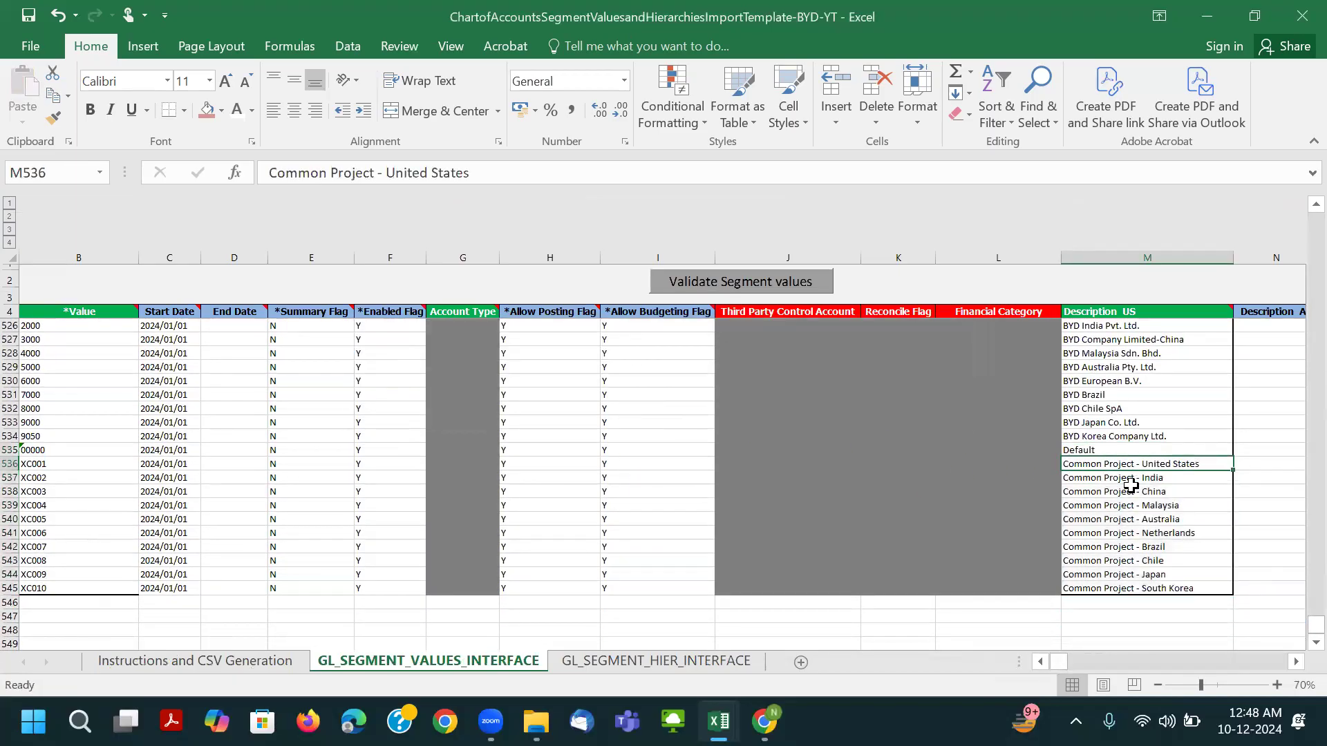
Copy the value set code BYD Location from the class notes into A546 of the template and left-align it.
{"action": "left_click_drag", "start_coordinate": [1065, 662], "coordinate": [1059, 665]}
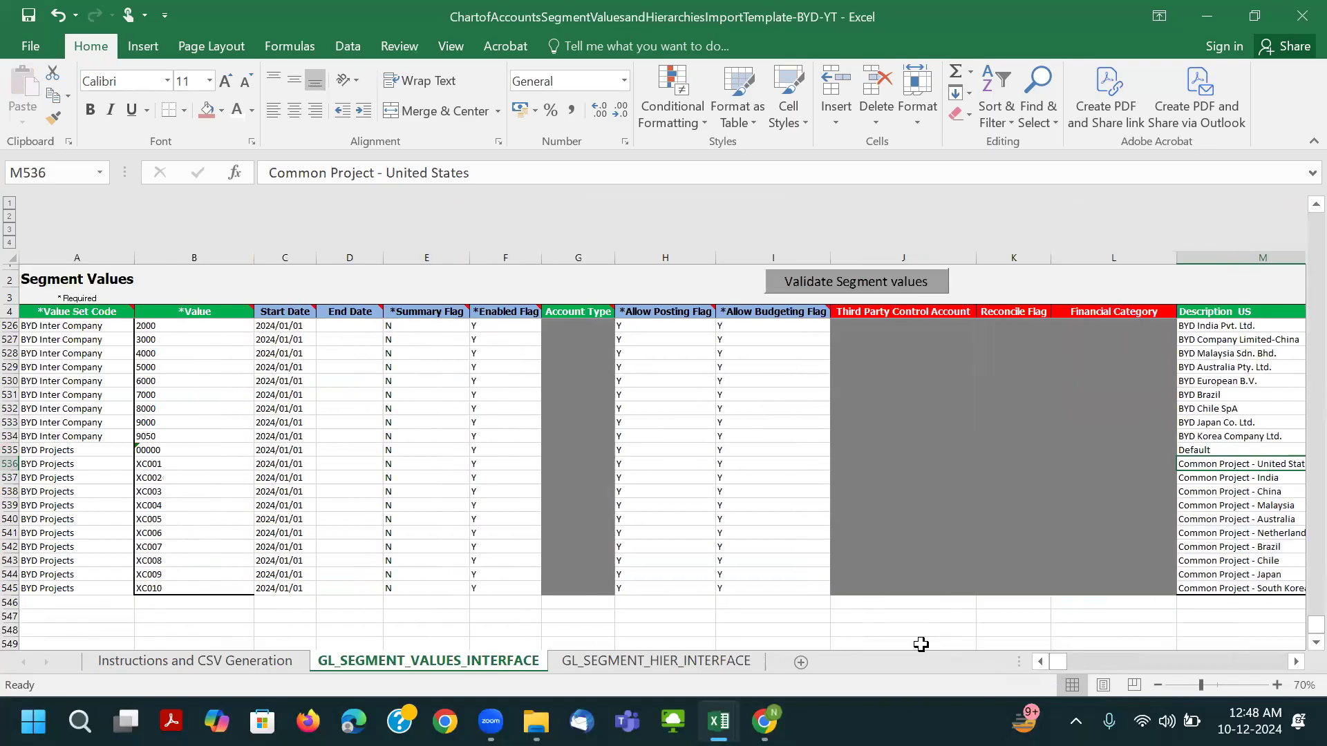
{"action": "key", "text": "alt+Tab"}
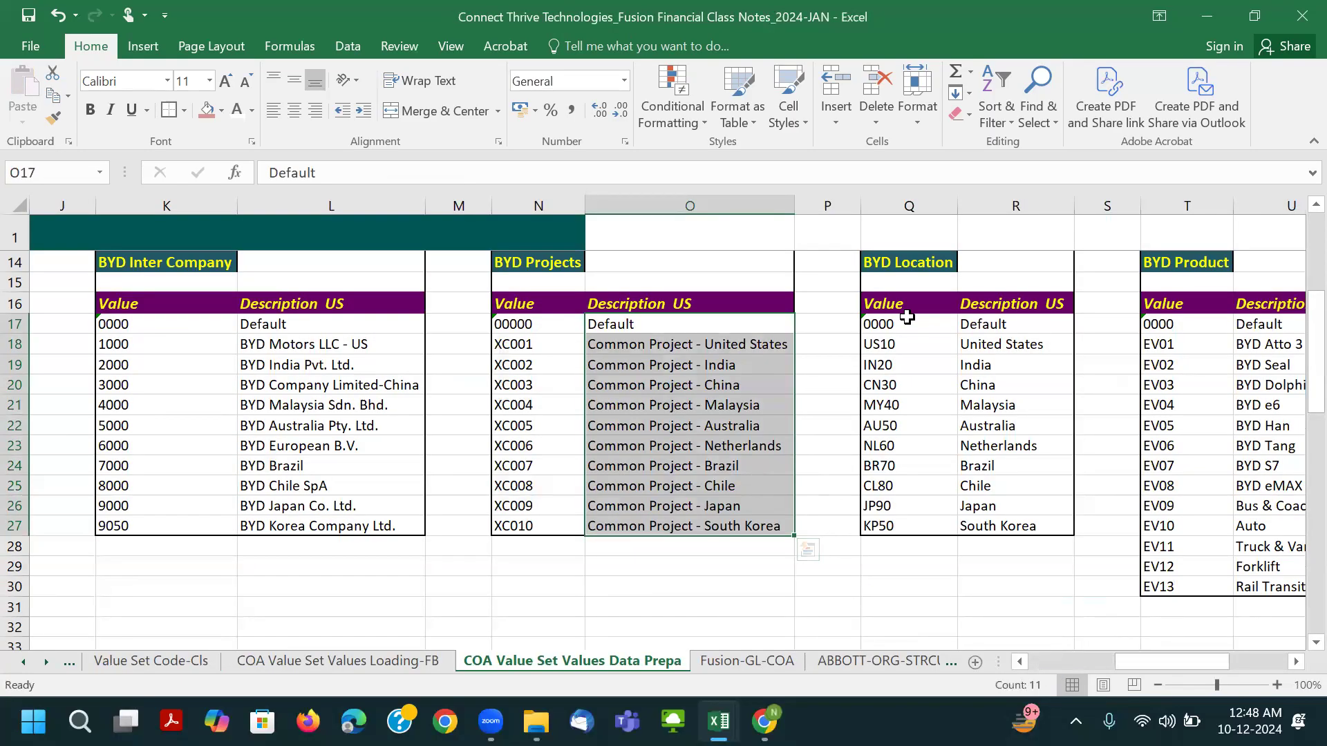
{"action": "left_click", "coordinate": [885, 270]}
{"action": "left_click_drag", "start_coordinate": [1140, 661], "coordinate": [1054, 661]}
{"action": "scroll", "coordinate": [321, 413], "scroll_direction": "up", "scroll_amount": 4}
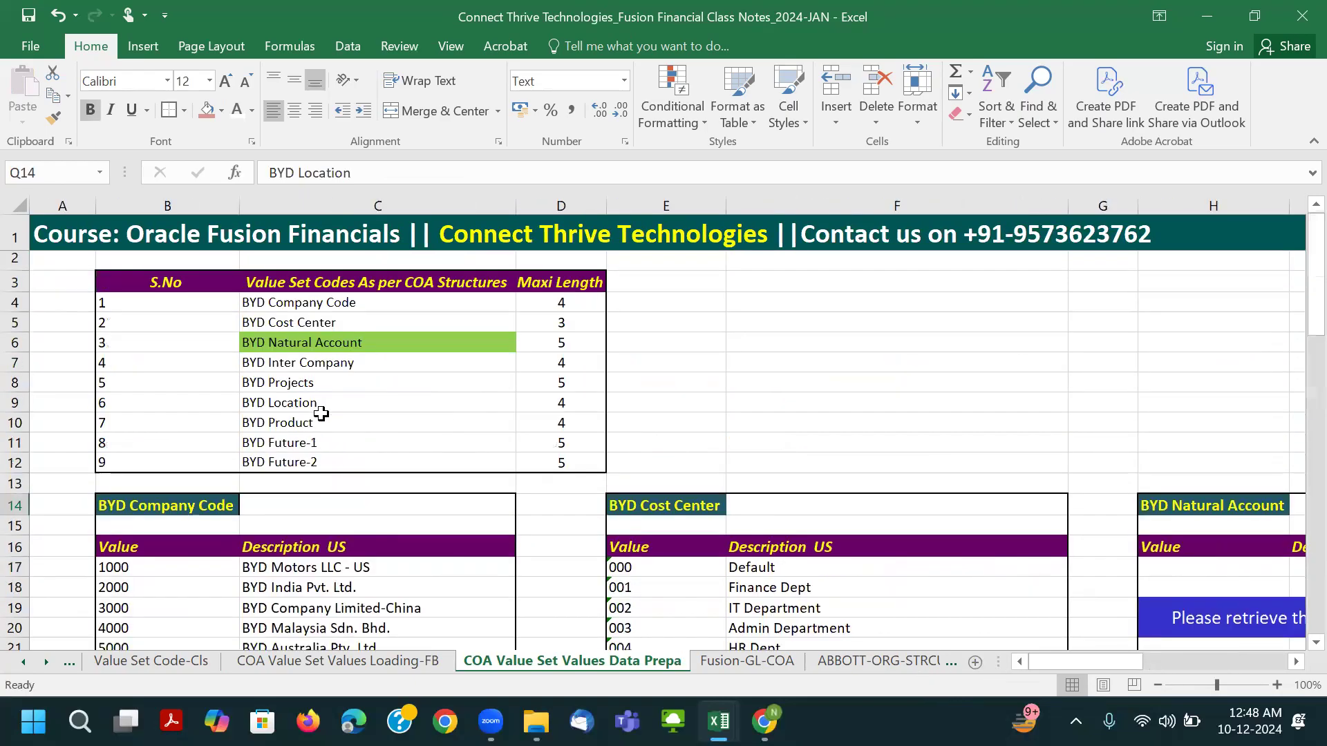
{"action": "left_click", "coordinate": [321, 408]}
{"action": "left_click_drag", "start_coordinate": [373, 173], "coordinate": [267, 172]}
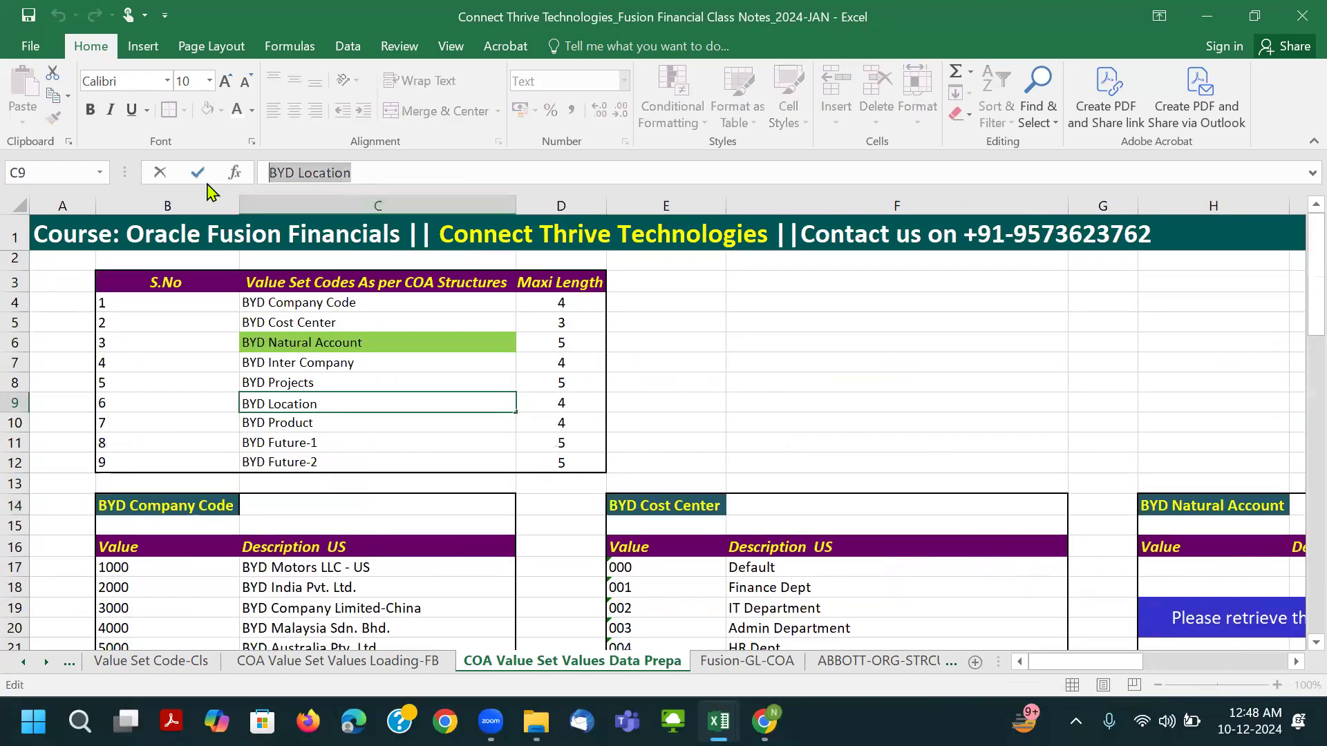
{"action": "left_click", "coordinate": [443, 471]}
{"action": "key", "text": "alt+Tab"}
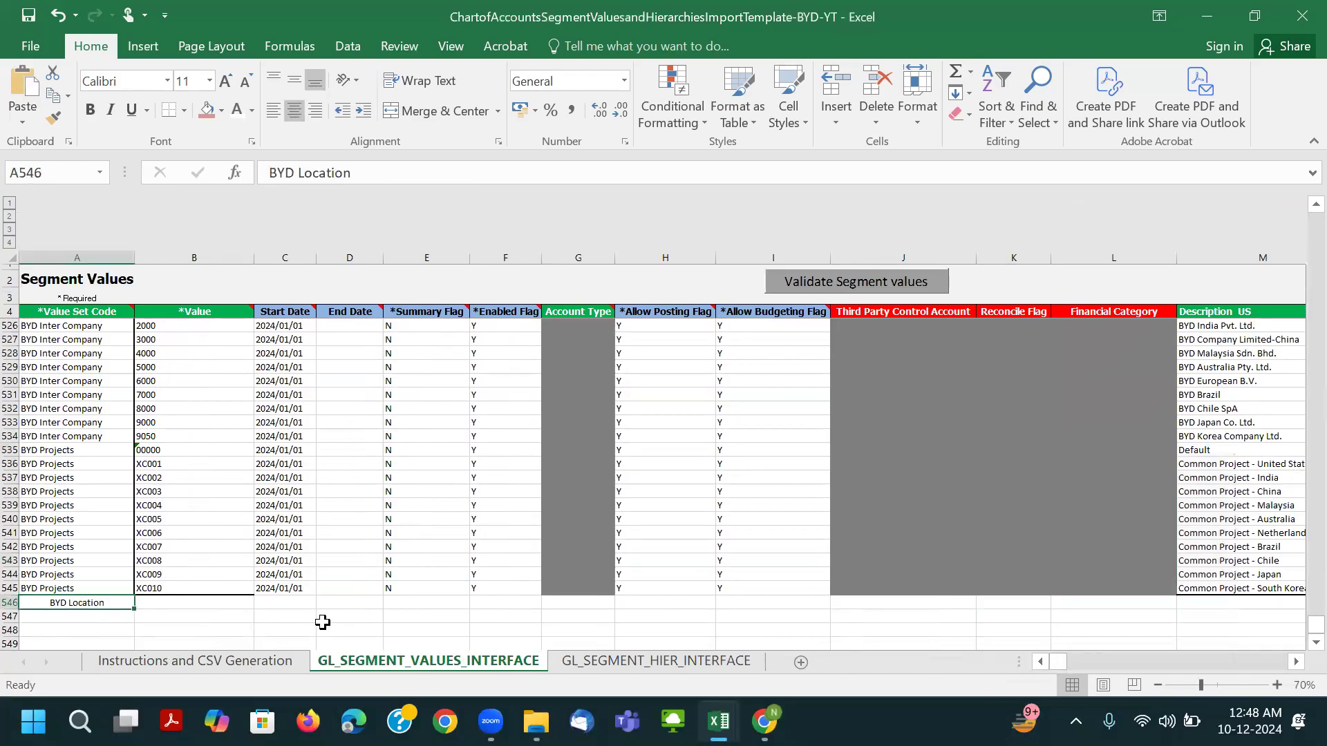
{"action": "left_click", "coordinate": [273, 114]}
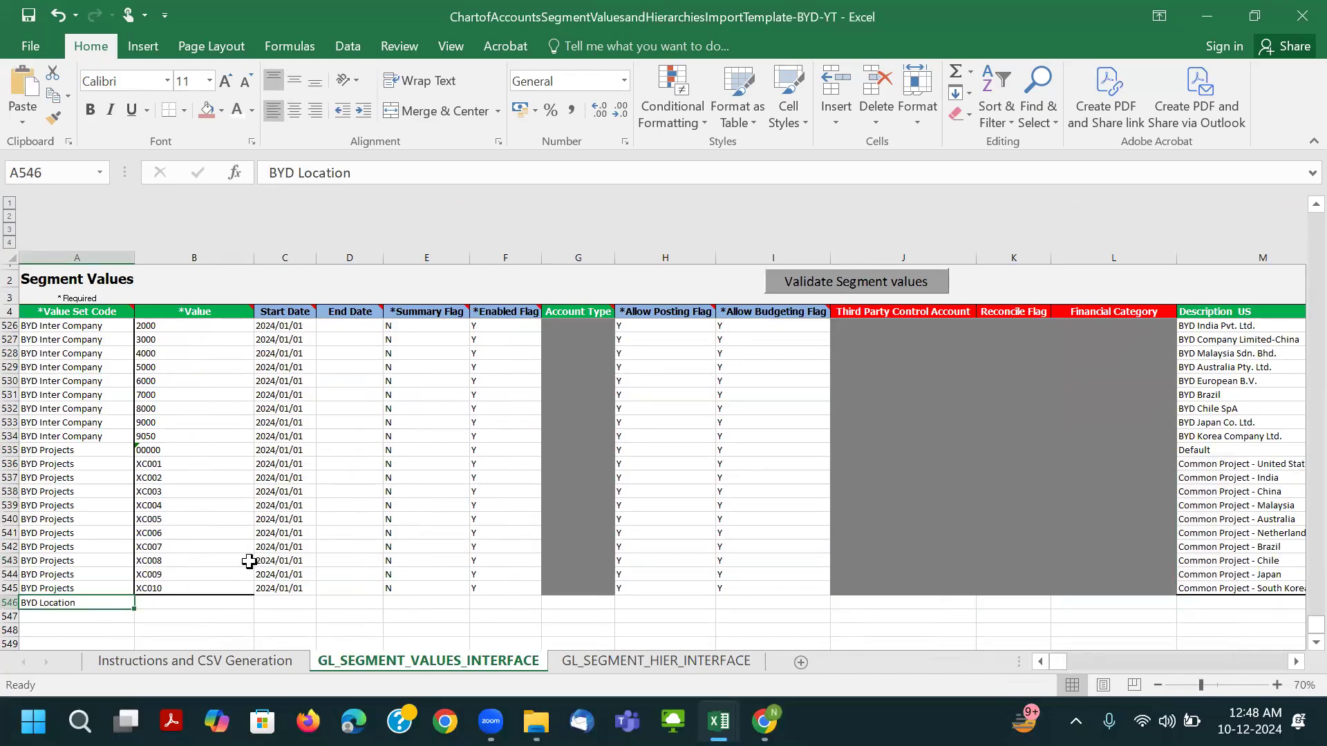
Copy the values 0000 to KP50 from the BYD Location table in the class notes into the template's Value column from B546.
{"action": "key", "text": "alt+Tab"}
{"action": "left_click", "coordinate": [1168, 503]}
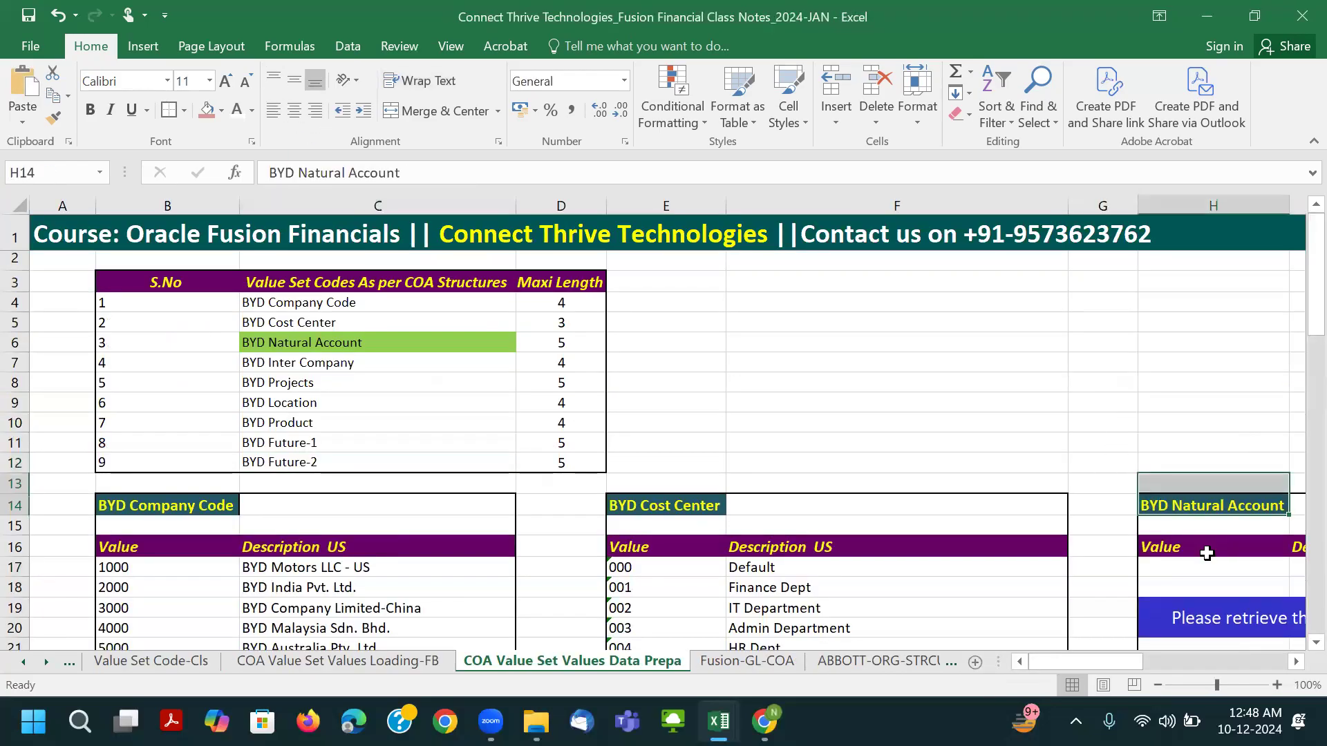
{"action": "key", "text": "Up"}
{"action": "key", "text": "Up"}
{"action": "key", "text": "Up"}
{"action": "key", "text": "Up"}
{"action": "key", "text": "Up"}
{"action": "key", "text": "Right"}
{"action": "key", "text": "Right"}
{"action": "key", "text": "Right"}
{"action": "key", "text": "Right"}
{"action": "key", "text": "Right"}
{"action": "key", "text": "Right"}
{"action": "key", "text": "Right"}
{"action": "key", "text": "Right"}
{"action": "key", "text": "Right"}
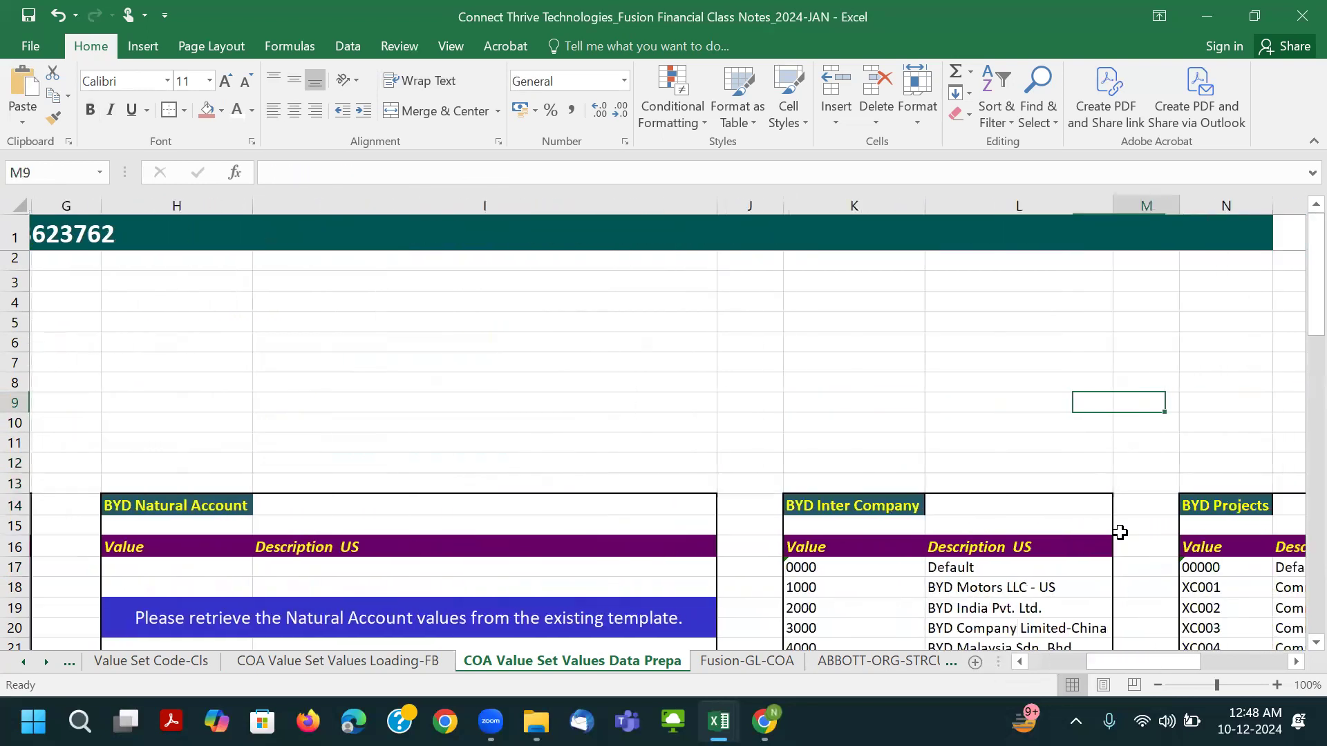
{"action": "scroll", "coordinate": [737, 527], "scroll_direction": "down", "scroll_amount": 3}
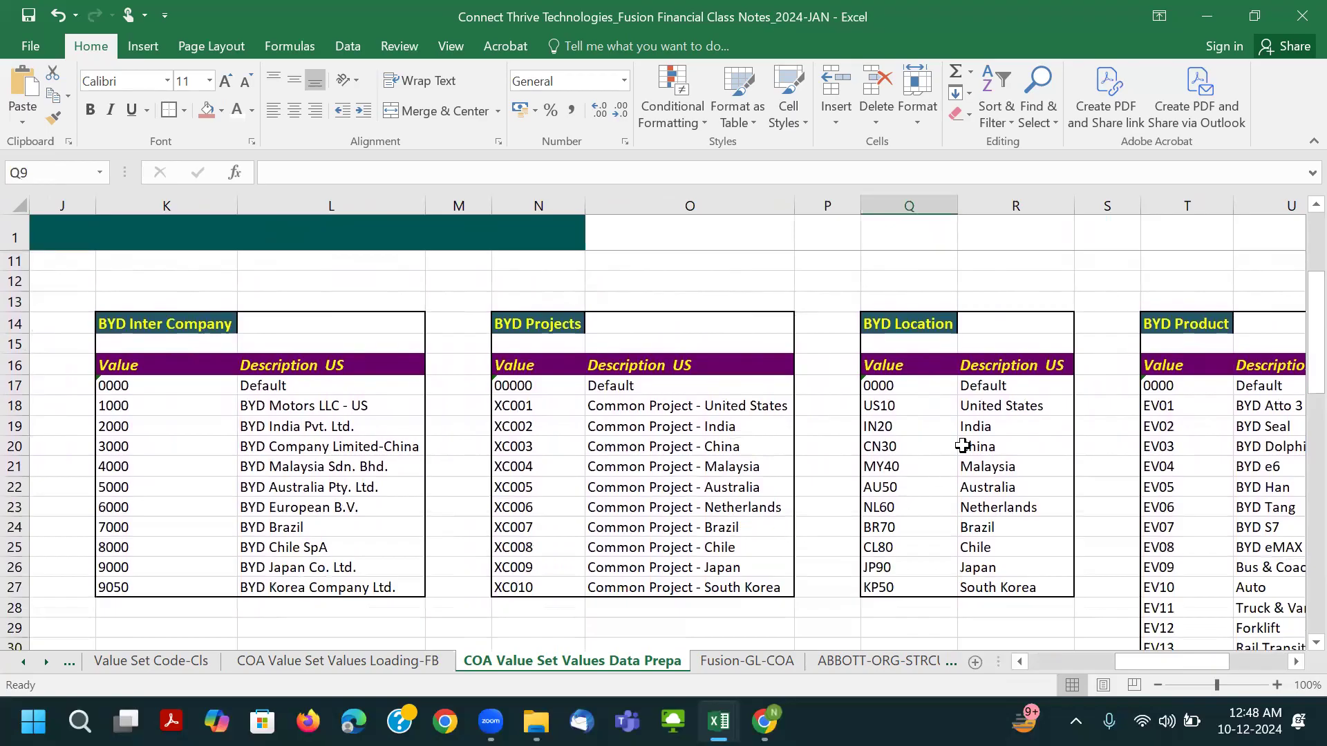
{"action": "left_click_drag", "start_coordinate": [881, 386], "coordinate": [900, 590]}
{"action": "key", "text": "ctrl+c"}
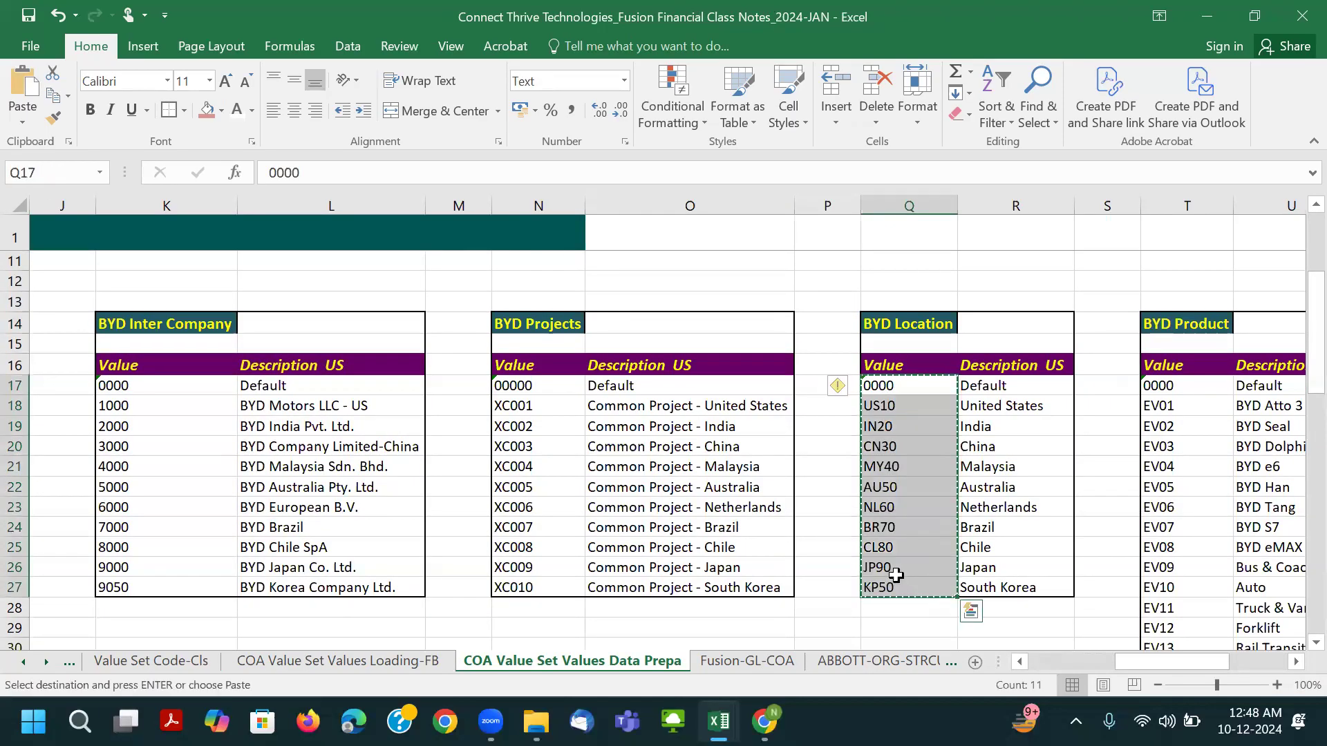
{"action": "key", "text": "alt+Tab"}
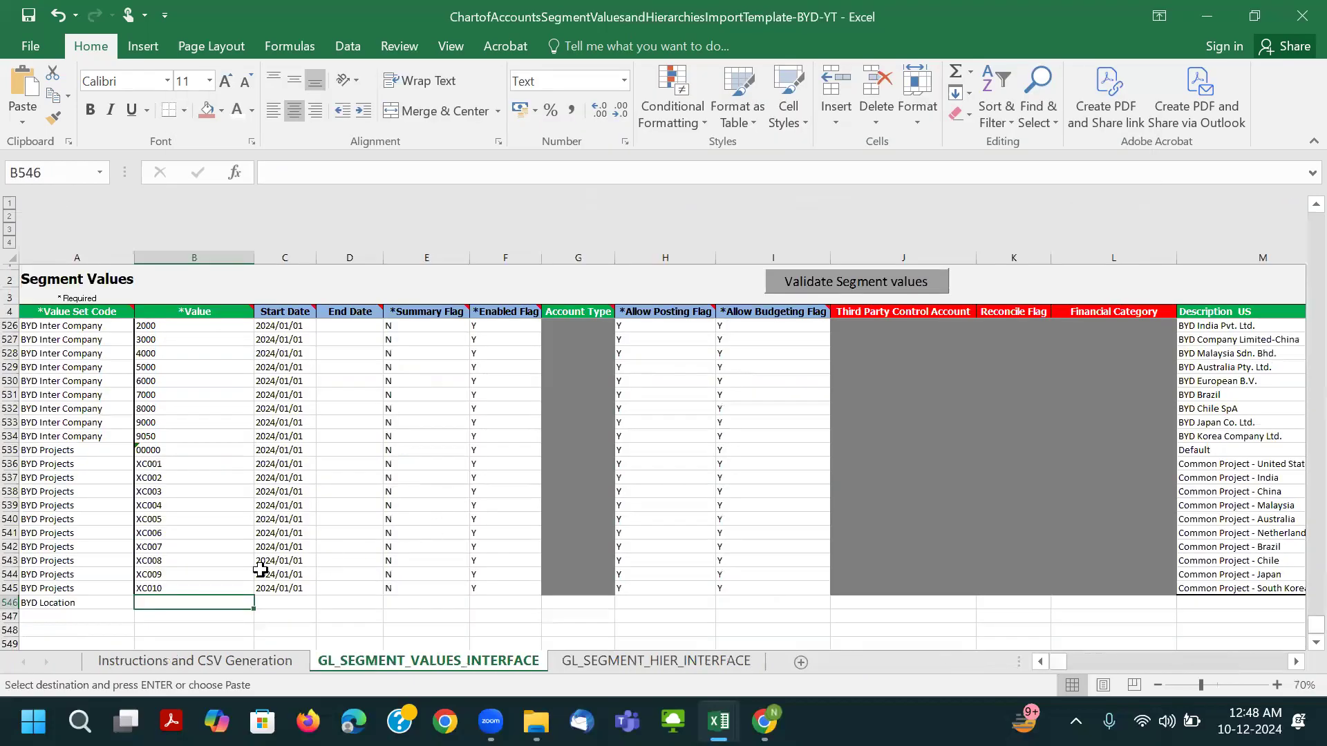
{"action": "scroll", "coordinate": [224, 574], "scroll_direction": "down", "scroll_amount": 1}
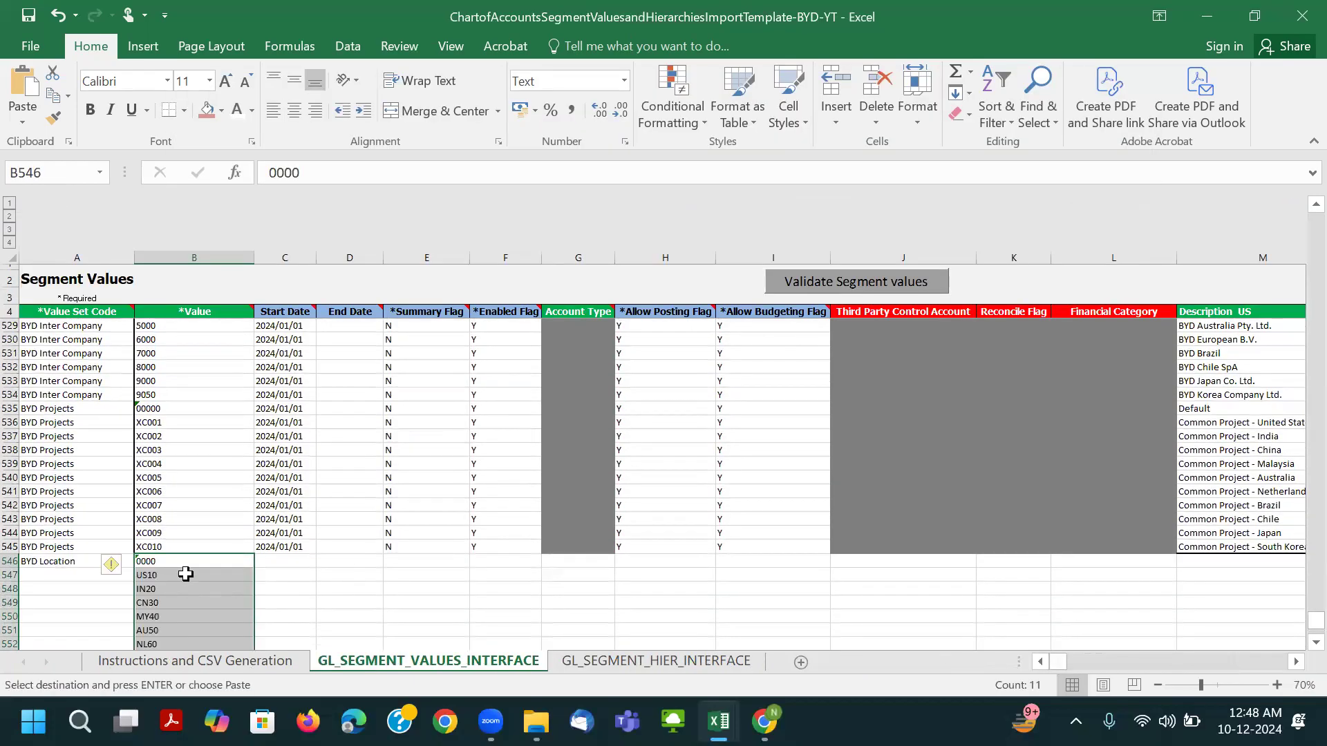
Copy BYD Location from A546 into A547:A556.
{"action": "left_click", "coordinate": [186, 575]}
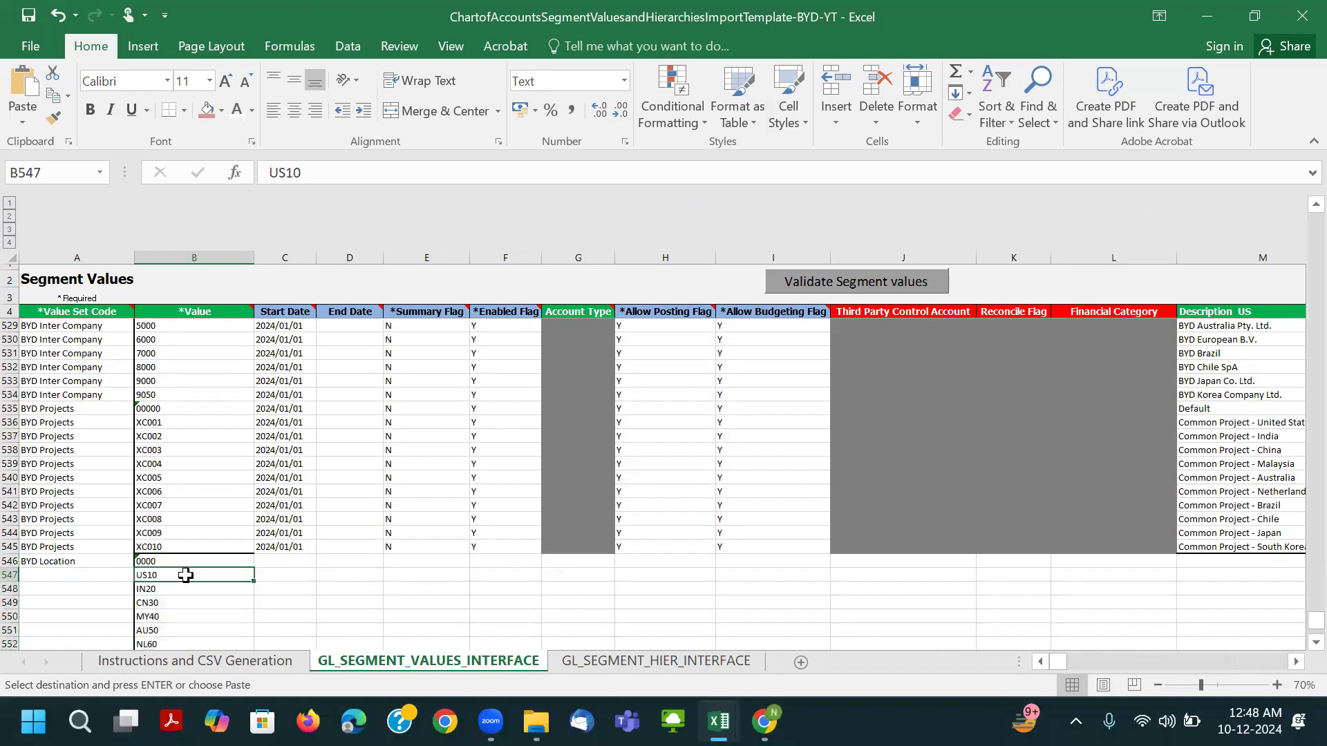
{"action": "left_click", "coordinate": [121, 561]}
{"action": "scroll", "coordinate": [233, 574], "scroll_direction": "down", "scroll_amount": 2}
{"action": "left_click_drag", "start_coordinate": [65, 489], "coordinate": [89, 614]}
{"action": "key", "text": "ctrl+v"}
Copy the BYD Location descriptions, Default to South Korea, from the class notes into the template's Description US column from M546.
{"action": "left_click", "coordinate": [238, 480]}
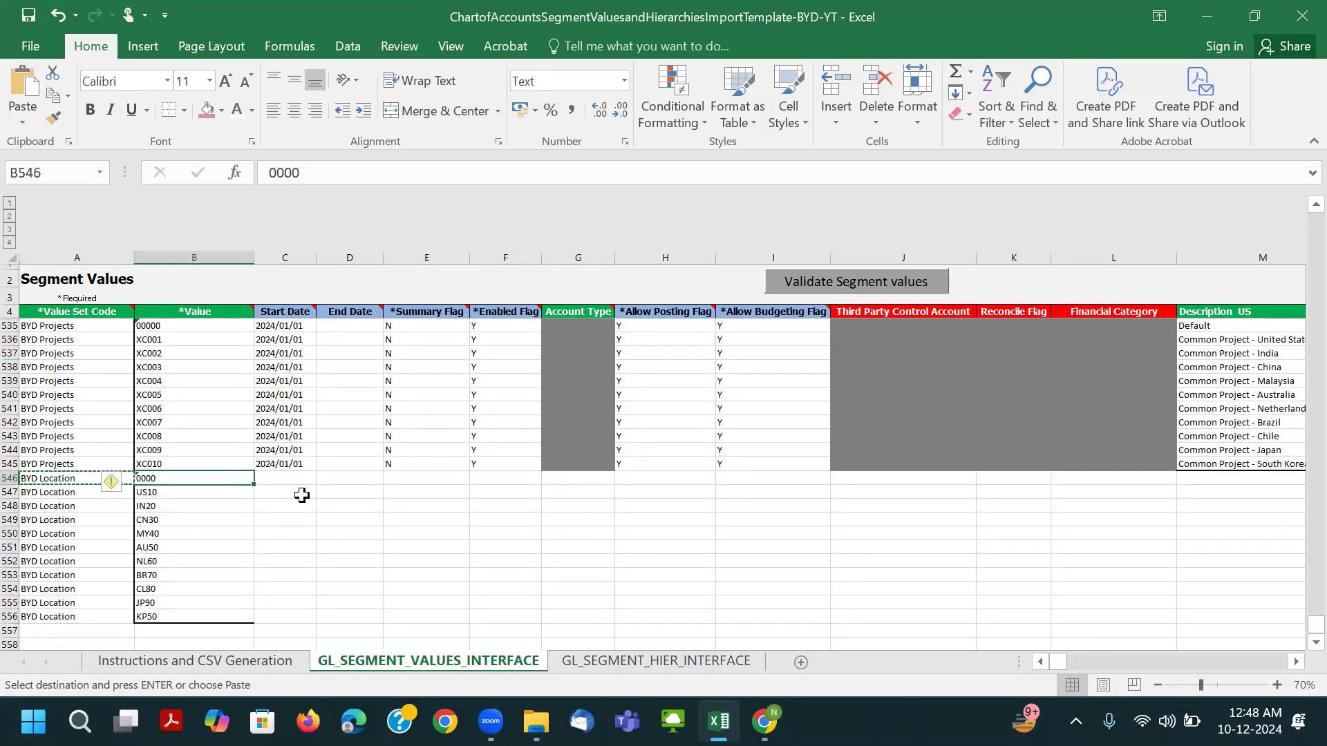
{"action": "key", "text": "alt+Tab"}
{"action": "left_click_drag", "start_coordinate": [994, 387], "coordinate": [998, 588]}
{"action": "key", "text": "ctrl+c"}
{"action": "key", "text": "alt+Tab"}
{"action": "key", "text": "Right"}
{"action": "key", "text": "Right"}
{"action": "left_click", "coordinate": [1237, 480]}
{"action": "key", "text": "ctrl+v"}
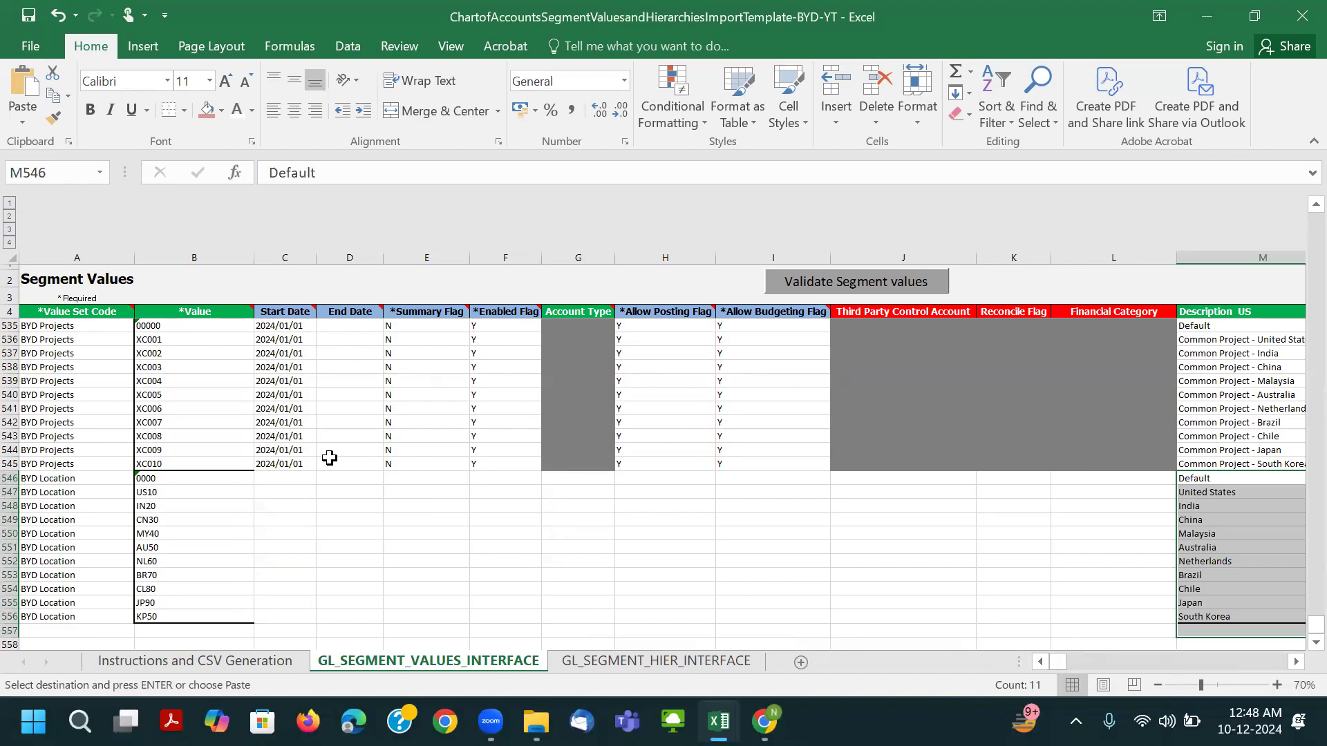
Copy the Start Date through Financial Category cells of row 545 into rows 546 to 556 and save the template.
{"action": "left_click_drag", "start_coordinate": [279, 464], "coordinate": [1106, 464]}
{"action": "key", "text": "ctrl+c"}
{"action": "left_click_drag", "start_coordinate": [282, 478], "coordinate": [298, 616]}
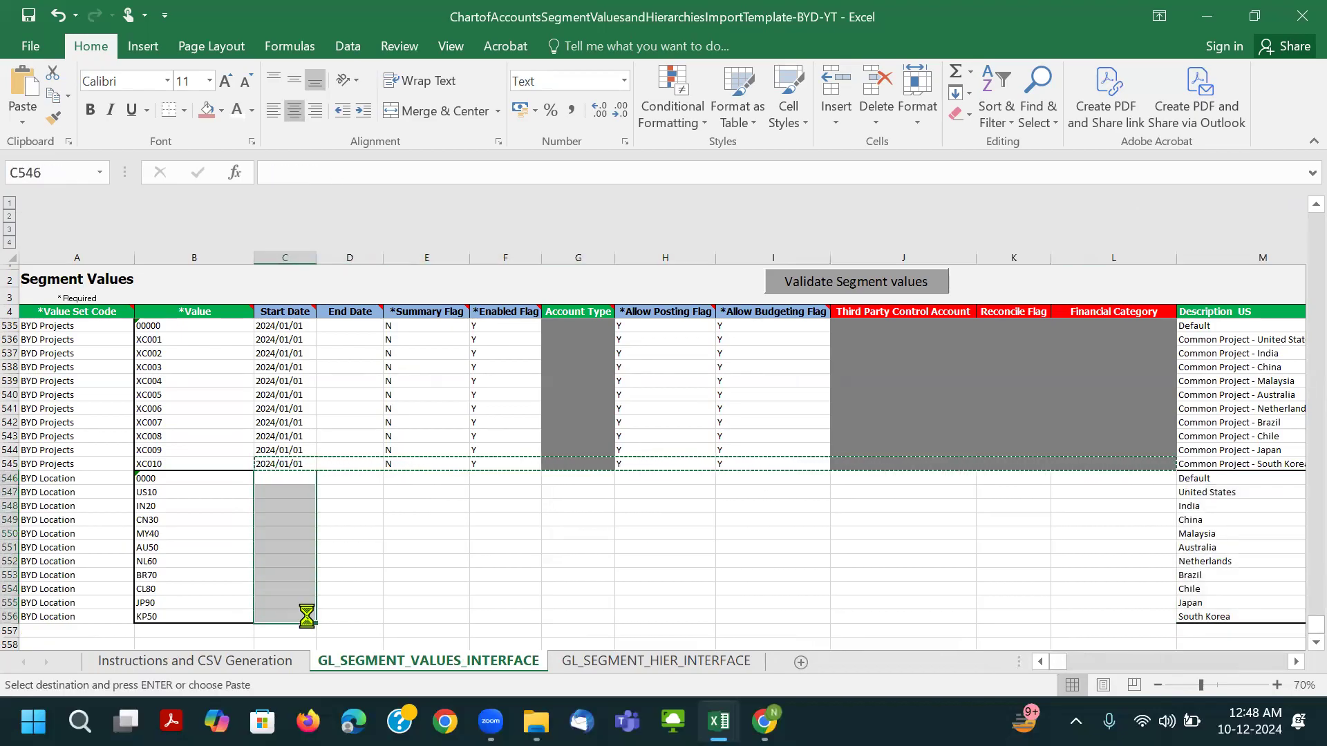
{"action": "key", "text": "ctrl+v"}
{"action": "key", "text": "ctrl+s"}
{"action": "left_click", "coordinate": [629, 416]}
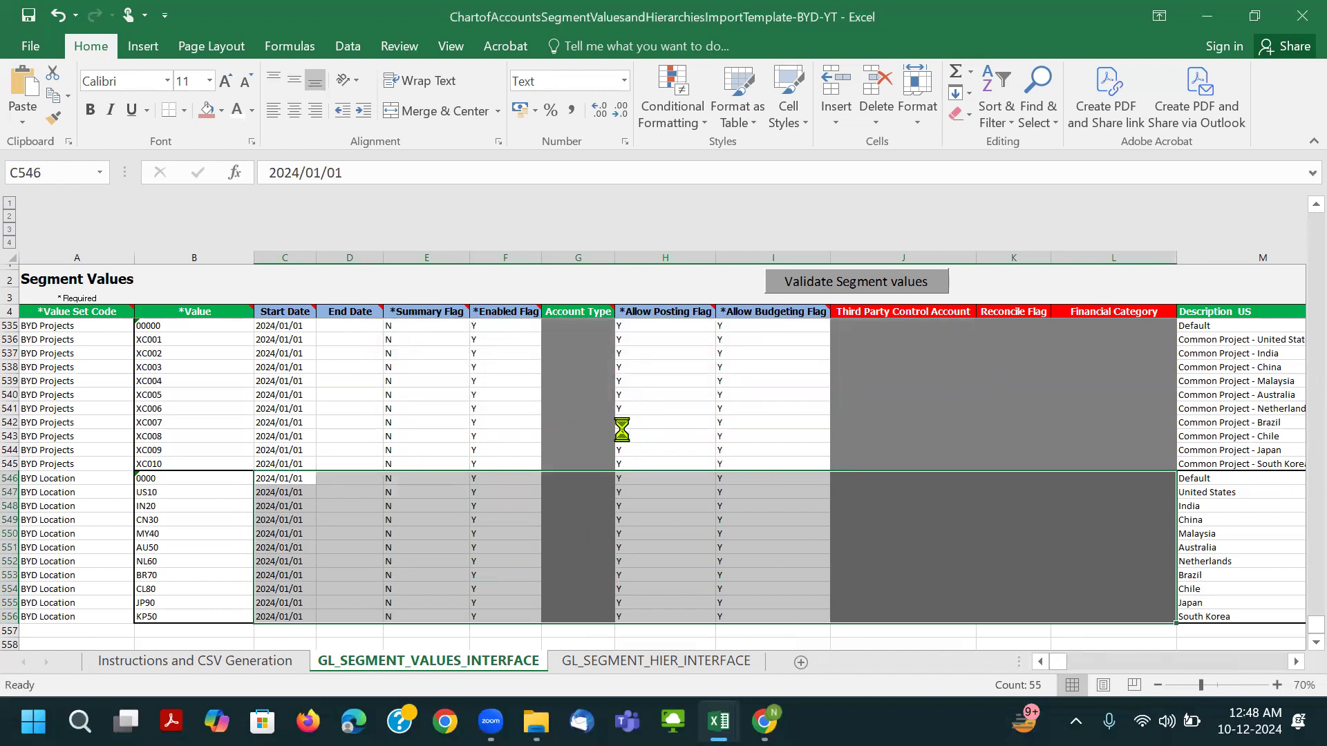
{"action": "left_click", "coordinate": [508, 531]}
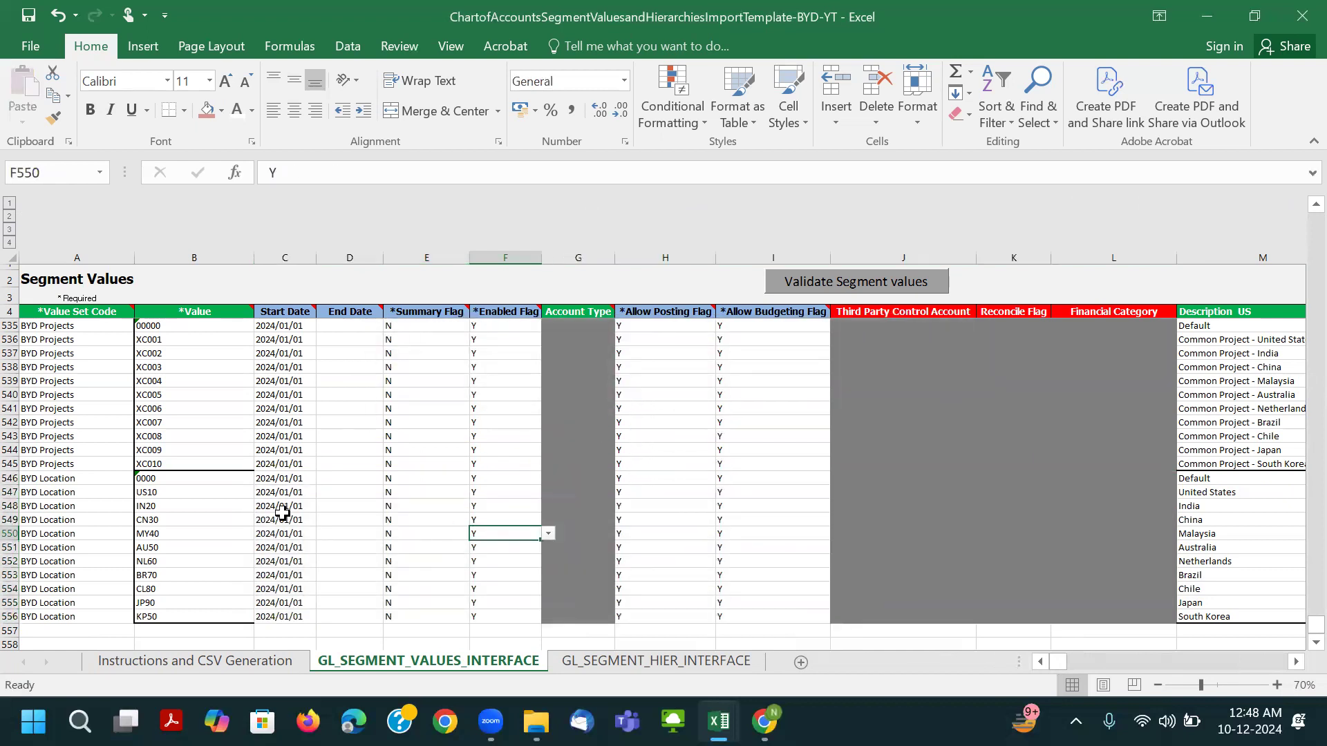
{"action": "left_click", "coordinate": [225, 519]}
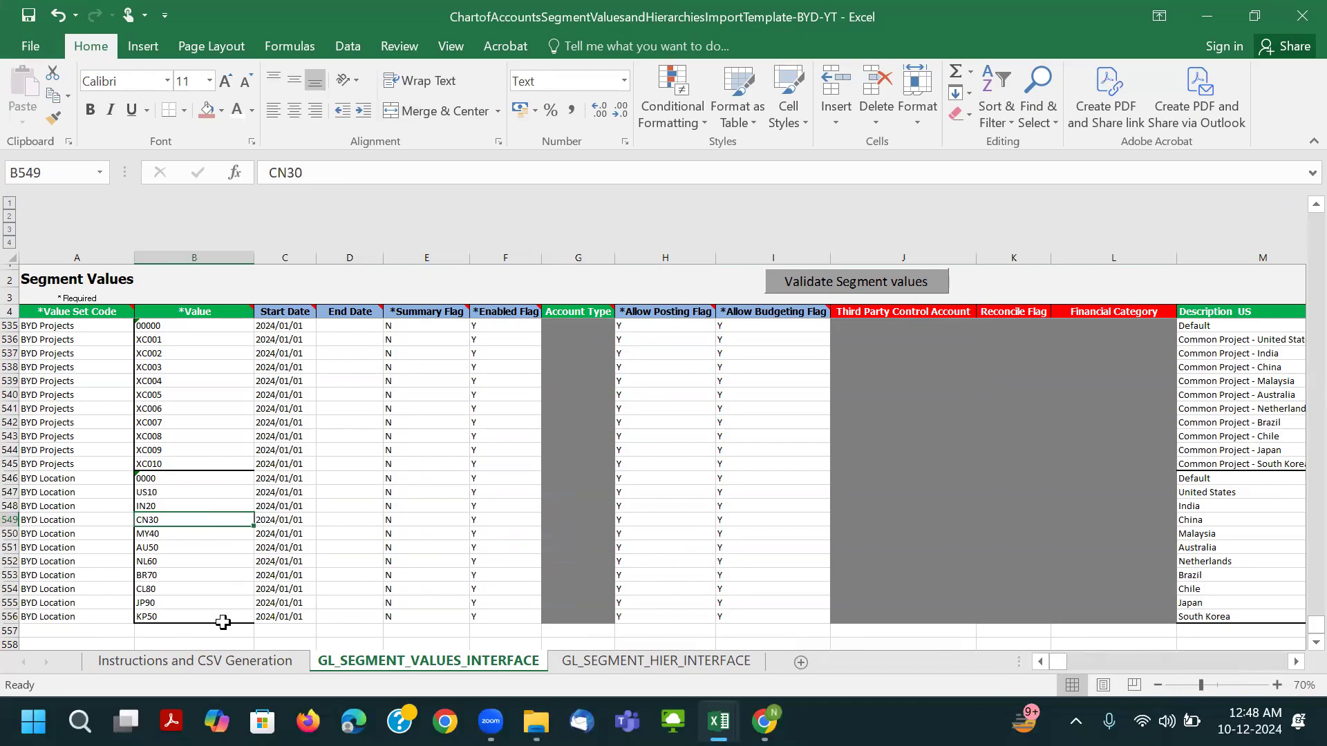
{"action": "left_click", "coordinate": [566, 503]}
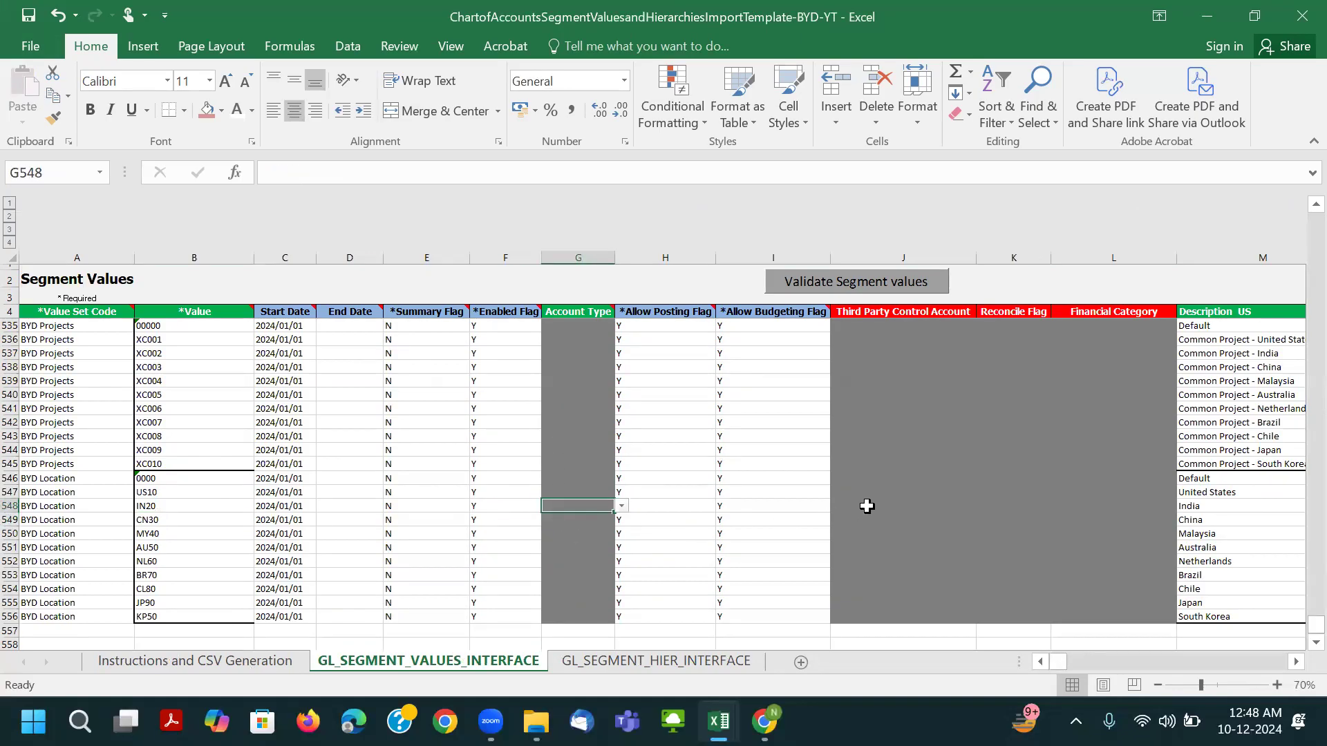
{"action": "left_click", "coordinate": [868, 507]}
Locate the BYD Product table on the class notes' COA value set data sheet.
{"action": "key", "text": "alt+Tab"}
{"action": "key", "text": "alt+Tab"}
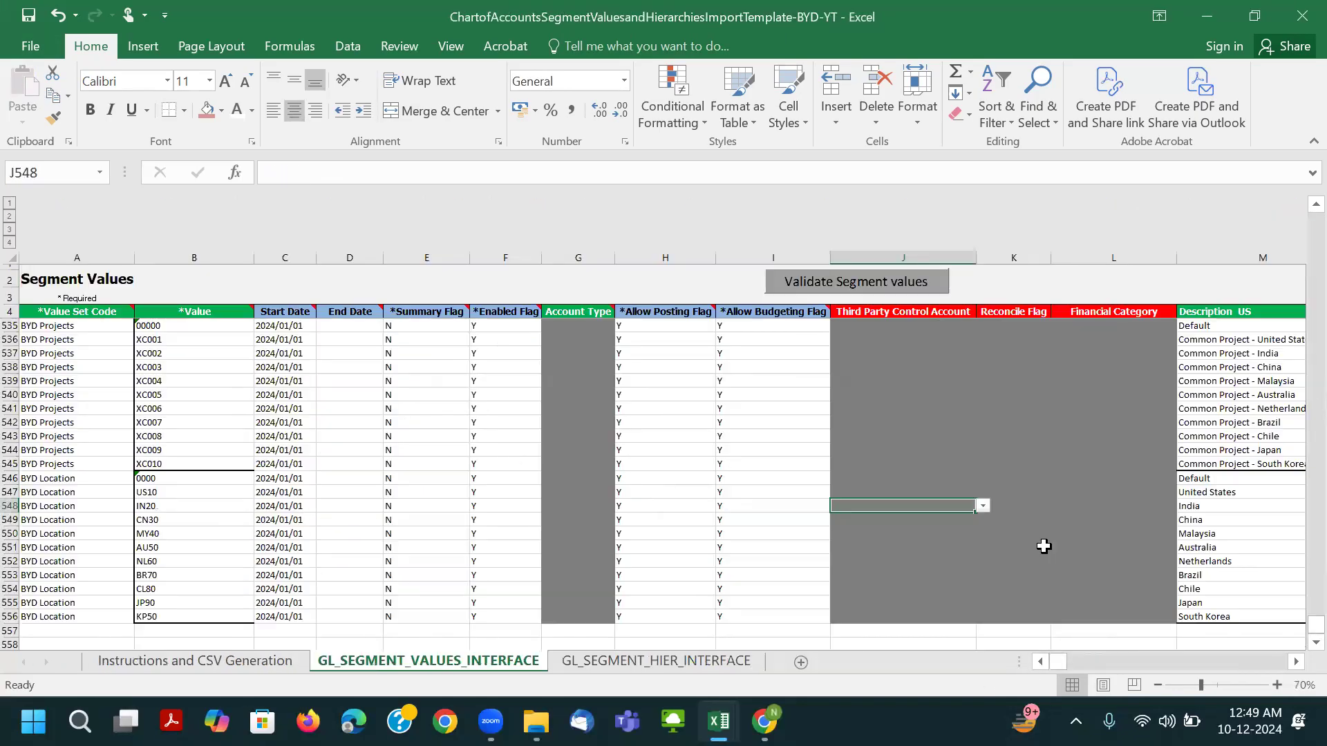
{"action": "key", "text": "alt+Tab"}
{"action": "key", "text": "alt+Tab"}
{"action": "key", "text": "alt+Tab"}
{"action": "left_click", "coordinate": [1164, 369]}
{"action": "key", "text": "Right"}
{"action": "key", "text": "Right"}
{"action": "key", "text": "Right"}
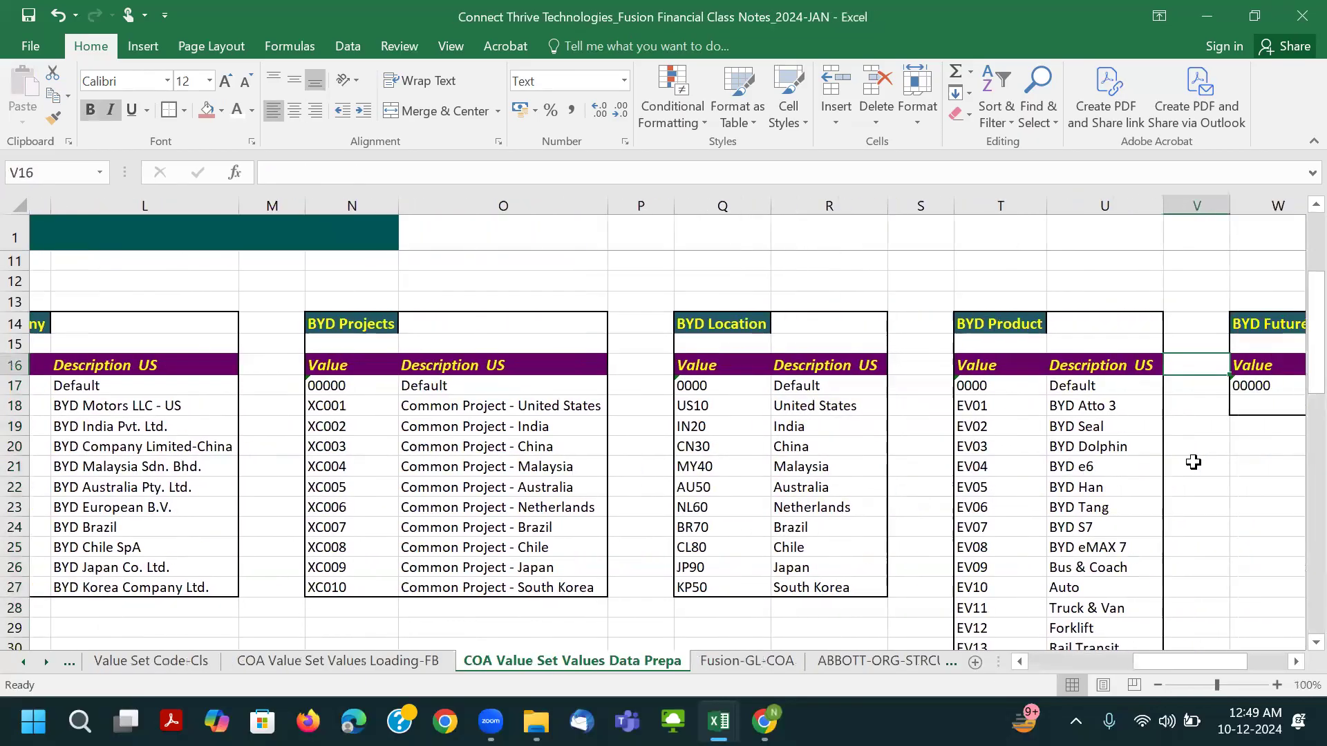
{"action": "left_click", "coordinate": [957, 326]}
{"action": "key", "text": "alt+Tab"}
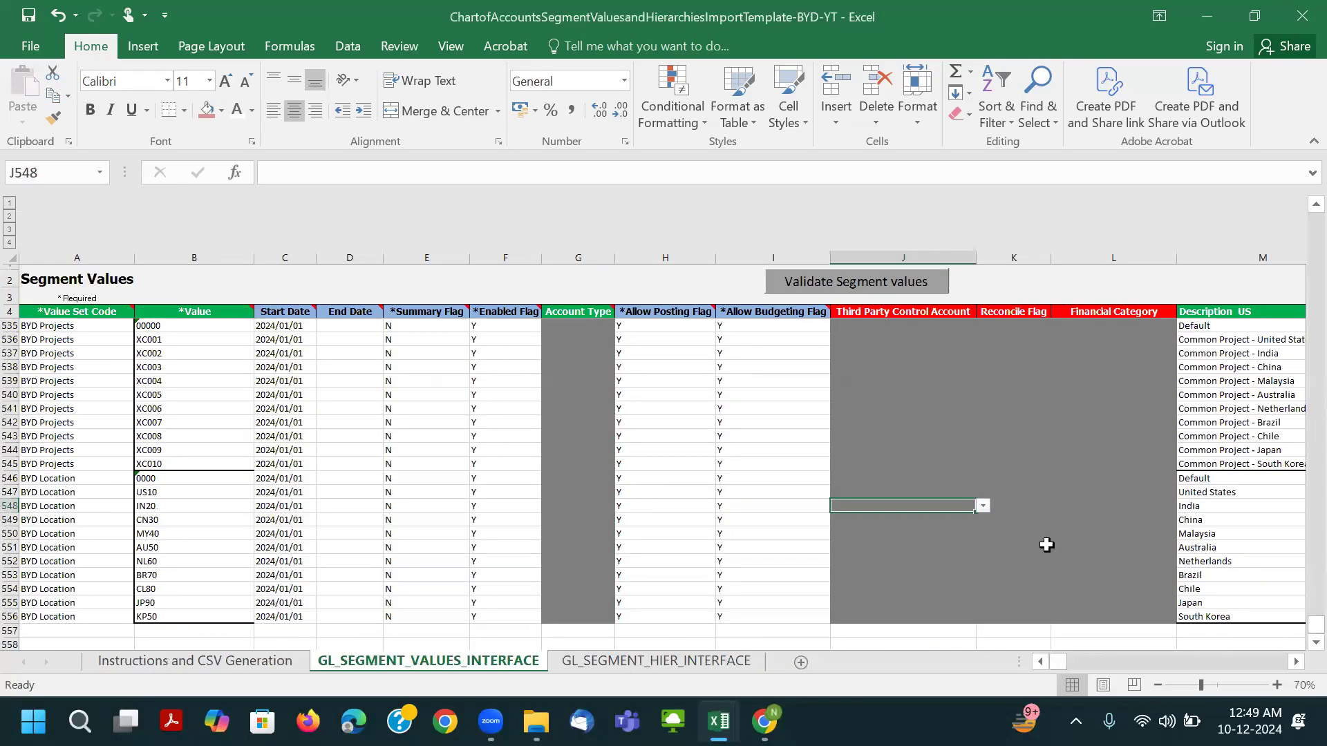
Copy the value set code BYD Product from the class notes' value set code list into A557 of the template and left-align it.
{"action": "scroll", "coordinate": [284, 594], "scroll_direction": "up", "scroll_amount": 6}
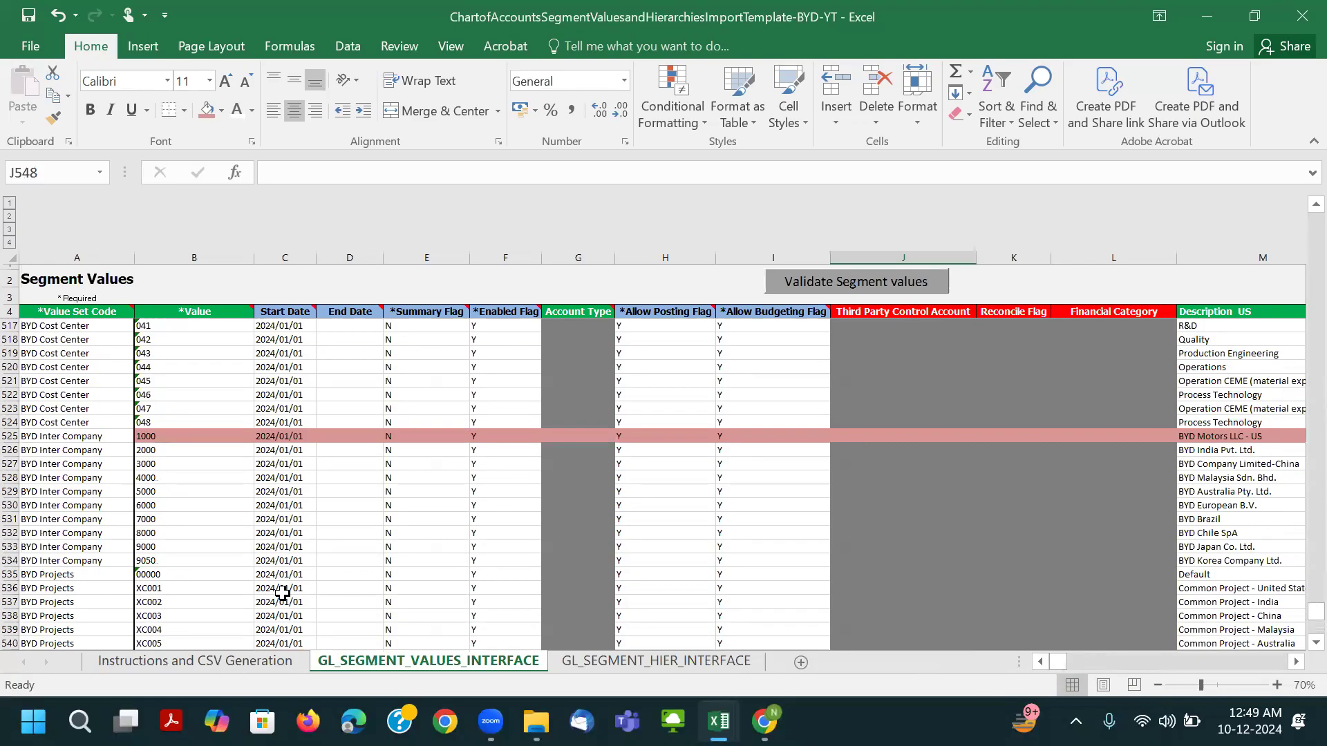
{"action": "key", "text": "alt+Tab"}
{"action": "scroll", "coordinate": [992, 607], "scroll_direction": "up", "scroll_amount": 3}
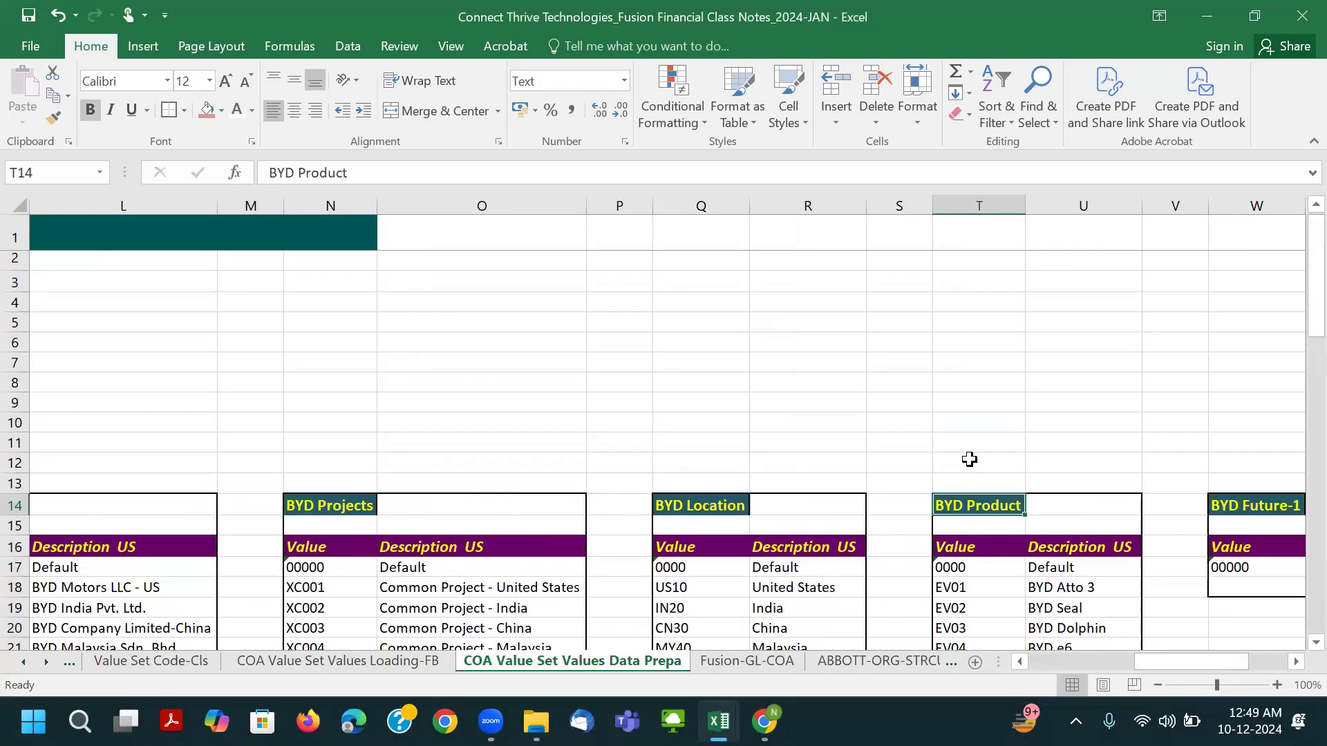
{"action": "left_click_drag", "start_coordinate": [1148, 665], "coordinate": [1040, 665]}
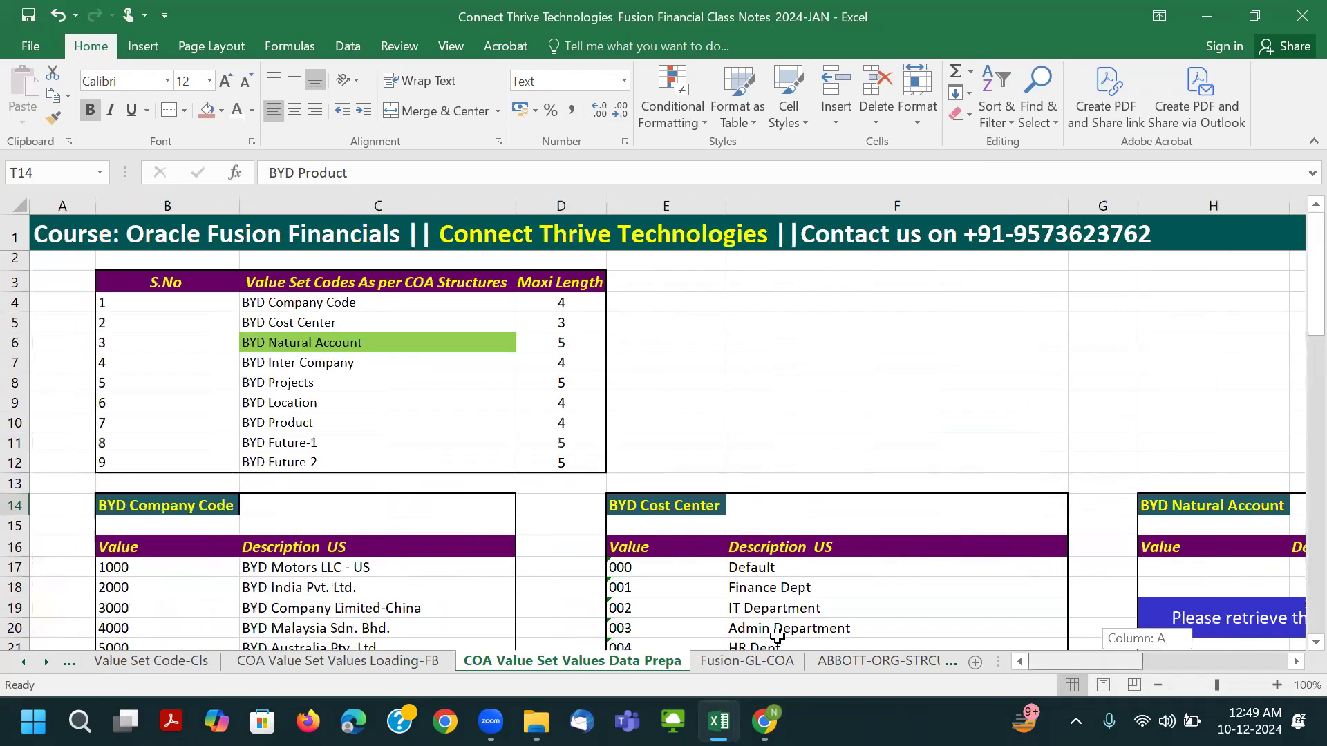
{"action": "left_click", "coordinate": [349, 422]}
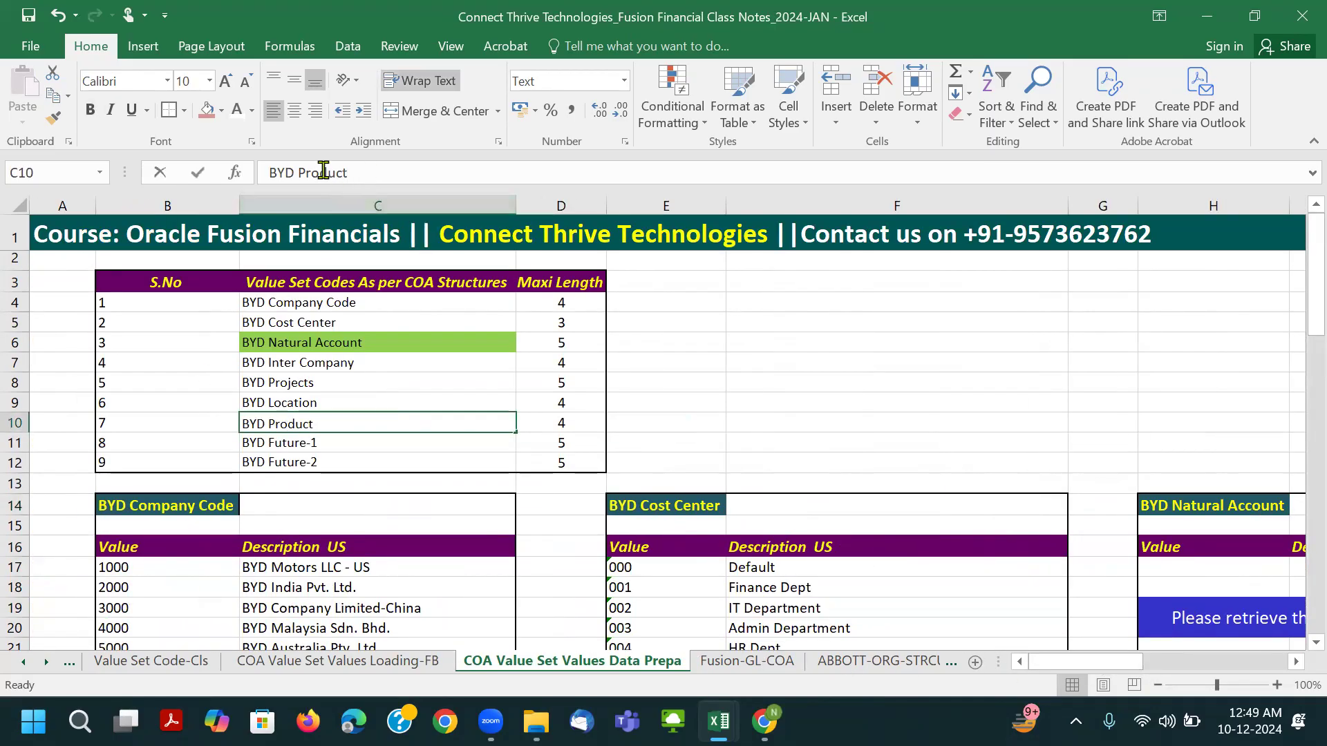
{"action": "triple_click", "coordinate": [324, 171]}
{"action": "key", "text": "ctrl+c"}
{"action": "key", "text": "alt+Tab"}
{"action": "key", "text": "alt+Tab"}
{"action": "scroll", "coordinate": [414, 580], "scroll_direction": "down", "scroll_amount": 10}
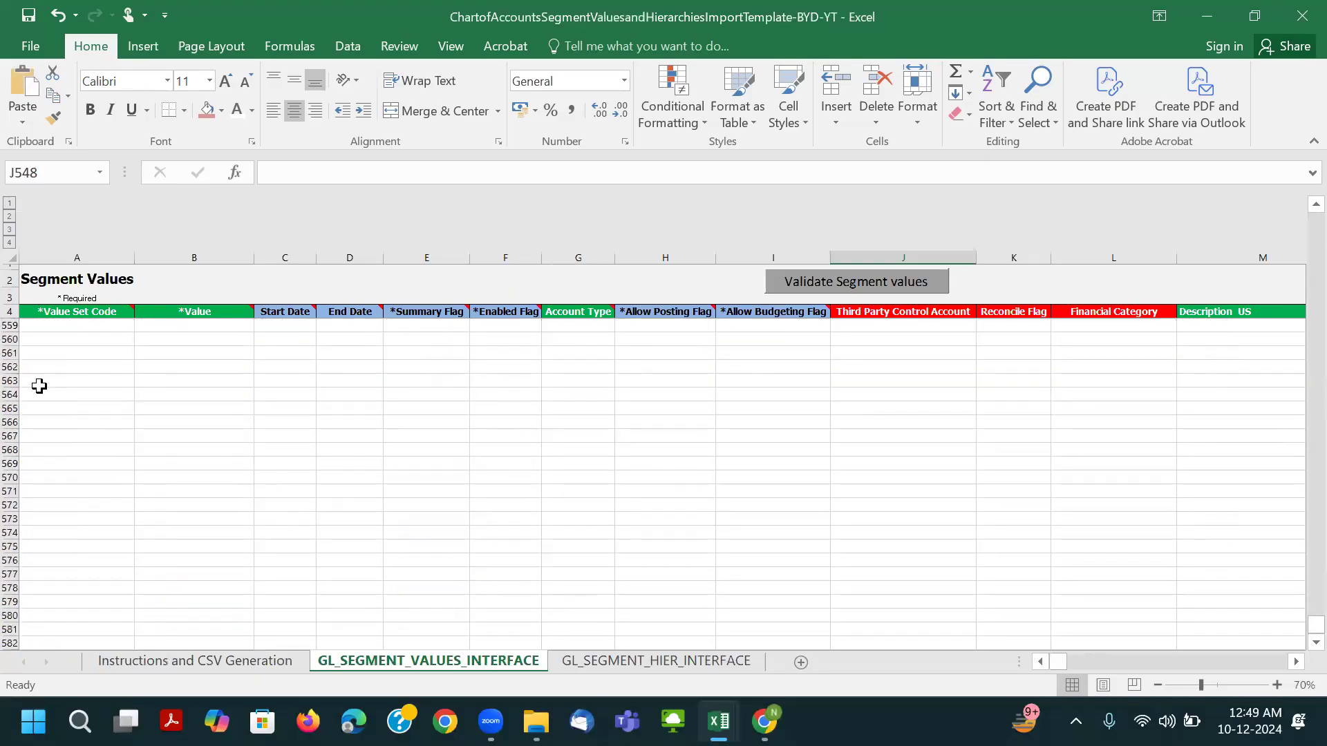
{"action": "scroll", "coordinate": [90, 430], "scroll_direction": "up", "scroll_amount": 3}
{"action": "left_click", "coordinate": [63, 420]}
{"action": "key", "text": "ctrl+v"}
{"action": "left_click", "coordinate": [274, 115]}
Fill rows 535 and 525, the first BYD Projects and BYD Inter Company rows, with the light red highlight.
{"action": "scroll", "coordinate": [141, 477], "scroll_direction": "up", "scroll_amount": 8}
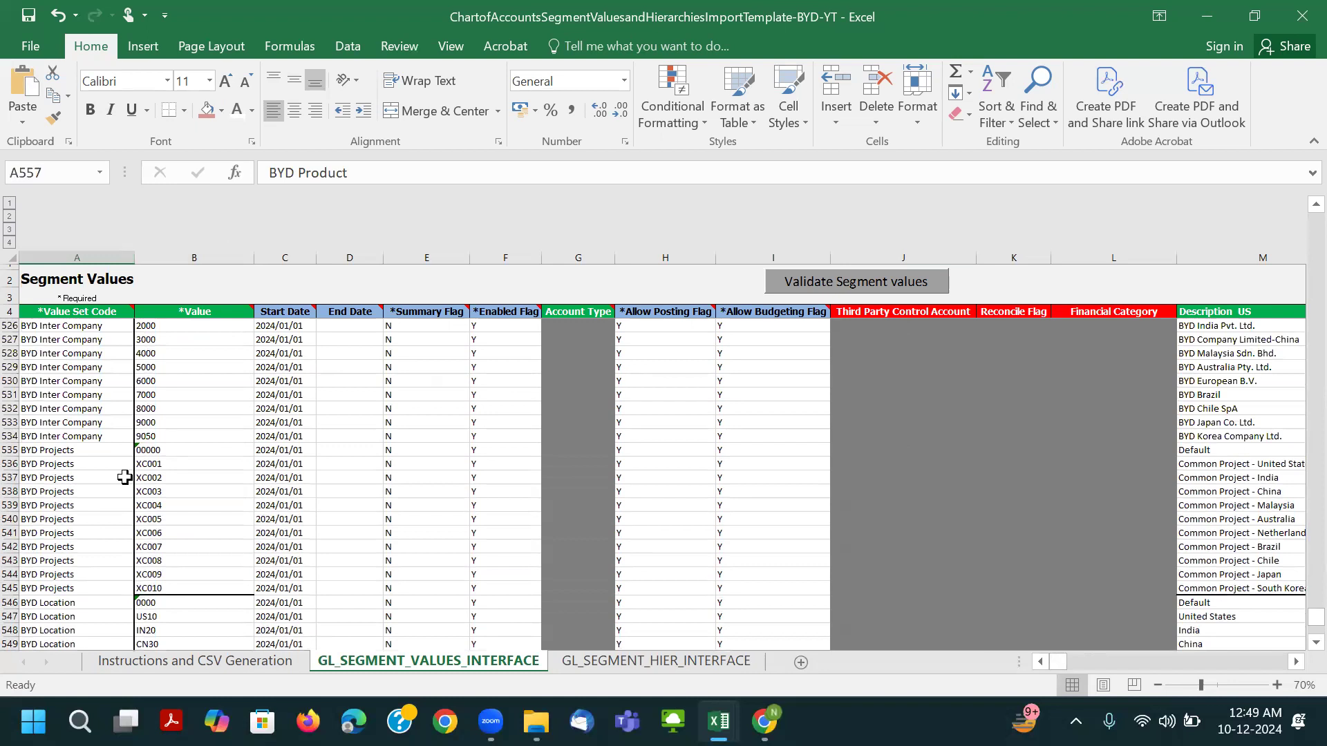
{"action": "left_click", "coordinate": [14, 450]}
{"action": "left_click", "coordinate": [207, 109]}
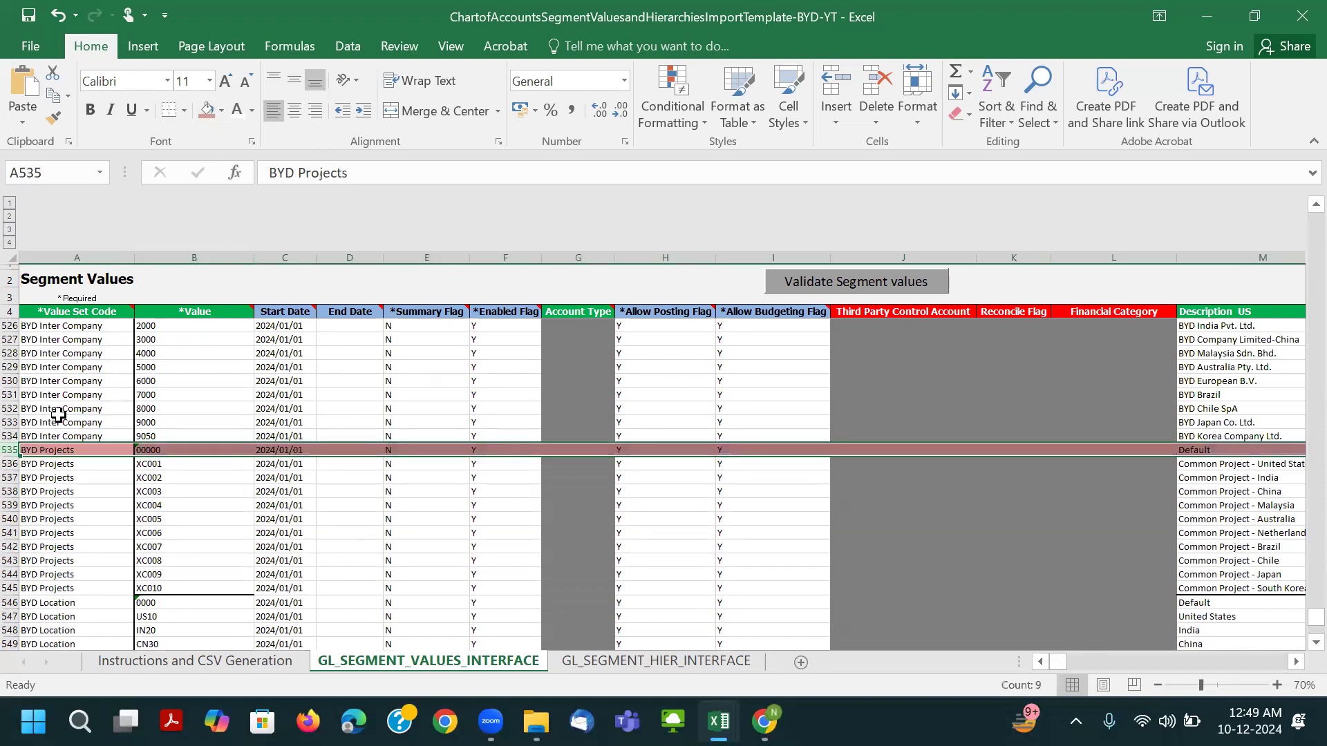
{"action": "left_click", "coordinate": [69, 422]}
{"action": "scroll", "coordinate": [88, 395], "scroll_direction": "up", "scroll_amount": 3}
{"action": "scroll", "coordinate": [13, 465], "scroll_direction": "up", "scroll_amount": 1}
{"action": "left_click", "coordinate": [13, 478]}
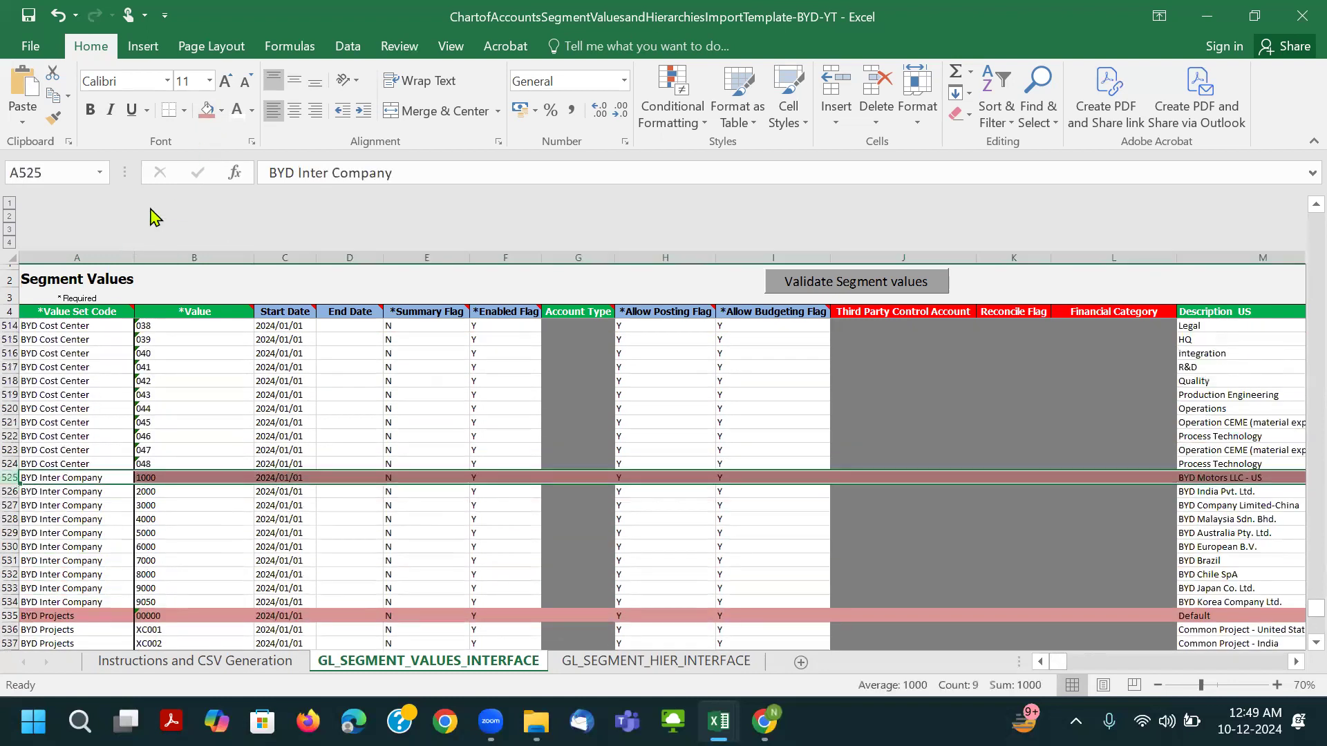
{"action": "left_click", "coordinate": [208, 113]}
Fill row 546, the first BYD Location row, with the light red highlight used for the other value sets.
{"action": "scroll", "coordinate": [190, 352], "scroll_direction": "up", "scroll_amount": 12}
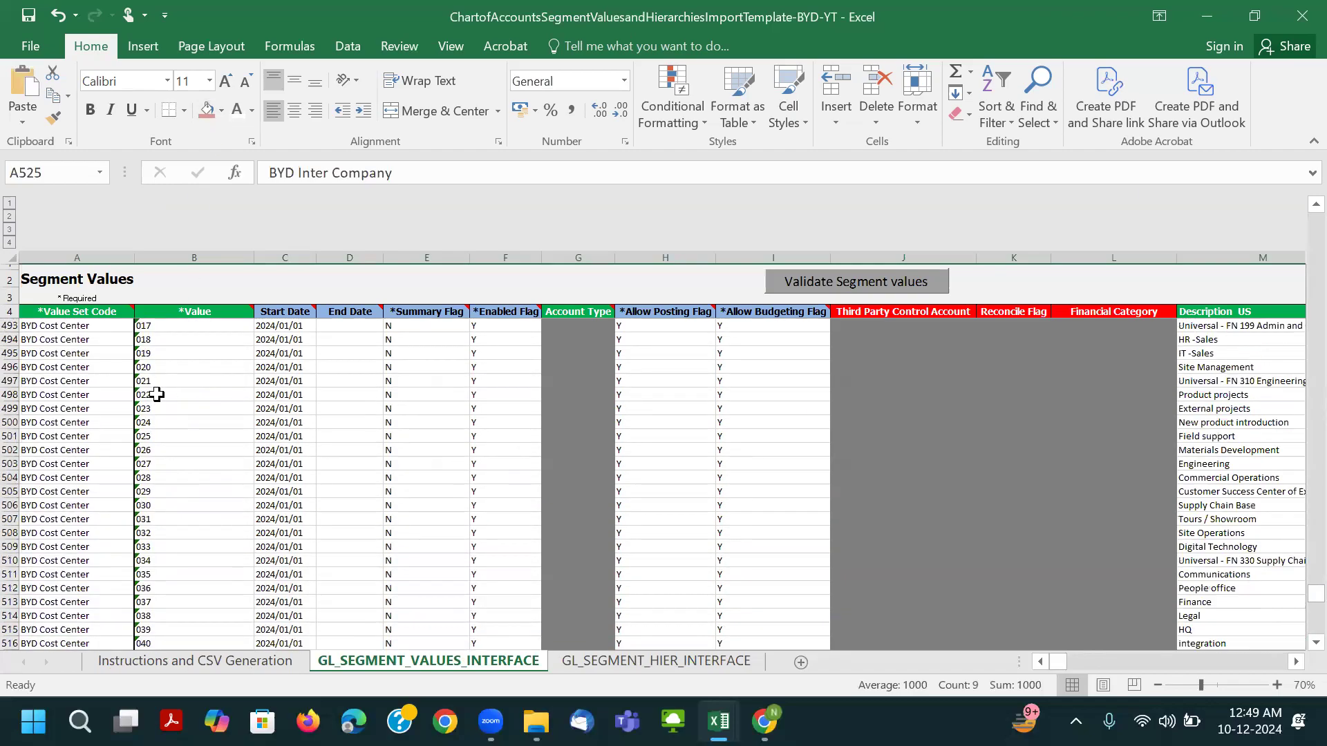
{"action": "scroll", "coordinate": [158, 394], "scroll_direction": "up", "scroll_amount": 6}
{"action": "scroll", "coordinate": [187, 391], "scroll_direction": "down", "scroll_amount": 5}
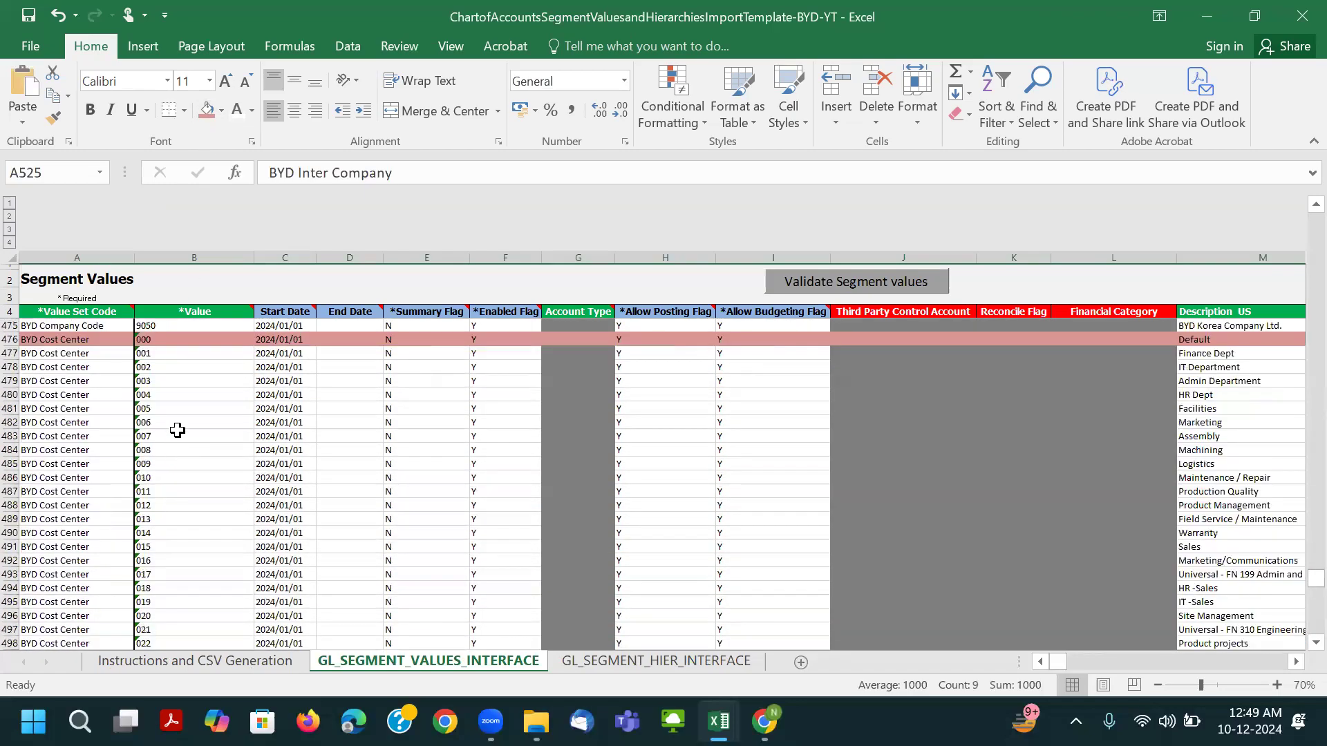
{"action": "scroll", "coordinate": [178, 436], "scroll_direction": "down", "scroll_amount": 18}
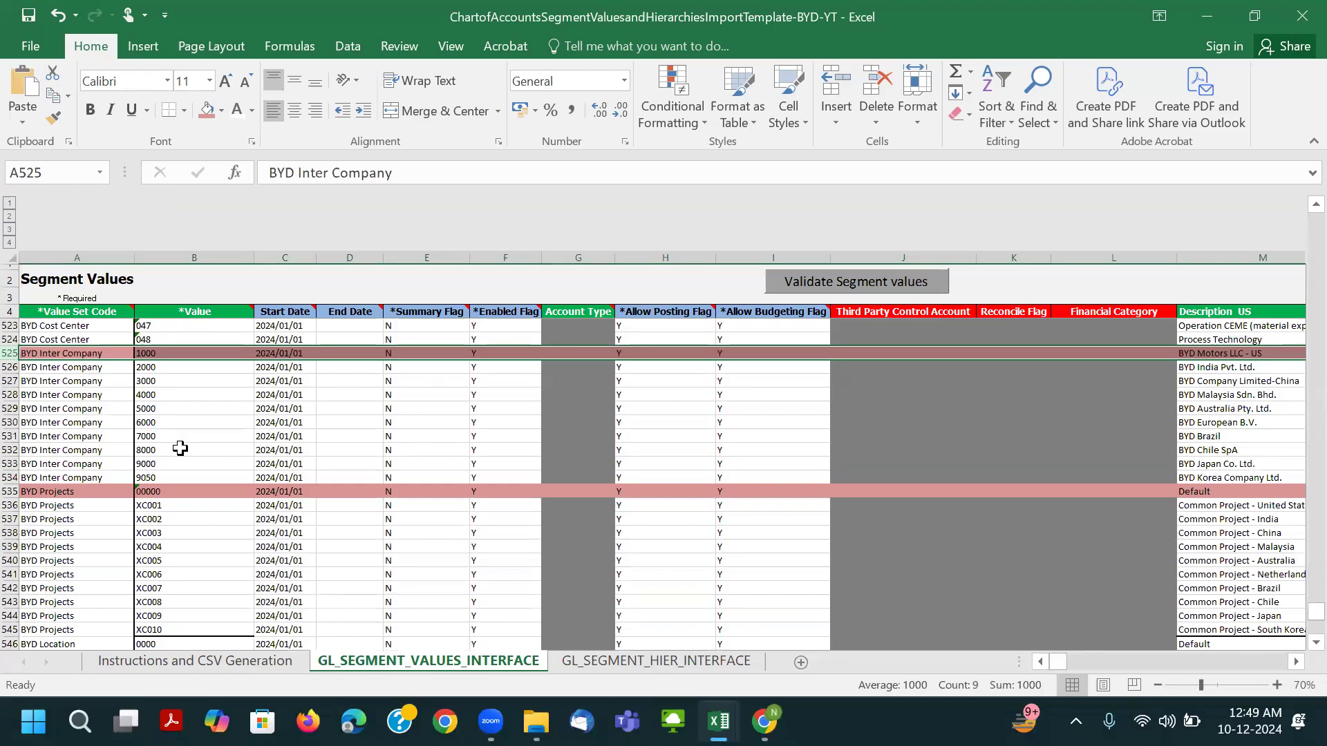
{"action": "scroll", "coordinate": [177, 470], "scroll_direction": "down", "scroll_amount": 2}
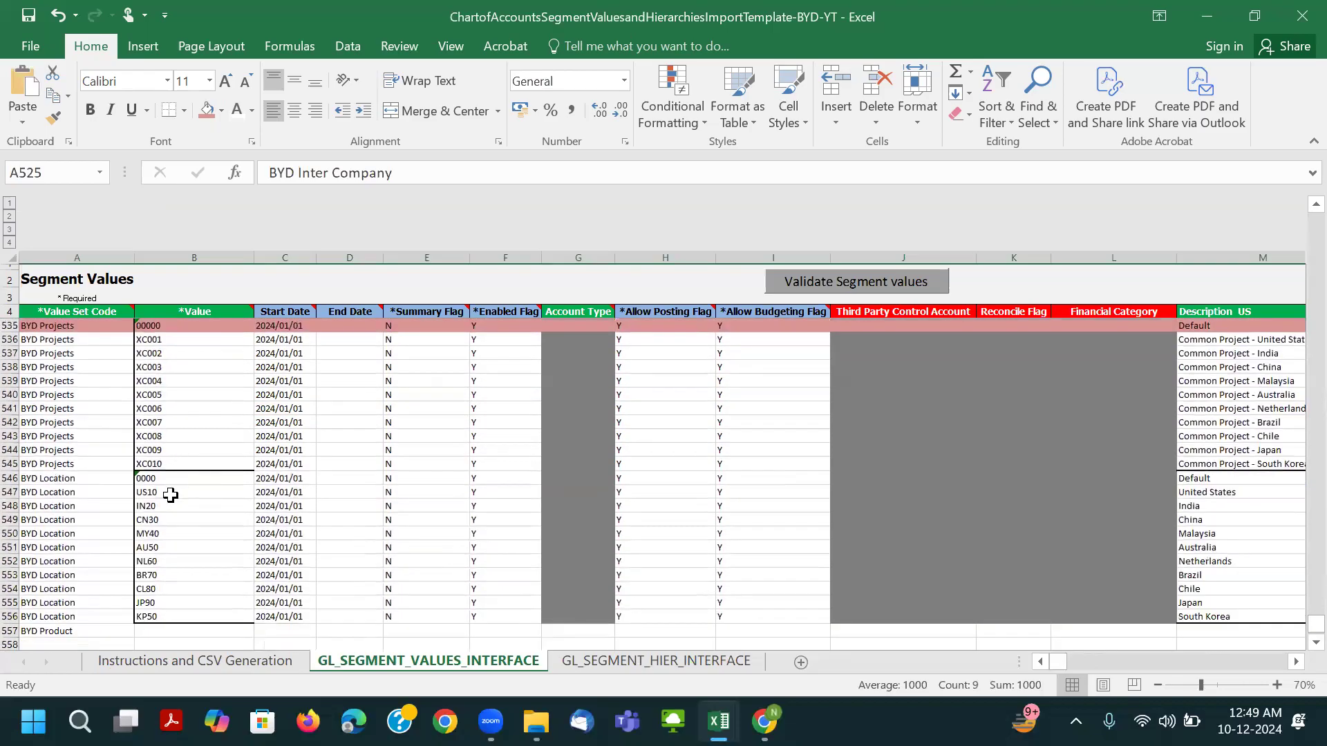
{"action": "left_click", "coordinate": [7, 479]}
{"action": "left_click", "coordinate": [198, 115]}
{"action": "left_click", "coordinate": [195, 548]}
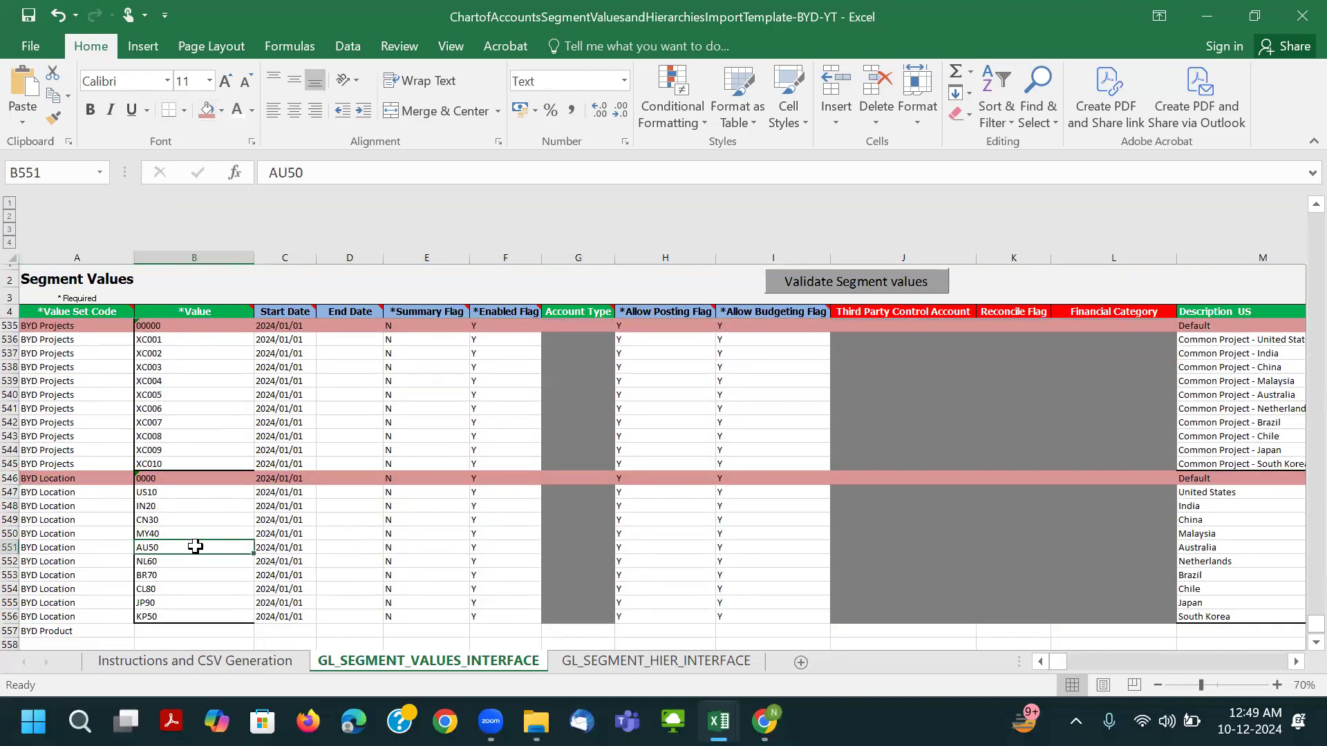
Copy the values 0000 to EV13 from the BYD Product table in the class notes into the template's Value column from B557.
{"action": "scroll", "coordinate": [196, 548], "scroll_direction": "down", "scroll_amount": 3}
{"action": "left_click", "coordinate": [88, 508]}
{"action": "key", "text": "Right"}
{"action": "key", "text": "alt+Tab"}
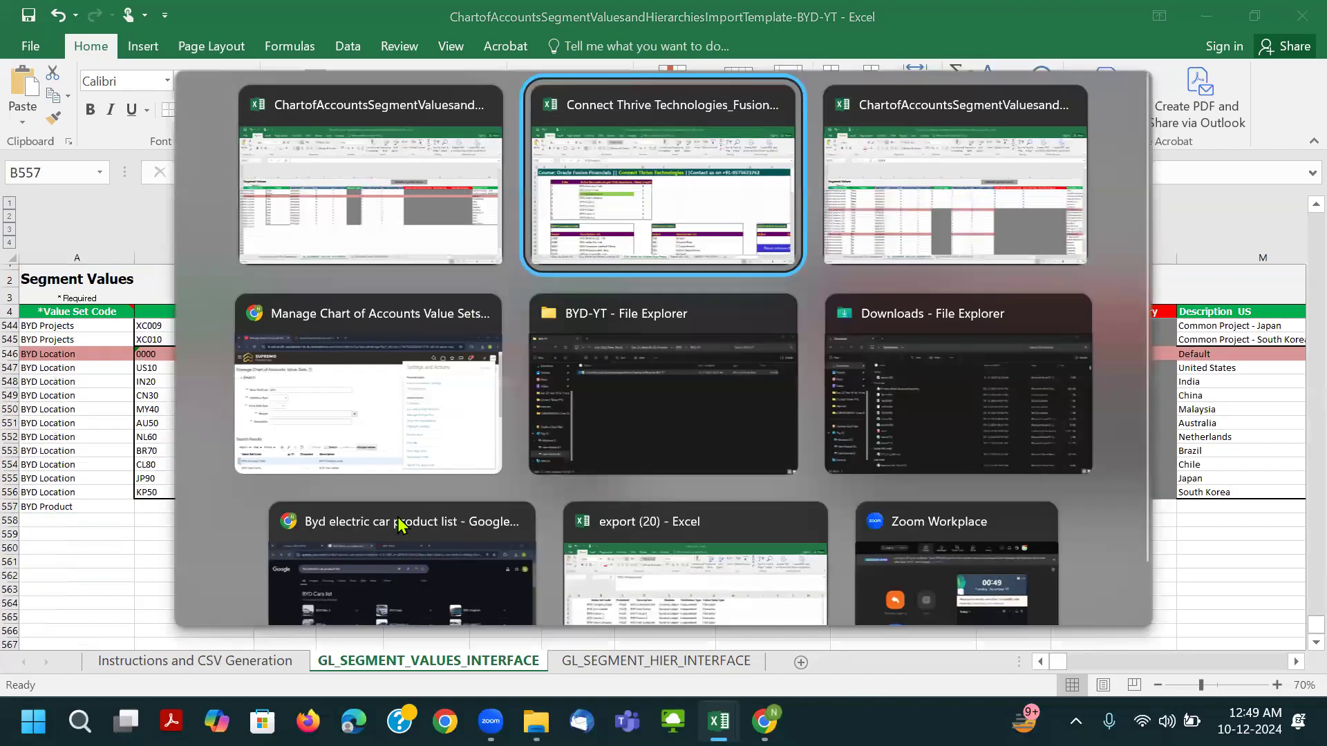
{"action": "left_click", "coordinate": [1035, 485]}
{"action": "key", "text": "Right"}
{"action": "key", "text": "Right"}
{"action": "key", "text": "Right"}
{"action": "key", "text": "Right"}
{"action": "key", "text": "Right"}
{"action": "key", "text": "Right"}
{"action": "key", "text": "Right"}
{"action": "key", "text": "Right"}
{"action": "key", "text": "Right"}
{"action": "key", "text": "Right"}
{"action": "key", "text": "Right"}
{"action": "key", "text": "Right"}
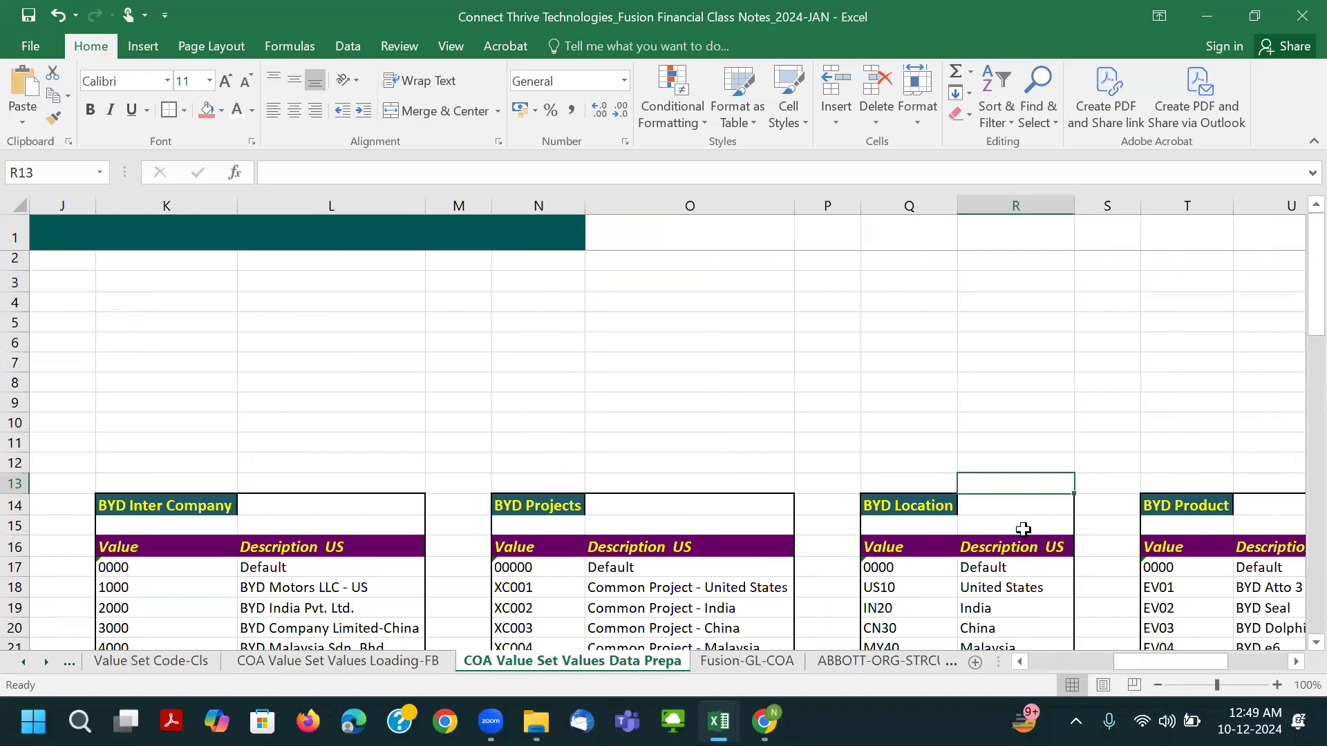
{"action": "scroll", "coordinate": [919, 537], "scroll_direction": "down", "scroll_amount": 1}
{"action": "key", "text": "Right"}
{"action": "key", "text": "Right"}
{"action": "key", "text": "Right"}
{"action": "key", "text": "Right"}
{"action": "key", "text": "Right"}
{"action": "key", "text": "Right"}
{"action": "key", "text": "Right"}
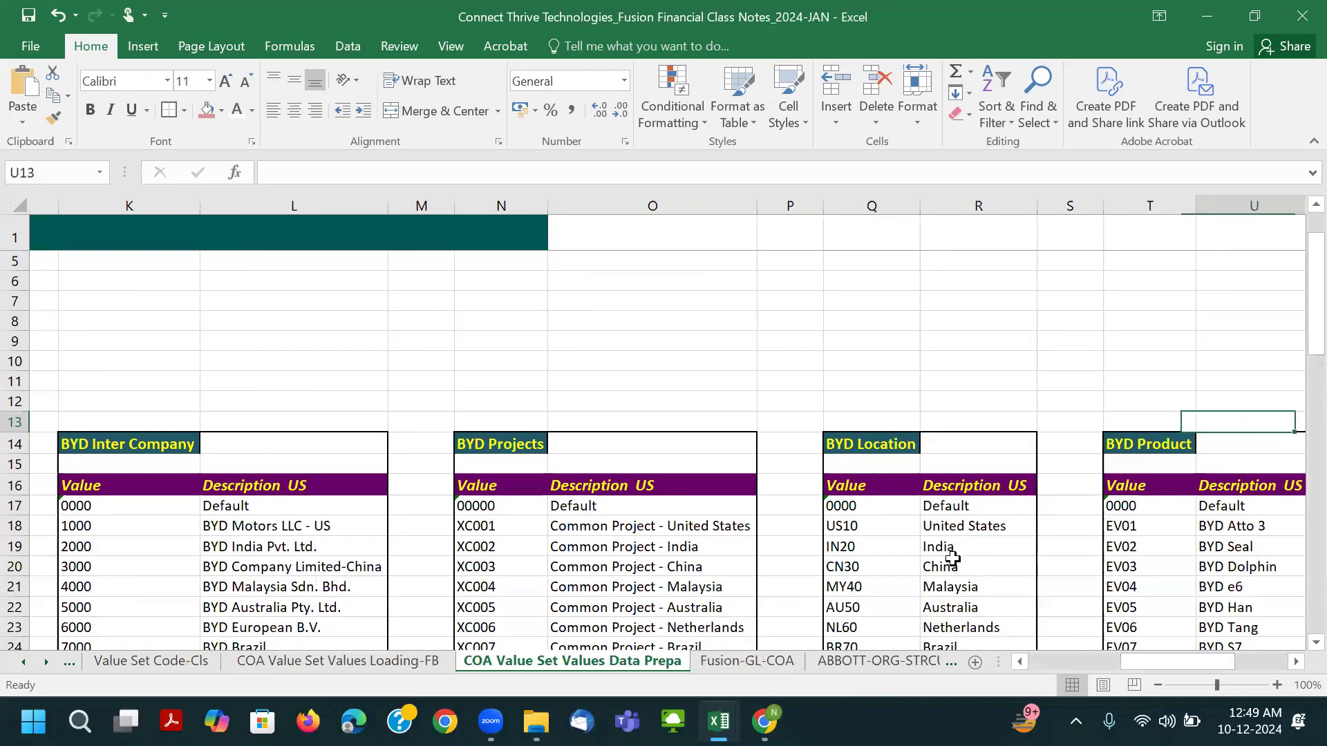
{"action": "left_click_drag", "start_coordinate": [762, 504], "coordinate": [786, 607]}
{"action": "key", "text": "ctrl+c"}
{"action": "key", "text": "alt+Tab"}
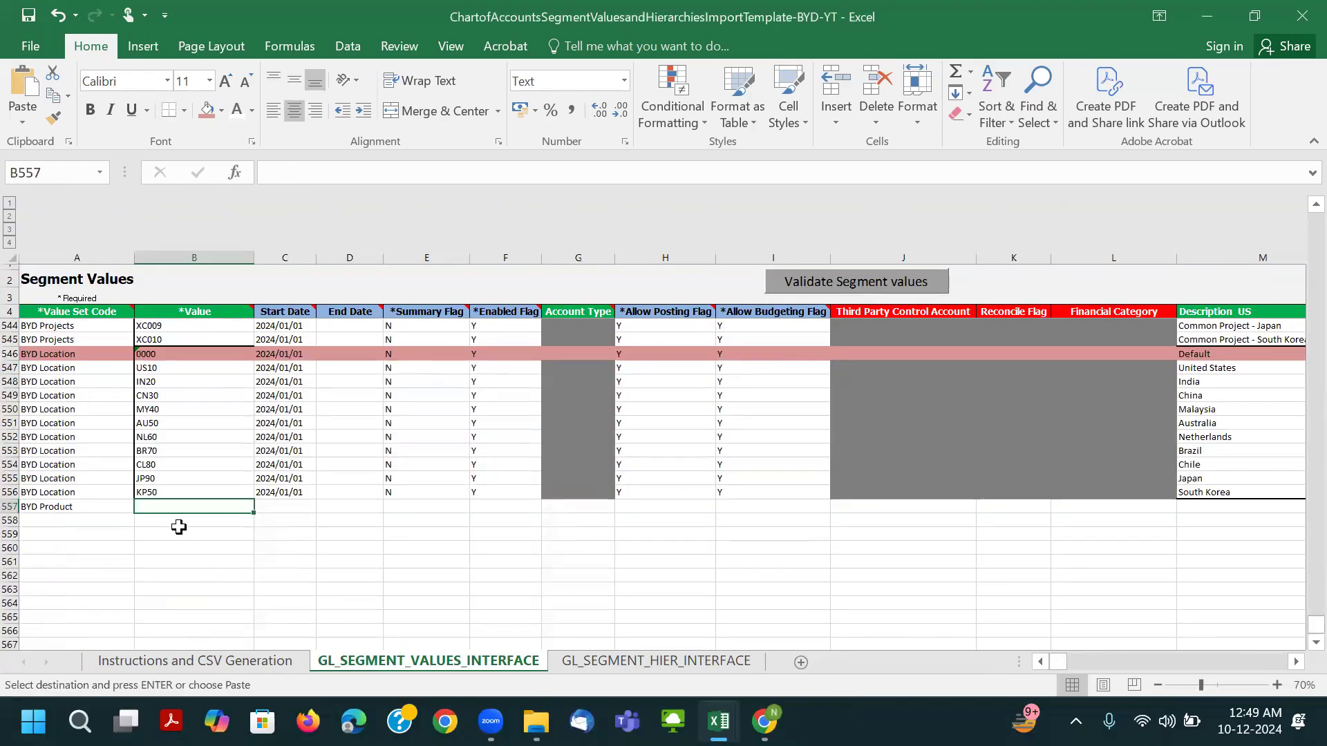
{"action": "key", "text": "ctrl+v"}
Copy the Start Date through Financial Category cells of row 556 into rows 557 to 570.
{"action": "left_click_drag", "start_coordinate": [280, 492], "coordinate": [871, 492]}
{"action": "key", "text": "ctrl+c"}
{"action": "left_click", "coordinate": [1049, 662]}
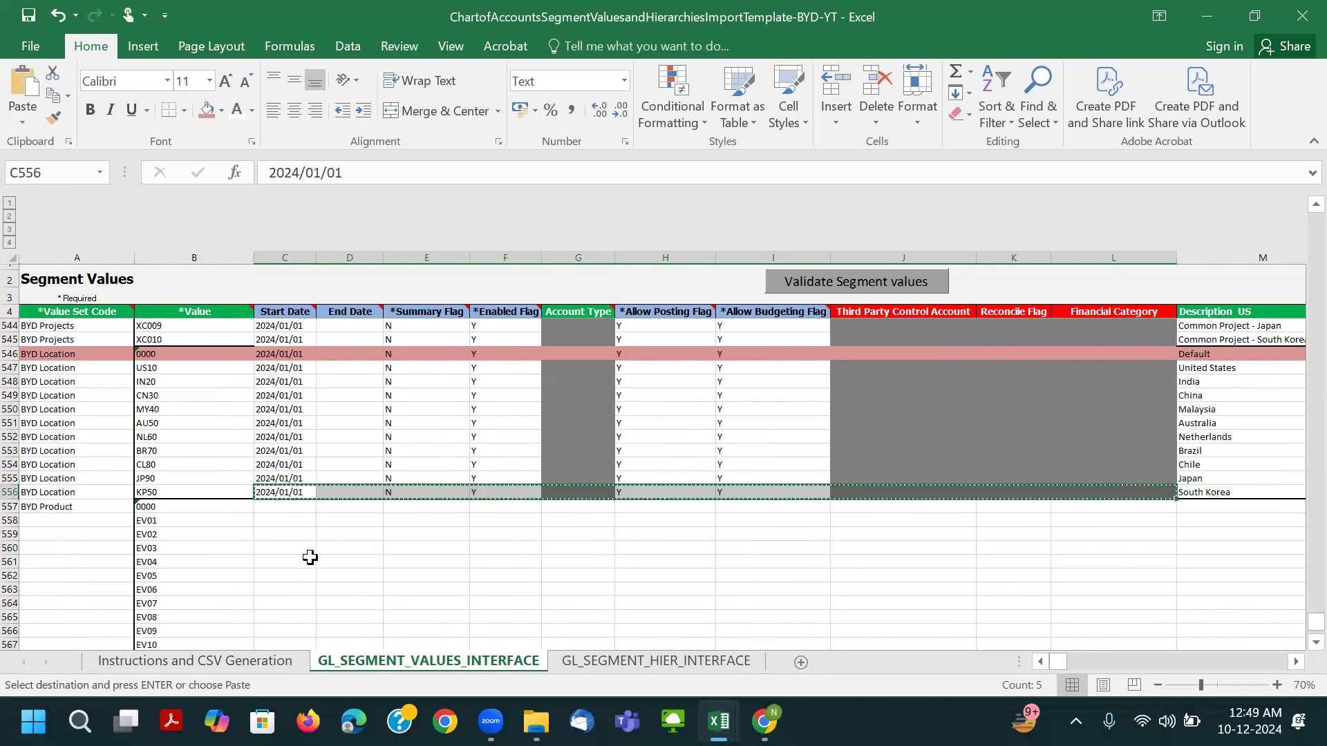
{"action": "left_click_drag", "start_coordinate": [282, 507], "coordinate": [287, 617]}
{"action": "key", "text": "ctrl+v"}
{"action": "left_click", "coordinate": [879, 449]}
Copy the BYD Product descriptions, Default to Rail Transit, from the class notes into the Description US column from M557 and save the template.
{"action": "key", "text": "alt+Tab"}
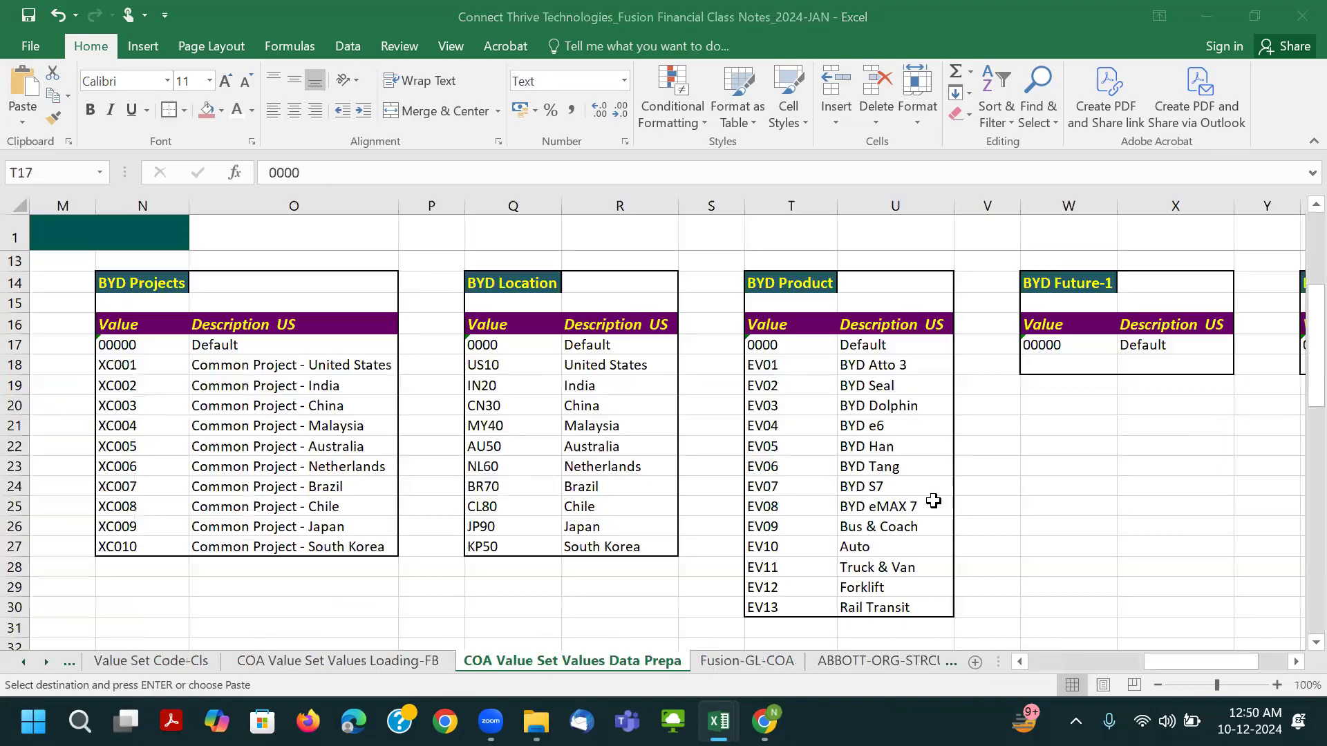
{"action": "left_click_drag", "start_coordinate": [880, 347], "coordinate": [882, 601]}
{"action": "key", "text": "ctrl+c"}
{"action": "key", "text": "alt+Tab"}
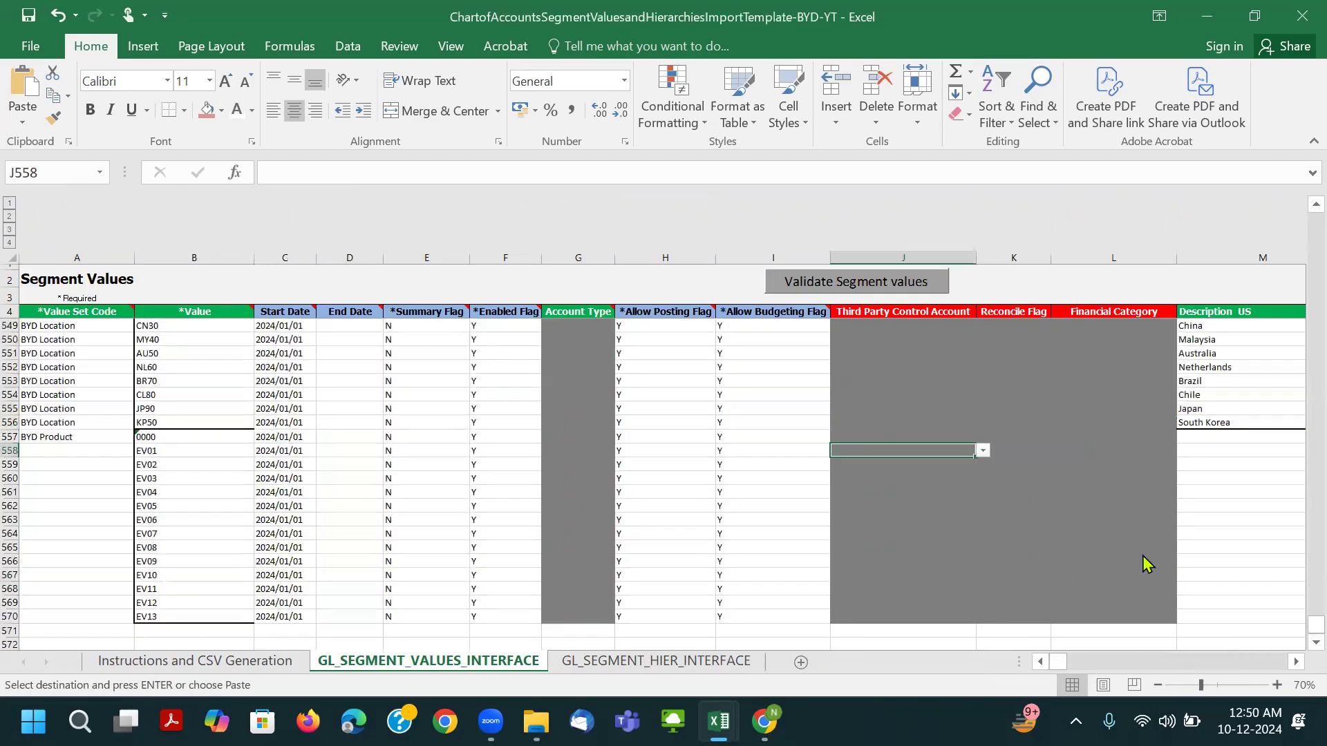
{"action": "left_click", "coordinate": [1226, 438]}
{"action": "key", "text": "ctrl+v"}
{"action": "left_click", "coordinate": [578, 618]}
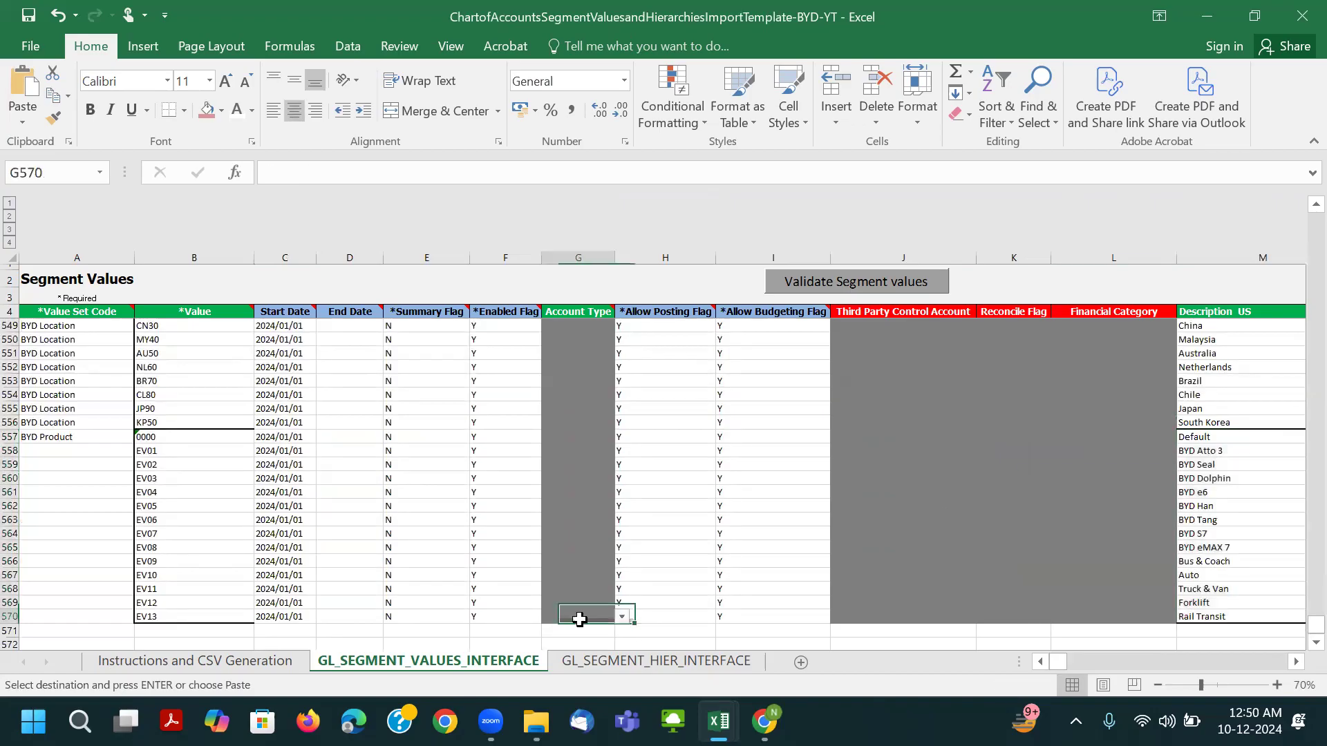
{"action": "key", "text": "alt+Tab"}
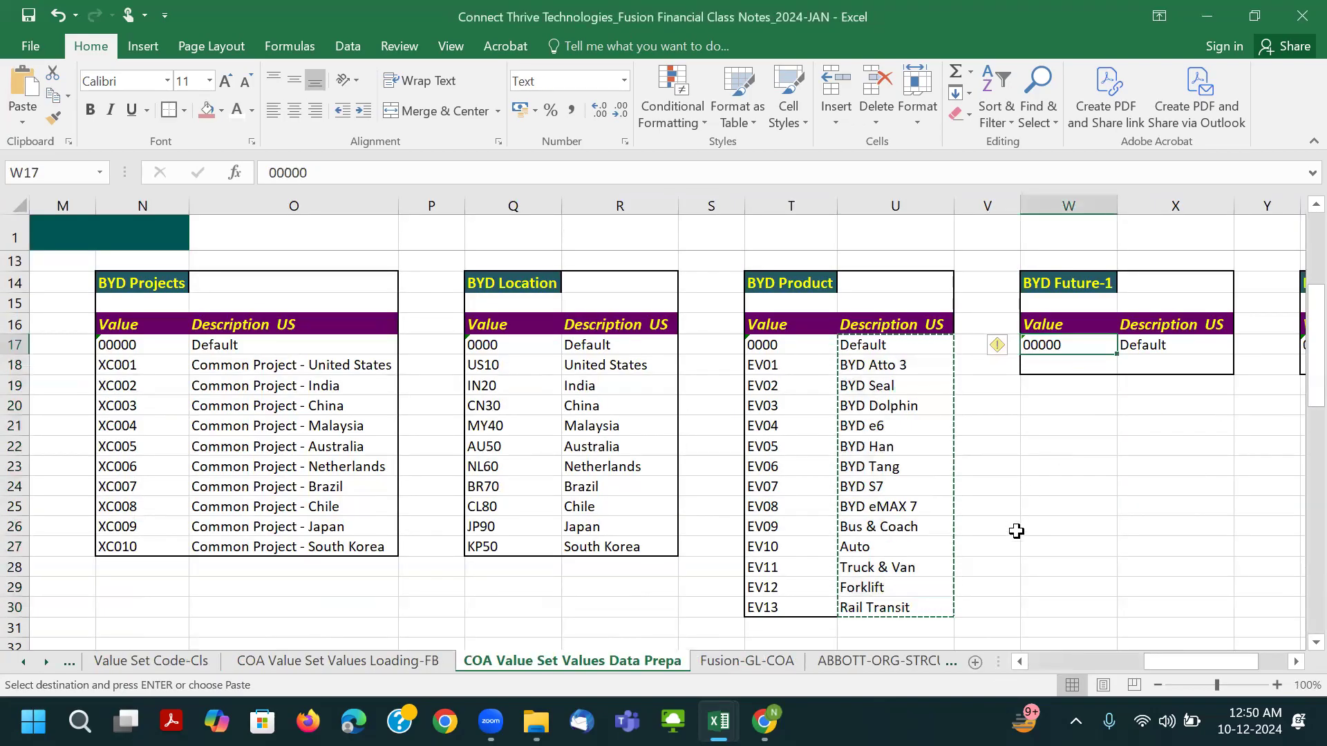
{"action": "key", "text": "alt+Tab"}
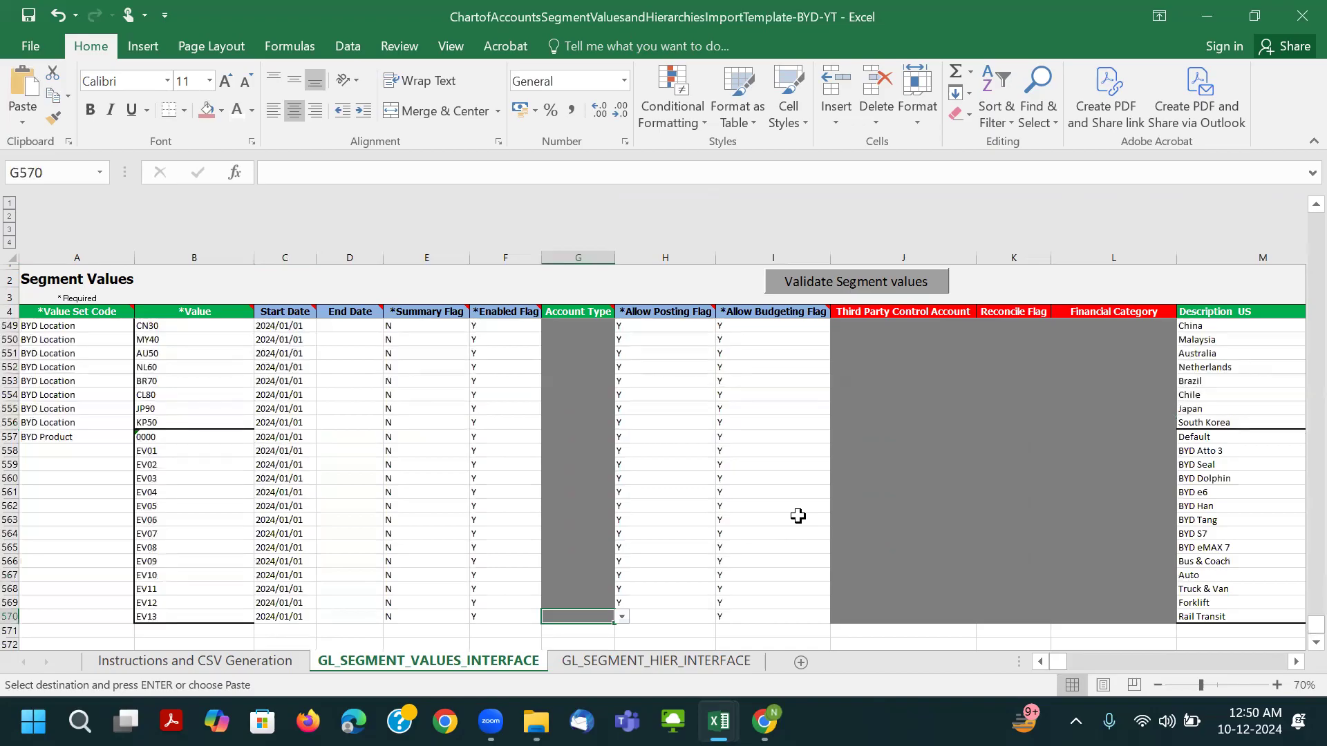
{"action": "key", "text": "ctrl+s"}
{"action": "left_click", "coordinate": [622, 415]}
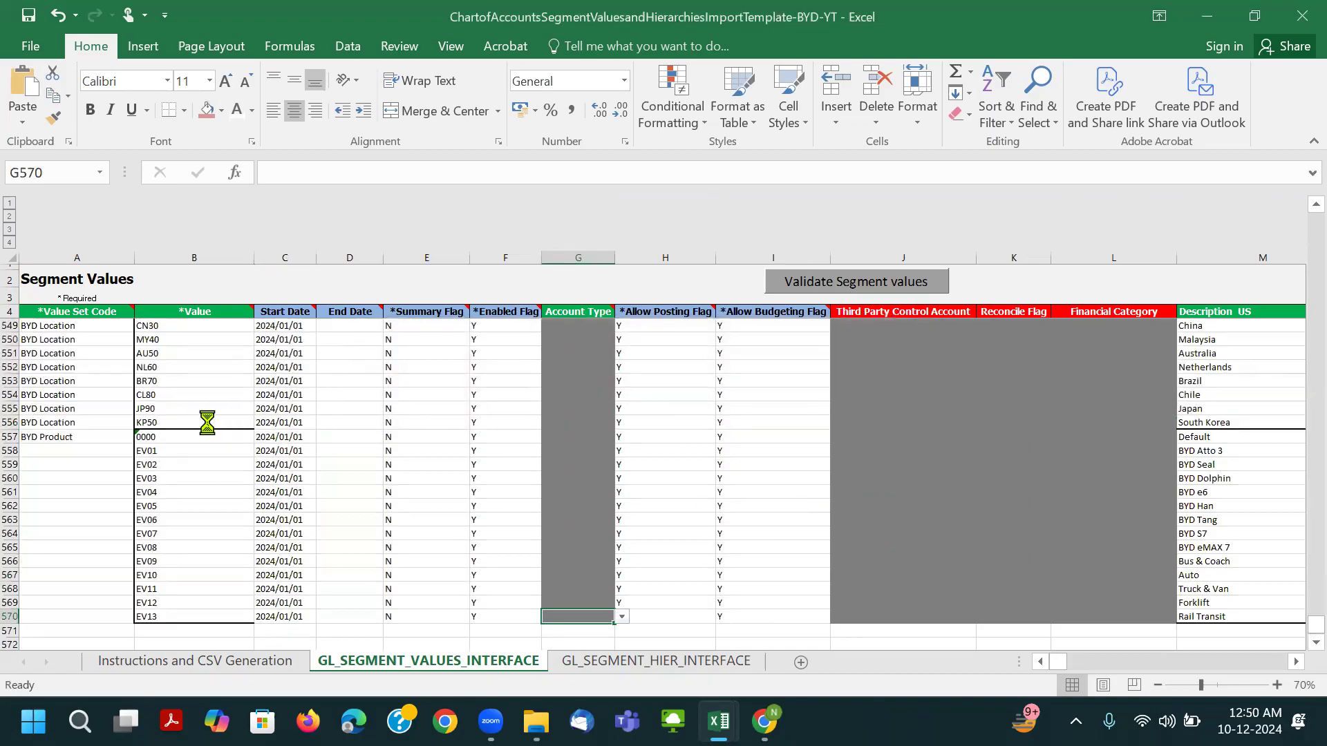
Copy BYD Product from A557 into A558:A570 and save the template.
{"action": "left_click", "coordinate": [95, 433]}
{"action": "key", "text": "ctrl+c"}
{"action": "left_click_drag", "start_coordinate": [95, 449], "coordinate": [96, 619]}
{"action": "key", "text": "ctrl+v"}
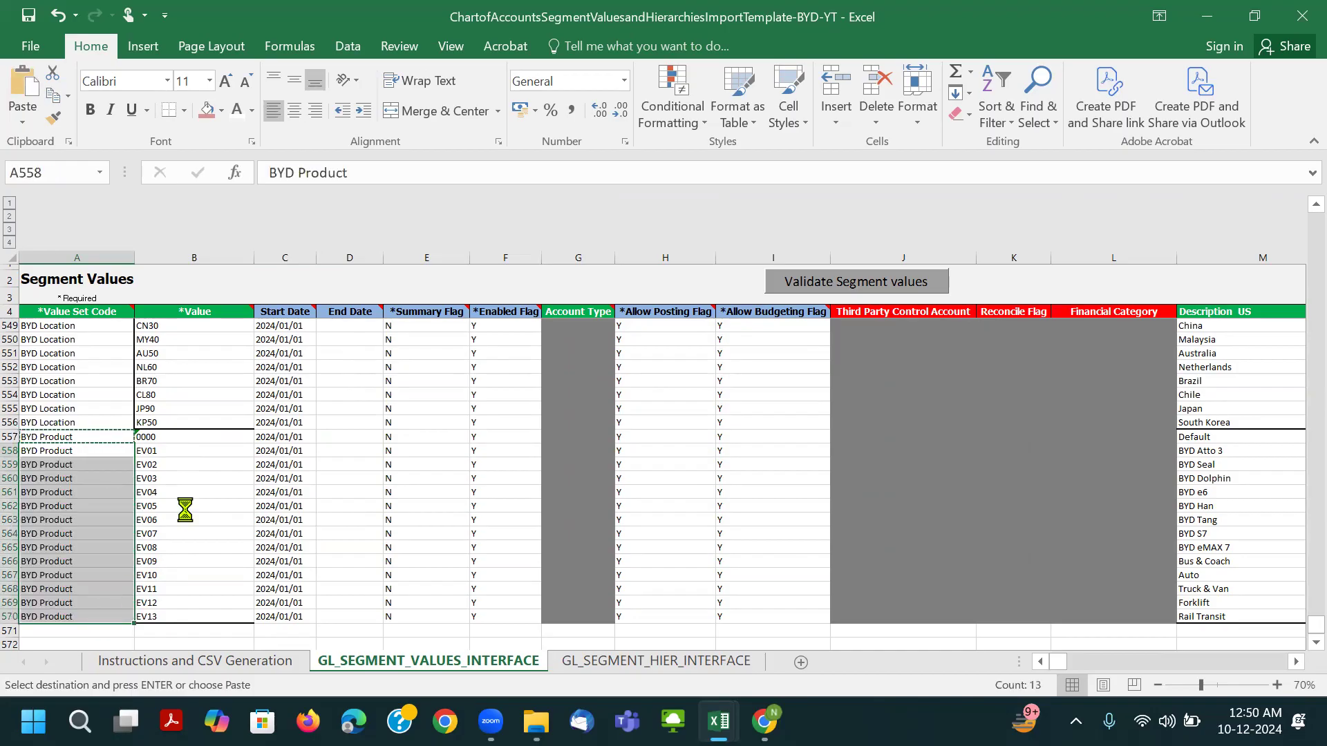
{"action": "left_click", "coordinate": [611, 418]}
Fill row 557, the first BYD Product row, with the light red highlight.
{"action": "left_click", "coordinate": [280, 506]}
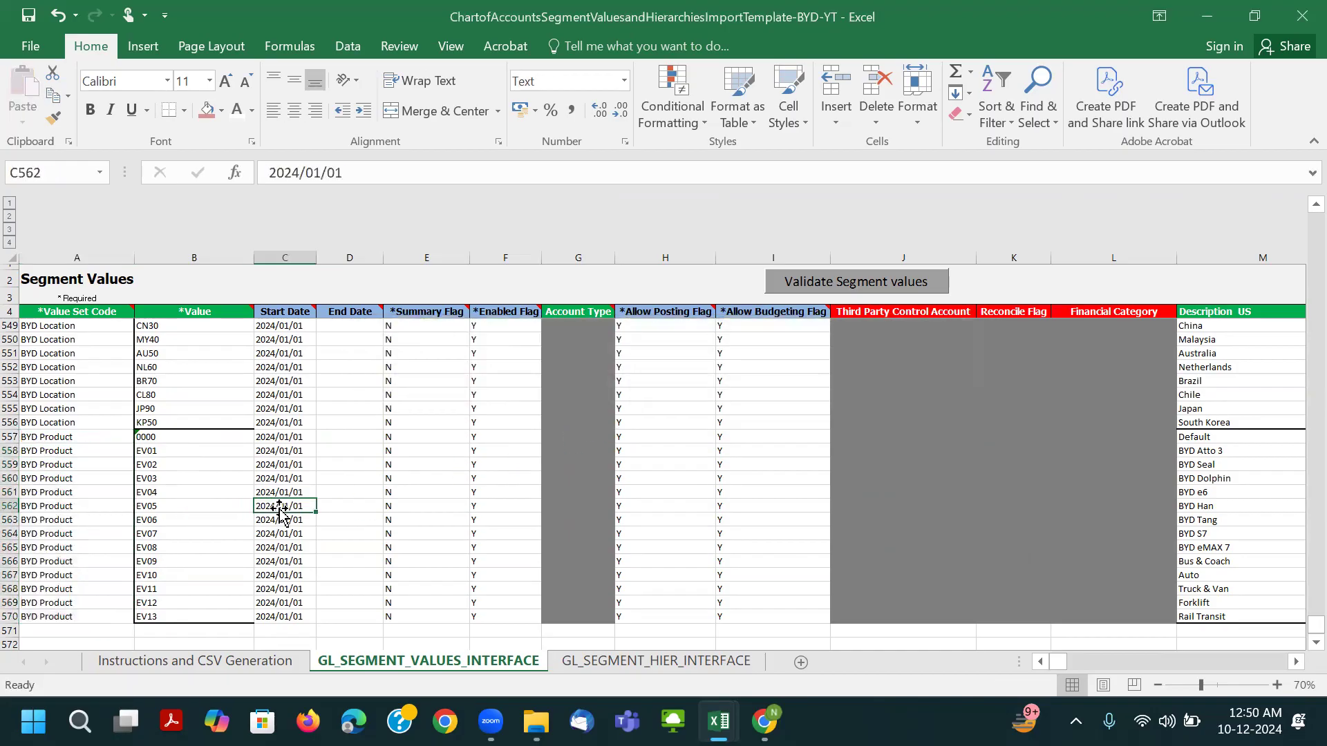
{"action": "left_click", "coordinate": [14, 437]}
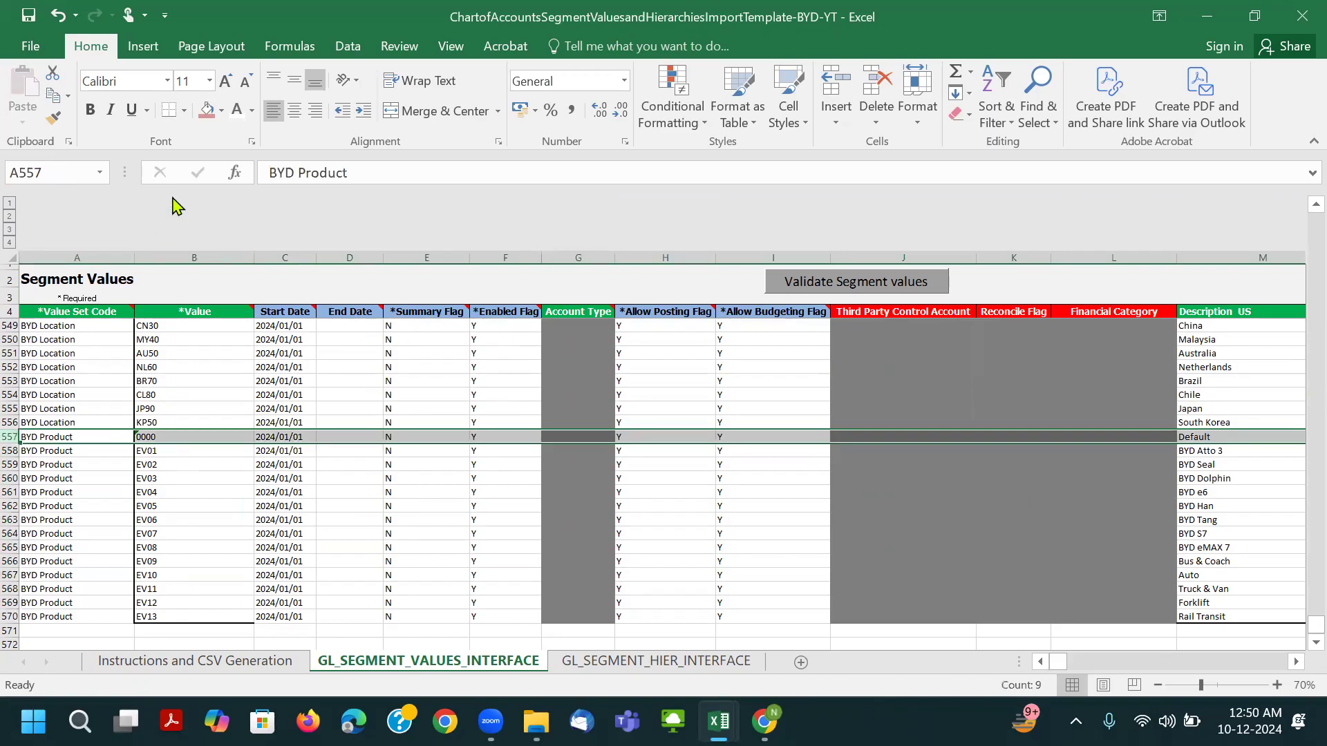
{"action": "left_click", "coordinate": [205, 112]}
Copy the value set codes BYD Future-1 and BYD Future-2 from the class notes into A571:A572 of the template.
{"action": "key", "text": "alt+Tab"}
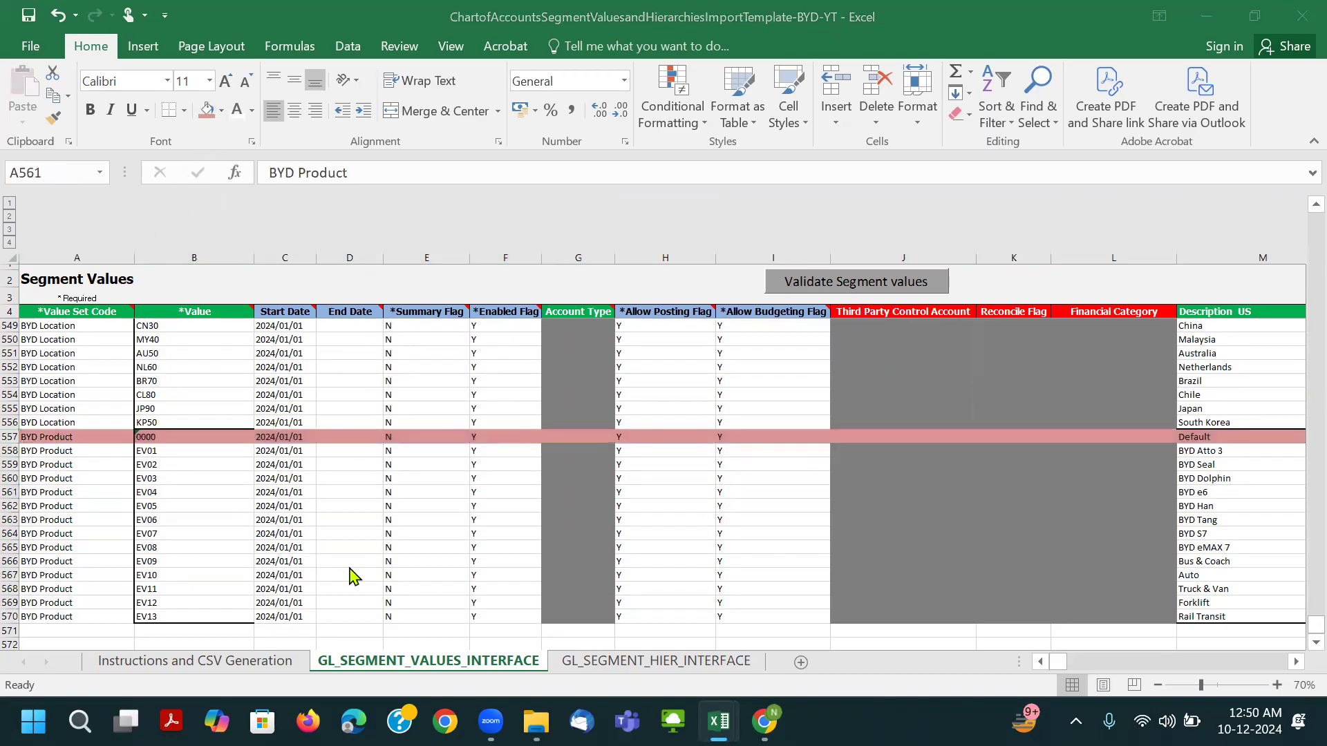
{"action": "left_click", "coordinate": [972, 303]}
{"action": "left_click_drag", "start_coordinate": [1248, 664], "coordinate": [918, 661]}
{"action": "scroll", "coordinate": [252, 434], "scroll_direction": "up", "scroll_amount": 4}
{"action": "left_click_drag", "start_coordinate": [335, 448], "coordinate": [335, 465]}
{"action": "key", "text": "ctrl+c"}
{"action": "key", "text": "alt+Tab"}
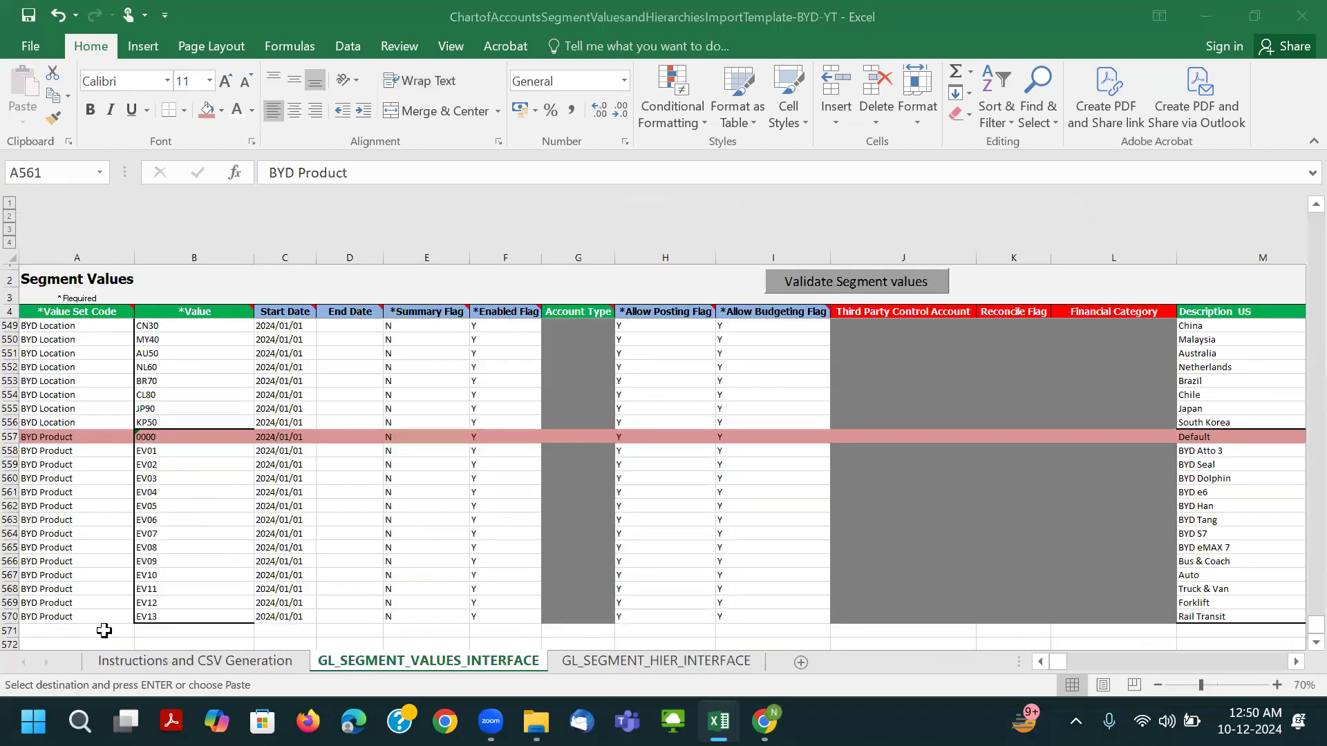
{"action": "left_click", "coordinate": [45, 633]}
{"action": "key", "text": "ctrl+v"}
{"action": "scroll", "coordinate": [296, 608], "scroll_direction": "down", "scroll_amount": 2}
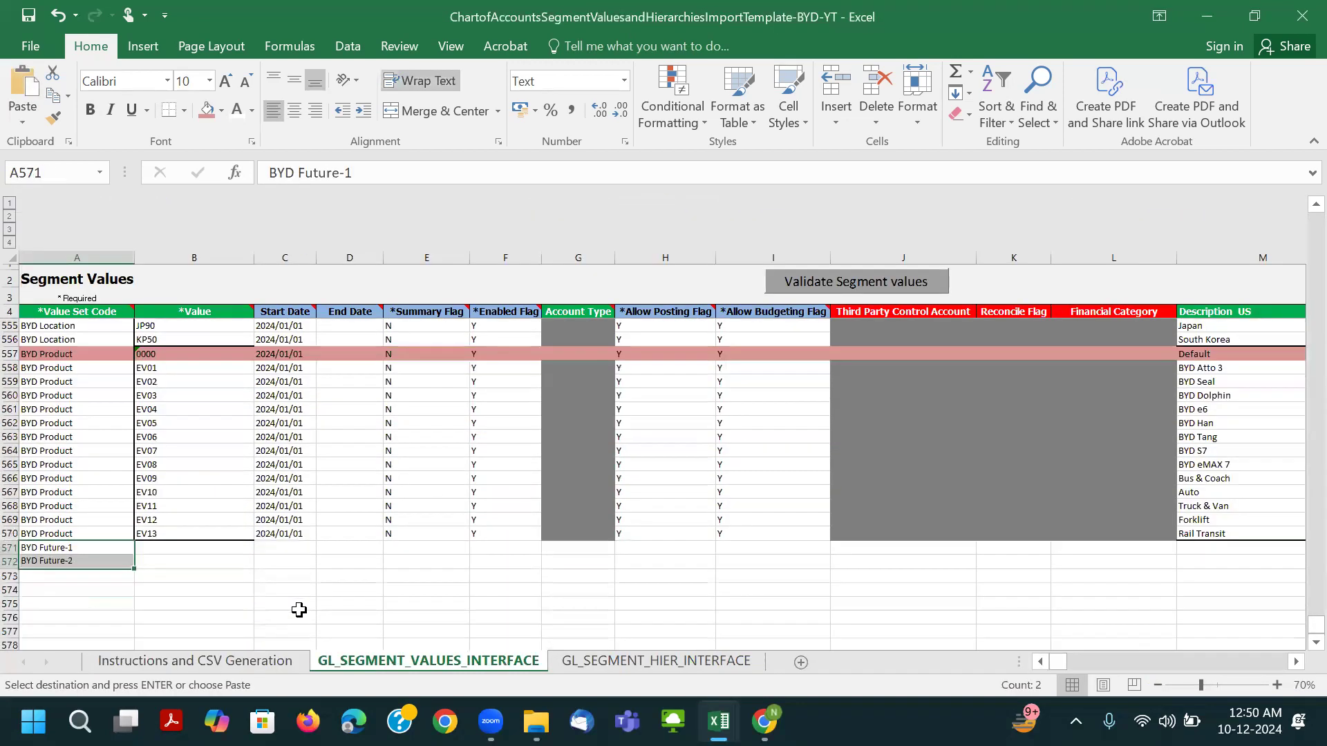
Copy the BYD Future-1 value 00000 and its Default description from the class notes into B571:C571 of the template.
{"action": "left_click", "coordinate": [178, 548]}
{"action": "key", "text": "alt+Tab"}
{"action": "left_click", "coordinate": [1171, 546]}
{"action": "key", "text": "Right"}
{"action": "key", "text": "Right"}
{"action": "key", "text": "Right"}
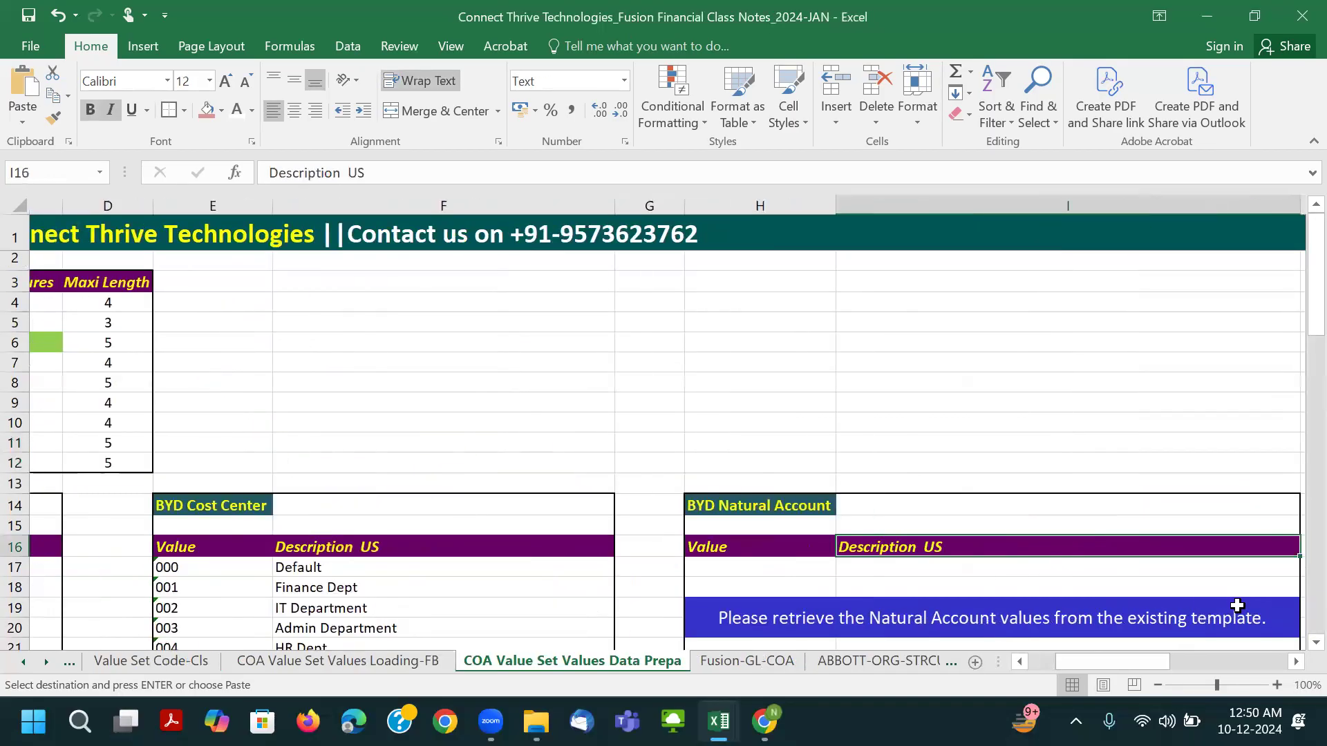
{"action": "key", "text": "Right"}
{"action": "key", "text": "Right"}
{"action": "key", "text": "Right"}
{"action": "key", "text": "Right"}
{"action": "key", "text": "Right"}
{"action": "key", "text": "Right"}
{"action": "key", "text": "Right"}
{"action": "key", "text": "Right"}
{"action": "key", "text": "Right"}
{"action": "key", "text": "Right"}
{"action": "key", "text": "Right"}
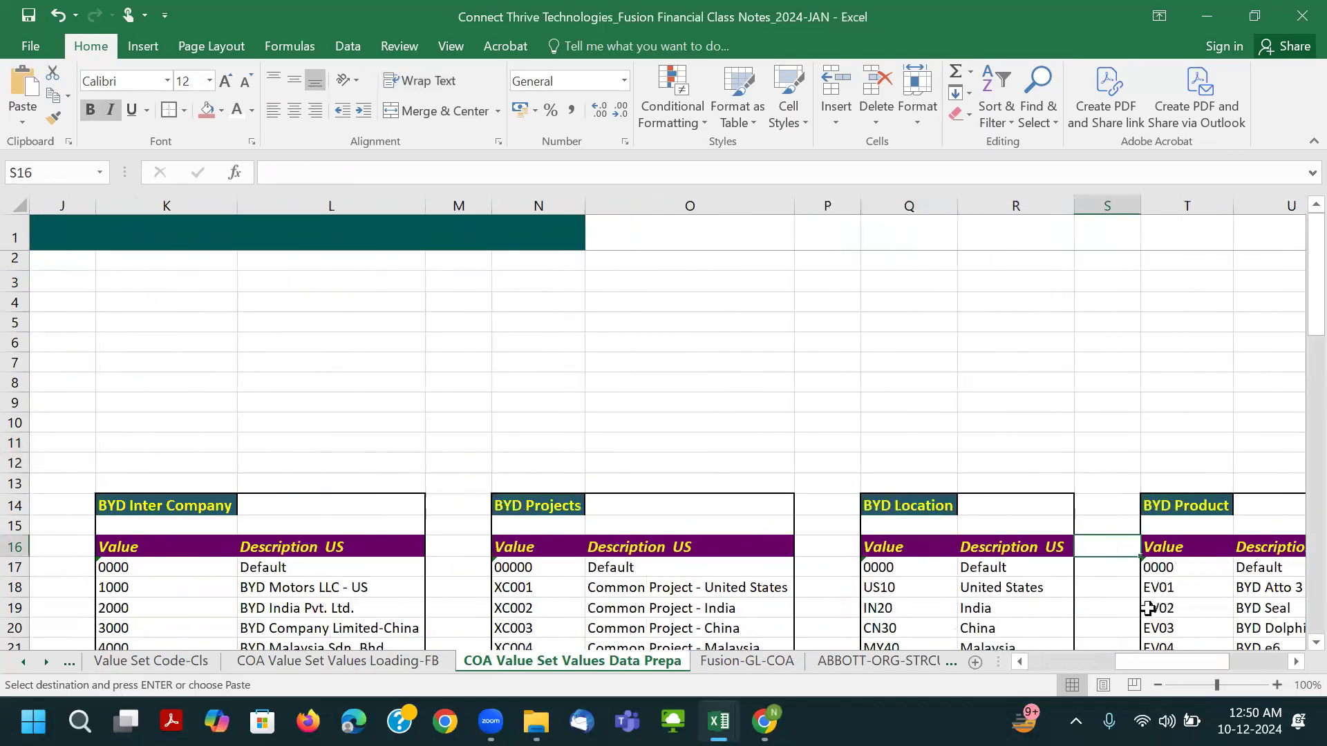
{"action": "key", "text": "Right"}
{"action": "key", "text": "Right"}
{"action": "key", "text": "Right"}
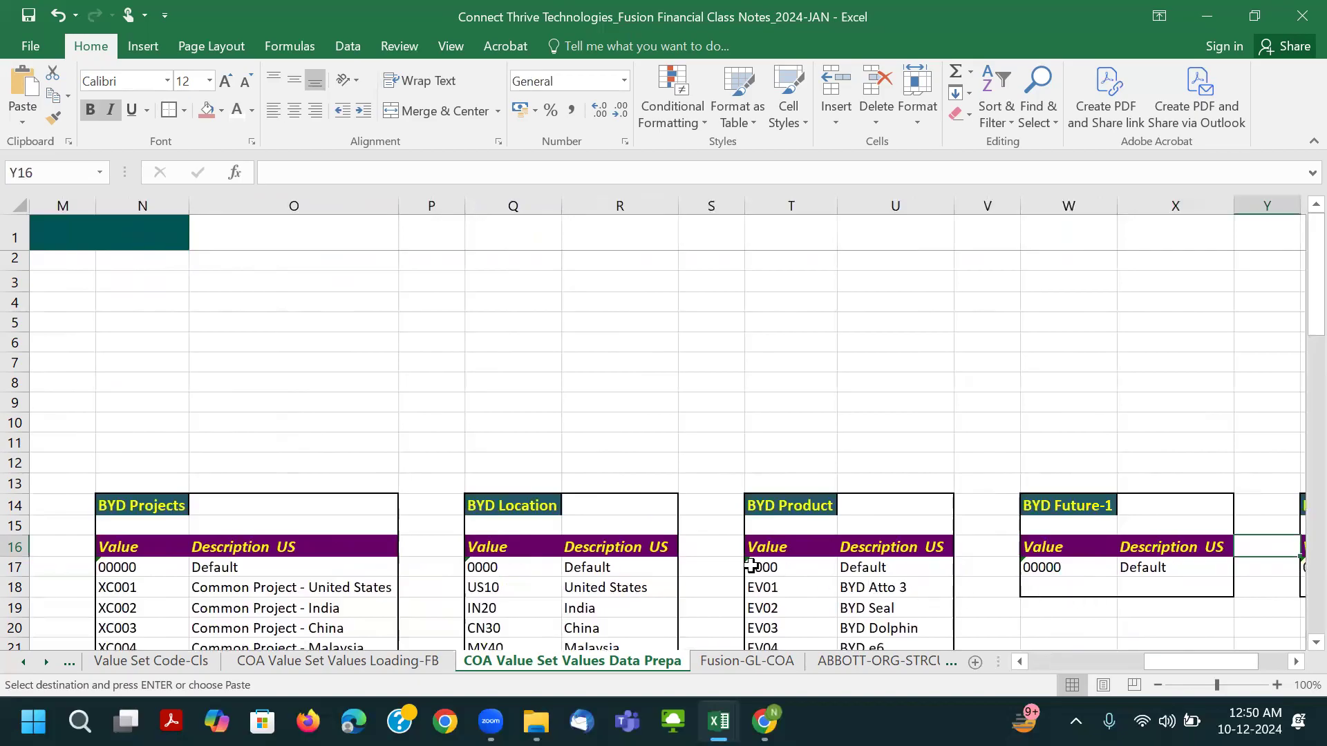
{"action": "left_click_drag", "start_coordinate": [1042, 560], "coordinate": [1161, 574]}
{"action": "key", "text": "ctrl+v"}
{"action": "key", "text": "ctrl+z"}
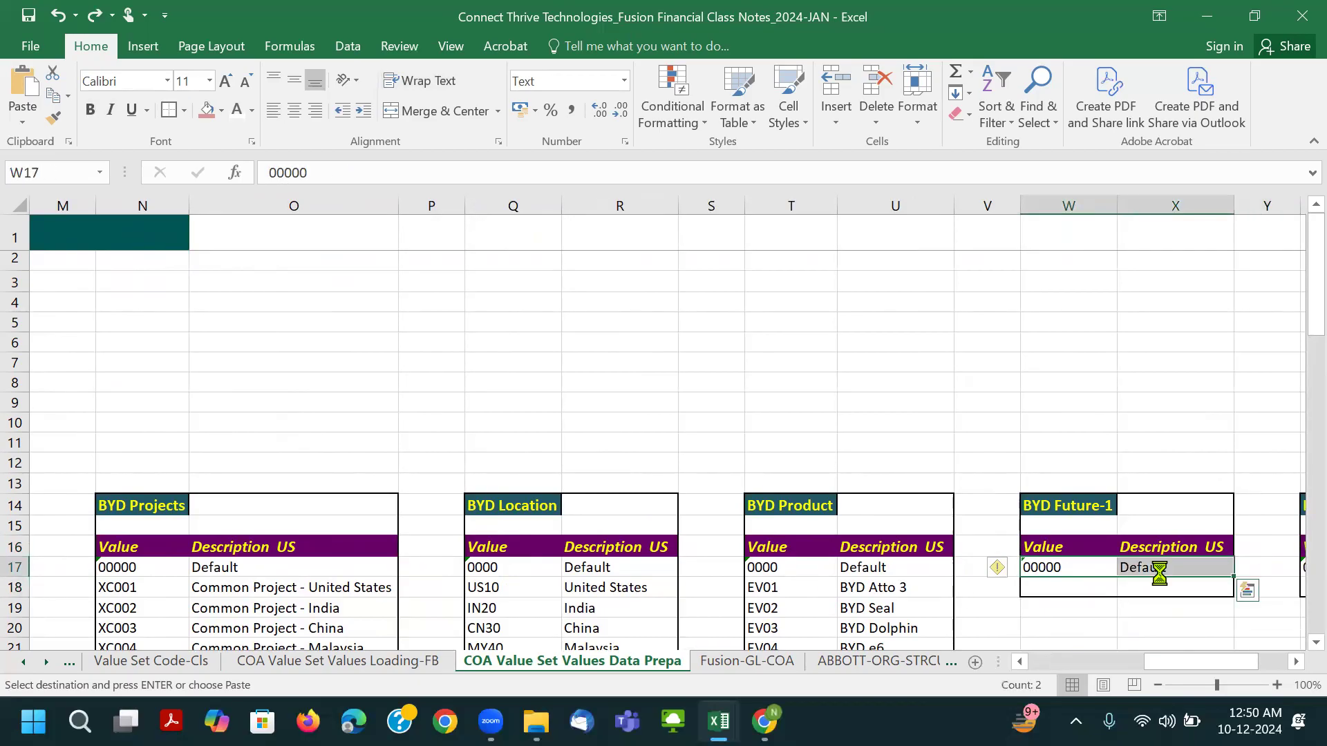
{"action": "key", "text": "ctrl+c"}
{"action": "left_click", "coordinate": [1282, 632]}
{"action": "scroll", "coordinate": [1282, 632], "scroll_direction": "right", "scroll_amount": 4}
{"action": "key", "text": "alt+Tab"}
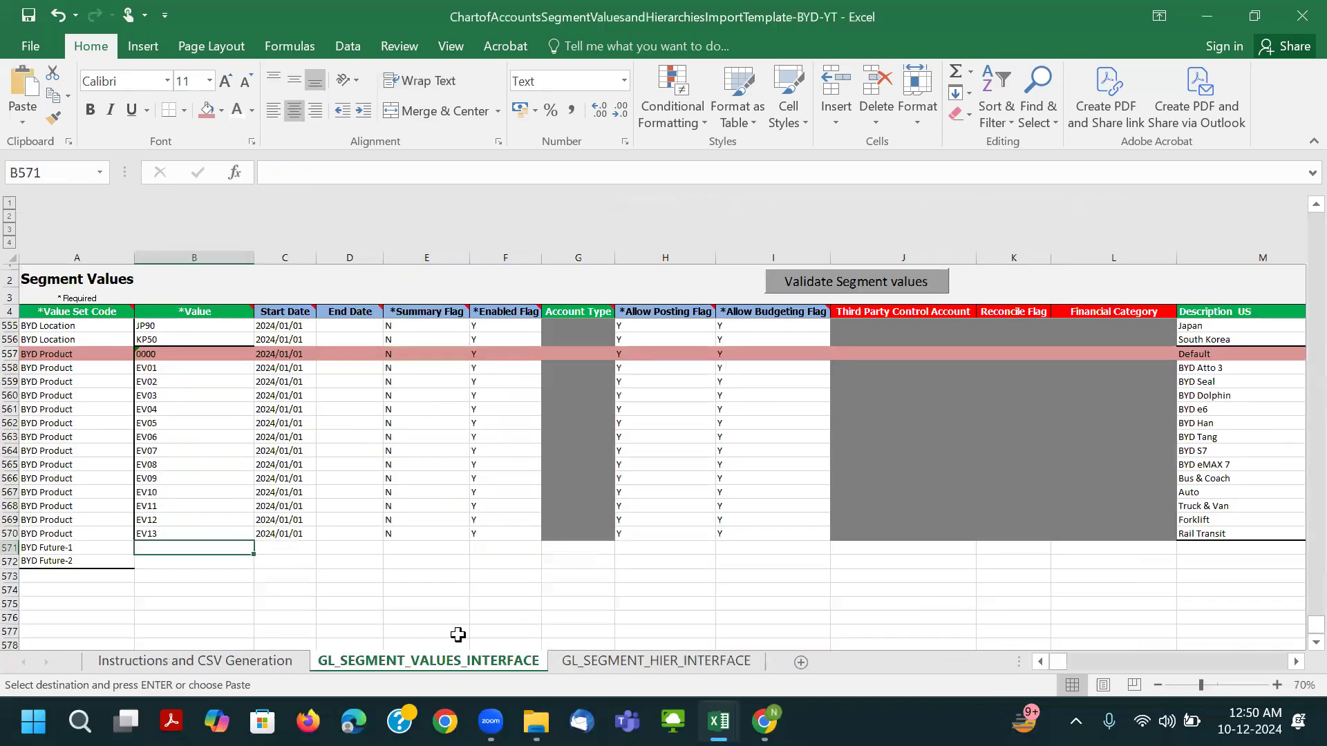
{"action": "key", "text": "ctrl+v"}
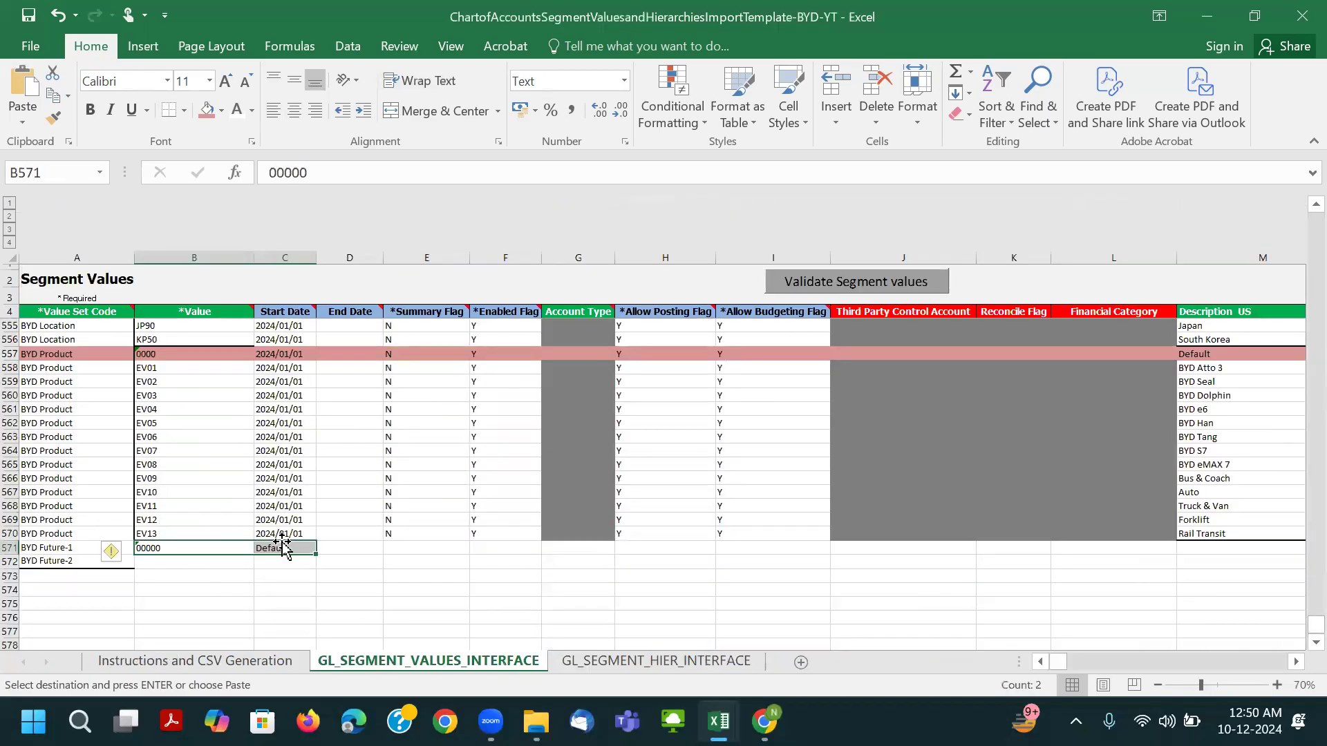
Move Default from C571 to M571 in the Description US column and copy it into M572.
{"action": "left_click", "coordinate": [307, 550]}
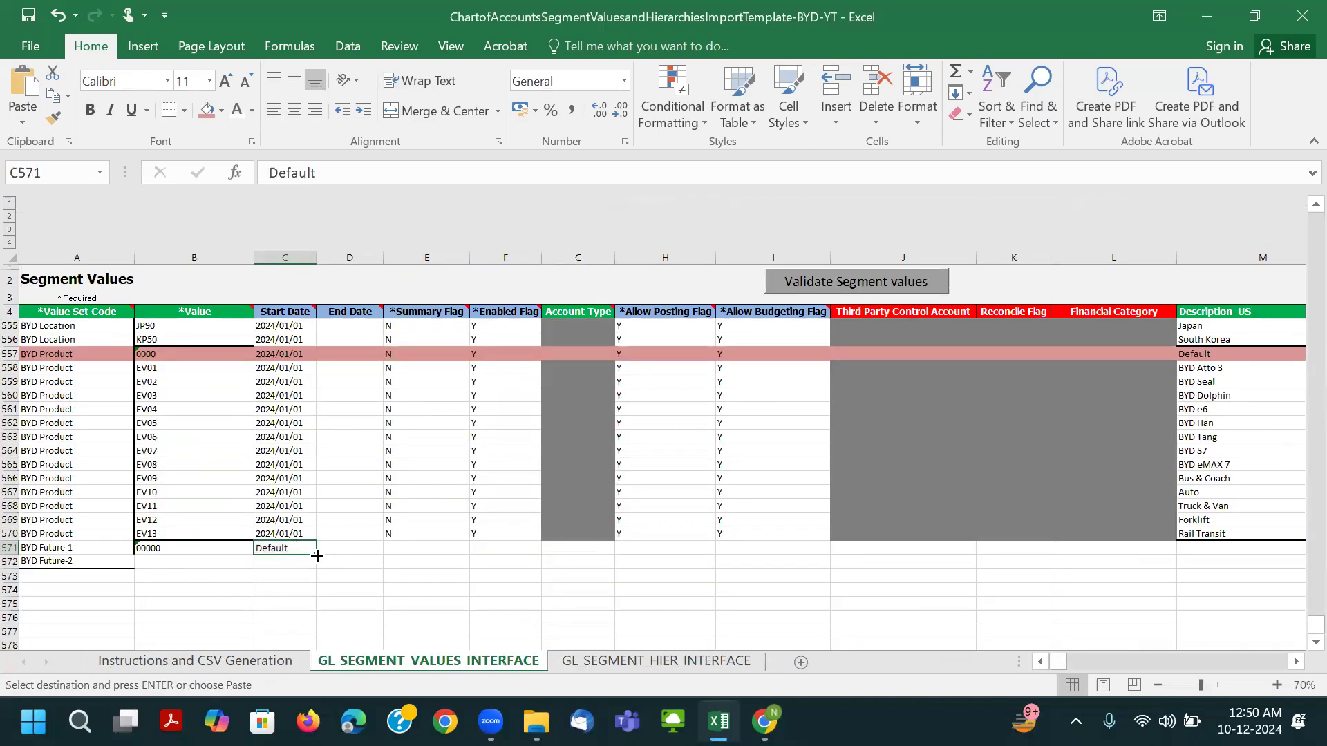
{"action": "left_click", "coordinate": [1227, 549]}
{"action": "key", "text": "Return"}
{"action": "key", "text": "ctrl+c"}
{"action": "left_click", "coordinate": [1229, 562]}
{"action": "key", "text": "ctrl+v"}
Copy the value 00000 from B571 into B572 for BYD Future-2.
{"action": "left_click", "coordinate": [152, 546]}
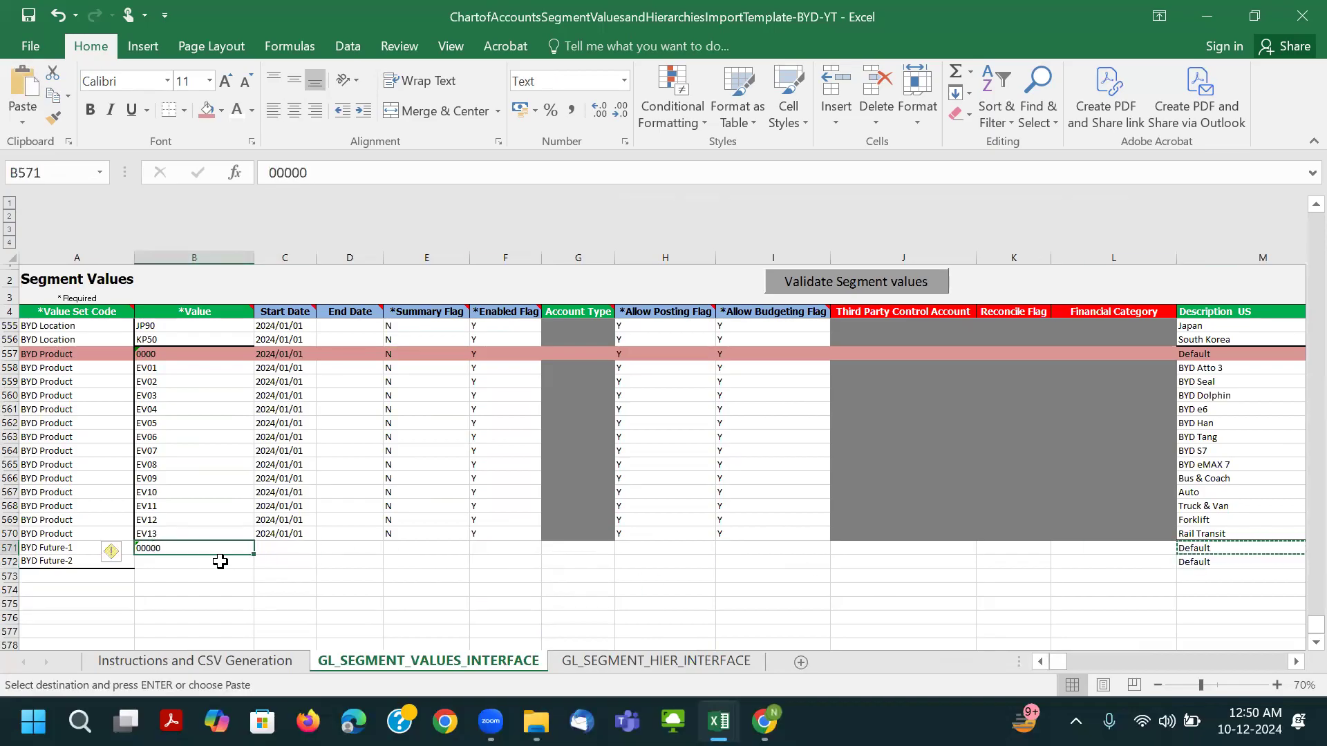
{"action": "key", "text": "ctrl+c"}
{"action": "left_click", "coordinate": [200, 562]}
{"action": "key", "text": "ctrl+v"}
Copy the start date, flags and greyed-out cells from C570:L570 into rows 571 and 572, and save the template.
{"action": "left_click_drag", "start_coordinate": [267, 533], "coordinate": [1084, 531]}
{"action": "key", "text": "ctrl+c"}
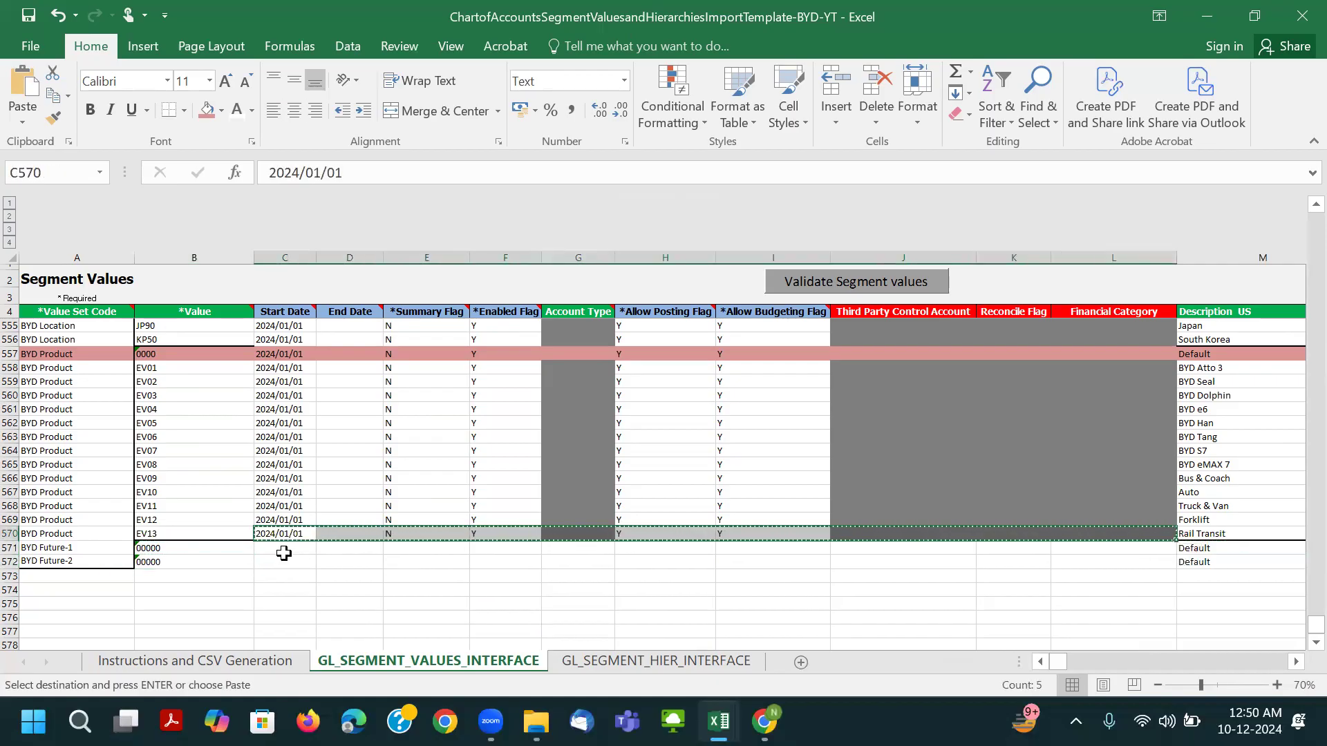
{"action": "left_click_drag", "start_coordinate": [280, 549], "coordinate": [288, 562]}
{"action": "key", "text": "ctrl+v"}
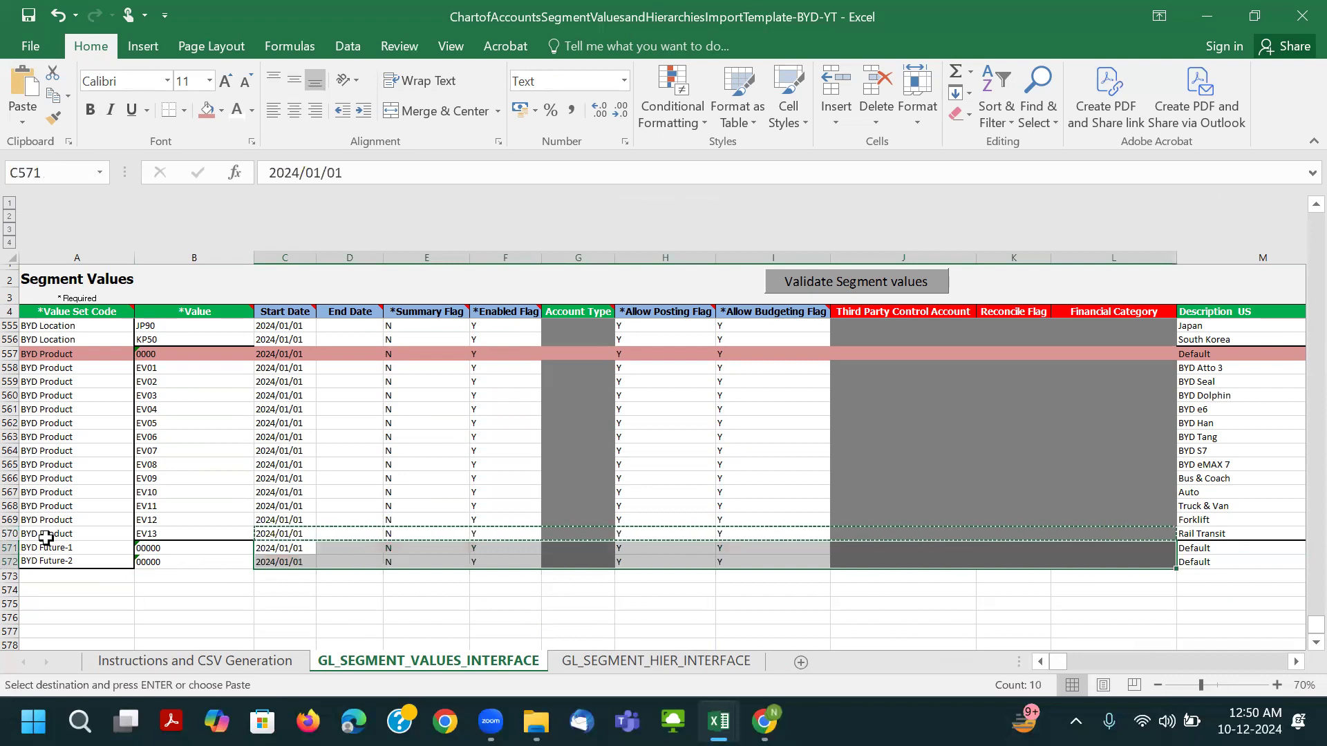
{"action": "left_click", "coordinate": [43, 534]}
{"action": "key", "text": "ctrl+s"}
{"action": "left_click", "coordinate": [617, 417]}
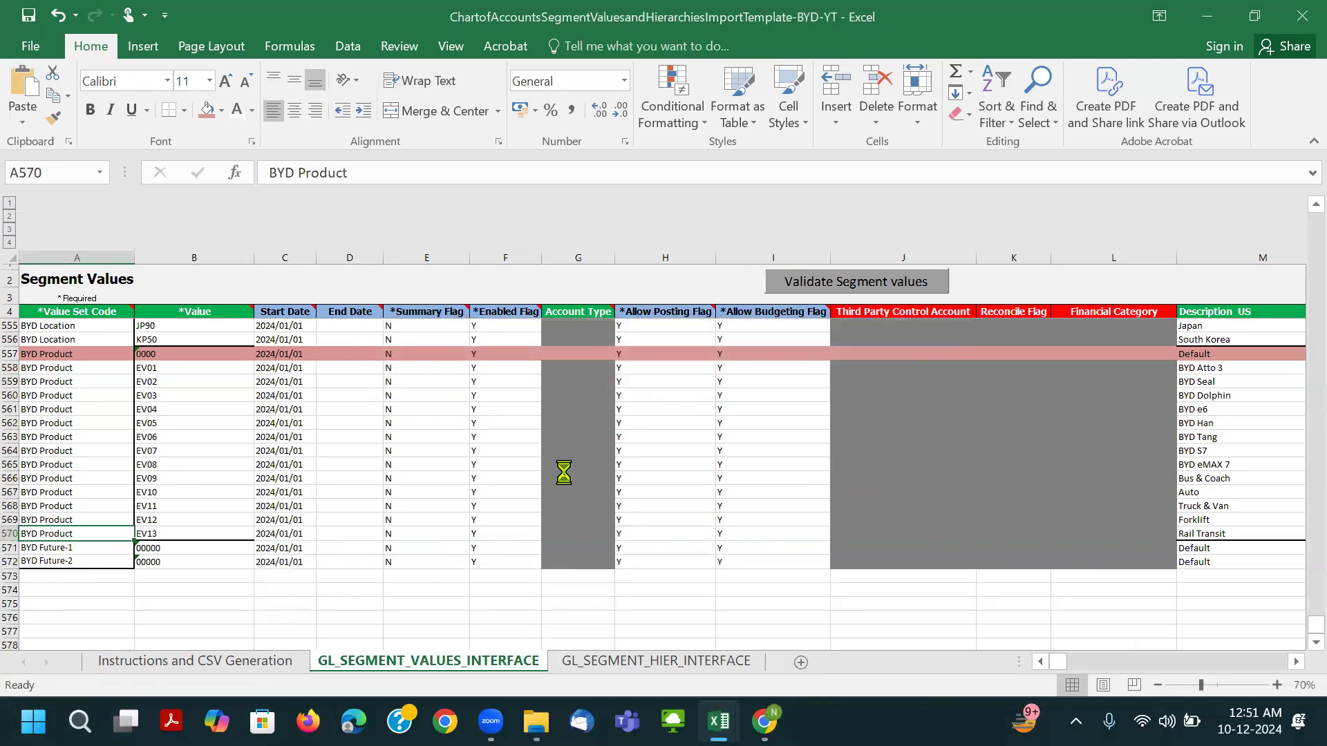
{"action": "left_click", "coordinate": [564, 475]}
{"action": "left_click_drag", "start_coordinate": [31, 509], "coordinate": [207, 294]}
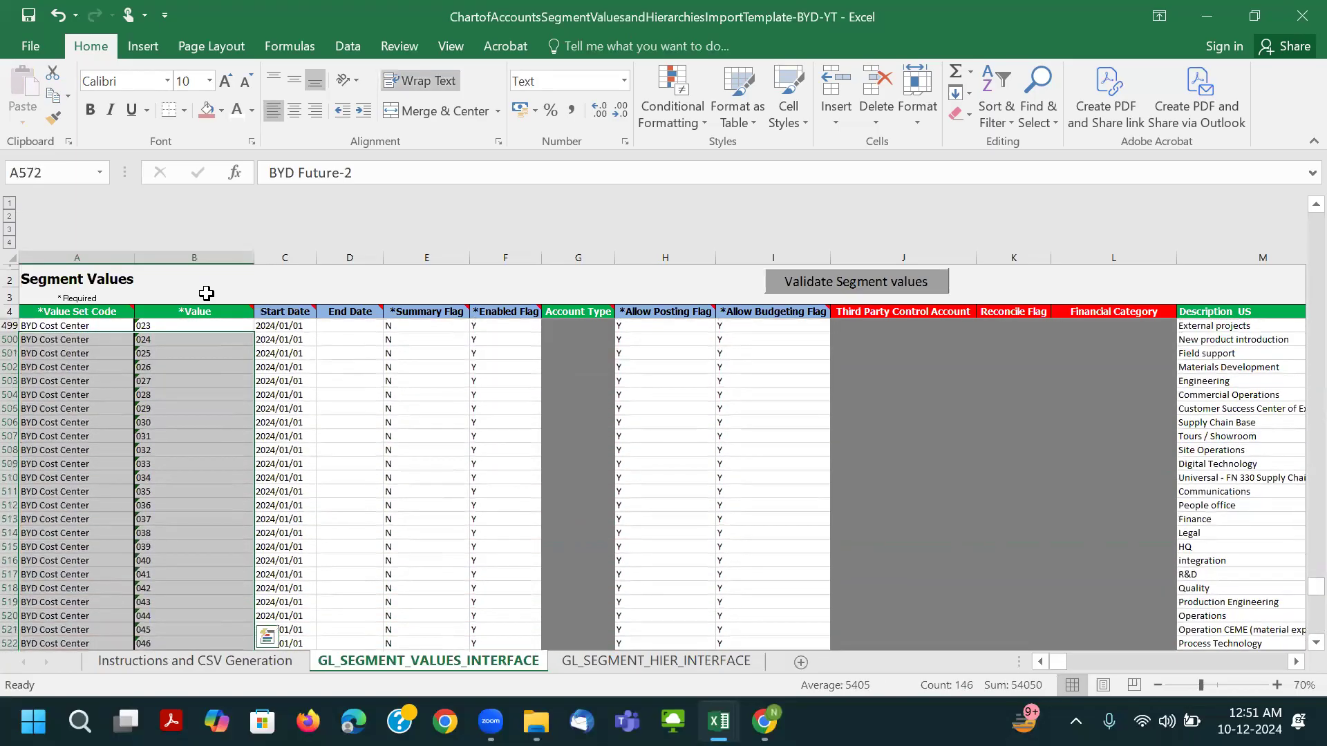
{"action": "left_click_drag", "start_coordinate": [207, 294], "coordinate": [207, 293]}
{"action": "left_click", "coordinate": [155, 450]}
Remove all borders from the Value Set Code and Value cells A5:B572.
{"action": "key", "text": "ctrl+Home"}
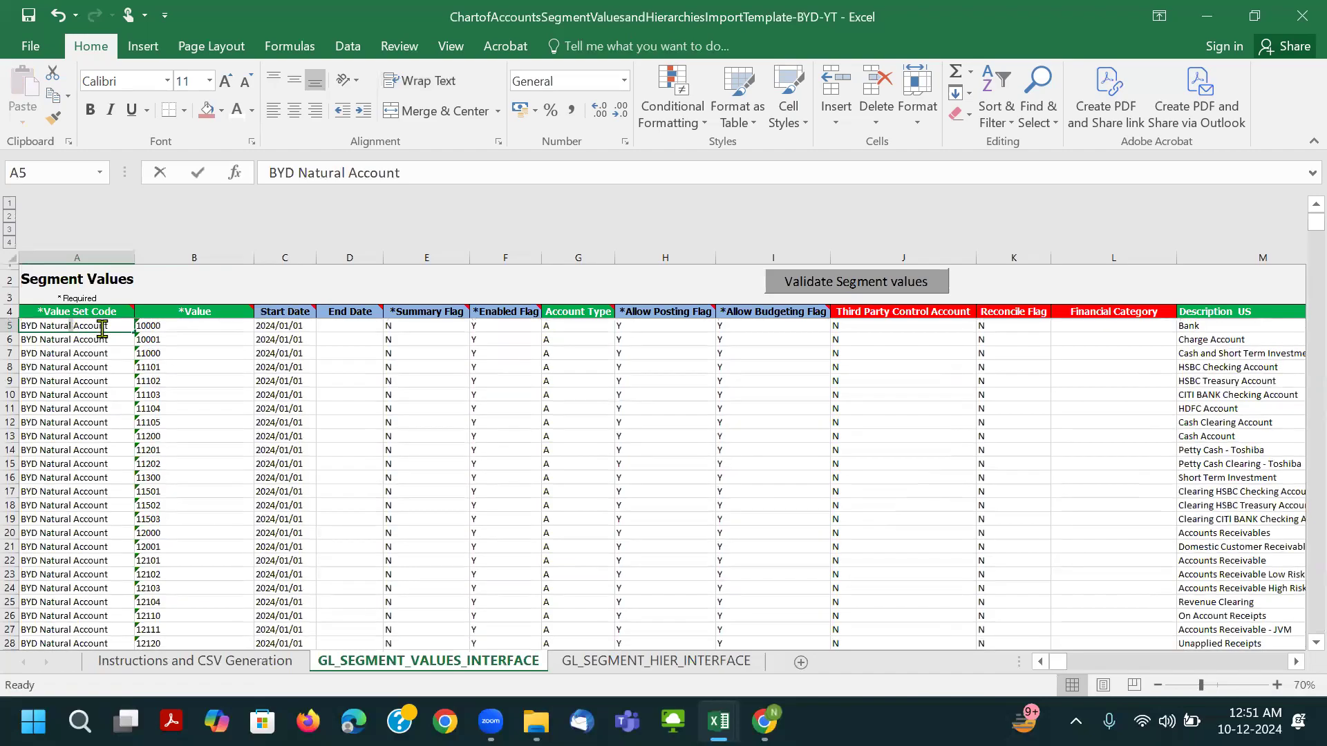
{"action": "left_click", "coordinate": [116, 392]}
{"action": "left_click_drag", "start_coordinate": [110, 326], "coordinate": [151, 341]}
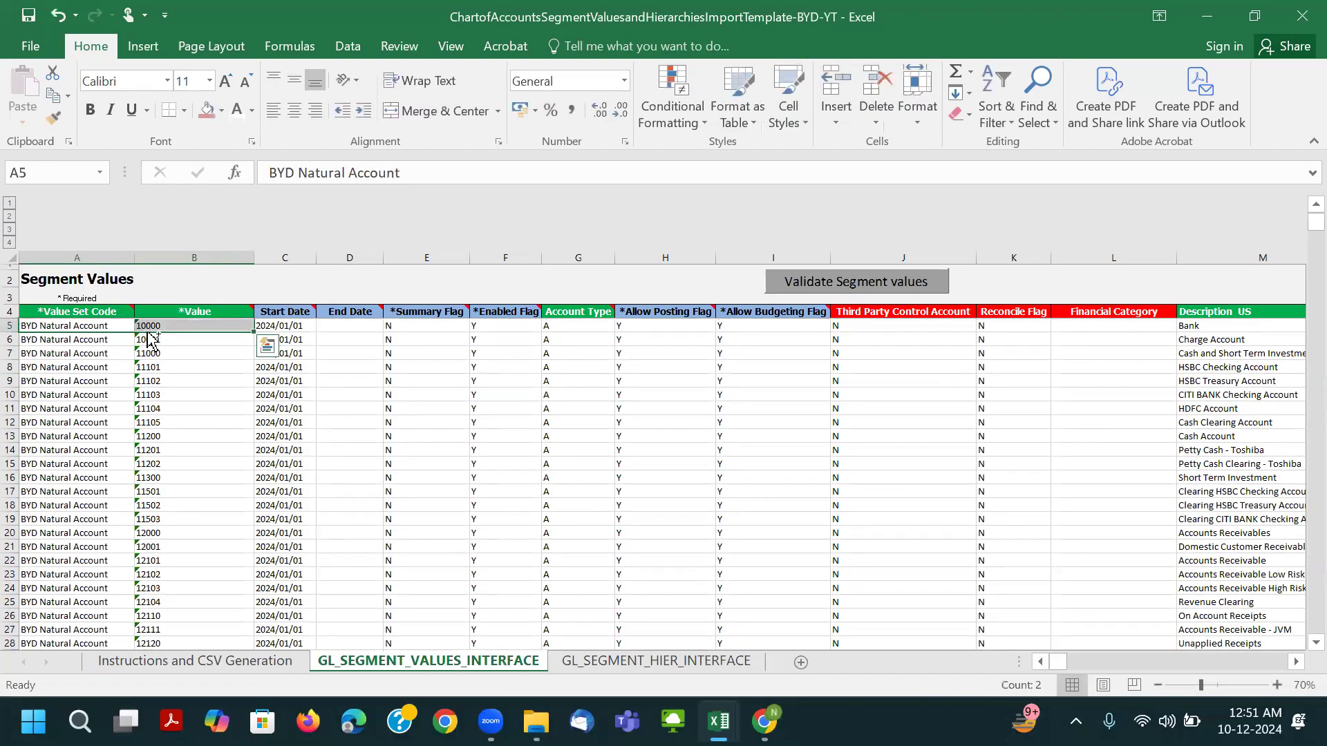
{"action": "key", "text": "ctrl+shift+Down"}
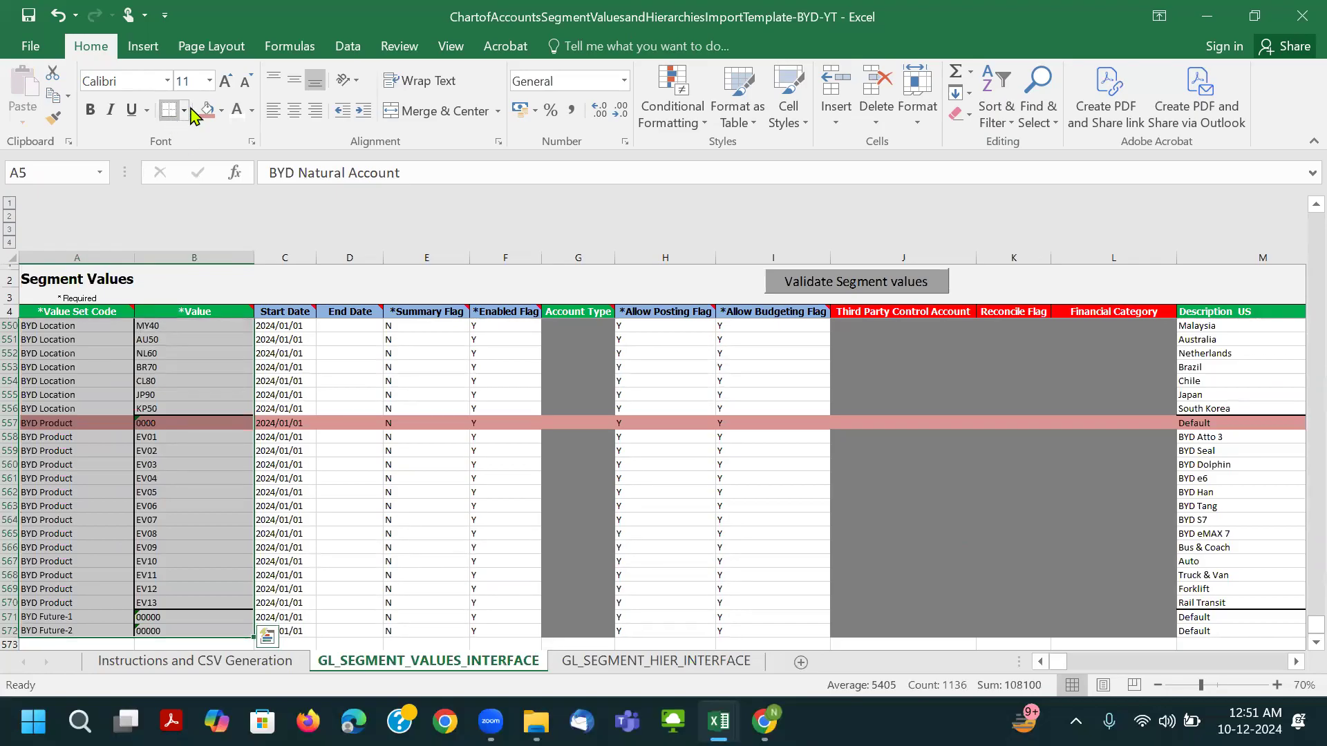
{"action": "left_click", "coordinate": [185, 111]}
{"action": "left_click", "coordinate": [228, 257]}
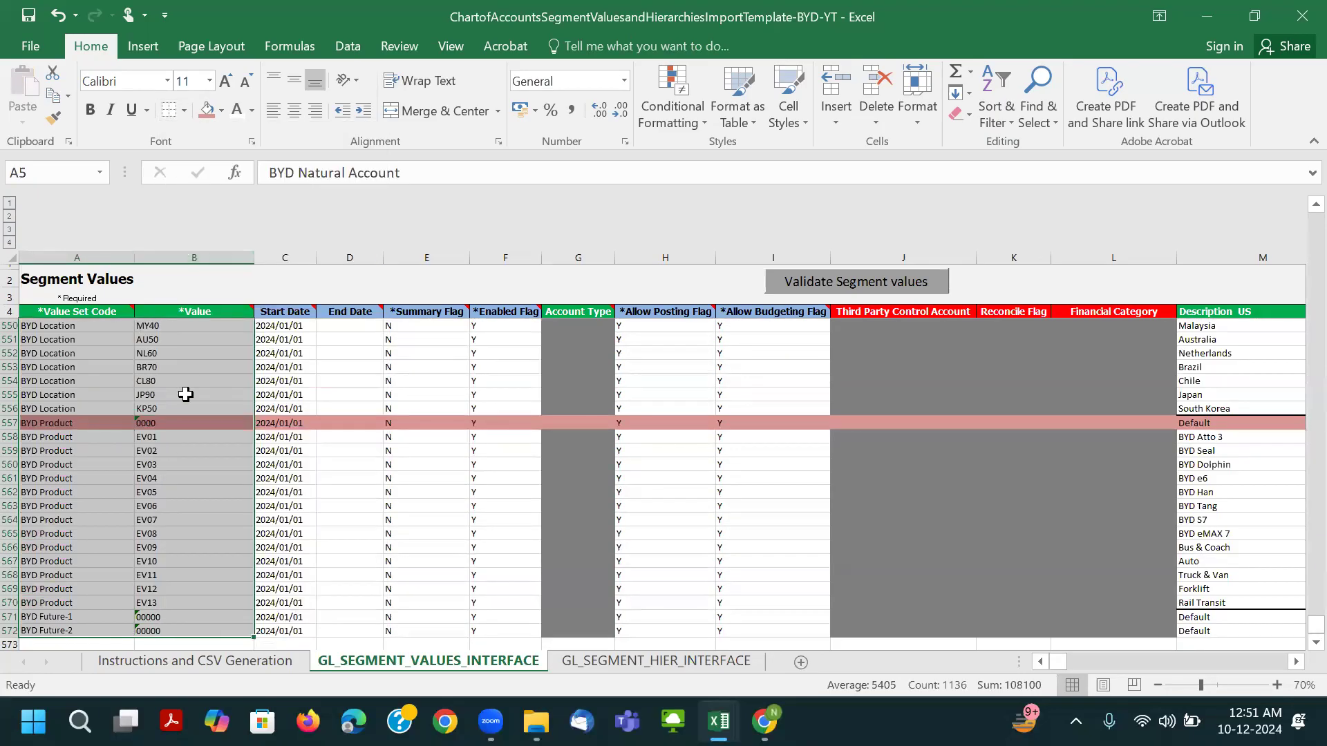
Save the template and return to the first segment value row.
{"action": "left_click", "coordinate": [132, 448]}
{"action": "key", "text": "ctrl+s"}
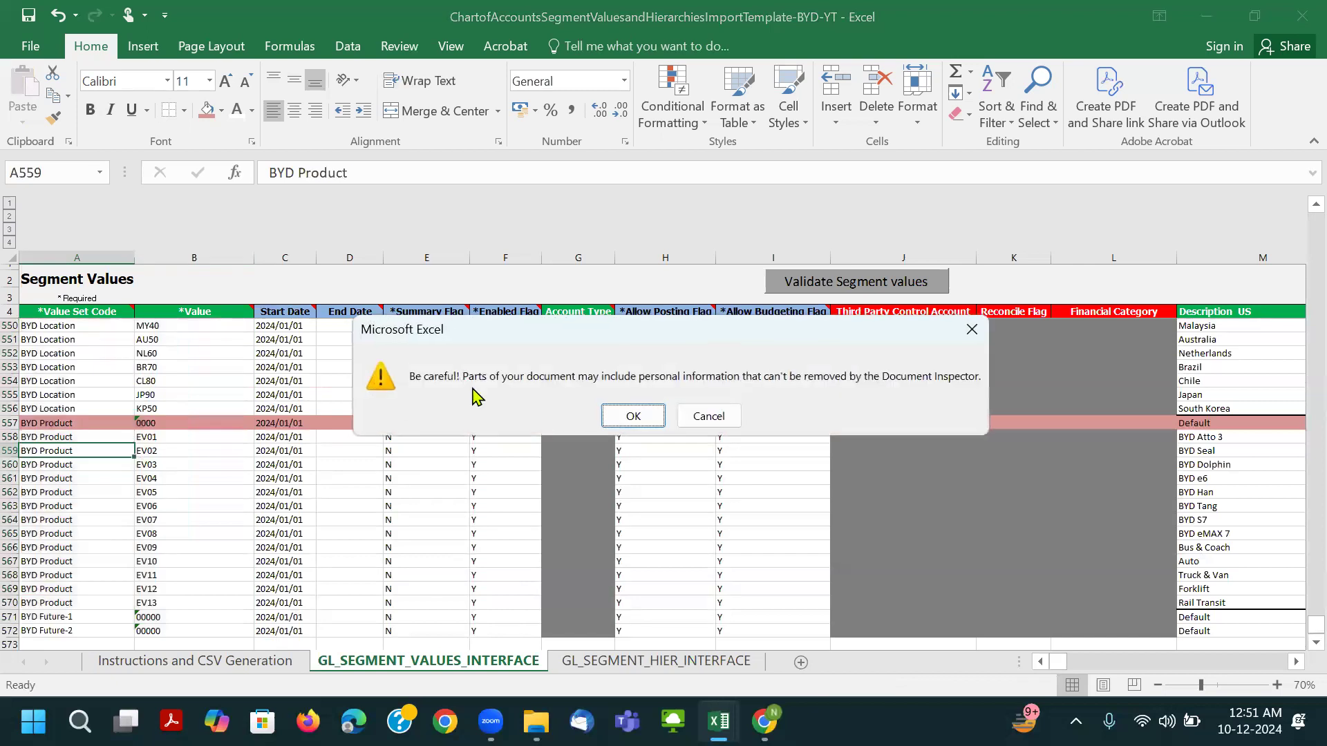
{"action": "left_click", "coordinate": [613, 417]}
{"action": "left_click", "coordinate": [273, 541]}
{"action": "key", "text": "ctrl+Home"}
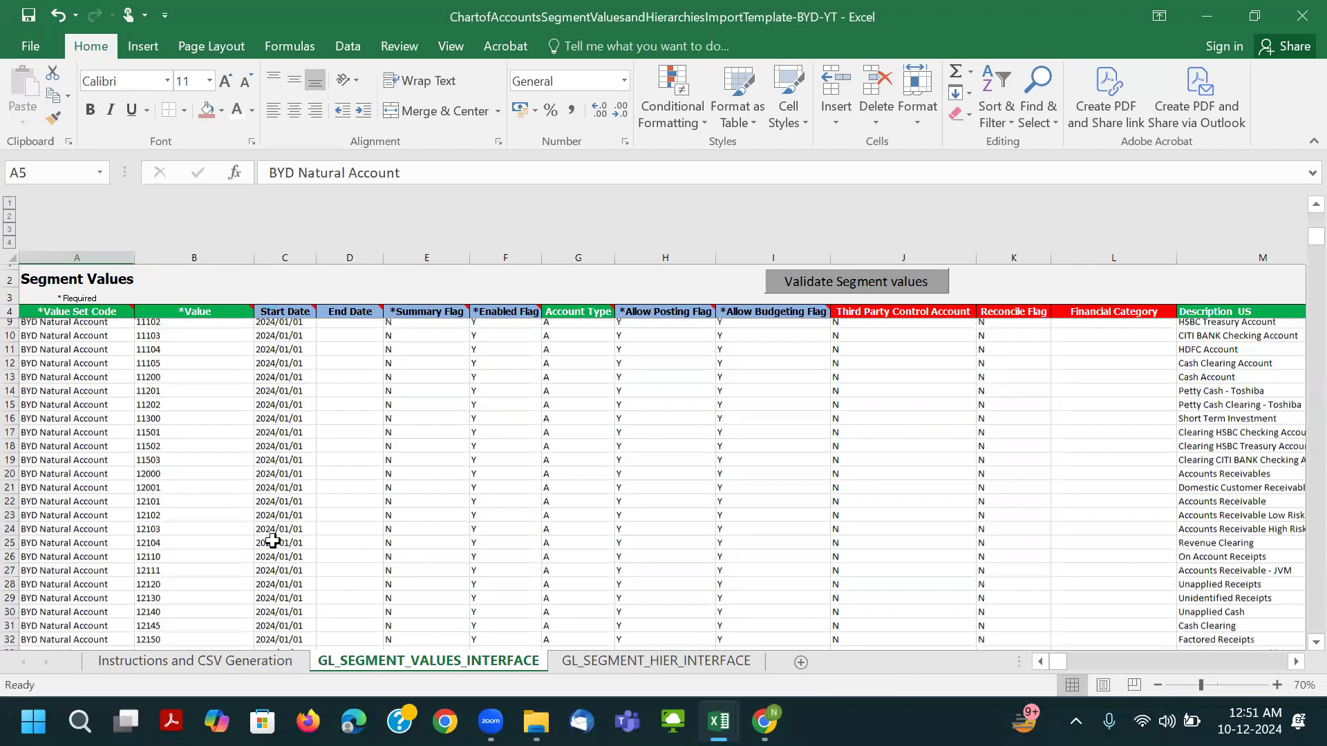
Autofit the width of the Description US column and save the workbook.
{"action": "scroll", "coordinate": [331, 583], "scroll_direction": "down", "scroll_amount": 1}
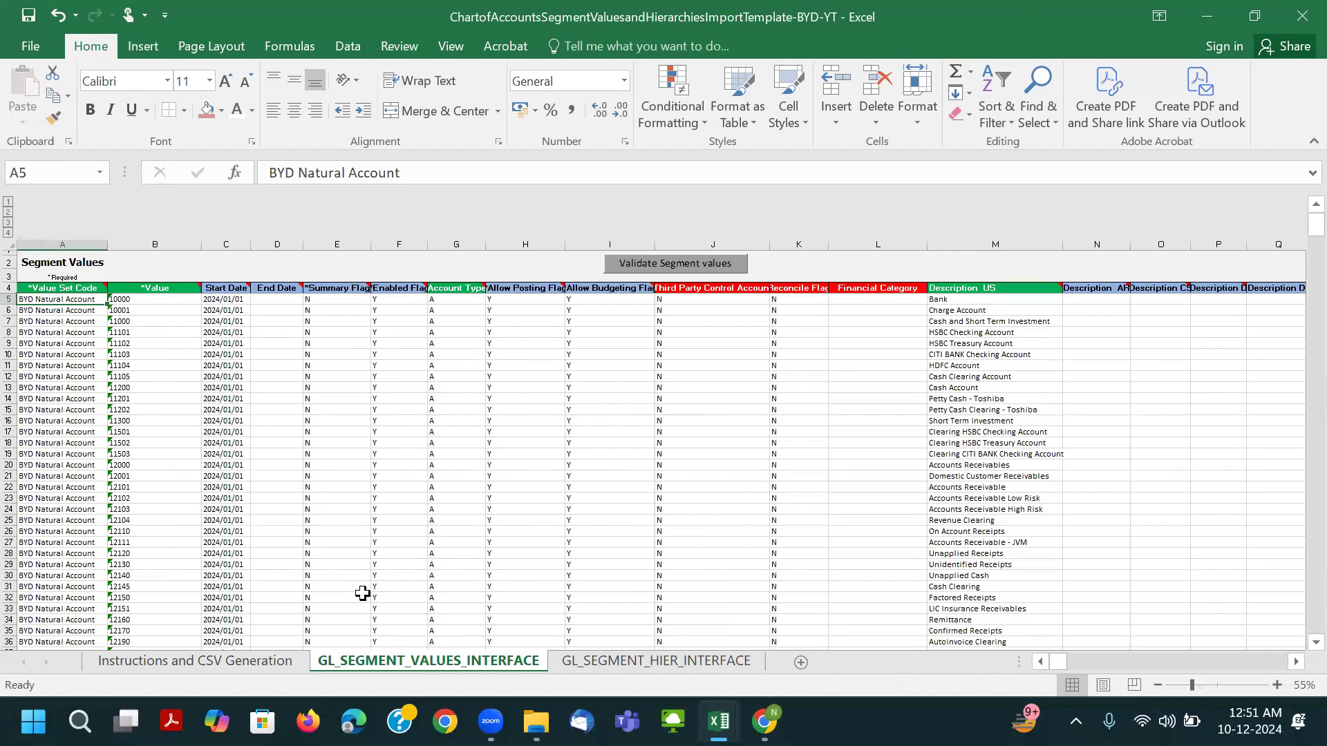
{"action": "scroll", "coordinate": [362, 593], "scroll_direction": "down", "scroll_amount": 20}
{"action": "double_click", "coordinate": [1064, 239]}
{"action": "key", "text": "ctrl+s"}
{"action": "left_click", "coordinate": [631, 414]}
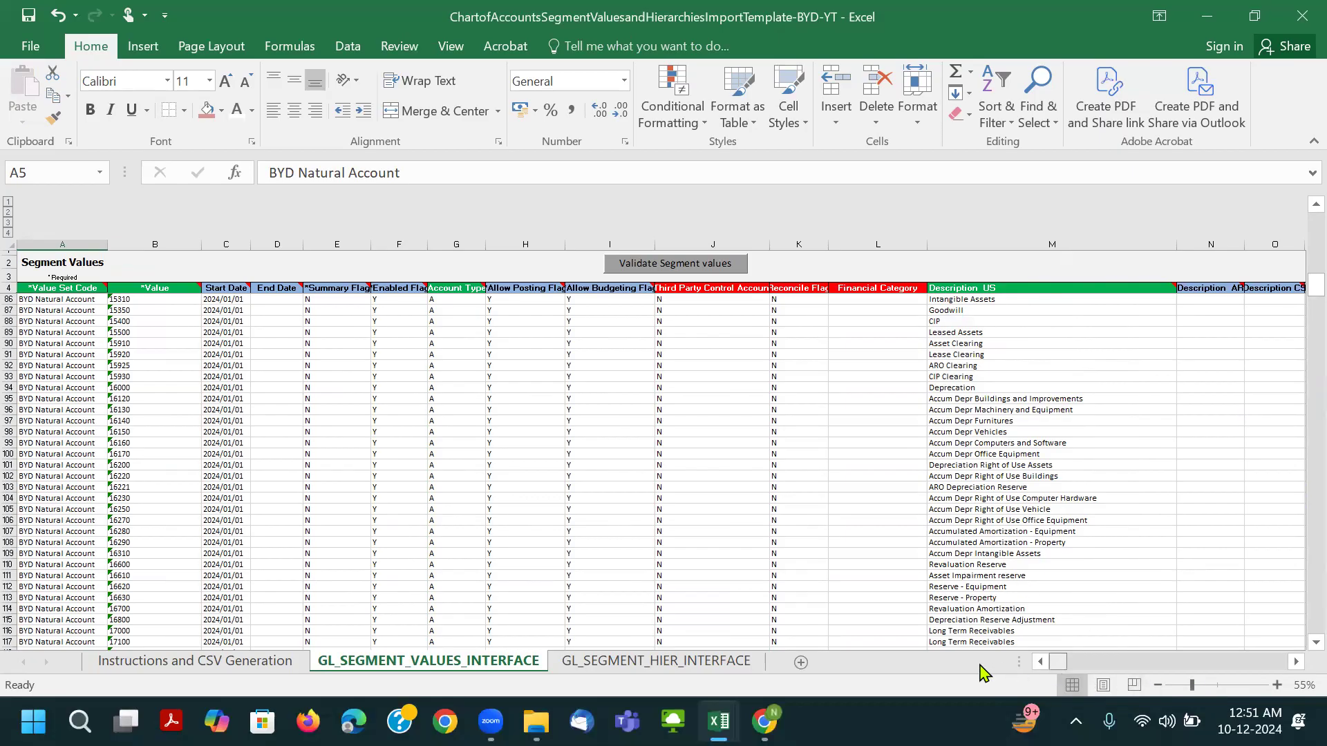
{"action": "left_click", "coordinate": [50, 344]}
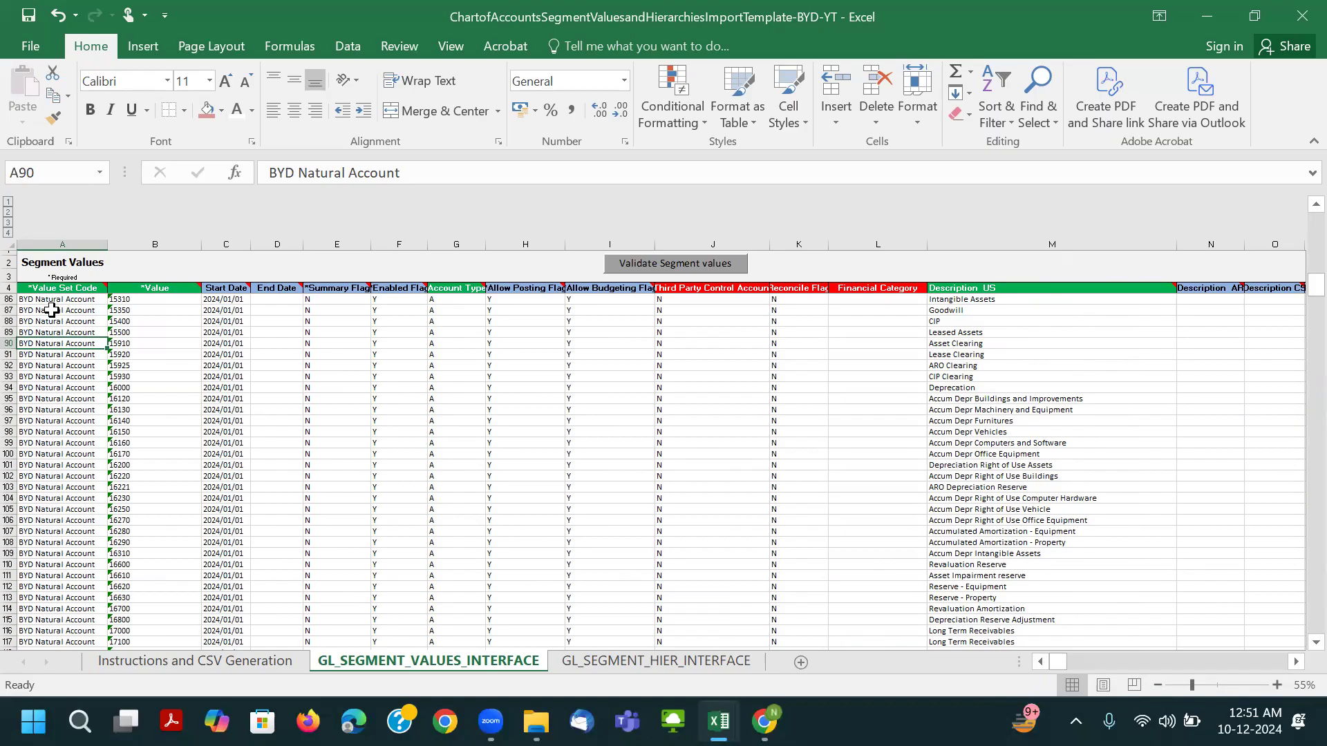
{"action": "left_click", "coordinate": [45, 331]}
{"action": "left_click", "coordinate": [138, 347]}
{"action": "left_click", "coordinate": [216, 322]}
{"action": "left_click", "coordinate": [328, 318]}
{"action": "left_click", "coordinate": [397, 312]}
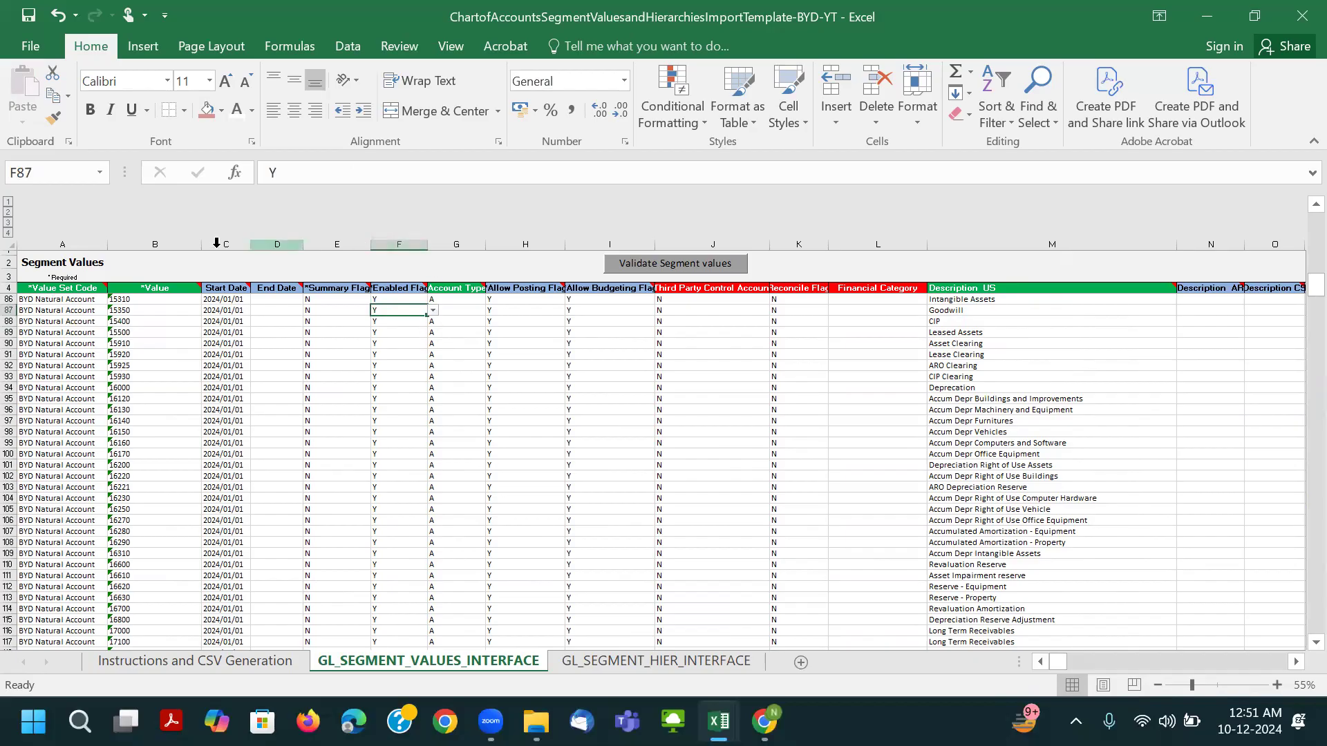
Autofit the widths of all columns on the segment values sheet and save the workbook.
{"action": "left_click", "coordinate": [9, 246]}
{"action": "double_click", "coordinate": [105, 242]}
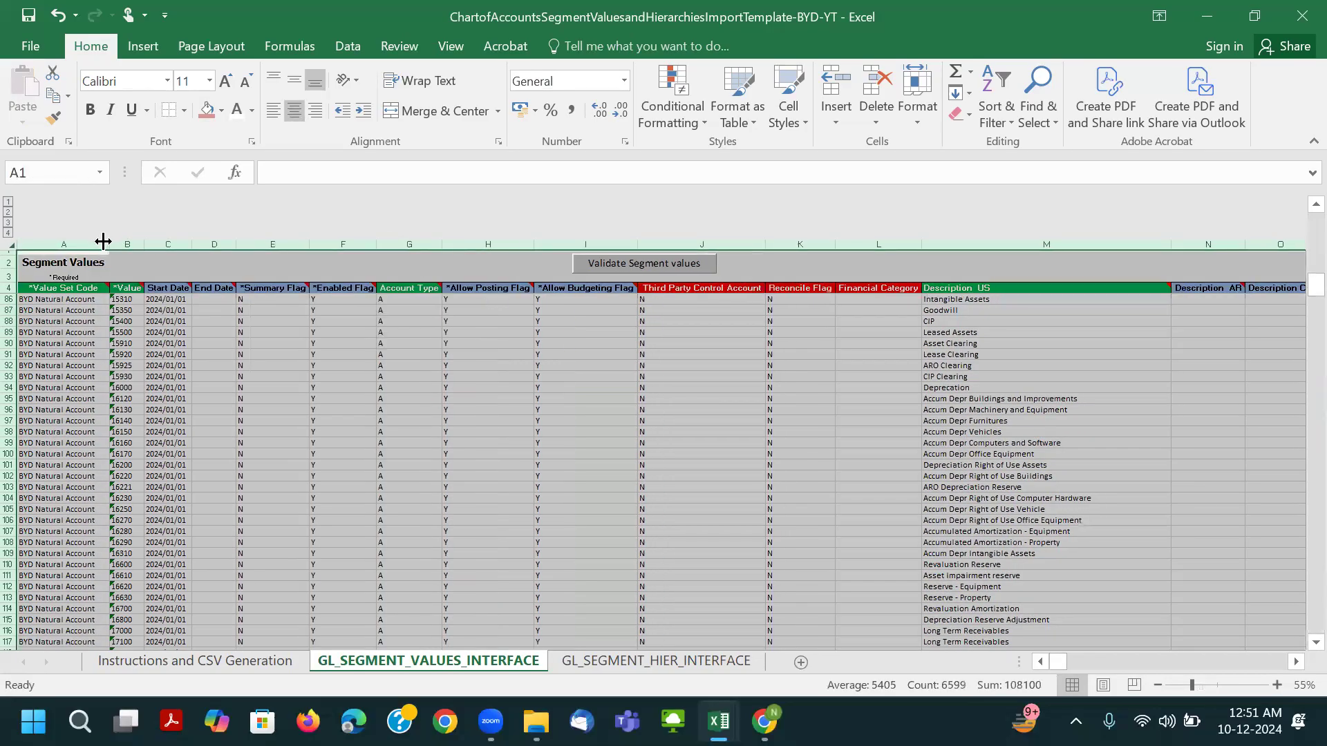
{"action": "left_click", "coordinate": [403, 340]}
{"action": "left_click", "coordinate": [455, 291]}
{"action": "left_click", "coordinate": [625, 290]}
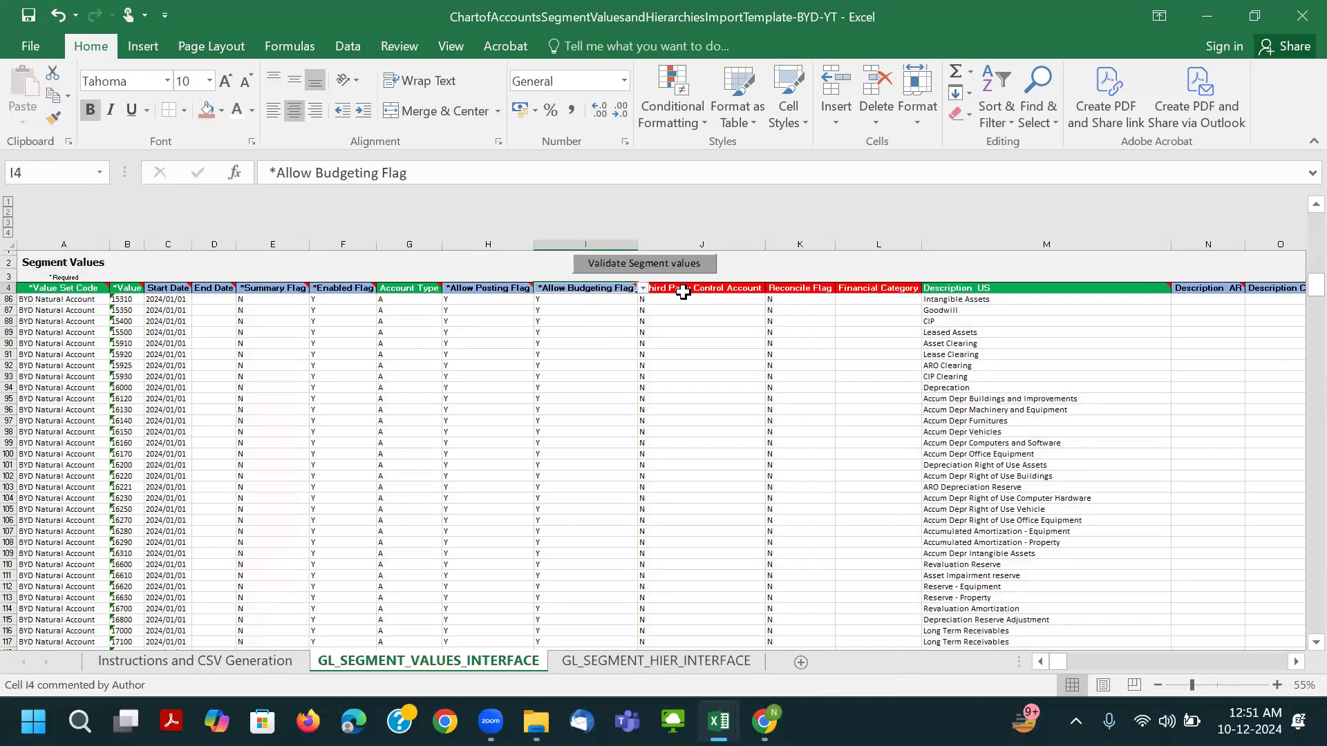
{"action": "left_click", "coordinate": [691, 290]}
{"action": "left_click", "coordinate": [849, 358]}
{"action": "key", "text": "ctrl+s"}
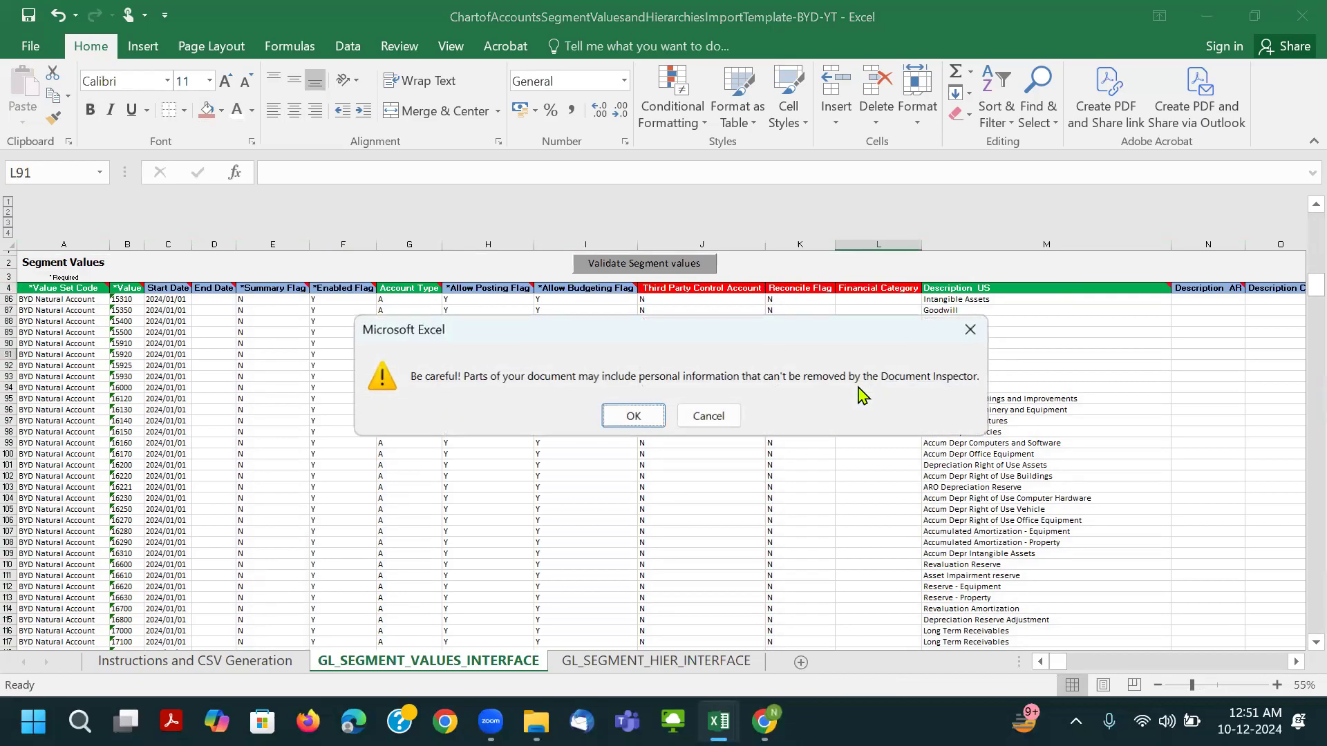
Look through the segment values from the natural accounts to the company code and cost center rows, including their greyed-out columns.
{"action": "scroll", "coordinate": [230, 405], "scroll_direction": "down", "scroll_amount": 15}
{"action": "scroll", "coordinate": [231, 404], "scroll_direction": "down", "scroll_amount": 20}
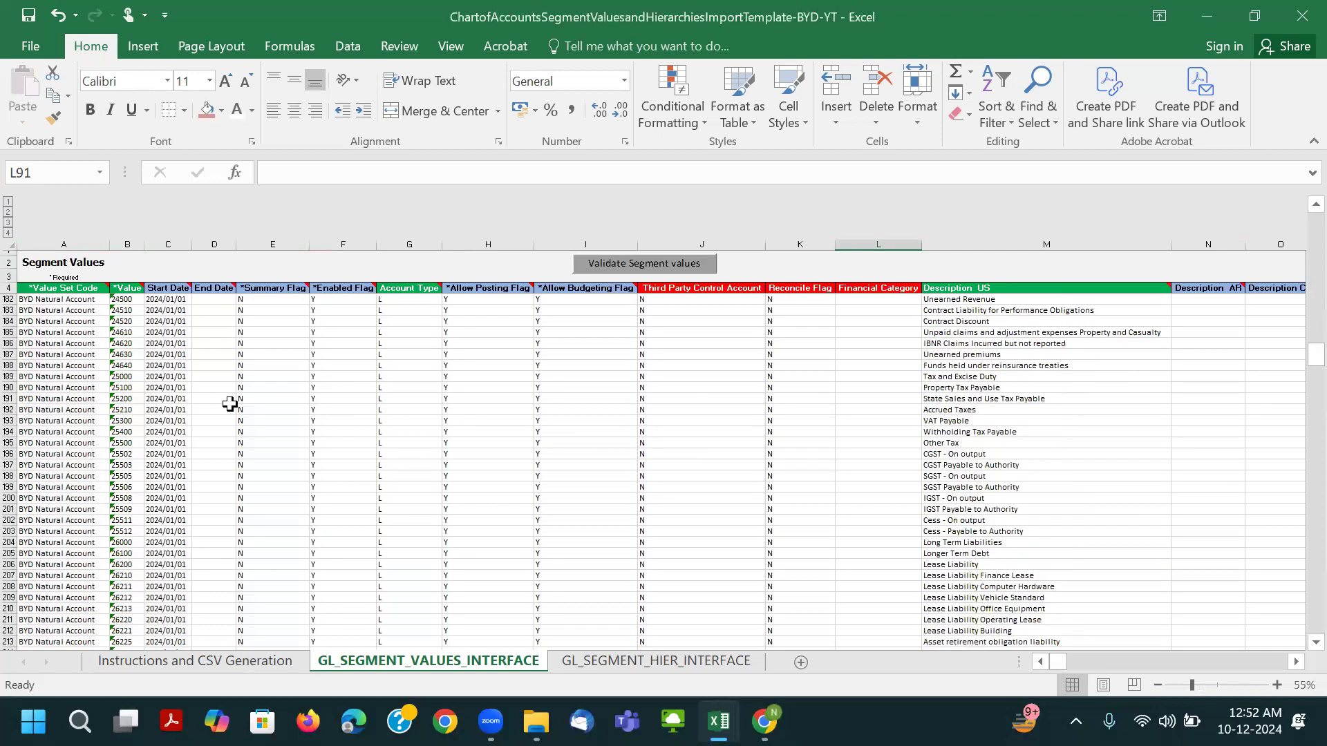
{"action": "scroll", "coordinate": [231, 410], "scroll_direction": "down", "scroll_amount": 20}
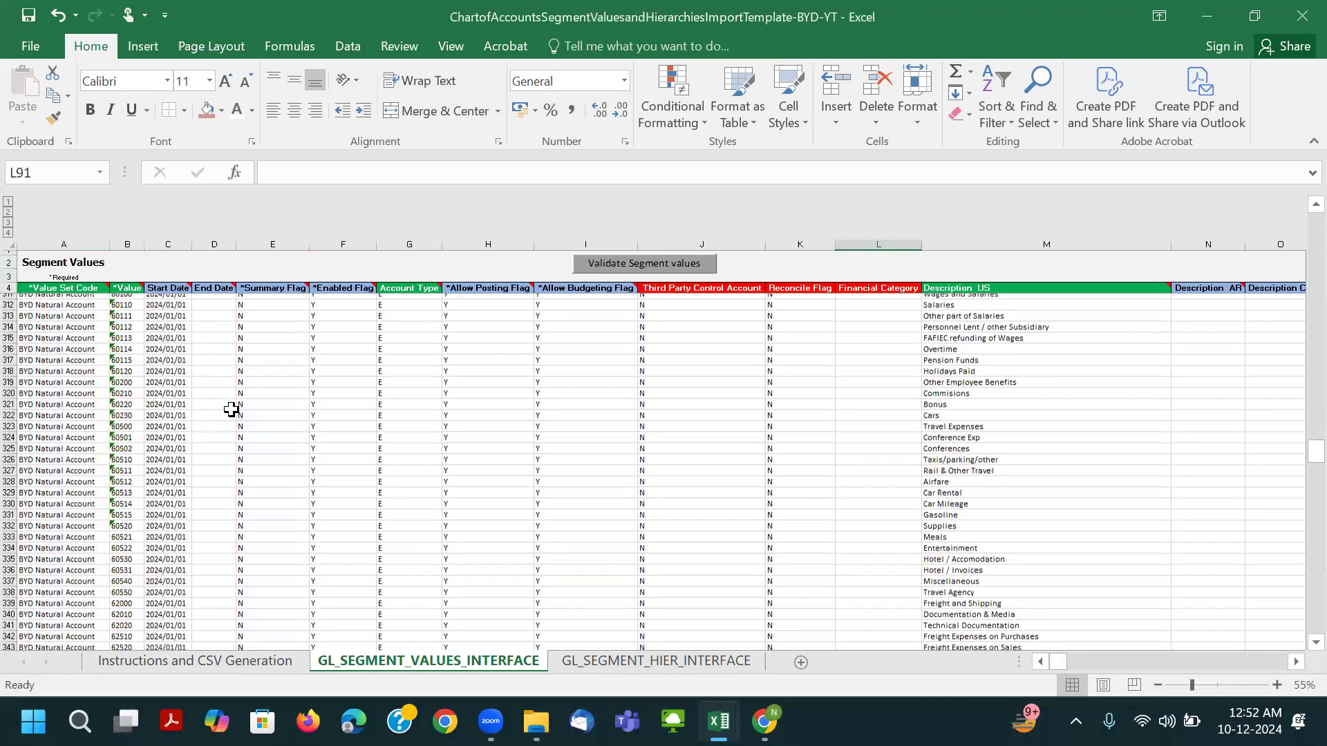
{"action": "scroll", "coordinate": [233, 410], "scroll_direction": "down", "scroll_amount": 8}
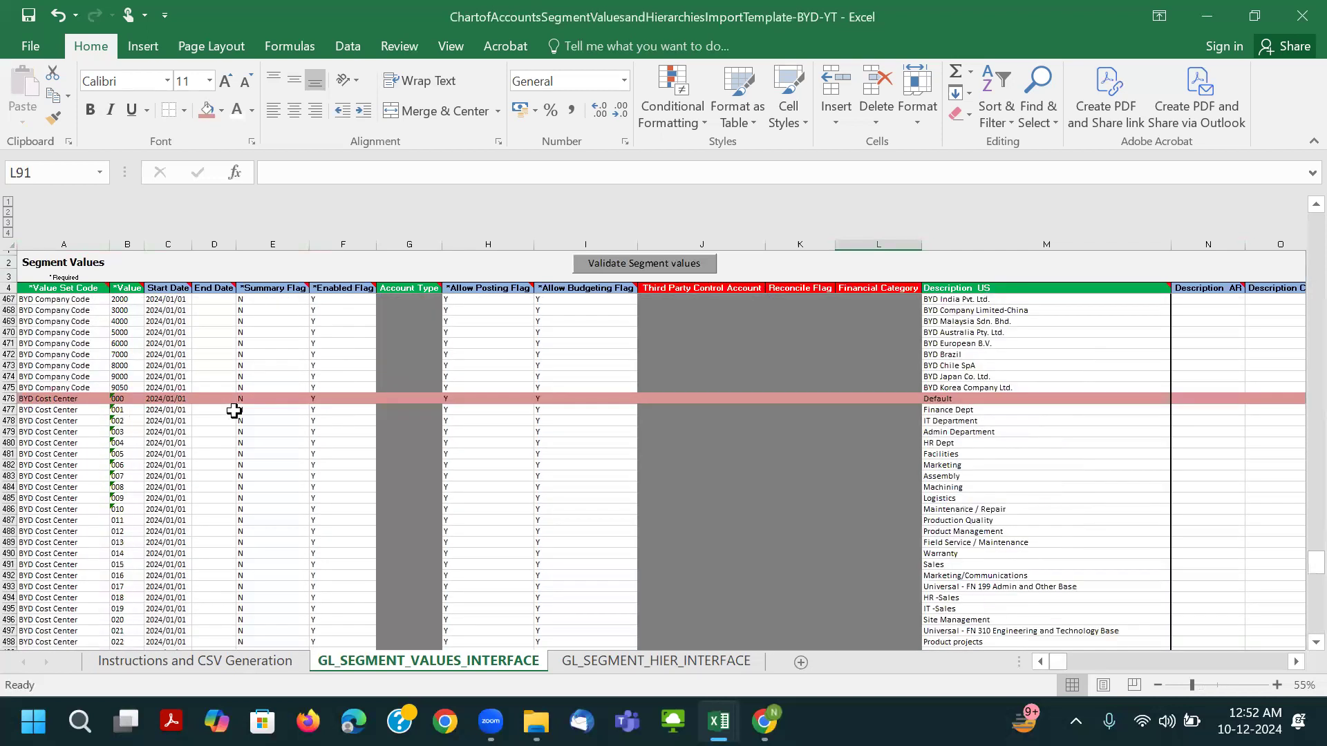
{"action": "scroll", "coordinate": [233, 411], "scroll_direction": "down", "scroll_amount": 1}
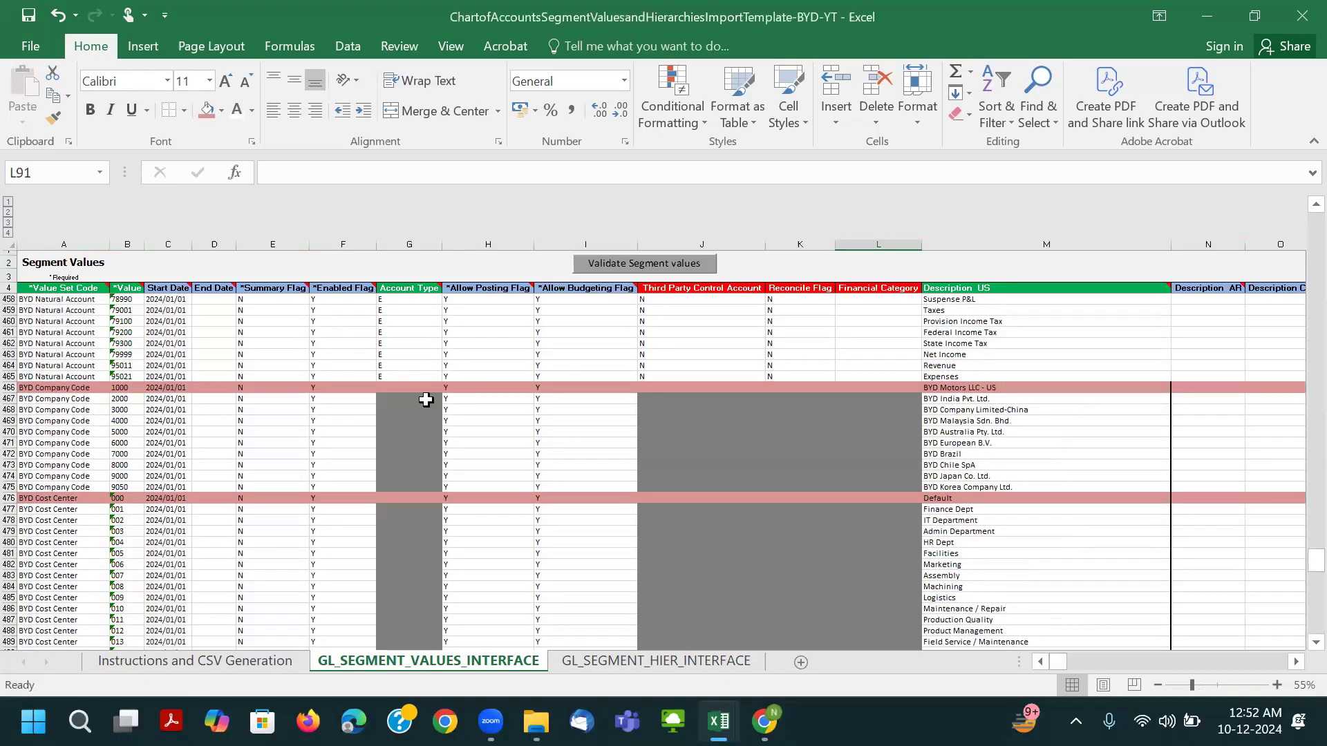
{"action": "left_click", "coordinate": [418, 399]}
{"action": "left_click", "coordinate": [674, 408]}
{"action": "scroll", "coordinate": [237, 450], "scroll_direction": "down", "scroll_amount": 20}
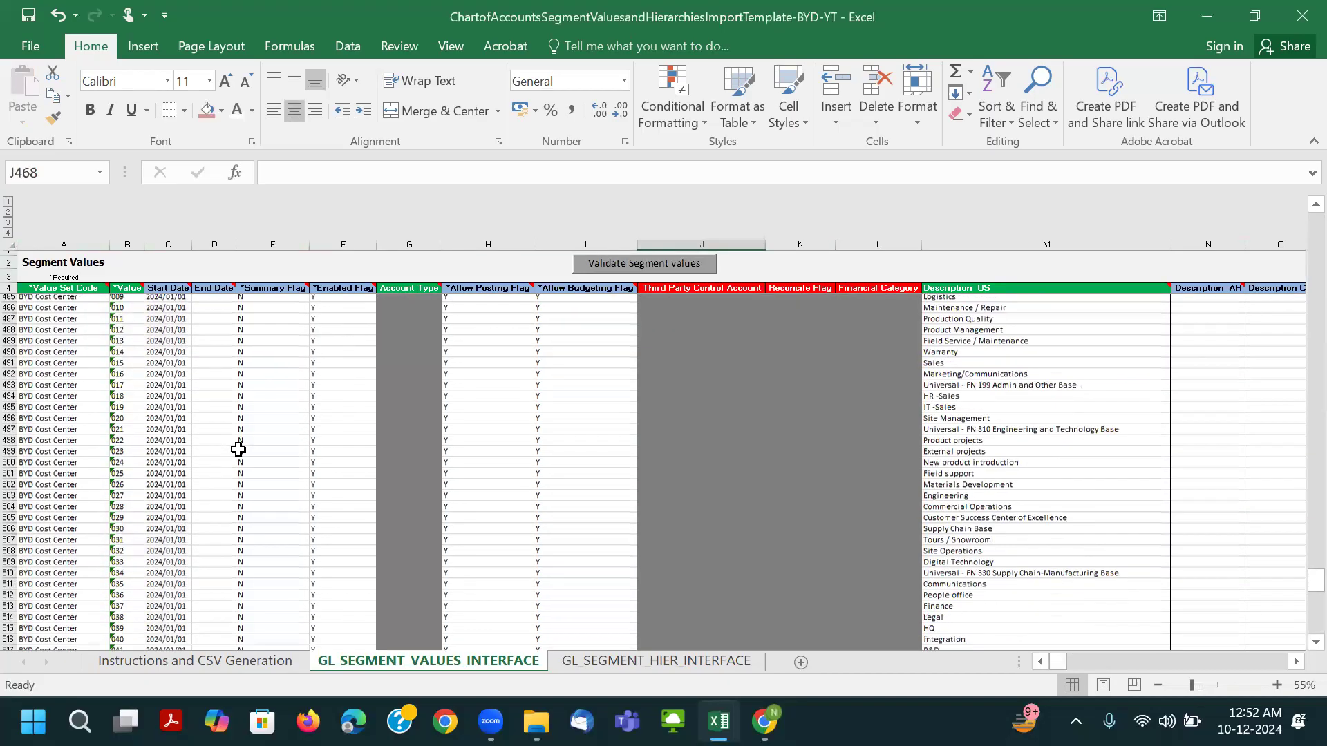
Save the chart of accounts workbook while reviewing the cost center rows.
{"action": "scroll", "coordinate": [238, 450], "scroll_direction": "up", "scroll_amount": 1}
{"action": "key", "text": "ctrl+s"}
{"action": "left_click", "coordinate": [636, 413]}
{"action": "left_click", "coordinate": [352, 456]}
Examine the first rows of the BYD Company Code and BYD Cost Center value sets and their descriptions.
{"action": "scroll", "coordinate": [122, 451], "scroll_direction": "down", "scroll_amount": 3}
{"action": "scroll", "coordinate": [122, 451], "scroll_direction": "up", "scroll_amount": 18}
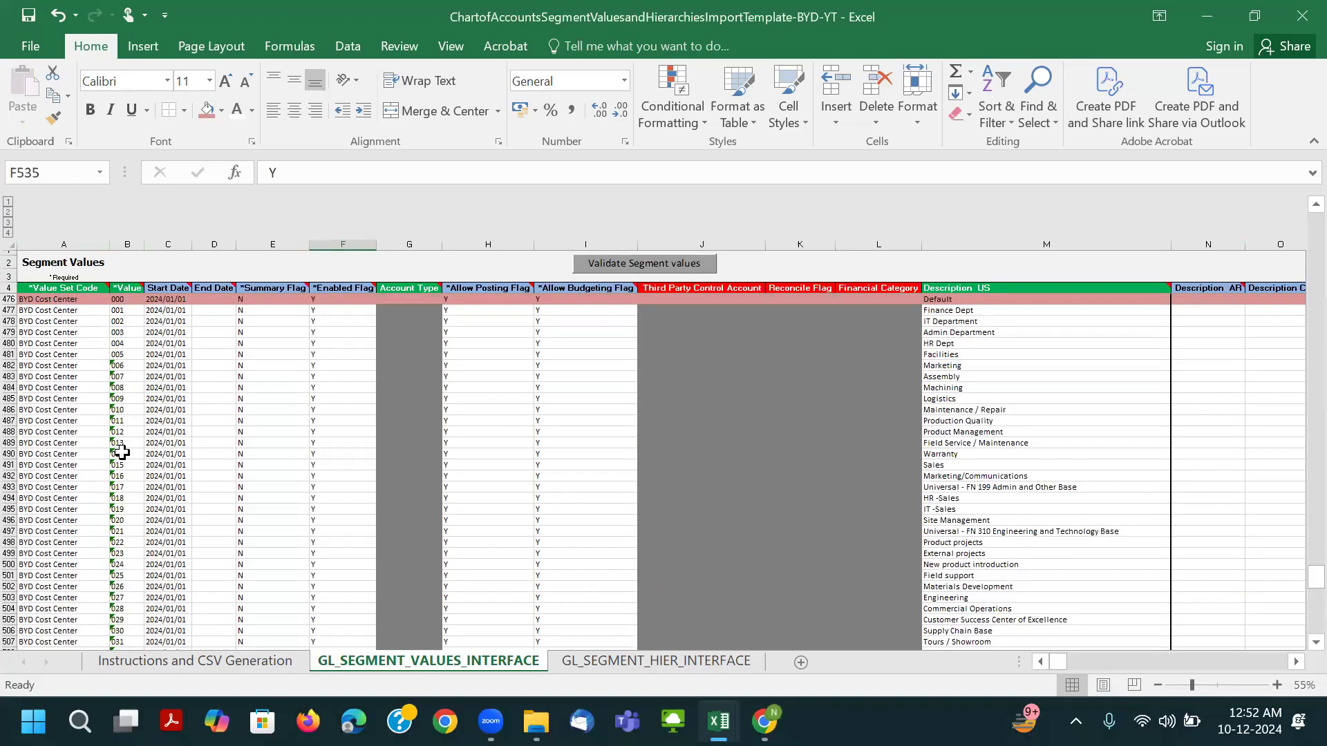
{"action": "scroll", "coordinate": [121, 451], "scroll_direction": "up", "scroll_amount": 8}
{"action": "left_click", "coordinate": [54, 377]}
{"action": "left_click", "coordinate": [45, 454]}
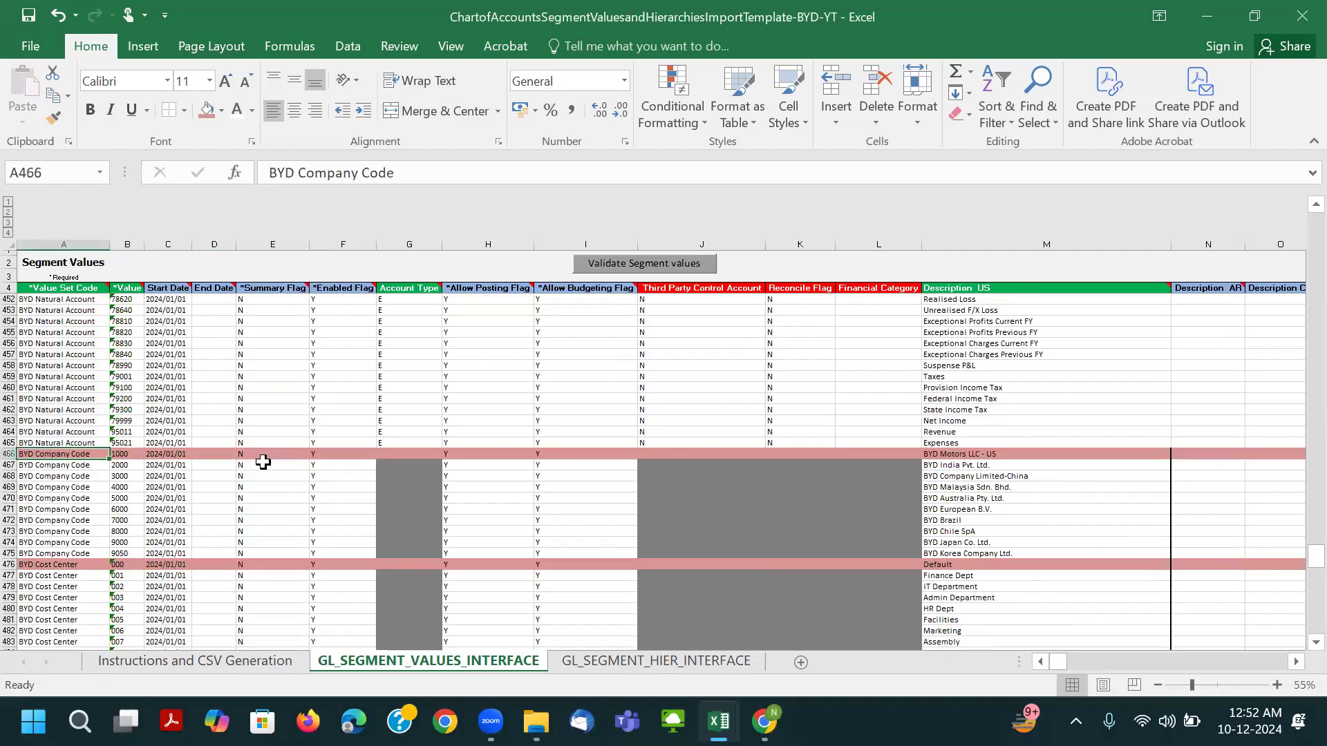
{"action": "left_click", "coordinate": [940, 455]}
{"action": "scroll", "coordinate": [408, 496], "scroll_direction": "down", "scroll_amount": 3}
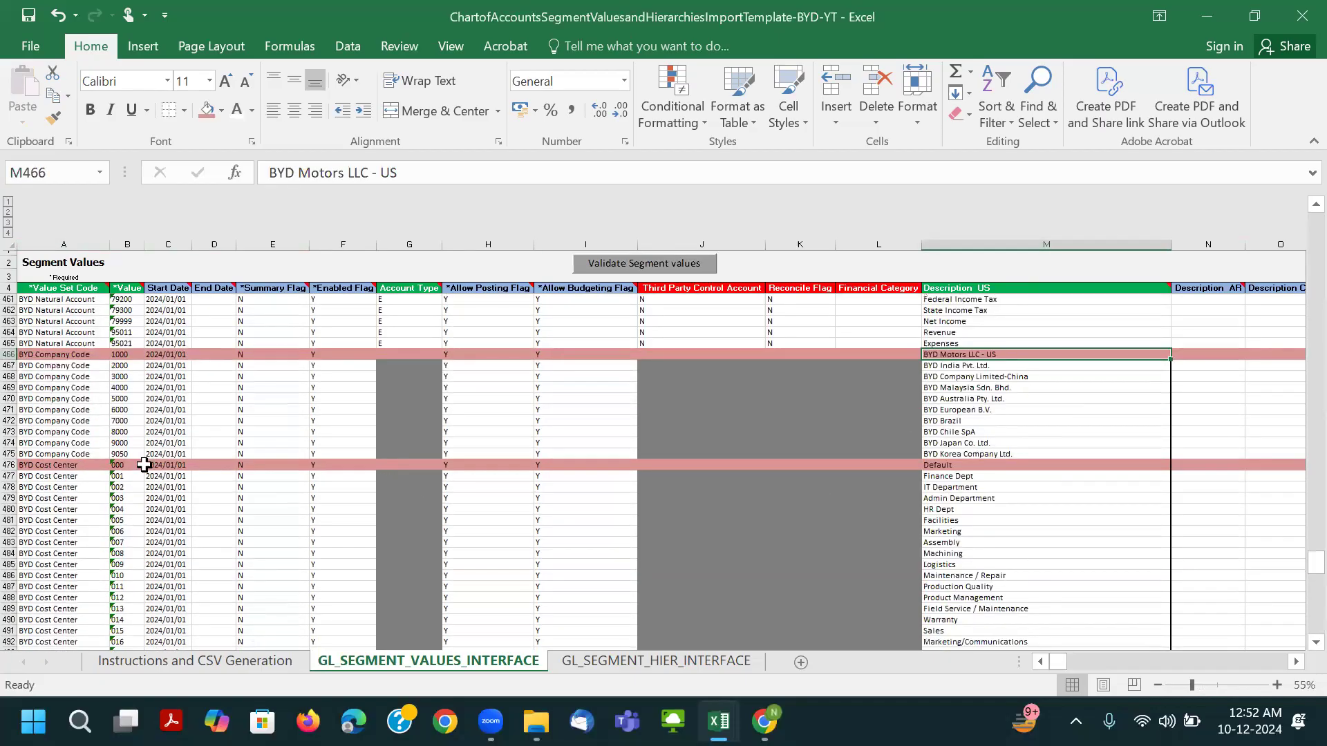
{"action": "left_click", "coordinate": [62, 464]}
{"action": "left_click", "coordinate": [935, 465]}
Examine the first rows of the BYD Inter Company, BYD Projects, BYD Location and BYD Product value sets and their descriptions.
{"action": "scroll", "coordinate": [367, 488], "scroll_direction": "down", "scroll_amount": 5}
{"action": "scroll", "coordinate": [98, 496], "scroll_direction": "down", "scroll_amount": 13}
{"action": "left_click", "coordinate": [63, 411]}
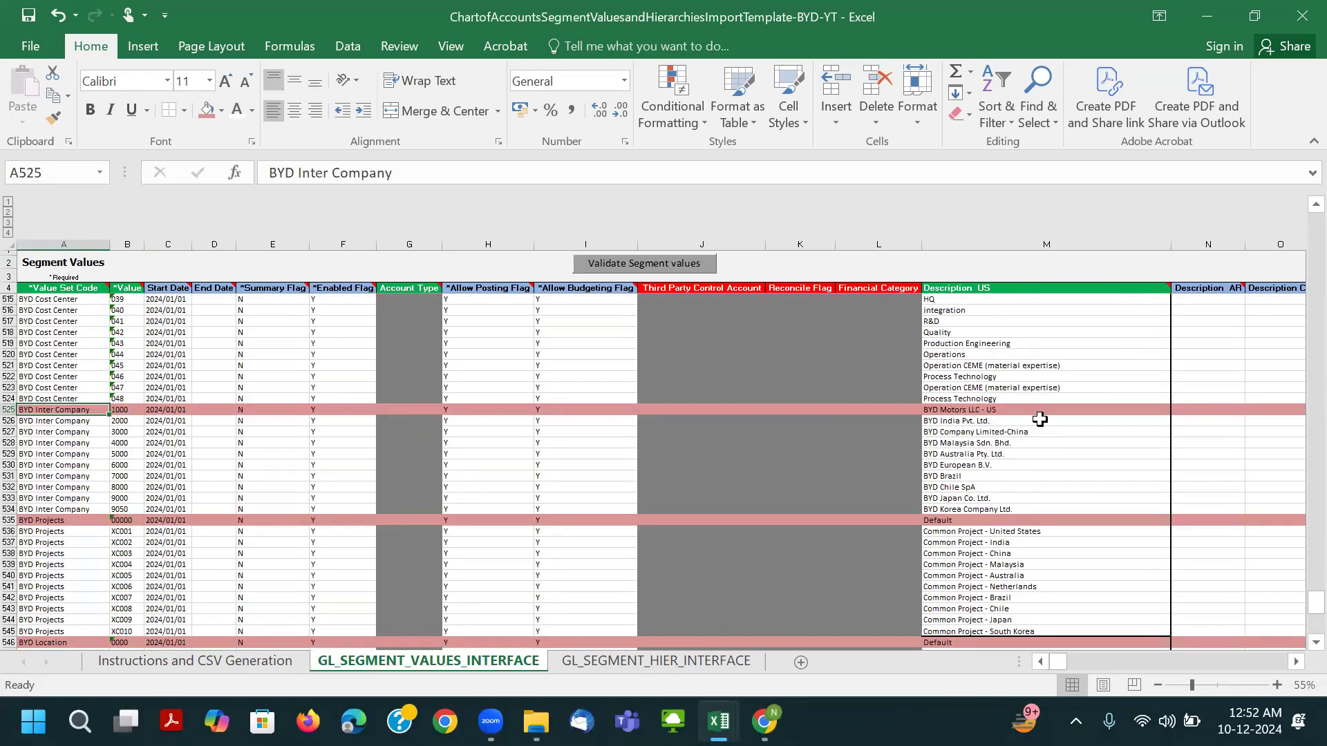
{"action": "left_click", "coordinate": [1006, 410]}
{"action": "left_click", "coordinate": [937, 520]}
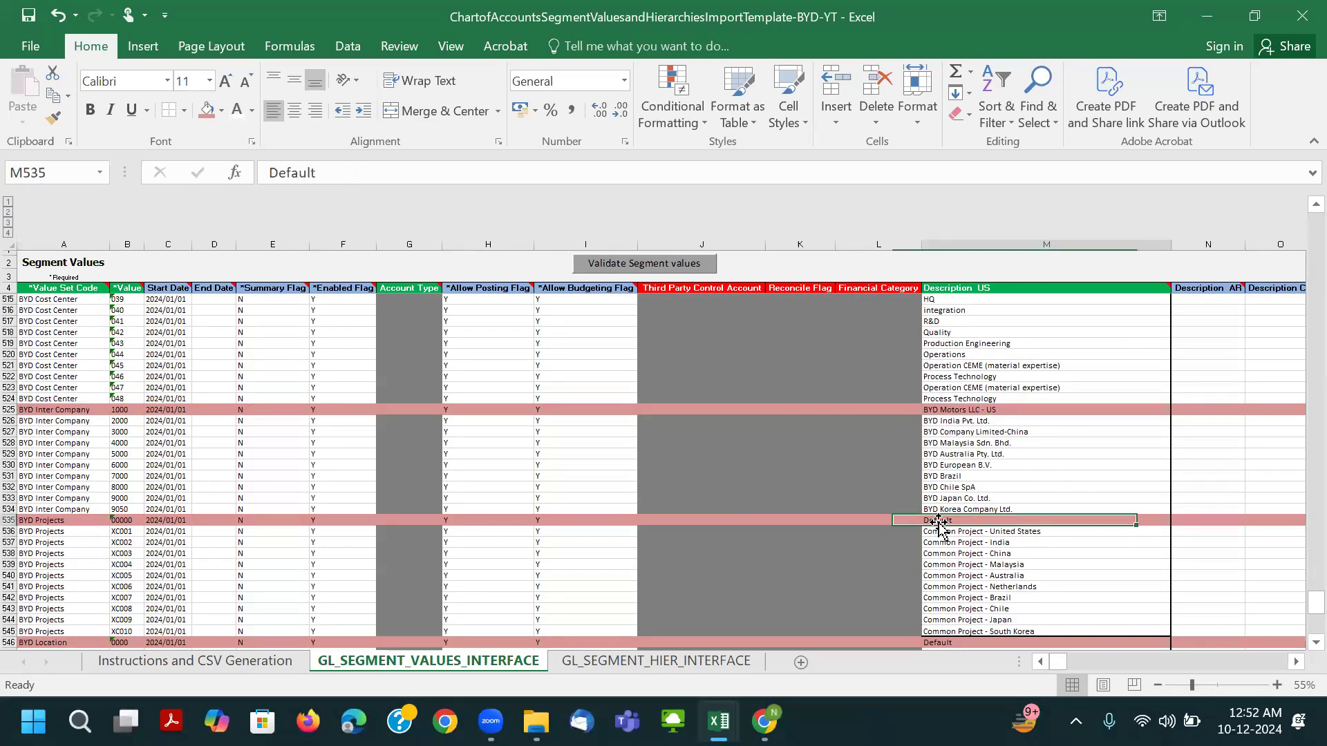
{"action": "scroll", "coordinate": [940, 542], "scroll_direction": "down", "scroll_amount": 4}
{"action": "left_click", "coordinate": [60, 521]}
{"action": "scroll", "coordinate": [947, 532], "scroll_direction": "down", "scroll_amount": 5}
{"action": "left_click", "coordinate": [62, 467]}
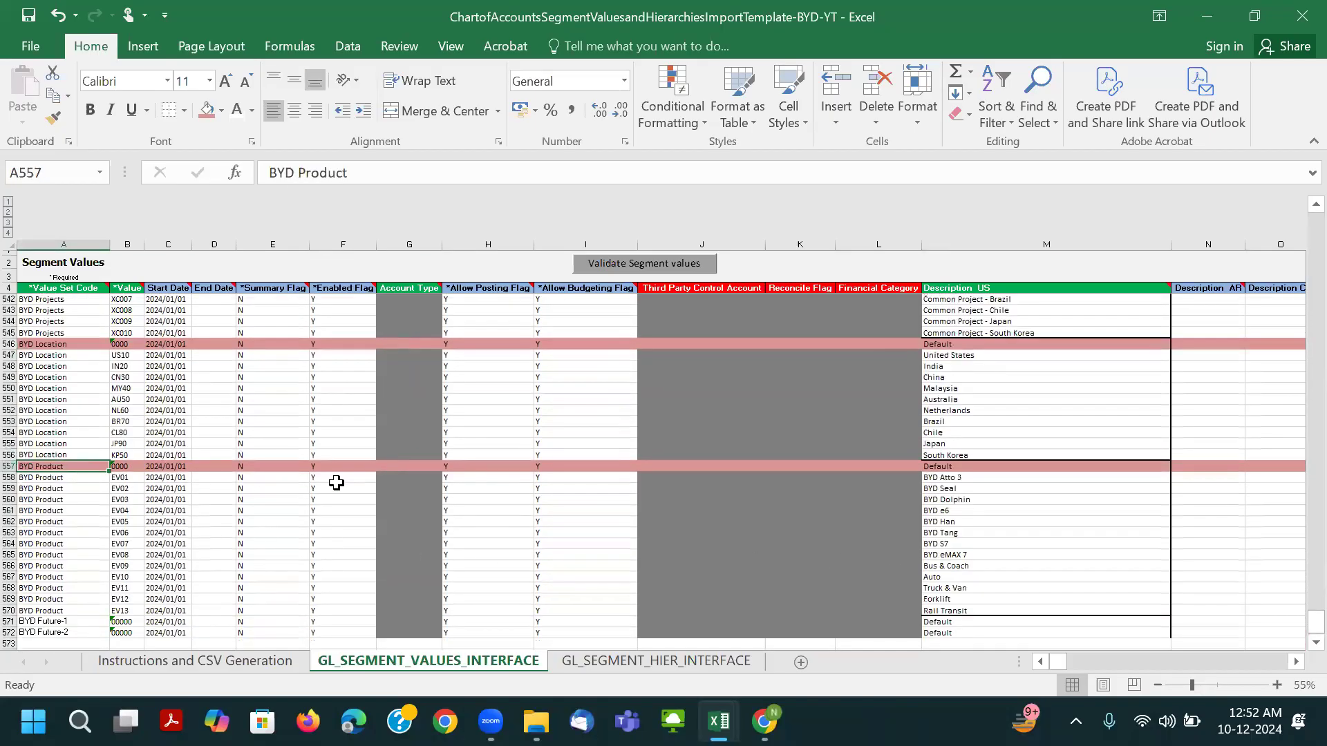
{"action": "left_click", "coordinate": [1001, 468]}
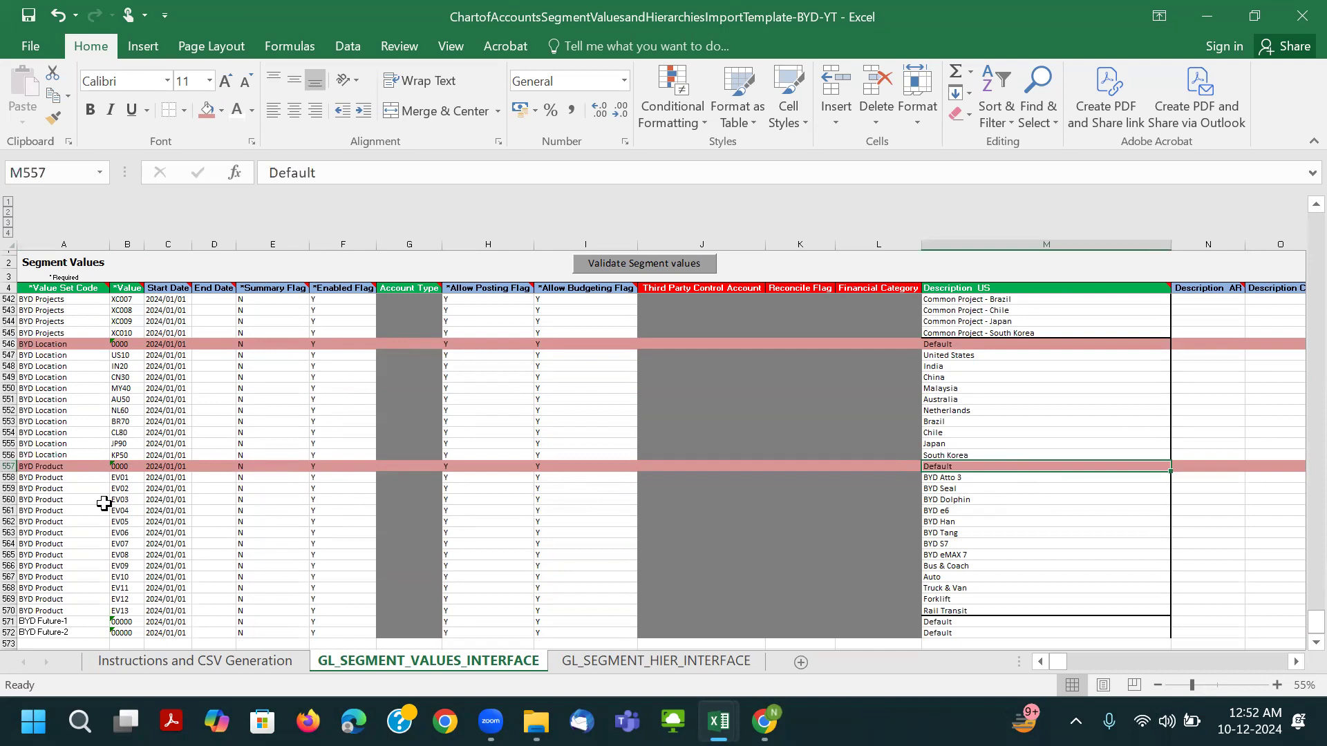
Copy the formatting of the last BYD Product cell onto the BYD Future-1 and BYD Future-2 cells, and save the workbook.
{"action": "scroll", "coordinate": [104, 503], "scroll_direction": "down", "scroll_amount": 4}
{"action": "left_click", "coordinate": [46, 476]}
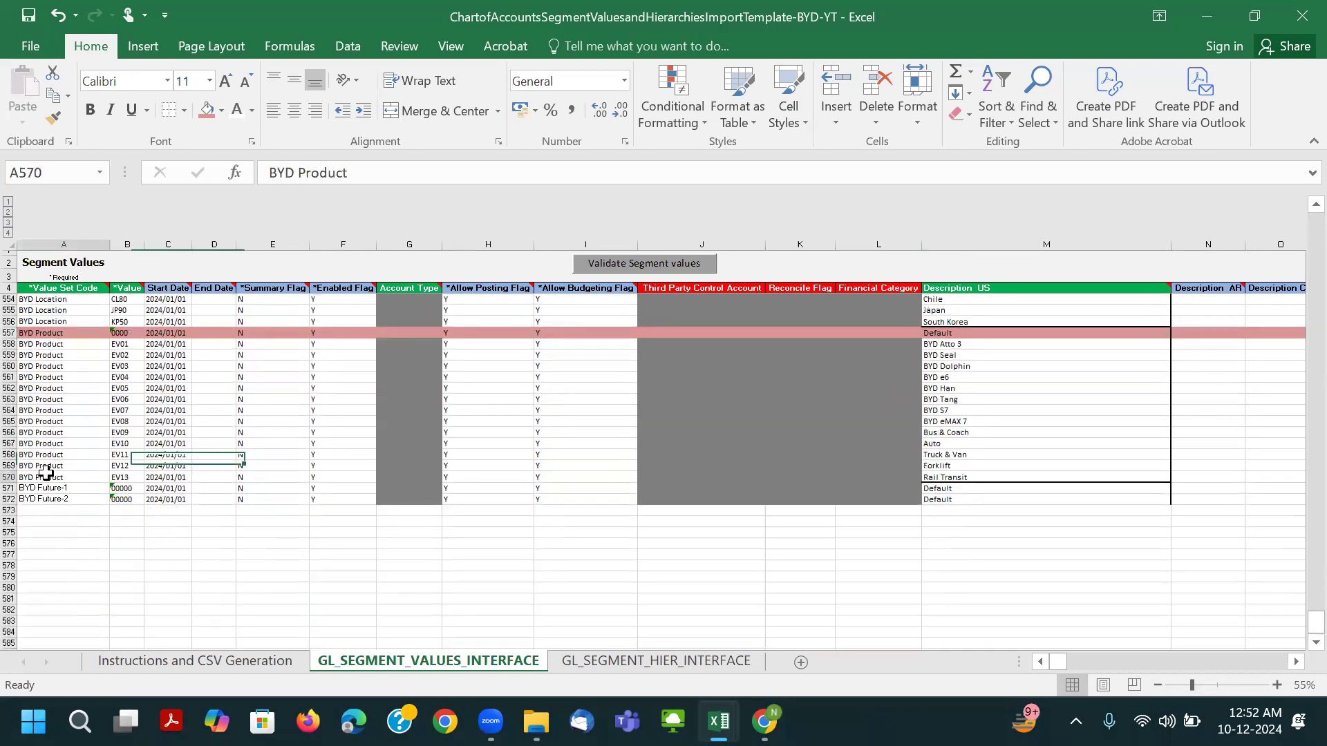
{"action": "left_click", "coordinate": [53, 118]}
{"action": "left_click", "coordinate": [56, 489]}
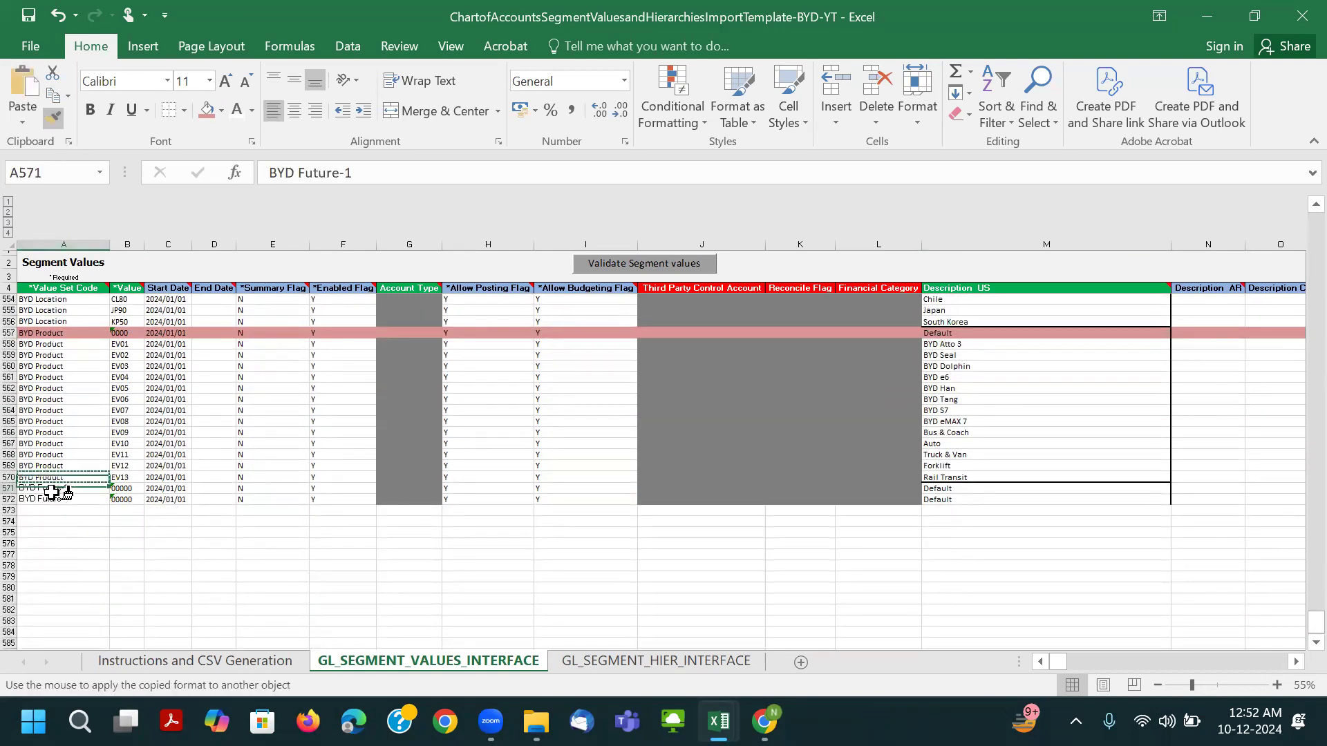
{"action": "left_click", "coordinate": [59, 477]}
{"action": "key", "text": "ctrl+s"}
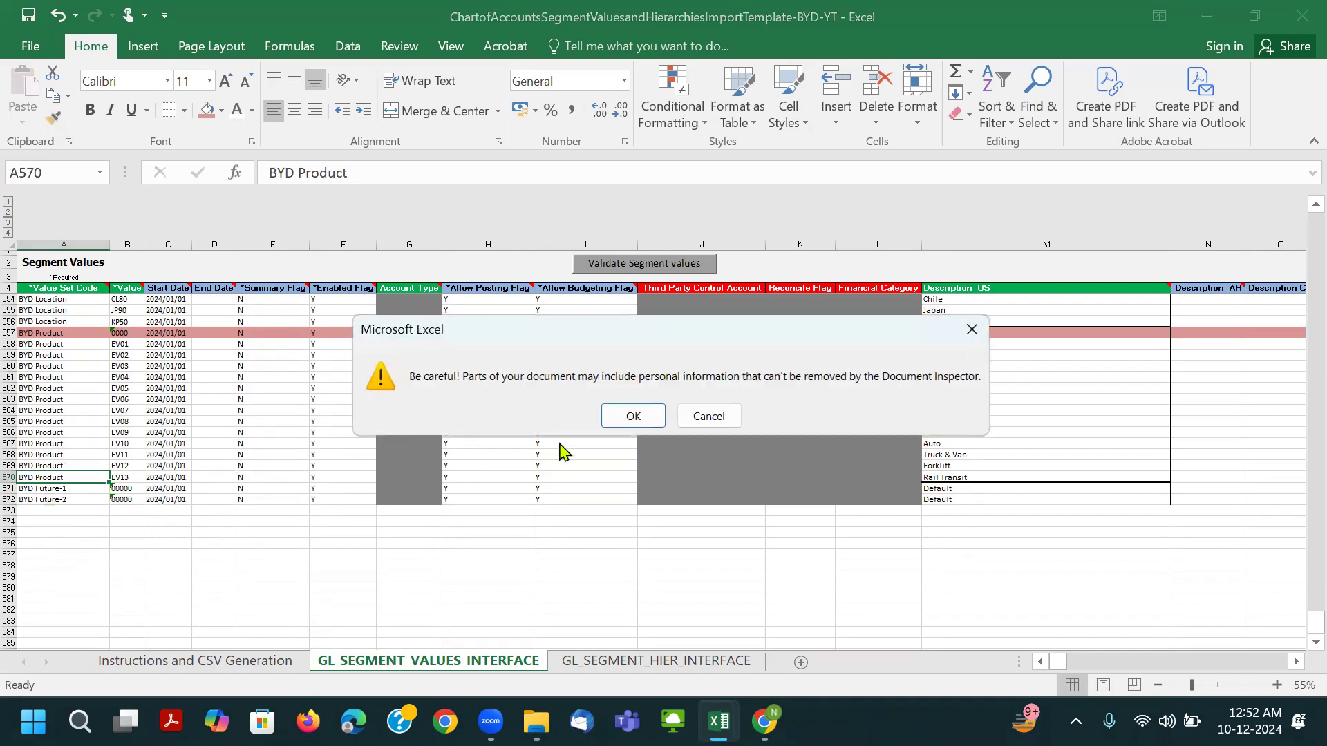
{"action": "left_click", "coordinate": [634, 416]}
{"action": "left_click", "coordinate": [709, 478]}
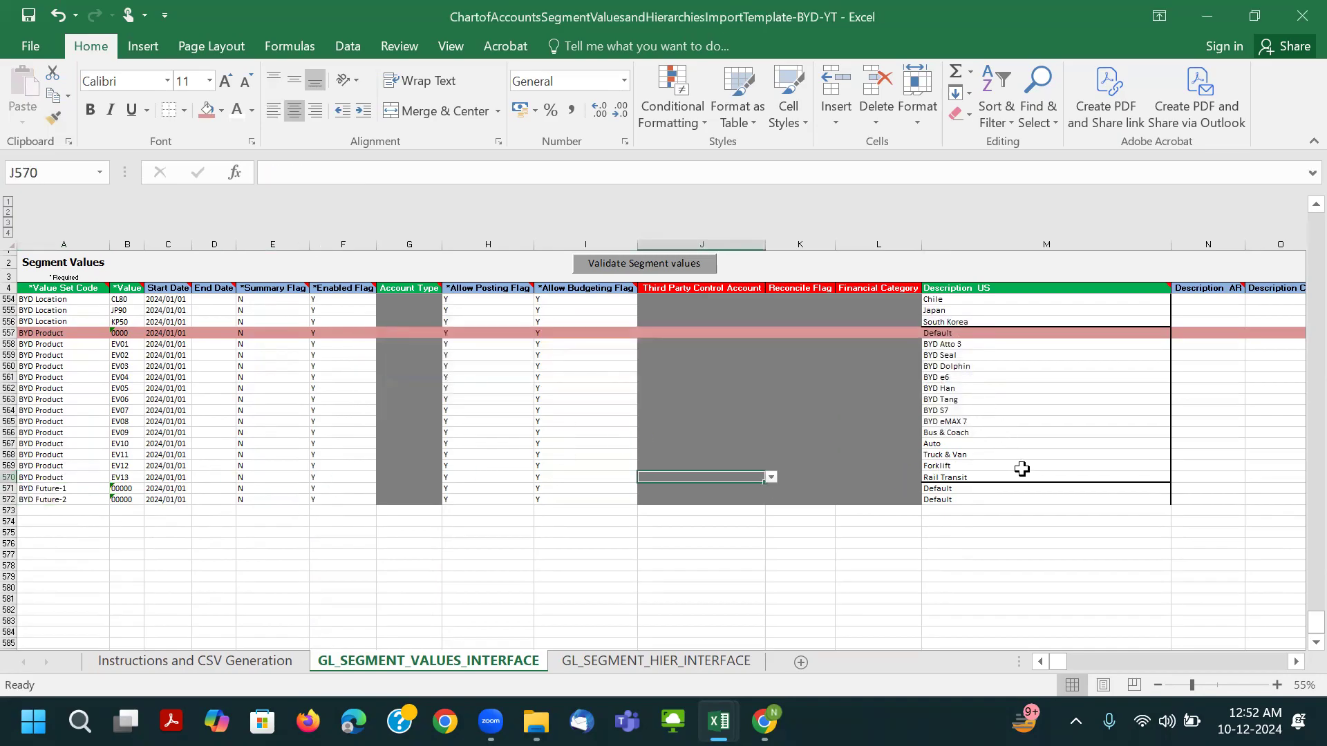
Remove the cell borders from the Description US and Description AR columns, from row 572 up to the headers.
{"action": "scroll", "coordinate": [1022, 470], "scroll_direction": "up", "scroll_amount": 1}
{"action": "left_click_drag", "start_coordinate": [948, 532], "coordinate": [1196, 529]}
{"action": "key", "text": "ctrl+shift+Up"}
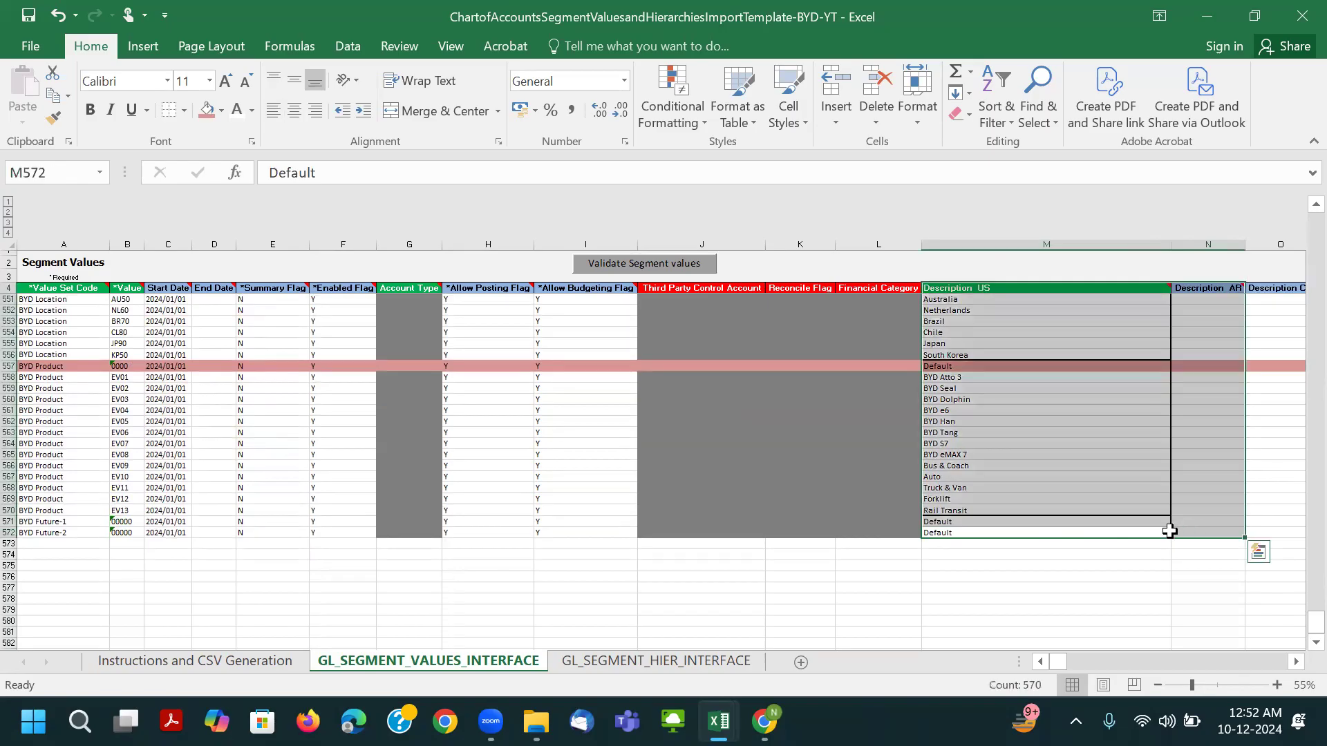
{"action": "scroll", "coordinate": [1164, 518], "scroll_direction": "up", "scroll_amount": 7}
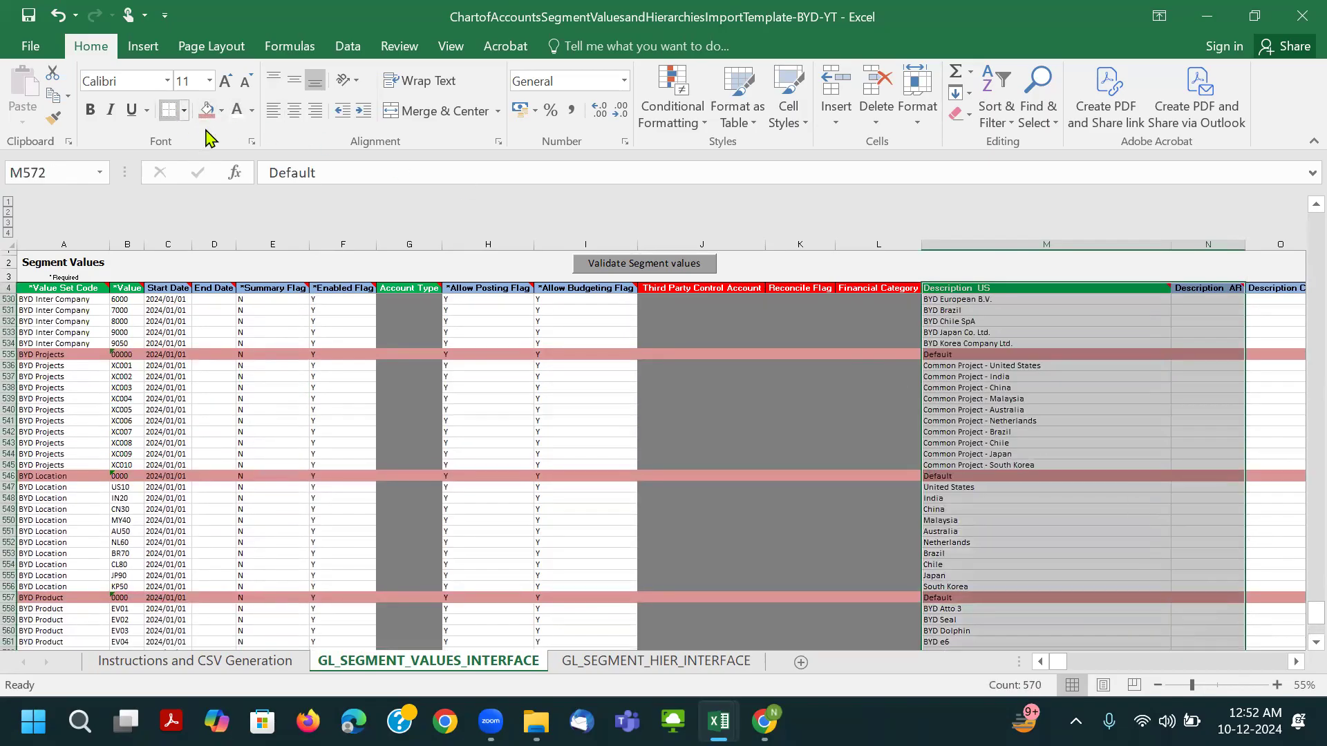
{"action": "left_click", "coordinate": [1102, 433]}
{"action": "scroll", "coordinate": [1101, 437], "scroll_direction": "up", "scroll_amount": 5}
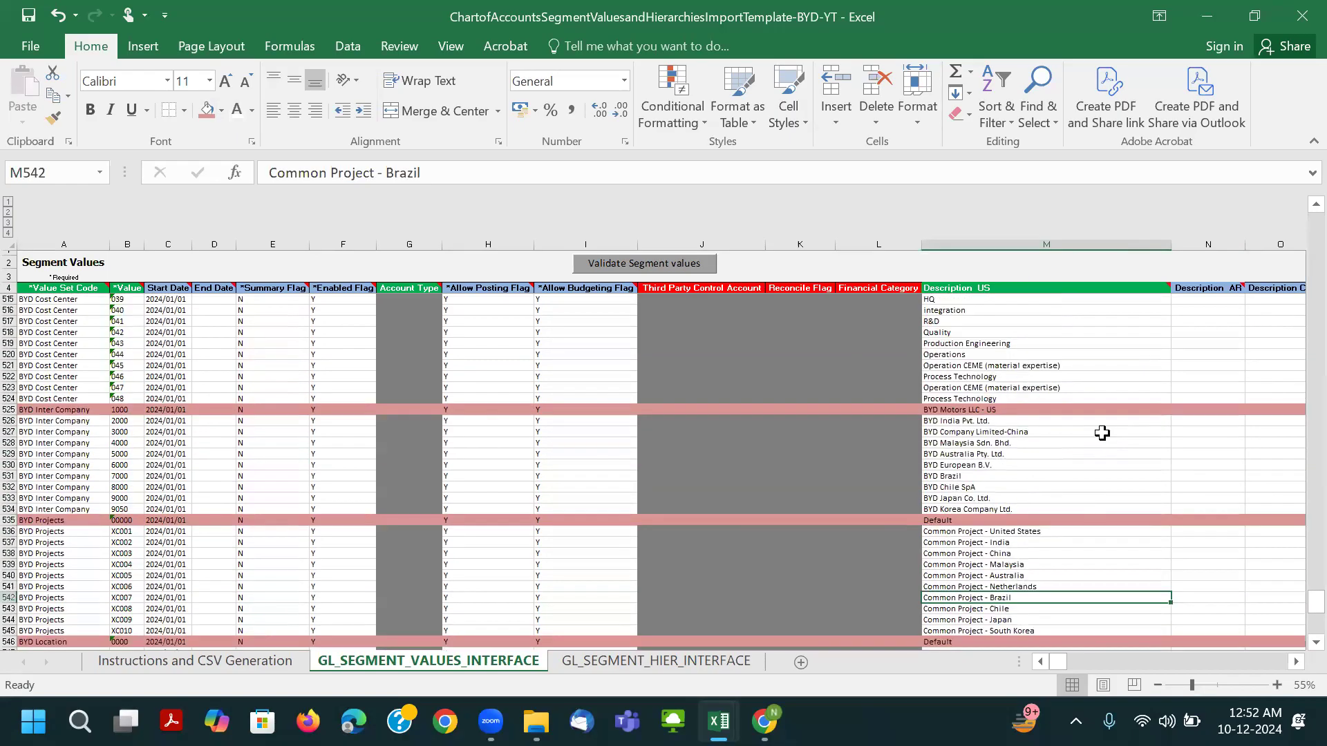
Return to the first segment value row and save the workbook.
{"action": "key", "text": "ctrl+Home"}
{"action": "key", "text": "ctrl+s"}
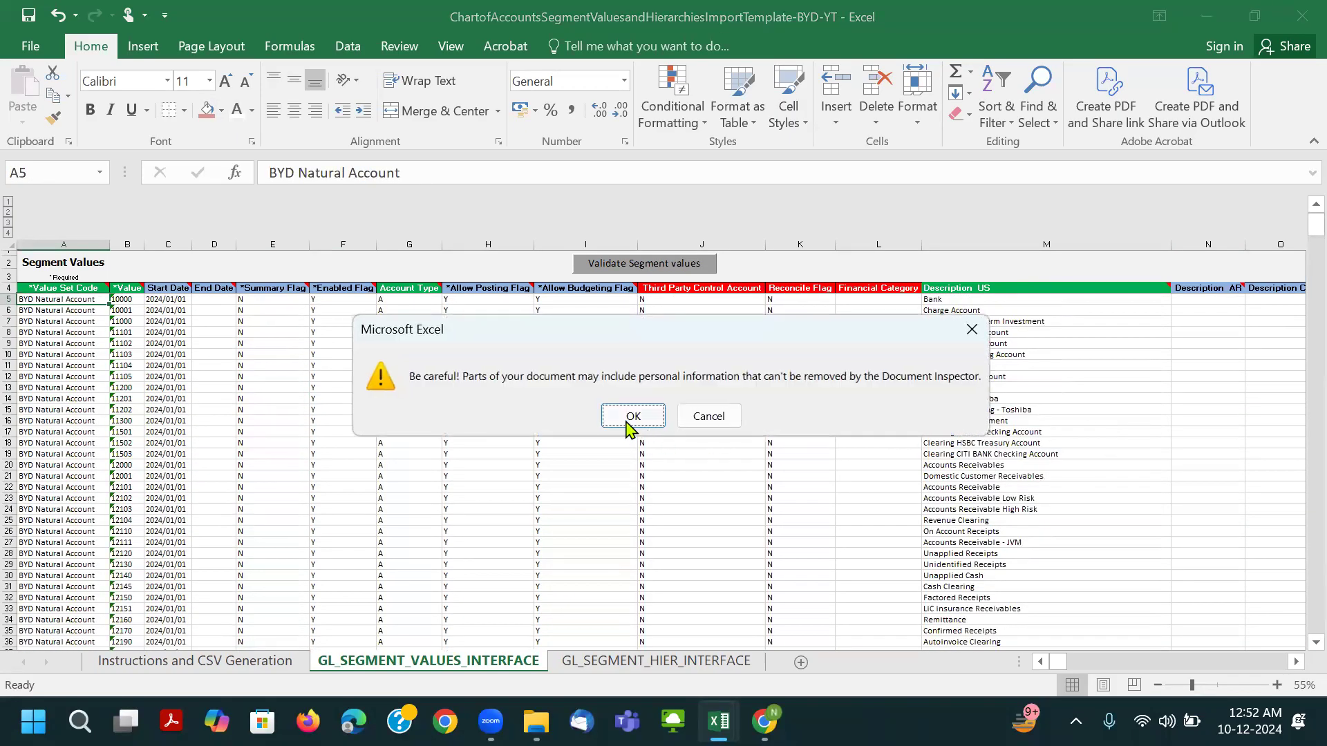
{"action": "left_click", "coordinate": [627, 415]}
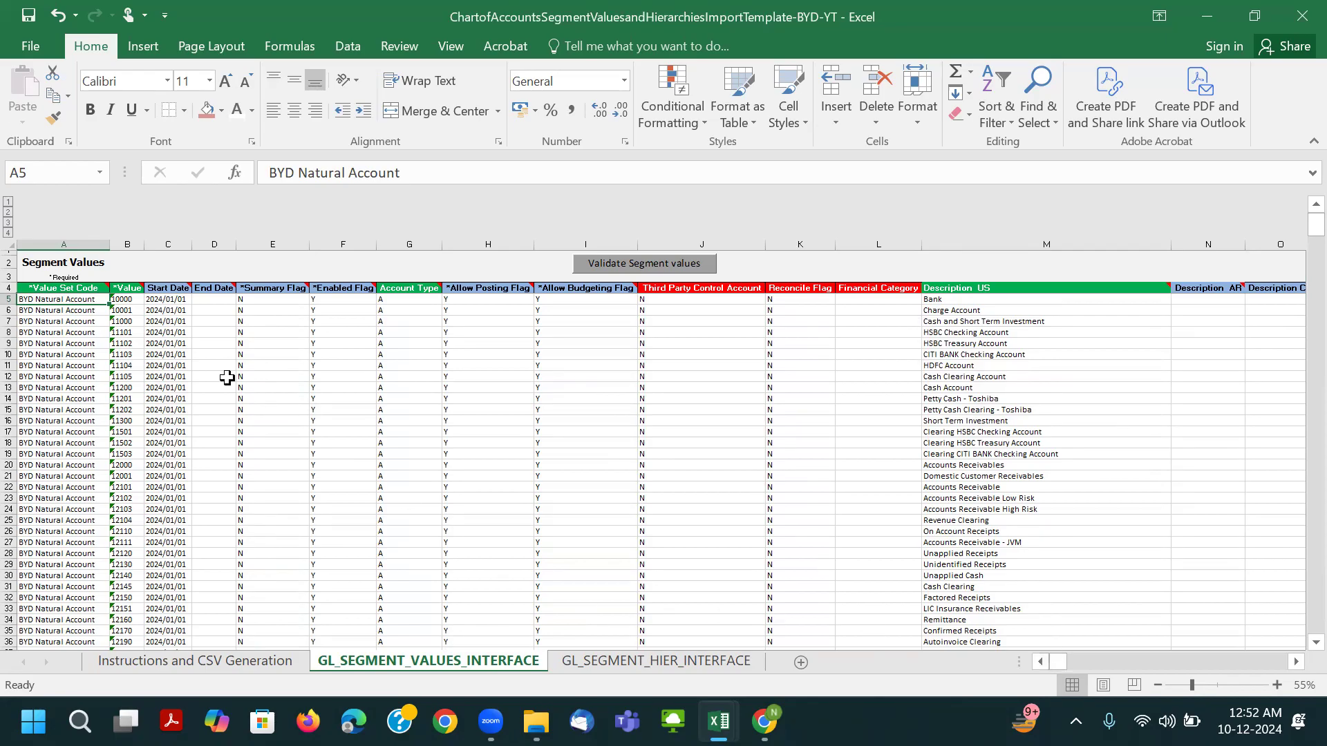
{"action": "left_click", "coordinate": [200, 376]}
{"action": "key", "text": "ctrl+s"}
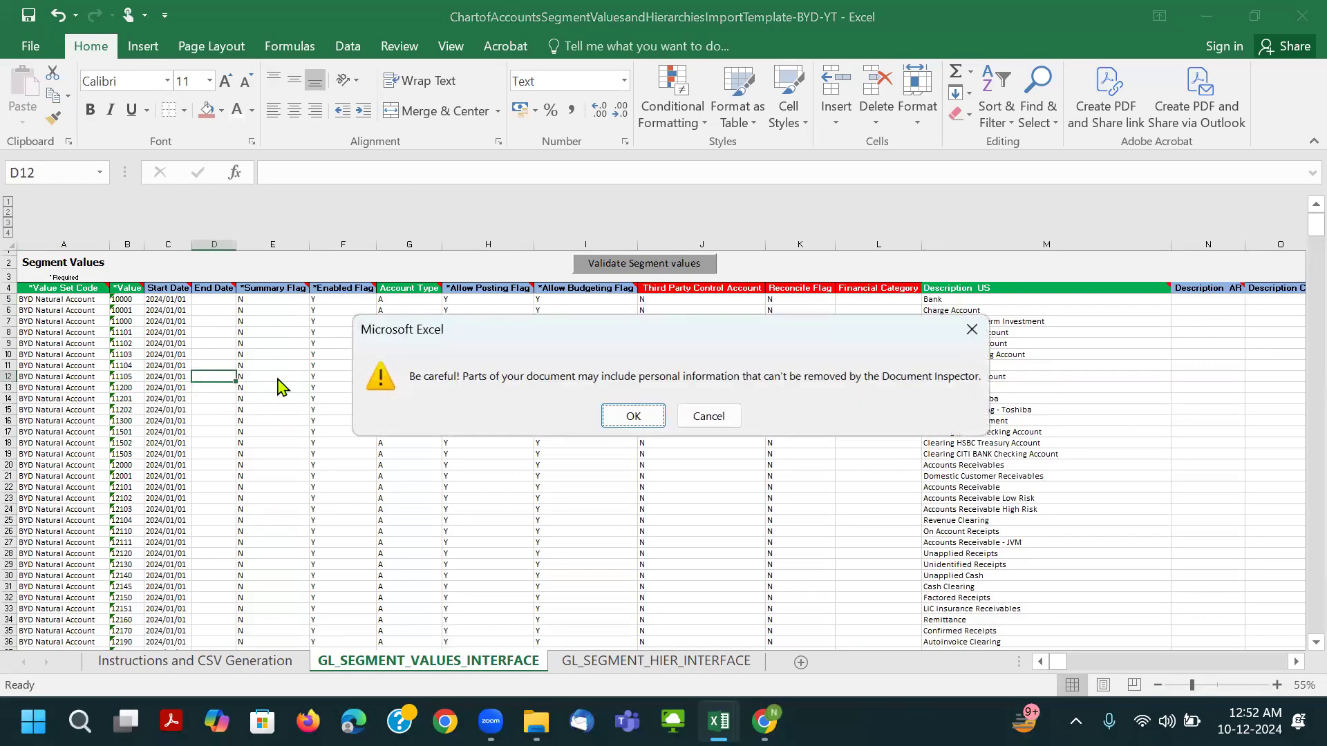
{"action": "left_click", "coordinate": [629, 413]}
Examine the BYD Natural Account codes in the Value column, then continue down to the company code and cost center rows.
{"action": "scroll", "coordinate": [260, 418], "scroll_direction": "up", "scroll_amount": 1}
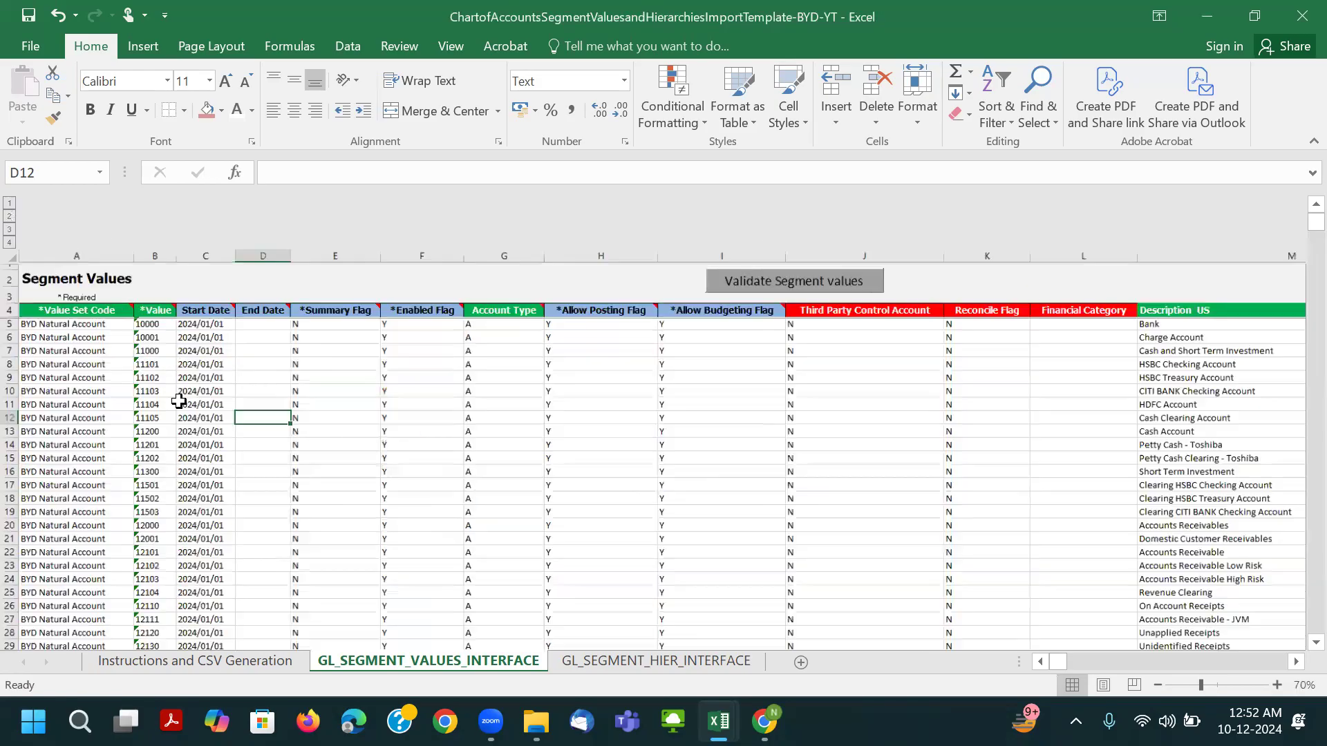
{"action": "left_click", "coordinate": [159, 377]}
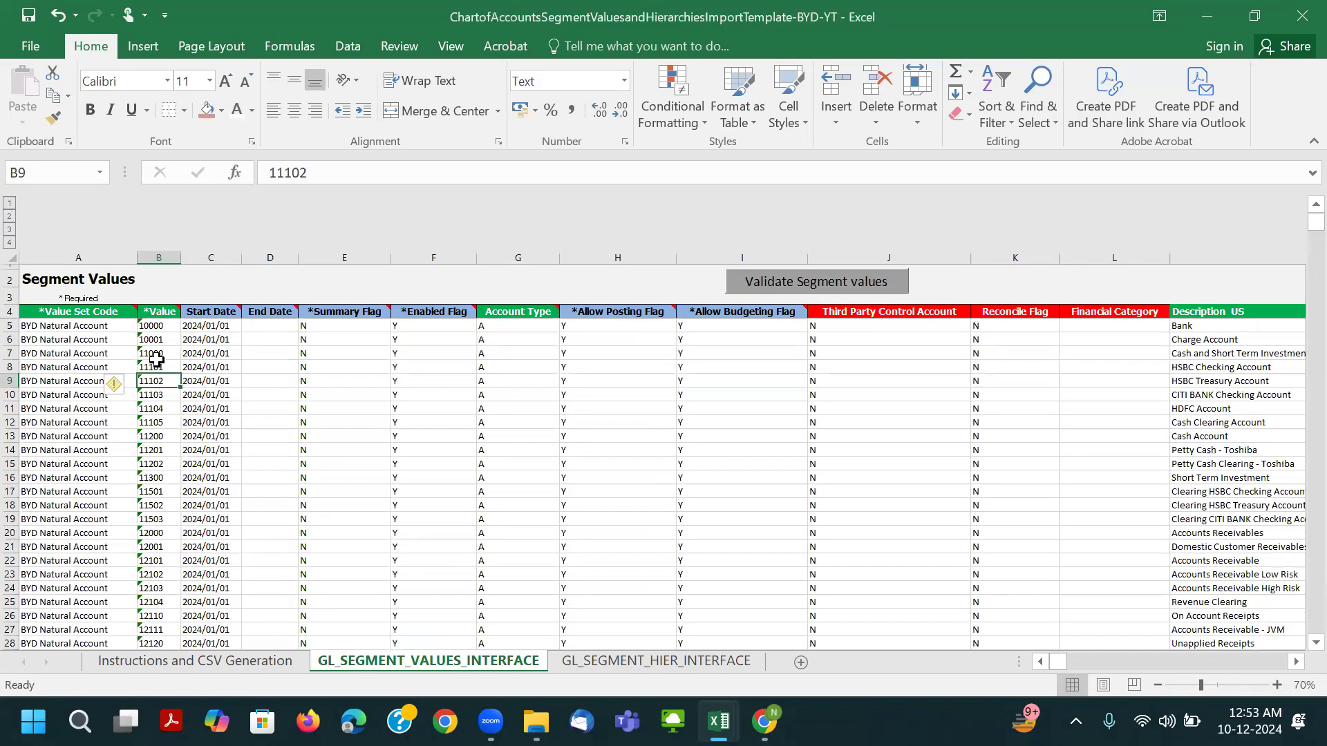
{"action": "left_click_drag", "start_coordinate": [153, 335], "coordinate": [148, 450]}
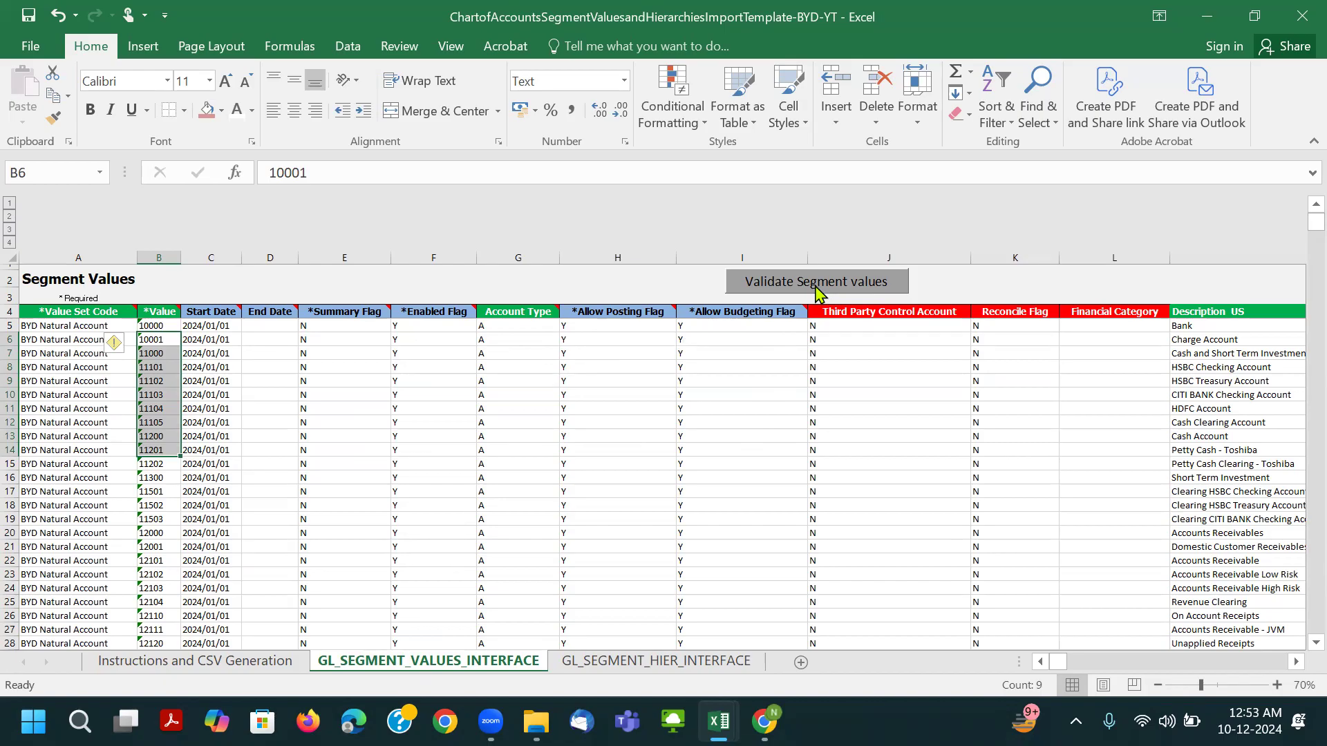
{"action": "left_click", "coordinate": [165, 382]}
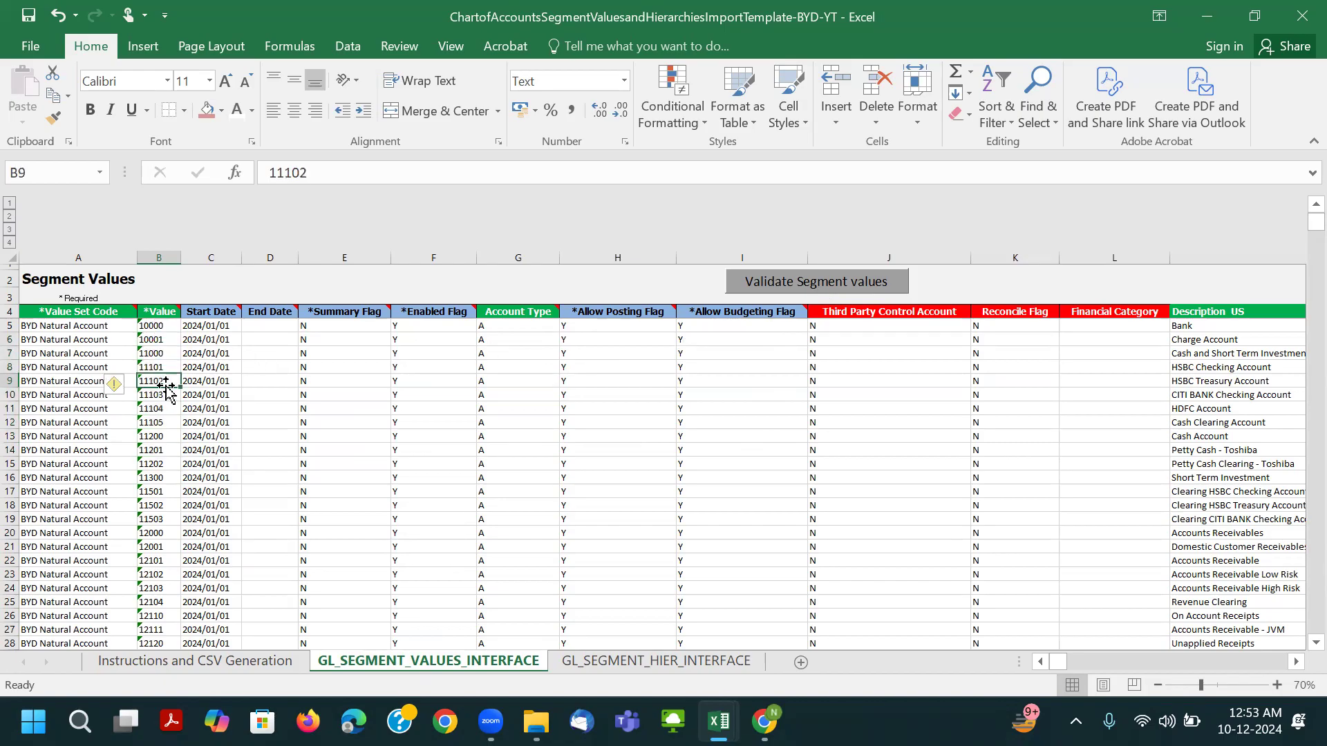
{"action": "left_click", "coordinate": [79, 383]}
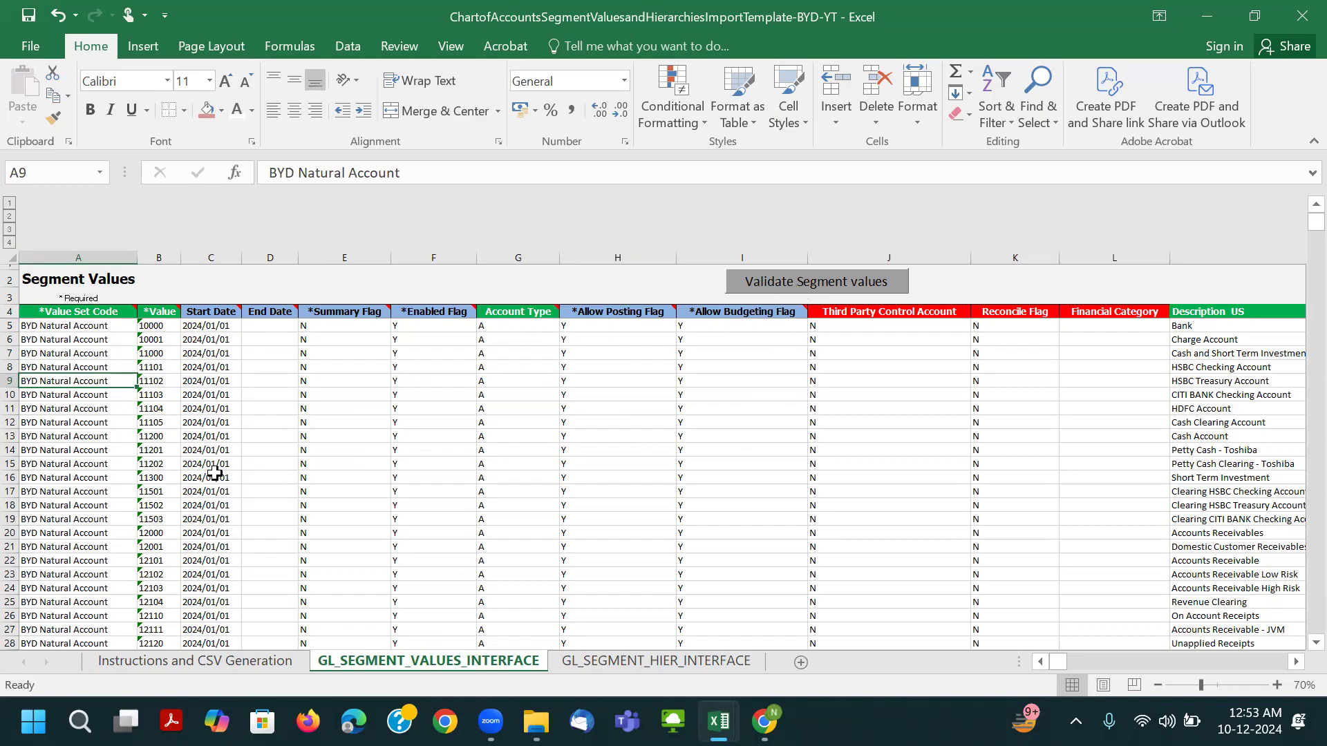
{"action": "scroll", "coordinate": [96, 439], "scroll_direction": "down", "scroll_amount": 19}
{"action": "scroll", "coordinate": [100, 440], "scroll_direction": "down", "scroll_amount": 20}
{"action": "scroll", "coordinate": [100, 440], "scroll_direction": "down", "scroll_amount": 20}
{"action": "scroll", "coordinate": [101, 439], "scroll_direction": "down", "scroll_amount": 20}
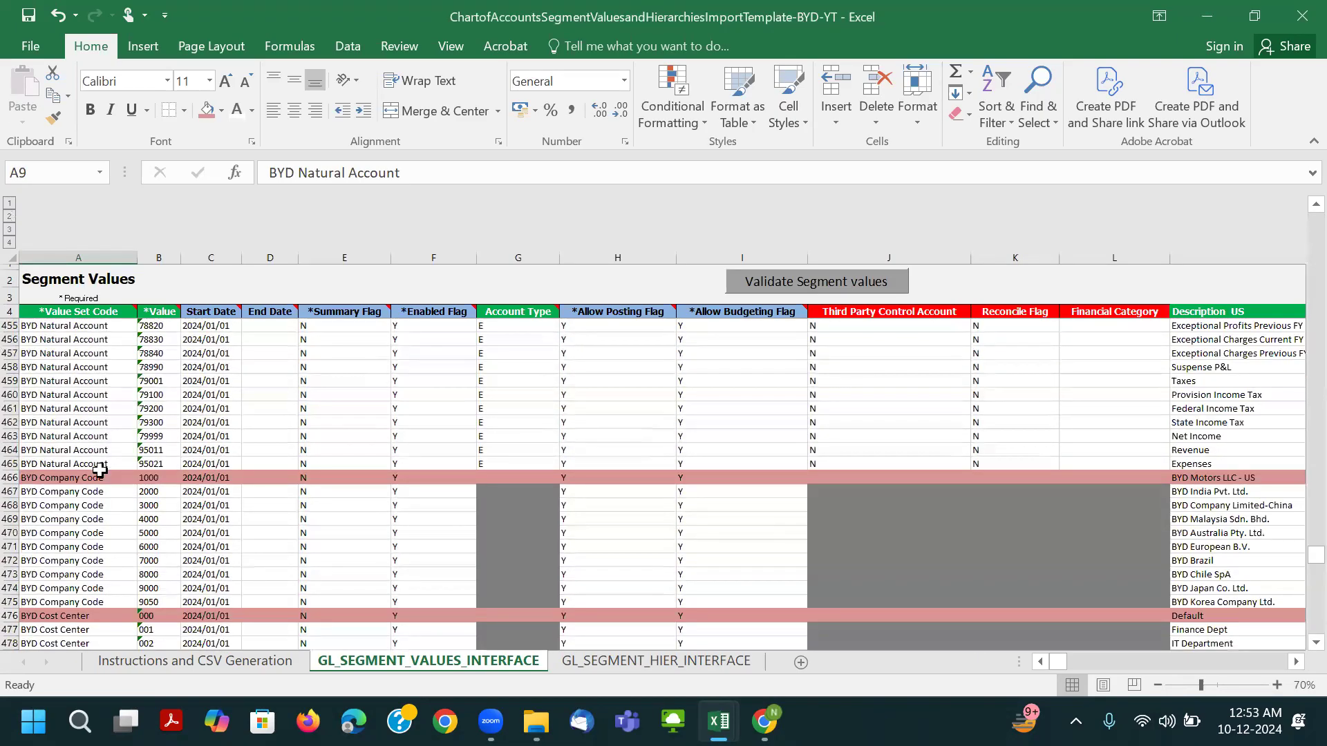
Examine the BYD Cost Center, BYD Inter Company and BYD Projects codes in the Value Set Code and Value columns.
{"action": "scroll", "coordinate": [100, 471], "scroll_direction": "down", "scroll_amount": 4}
{"action": "left_click_drag", "start_coordinate": [100, 477], "coordinate": [159, 478]}
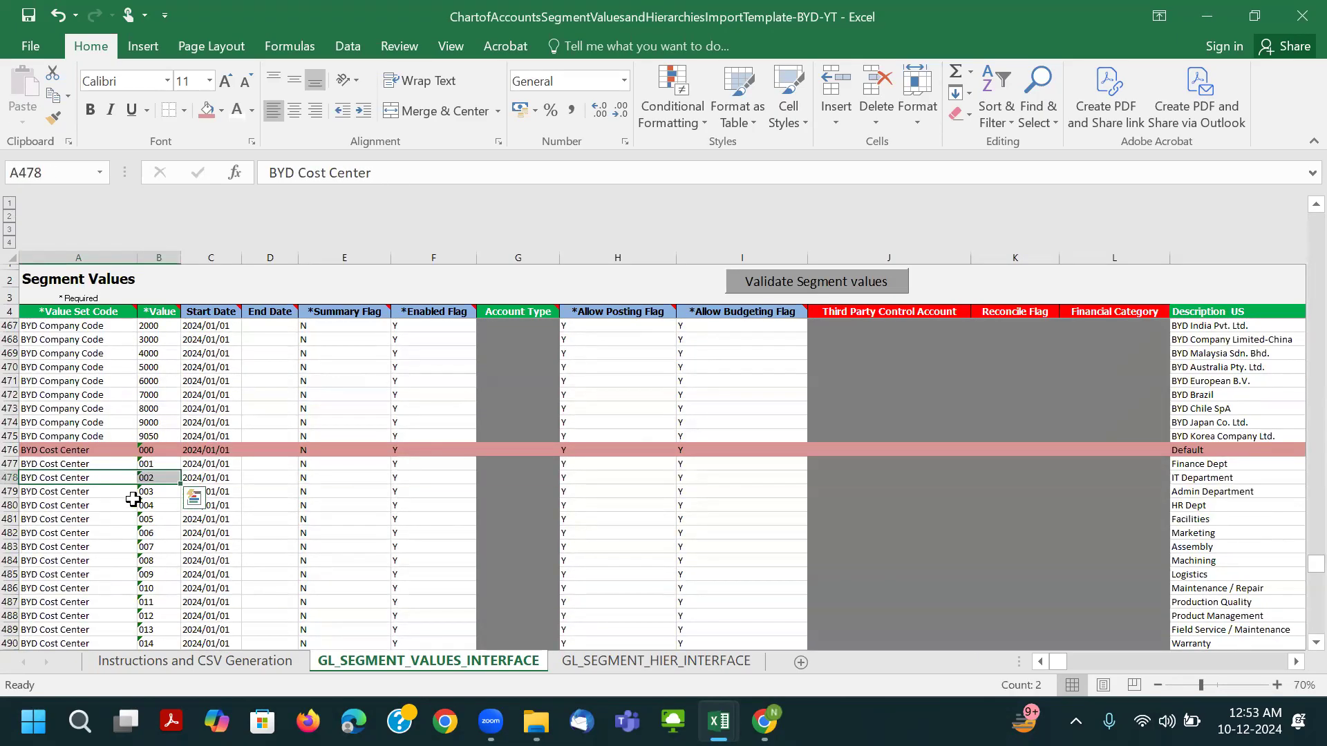
{"action": "scroll", "coordinate": [130, 500], "scroll_direction": "down", "scroll_amount": 5}
{"action": "scroll", "coordinate": [130, 500], "scroll_direction": "down", "scroll_amount": 13}
{"action": "left_click", "coordinate": [132, 531]}
{"action": "scroll", "coordinate": [132, 526], "scroll_direction": "down", "scroll_amount": 5}
{"action": "scroll", "coordinate": [133, 512], "scroll_direction": "up", "scroll_amount": 3}
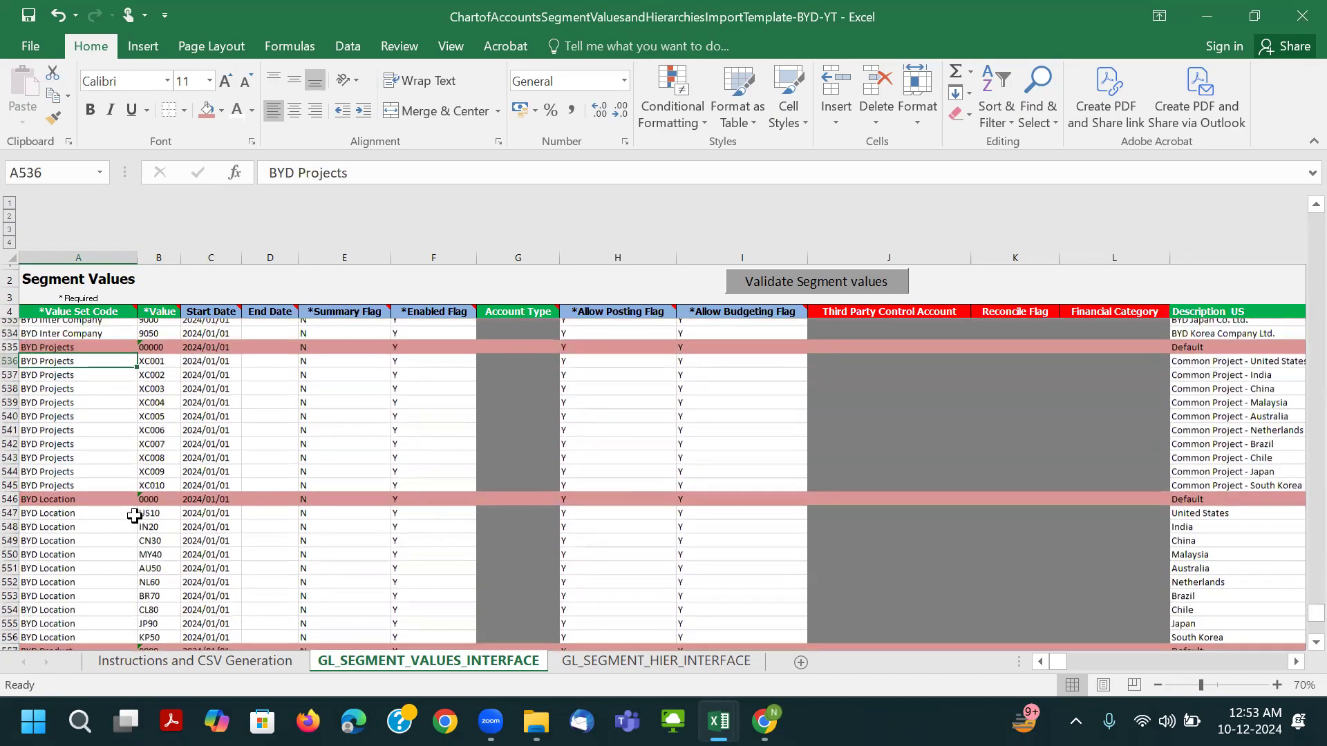
{"action": "left_click_drag", "start_coordinate": [66, 423], "coordinate": [77, 355]}
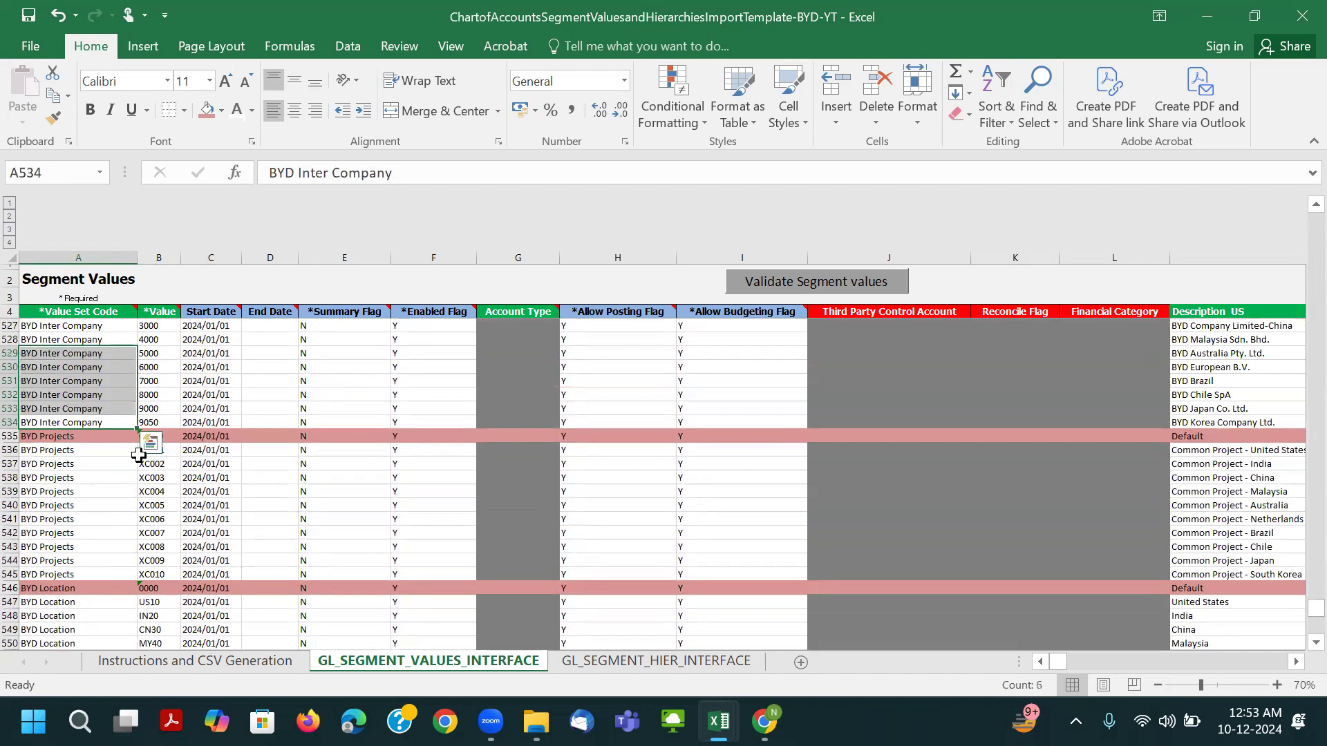
{"action": "left_click_drag", "start_coordinate": [157, 358], "coordinate": [153, 411]}
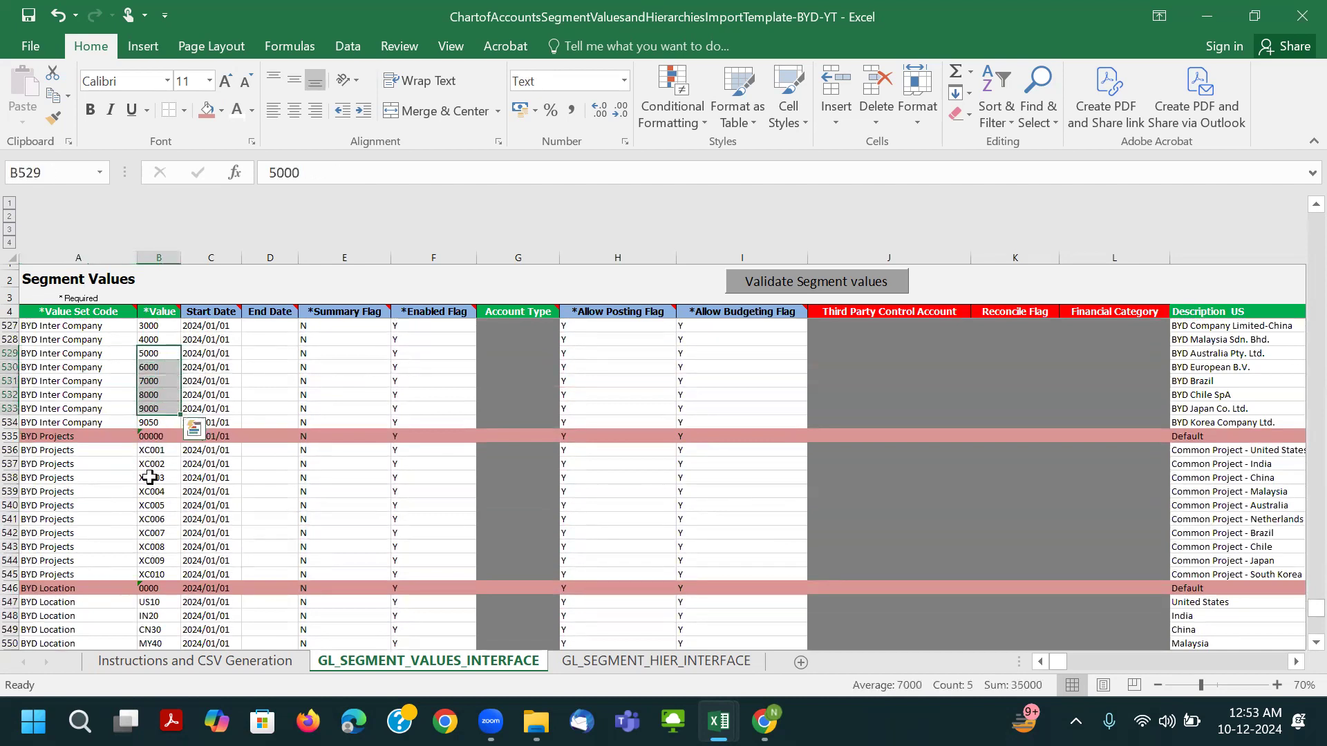
{"action": "left_click", "coordinate": [79, 353]}
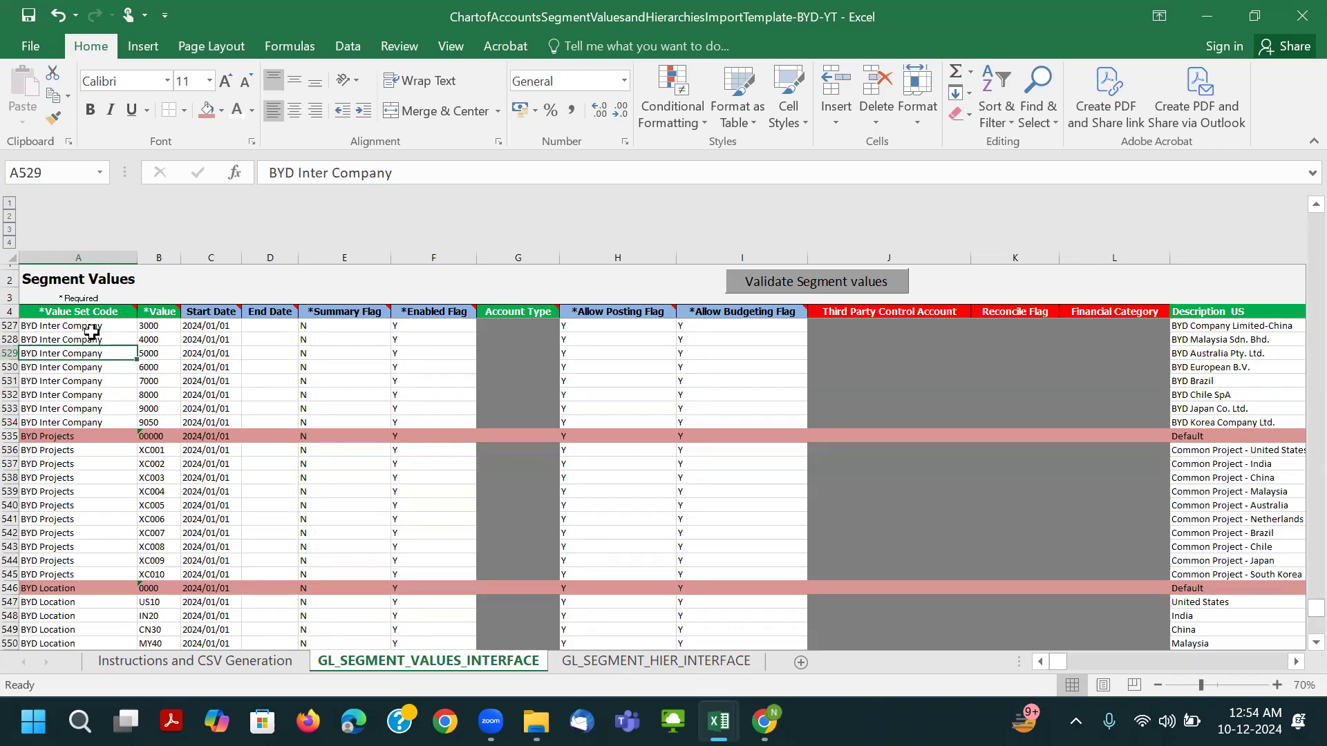
Review the cost center codes above the inter company rows and the BYD Location codes in rows 547 to 556.
{"action": "scroll", "coordinate": [151, 450], "scroll_direction": "up", "scroll_amount": 6}
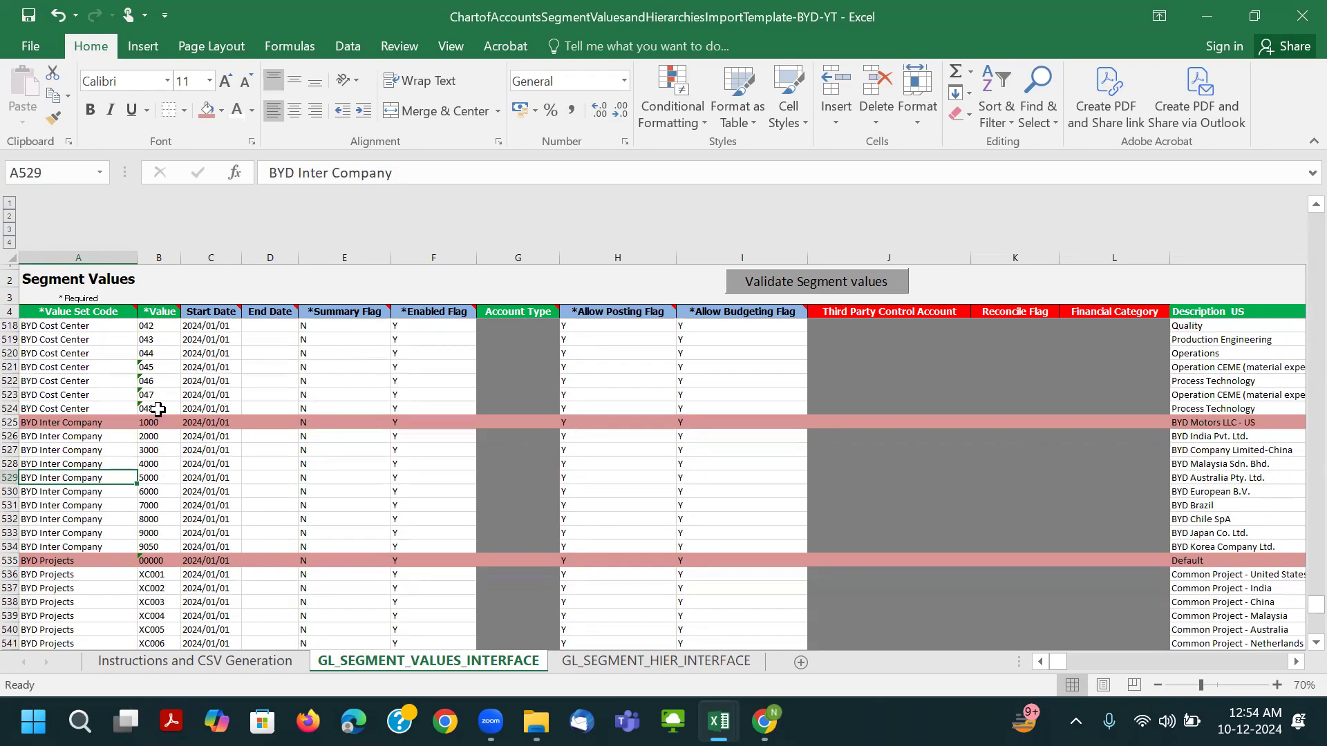
{"action": "left_click", "coordinate": [153, 382]}
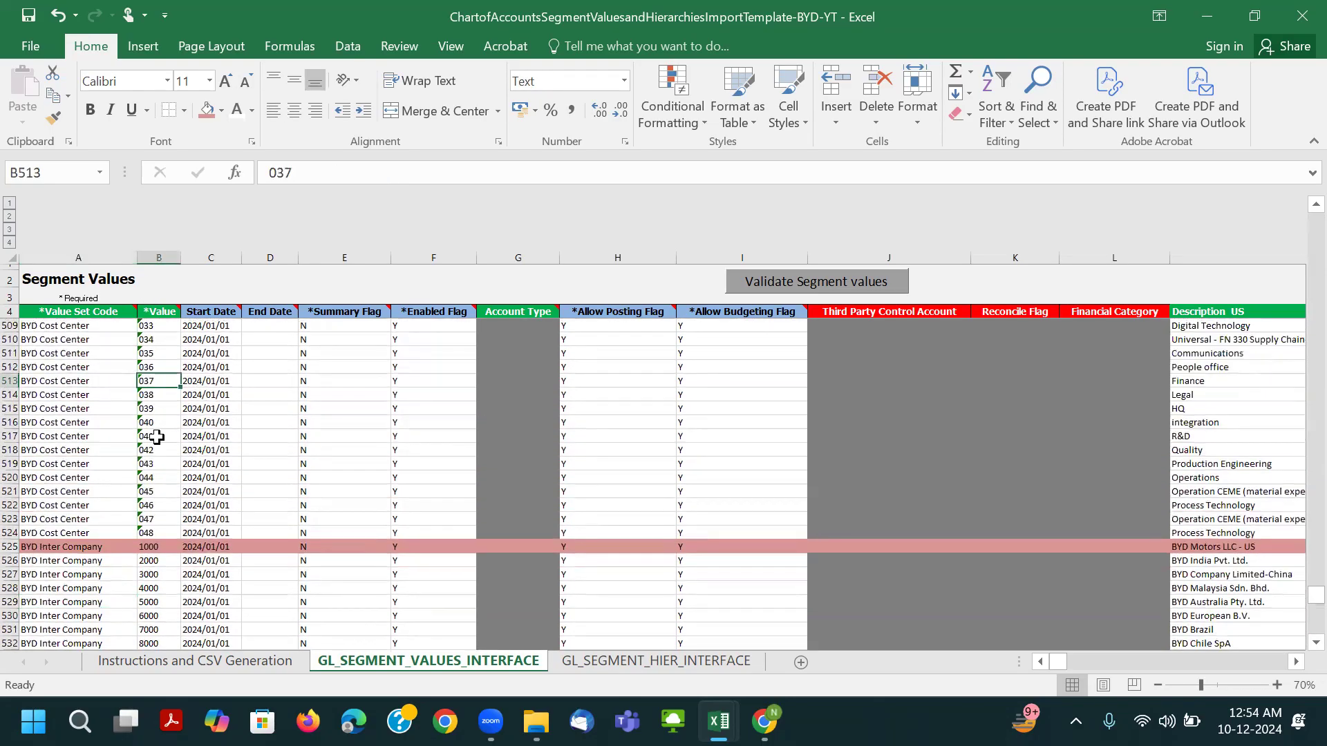
{"action": "scroll", "coordinate": [157, 436], "scroll_direction": "down", "scroll_amount": 10}
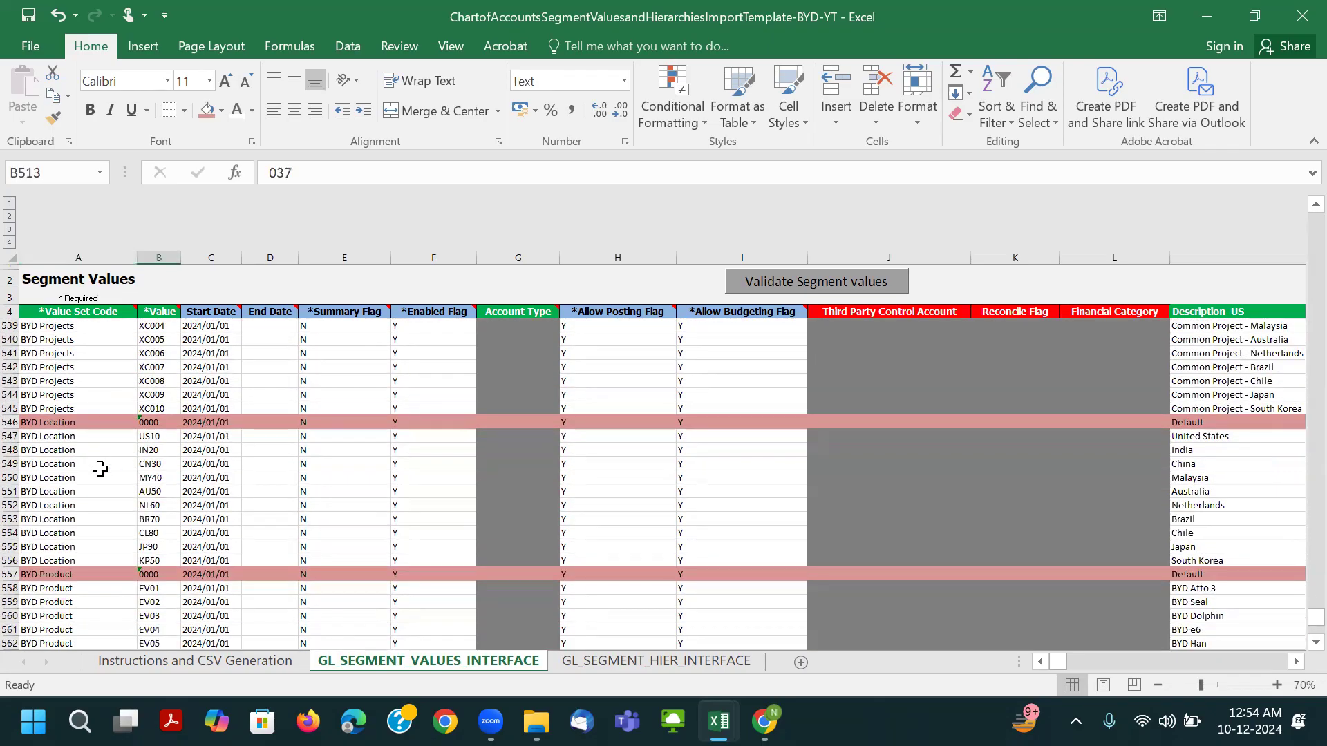
{"action": "left_click", "coordinate": [100, 469]}
{"action": "left_click_drag", "start_coordinate": [148, 436], "coordinate": [149, 551]}
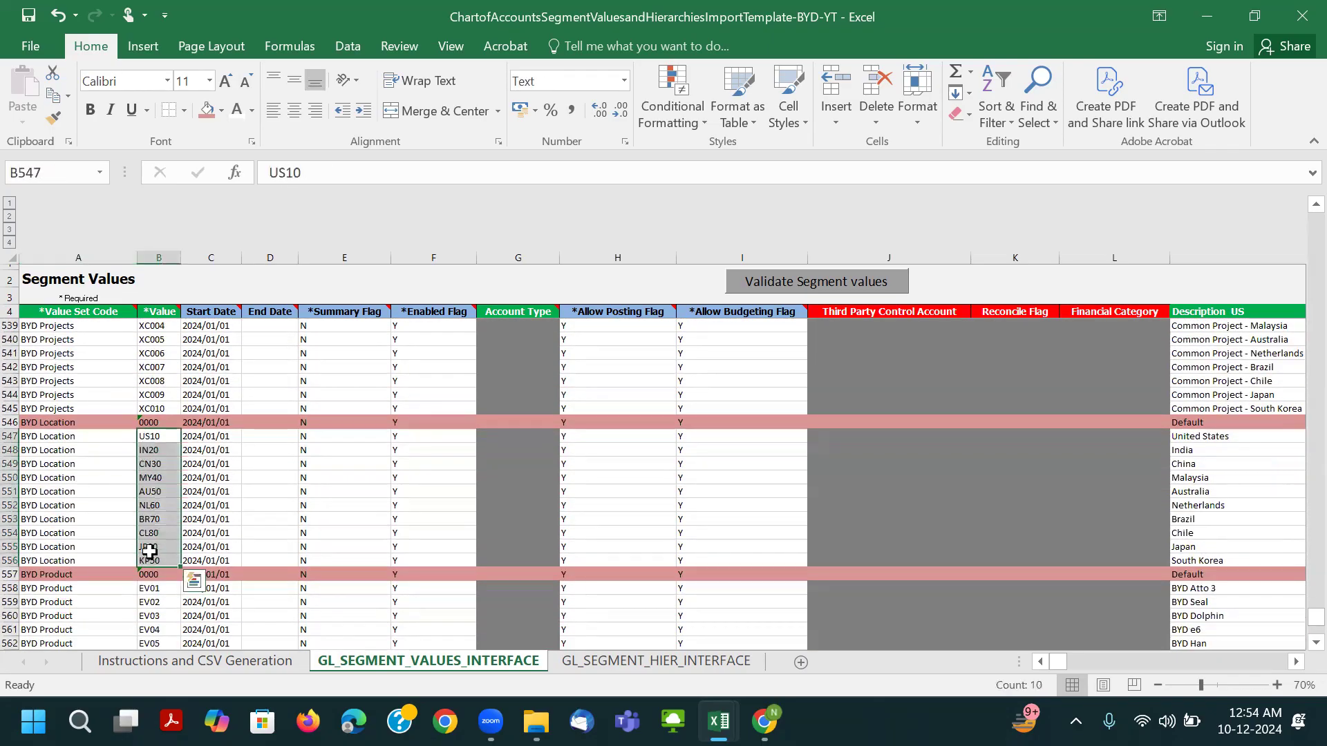
{"action": "left_click", "coordinate": [51, 505]}
{"action": "scroll", "coordinate": [82, 364], "scroll_direction": "up", "scroll_amount": 5}
{"action": "left_click", "coordinate": [83, 367]}
{"action": "scroll", "coordinate": [86, 377], "scroll_direction": "up", "scroll_amount": 3}
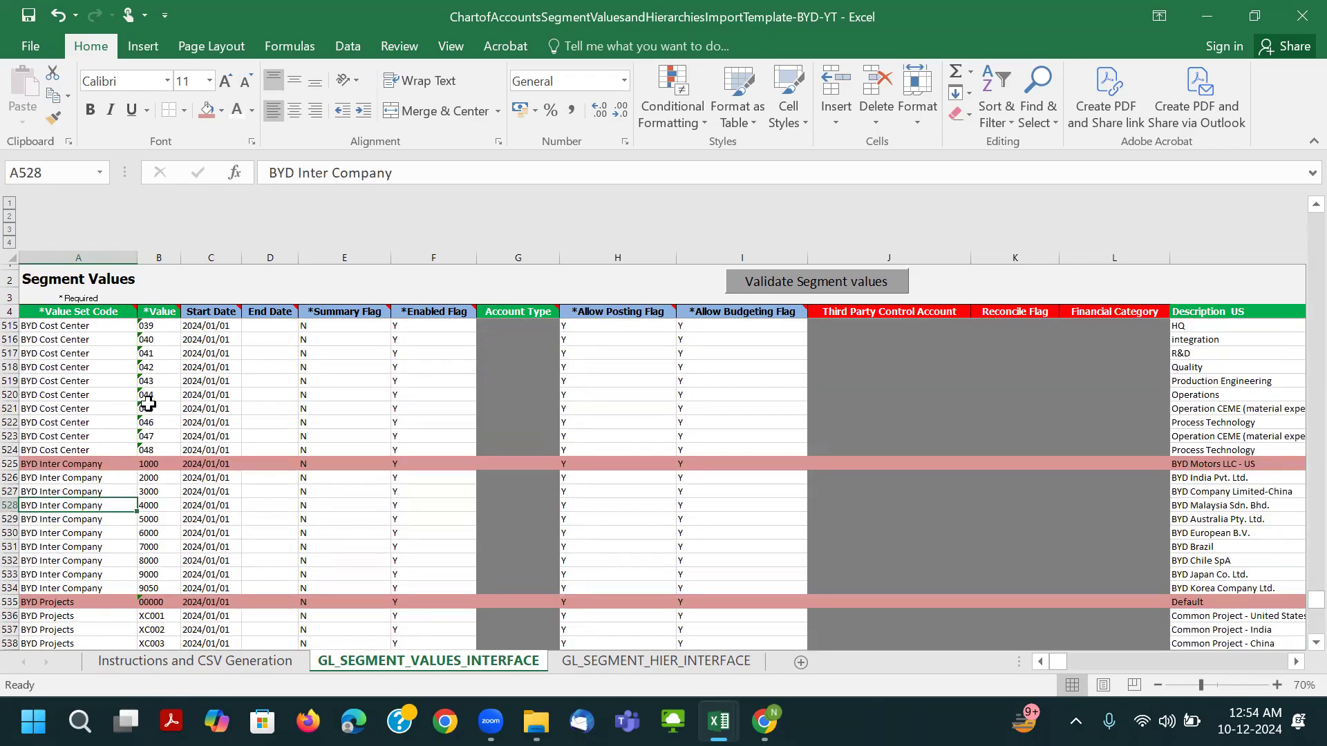
{"action": "left_click", "coordinate": [154, 410]}
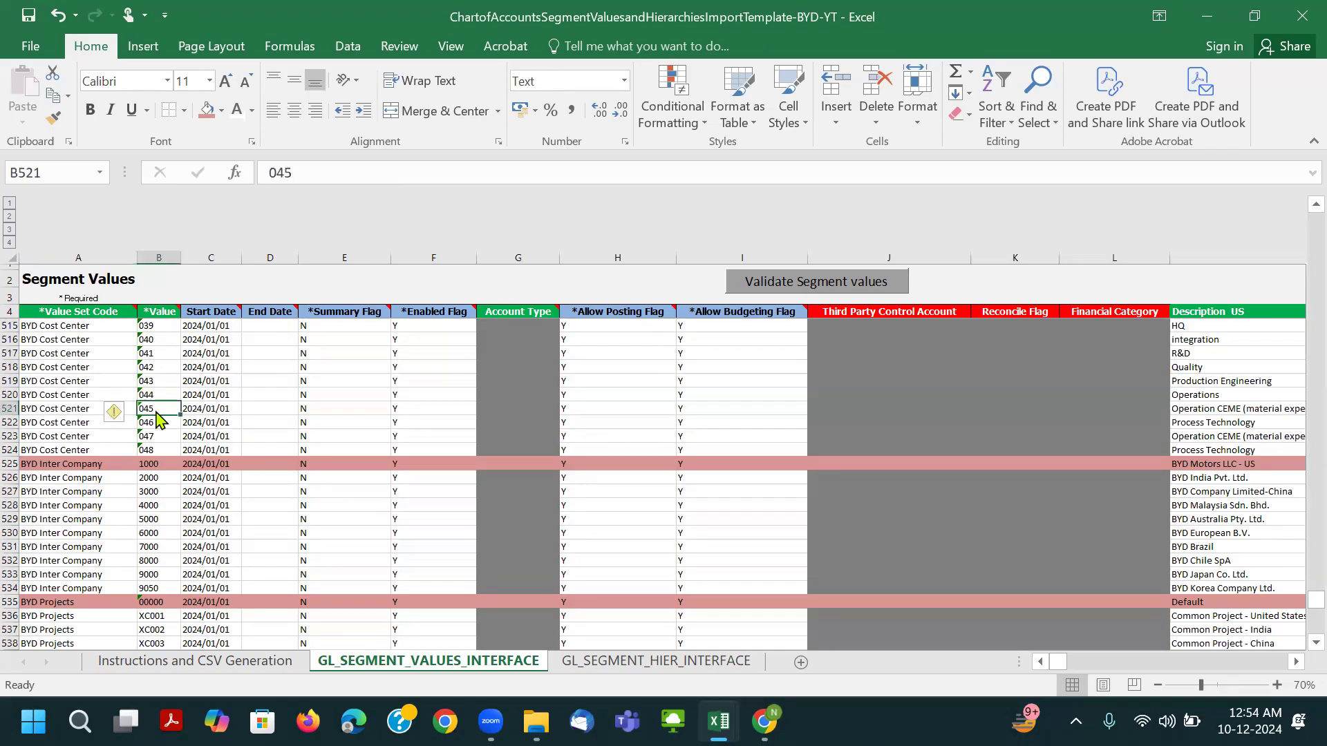
Save the workbook and return to the first segment value row.
{"action": "key", "text": "ctrl+s"}
{"action": "left_click", "coordinate": [628, 414]}
{"action": "left_click", "coordinate": [161, 395]}
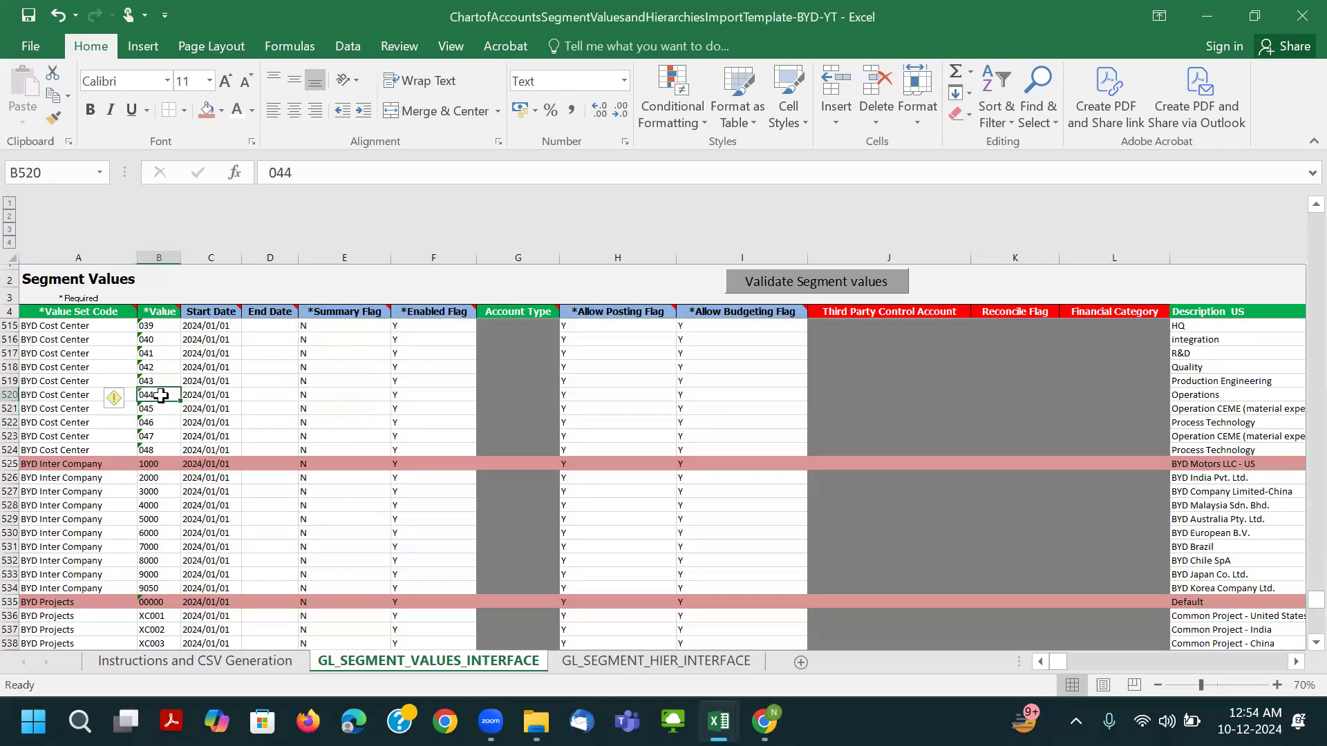
{"action": "key", "text": "ctrl+Home"}
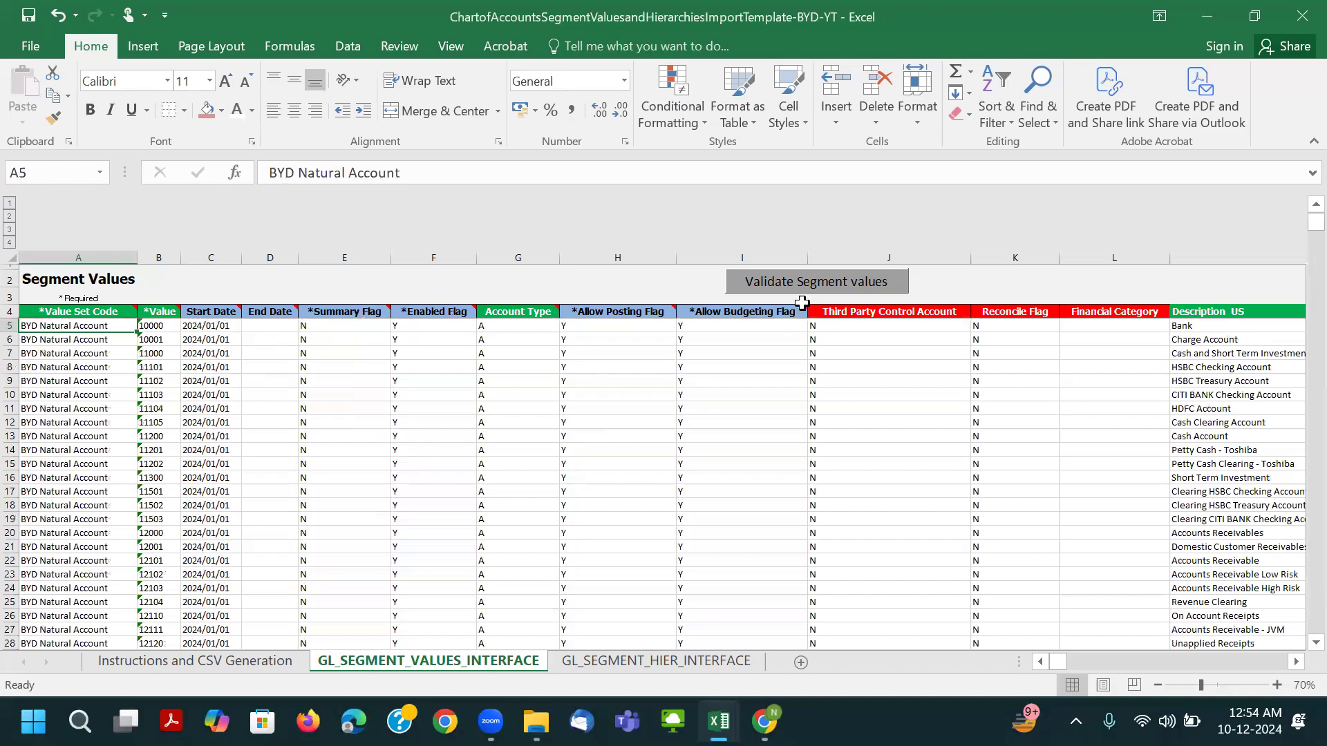
Run the segment values validation and repeat it once, dismissing the message each time.
{"action": "left_click", "coordinate": [817, 281]}
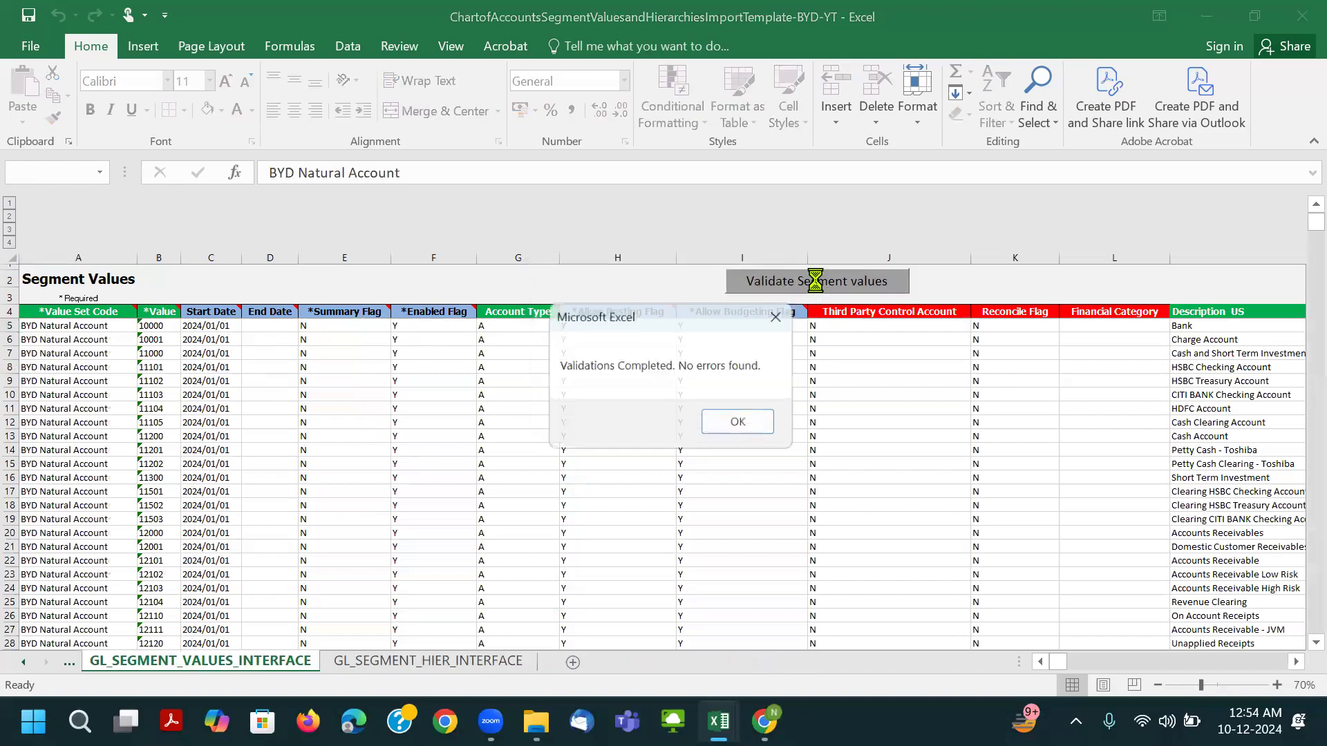
{"action": "left_click", "coordinate": [726, 422]}
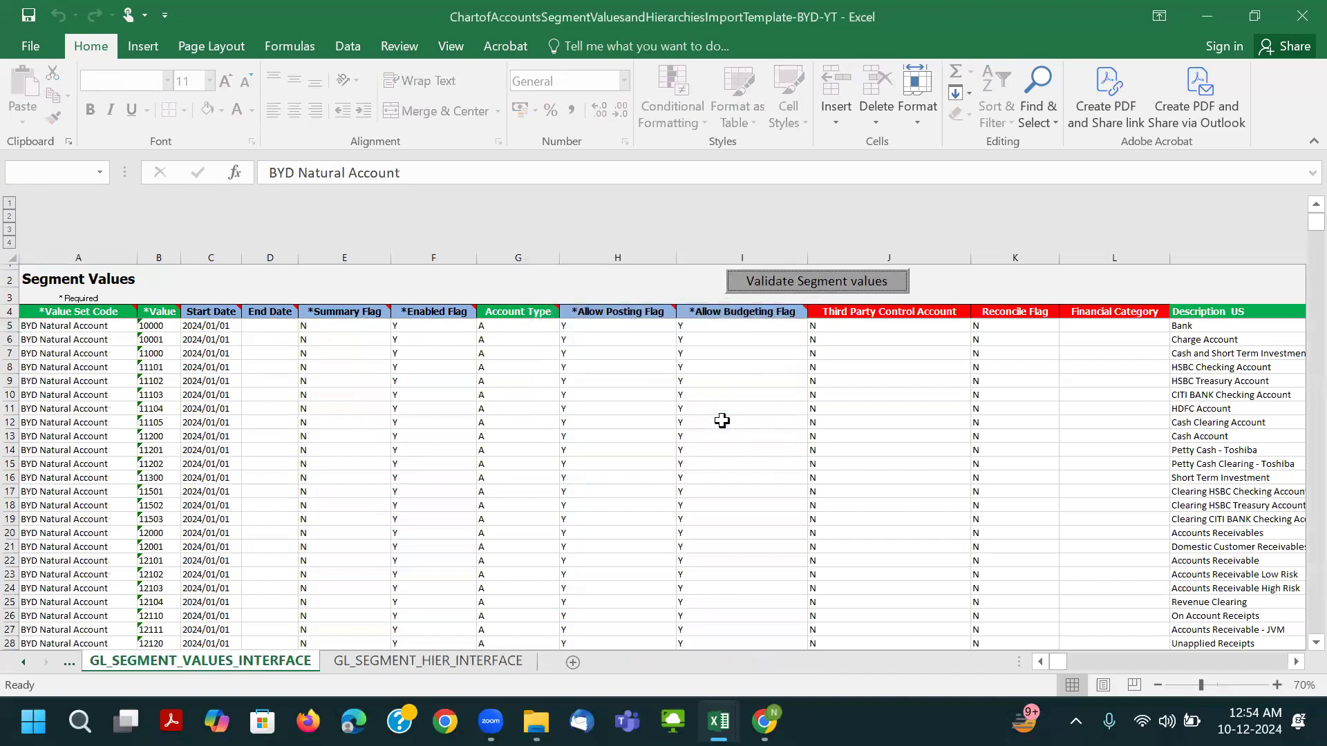
{"action": "left_click", "coordinate": [837, 282]}
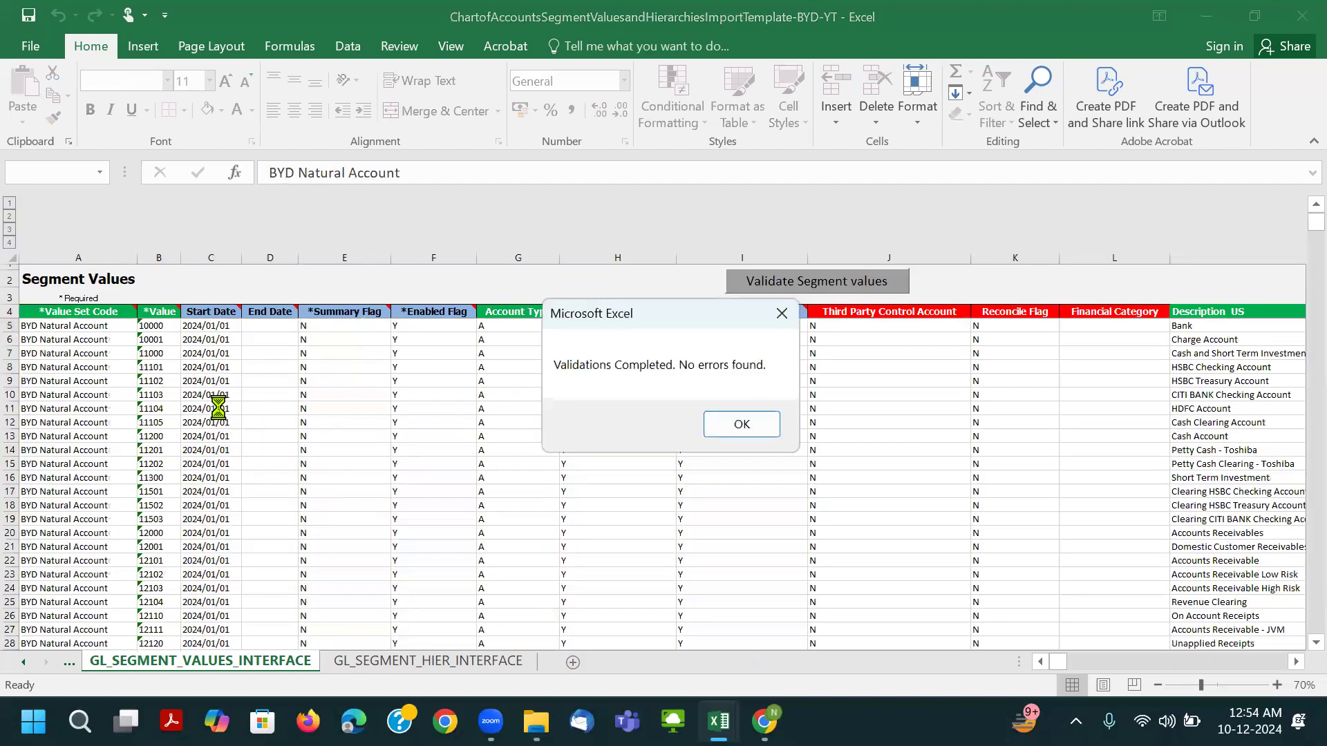
{"action": "left_click", "coordinate": [710, 429]}
Copy the natural account value 11101 from row 8 over the Value cell in row 9 to create a duplicate.
{"action": "left_click", "coordinate": [171, 364]}
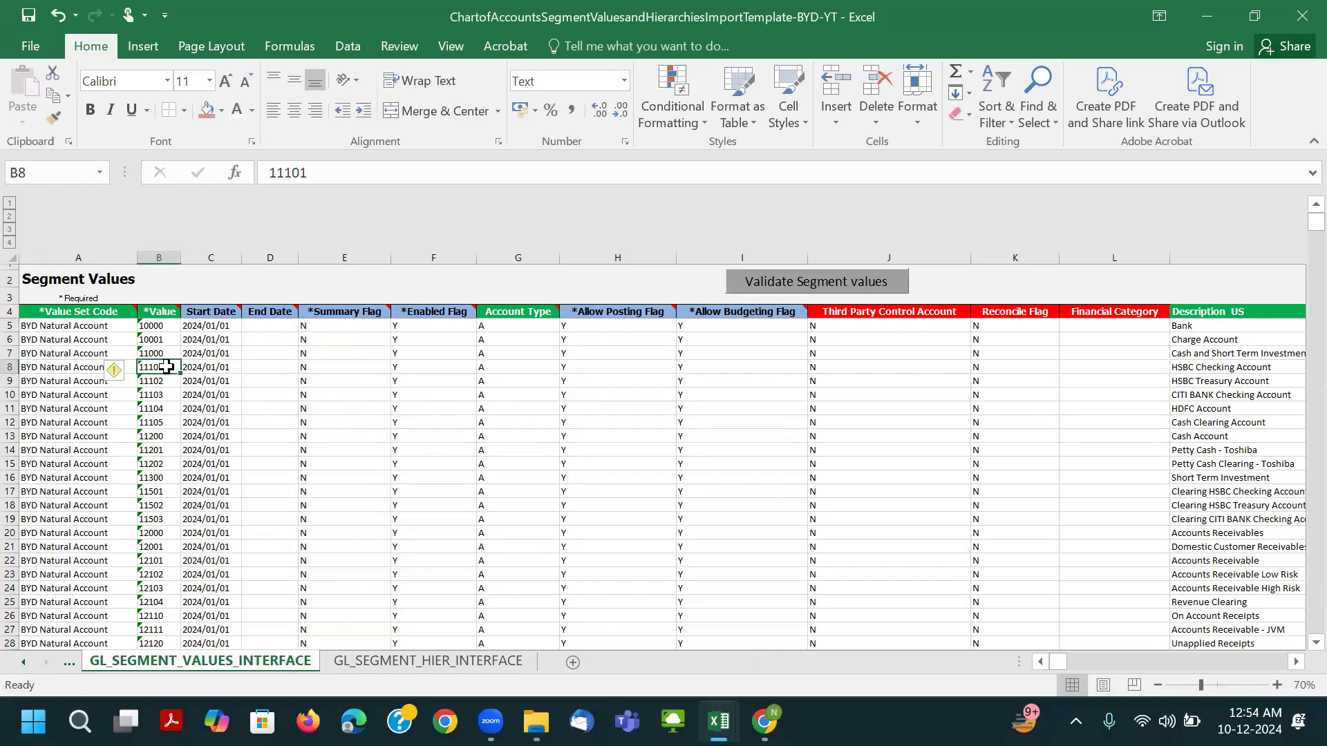
{"action": "key", "text": "ctrl+c"}
{"action": "left_click", "coordinate": [171, 380]}
{"action": "key", "text": "ctrl+v"}
{"action": "scroll", "coordinate": [335, 421], "scroll_direction": "up", "scroll_amount": 1}
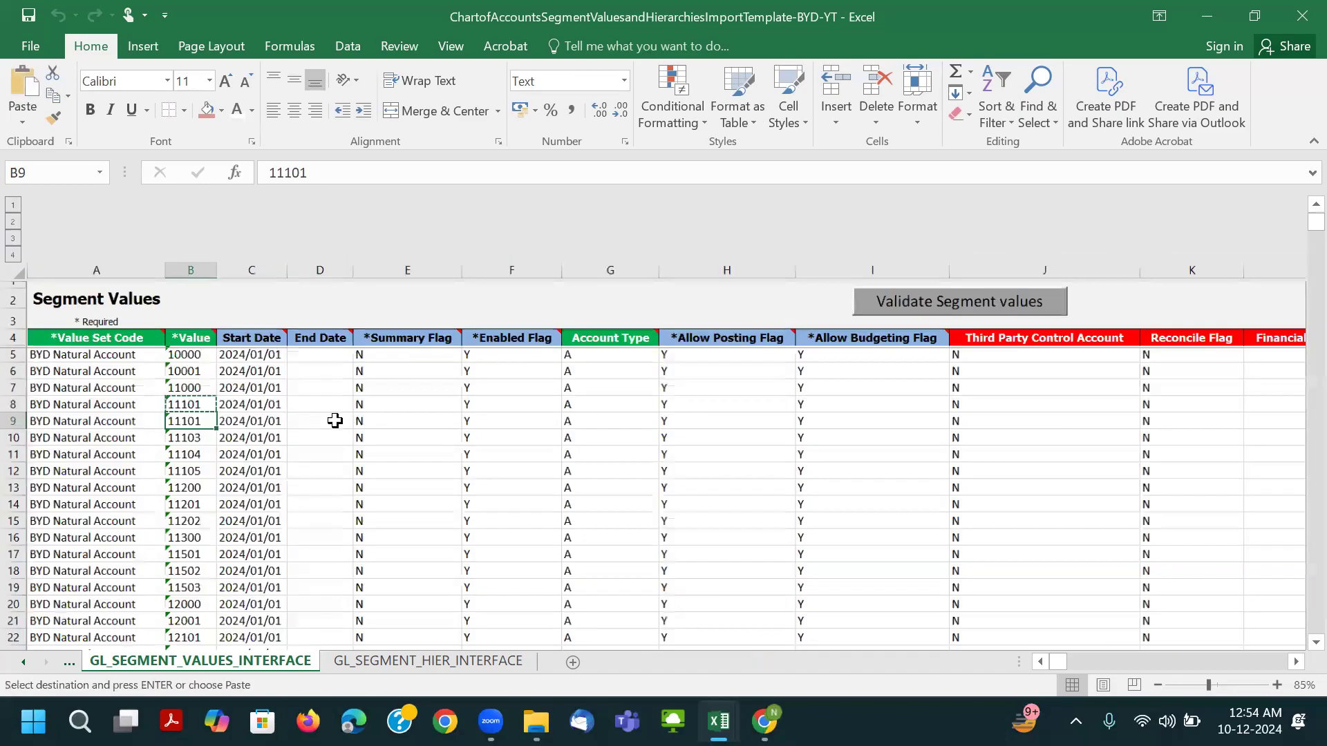
{"action": "scroll", "coordinate": [335, 421], "scroll_direction": "up", "scroll_amount": 1}
Validate the segment values and go from the first entry in the validation error list to the affected cell.
{"action": "left_click", "coordinate": [1101, 325]}
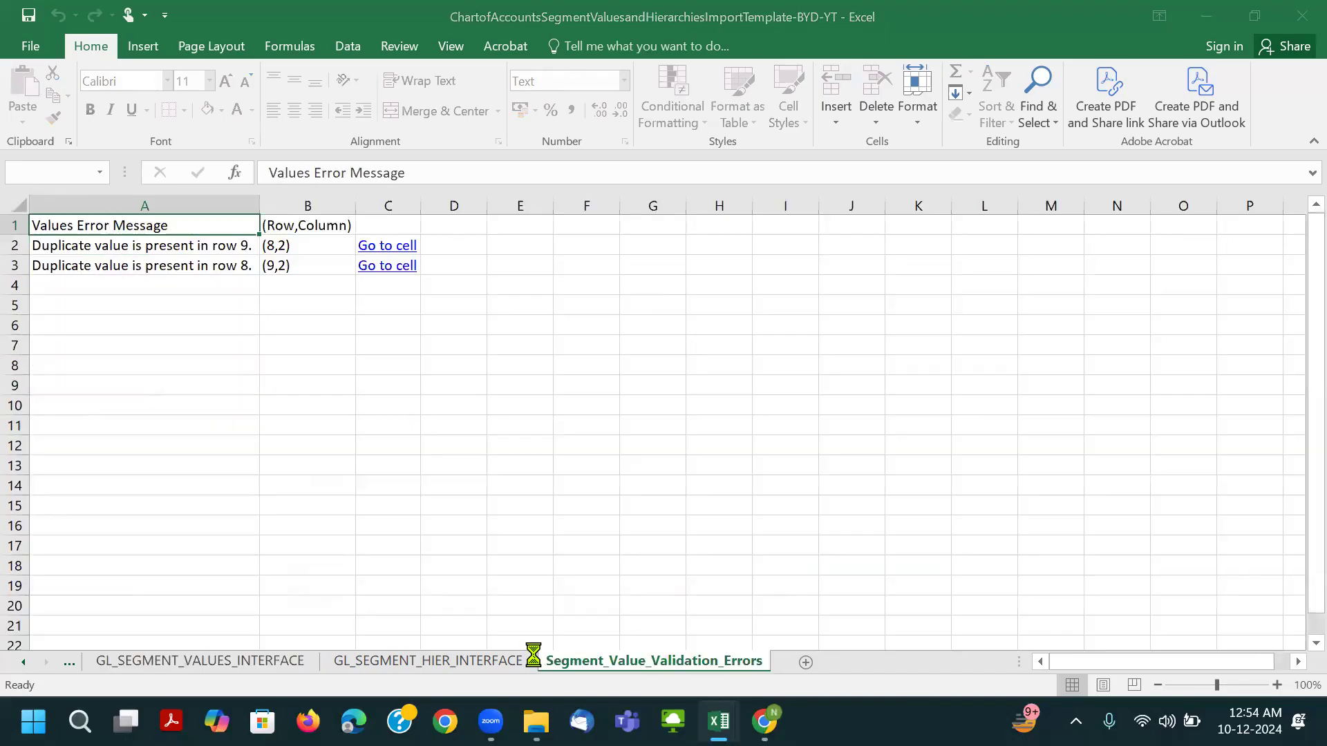
{"action": "left_click", "coordinate": [812, 432]}
{"action": "left_click", "coordinate": [370, 263]}
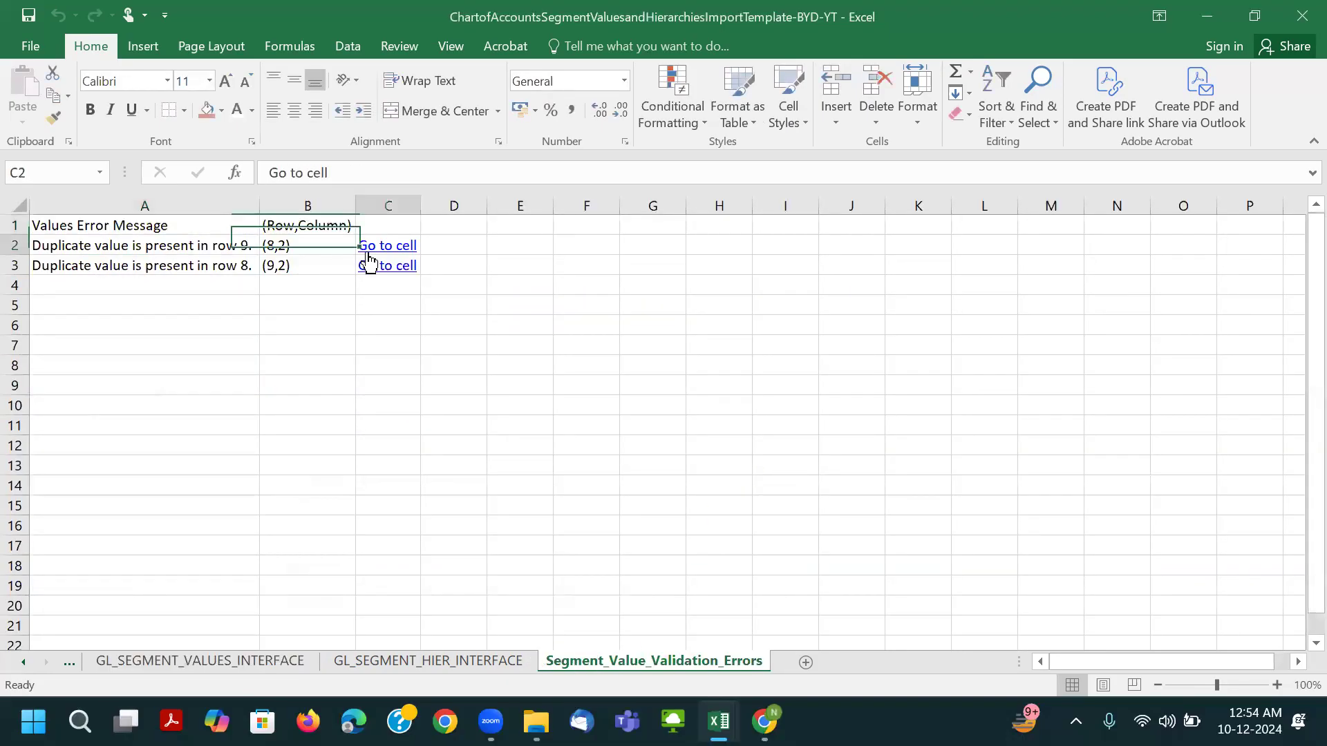
Correct the duplicate natural account value in row 9 to 11102.
{"action": "mouse_move", "coordinate": [218, 445]}
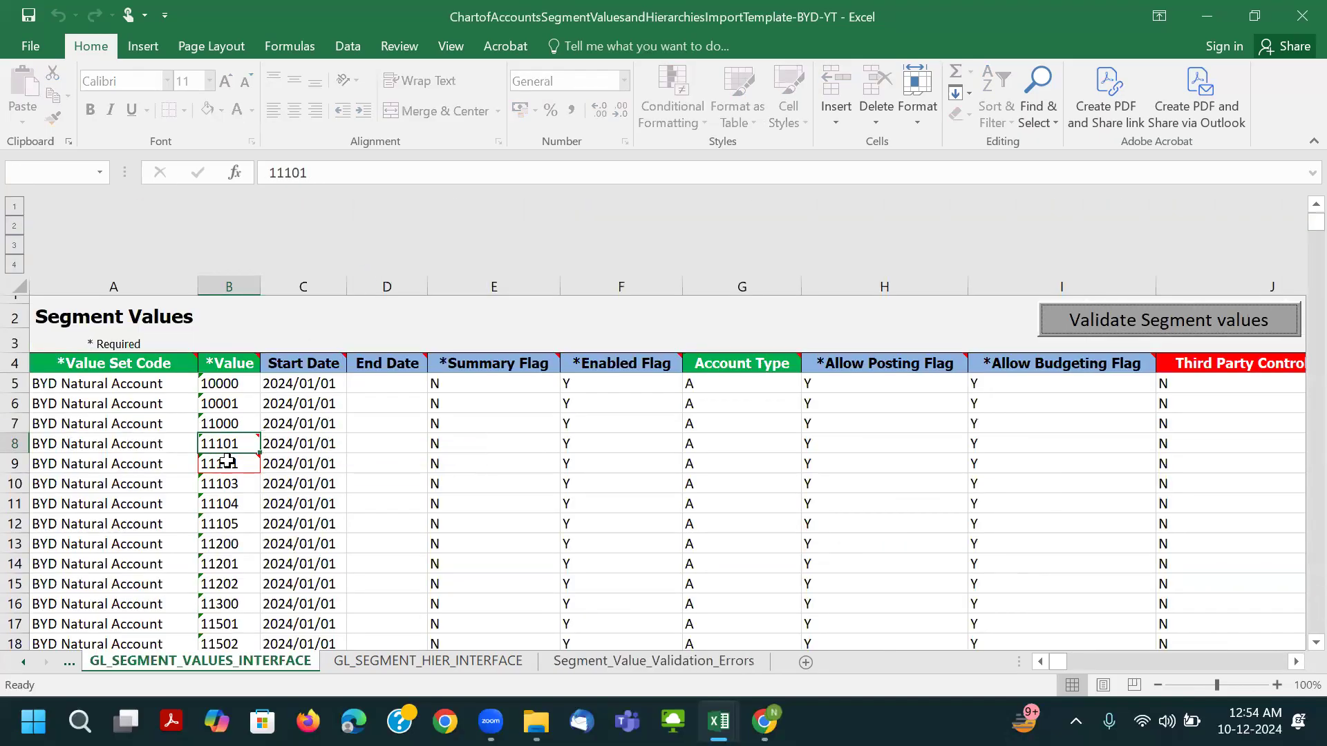
{"action": "left_click", "coordinate": [242, 465]}
{"action": "double_click", "coordinate": [242, 465]}
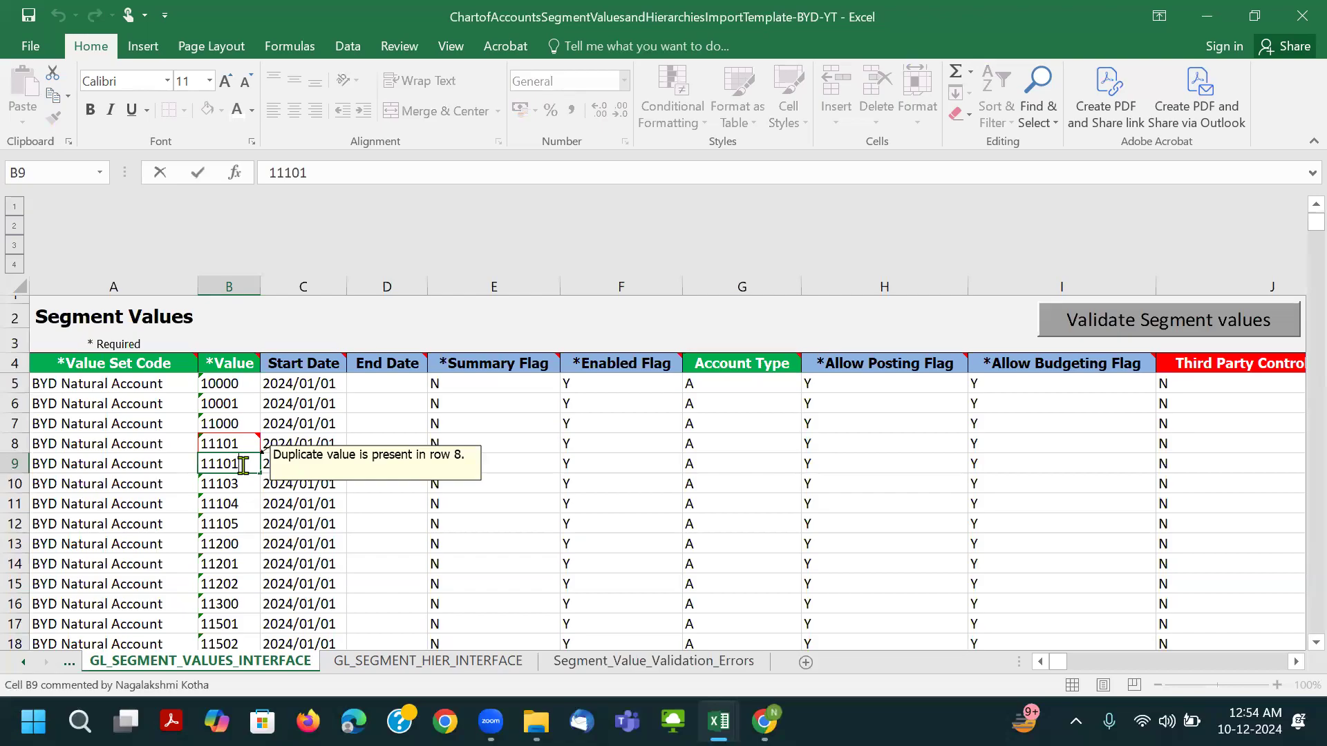
{"action": "key", "text": "Tab"}
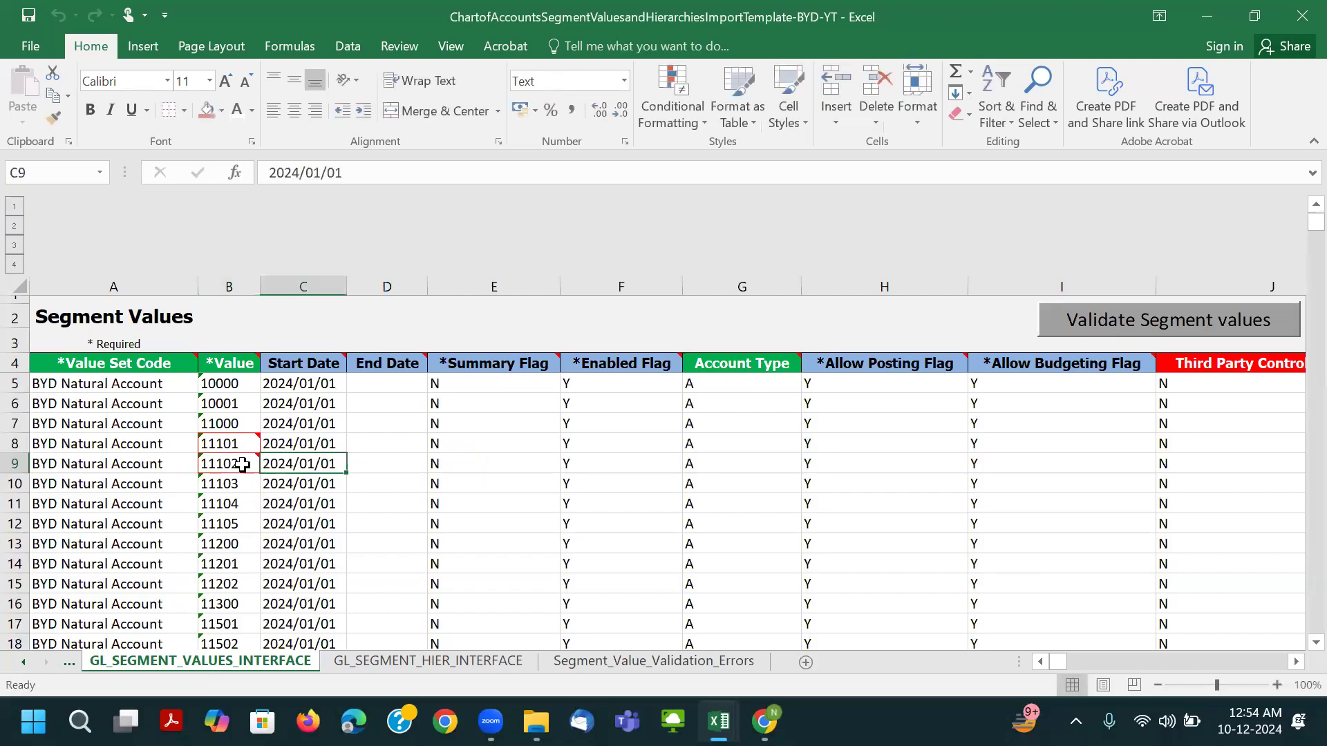
Validate the corrected segment values again and save the workbook.
{"action": "left_click", "coordinate": [1169, 321]}
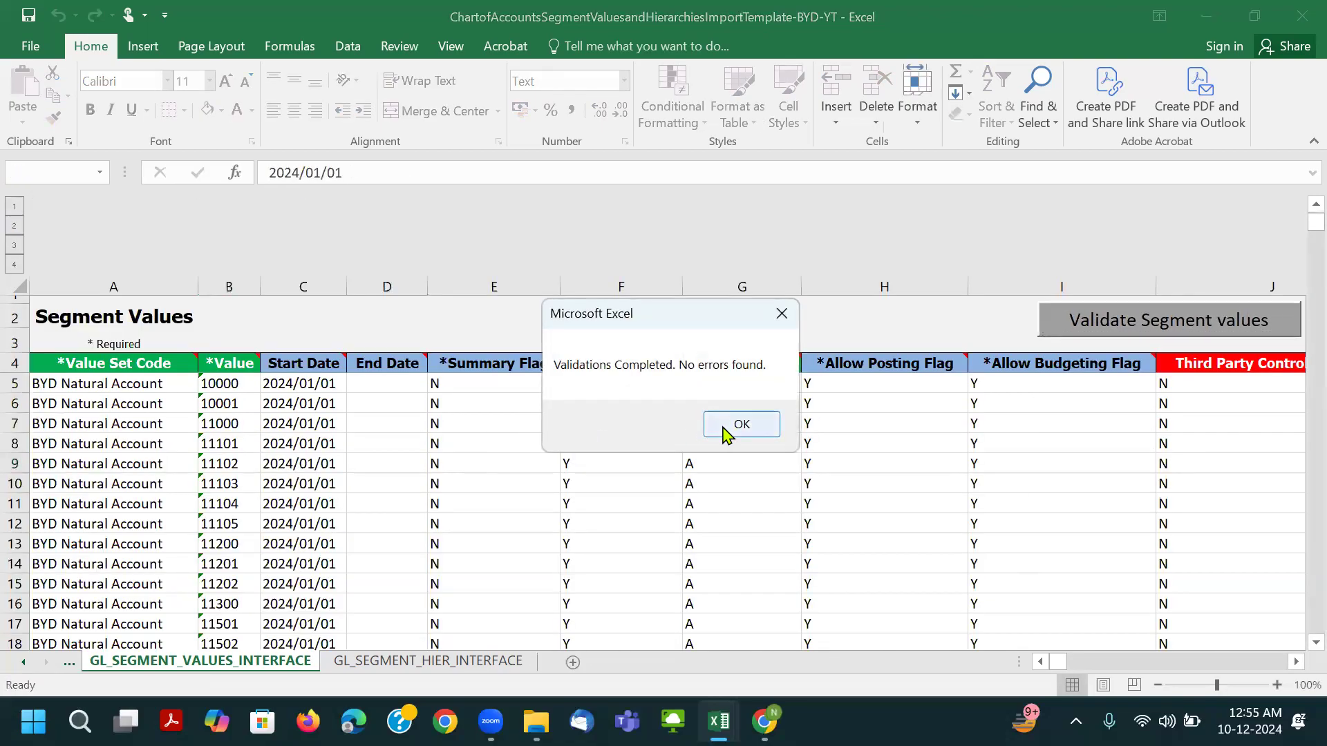
{"action": "left_click", "coordinate": [733, 424]}
{"action": "left_click", "coordinate": [417, 461]}
{"action": "left_click", "coordinate": [634, 418]}
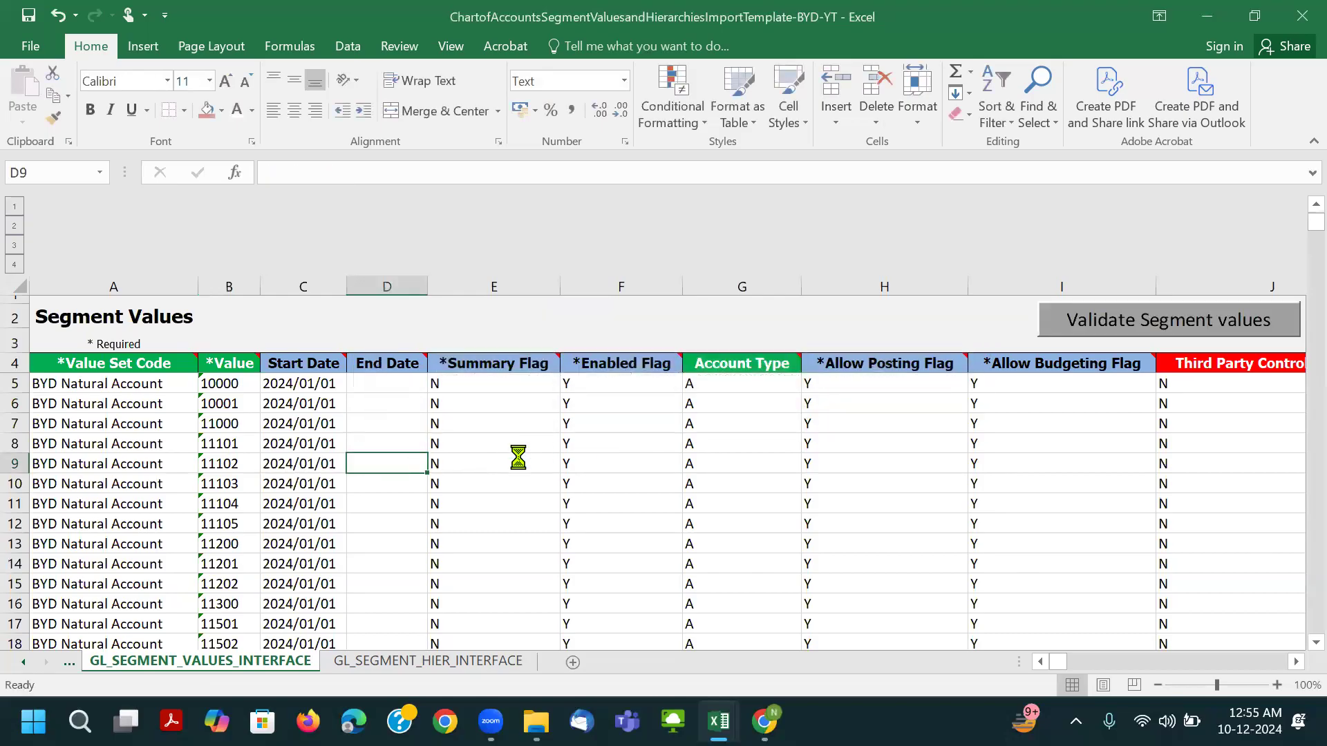
Go to the Instructions and CSV Generation sheet.
{"action": "left_click", "coordinate": [504, 460]}
{"action": "scroll", "coordinate": [504, 460], "scroll_direction": "down", "scroll_amount": 1, "text": "ctrl"}
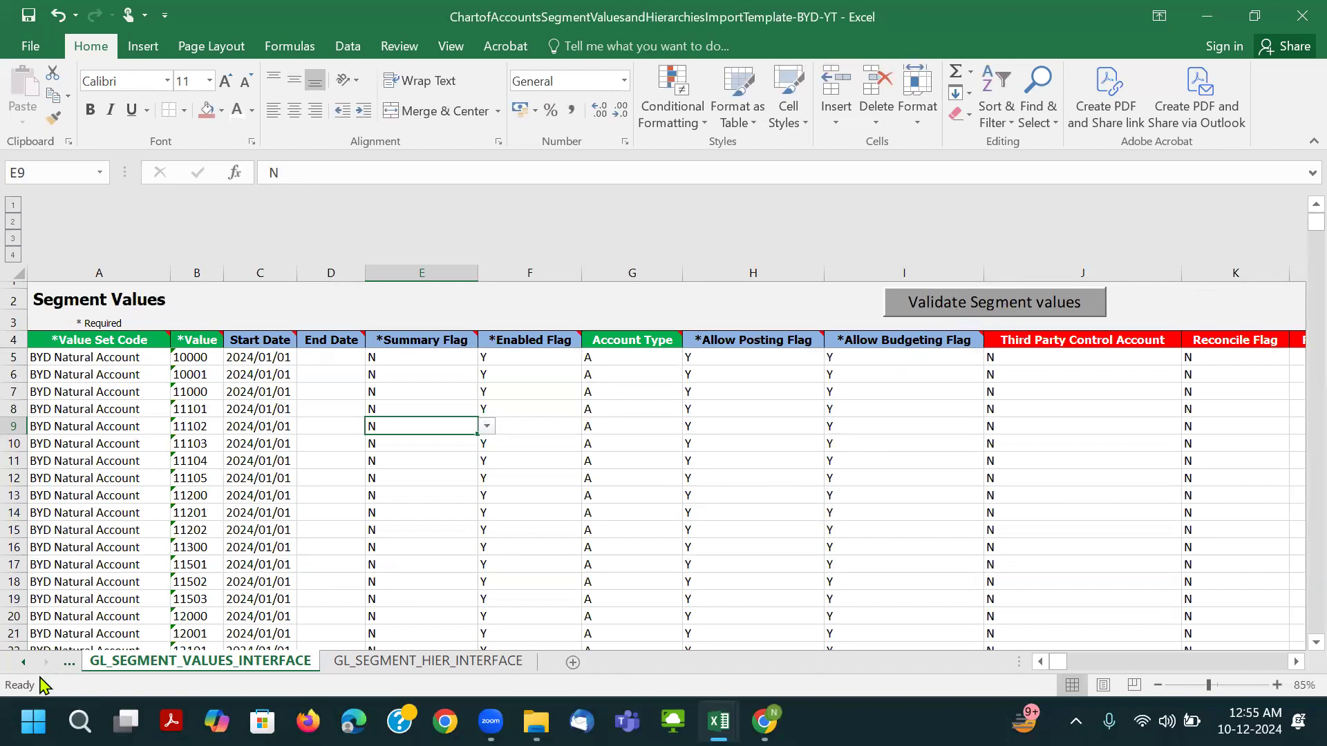
{"action": "left_click", "coordinate": [69, 662]}
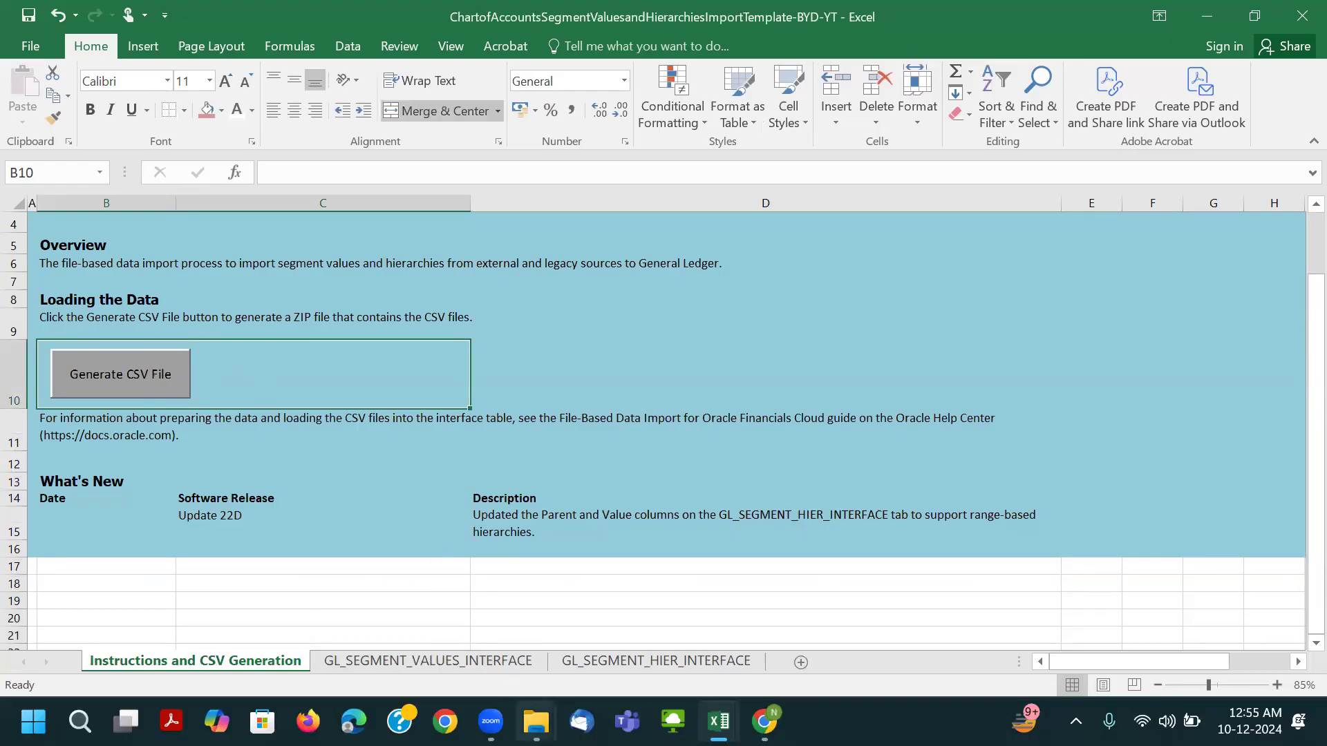
Switch to the BYD-YT folder in File Explorer and open the properties of the chart of accounts import template file.
{"action": "mouse_move", "coordinate": [535, 721]}
{"action": "left_click", "coordinate": [436, 595]}
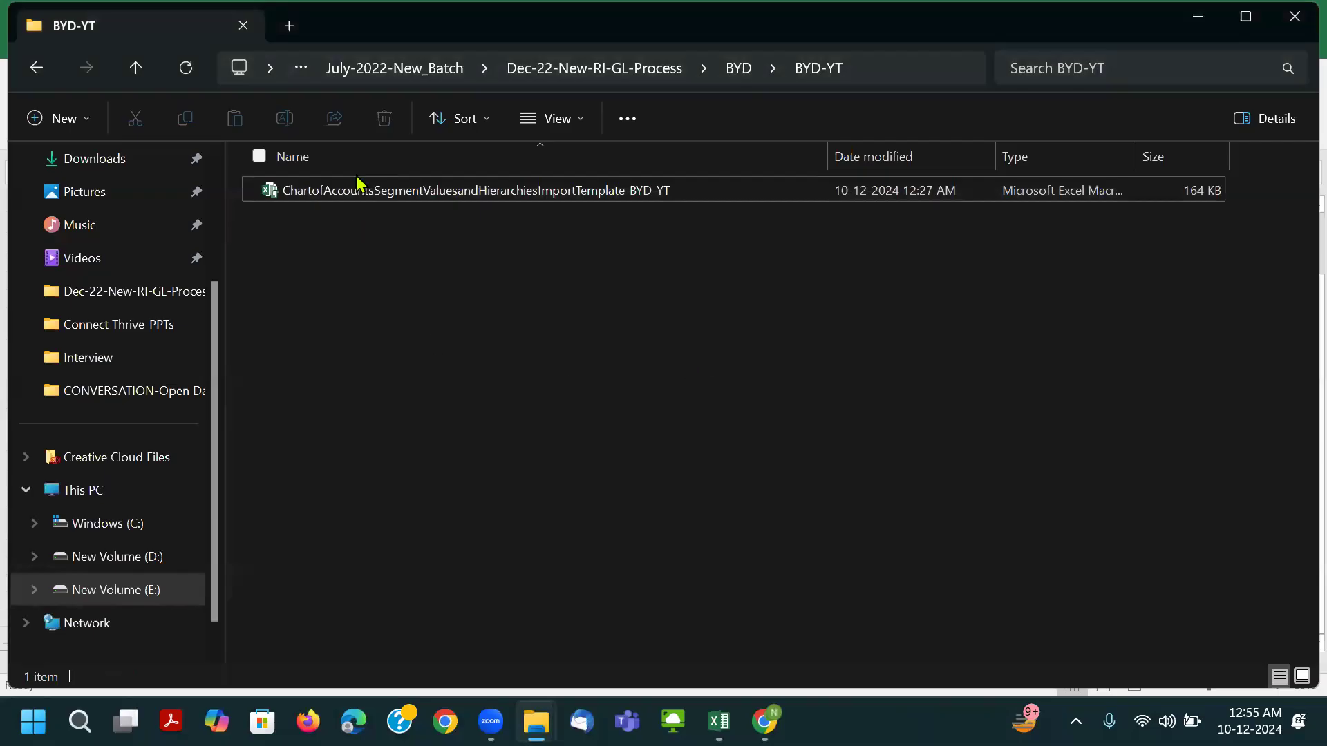
{"action": "right_click", "coordinate": [530, 199]}
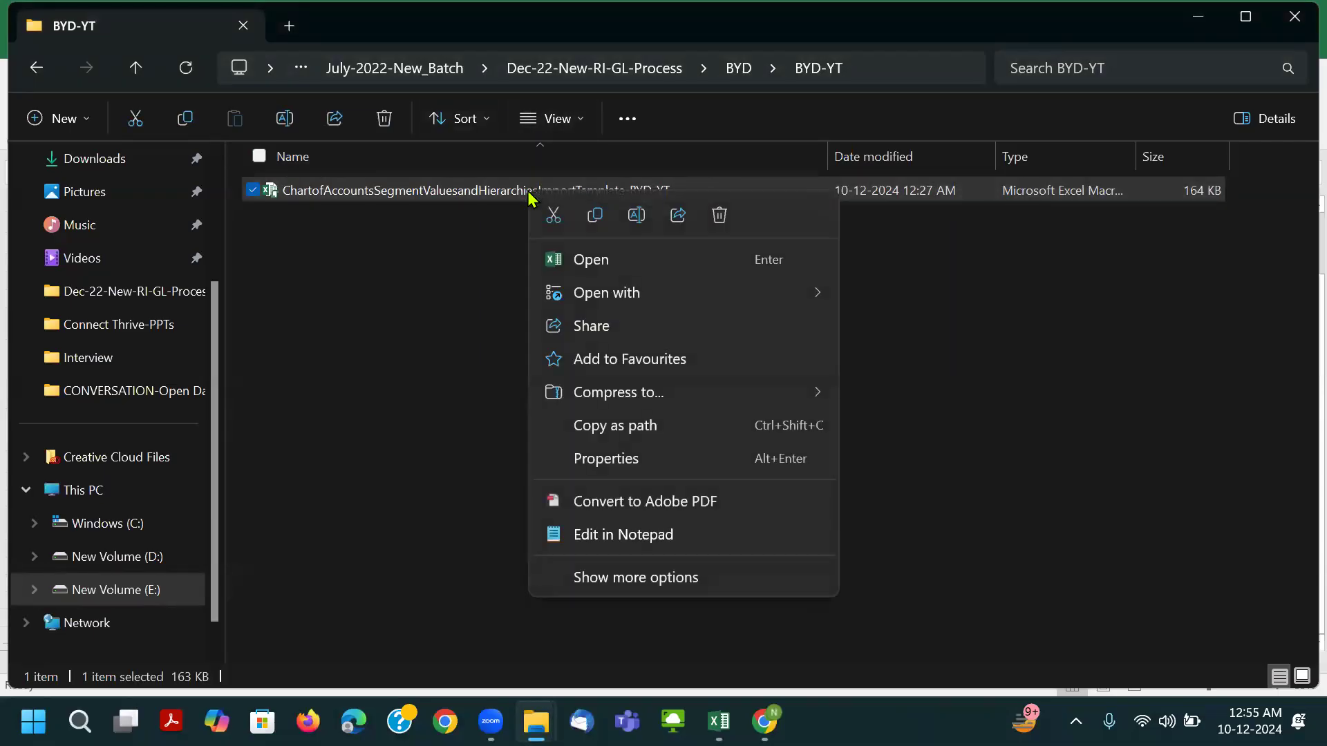
{"action": "left_click", "coordinate": [611, 463]}
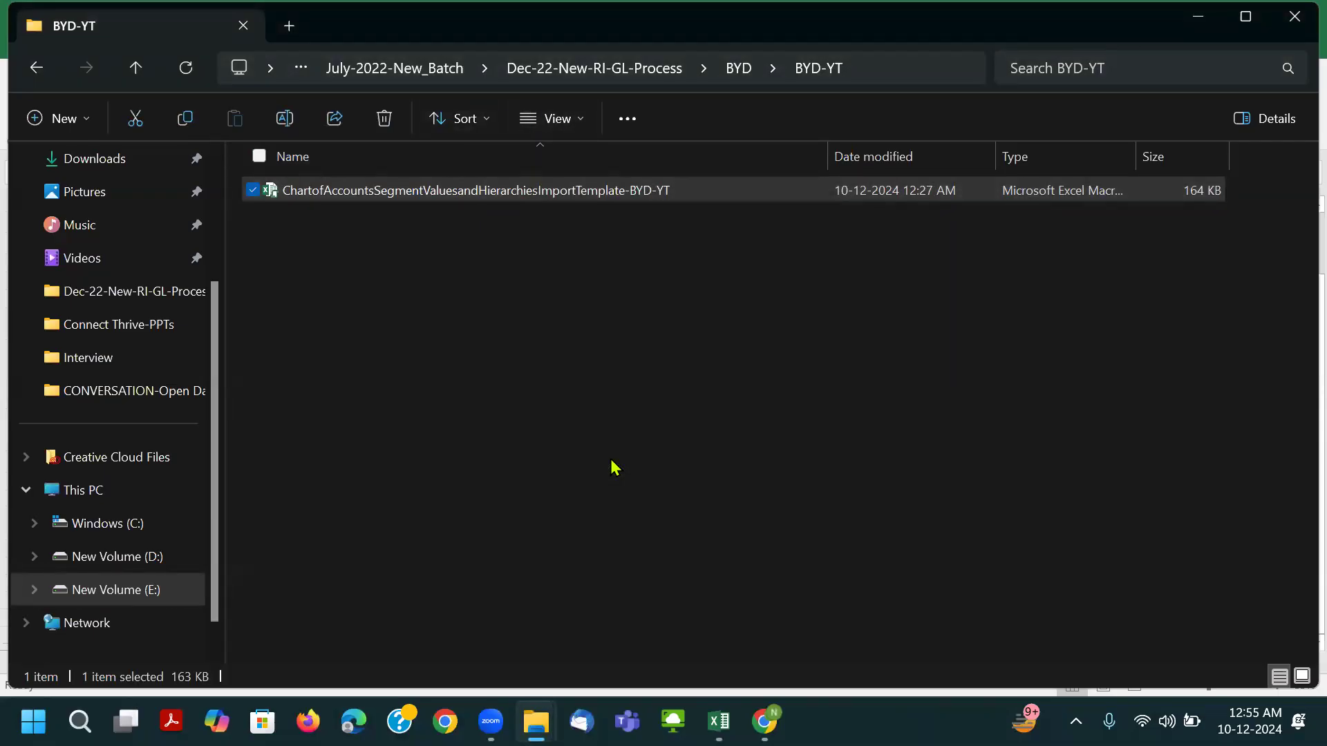
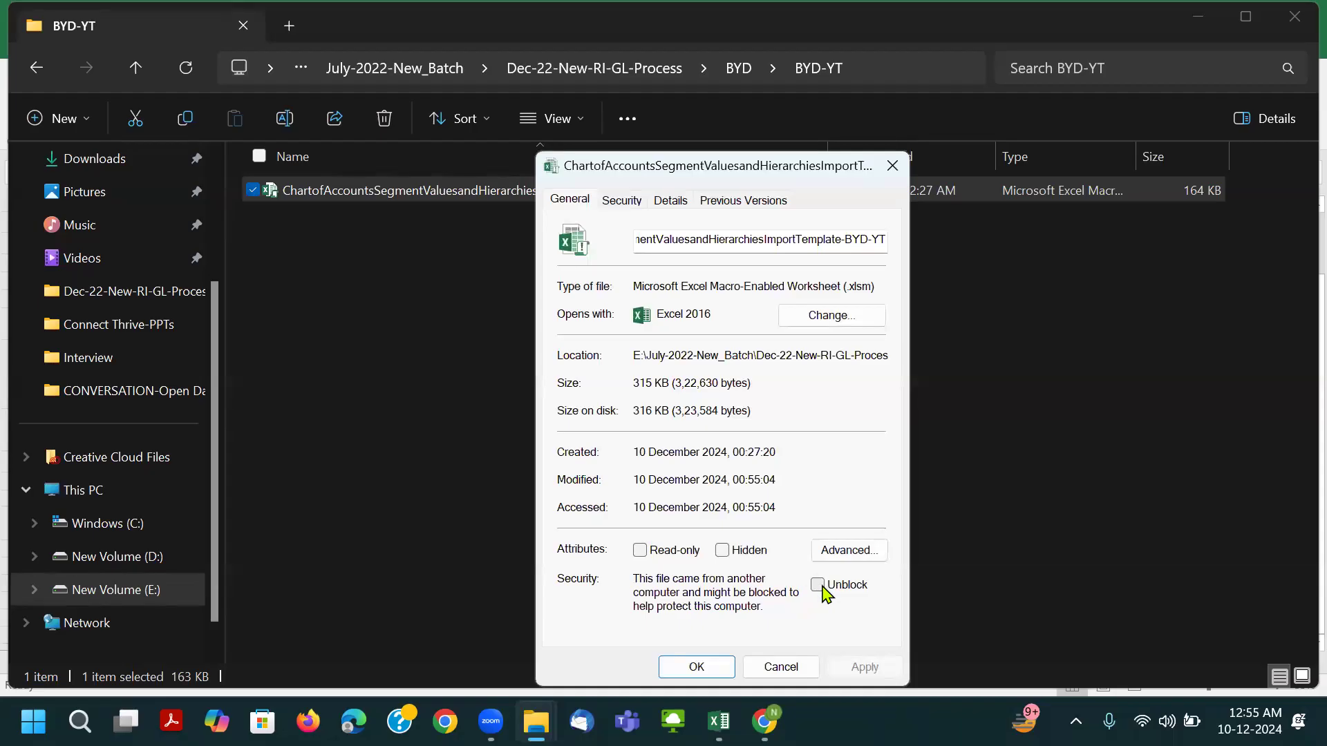
{"action": "left_click", "coordinate": [11, 258]}
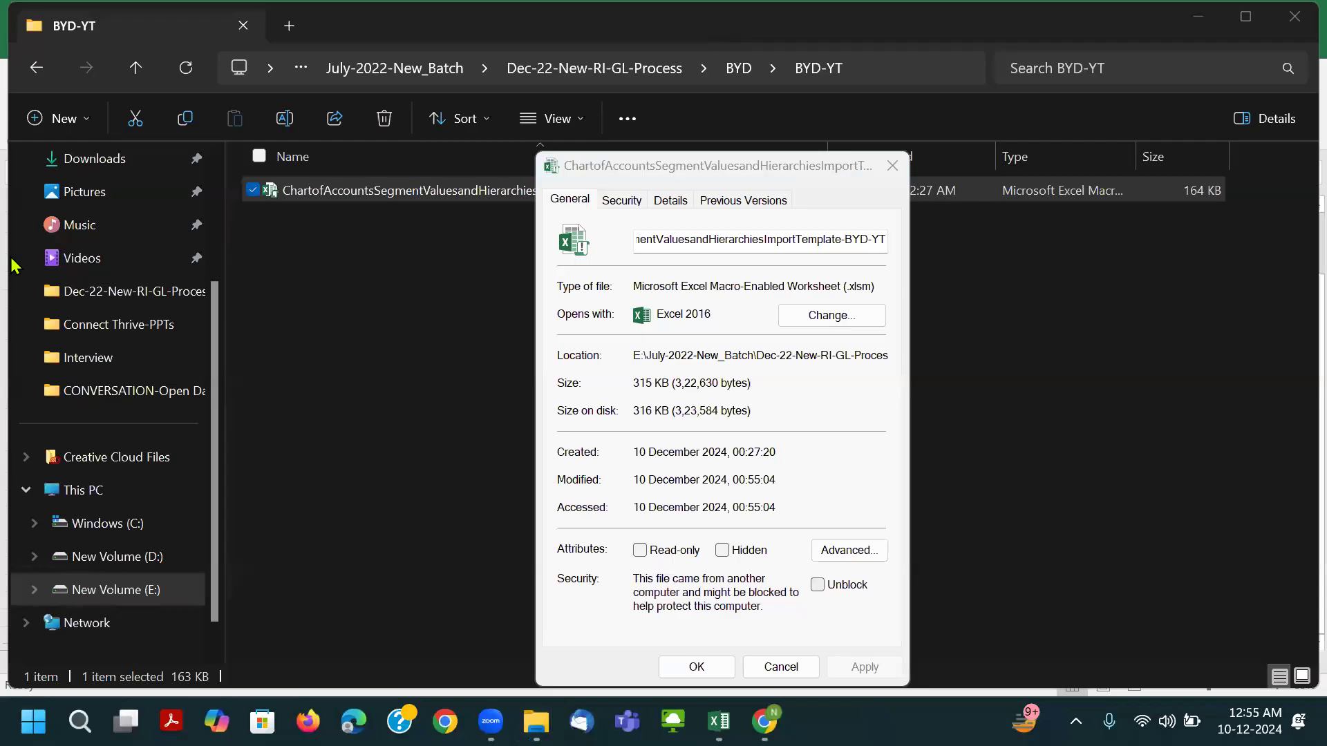
{"action": "left_click_drag", "start_coordinate": [801, 575], "coordinate": [873, 598]}
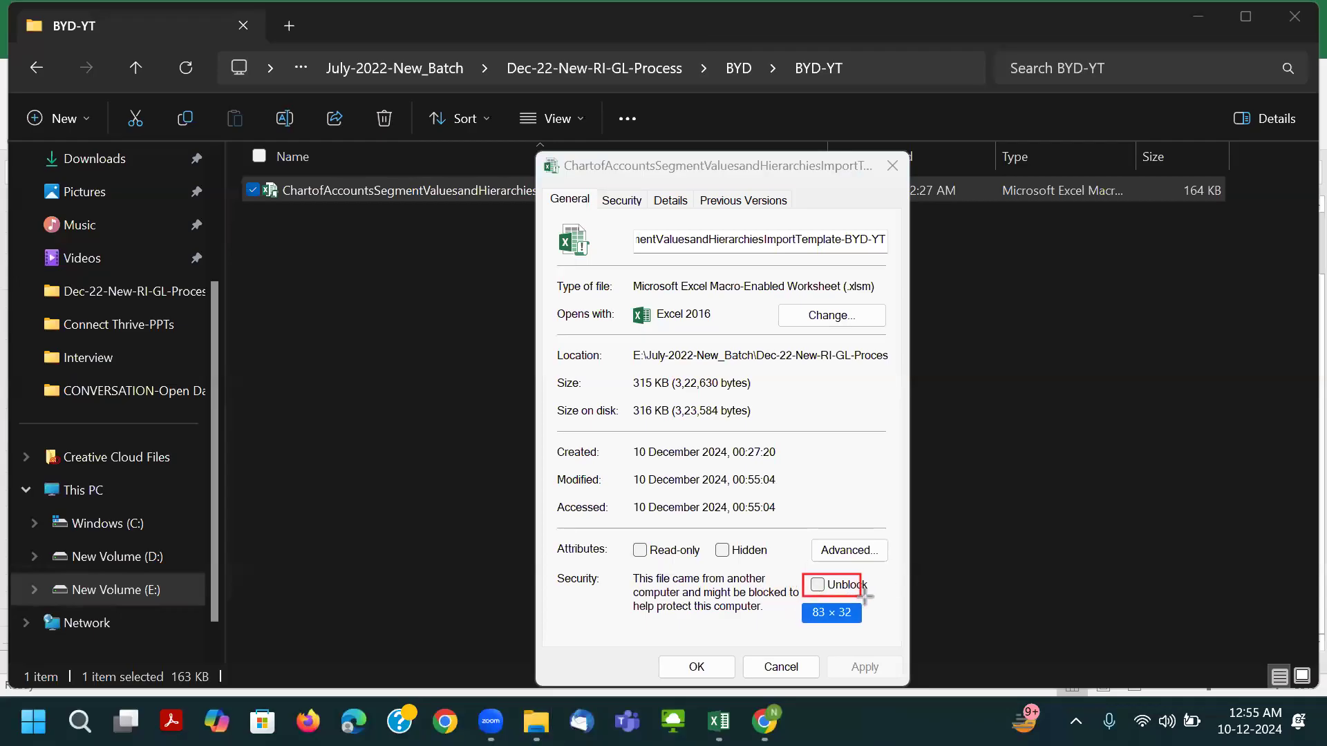
{"action": "mouse_move", "coordinate": [833, 656]}
{"action": "left_mouse_down"}
{"action": "mouse_move", "coordinate": [868, 695]}
{"action": "mouse_move", "coordinate": [896, 678]}
{"action": "left_mouse_up"}
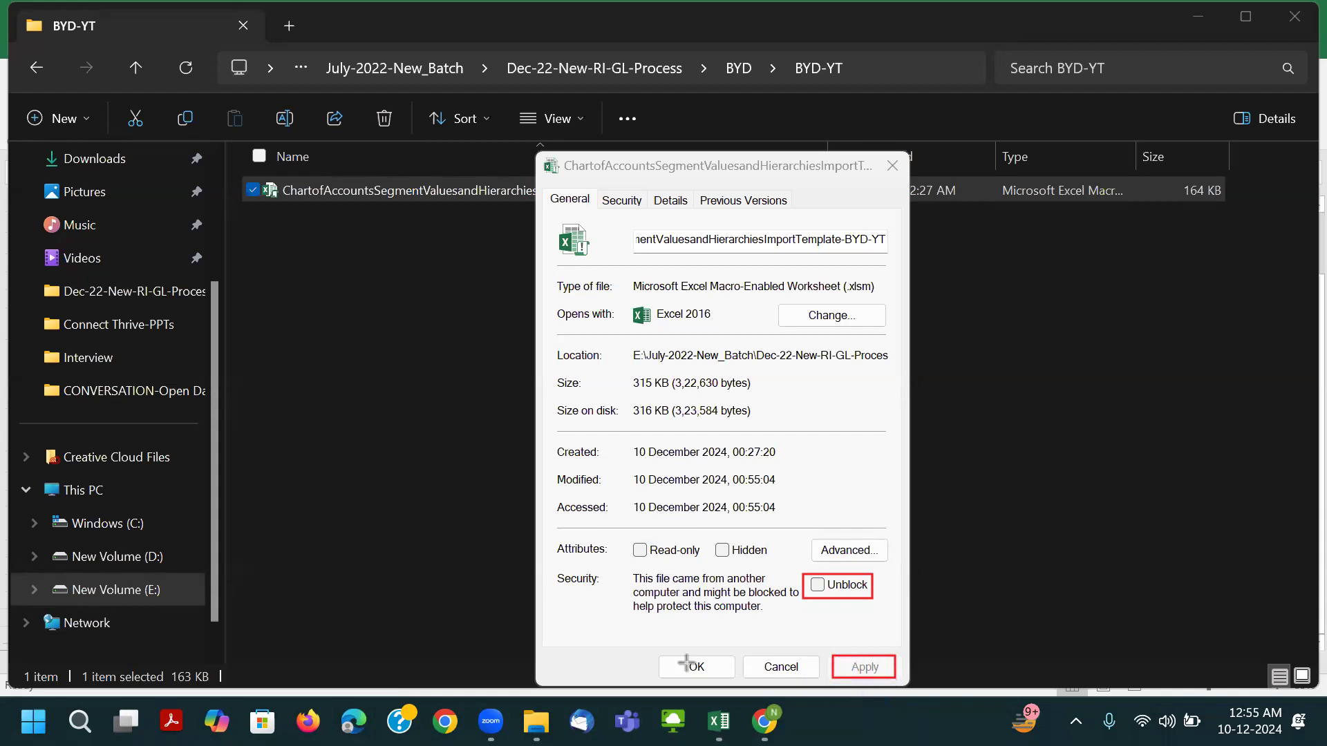
{"action": "left_click_drag", "start_coordinate": [661, 658], "coordinate": [734, 679]}
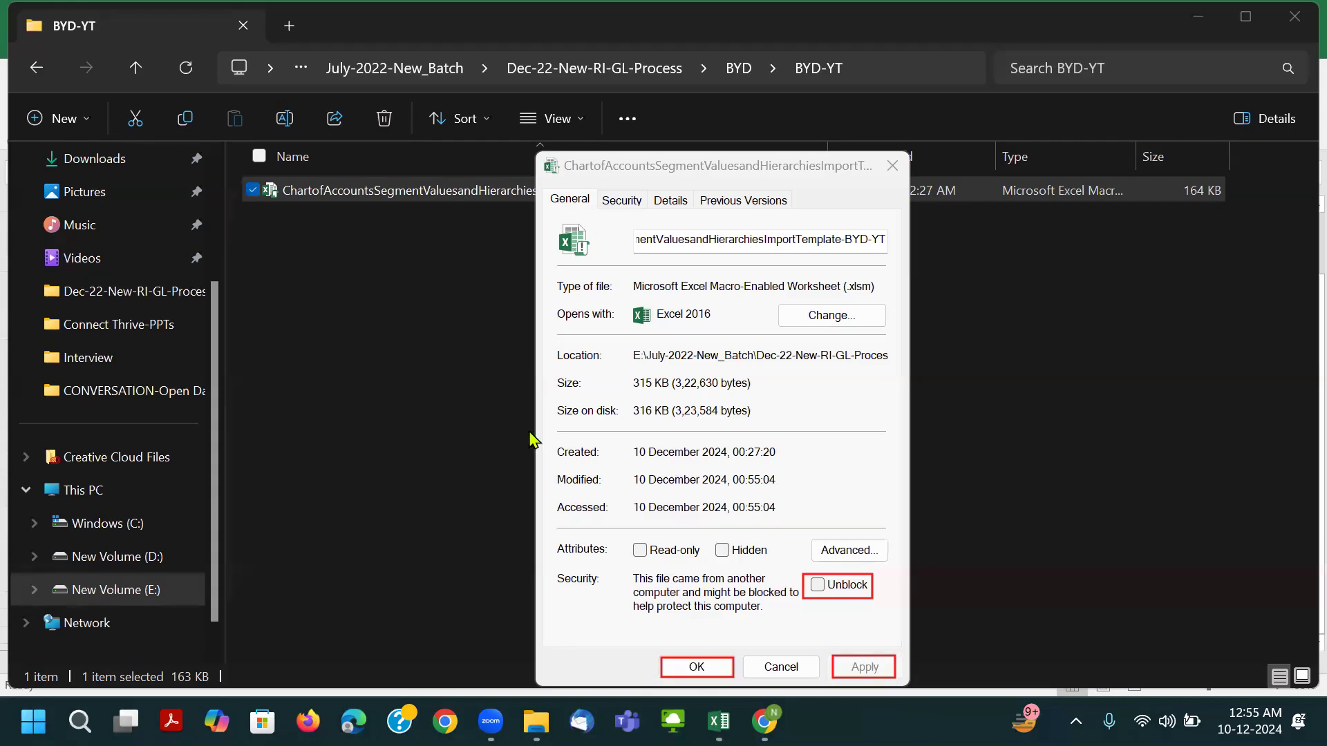
{"action": "left_click_drag", "start_coordinate": [786, 557], "coordinate": [789, 573]}
{"action": "mouse_move", "coordinate": [842, 630]}
{"action": "left_mouse_down"}
{"action": "mouse_move", "coordinate": [841, 642]}
{"action": "mouse_move", "coordinate": [860, 643]}
{"action": "left_mouse_up"}
{"action": "mouse_move", "coordinate": [684, 645]}
{"action": "left_mouse_down"}
{"action": "mouse_move", "coordinate": [709, 639]}
{"action": "mouse_move", "coordinate": [695, 658]}
{"action": "left_mouse_up"}
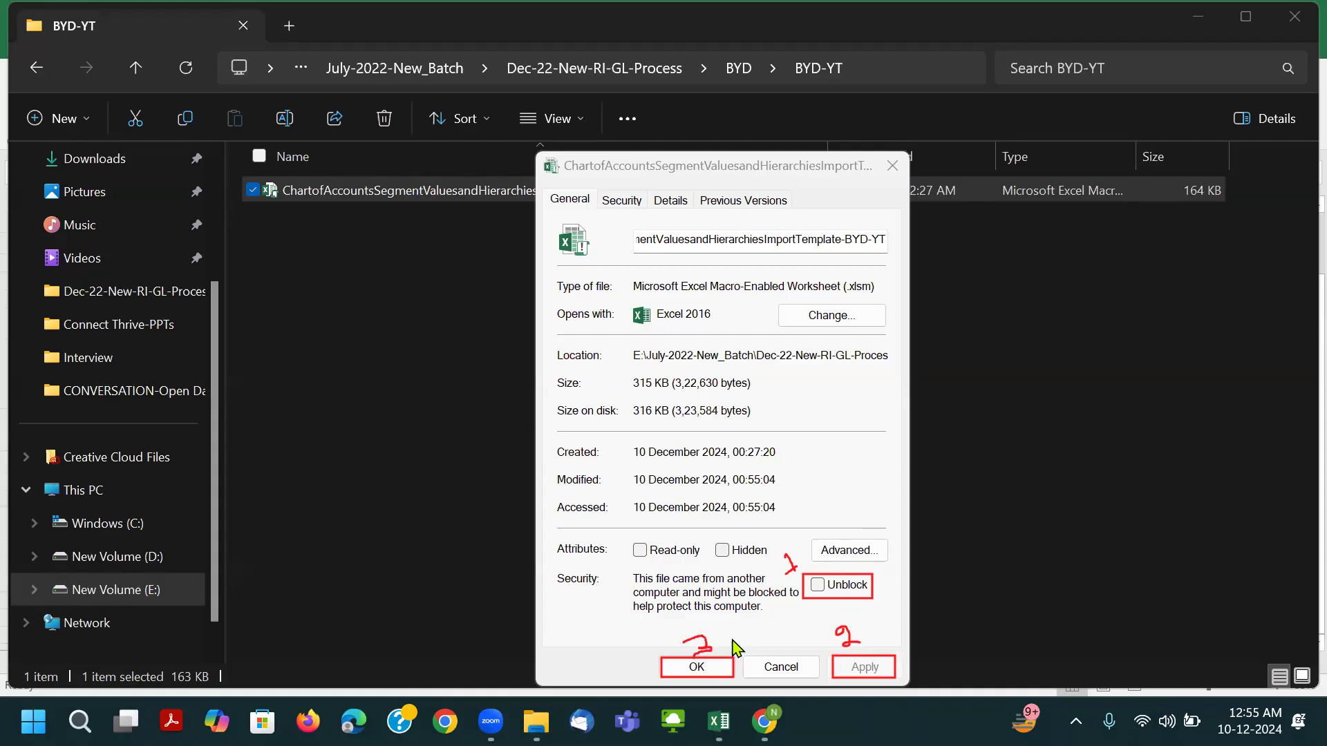
{"action": "key", "text": "ctrl+z"}
{"action": "key", "text": "ctrl+z"}
{"action": "mouse_move", "coordinate": [684, 633]}
{"action": "left_mouse_down"}
{"action": "mouse_move", "coordinate": [699, 632]}
{"action": "mouse_move", "coordinate": [688, 655]}
{"action": "left_mouse_up"}
{"action": "mouse_move", "coordinate": [348, 177]}
{"action": "left_mouse_down"}
{"action": "mouse_move", "coordinate": [333, 220]}
{"action": "mouse_move", "coordinate": [526, 199]}
{"action": "mouse_move", "coordinate": [346, 176]}
{"action": "left_mouse_up"}
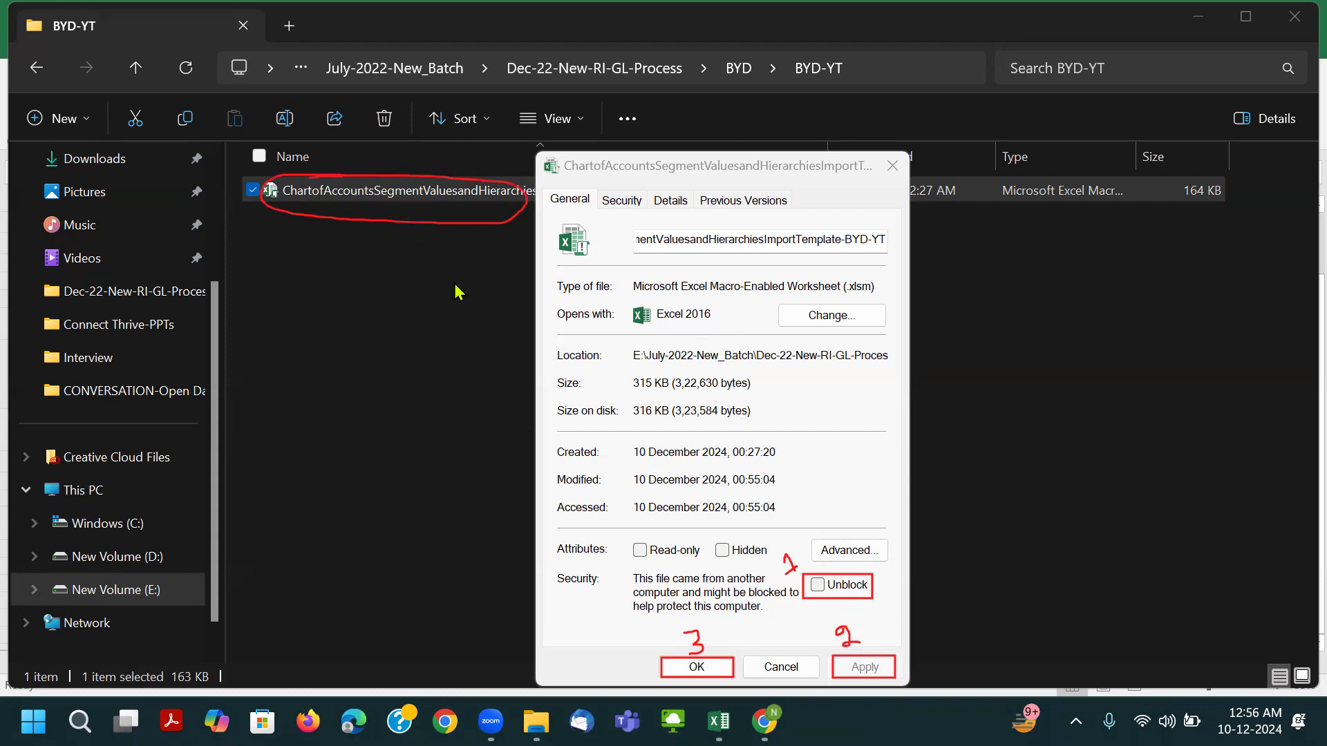
{"action": "mouse_move", "coordinate": [587, 195]}
{"action": "left_mouse_down"}
{"action": "mouse_move", "coordinate": [538, 214]}
{"action": "mouse_move", "coordinate": [597, 209]}
{"action": "mouse_move", "coordinate": [581, 194]}
{"action": "left_mouse_up"}
{"action": "left_click_drag", "start_coordinate": [492, 181], "coordinate": [566, 211]}
{"action": "mouse_move", "coordinate": [719, 667]}
{"action": "left_mouse_down"}
{"action": "mouse_move", "coordinate": [705, 605]}
{"action": "mouse_move", "coordinate": [838, 625]}
{"action": "mouse_move", "coordinate": [857, 653]}
{"action": "left_mouse_up"}
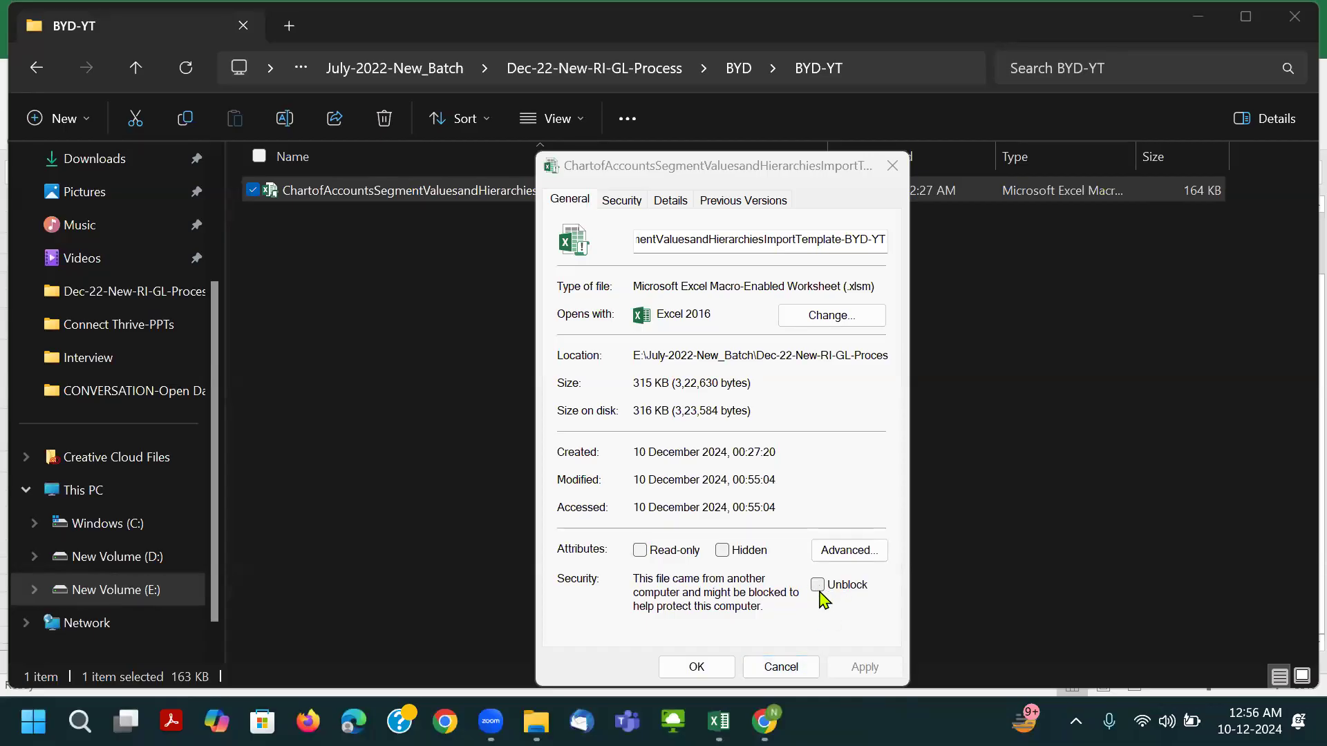
Close the template file's properties without changes and switch back to the BYD-YT import template workbook in Excel.
{"action": "left_click", "coordinate": [792, 667]}
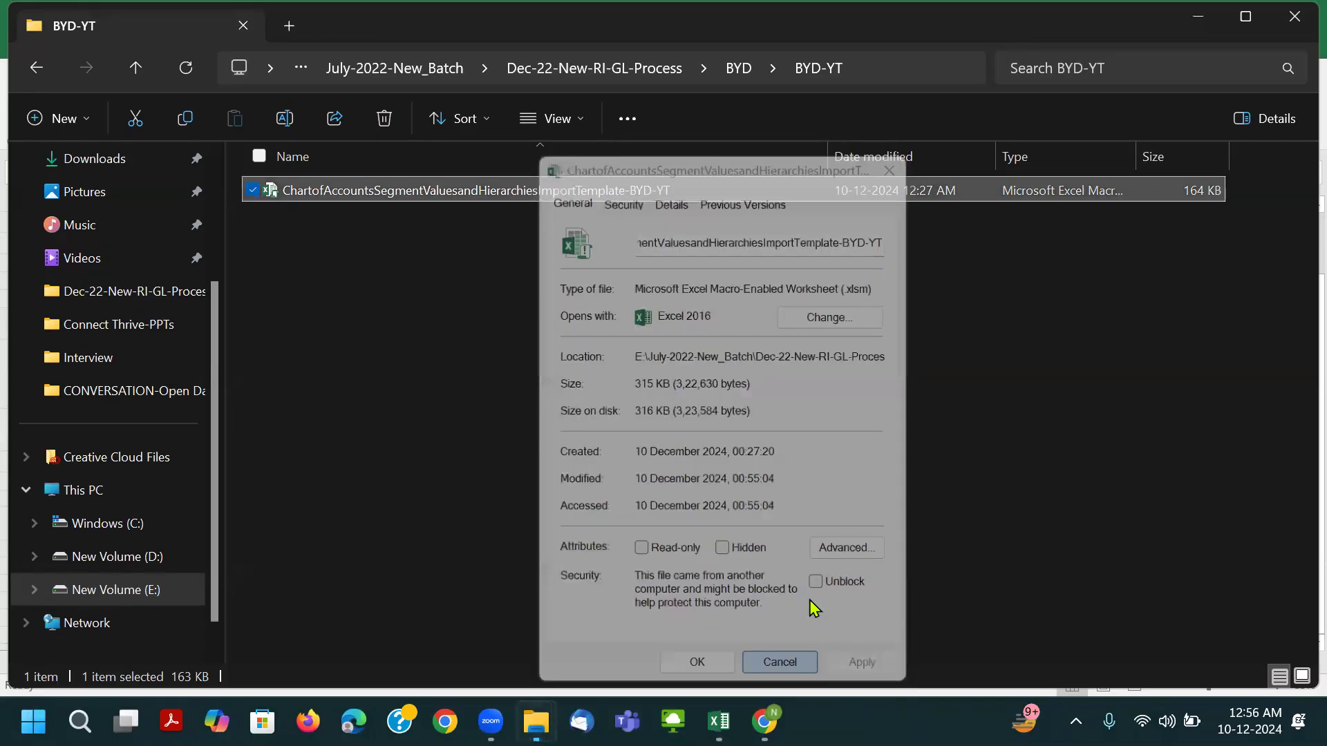
{"action": "left_click", "coordinate": [690, 410]}
{"action": "key", "text": "alt+Tab"}
{"action": "key", "text": "Tab"}
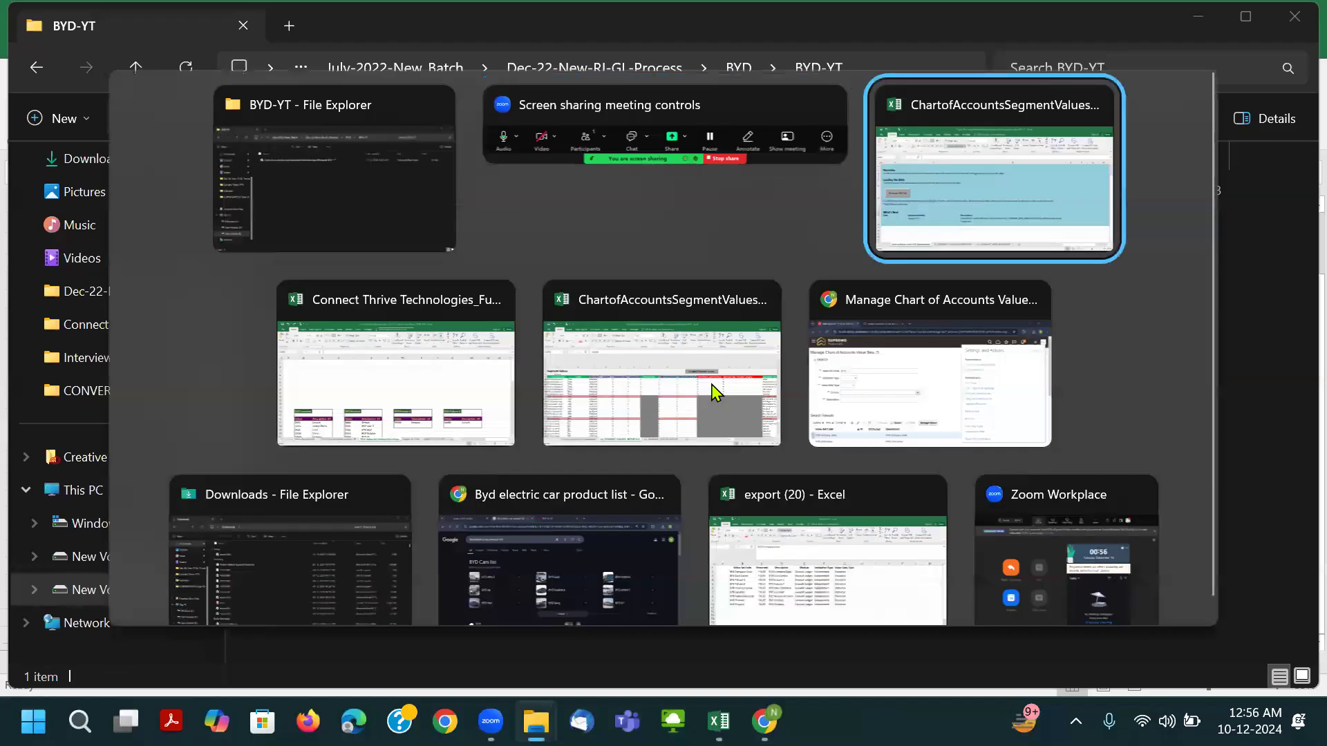
{"action": "left_click", "coordinate": [601, 360]}
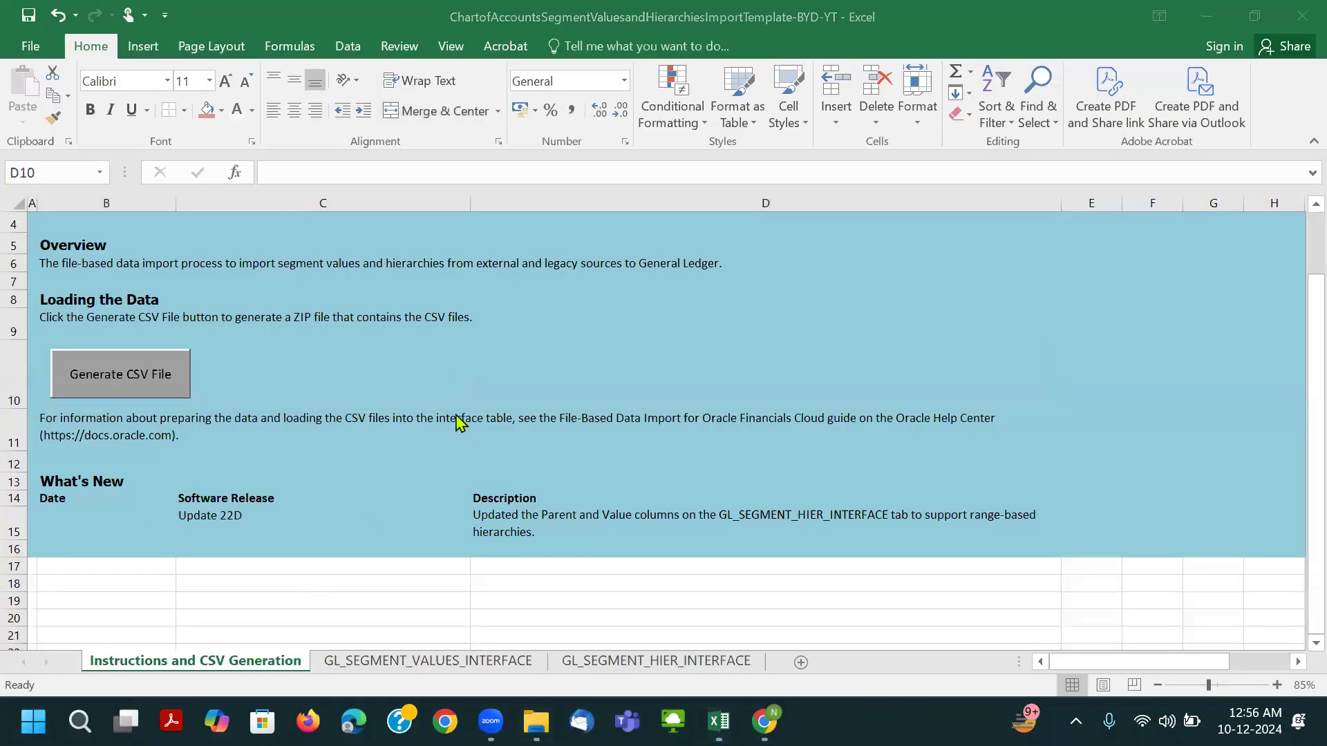
Save the workbook, rerun the validation on the GL_SEGMENT_VALUES_INTERFACE sheet, and return to the Instructions and CSV Generation sheet.
{"action": "left_click", "coordinate": [405, 661]}
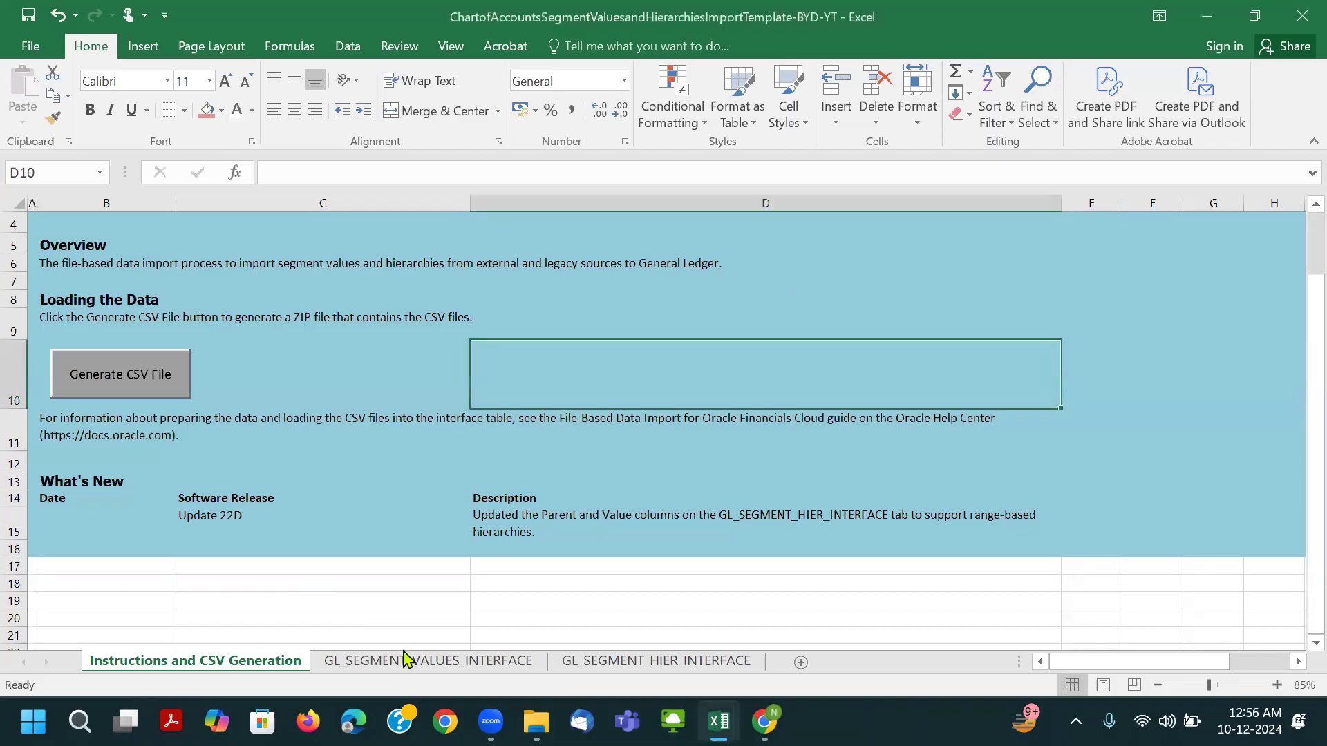
{"action": "key", "text": "ctrl+s"}
{"action": "left_click", "coordinate": [653, 414]}
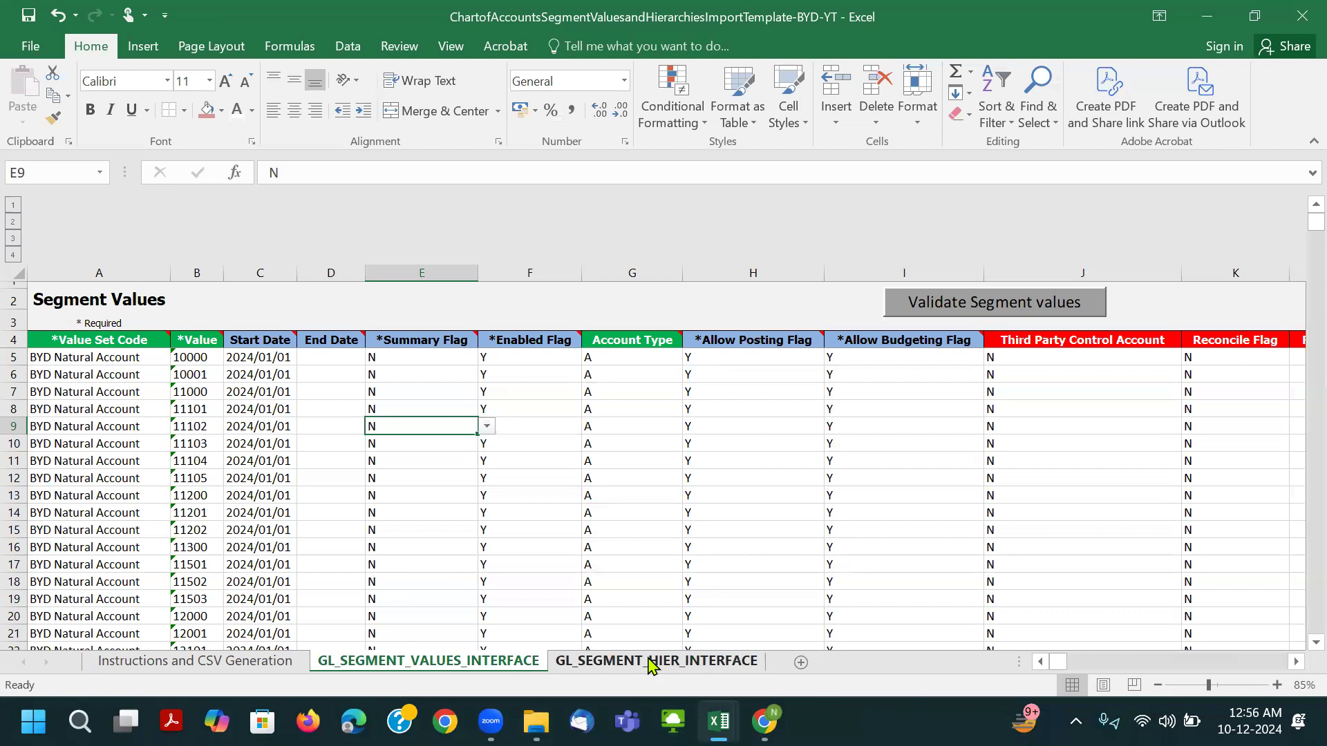
{"action": "left_click", "coordinate": [965, 303]}
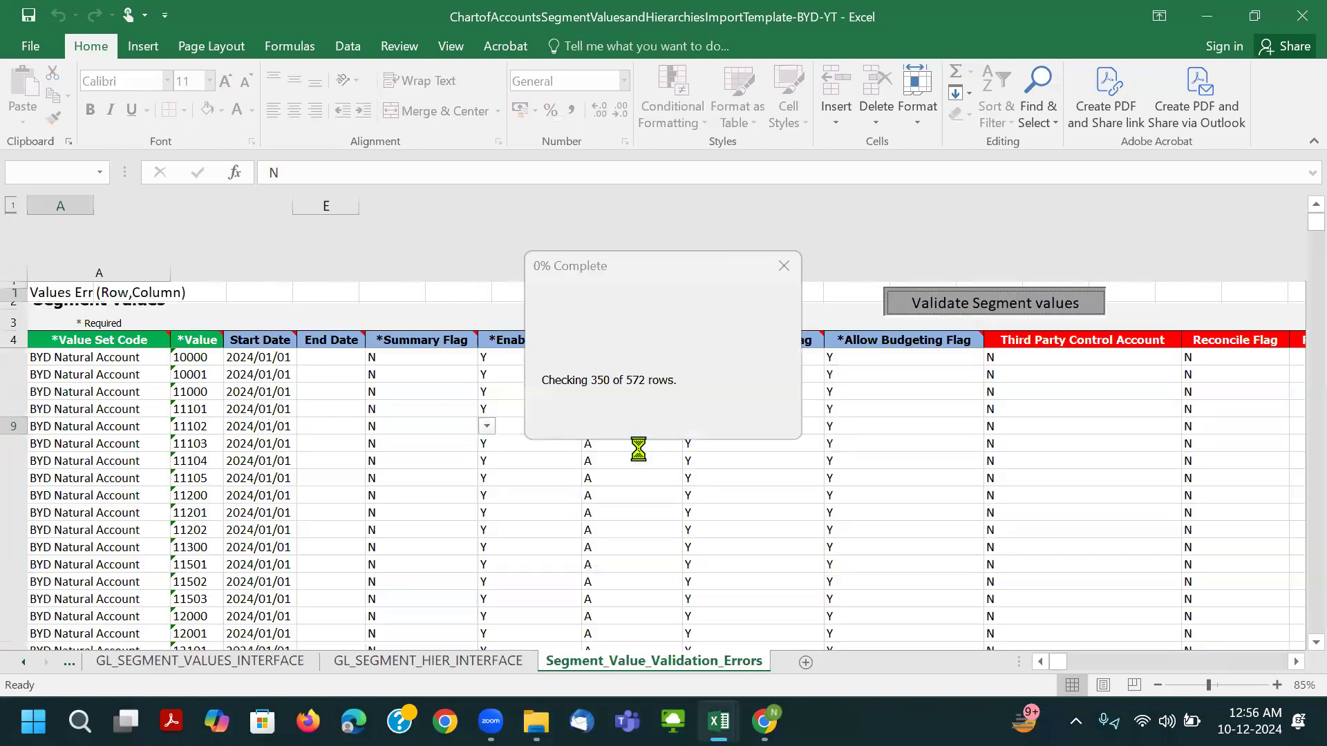
{"action": "left_click", "coordinate": [729, 421]}
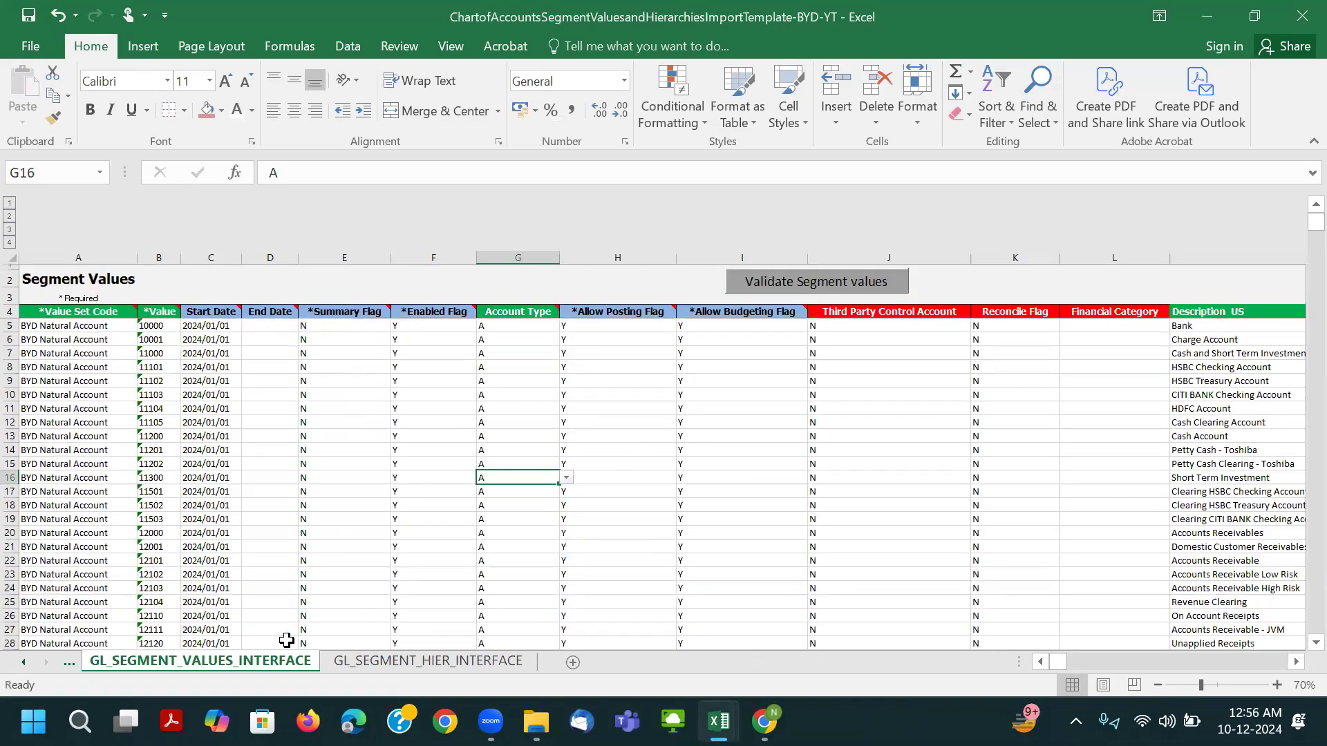
{"action": "left_click", "coordinate": [72, 663]}
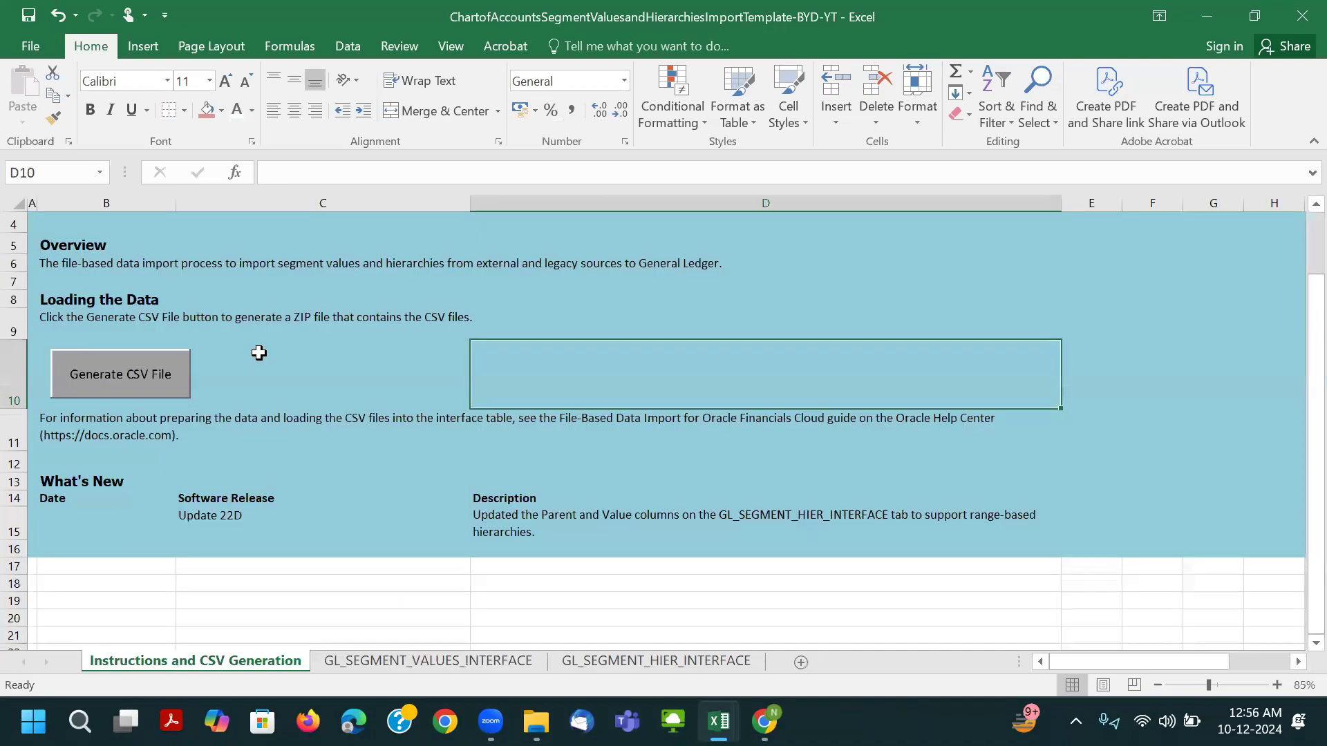
Switch to the BYD-YT folder in File Explorer and create a new folder named BYD-YT-Load.
{"action": "key", "text": "alt+Tab"}
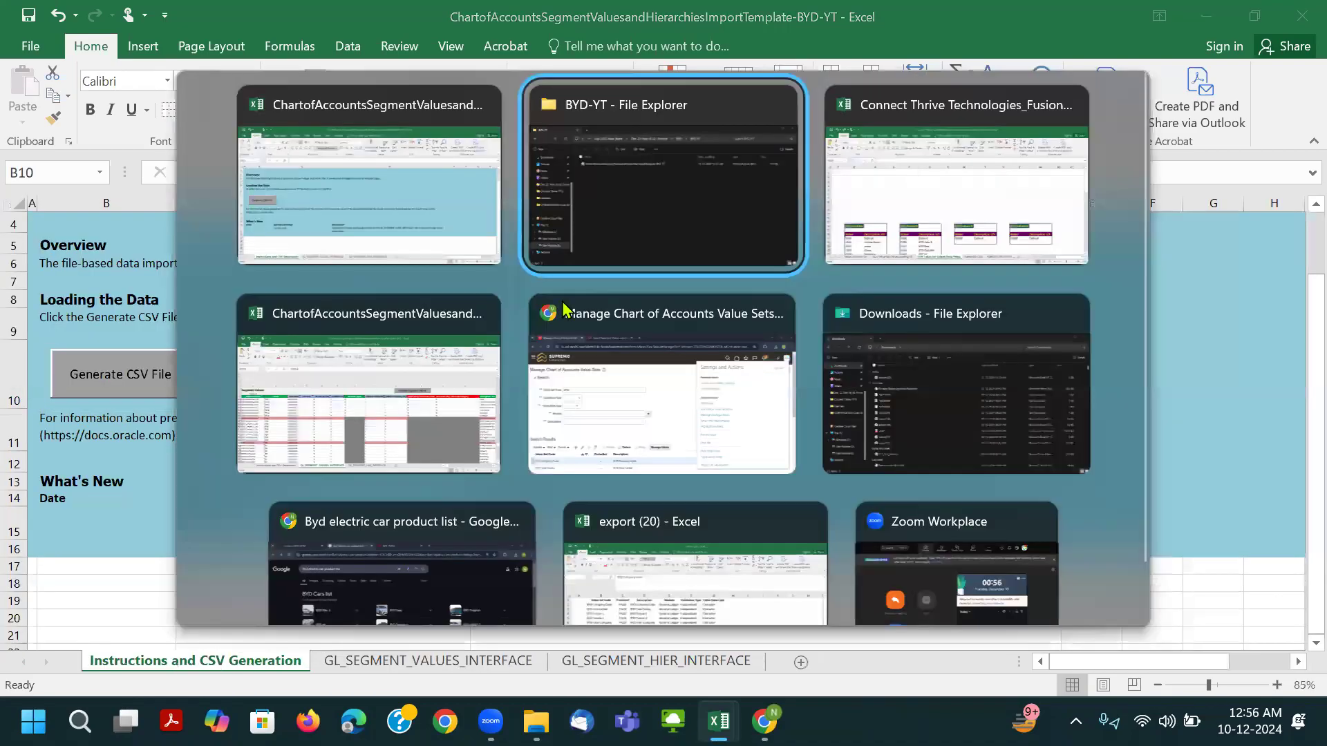
{"action": "right_click", "coordinate": [509, 272]}
{"action": "mouse_move", "coordinate": [631, 437]}
{"action": "left_click", "coordinate": [860, 435]}
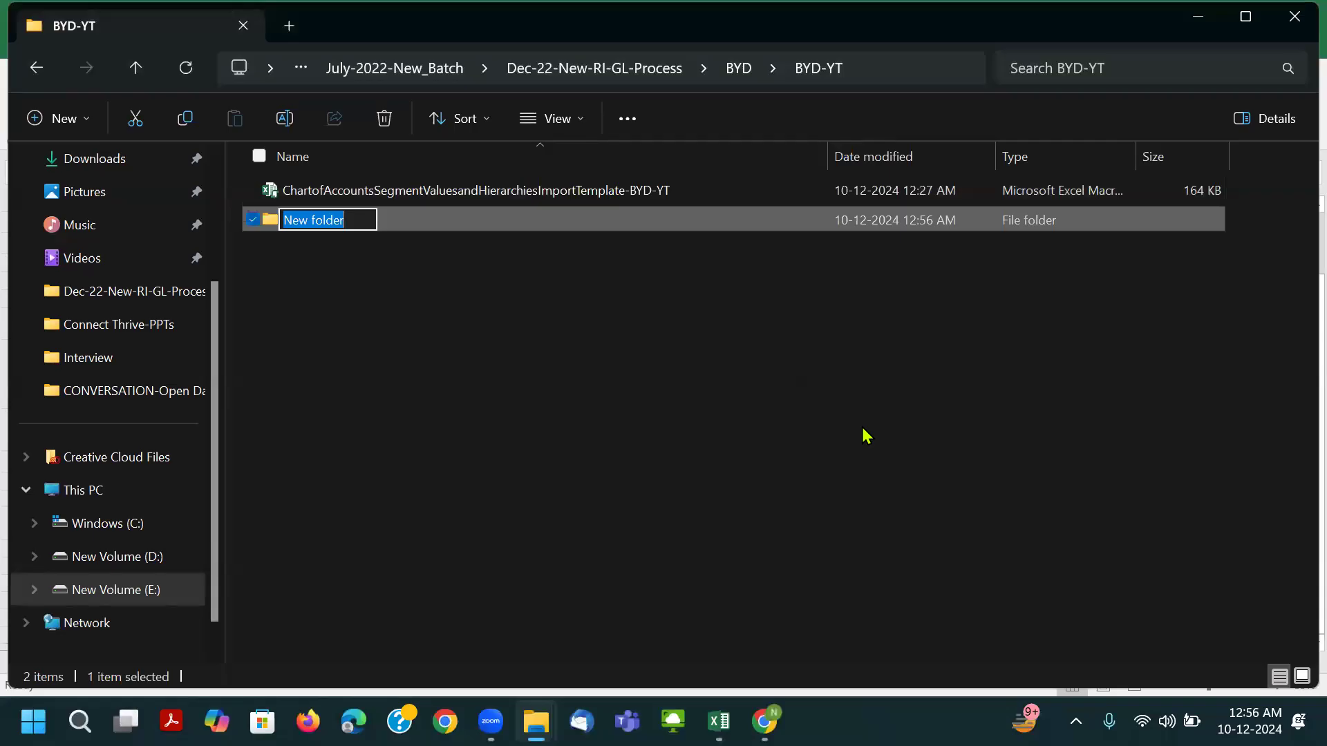
{"action": "type", "text": "BYD-YT-Load"}
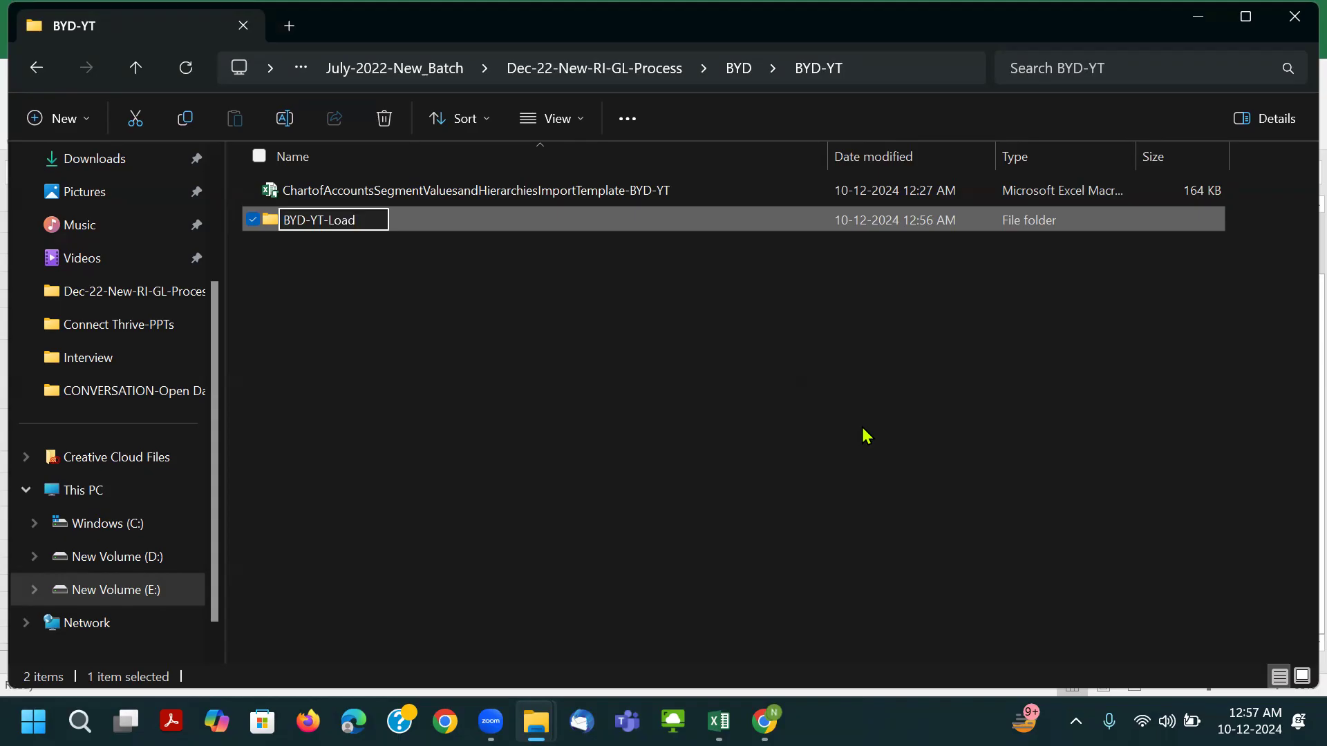
{"action": "left_click", "coordinate": [383, 253]}
Back in the Excel template, generate the CSV file and save it as GlSegmentValuesInterface in the BYD-YT-Load folder.
{"action": "key", "text": "alt+Tab"}
{"action": "key", "text": "alt+Tab"}
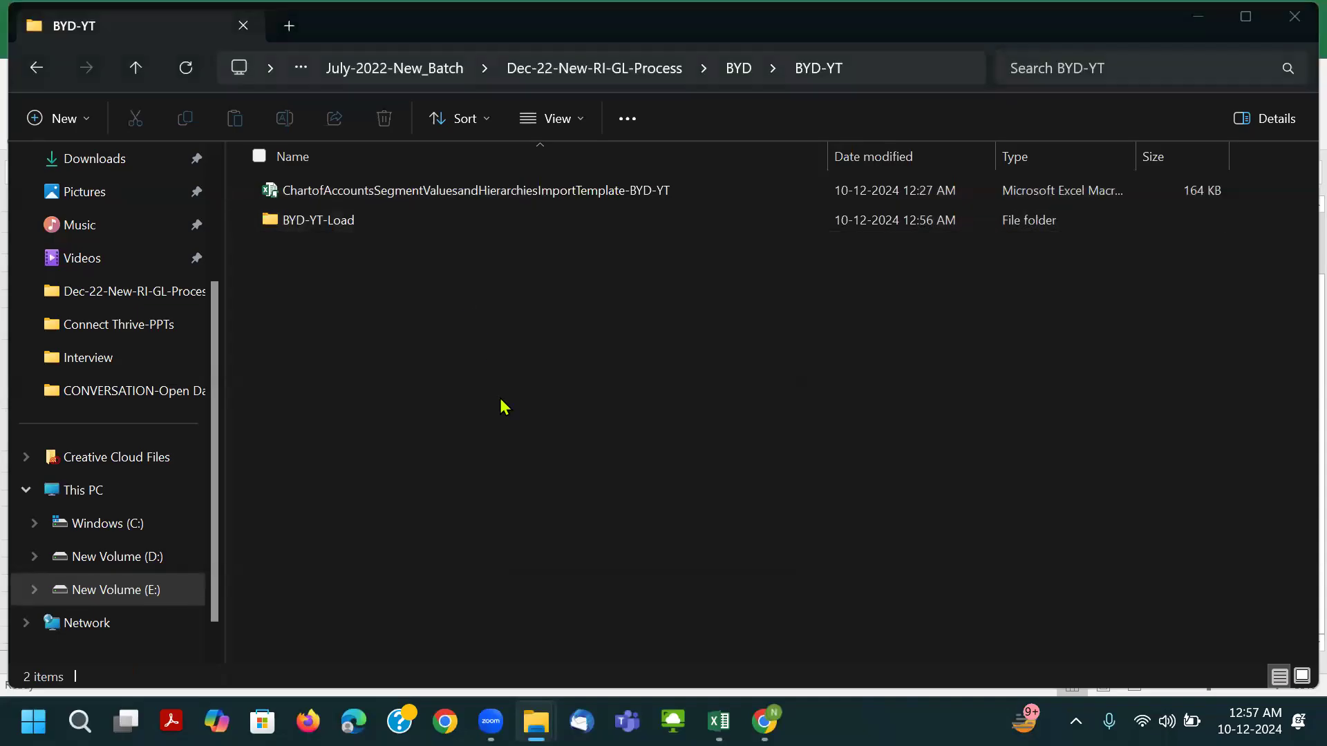
{"action": "key", "text": "alt+Tab"}
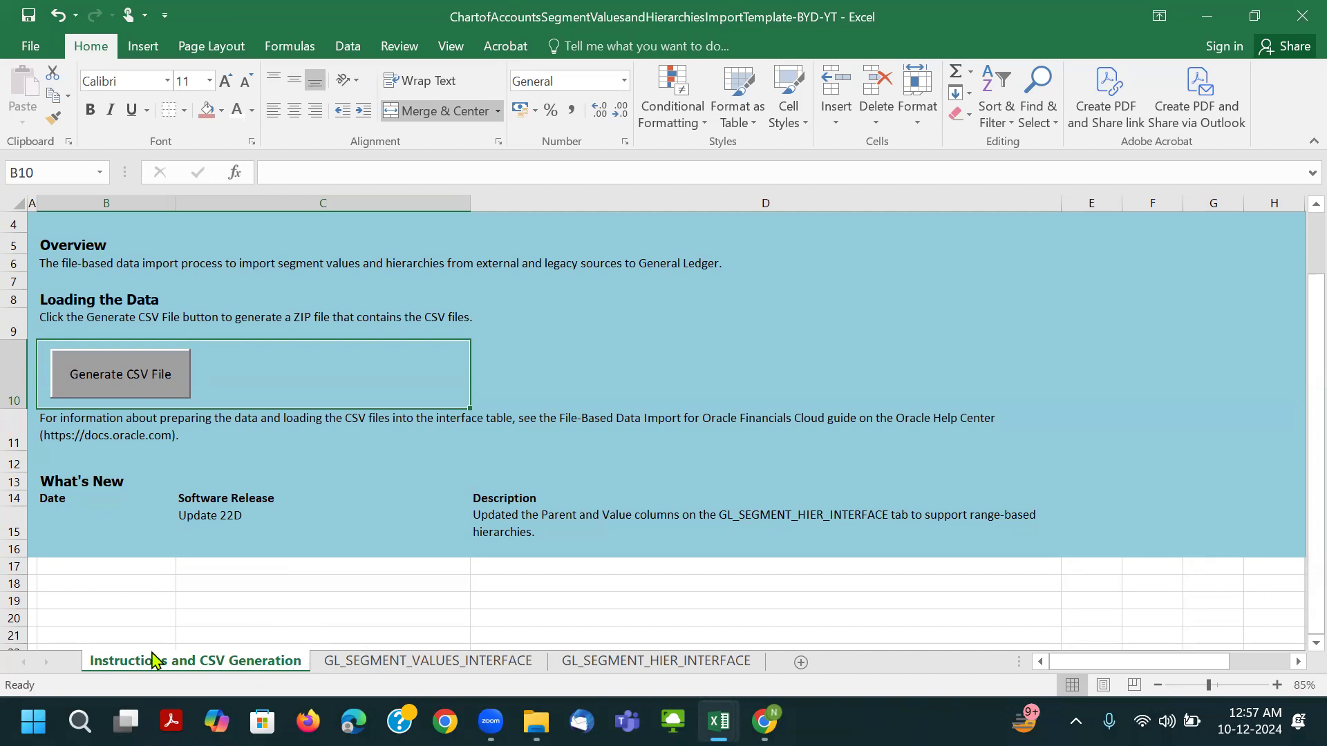
{"action": "left_click", "coordinate": [179, 388]}
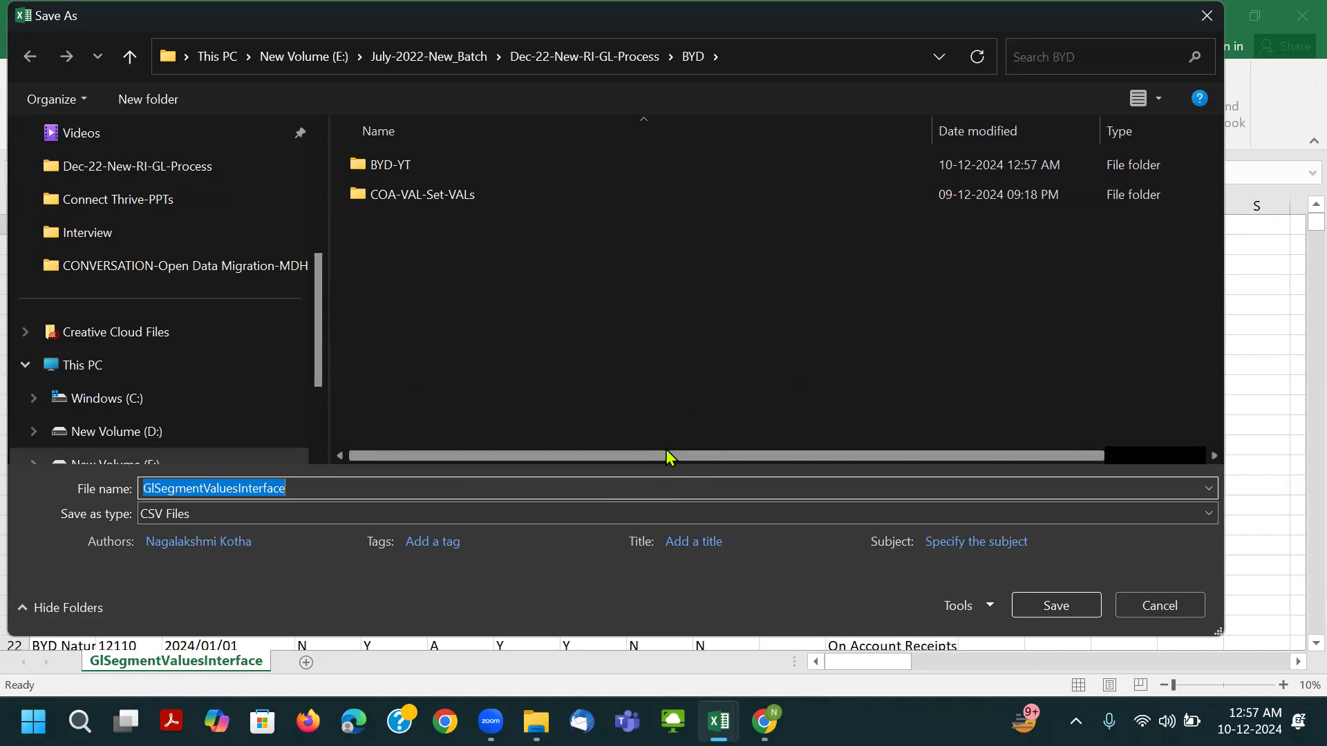
{"action": "key", "text": "alt+Tab"}
{"action": "key", "text": "alt+Tab"}
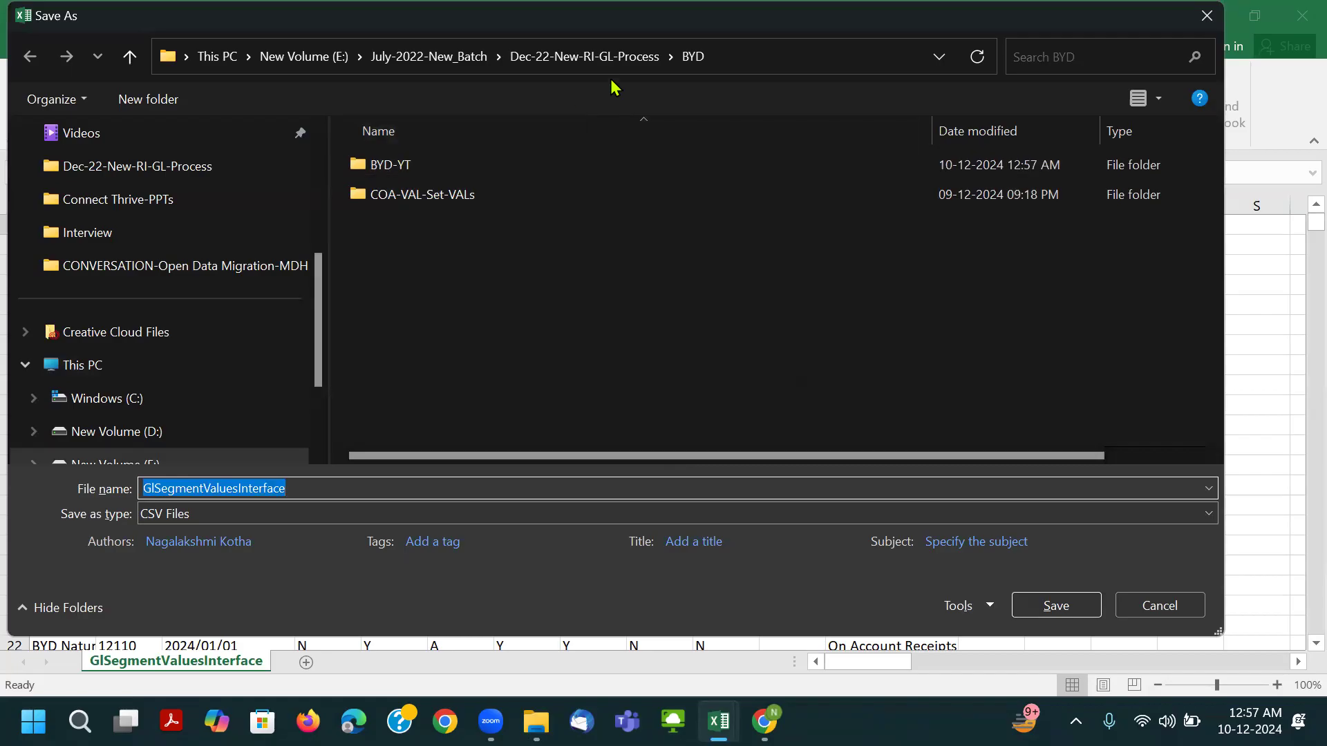
{"action": "double_click", "coordinate": [445, 163]}
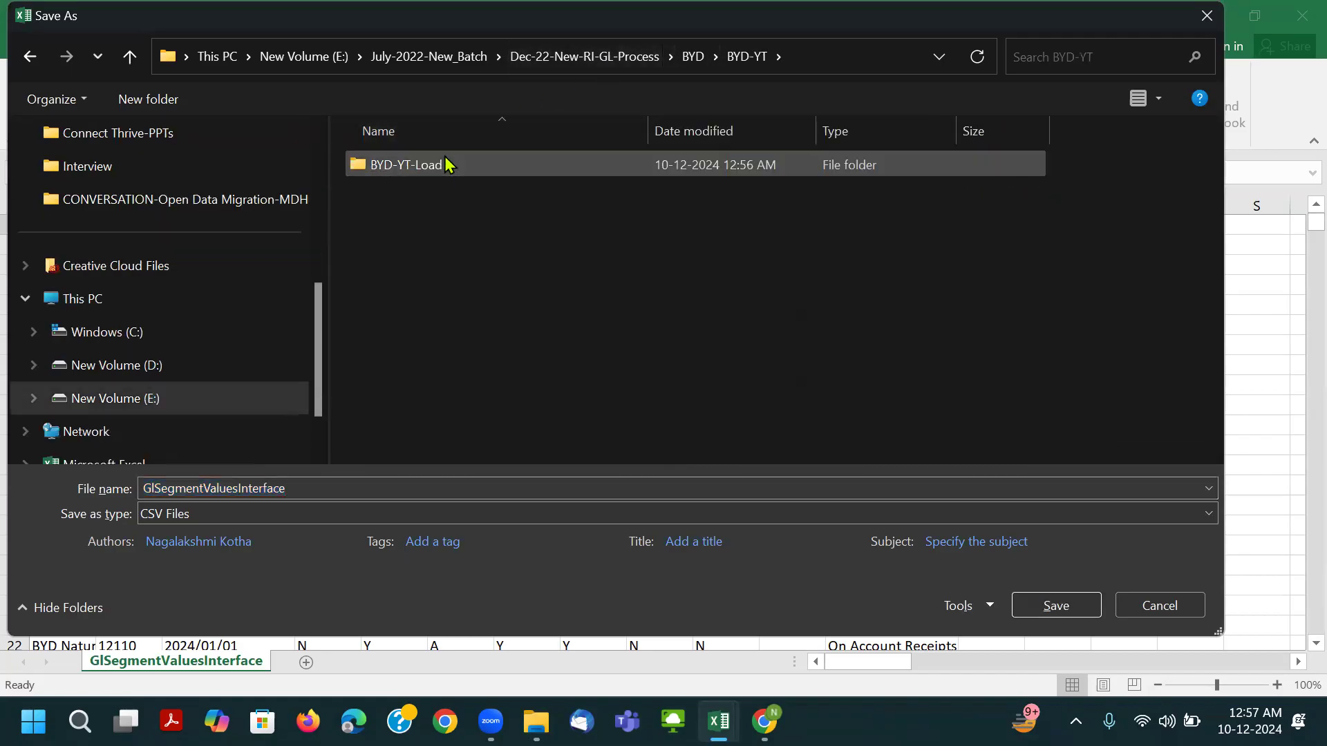
{"action": "double_click", "coordinate": [508, 165]}
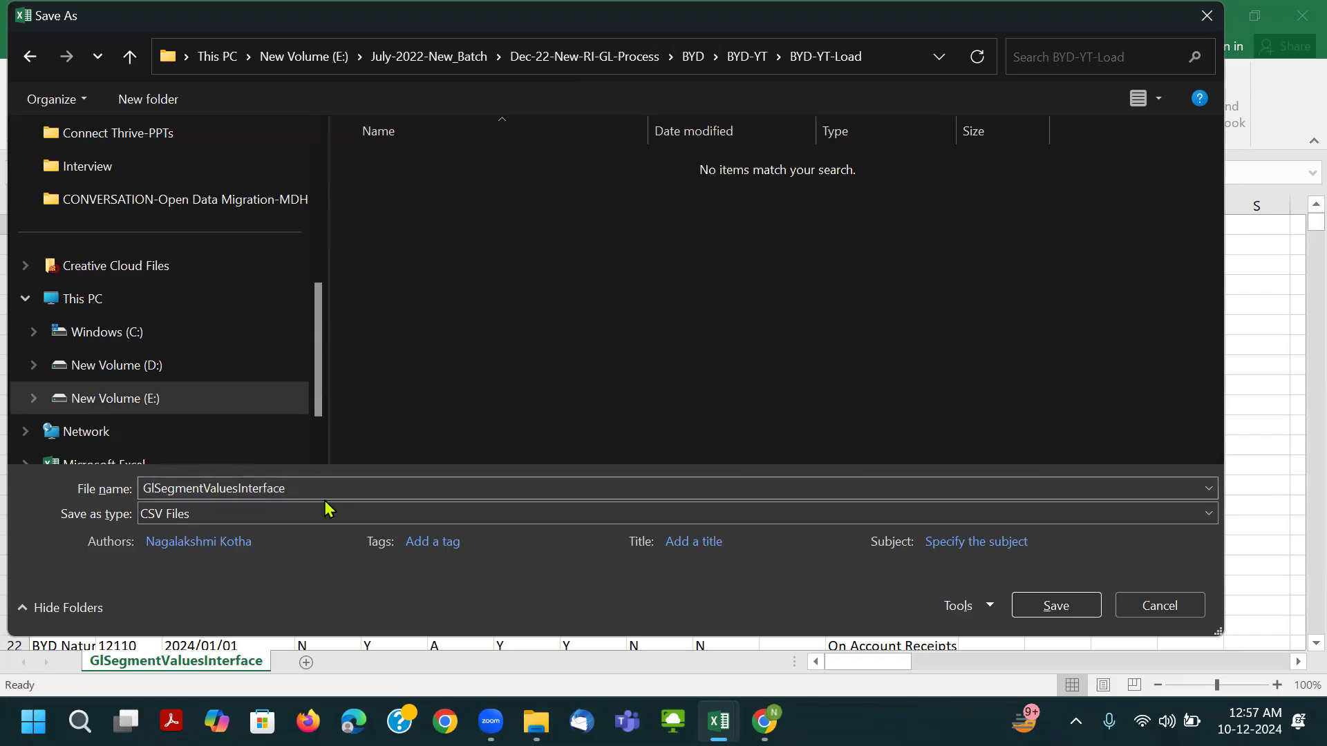
{"action": "left_click", "coordinate": [1076, 608]}
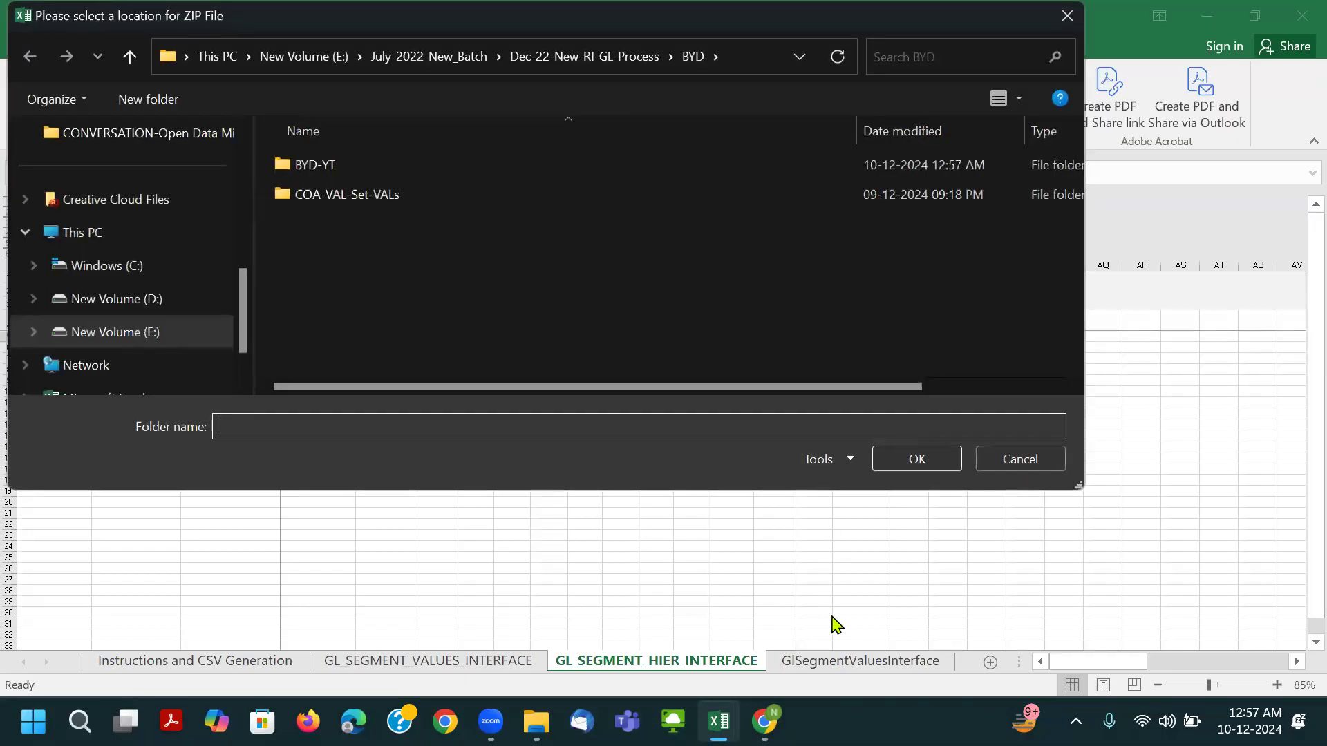
Choose the BYD-YT-Load folder inside BYD-YT as the location for the generated ZIP file.
{"action": "double_click", "coordinate": [385, 167]}
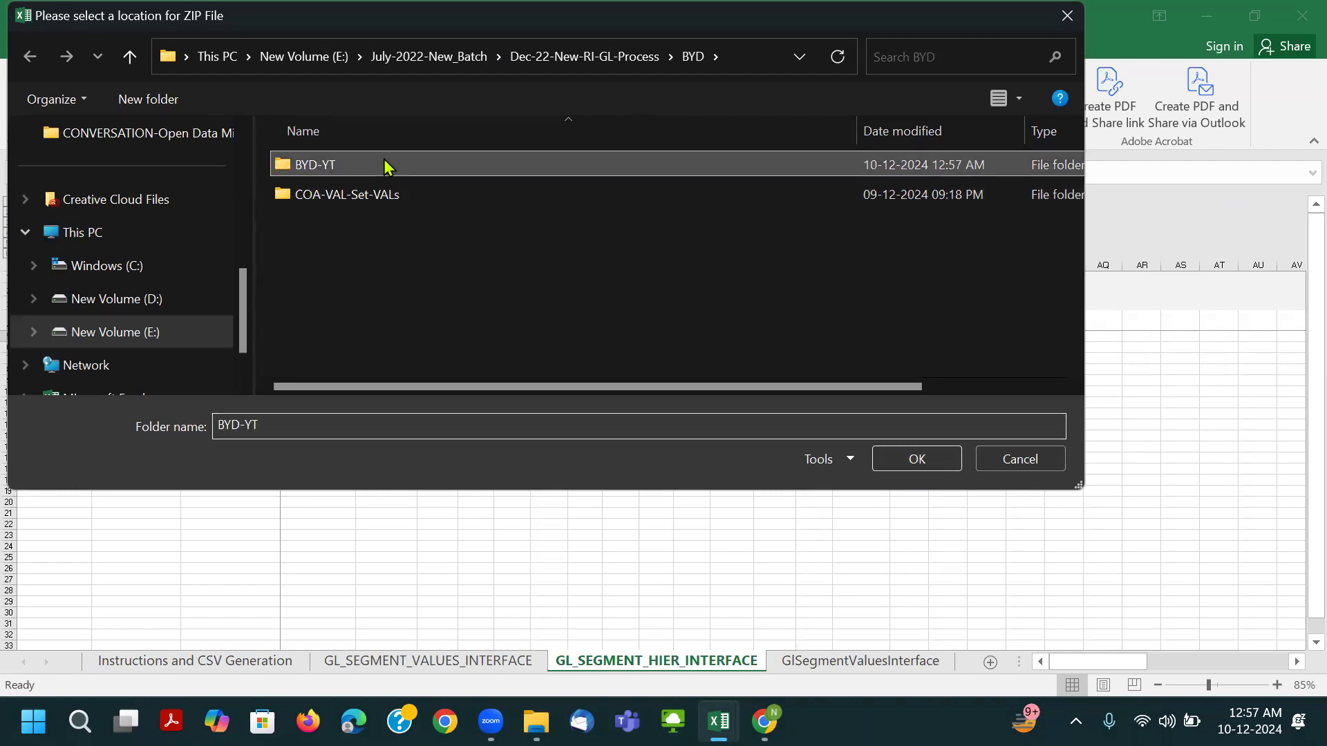
{"action": "double_click", "coordinate": [388, 169]}
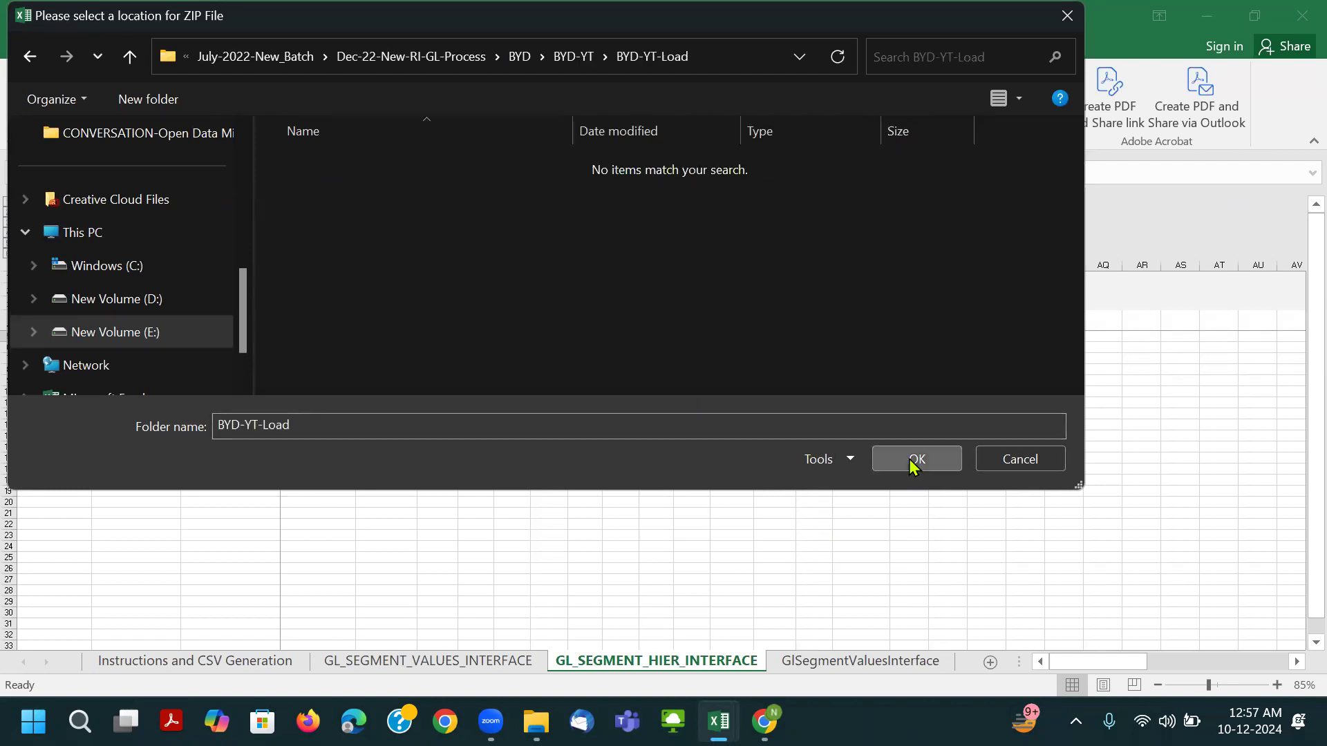
{"action": "left_click", "coordinate": [911, 458]}
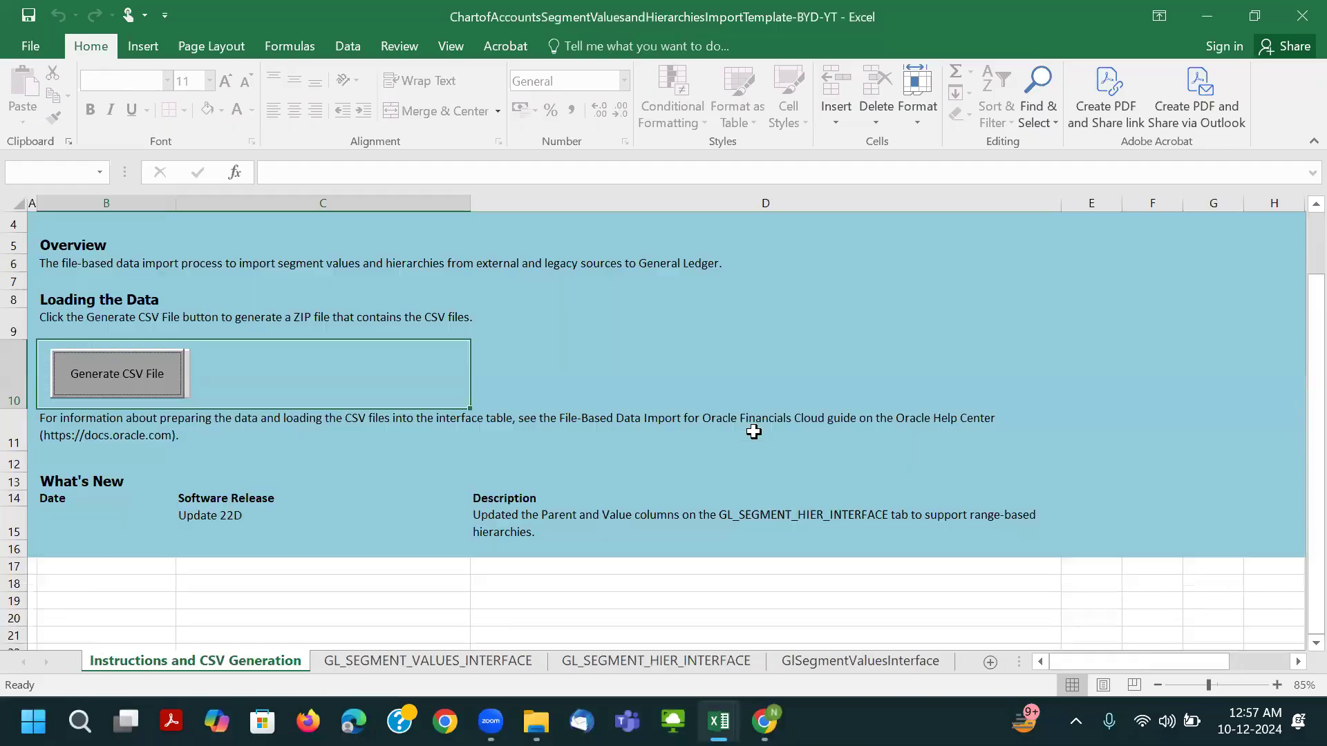
Compare the generated GlSegmentValuesInterface sheet with the source rows in the GL_SEGMENT_VALUES_INTERFACE sheet.
{"action": "left_click", "coordinate": [881, 662]}
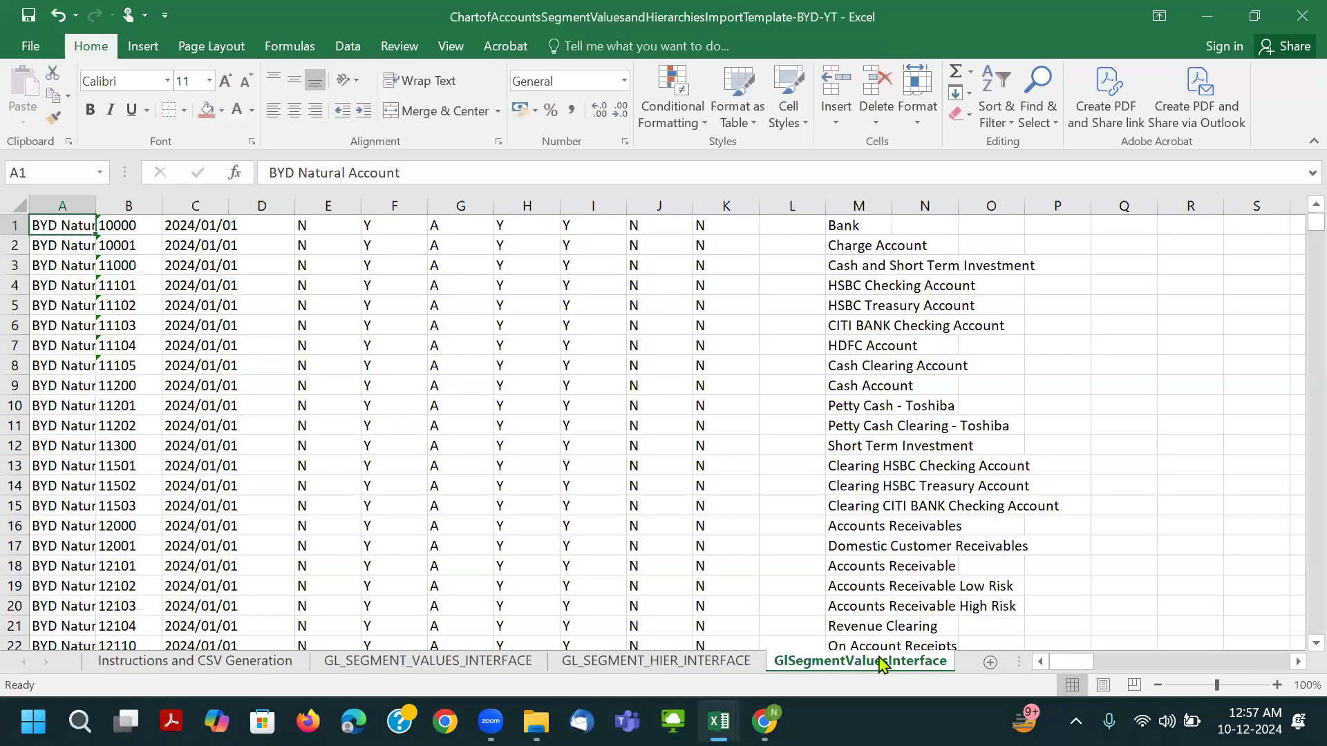
{"action": "left_click", "coordinate": [321, 666]}
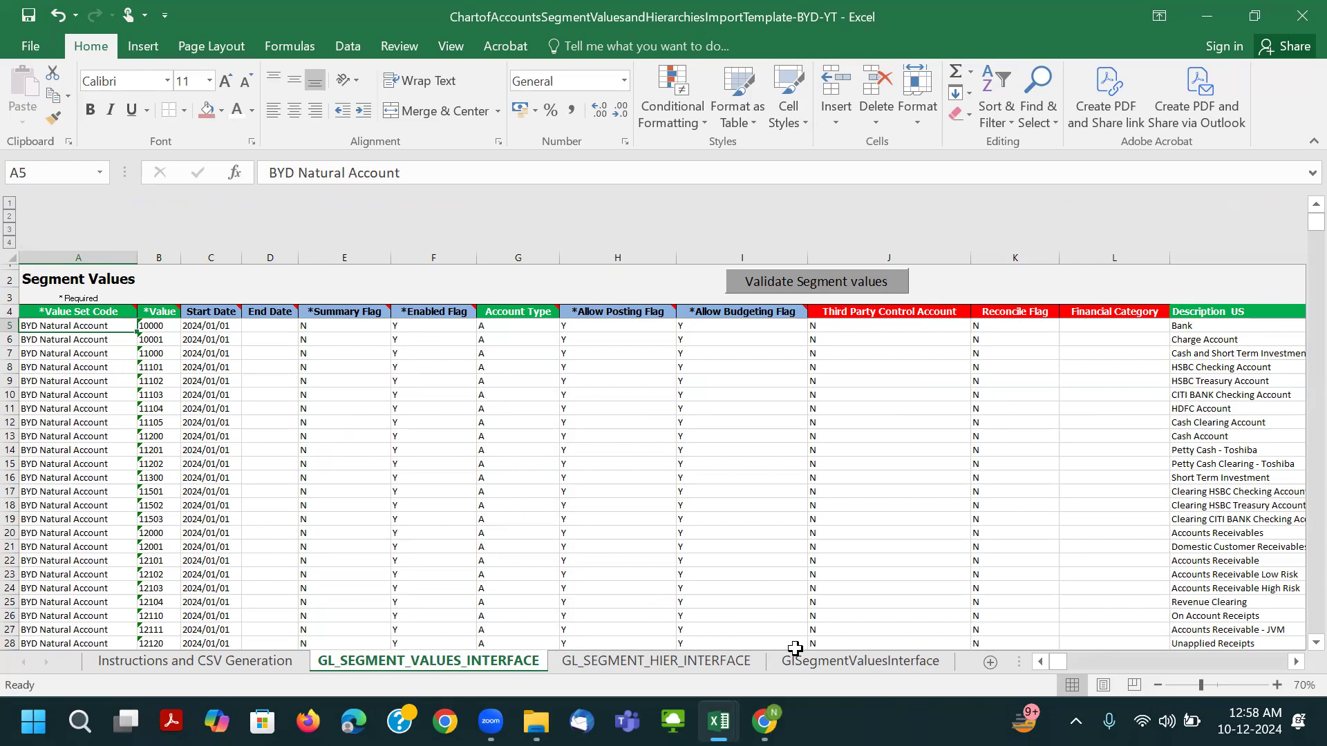
{"action": "left_click", "coordinate": [814, 661]}
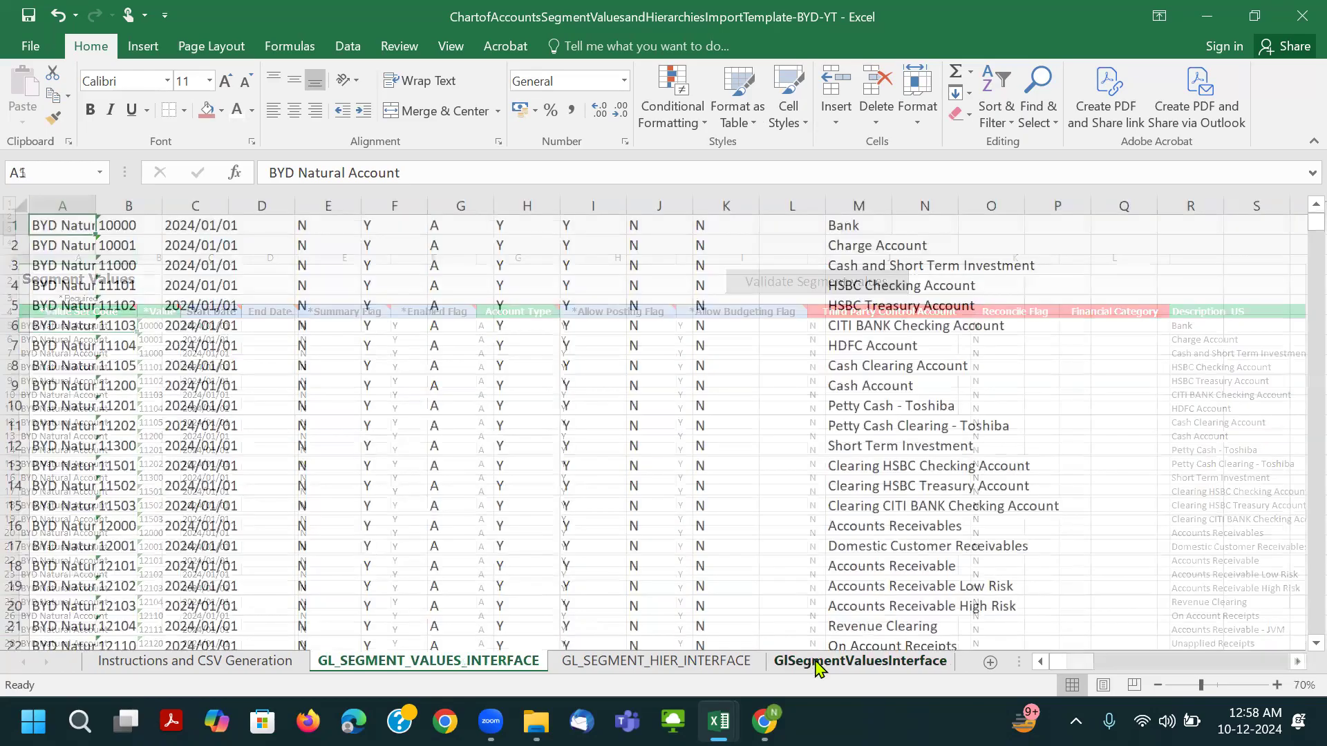
{"action": "right_click", "coordinate": [821, 664]}
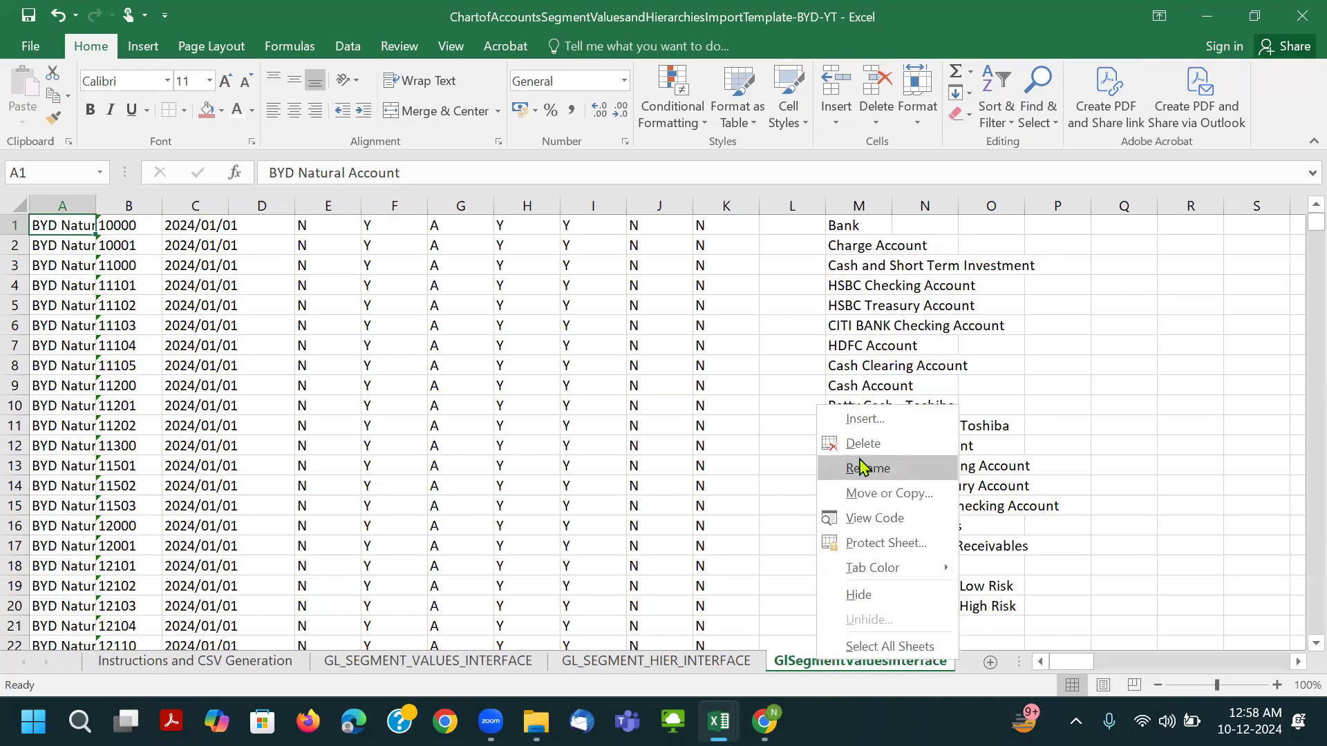
{"action": "left_click", "coordinate": [660, 437]}
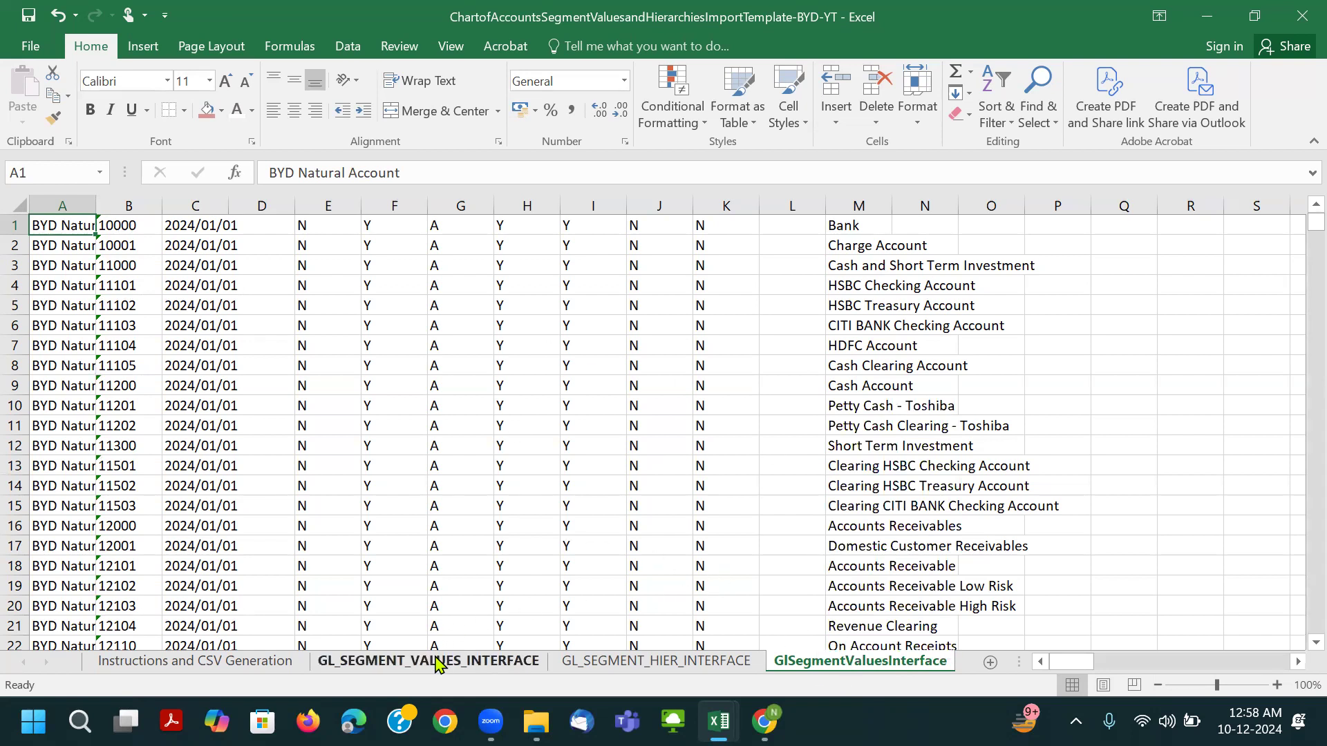
{"action": "left_click", "coordinate": [438, 662]}
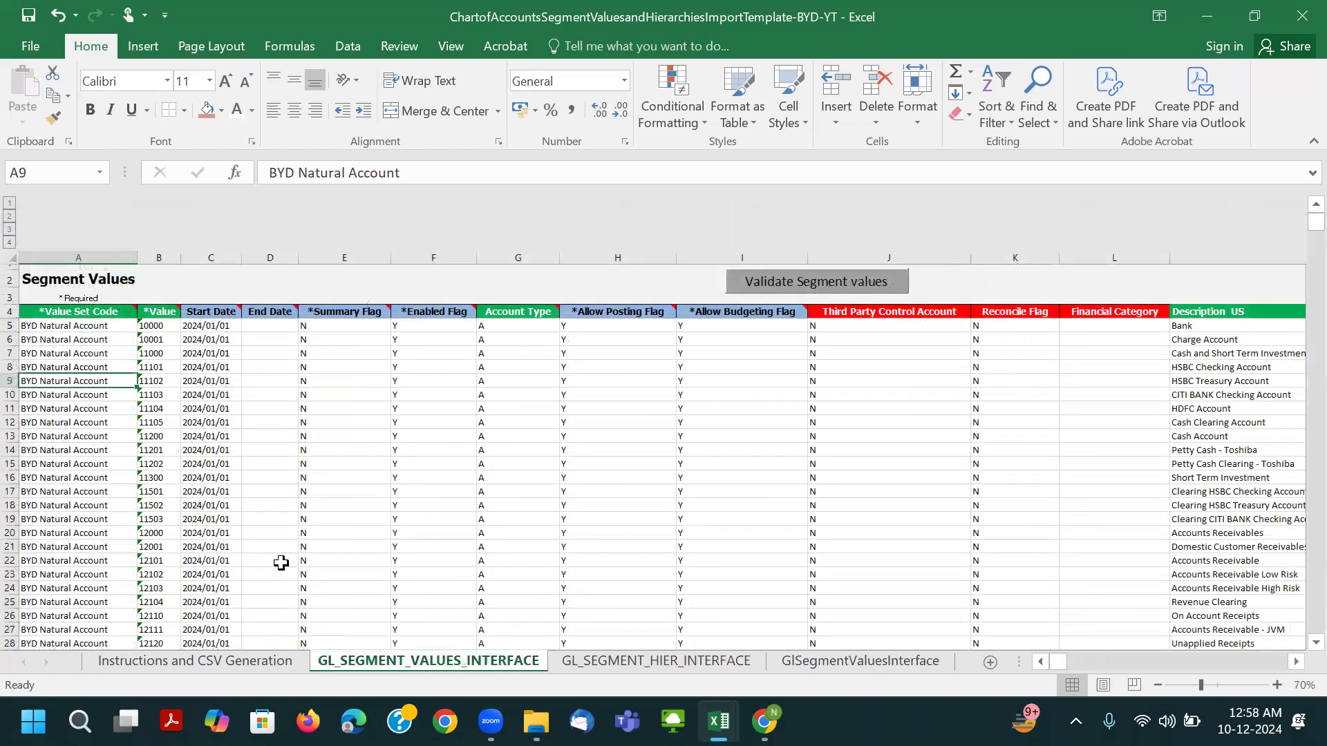
{"action": "left_click", "coordinate": [250, 661]}
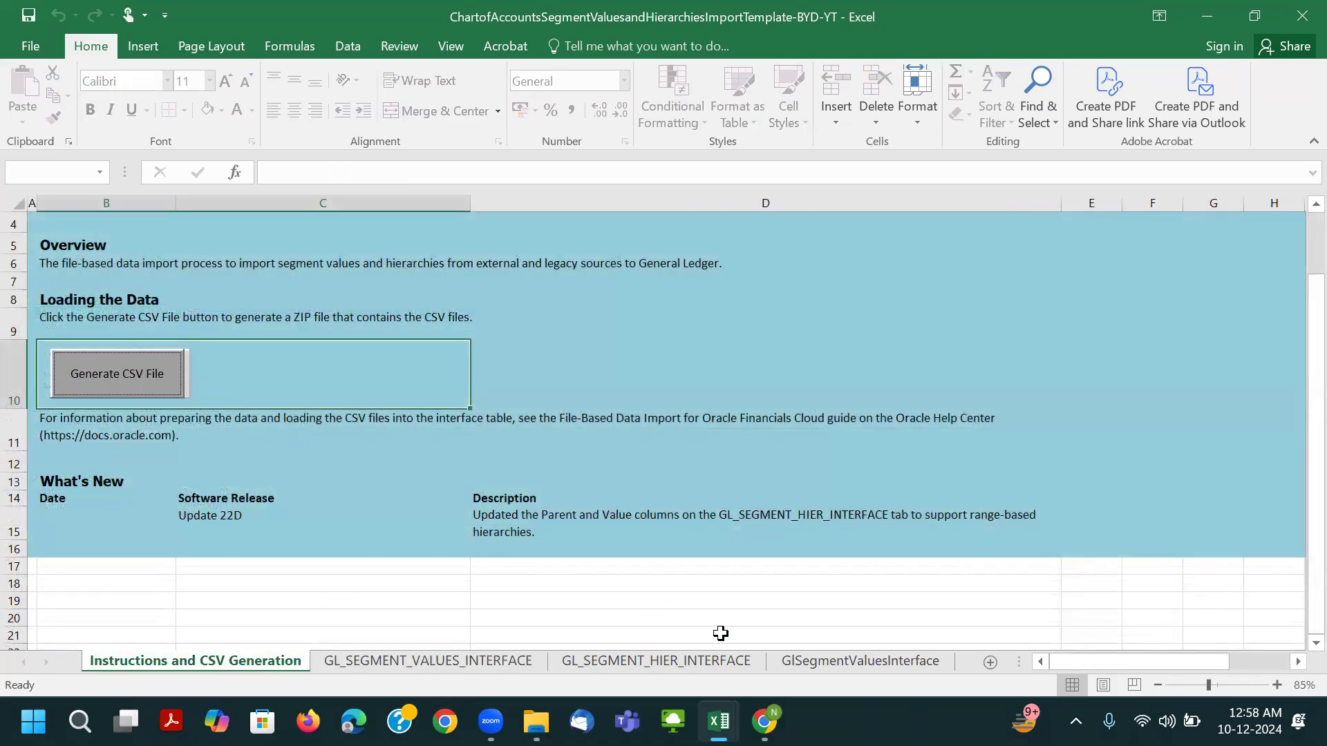
Delete the generated GlSegmentValuesInterface sheet from the template workbook.
{"action": "left_click", "coordinate": [818, 667]}
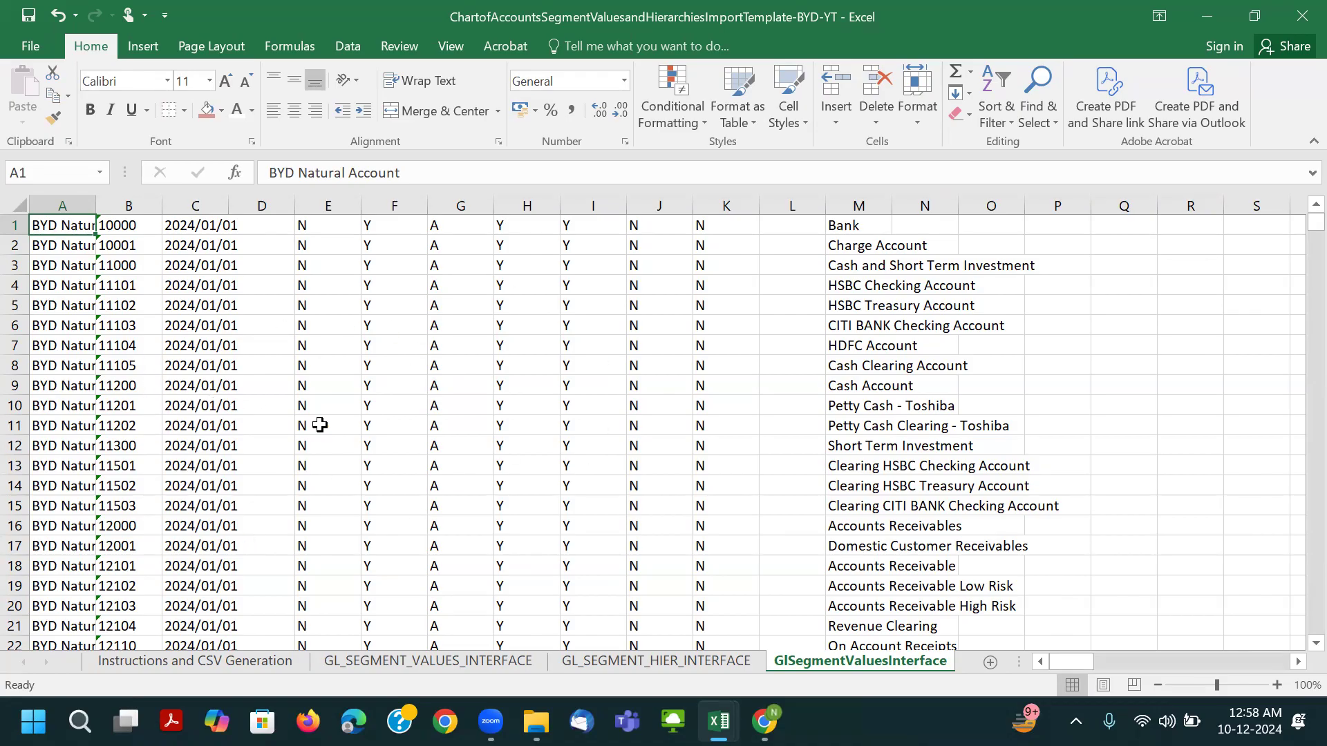
{"action": "right_click", "coordinate": [817, 668]}
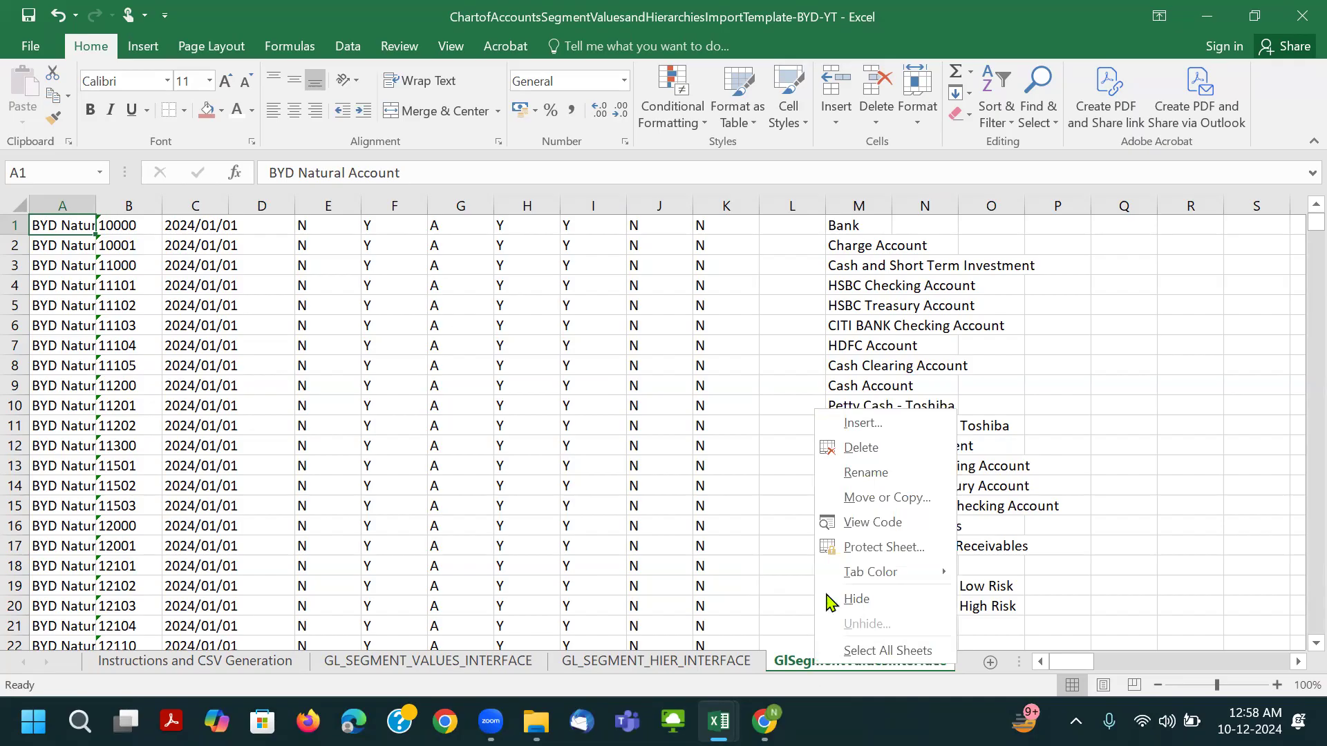
{"action": "left_click", "coordinate": [850, 453]}
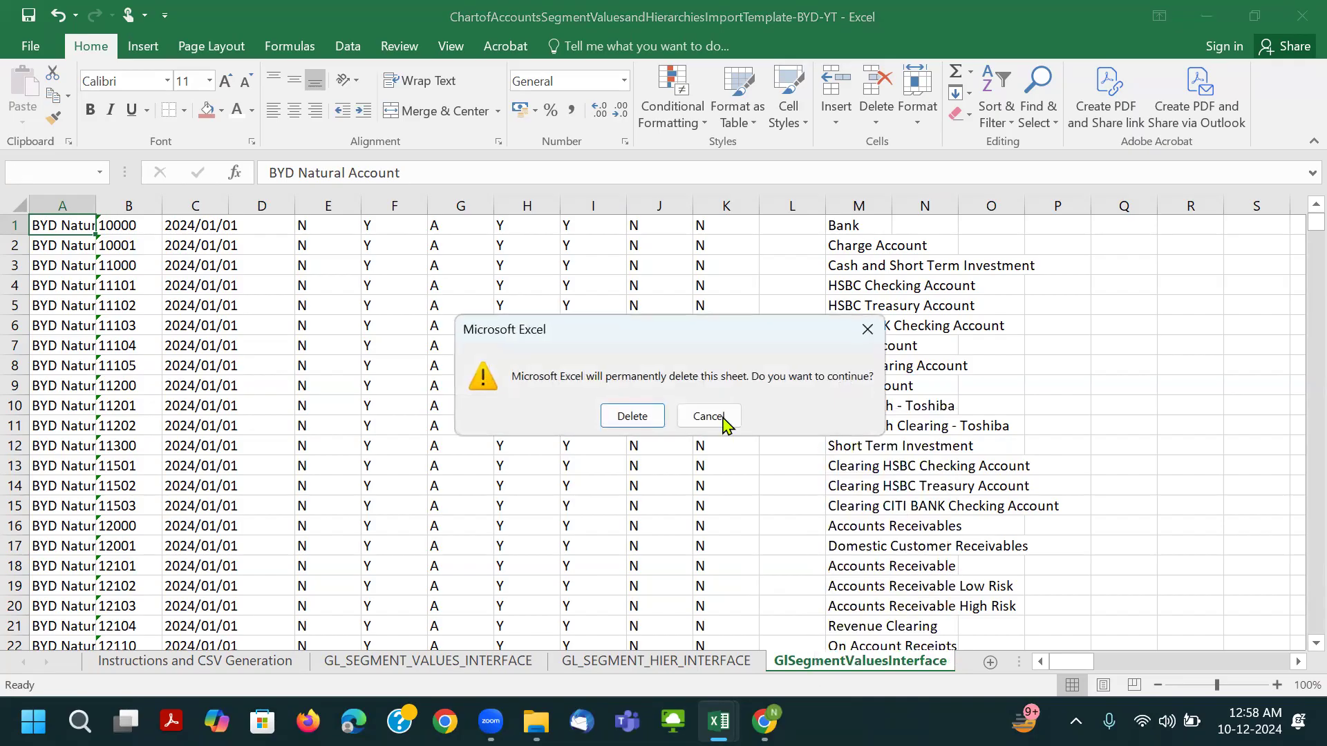
{"action": "left_click", "coordinate": [631, 416]}
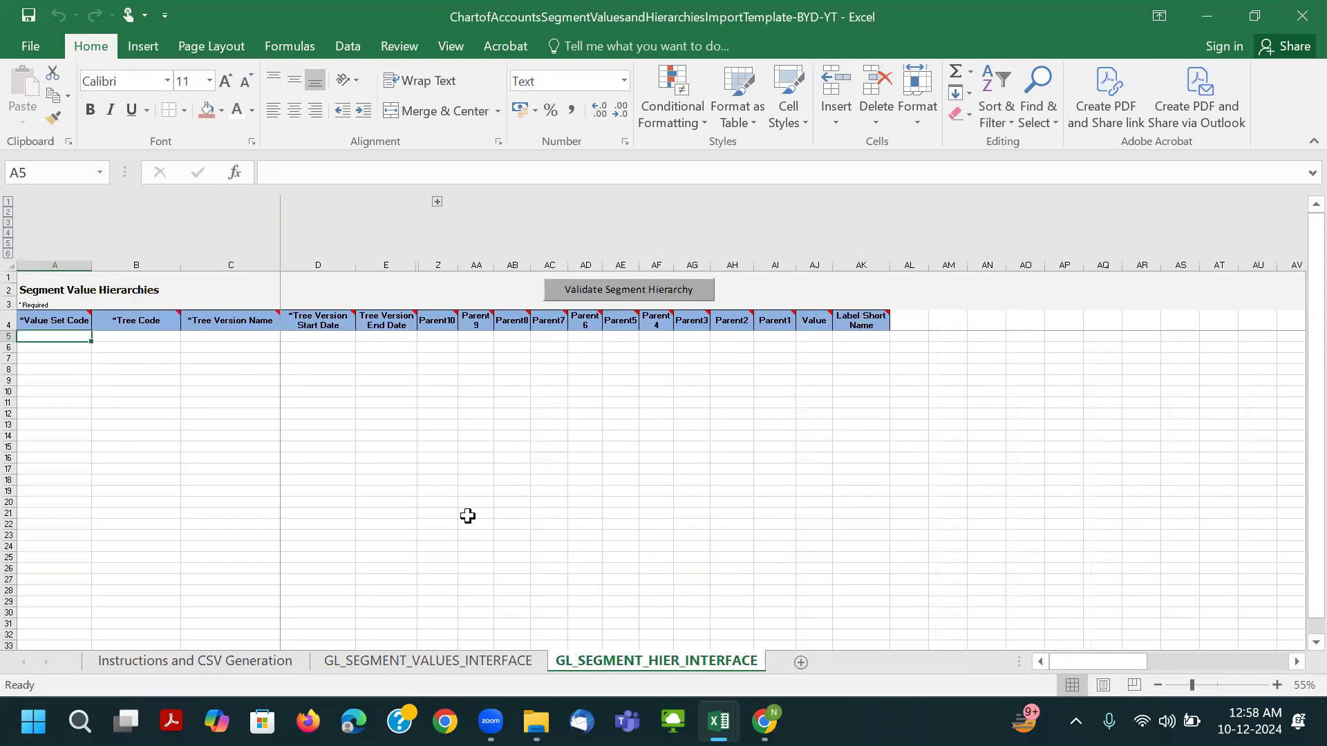
Save the segment values import template workbook and return to its Instructions and CSV Generation sheet.
{"action": "left_click", "coordinate": [336, 665]}
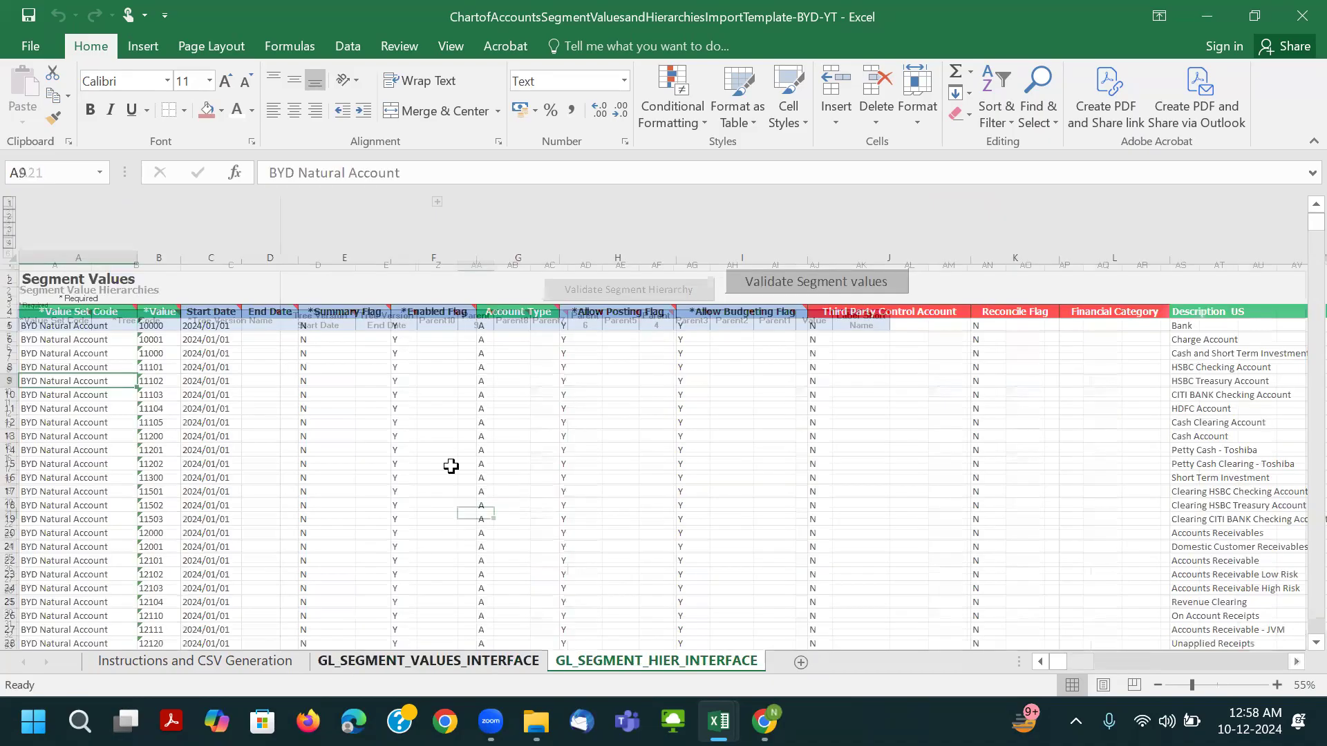
{"action": "left_click", "coordinate": [363, 500]}
{"action": "scroll", "coordinate": [363, 501], "scroll_direction": "up", "scroll_amount": 1}
{"action": "key", "text": "ctrl+s"}
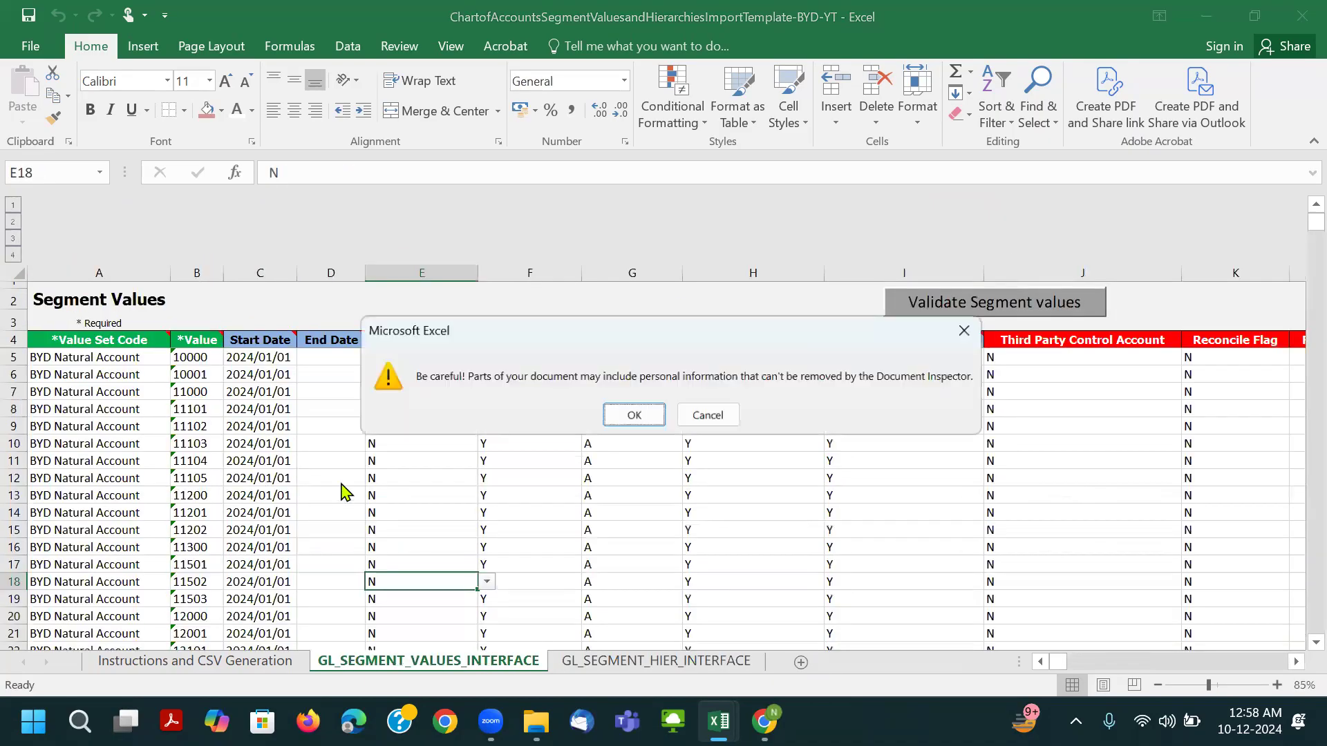
{"action": "left_click", "coordinate": [609, 417]}
{"action": "left_click", "coordinate": [589, 473]}
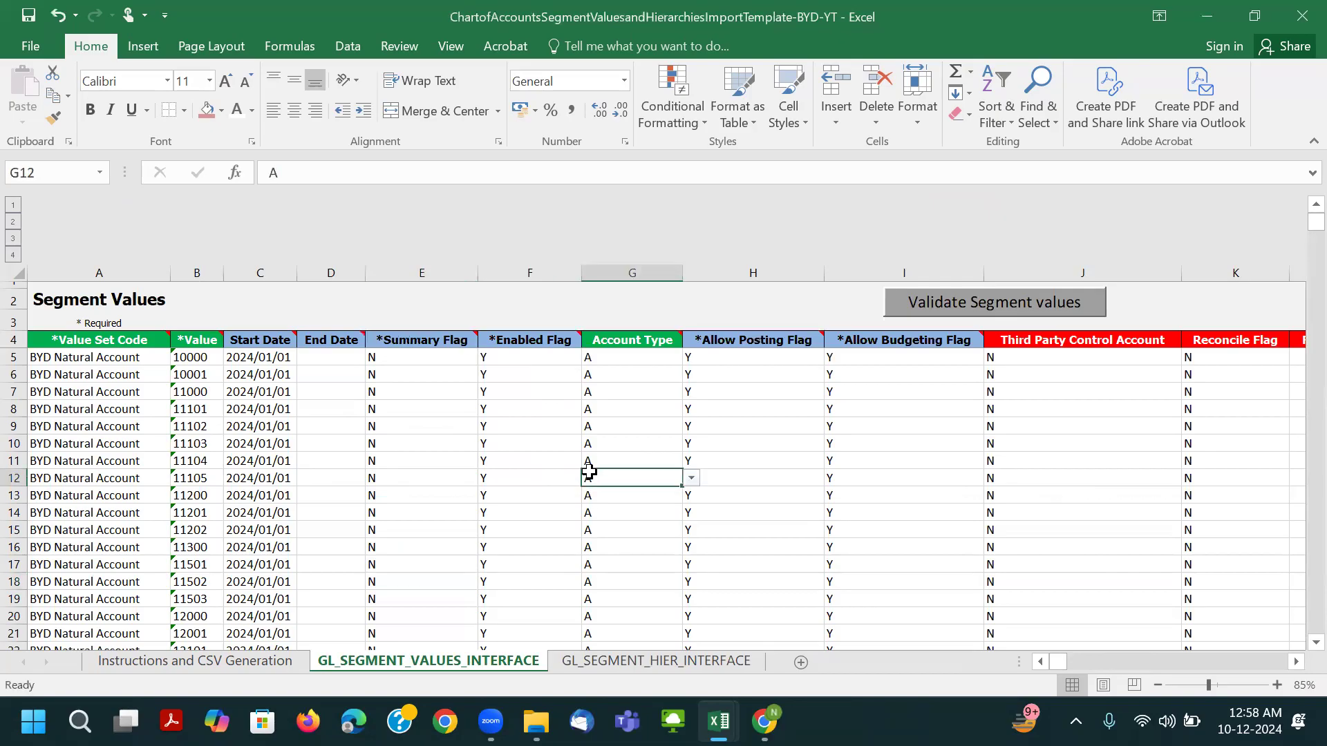
{"action": "left_click", "coordinate": [253, 664]}
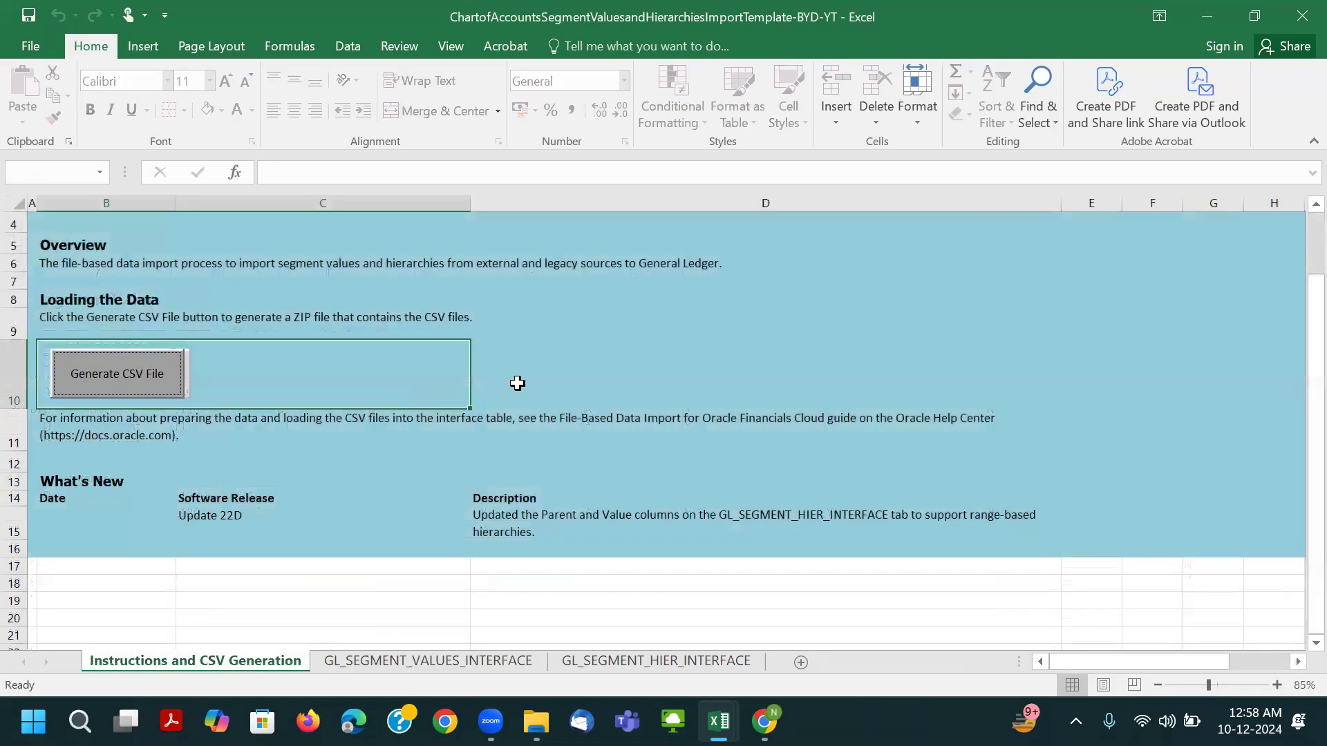
{"action": "left_click", "coordinate": [297, 380]}
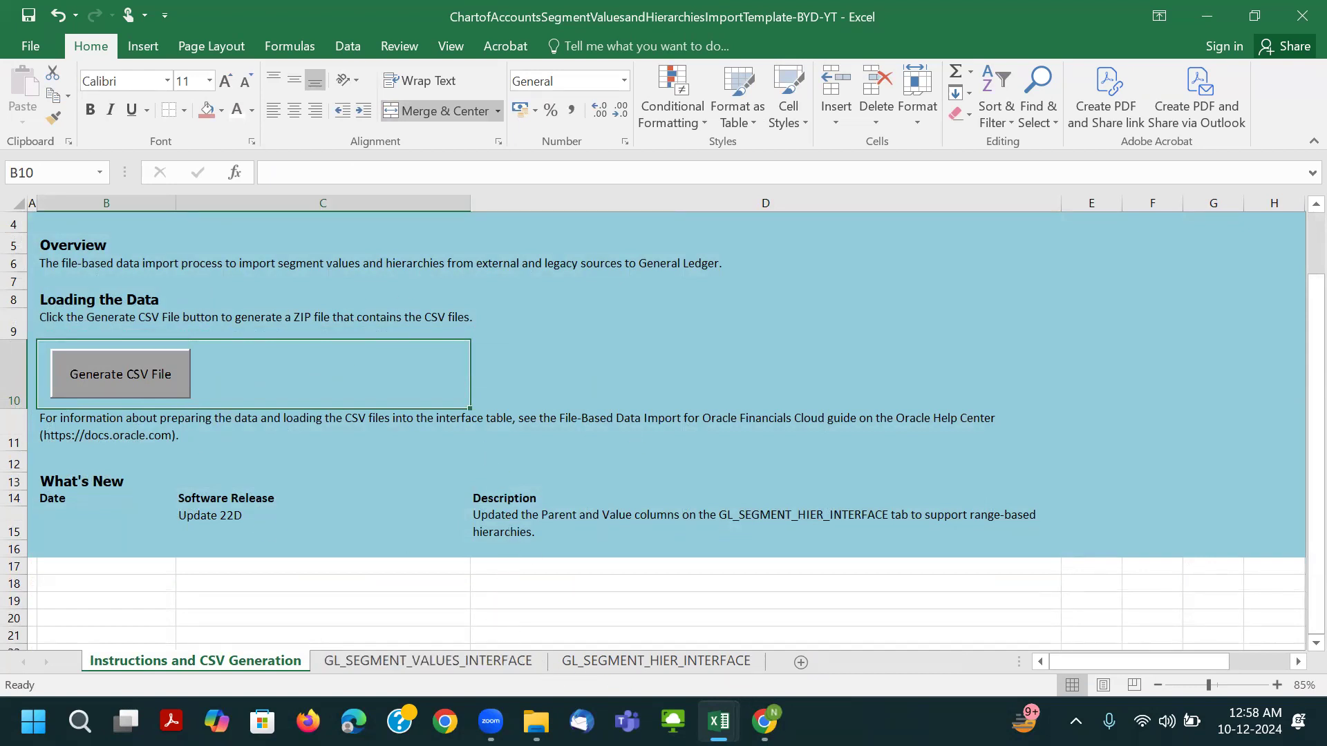
Switch to Oracle Fusion in Chrome and leave Manage Chart of Accounts Value Sets for the home page.
{"action": "mouse_move", "coordinate": [765, 721]}
{"action": "left_click", "coordinate": [795, 631]}
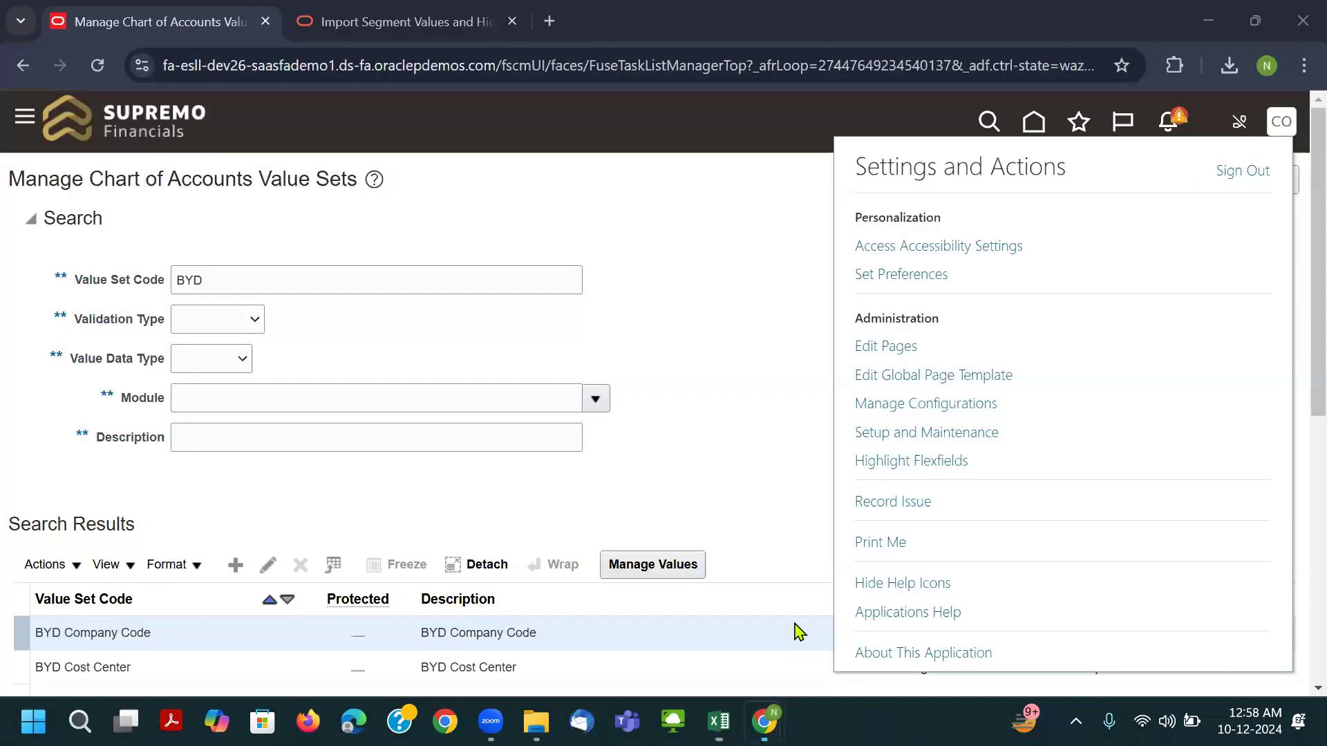
{"action": "left_click", "coordinate": [677, 235]}
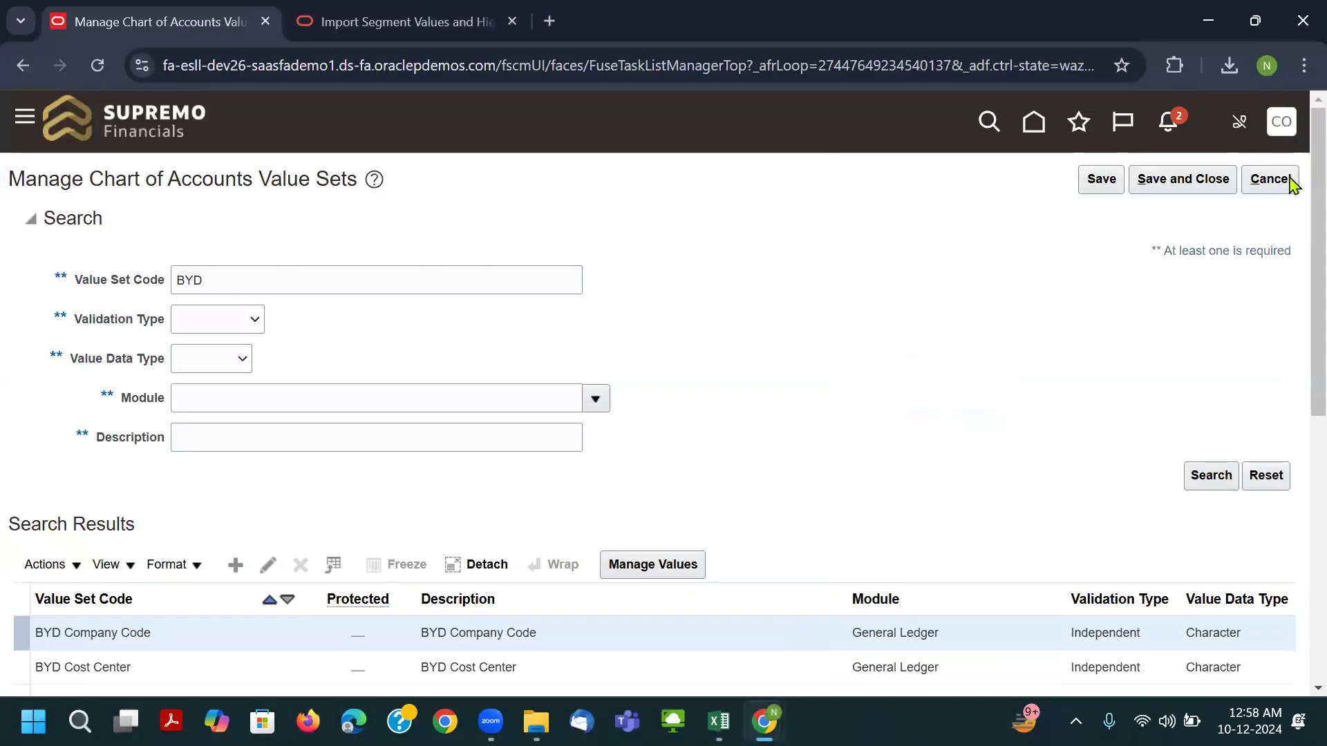
{"action": "left_click", "coordinate": [1042, 129]}
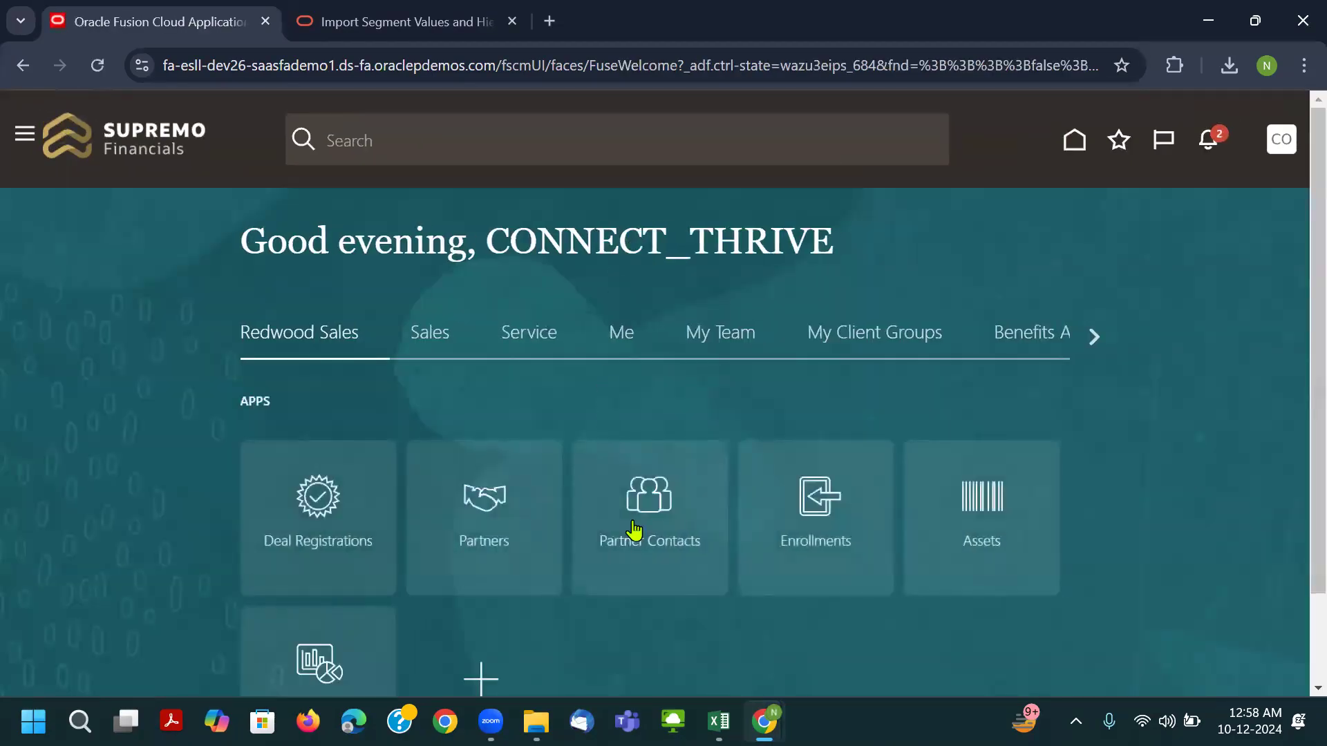
In the Excel class notes, review the prerequisite steps for loading value set values on the COA Value Set Values Loading-FB sheet.
{"action": "mouse_move", "coordinate": [719, 721]}
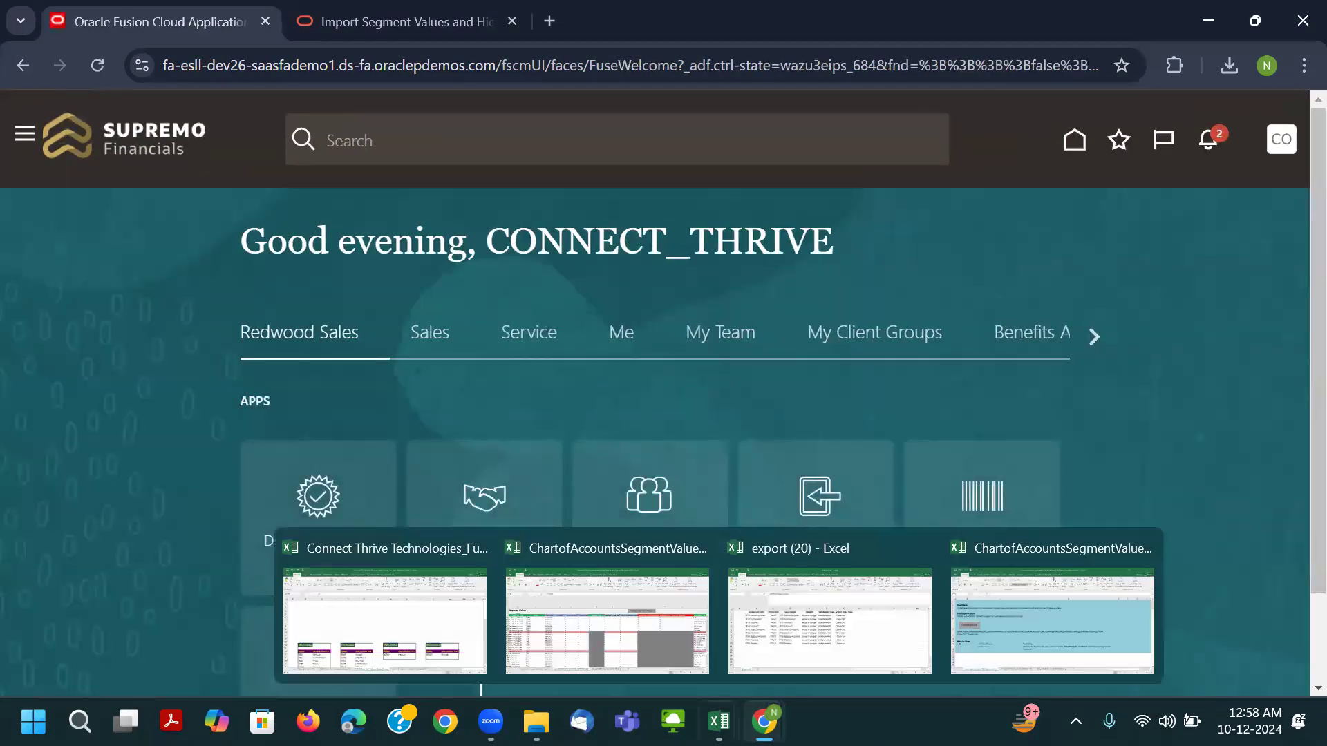
{"action": "left_click", "coordinate": [468, 627]}
{"action": "left_click", "coordinate": [394, 661]}
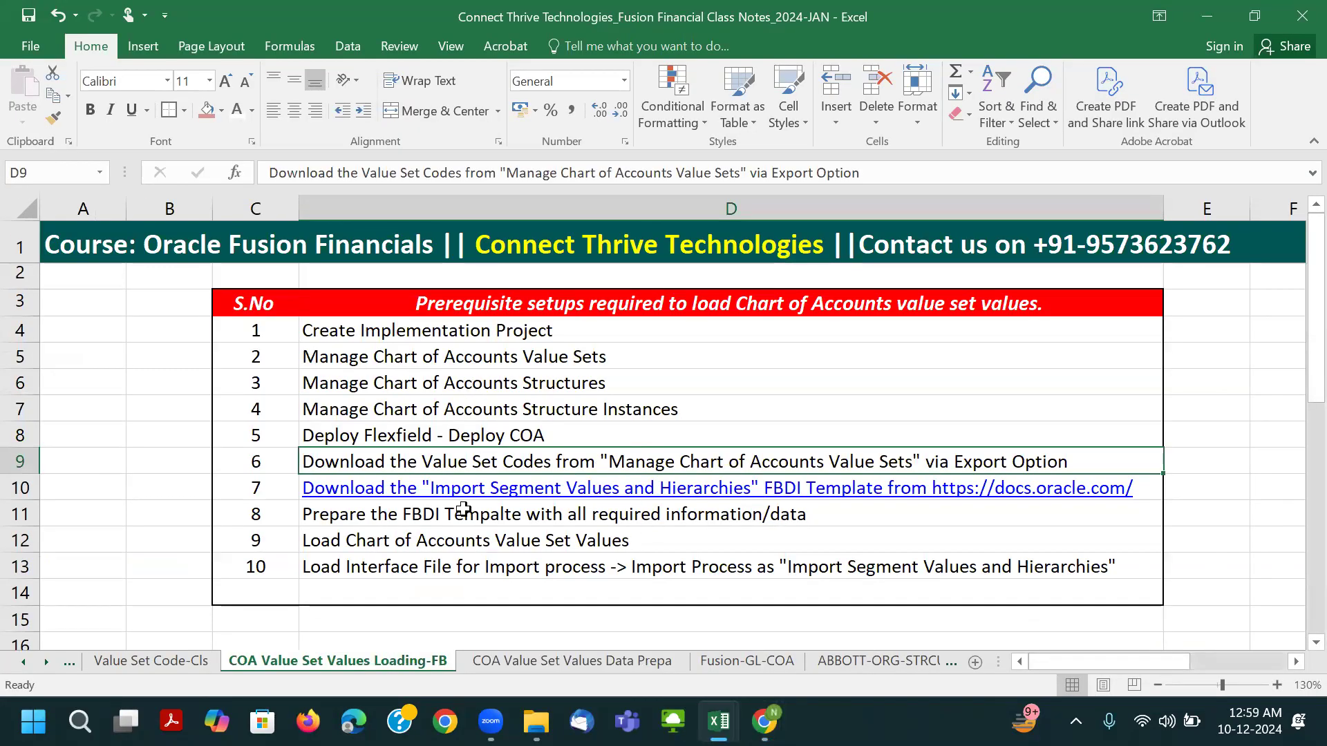
{"action": "left_click", "coordinate": [268, 492]}
{"action": "key", "text": "Right"}
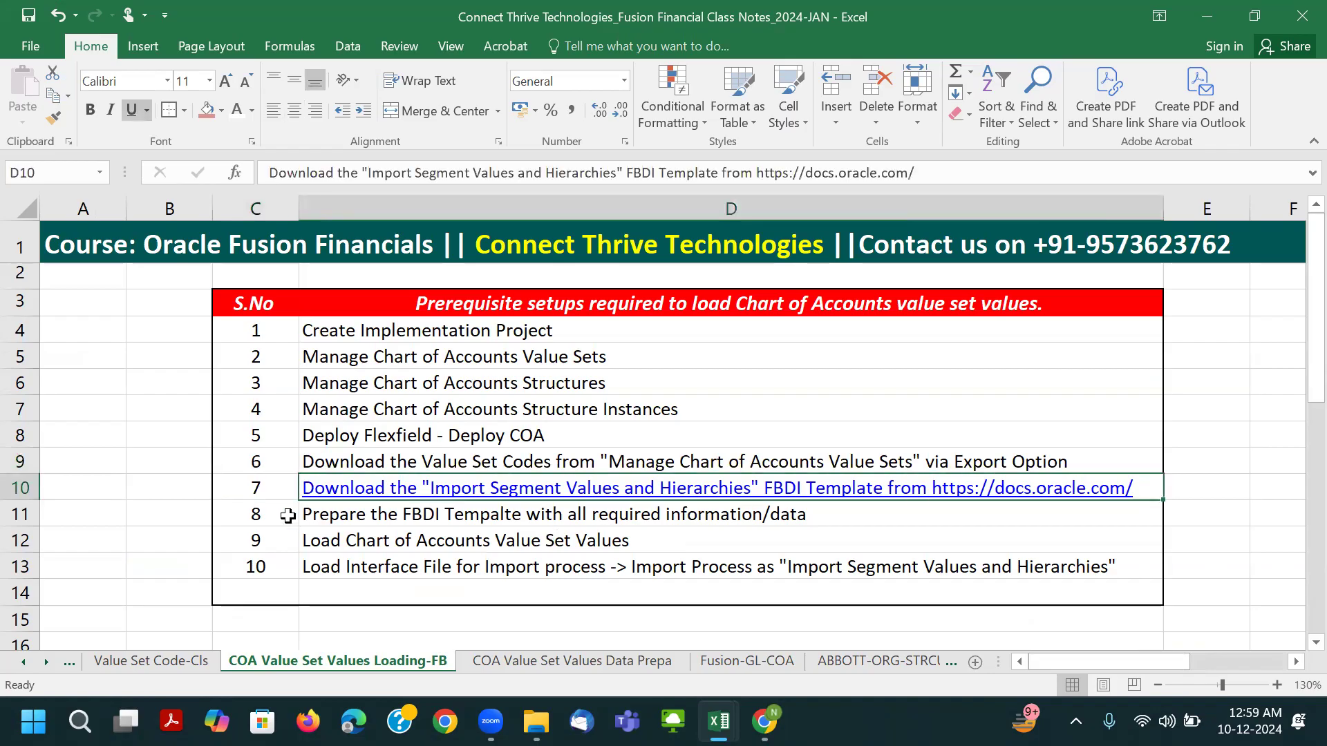
{"action": "key", "text": "Down"}
{"action": "left_click", "coordinate": [343, 541]}
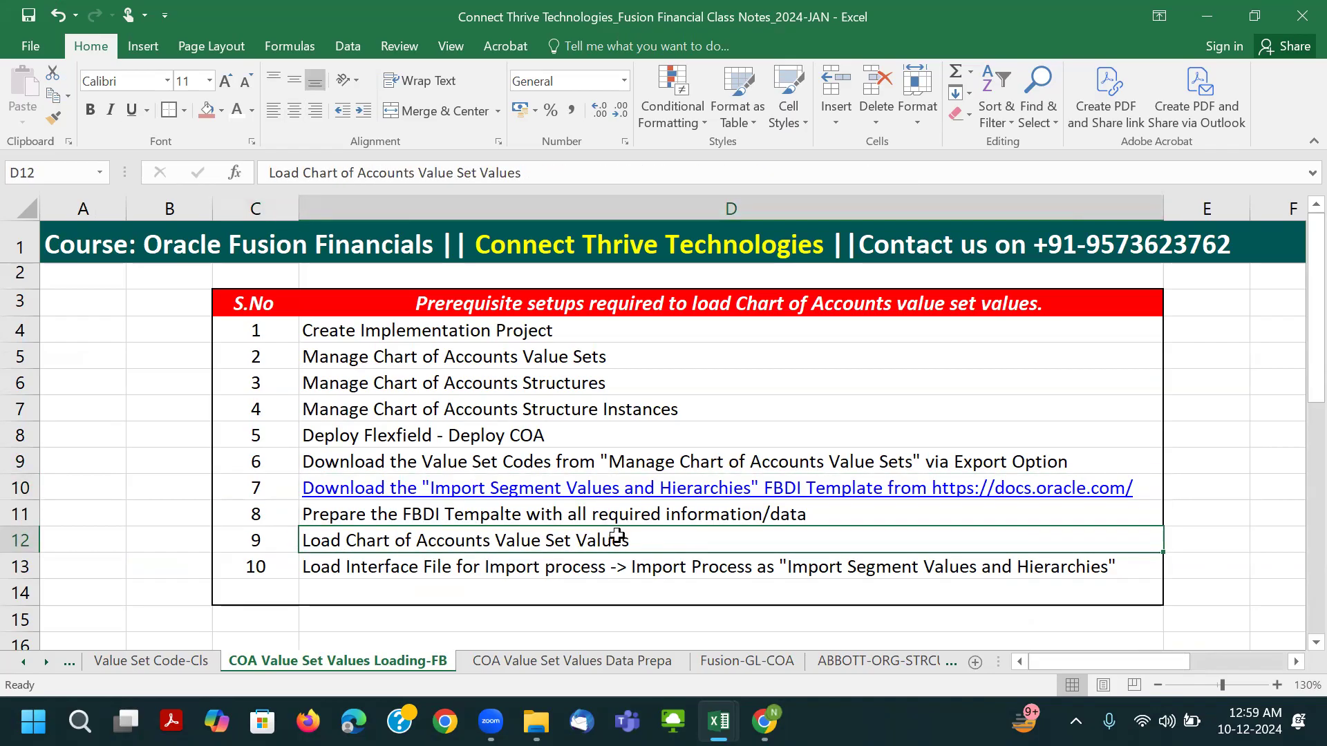
Switch back to Oracle Fusion in Chrome and open the Scheduled Processes work area.
{"action": "key", "text": "alt+Tab"}
{"action": "left_click", "coordinate": [25, 138]}
{"action": "scroll", "coordinate": [71, 266], "scroll_direction": "down", "scroll_amount": 6}
{"action": "scroll", "coordinate": [110, 495], "scroll_direction": "down", "scroll_amount": 3}
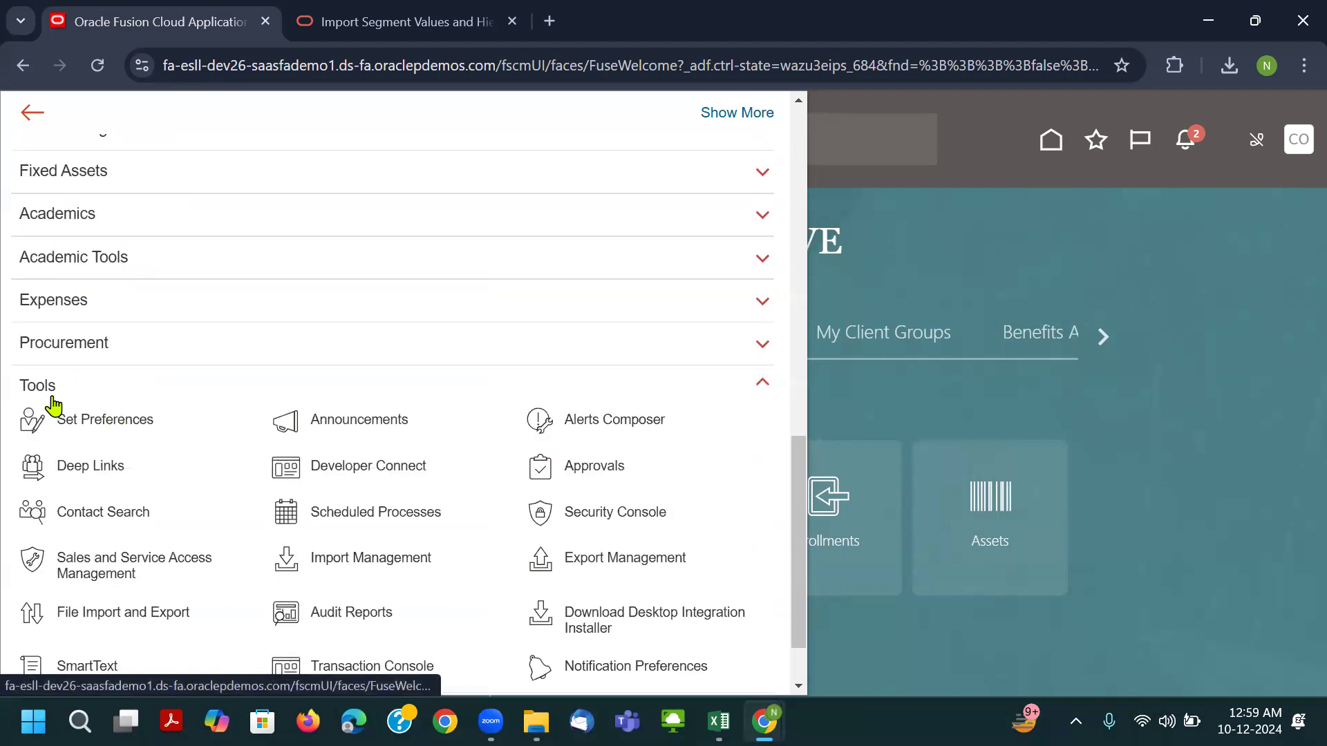
{"action": "left_click", "coordinate": [55, 394]}
{"action": "left_click", "coordinate": [69, 582]}
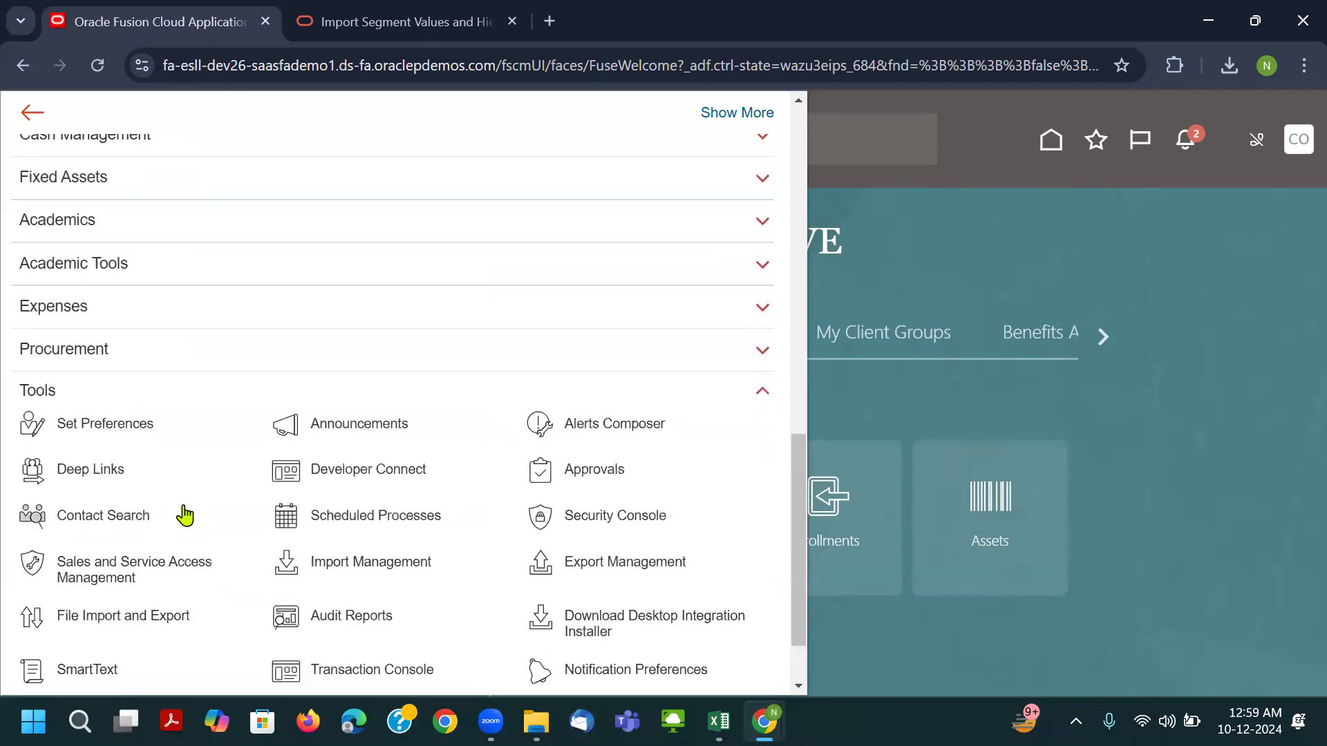
{"action": "left_click", "coordinate": [410, 525]}
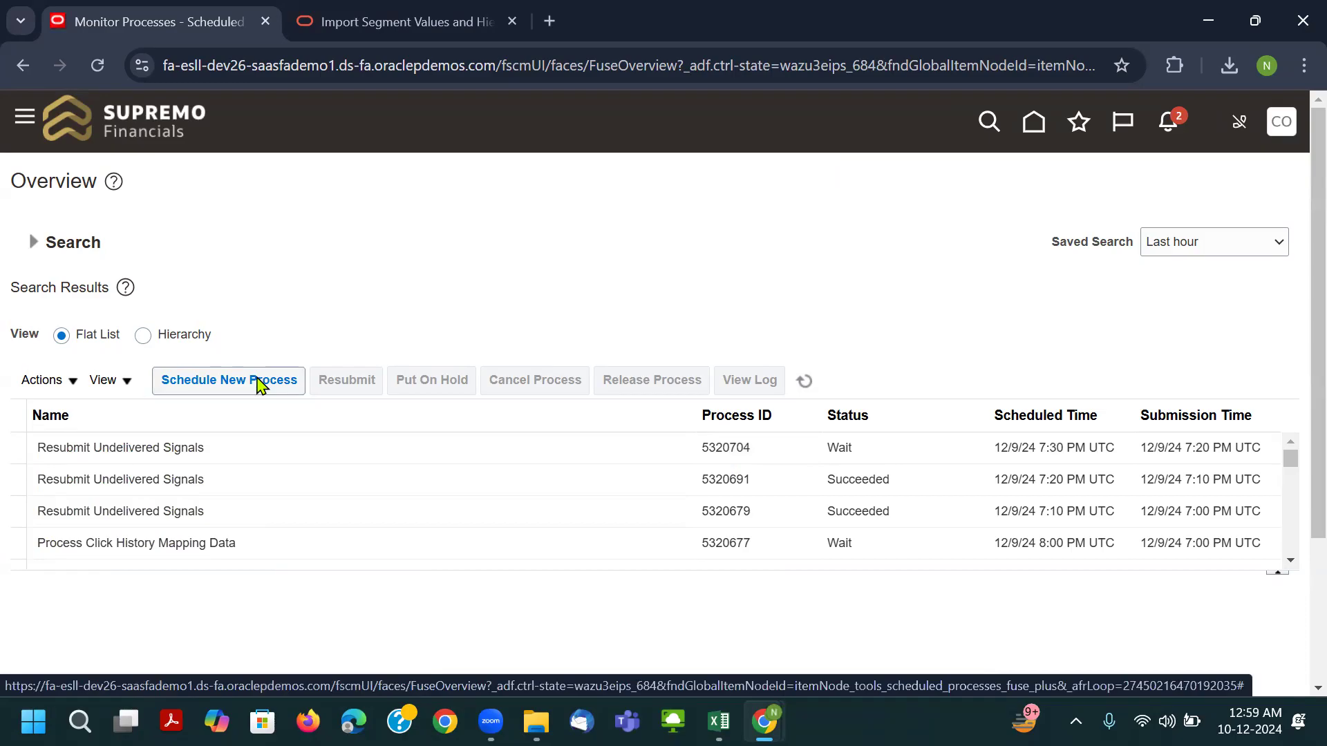
Start scheduling a new job with the process Load Interface File for Import and open its process details.
{"action": "left_click", "coordinate": [259, 385]}
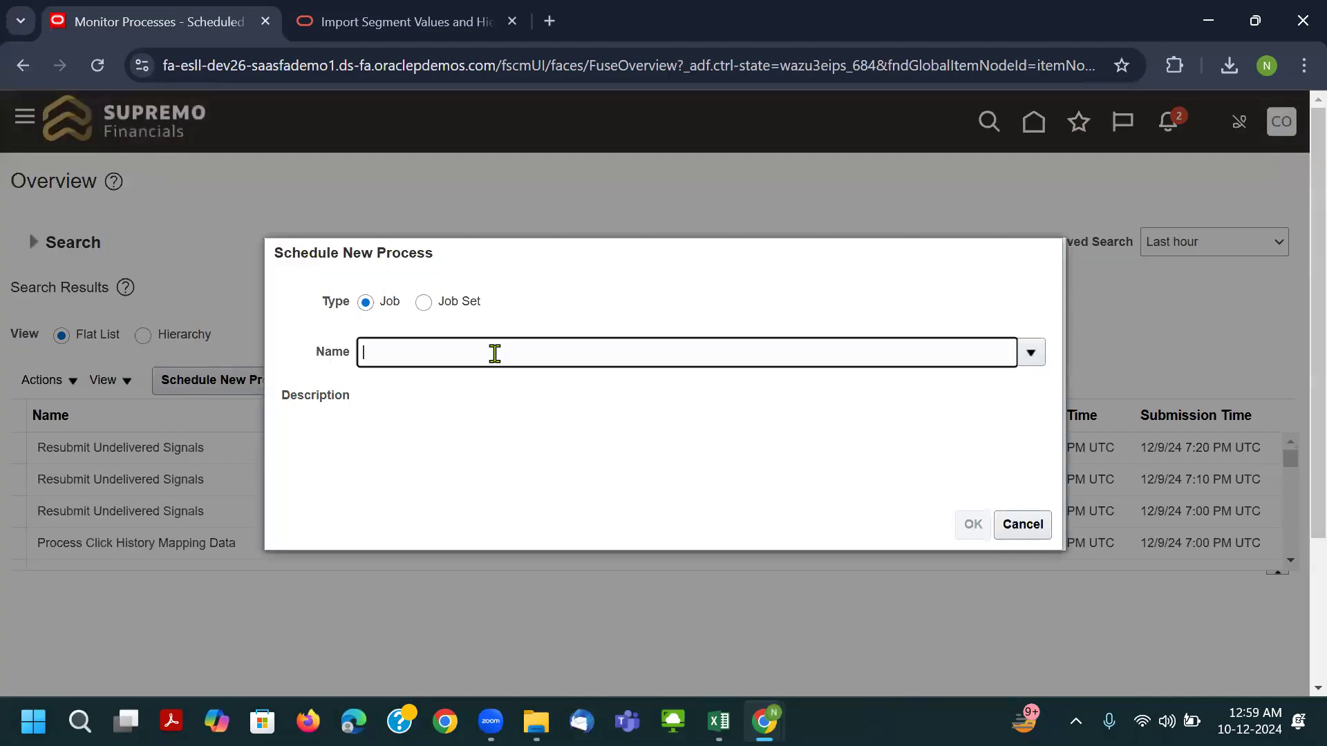
{"action": "type", "text": "Load In"}
{"action": "key", "text": "Tab"}
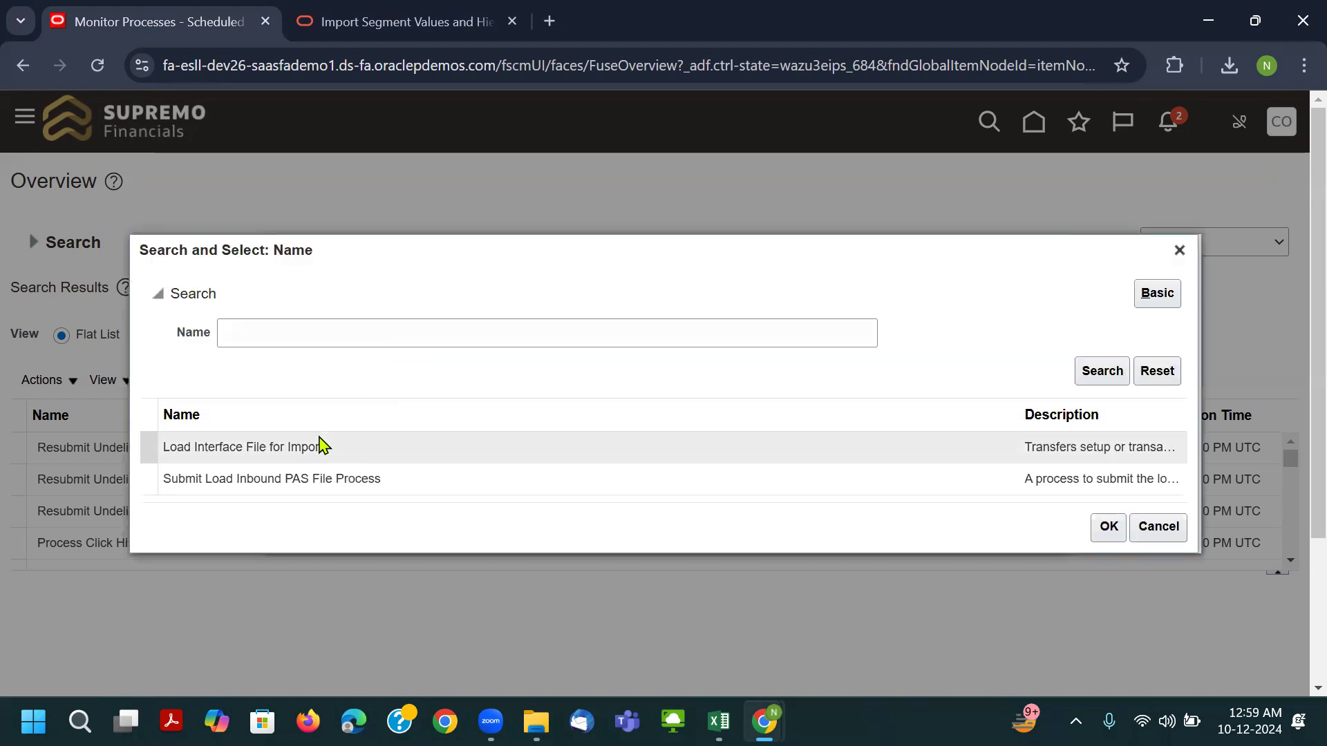
{"action": "double_click", "coordinate": [330, 443]}
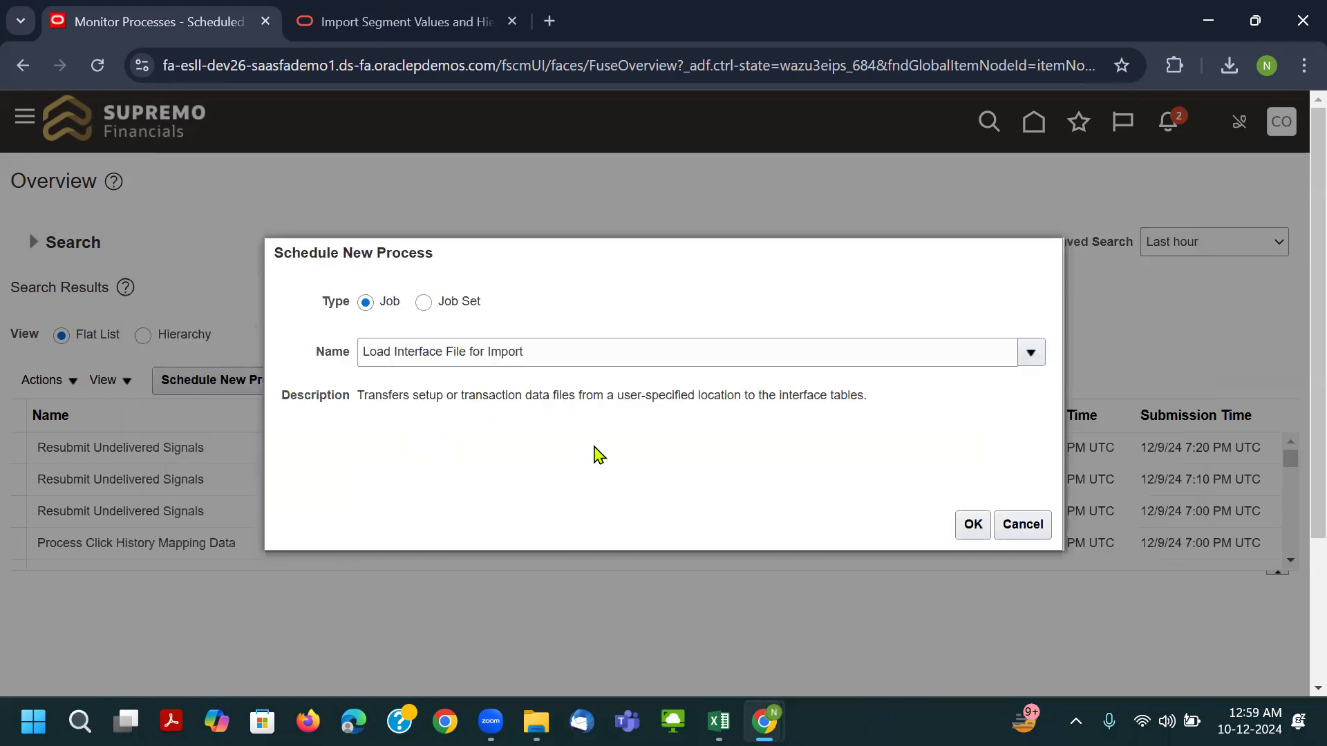
{"action": "left_click_drag", "start_coordinate": [576, 347], "coordinate": [289, 364]}
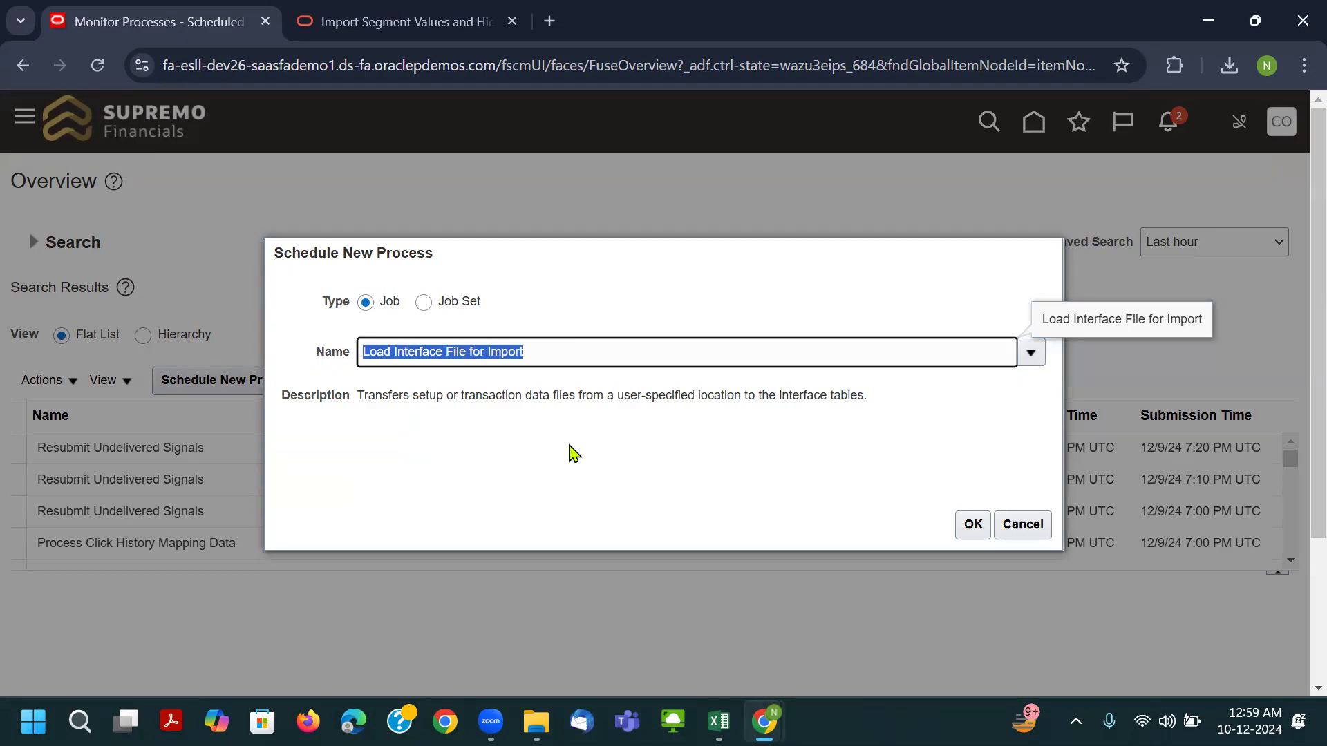
{"action": "left_click", "coordinate": [597, 484]}
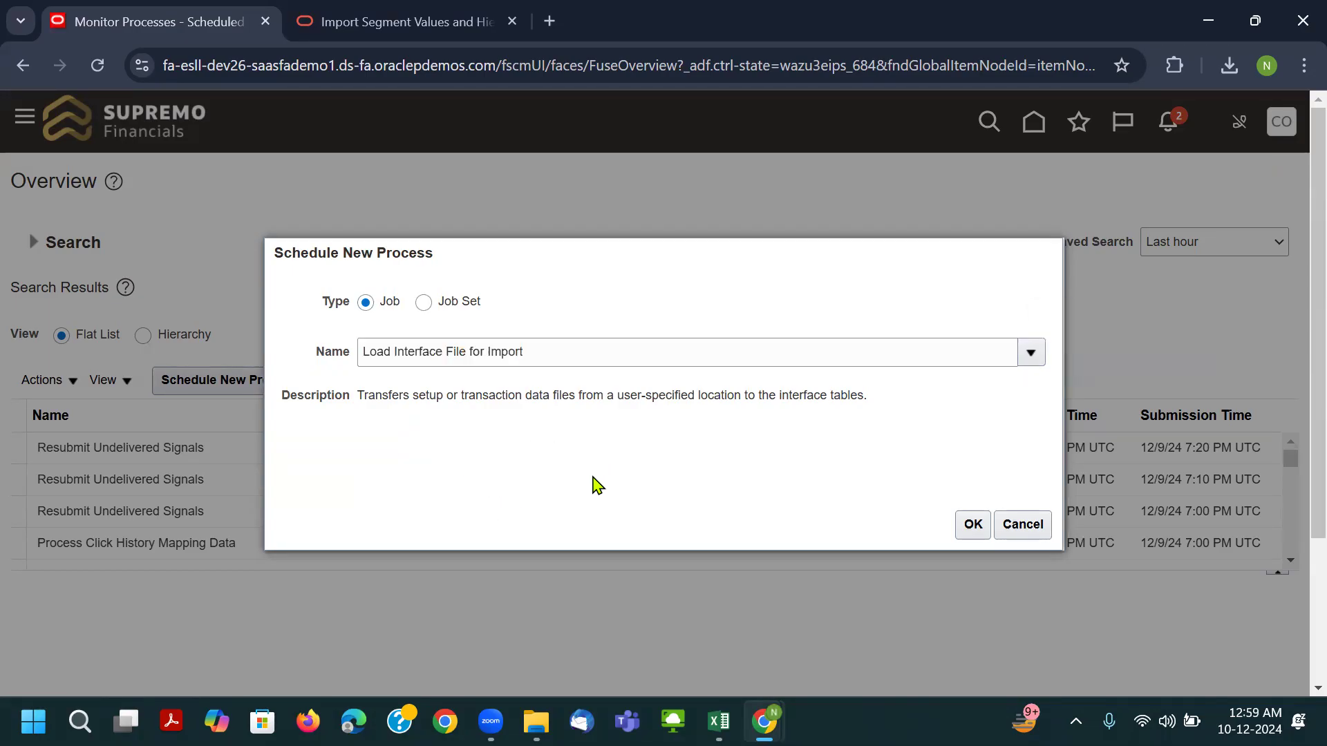
{"action": "left_click_drag", "start_coordinate": [550, 356], "coordinate": [291, 374]}
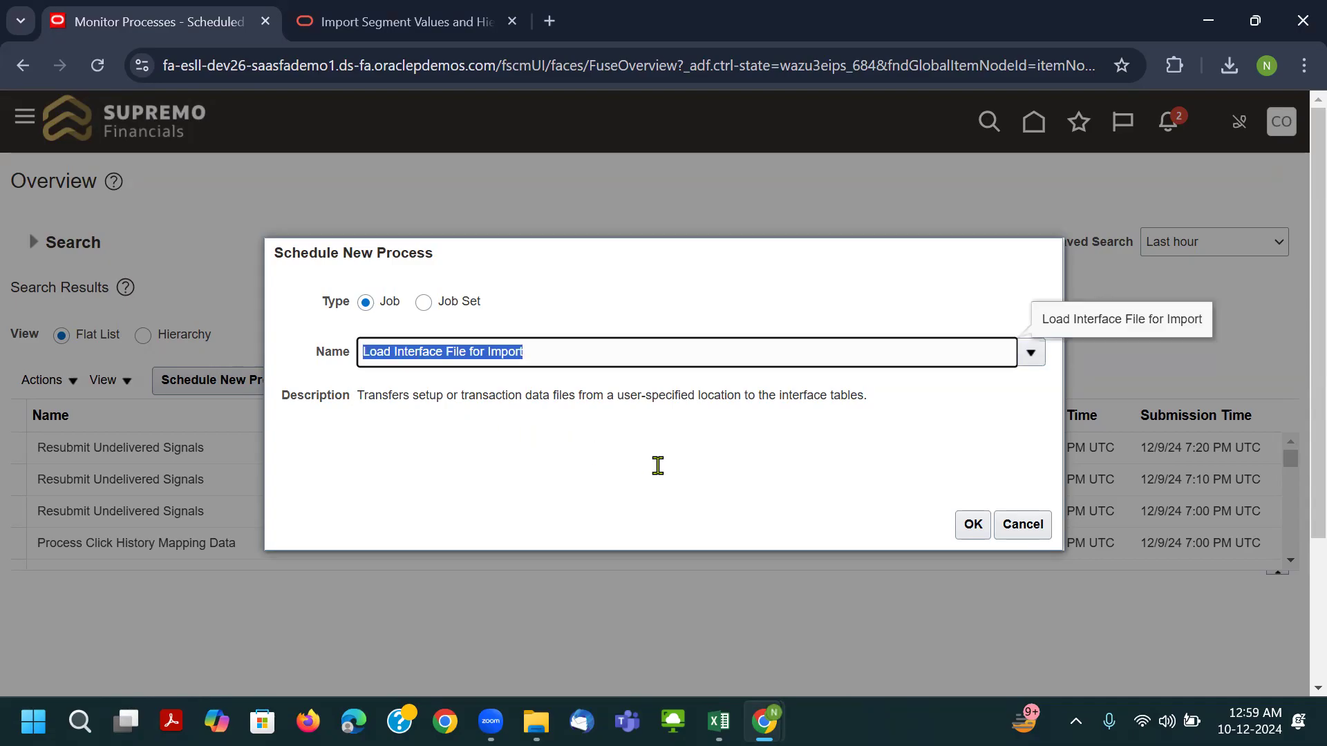
{"action": "left_click", "coordinate": [681, 452]}
{"action": "left_click_drag", "start_coordinate": [561, 354], "coordinate": [394, 415]}
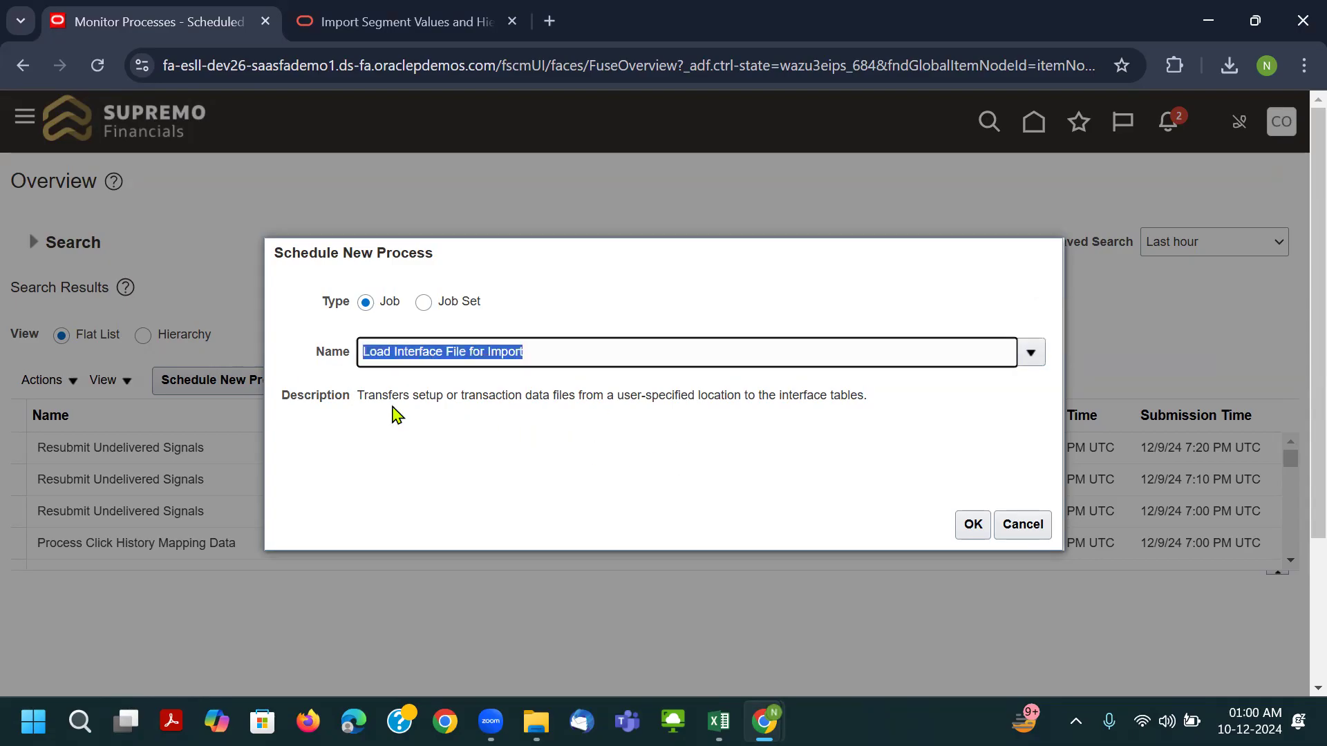
{"action": "left_click", "coordinate": [988, 528]}
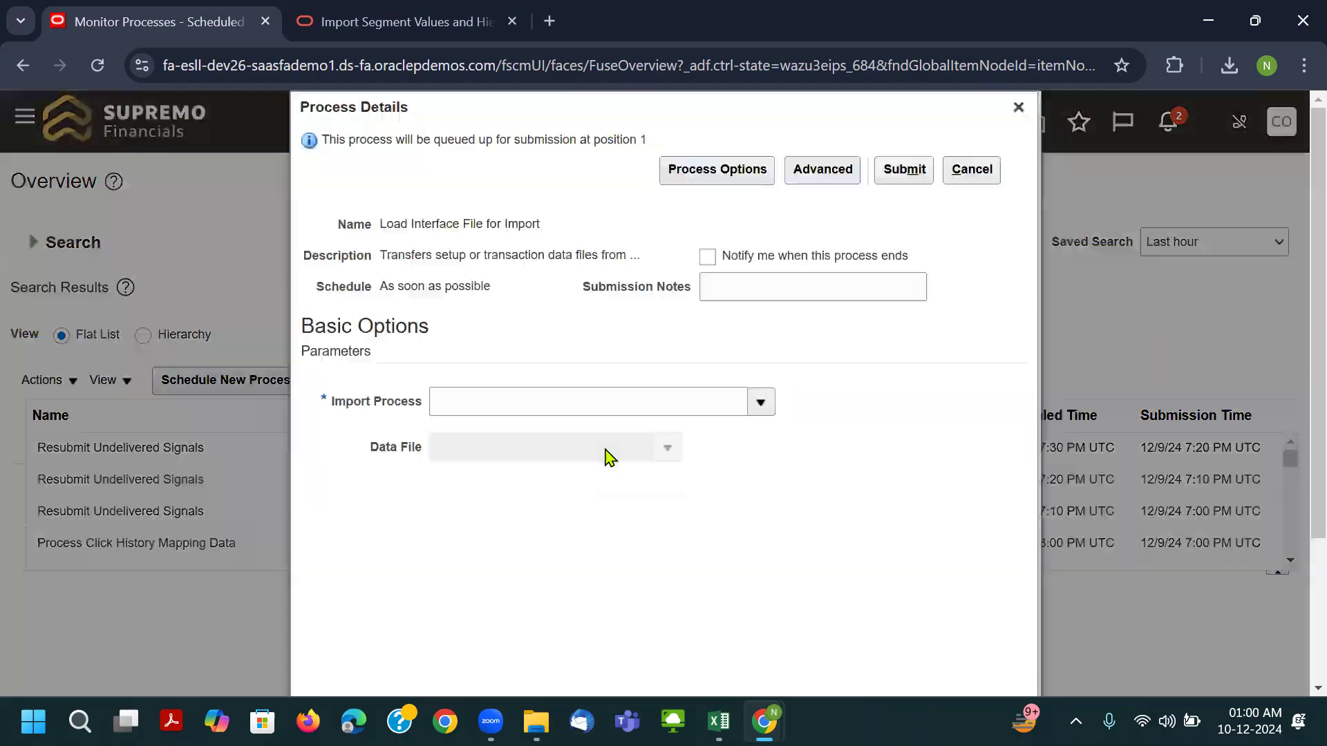
Open the list of available import processes for the interface file load and browse through it.
{"action": "left_click", "coordinate": [762, 403]}
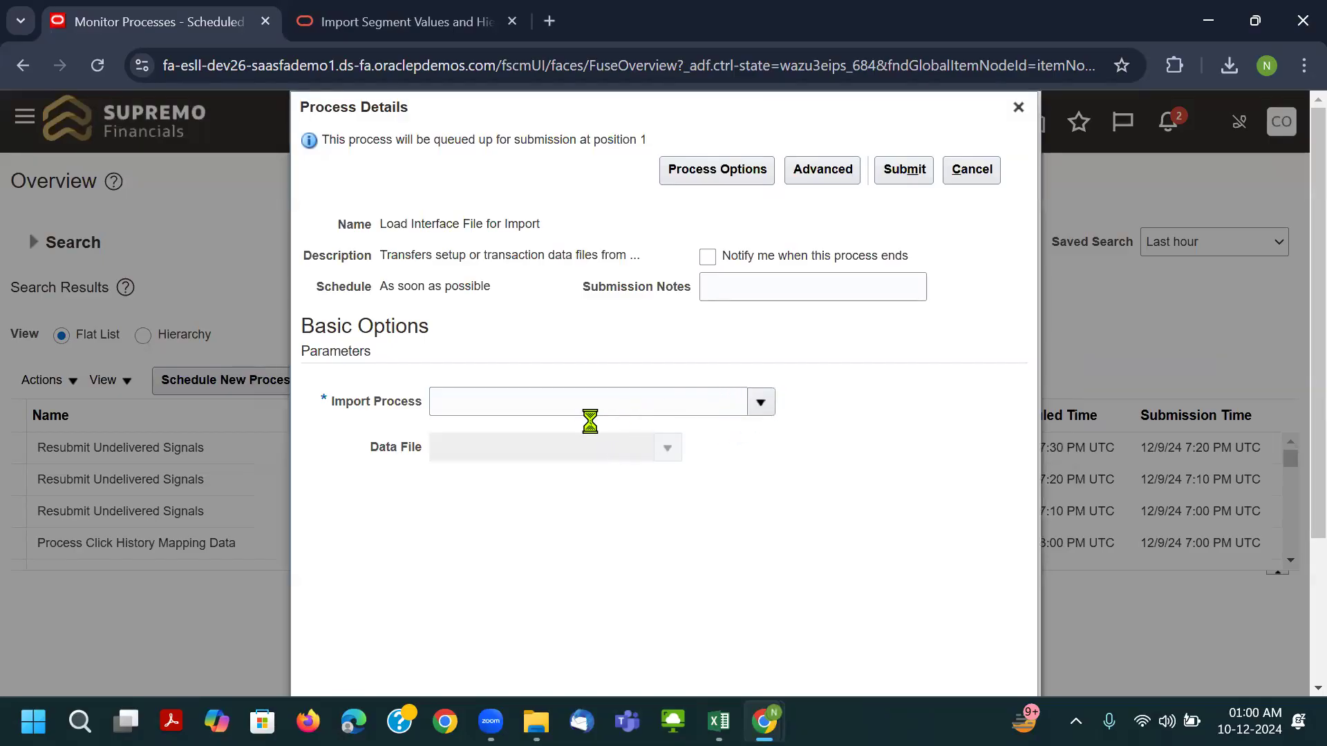
{"action": "scroll", "coordinate": [589, 421], "scroll_direction": "down", "scroll_amount": 1}
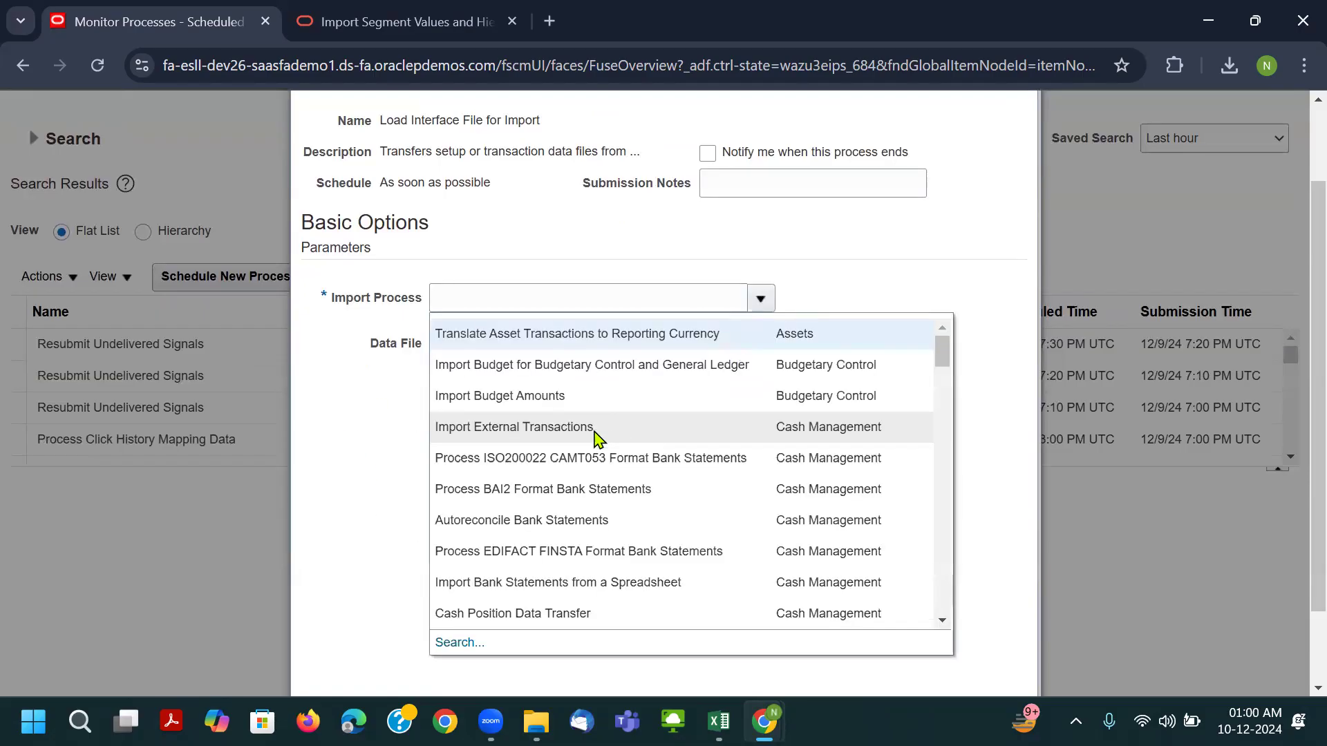
{"action": "scroll", "coordinate": [596, 438], "scroll_direction": "down", "scroll_amount": 6}
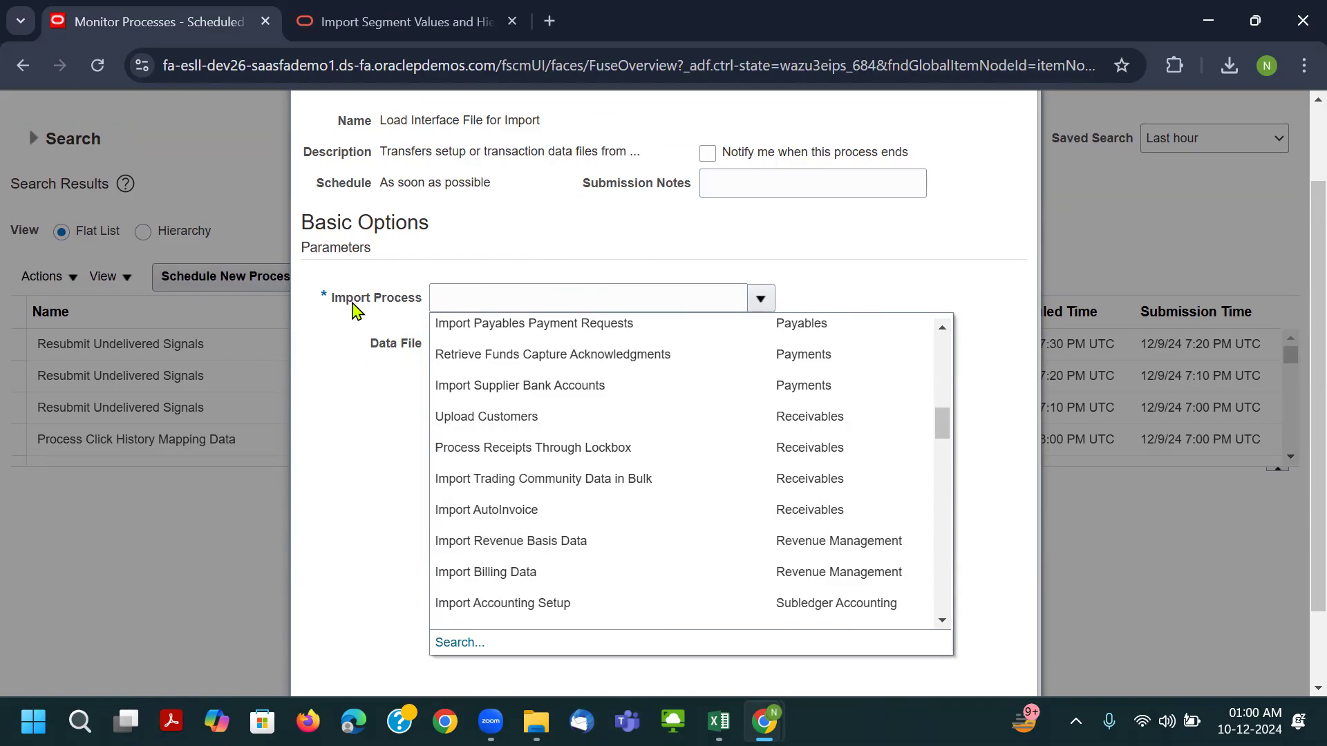
Check the scheduled process name in the Job and Table Links section of the Oracle documentation page.
{"action": "left_click", "coordinate": [377, 22]}
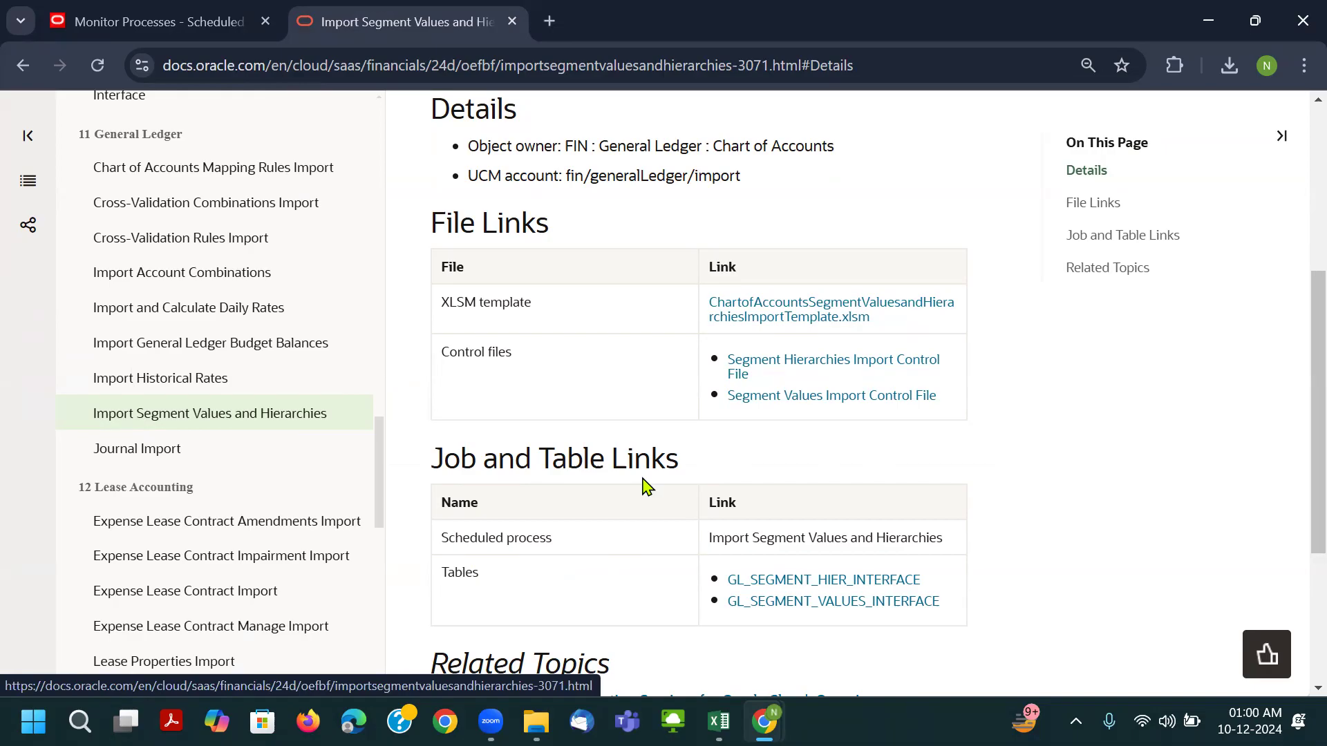
{"action": "scroll", "coordinate": [643, 477], "scroll_direction": "down", "scroll_amount": 2}
{"action": "triple_click", "coordinate": [487, 437]}
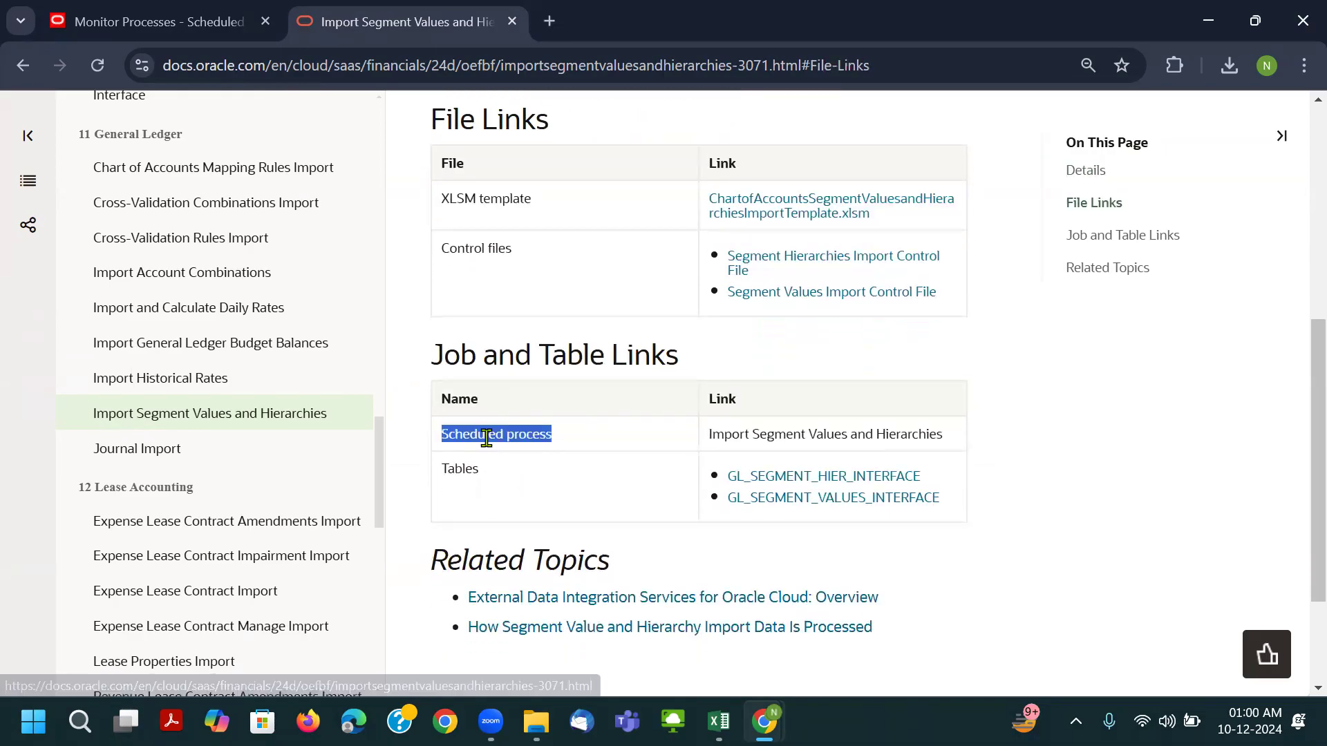
{"action": "triple_click", "coordinate": [922, 434]}
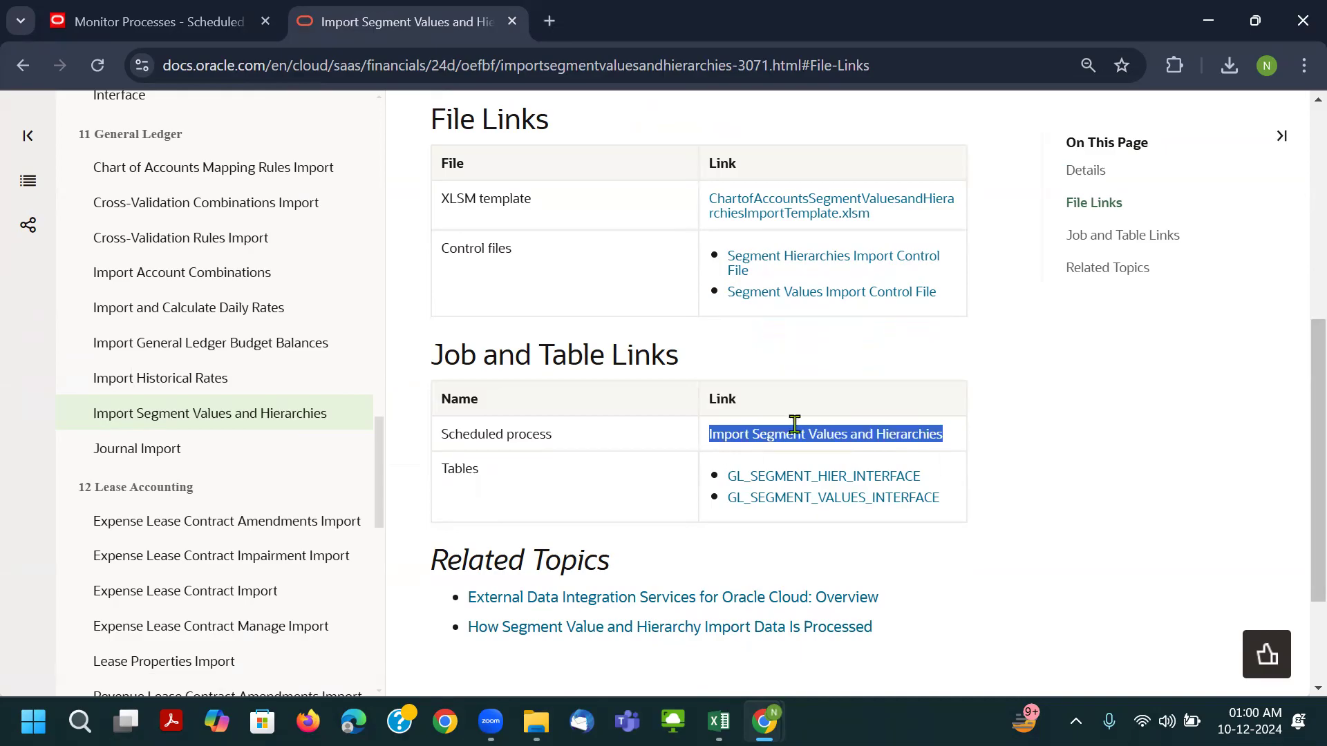
Back in the process details, choose Import Segment Values and Hierarchies as the import process.
{"action": "left_click", "coordinate": [158, 19]}
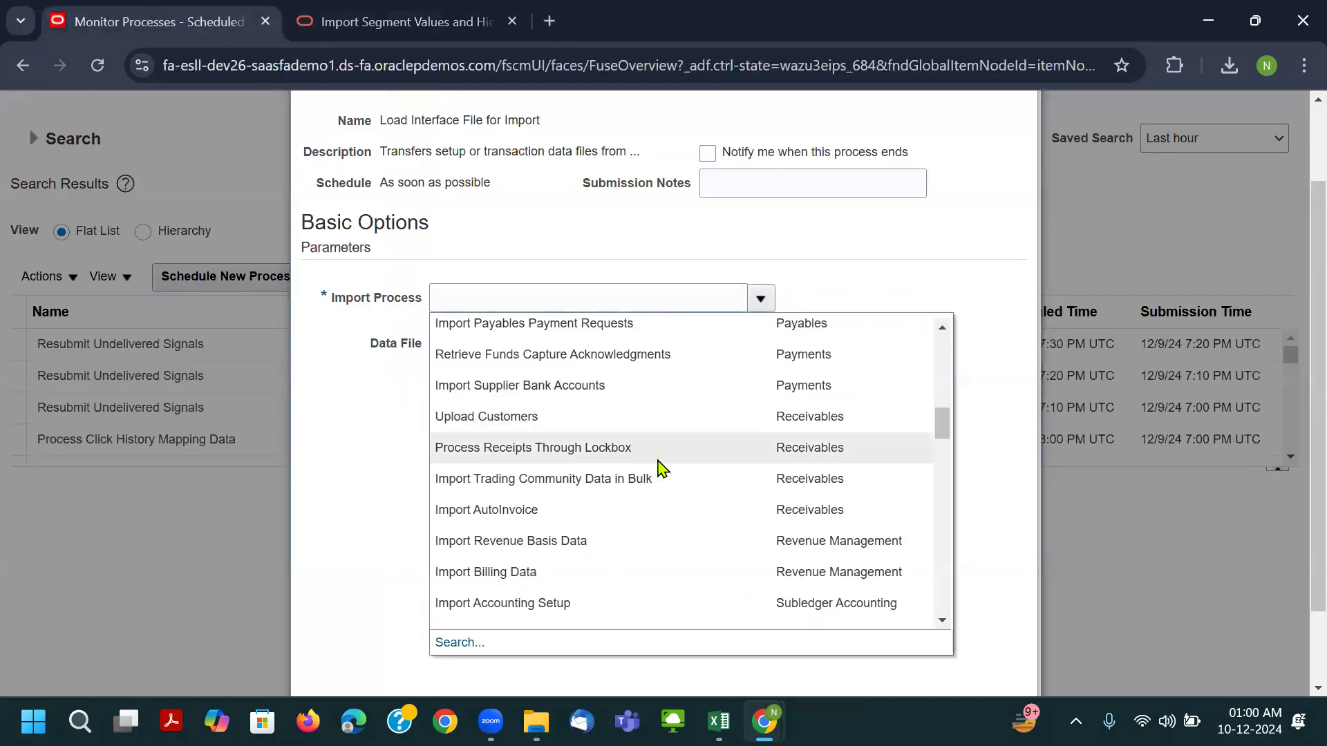
{"action": "scroll", "coordinate": [660, 466], "scroll_direction": "down", "scroll_amount": 3}
{"action": "scroll", "coordinate": [664, 525], "scroll_direction": "down", "scroll_amount": 2}
{"action": "scroll", "coordinate": [669, 541], "scroll_direction": "down", "scroll_amount": 2}
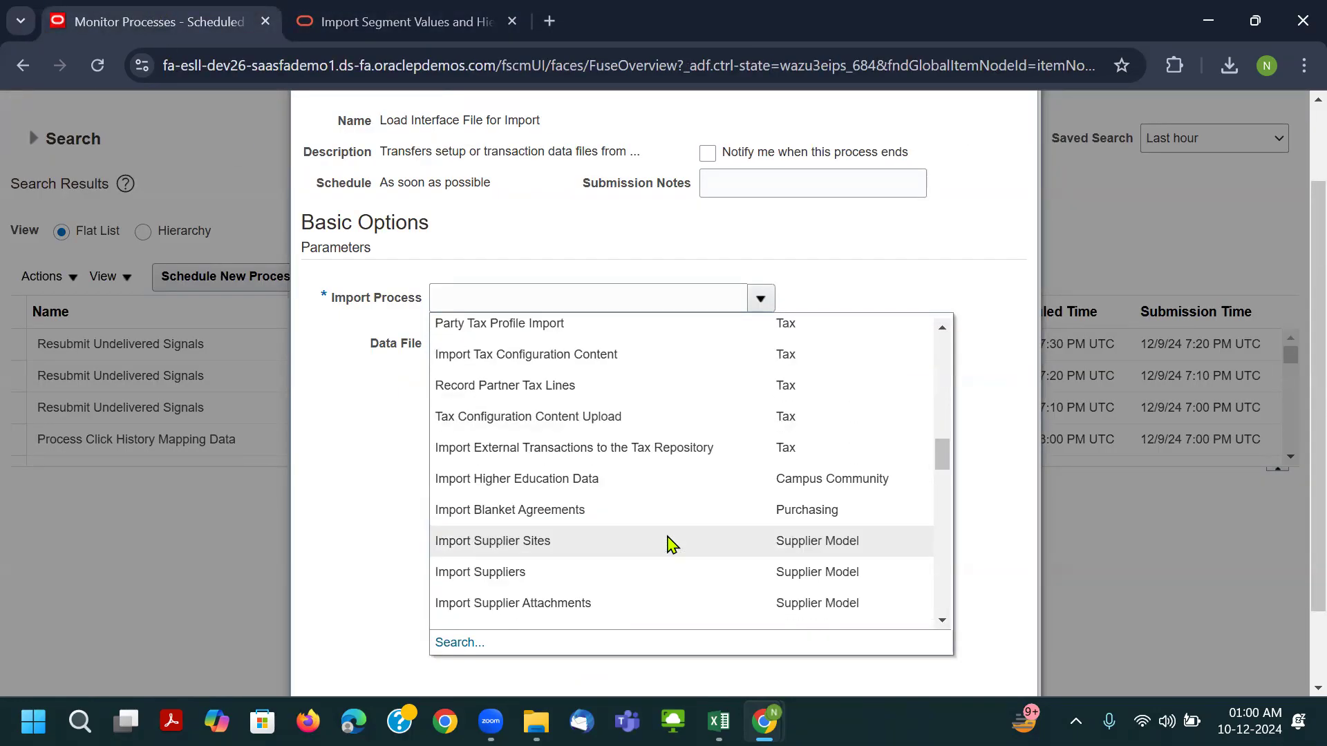
{"action": "scroll", "coordinate": [680, 579], "scroll_direction": "down", "scroll_amount": 2}
{"action": "scroll", "coordinate": [682, 580], "scroll_direction": "down", "scroll_amount": 1}
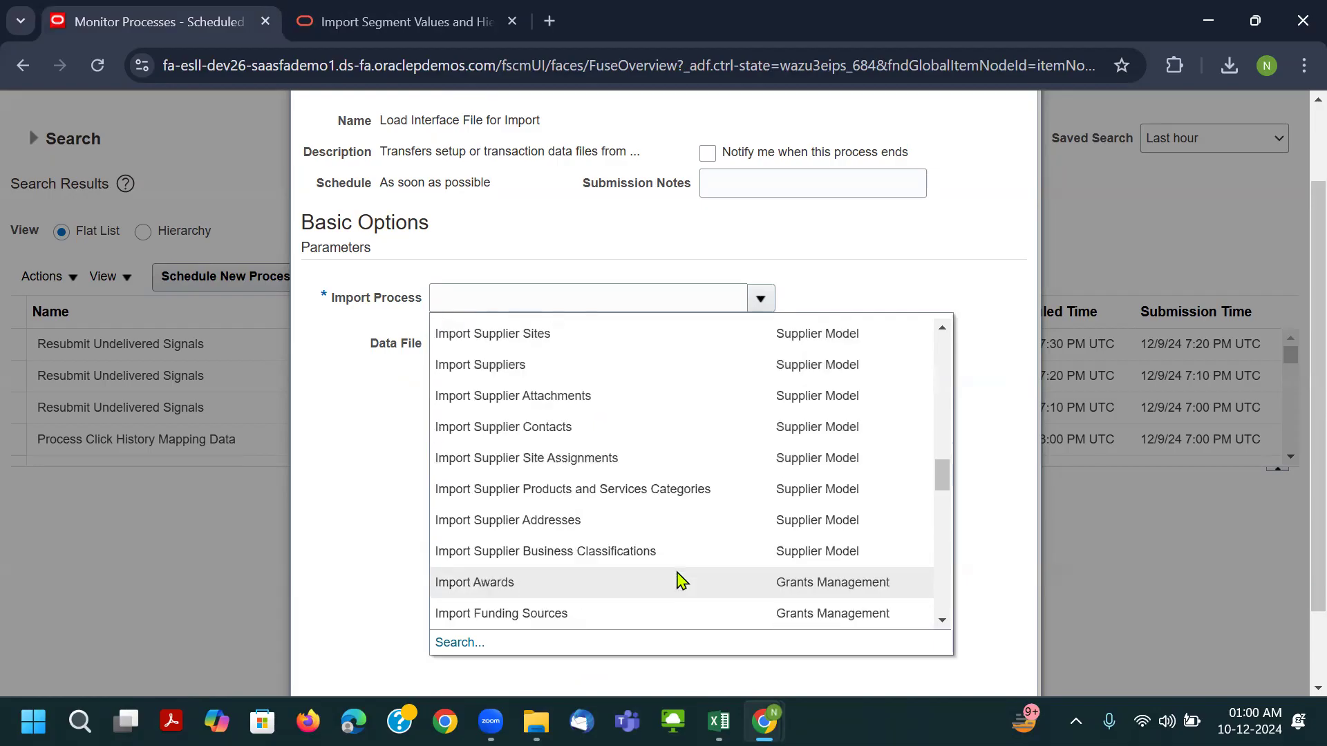
{"action": "scroll", "coordinate": [678, 574], "scroll_direction": "up", "scroll_amount": 5}
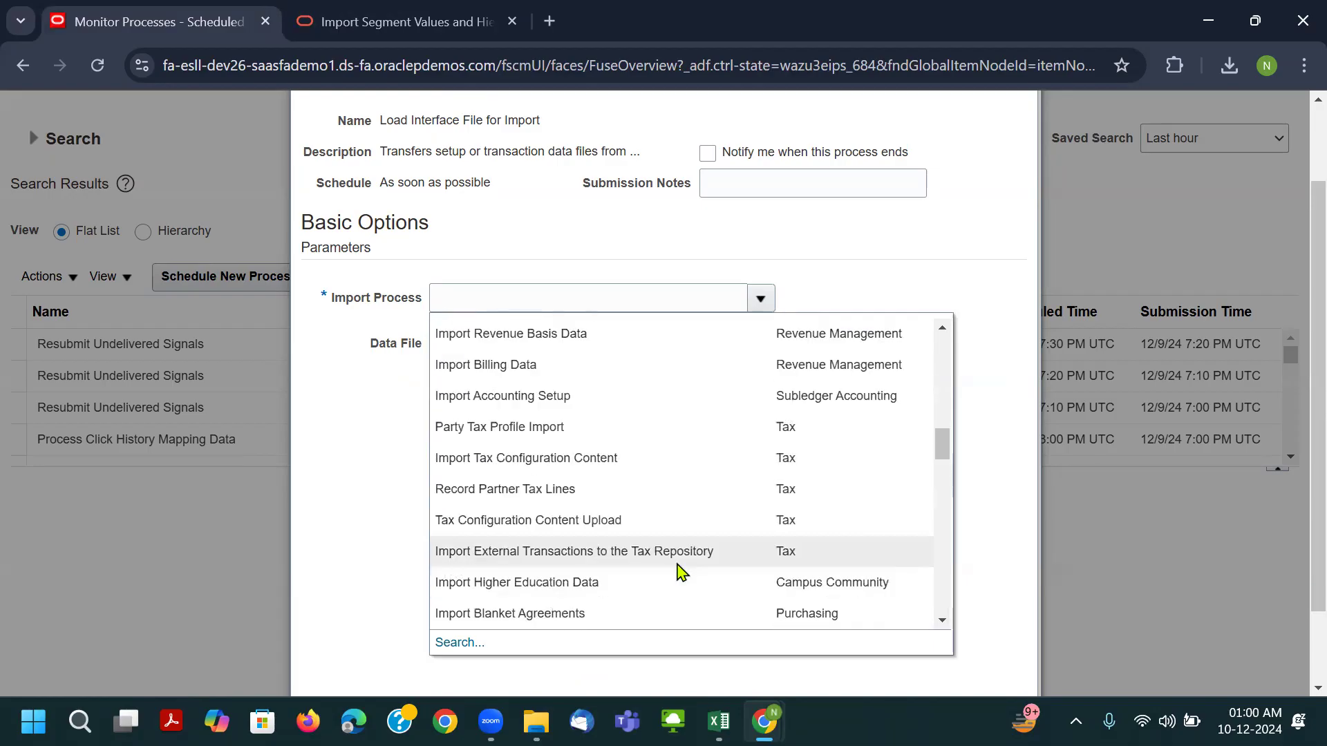
{"action": "scroll", "coordinate": [682, 568], "scroll_direction": "up", "scroll_amount": 6}
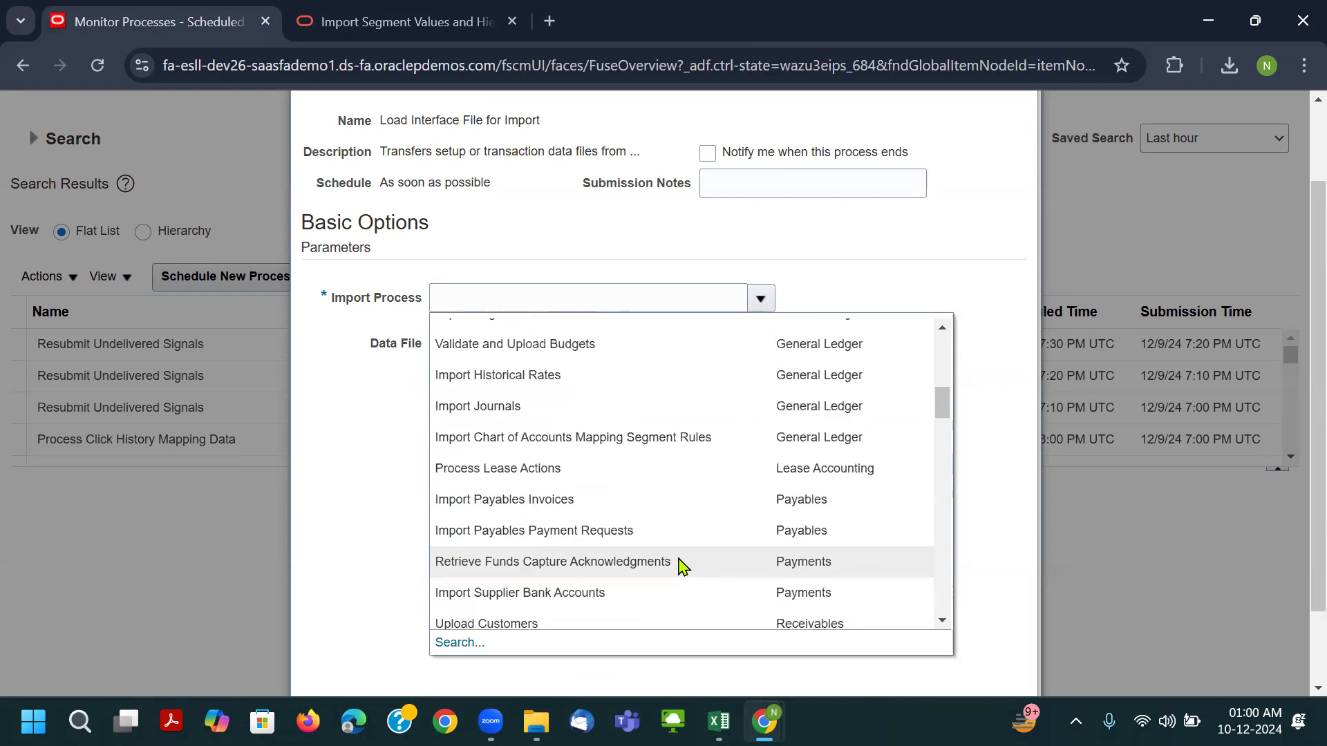
{"action": "left_click", "coordinate": [622, 416]}
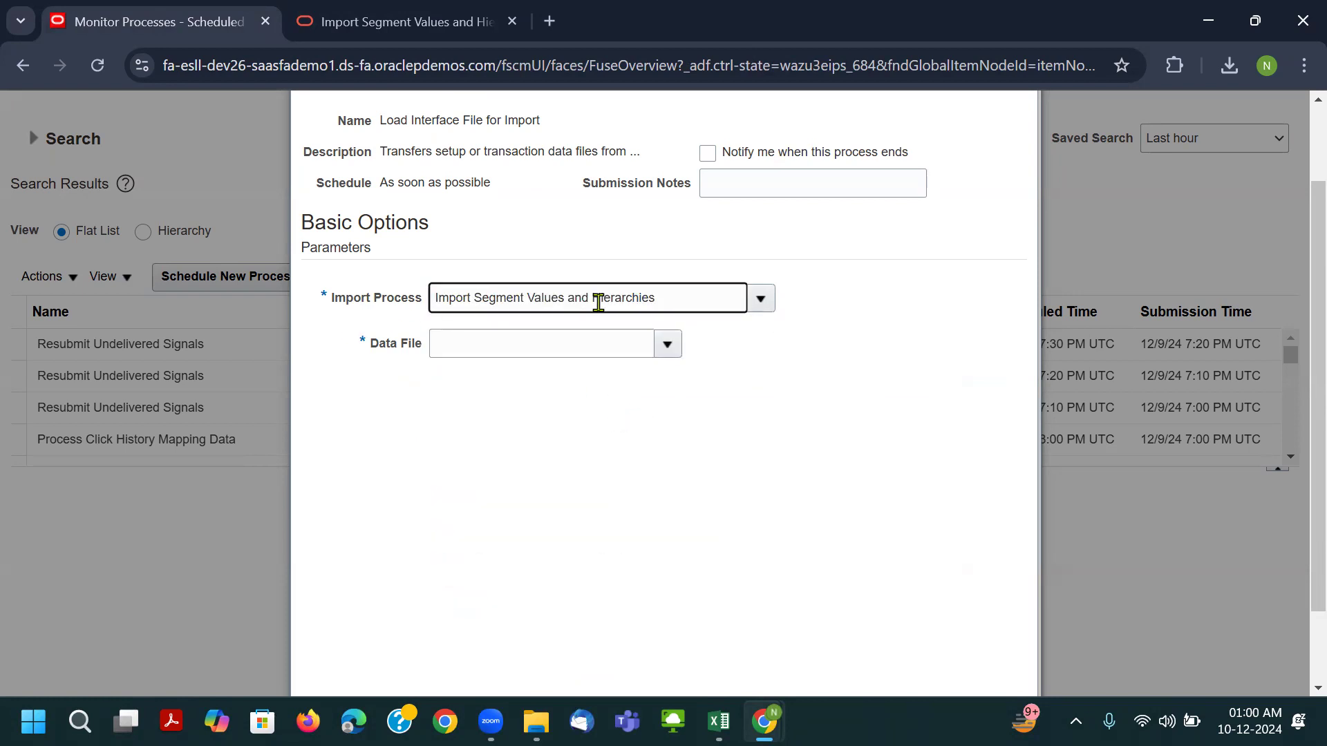
Compare the chosen import process with the scheduled process name on the Oracle documentation page, and return to the process details.
{"action": "left_click_drag", "start_coordinate": [697, 297], "coordinate": [230, 305]}
{"action": "left_click", "coordinate": [394, 21]}
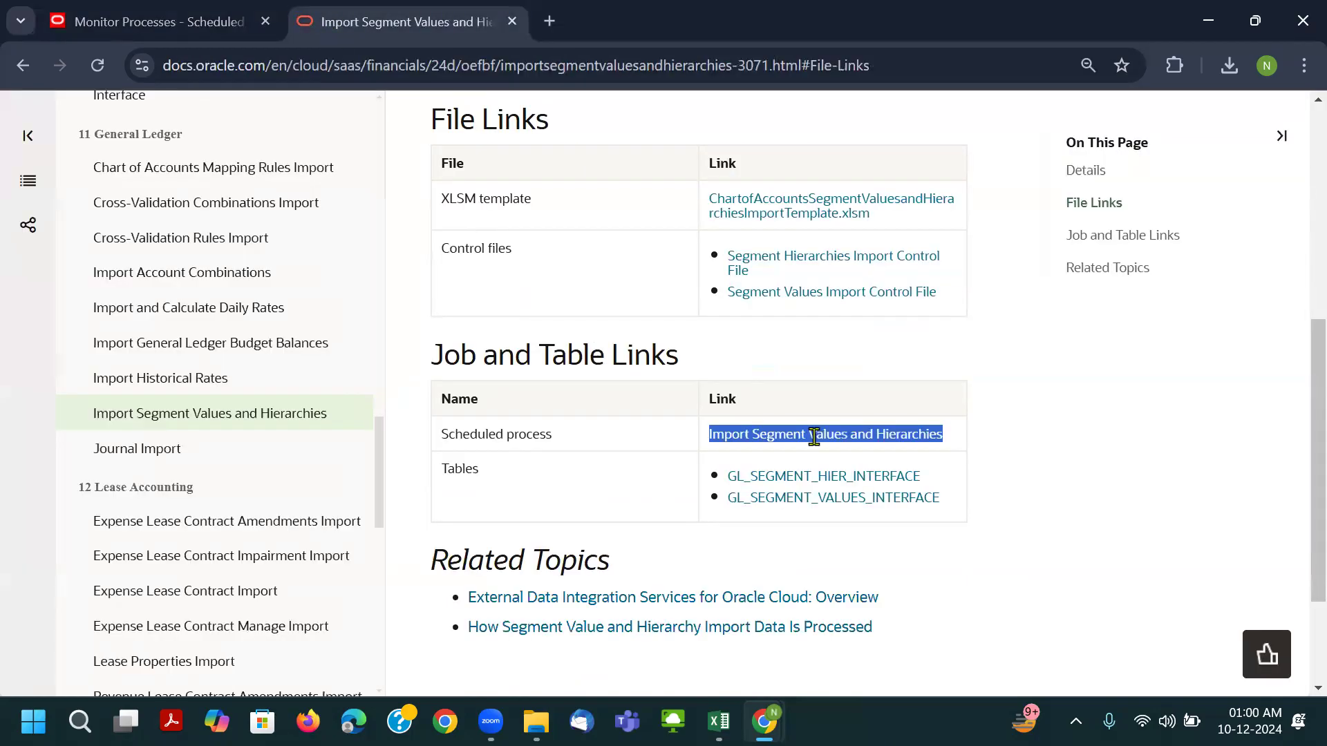
{"action": "left_click", "coordinate": [159, 22]}
{"action": "left_click", "coordinate": [689, 370]}
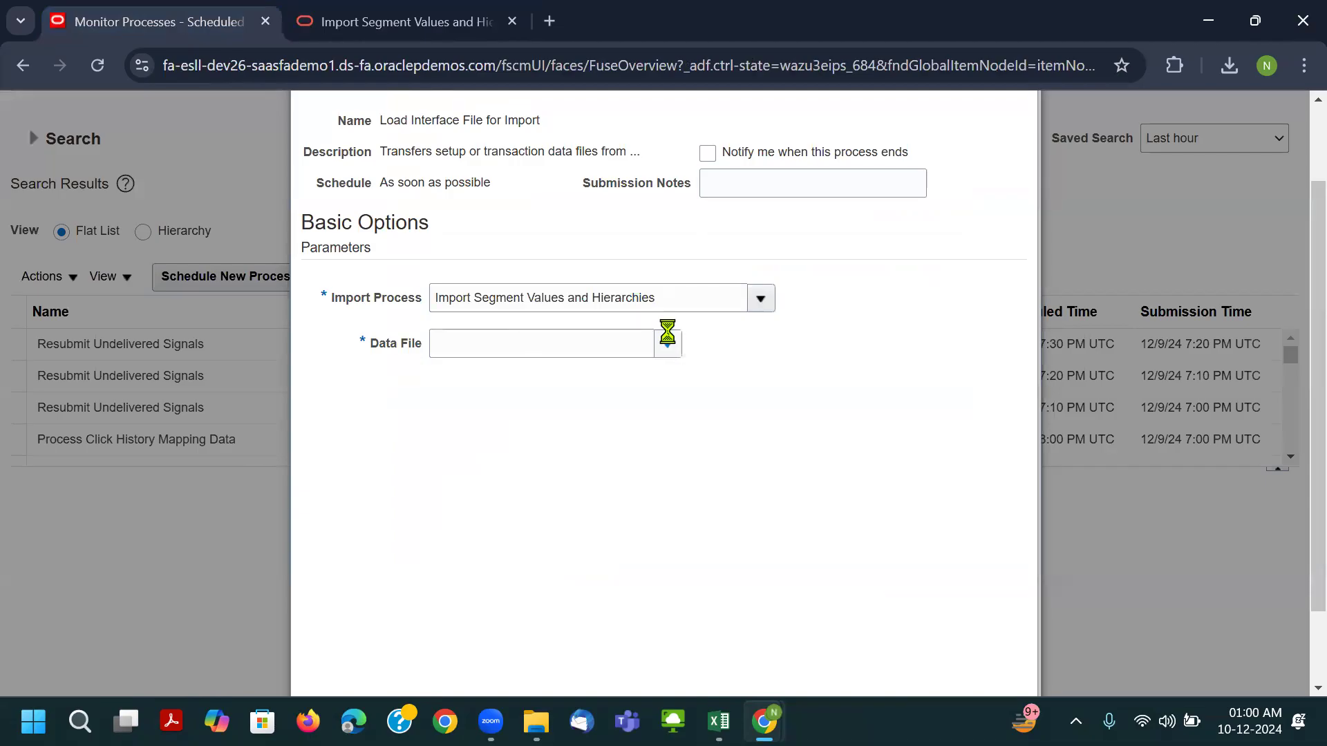
{"action": "left_click", "coordinate": [667, 344]}
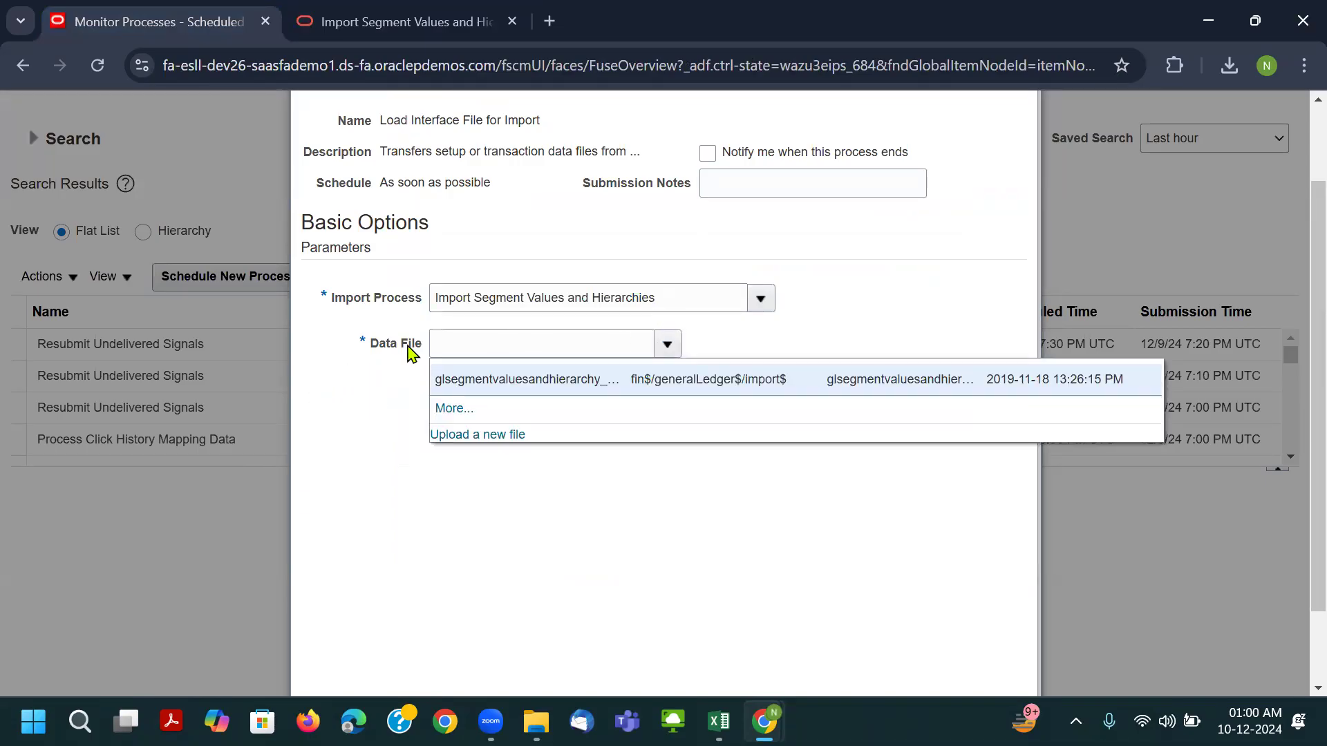
{"action": "left_click", "coordinate": [489, 435]}
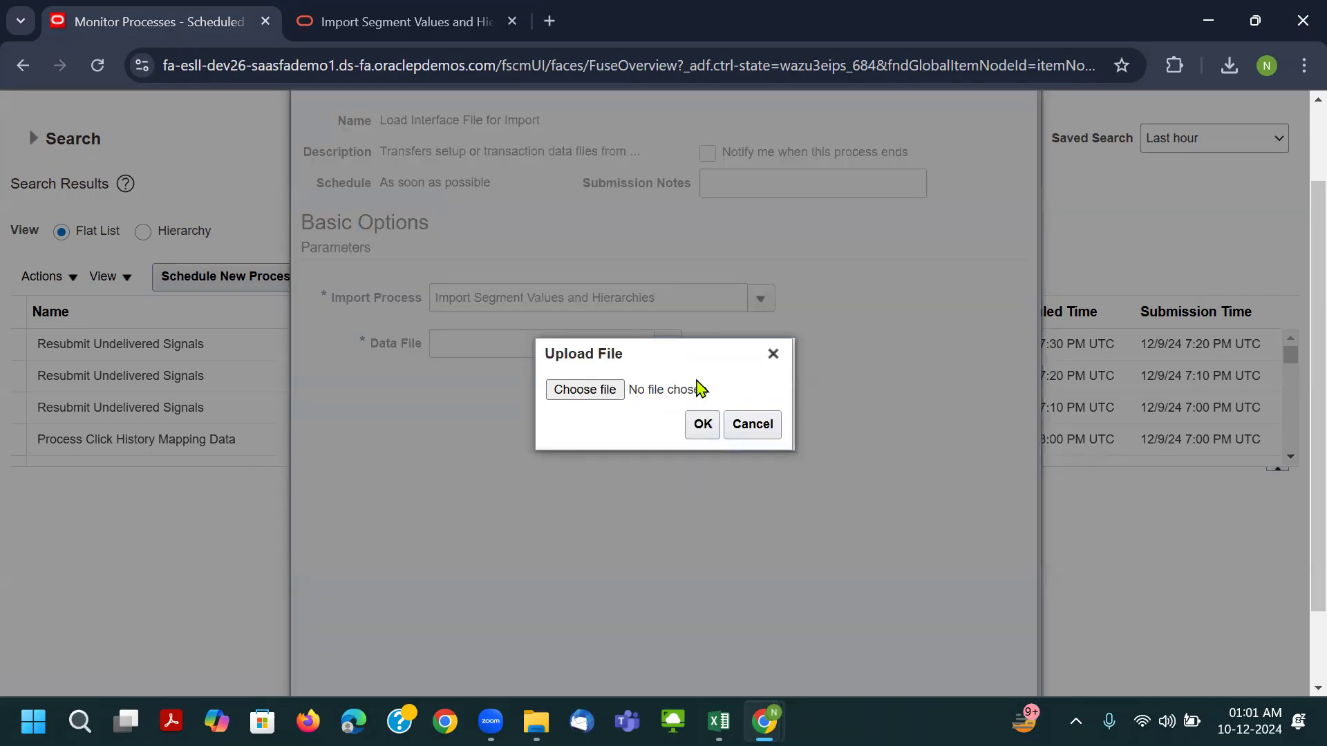
{"action": "left_click", "coordinate": [774, 354]}
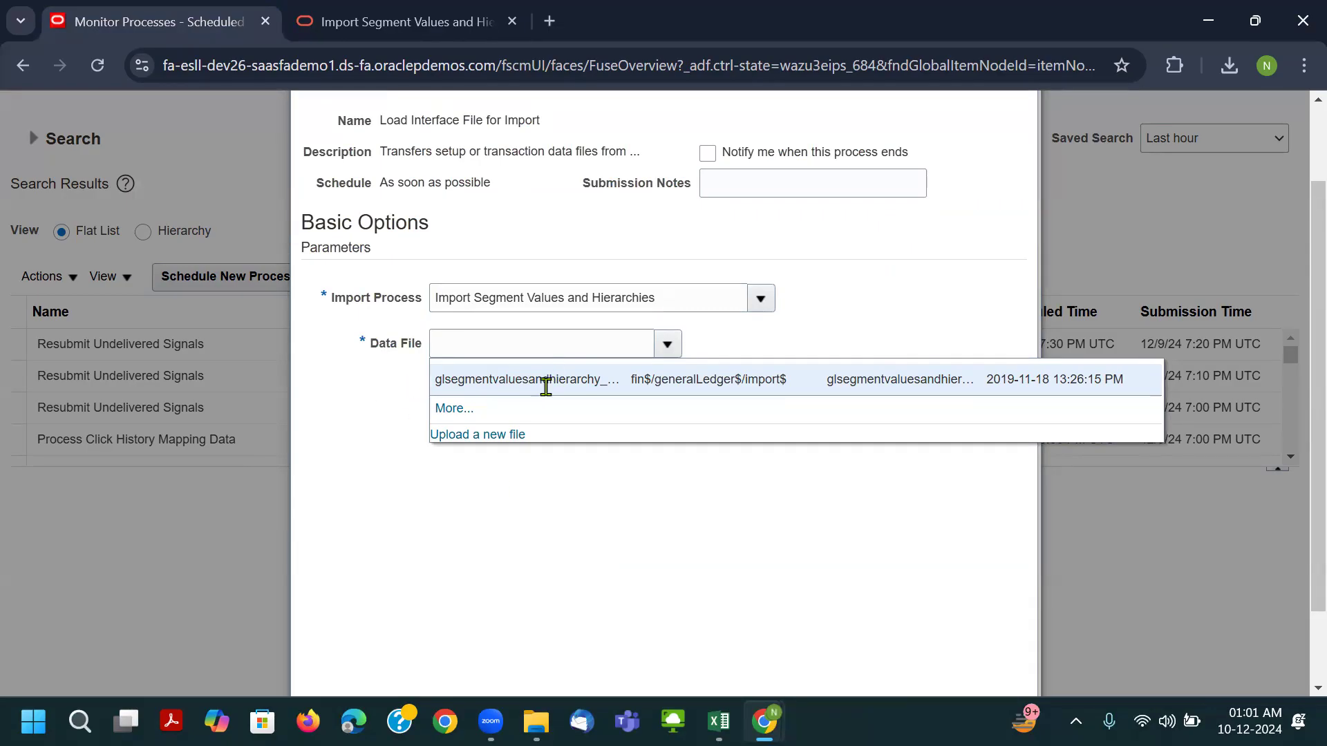
Upload the glsegmentvaluesandhierarchy ZIP file from the BYD-YT-Load folder as the data file.
{"action": "left_click", "coordinate": [470, 437]}
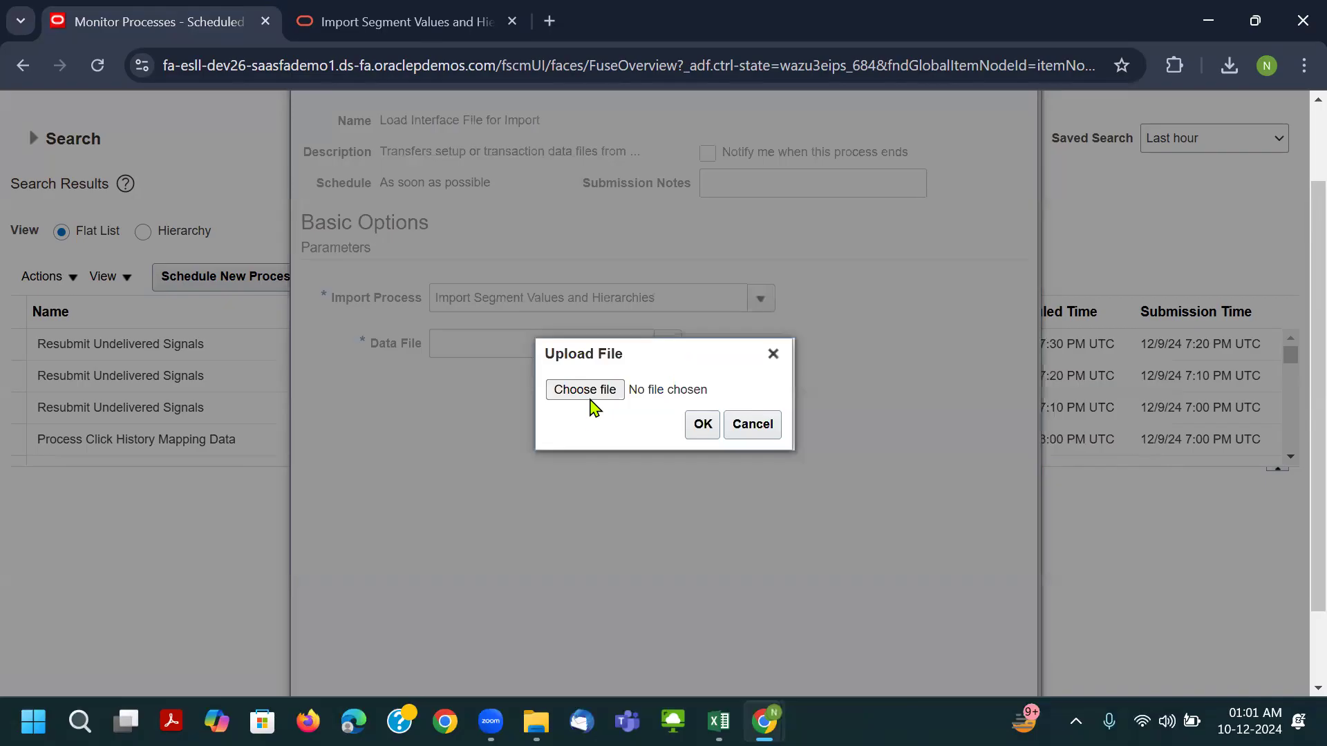
{"action": "left_click", "coordinate": [589, 392]}
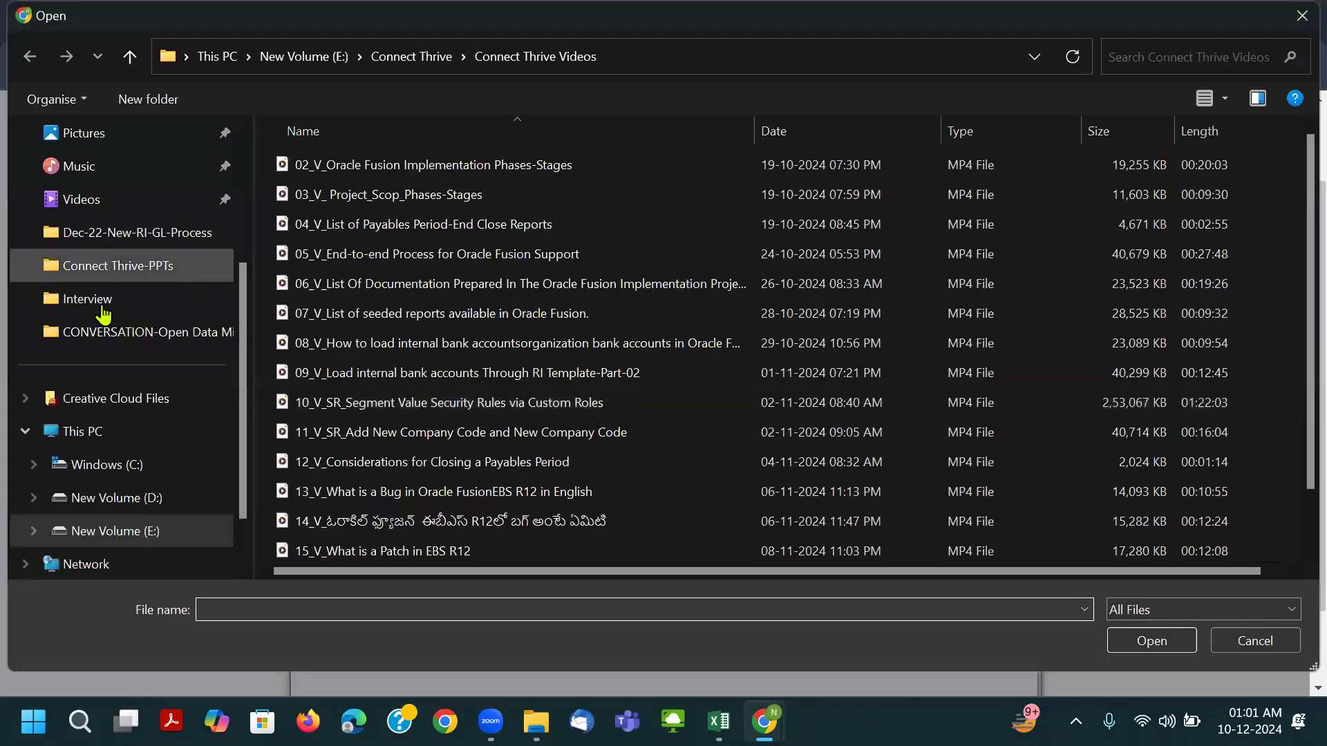
{"action": "left_click", "coordinate": [163, 247]}
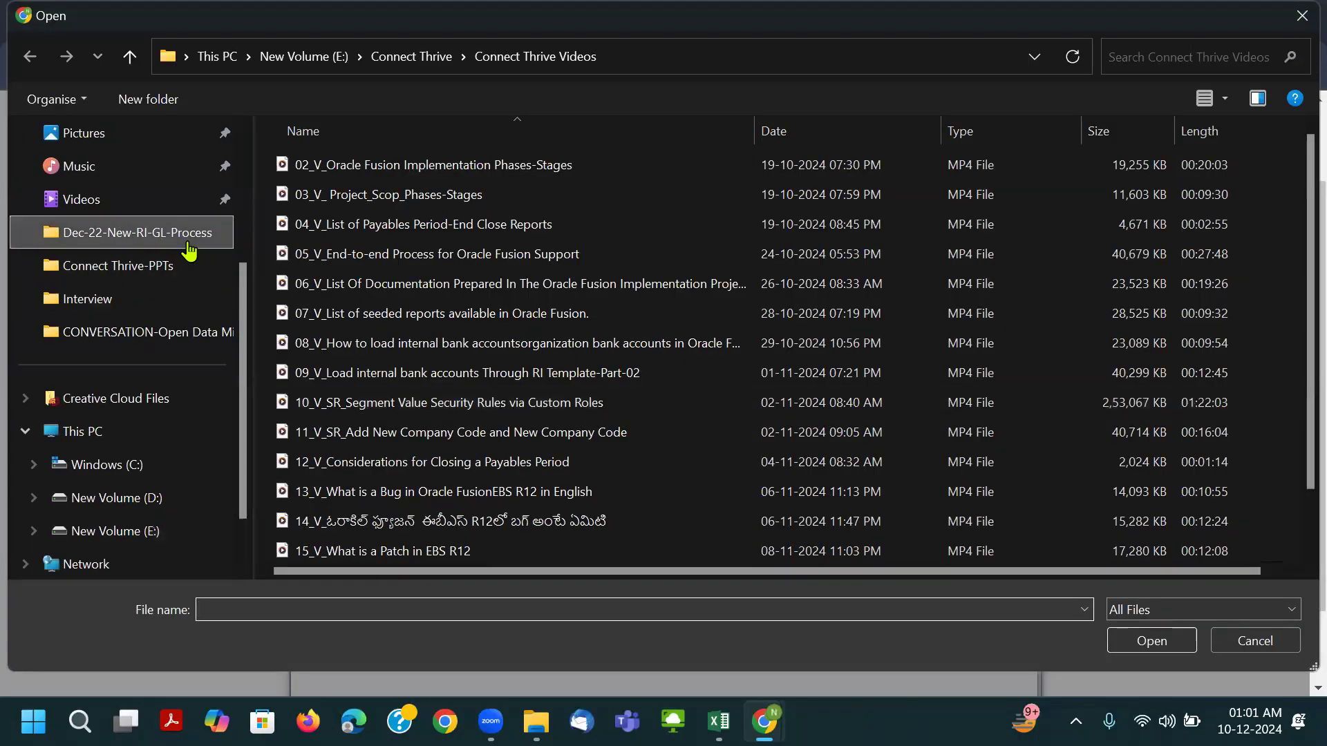
{"action": "double_click", "coordinate": [321, 164]}
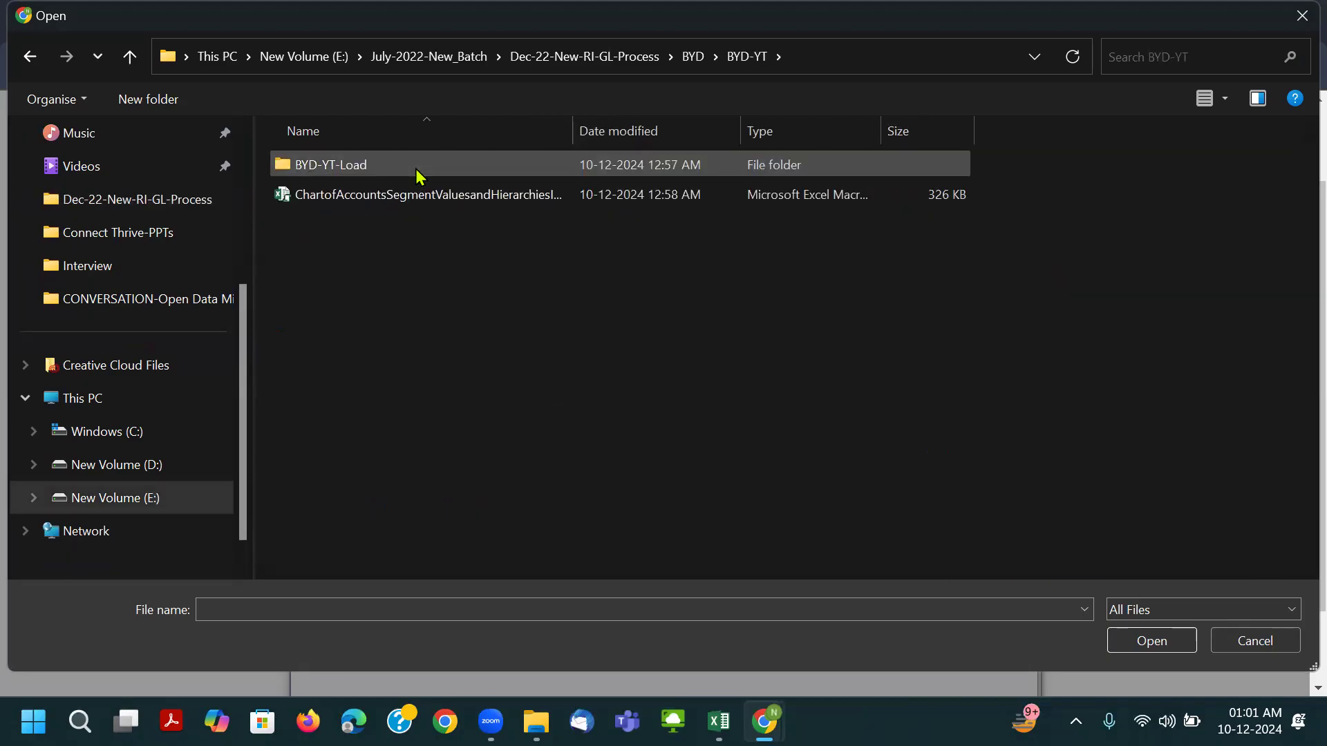
{"action": "double_click", "coordinate": [418, 177]}
{"action": "left_click", "coordinate": [405, 175]}
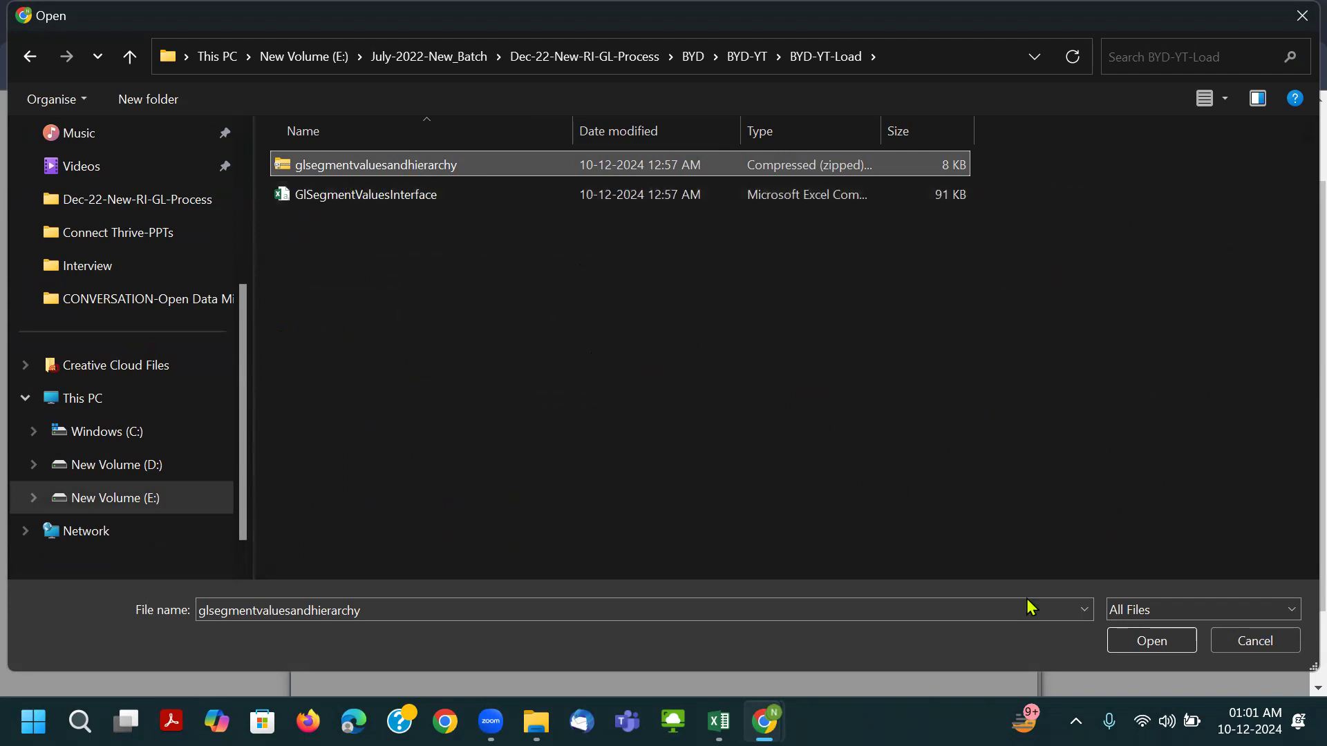
{"action": "left_click", "coordinate": [1122, 638]}
{"action": "left_click", "coordinate": [702, 426]}
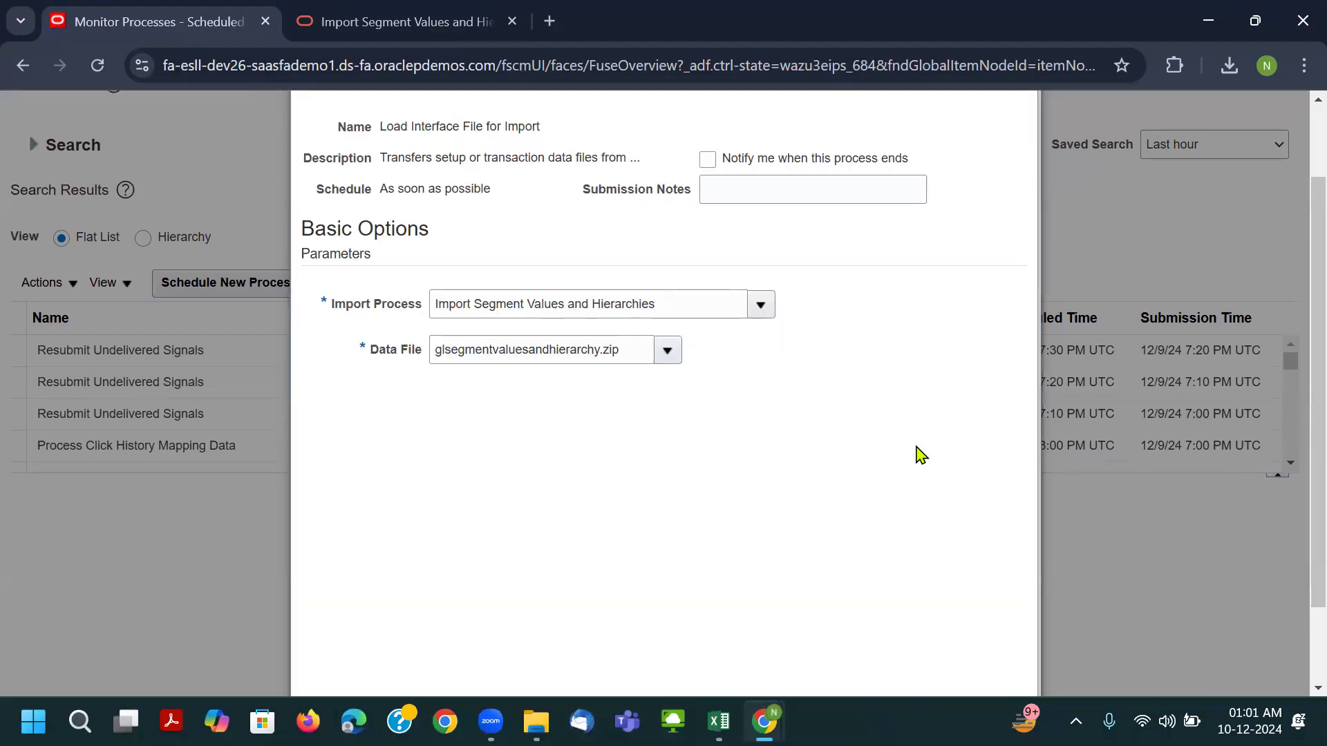
Submit the Load Interface File for Import process and refresh the scheduled processes list to track its child processes.
{"action": "scroll", "coordinate": [907, 442], "scroll_direction": "up", "scroll_amount": 3}
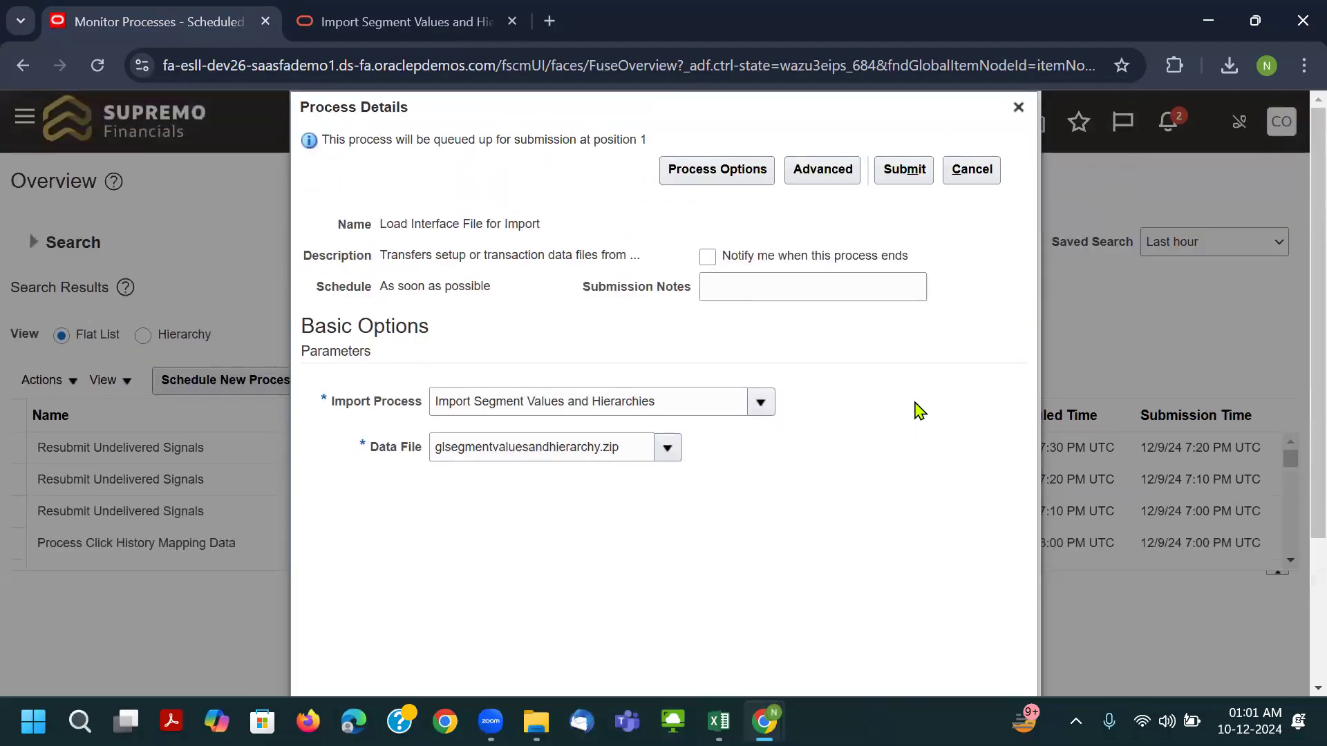
{"action": "left_click", "coordinate": [902, 177]}
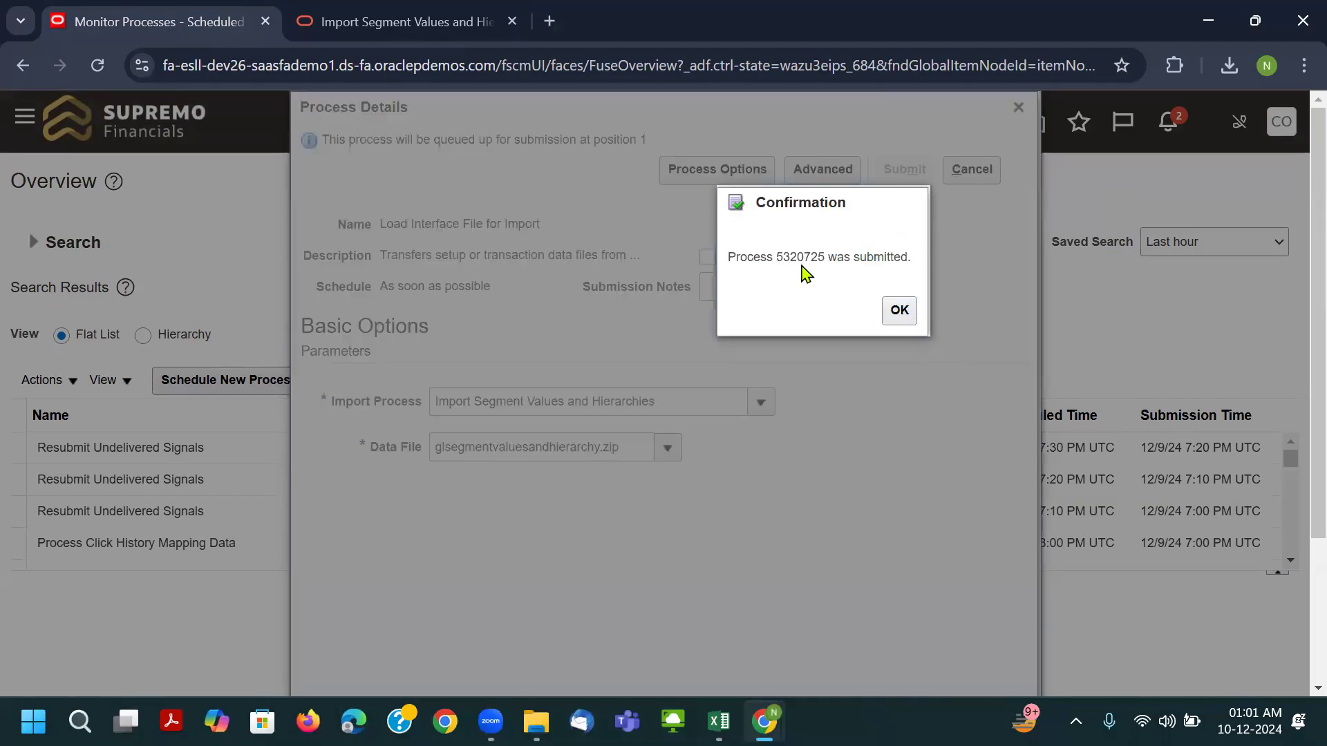
{"action": "left_click", "coordinate": [898, 310]}
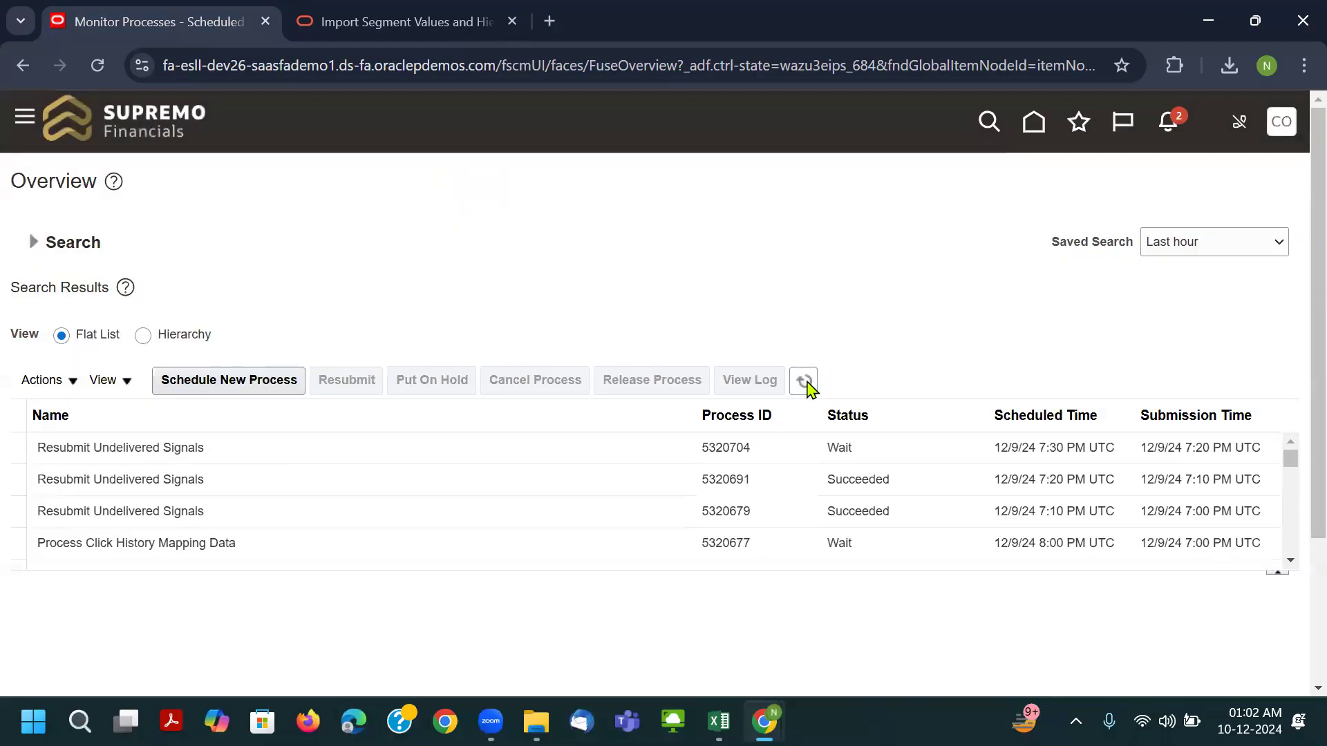
{"action": "left_click", "coordinate": [805, 383]}
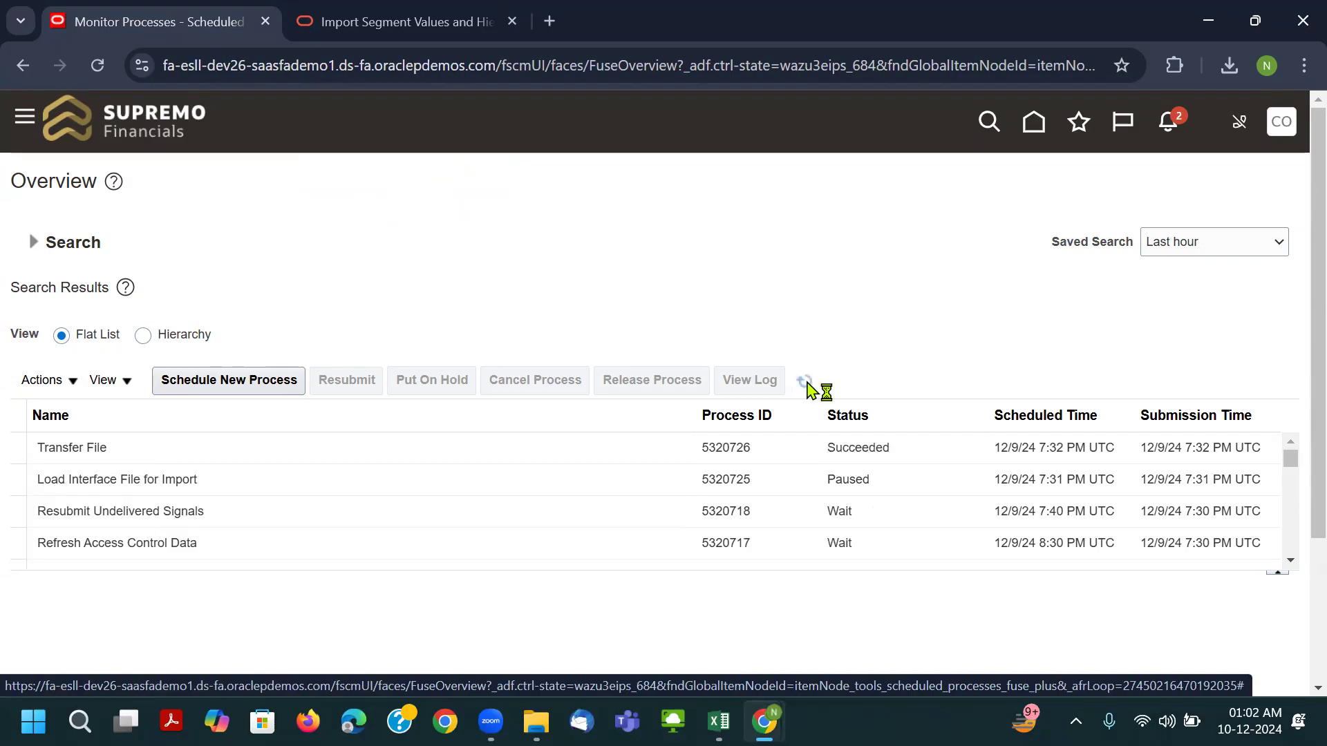
{"action": "left_click", "coordinate": [807, 384]}
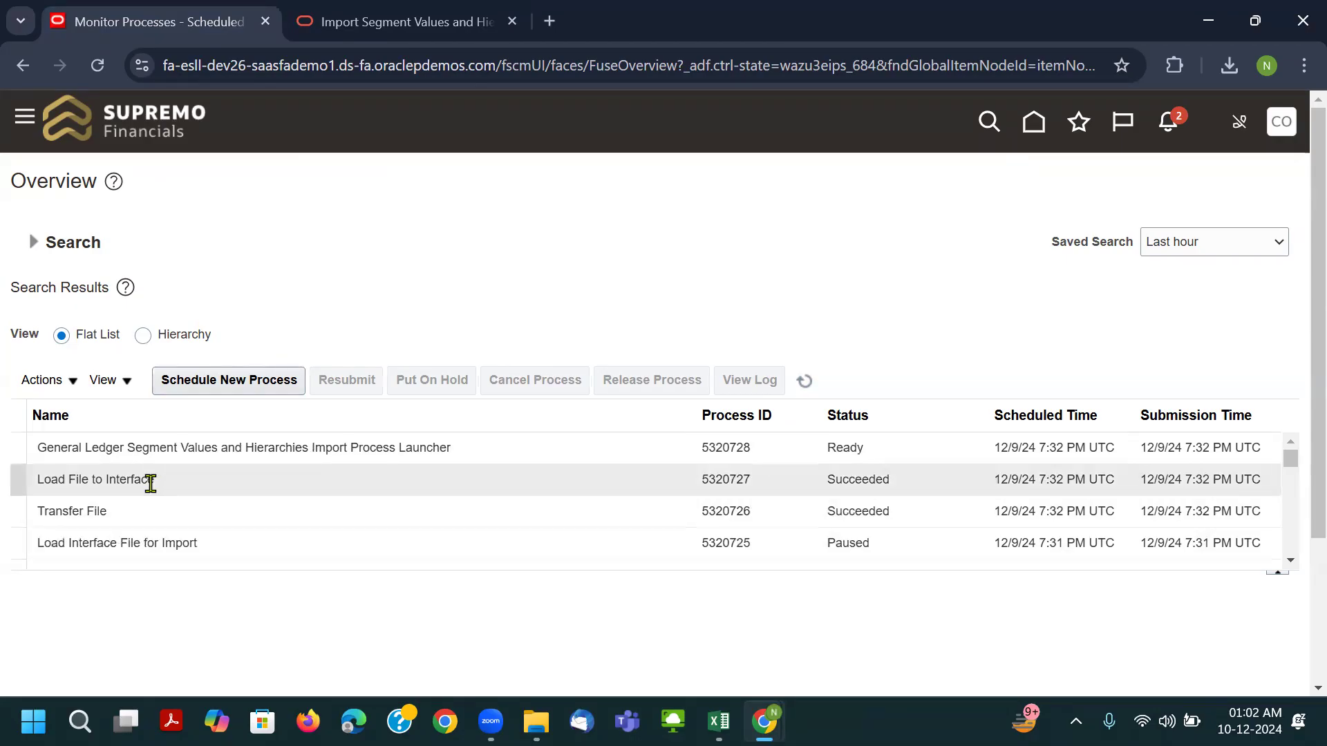
Switch to Excel and view the template's GL_SEGMENT_HIER_INTERFACE and GL_SEGMENT_VALUES_INTERFACE sheets, and return to the scheduled processes in the browser.
{"action": "key", "text": "alt+Tab"}
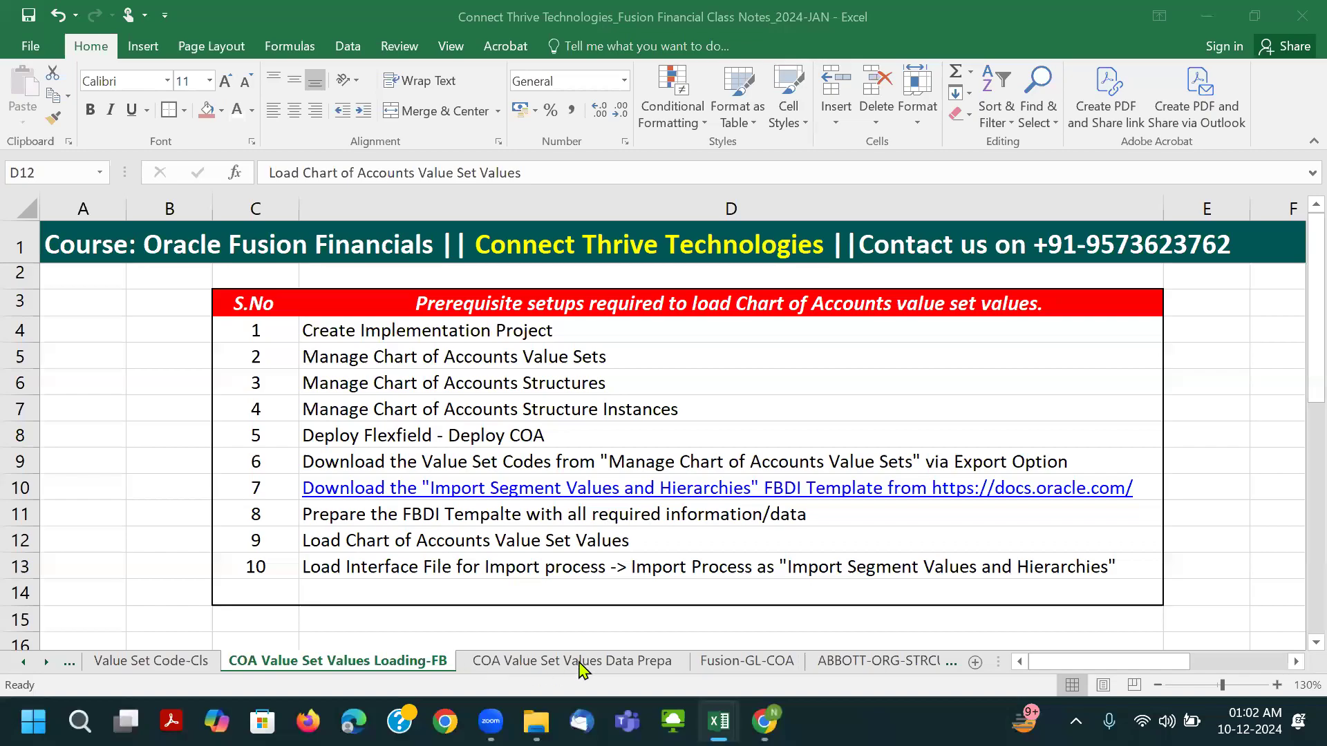
{"action": "key", "text": "alt+Tab"}
{"action": "left_click", "coordinate": [423, 662]}
{"action": "left_click", "coordinate": [646, 662]}
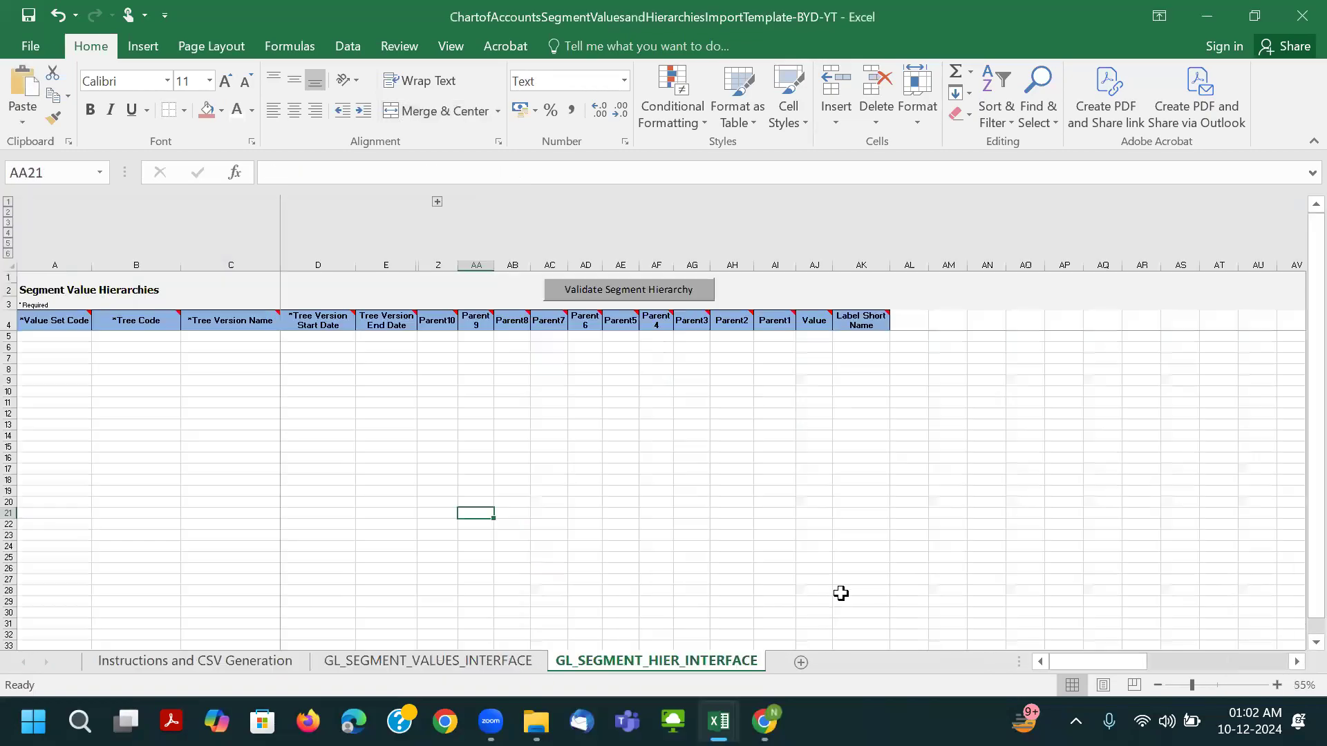
{"action": "left_click", "coordinate": [498, 658]}
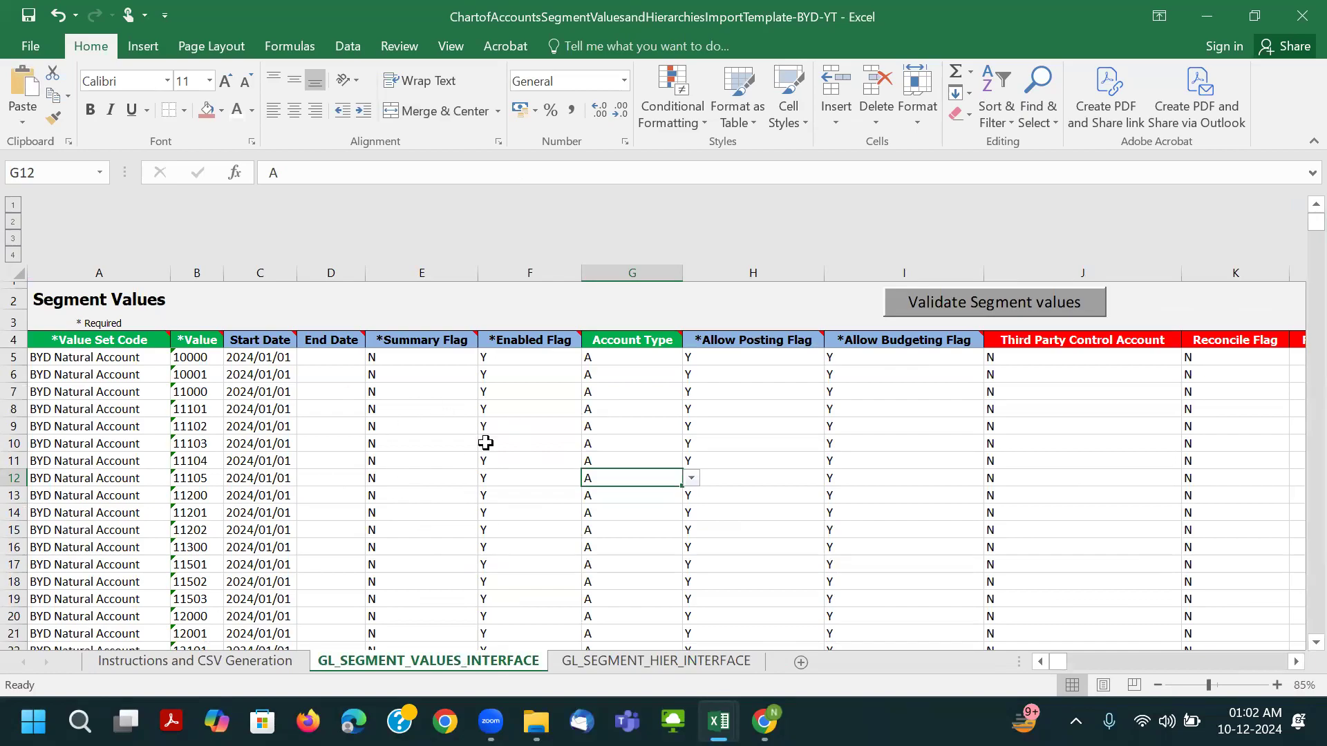
{"action": "key", "text": "alt+Tab"}
{"action": "key", "text": "alt+Tab"}
{"action": "key", "text": "alt+Tab"}
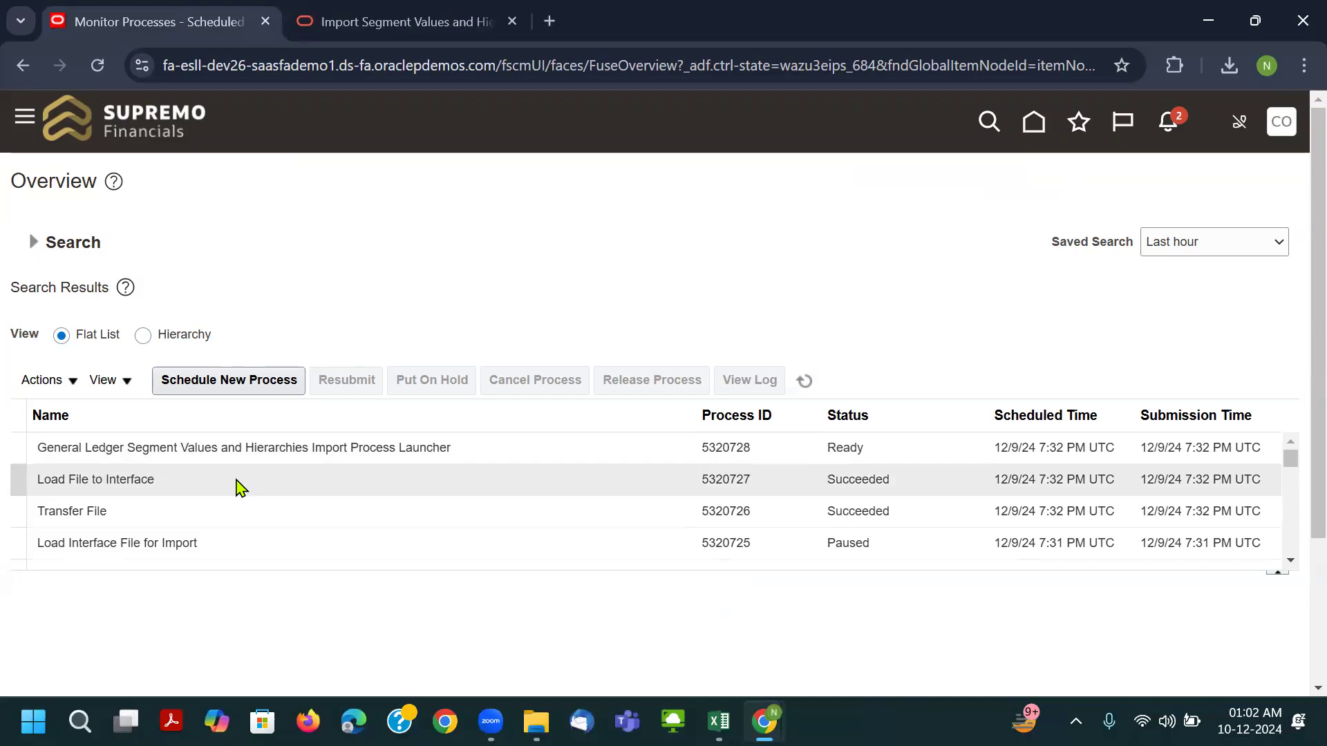
Look once more at the segment values sheet of the BYD-YT import template in Excel, and return to the browser.
{"action": "key", "text": "alt+Tab"}
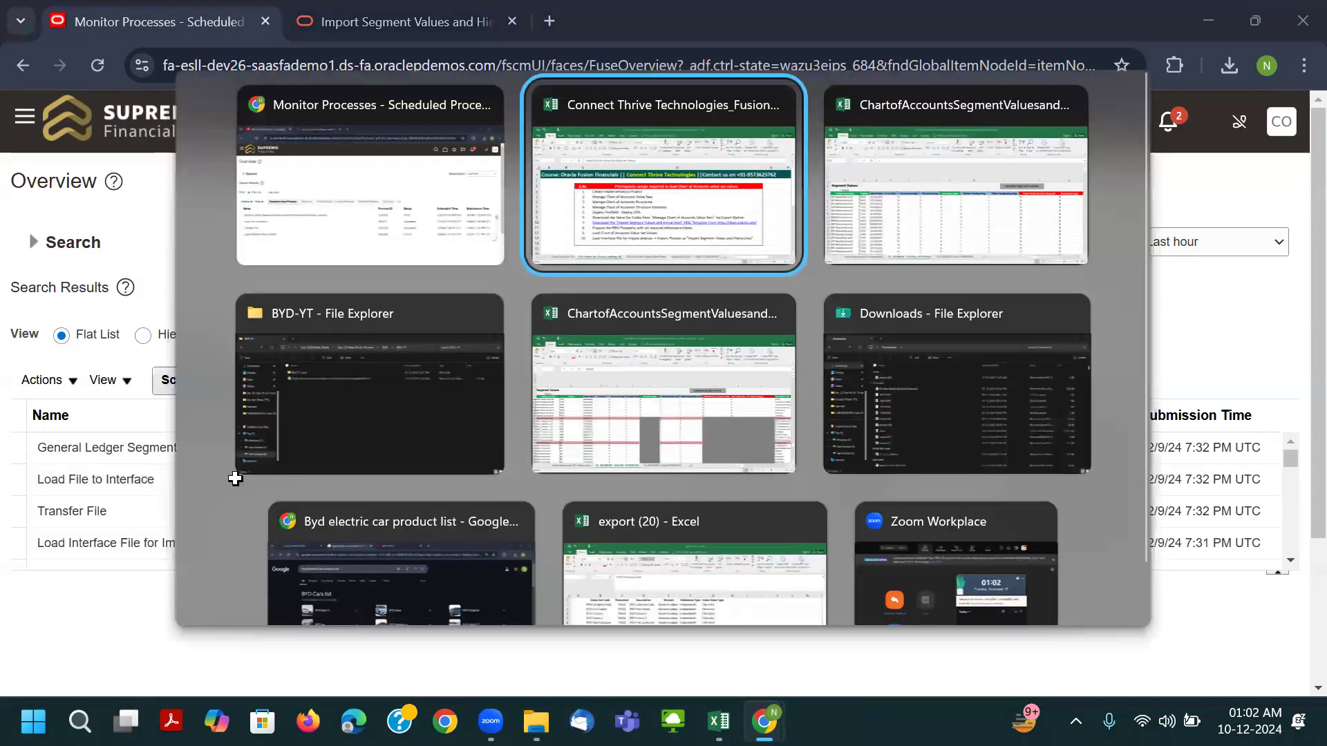
{"action": "key", "text": "alt+Tab"}
{"action": "key", "text": "alt+Tab"}
{"action": "key", "text": "alt+Tab"}
{"action": "key", "text": "alt+Tab"}
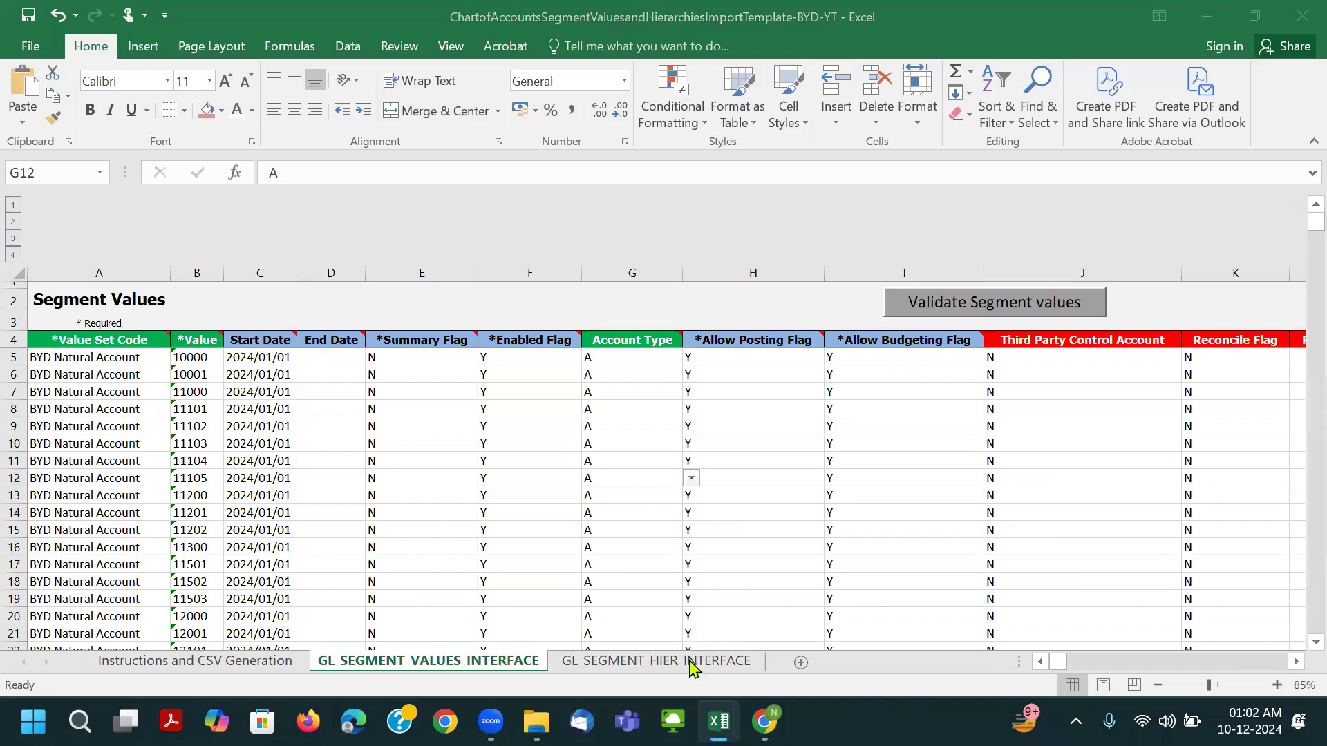
{"action": "key", "text": "alt+Tab"}
{"action": "key", "text": "alt+Tab"}
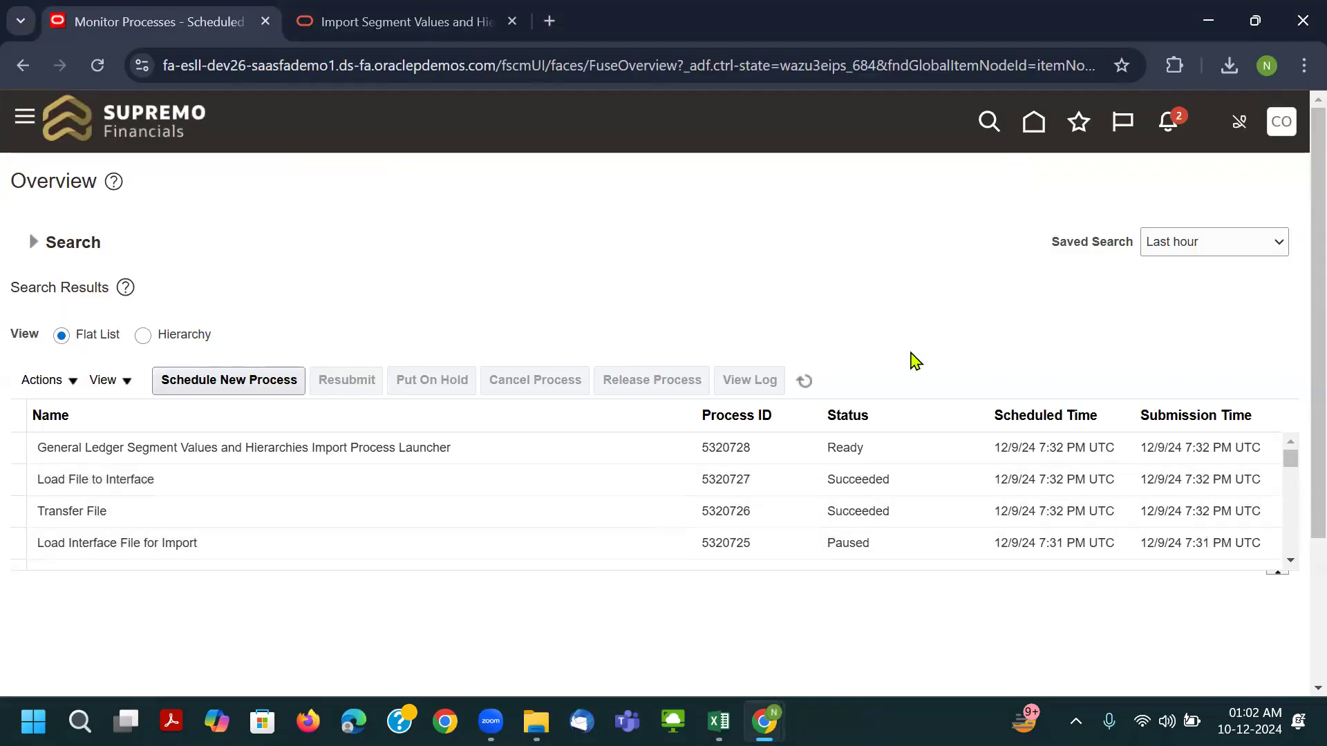
Refresh the scheduled processes and check the status of each process launched by the interface file load.
{"action": "left_click", "coordinate": [808, 382]}
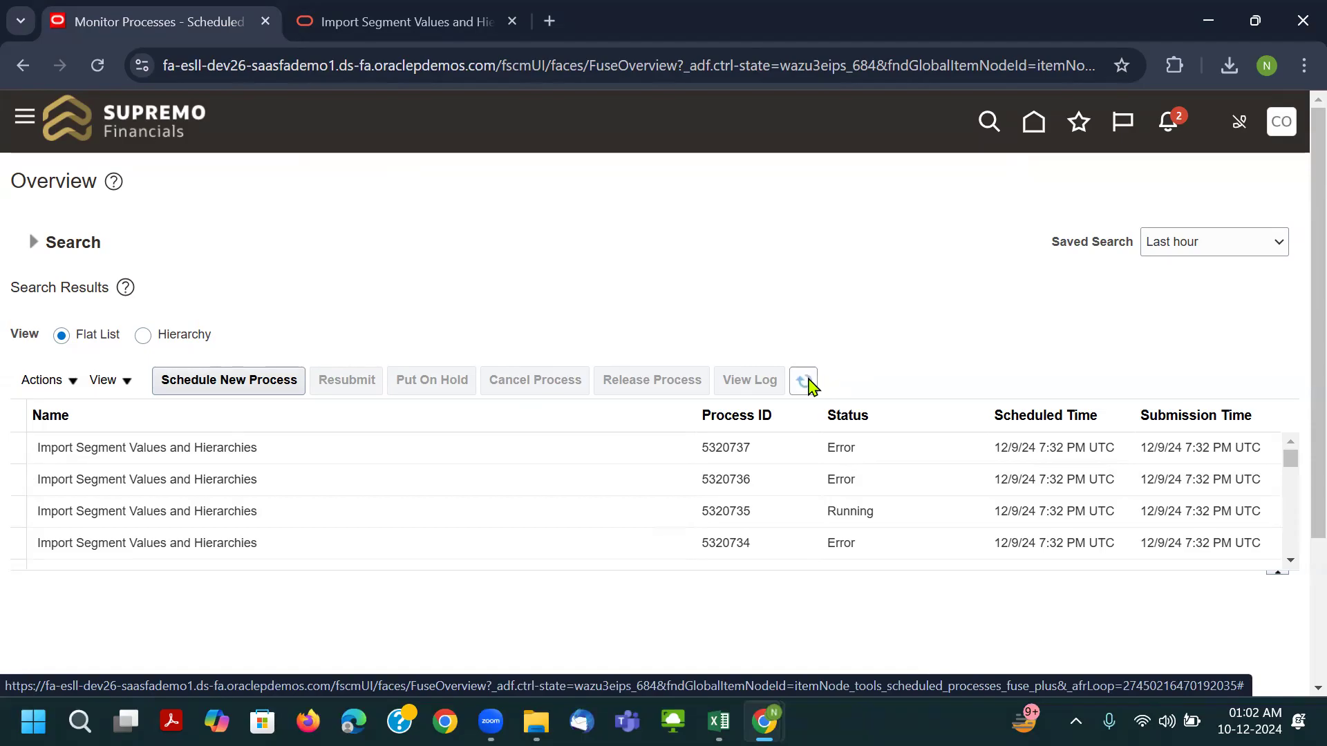
{"action": "scroll", "coordinate": [1298, 373], "scroll_direction": "down", "scroll_amount": 1}
{"action": "left_click", "coordinate": [1291, 497]}
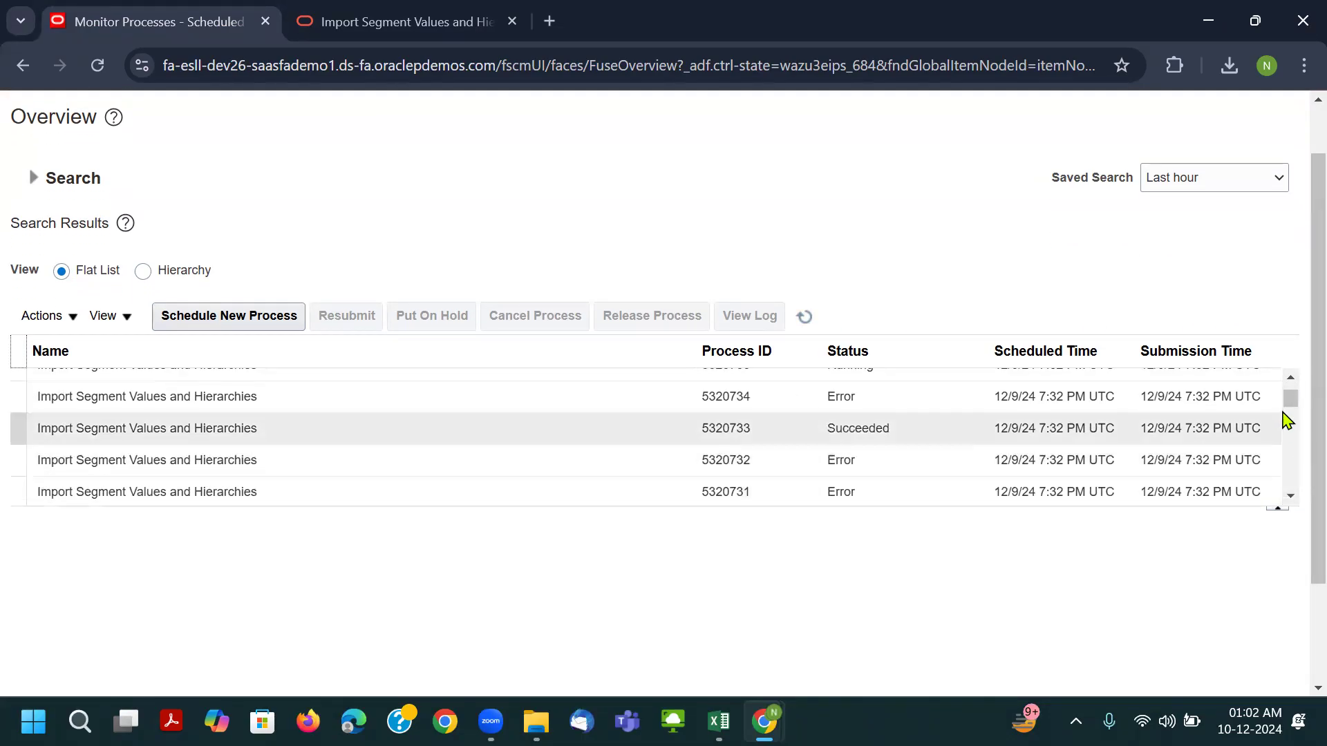
{"action": "left_click_drag", "start_coordinate": [1291, 399], "coordinate": [1288, 380]}
{"action": "left_click", "coordinate": [1290, 496]}
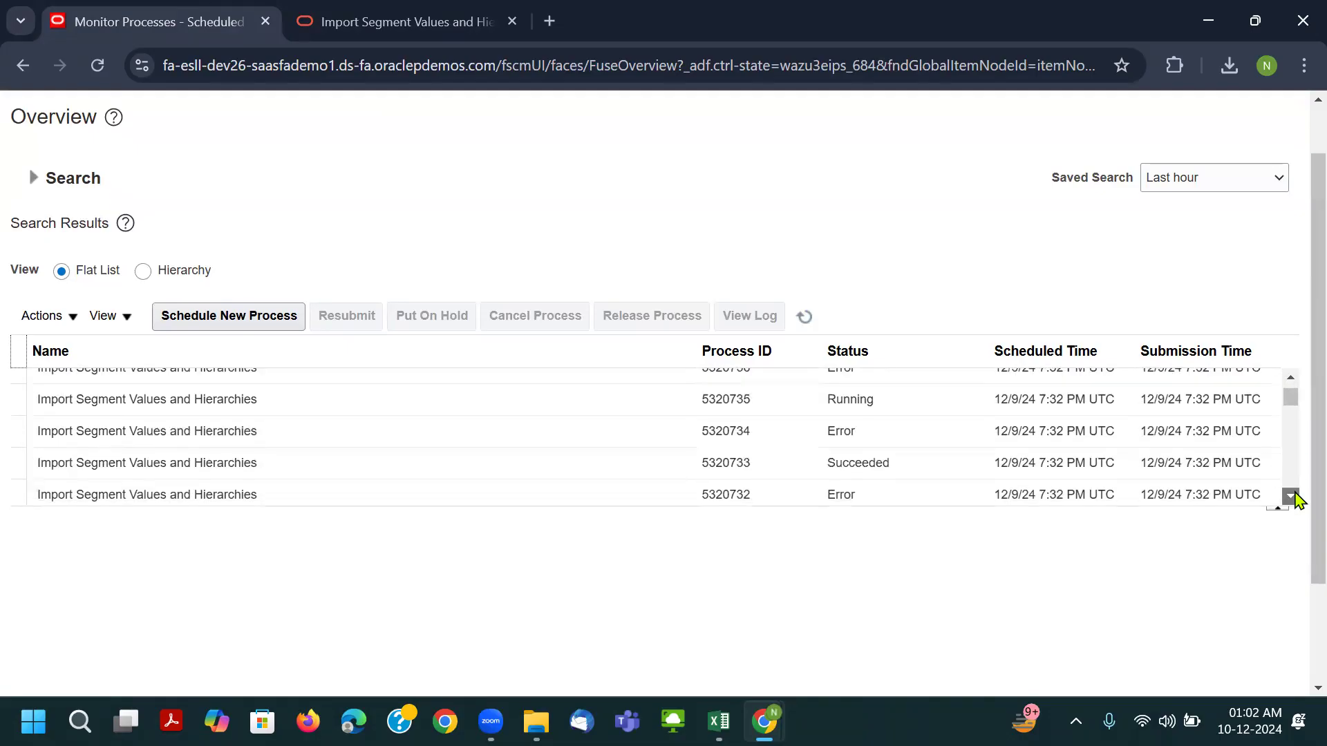
{"action": "left_click", "coordinate": [1290, 496]}
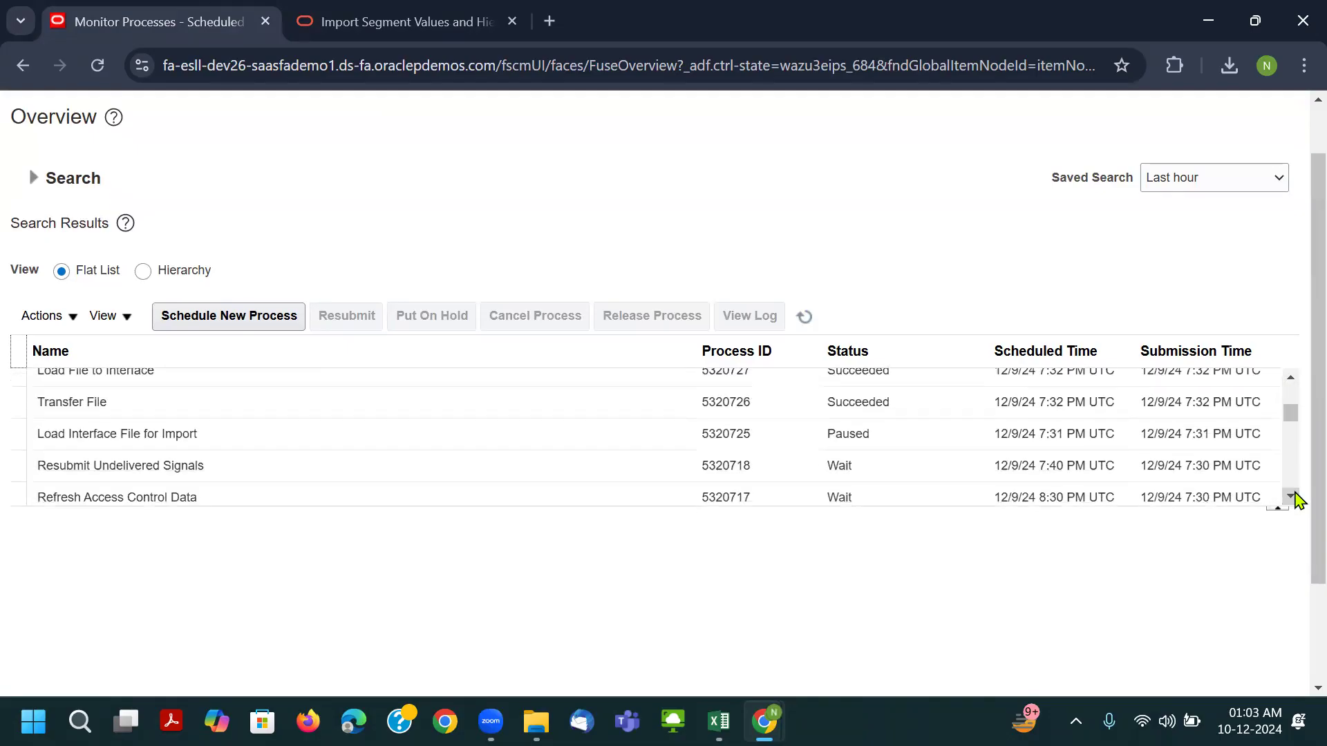
{"action": "left_click_drag", "start_coordinate": [1291, 413], "coordinate": [1289, 355]}
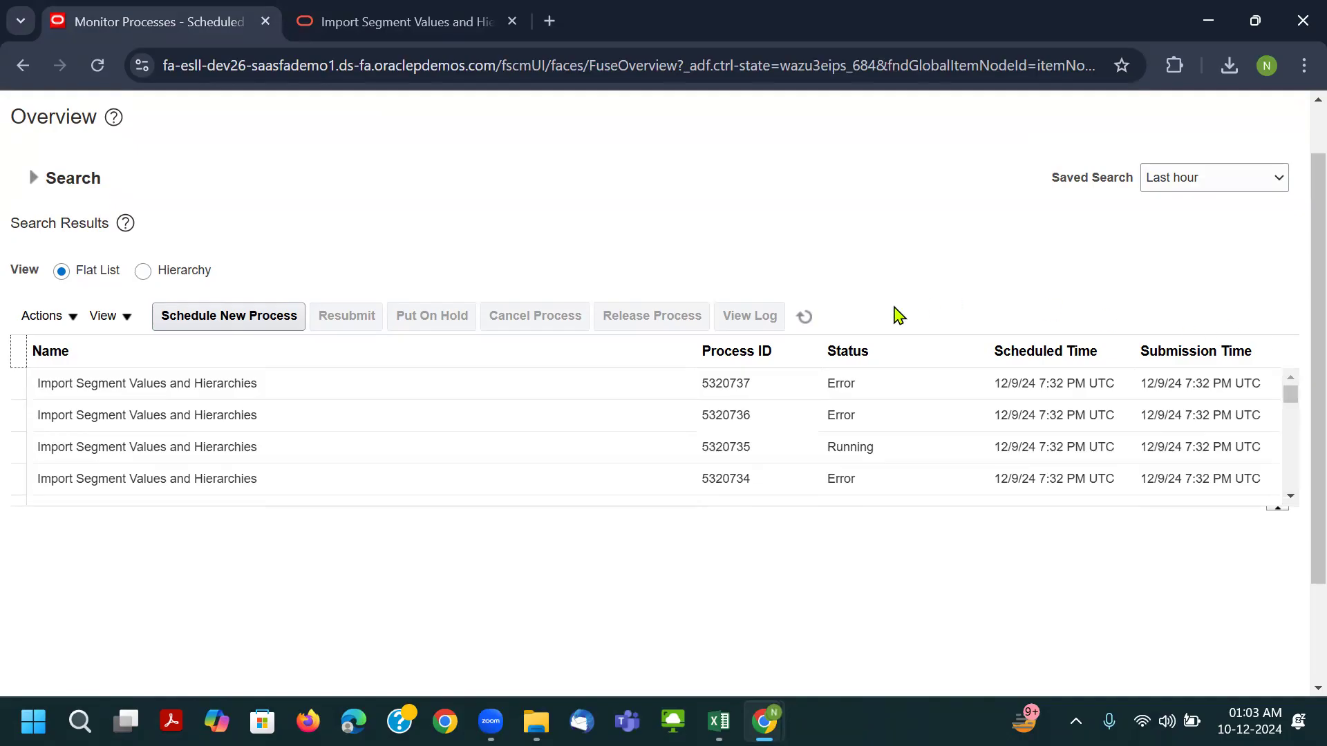
Refresh the list again and review the final statuses of the Import Segment Values and Hierarchies processes.
{"action": "left_click", "coordinate": [806, 317]}
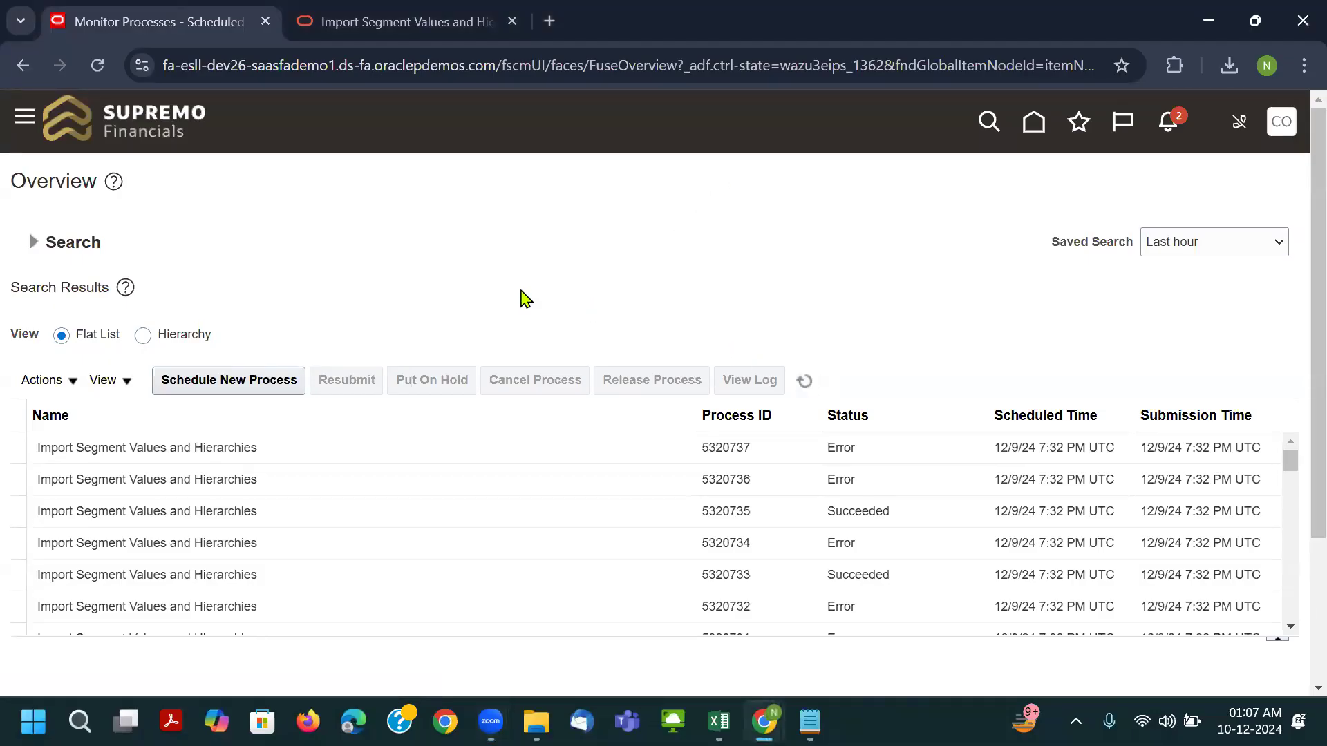
{"action": "scroll", "coordinate": [631, 299], "scroll_direction": "down", "scroll_amount": 2}
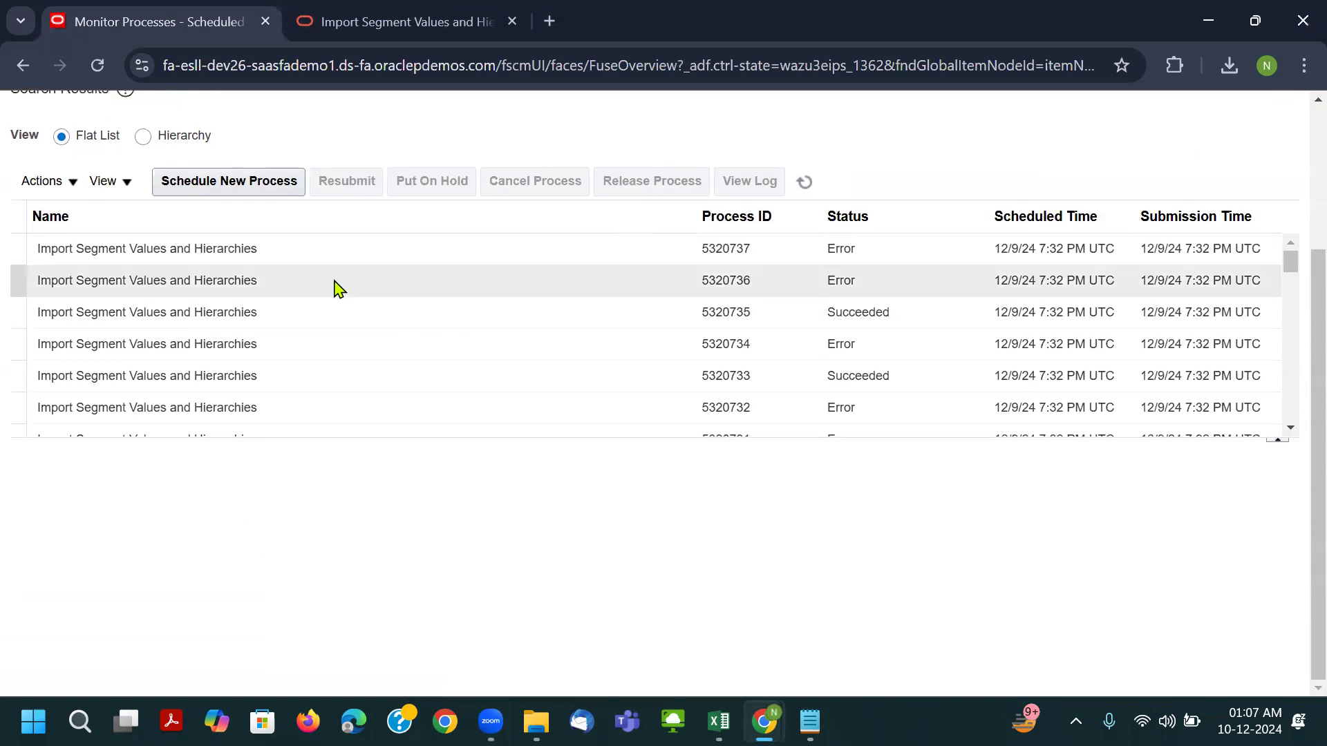
{"action": "scroll", "coordinate": [338, 288], "scroll_direction": "up", "scroll_amount": 1}
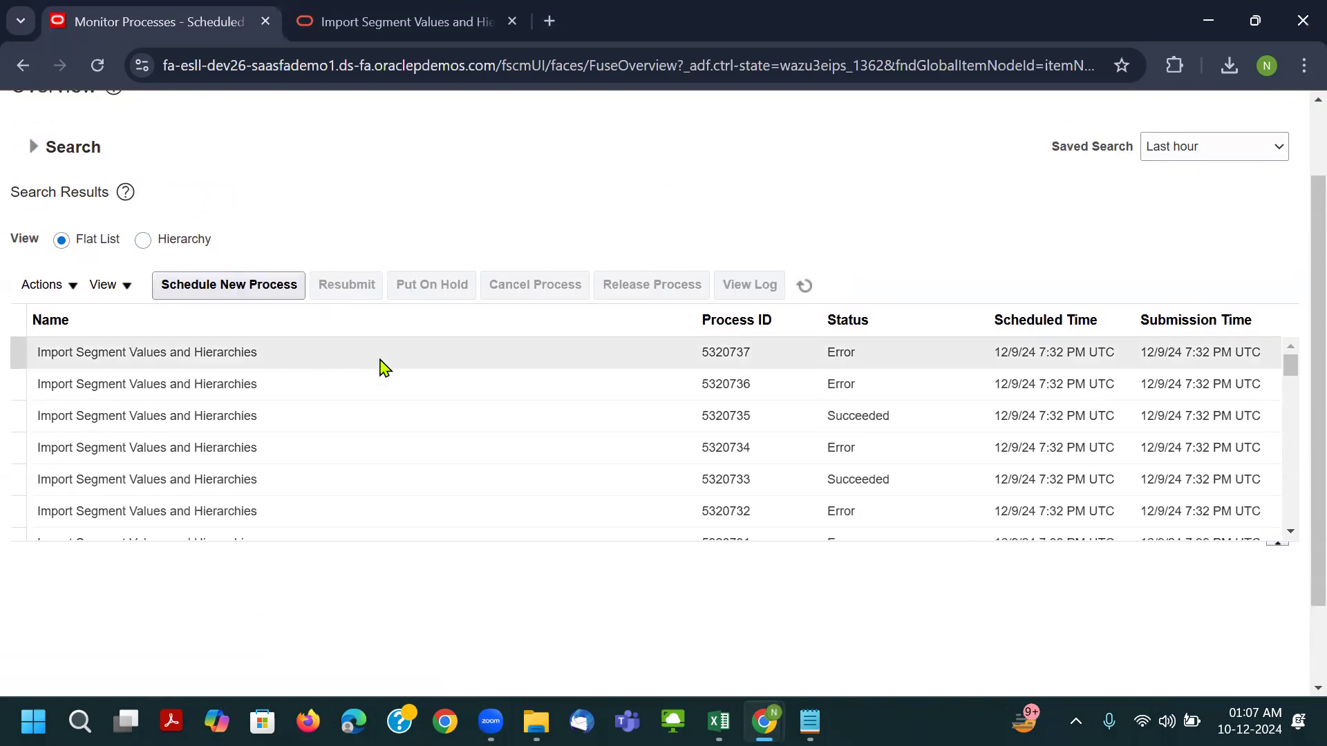
{"action": "scroll", "coordinate": [874, 414], "scroll_direction": "down", "scroll_amount": 1}
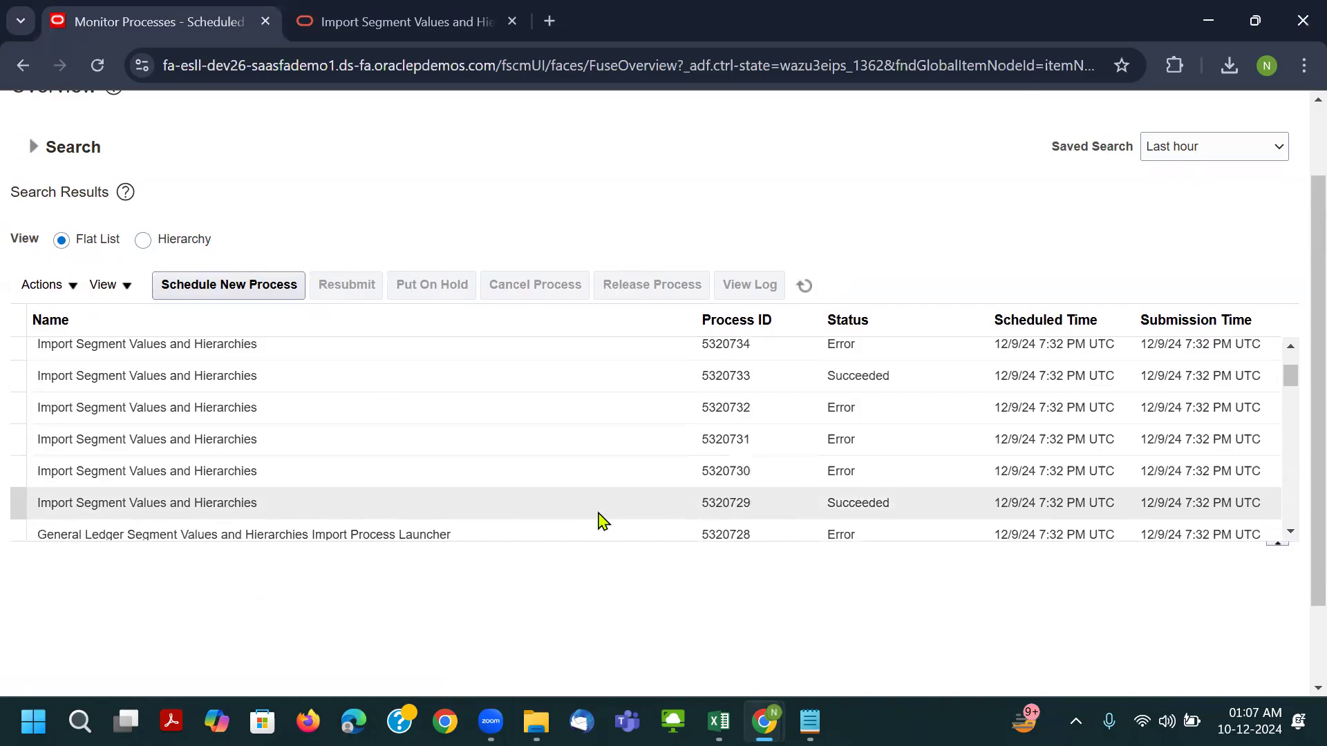
{"action": "scroll", "coordinate": [596, 518], "scroll_direction": "down", "scroll_amount": 1}
{"action": "scroll", "coordinate": [623, 425], "scroll_direction": "up", "scroll_amount": 3}
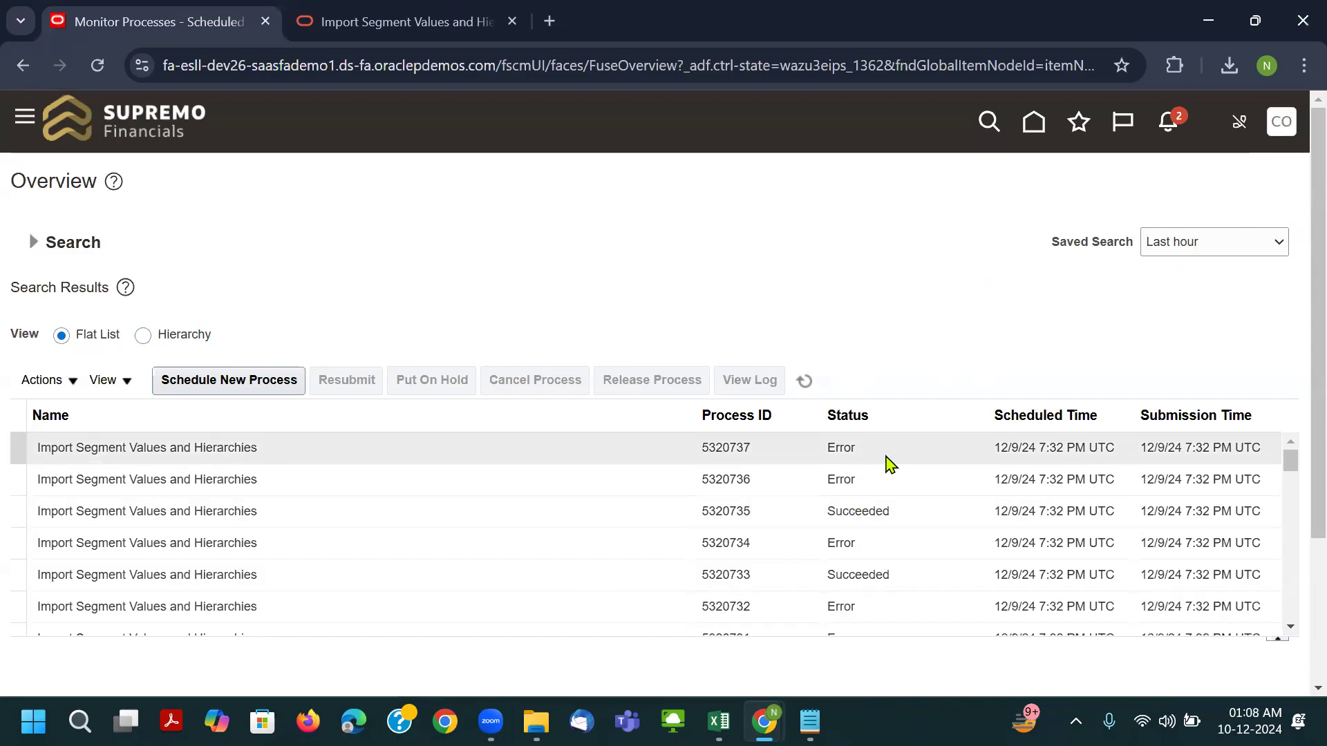
Switch to the BYD-YT import template in Excel and highlight the BYD Cost Center default value 000 in yellow.
{"action": "key", "text": "alt+Tab"}
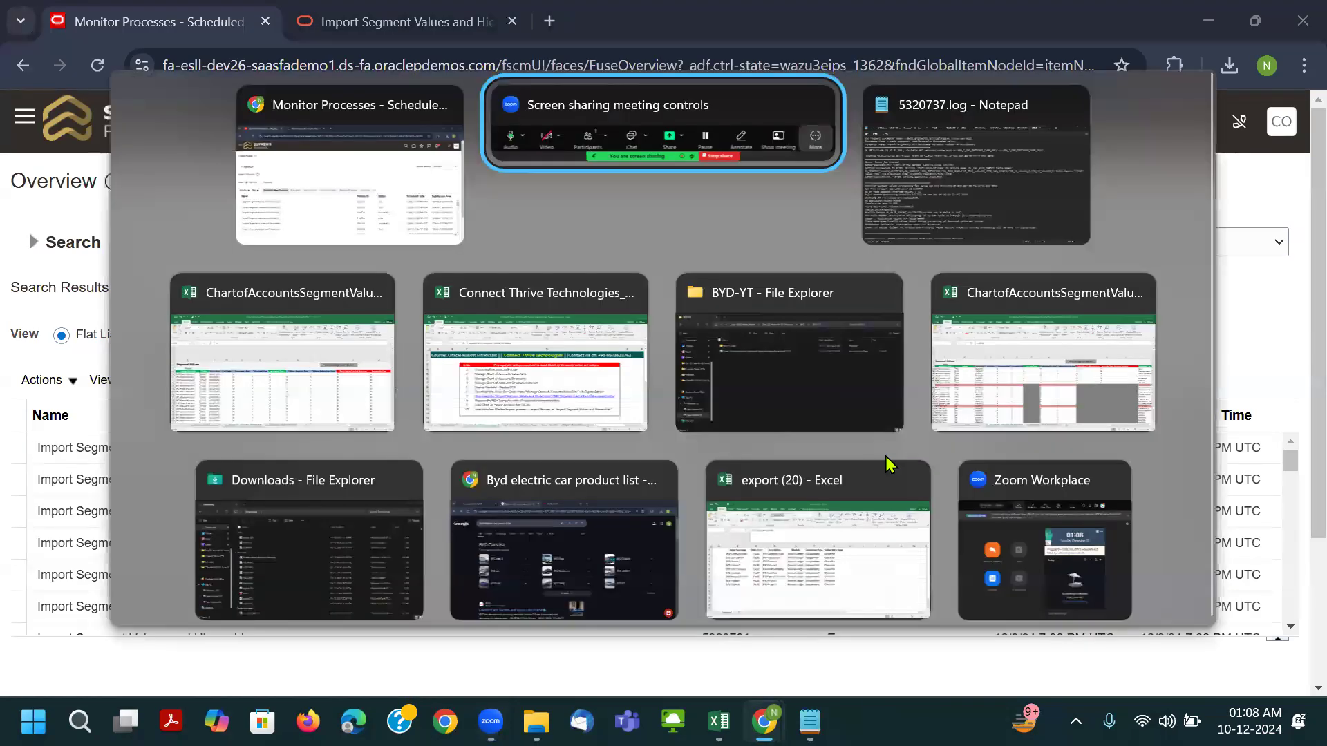
{"action": "key", "text": "alt+Tab"}
{"action": "key", "text": "alt+Tab"}
{"action": "scroll", "coordinate": [260, 499], "scroll_direction": "down", "scroll_amount": 19}
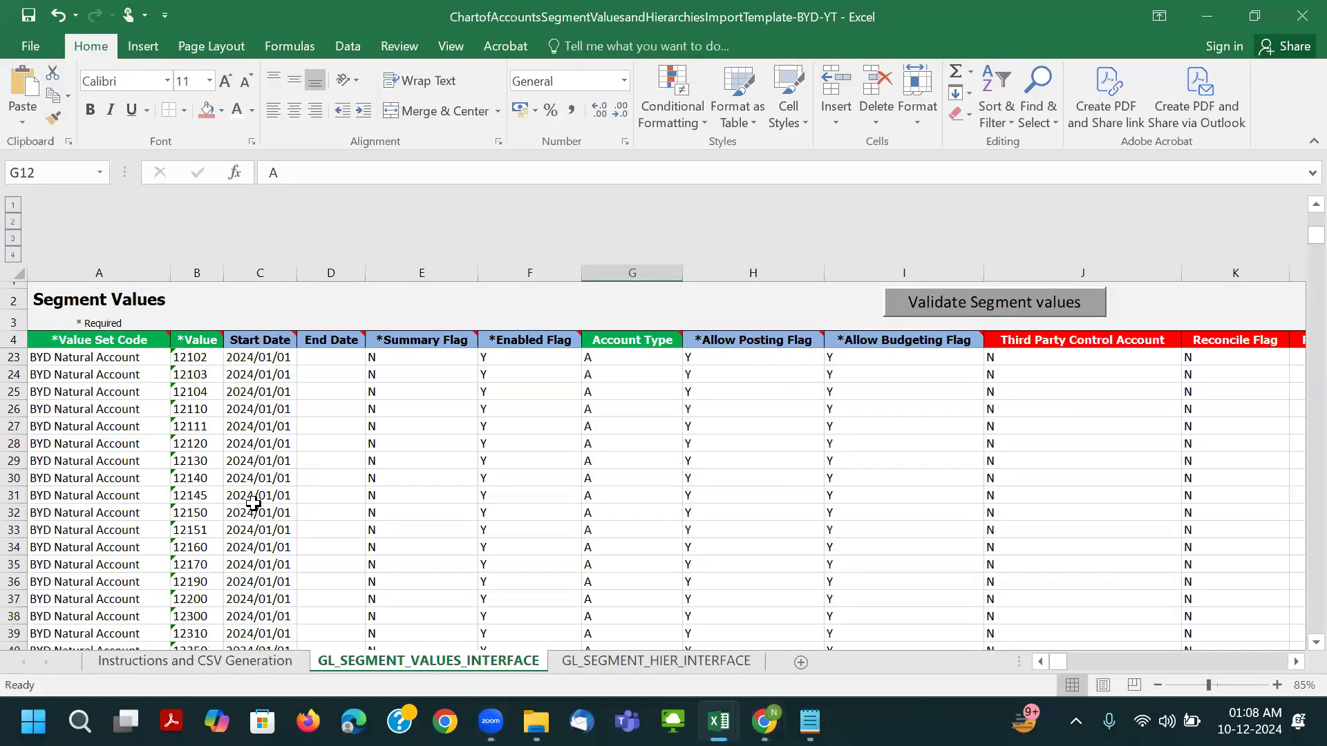
{"action": "scroll", "coordinate": [260, 500], "scroll_direction": "down", "scroll_amount": 20}
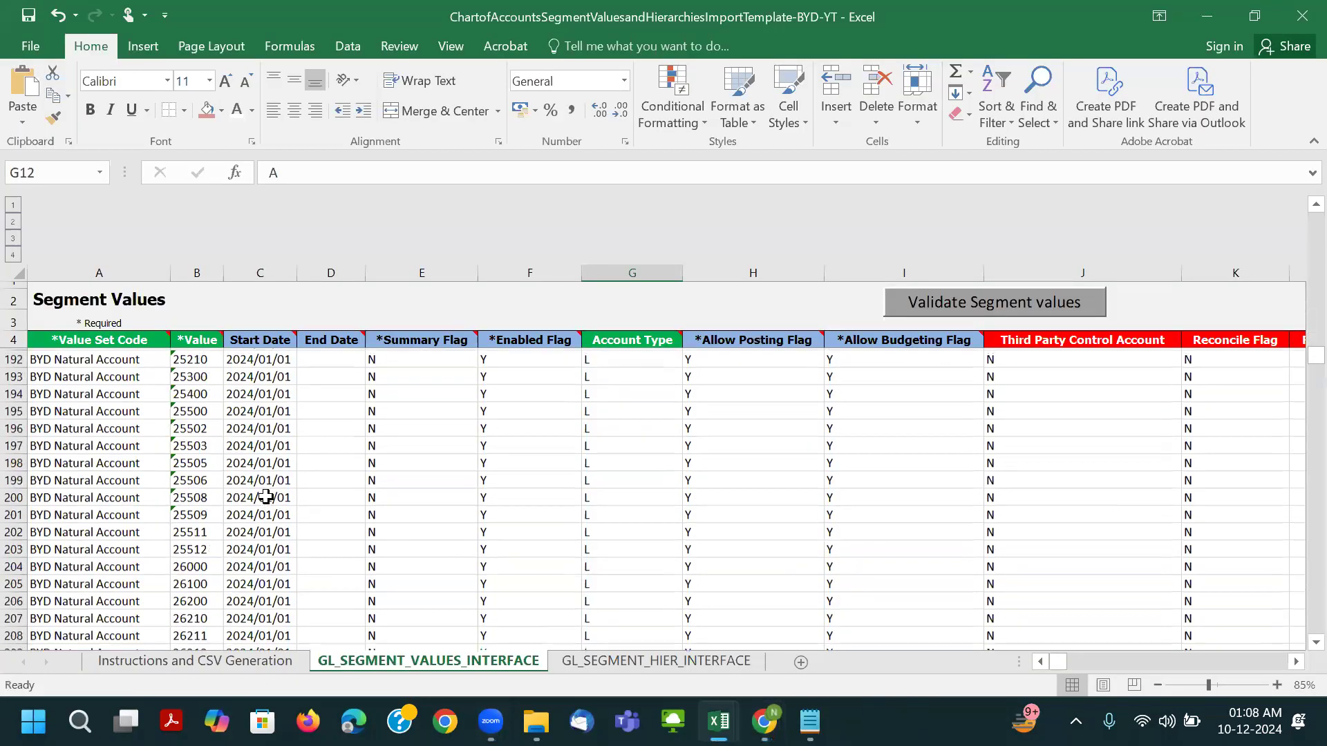
{"action": "scroll", "coordinate": [266, 497], "scroll_direction": "down", "scroll_amount": 16}
{"action": "scroll", "coordinate": [265, 496], "scroll_direction": "down", "scroll_amount": 20}
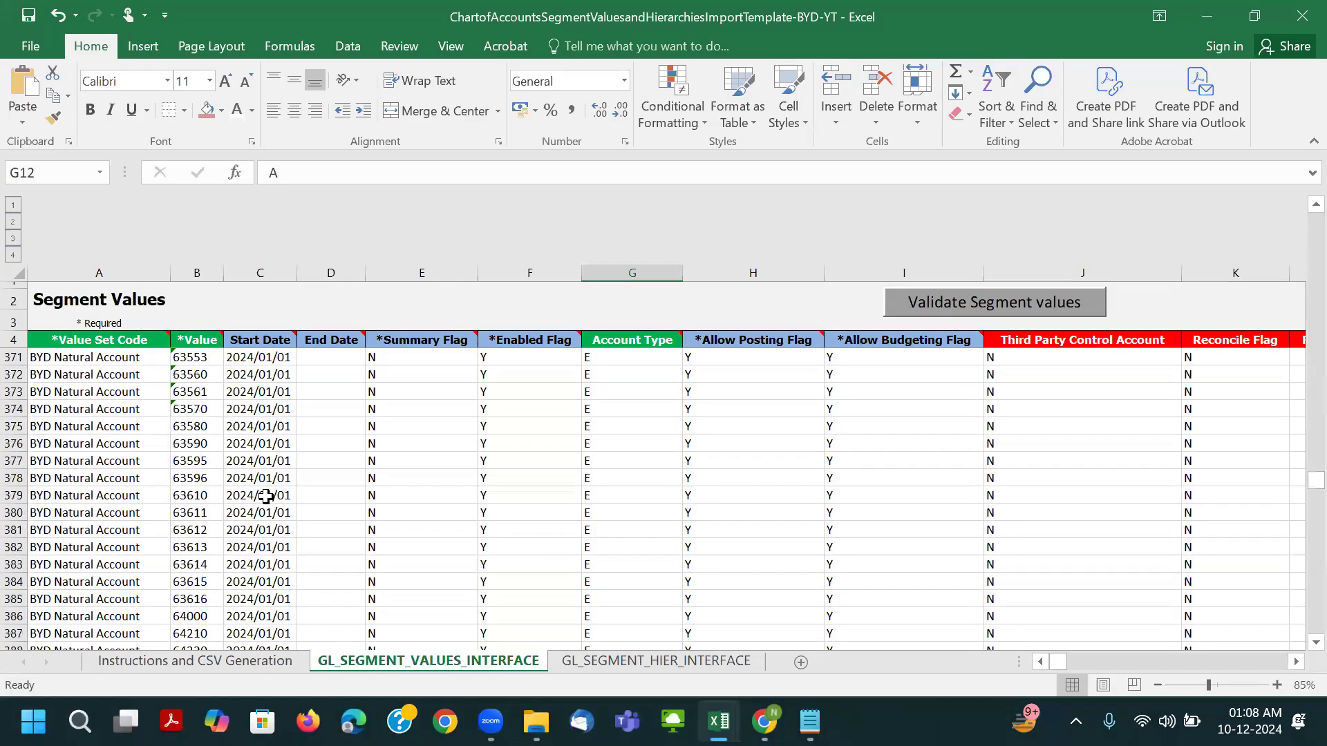
{"action": "scroll", "coordinate": [268, 498], "scroll_direction": "up", "scroll_amount": 5}
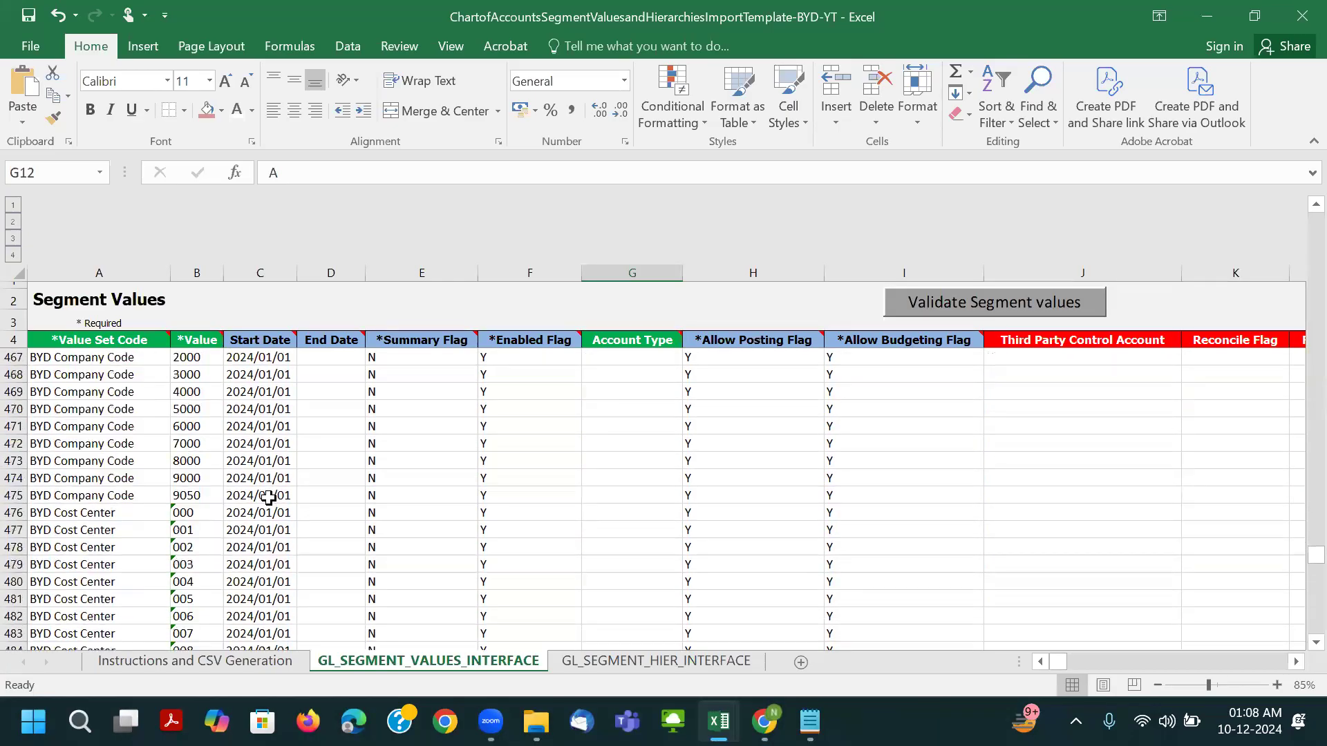
{"action": "left_click", "coordinate": [207, 513]}
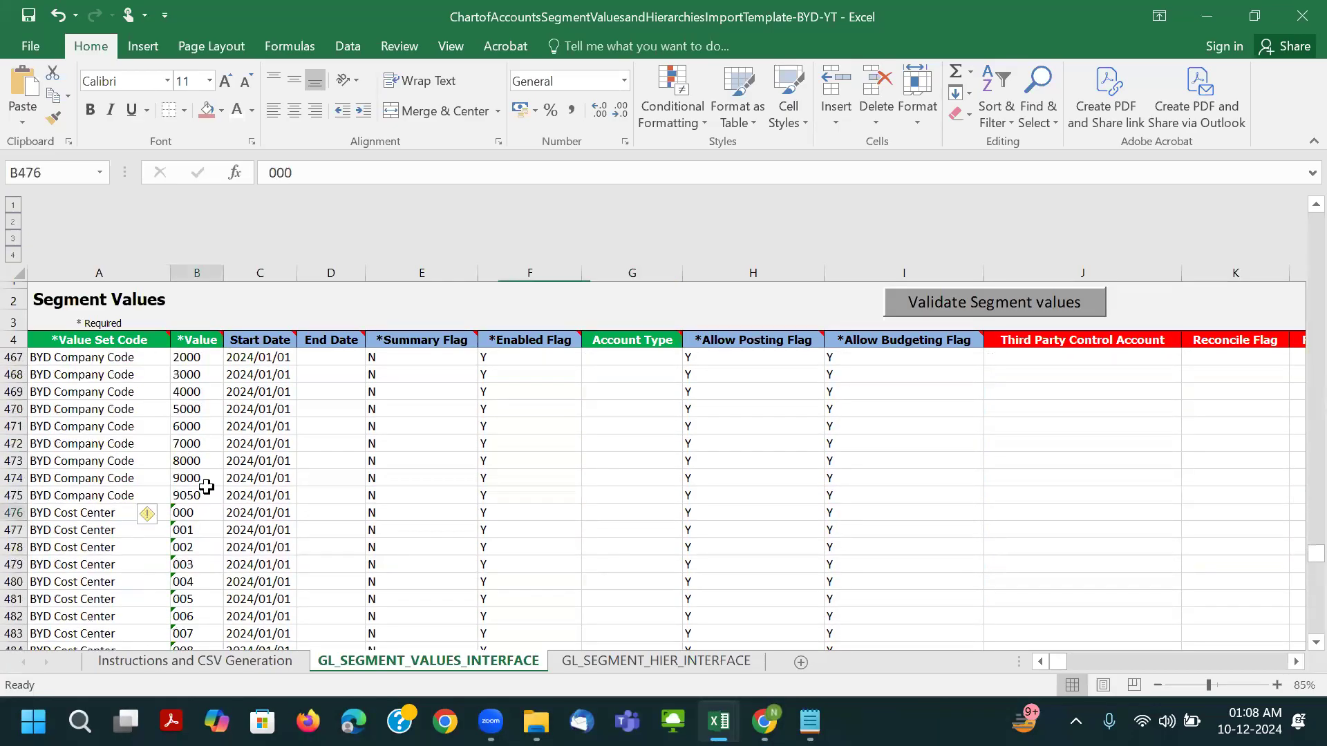
{"action": "left_click", "coordinate": [221, 111]}
{"action": "left_click", "coordinate": [253, 261]}
{"action": "scroll", "coordinate": [459, 482], "scroll_direction": "up", "scroll_amount": 1, "text": "ctrl"}
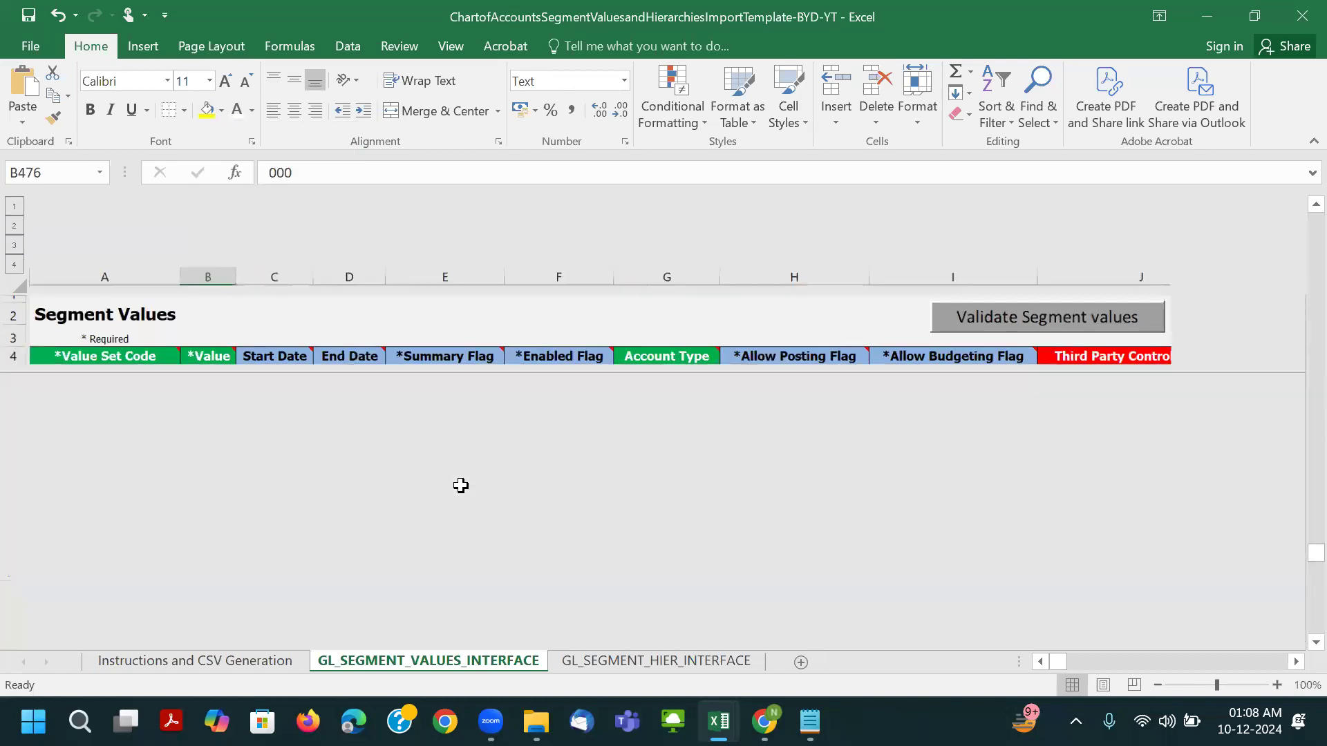
Highlight the BYD Projects default value 00000 in yellow on the segment values sheet.
{"action": "scroll", "coordinate": [448, 476], "scroll_direction": "down", "scroll_amount": 19}
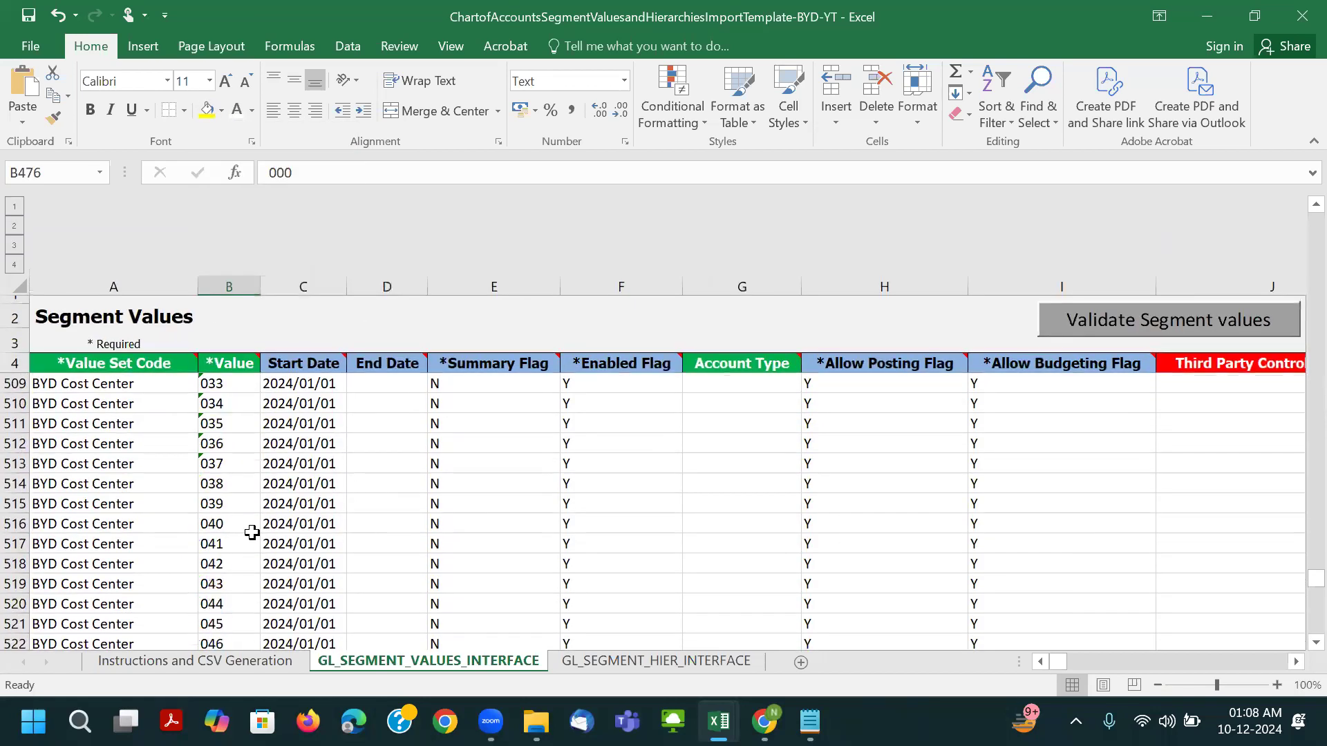
{"action": "scroll", "coordinate": [251, 533], "scroll_direction": "down", "scroll_amount": 1}
{"action": "left_click", "coordinate": [220, 544]}
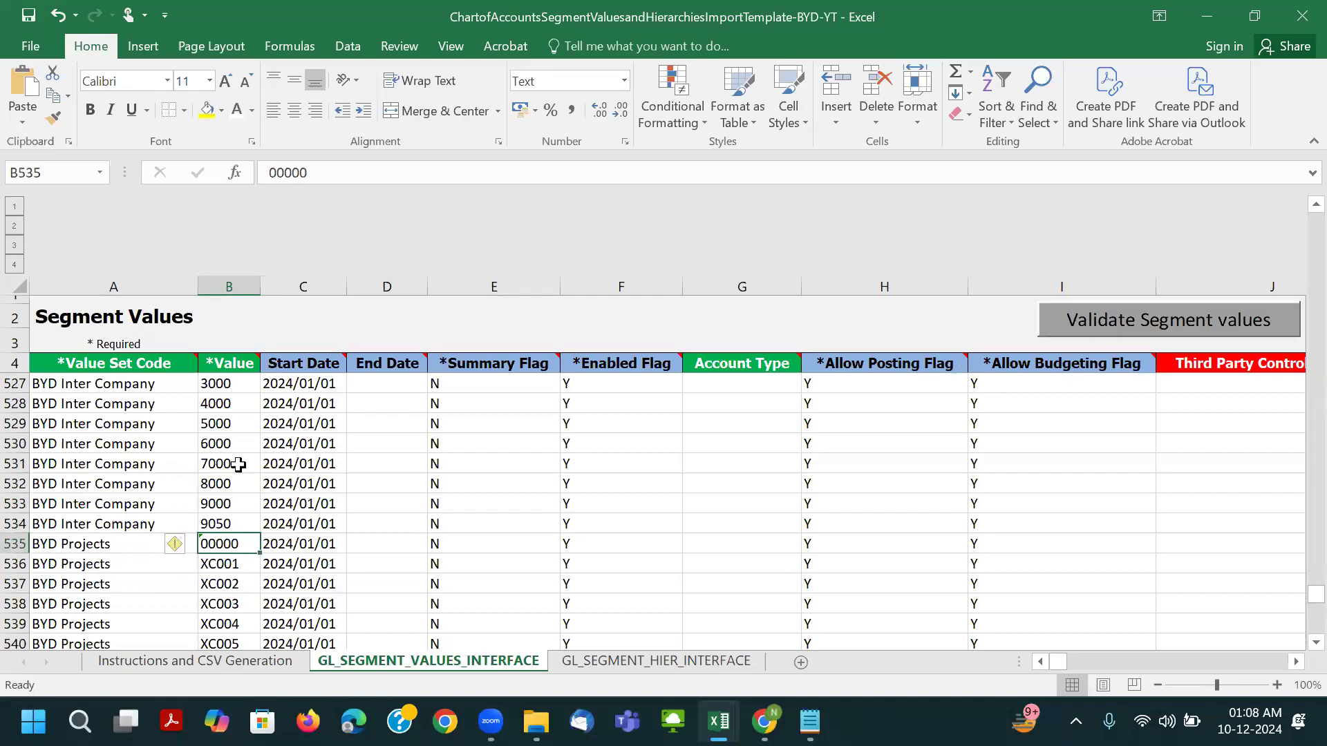
{"action": "left_click", "coordinate": [206, 109]}
Check the BYD Inter Company values and highlight the BYD Location default value 0000 in yellow.
{"action": "scroll", "coordinate": [220, 409], "scroll_direction": "up", "scroll_amount": 1}
{"action": "scroll", "coordinate": [220, 410], "scroll_direction": "up", "scroll_amount": 1}
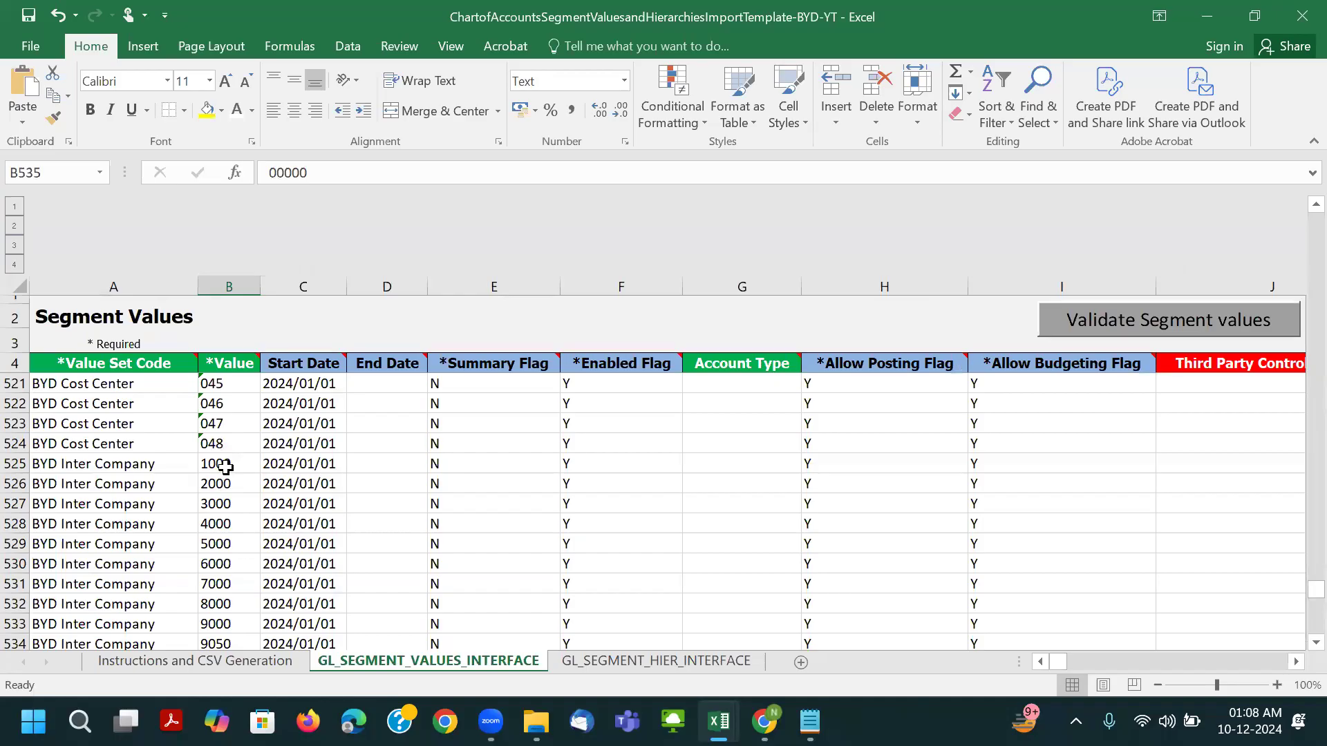
{"action": "scroll", "coordinate": [226, 467], "scroll_direction": "up", "scroll_amount": 1}
{"action": "scroll", "coordinate": [222, 466], "scroll_direction": "down", "scroll_amount": 8}
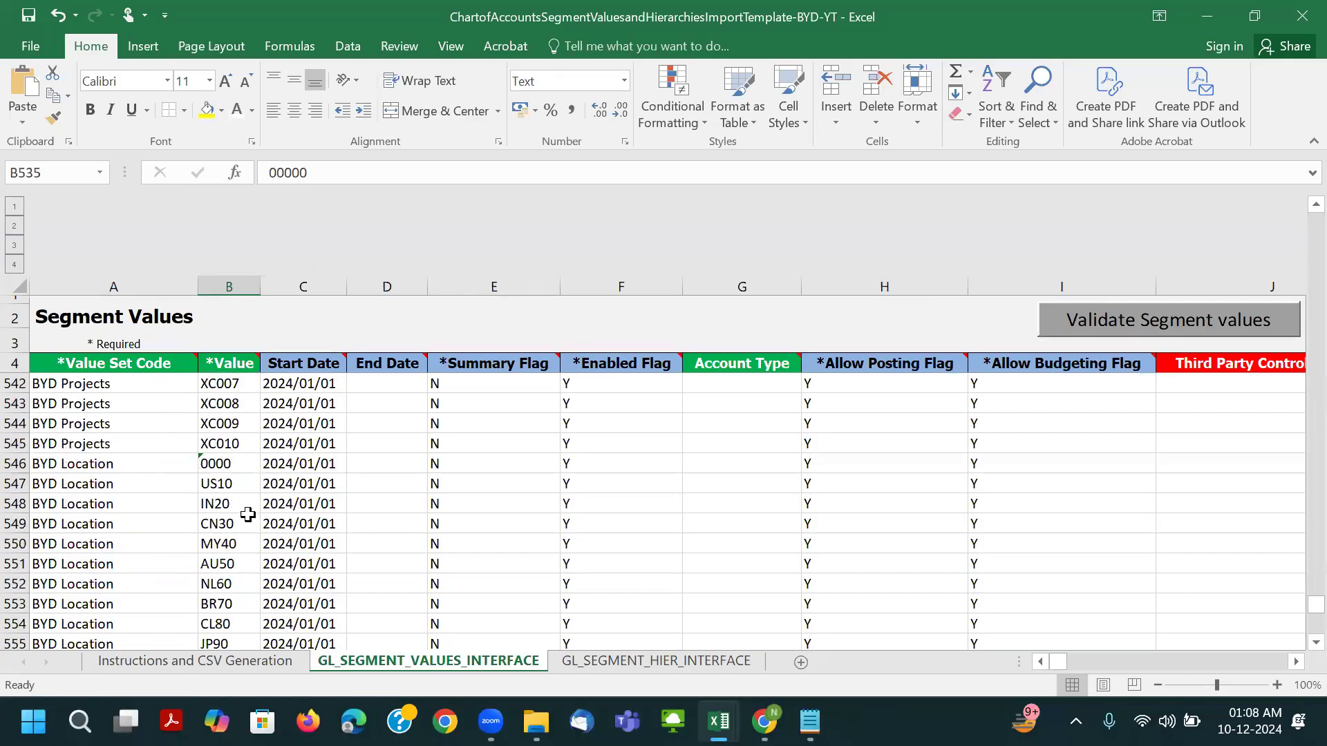
{"action": "scroll", "coordinate": [244, 550], "scroll_direction": "down", "scroll_amount": 1}
{"action": "left_click", "coordinate": [220, 404]}
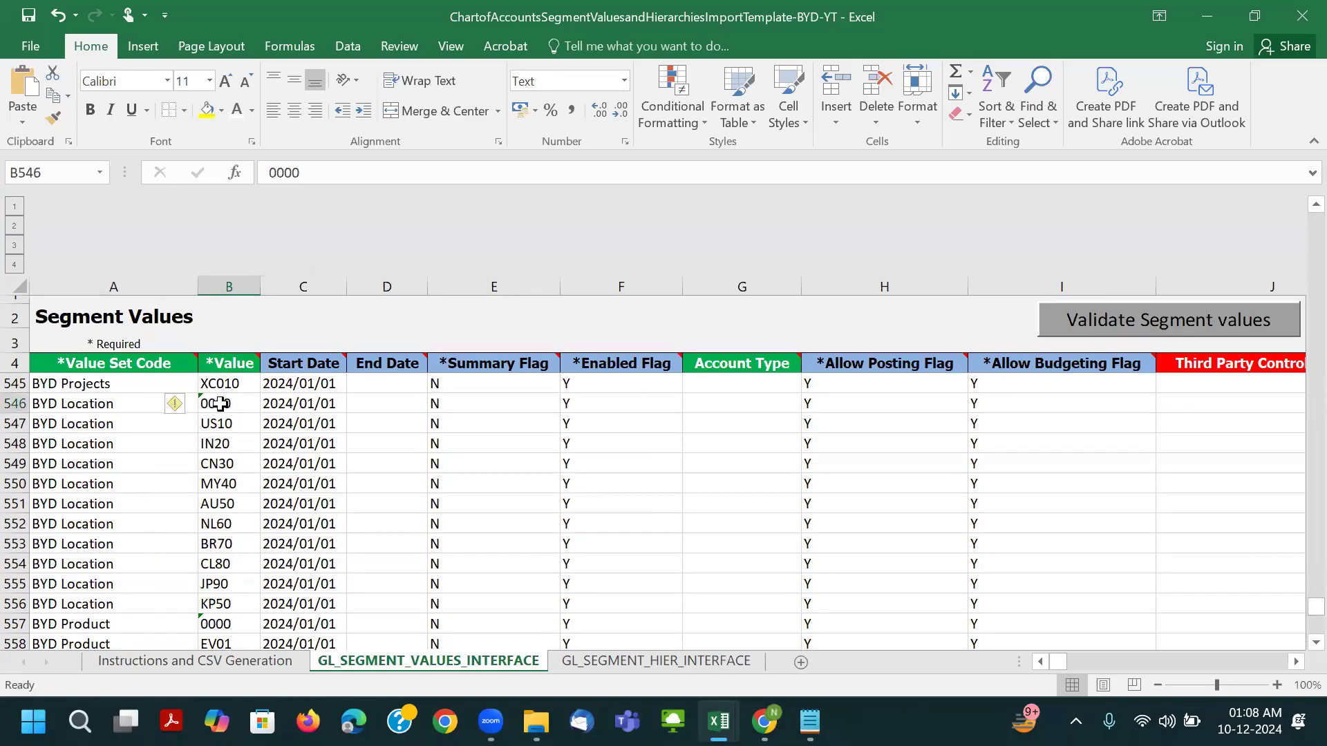
{"action": "left_click", "coordinate": [207, 110]}
Highlight the BYD Product default value 0000 in yellow.
{"action": "scroll", "coordinate": [264, 523], "scroll_direction": "down", "scroll_amount": 2}
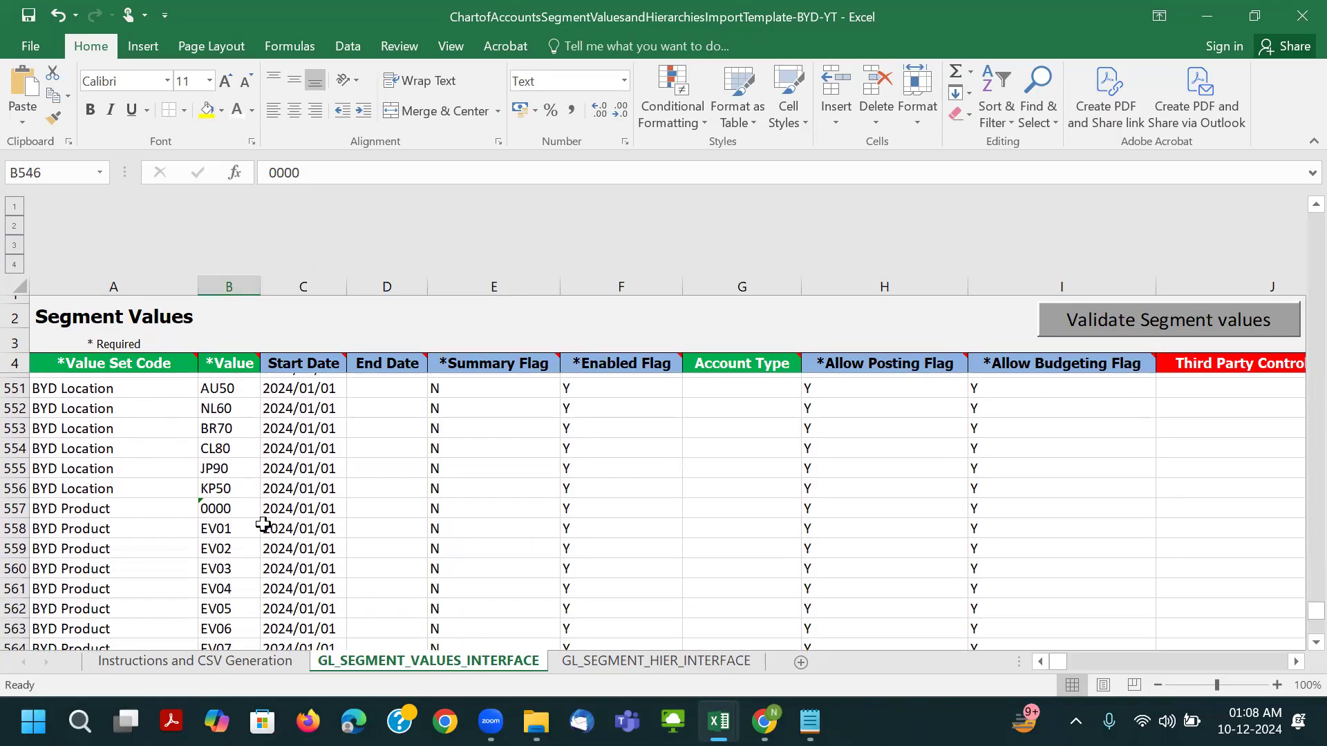
{"action": "left_click", "coordinate": [220, 504]}
{"action": "left_click", "coordinate": [207, 111]}
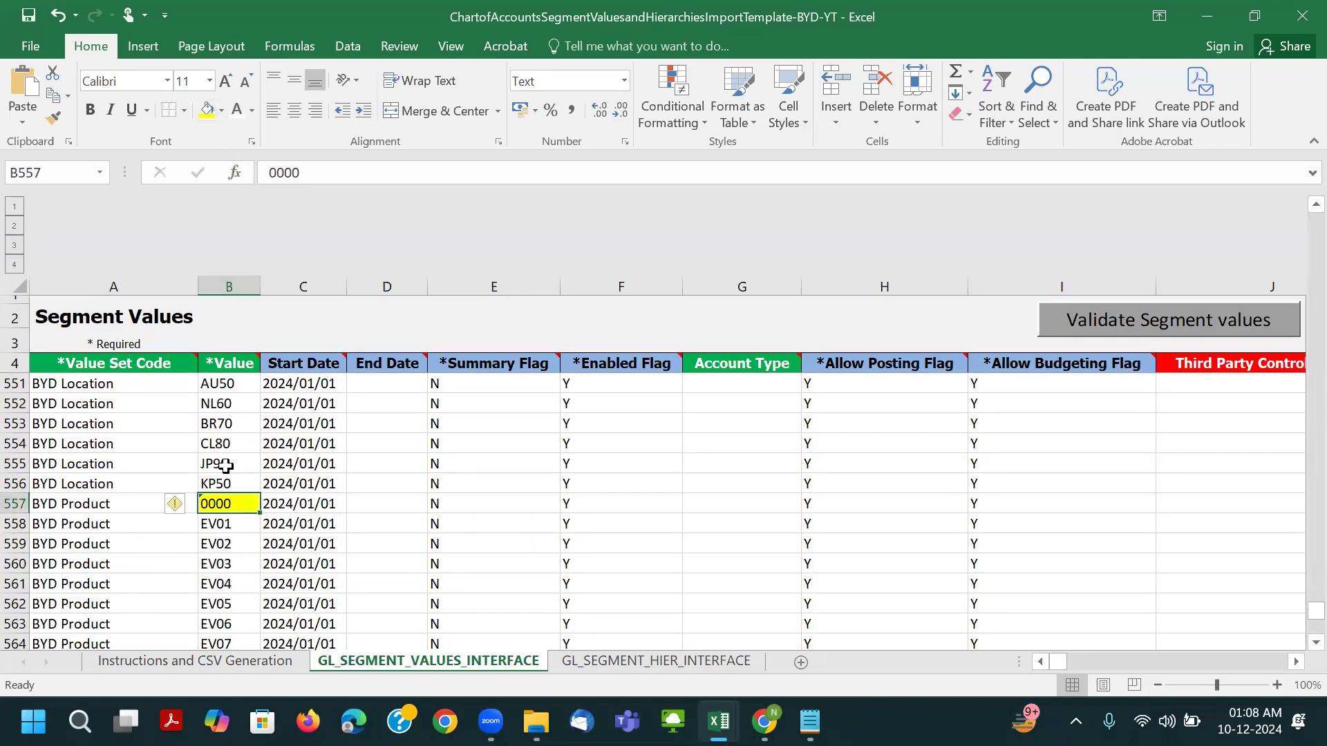
Highlight the 00000 values of BYD Future-1 and BYD Future-2 in yellow.
{"action": "scroll", "coordinate": [239, 546], "scroll_direction": "down", "scroll_amount": 3}
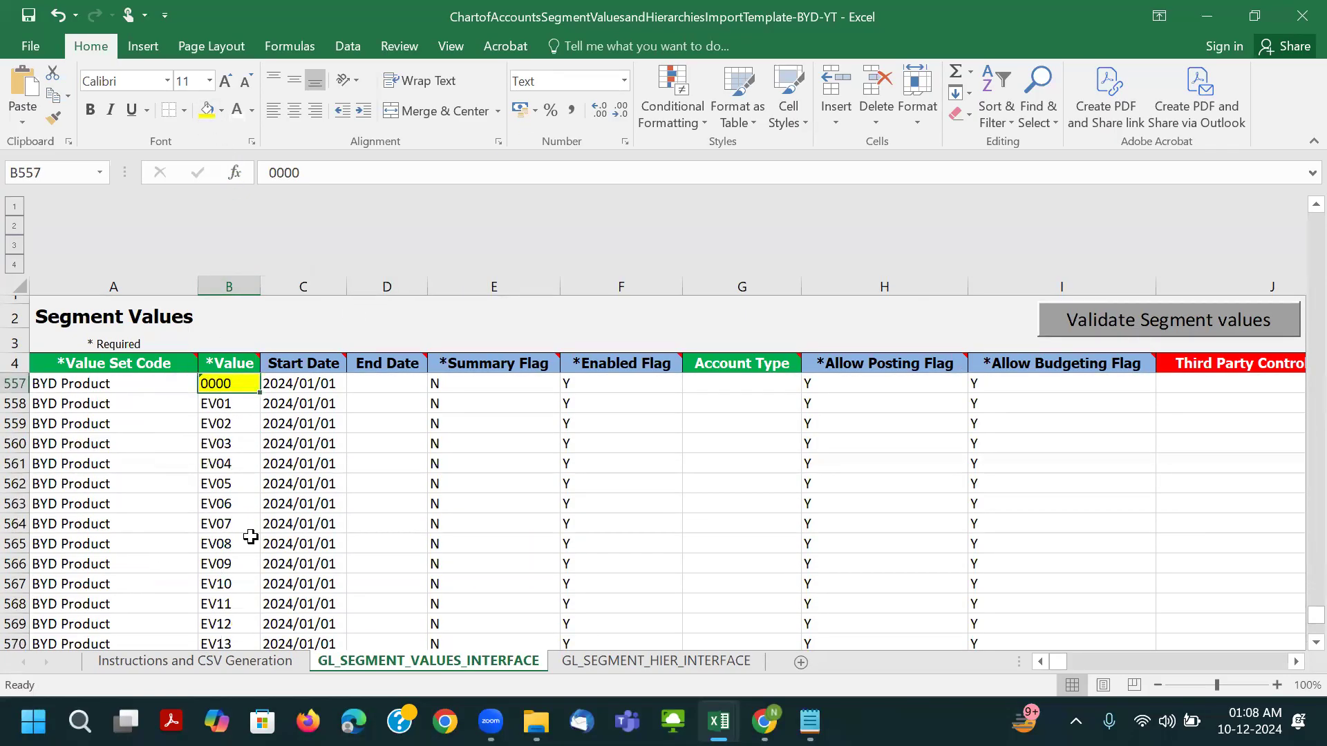
{"action": "left_click_drag", "start_coordinate": [228, 600], "coordinate": [228, 622]}
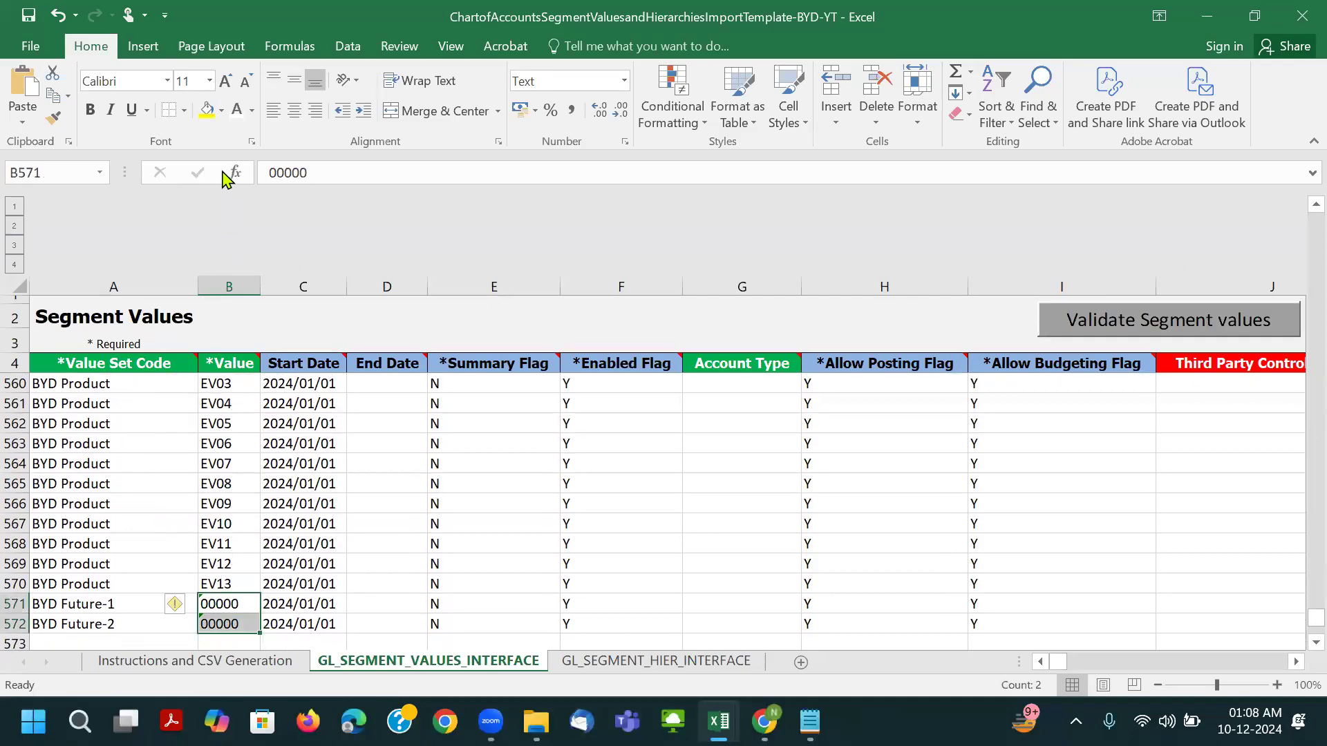
{"action": "left_click", "coordinate": [207, 111]}
{"action": "left_click", "coordinate": [303, 584]}
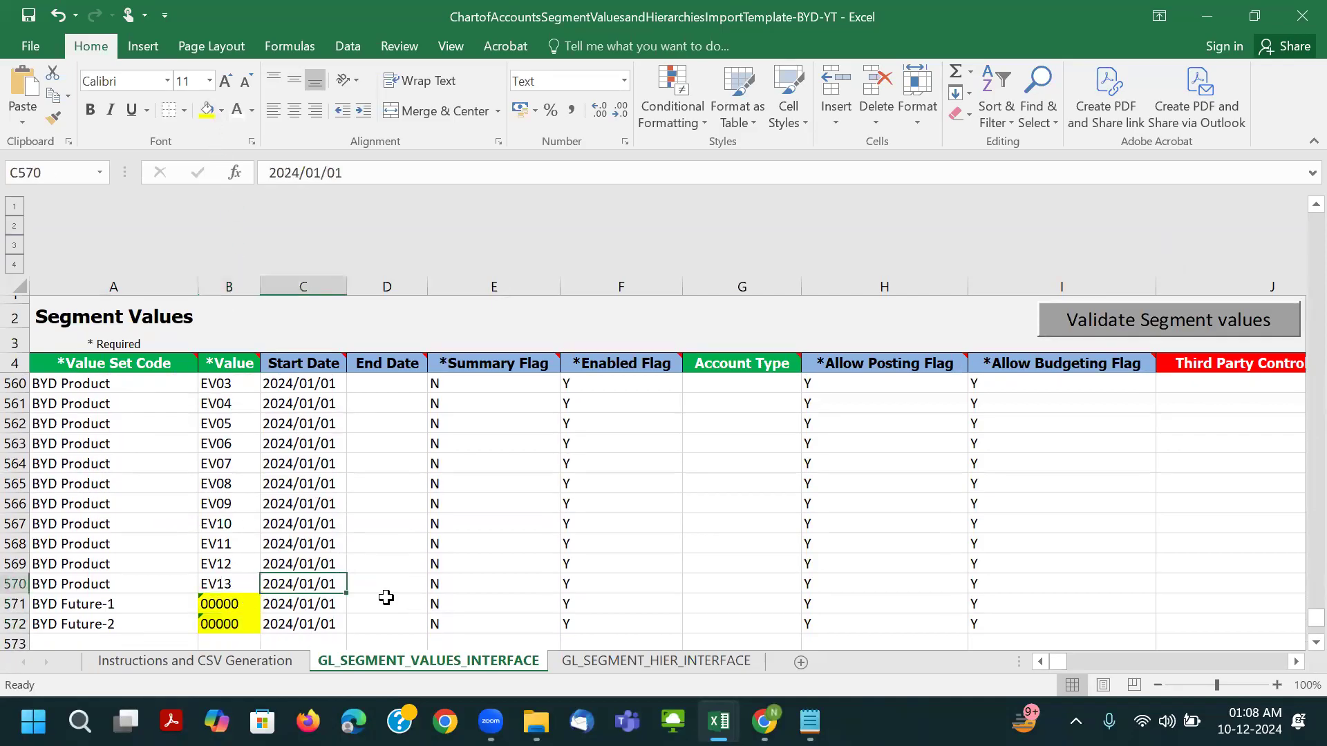
Return to the browser and open the Manage Chart of Accounts Value Sets task under Financial Reporting Structures in Setup and Maintenance.
{"action": "key", "text": "alt+Tab"}
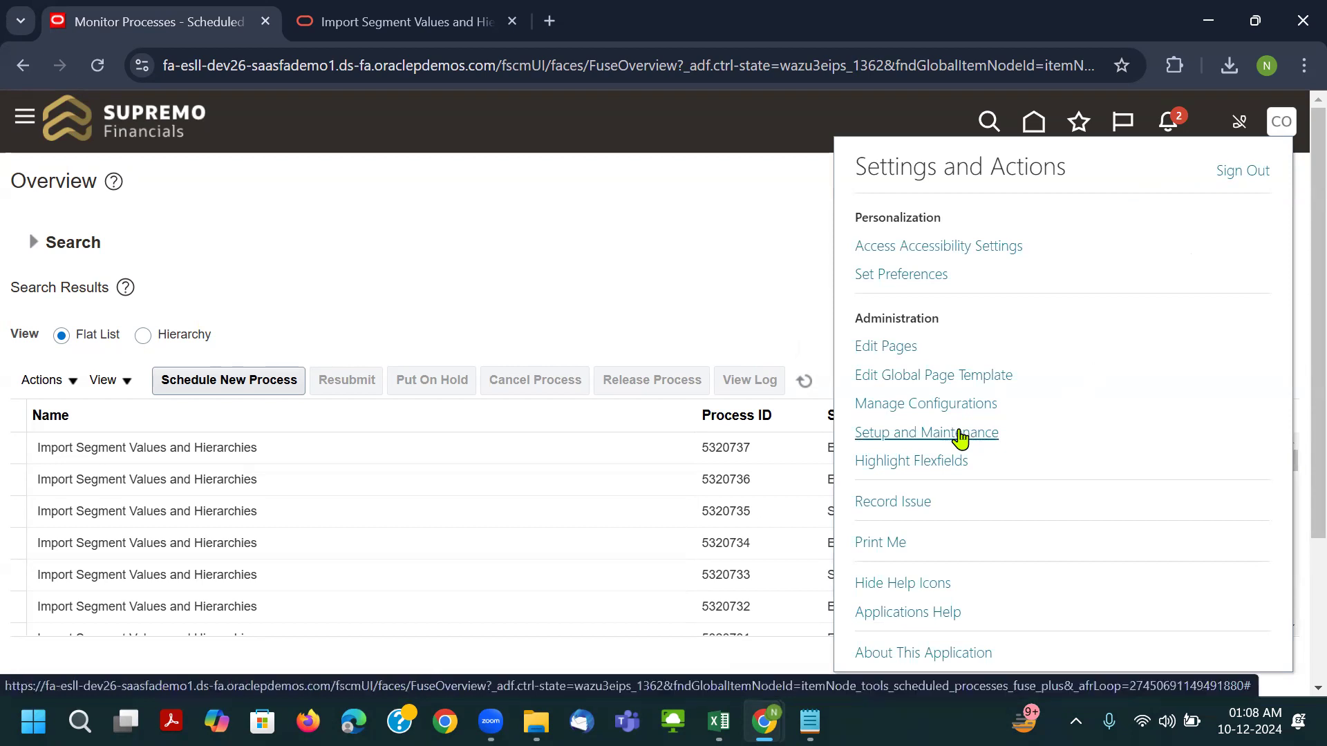
{"action": "left_click", "coordinate": [958, 435]}
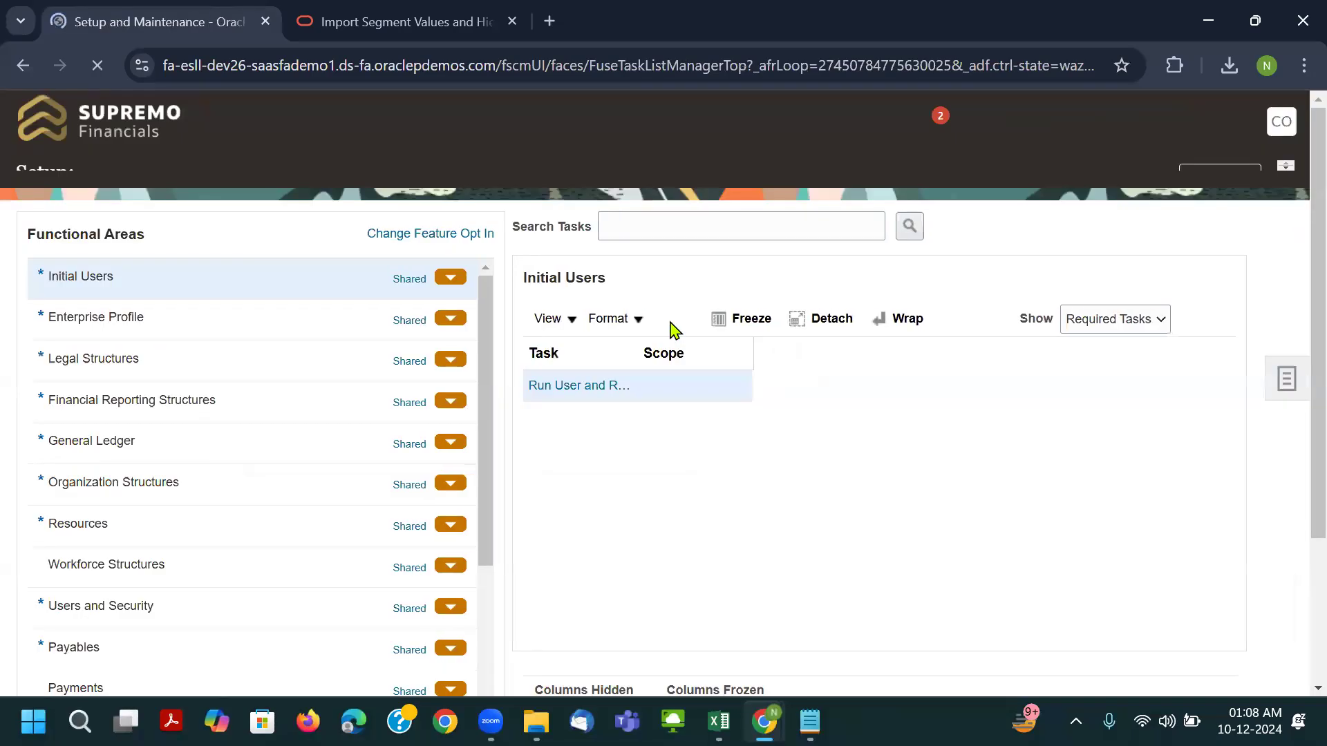
{"action": "left_click", "coordinate": [246, 429]}
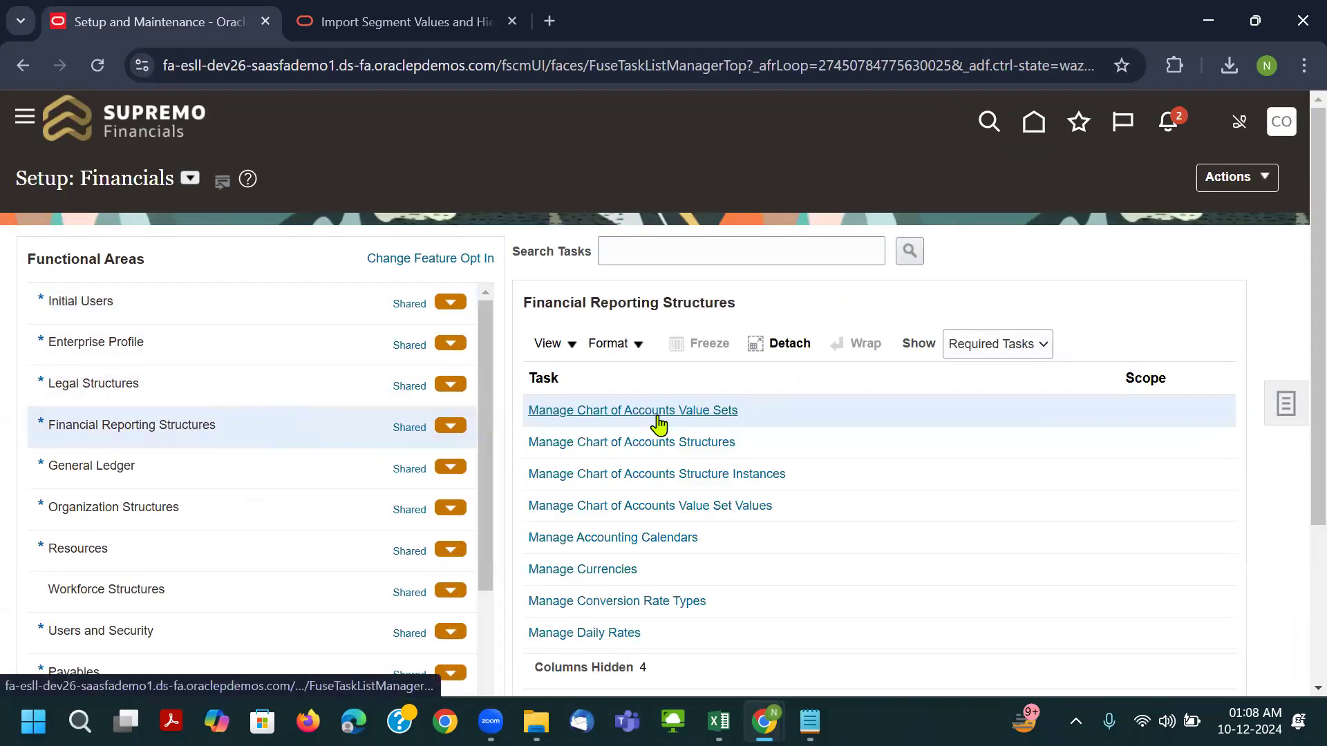
{"action": "left_click", "coordinate": [658, 412]}
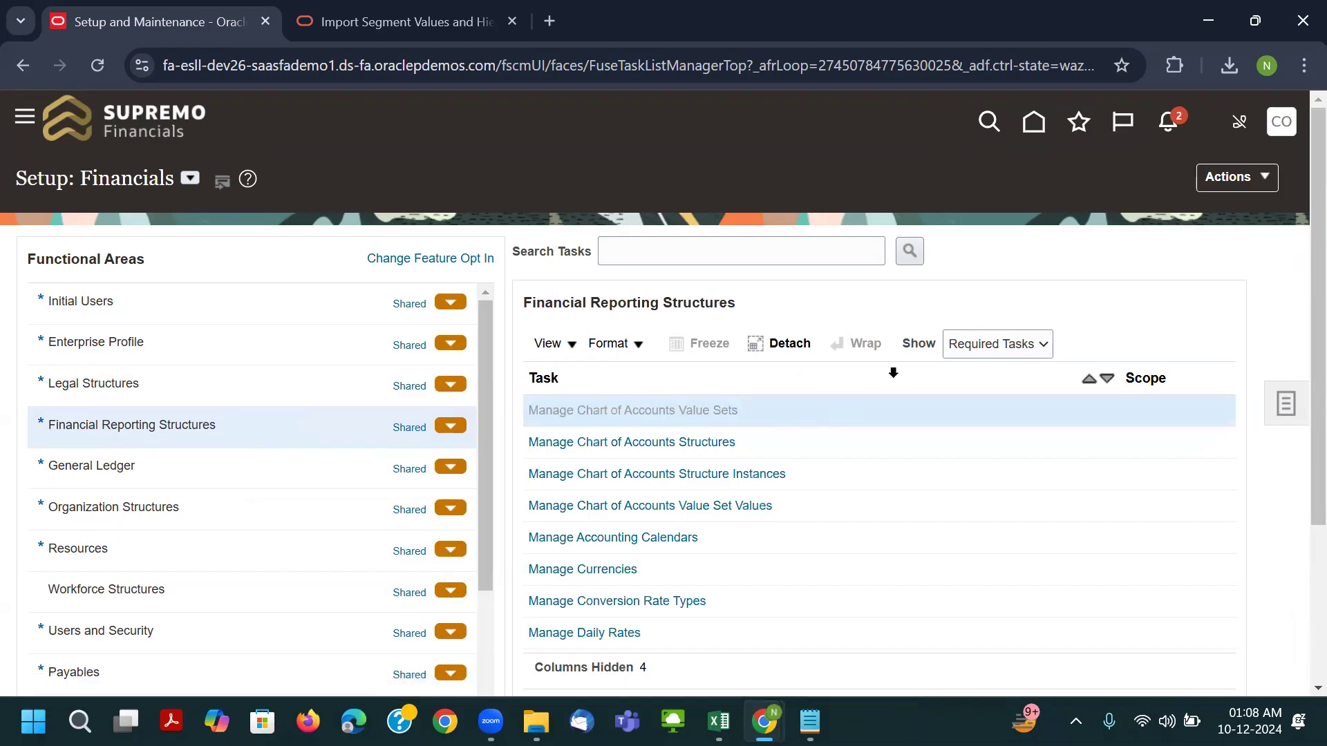
Search the chart of accounts value sets for the value set code BYD.
{"action": "left_click", "coordinate": [308, 282]}
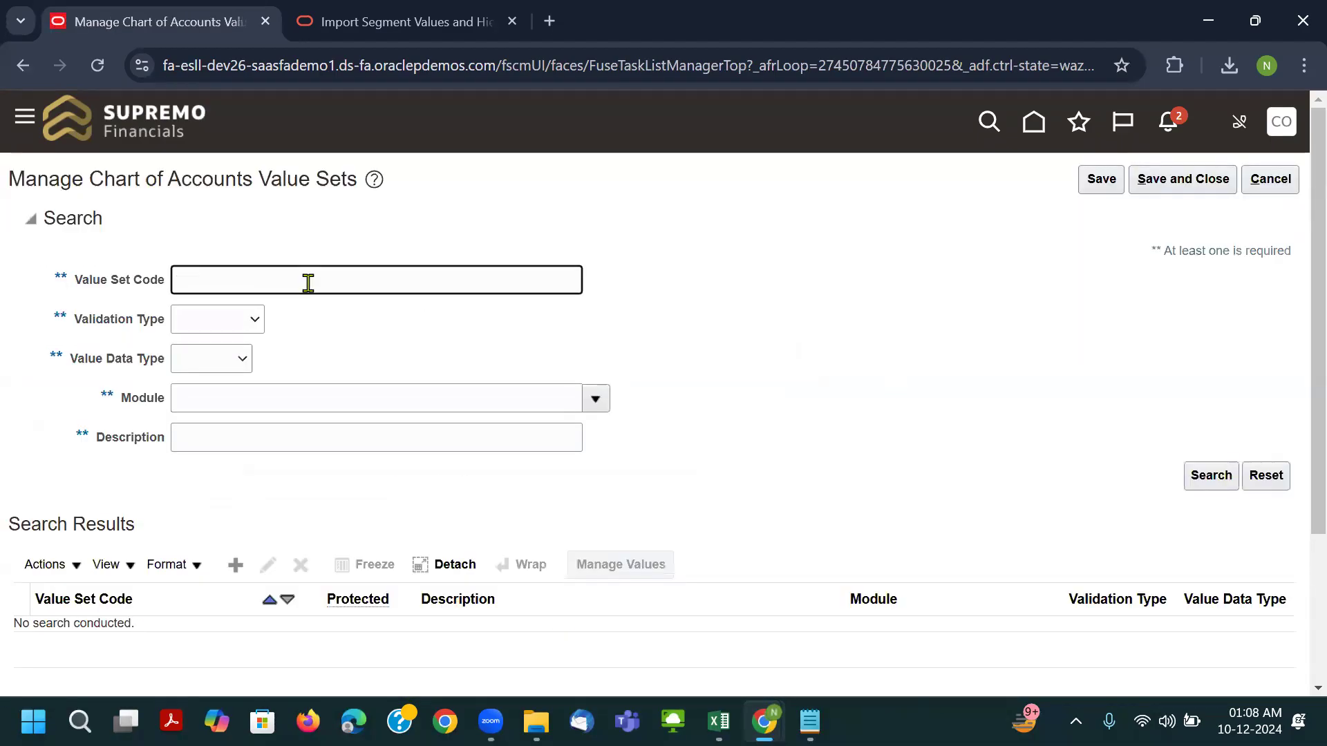
{"action": "type", "text": "BYD"}
{"action": "key", "text": "Return"}
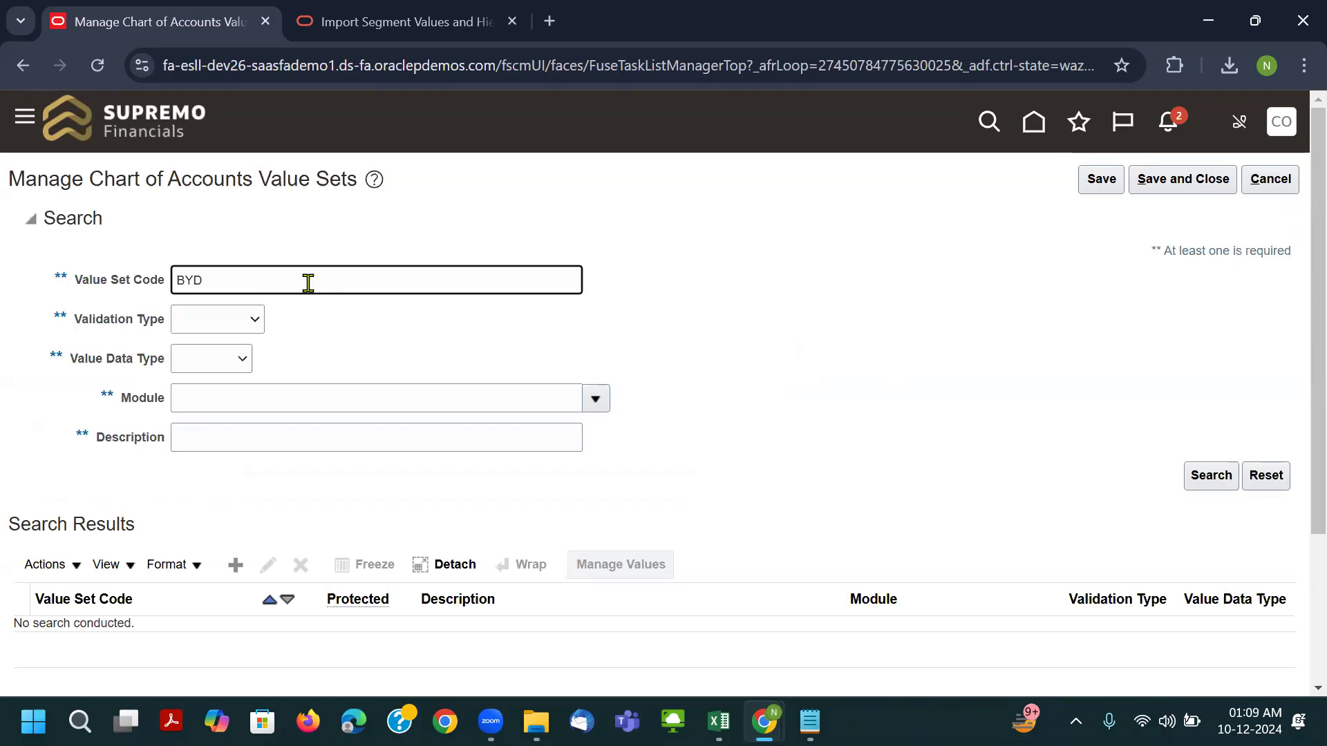
{"action": "scroll", "coordinate": [570, 286], "scroll_direction": "down", "scroll_amount": 3}
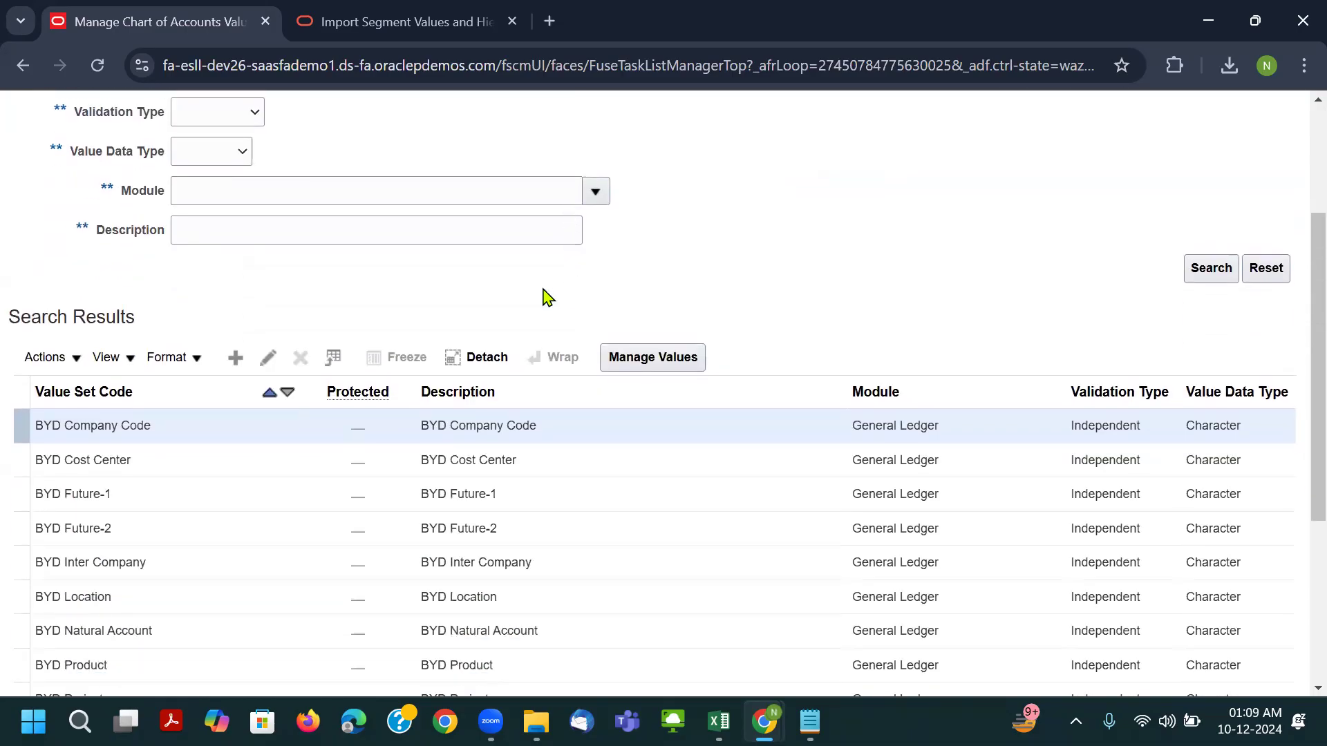
Open Manage Values for the BYD Company Code value set and list all its values.
{"action": "left_click", "coordinate": [177, 434]}
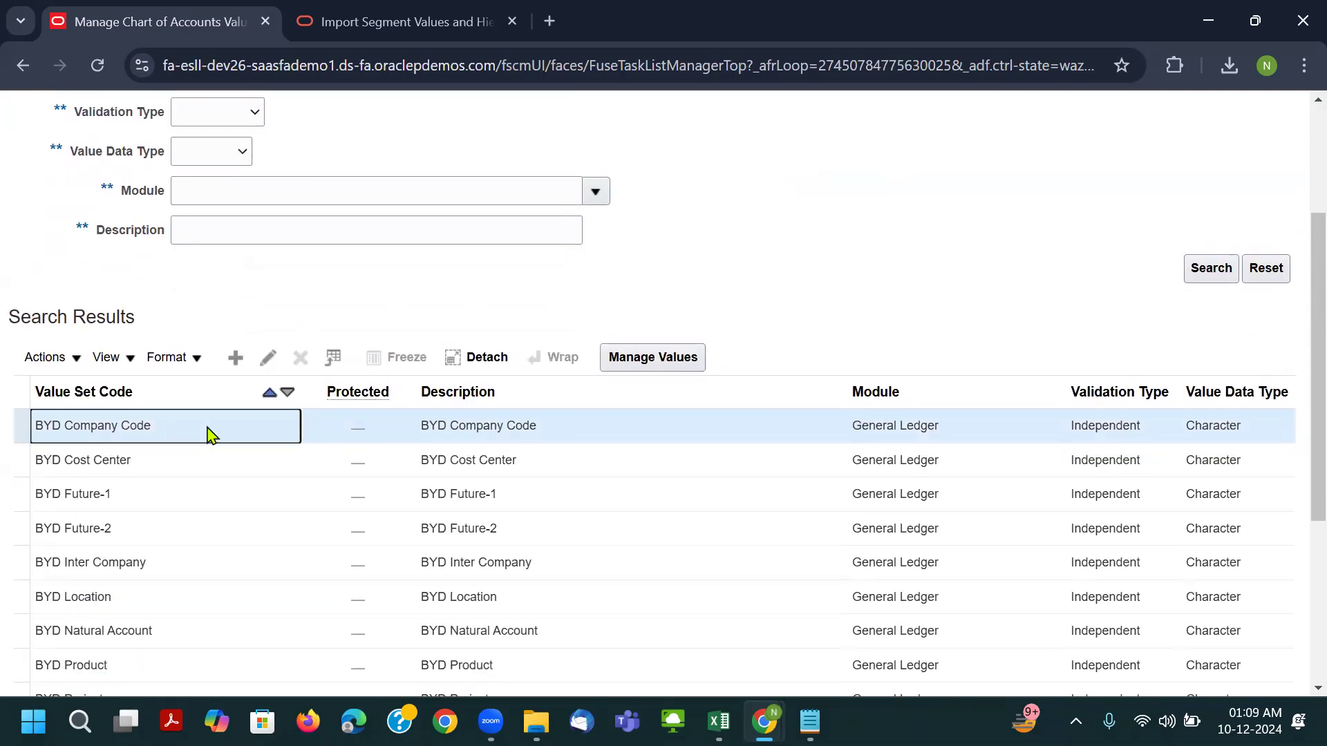
{"action": "left_click", "coordinate": [693, 359]}
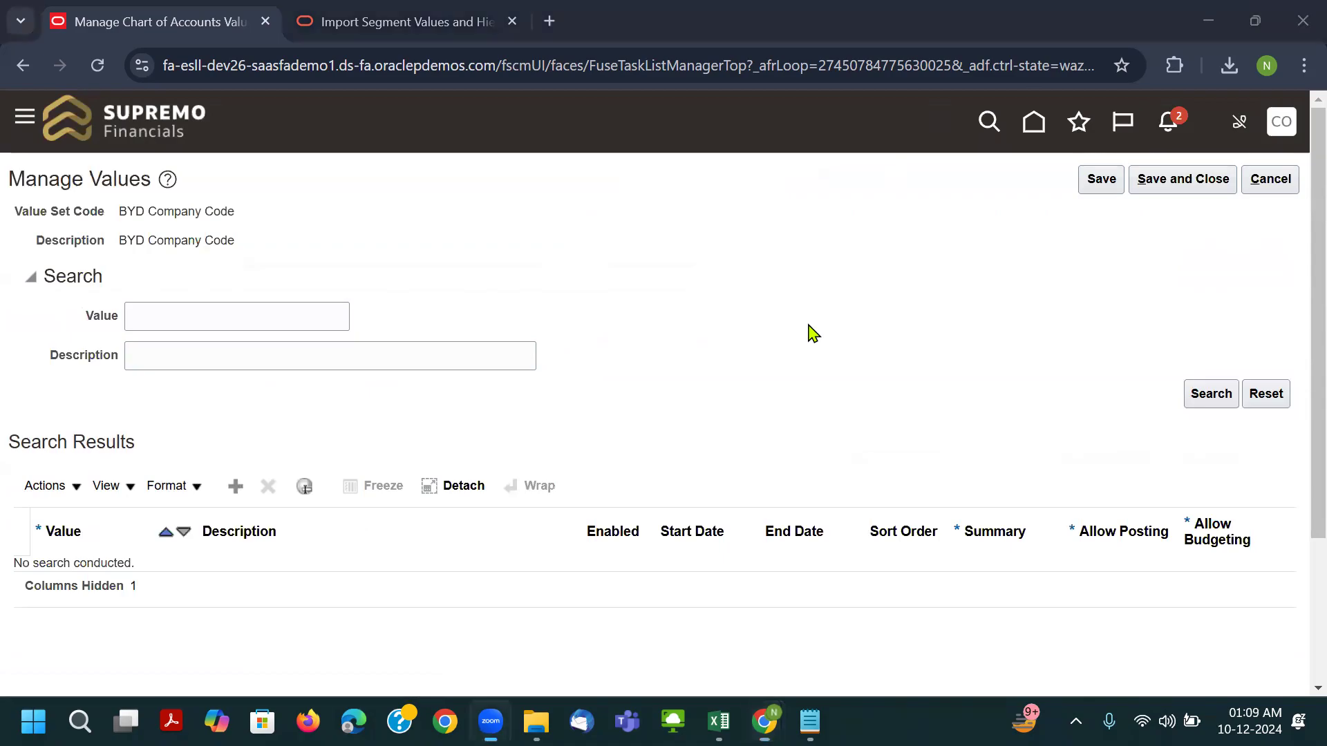
{"action": "left_click", "coordinate": [1211, 394]}
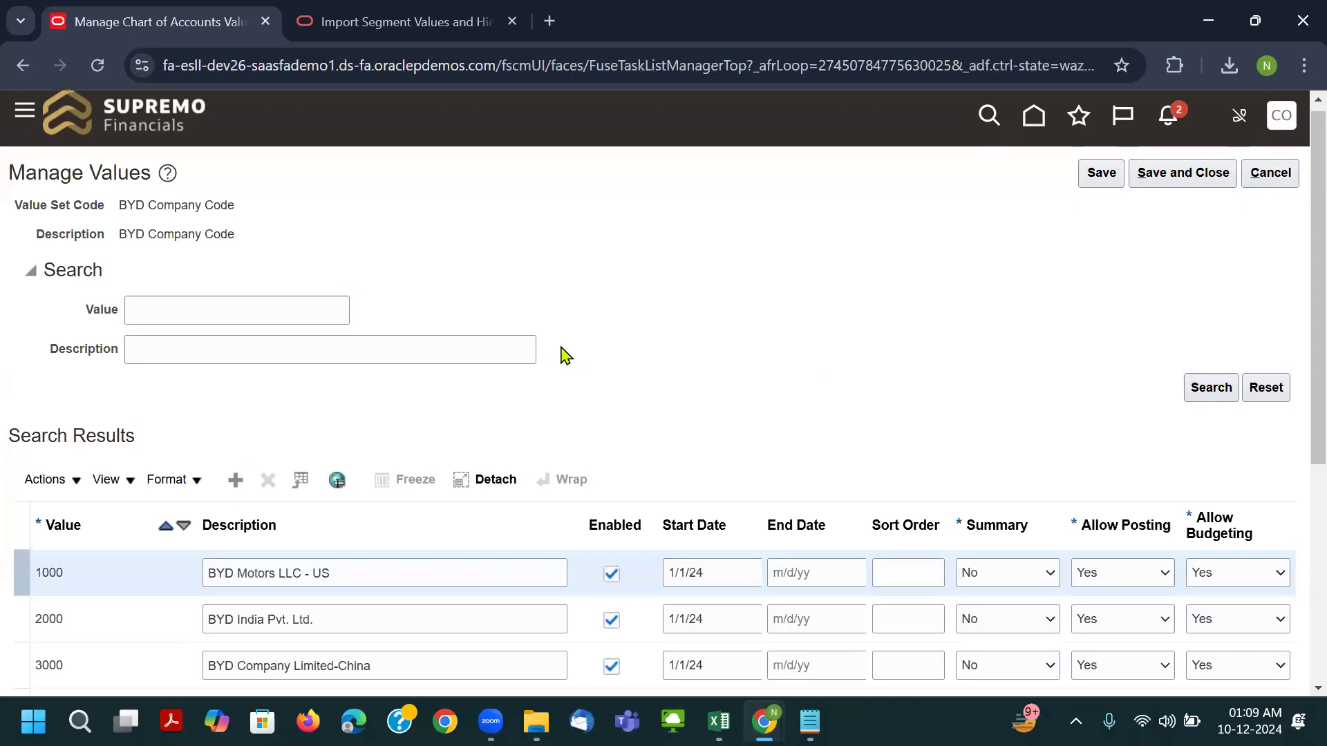
Review the loaded BYD Company Code values with their descriptions, start dates and posting and budgeting settings, with the page zoomed to 90%.
{"action": "scroll", "coordinate": [563, 356], "scroll_direction": "down", "scroll_amount": 3}
{"action": "scroll", "coordinate": [423, 442], "scroll_direction": "down", "scroll_amount": 2}
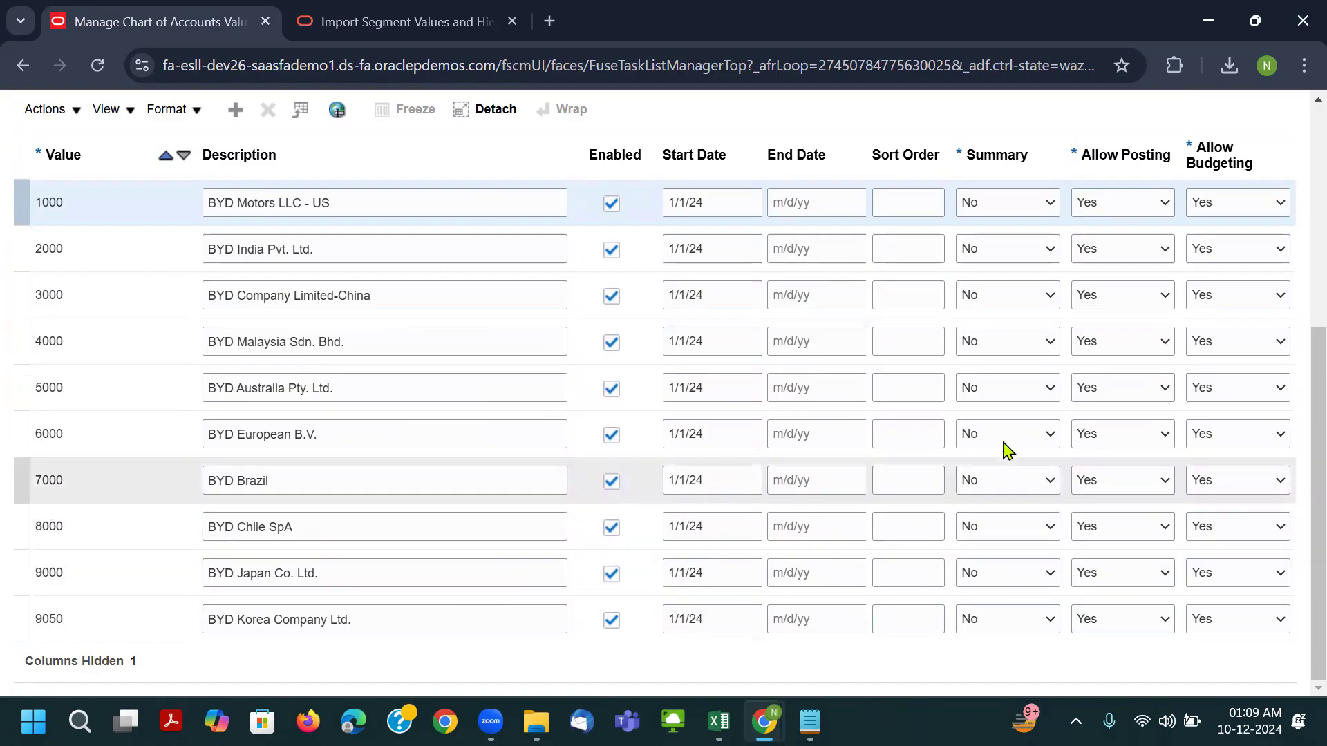
{"action": "scroll", "coordinate": [1002, 449], "scroll_direction": "up", "scroll_amount": 3}
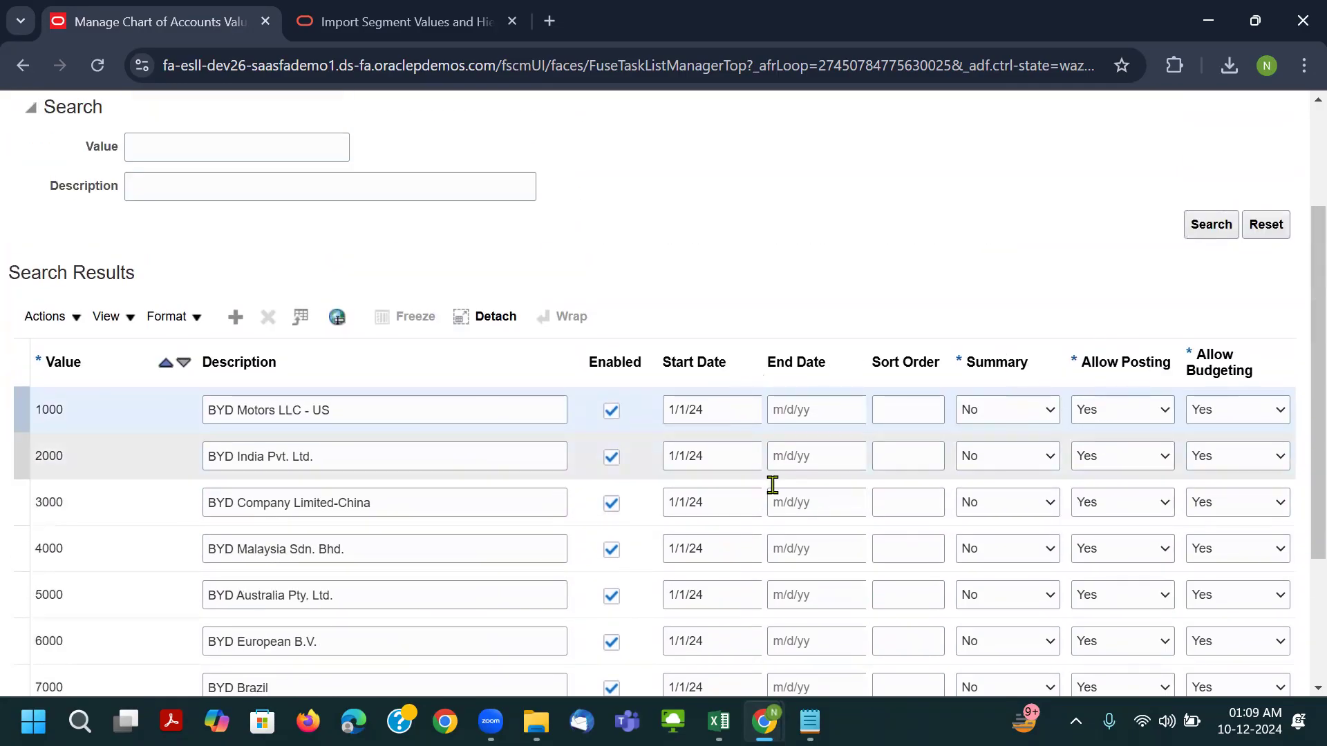
{"action": "scroll", "coordinate": [1113, 492], "scroll_direction": "down", "scroll_amount": 3}
{"action": "scroll", "coordinate": [1113, 449], "scroll_direction": "up", "scroll_amount": 5}
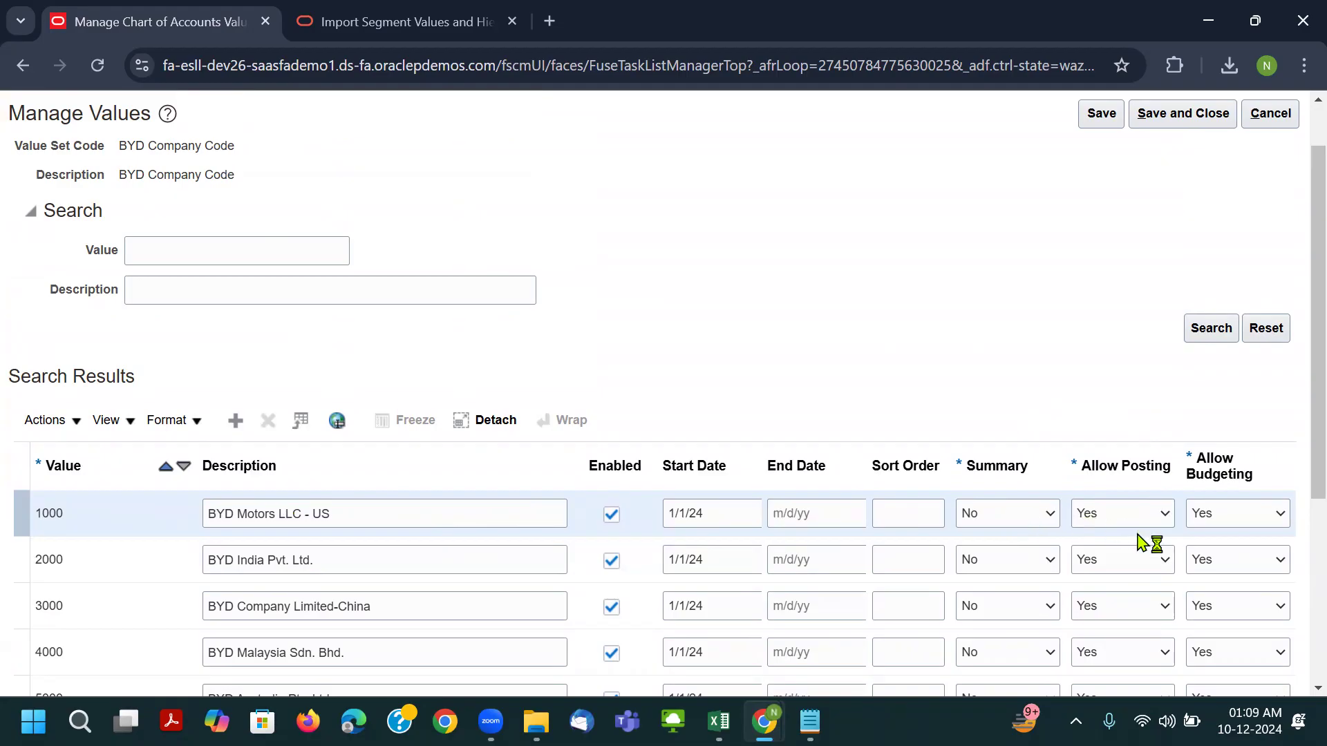
{"action": "key", "text": "ctrl+minus"}
{"action": "scroll", "coordinate": [949, 415], "scroll_direction": "down", "scroll_amount": 2}
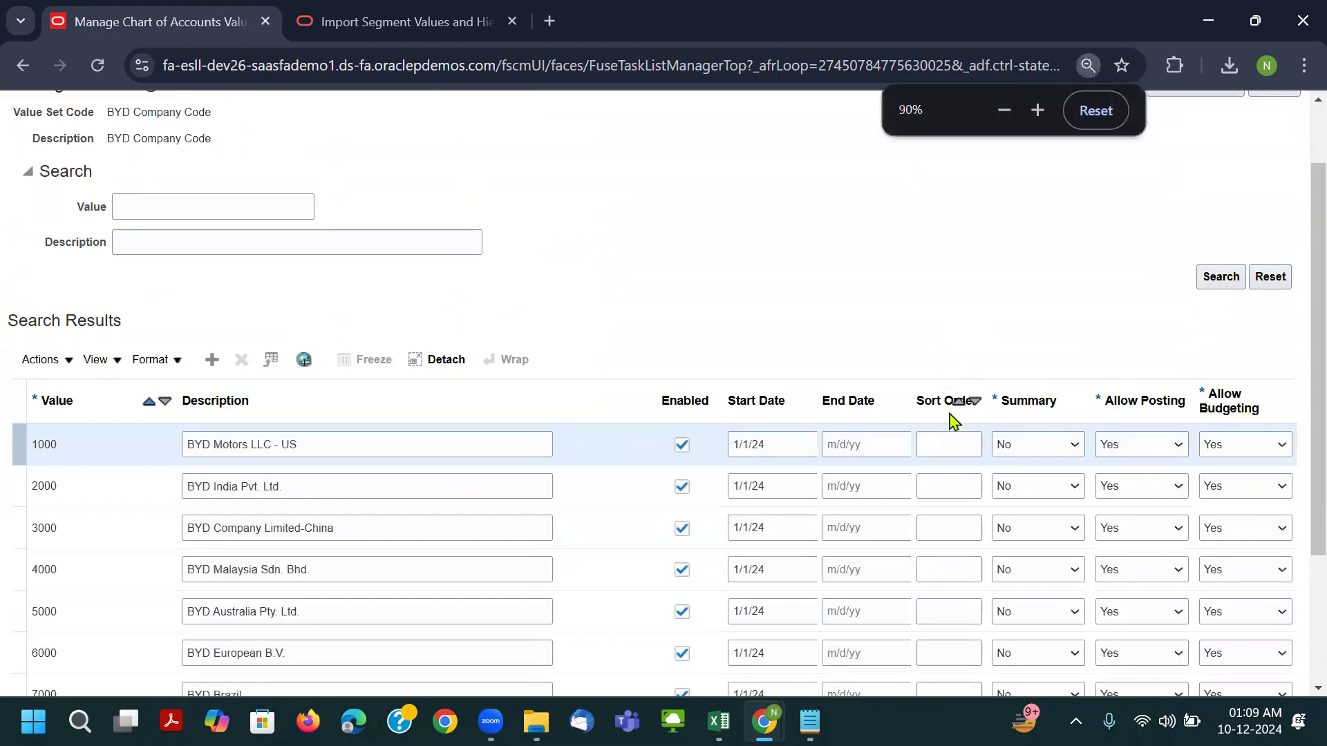
{"action": "scroll", "coordinate": [952, 418], "scroll_direction": "up", "scroll_amount": 3}
Switch to the import template in Excel and select the BYD Company Code rows 466 to 475 through the description columns for comparison.
{"action": "key", "text": "alt+Tab"}
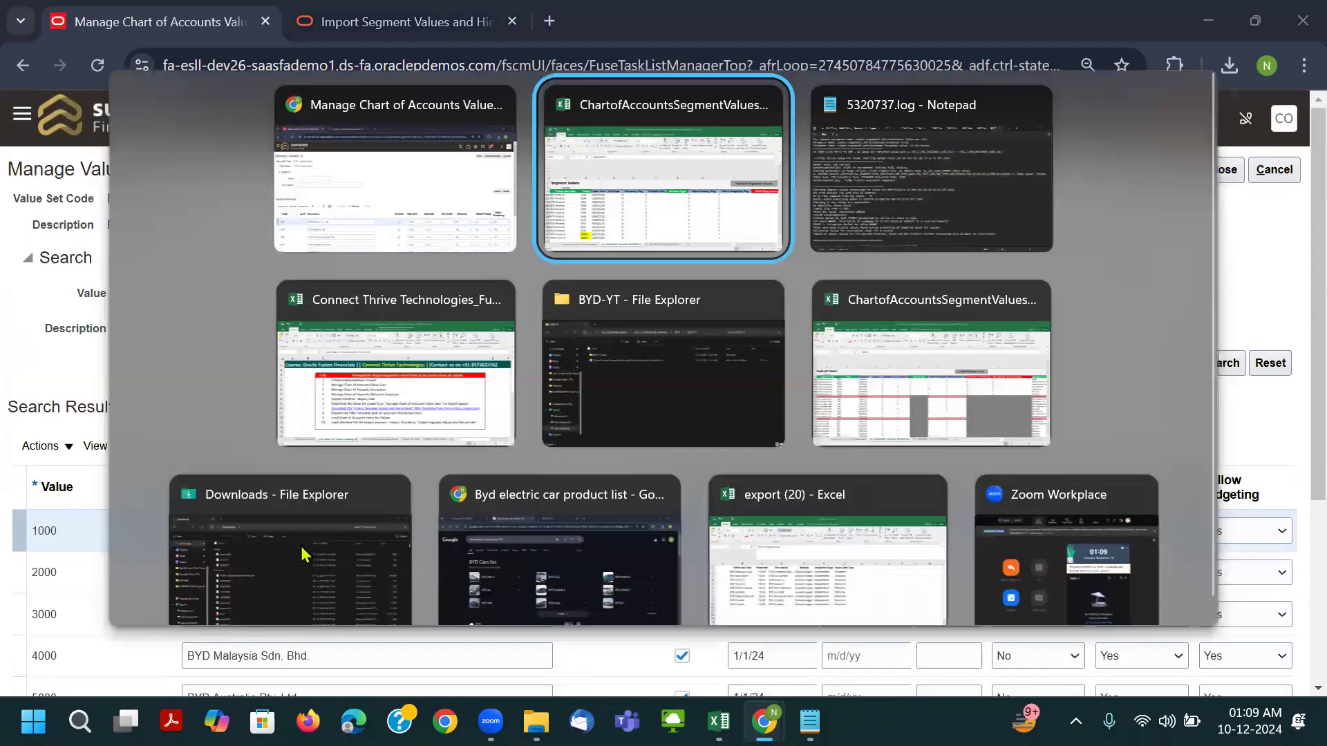
{"action": "scroll", "coordinate": [181, 498], "scroll_direction": "up", "scroll_amount": 11}
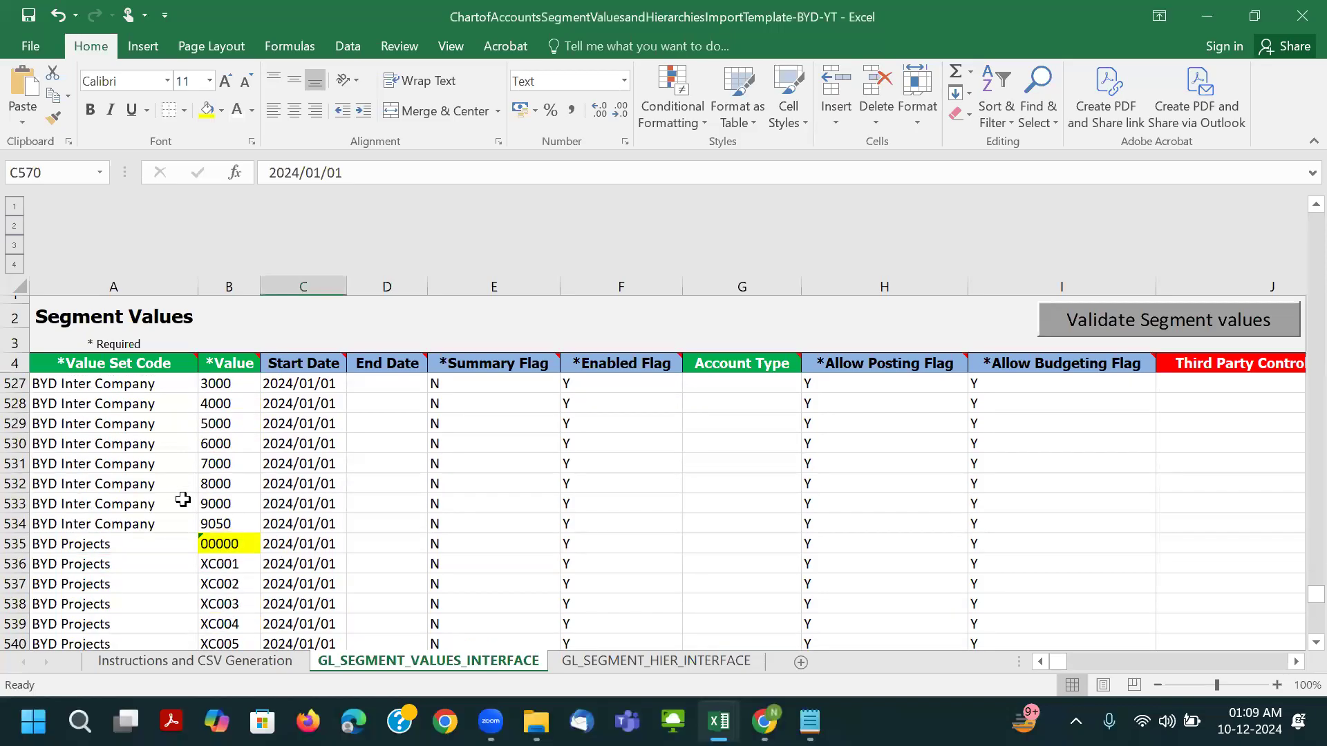
{"action": "scroll", "coordinate": [183, 499], "scroll_direction": "up", "scroll_amount": 11}
{"action": "scroll", "coordinate": [182, 499], "scroll_direction": "up", "scroll_amount": 10}
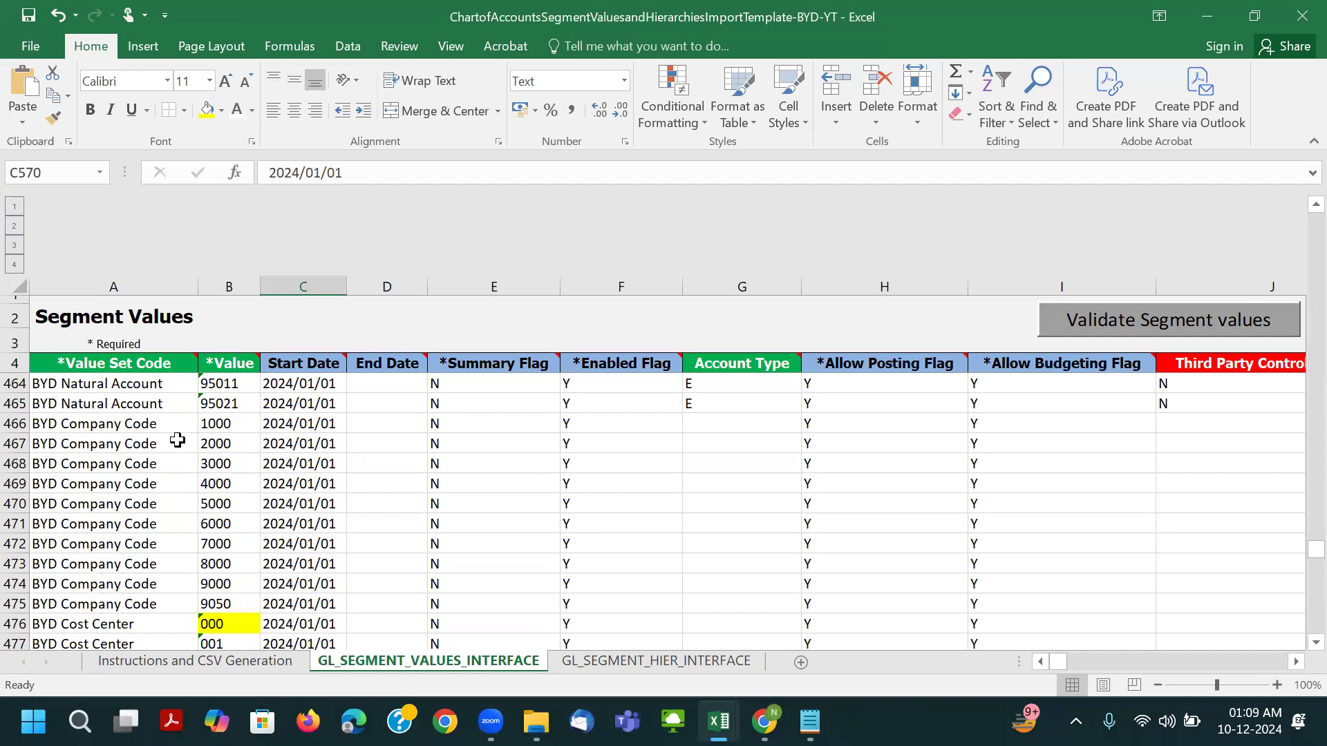
{"action": "left_click", "coordinate": [135, 445]}
{"action": "left_click_drag", "start_coordinate": [109, 425], "coordinate": [1228, 609]}
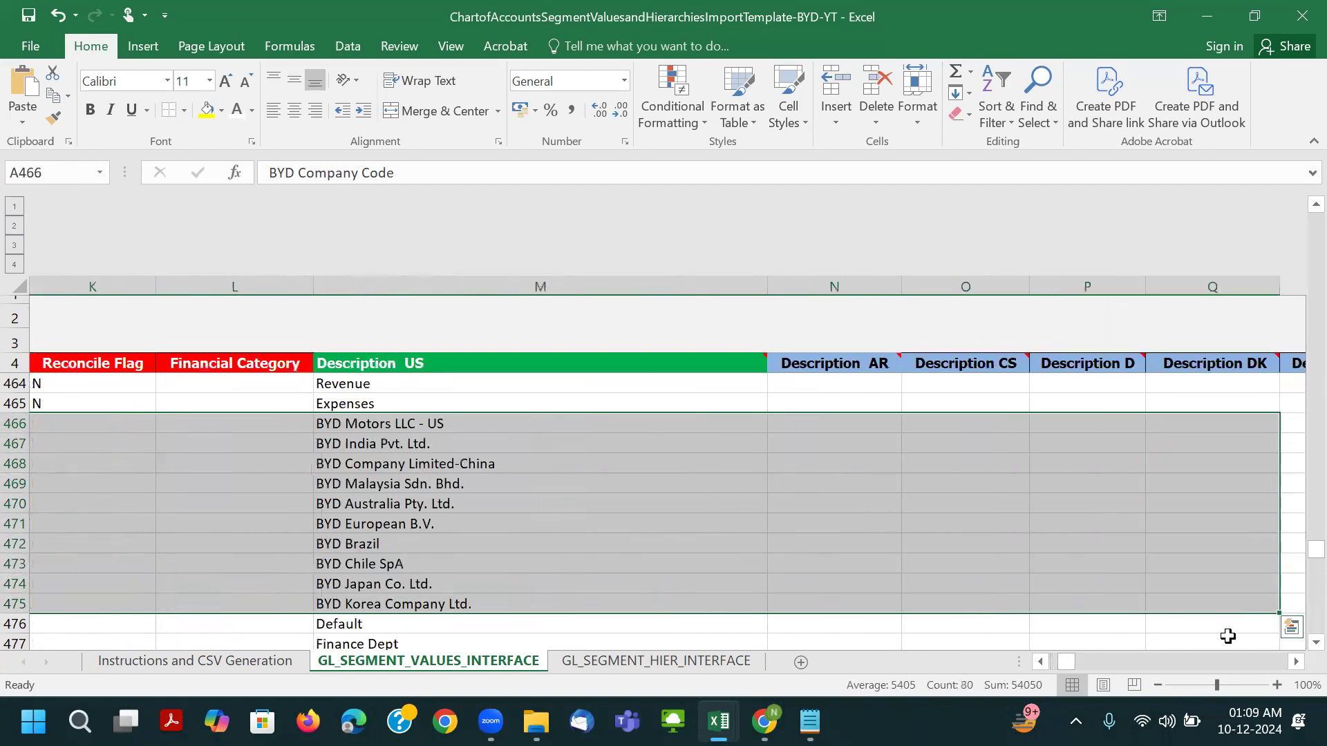
Compare the BYD Company Code values, start dates and flags in the Excel import template with the values loaded in Oracle.
{"action": "left_click_drag", "start_coordinate": [1071, 665], "coordinate": [995, 665]}
{"action": "scroll", "coordinate": [453, 591], "scroll_direction": "up", "scroll_amount": 1}
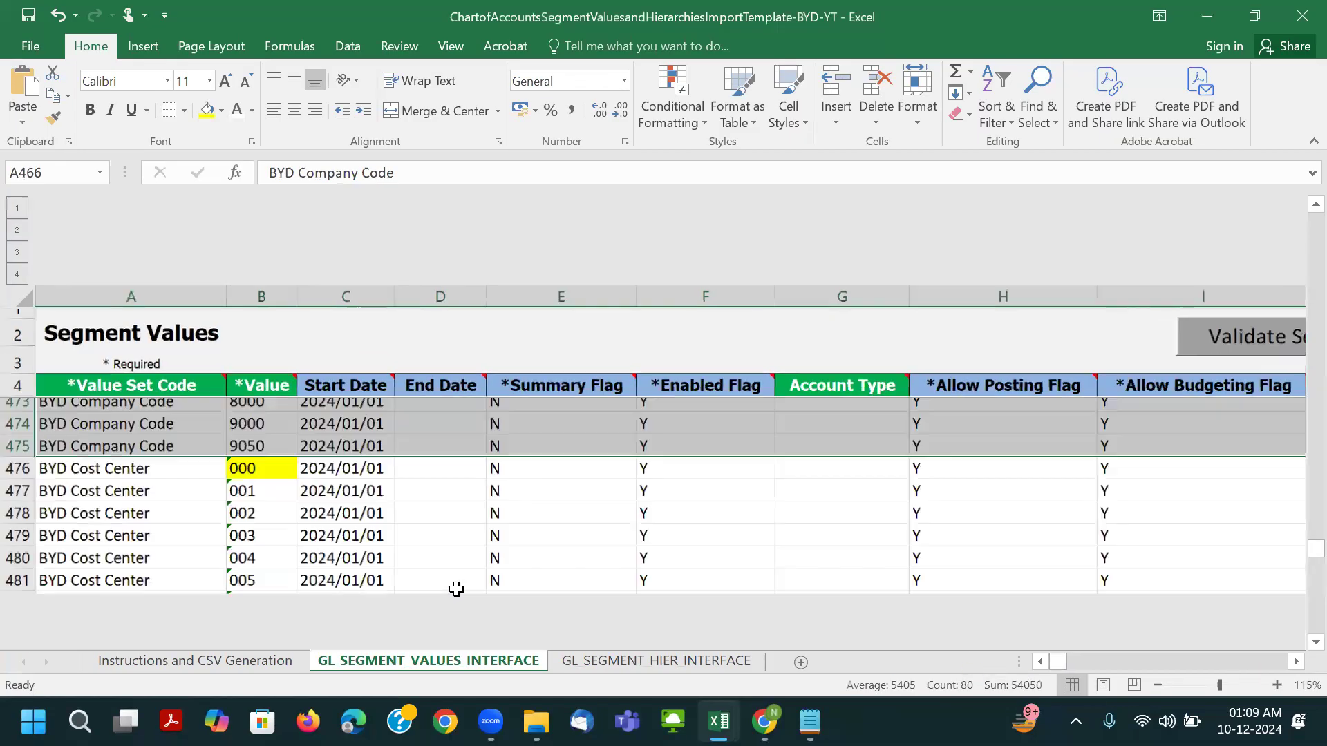
{"action": "scroll", "coordinate": [665, 608], "scroll_direction": "up", "scroll_amount": 3}
{"action": "key", "text": "alt+Tab"}
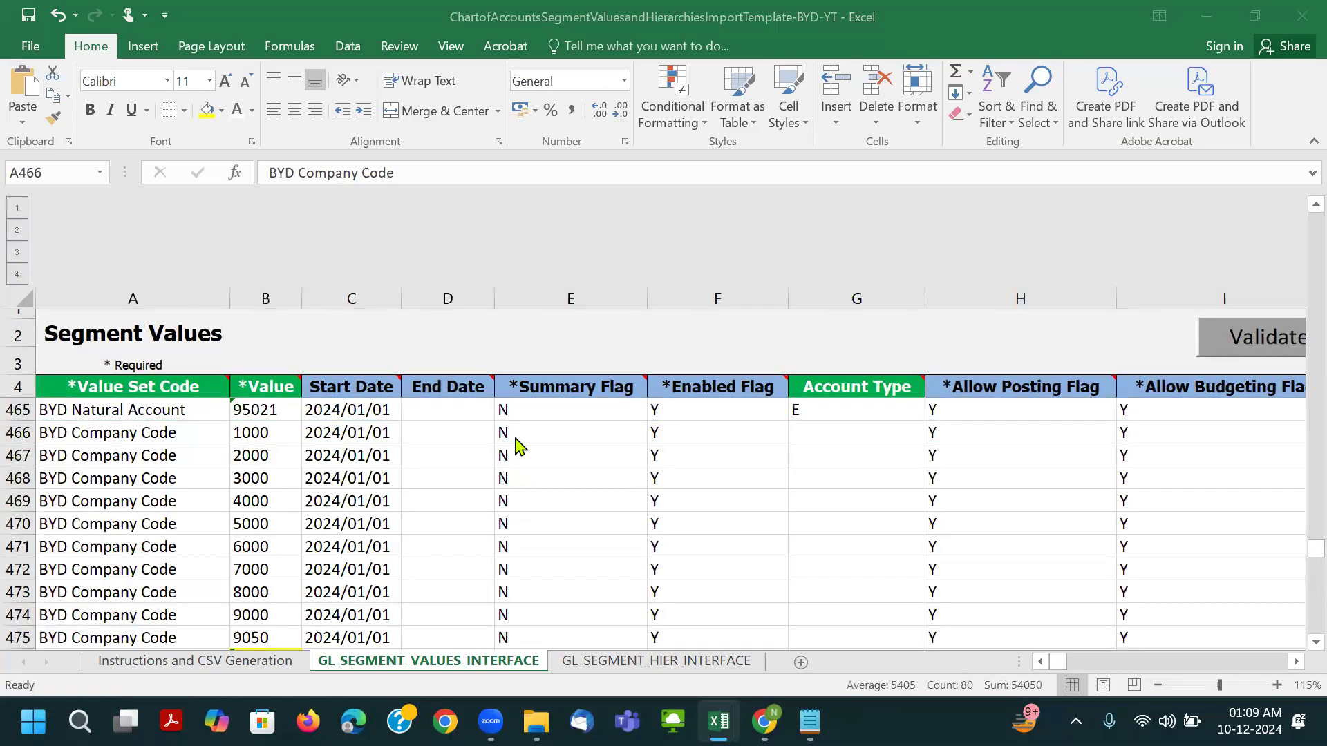
{"action": "scroll", "coordinate": [222, 498], "scroll_direction": "down", "scroll_amount": 2}
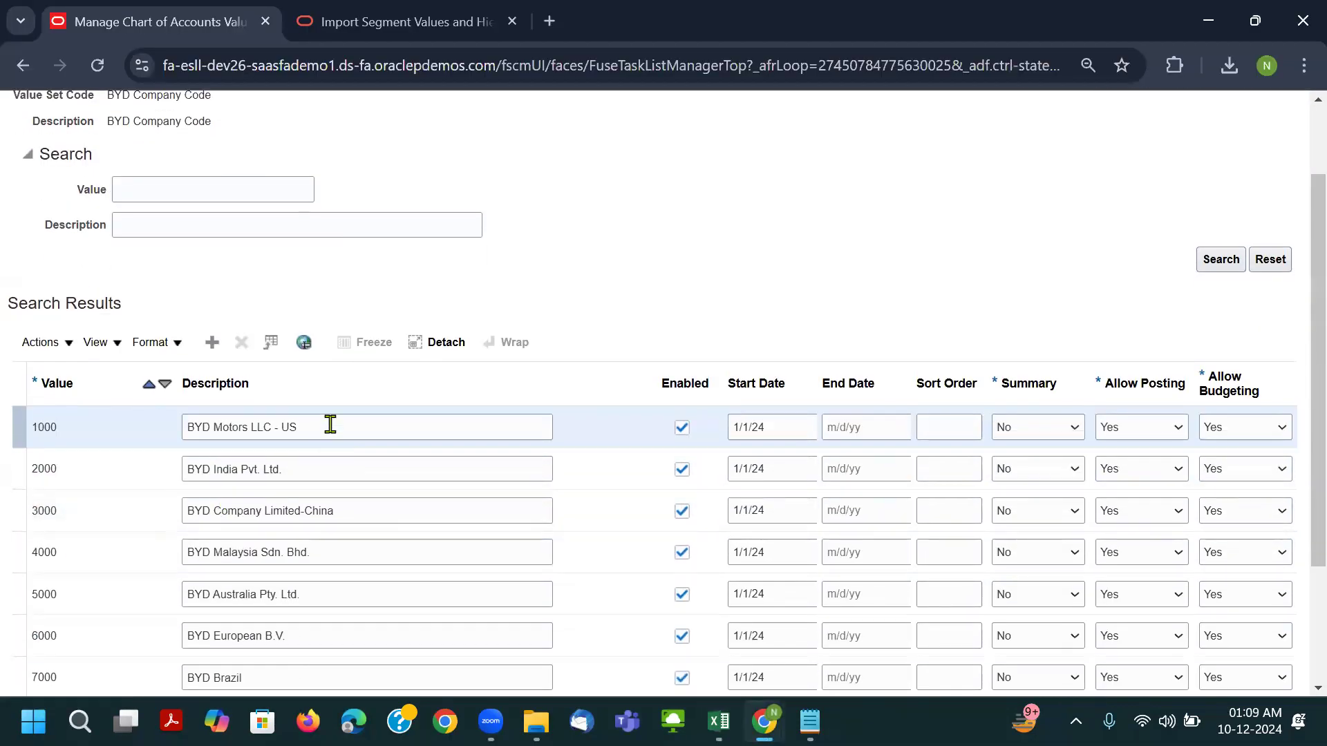
{"action": "key", "text": "alt+Tab"}
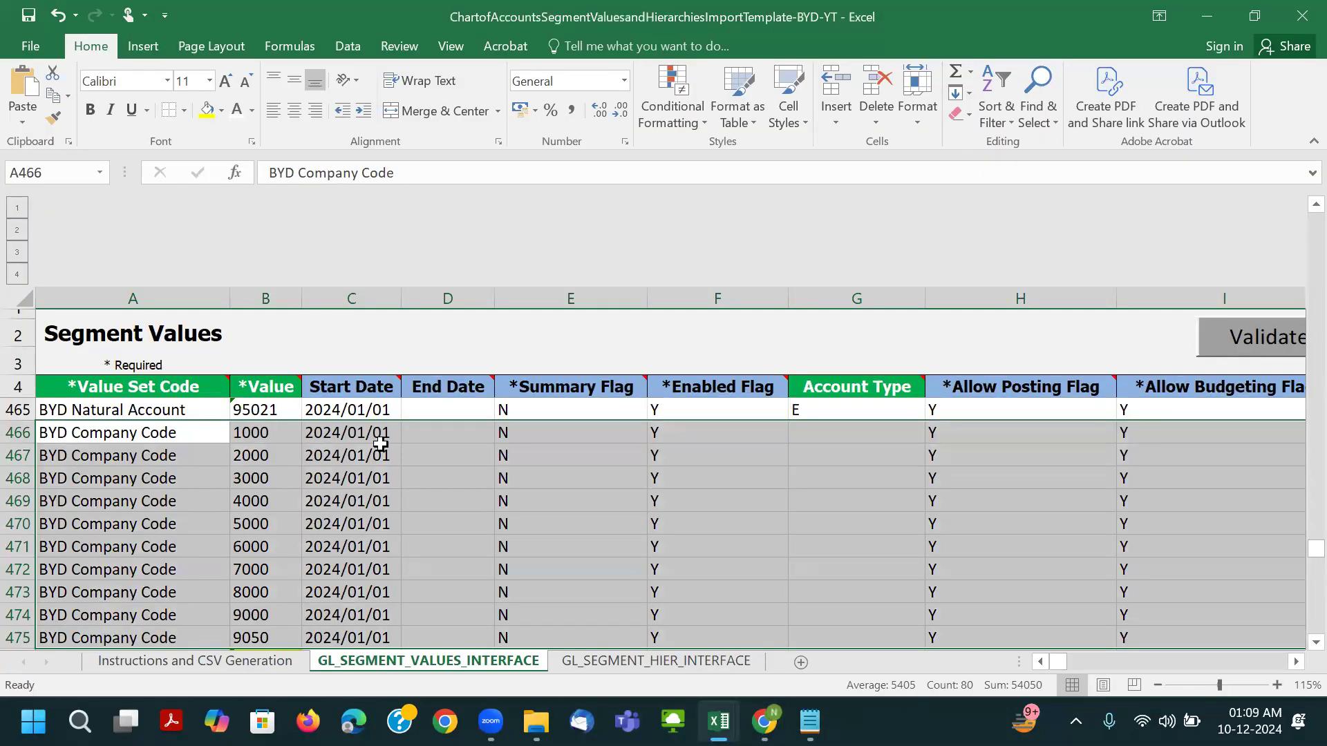
{"action": "scroll", "coordinate": [1099, 450], "scroll_direction": "down", "scroll_amount": 2}
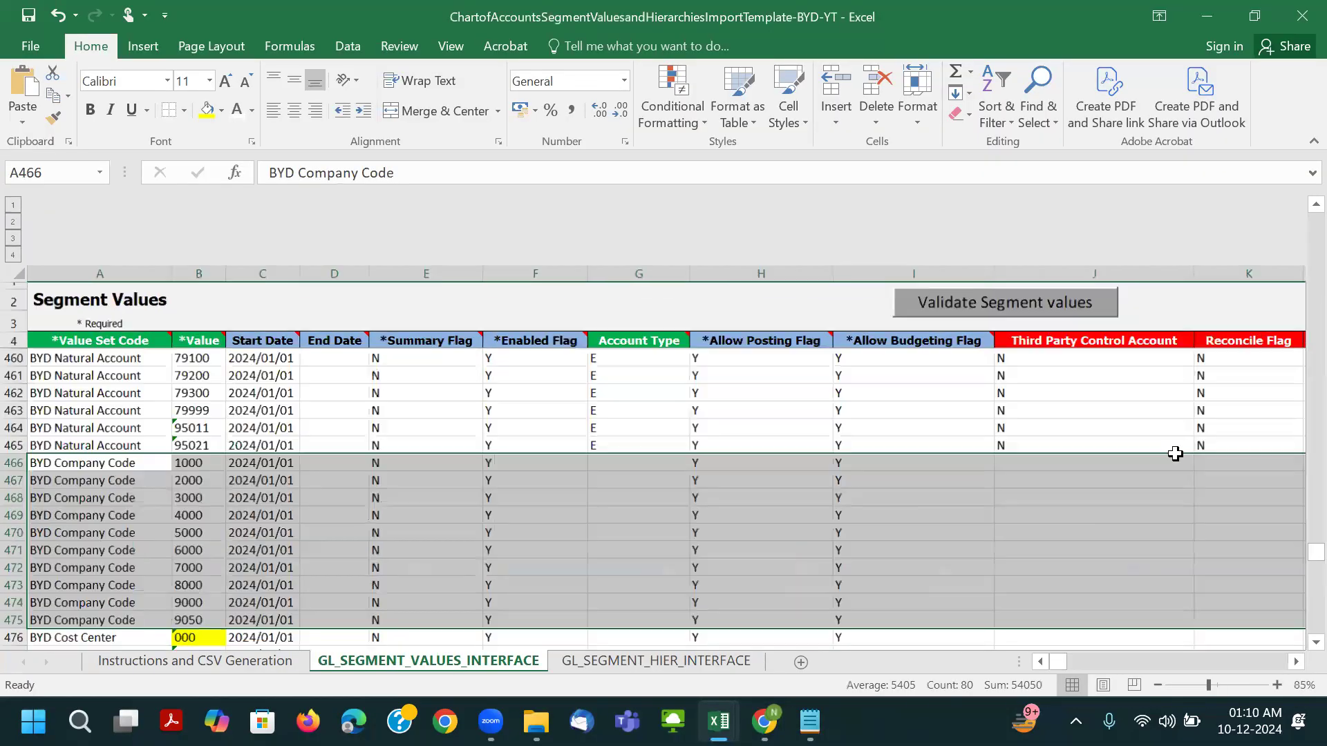
Check the US descriptions of the BYD Company Code rows in the template against the descriptions on Oracle's Manage Values page.
{"action": "scroll", "coordinate": [1222, 480], "scroll_direction": "down", "scroll_amount": 2}
{"action": "left_click", "coordinate": [1296, 663]}
{"action": "left_click", "coordinate": [1297, 662]}
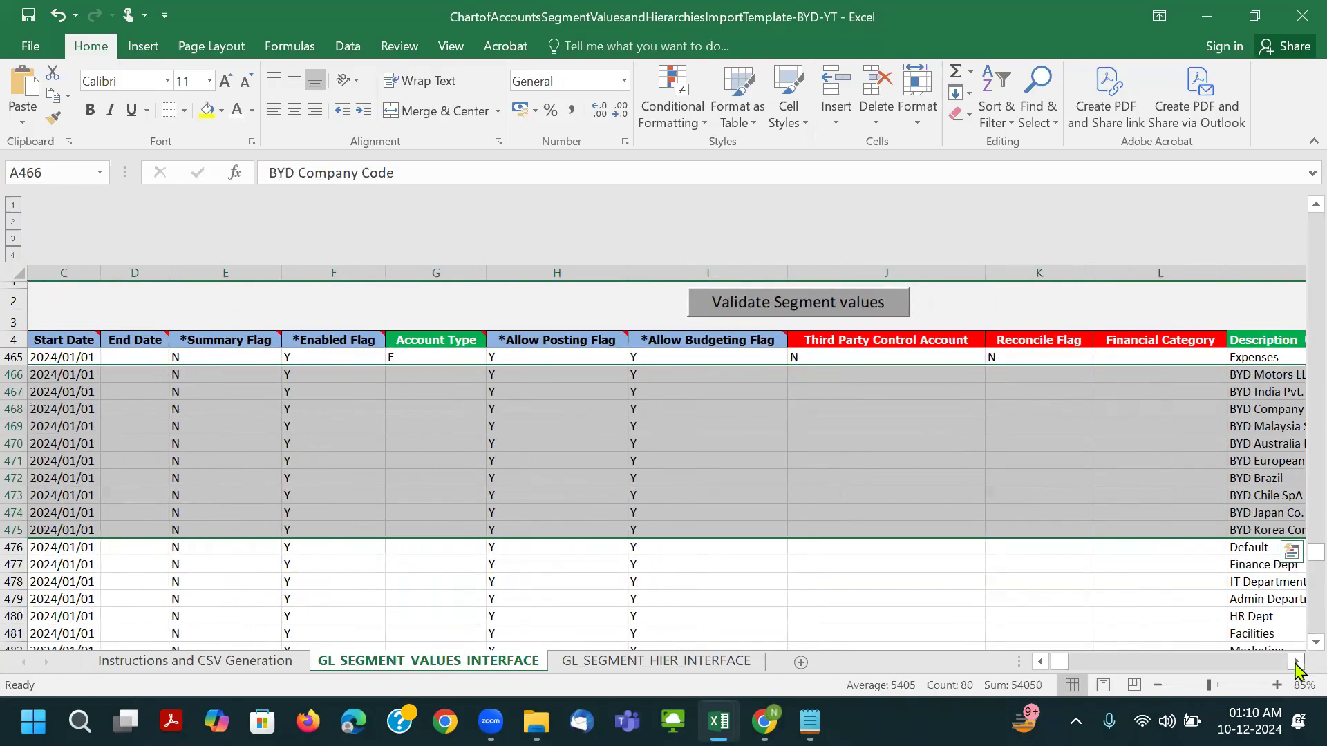
{"action": "left_click", "coordinate": [1297, 662]}
{"action": "left_click", "coordinate": [1297, 662]}
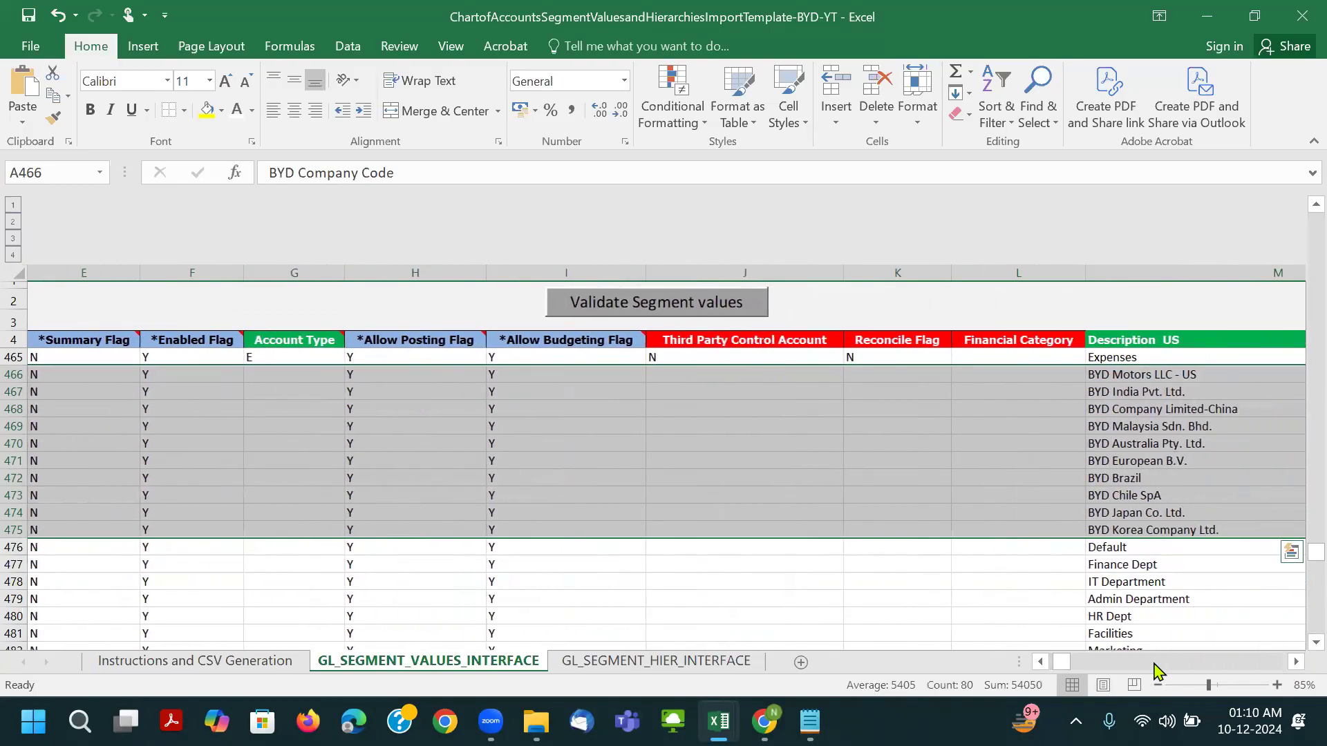
{"action": "left_click_drag", "start_coordinate": [1063, 662], "coordinate": [1000, 674]}
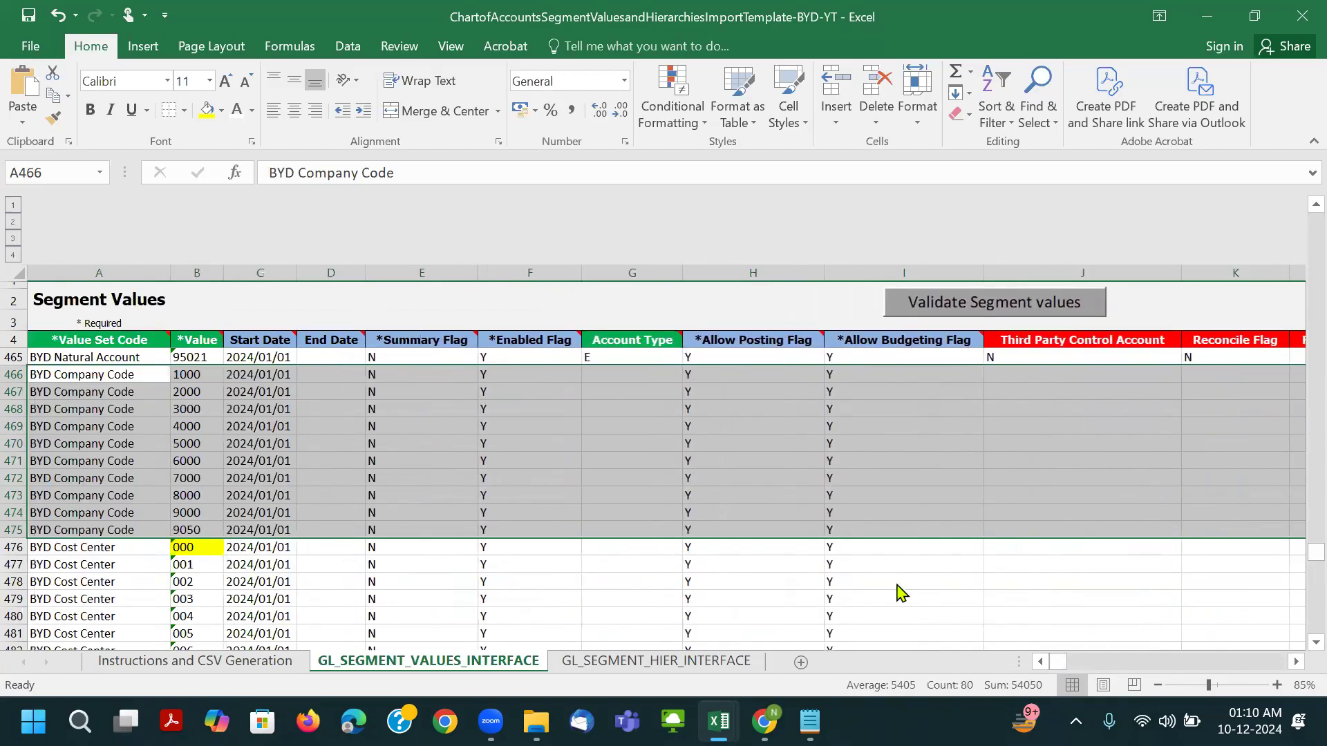
{"action": "key", "text": "alt+Tab"}
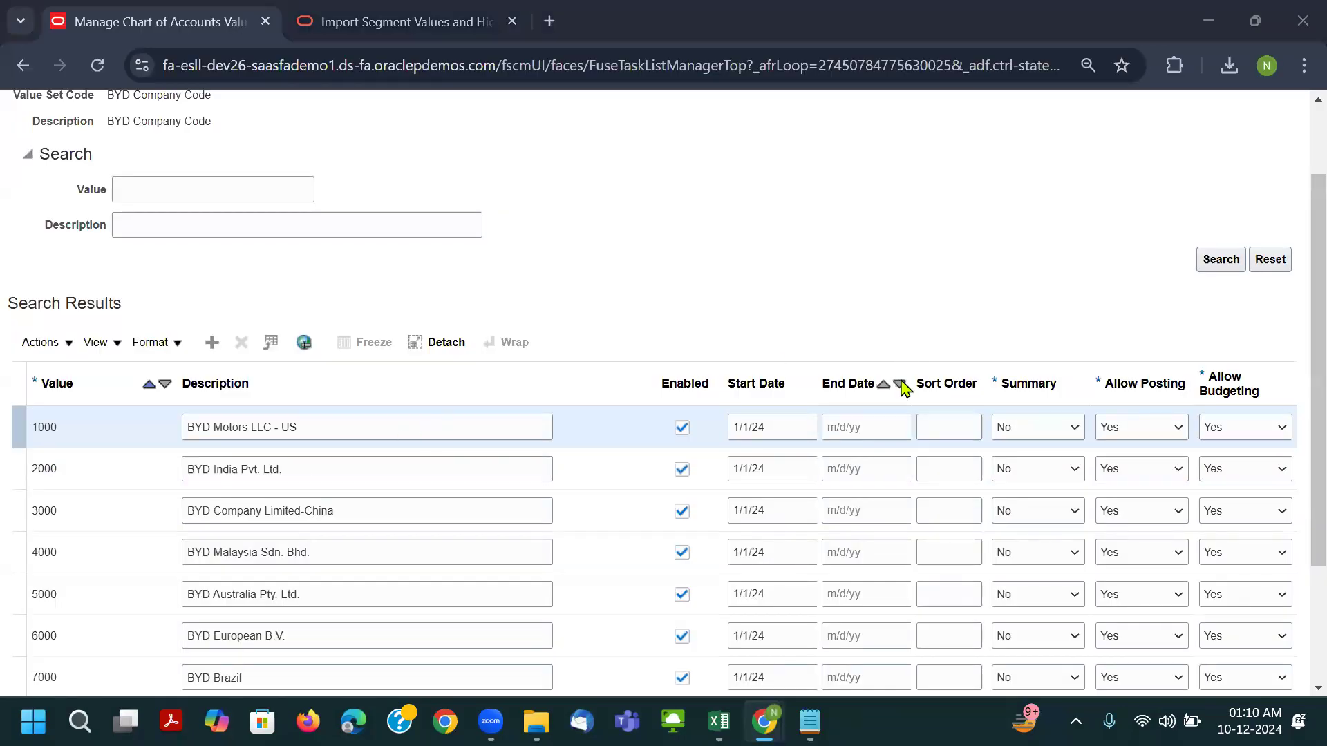
{"action": "key", "text": "alt+Tab"}
{"action": "key", "text": "alt+Tab"}
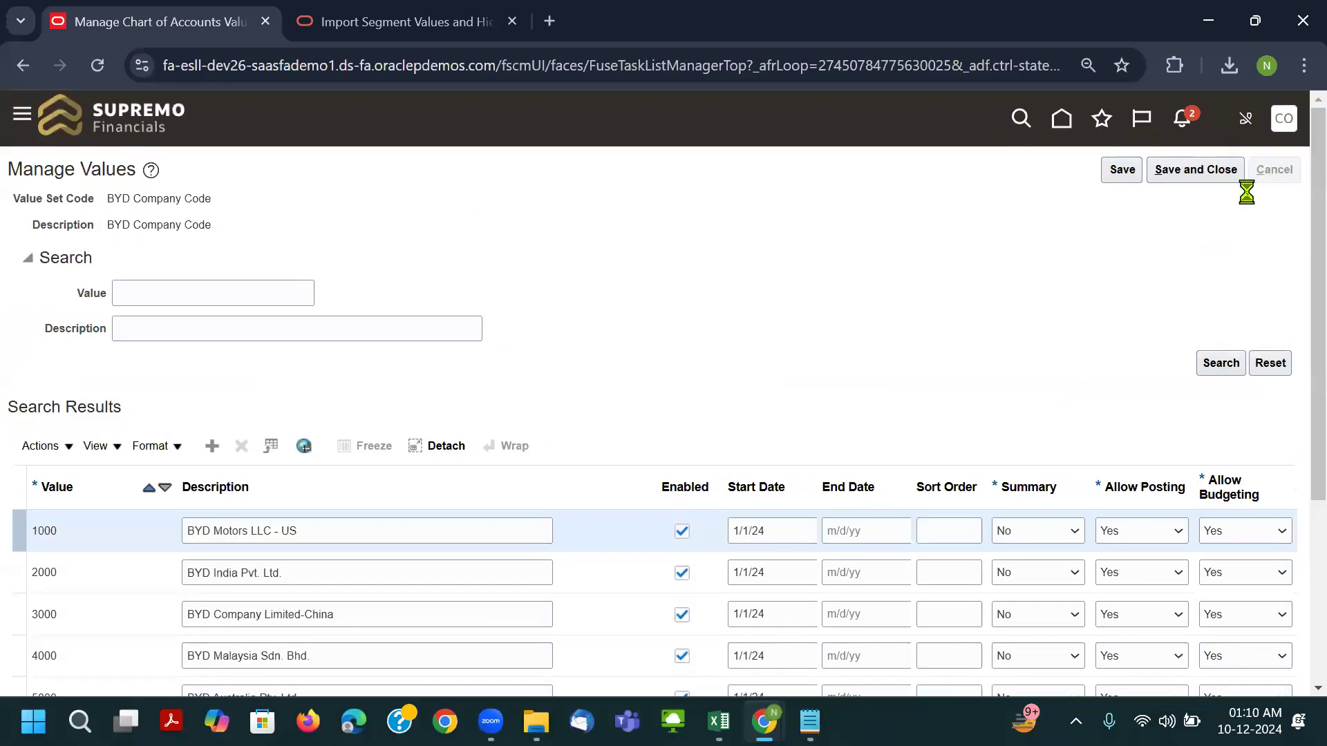
Return to the value set list and open Manage Values for BYD Cost Center with all its values listed.
{"action": "scroll", "coordinate": [766, 343], "scroll_direction": "down", "scroll_amount": 1}
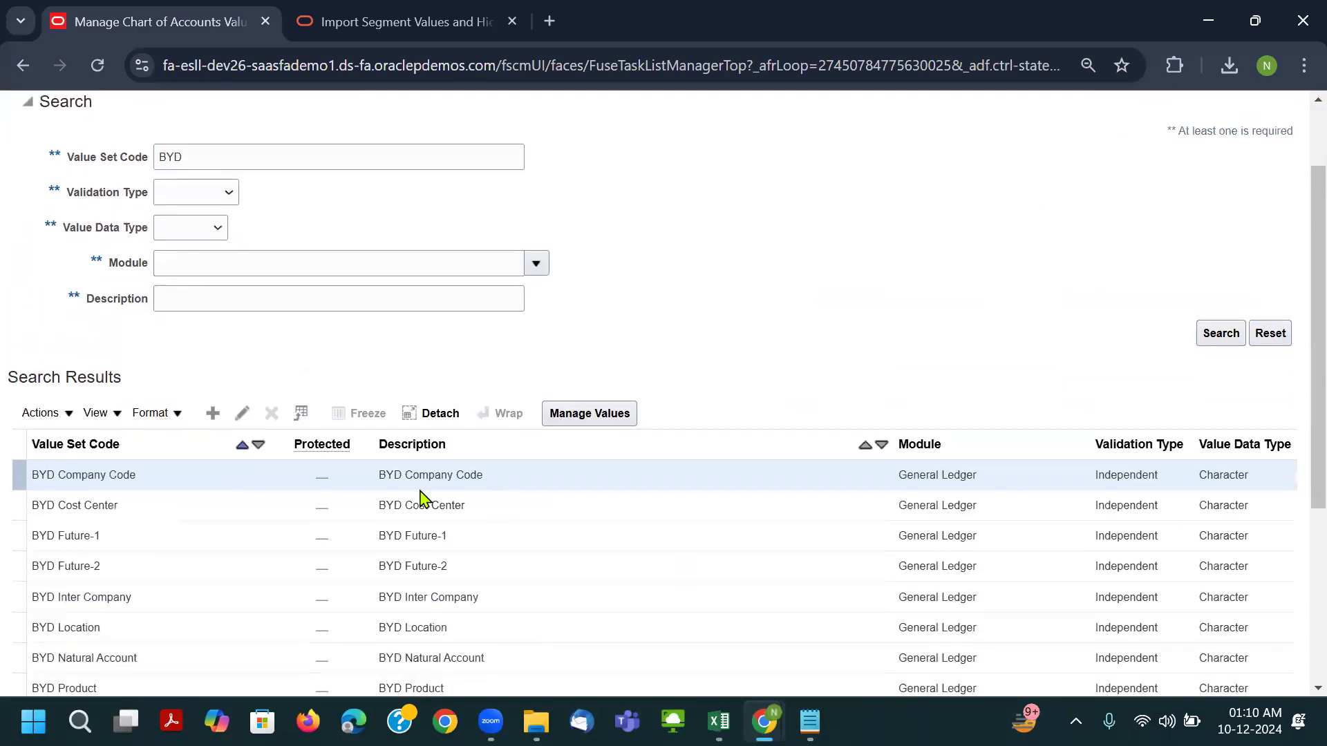
{"action": "left_click", "coordinate": [279, 496]}
{"action": "scroll", "coordinate": [279, 496], "scroll_direction": "down", "scroll_amount": 1}
{"action": "left_click", "coordinate": [579, 377]}
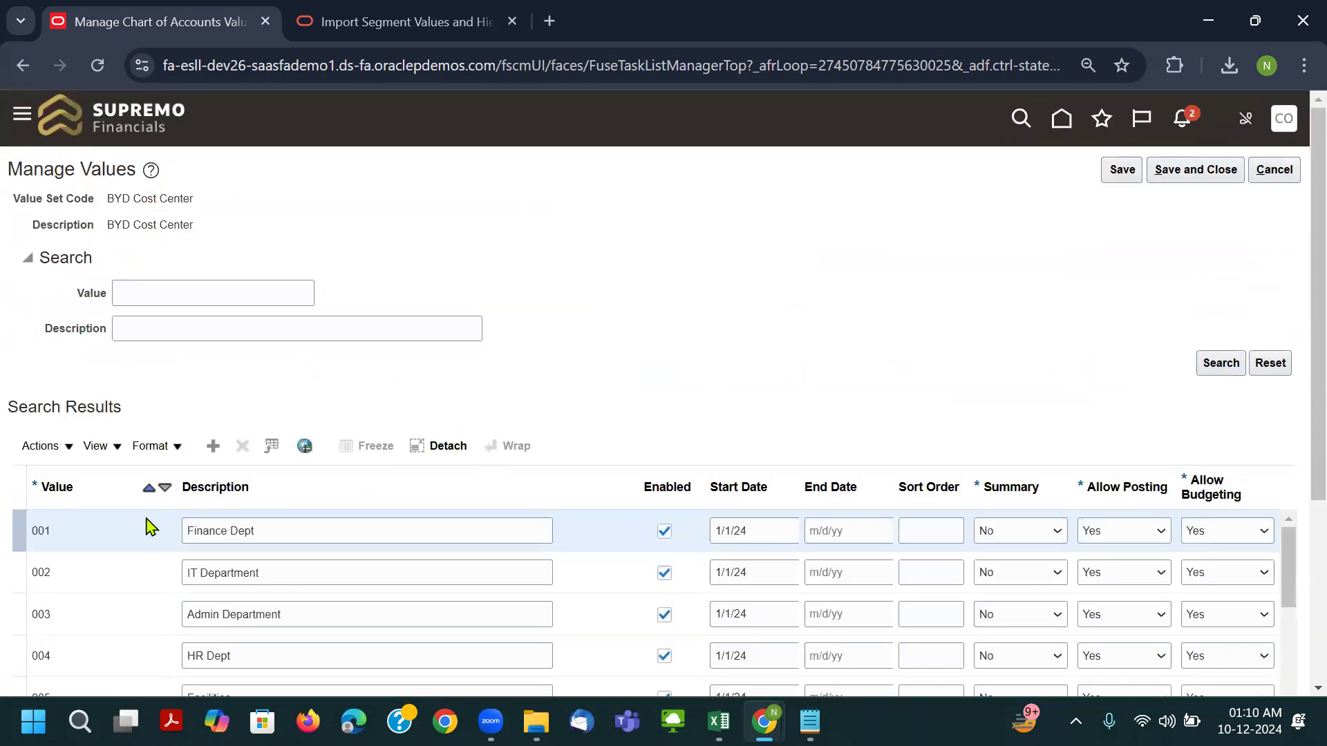
Review the full list of loaded BYD Cost Center values and descriptions, and leave the page without changes.
{"action": "scroll", "coordinate": [147, 536], "scroll_direction": "down", "scroll_amount": 2}
{"action": "scroll", "coordinate": [142, 536], "scroll_direction": "down", "scroll_amount": 4}
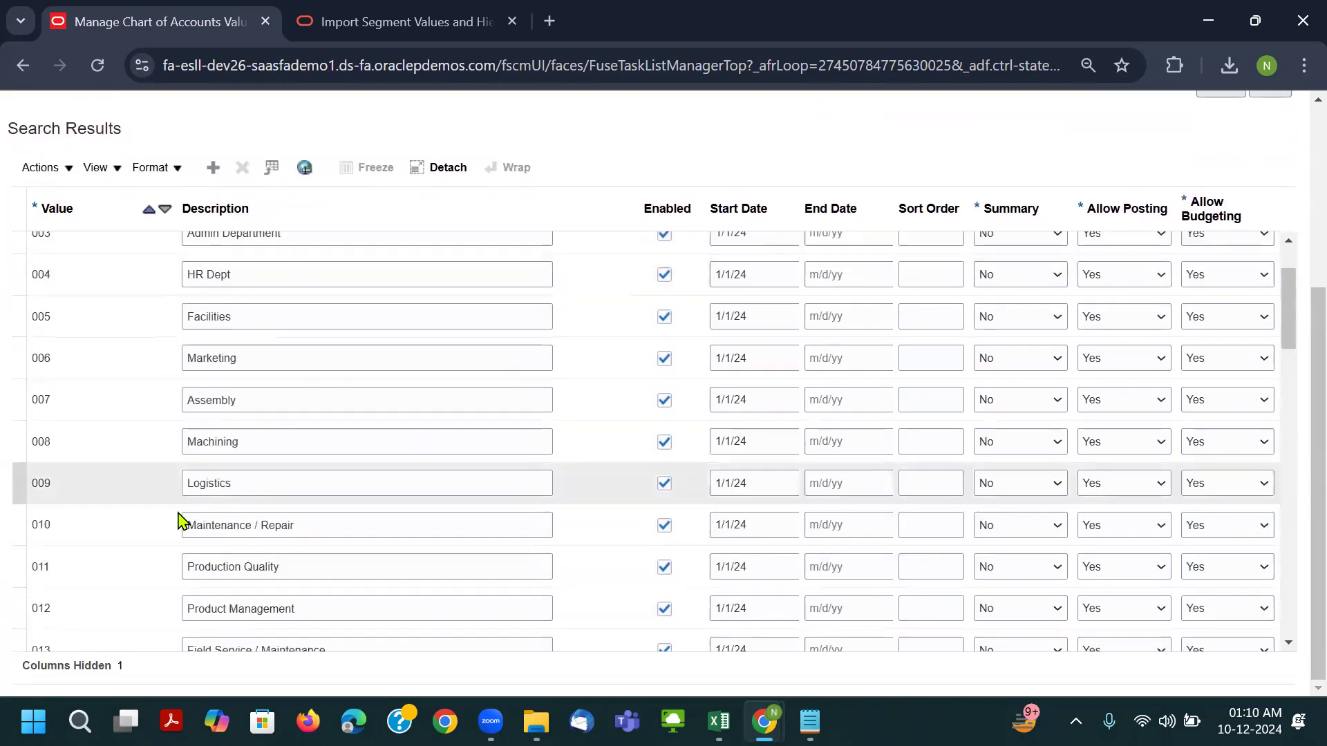
{"action": "scroll", "coordinate": [179, 520], "scroll_direction": "down", "scroll_amount": 6}
{"action": "scroll", "coordinate": [176, 551], "scroll_direction": "down", "scroll_amount": 15}
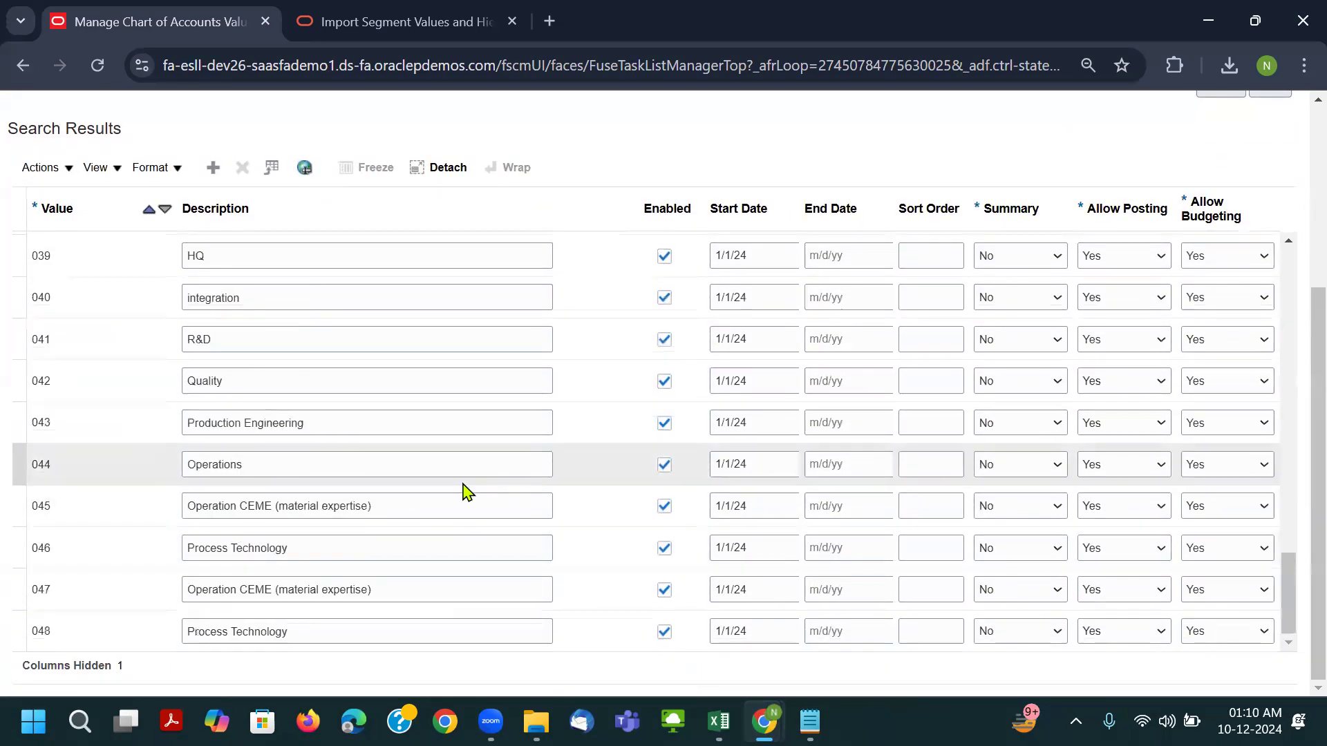
{"action": "scroll", "coordinate": [995, 379], "scroll_direction": "up", "scroll_amount": 20}
{"action": "left_click", "coordinate": [1289, 171]}
Open Manage Values for the BYD Future-1 value set and search for all its values.
{"action": "scroll", "coordinate": [478, 332], "scroll_direction": "down", "scroll_amount": 5}
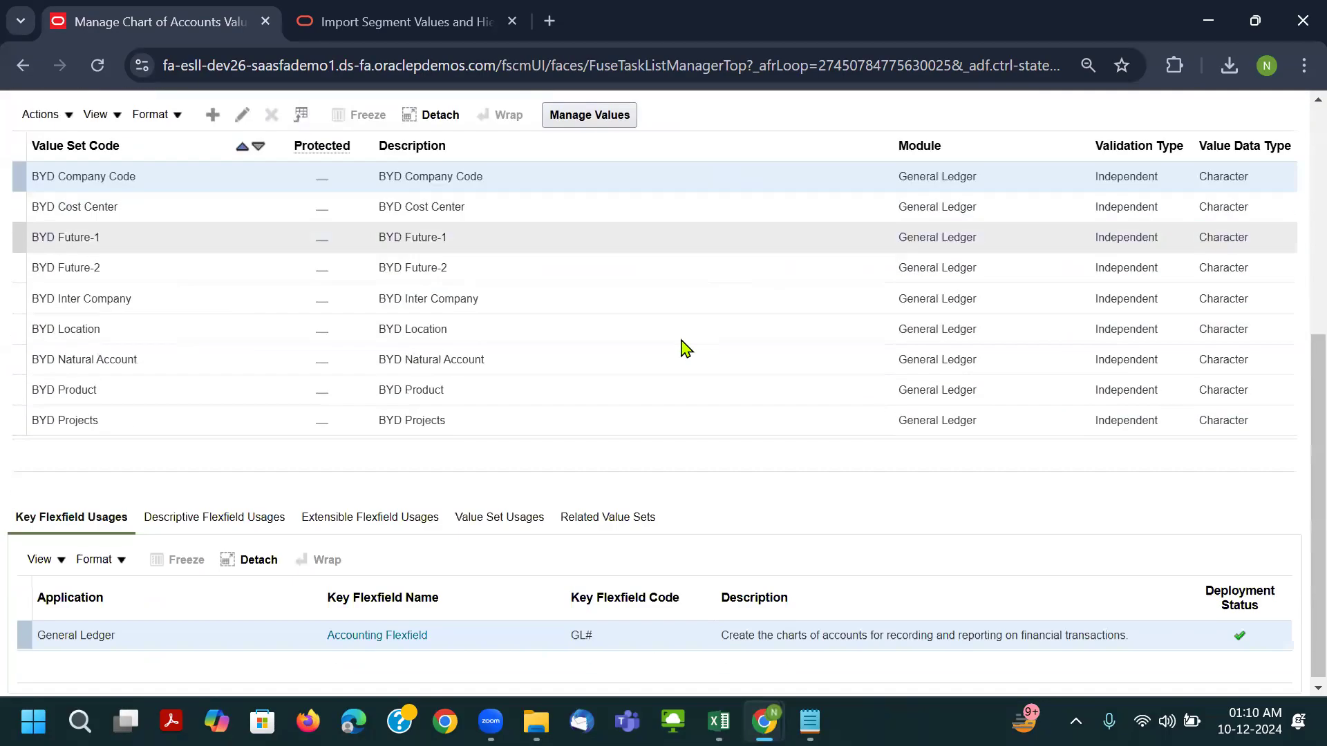
{"action": "scroll", "coordinate": [208, 462], "scroll_direction": "up", "scroll_amount": 2}
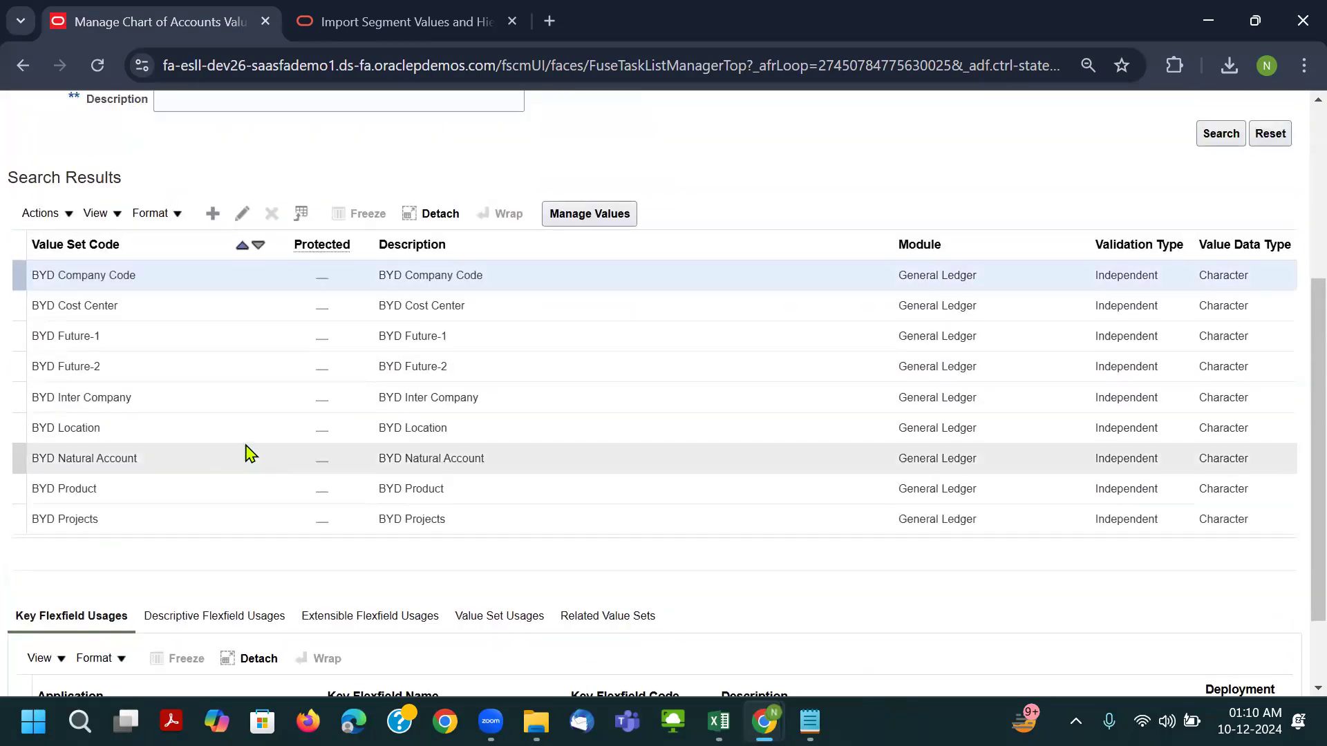
{"action": "left_click", "coordinate": [155, 342]}
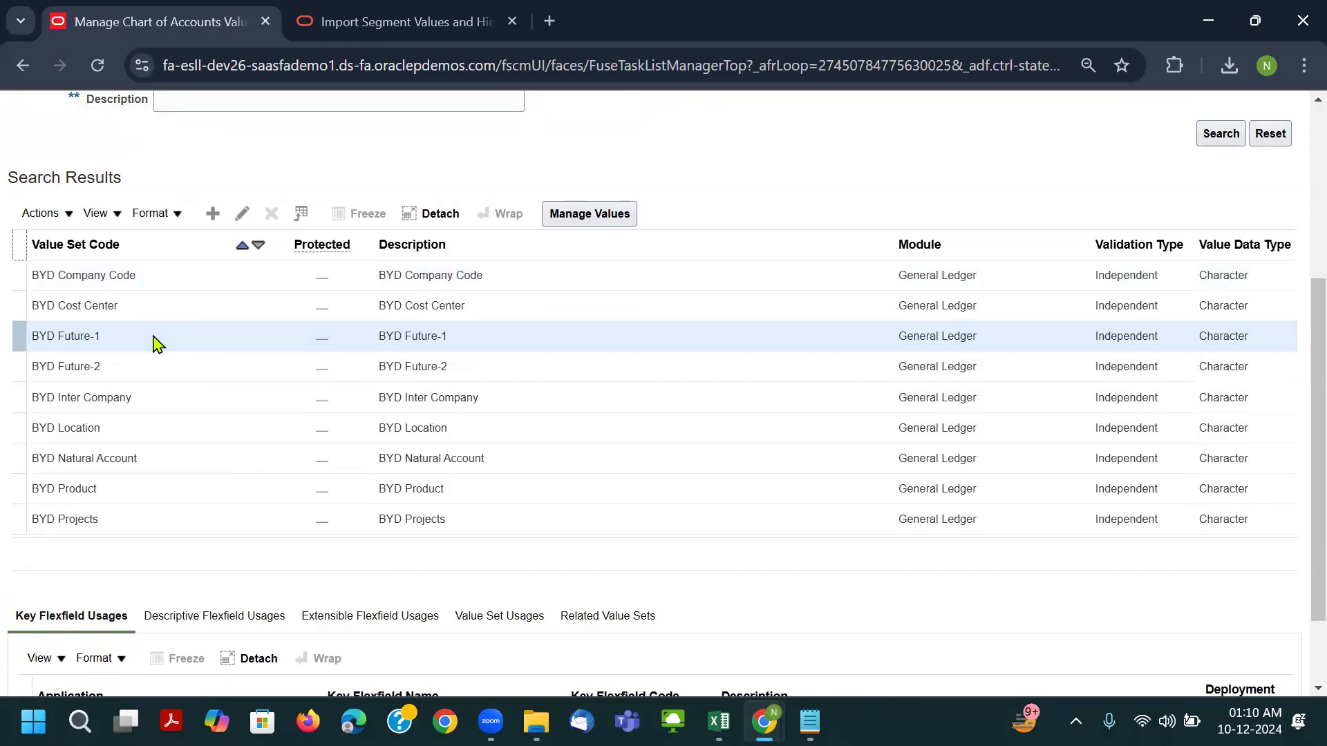
{"action": "left_click", "coordinate": [567, 215]}
{"action": "left_click", "coordinate": [1214, 362]}
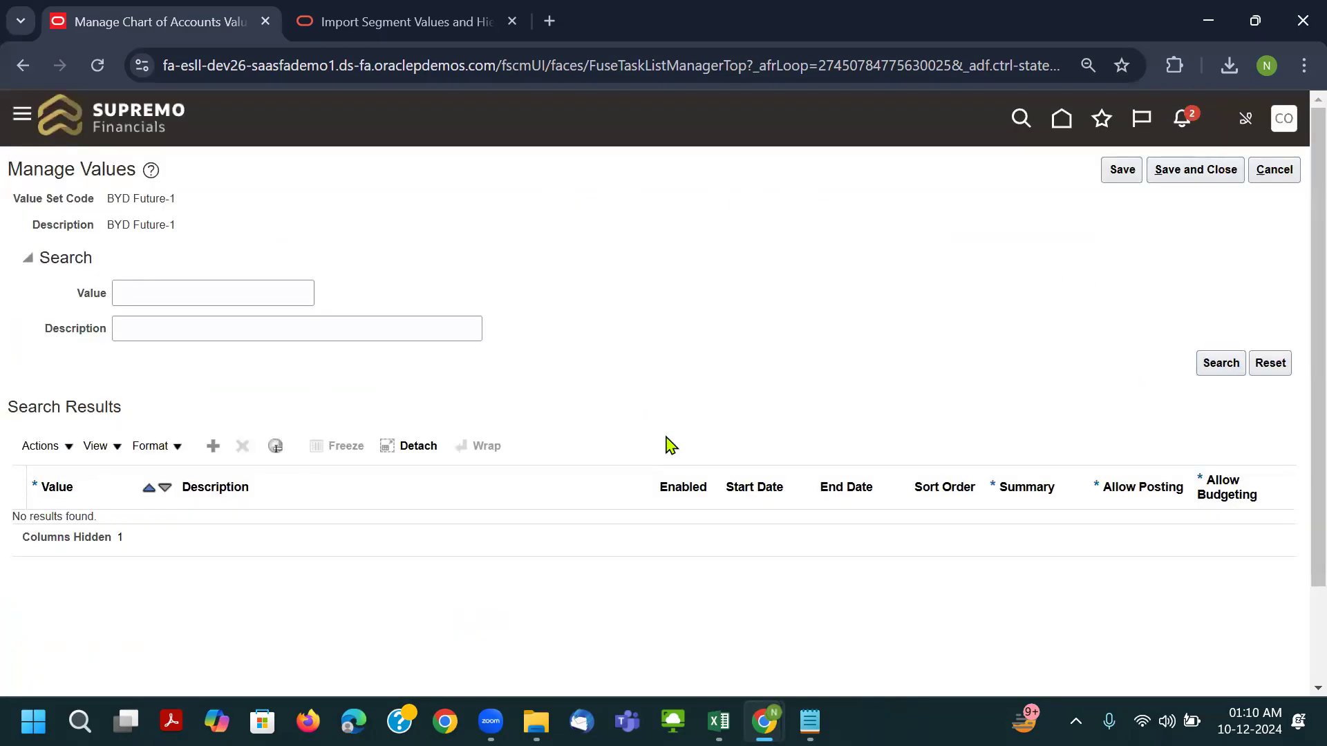
Add a value row to BYD Future-1 and enter the value 00000 from the COA data preparation sheet in the Excel class notes.
{"action": "left_click", "coordinate": [214, 447]}
{"action": "left_click", "coordinate": [125, 538]}
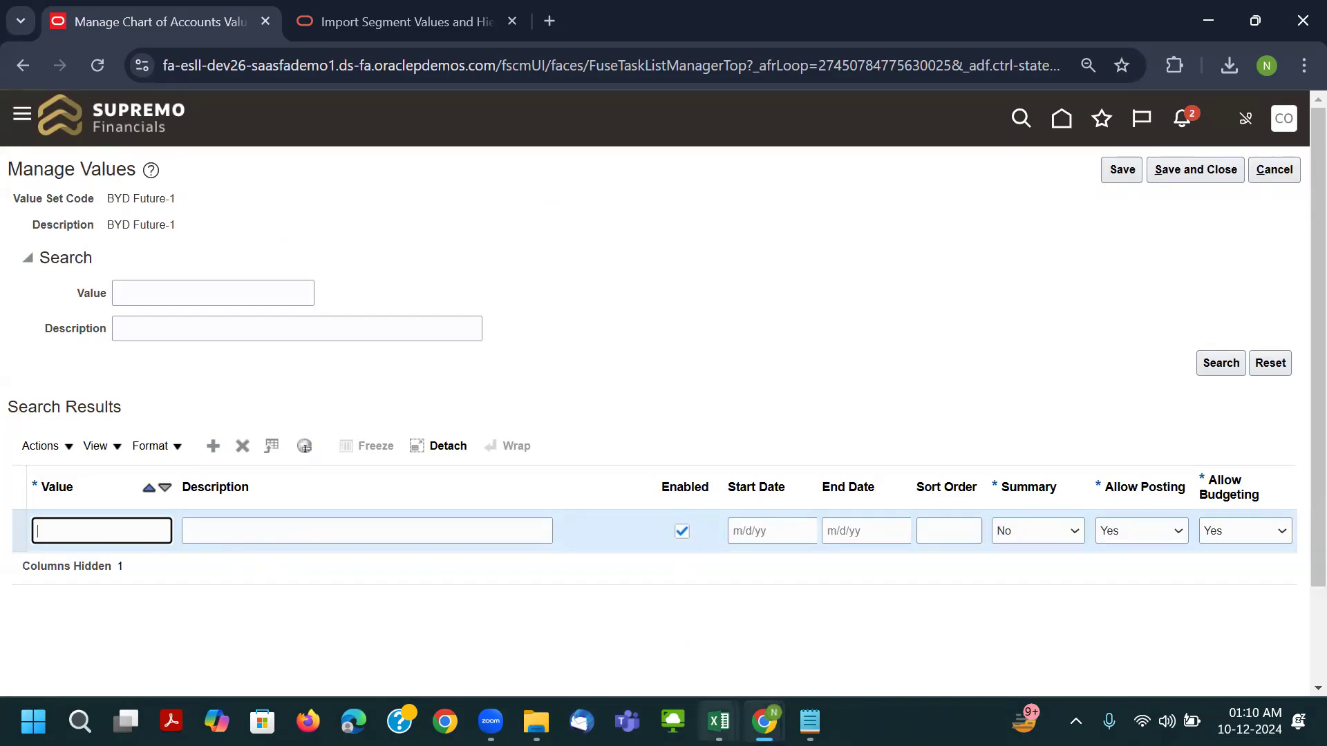
{"action": "mouse_move", "coordinate": [719, 721]}
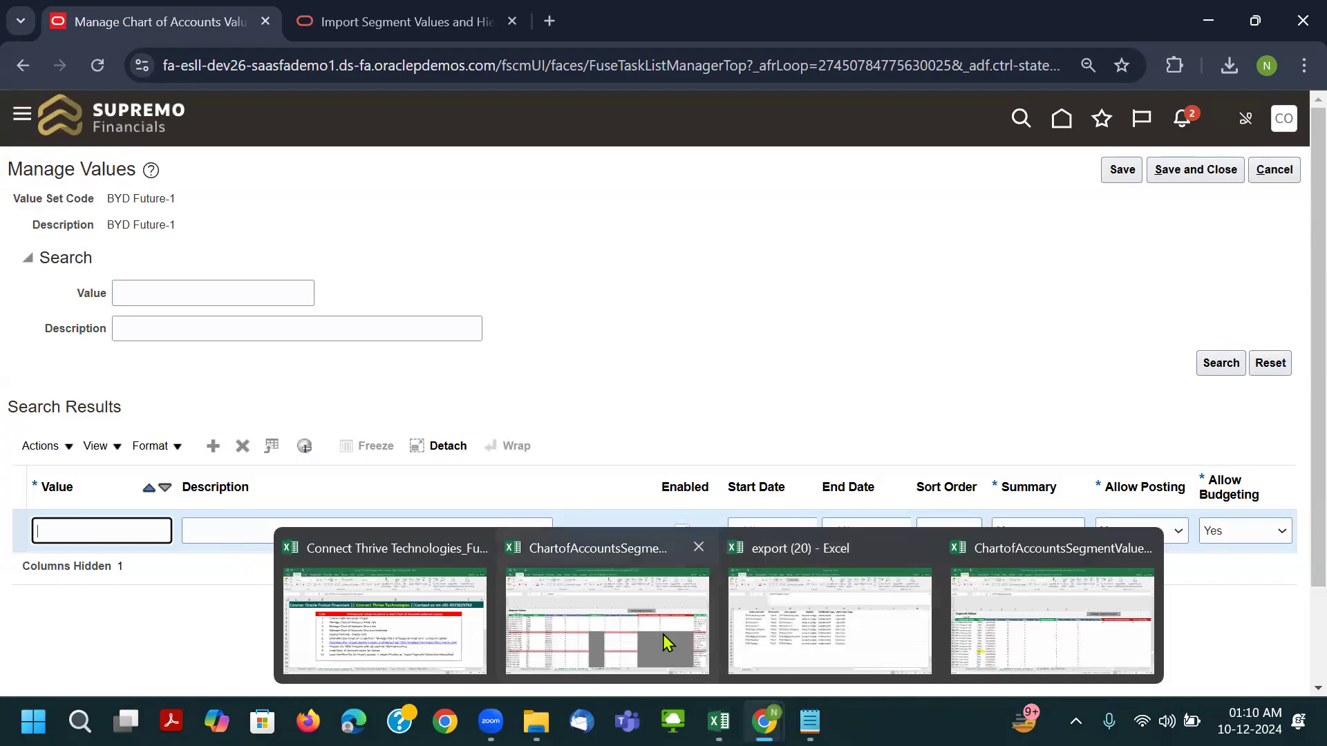
{"action": "left_click", "coordinate": [475, 633]}
{"action": "left_click", "coordinate": [625, 665]}
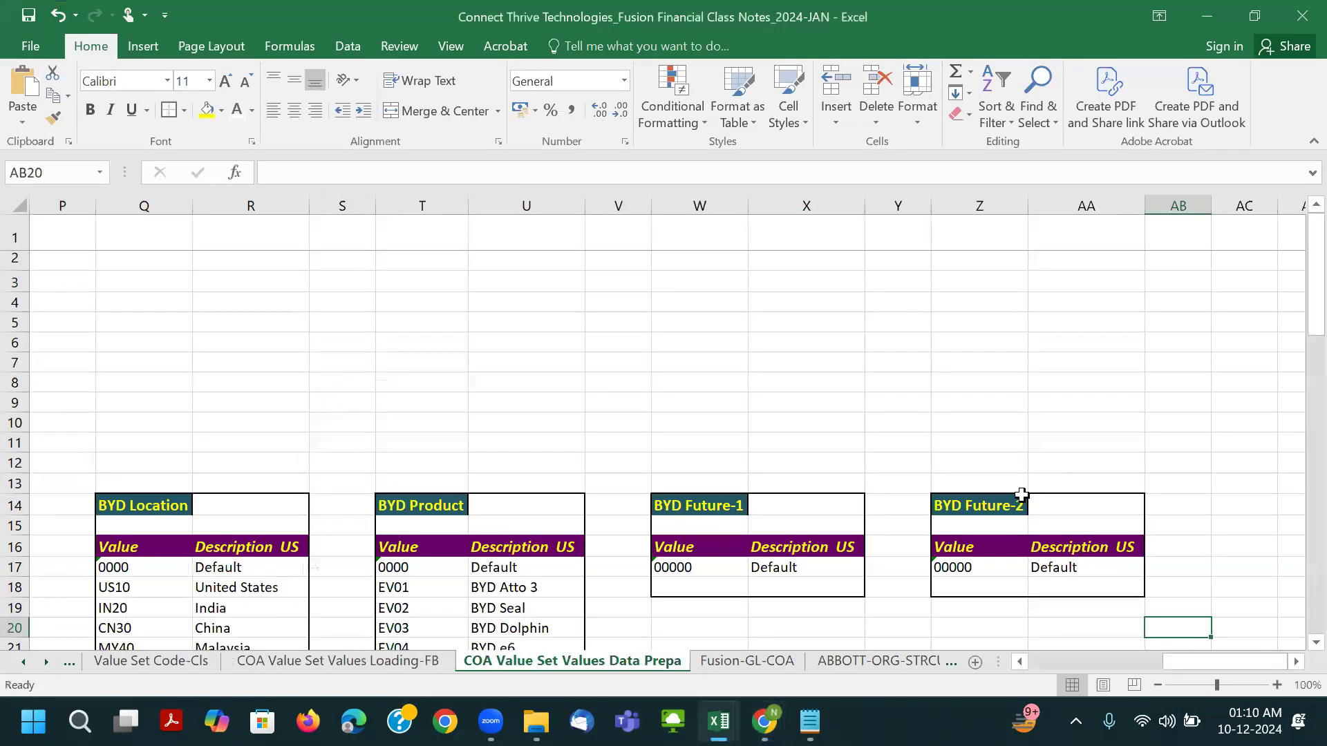
{"action": "left_click", "coordinate": [729, 577]}
{"action": "key", "text": "alt+Tab"}
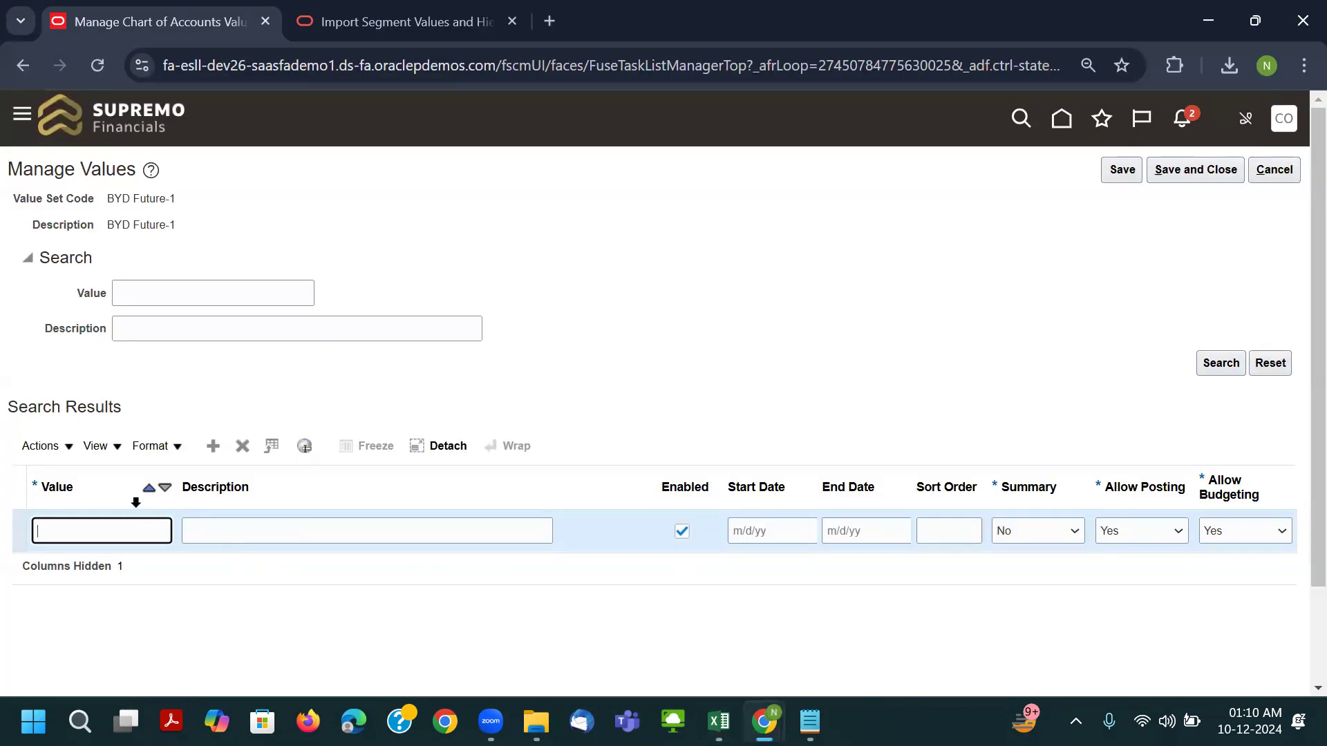
{"action": "type", "text": "00000"}
{"action": "key", "text": "Tab"}
Copy the description Default from the Excel notes into the new BYD Future-1 value, and save and close its values.
{"action": "key", "text": "alt+Tab"}
{"action": "key", "text": "Right"}
{"action": "key", "text": "ctrl+c"}
{"action": "key", "text": "alt+Tab"}
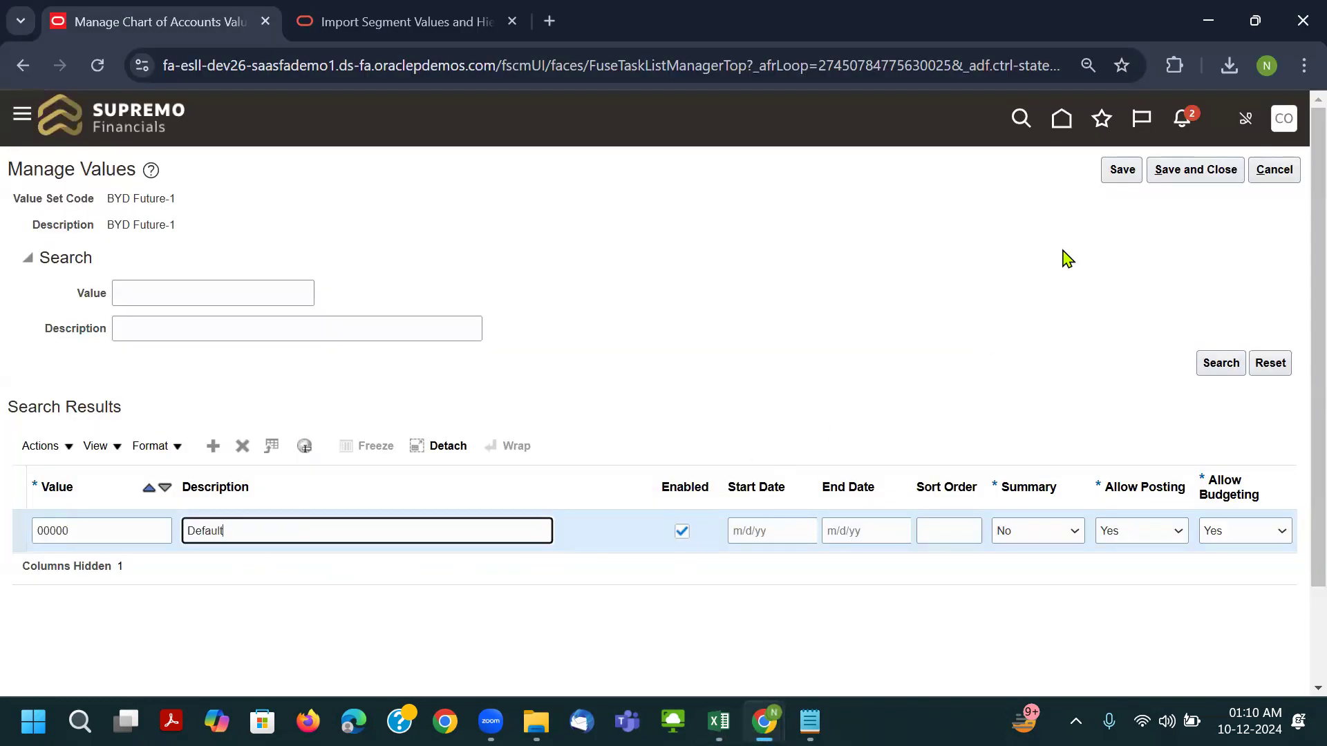
{"action": "left_click", "coordinate": [1115, 176]}
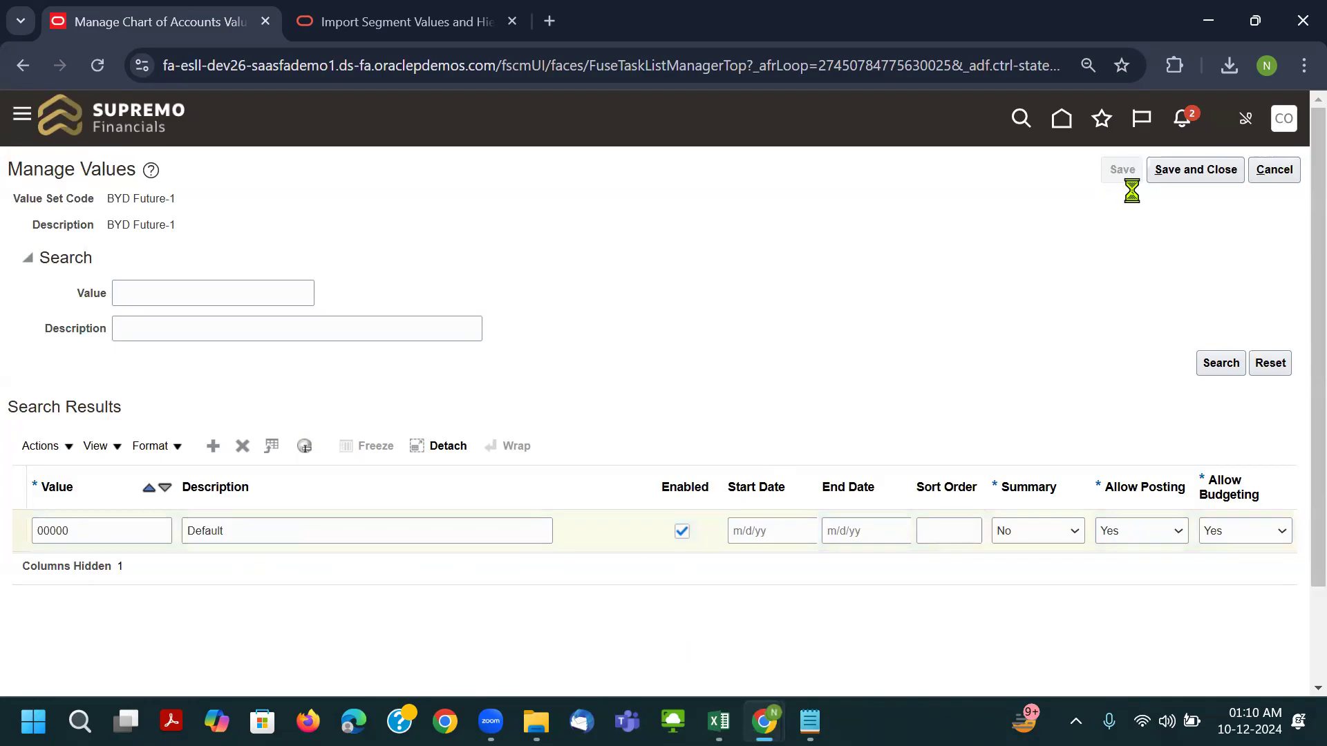
{"action": "left_click", "coordinate": [1202, 177]}
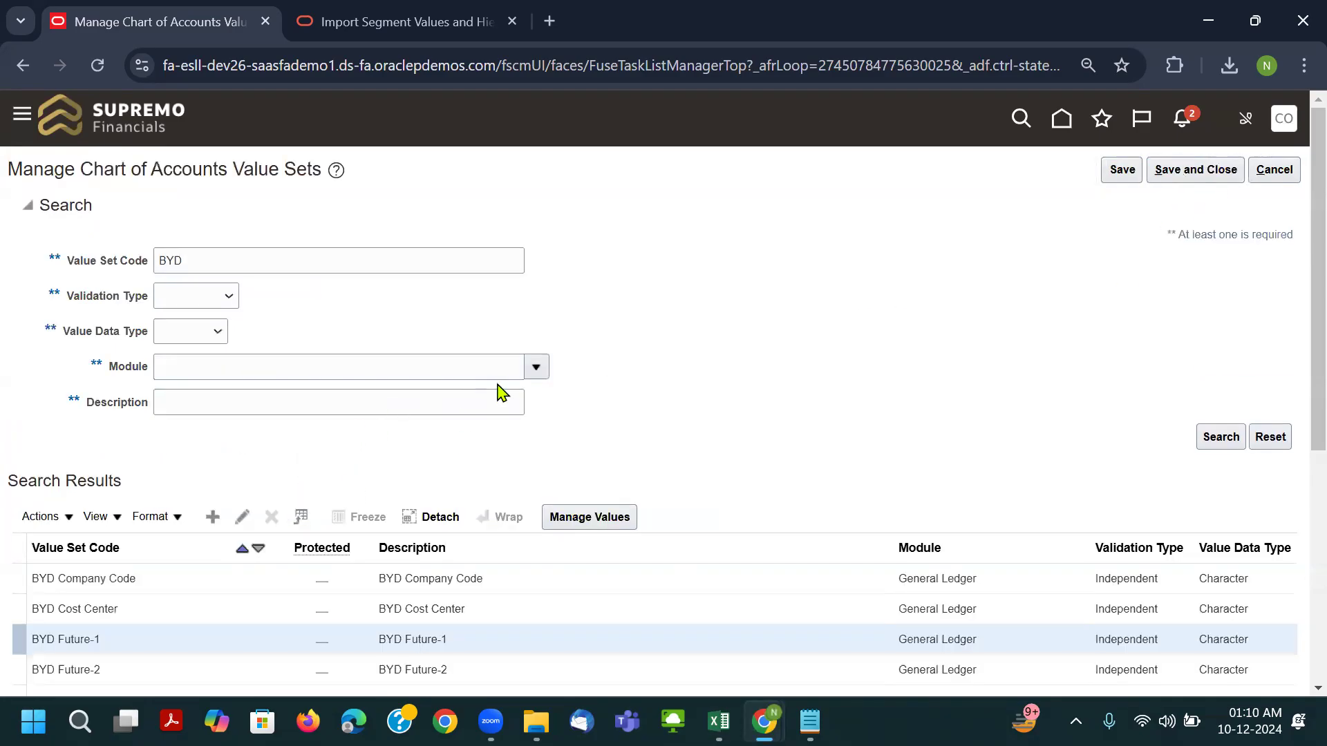
Open Manage Values for the BYD Future-2 value set.
{"action": "scroll", "coordinate": [503, 393], "scroll_direction": "down", "scroll_amount": 2}
{"action": "left_click", "coordinate": [216, 557]}
{"action": "scroll", "coordinate": [519, 426], "scroll_direction": "down", "scroll_amount": 1}
{"action": "left_click", "coordinate": [615, 377]}
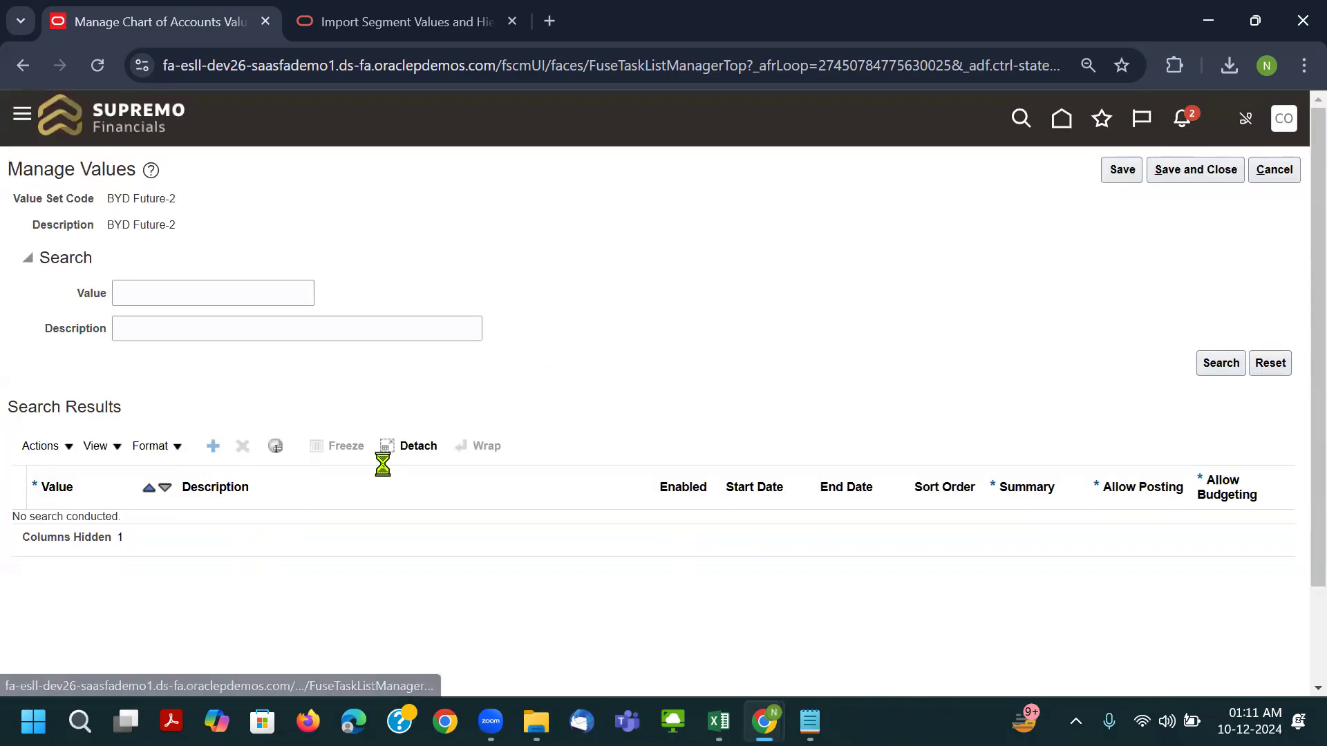
Add a value row to BYD Future-2 with the value 00000 copied from the Excel class notes.
{"action": "key", "text": "alt+Tab"}
{"action": "left_click", "coordinate": [974, 567]}
{"action": "key", "text": "ctrl+c"}
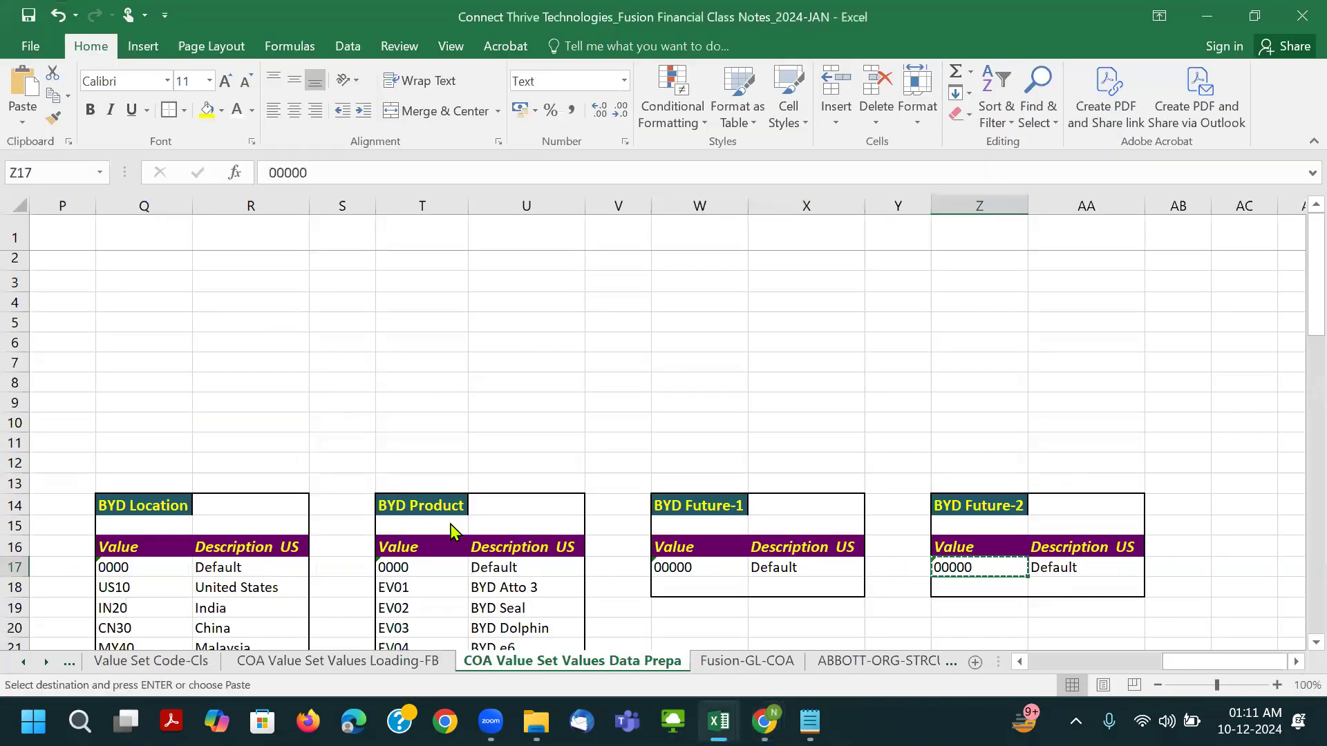
{"action": "key", "text": "alt+Tab"}
{"action": "left_click", "coordinate": [53, 533]}
{"action": "key", "text": "ctrl+v"}
{"action": "key", "text": "Tab"}
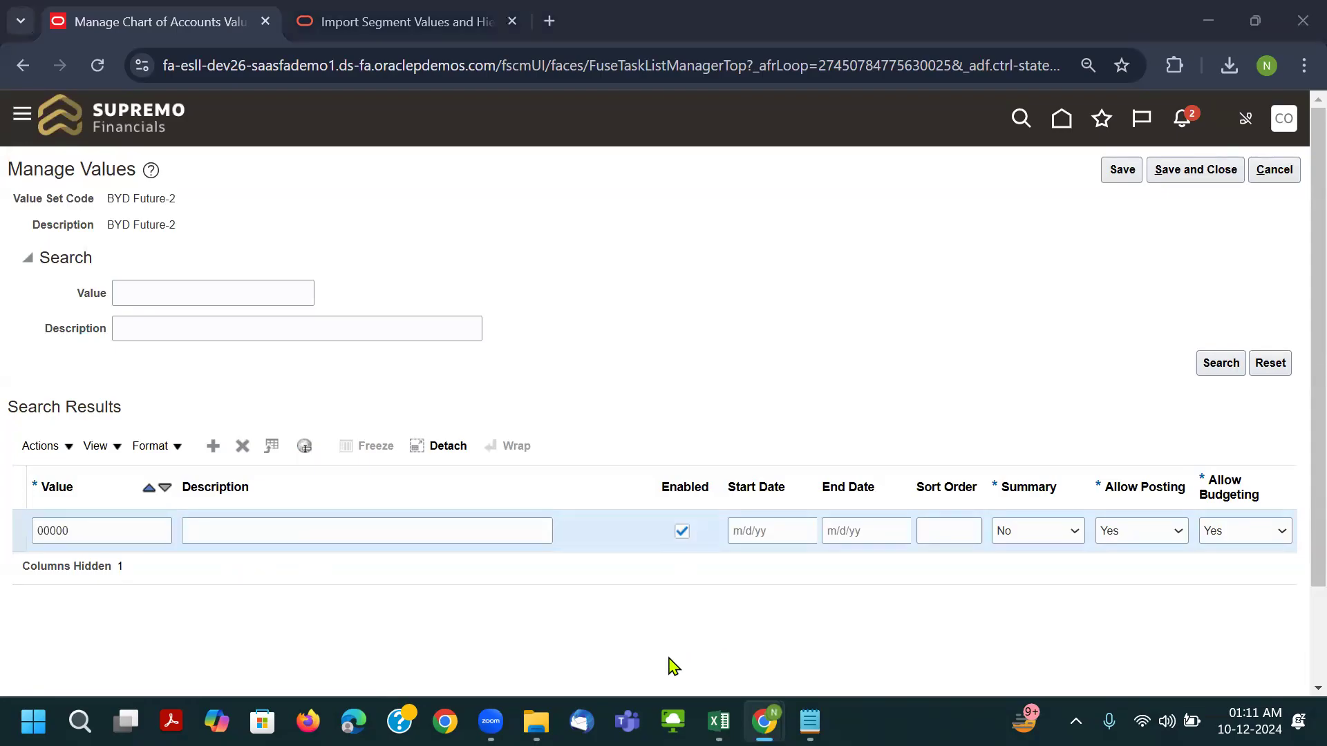
Copy the description Default from the Excel notes into the new BYD Future-2 value, and save and close its values.
{"action": "key", "text": "alt+Tab"}
{"action": "key", "text": "Right"}
{"action": "key", "text": "ctrl+c"}
{"action": "key", "text": "alt+Tab"}
{"action": "key", "text": "ctrl+v"}
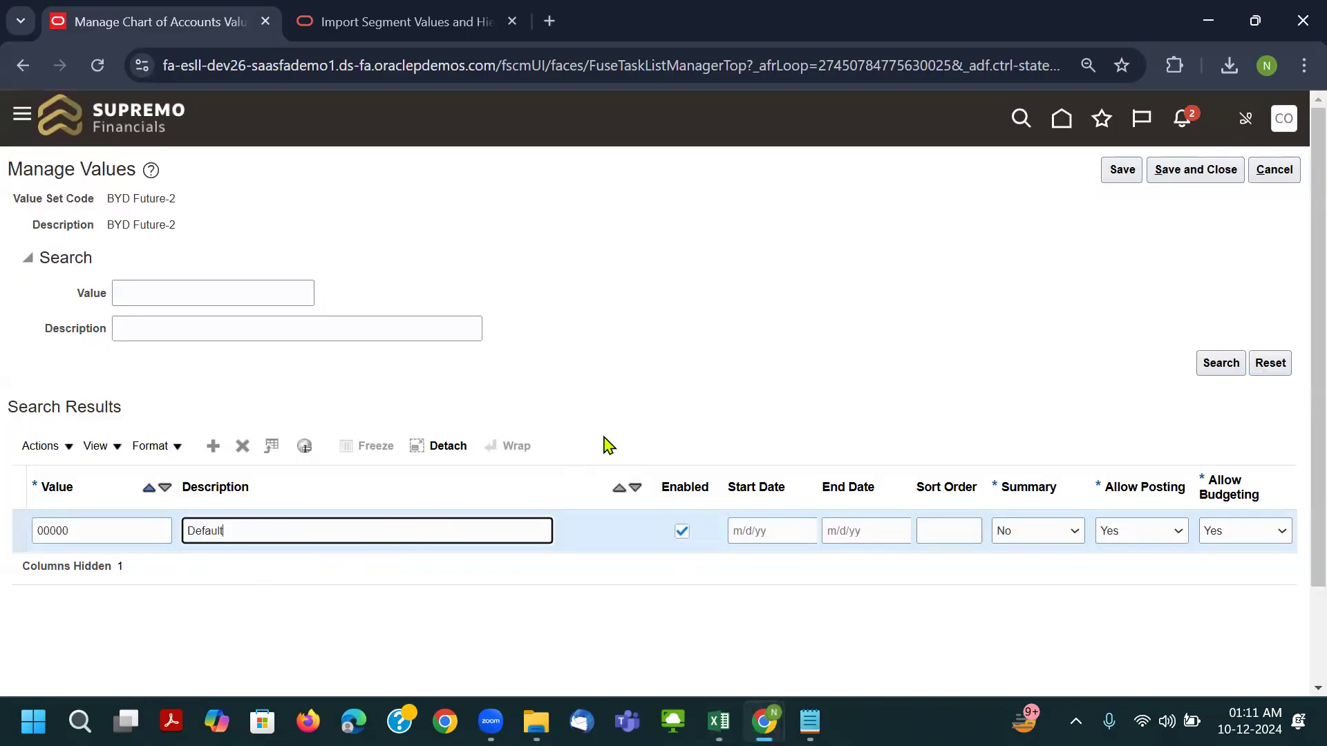
{"action": "left_click", "coordinate": [1164, 178]}
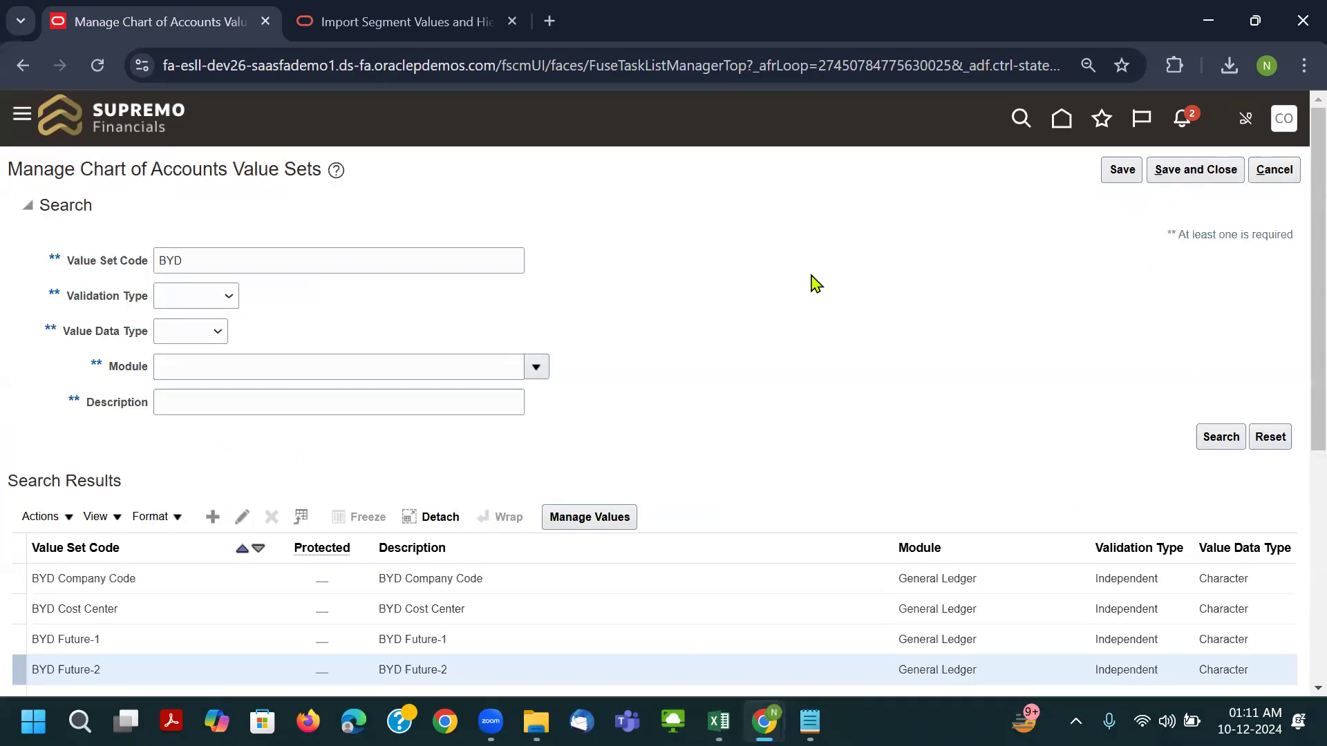
Open Manage Values for the BYD Inter Company value set and review all its loaded values.
{"action": "scroll", "coordinate": [816, 284], "scroll_direction": "down", "scroll_amount": 3}
{"action": "left_click", "coordinate": [100, 493]}
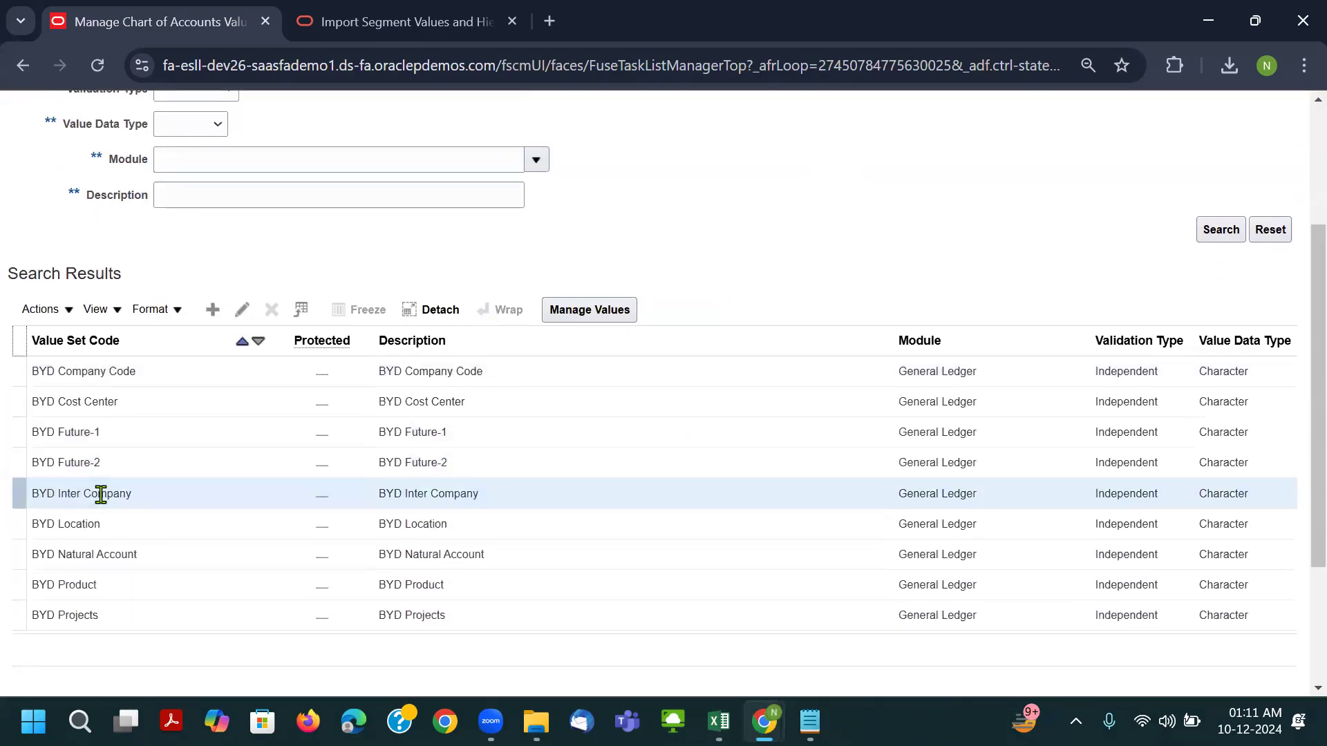
{"action": "left_click", "coordinate": [558, 309]}
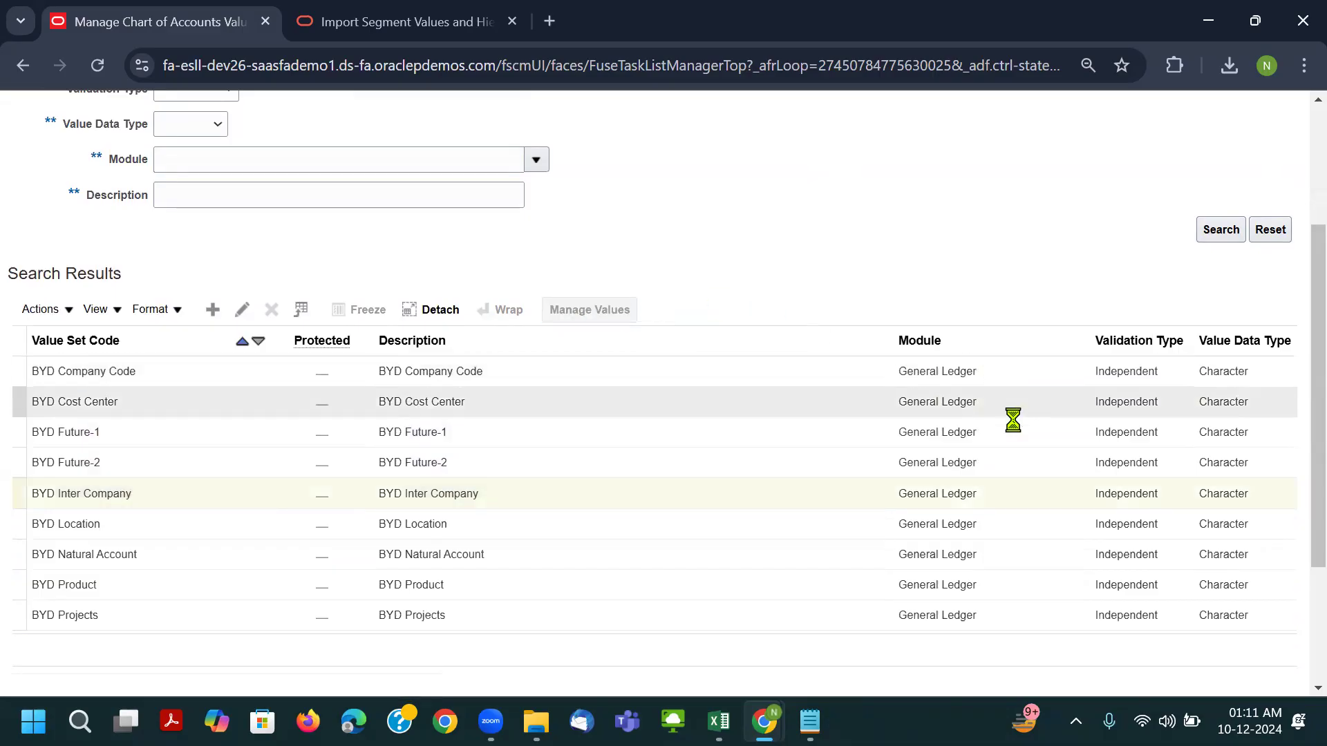
{"action": "scroll", "coordinate": [449, 408], "scroll_direction": "down", "scroll_amount": 1}
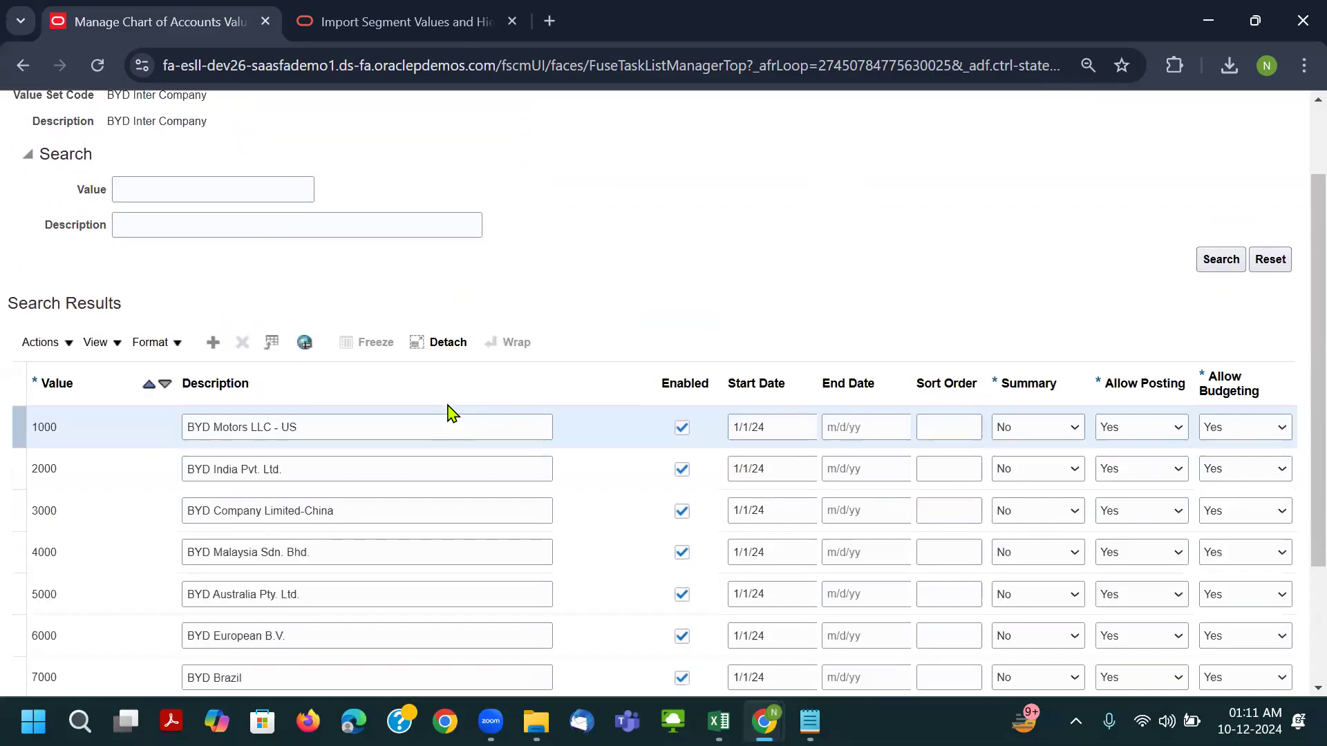
{"action": "scroll", "coordinate": [135, 508], "scroll_direction": "down", "scroll_amount": 2}
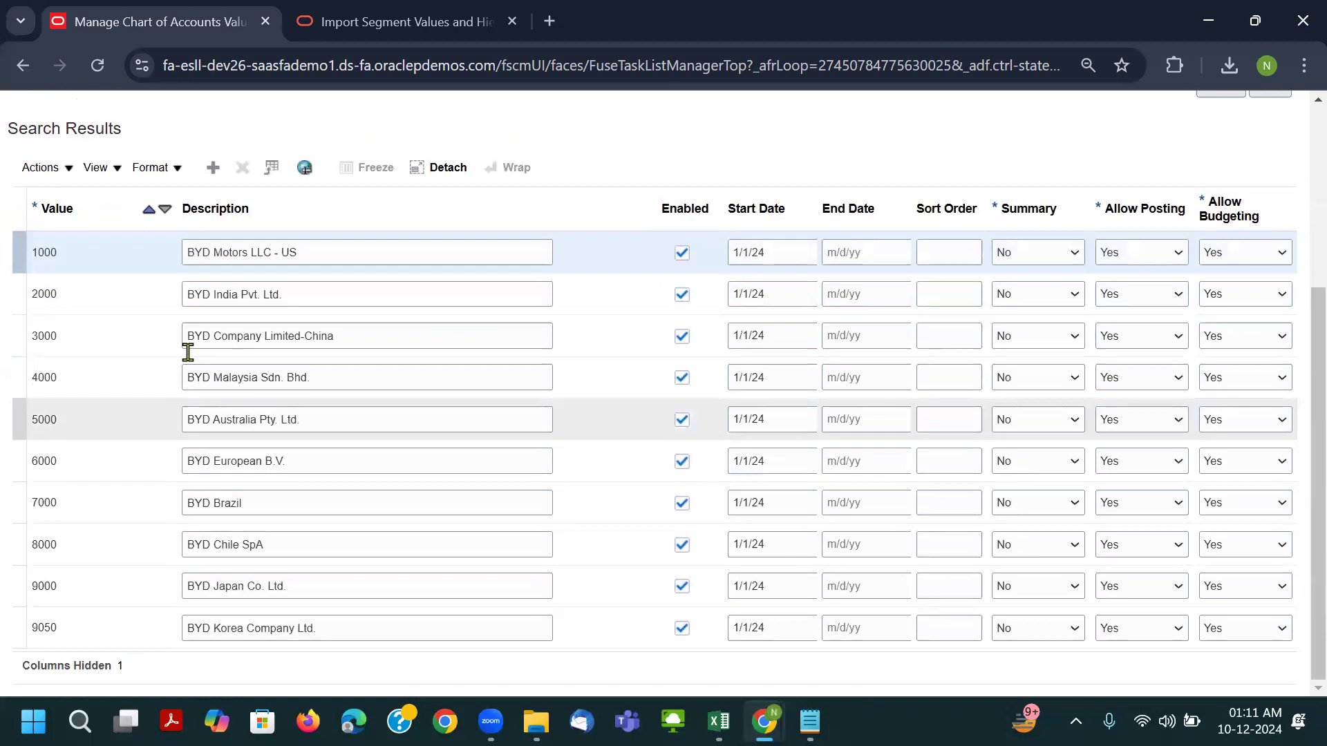
Add the value 0000 with the description Default to the BYD Inter Company value set, and save and close its values.
{"action": "left_click", "coordinate": [213, 167]}
{"action": "left_click", "coordinate": [94, 256]}
{"action": "type", "text": "0000"}
{"action": "key", "text": "Tab"}
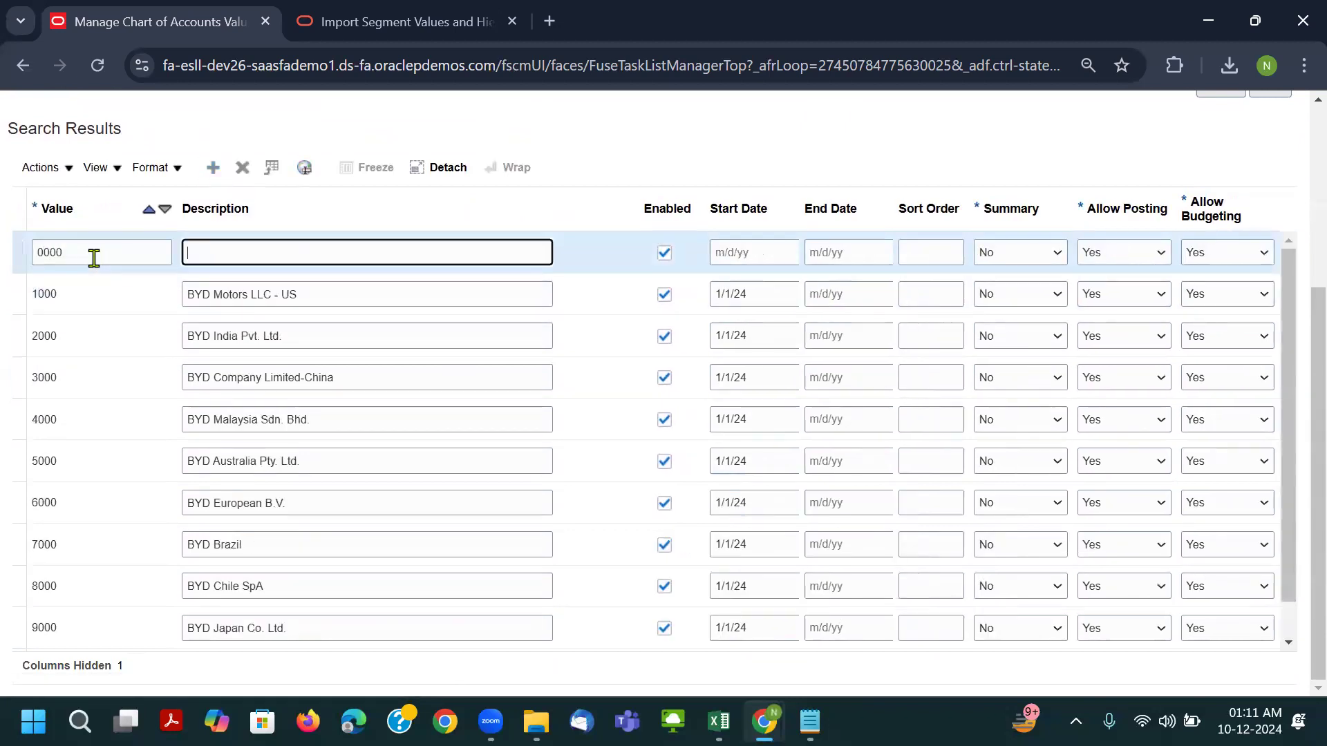
{"action": "scroll", "coordinate": [1271, 277], "scroll_direction": "up", "scroll_amount": 4}
{"action": "left_click", "coordinate": [1128, 172]}
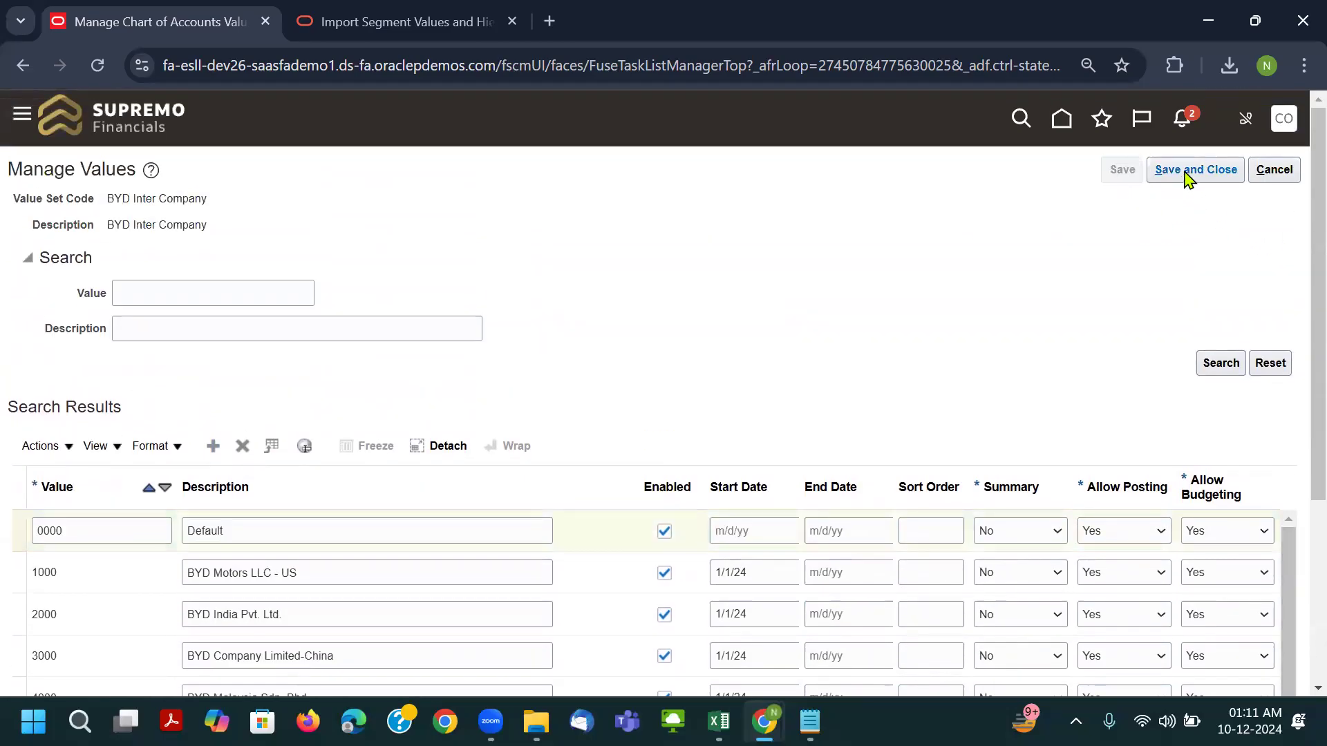
{"action": "left_click", "coordinate": [1189, 171]}
Open Manage Values for the BYD Cost Center value set and list all its values.
{"action": "scroll", "coordinate": [617, 248], "scroll_direction": "down", "scroll_amount": 2}
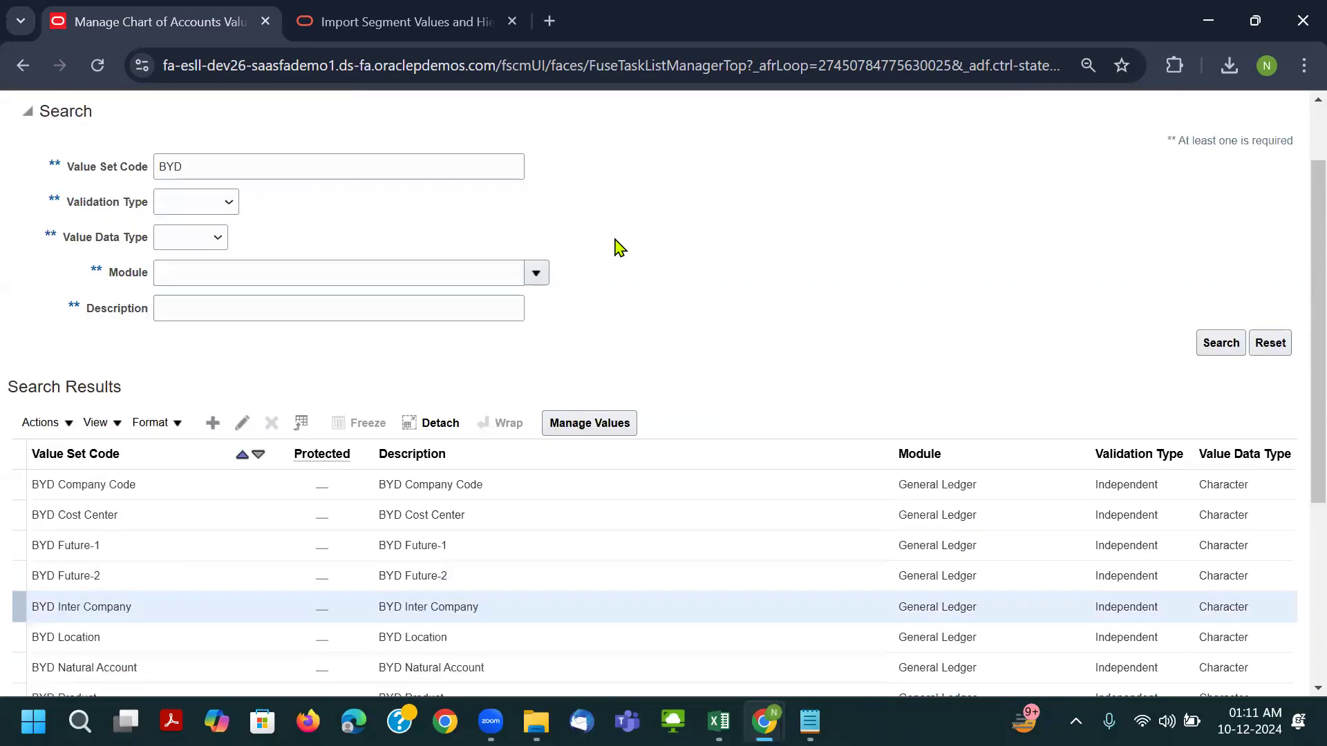
{"action": "left_click", "coordinate": [169, 499]}
{"action": "left_click", "coordinate": [592, 414]}
{"action": "left_click", "coordinate": [1202, 372]}
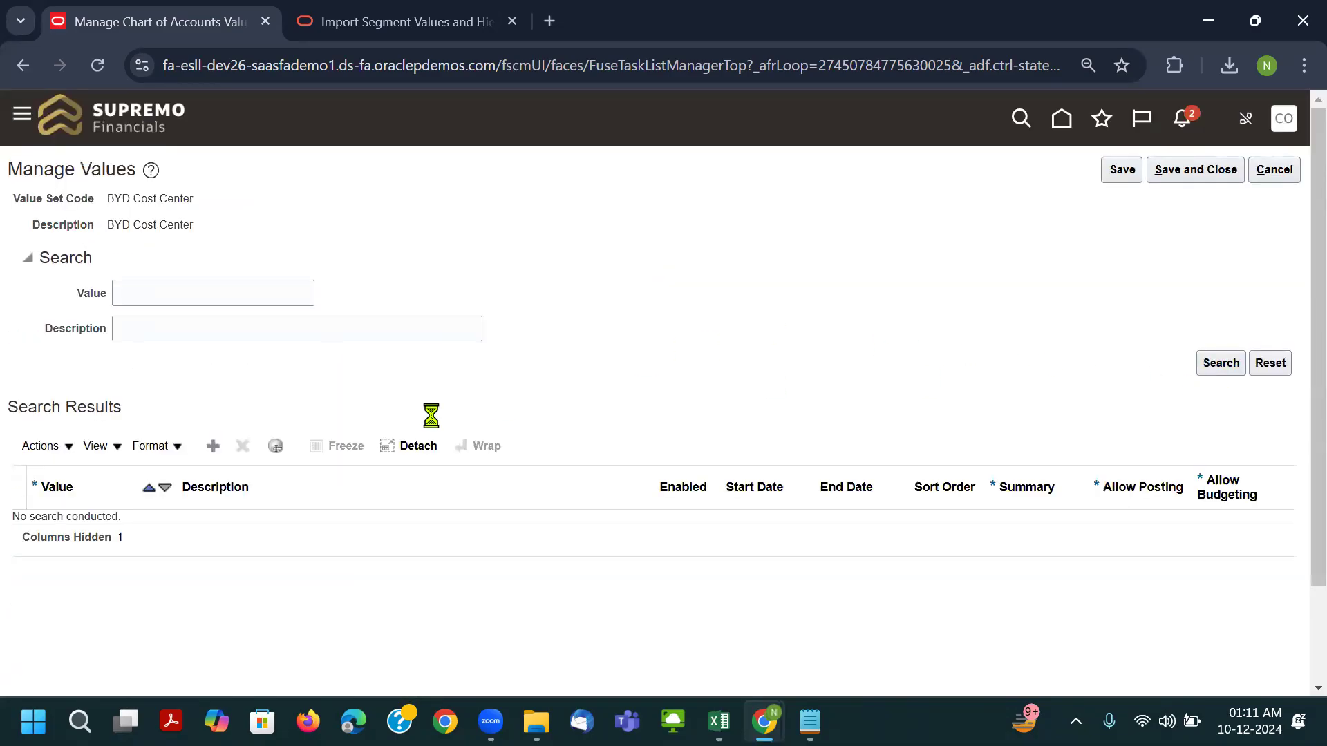
Add the value 000 with the description Default to the BYD Cost Center value set, and save and close its values.
{"action": "left_click", "coordinate": [213, 446]}
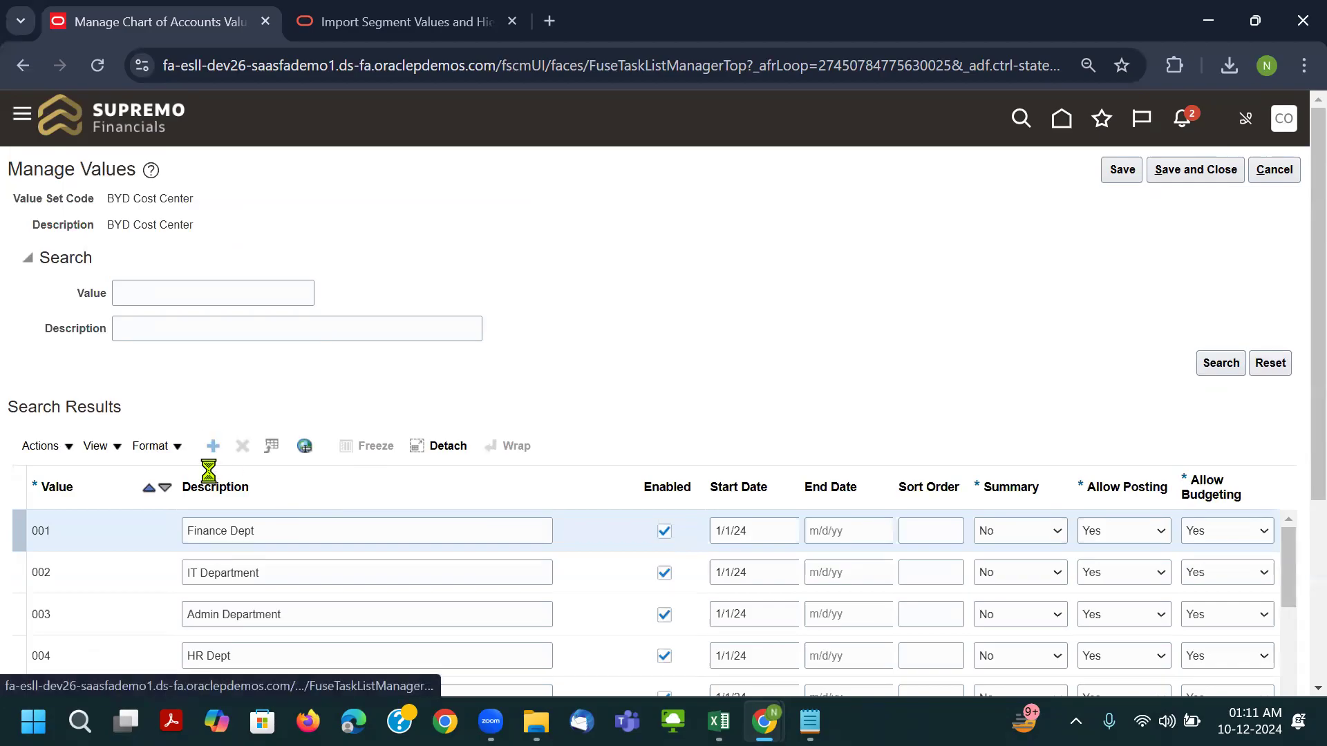
{"action": "left_click", "coordinate": [84, 529]}
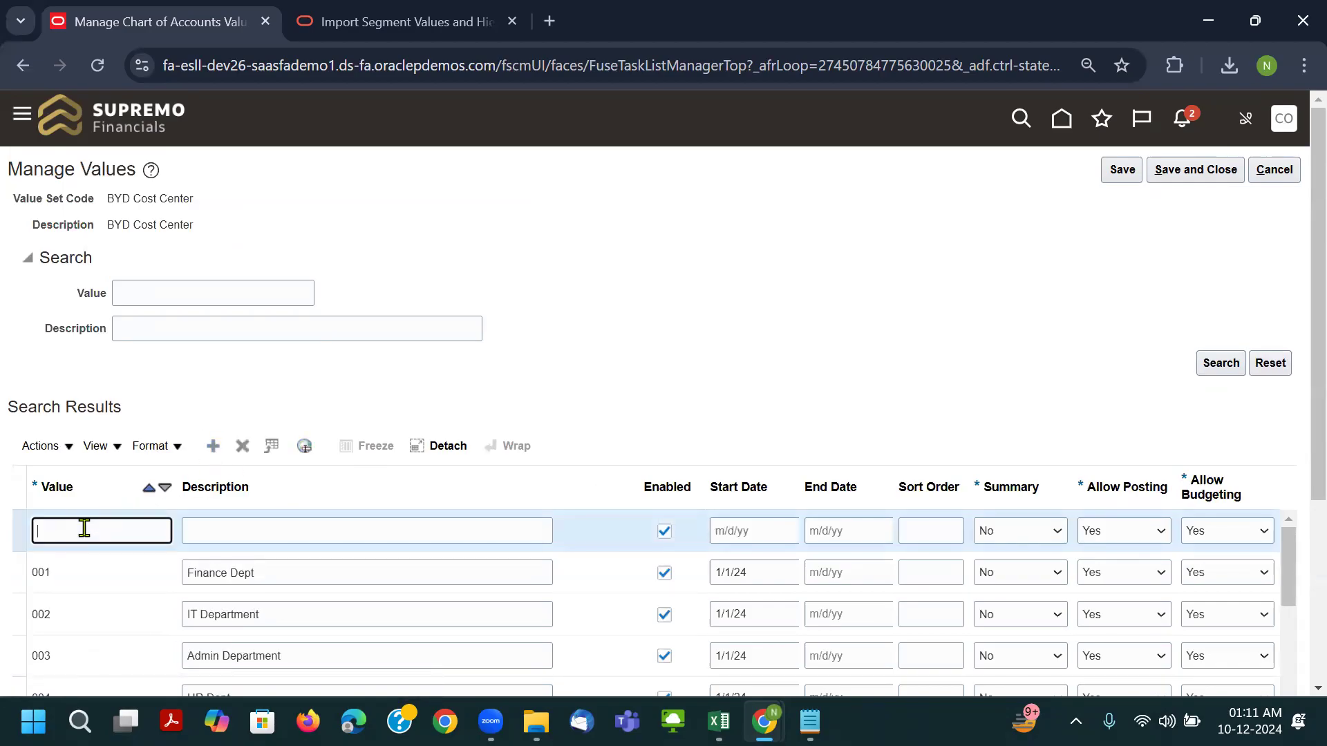
{"action": "type", "text": "000"}
{"action": "key", "text": "Tab"}
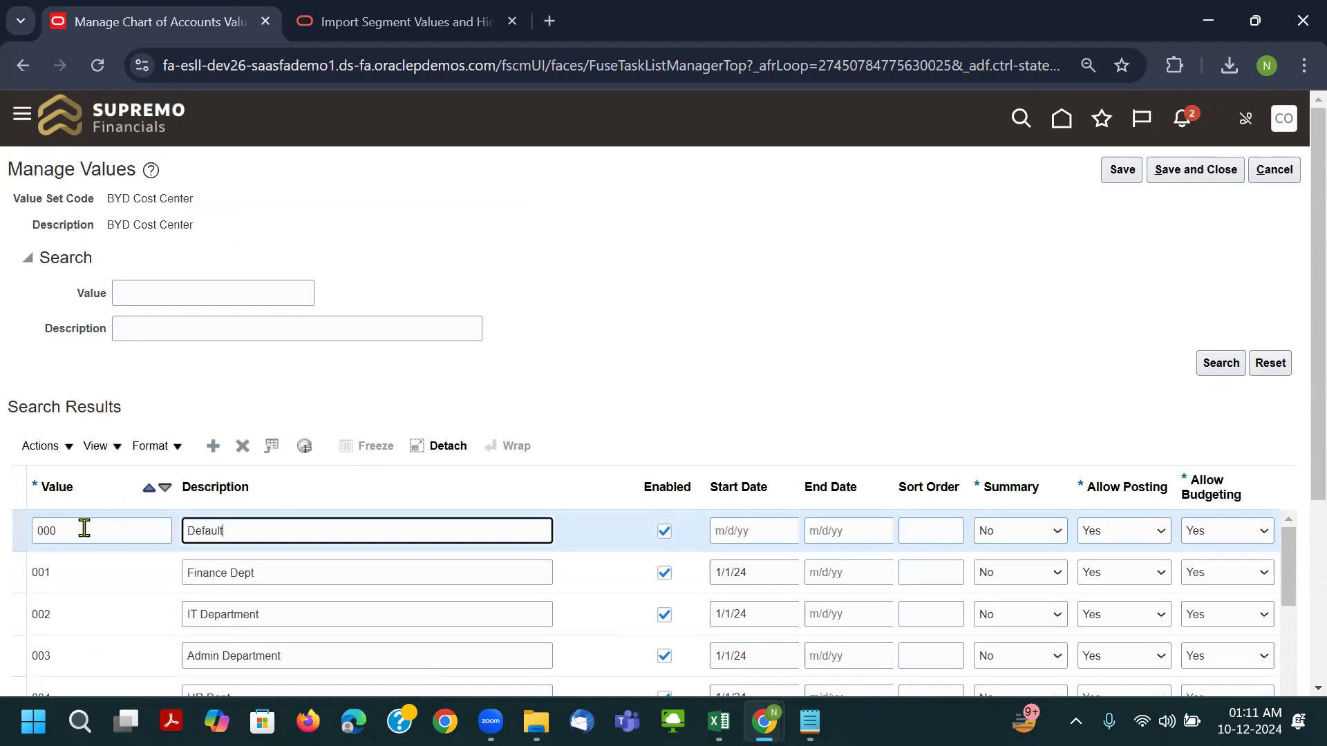
{"action": "left_click", "coordinate": [1117, 179]}
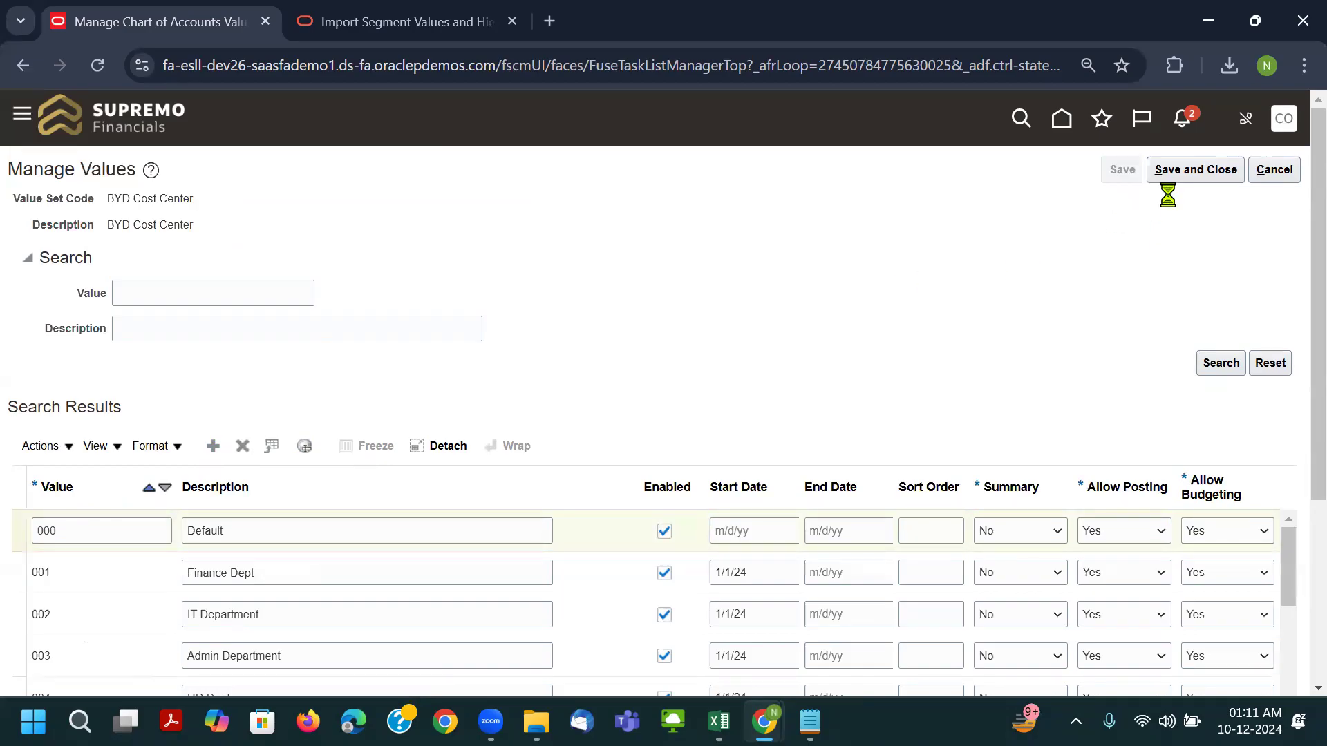
{"action": "left_click", "coordinate": [1188, 172]}
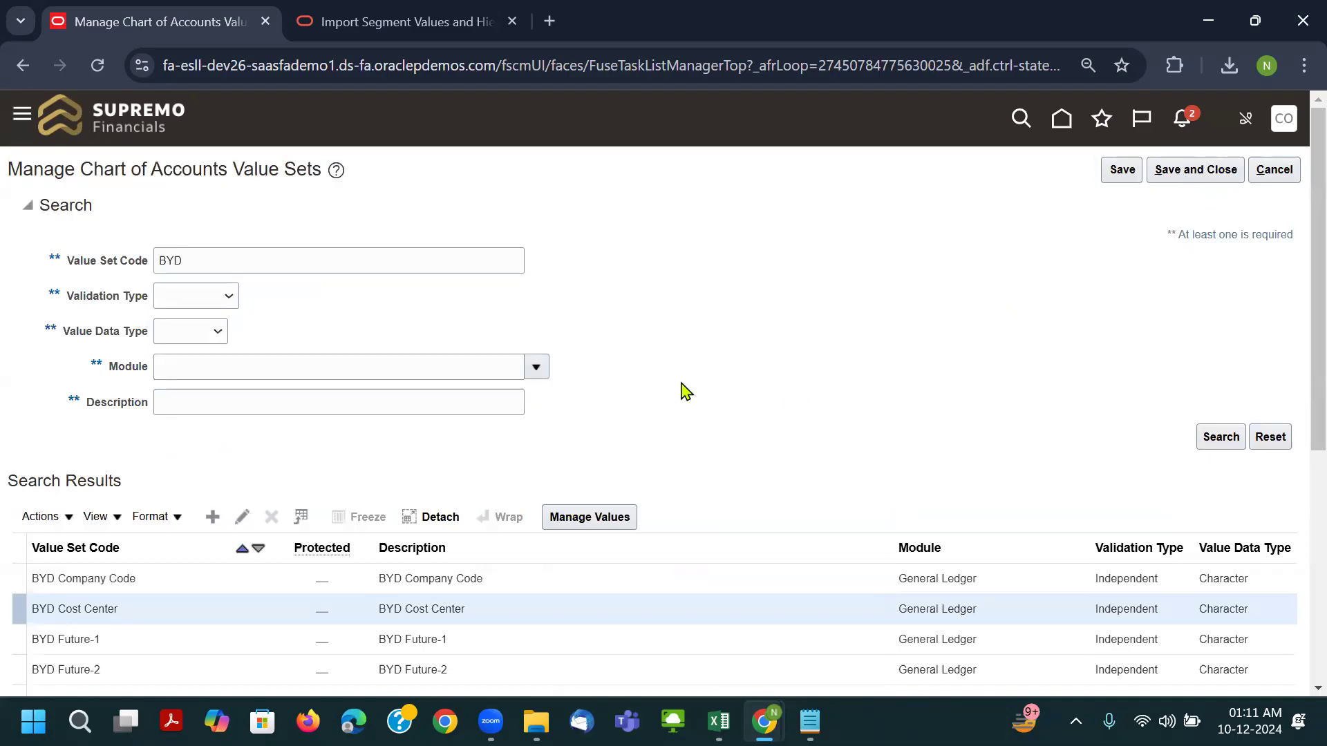
Open Manage Values for the BYD Location value set and review all its loaded values.
{"action": "scroll", "coordinate": [712, 381], "scroll_direction": "down", "scroll_amount": 3}
{"action": "left_click", "coordinate": [220, 525]}
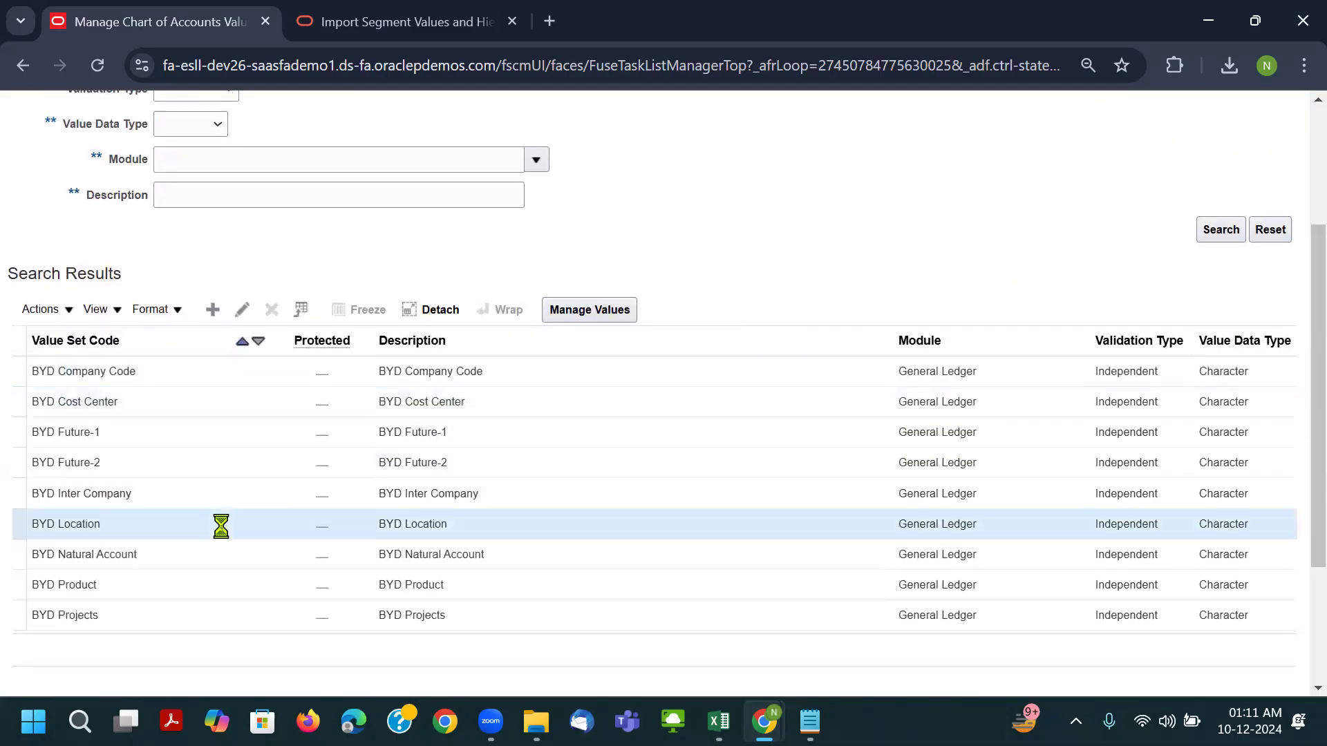
{"action": "left_click", "coordinate": [592, 311]}
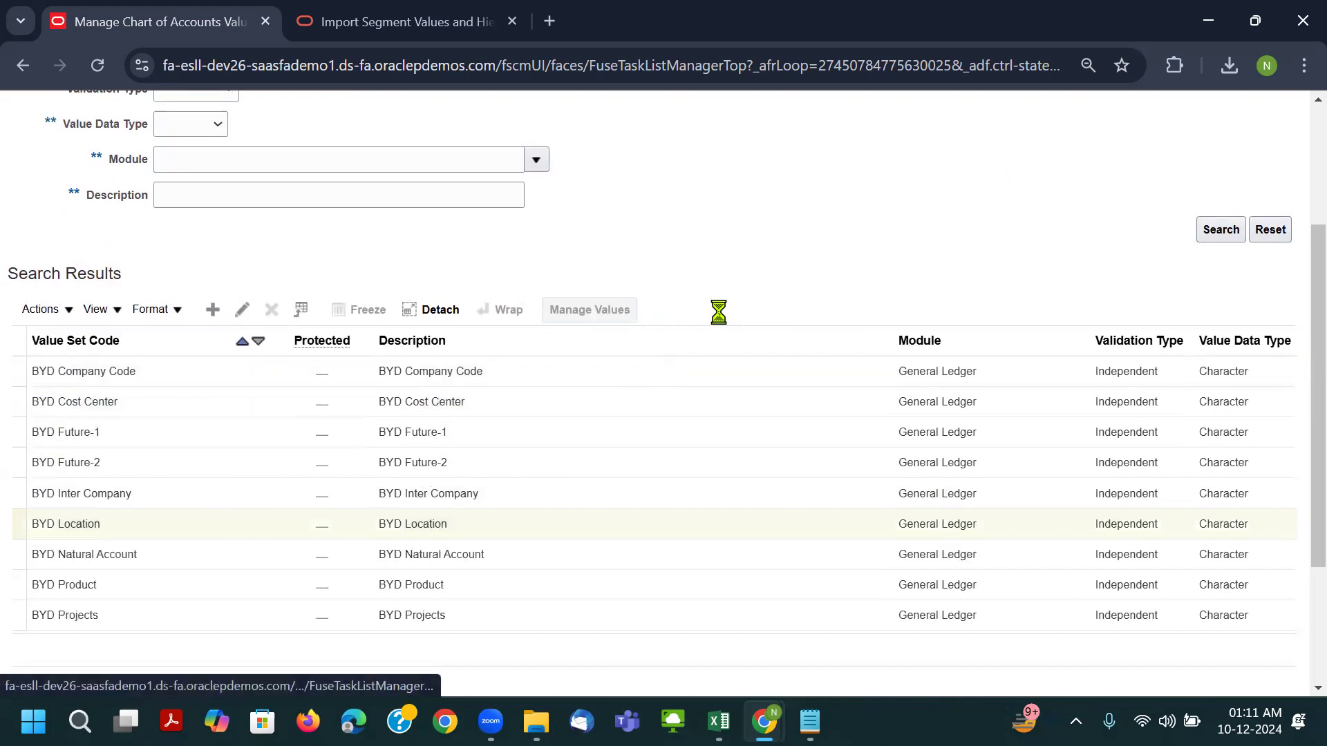
{"action": "left_click", "coordinate": [1221, 363]}
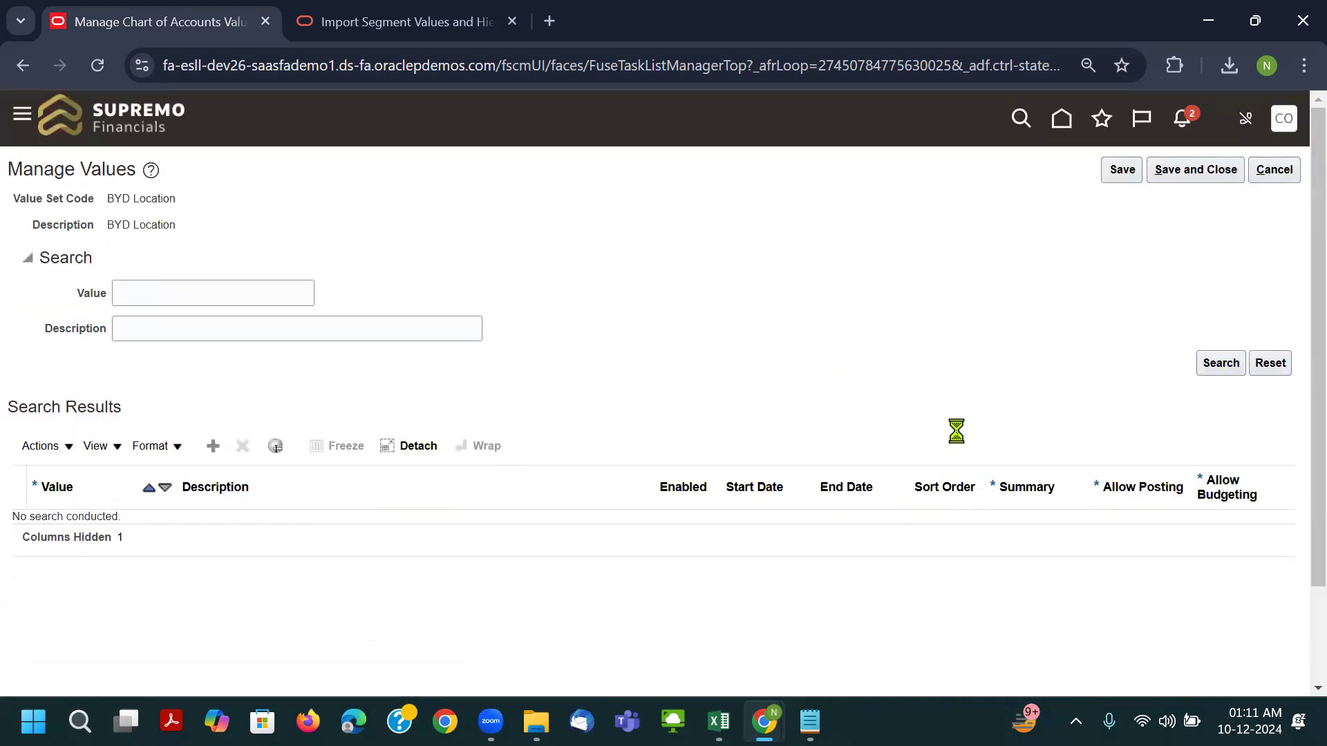
{"action": "scroll", "coordinate": [308, 480], "scroll_direction": "down", "scroll_amount": 4}
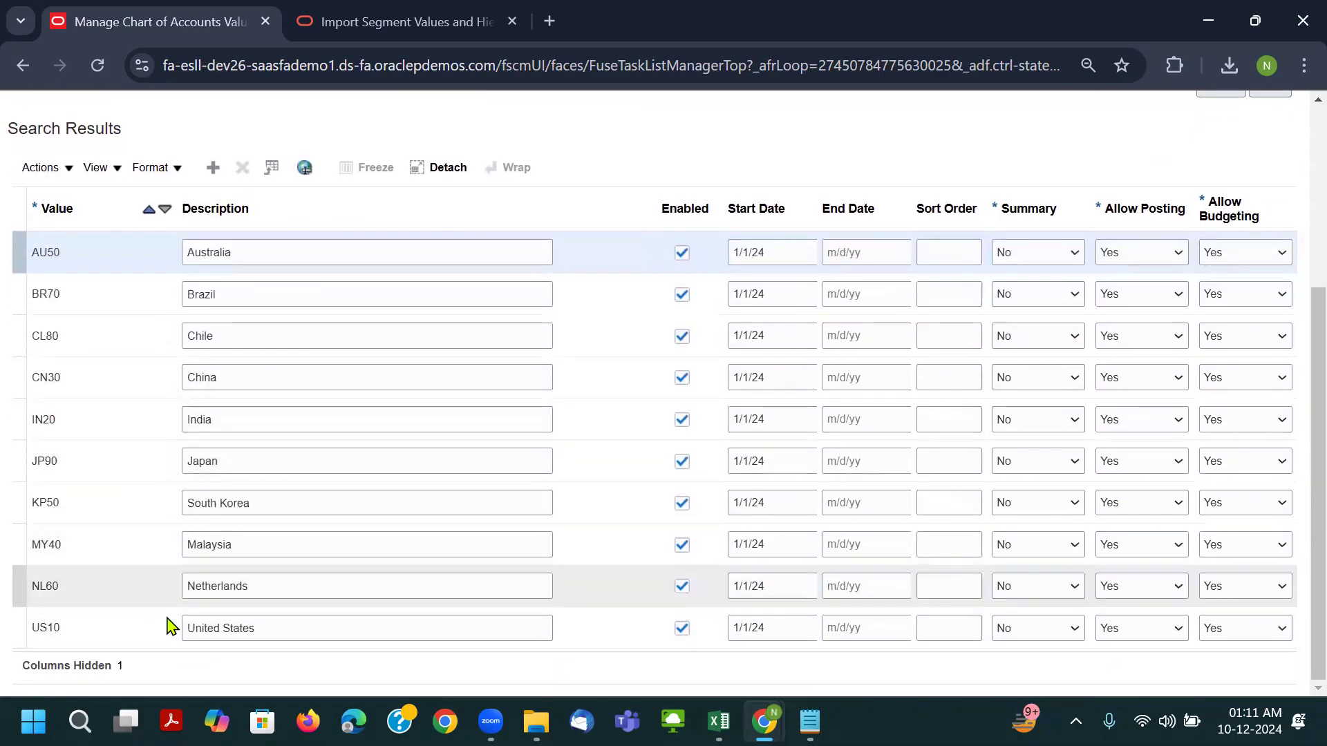
Add the value 0000 with the description Default to the BYD Location value set, and save and close its values.
{"action": "scroll", "coordinate": [197, 519], "scroll_direction": "up", "scroll_amount": 1}
{"action": "left_click", "coordinate": [211, 269]}
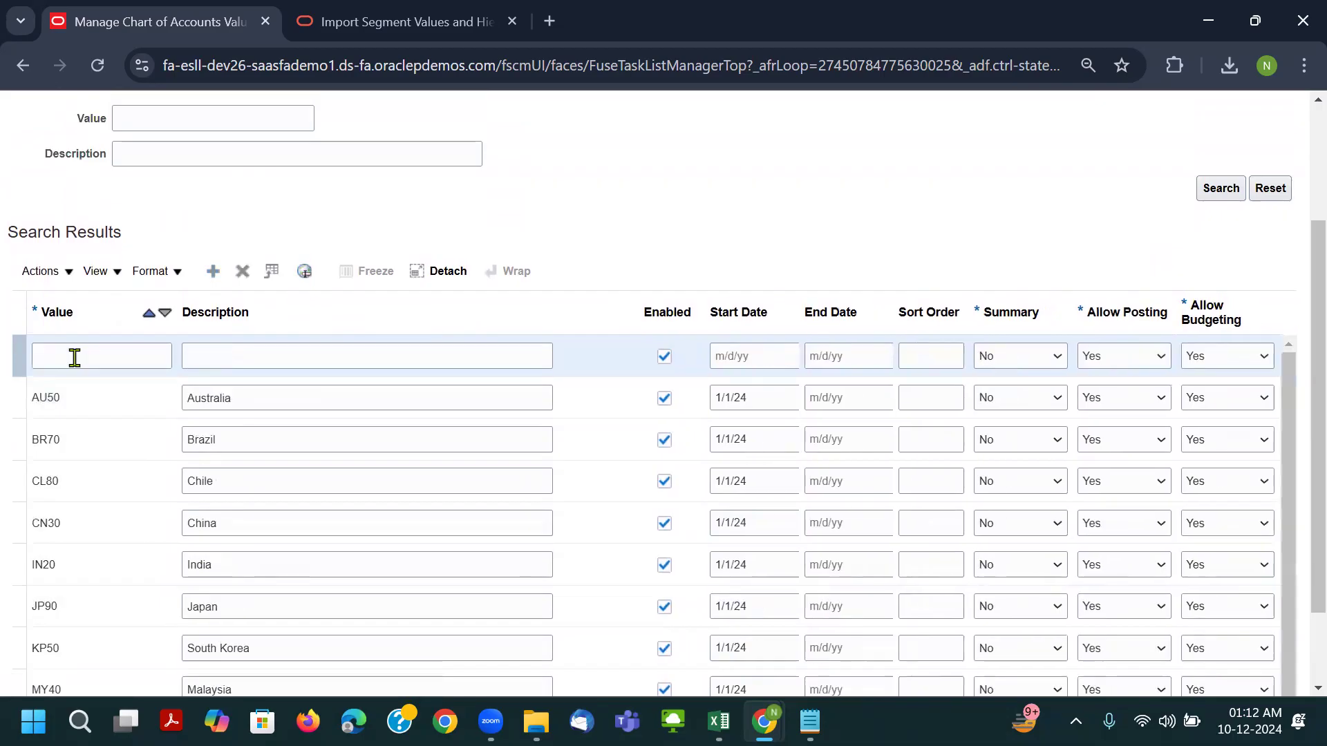
{"action": "key", "text": "Tab"}
{"action": "key", "text": "shift+Tab"}
{"action": "type", "text": "0000"}
{"action": "key", "text": "Tab"}
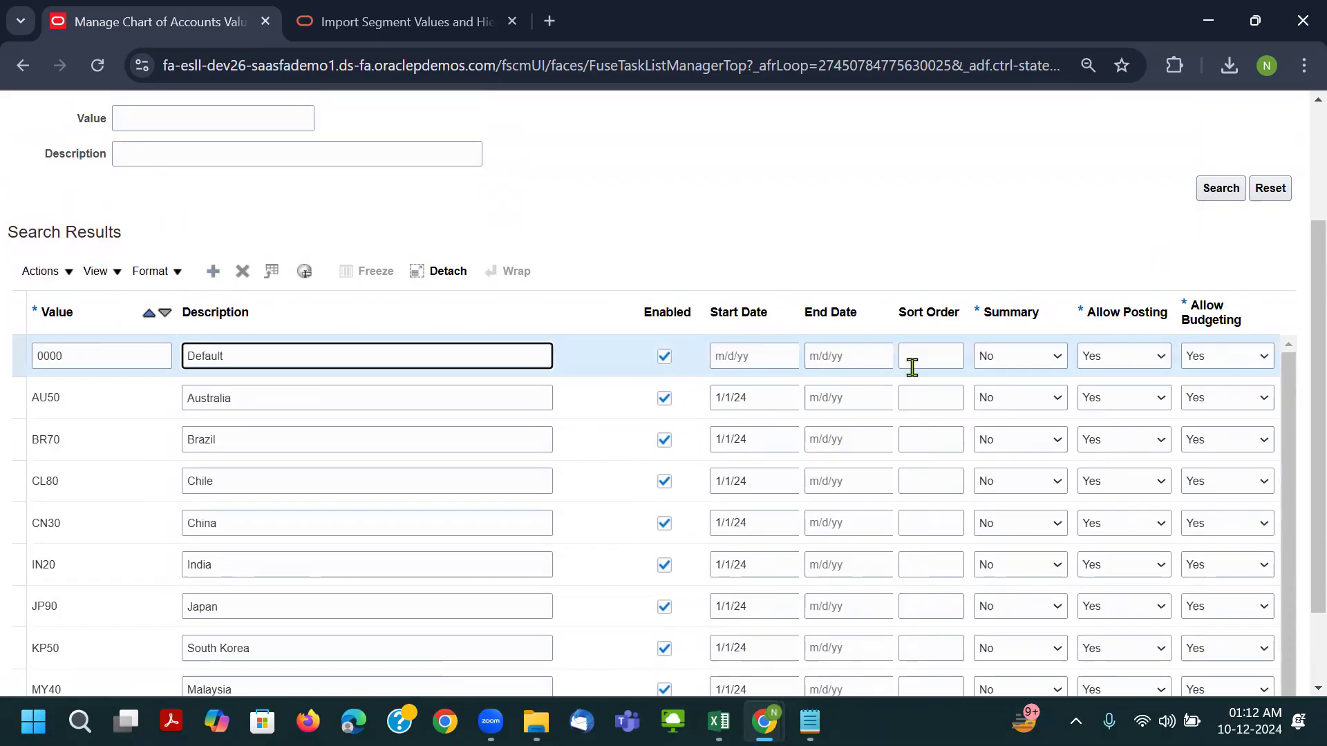
{"action": "scroll", "coordinate": [1151, 345], "scroll_direction": "up", "scroll_amount": 3}
{"action": "left_click", "coordinate": [1182, 173]}
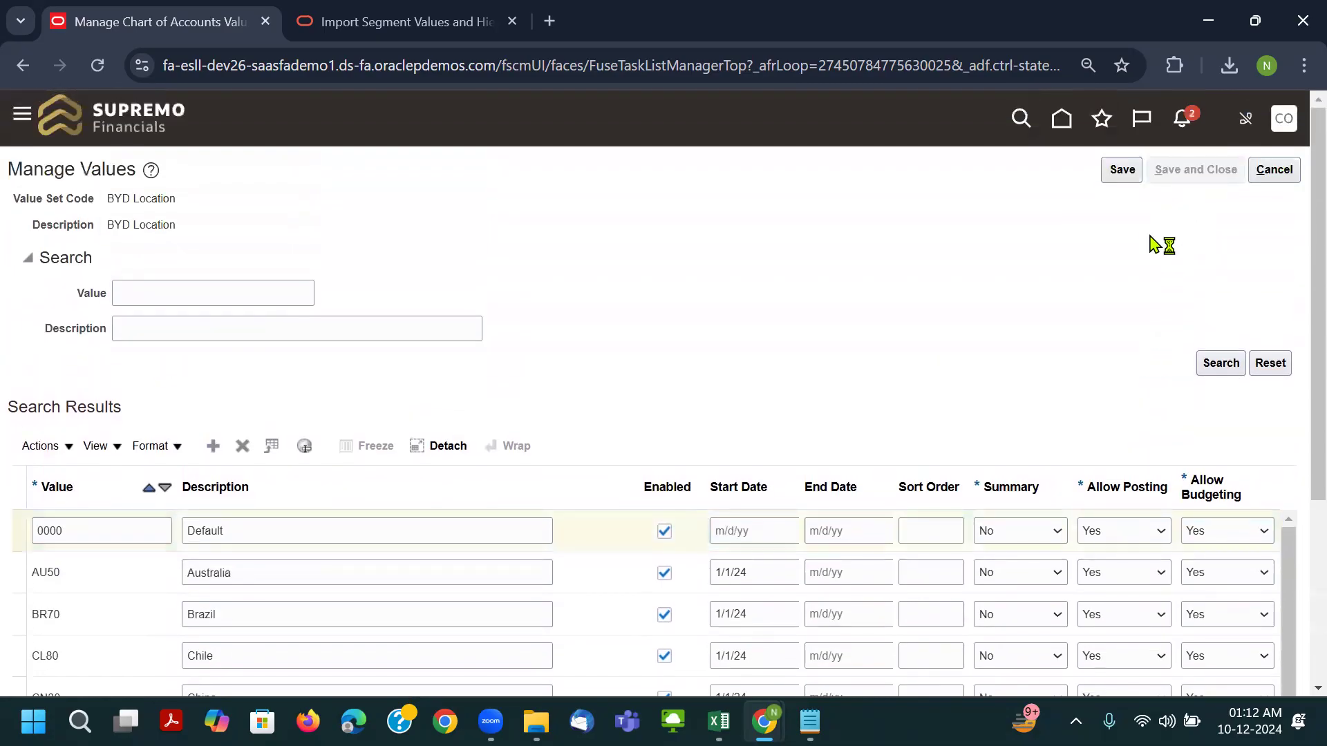
Open Manage Values for the BYD Natural Account value set and list all its values.
{"action": "scroll", "coordinate": [712, 329], "scroll_direction": "down", "scroll_amount": 3}
{"action": "left_click", "coordinate": [214, 557]}
{"action": "left_click", "coordinate": [591, 315]}
{"action": "left_click", "coordinate": [1218, 367]}
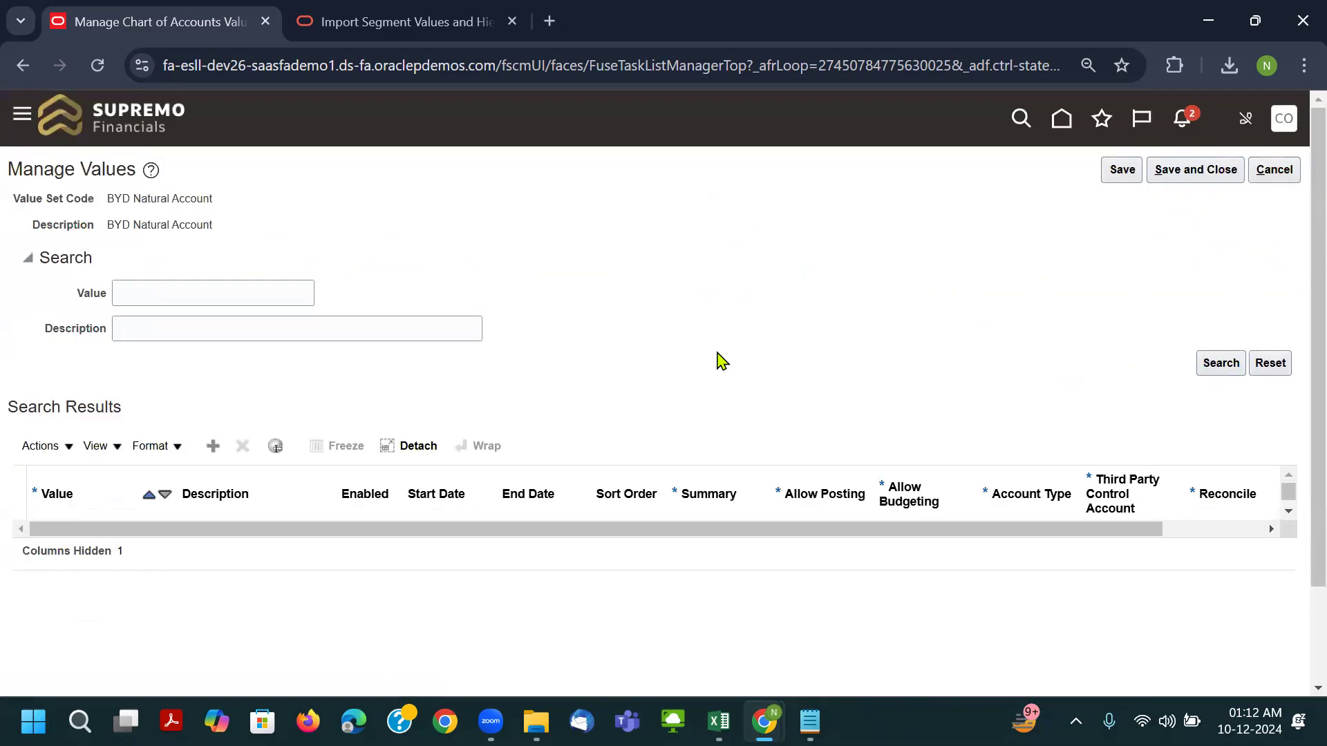
Review the loaded BYD Natural Account values, including account type and financial category, and leave them without saving.
{"action": "scroll", "coordinate": [199, 553], "scroll_direction": "down", "scroll_amount": 5}
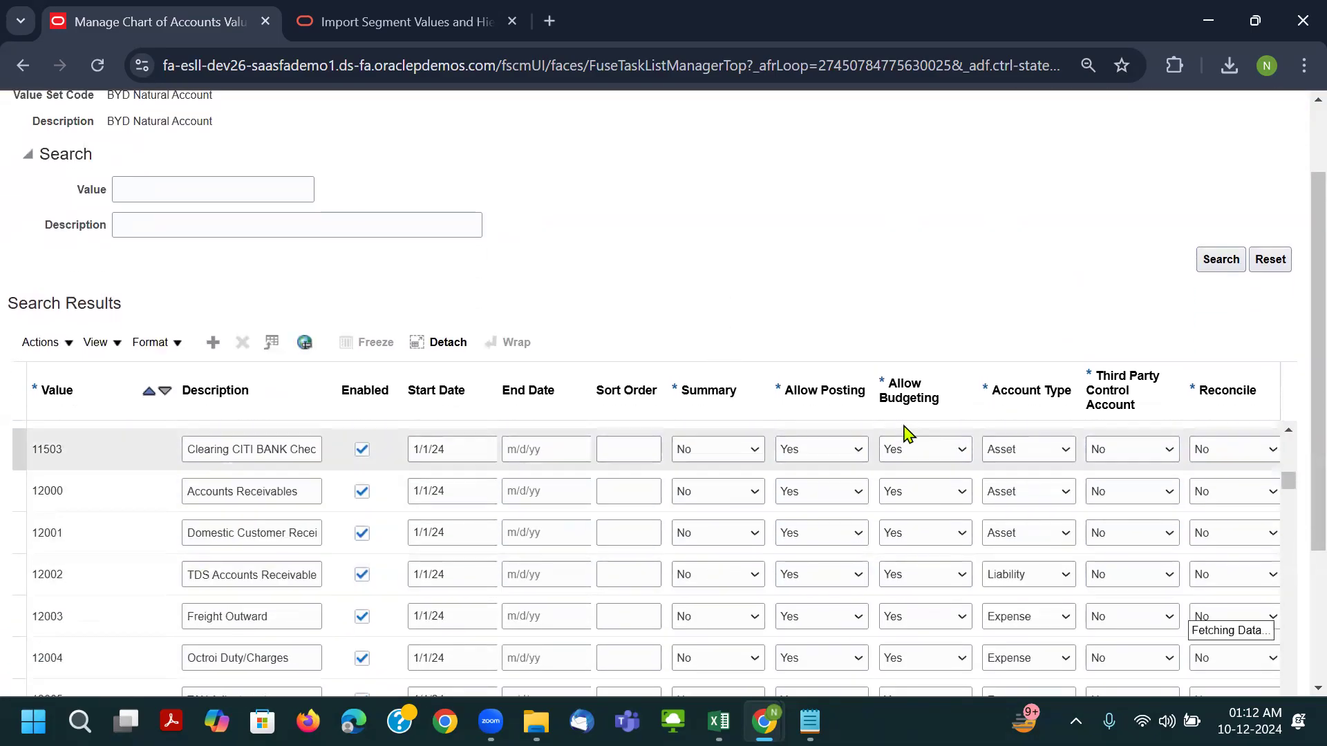
{"action": "scroll", "coordinate": [1030, 525], "scroll_direction": "down", "scroll_amount": 10}
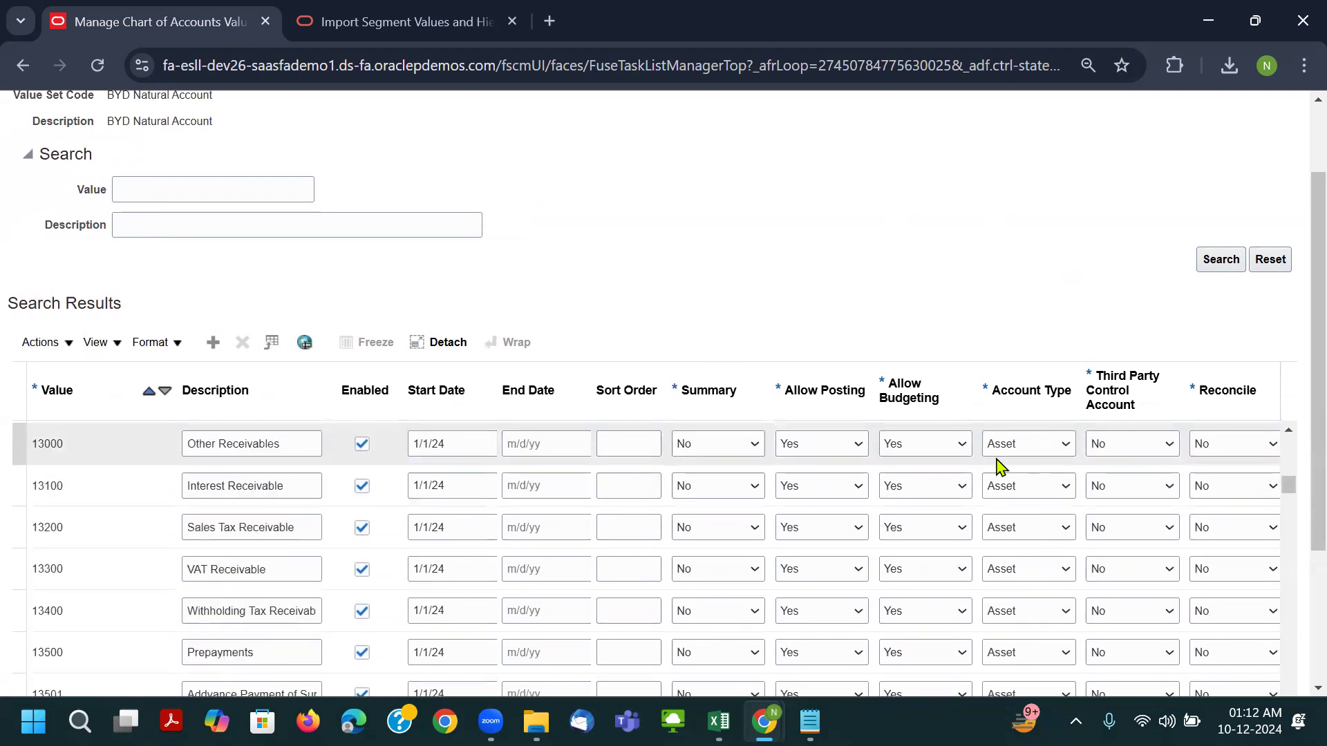
{"action": "scroll", "coordinate": [1001, 466], "scroll_direction": "down", "scroll_amount": 5}
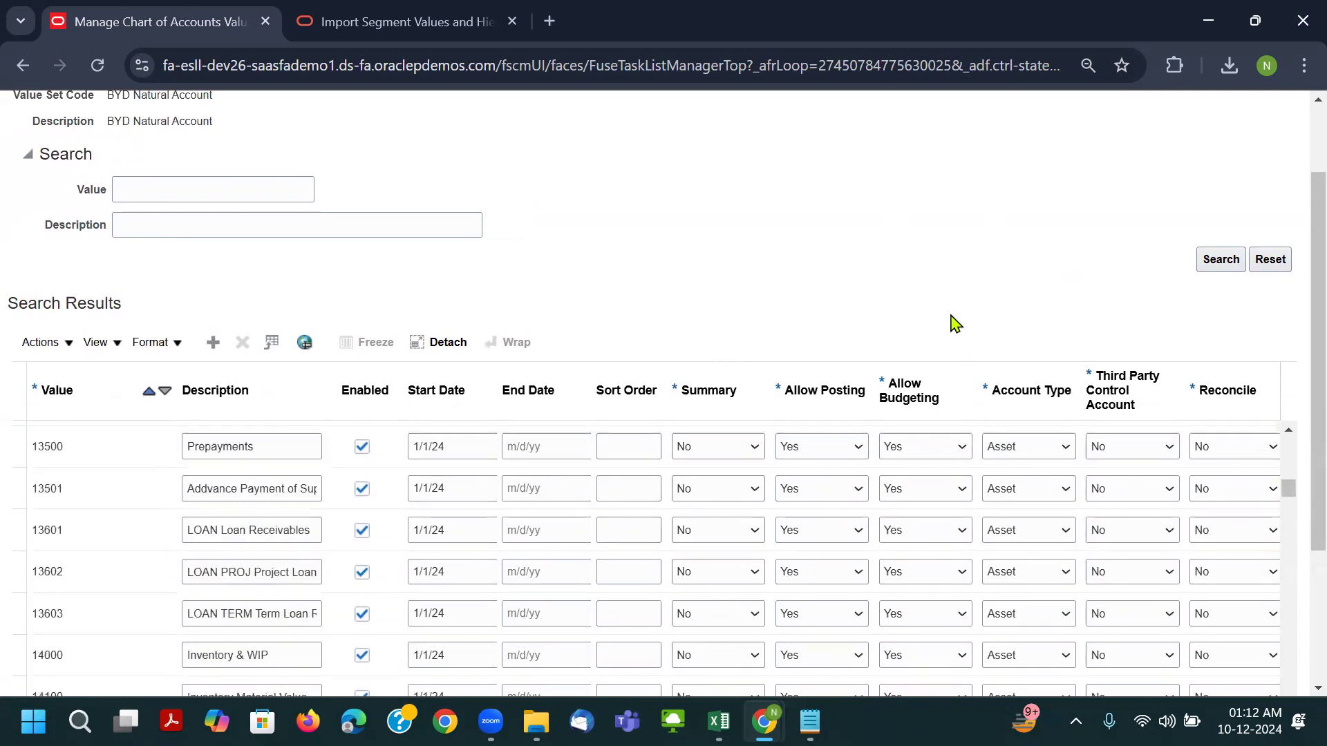
{"action": "key", "text": "ctrl+minus"}
{"action": "scroll", "coordinate": [1240, 484], "scroll_direction": "up", "scroll_amount": 5}
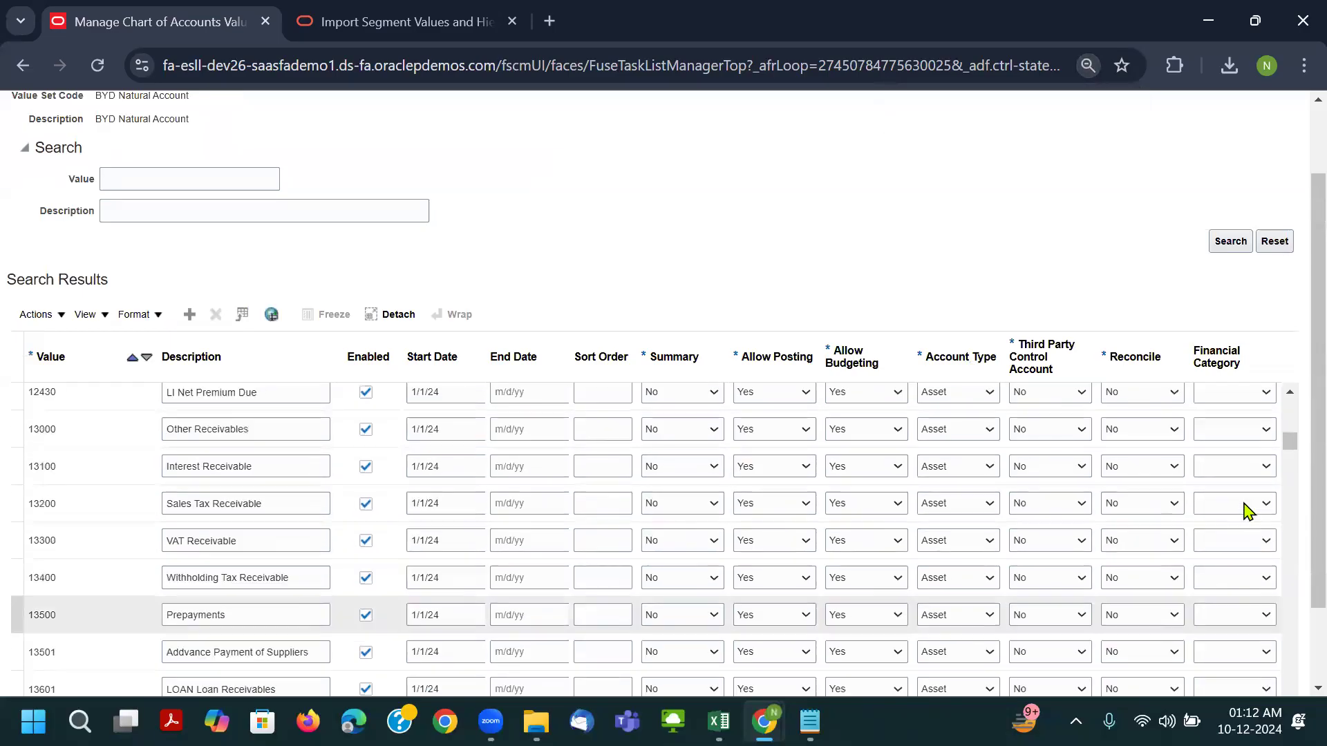
{"action": "scroll", "coordinate": [1248, 512], "scroll_direction": "up", "scroll_amount": 2}
{"action": "left_click", "coordinate": [1246, 504]}
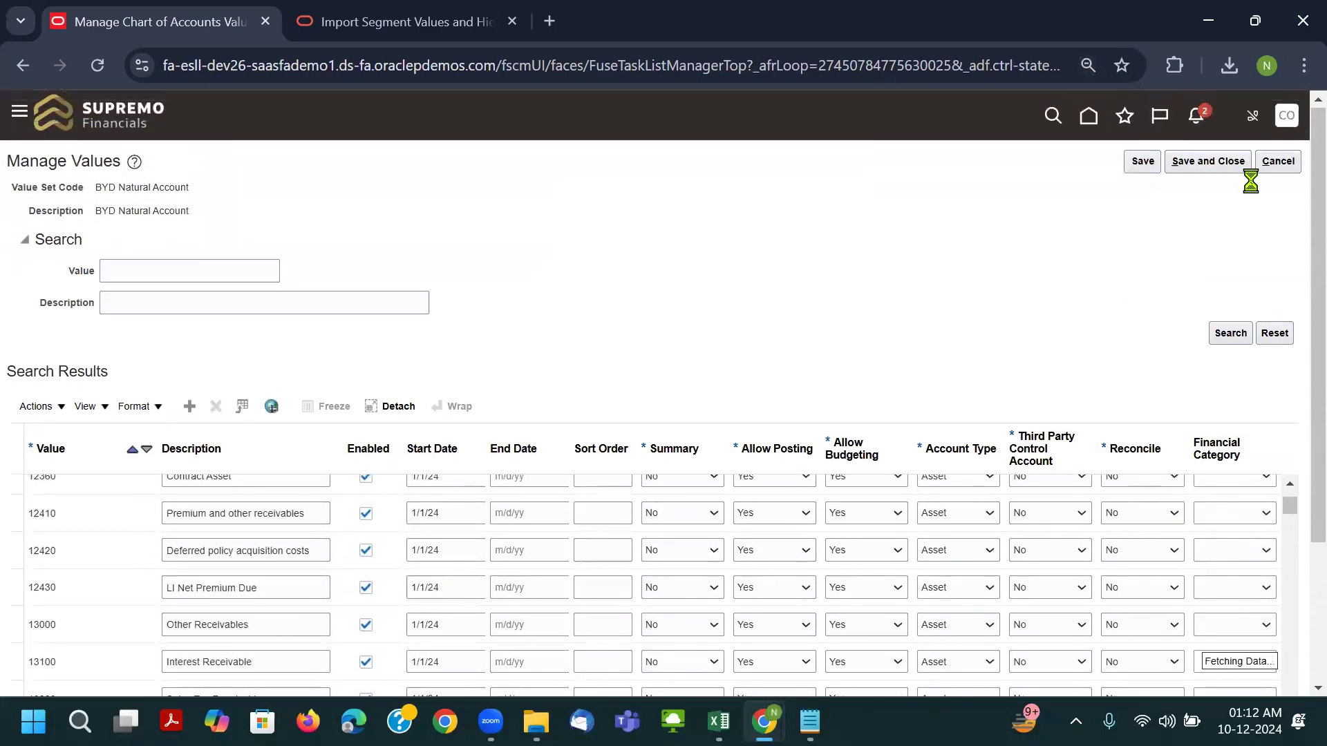
{"action": "left_click", "coordinate": [1278, 161]}
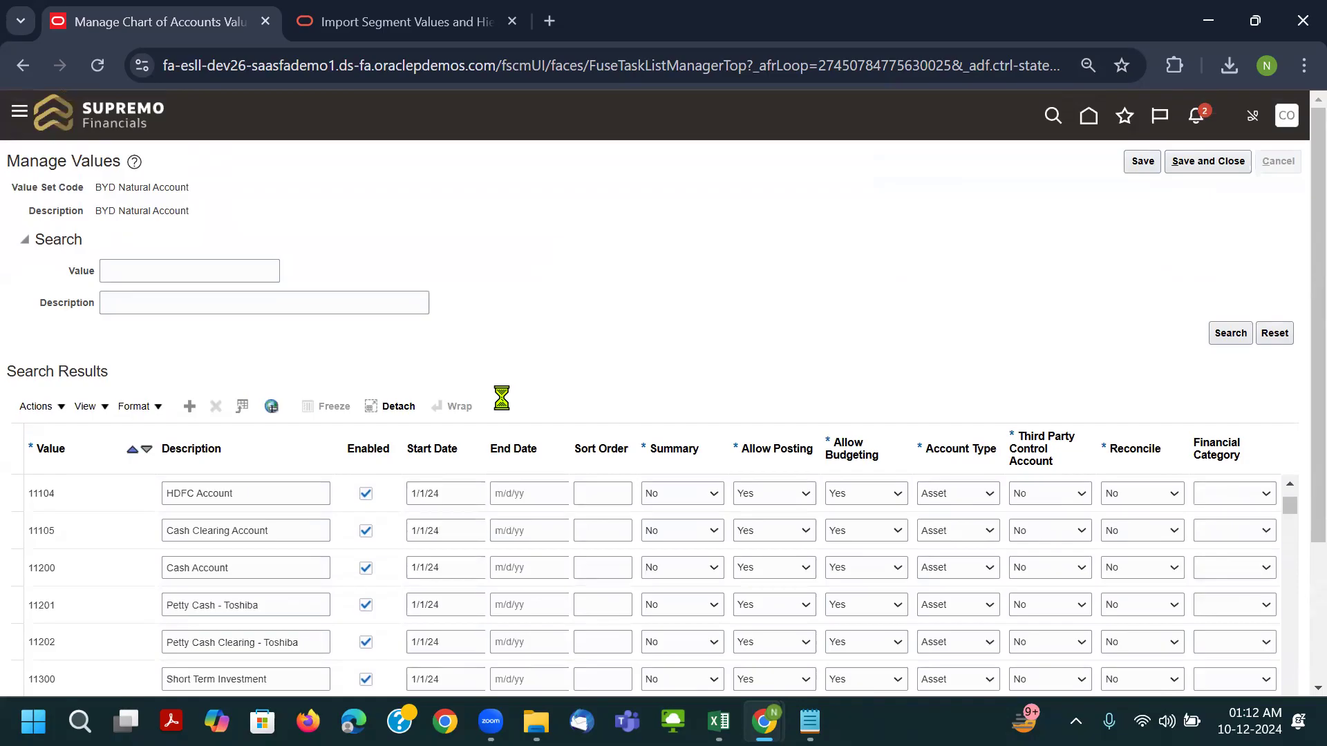
Open Manage Values for the BYD Product value set and review all its loaded values.
{"action": "scroll", "coordinate": [208, 622], "scroll_direction": "down", "scroll_amount": 2}
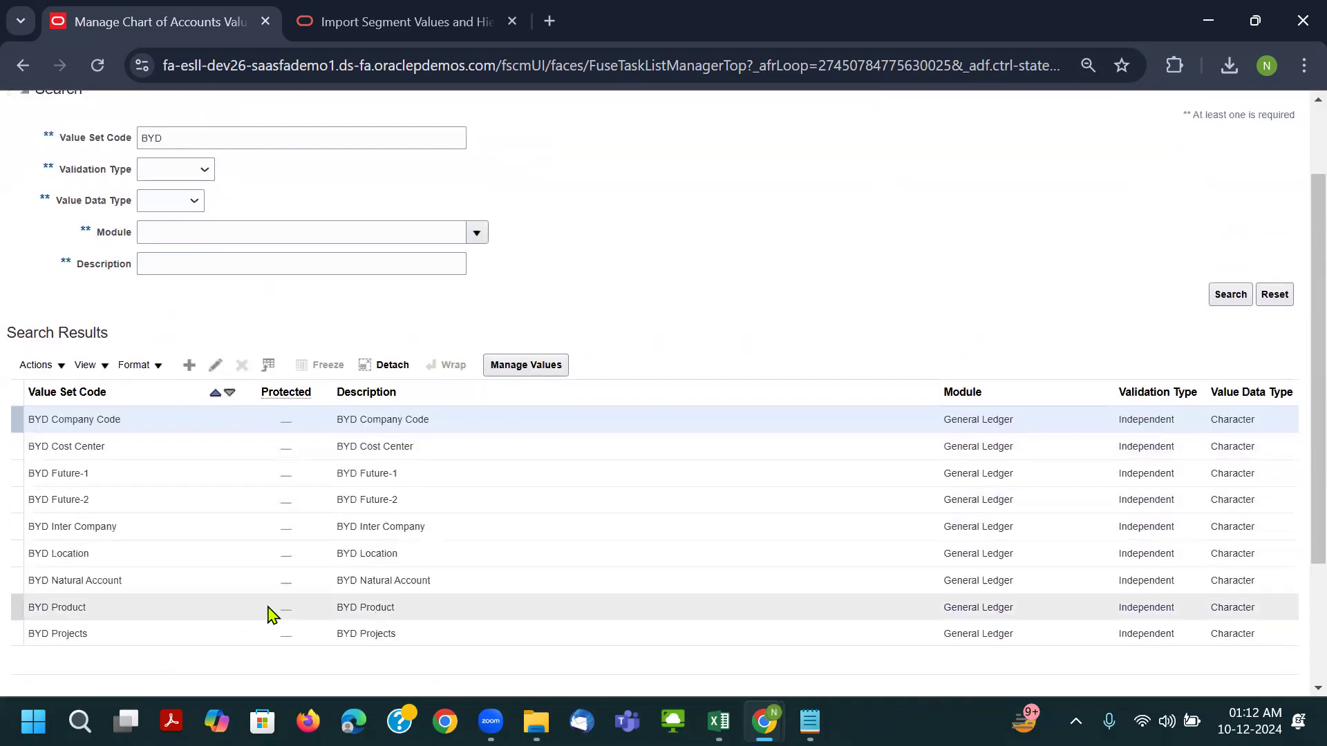
{"action": "scroll", "coordinate": [266, 617], "scroll_direction": "up", "scroll_amount": 1}
{"action": "scroll", "coordinate": [179, 625], "scroll_direction": "up", "scroll_amount": 1}
{"action": "left_click", "coordinate": [159, 573]}
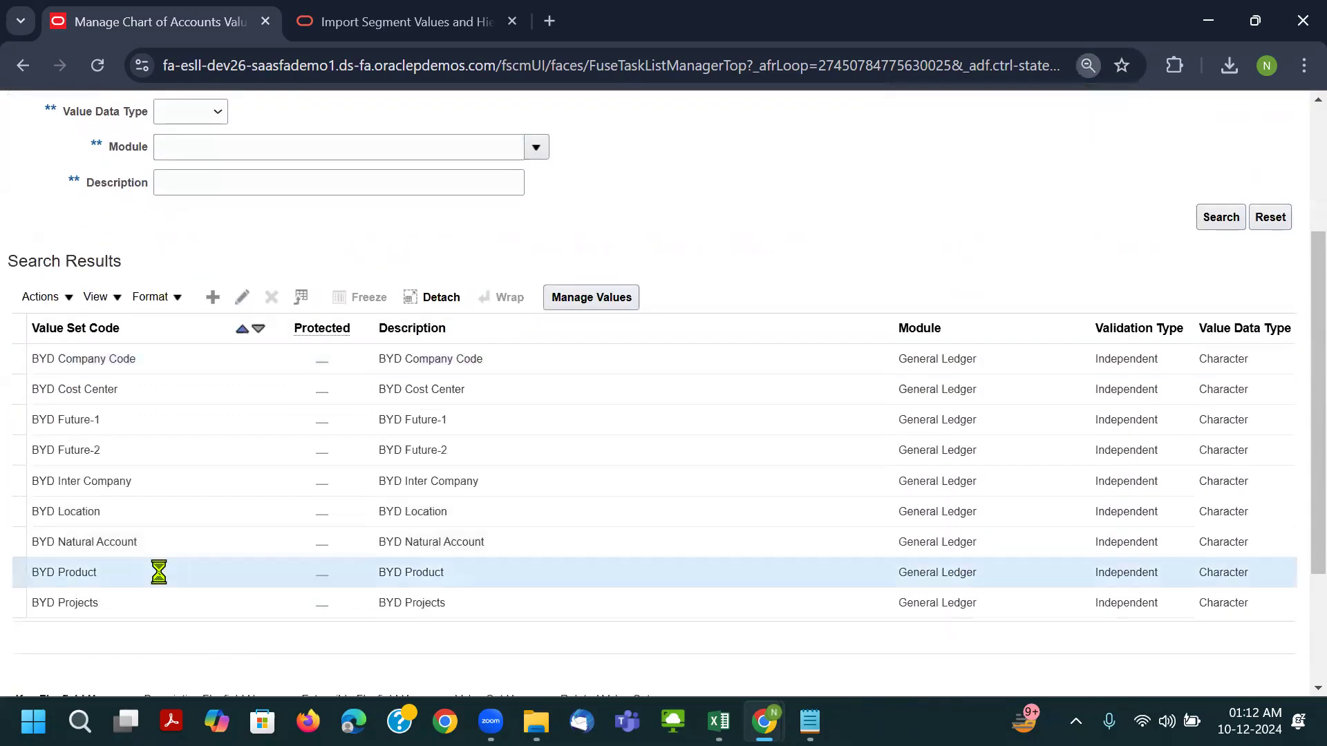
{"action": "left_click", "coordinate": [627, 303]}
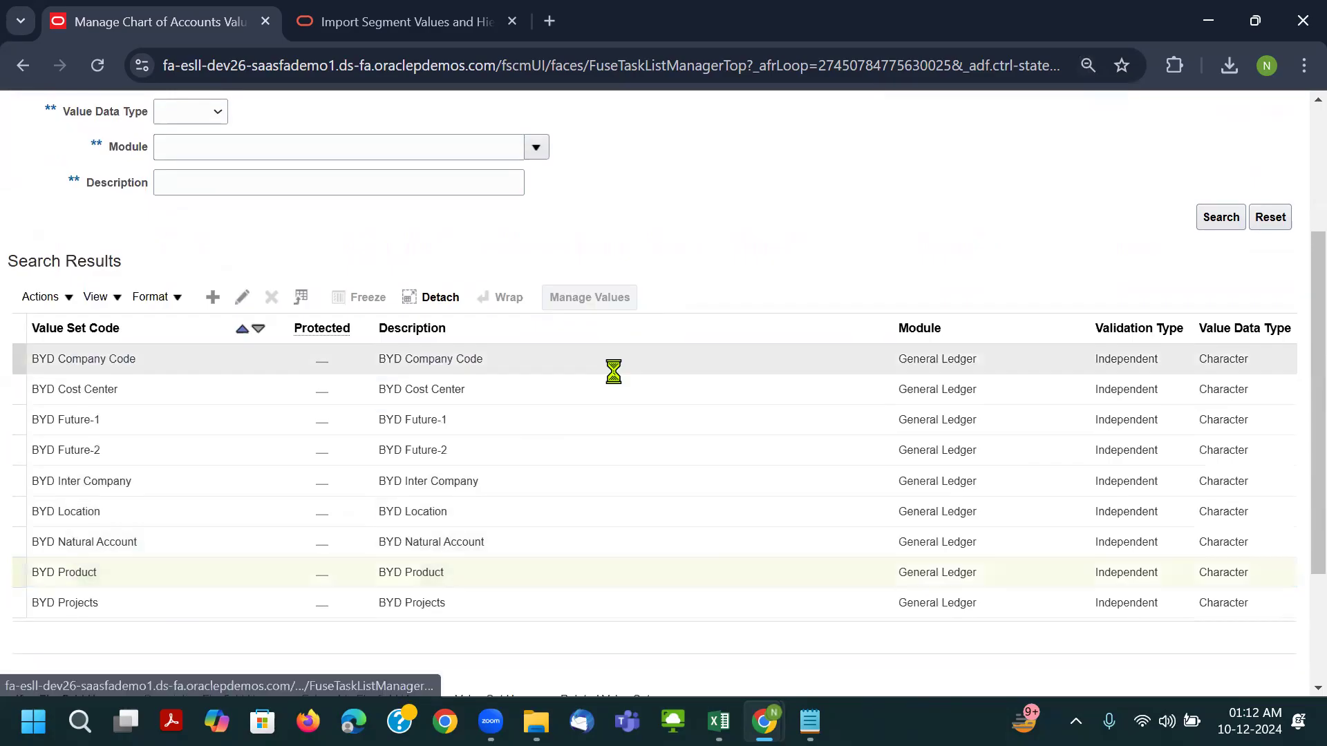
{"action": "left_click", "coordinate": [1206, 365]}
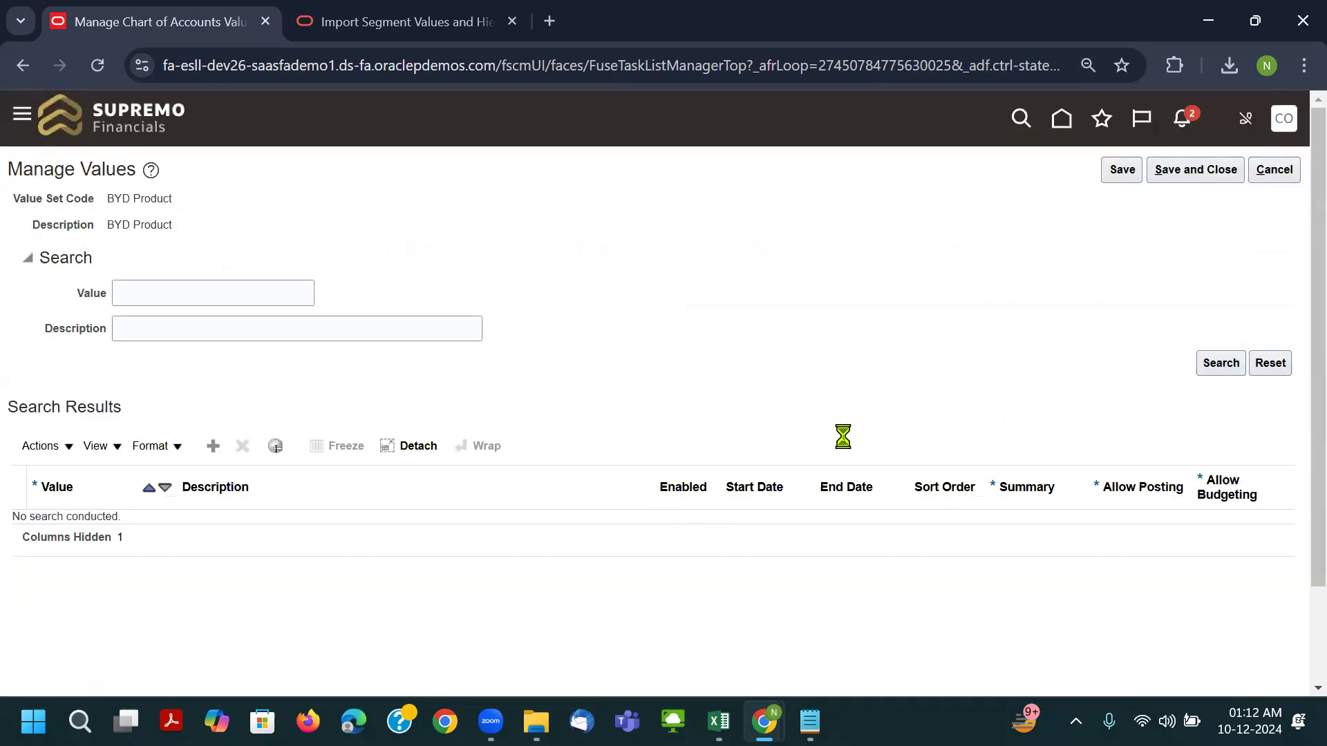
{"action": "scroll", "coordinate": [622, 332], "scroll_direction": "down", "scroll_amount": 2}
{"action": "scroll", "coordinate": [627, 313], "scroll_direction": "down", "scroll_amount": 1}
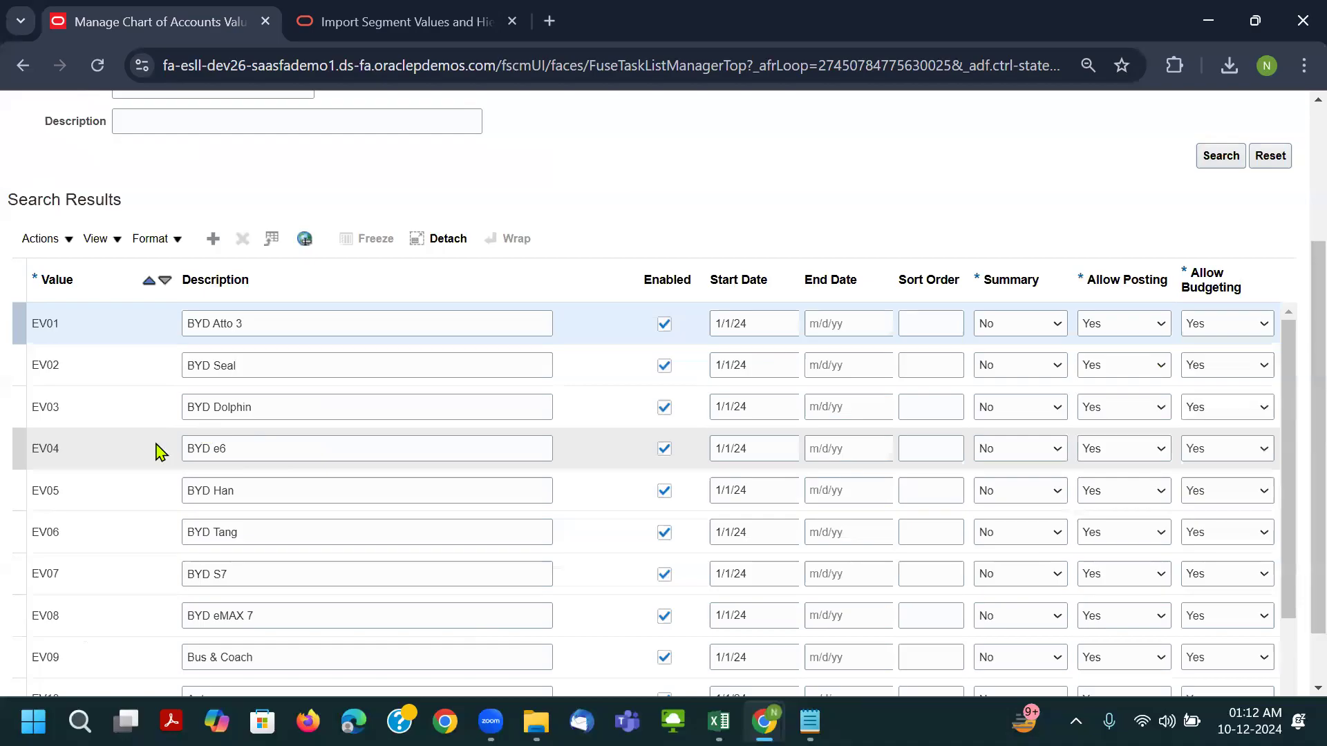
{"action": "scroll", "coordinate": [166, 483], "scroll_direction": "down", "scroll_amount": 2}
{"action": "scroll", "coordinate": [152, 588], "scroll_direction": "up", "scroll_amount": 2}
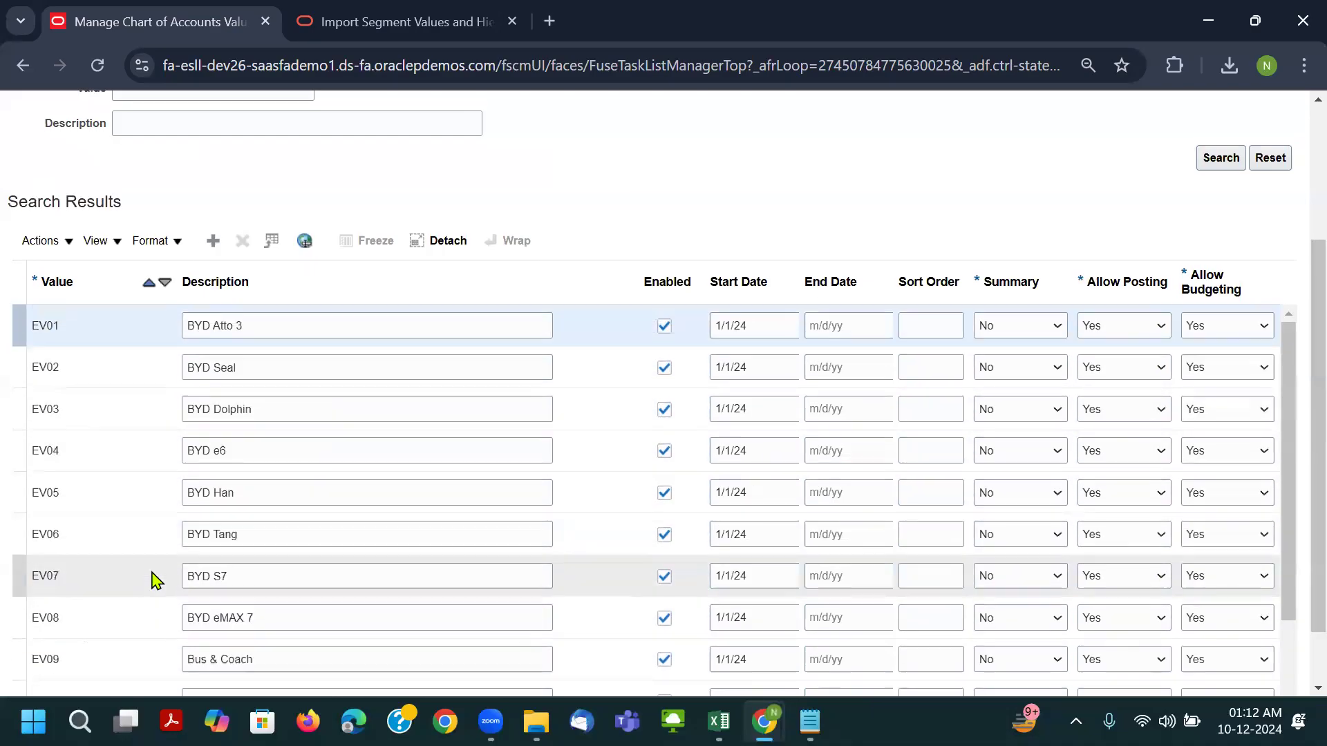
Add the value 0000 with the description Default to the BYD Product value set, and save and close its values.
{"action": "scroll", "coordinate": [162, 484], "scroll_direction": "up", "scroll_amount": 3}
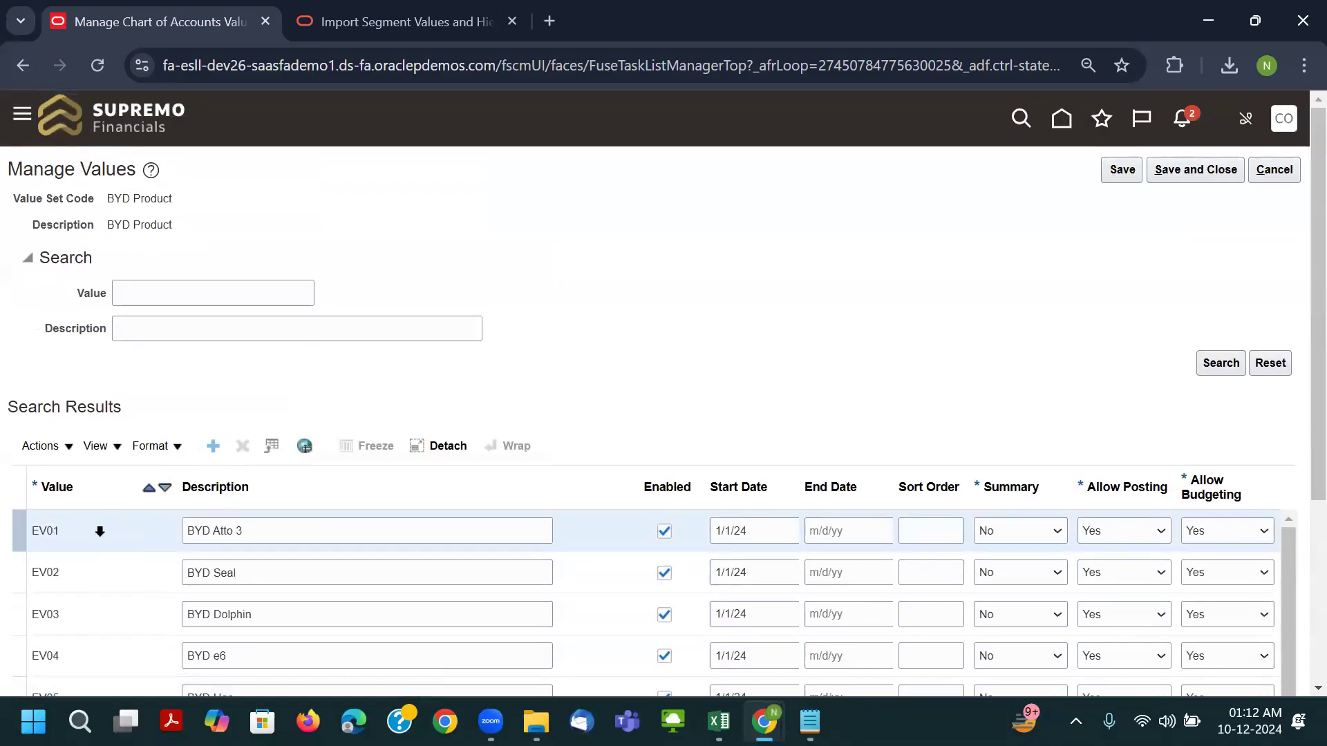
{"action": "left_click", "coordinate": [131, 533]}
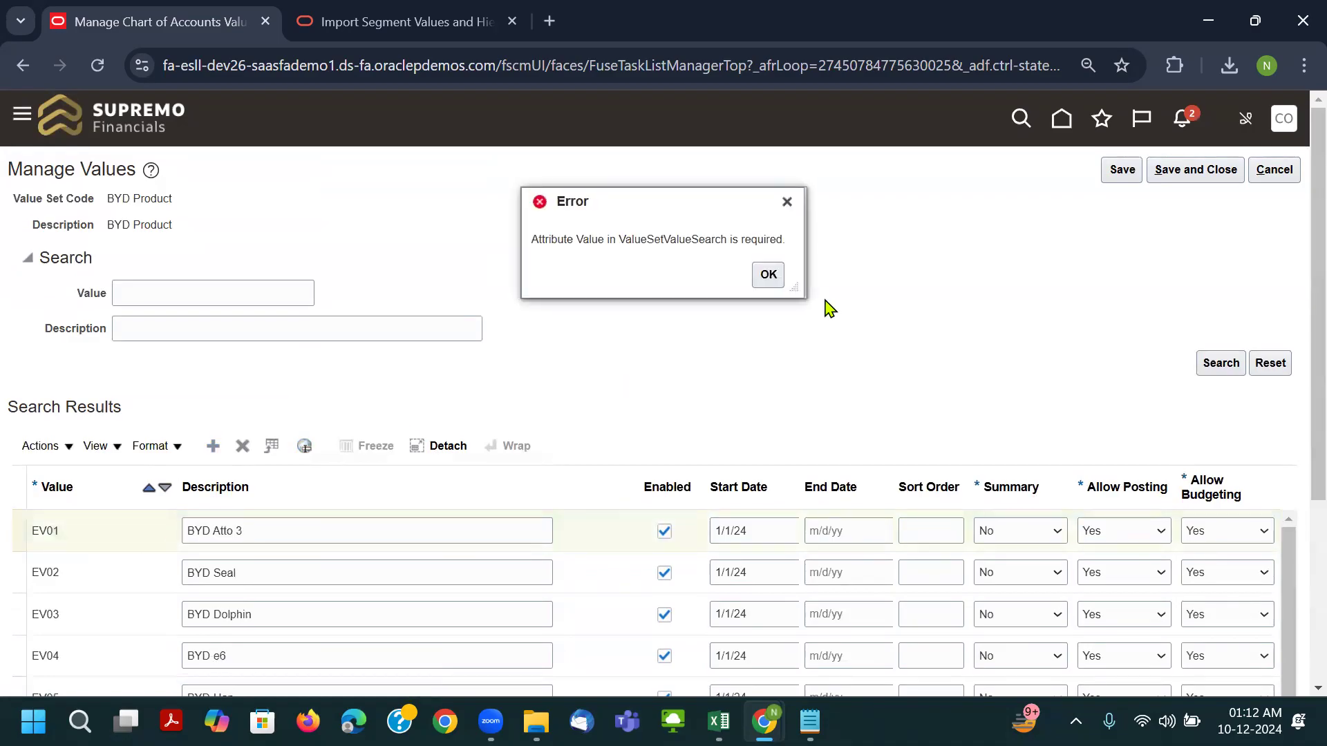
{"action": "left_click", "coordinate": [768, 274]}
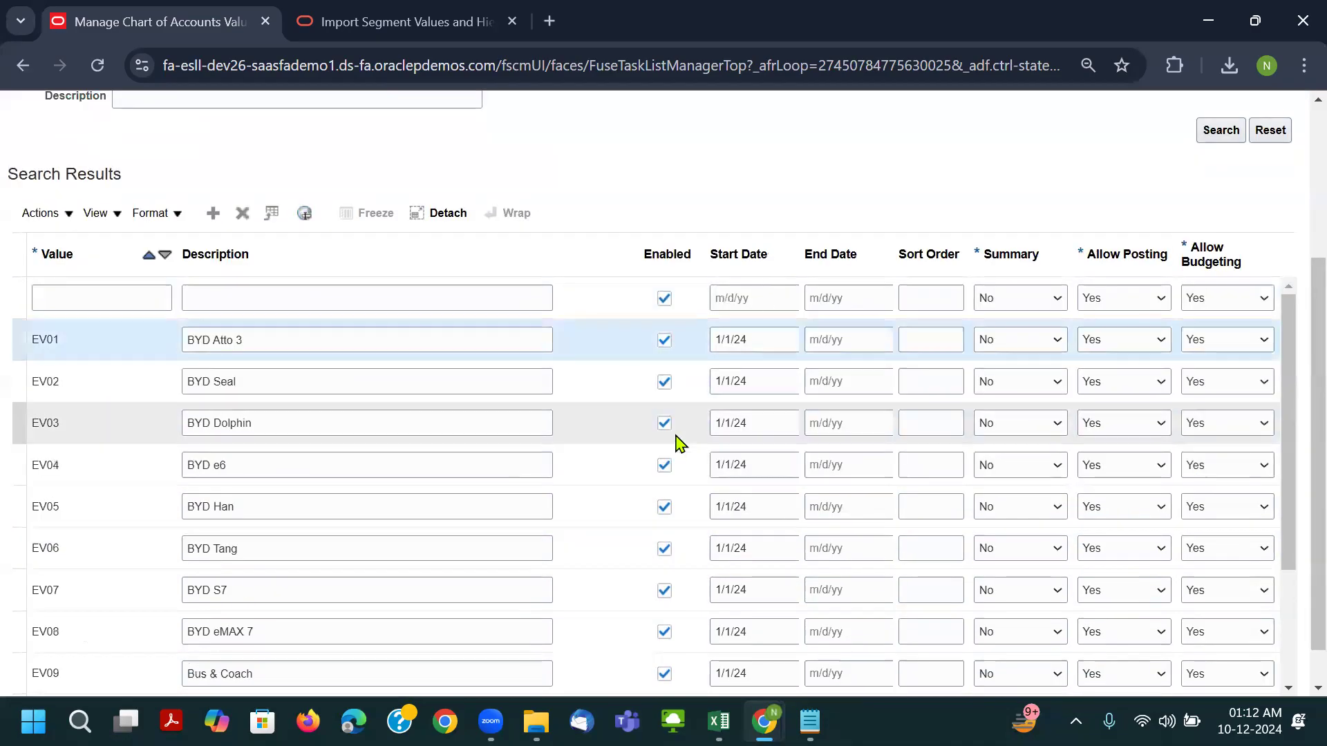
{"action": "left_click", "coordinate": [154, 302]}
{"action": "type", "text": "000"}
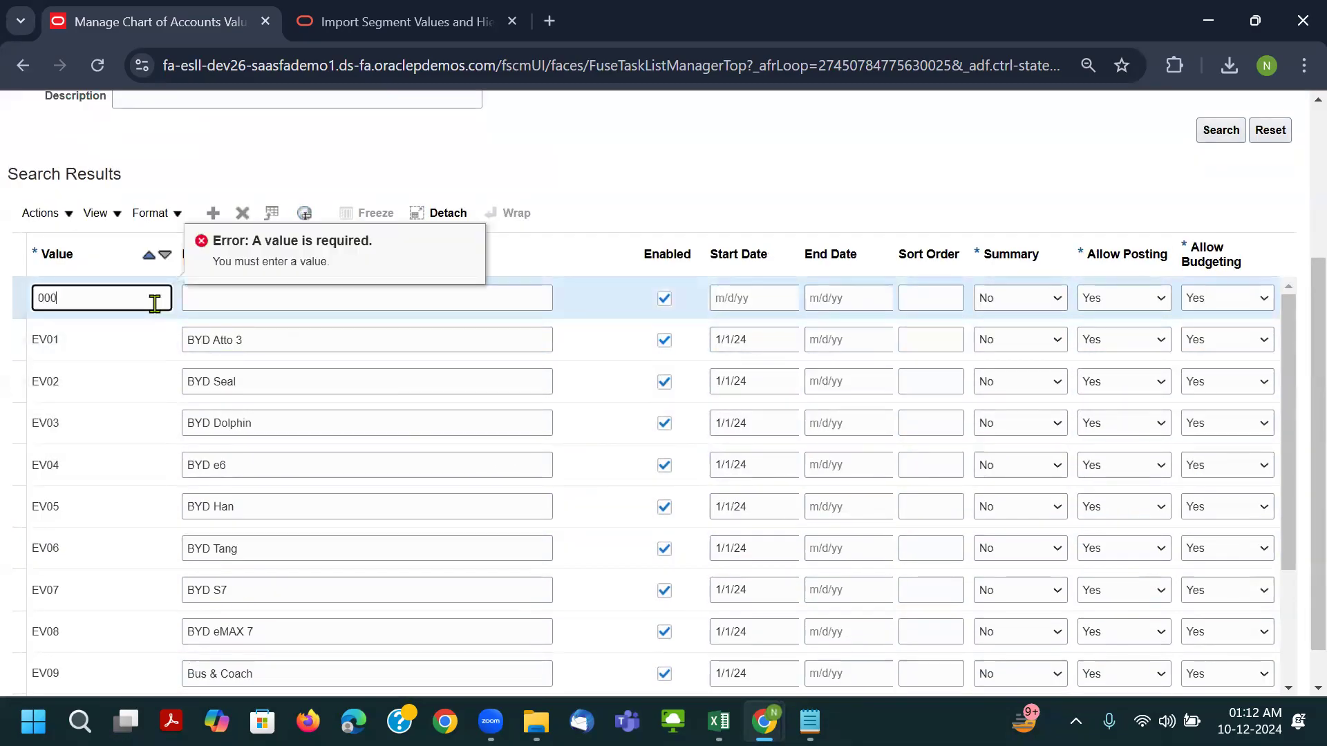
{"action": "type", "text": "0"}
{"action": "key", "text": "Tab"}
{"action": "scroll", "coordinate": [1126, 299], "scroll_direction": "up", "scroll_amount": 4}
{"action": "left_click", "coordinate": [1130, 176]}
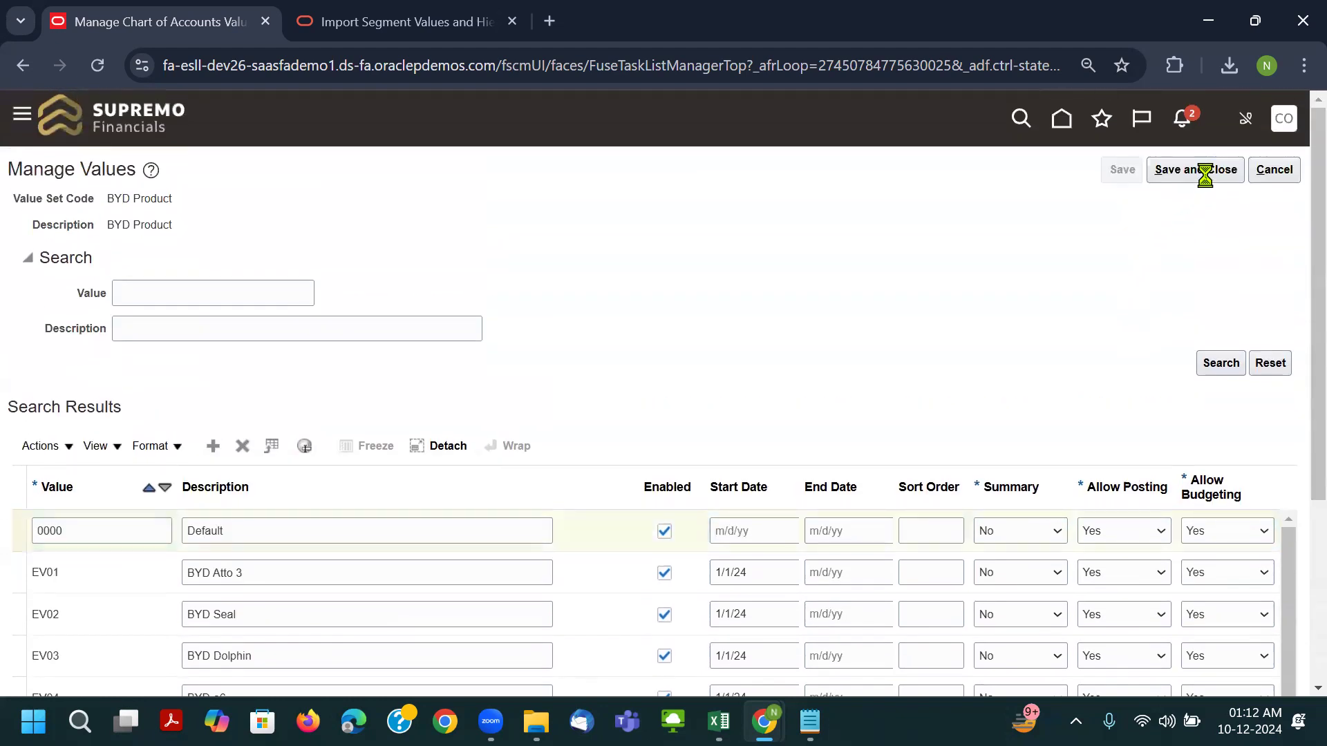
{"action": "left_click", "coordinate": [1203, 173]}
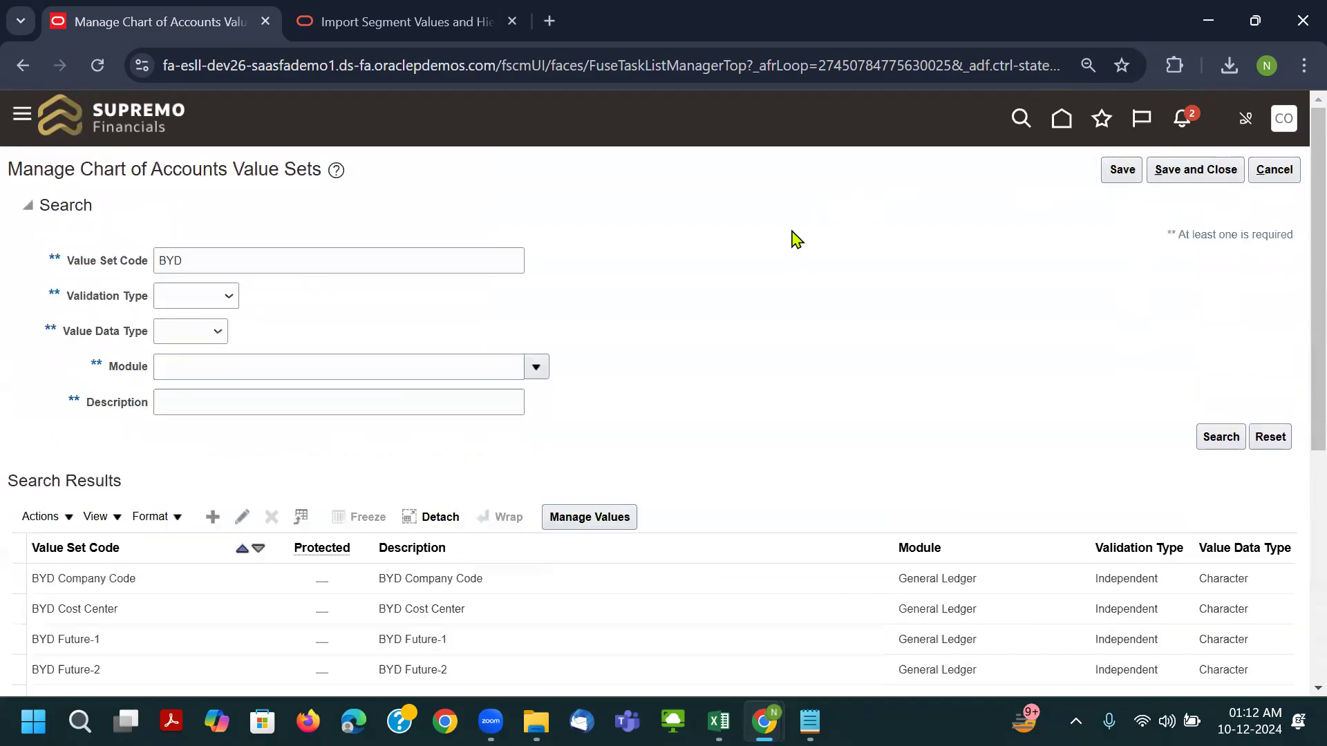
Open Manage Values for the BYD Projects value set.
{"action": "scroll", "coordinate": [474, 465], "scroll_direction": "down", "scroll_amount": 5}
{"action": "left_click", "coordinate": [295, 416]}
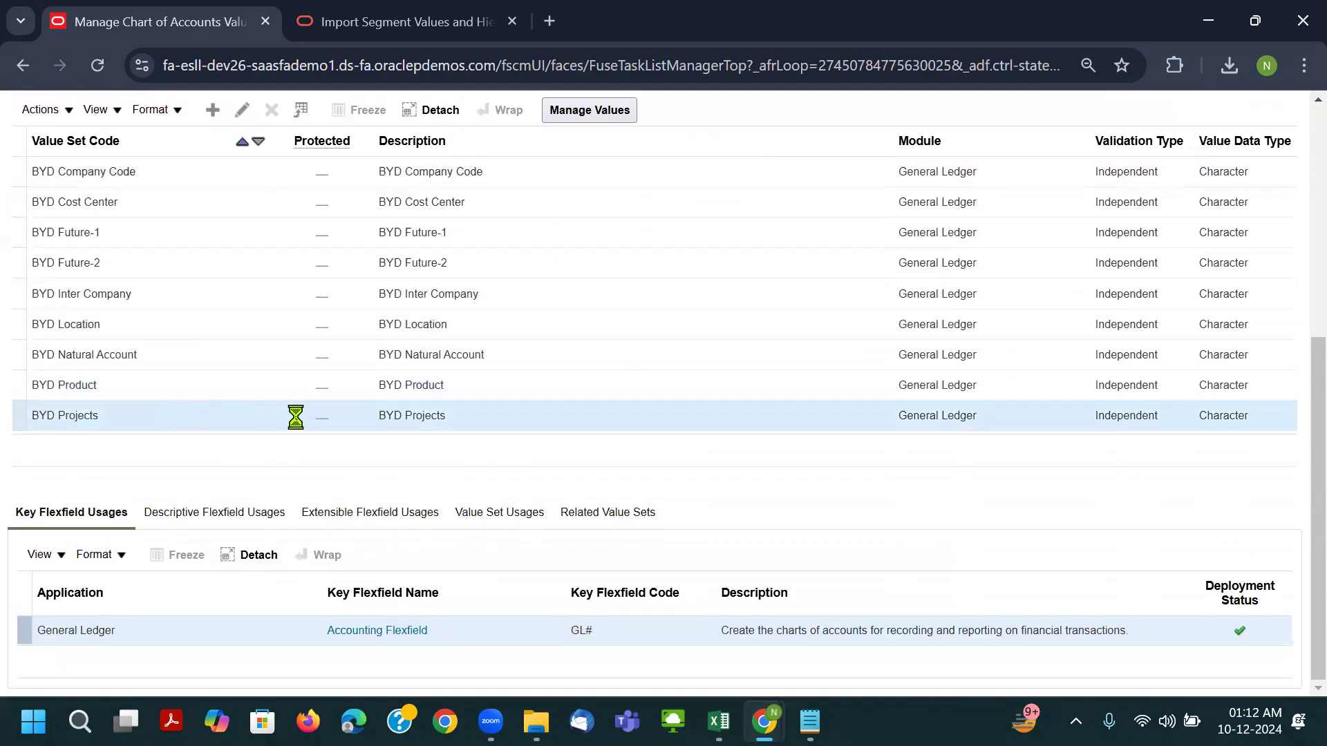
{"action": "scroll", "coordinate": [547, 454], "scroll_direction": "up", "scroll_amount": 1}
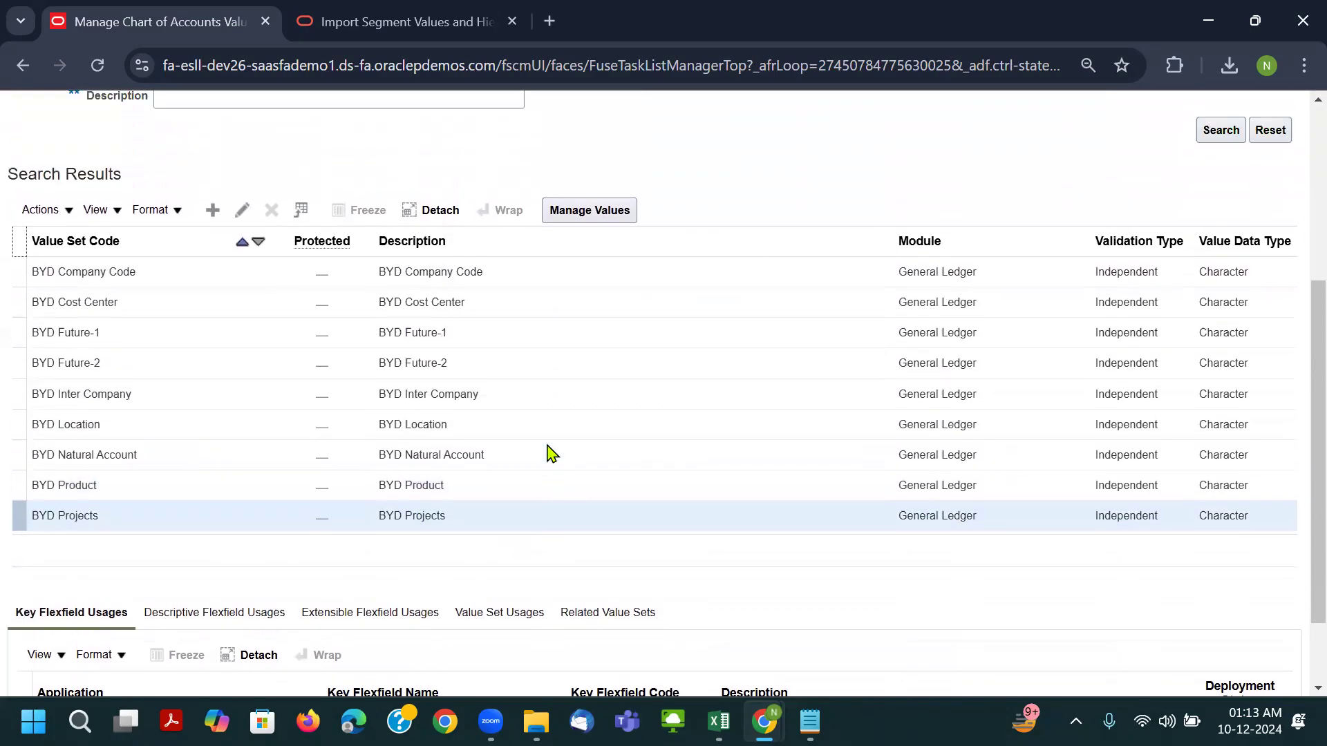
{"action": "left_click", "coordinate": [628, 216]}
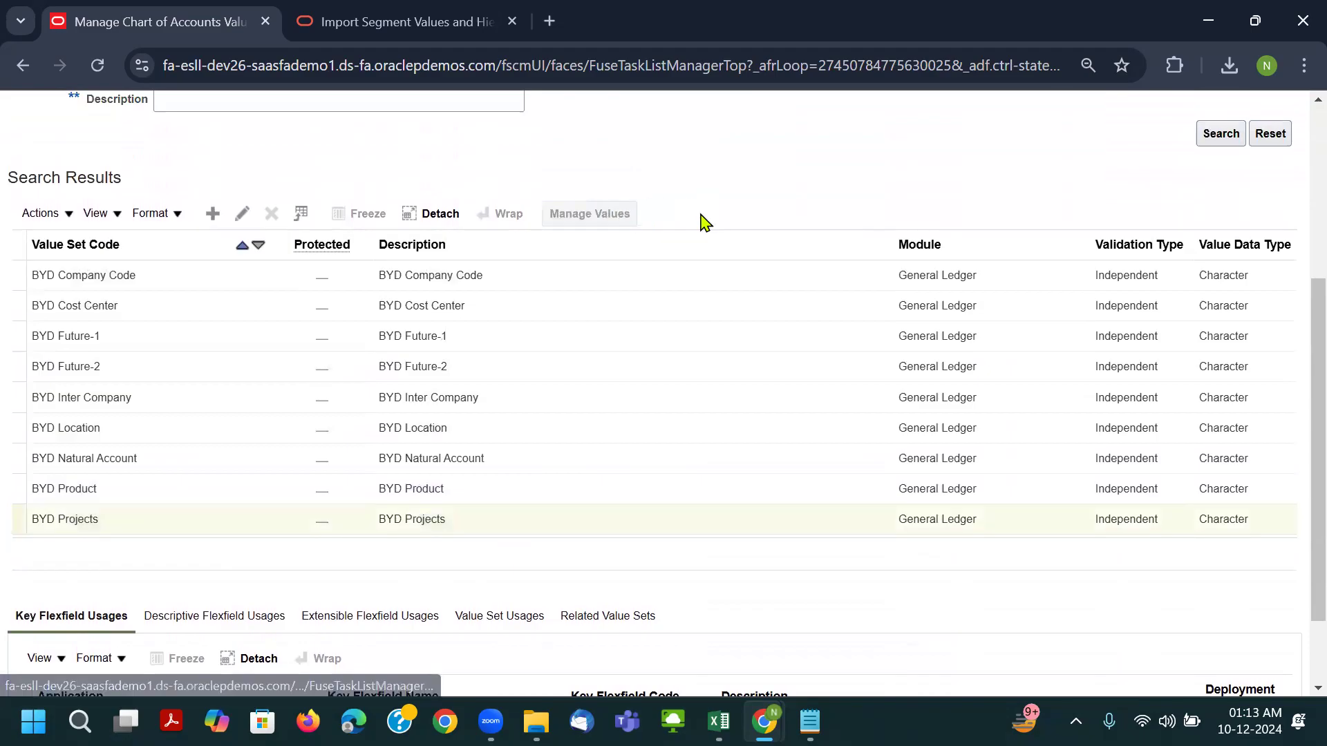
{"action": "left_click", "coordinate": [215, 445]}
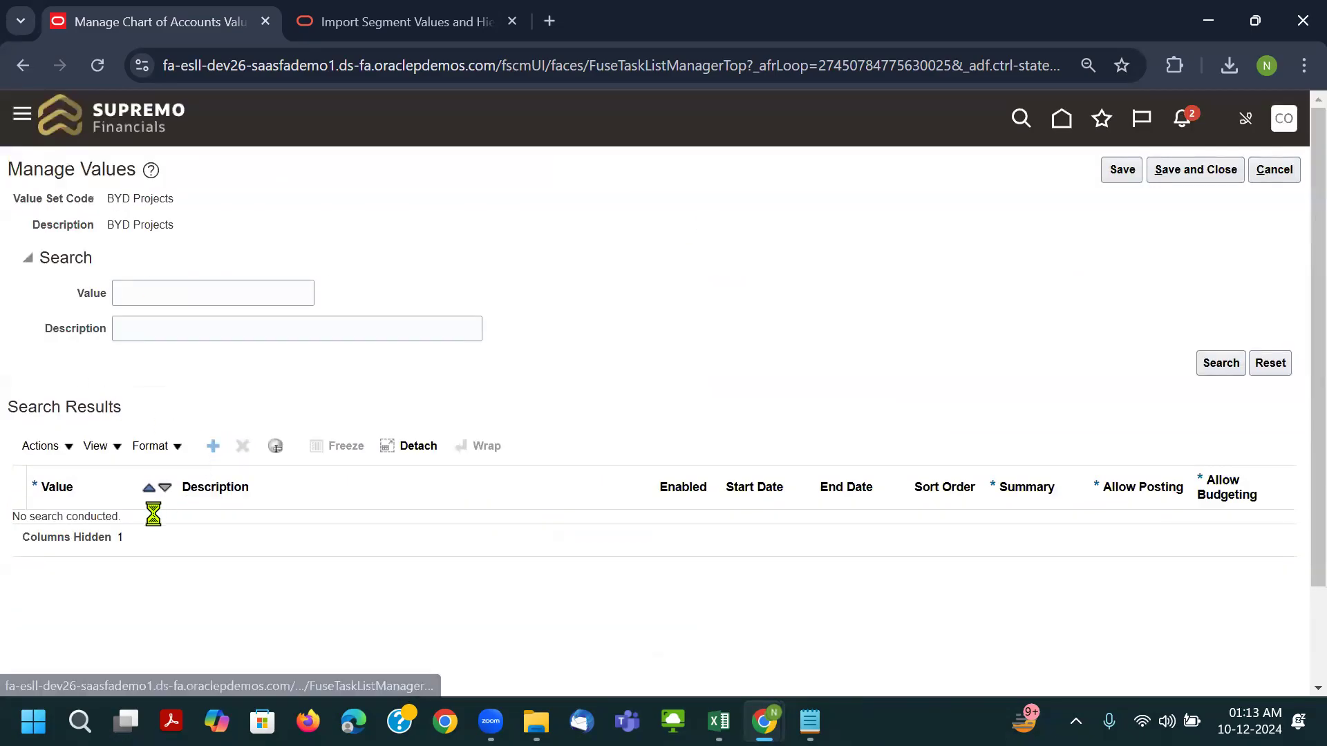
{"action": "left_click", "coordinate": [101, 531]}
{"action": "type", "text": "000"}
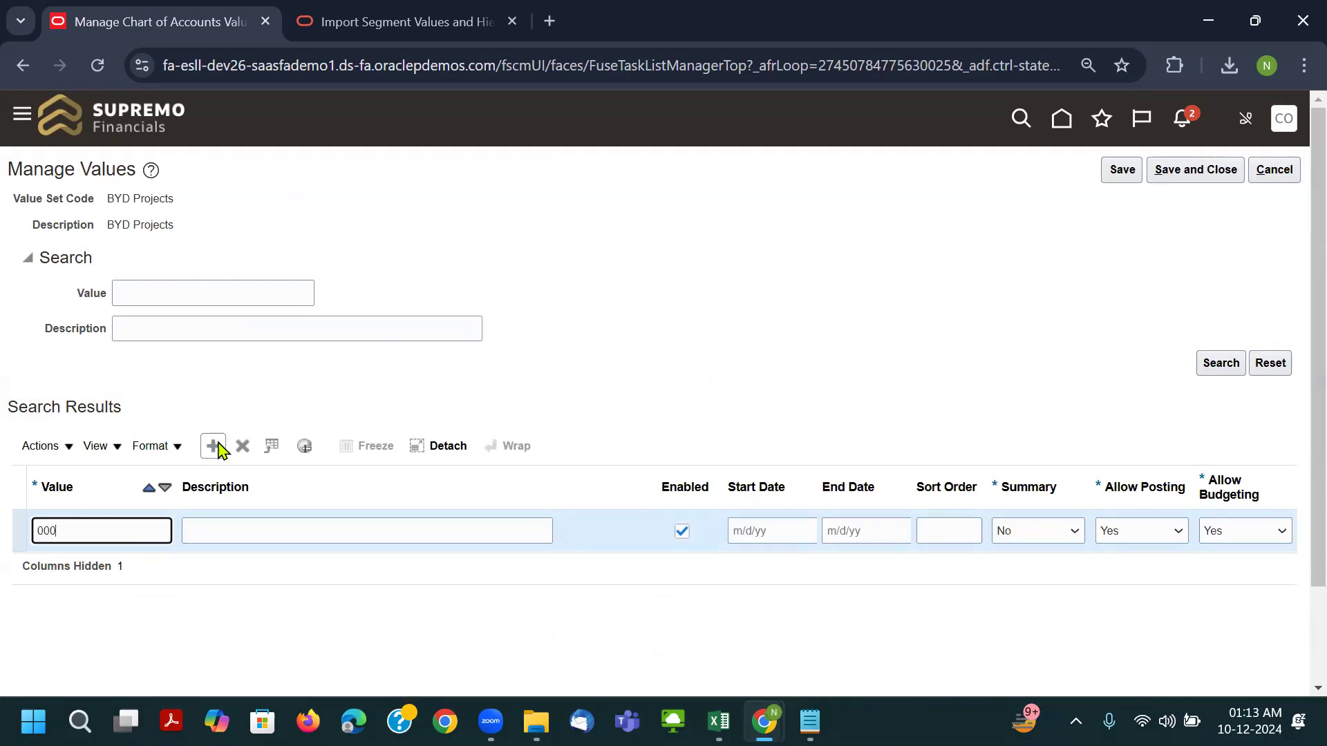
{"action": "left_click", "coordinate": [242, 445]}
List all values of the BYD Projects value set and review the loaded project codes and descriptions.
{"action": "left_click", "coordinate": [1222, 362]}
{"action": "scroll", "coordinate": [344, 483], "scroll_direction": "down", "scroll_amount": 2}
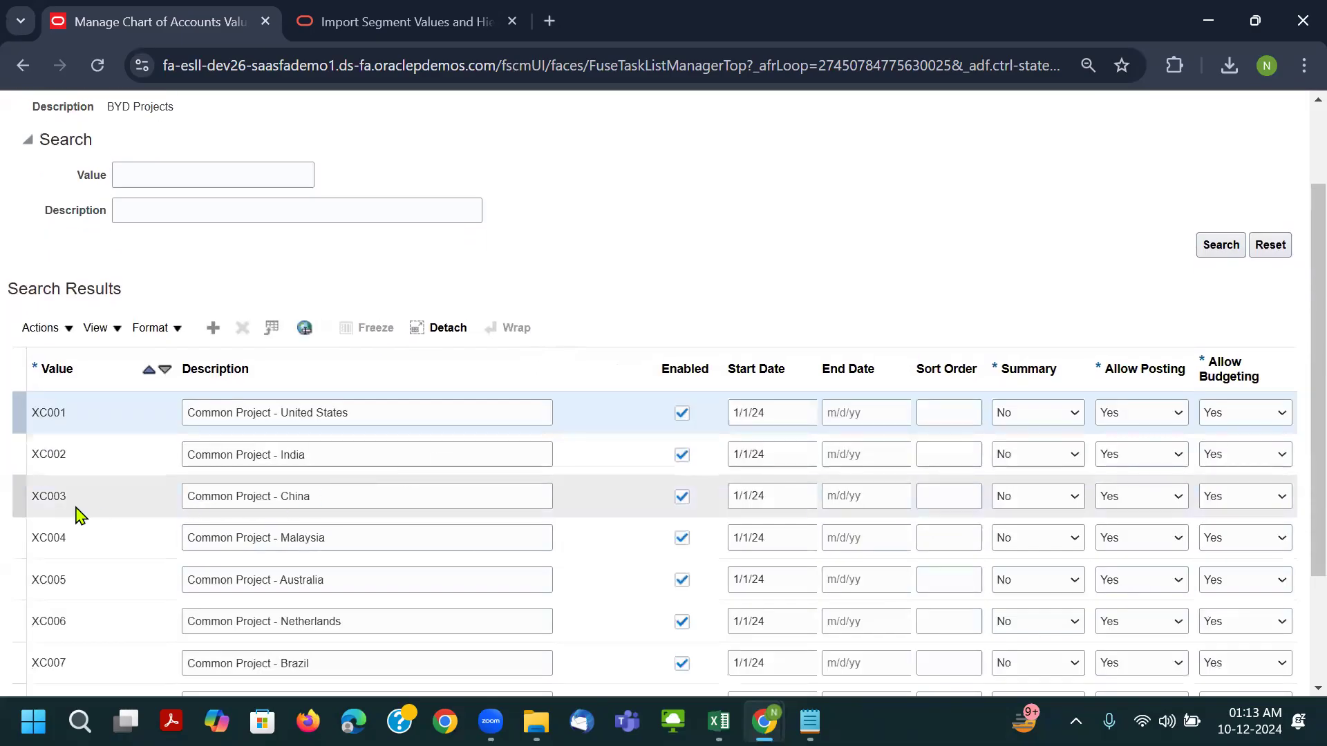
{"action": "scroll", "coordinate": [80, 515], "scroll_direction": "down", "scroll_amount": 3}
{"action": "scroll", "coordinate": [98, 637], "scroll_direction": "up", "scroll_amount": 3}
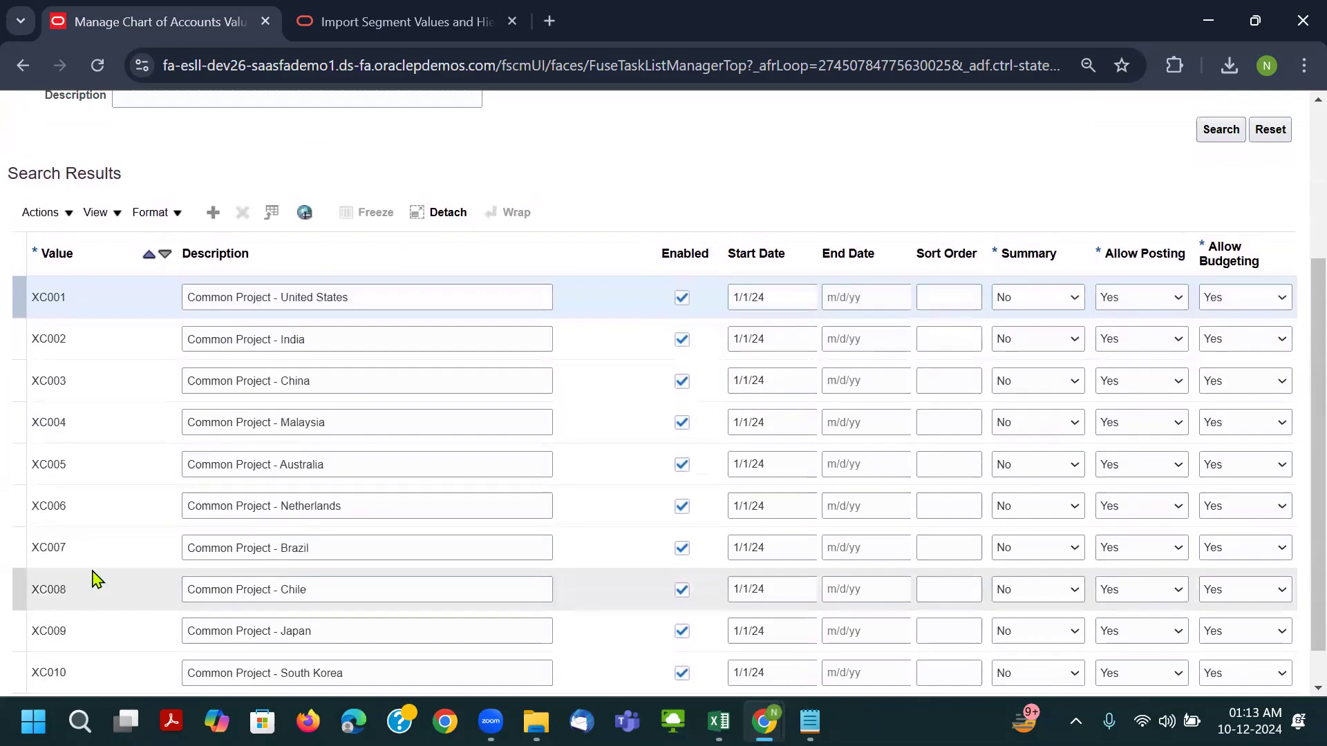
Add the value 0000 with the description Default to the BYD Projects value set, and save and close its values.
{"action": "left_click", "coordinate": [214, 374]}
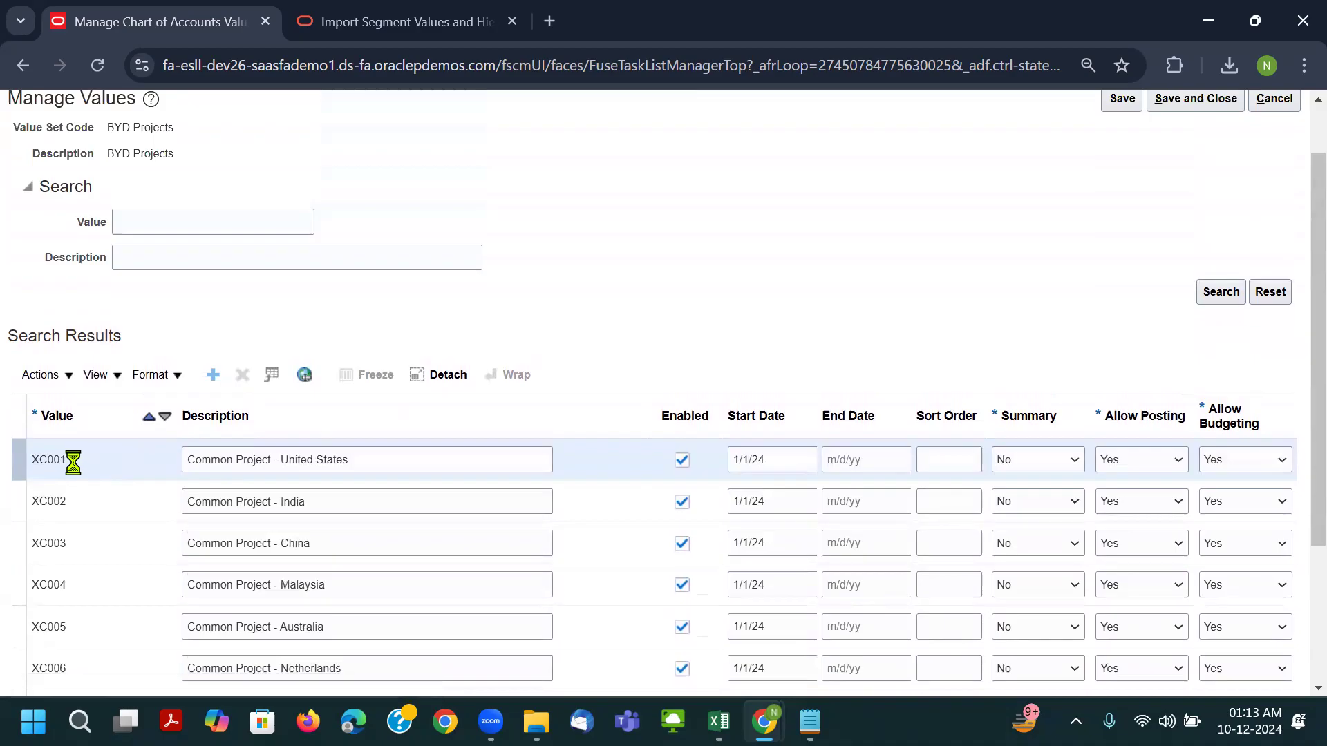
{"action": "type", "text": "0000"}
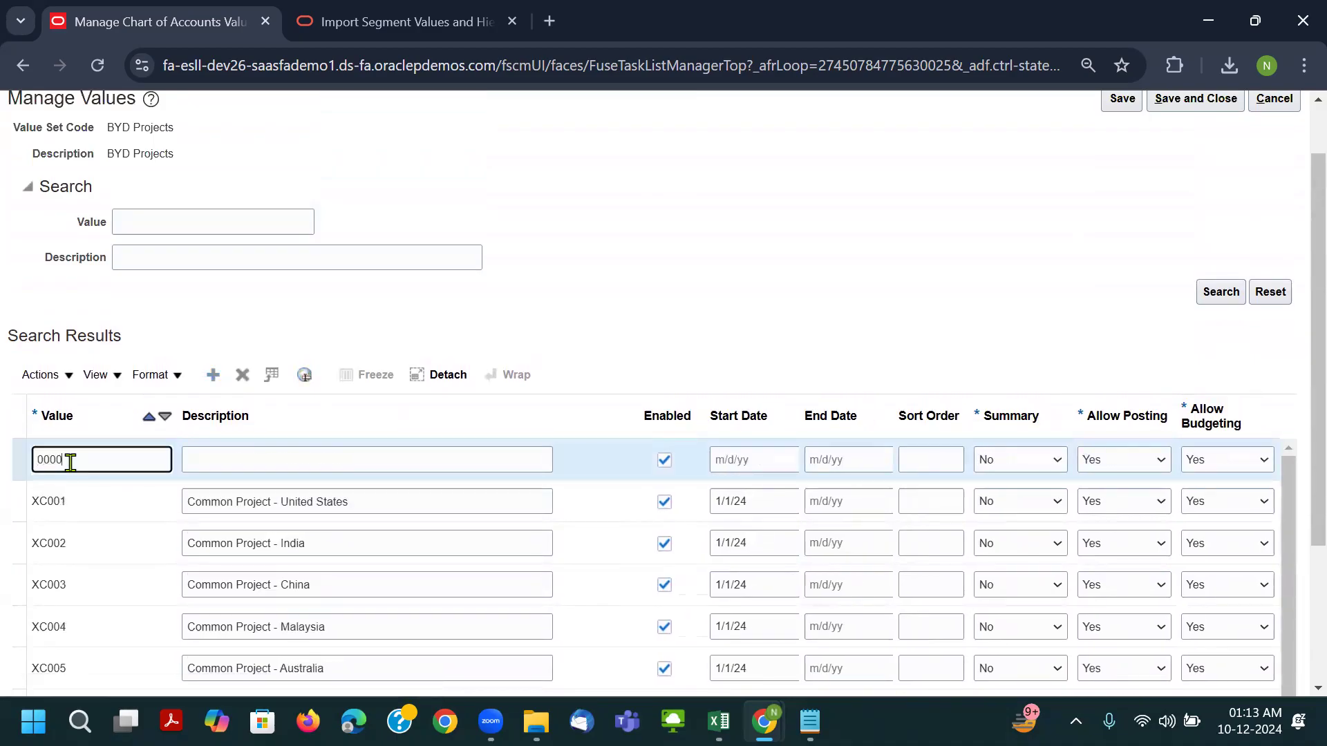
{"action": "key", "text": "Tab"}
{"action": "type", "text": "Default"}
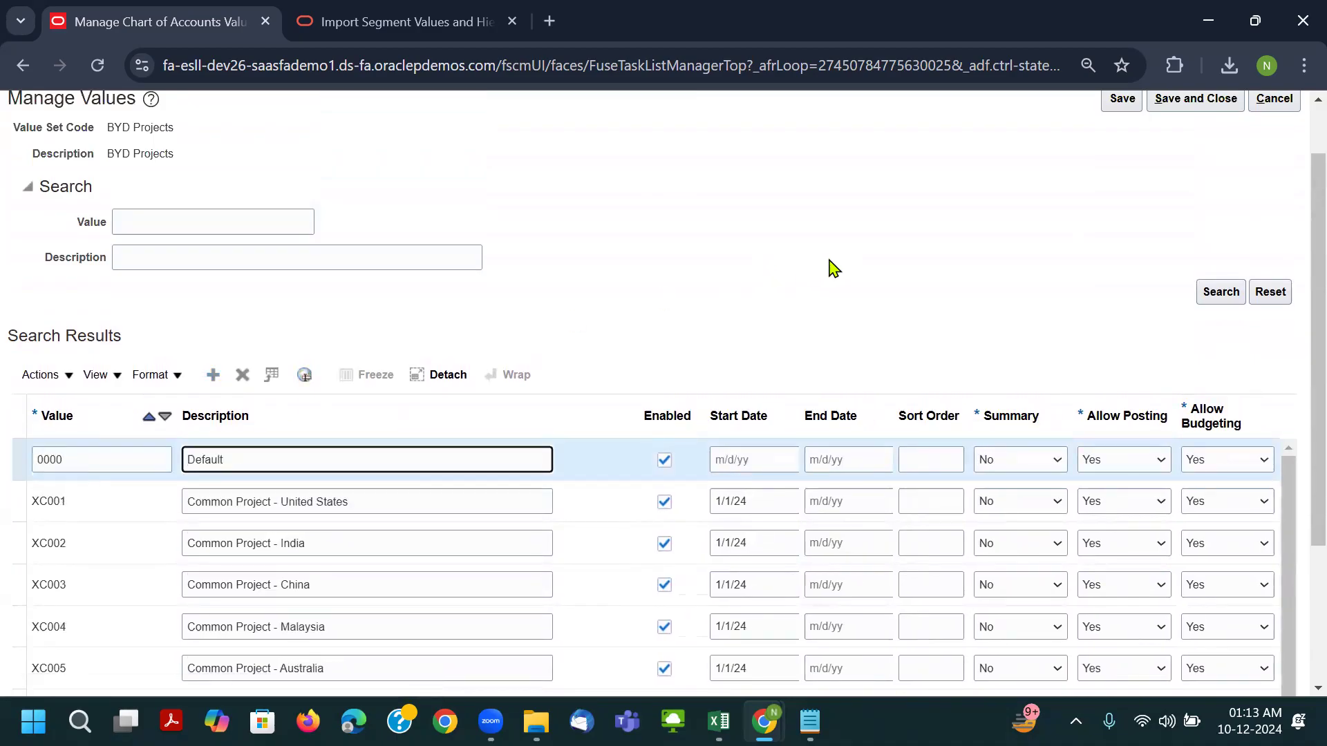
{"action": "left_click", "coordinate": [1121, 100]}
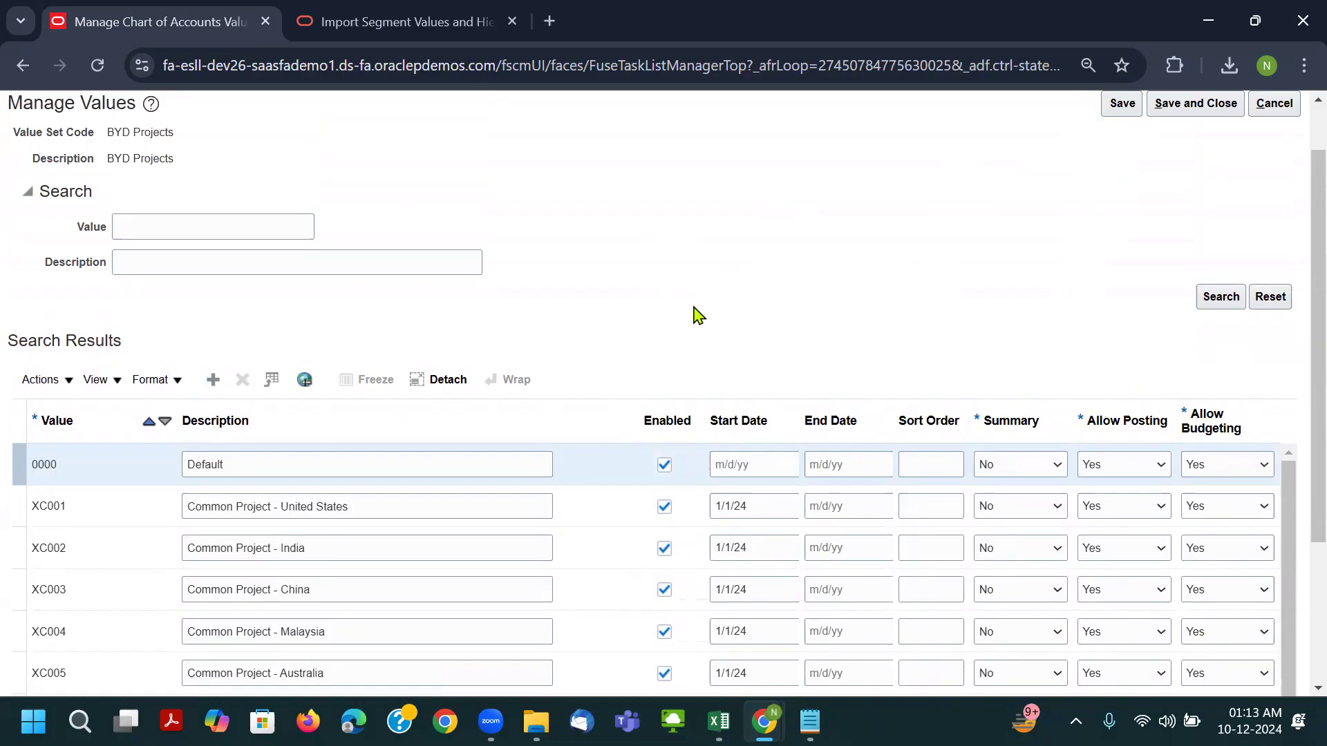
{"action": "scroll", "coordinate": [1075, 326], "scroll_direction": "up", "scroll_amount": 1}
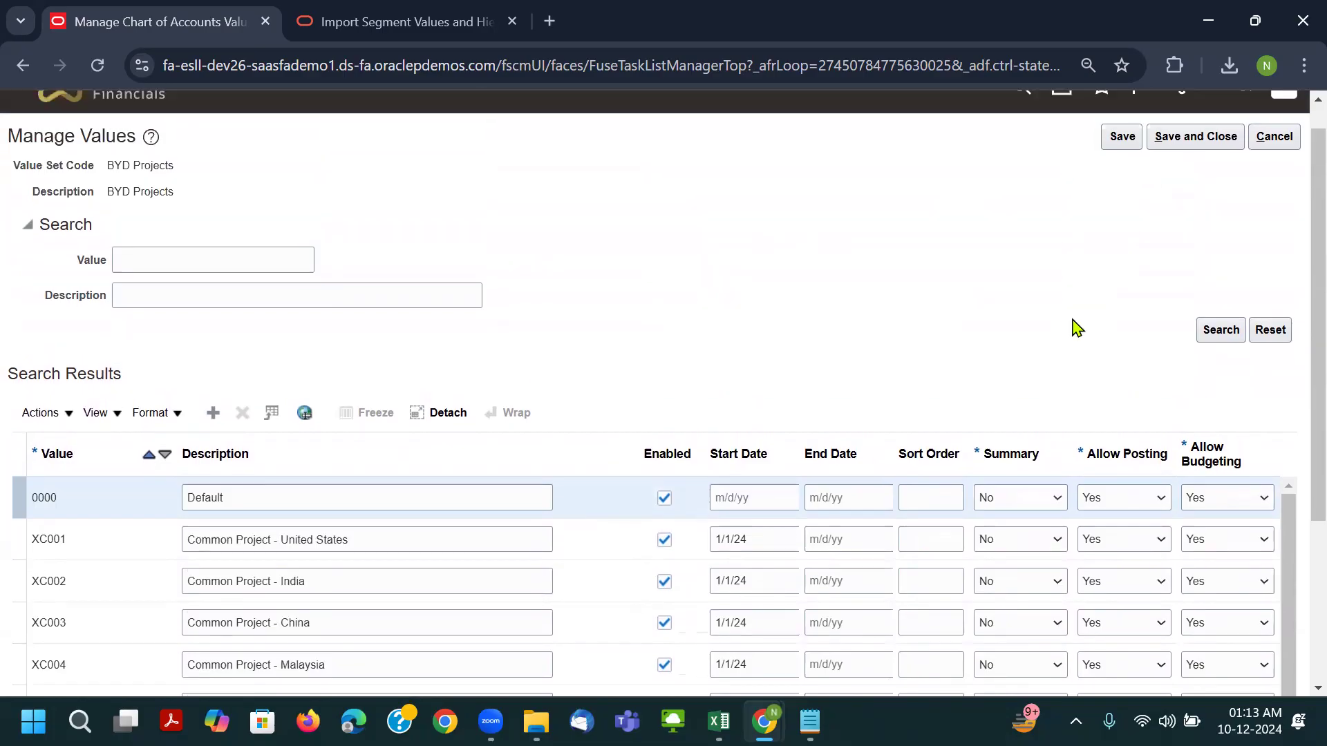
{"action": "scroll", "coordinate": [819, 327], "scroll_direction": "down", "scroll_amount": 4}
{"action": "scroll", "coordinate": [819, 326], "scroll_direction": "up", "scroll_amount": 3}
{"action": "left_click", "coordinate": [1183, 175]}
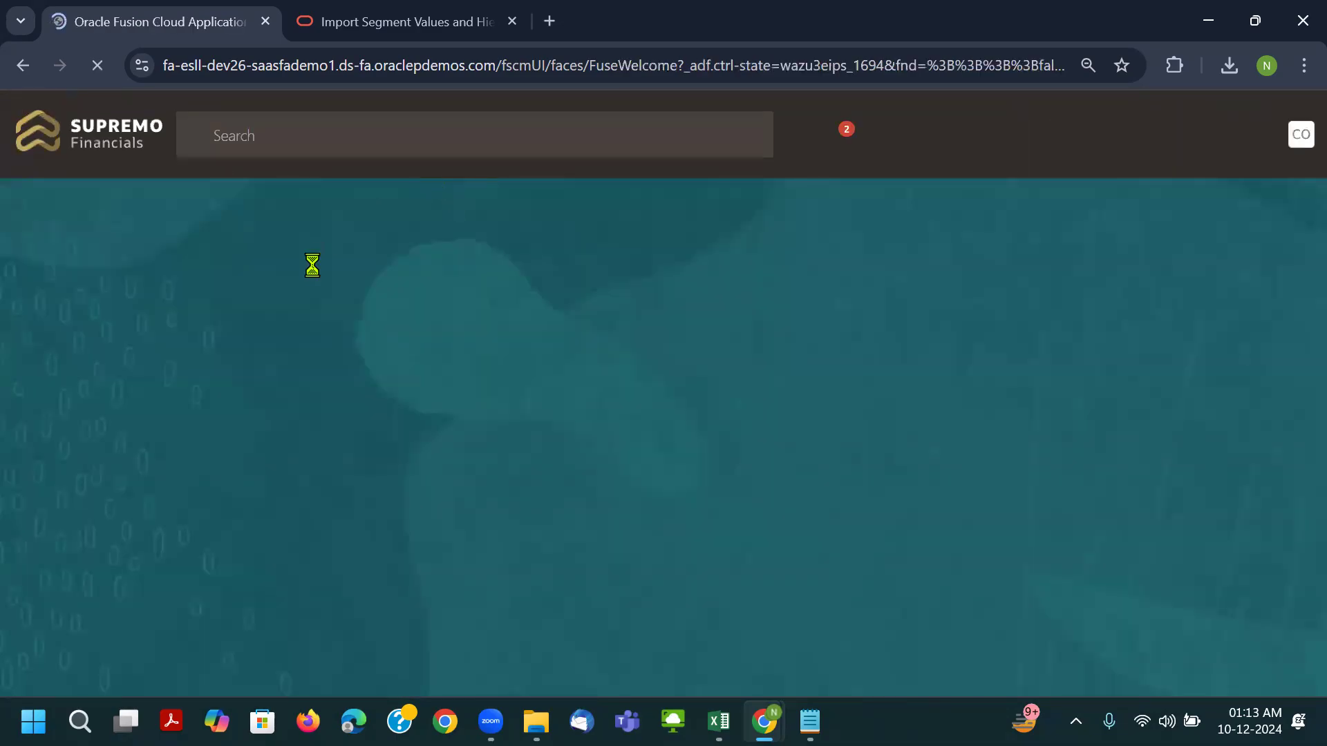
Switch to the class notes workbook in Excel and review the COA value set data preparation and value loading prerequisite sheets.
{"action": "key", "text": "alt+Tab"}
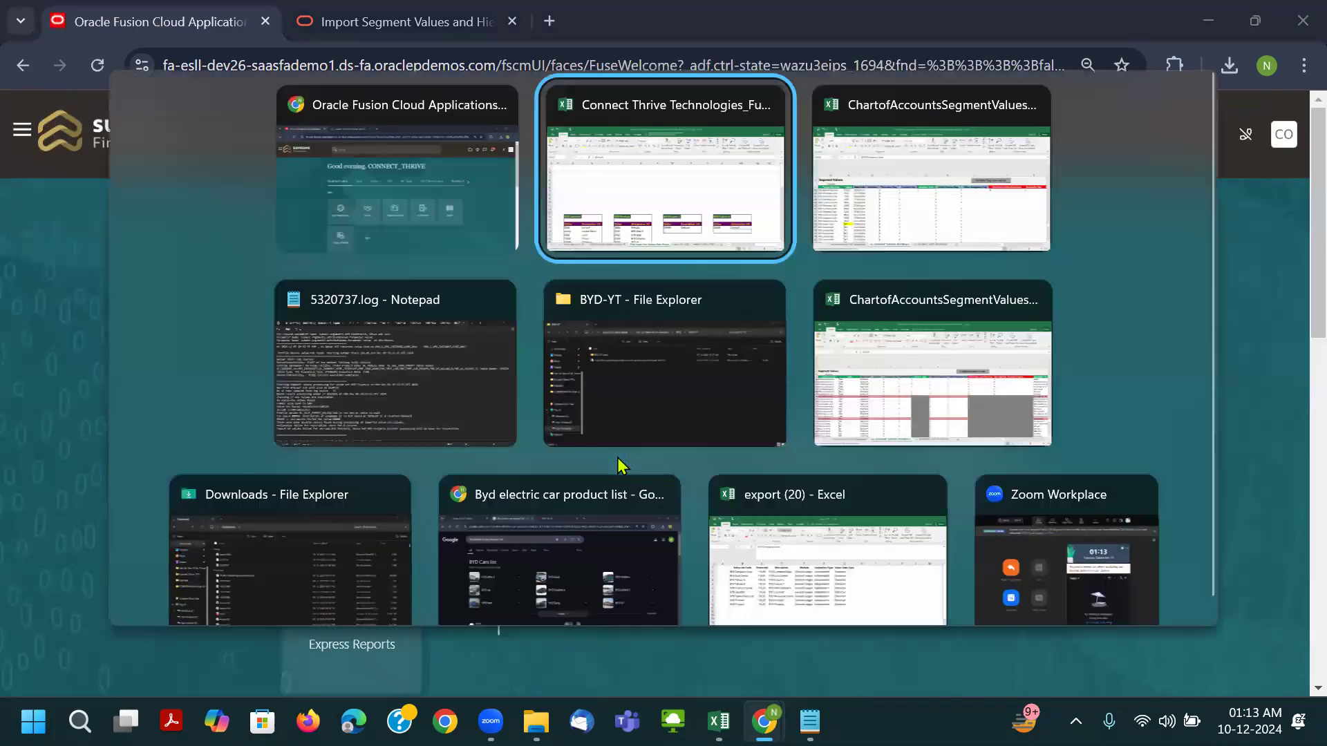
{"action": "key", "text": "alt+Tab"}
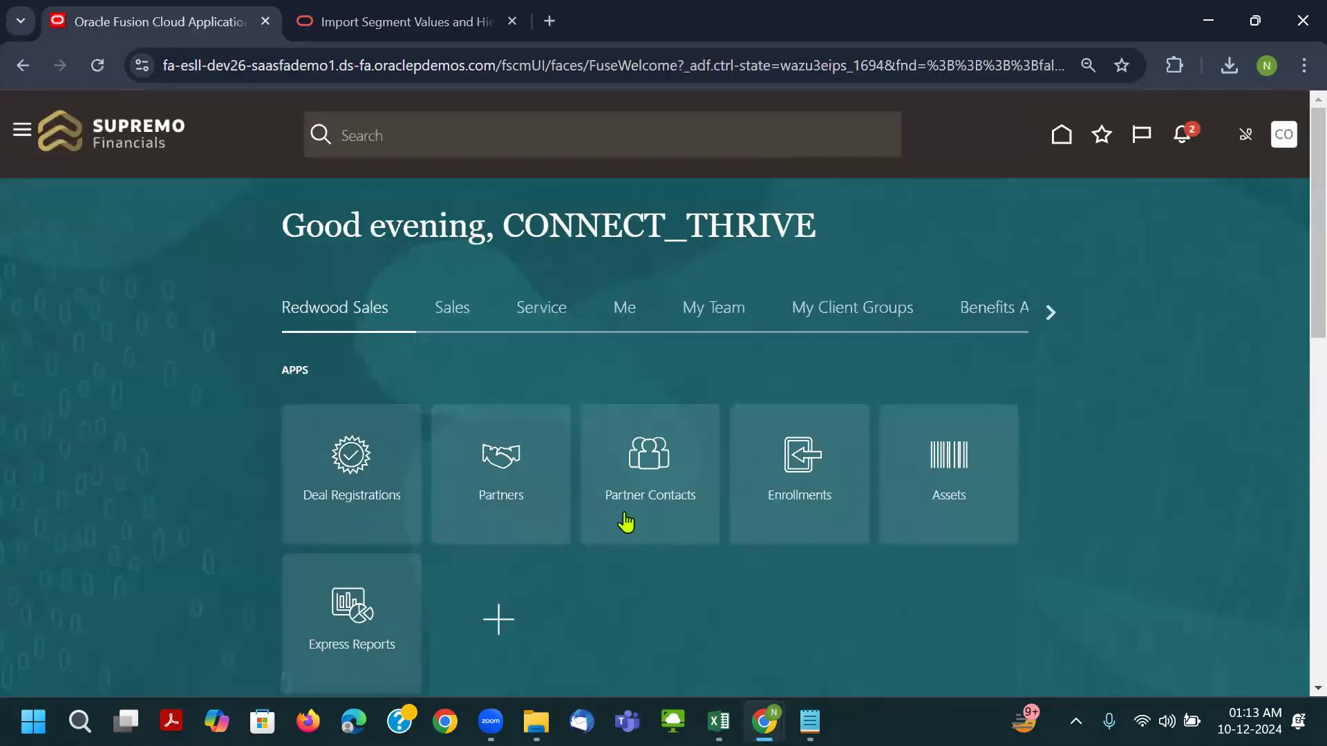
{"action": "key", "text": "alt+Tab"}
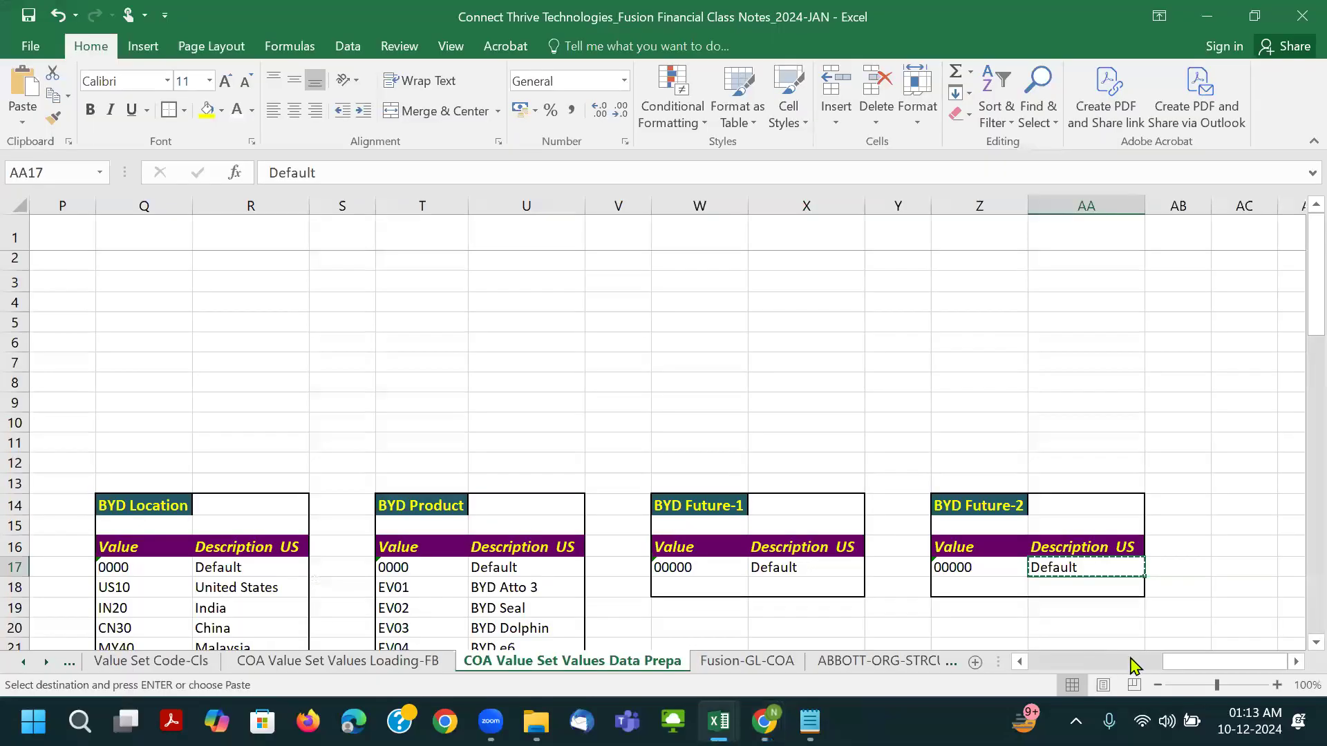
{"action": "left_click_drag", "start_coordinate": [1023, 670], "coordinate": [990, 667]}
{"action": "scroll", "coordinate": [403, 457], "scroll_direction": "down", "scroll_amount": 1}
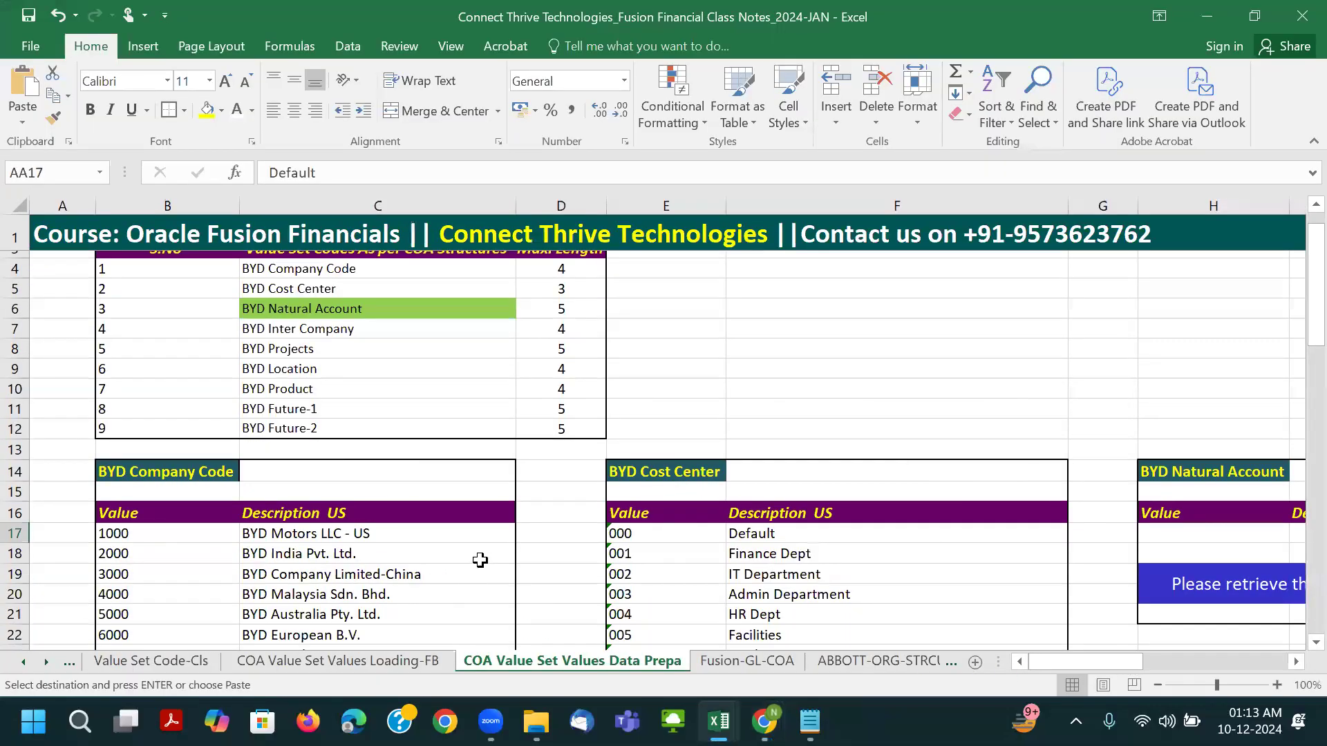
{"action": "scroll", "coordinate": [493, 547], "scroll_direction": "down", "scroll_amount": 5}
{"action": "scroll", "coordinate": [503, 536], "scroll_direction": "up", "scroll_amount": 5}
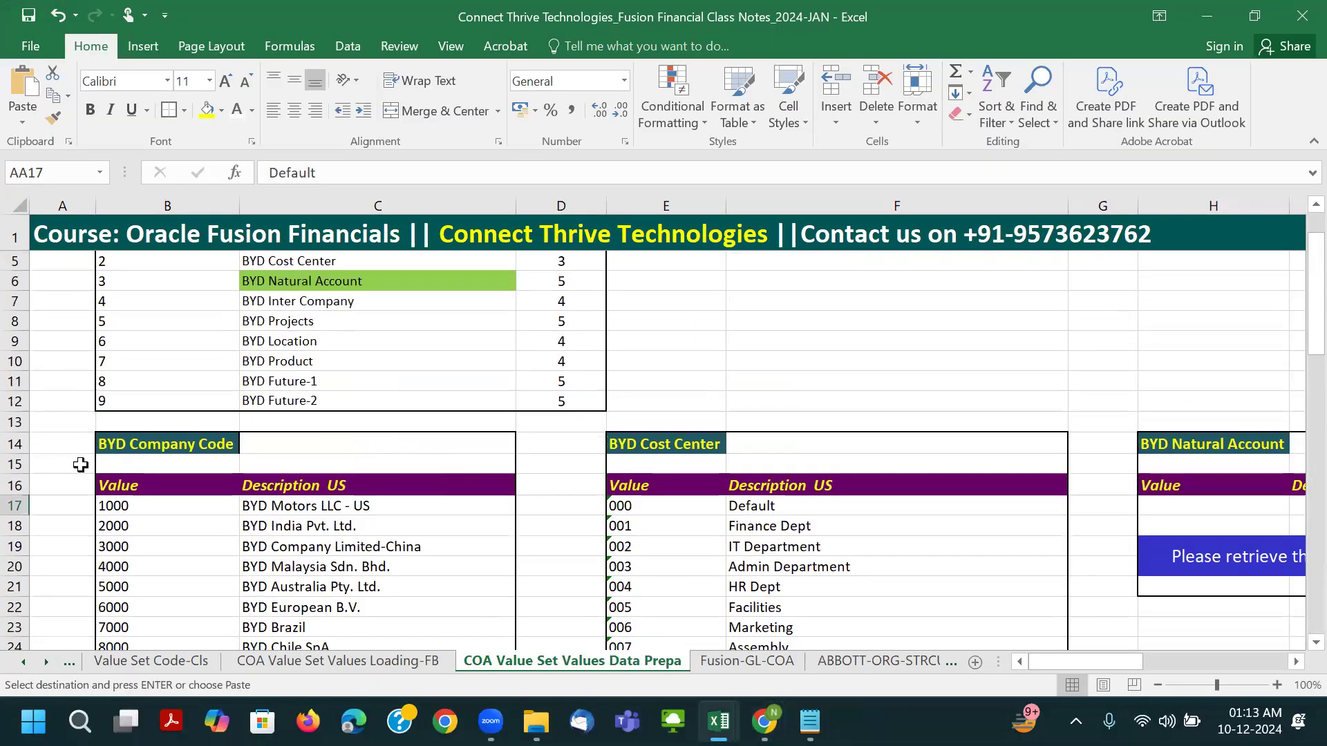
{"action": "left_click", "coordinate": [432, 662]}
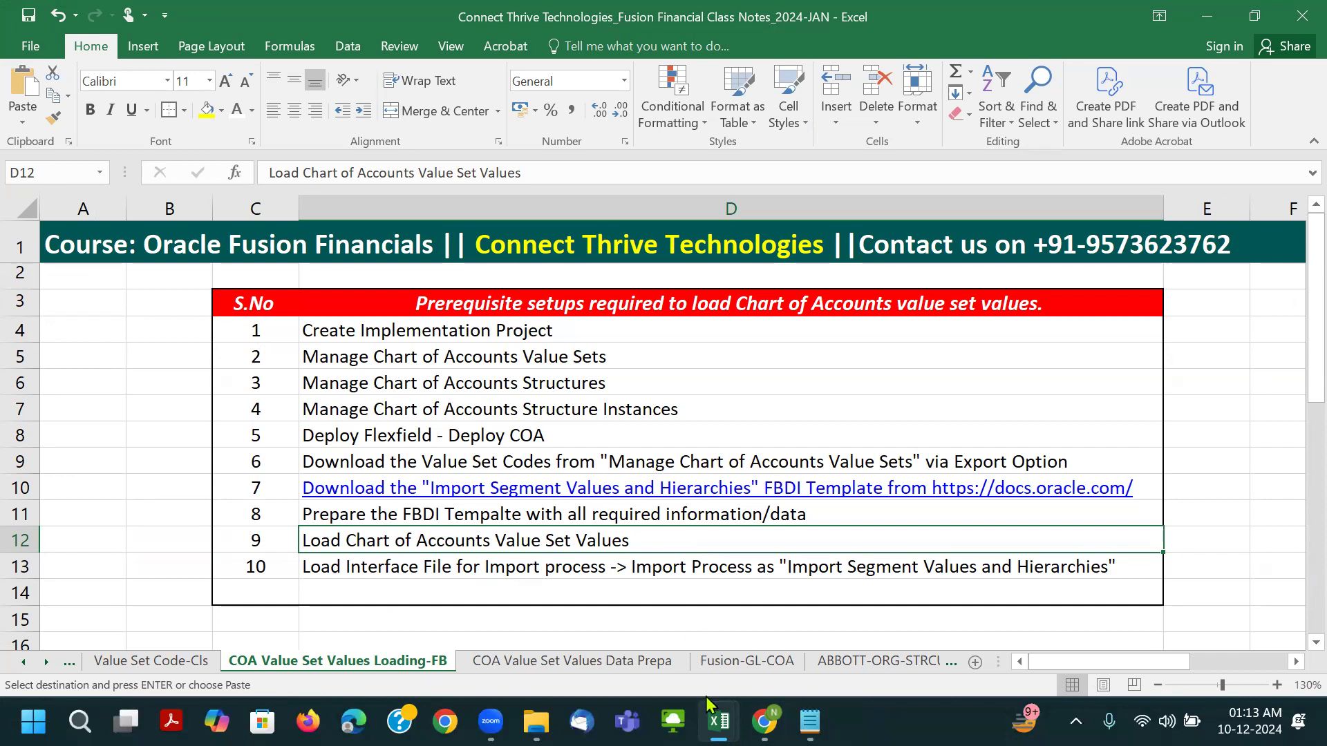
Check the start of the segment values list in the ChartofAccountsSegmentValuesandHierarchiesImportTemplate-BYD workbook and return to the class notes.
{"action": "mouse_move", "coordinate": [712, 705]}
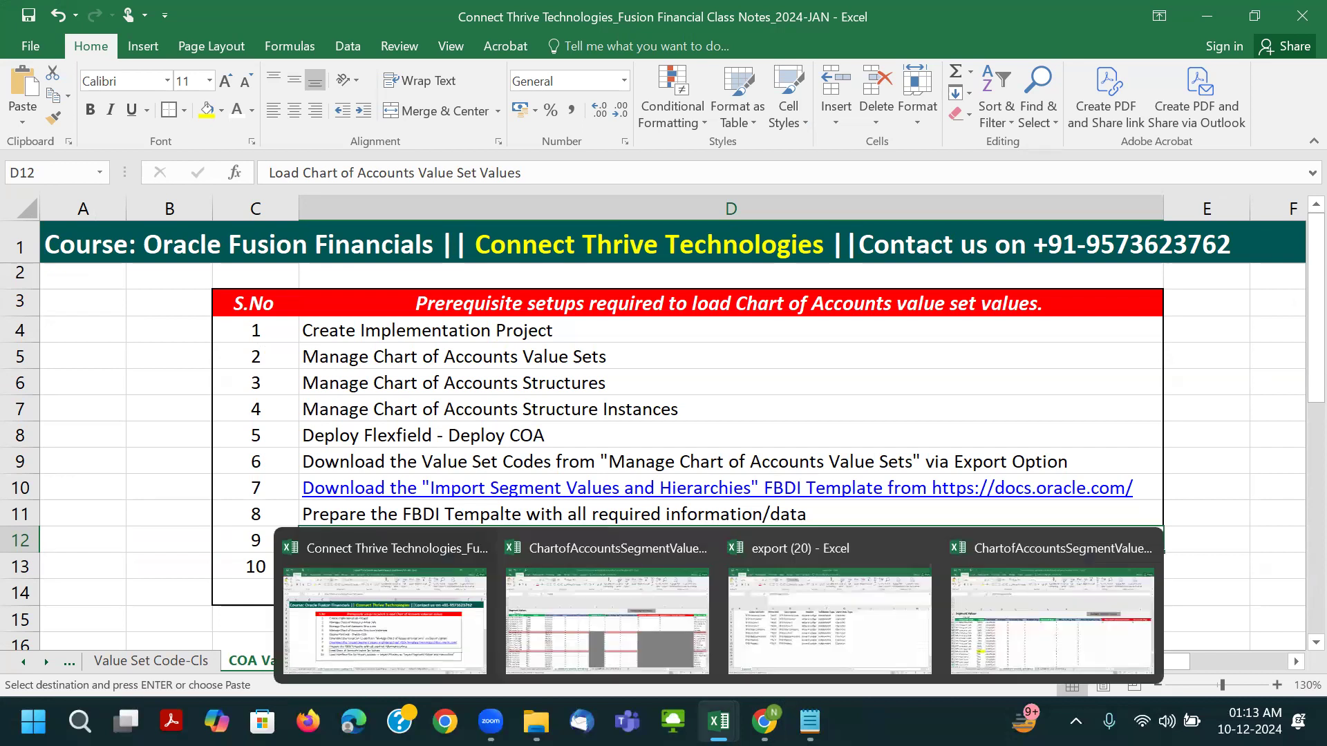
{"action": "left_click", "coordinate": [628, 627]}
{"action": "left_click", "coordinate": [356, 465]}
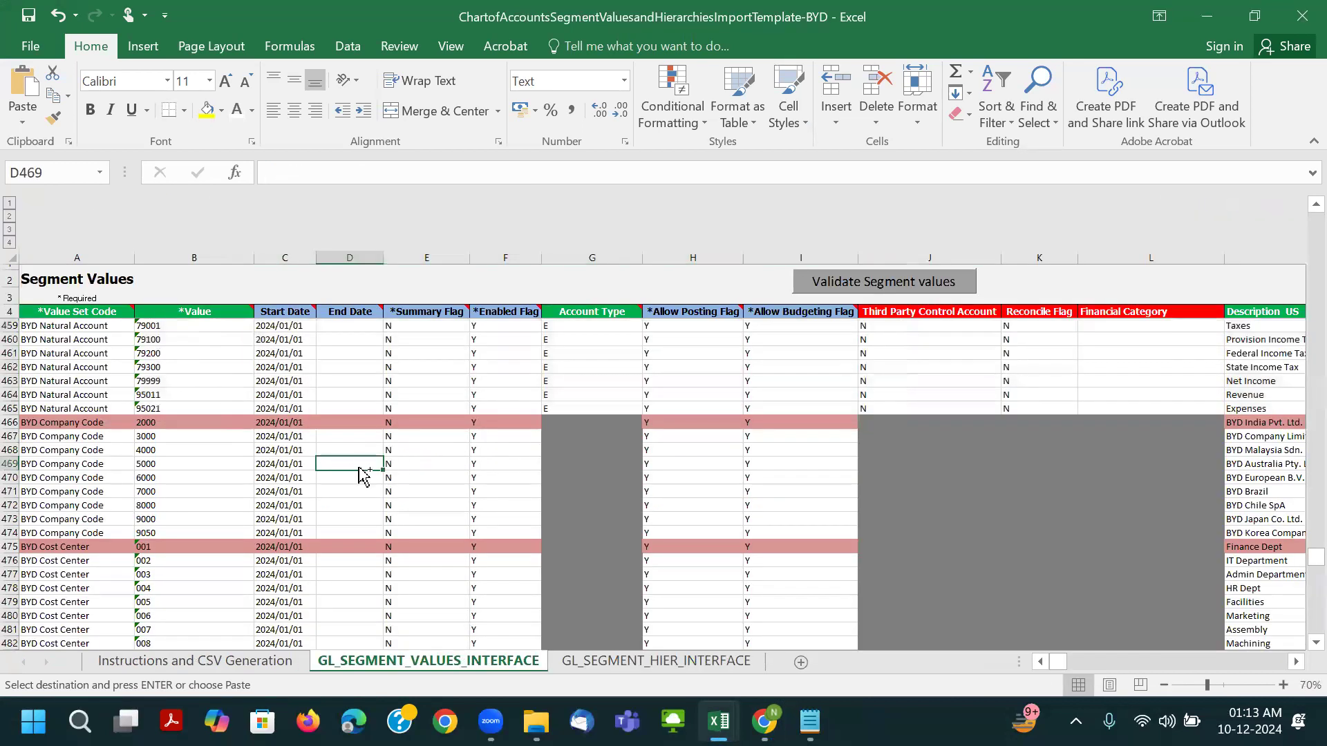
{"action": "key", "text": "ctrl+Home"}
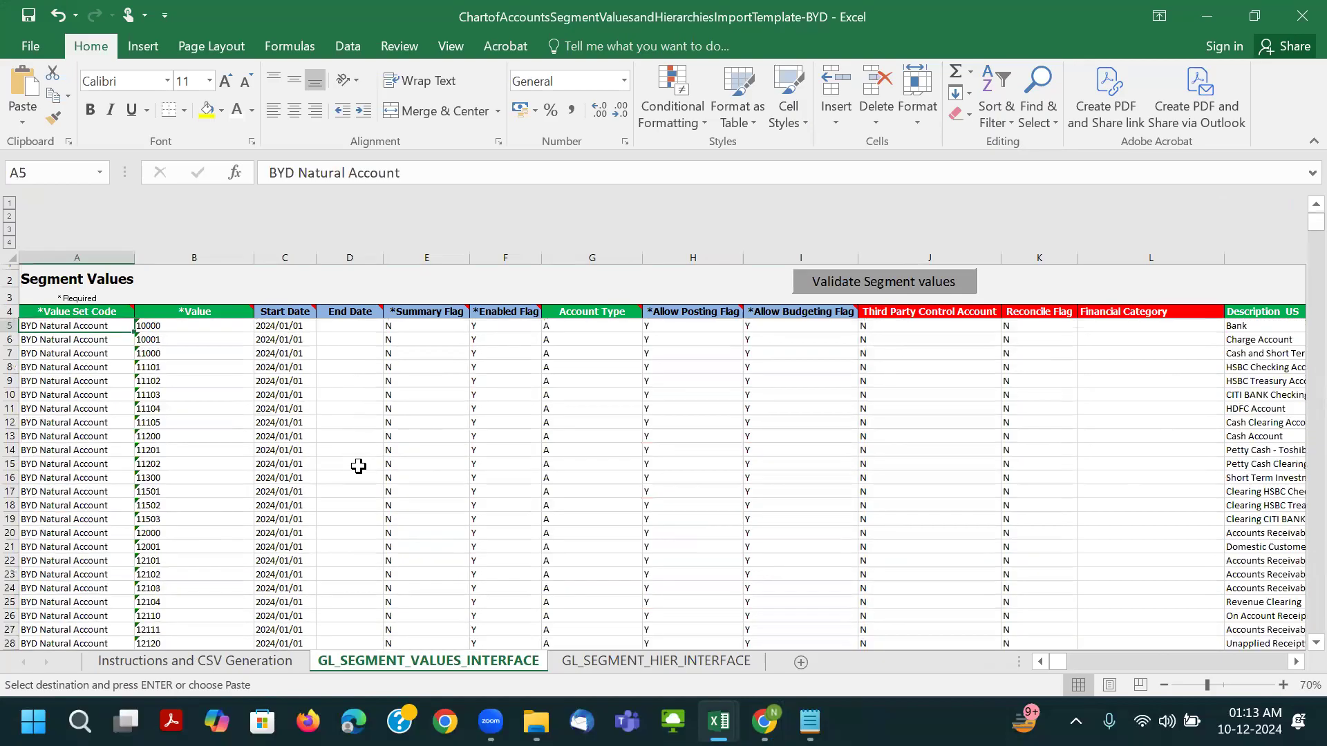
{"action": "key", "text": "alt+Tab"}
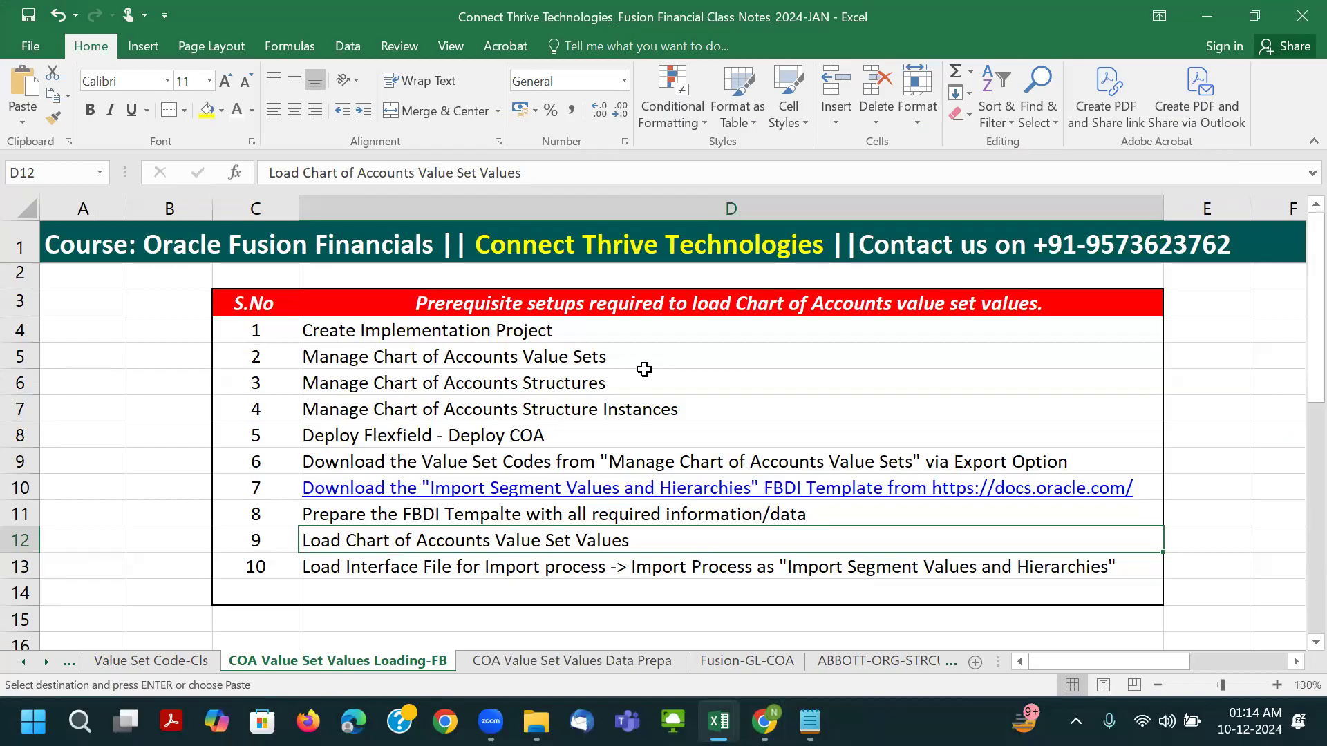
Switch to Oracle Fusion in Chrome and open the Manage Chart of Accounts Value Sets task under Financial Reporting Structures in Setup and Maintenance.
{"action": "key", "text": "alt+Tab"}
{"action": "key", "text": "Tab"}
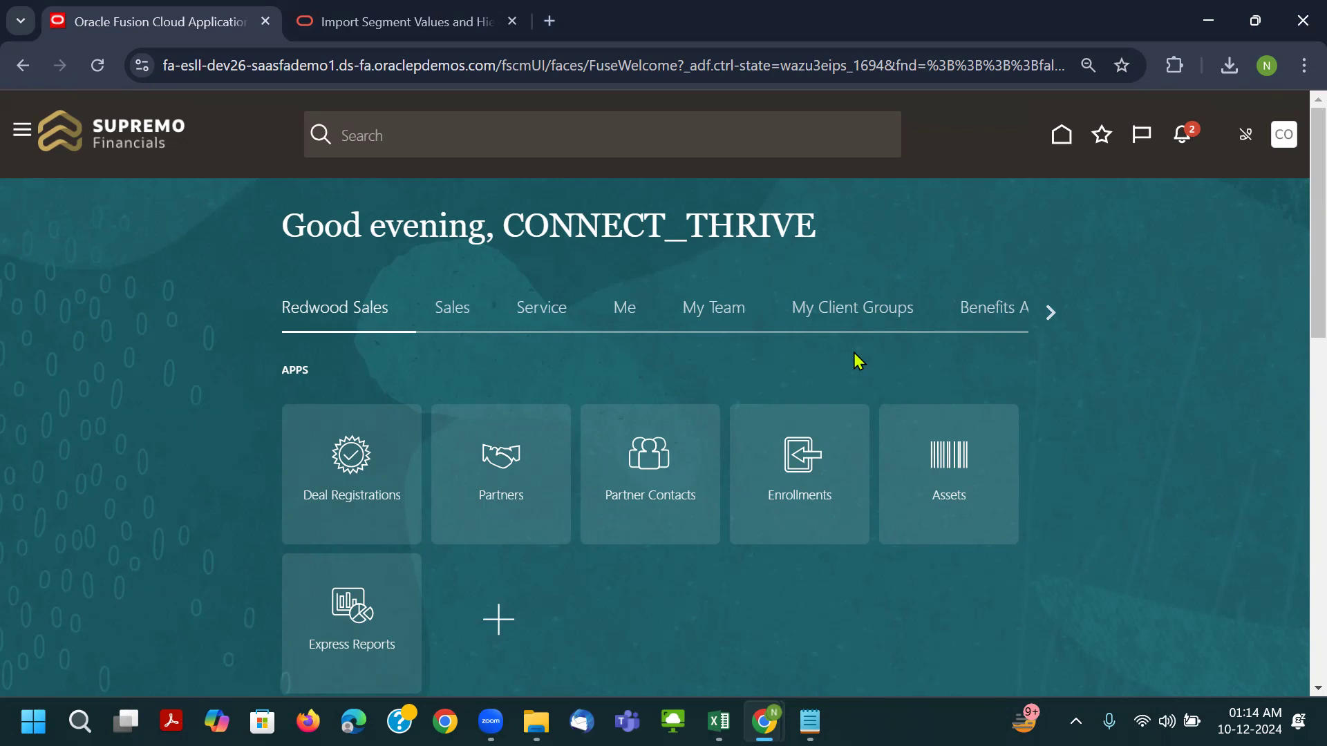
{"action": "left_click", "coordinate": [1284, 135]}
{"action": "left_click", "coordinate": [988, 415]}
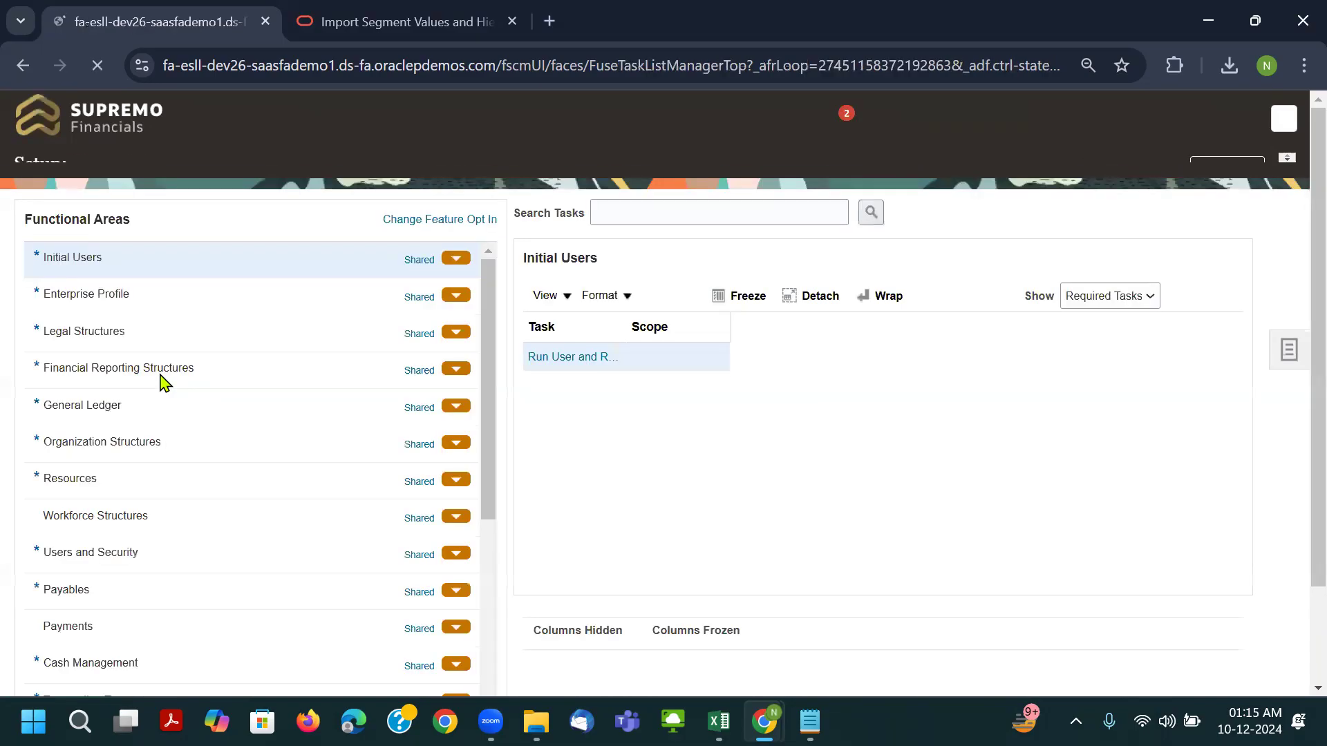
{"action": "left_click", "coordinate": [250, 396]}
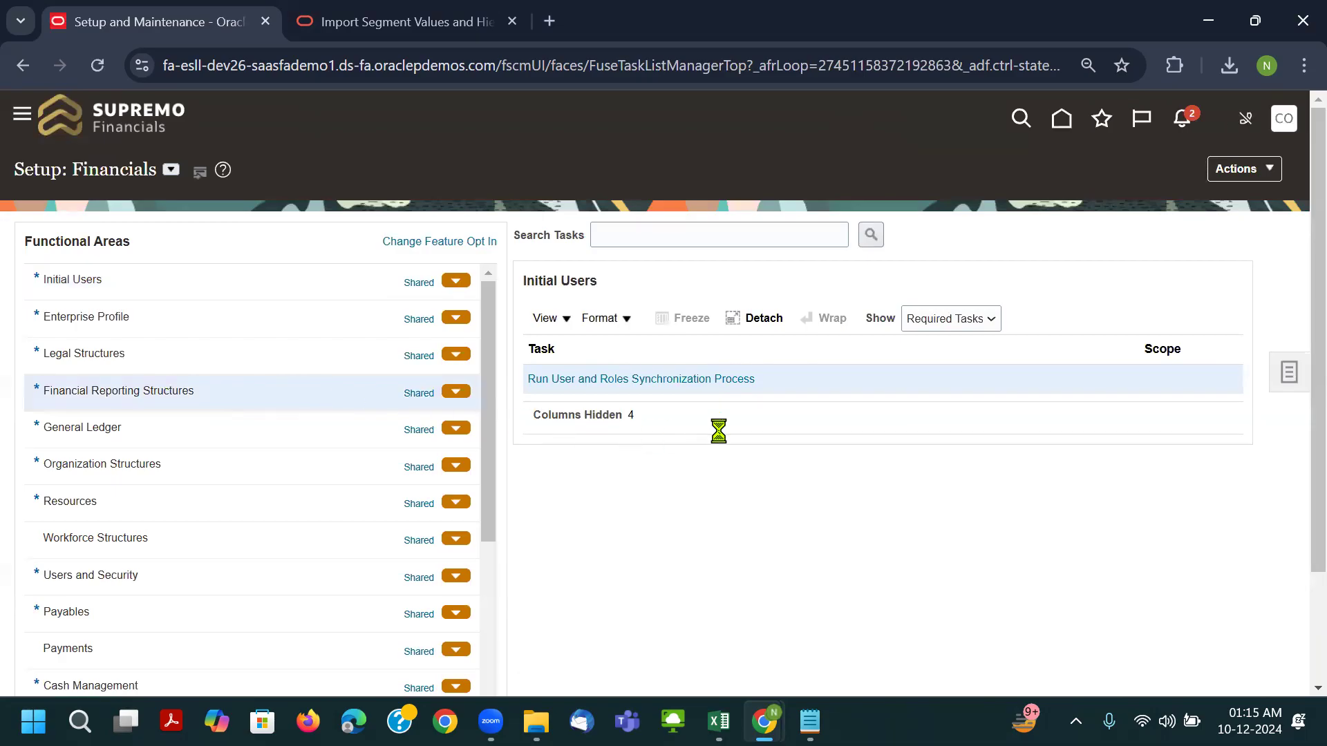
{"action": "left_click", "coordinate": [690, 388]}
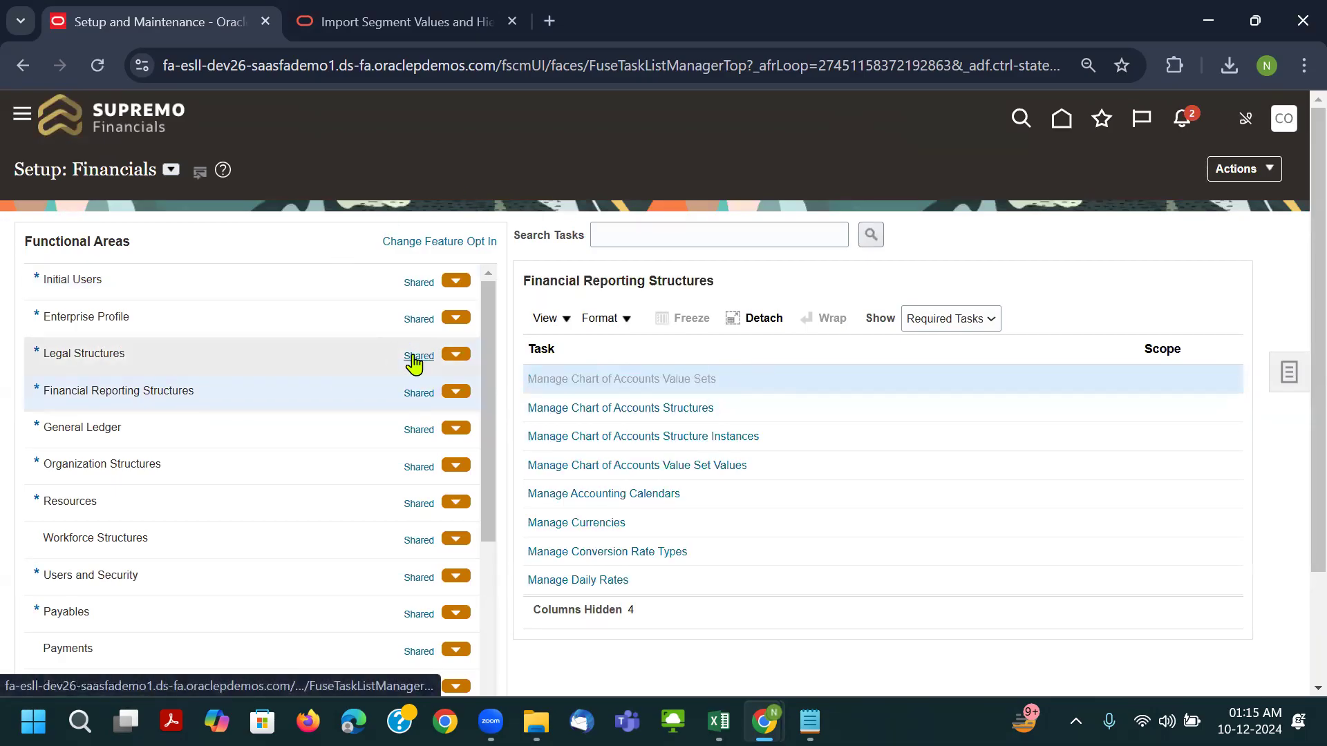
Search for value sets with the code BYD and open Manage Values for BYD Company Code.
{"action": "left_click", "coordinate": [320, 254]}
{"action": "type", "text": "BYD"}
{"action": "key", "text": "Return"}
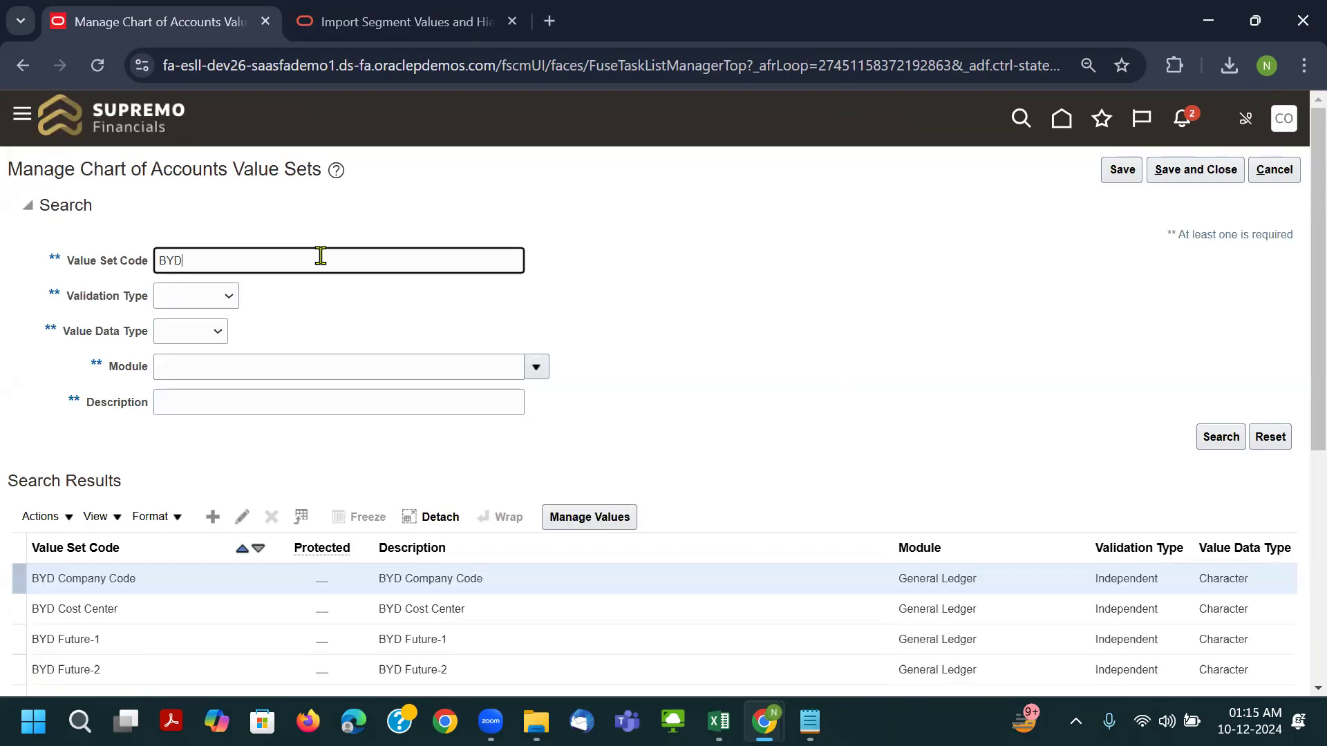
{"action": "scroll", "coordinate": [248, 421], "scroll_direction": "down", "scroll_amount": 2}
{"action": "left_click", "coordinate": [600, 415]}
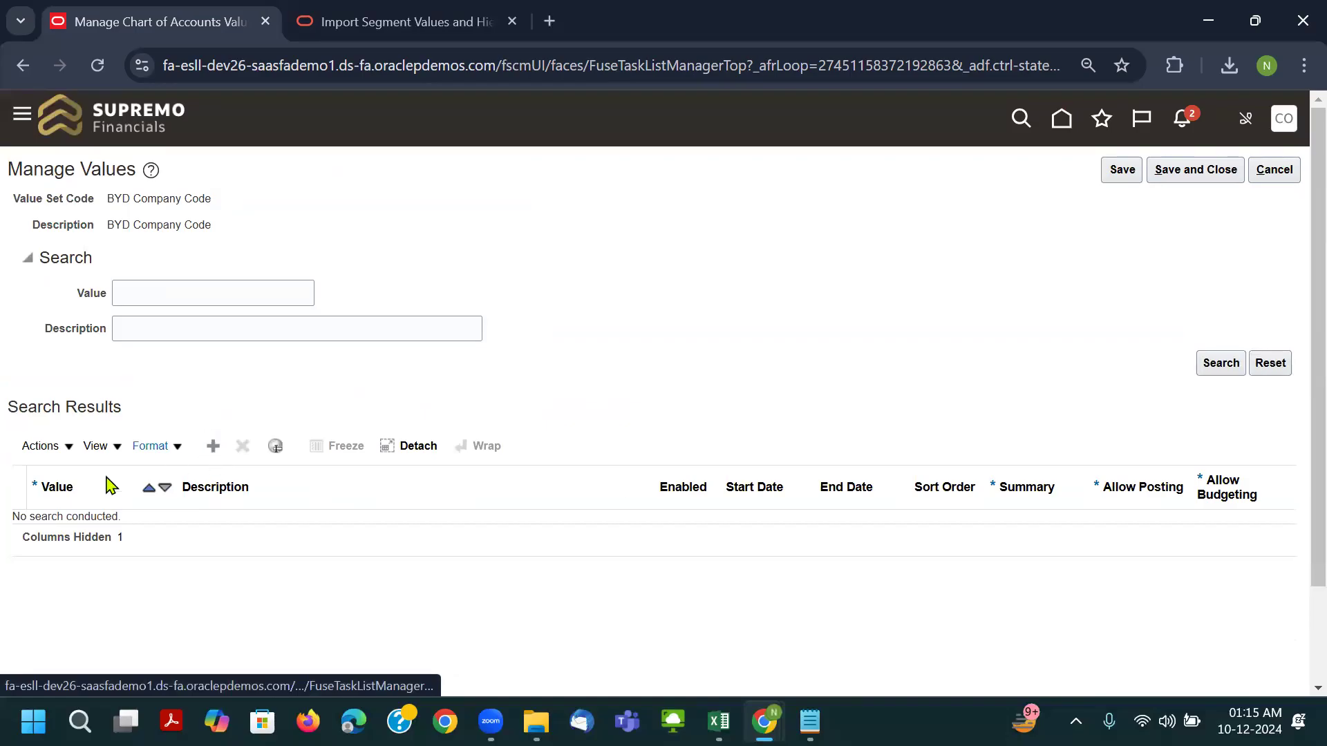
List and review all BYD Company Code values, and close the setup pages back to the home page.
{"action": "triple_click", "coordinate": [182, 202]}
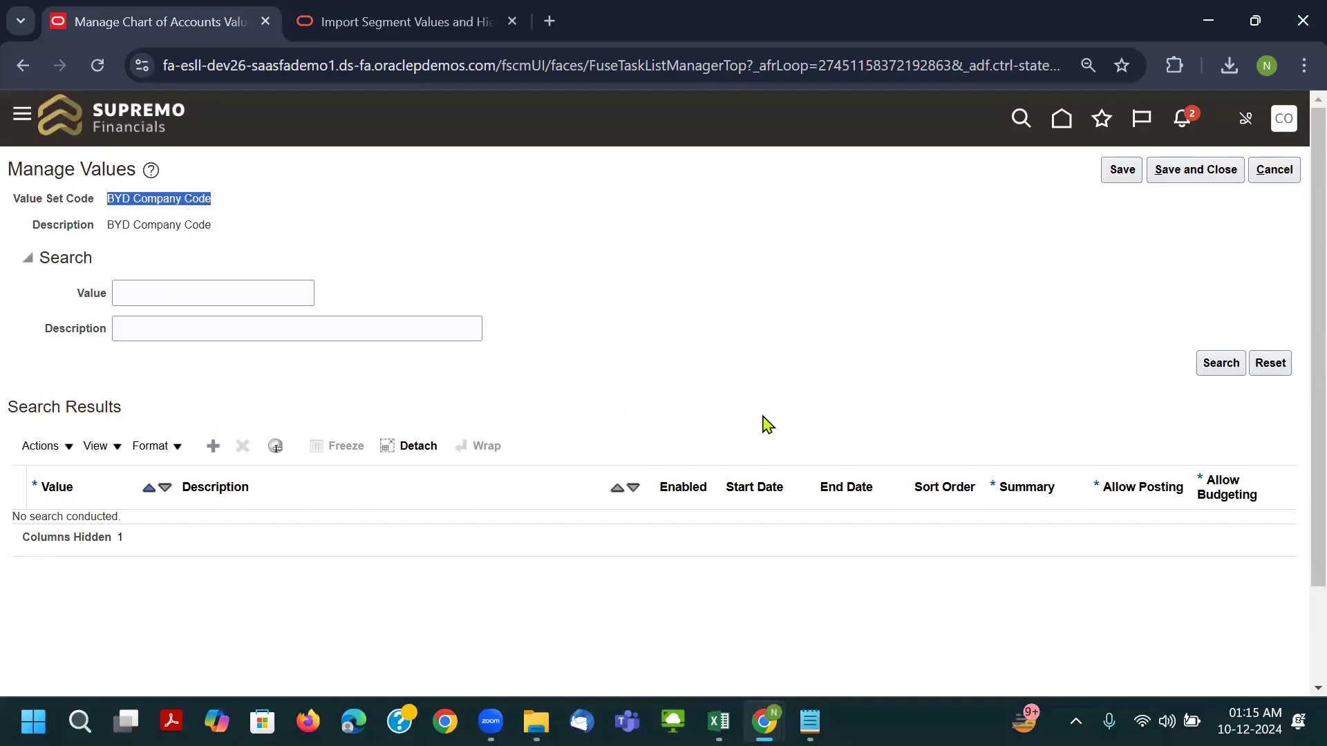
{"action": "left_click", "coordinate": [1220, 363]}
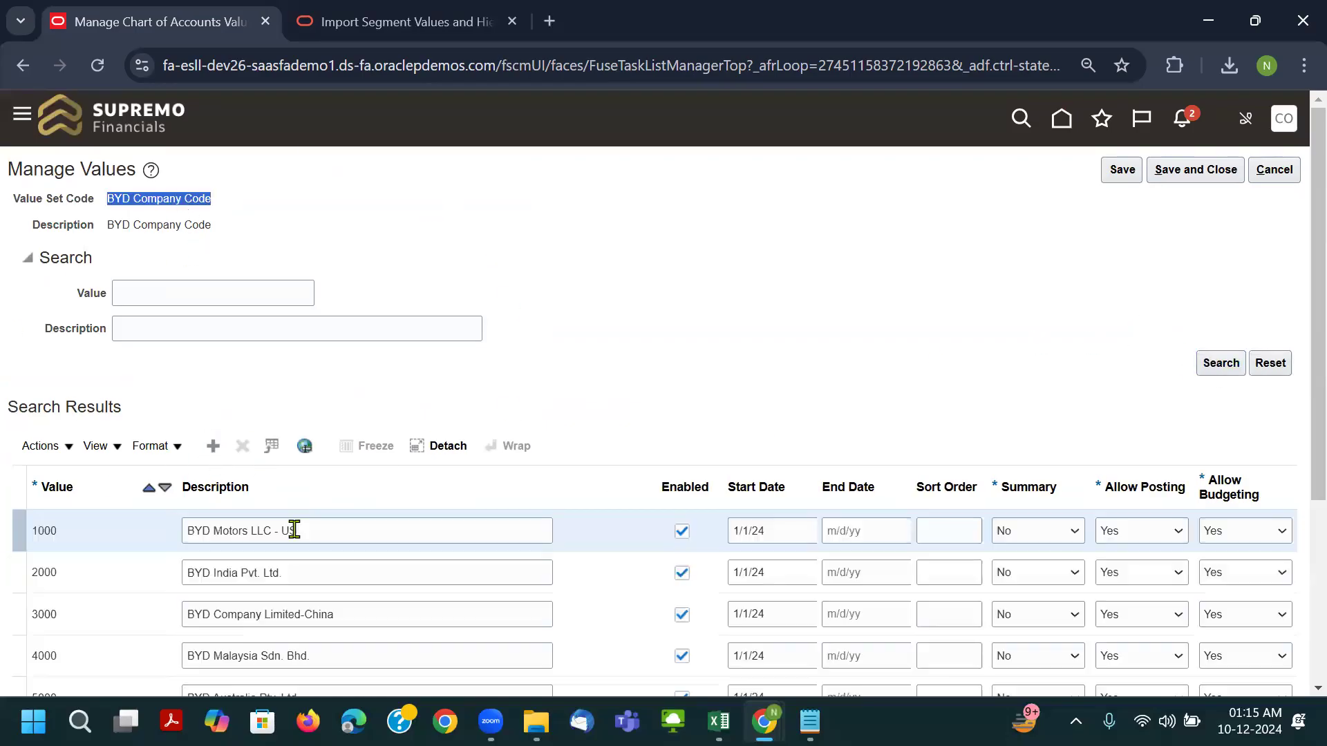
{"action": "scroll", "coordinate": [207, 511], "scroll_direction": "down", "scroll_amount": 3}
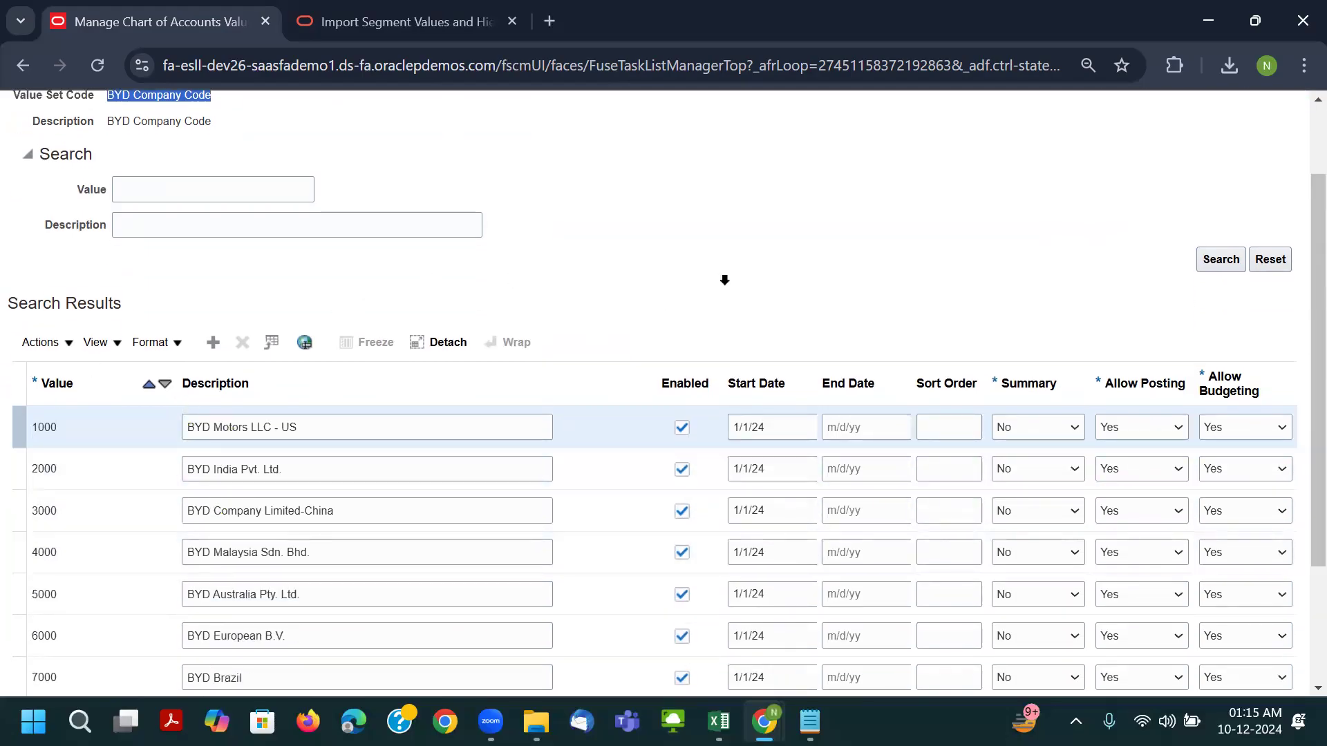
{"action": "scroll", "coordinate": [691, 284], "scroll_direction": "up", "scroll_amount": 3}
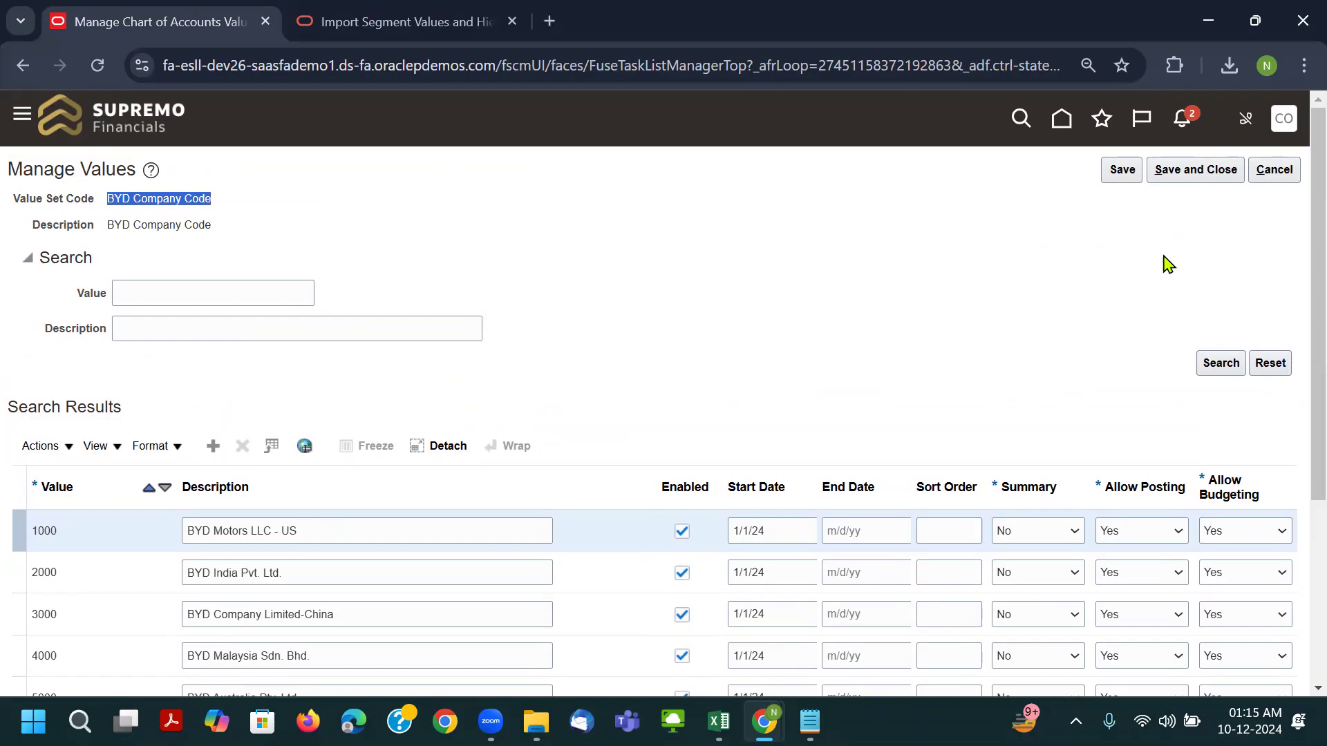
{"action": "left_click", "coordinate": [1194, 172]}
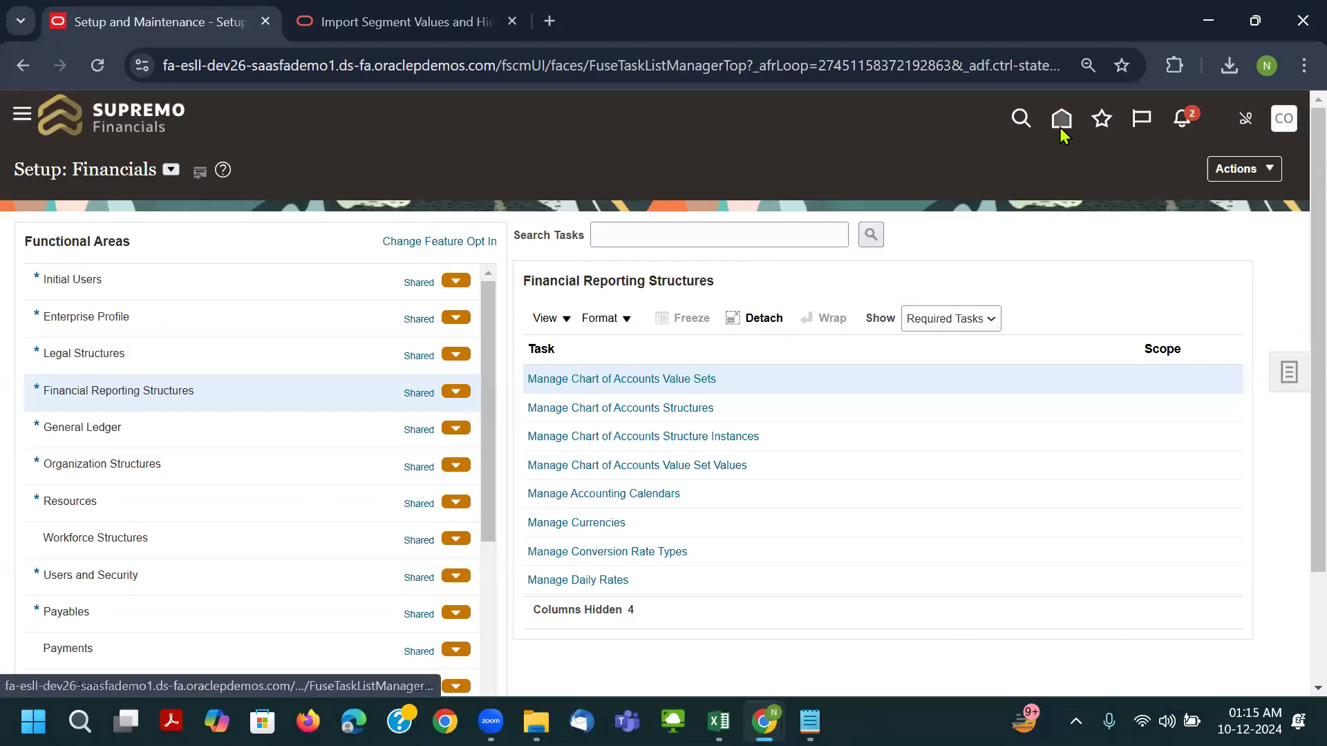
{"action": "left_click", "coordinate": [737, 434]}
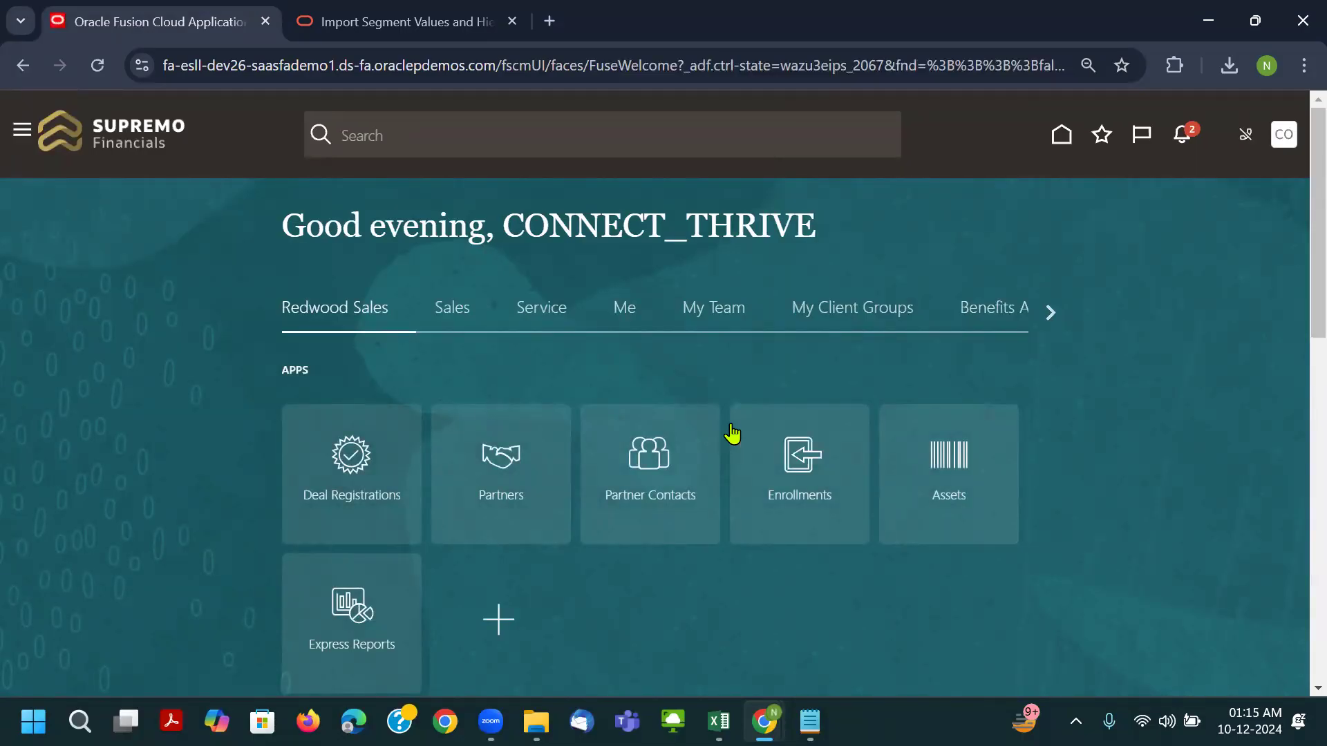
Review the BYD Natural Account rows on the segment values sheet of the BYD import workbook in Excel, and return to Oracle Fusion in Chrome.
{"action": "key", "text": "alt+Tab"}
{"action": "key", "text": "alt+Tab"}
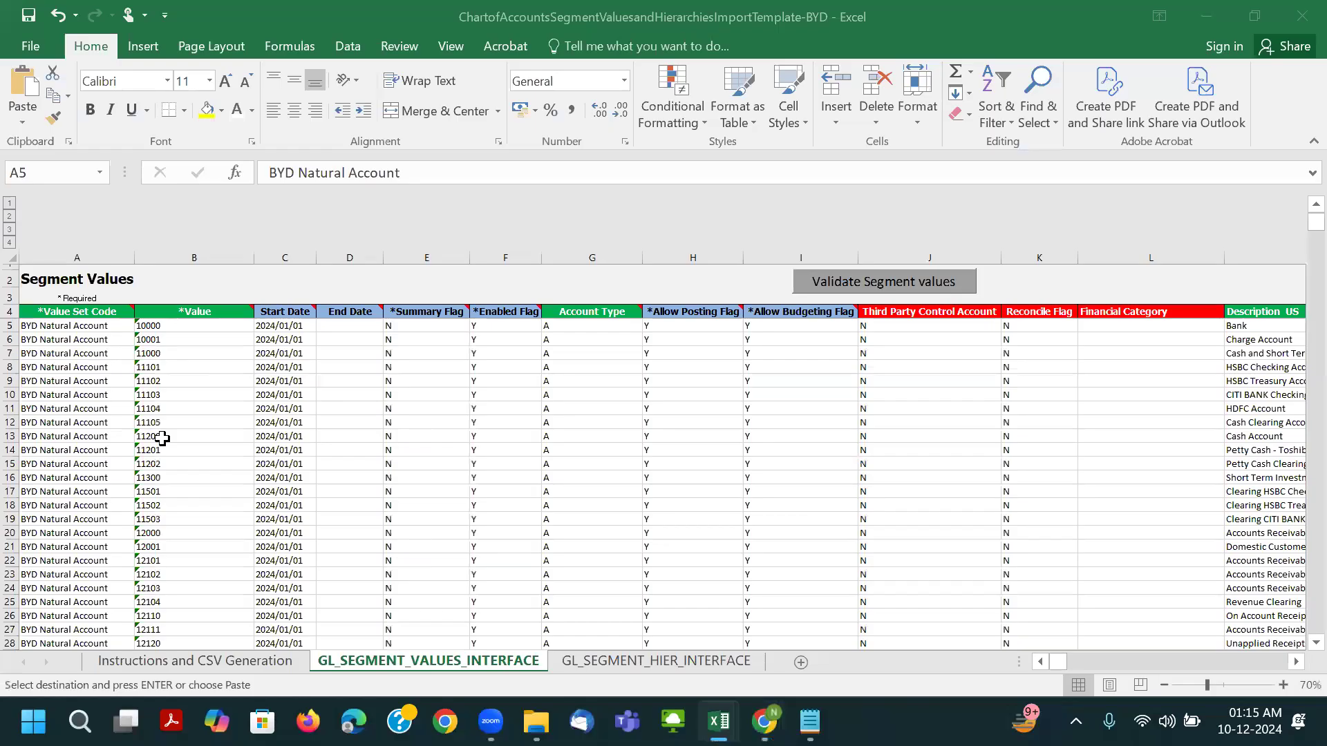
{"action": "left_click", "coordinate": [58, 354]}
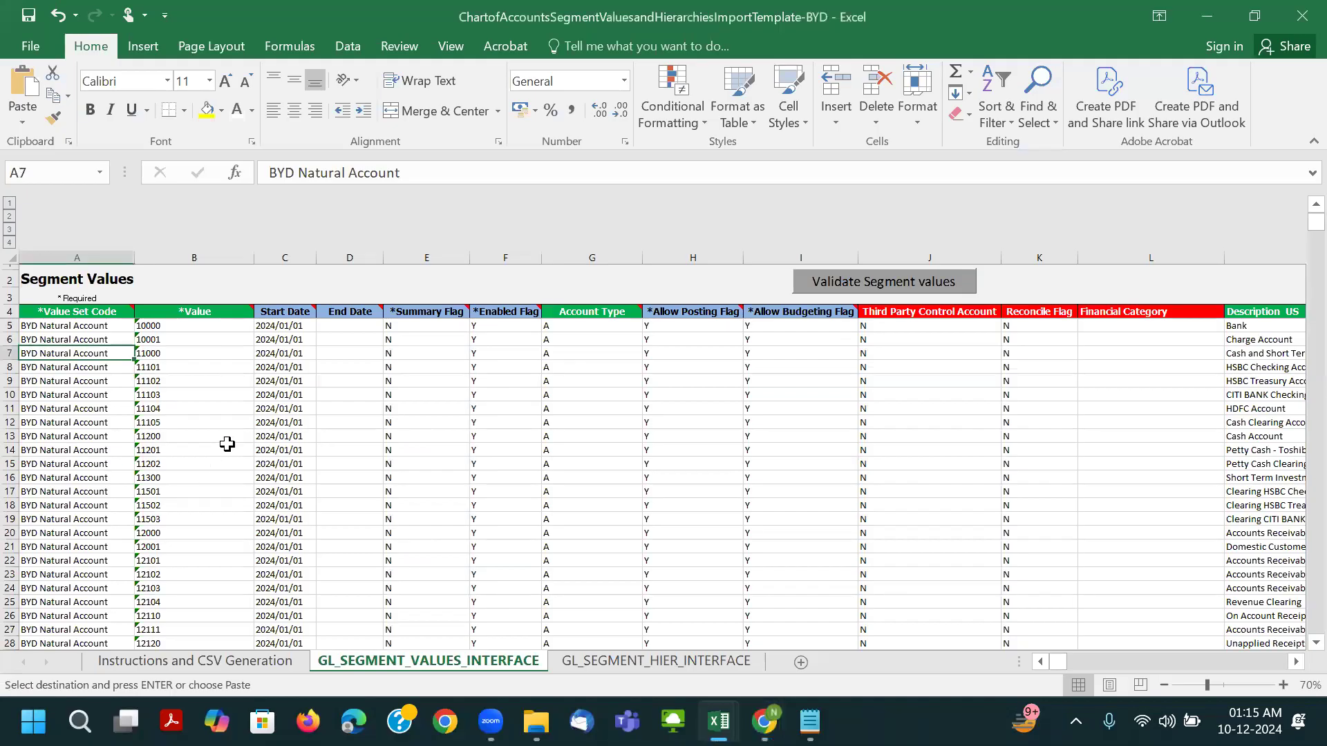
{"action": "left_click", "coordinate": [206, 424]}
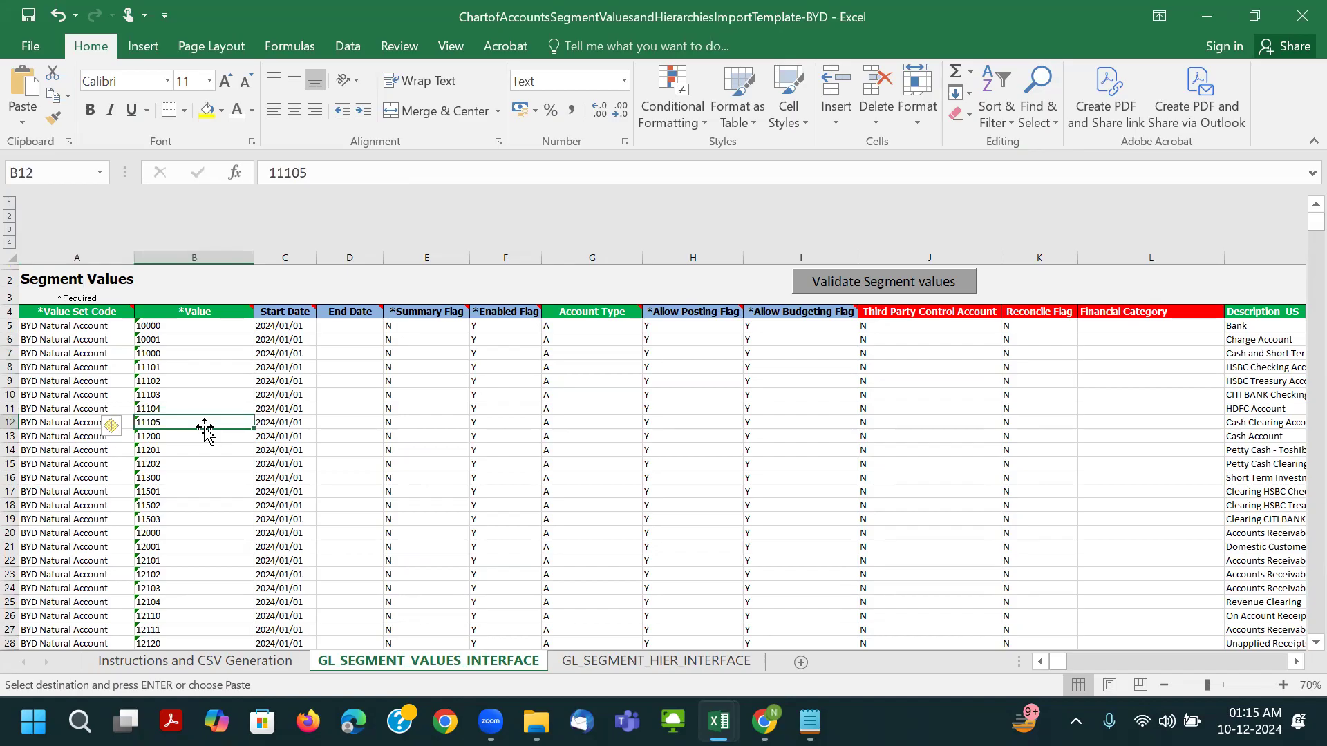
{"action": "left_click", "coordinate": [150, 367]}
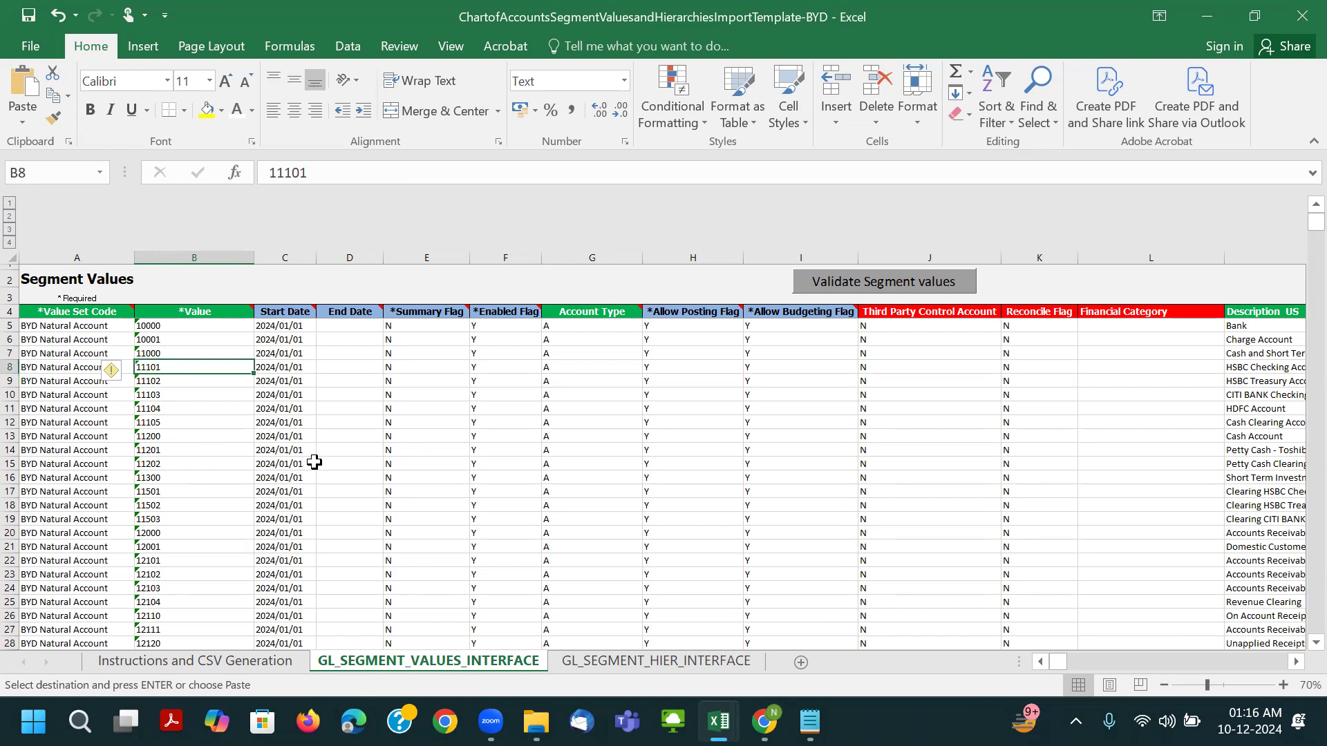
{"action": "scroll", "coordinate": [388, 459], "scroll_direction": "up", "scroll_amount": 2, "text": "ctrl"}
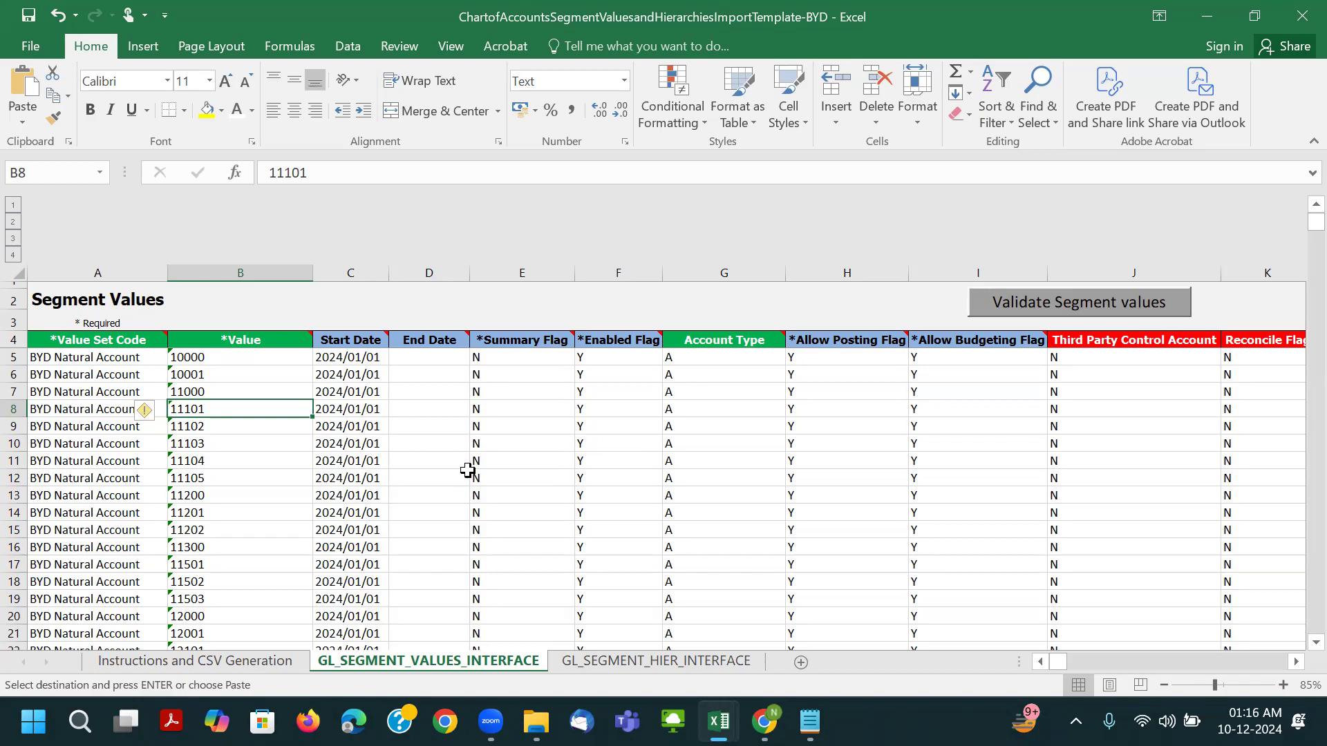
{"action": "key", "text": "alt+Tab"}
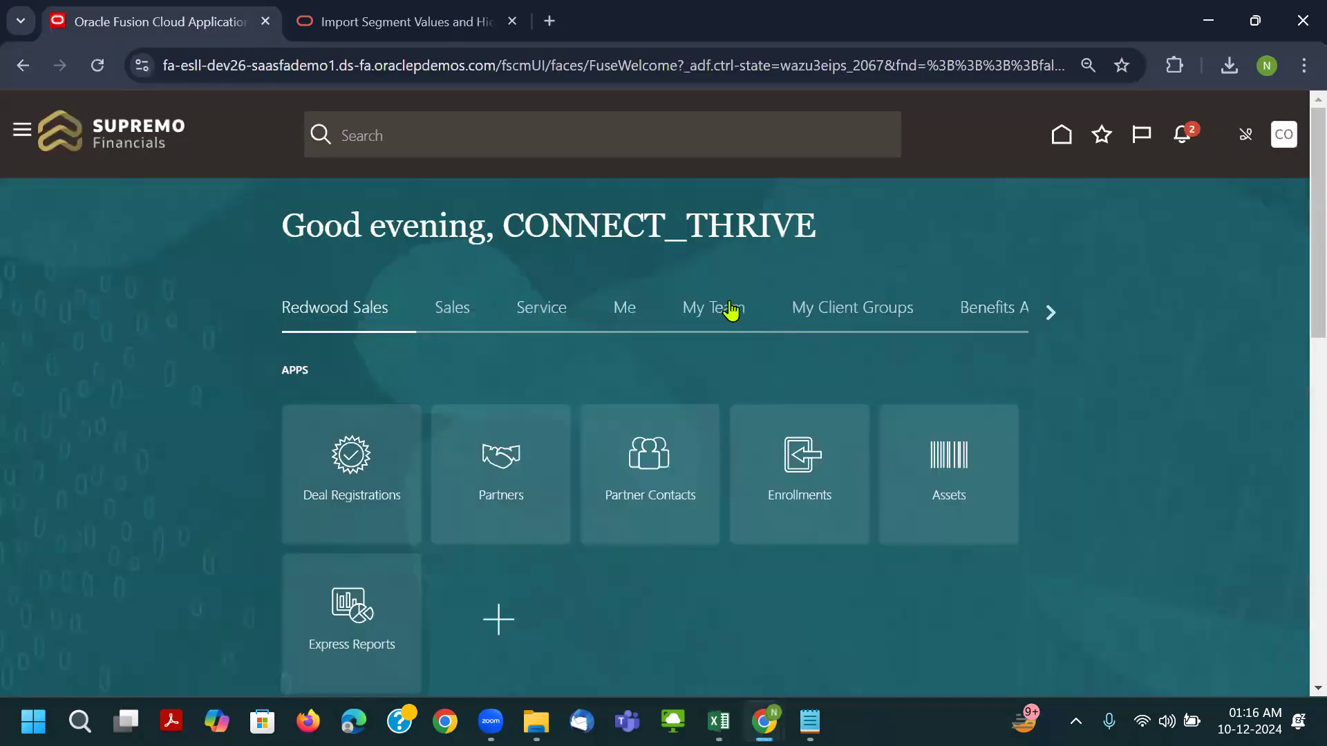